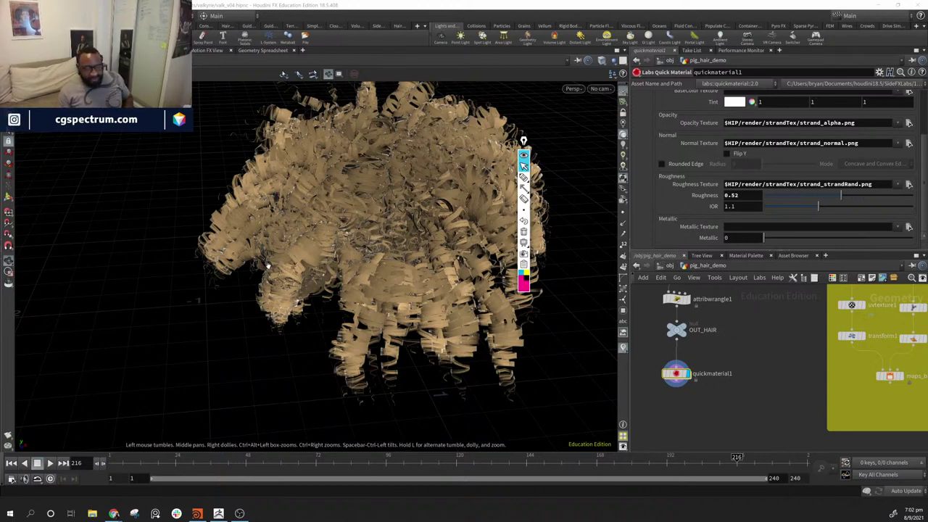
- Examine the textured curly hair cards from several angles and look over the hair network and its MAP GEN node group
left_click_drag(433, 339, 502, 324)
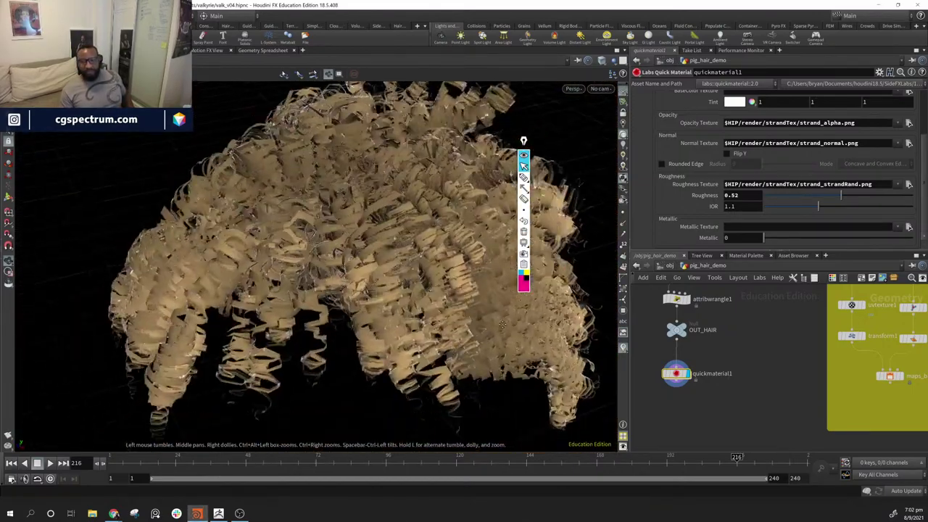
right_click_drag(502, 324, 397, 272)
left_click_drag(398, 272, 375, 312)
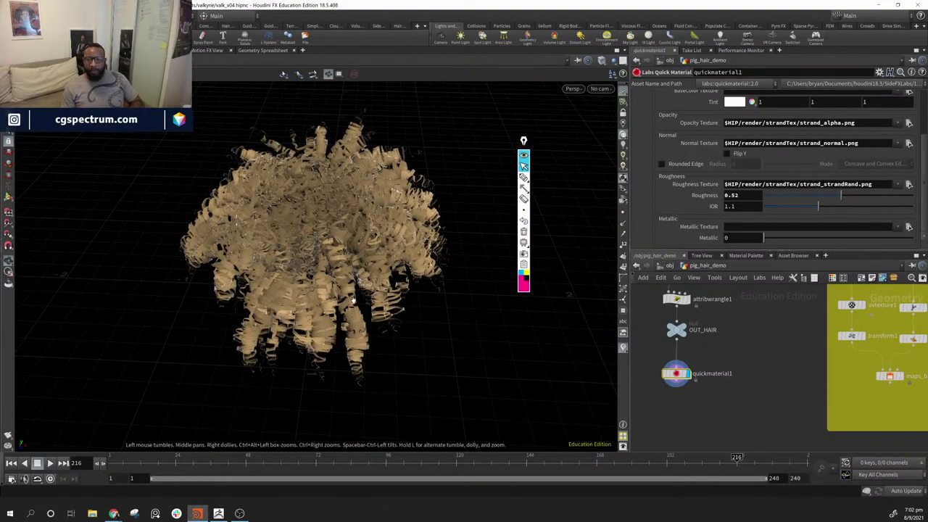
mouse_move(418, 256)
left_mouse_down()
mouse_move(510, 142)
mouse_move(788, 291)
mouse_move(563, 157)
mouse_move(602, 105)
left_mouse_up()
key("h")
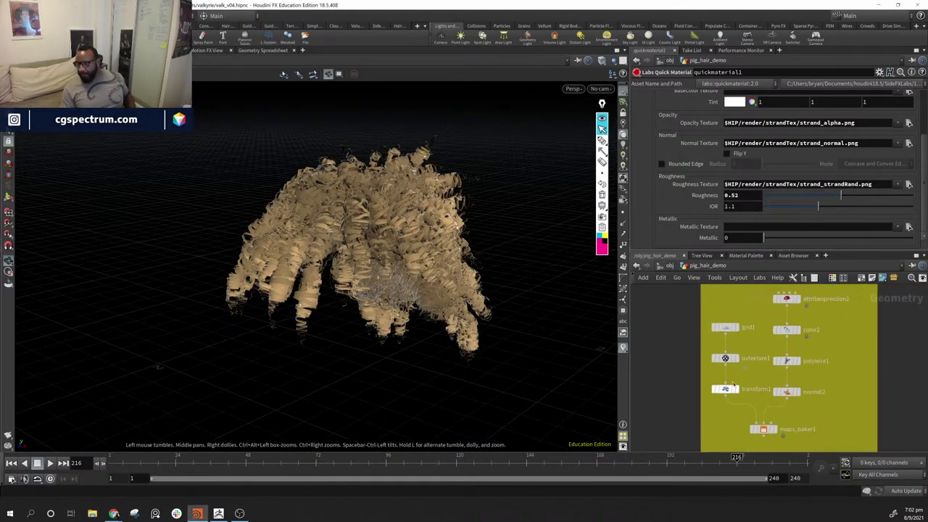
mouse_move(734, 382)
scroll(735, 386, "up", 1)
scroll(735, 385, "down", 2)
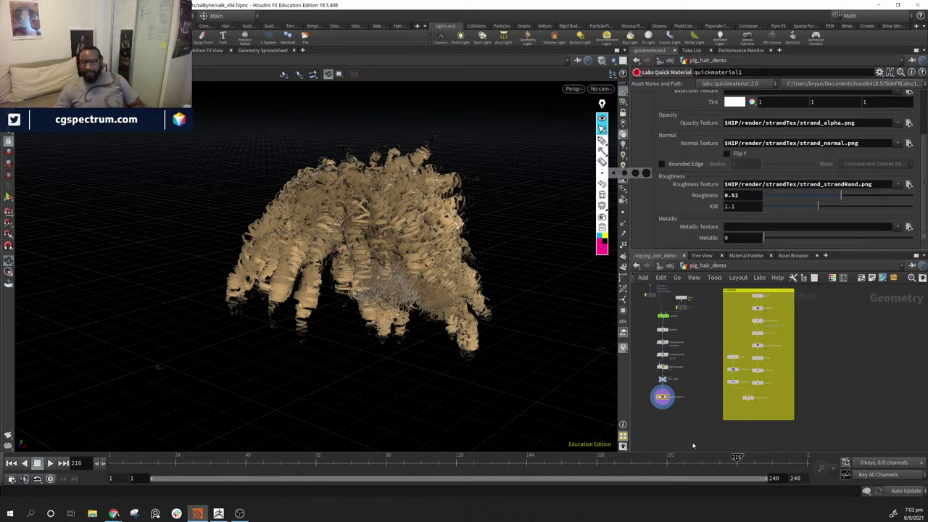
mouse_move(667, 397)
left_click_drag(444, 251, 385, 305)
right_click_drag(384, 304, 413, 327)
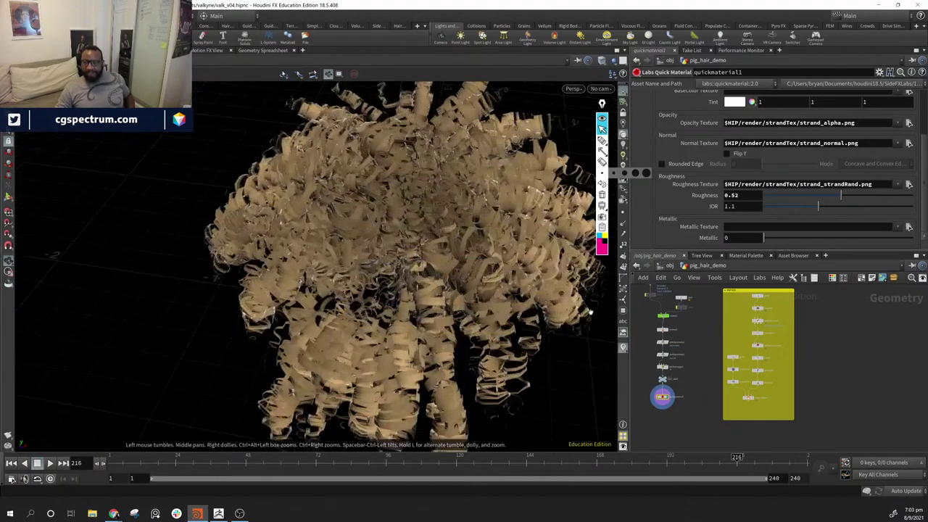
left_click_drag(413, 326, 568, 341)
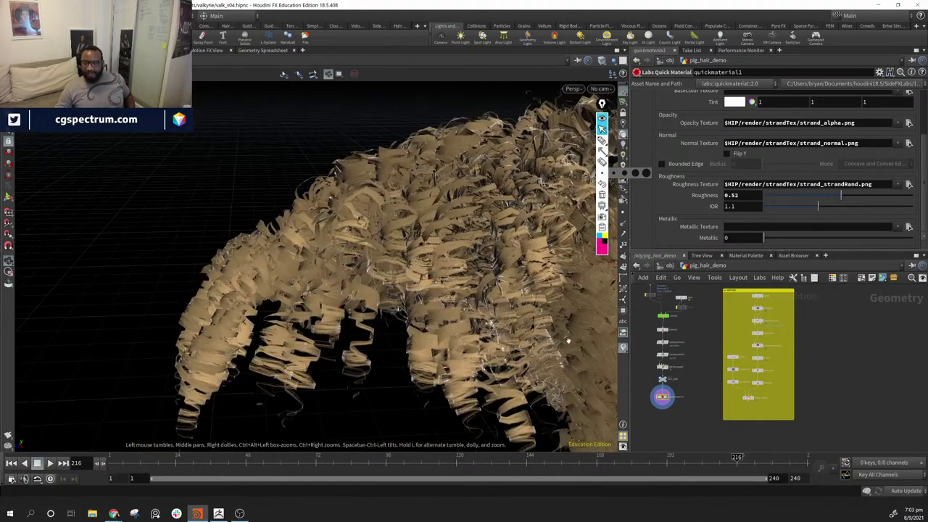
- Compare the hair without and with its material by displaying OUT_HAIR and returning the display to quickmaterial1
left_click(672, 371)
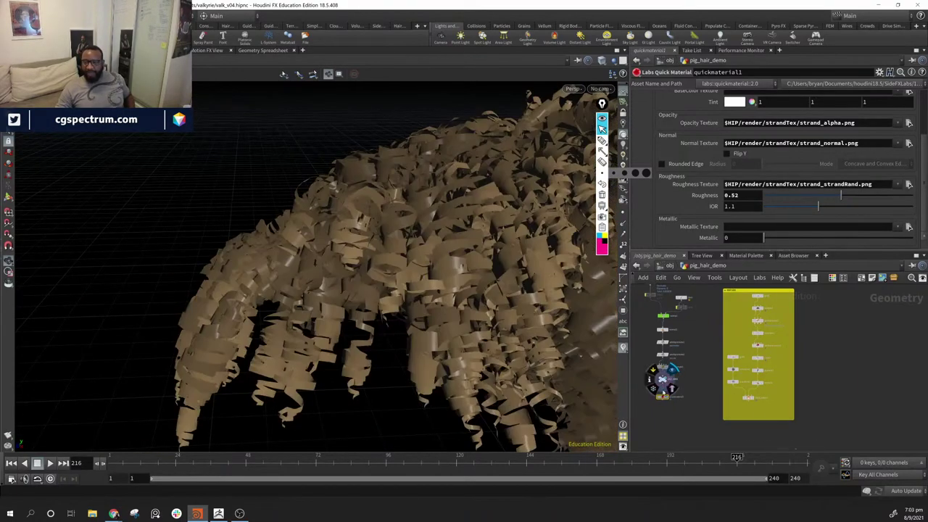
left_click(672, 388)
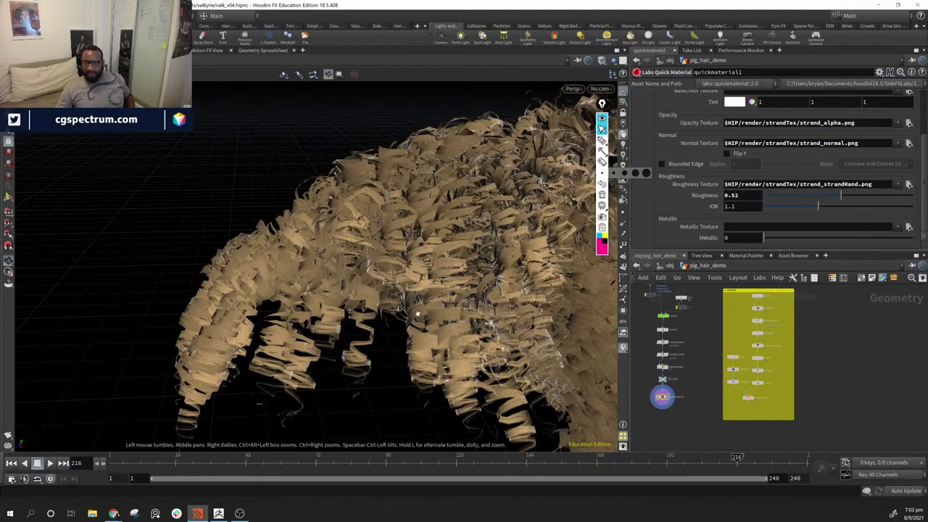
left_click_drag(419, 312, 217, 313)
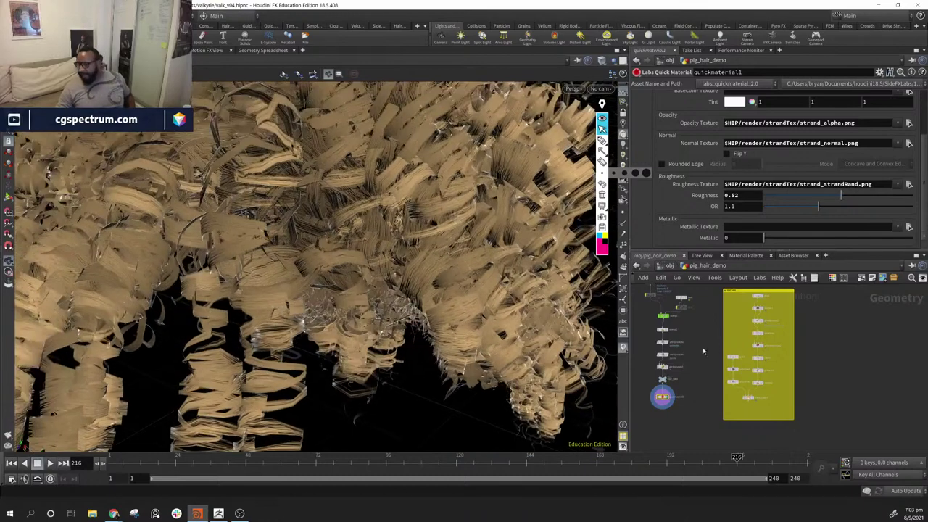
- Bypass the attribnoise1 and attribnoise2 nodes that feed the hairclump1_CURL node
middle_click_drag(687, 322, 707, 418)
middle_click_drag(710, 367, 715, 435)
left_click_drag(759, 392, 708, 348)
left_click_drag(363, 275, 493, 305)
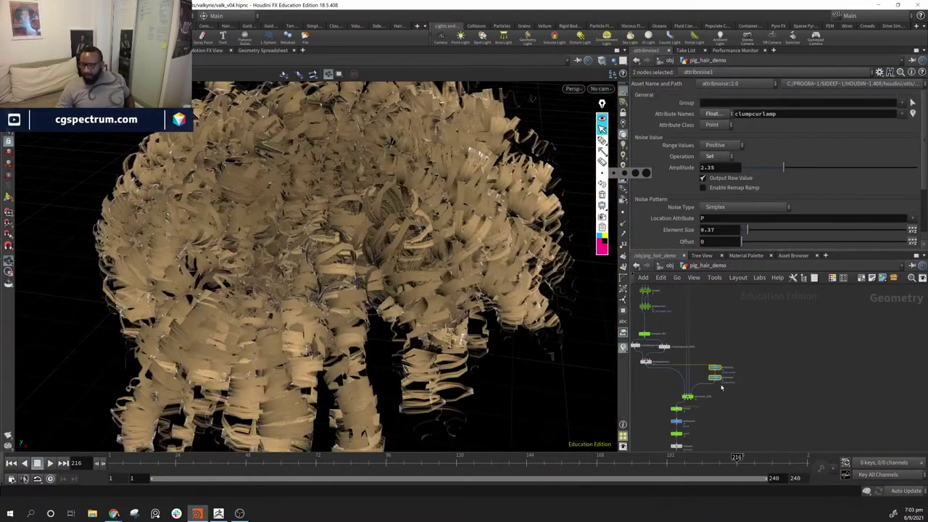
scroll(715, 373, "up", 3)
key("q")
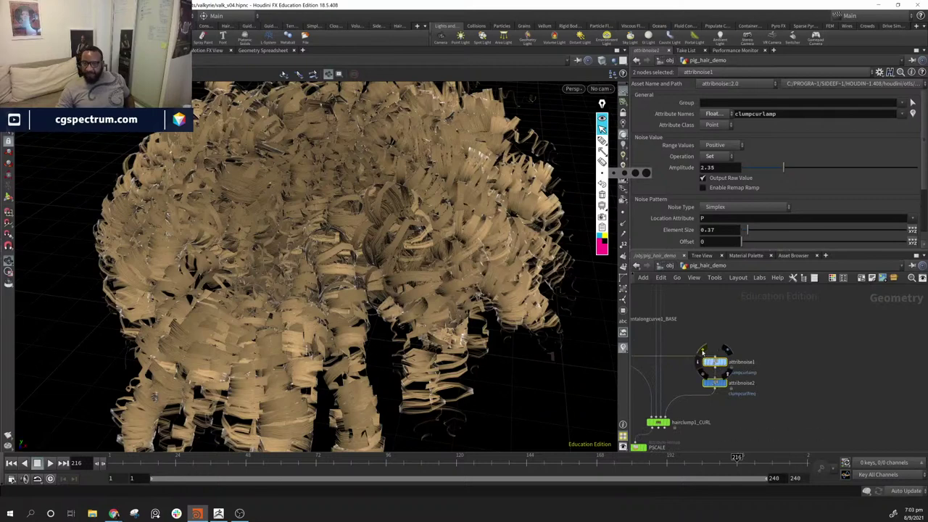
- Bypass the pscale noise node attribnoise3 below PSCALE and inspect the uniform curls from several angles
middle_click_drag(777, 403, 854, 294)
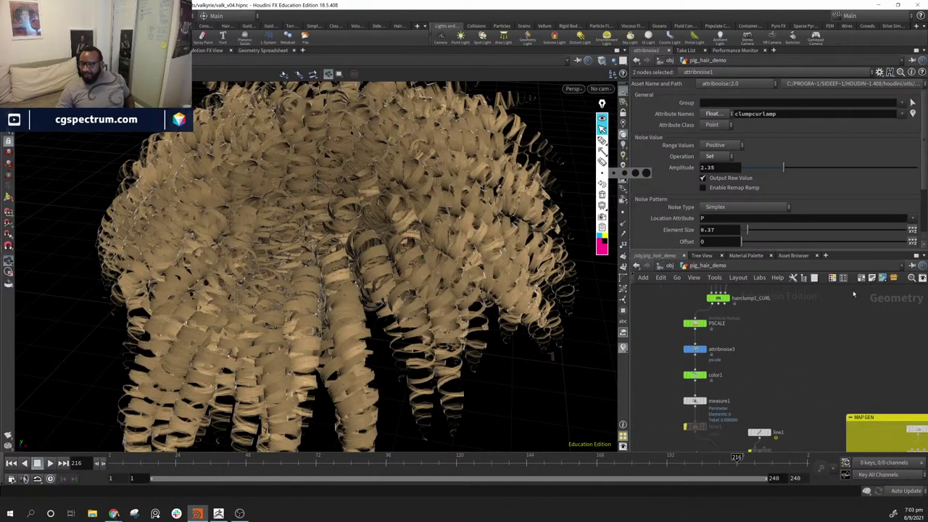
left_click(694, 349)
left_click(684, 339)
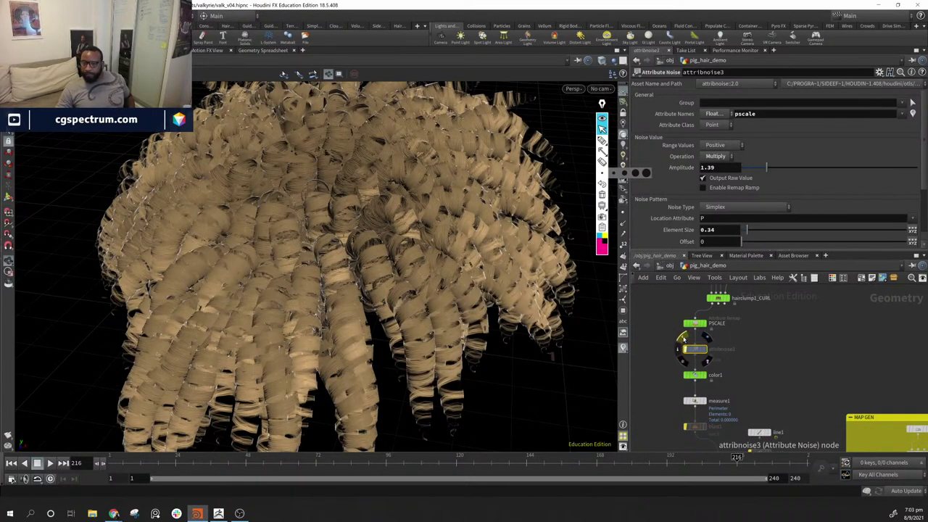
left_click(683, 339)
left_click(683, 338)
middle_click_drag(800, 290, 796, 377)
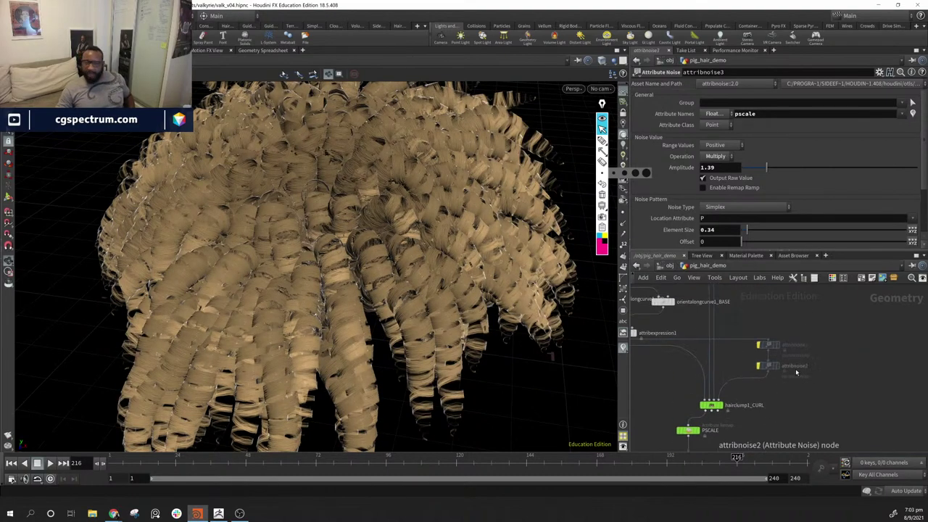
left_click_drag(414, 253, 234, 288)
left_click_drag(464, 287, 391, 274)
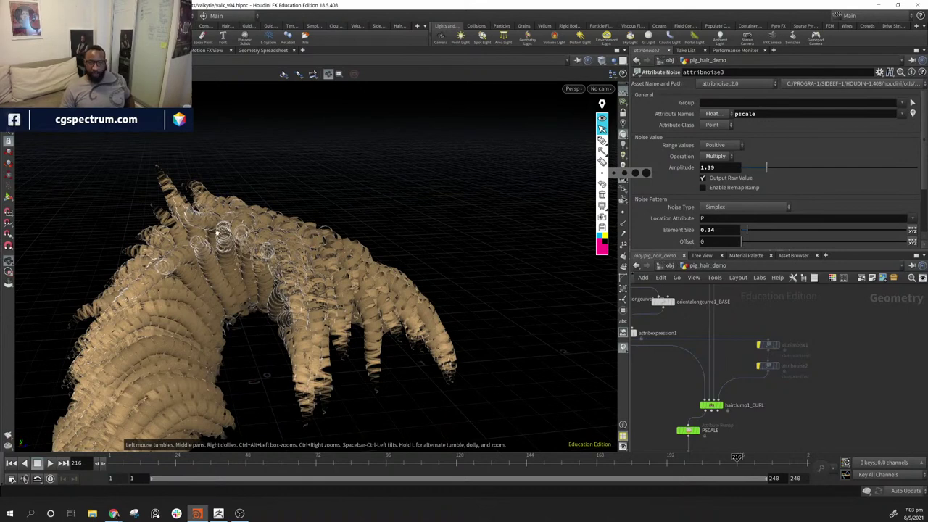
- Close the floating screen annotation toolbar and narrow the 3D viewport to enlarge the parameter and network areas
scroll(835, 380, "down", 2)
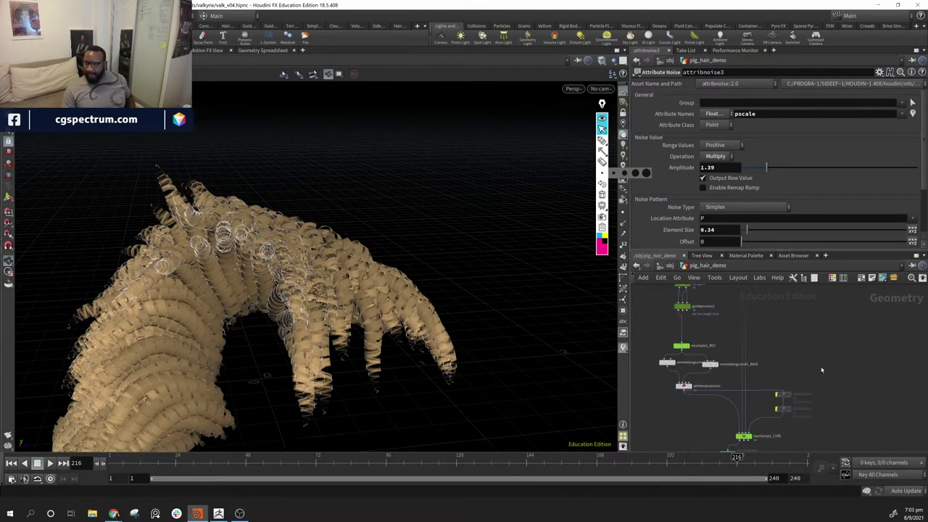
right_click(601, 217)
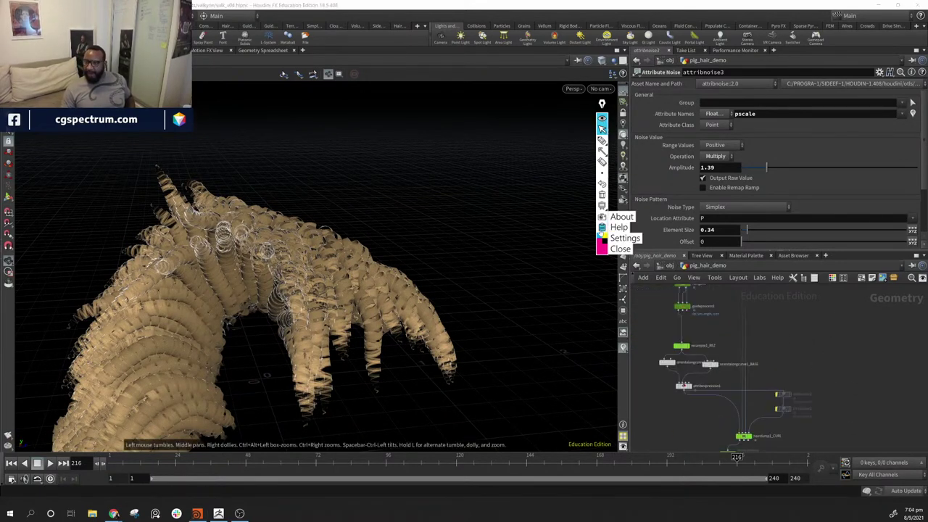
left_click(617, 250)
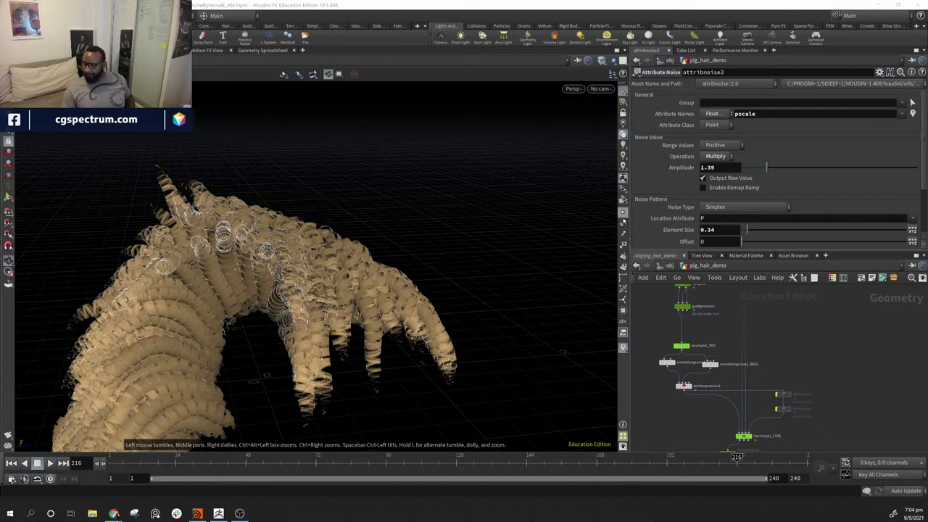
left_click_drag(629, 221, 491, 225)
- Review the beginning of the pig hair network and examine the hanging curls up close
middle_click_drag(748, 290, 729, 369)
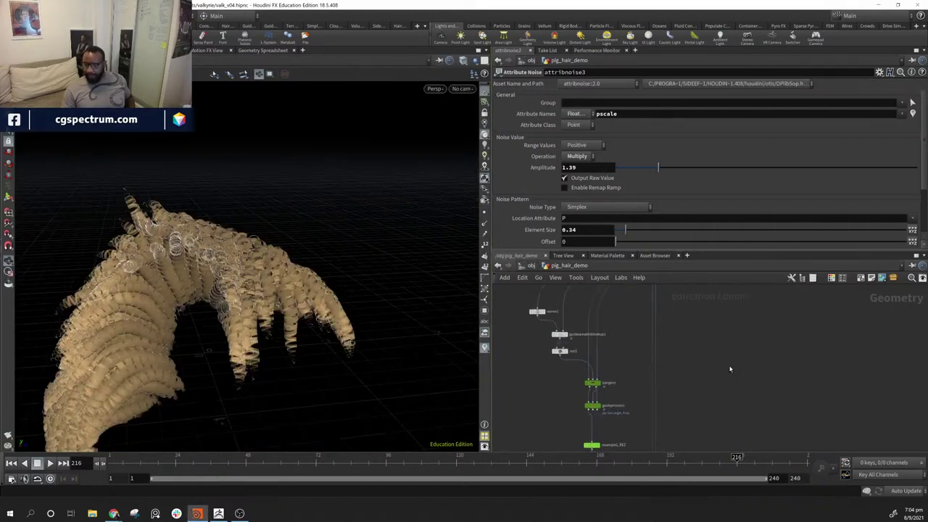
middle_click_drag(638, 294, 694, 371)
key("h")
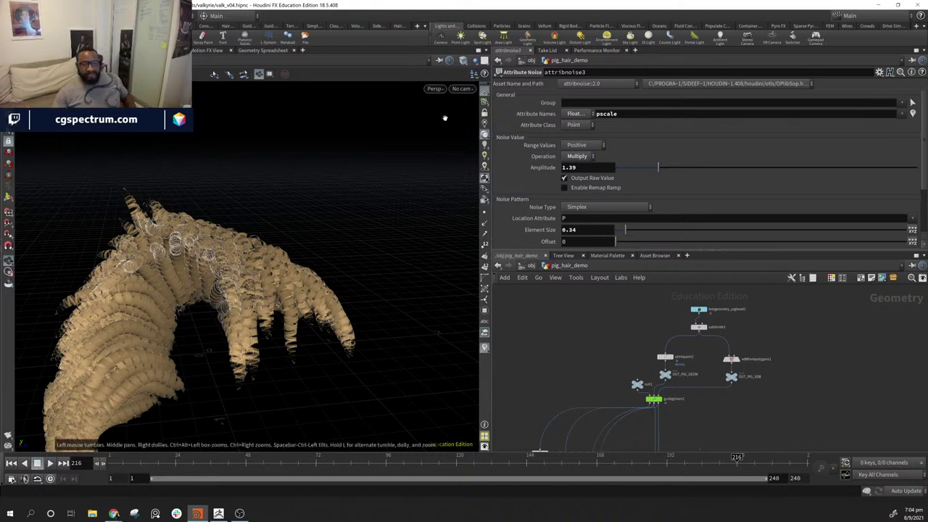
middle_click_drag(169, 327, 323, 308)
left_click_drag(323, 308, 229, 273)
left_click_drag(372, 335, 276, 246)
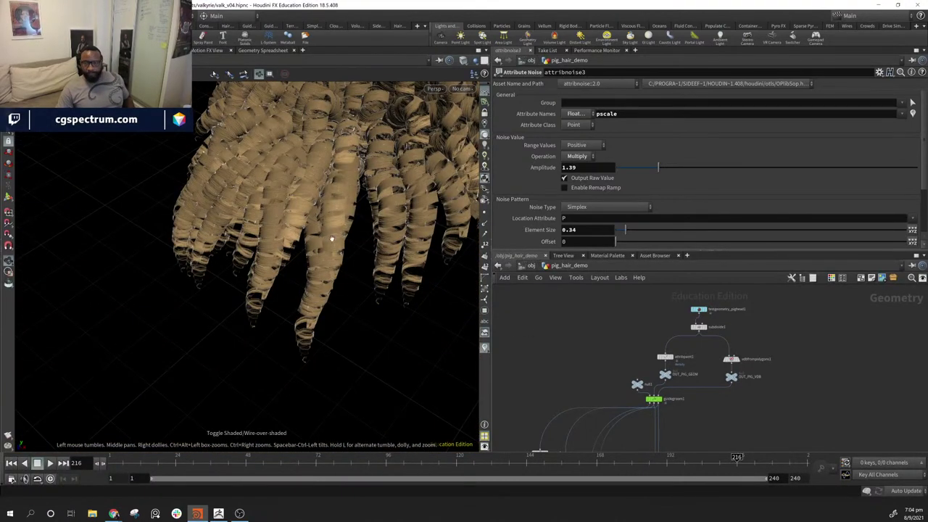
- Return to the object level and hide the pig_hair_demo object
left_click(529, 266)
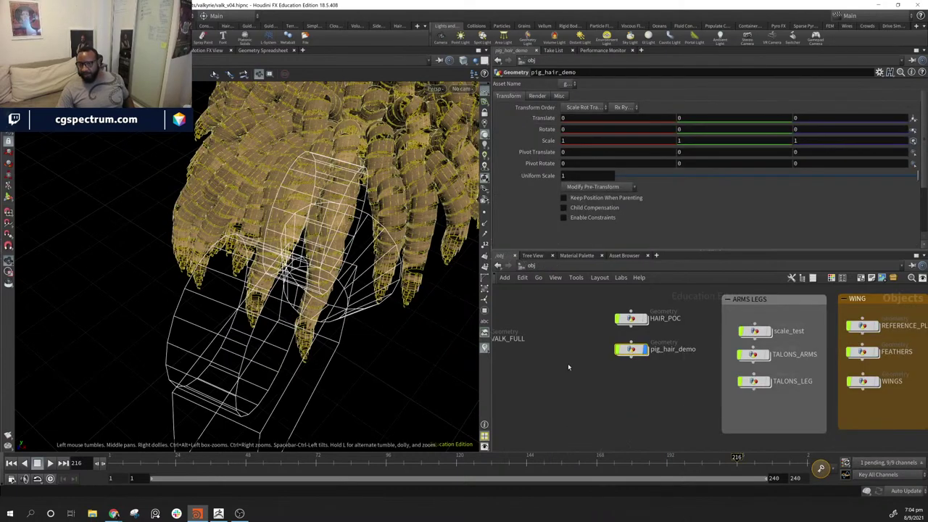
middle_click_drag(568, 363, 697, 390)
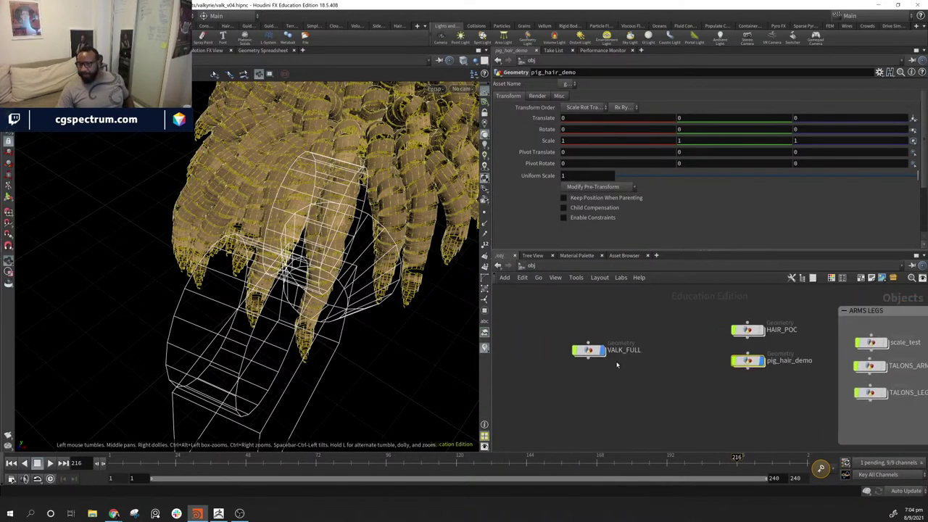
right_click_drag(280, 219, 17, 161)
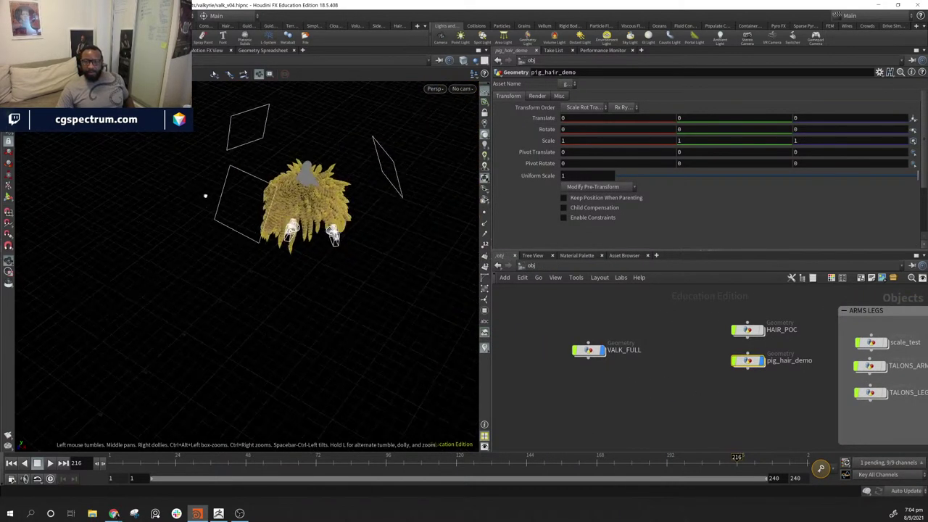
left_click_drag(205, 196, 391, 224)
left_click(760, 363)
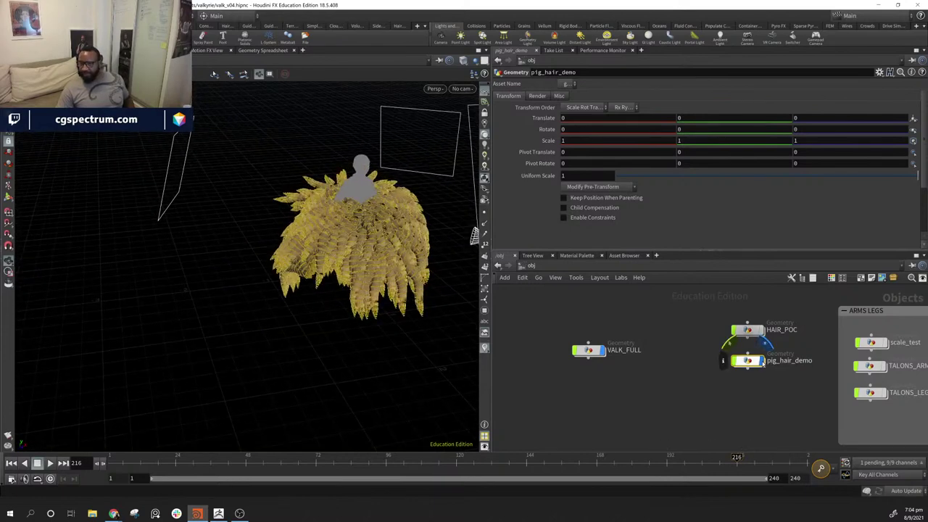
- Turn off material display in the viewport and frame the VALK_FULL character
middle_click_drag(304, 171, 236, 209)
right_click_drag(235, 209, 464, 295)
middle_click_drag(464, 295, 350, 234)
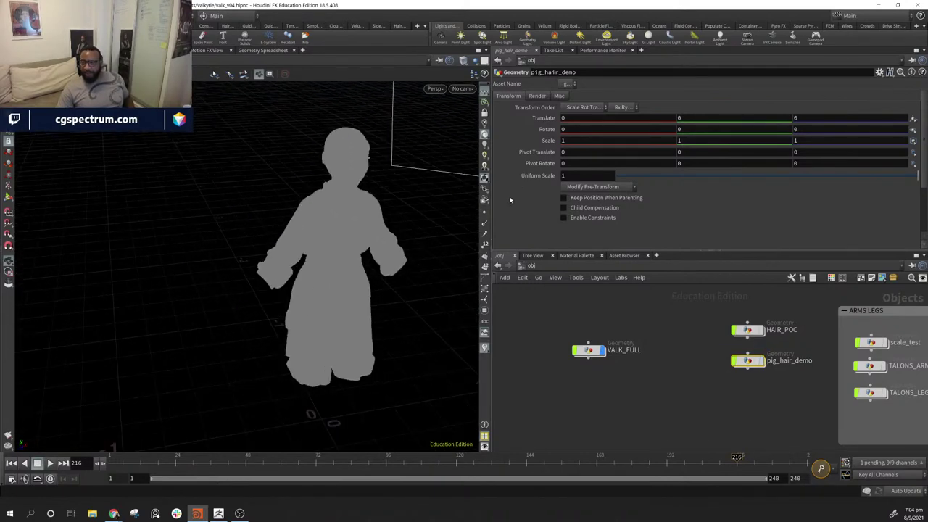
left_click(484, 178)
left_click_drag(341, 200, 278, 209)
middle_click_drag(373, 236, 283, 191)
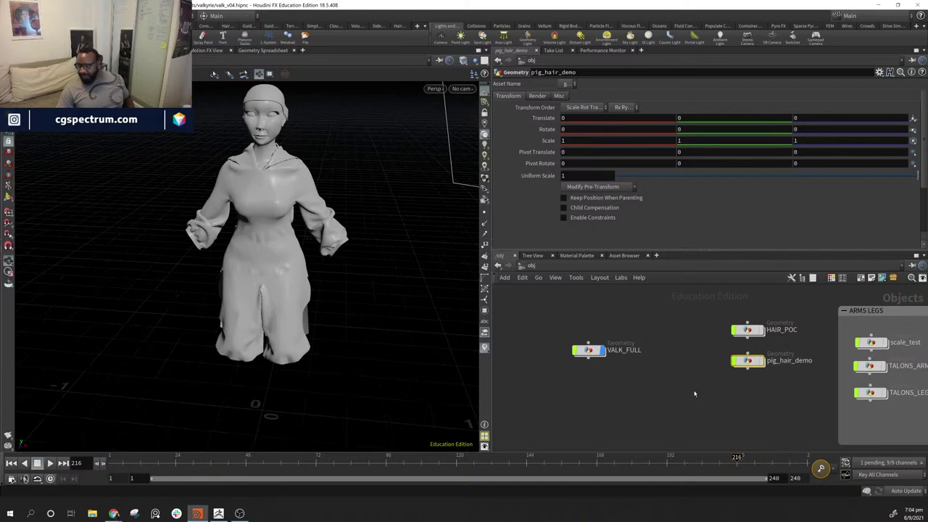
- Display the TALONS_ARMS and TALONS_LEG objects on the character and inspect the forearm scales up close
middle_click_drag(696, 394, 616, 382)
left_click_drag(204, 265, 433, 282)
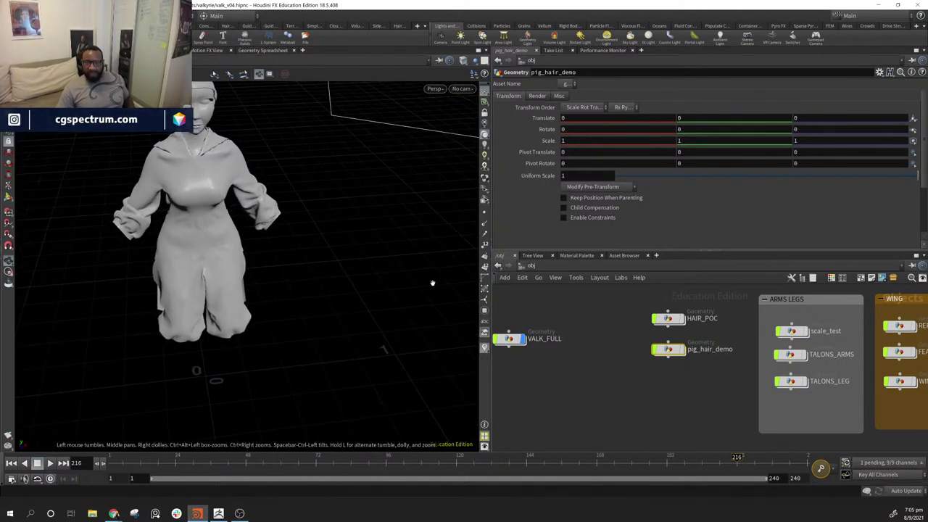
mouse_move(805, 356)
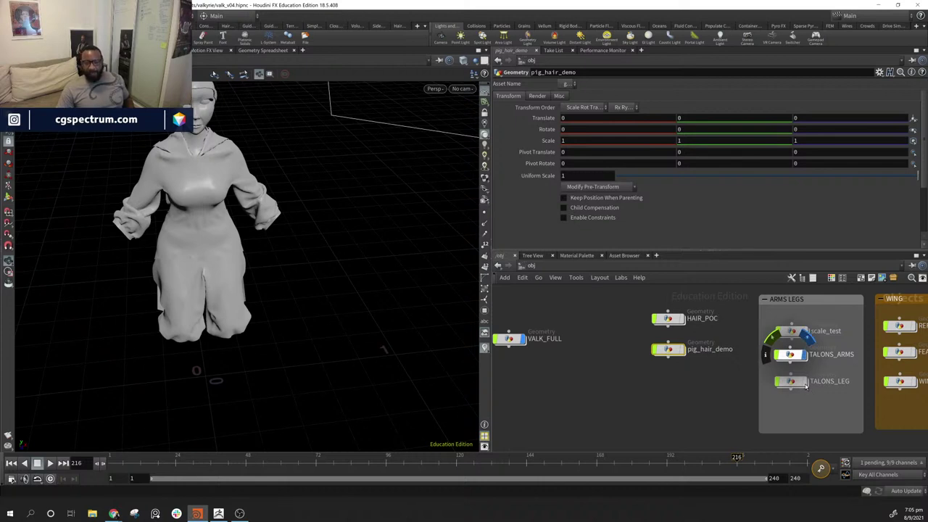
mouse_move(805, 383)
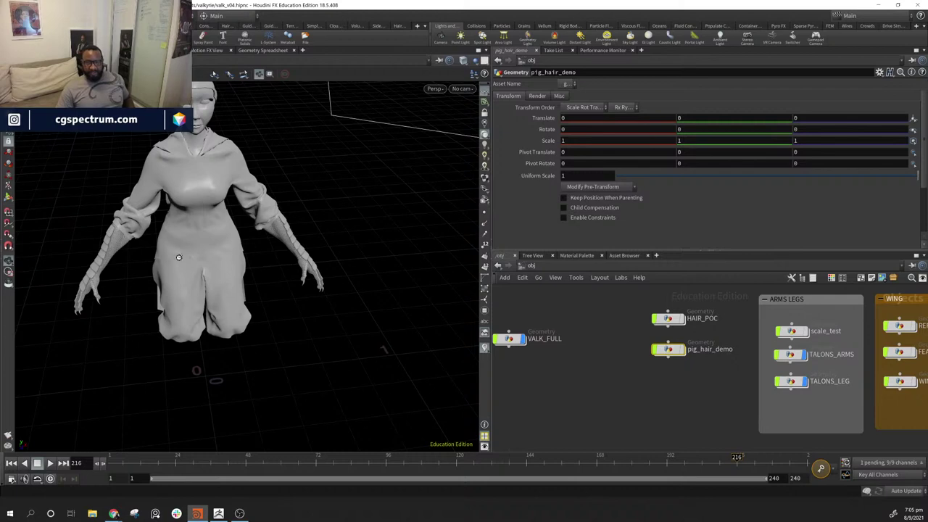
left_click_drag(290, 246, 234, 241)
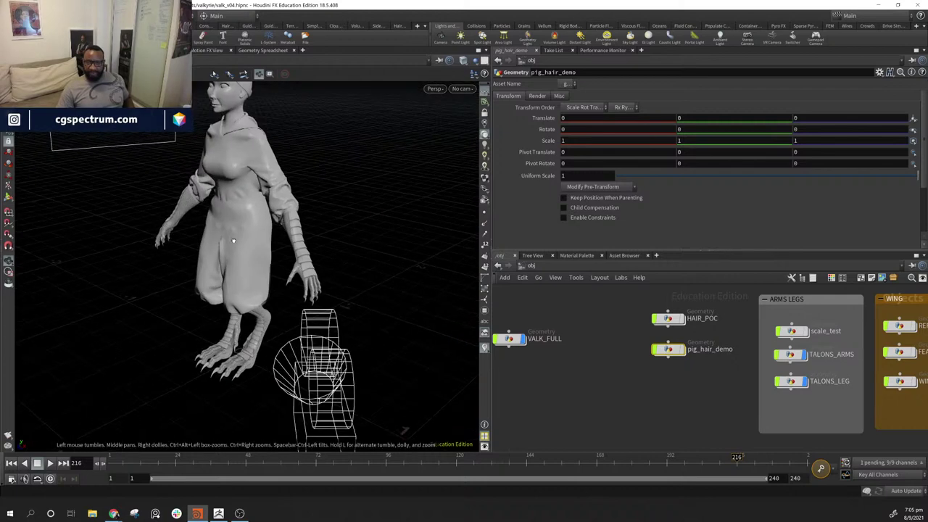
middle_click_drag(377, 272, 334, 278)
right_click_drag(333, 278, 407, 316)
left_click_drag(406, 316, 192, 161)
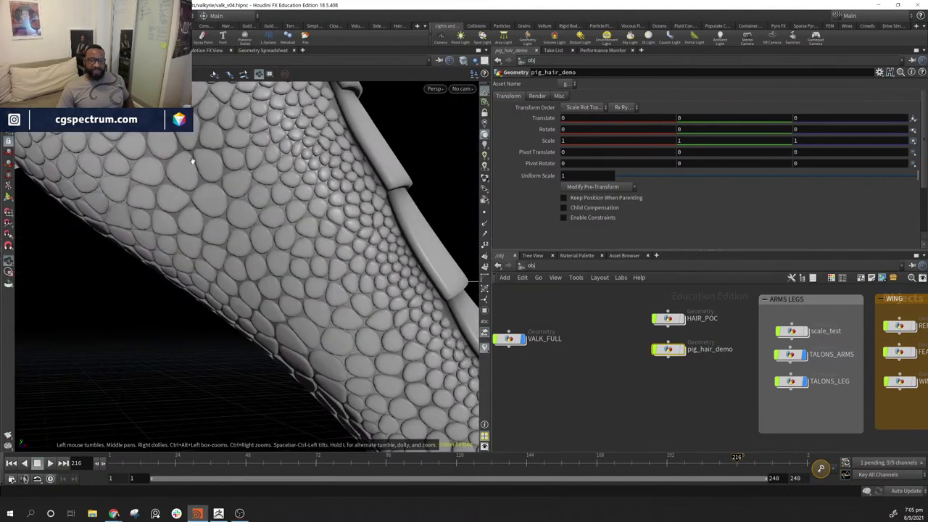
left_click_drag(325, 342, 345, 276)
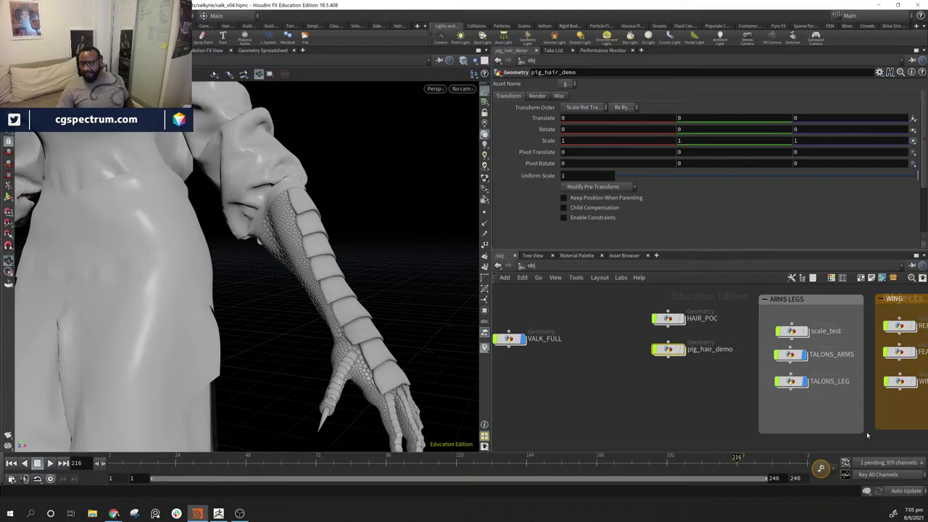
- Display the WINGS object from the WING group
middle_click_drag(751, 425, 638, 430)
scroll(714, 349, "down", 2)
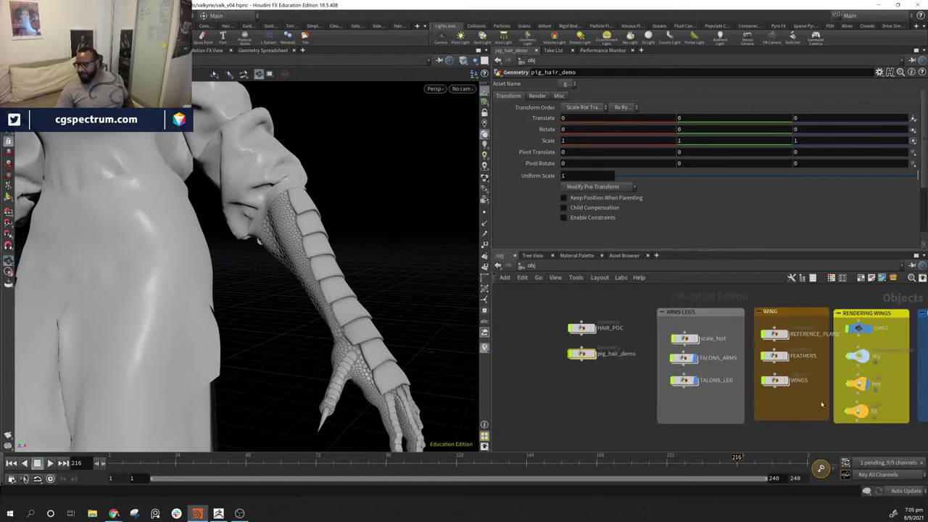
left_click(786, 379)
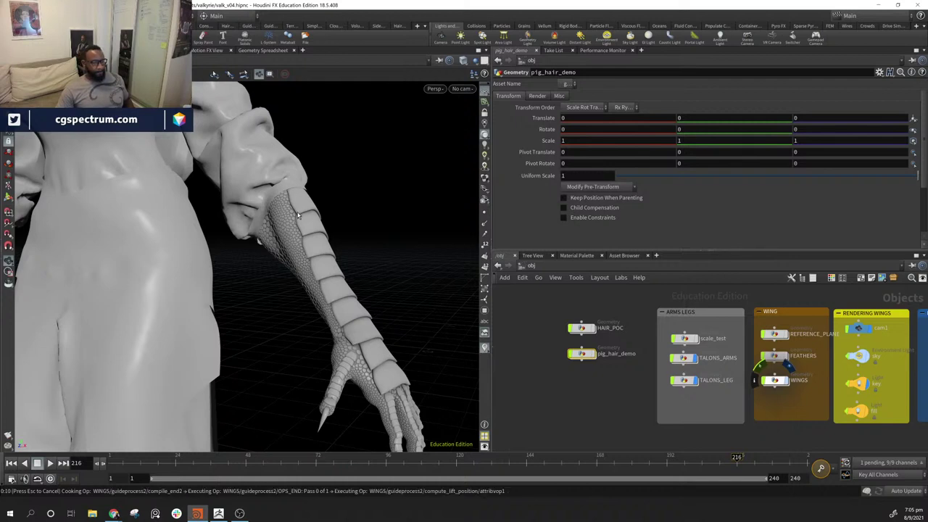
- Inspect the character's wings up close, examining the layered feathers and their pattern from several angles
left_click_drag(348, 204, 509, 203)
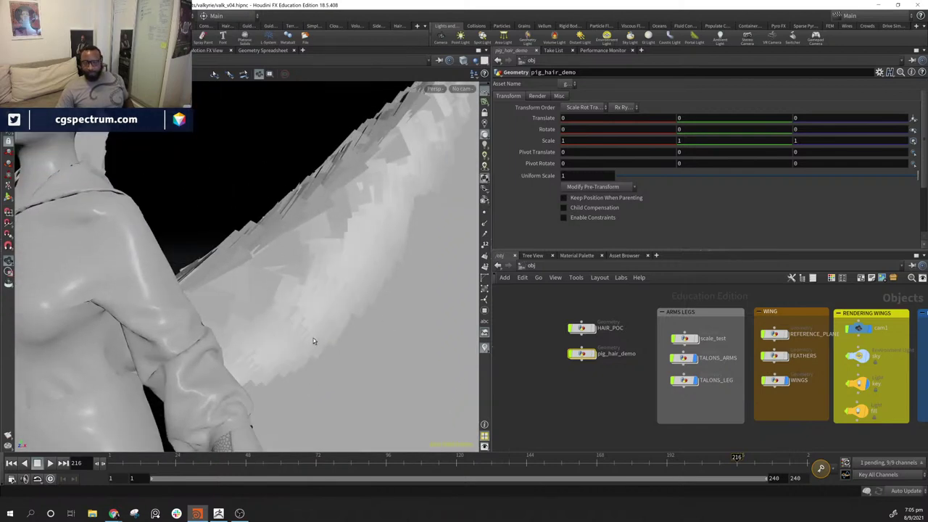
left_click_drag(345, 290, 405, 309)
right_click_drag(405, 309, 240, 278)
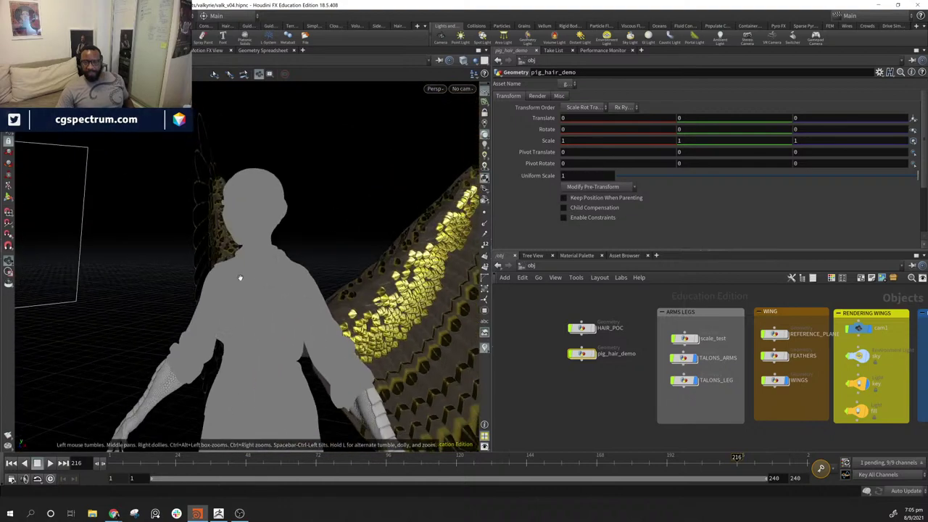
left_click_drag(240, 277, 279, 288)
right_click_drag(292, 292, 246, 279)
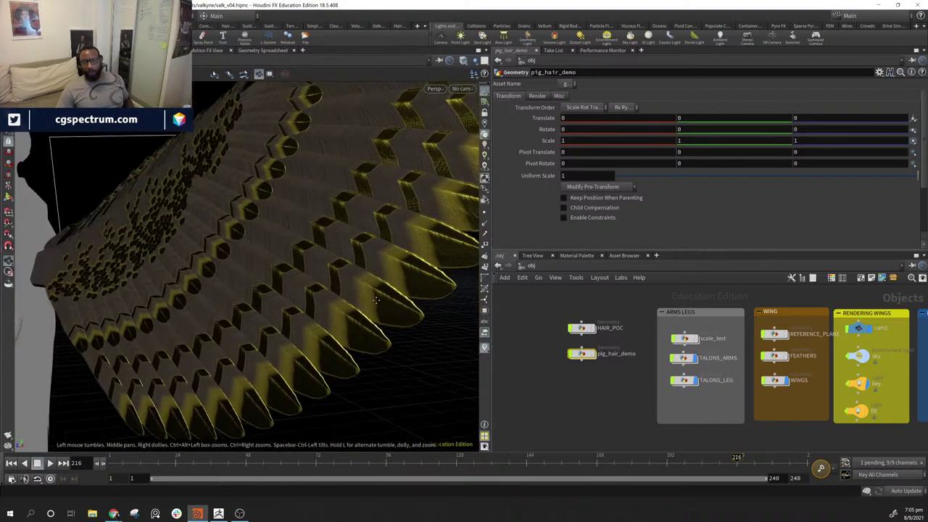
left_click_drag(246, 279, 337, 290)
middle_click_drag(247, 319, 250, 268)
right_click_drag(218, 254, 270, 267)
left_click_drag(269, 267, 253, 331)
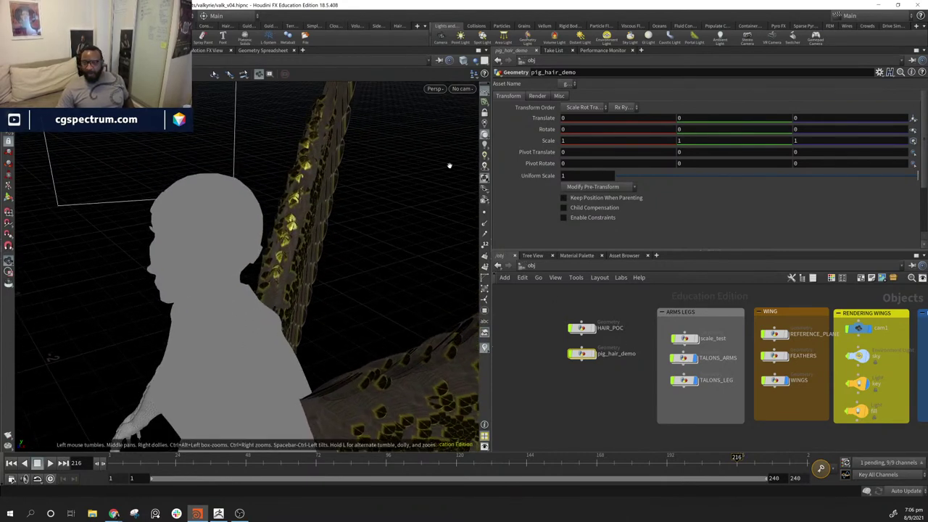
left_click_drag(265, 255, 245, 272)
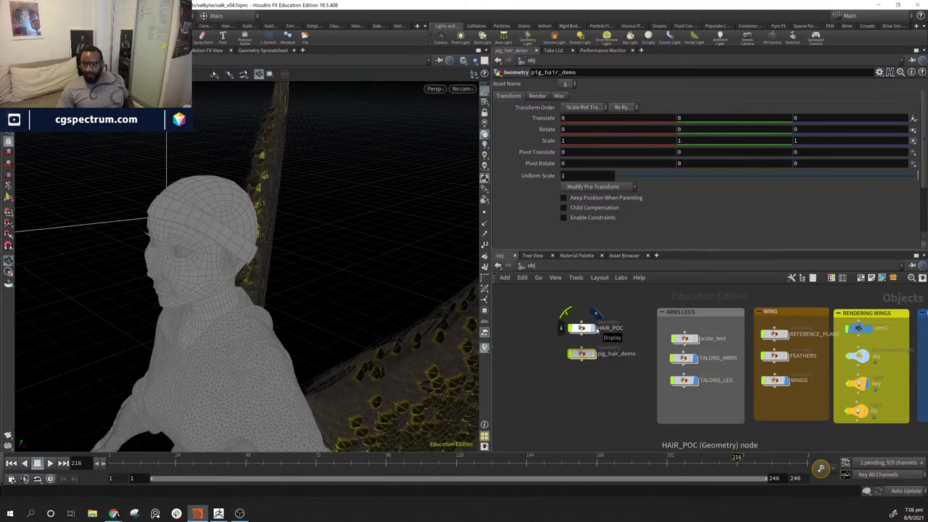
- Display the HAIR_POC object, open its network and show the final curly hair result of its node chain
left_click(593, 329)
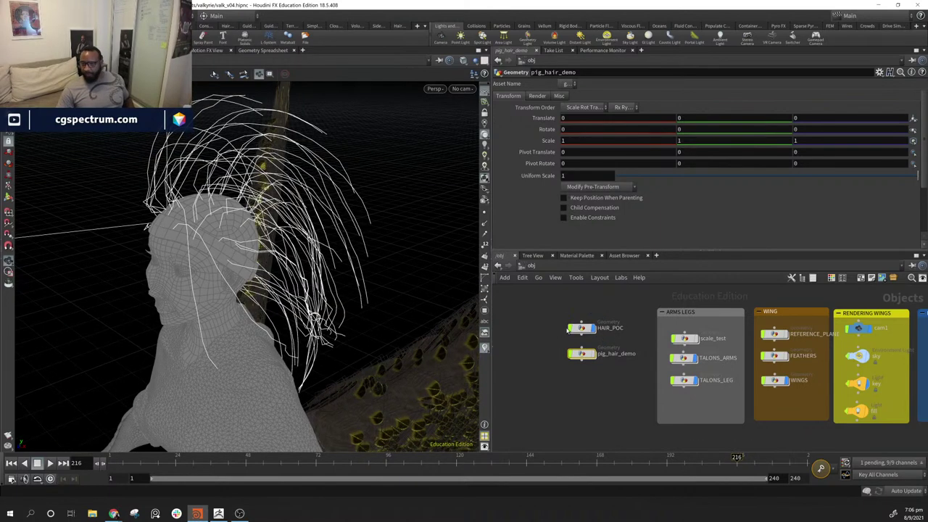
double_click(583, 329)
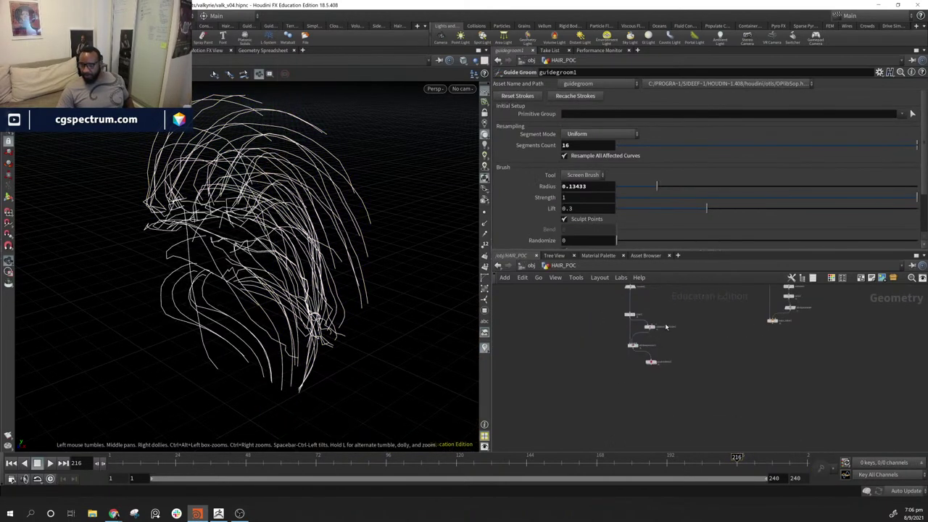
mouse_move(657, 414)
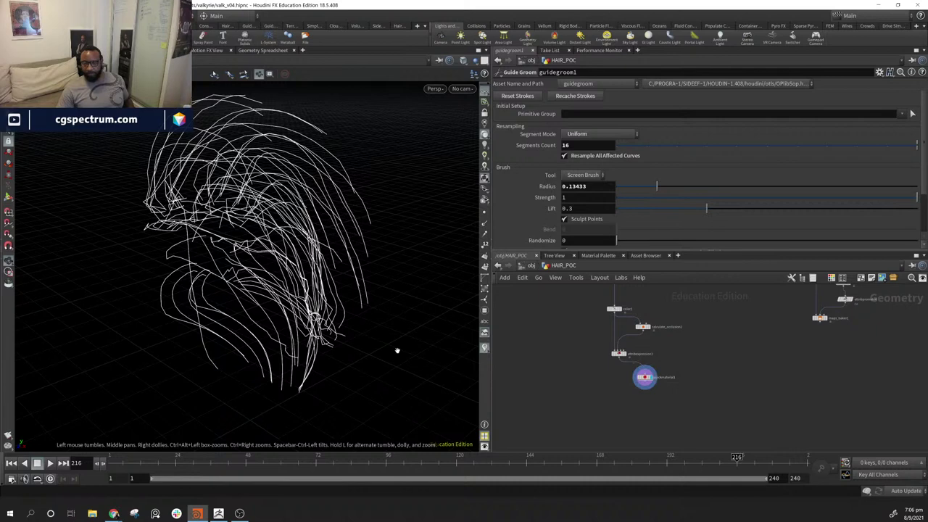
left_click_drag(188, 243, 384, 232)
middle_click_drag(743, 332, 700, 456)
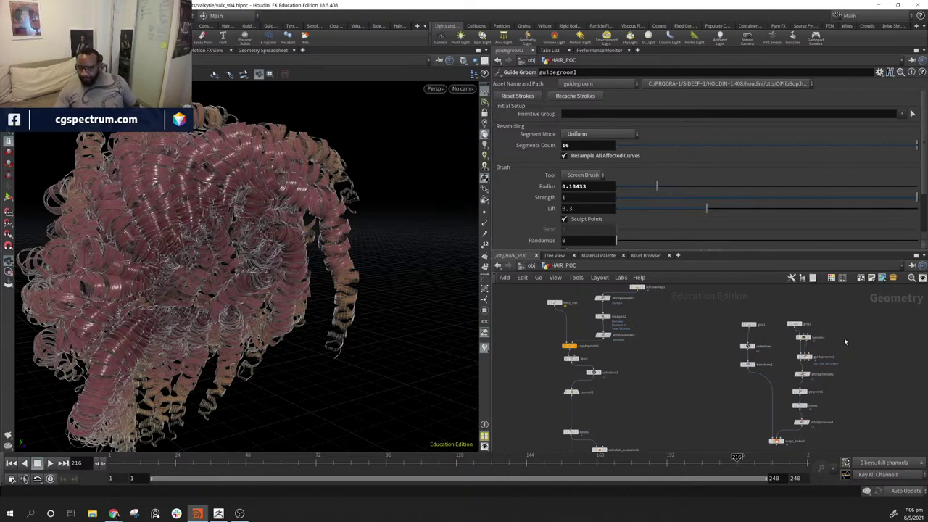
middle_click_drag(653, 397, 655, 436)
scroll(691, 402, "down", 5)
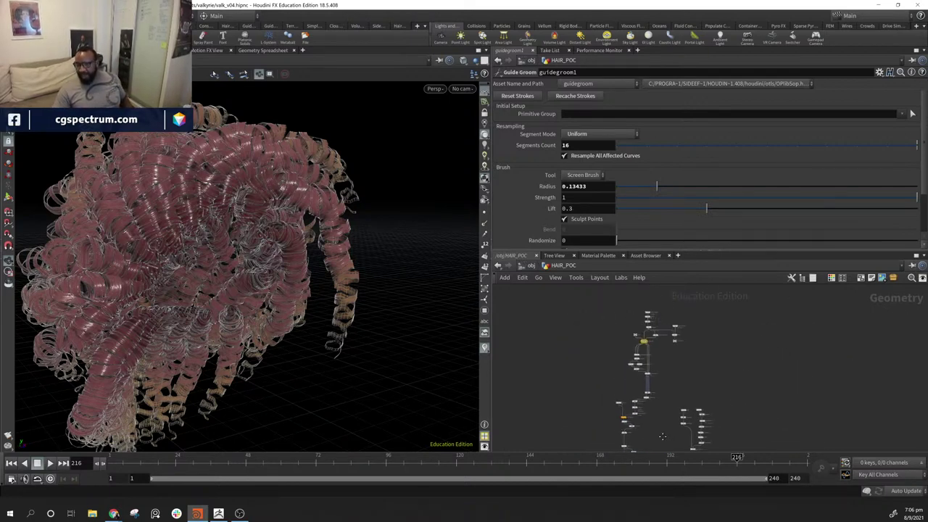
- Return to the object level, hide HAIR_POC and display the pig_hair_demo object around the character
left_click(530, 267)
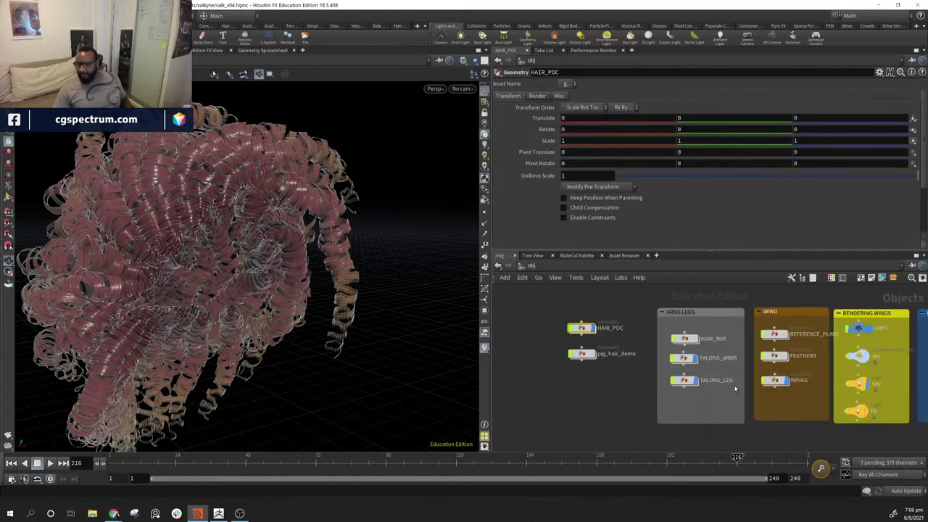
left_click(591, 354)
left_click(594, 329)
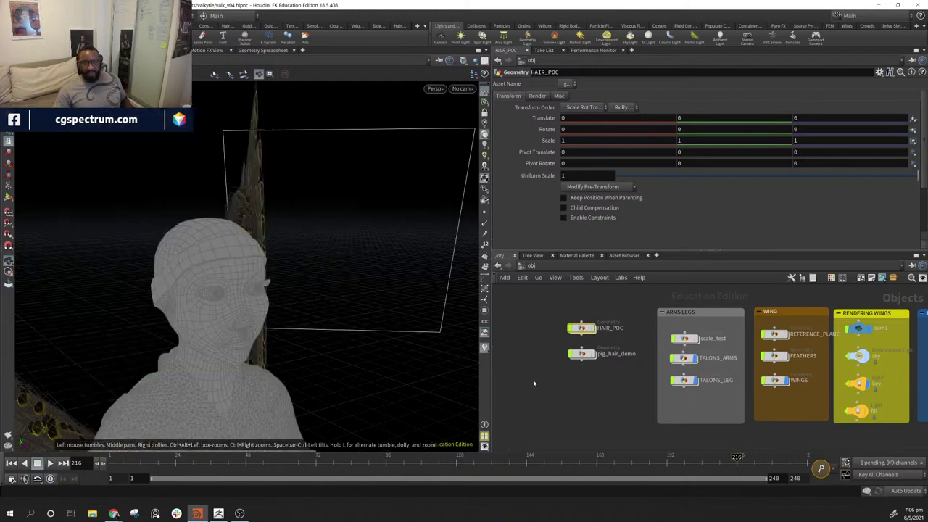
left_click(584, 353)
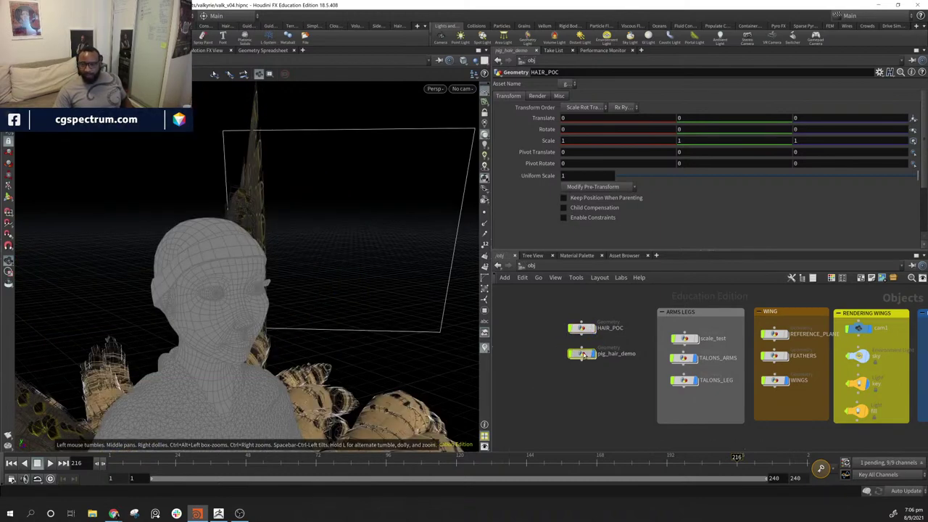
middle_click_drag(276, 376, 290, 189)
right_click_drag(290, 188, 280, 196)
left_click_drag(279, 195, 377, 261)
right_click_drag(378, 260, 243, 218)
mouse_move(242, 217)
left_mouse_down()
mouse_move(344, 249)
mouse_move(269, 230)
mouse_move(239, 234)
left_mouse_up()
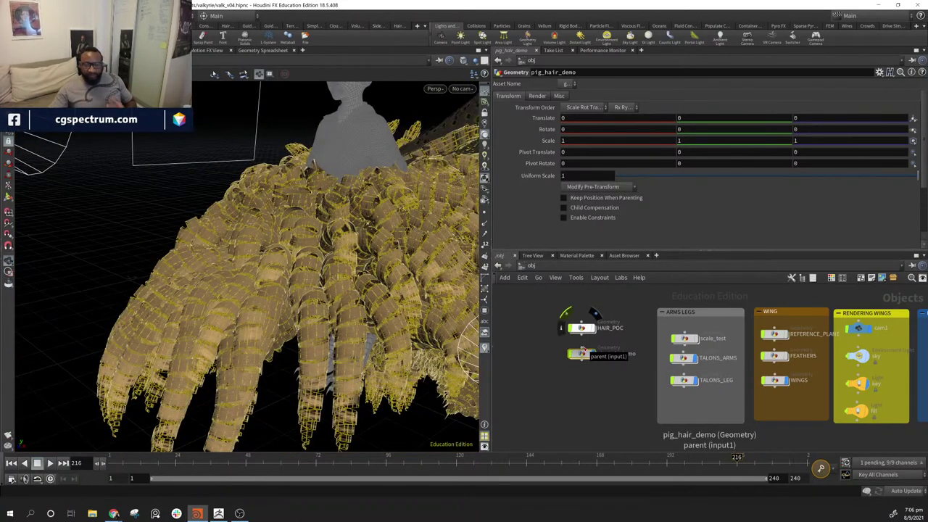
- Open the pig_hair_demo network and show testgeometry_pighead1 as a template wireframe beneath the hair
double_click(583, 351)
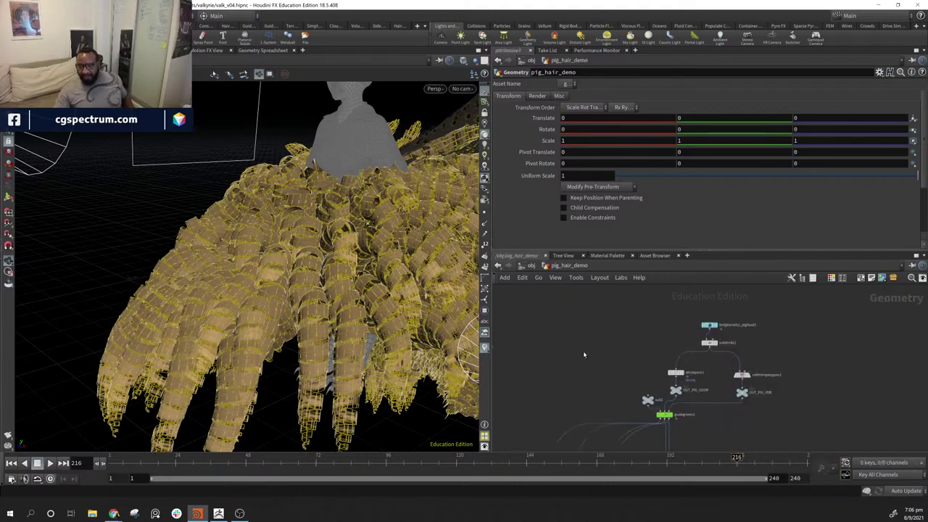
scroll(712, 343, "up", 4)
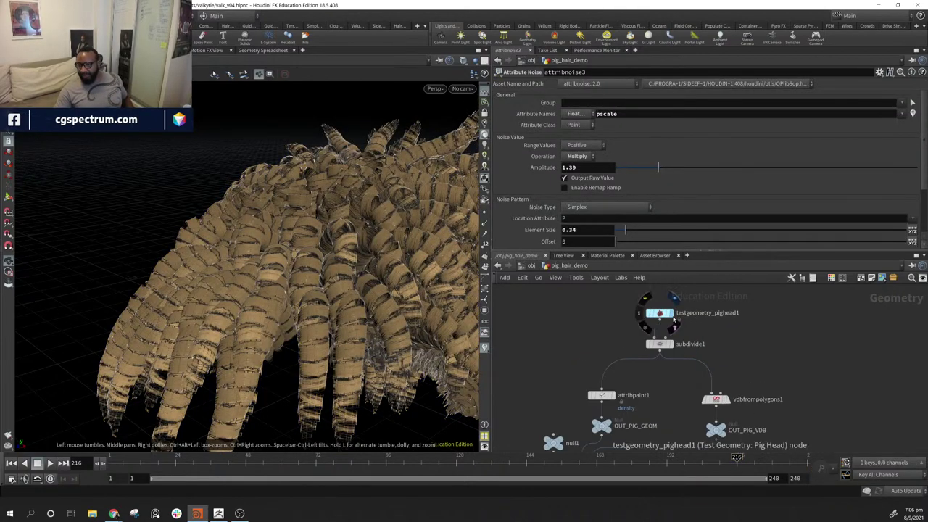
left_click(677, 329)
middle_click_drag(346, 406, 333, 253)
left_click_drag(334, 253, 261, 206)
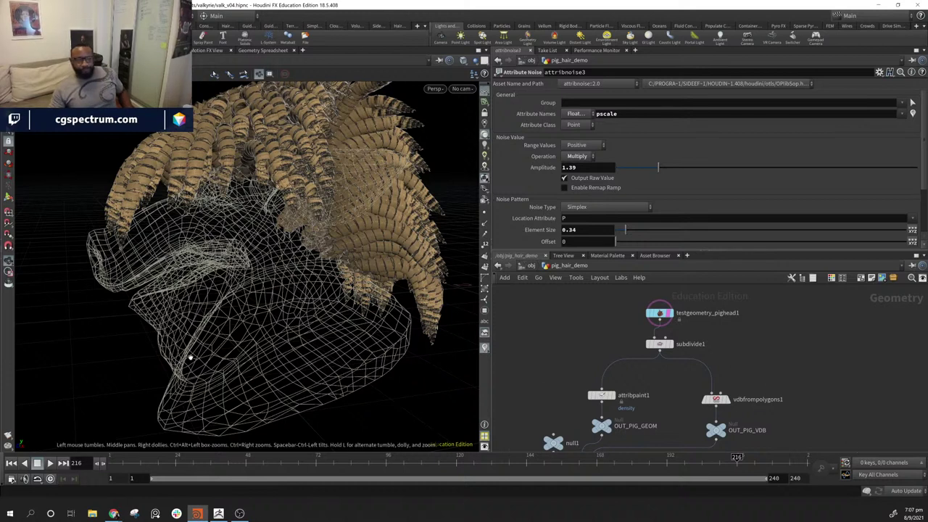
- Display the testgeometry_pighead1 node and view the shaded pig head from the front
key("alt+Tab")
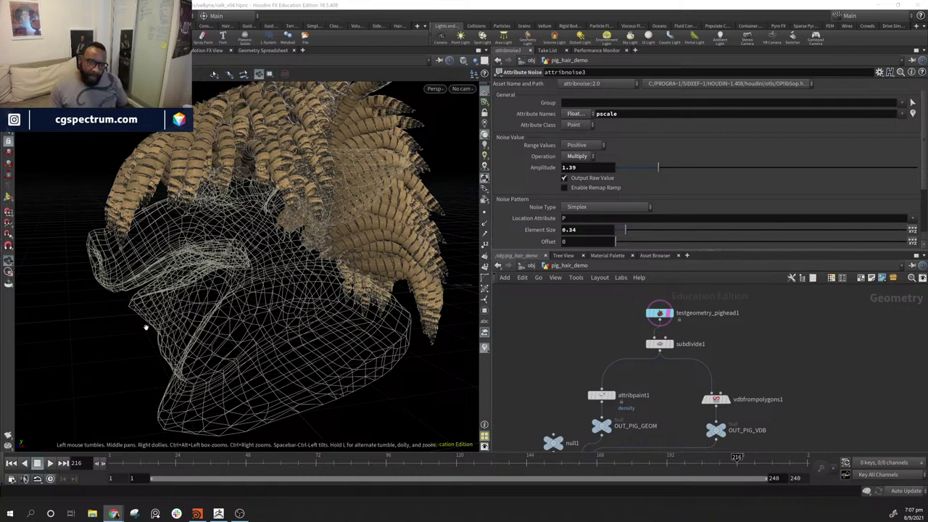
middle_click_drag(812, 395, 859, 368)
left_click(721, 288)
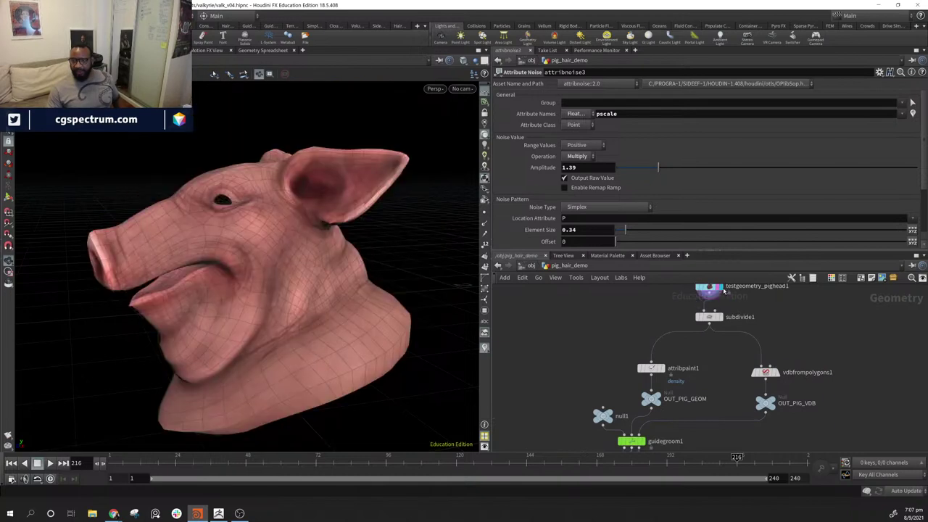
left_click_drag(279, 310, 333, 267)
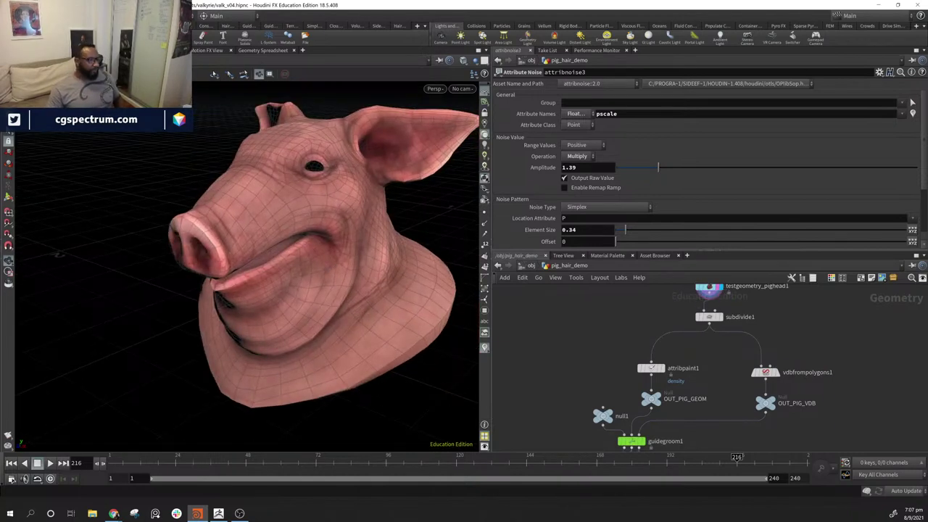
left_click(239, 514)
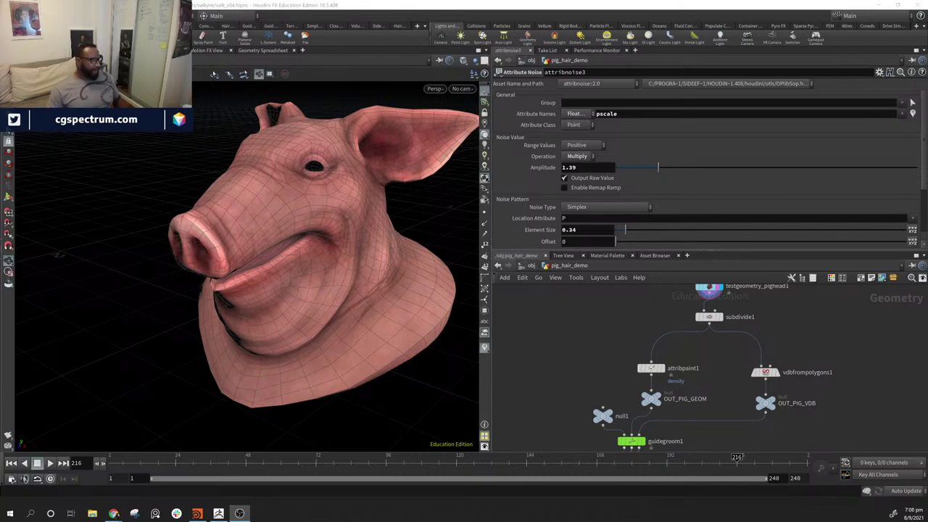
key("alt+Tab")
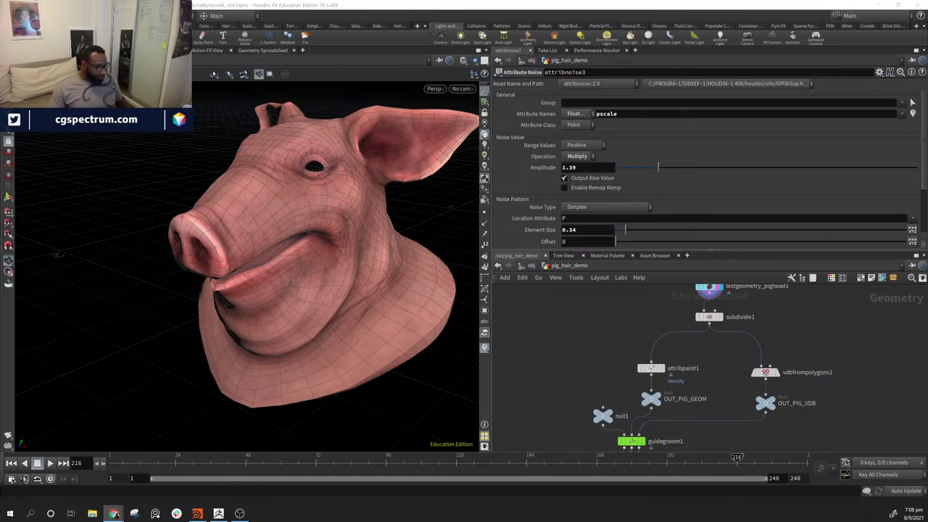
key("alt+Tab")
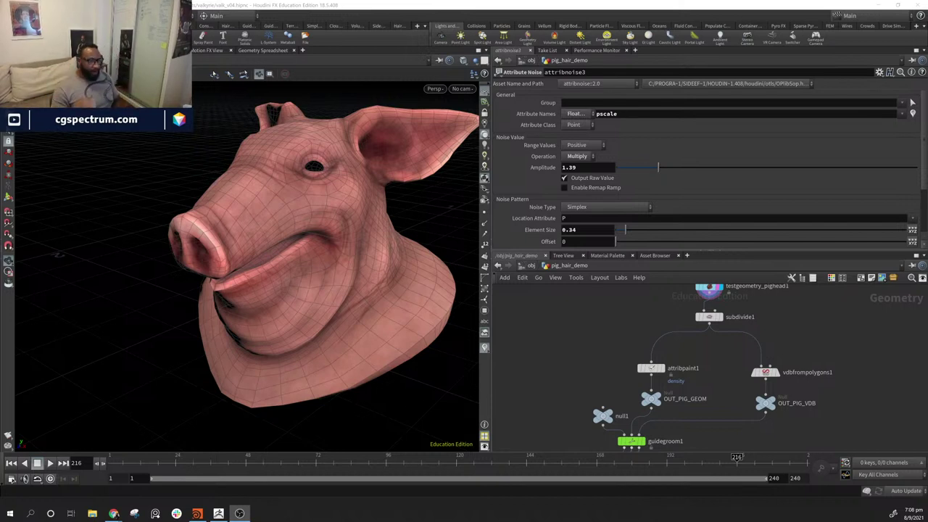
key("alt+Tab")
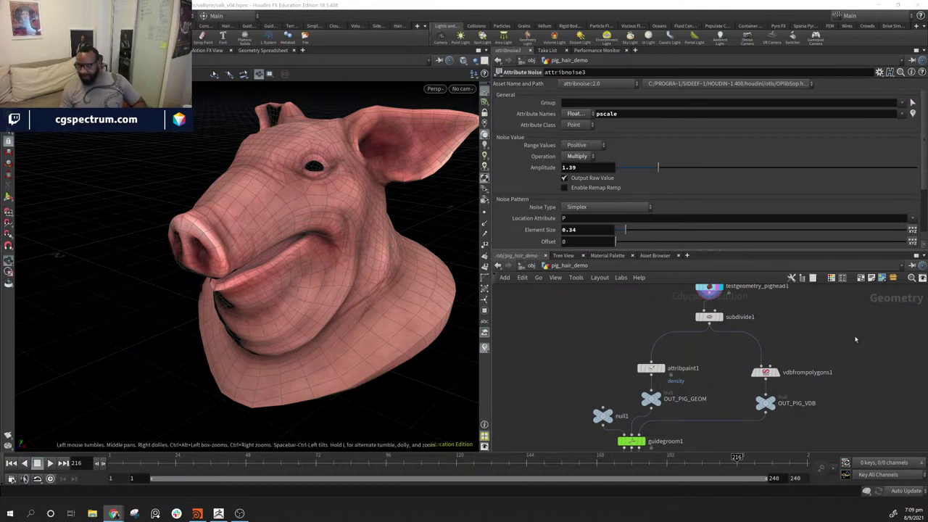
- Display the subdivide1 node with its parameters and turn off the template wireframe of testgeometry_pighead1
middle_click_drag(855, 338, 815, 358)
left_click(680, 338)
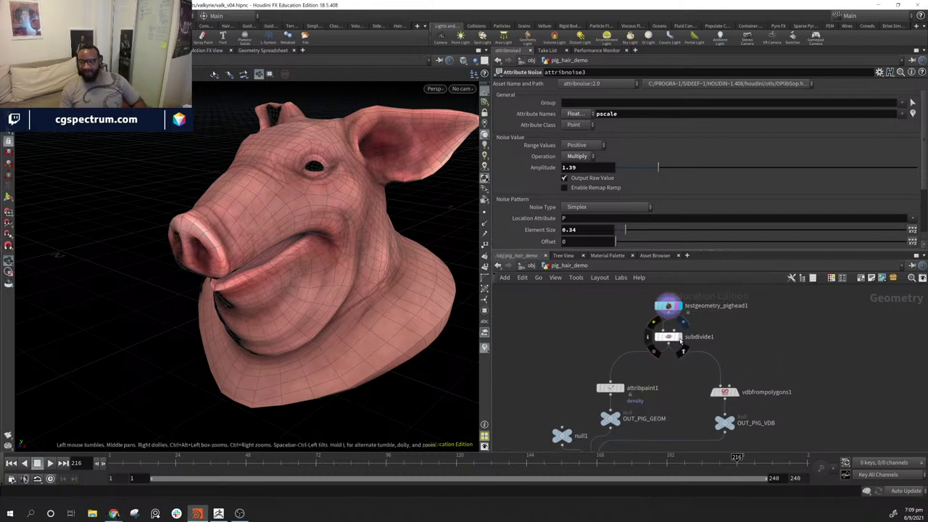
left_click(668, 337)
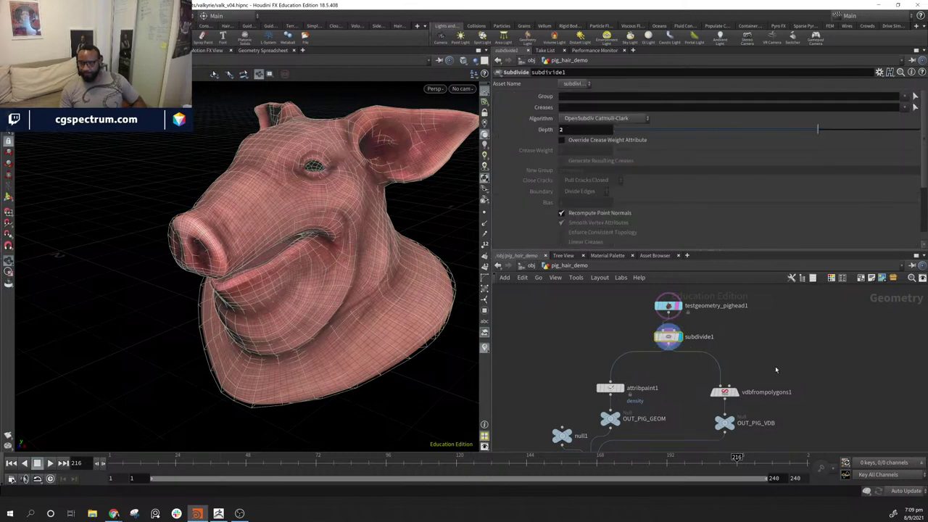
left_click(678, 308)
middle_click_drag(758, 373, 766, 347)
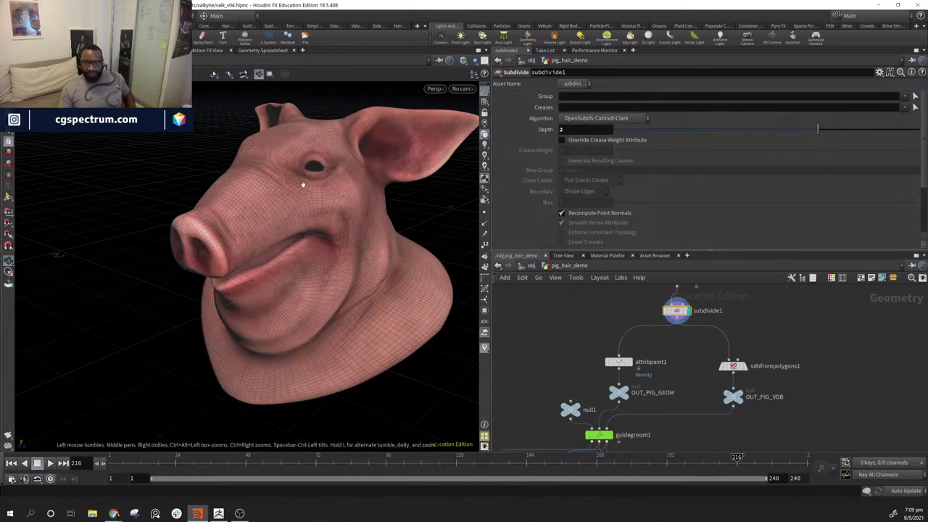
left_click_drag(380, 196, 393, 222)
- Select attribpaint1, show its attribute settings and visualize the painted density attribute on the pig head
middle_click_drag(646, 313, 653, 292)
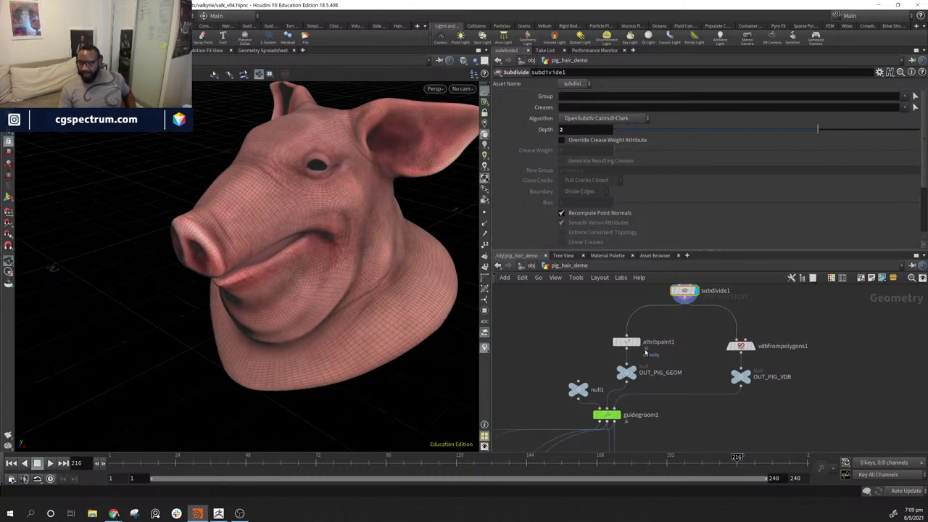
left_click(626, 343)
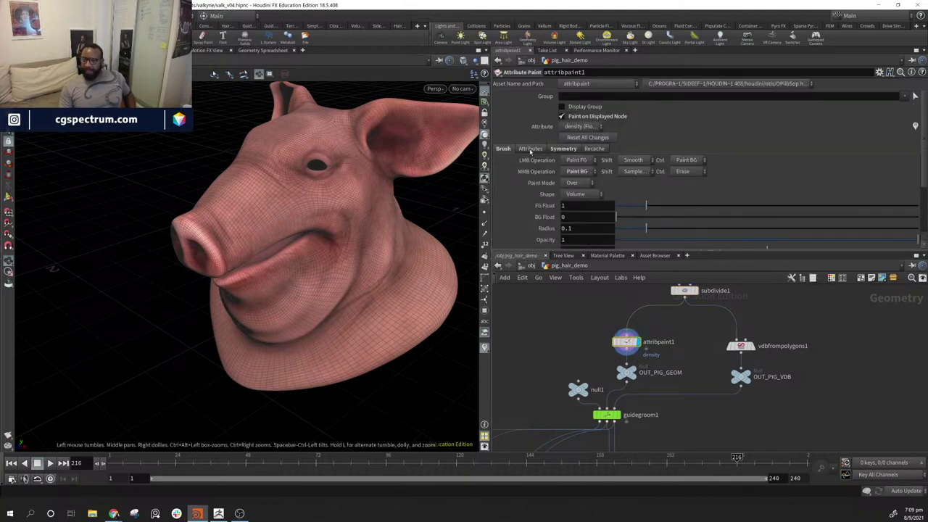
left_click(530, 148)
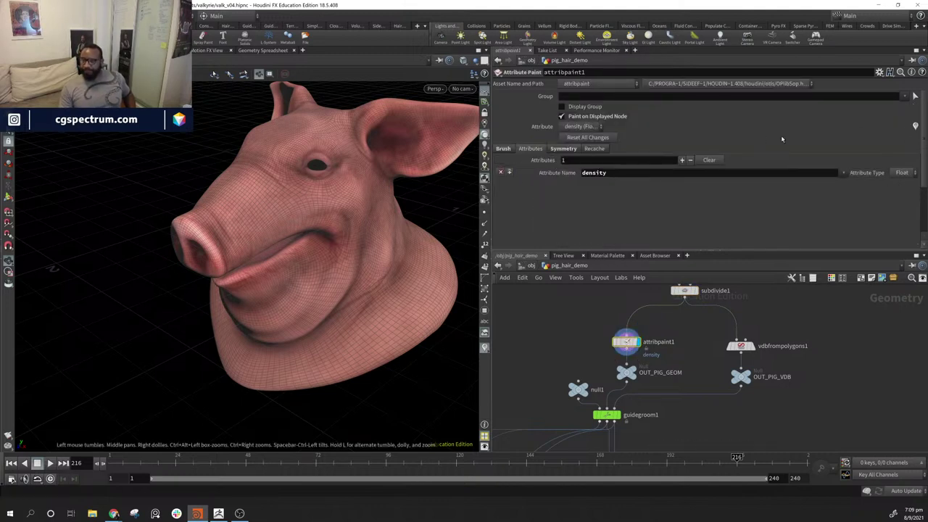
left_click(914, 128)
mouse_move(402, 218)
left_mouse_down()
mouse_move(368, 269)
mouse_move(380, 270)
mouse_move(375, 325)
mouse_move(327, 157)
left_mouse_up()
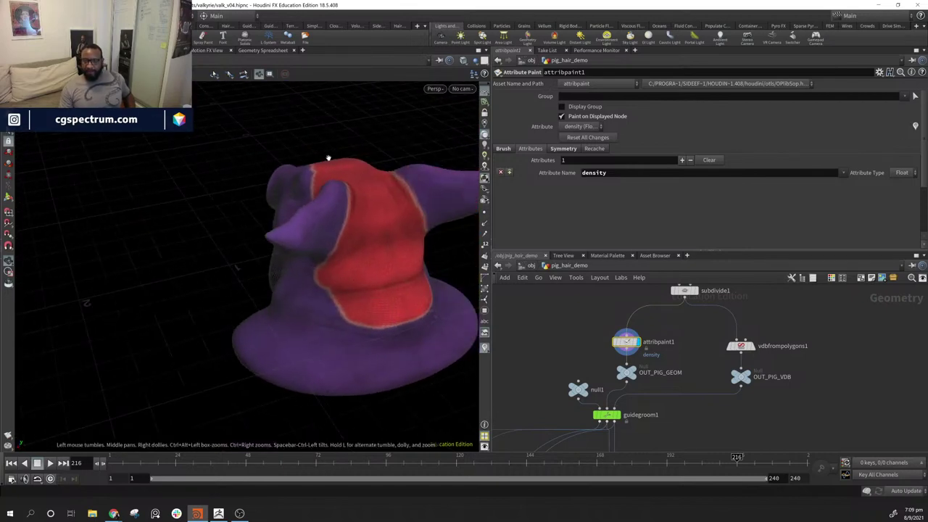
- Display the vdbfrompolygons1 node and view the VDB version of the pig head
middle_click_drag(608, 364, 601, 357)
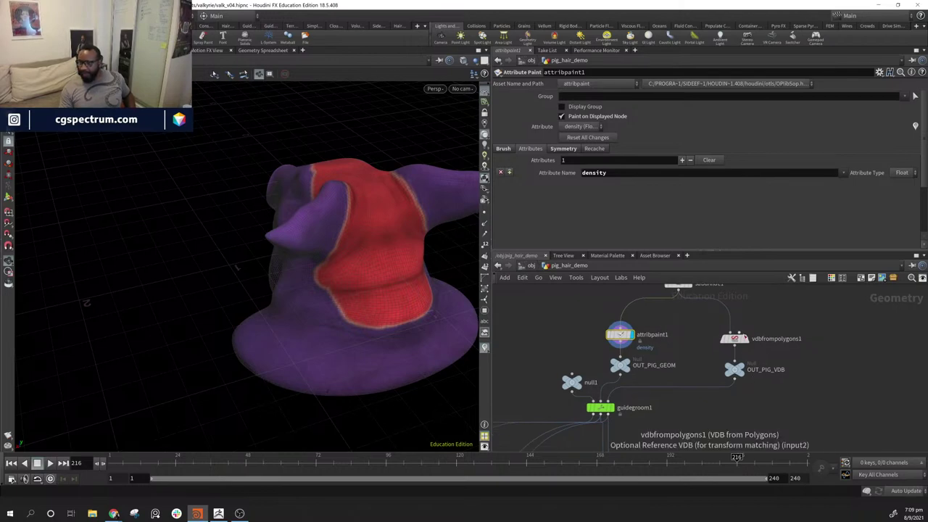
left_click(747, 340)
left_click_drag(311, 265, 354, 159, "alt")
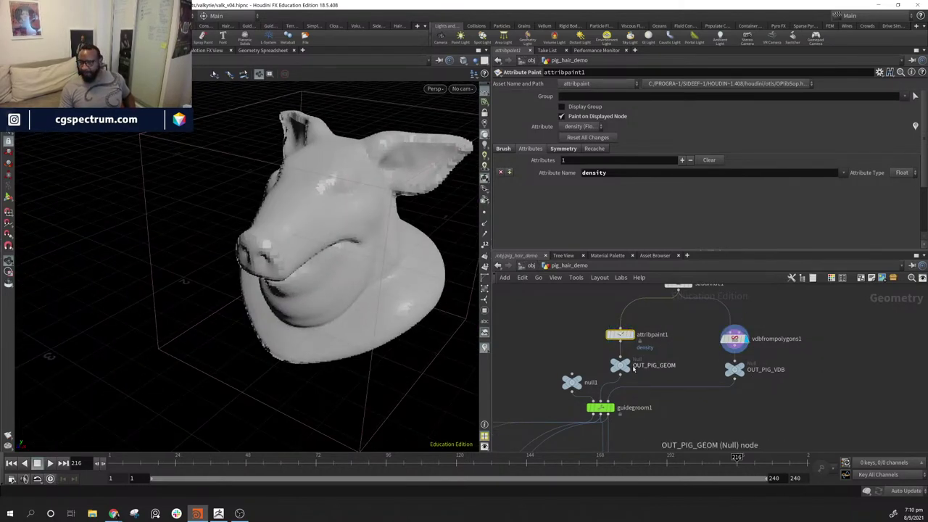
- Display the guidegroom1 node to show the groomed guide curves
middle_click_drag(778, 379, 829, 314)
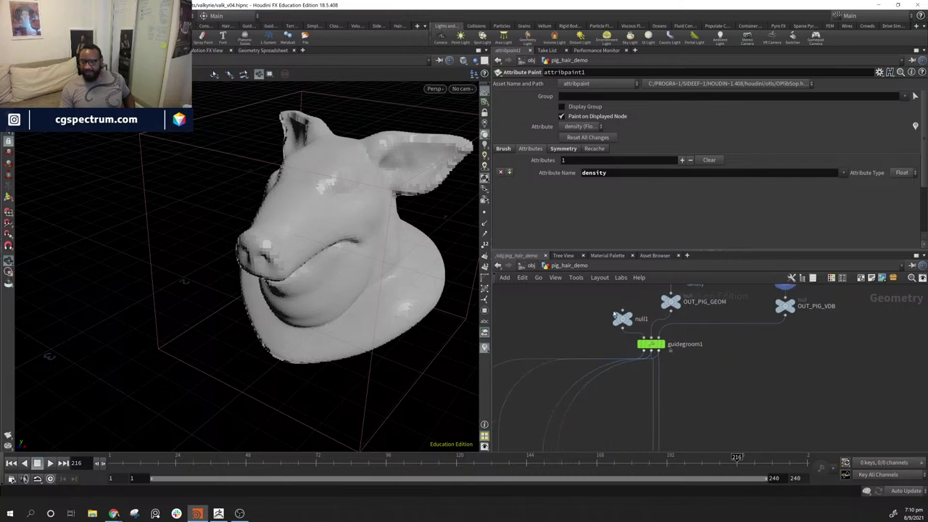
left_click(665, 349)
left_click_drag(290, 283, 464, 276, "alt")
- Display the mirror1 node below guidegroom1 and view the mirrored guide curves
middle_click_drag(763, 392, 799, 354)
middle_click_drag(659, 366, 661, 404)
left_click(566, 385)
left_click_drag(290, 290, 261, 257, "alt")
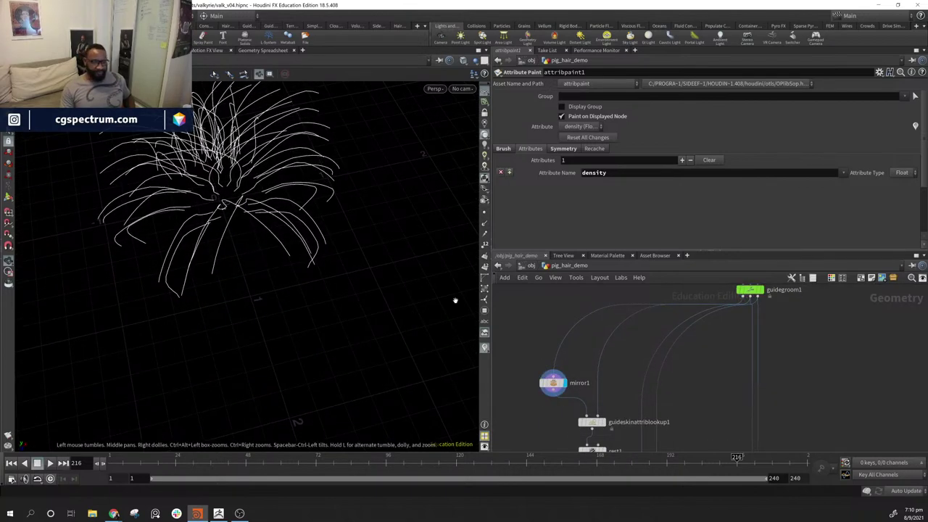
- Split the scene view pane into upper and lower halves and change the lower half into a Geometry Spreadsheet
middle_click_drag(651, 416, 558, 408)
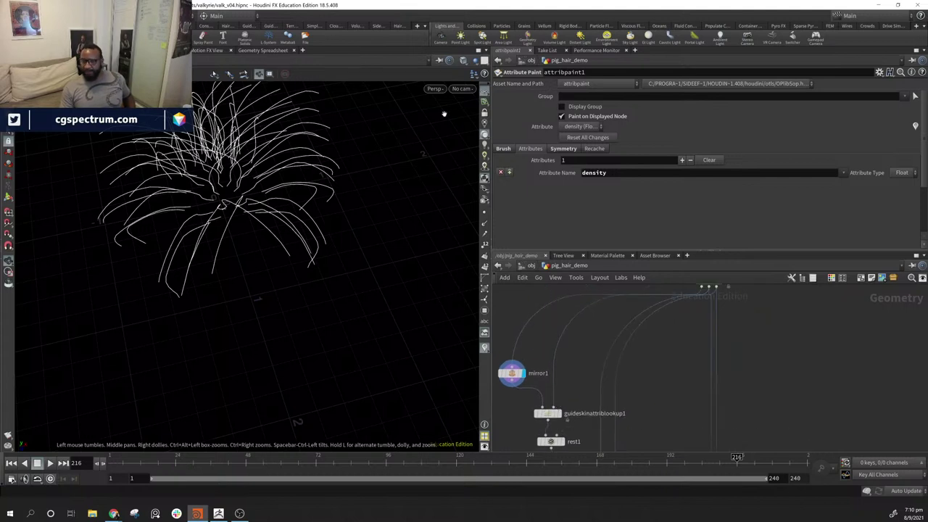
left_click(486, 51)
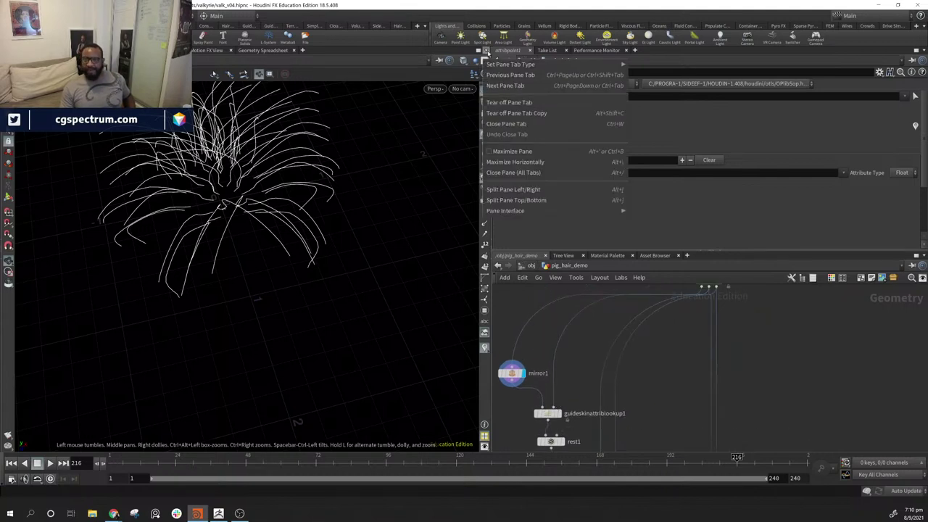
left_click(546, 200)
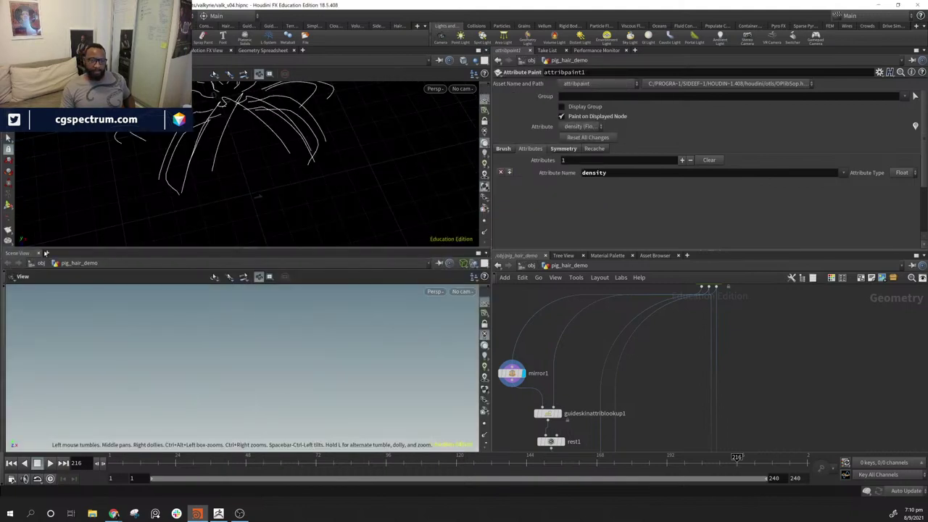
left_click(20, 253)
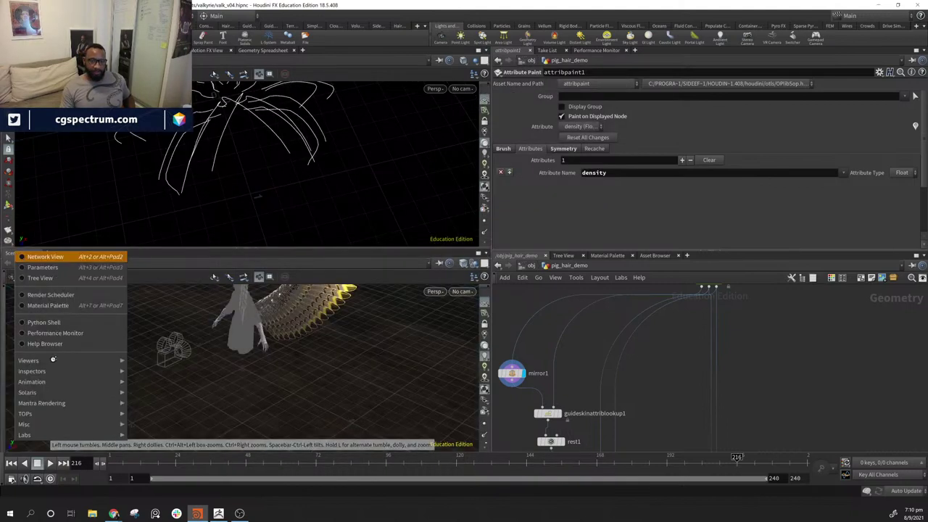
mouse_move(52, 361)
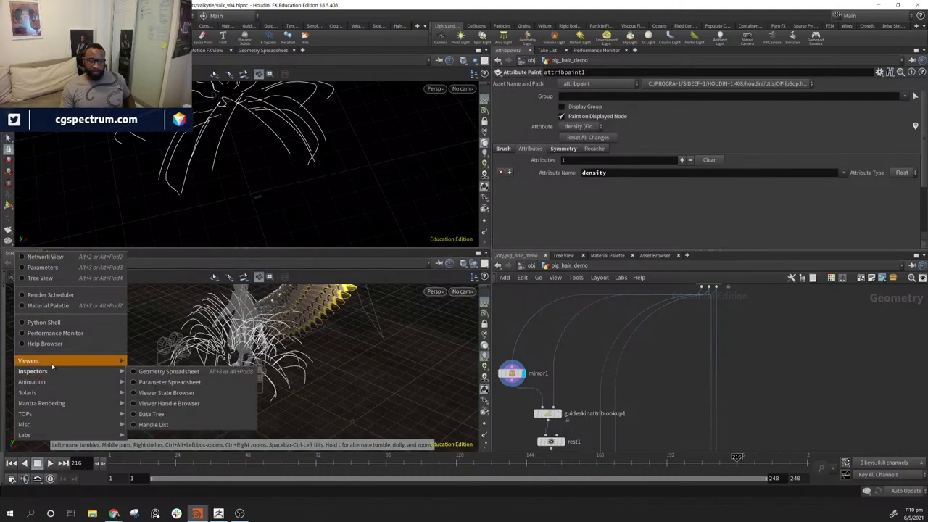
left_click(161, 370)
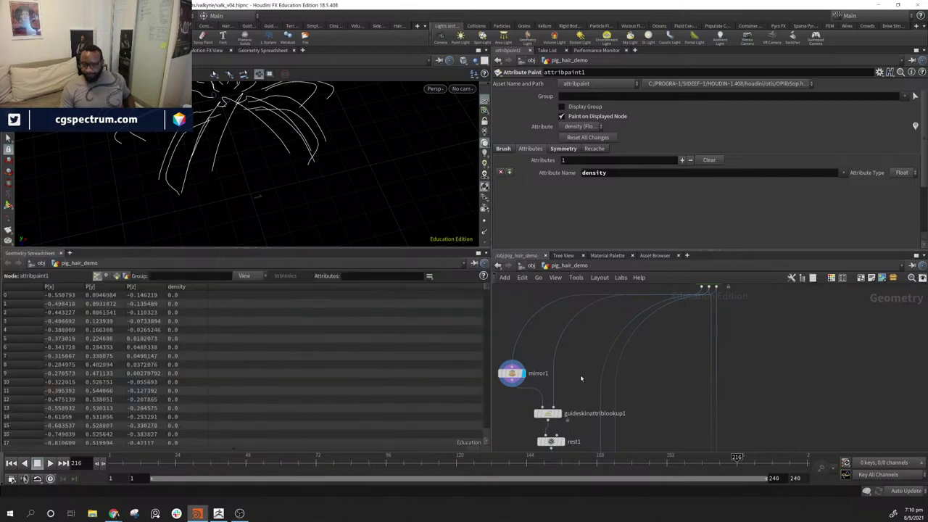
- Select guideskinattriblookup1 and inspect the primitive attributes of its guide curves in the Geometry Spreadsheet
middle_click_drag(580, 375, 577, 329)
left_click(545, 370)
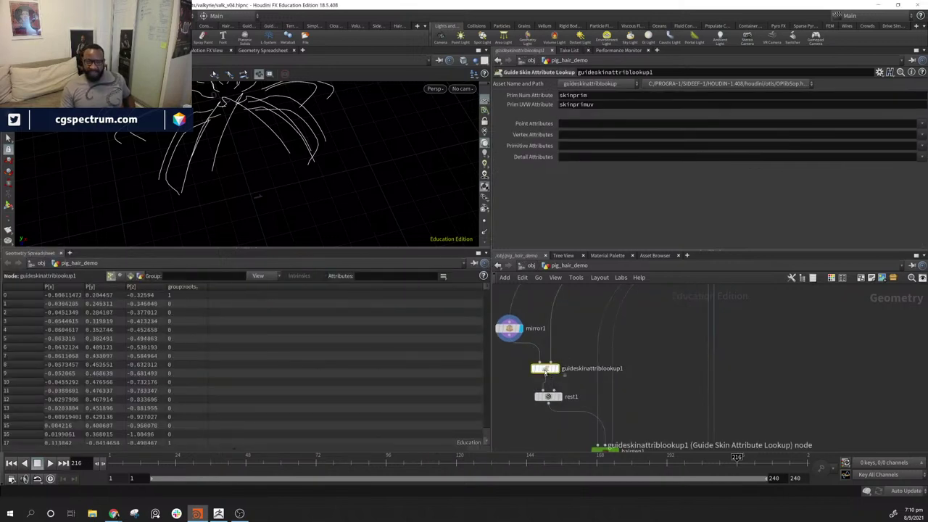
left_click(131, 277)
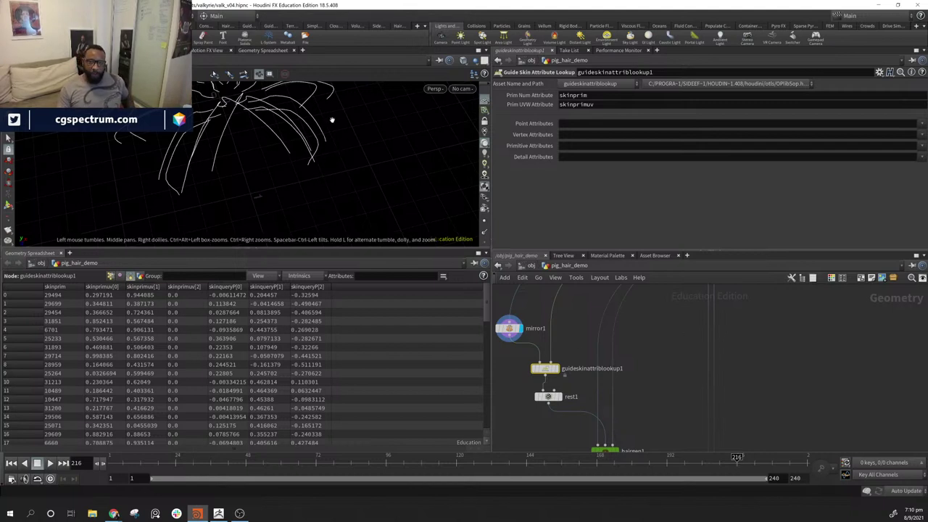
left_click_drag(328, 141, 312, 121)
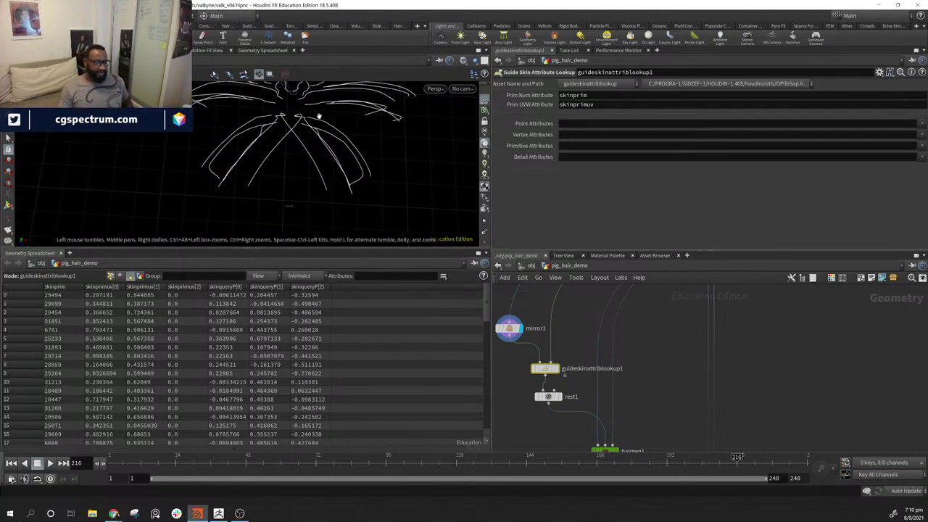
- Select and display the rest1 node and view its point attributes in the Geometry Spreadsheet
middle_click_drag(653, 345, 658, 304)
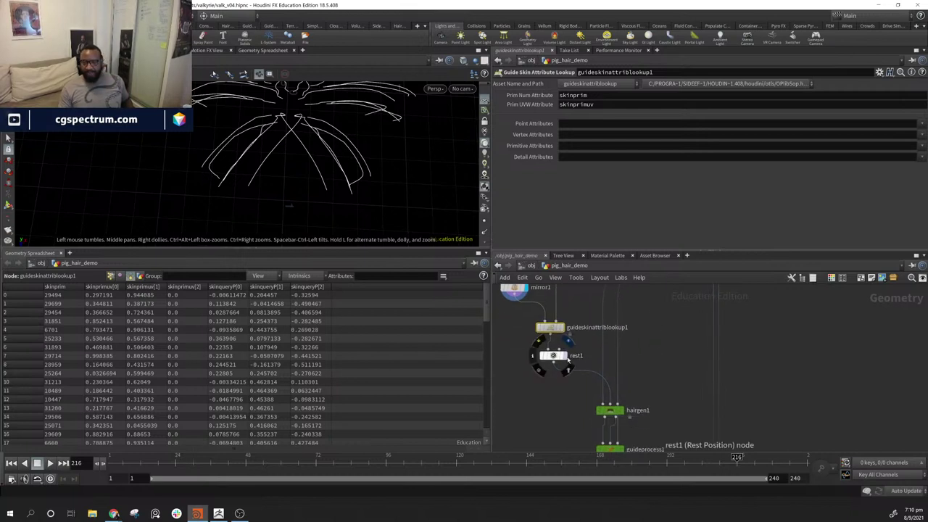
left_click(554, 358)
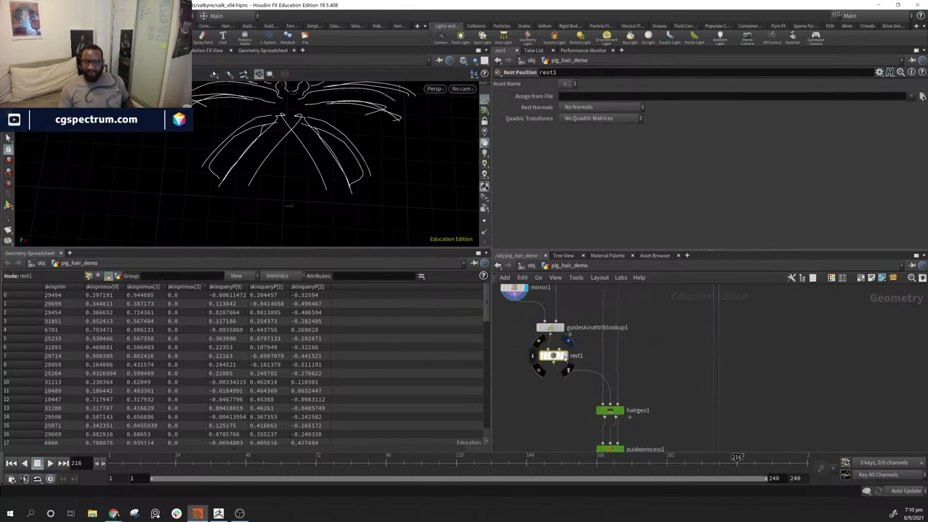
key("r")
left_click(90, 278)
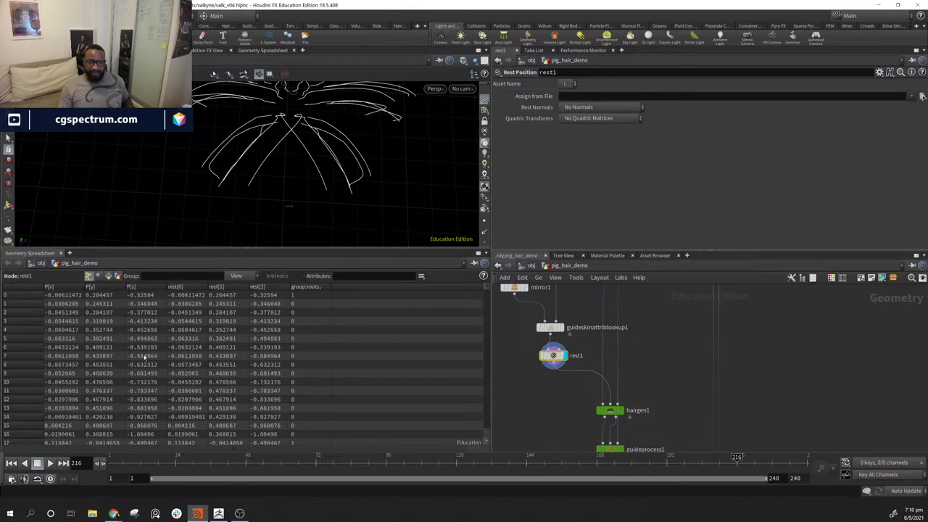
- Compare the hairgen1 hair with the rest1 guide curves by switching the display between them, ending on hairgen1
middle_click_drag(667, 372, 661, 339)
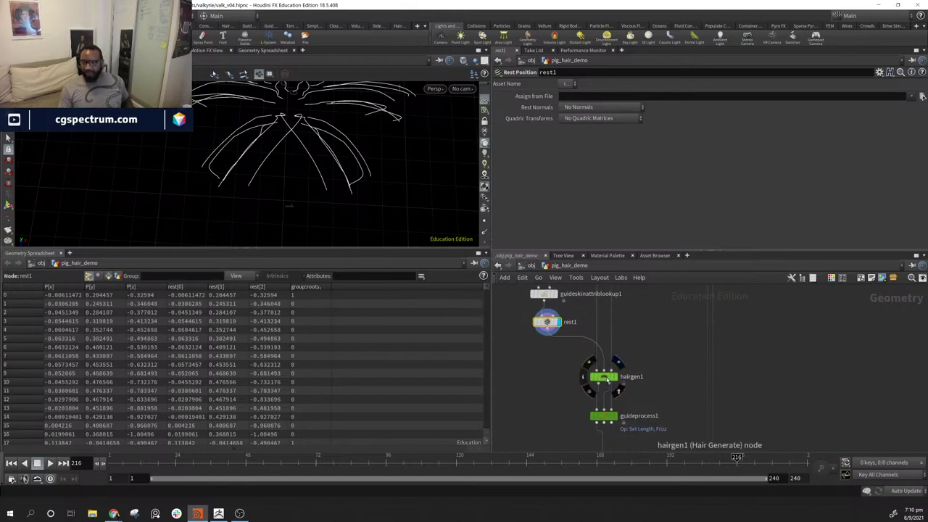
left_click(616, 379)
left_click_drag(331, 190, 239, 147)
middle_click_drag(564, 282, 559, 315)
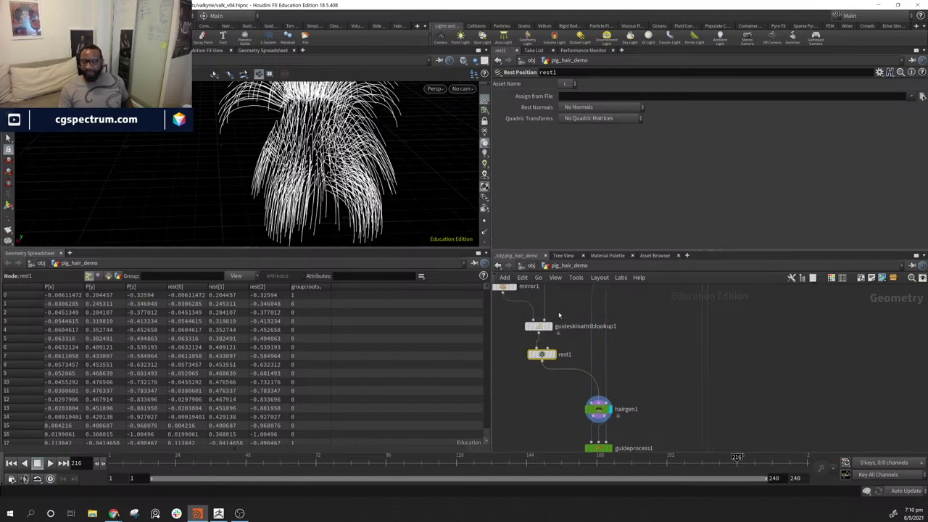
left_click(554, 354)
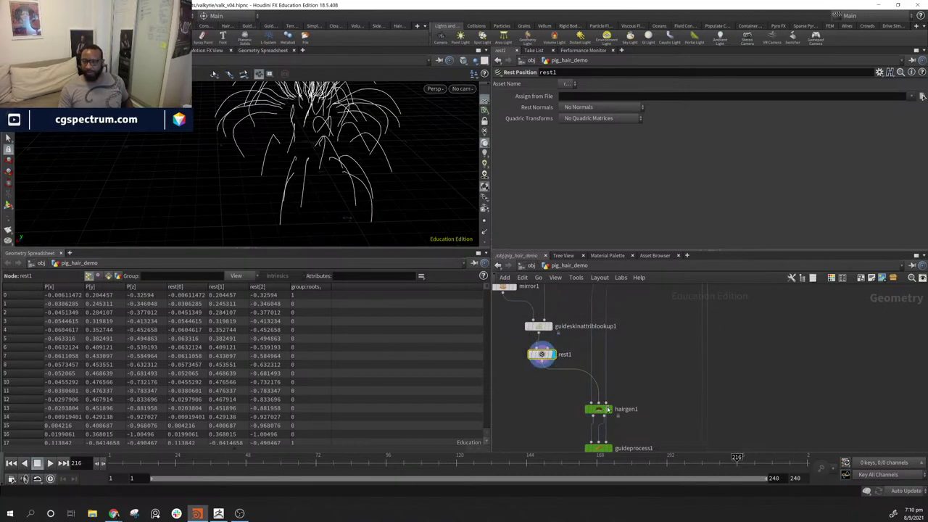
left_click(612, 411)
left_click_drag(290, 170, 381, 163, "alt")
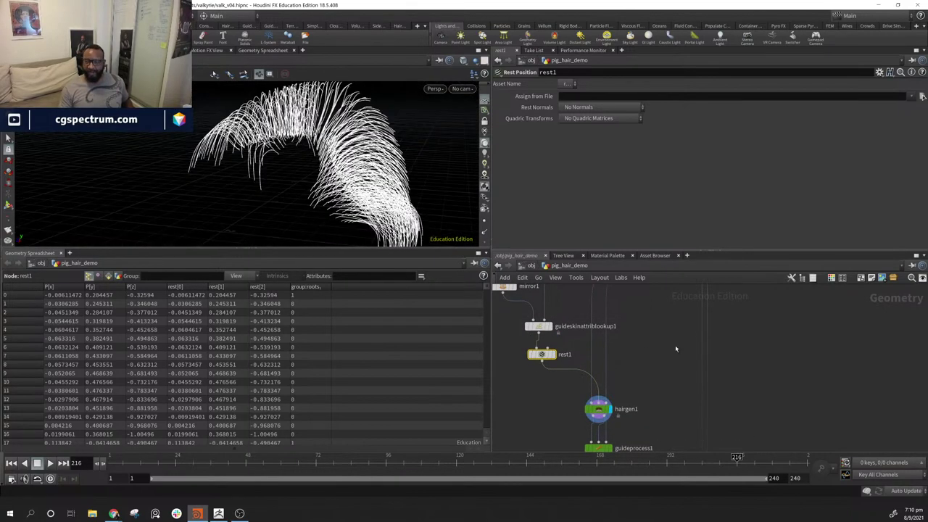
- Display and select guideprocess1 and review the settings of its Set Length and Frizz operations
scroll(670, 402, "up", 3)
middle_click_drag(630, 422, 650, 338)
scroll(671, 400, "down", 3)
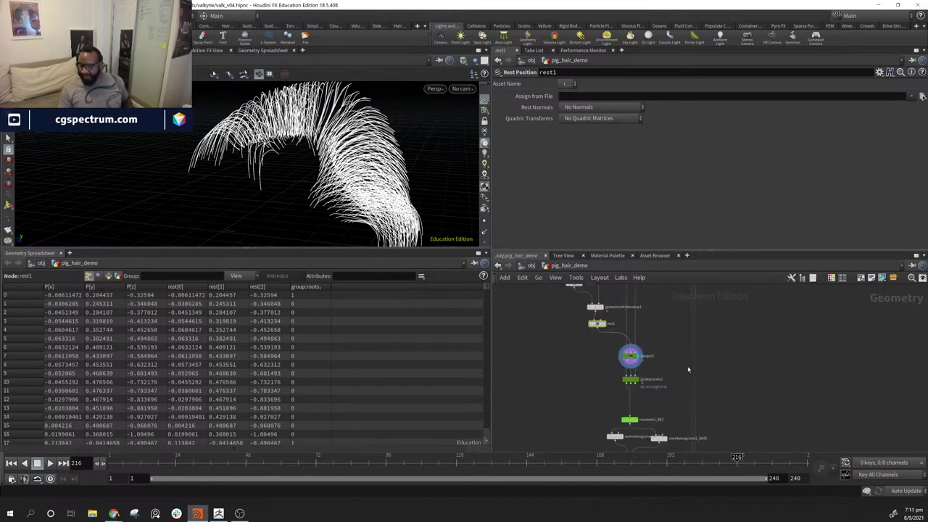
scroll(660, 427, "up", 3)
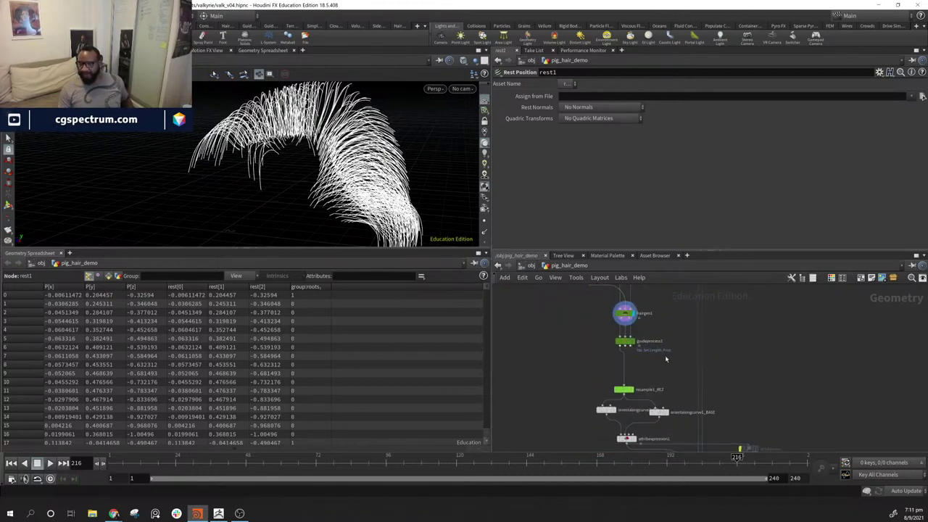
left_click(623, 337)
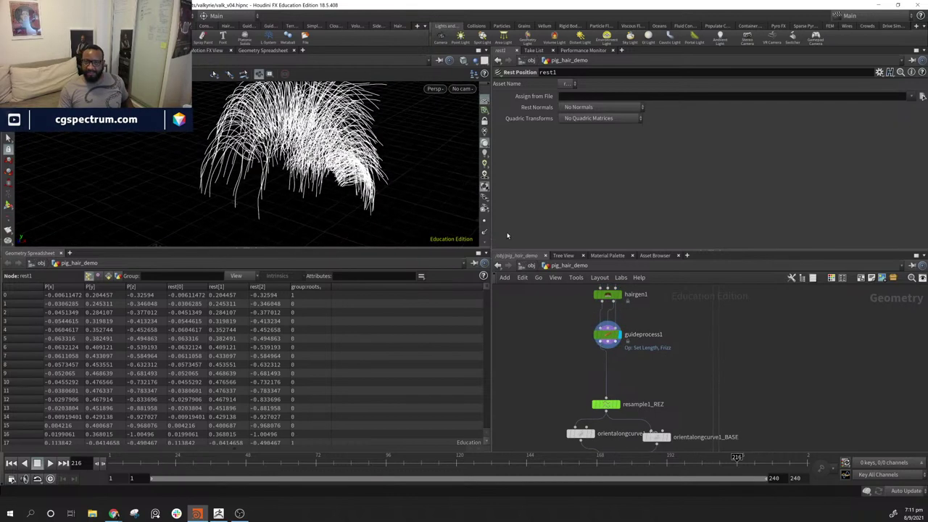
left_click(608, 334)
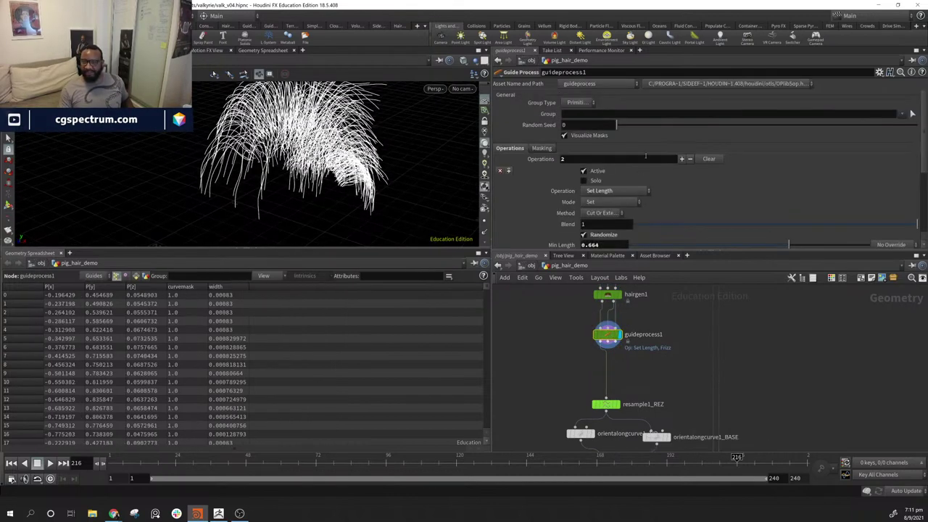
scroll(589, 214, "down", 2)
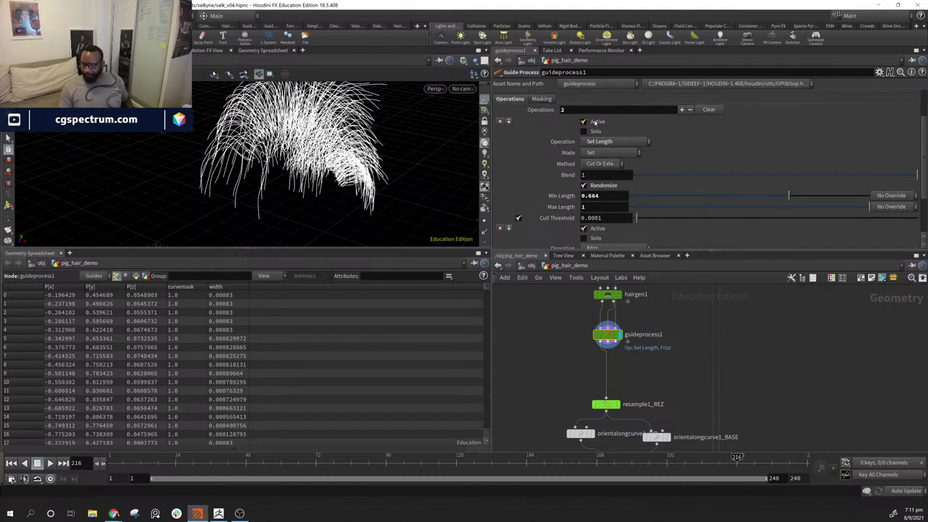
scroll(593, 172, "down", 2)
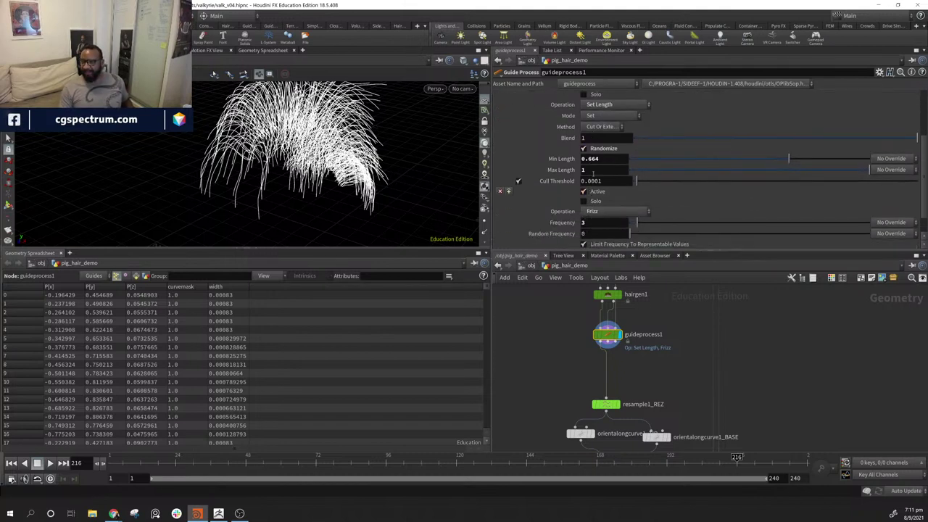
scroll(593, 173, "down", 1)
scroll(587, 137, "up", 2)
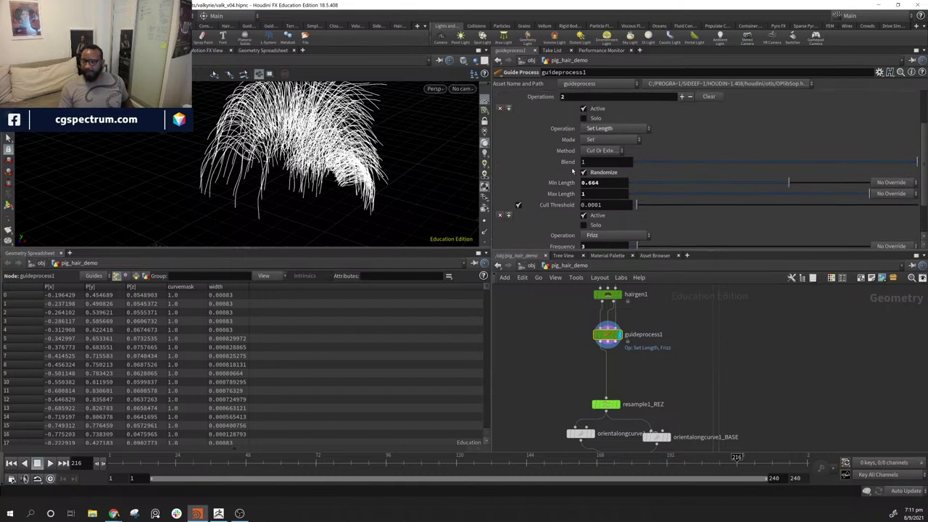
scroll(588, 203, "down", 2)
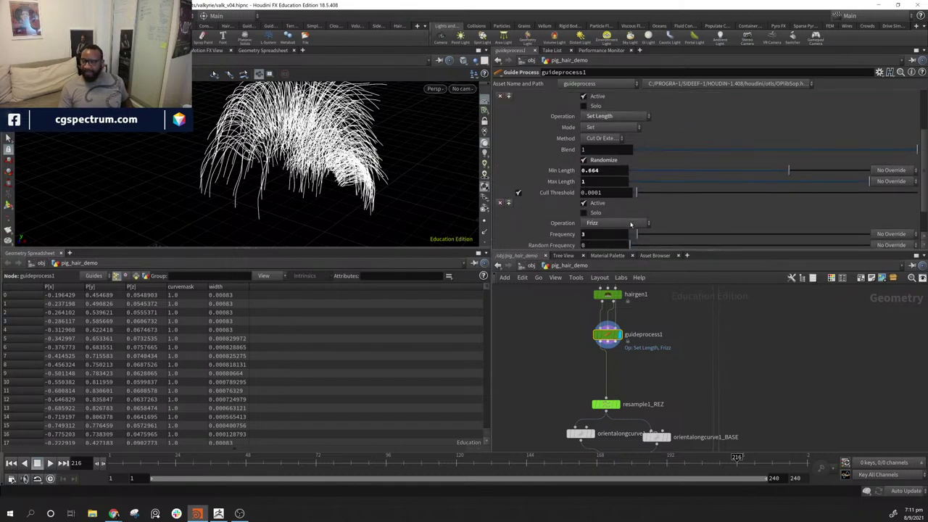
scroll(678, 344, "down", 3)
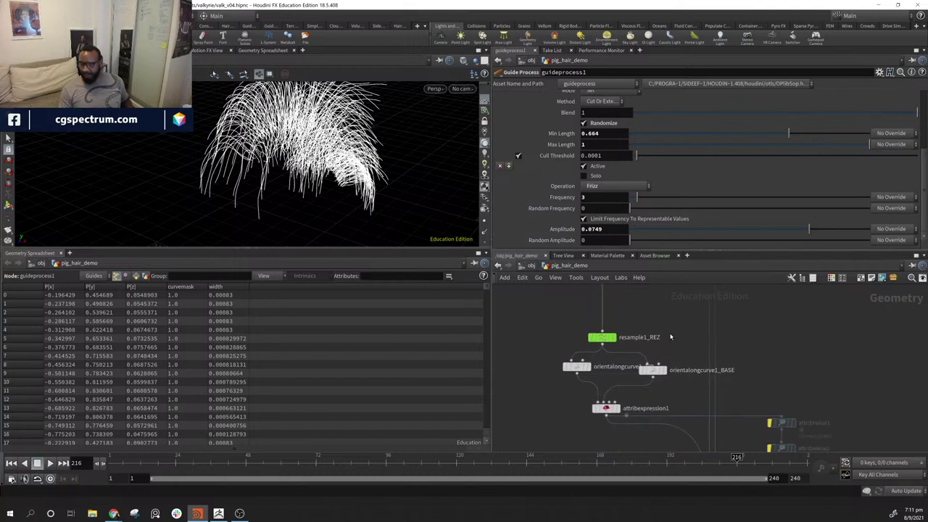
- Move resample1_REZ slightly up in the network, select and display it, and turn on point display in the viewport
mouse_move(603, 343)
left_click_drag(603, 339, 603, 322)
left_click(603, 322)
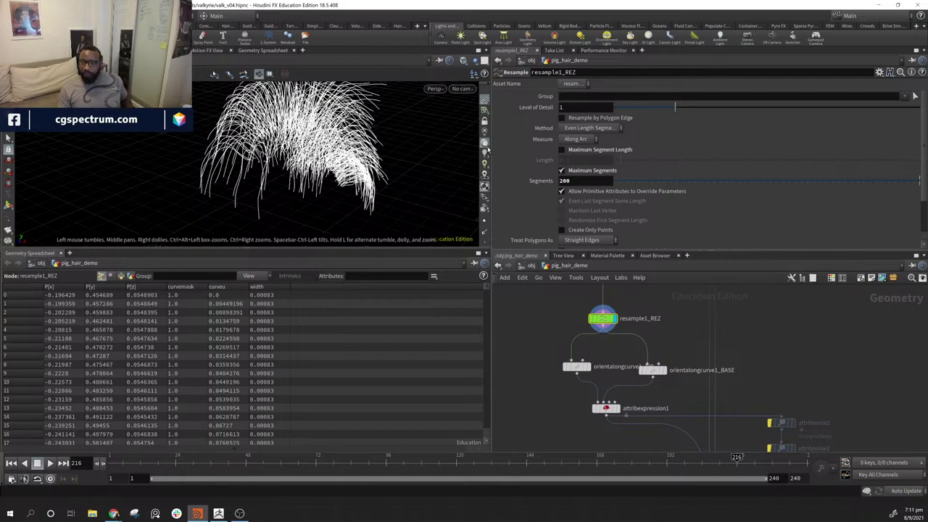
left_click(484, 221)
left_click_drag(377, 168, 302, 178)
- Compare the curve points of guideprocess1 with those of resample1_REZ, ending with resample1_REZ displayed
scroll(301, 178, "up", 5)
middle_click_drag(628, 325, 616, 418)
left_click(600, 361)
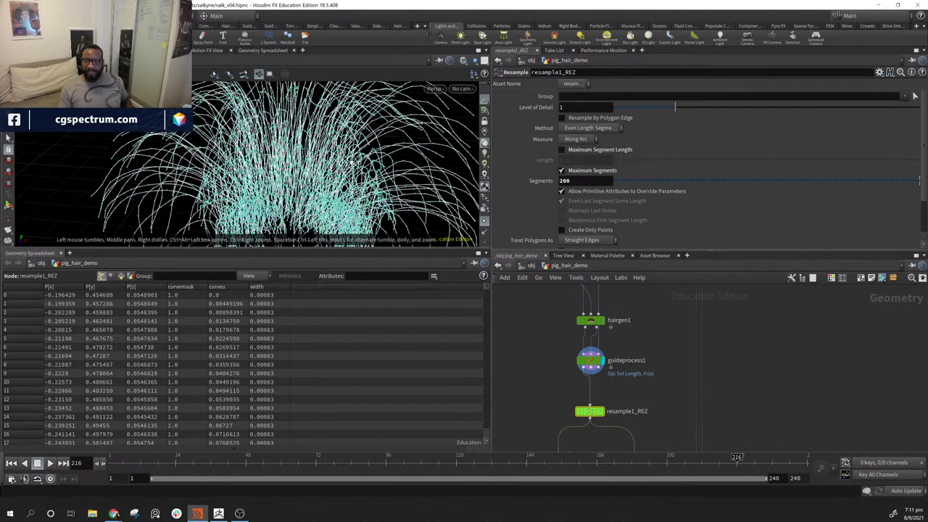
left_click_drag(373, 195, 326, 196)
left_click(598, 412)
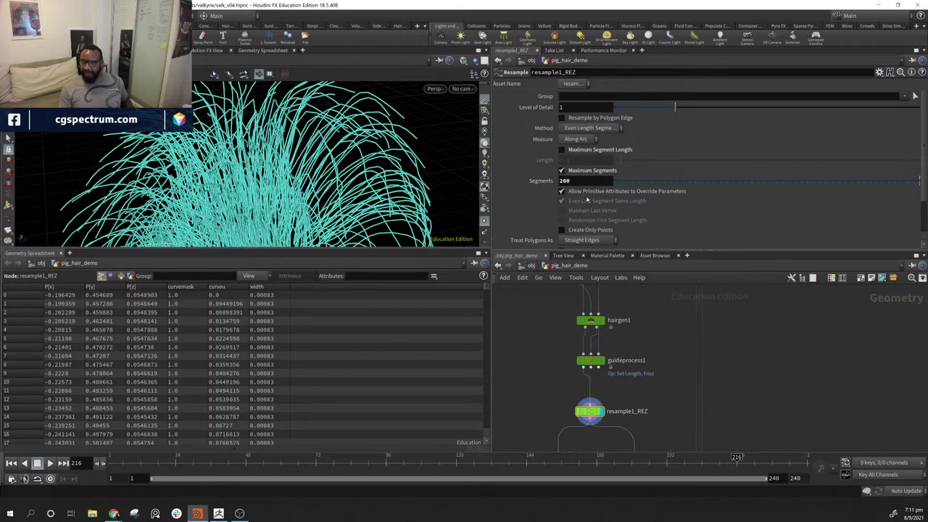
middle_click_drag(661, 396, 668, 331)
scroll(326, 181, "down", 5)
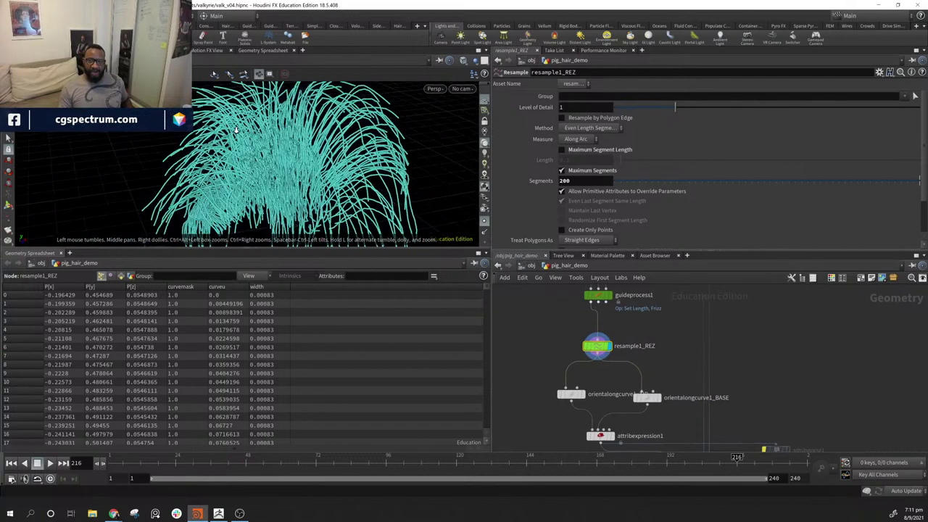
left_click_drag(322, 183, 258, 149)
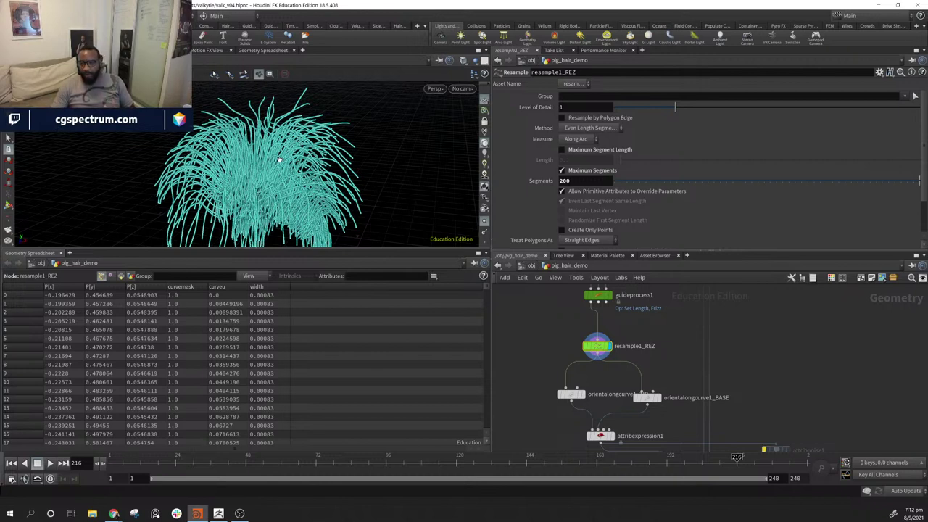
- Move orientalongcurve1_TIP clear of orientalongcurve1_BASE, then select and display it to show its orientation settings
middle_click_drag(677, 372, 685, 322)
left_click_drag(564, 348, 514, 355)
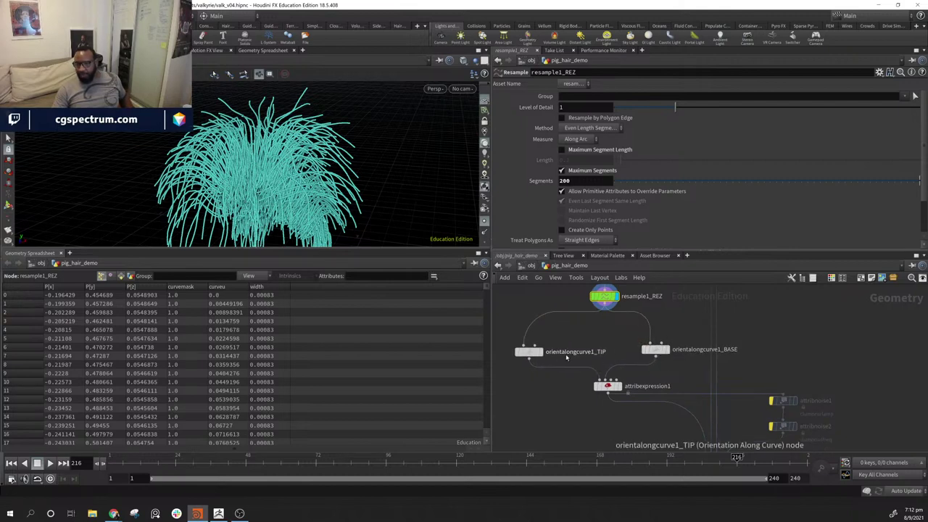
left_click(530, 354)
left_click_drag(306, 183, 349, 178, "alt")
scroll(348, 179, "up", 4)
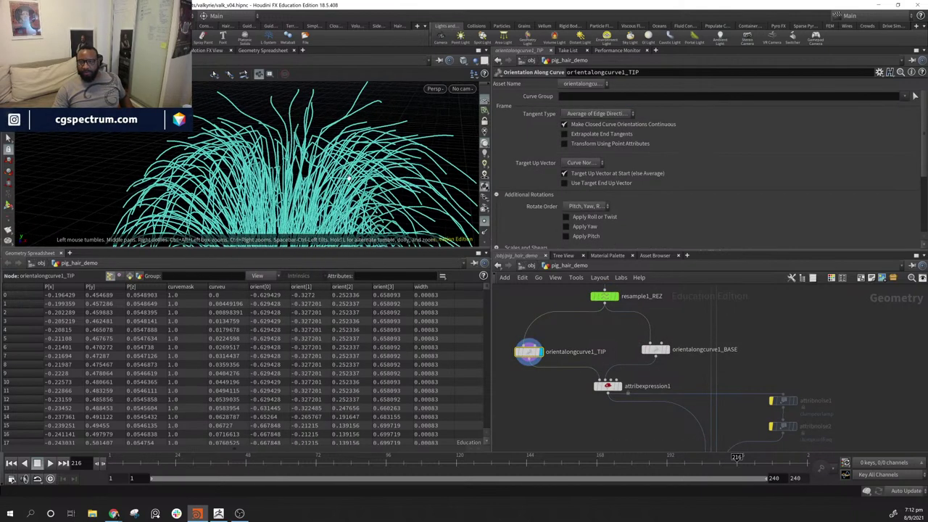
- Turn off point display and look over the plain orientalongcurve1_TIP curves and the viewport display options
left_click(484, 223)
scroll(474, 223, "down", 2)
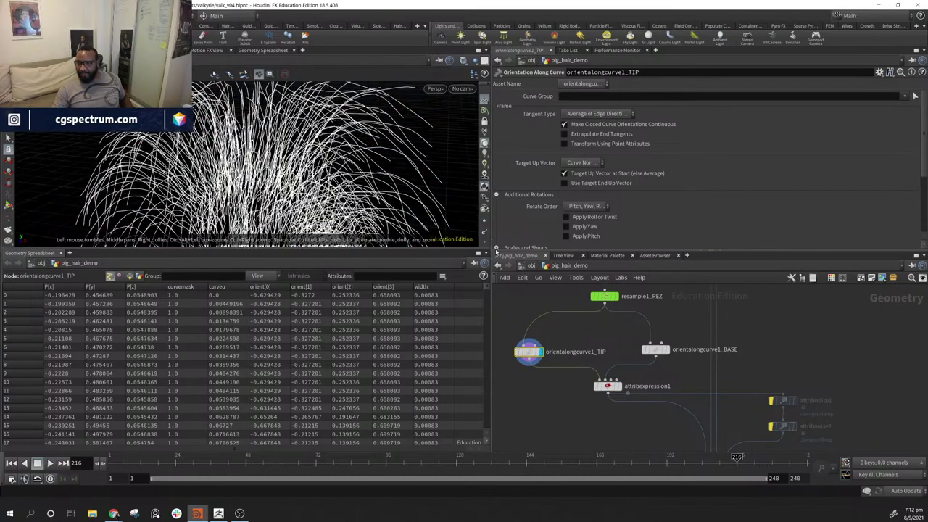
scroll(484, 213, "down", 4)
scroll(485, 215, "down", 3)
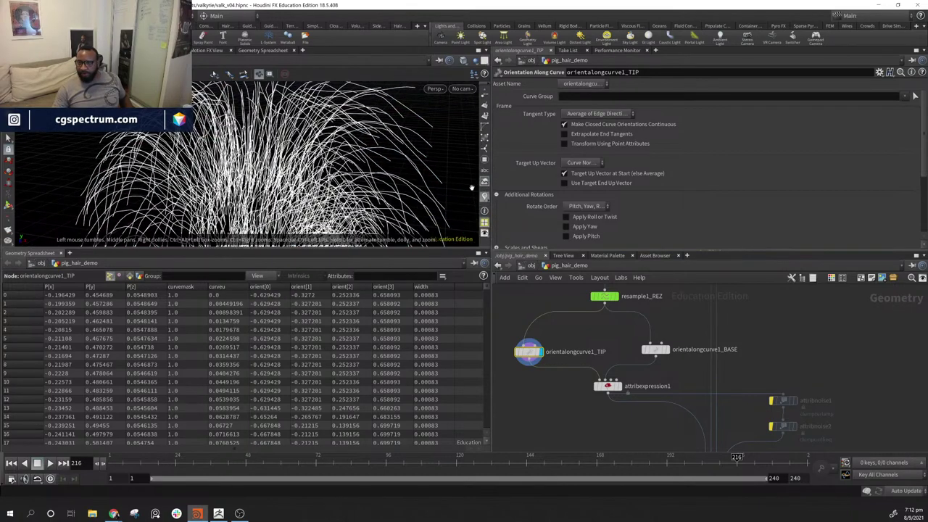
left_click_drag(329, 181, 391, 143, "alt")
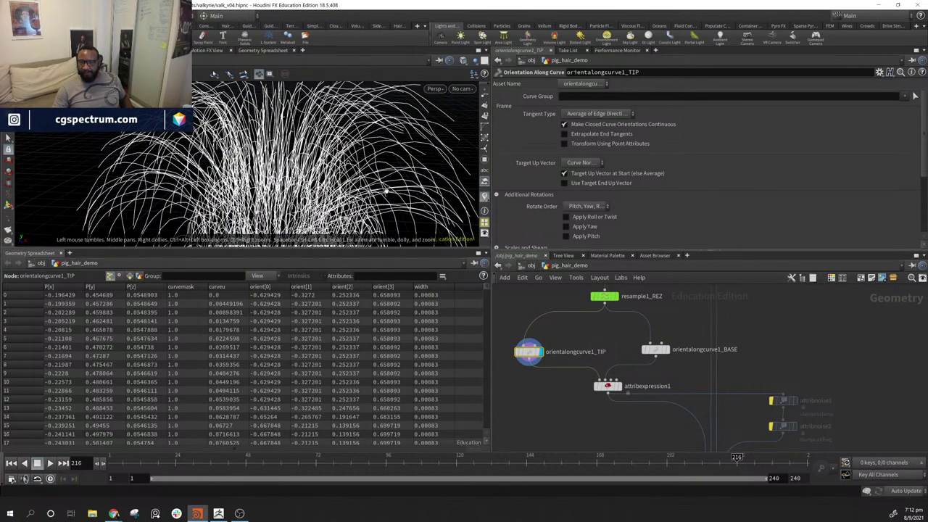
- Move orientalongcurve1_TIP closer to orientalongcurve1_BASE in the network and look over its curves from several angles
left_click_drag(414, 194, 307, 179, "alt")
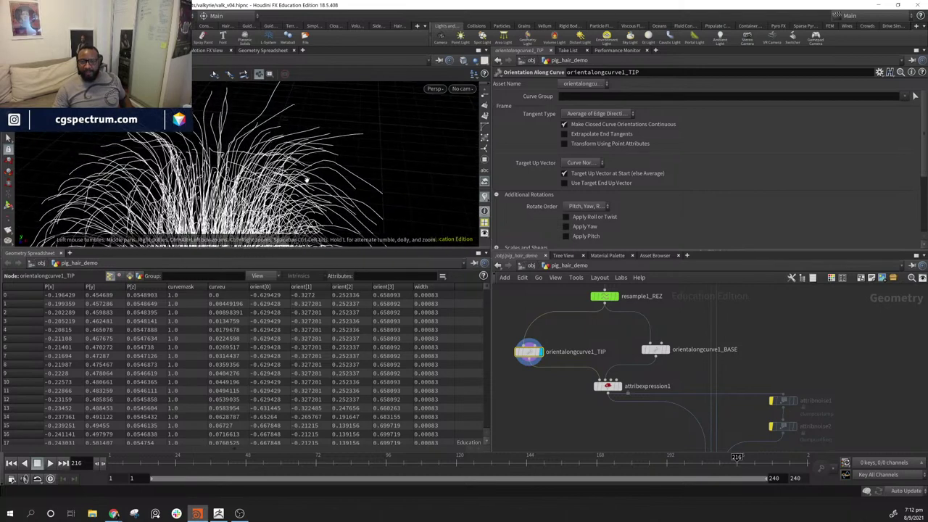
middle_click_drag(643, 382, 625, 355)
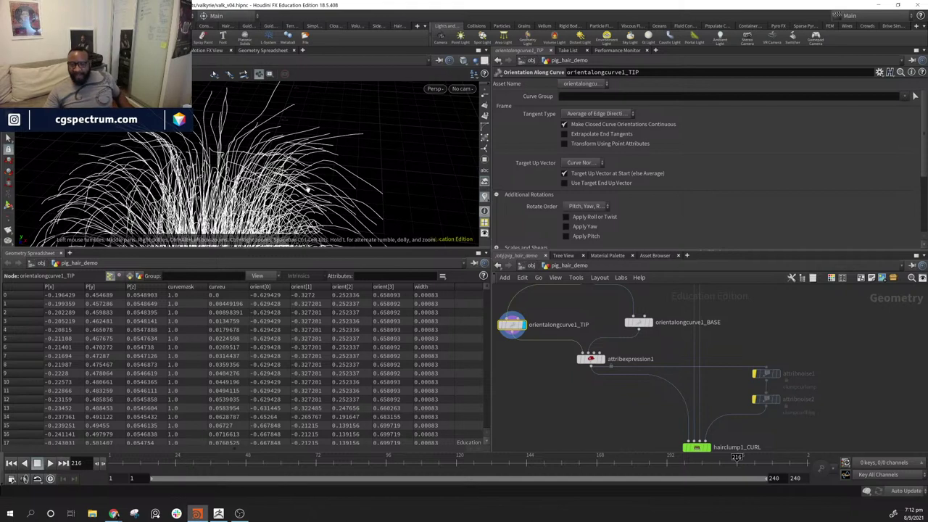
left_click_drag(512, 325, 532, 323)
left_click_drag(639, 325, 640, 325)
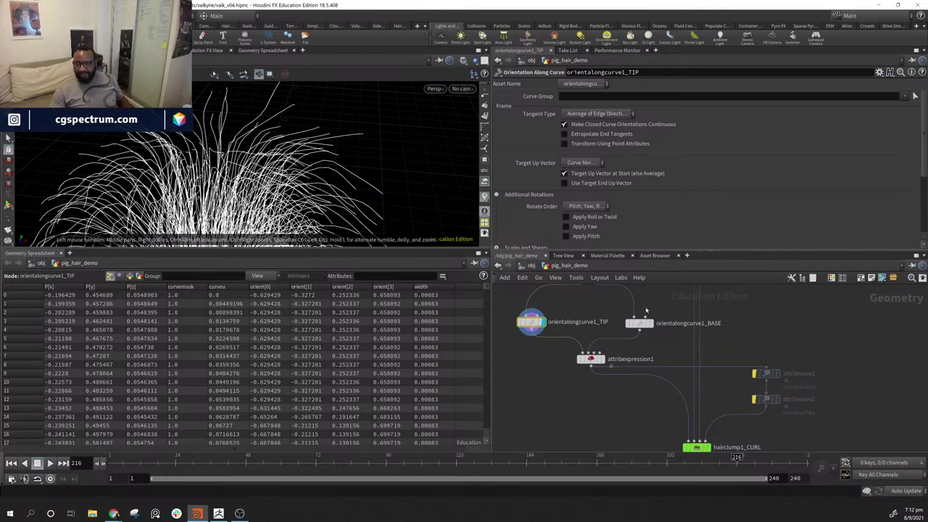
left_click_drag(376, 171, 370, 198)
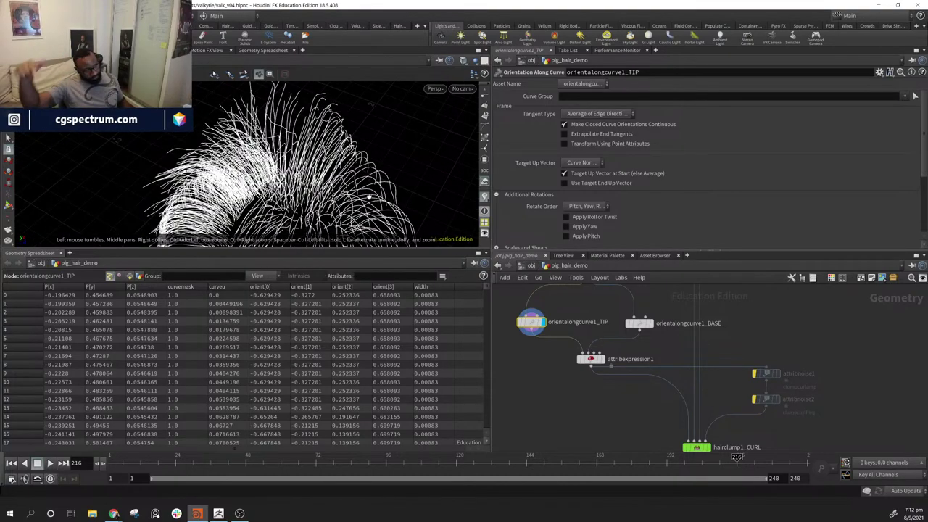
left_click_drag(370, 197, 377, 196)
- Select and display attribexpression1 and bring up its orient slerp expression together with the Bias ramp
left_click(598, 363)
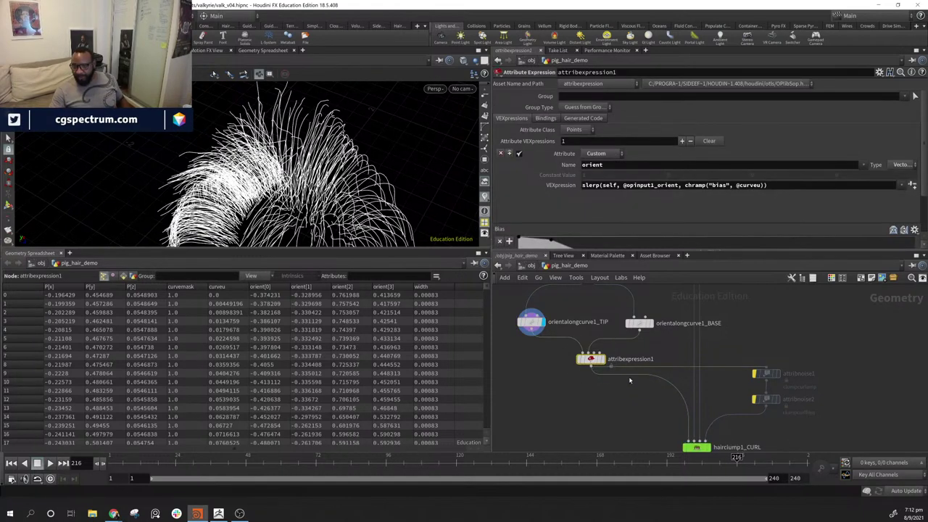
left_click(608, 367)
scroll(627, 212, "down", 2)
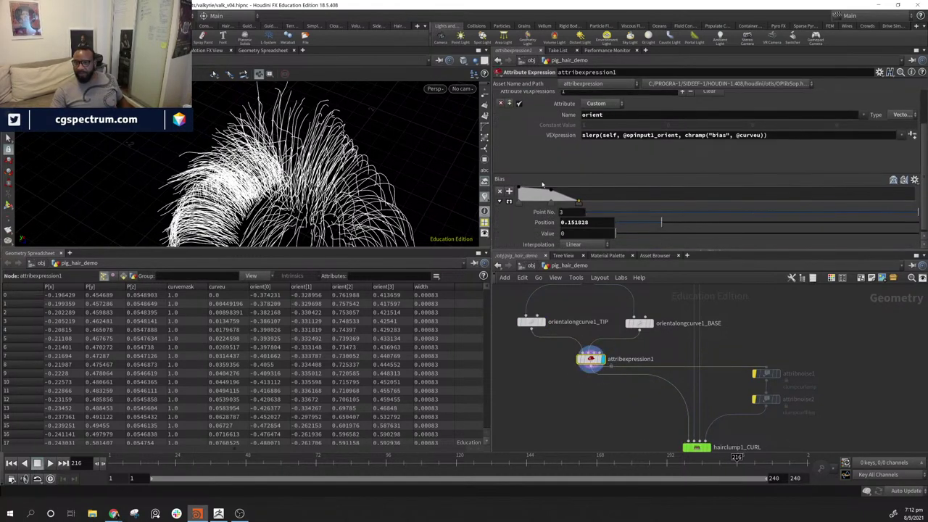
- Display and select hairclump1_CURL to show its Curling settings, and inspect the curled hair up close from different sides
middle_click_drag(841, 361, 842, 329)
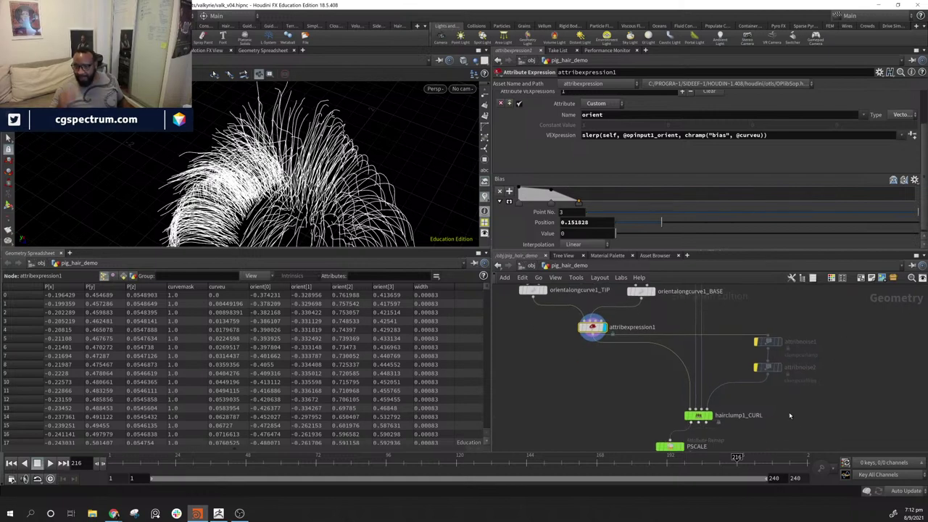
mouse_move(717, 419)
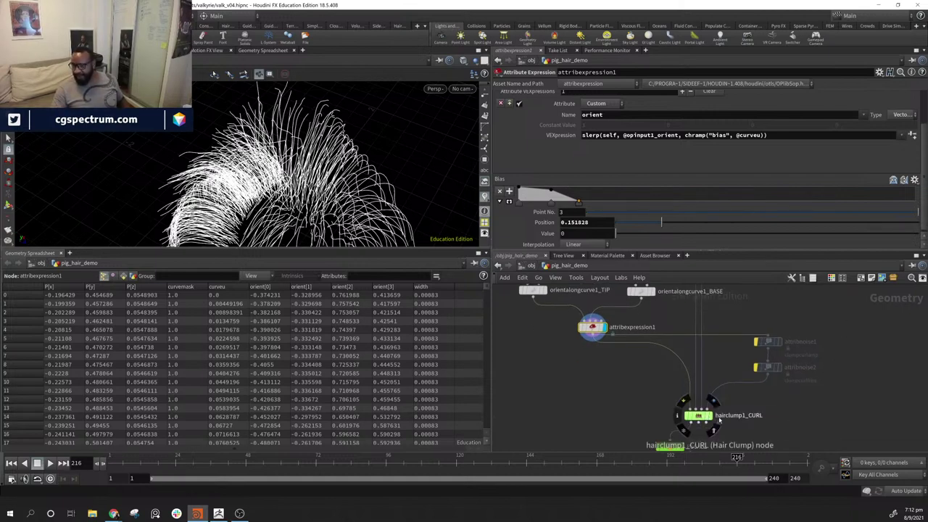
left_click(714, 401)
left_click(698, 419)
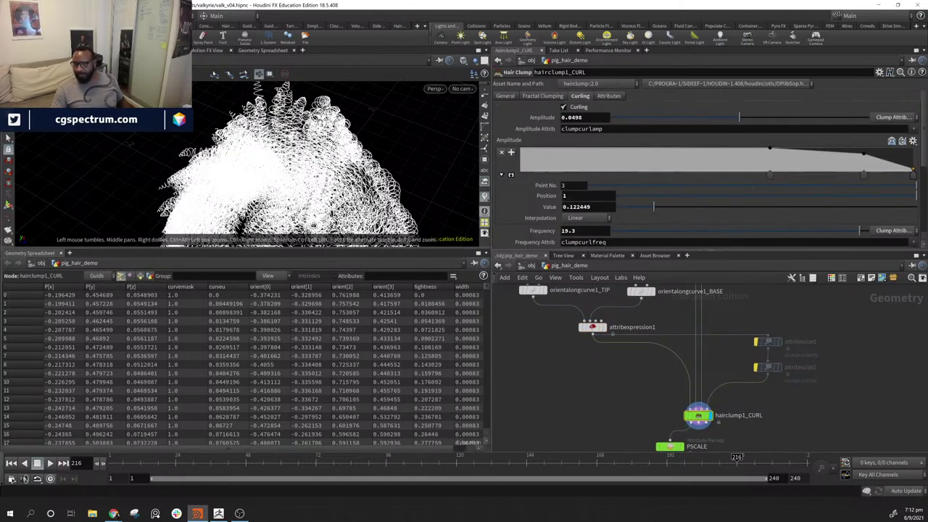
left_click_drag(290, 156, 348, 192, "alt")
right_click_drag(348, 192, 326, 194, "alt")
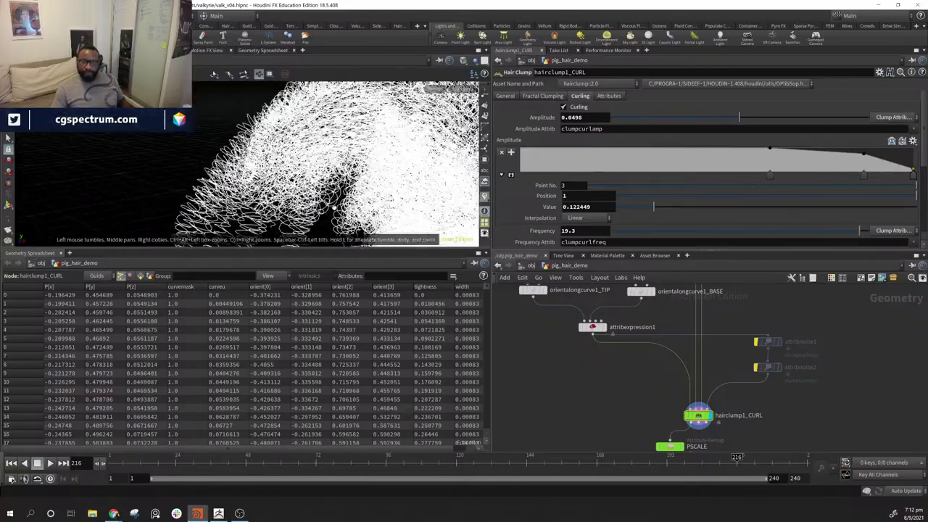
left_click_drag(326, 195, 459, 158, "alt")
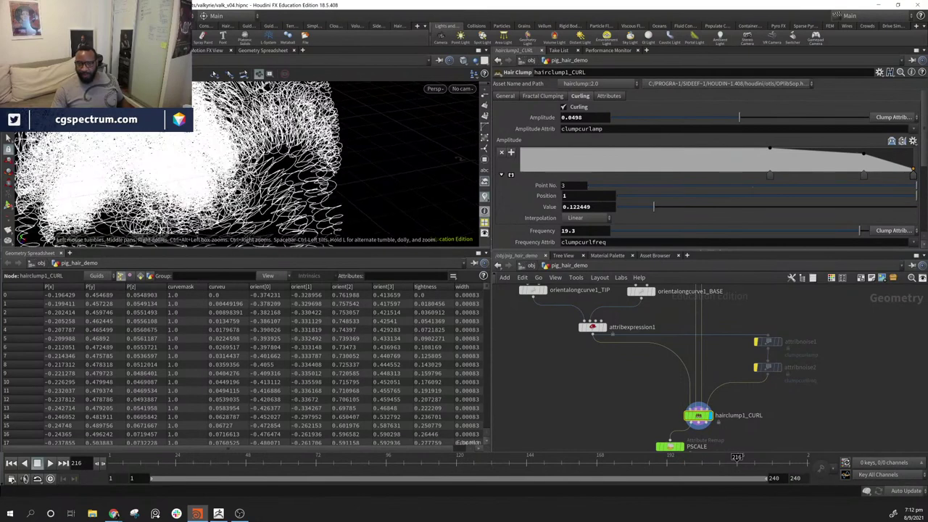
- Select and display the PSCALE attribute remap and bring up its output range and Remap ramp
middle_click_drag(730, 392, 717, 301)
left_click_drag(341, 181, 355, 217)
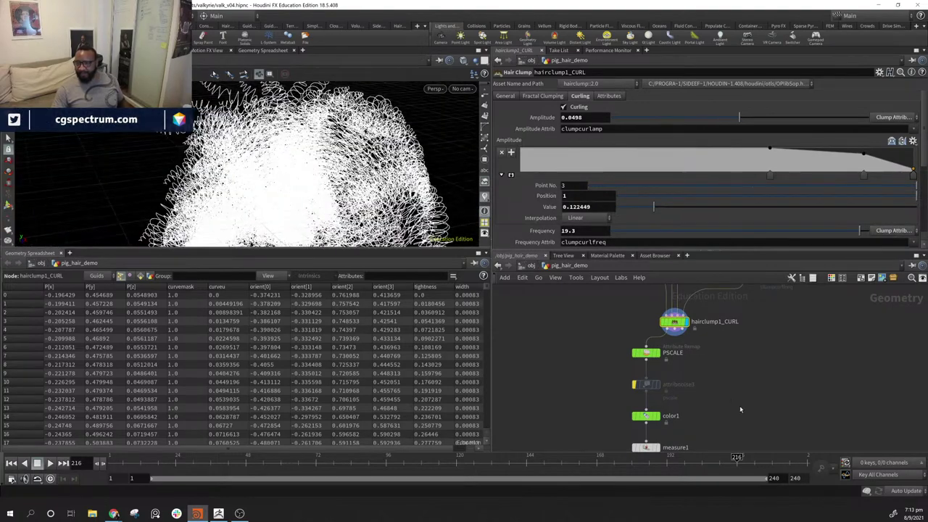
left_click(651, 355)
scroll(716, 208, "down", 2)
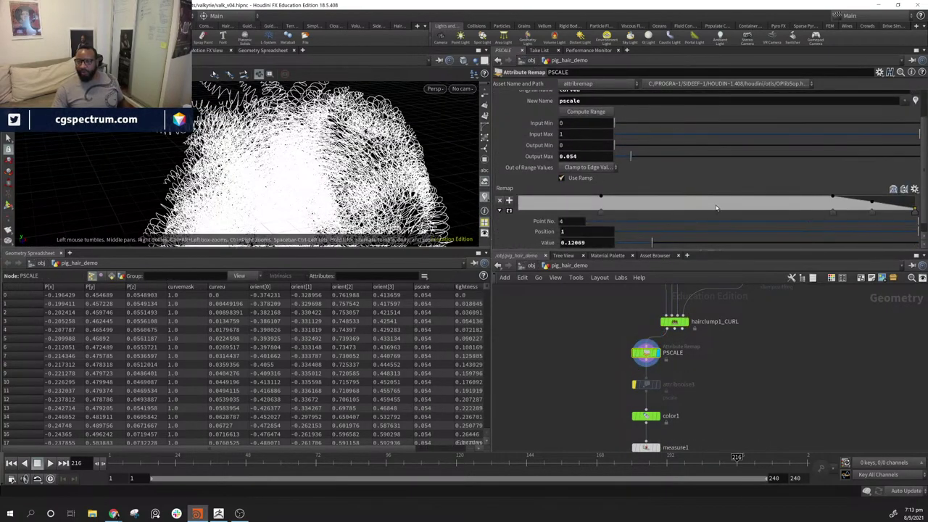
- Display color1, inspect the coloured curls up close, and select it to show its curveu colour ramp
middle_click_drag(769, 400, 762, 343)
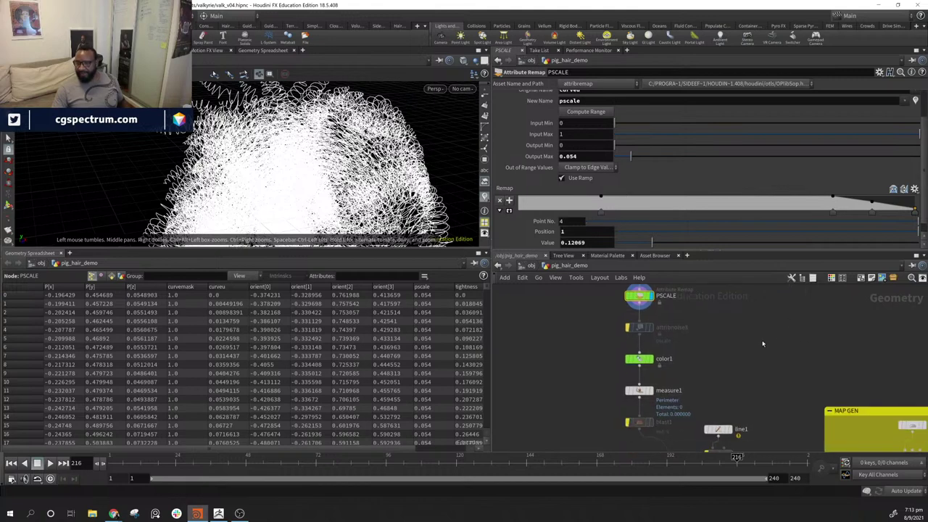
left_click(650, 360)
left_click_drag(269, 186, 348, 138)
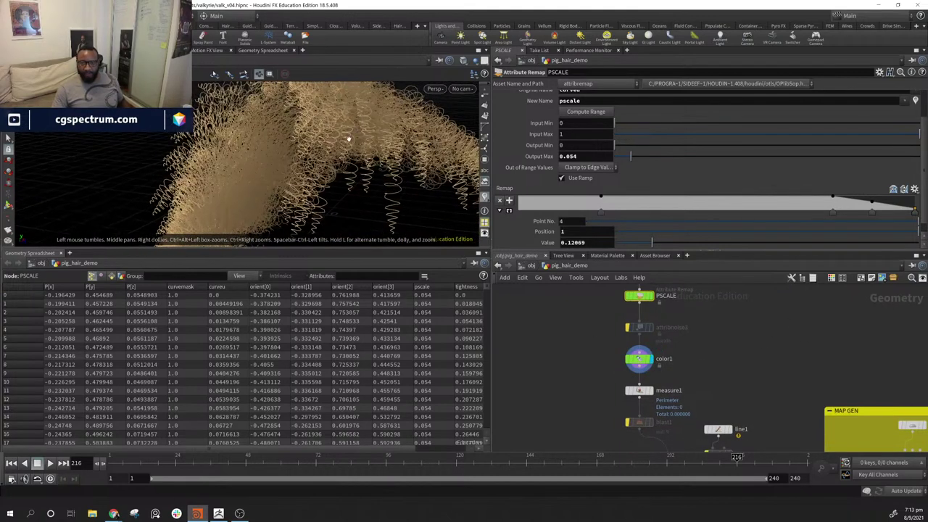
scroll(637, 172, "up", 2)
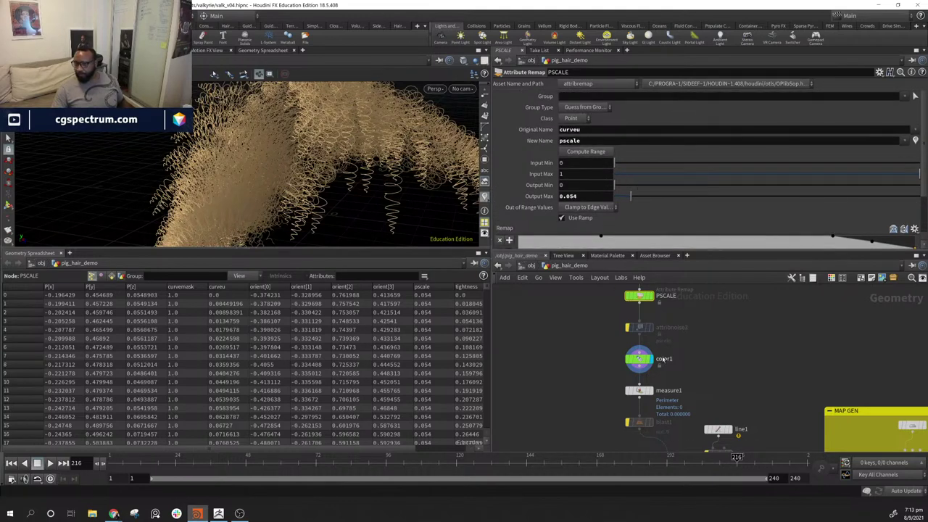
left_click(639, 358)
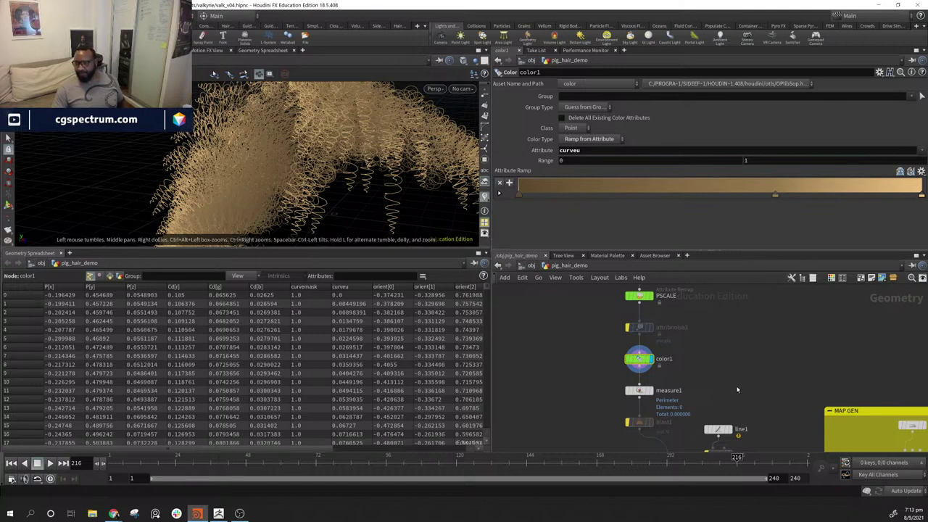
- Display and select measure1 to show its Perimeter settings, and display the line1 cross-section for the sweep
middle_click_drag(738, 390, 729, 332)
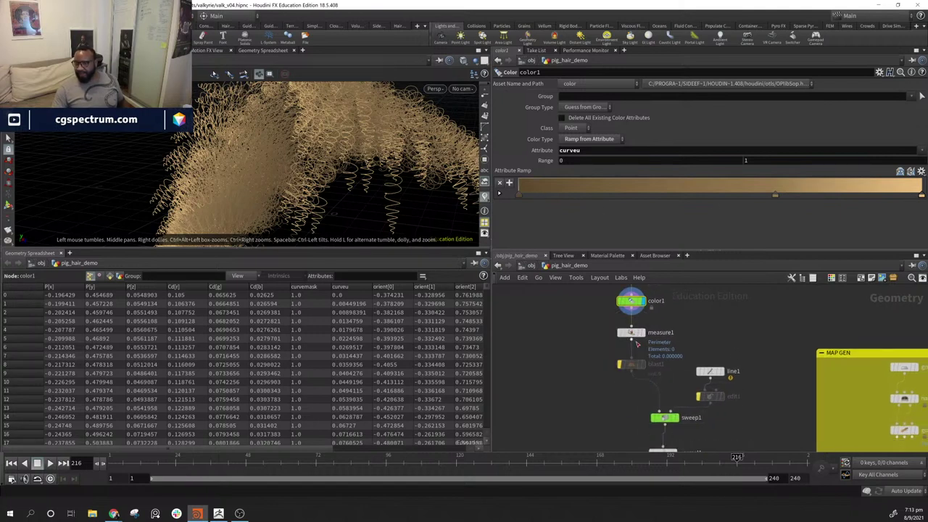
mouse_move(631, 333)
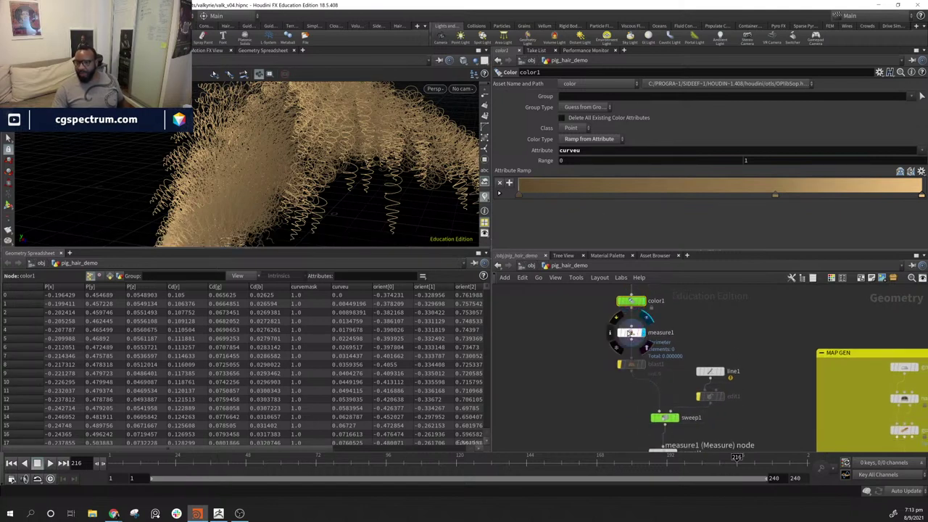
left_click(631, 333)
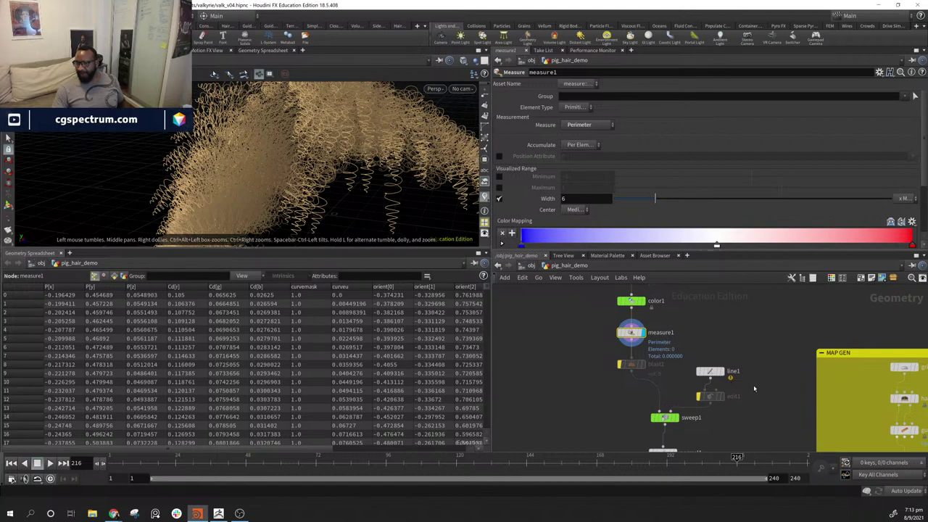
middle_click_drag(754, 389, 736, 374)
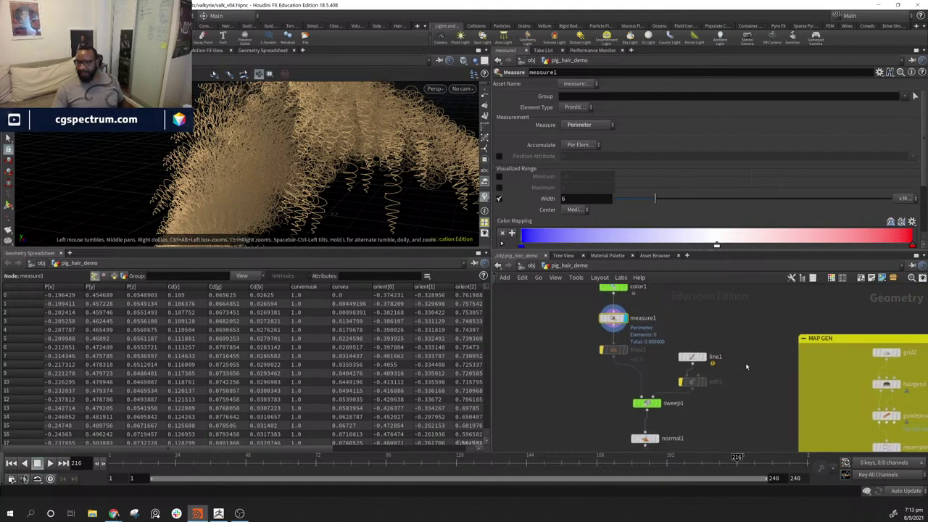
left_click(707, 358)
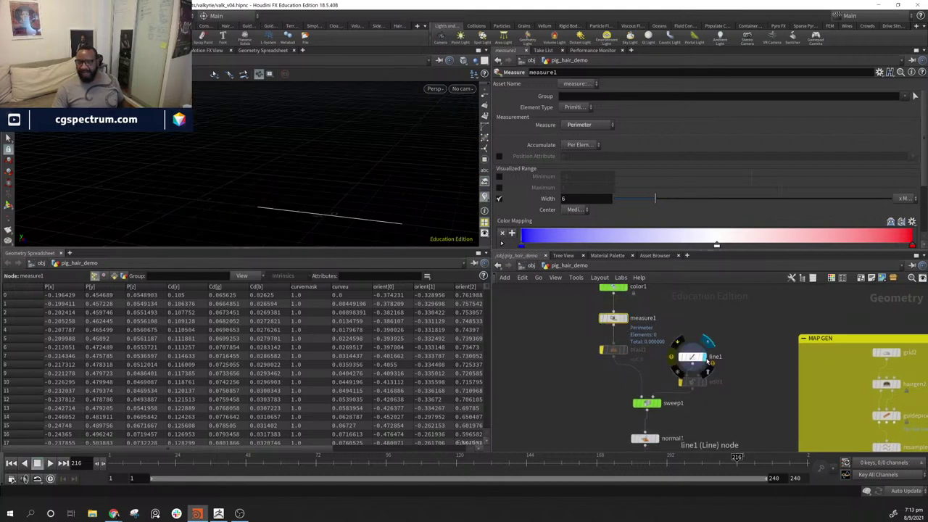
- Select and display sweep1 and inspect the swept hair surfaces in the viewport
left_click(651, 405)
left_click_drag(348, 155, 306, 161)
left_click_drag(364, 195, 387, 152)
- Select and display normal1 to show its vertex normal settings on the swept hair
middle_click_drag(744, 433, 745, 366)
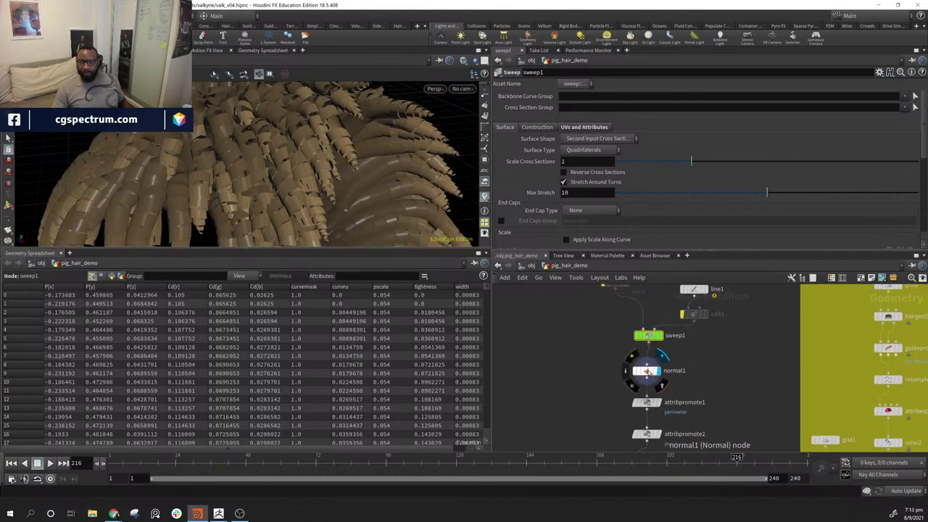
left_click(646, 371)
middle_click_drag(647, 403, 648, 379)
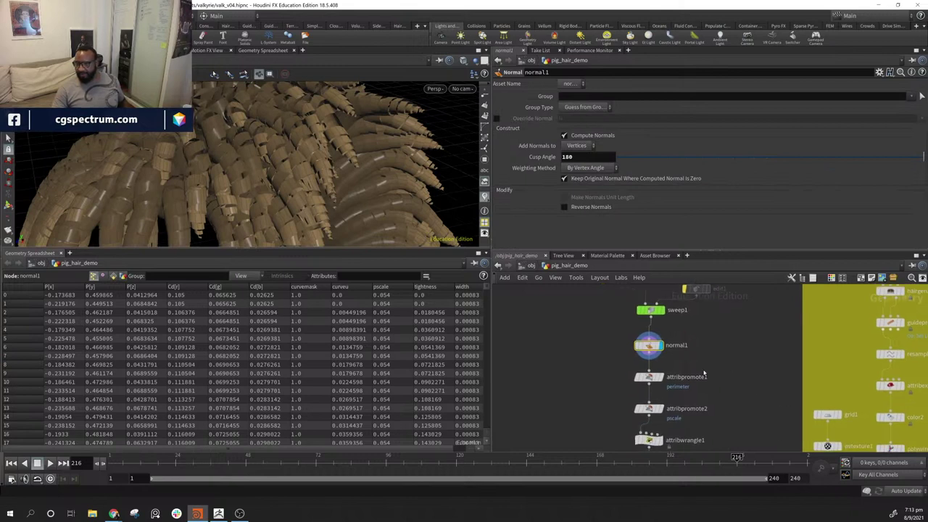
- Review the settings of attribpromote1, attribpromote2 and attribwrangle1 in turn, with attribpromote2 as the displayed node
left_click(649, 378)
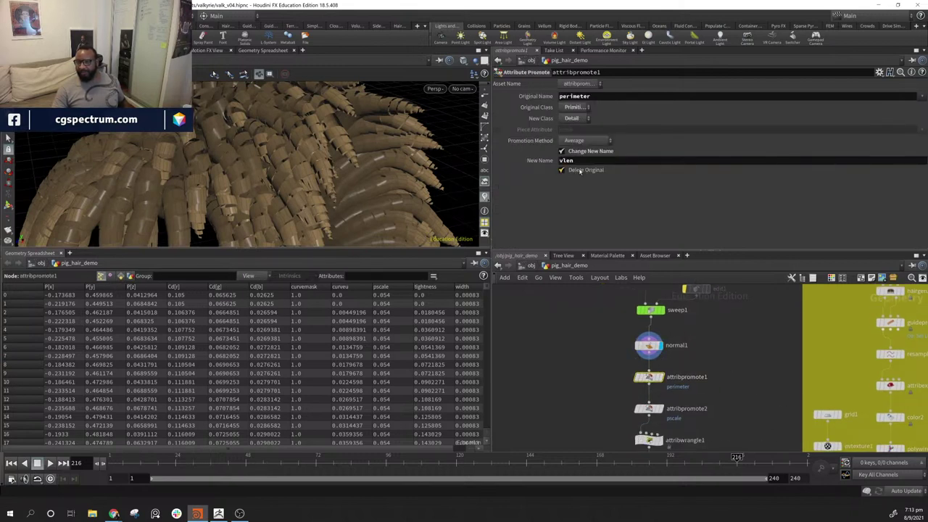
middle_click_drag(774, 375, 620, 361)
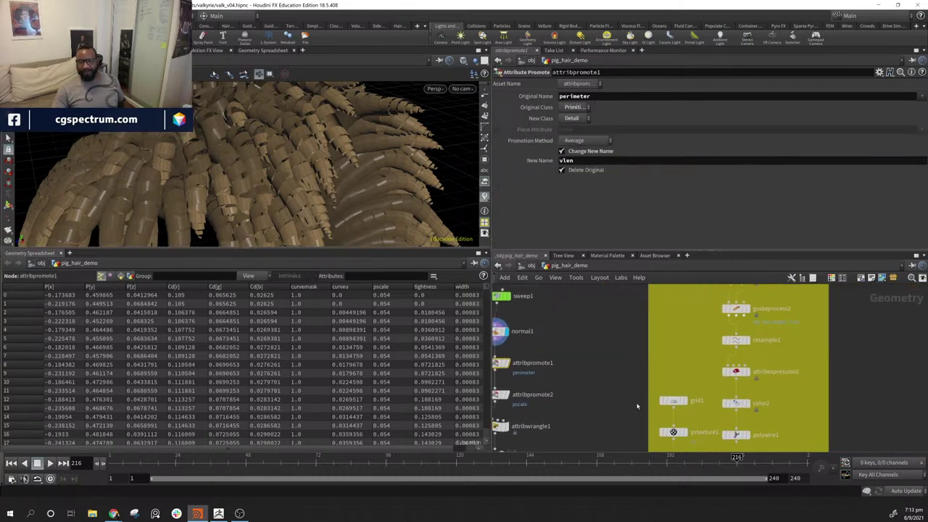
middle_click_drag(638, 406, 749, 360)
left_click(611, 349)
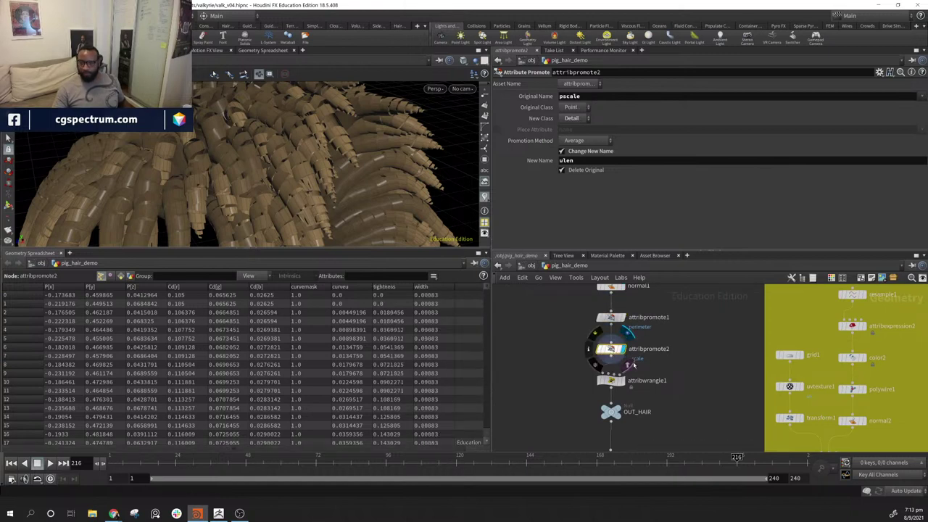
left_click(610, 381)
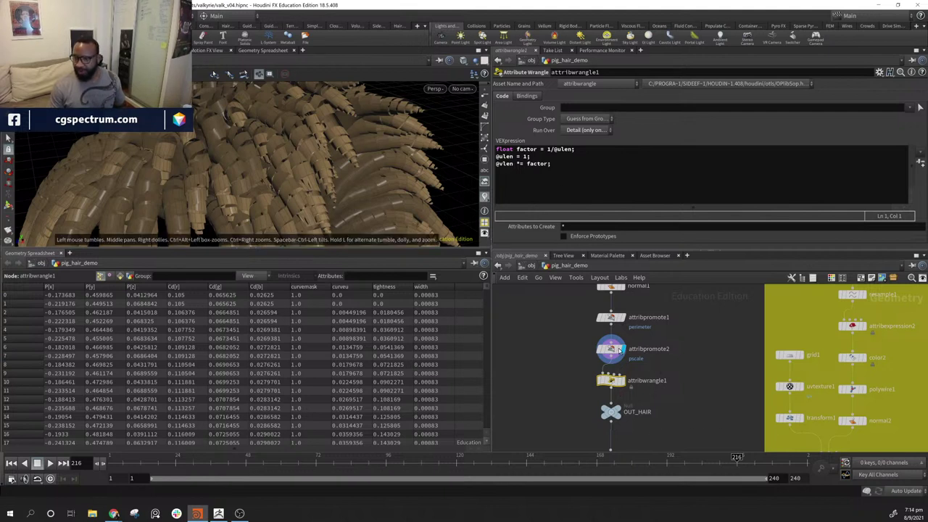
- Switch the geometry spreadsheet to detail attributes and compare ulen and vlen on attribpromote2 with those on attribwrangle1
left_click(613, 349)
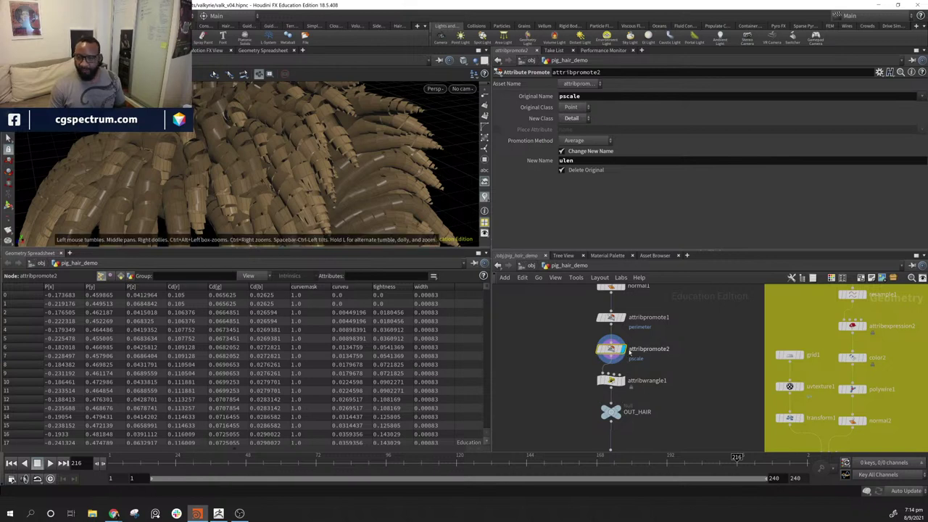
left_click(130, 276)
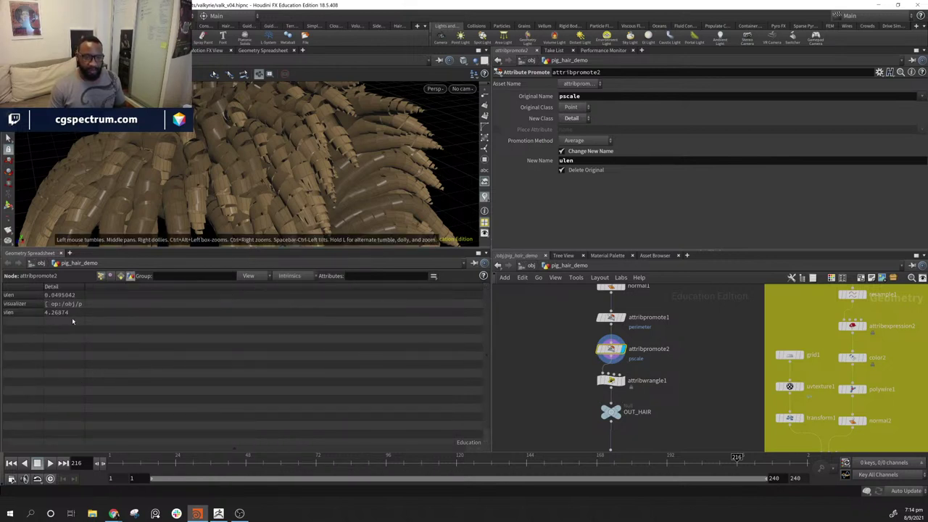
middle_click_drag(735, 397, 757, 335)
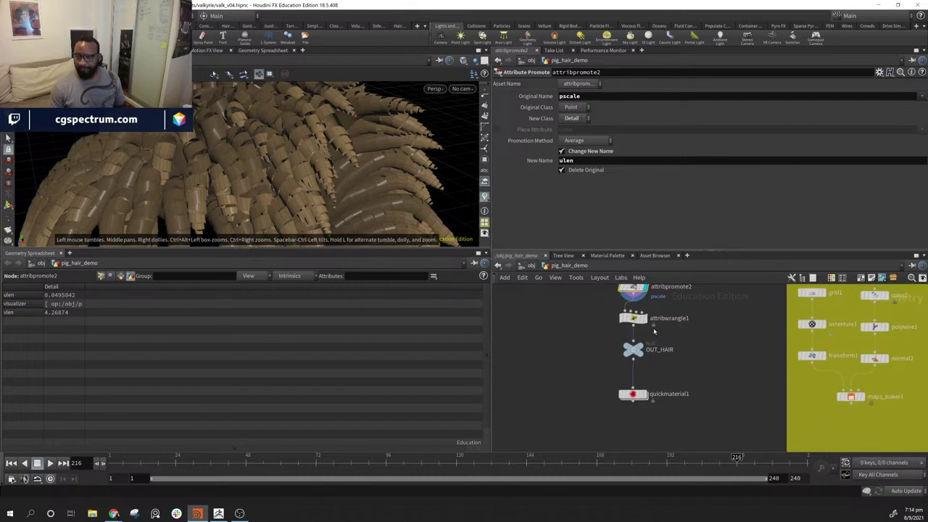
left_click(635, 319)
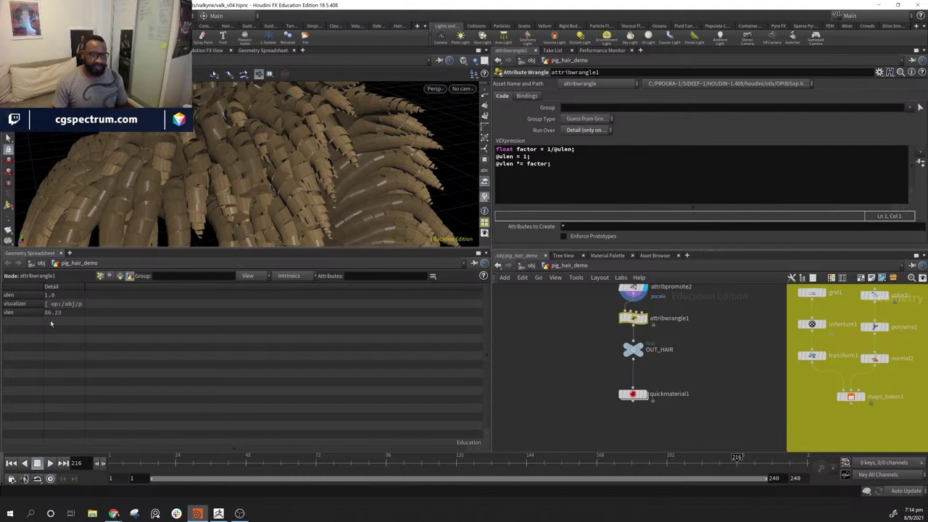
- Examine the full swept hair shape in the viewport from above, the side and below
left_click_drag(287, 155, 298, 184)
right_click_drag(298, 184, 172, 148)
left_click_drag(218, 171, 149, 154)
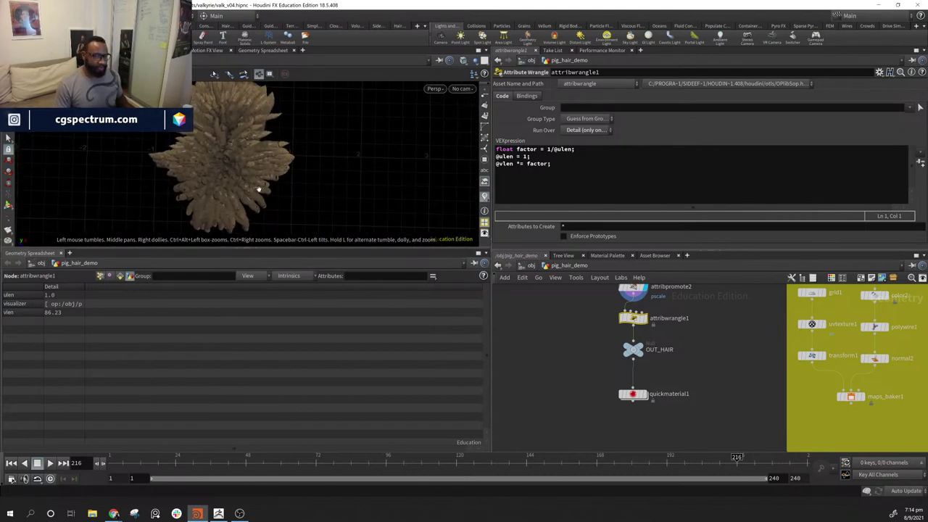
left_click_drag(189, 161, 256, 130)
left_click_drag(284, 219, 252, 126)
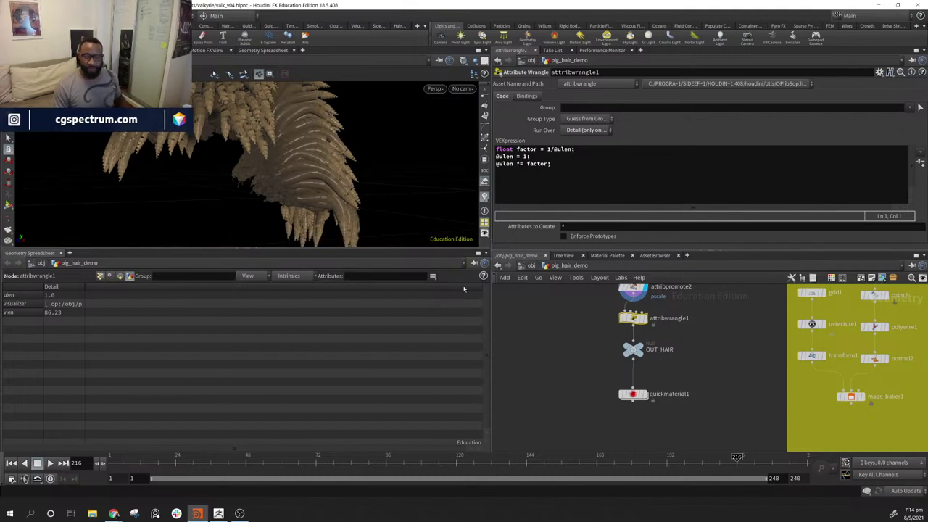
left_click_drag(168, 154, 359, 203)
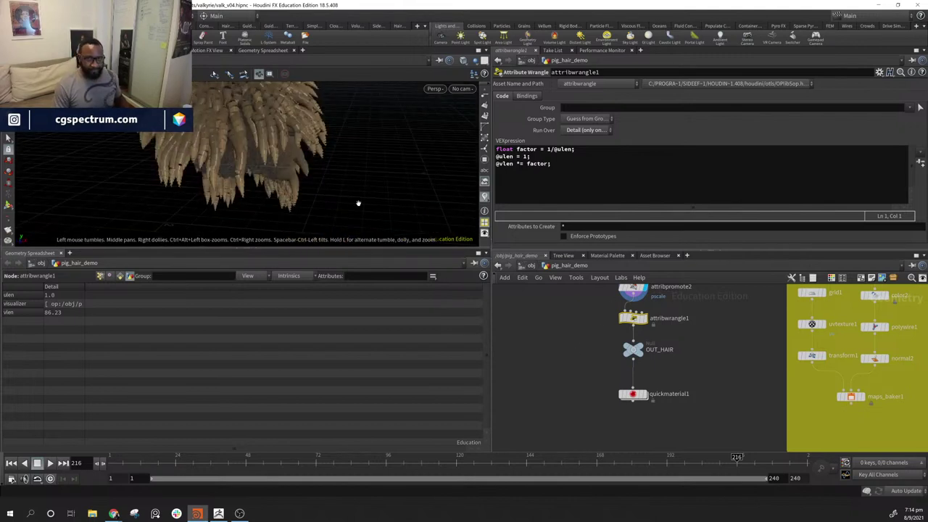
- Select and display the OUT_HAIR null and examine the complete hair shape from several sides
left_click_drag(244, 148, 386, 228)
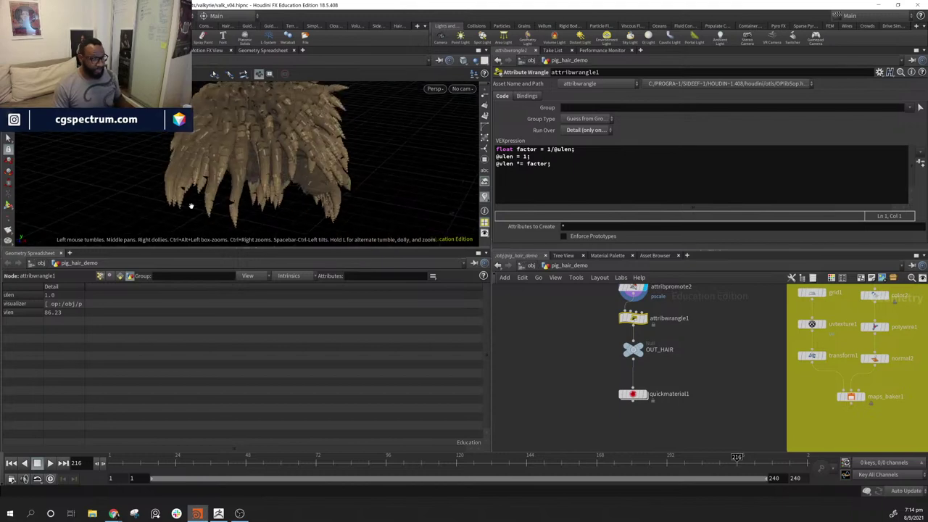
left_click_drag(190, 206, 348, 185)
middle_click_drag(594, 297, 582, 321)
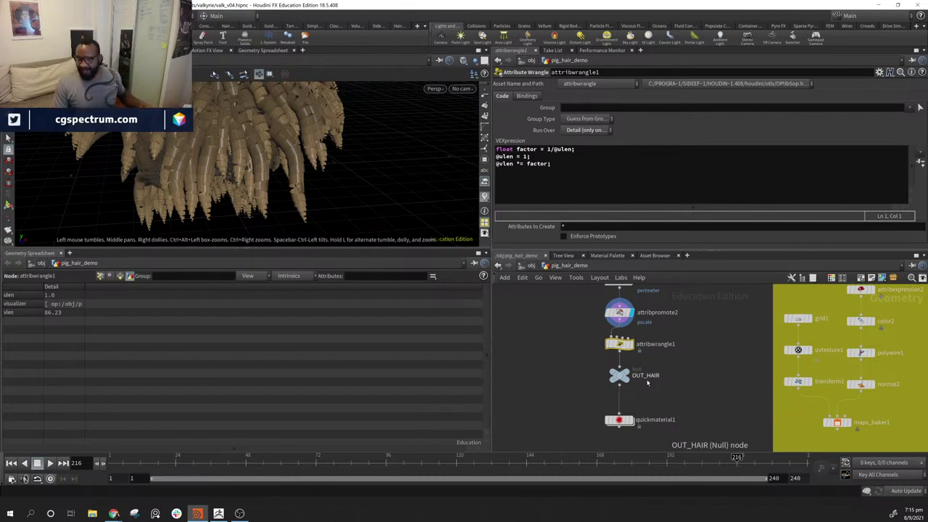
left_click(631, 369)
left_click(620, 376)
left_click_drag(372, 168, 368, 177)
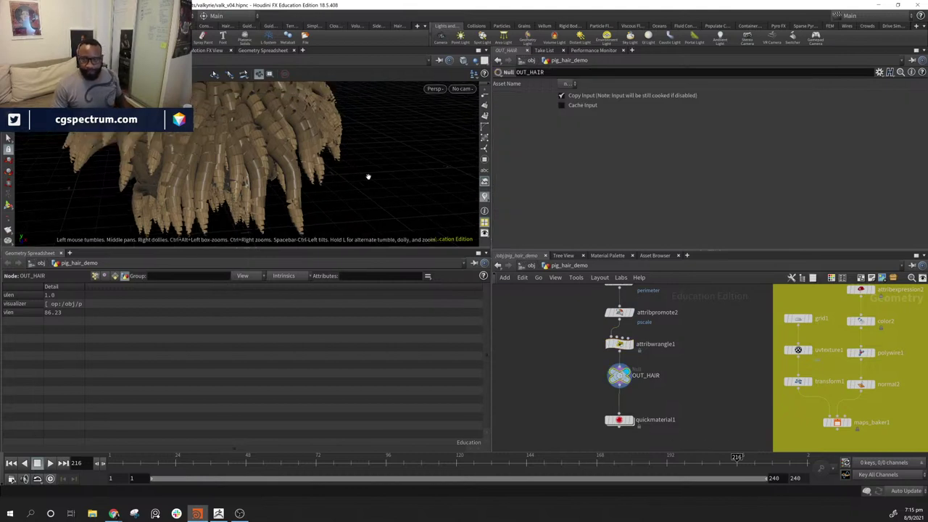
middle_click_drag(710, 289, 575, 390)
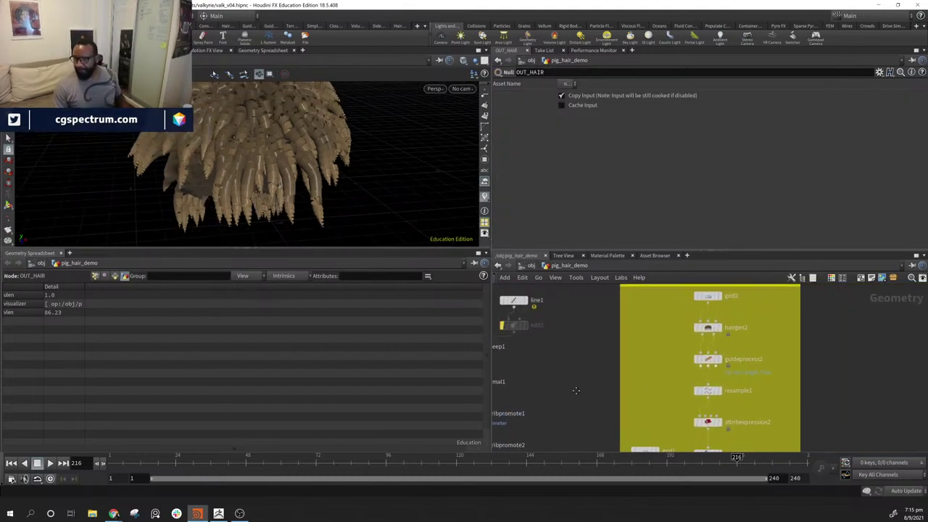
middle_click_drag(766, 339, 738, 387)
mouse_move(264, 147)
left_mouse_down("alt")
mouse_move(300, 164)
mouse_move(260, 146)
left_mouse_up("alt")
middle_click_drag(832, 395, 793, 364)
right_click_drag(425, 218, 218, 171, "alt")
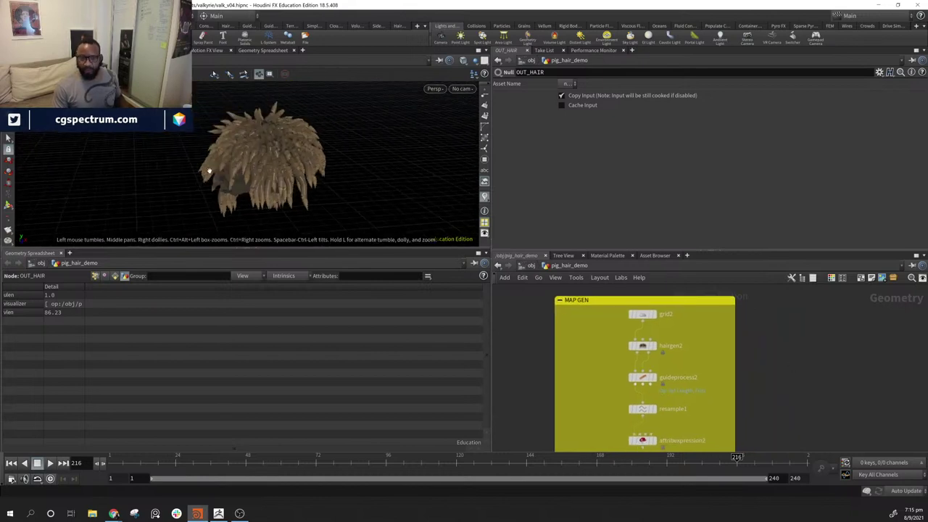
left_click_drag(217, 172, 295, 190, "alt")
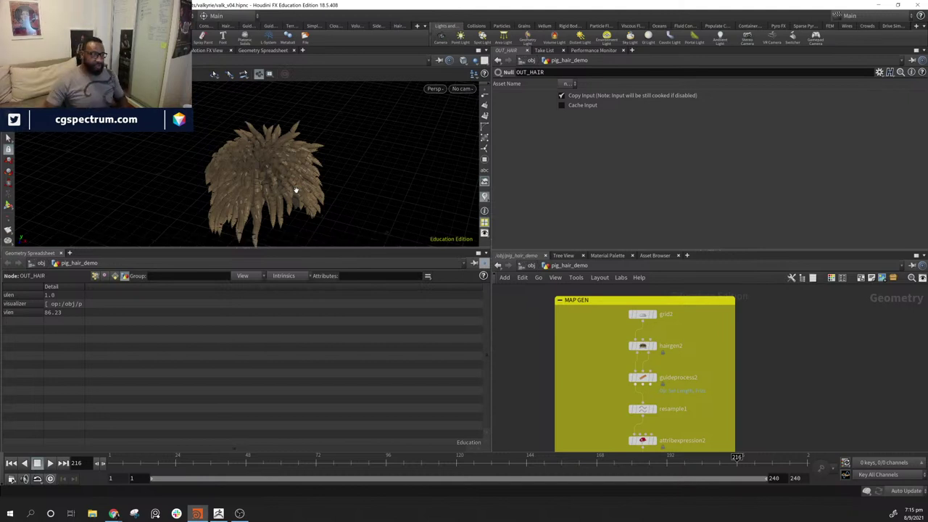
- Display and select grid2 and grid1 in turn inside the MAP GEN network box to review their grid settings
left_click(643, 314)
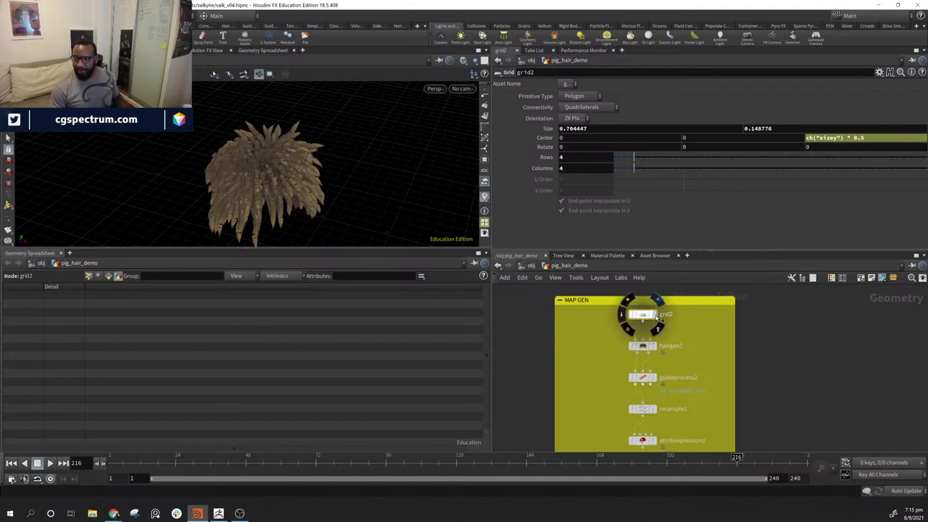
left_click(656, 317)
left_click_drag(294, 166, 353, 164, "alt")
middle_click_drag(729, 426, 806, 323)
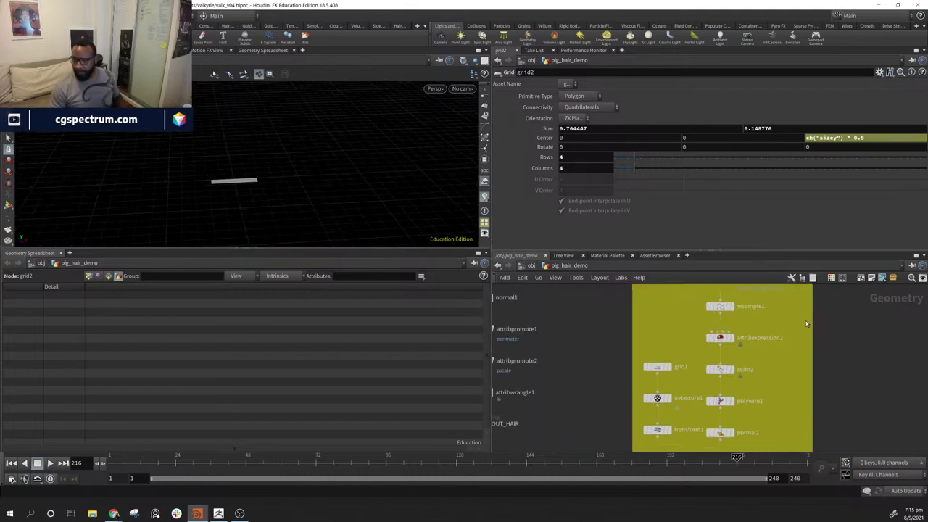
left_click(668, 360)
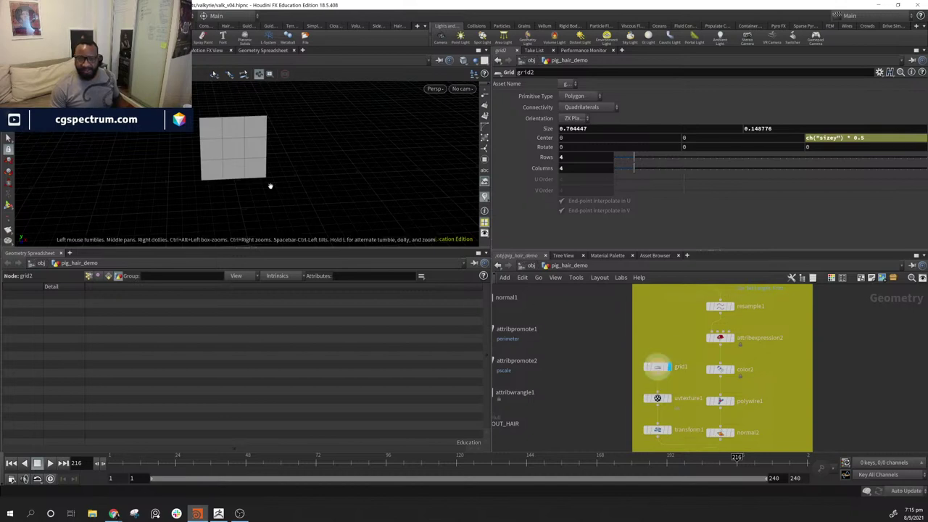
left_click_drag(269, 186, 288, 172)
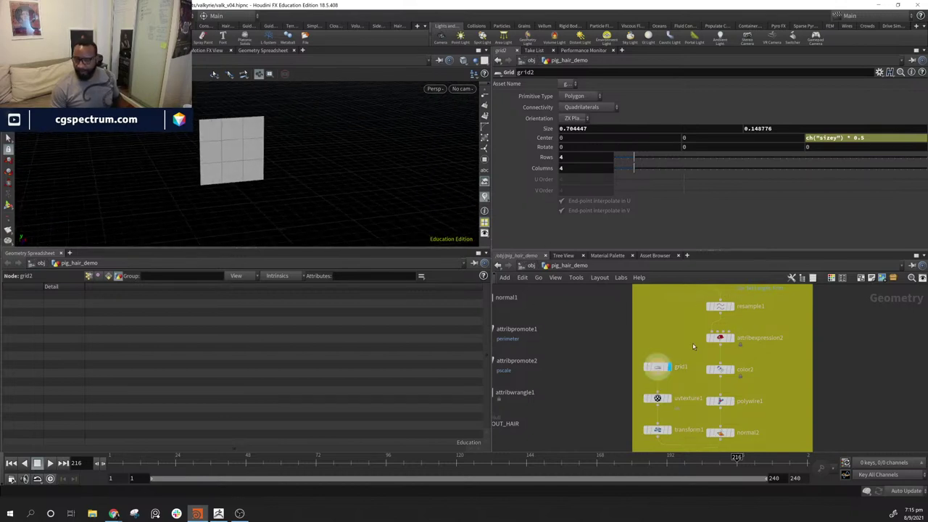
left_click(657, 370)
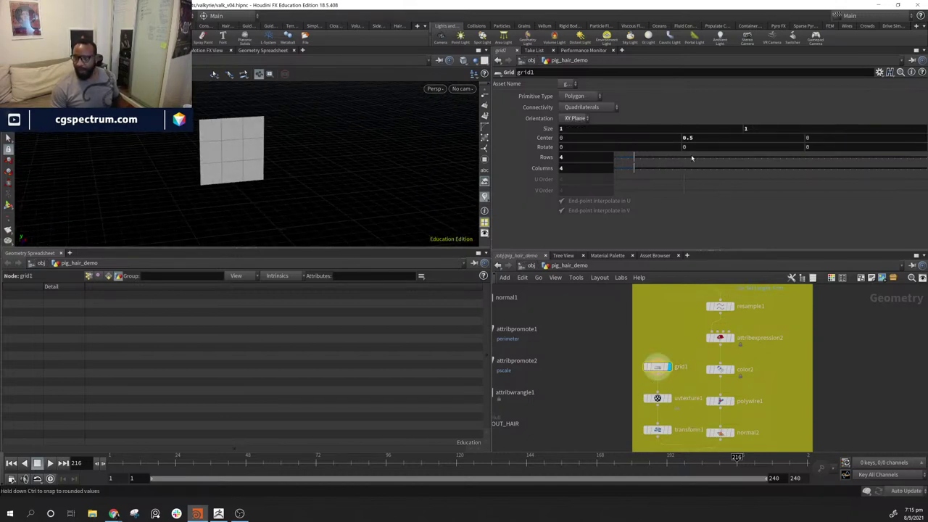
- Display and select uvtexture1 below grid1 to review its UV projection settings
middle_click_drag(725, 418, 718, 359)
mouse_move(655, 341)
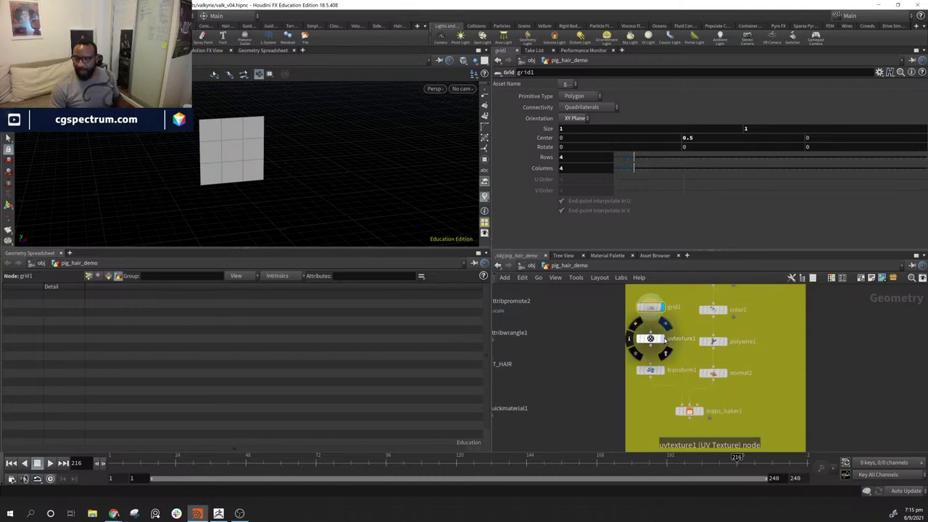
left_click(665, 326)
left_click(650, 340)
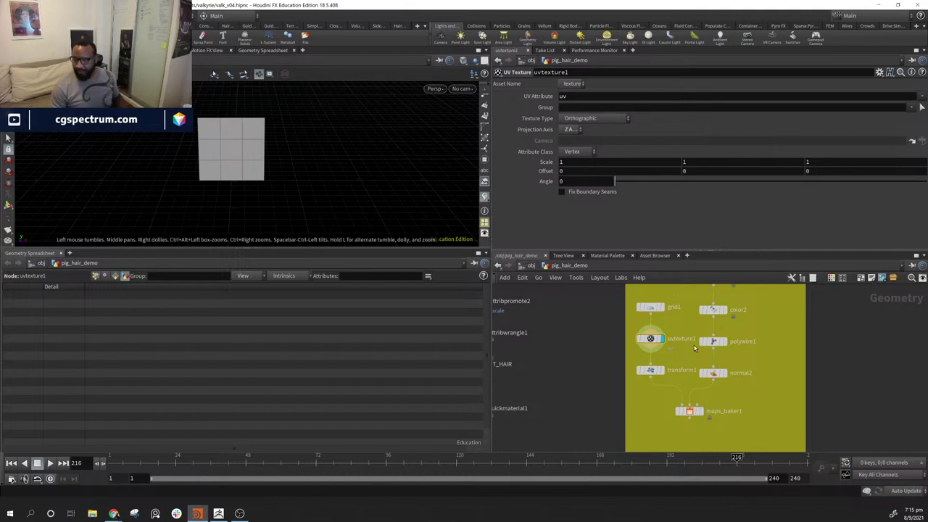
- Select and display transform1 and enlarge the viewport pane to examine the stretched grid along its length
middle_click_drag(694, 349, 691, 328)
left_click(648, 349)
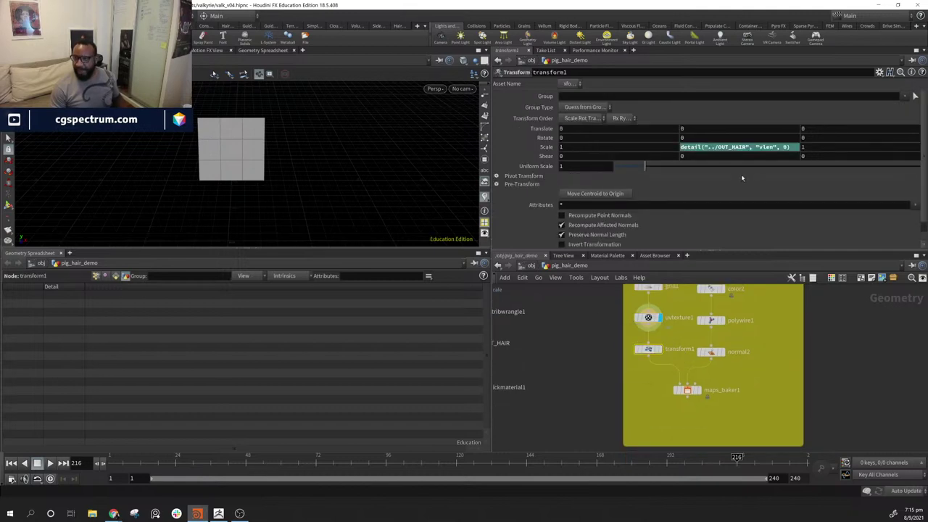
left_click(661, 351)
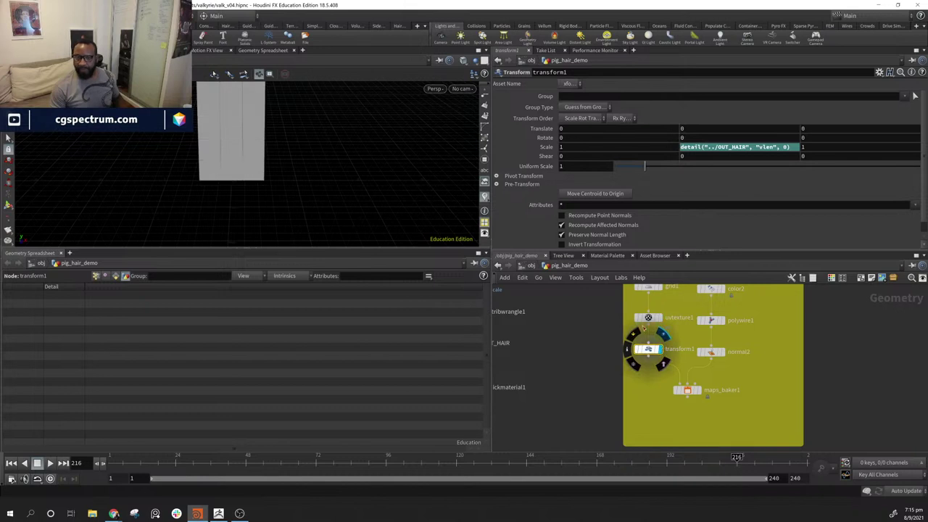
left_click_drag(161, 155, 269, 108)
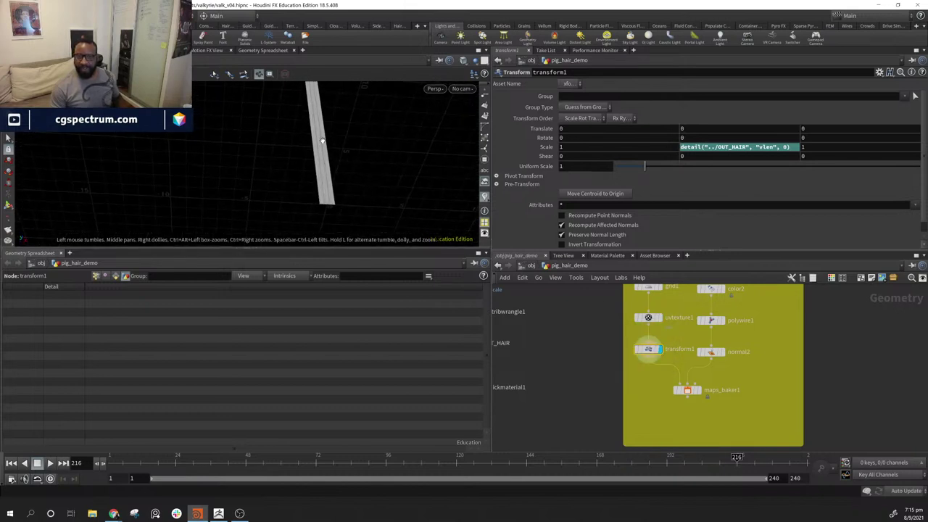
middle_click_drag(321, 139, 279, 174)
left_click_drag(332, 247, 332, 356)
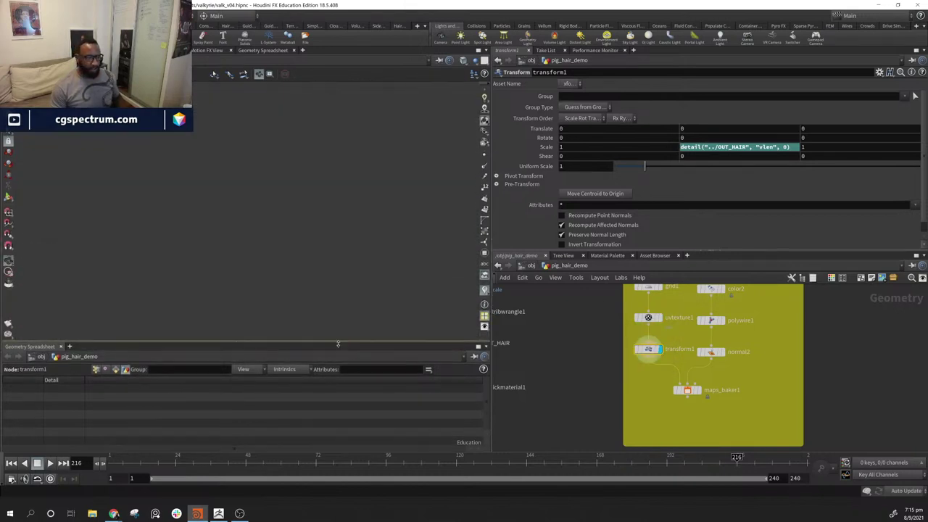
left_click_drag(311, 269, 324, 245)
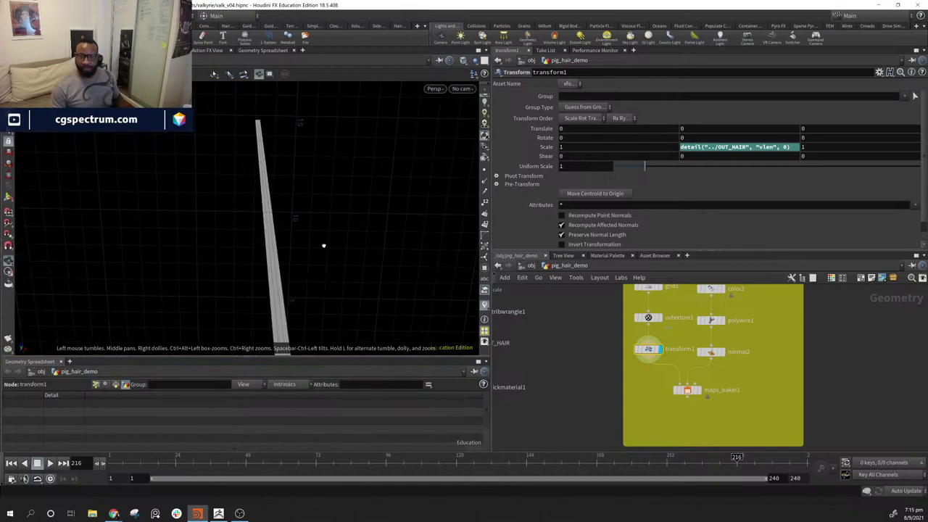
- Switch transform1's Scale parameter to its evaluated value and back to the vlen detail expression, examining the strip's height
left_click(547, 147)
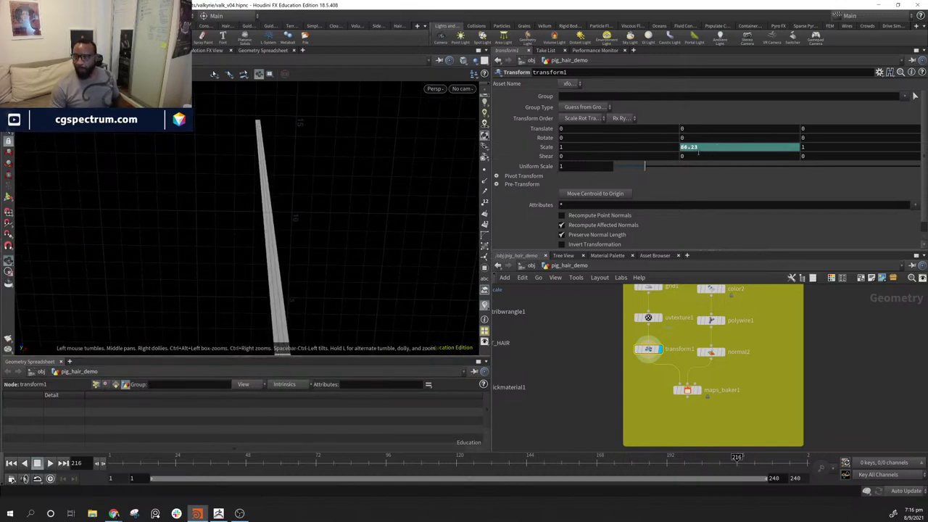
left_click_drag(251, 152, 257, 96)
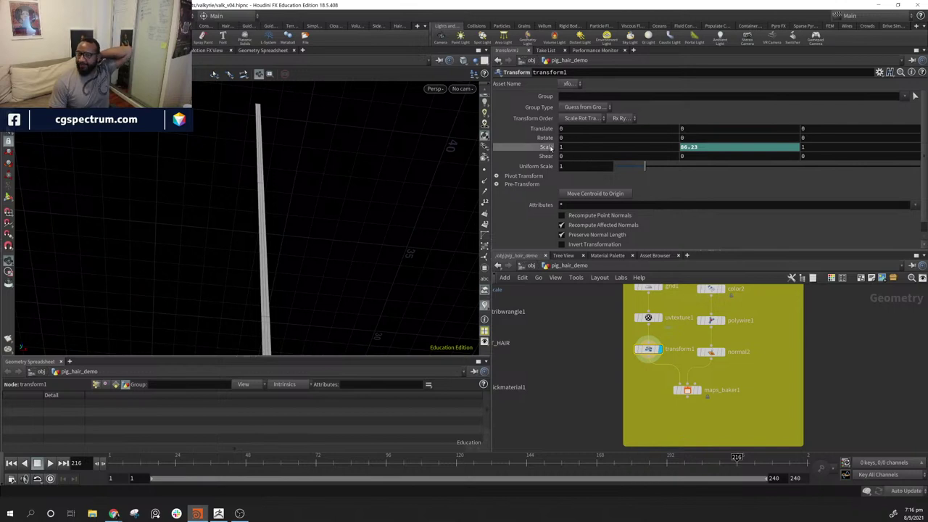
left_click(546, 147)
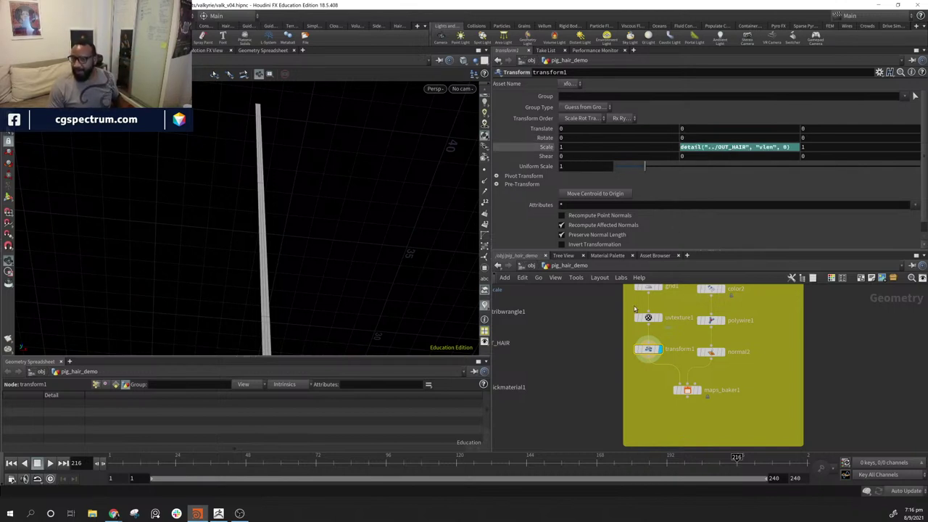
- Display grid2 at the head of the MAP GEN chain again and frame its geometry in the viewport
middle_click_drag(635, 310, 706, 306)
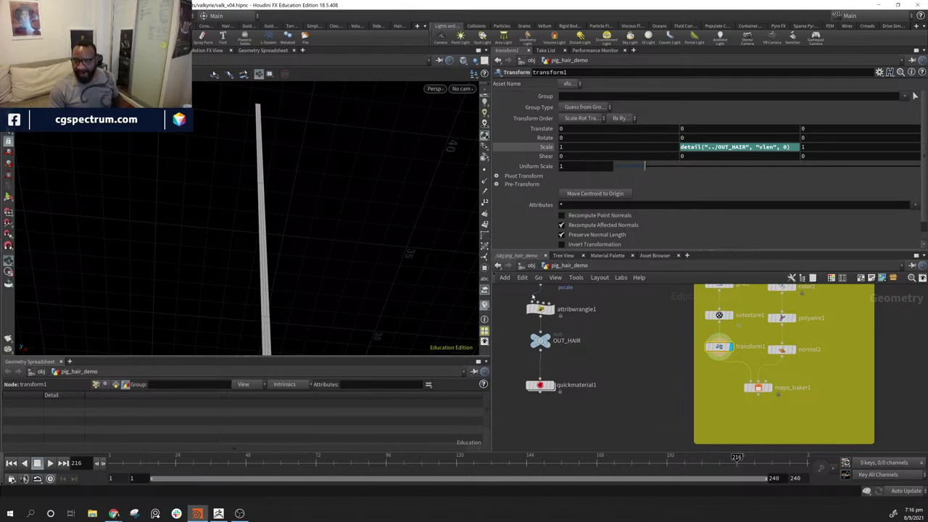
middle_click_drag(533, 298, 564, 324)
middle_click_drag(632, 397, 603, 343)
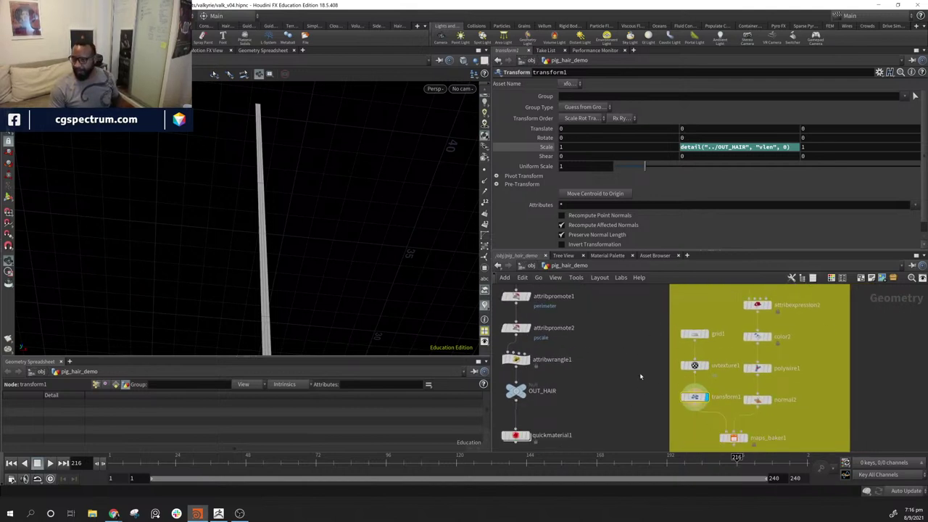
middle_click_drag(640, 376, 614, 406)
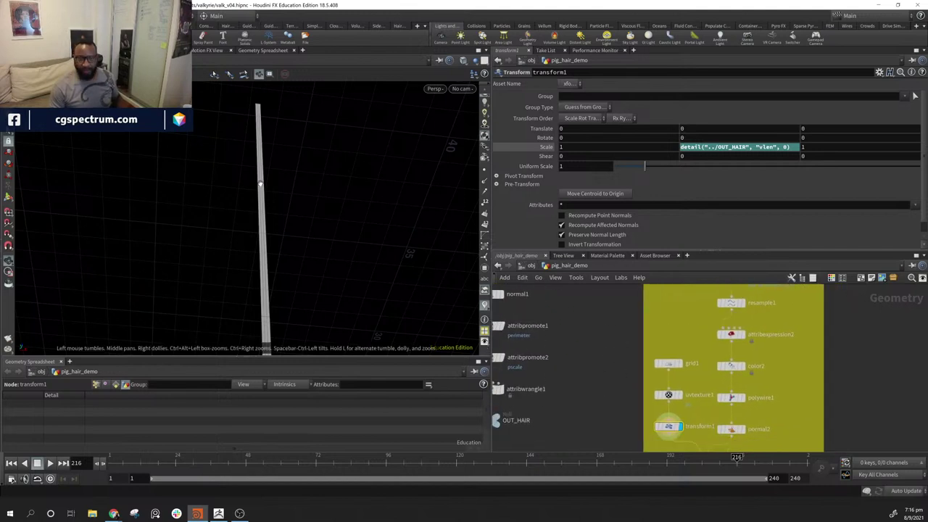
left_click_drag(261, 183, 273, 227)
middle_click_drag(598, 355, 518, 415)
middle_click_drag(717, 377, 712, 447)
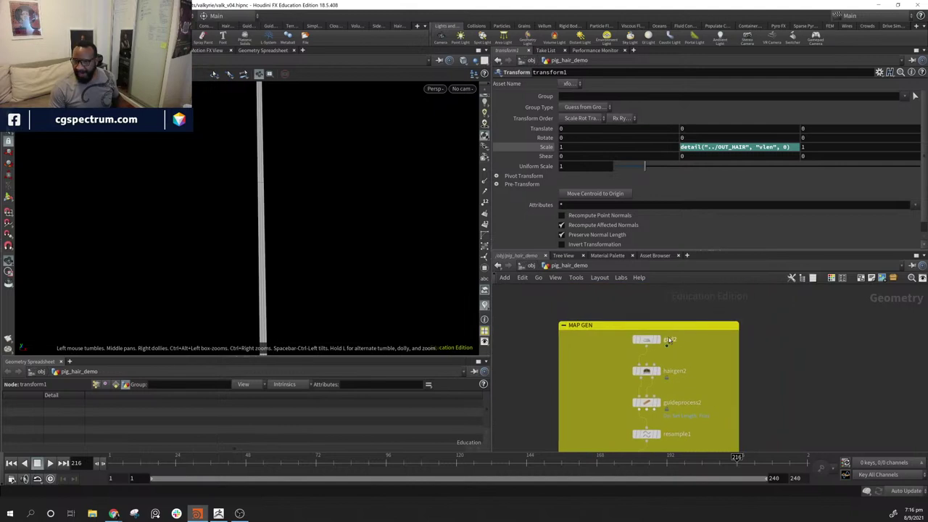
left_click(656, 340)
left_click_drag(363, 182, 410, 265)
key("space+g")
- Display and select hairgen2 to examine the straight hair strands growing from the grid
middle_click_drag(649, 390, 653, 359)
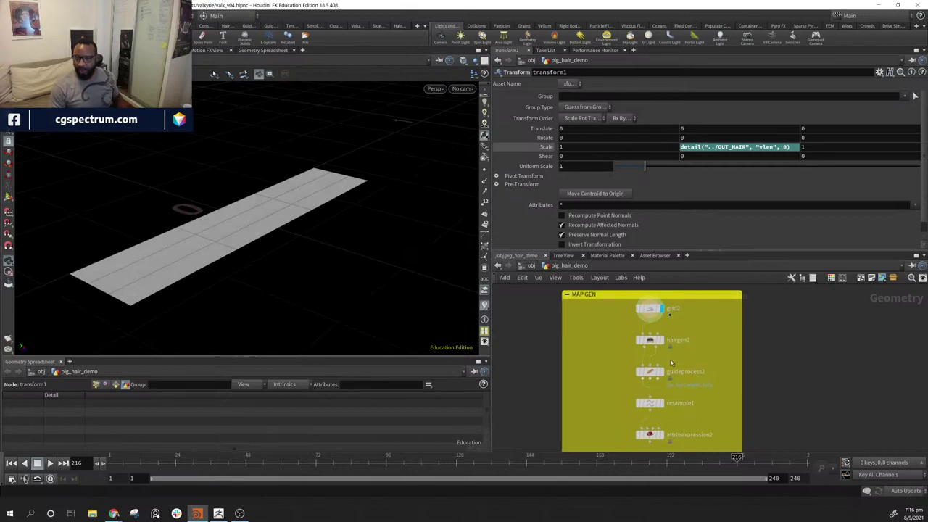
left_click(662, 340)
left_click(649, 340)
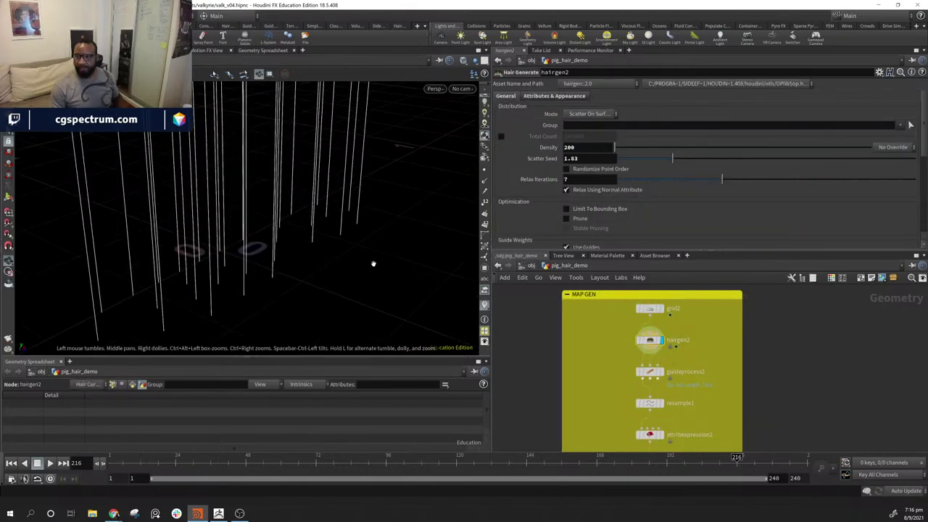
left_click_drag(373, 264, 302, 239)
- Review hairgen2's unguided hair settings, show the evaluated value of its Length expression, and examine the strands' full length
scroll(619, 198, "down", 3)
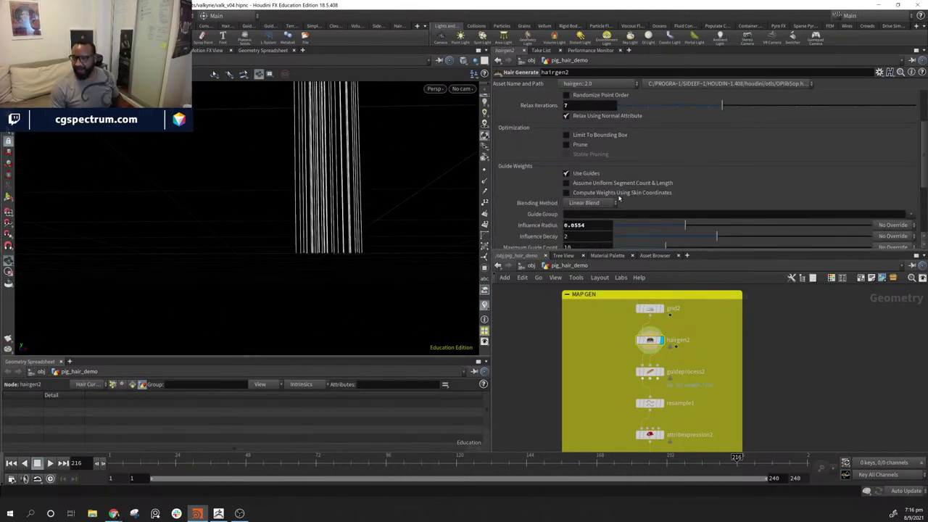
scroll(619, 198, "down", 4)
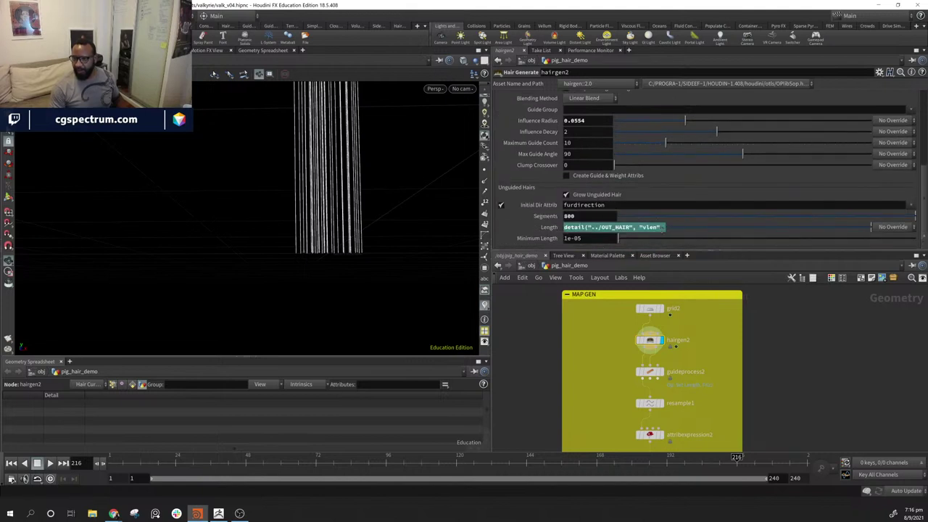
left_click_drag(312, 218, 277, 216)
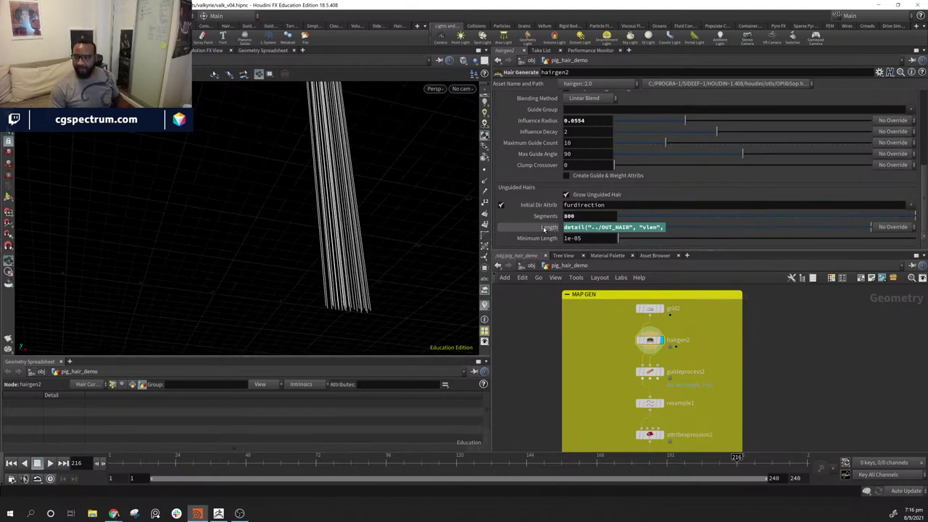
left_click(548, 227)
left_click_drag(353, 224, 320, 171)
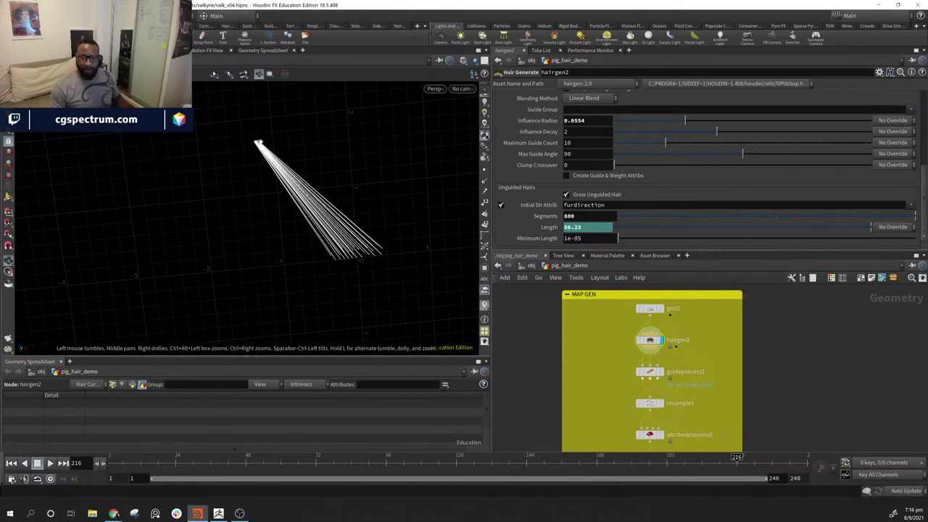
- Display guideprocess2 below hairgen2 to examine its effect on the generated strands
middle_click_drag(709, 396, 697, 375)
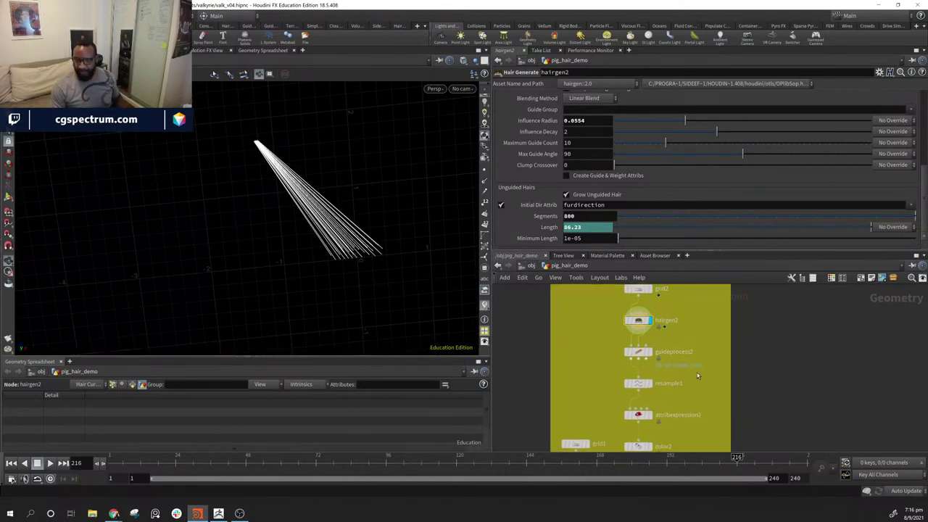
left_click(650, 352)
left_click_drag(364, 255, 337, 284, "alt")
- Display and select resample1, and select attribexpression2 to review its strandRand and strandBound expressions
middle_click_drag(794, 401, 802, 369)
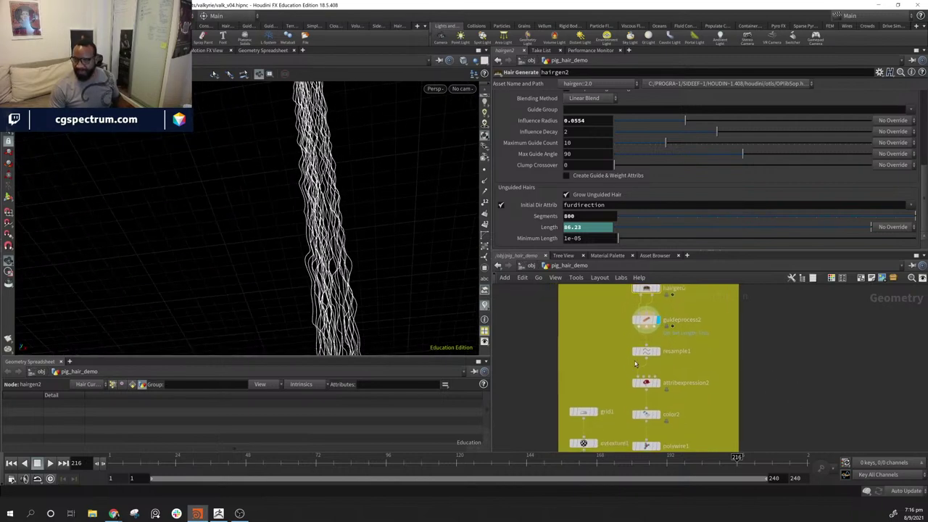
left_click(646, 351)
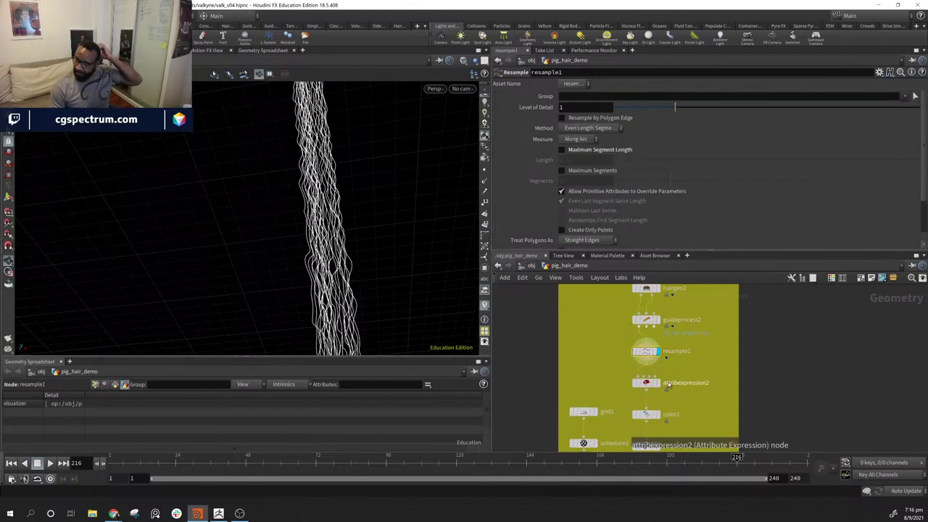
left_click(646, 383)
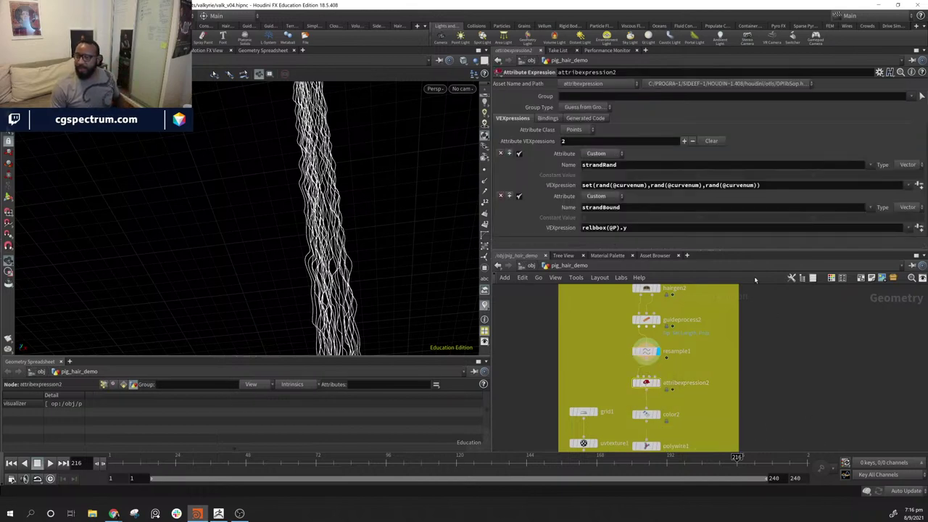
- Enlarge the Geometry Spreadsheet to review attribexpression2's point attributes, including curvenum and strandBound, and display attribexpression2
left_click_drag(420, 149, 376, 227)
left_click_drag(262, 357, 262, 214)
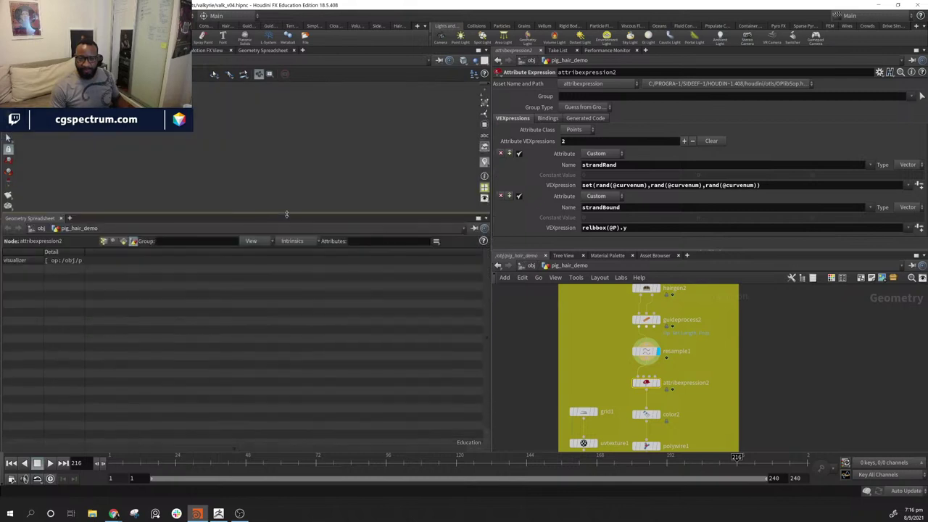
left_click(103, 241)
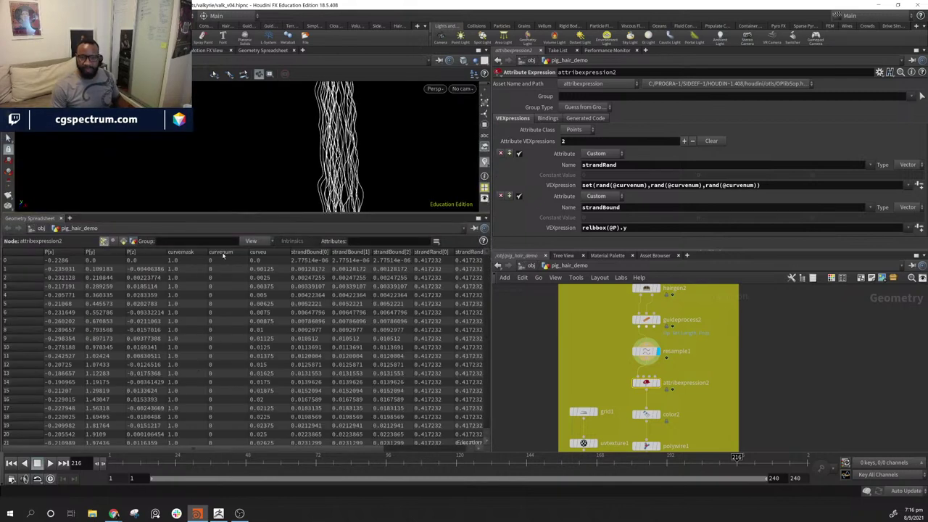
middle_click_drag(829, 378, 817, 353)
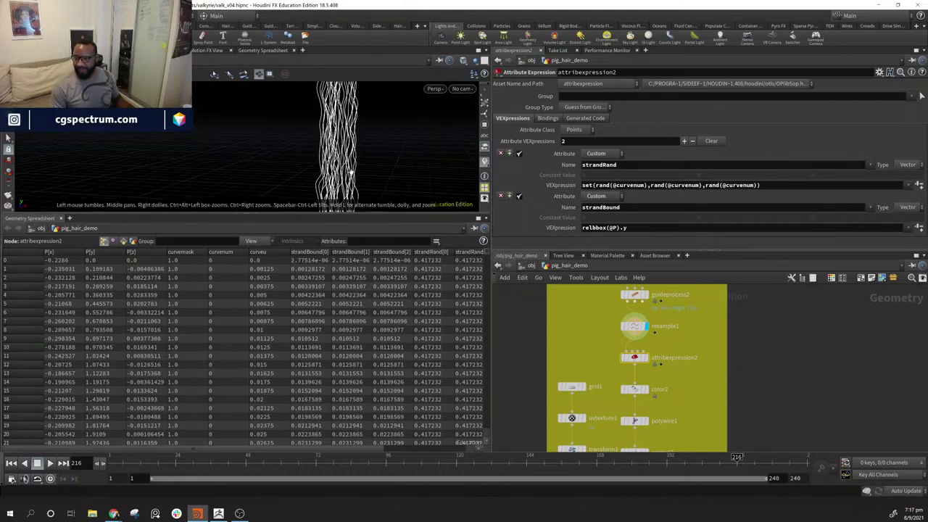
middle_click_drag(669, 370, 671, 359)
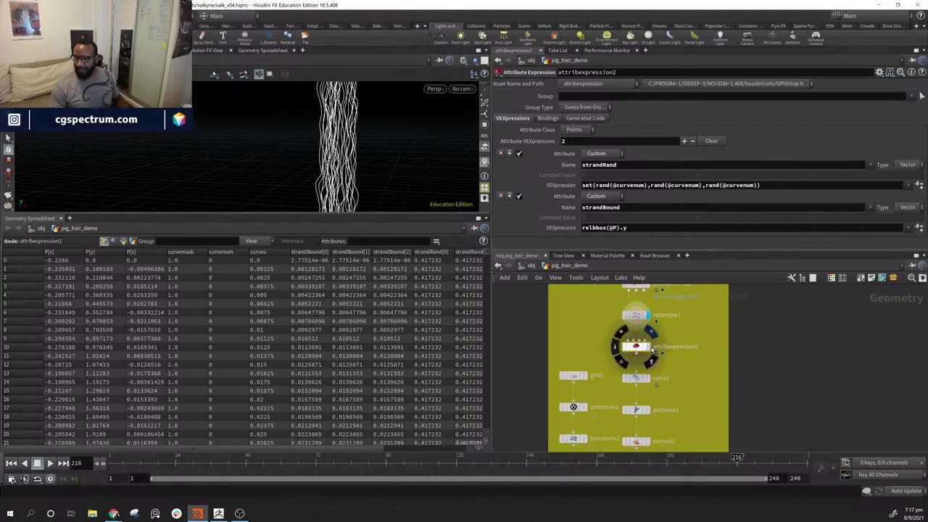
left_click(651, 332)
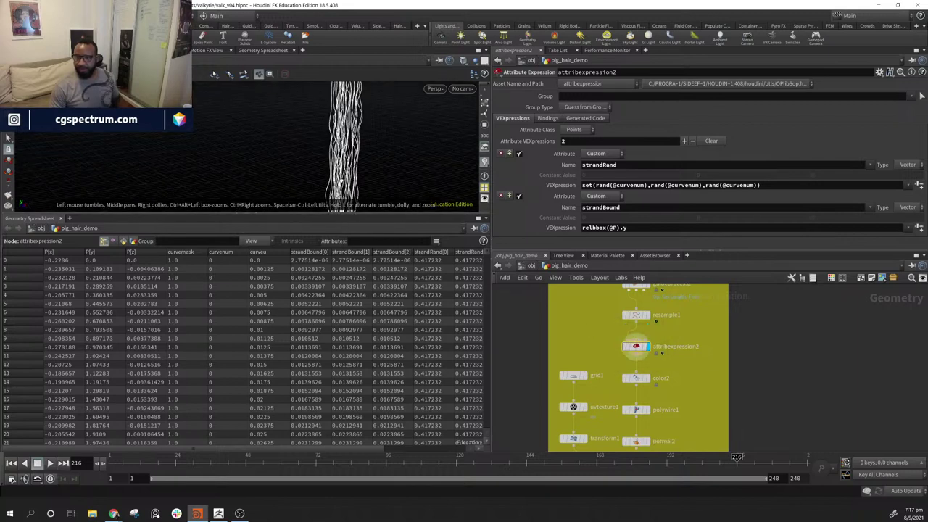
- Display and select color2 to review its random colouring by curvenum, and examine the coloured strands up close
middle_click_drag(622, 364, 609, 338)
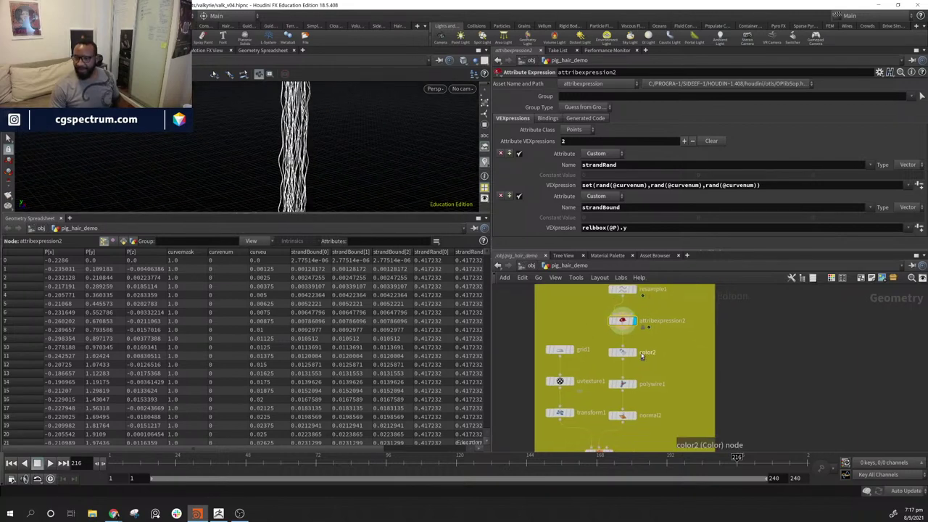
left_click(635, 353)
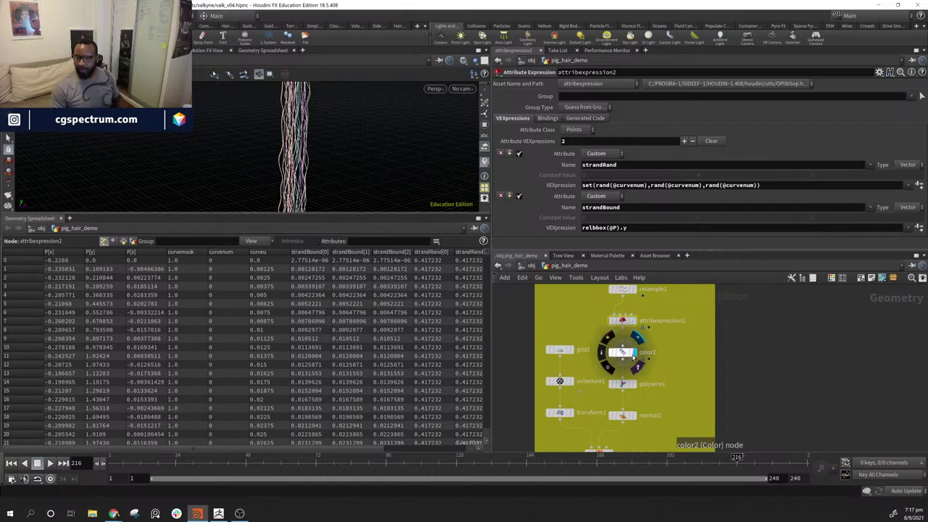
left_click(627, 353)
left_click_drag(244, 173, 258, 173, "alt")
right_click_drag(257, 173, 457, 196)
left_click_drag(457, 197, 336, 142)
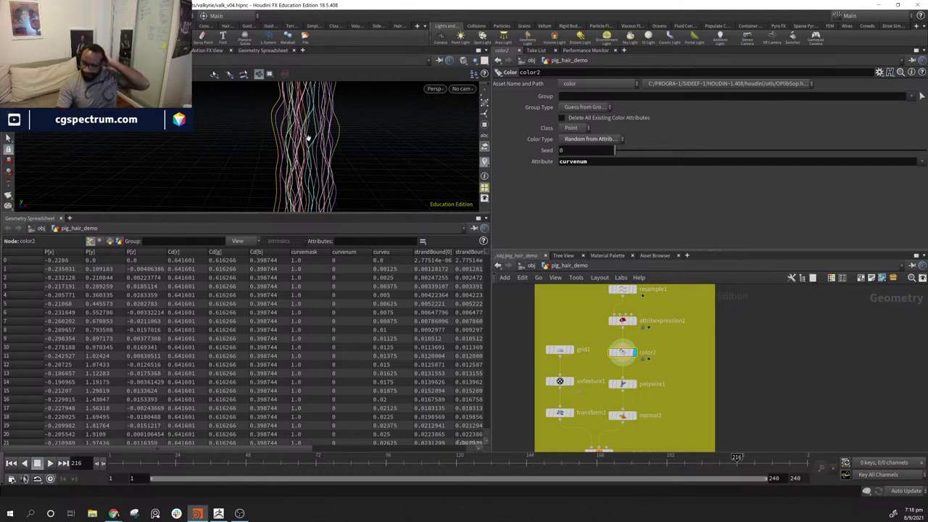
- Display polywire1 to examine the thickened strands, followed by normal2 below it
scroll(670, 358, "down", 2)
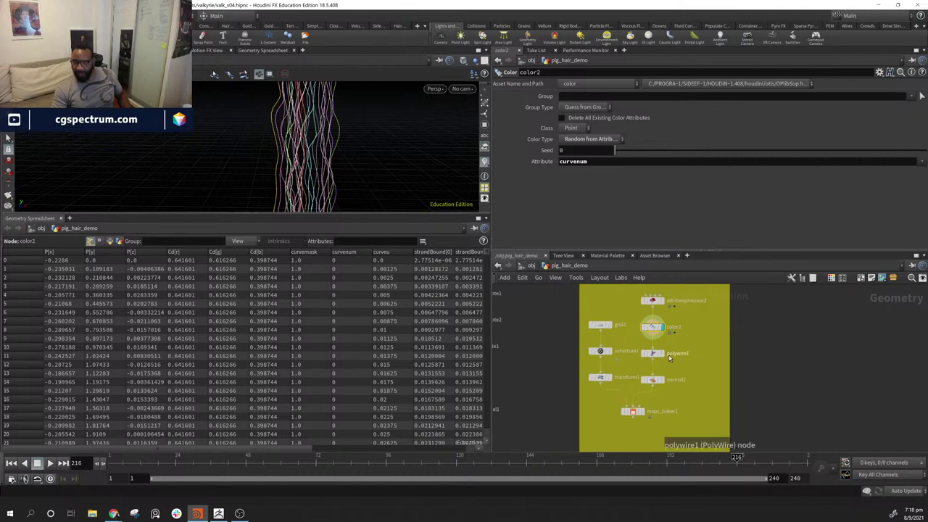
left_click(661, 353)
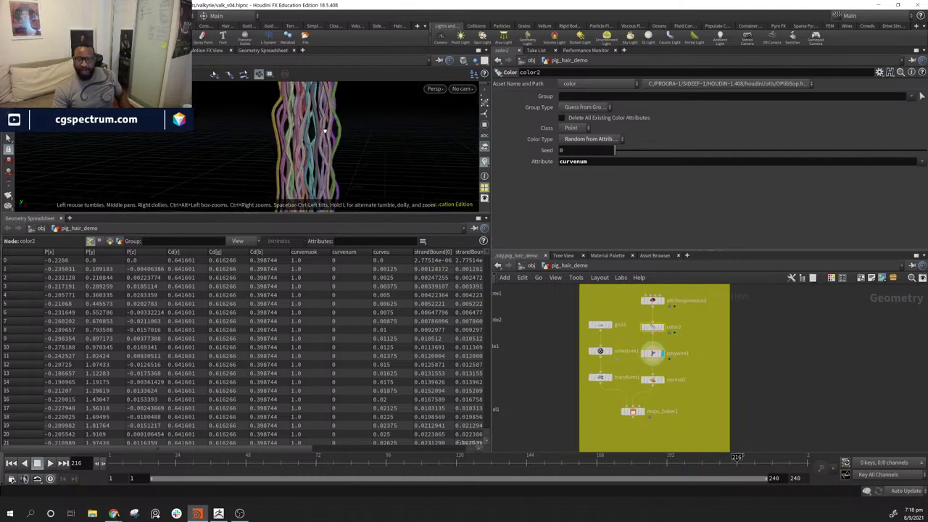
middle_click_drag(661, 414, 671, 400)
left_click(672, 367)
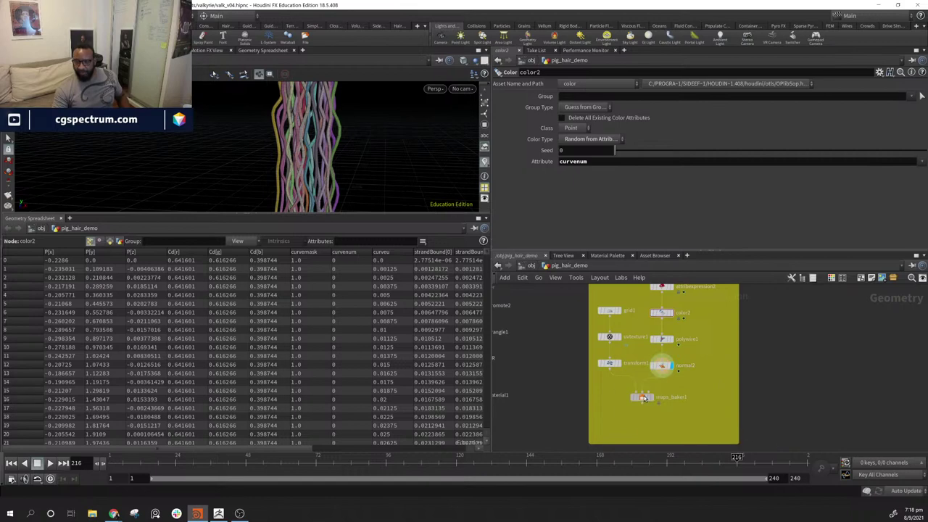
- Select maps_baker1 and review its output directory, resolution, normal, vertex color and alpha bake options, and custom attributes
left_click(642, 398)
left_click_drag(344, 141, 362, 123)
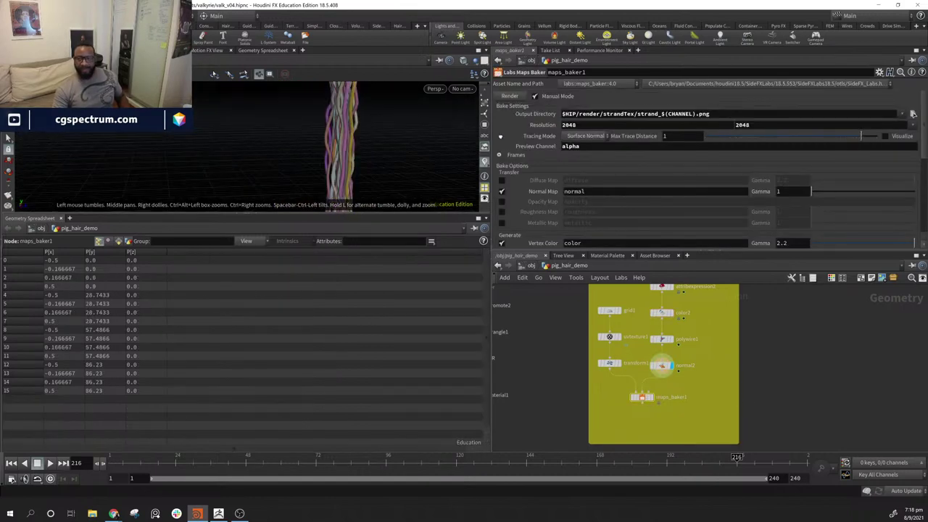
left_click_drag(500, 137, 381, 141)
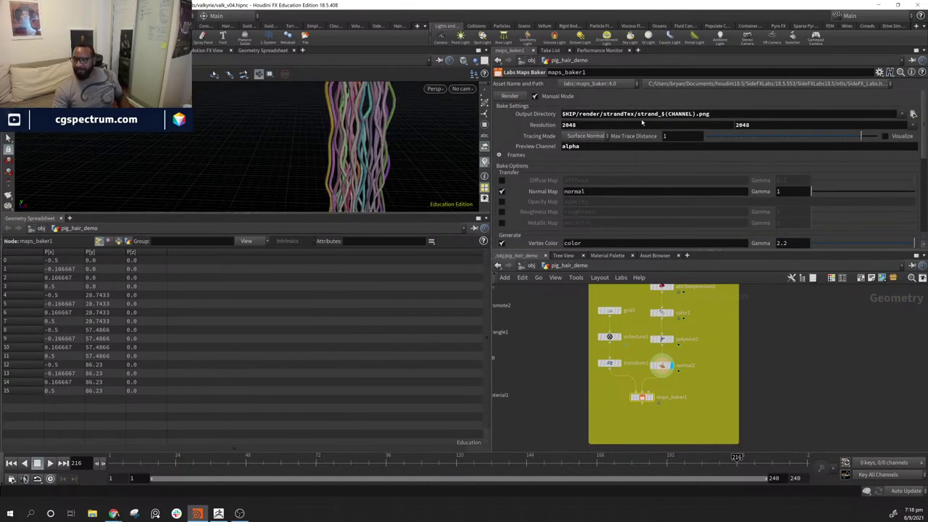
scroll(627, 167, "down", 2)
scroll(593, 186, "down", 2)
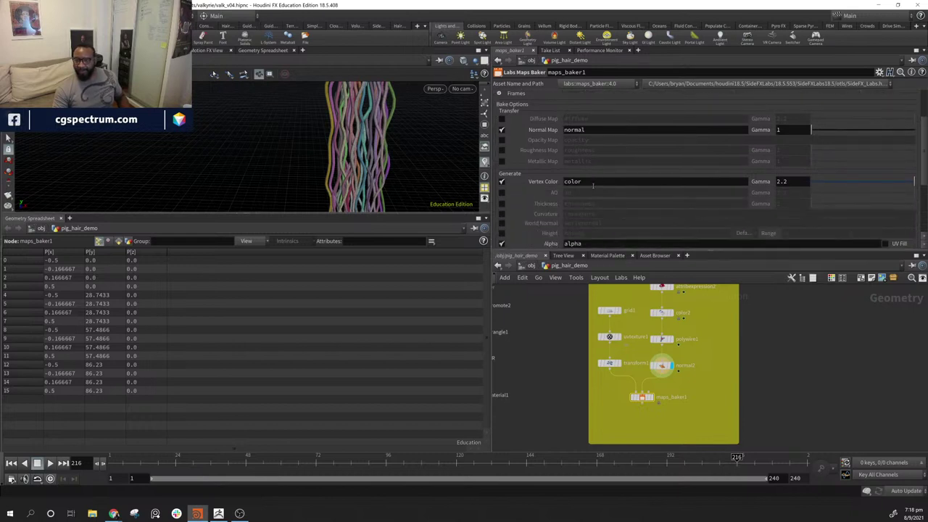
scroll(579, 193, "down", 3)
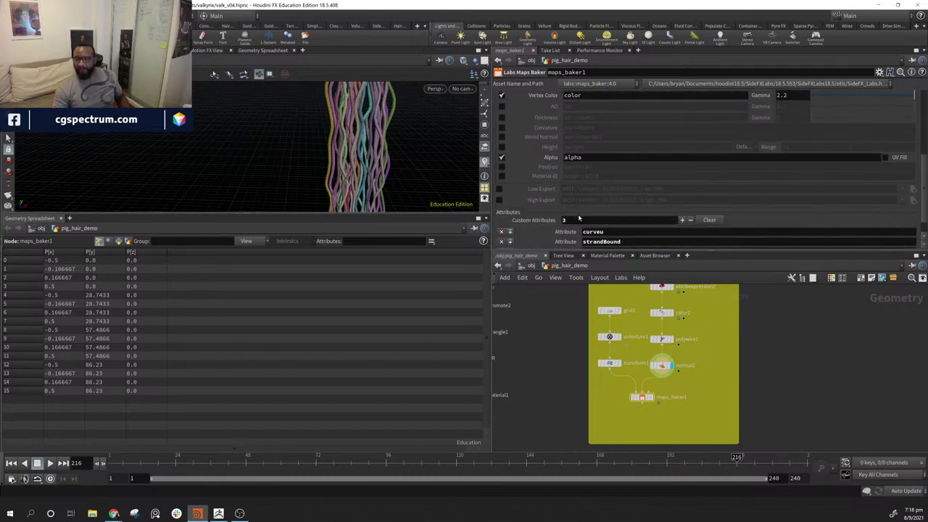
scroll(594, 216, "down", 1)
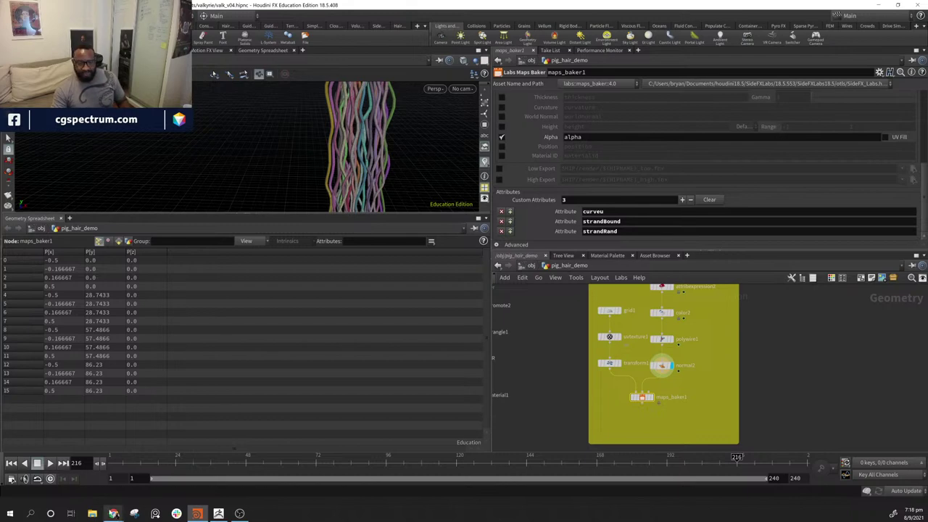
scroll(750, 211, "up", 4)
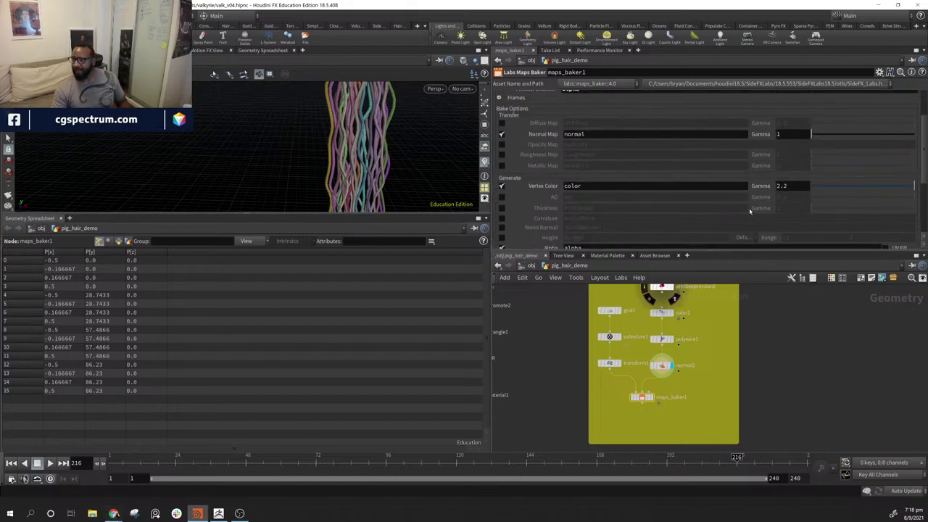
- Switch to File Explorer and show the baked texture files in valkyrie's render/strandTex folder
left_click(92, 514)
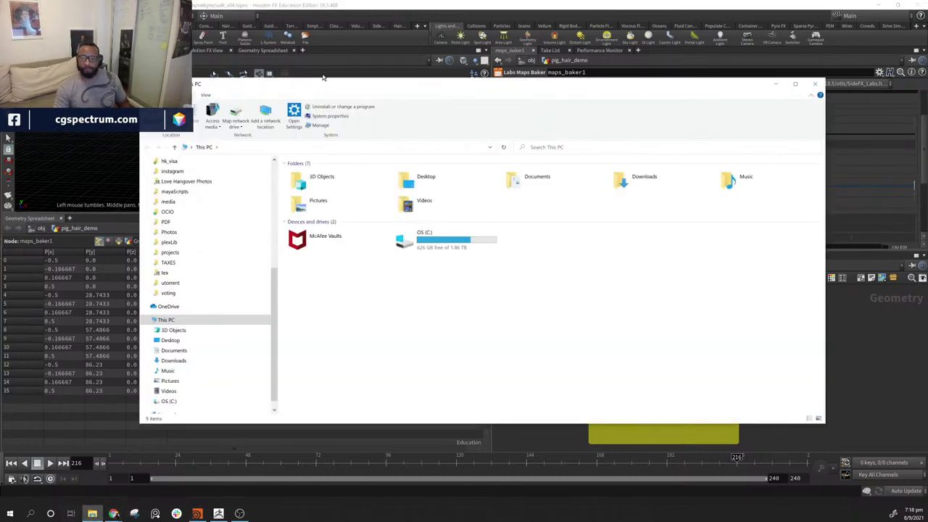
left_click_drag(324, 82, 0, 156)
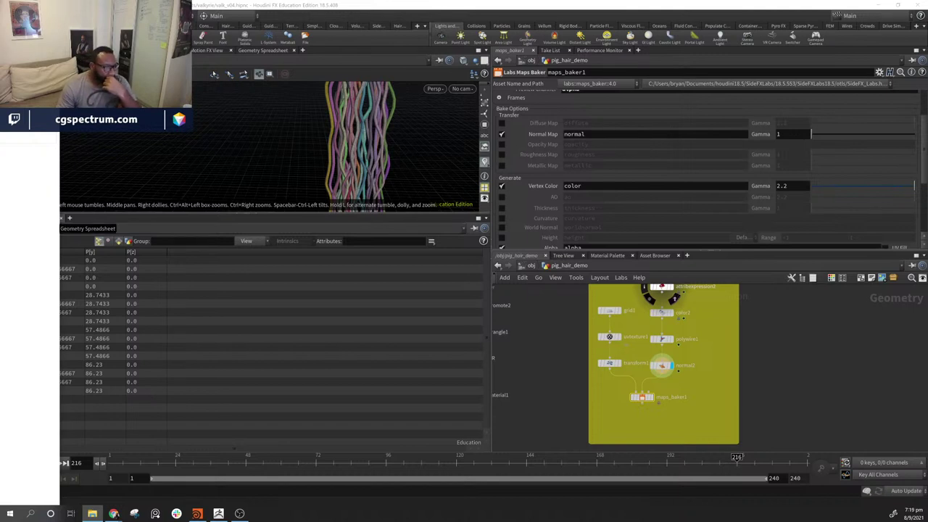
scroll(604, 196, "up", 2)
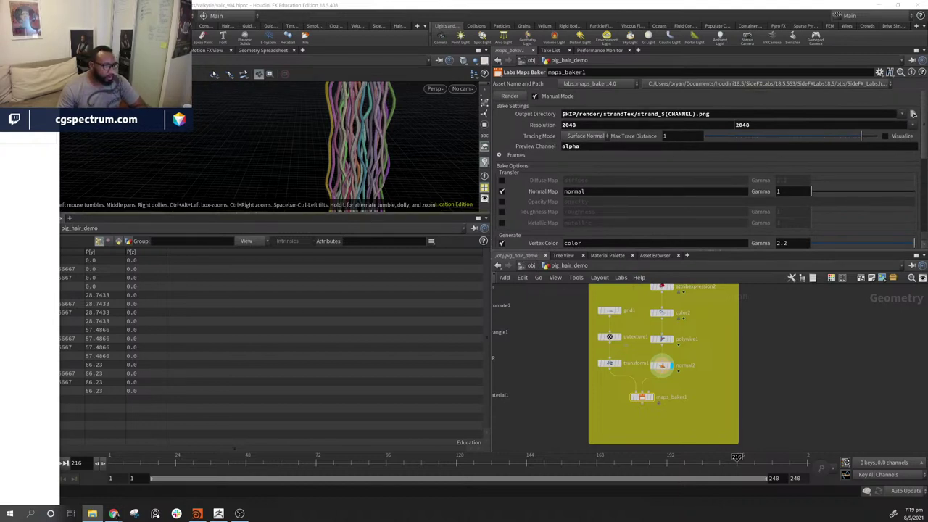
left_click_drag(0, 143, 536, 99)
- View the baked strand maps one by one, from alpha, color and curveu to normal, strandBound and strandRand, and return to Houdini
left_click(453, 197)
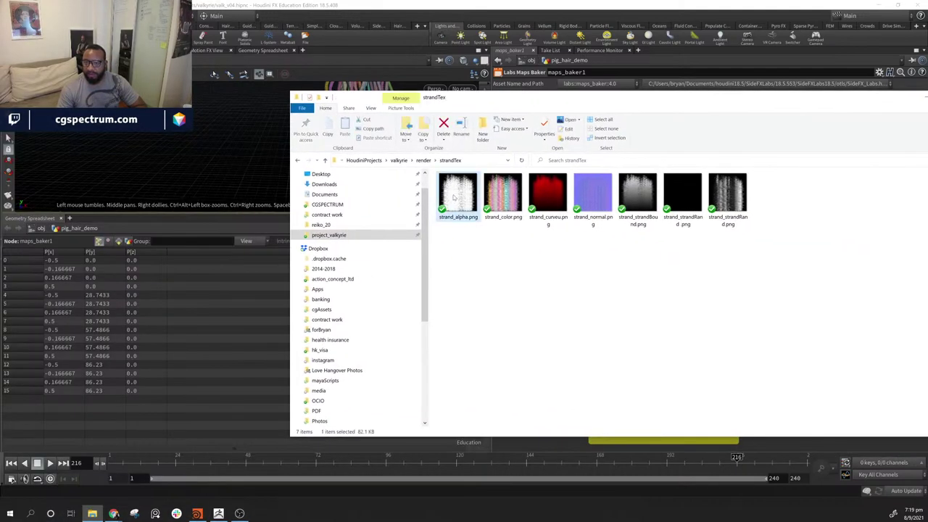
double_click(453, 198)
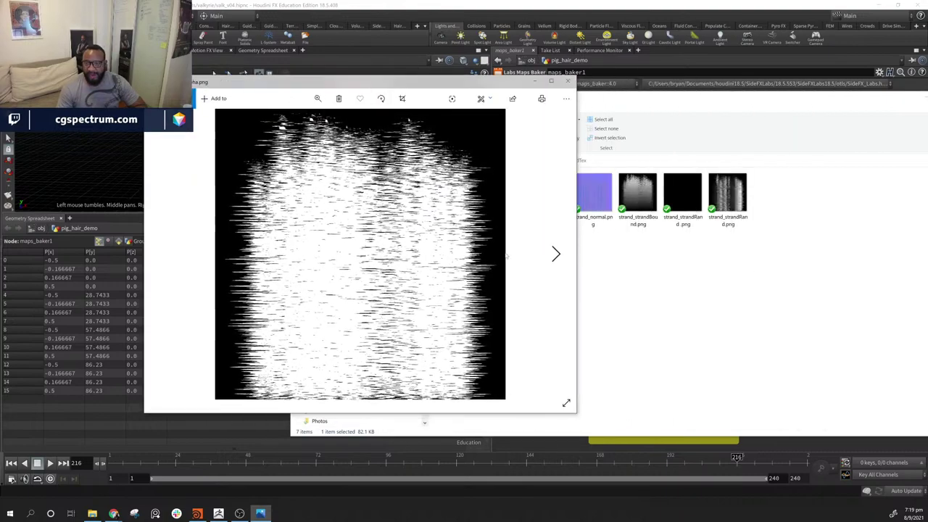
left_click(557, 254)
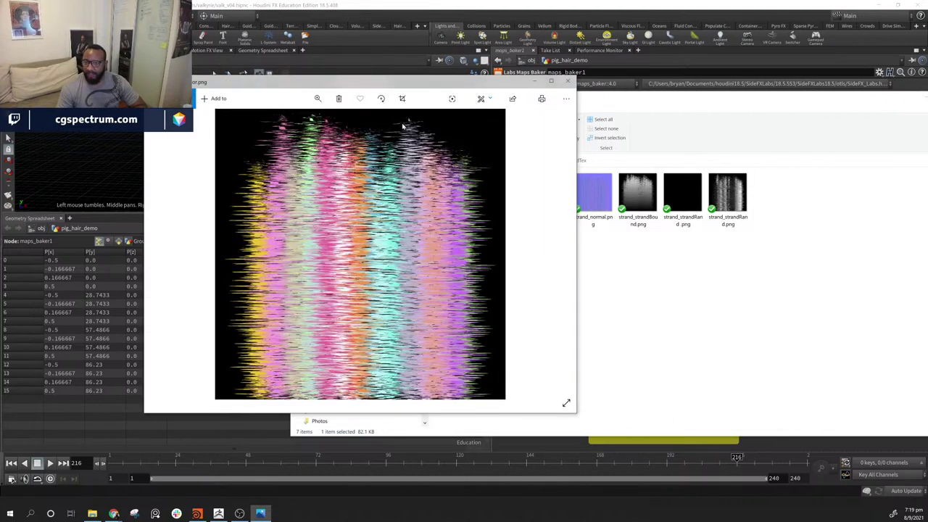
left_click_drag(428, 87, 275, 108)
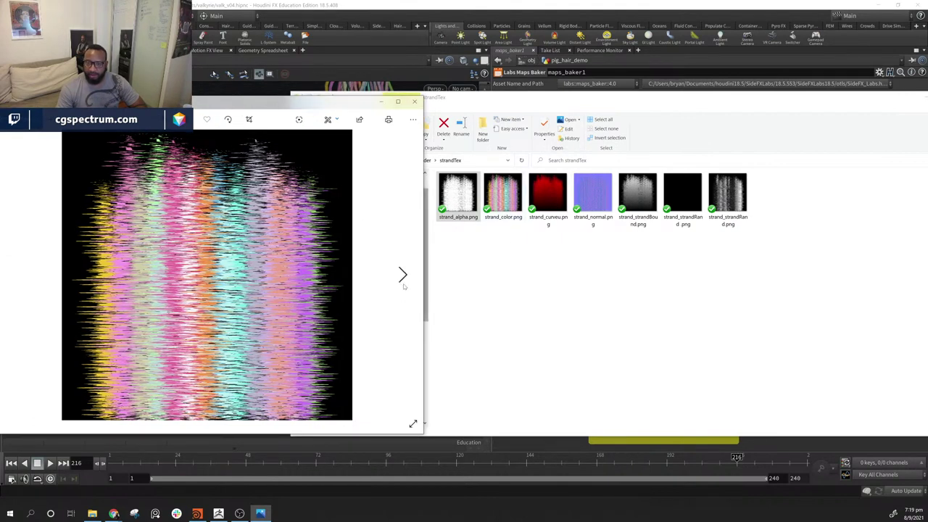
left_click(403, 274)
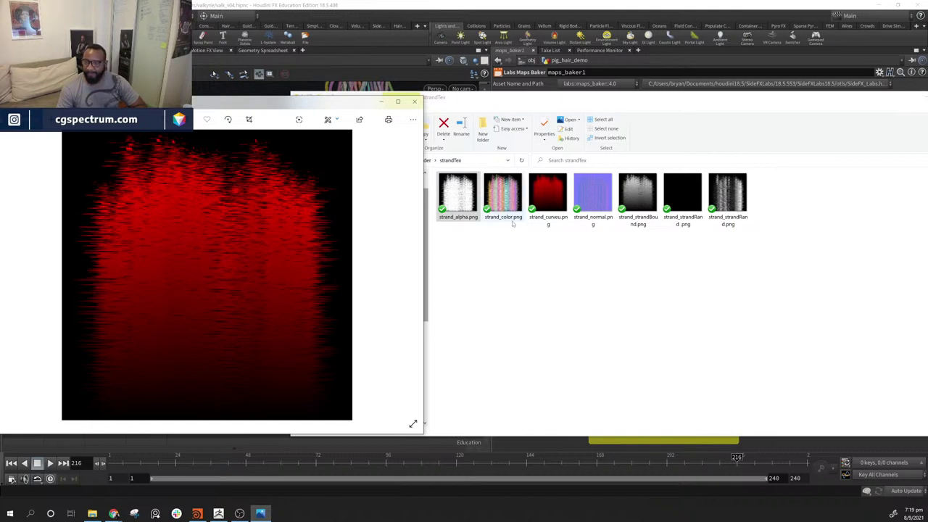
left_click(403, 274)
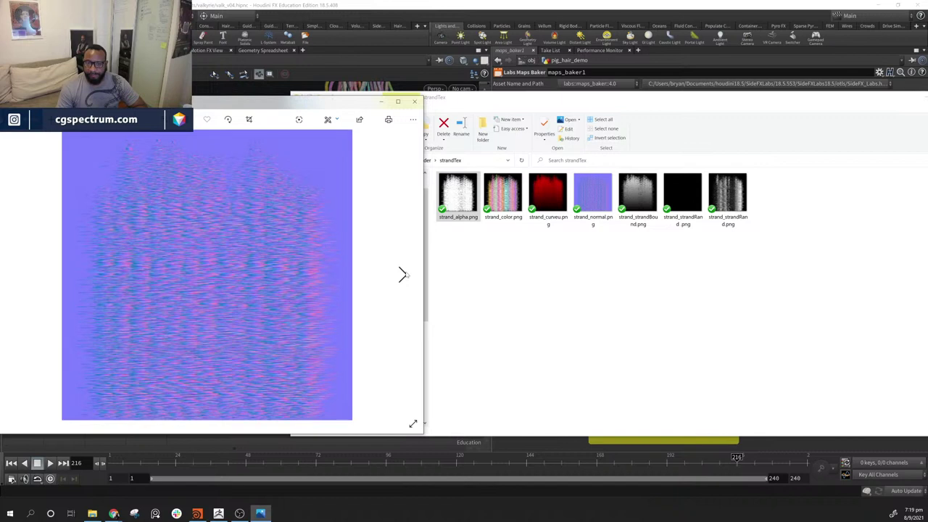
left_click(403, 274)
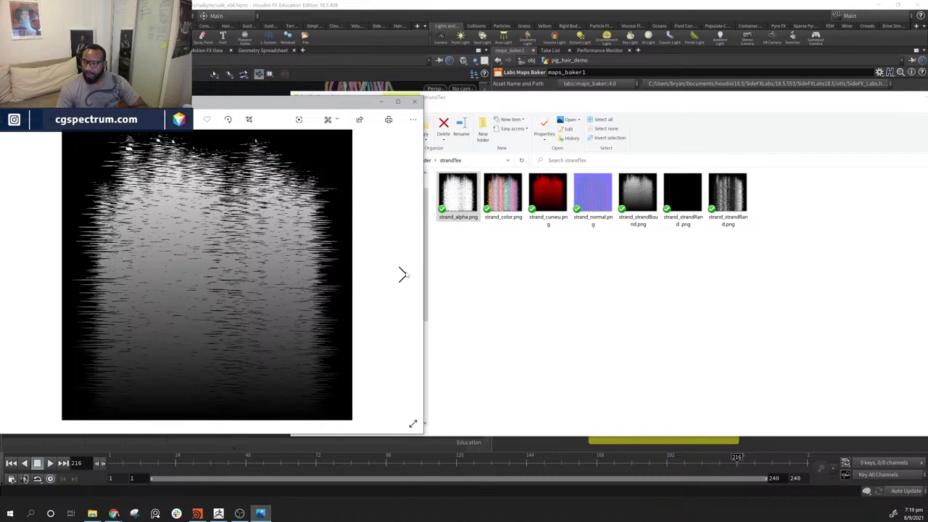
left_click(403, 274)
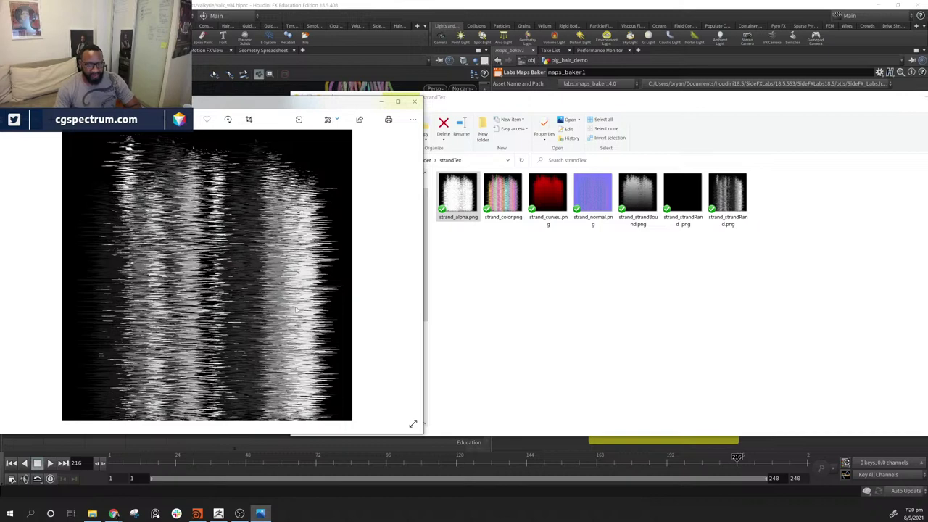
left_click(414, 101)
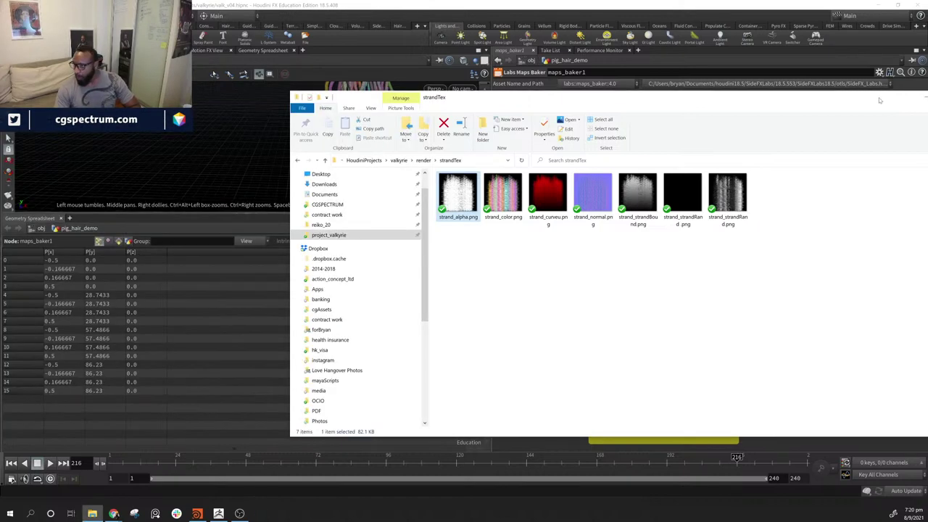
left_click_drag(849, 101, 626, 126)
left_click(746, 126)
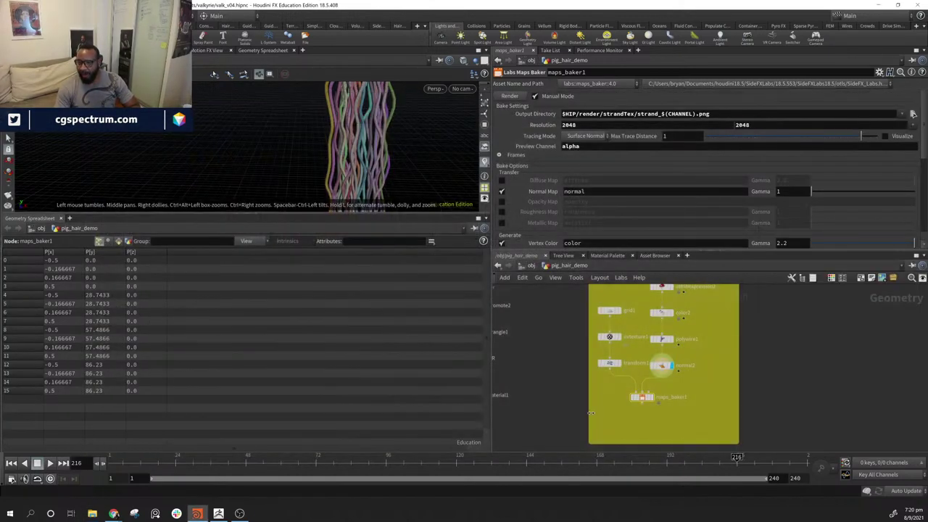
- Display quickmaterial1 below OUT_HAIR and examine the textured hair cards up close
middle_click_drag(539, 410, 702, 361)
mouse_move(633, 349)
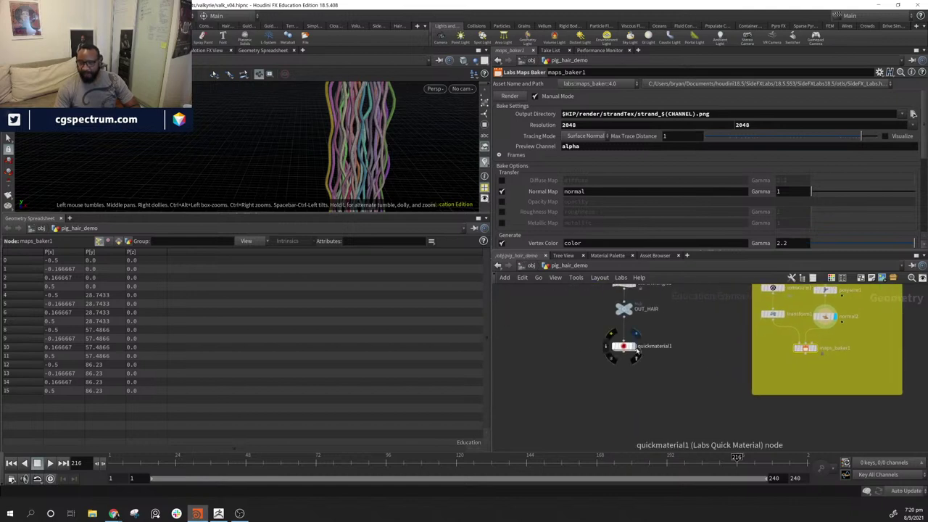
left_click(635, 333)
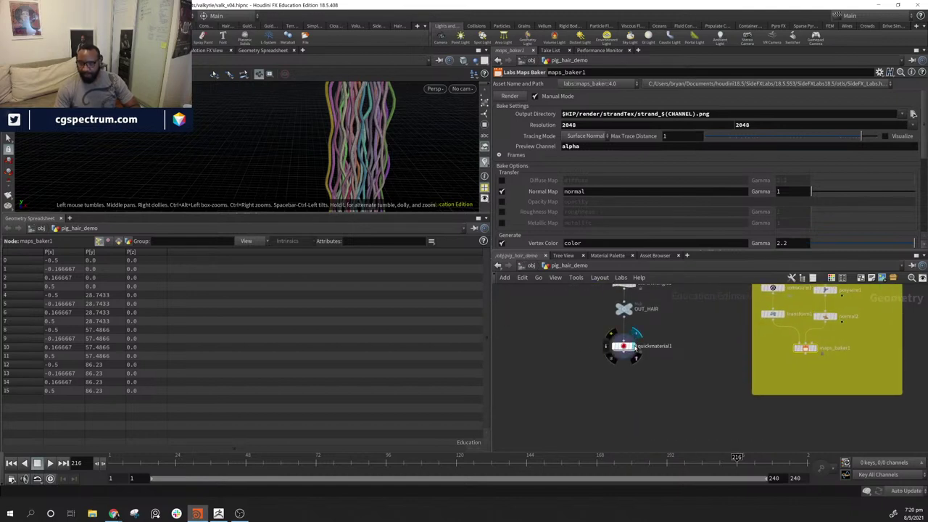
middle_click_drag(357, 176, 337, 71)
right_click_drag(338, 102, 356, 145)
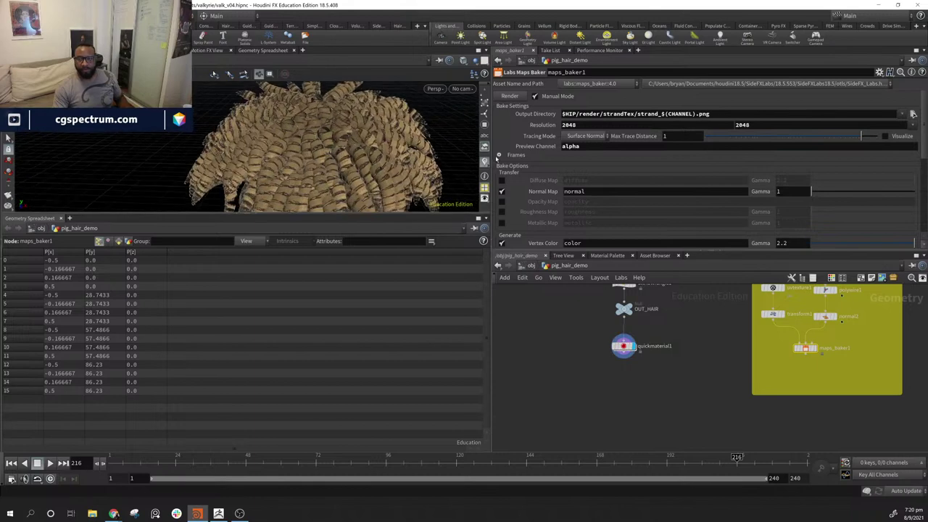
left_click_drag(357, 145, 325, 118)
right_click_drag(325, 118, 370, 174)
left_click_drag(370, 174, 274, 181)
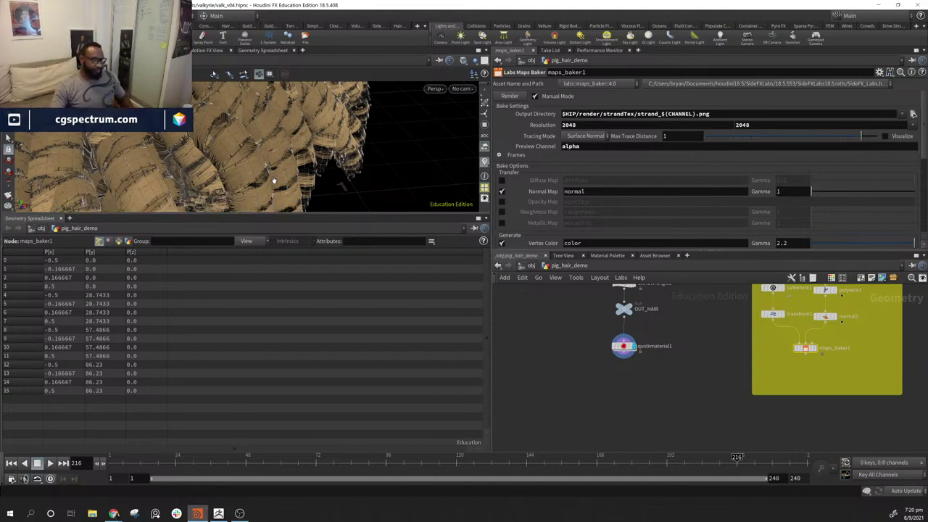
- Enlarge the 3D viewport by shrinking the Geometry Spreadsheet, and examine the textured curls from several angles
left_click_drag(282, 183, 388, 367)
right_click_drag(257, 278, 109, 197)
left_click_drag(124, 210, 245, 234)
left_click_drag(327, 245, 157, 222)
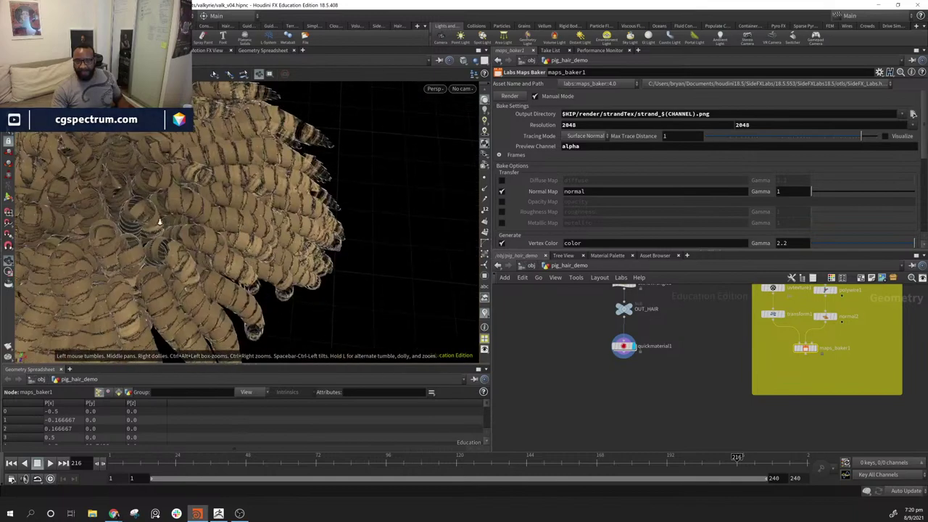
- Examine the textured curls up close and show quickmaterial1's texture parameters
right_click_drag(158, 222, 324, 266)
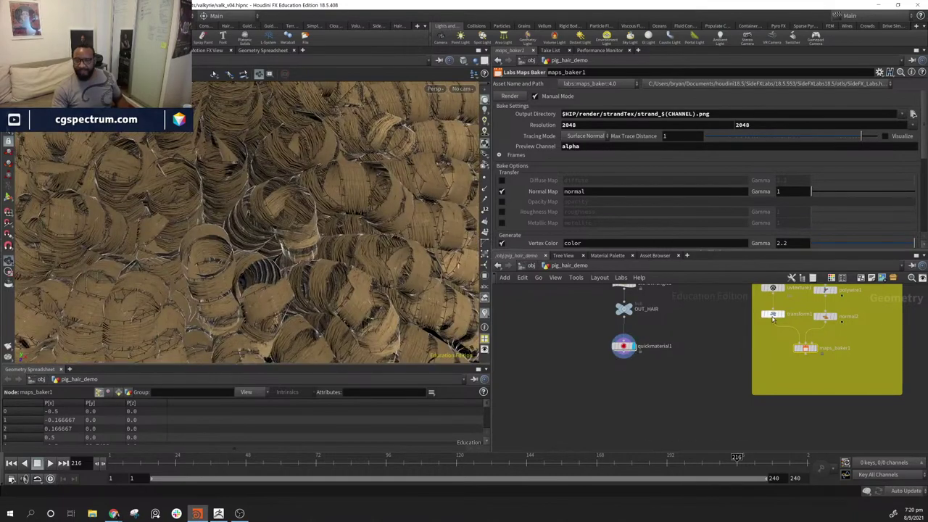
left_click_drag(345, 266, 347, 272)
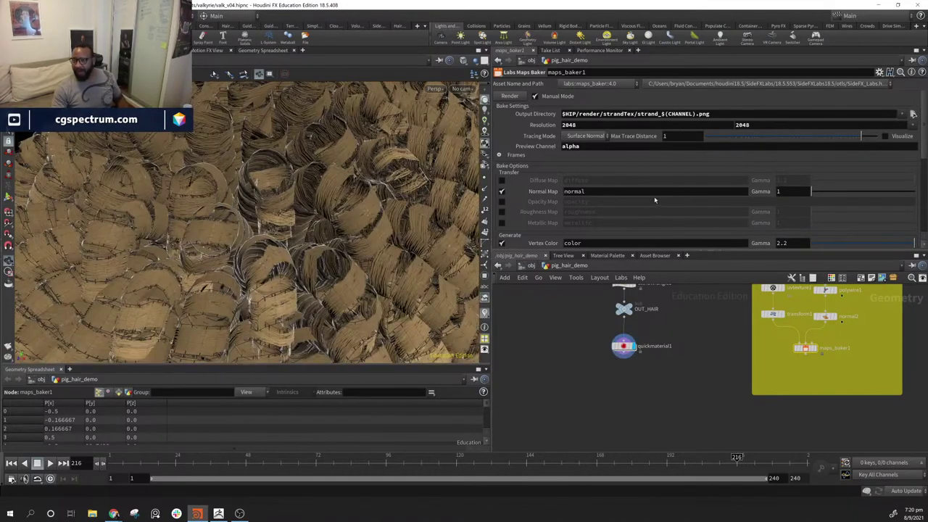
scroll(655, 200, "down", 3)
left_click(621, 346)
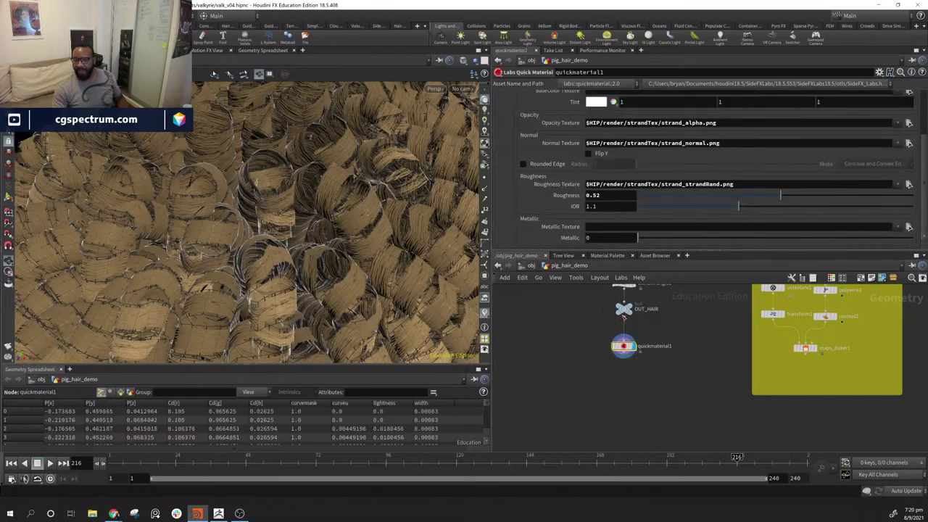
scroll(709, 134, "up", 3)
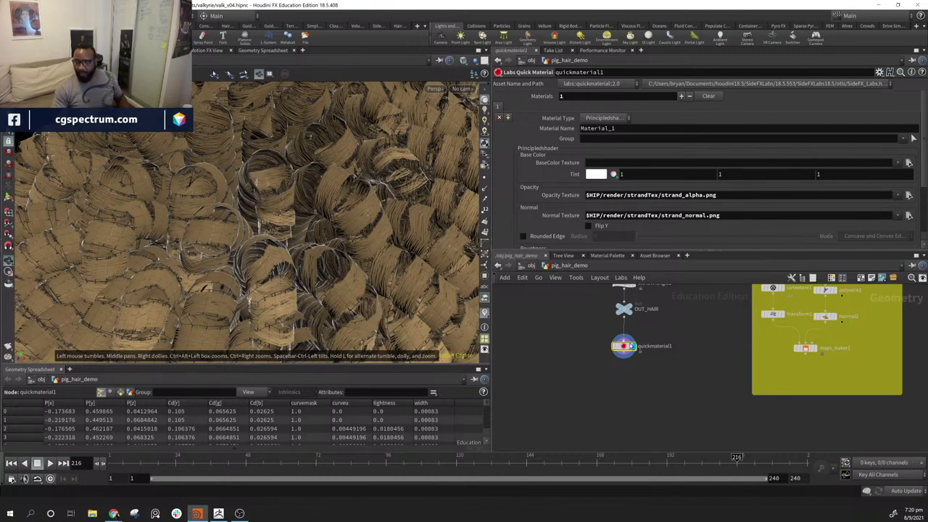
- Bypass quickmaterial1 and re-enable it to compare the hair cards without and with the material
mouse_move(630, 347)
left_click(611, 335)
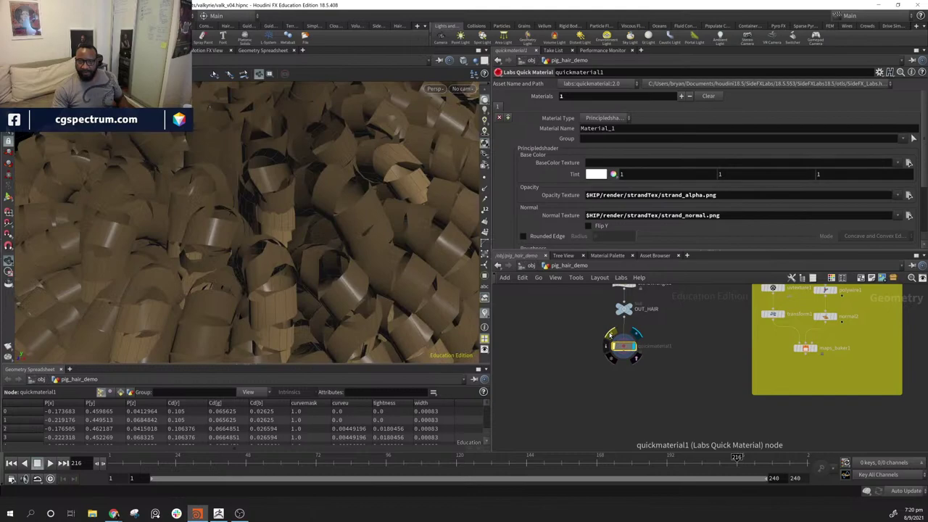
left_click(611, 334)
left_click_drag(323, 253, 373, 181)
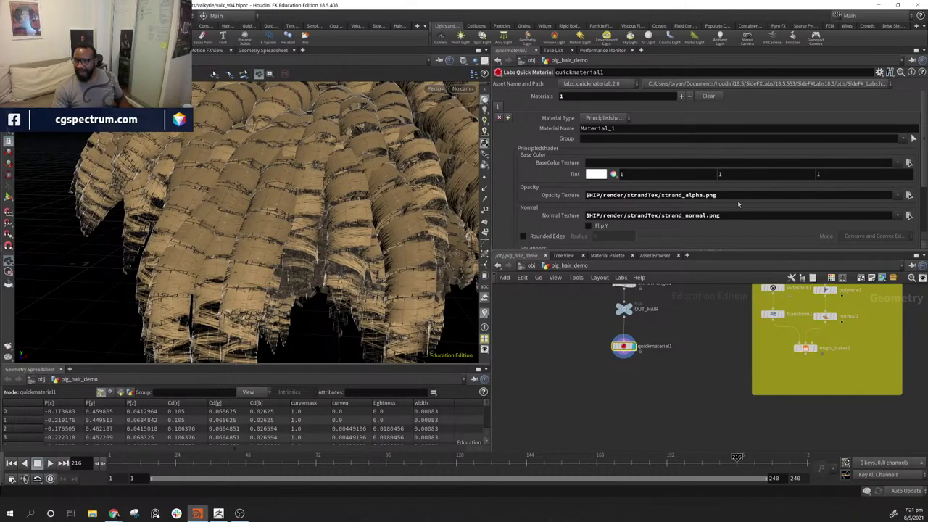
- Review quickmaterial1's opacity, normal and roughness textures, and browse the strandTex image files for the roughness texture without choosing another
scroll(738, 203, "down", 2)
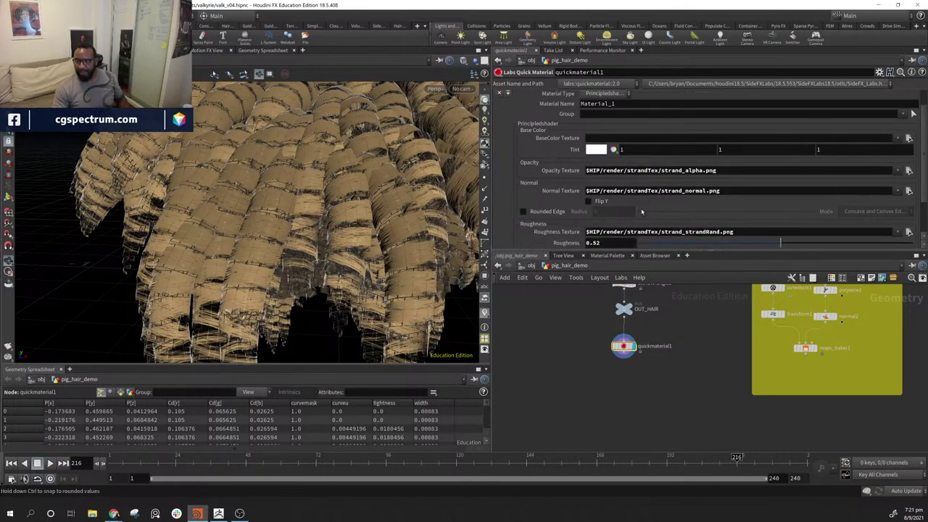
scroll(587, 211, "down", 2)
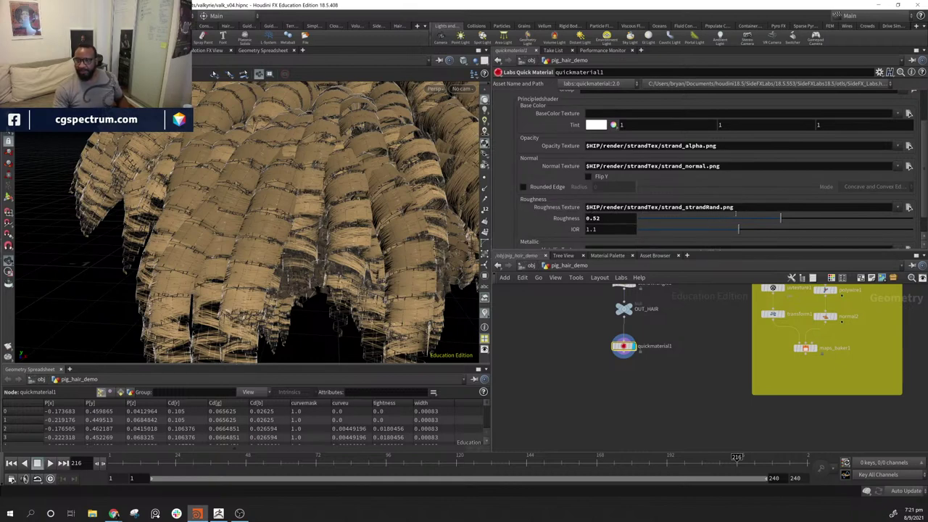
left_click(909, 208)
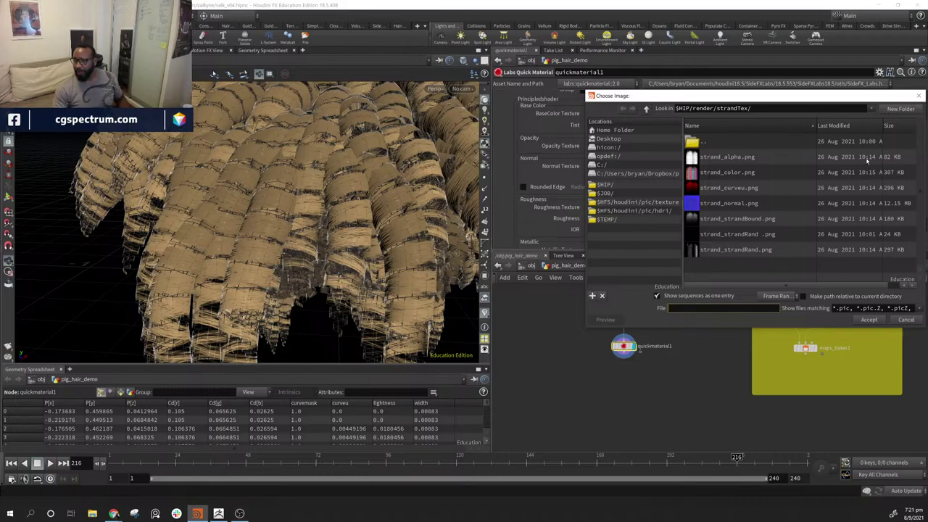
left_click_drag(864, 96, 750, 100)
left_click(805, 100)
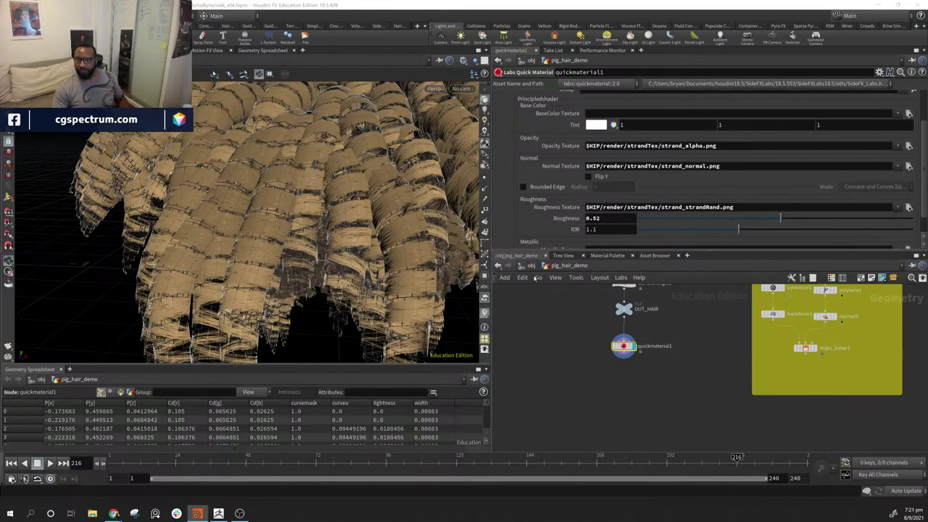
- Copy the roughness texture path $HIP/render/strandTex/strand_strandRand.png into quickmaterial1's BaseColor Texture
left_click_drag(382, 201, 316, 269)
scroll(305, 217, "up", 5)
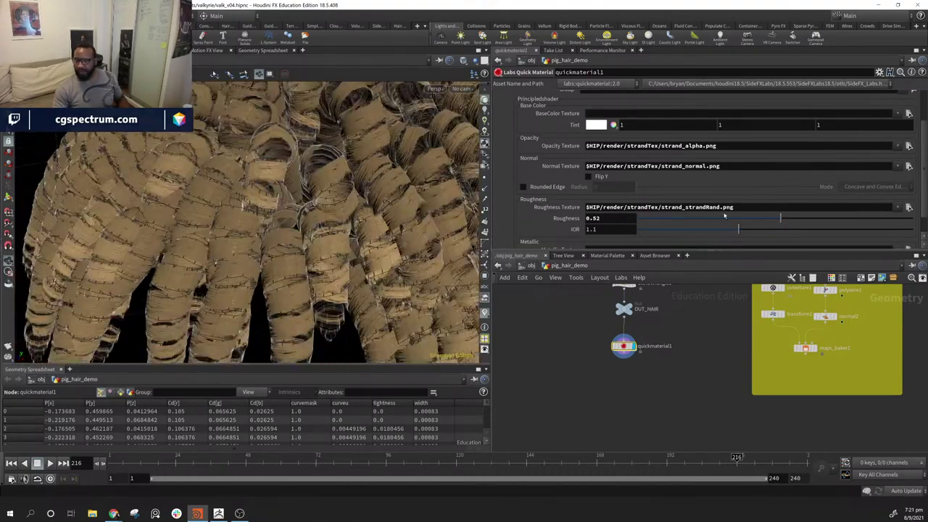
left_click_drag(744, 209, 585, 210)
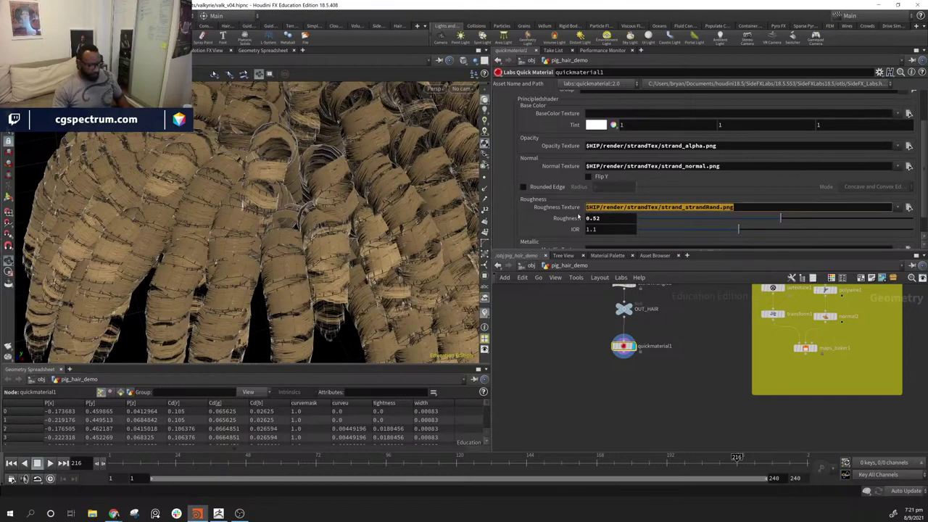
key("ctrl+c")
left_click(699, 114)
key("ctrl+v")
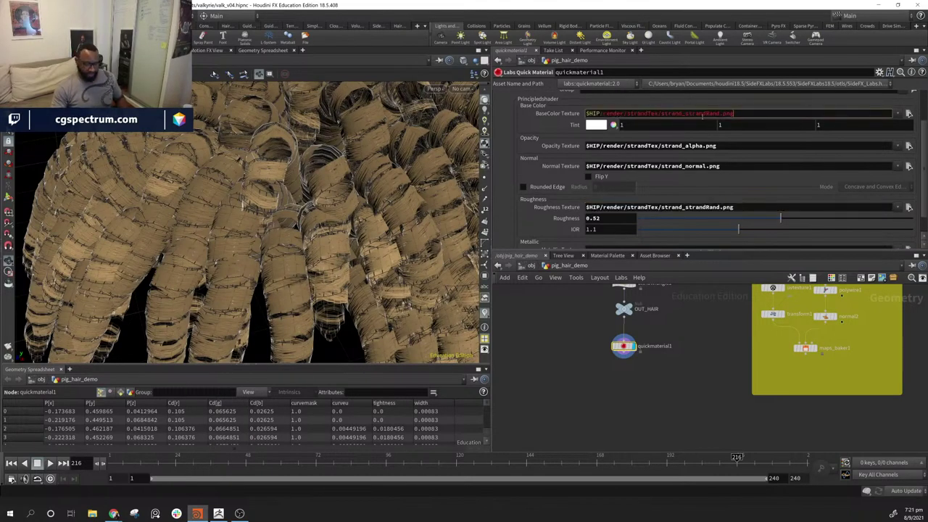
key("Return")
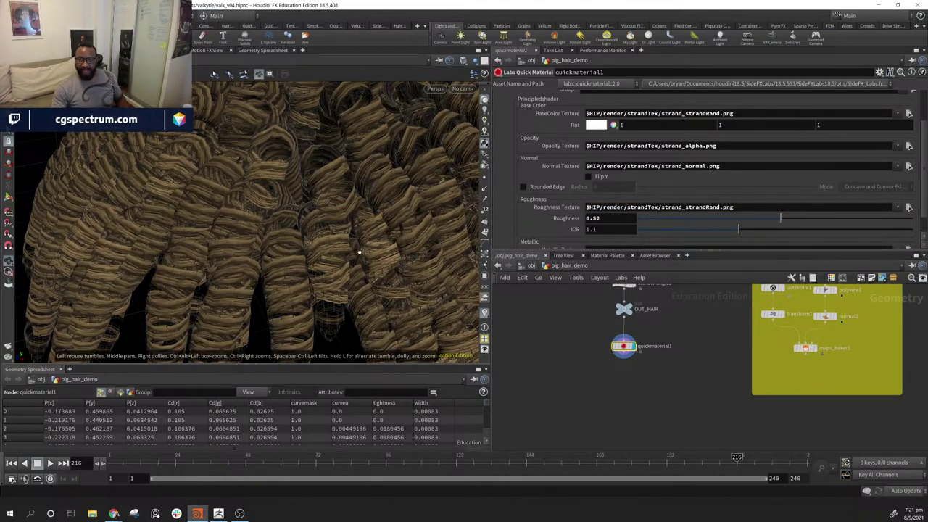
- Examine the curls with the strandRand base color from several angles and distances, toggling between shaded and wire-over-shaded display
left_click_drag(359, 253, 290, 247)
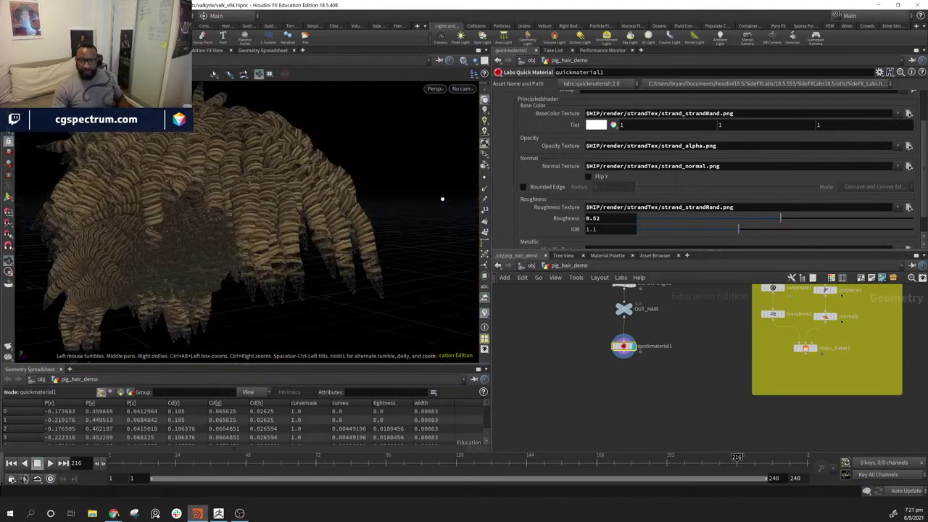
right_click_drag(443, 198, 325, 243)
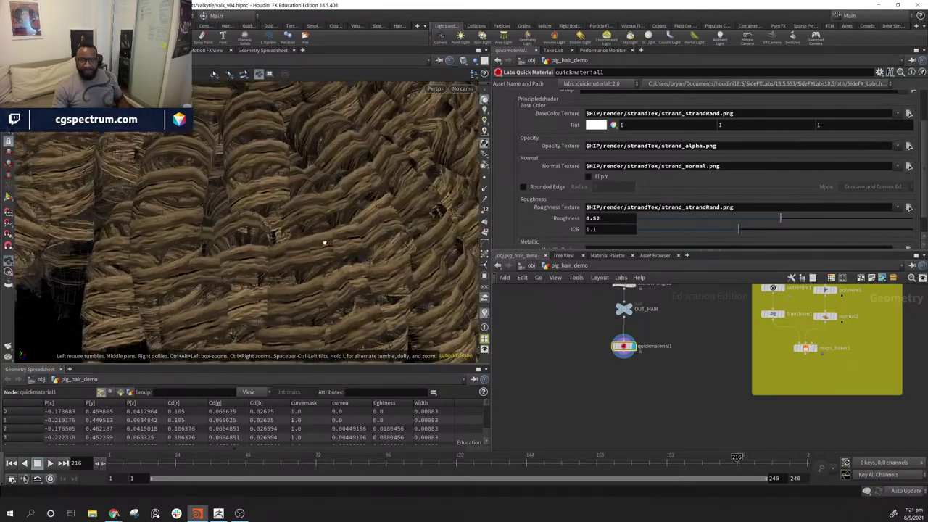
left_click_drag(324, 243, 236, 206)
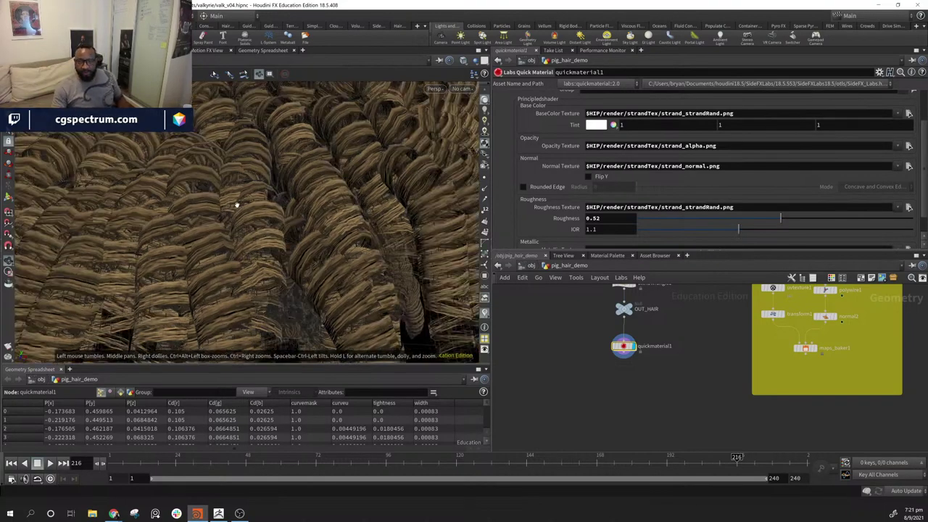
right_click_drag(236, 204, 344, 215)
left_click_drag(343, 215, 272, 200)
right_click_drag(271, 199, 389, 218)
left_click_drag(390, 218, 175, 246)
right_click_drag(175, 245, 374, 258)
mouse_move(375, 258)
left_mouse_down()
mouse_move(138, 232)
mouse_move(385, 260)
mouse_move(331, 245)
left_mouse_up()
key("shift+w")
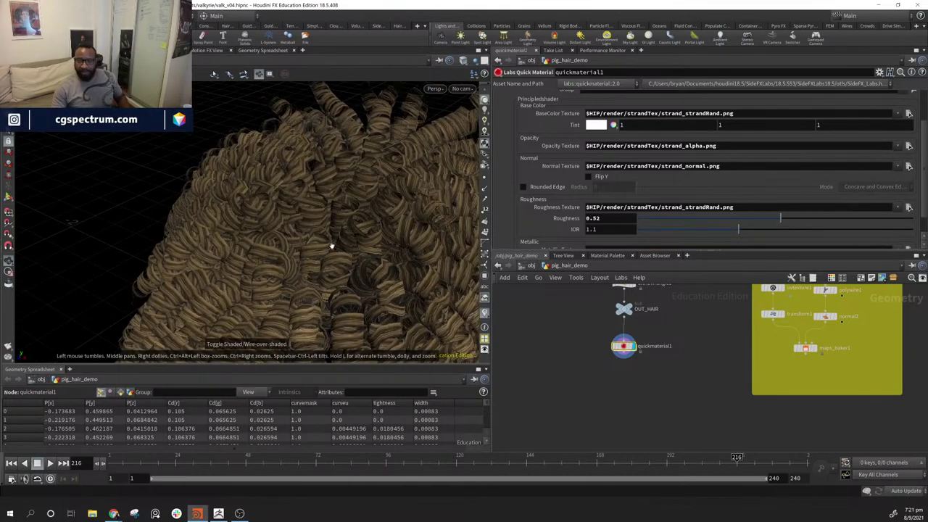
right_click_drag(331, 245, 102, 197)
mouse_move(334, 235)
left_mouse_down()
mouse_move(395, 239)
mouse_move(314, 248)
mouse_move(203, 302)
mouse_move(155, 288)
mouse_move(445, 276)
mouse_move(224, 278)
mouse_move(422, 259)
left_mouse_up()
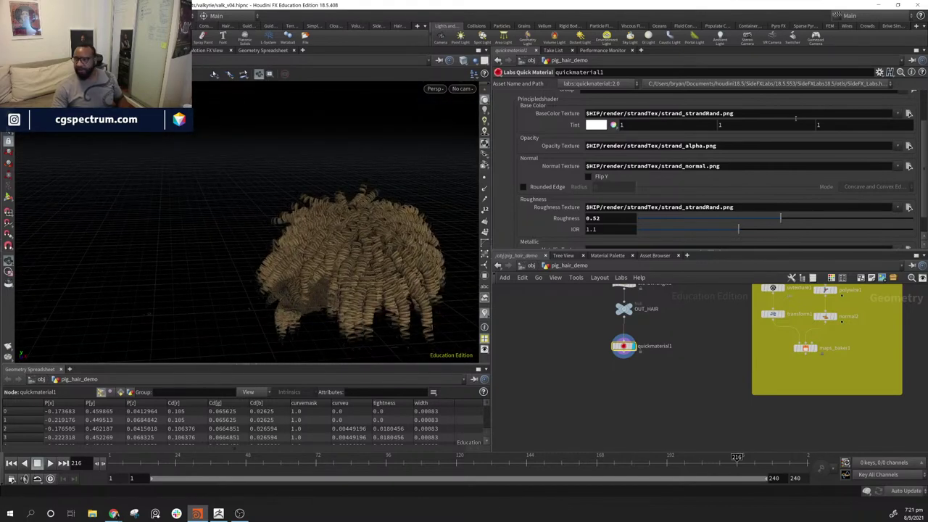
- Clear quickmaterial1's BaseColor Texture and view the whole hairstyle
left_click_drag(754, 114, 549, 116)
key("BackSpace")
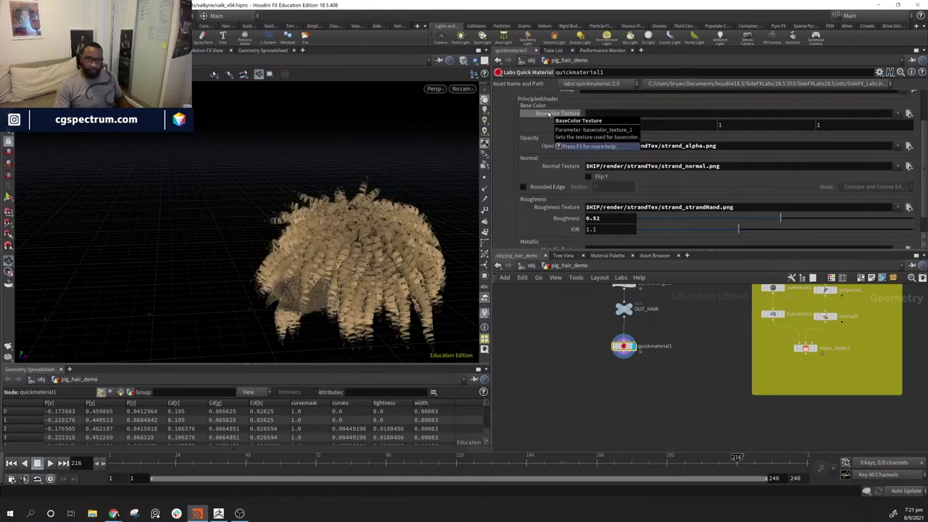
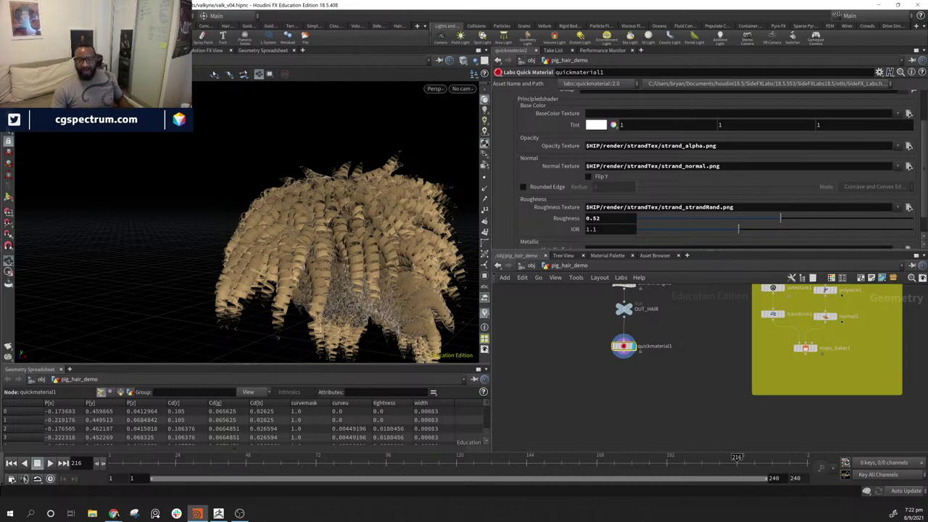
left_click_drag(357, 208, 428, 195)
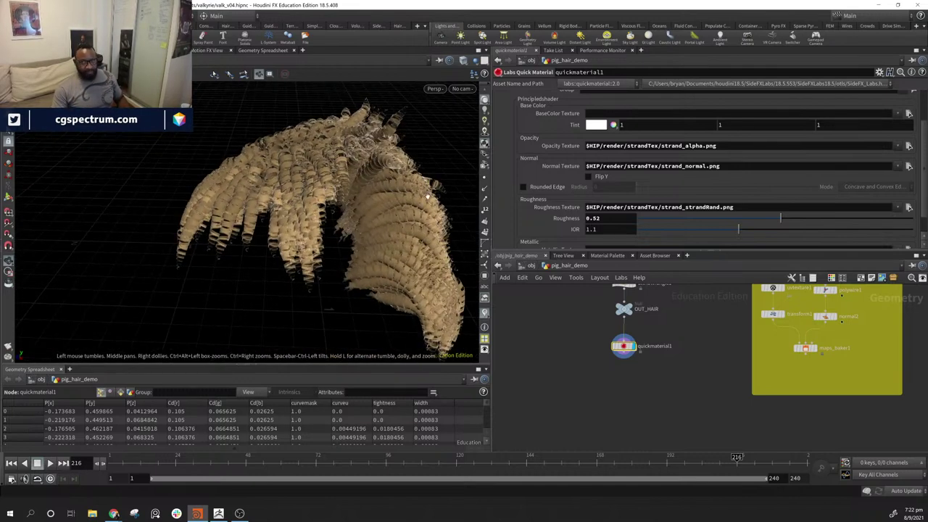
- Display the output of the hairclump1_CURL node above PSCALE in the network
middle_click_drag(539, 311, 572, 440)
scroll(576, 381, "down", 5)
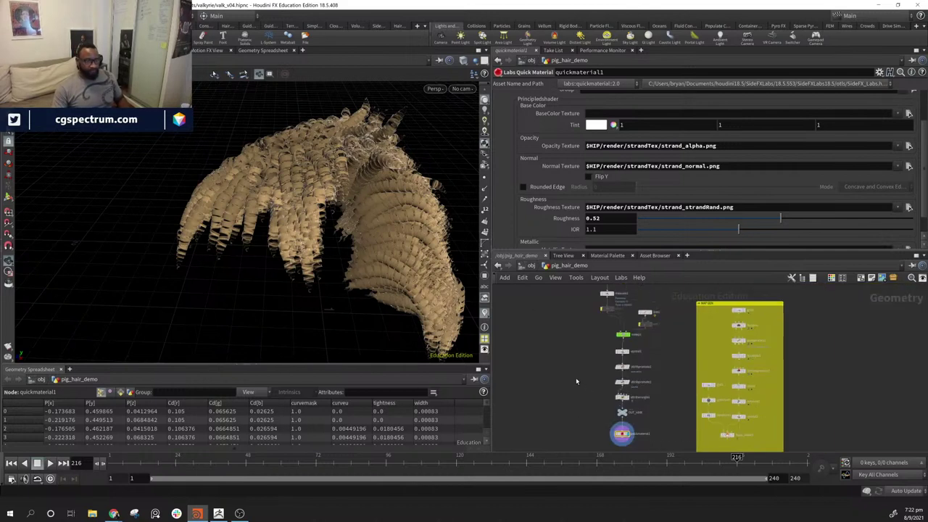
middle_click_drag(552, 317, 553, 399)
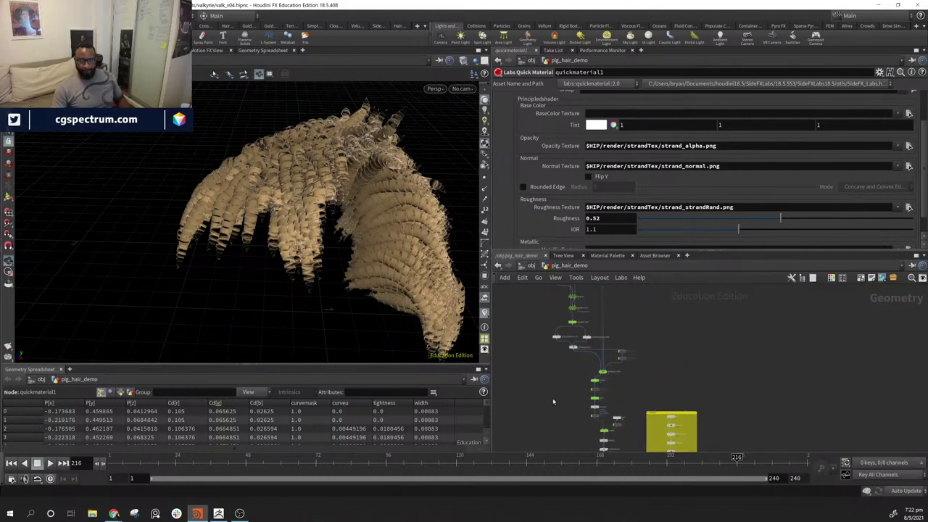
left_click_drag(225, 213, 364, 249)
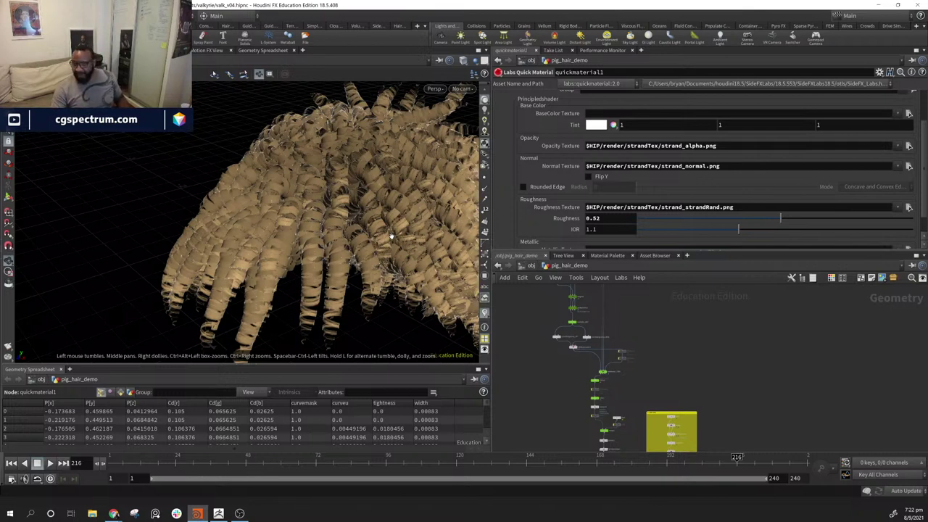
scroll(652, 356, "up", 5)
middle_click_drag(734, 336, 734, 358)
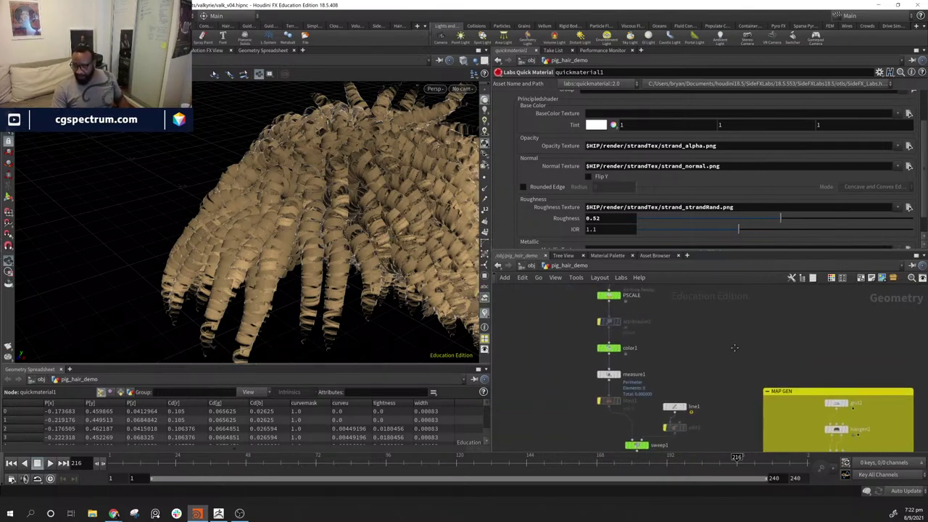
middle_click_drag(702, 448, 706, 297)
middle_click_drag(678, 348, 682, 422)
middle_click_drag(643, 374, 648, 410)
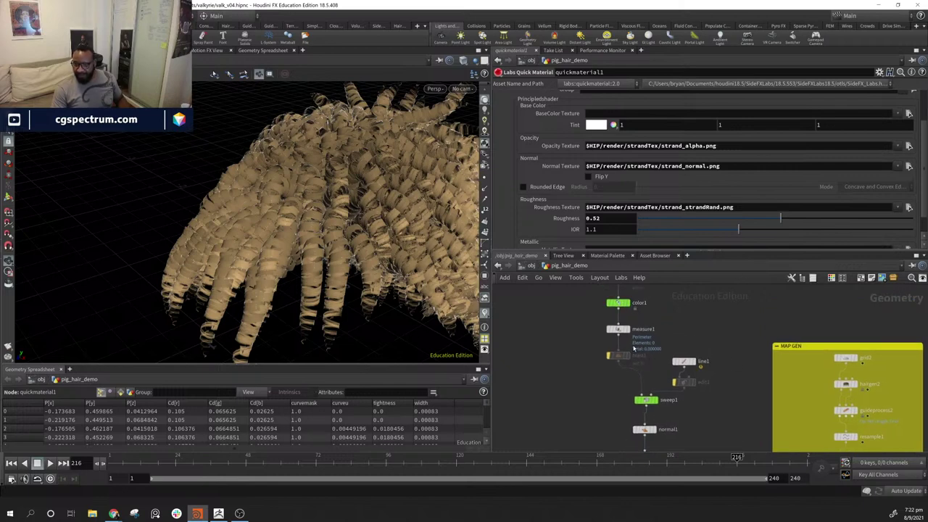
middle_click_drag(710, 319, 711, 443)
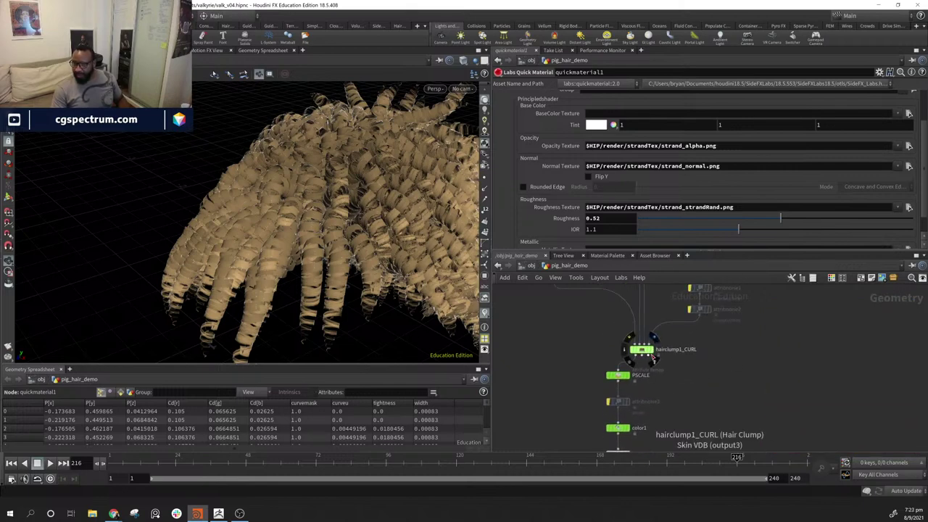
left_click(652, 351)
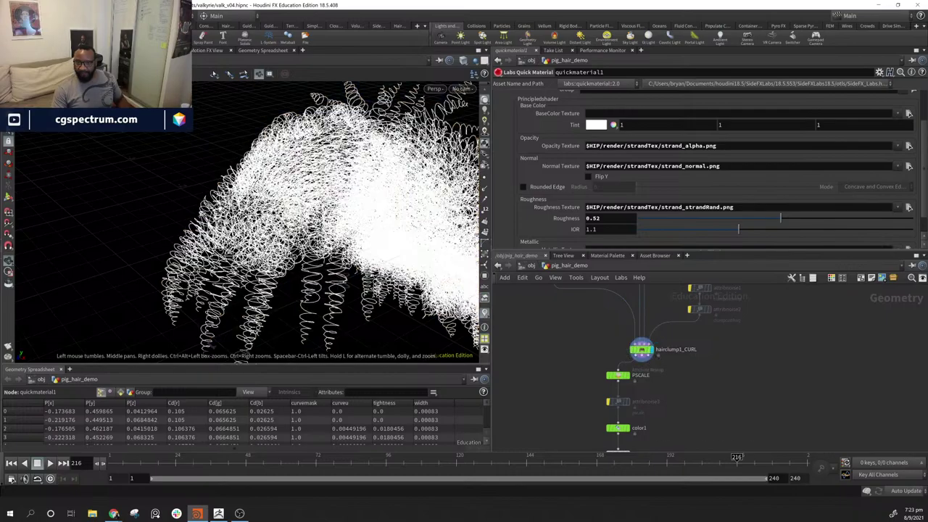
- Examine the curled hair curves of hairclump1_CURL from several angles
left_click_drag(391, 270, 335, 245, "alt")
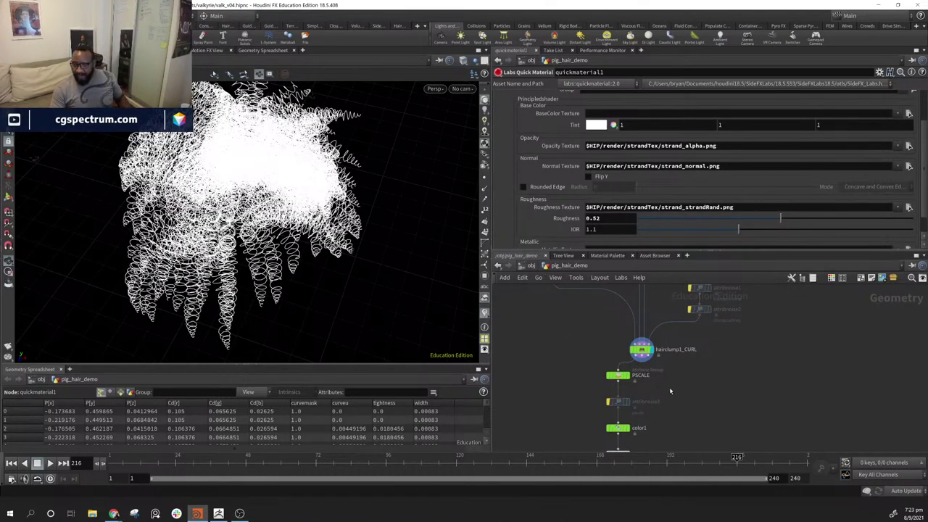
left_click_drag(292, 262, 313, 200)
scroll(725, 395, "down", 2)
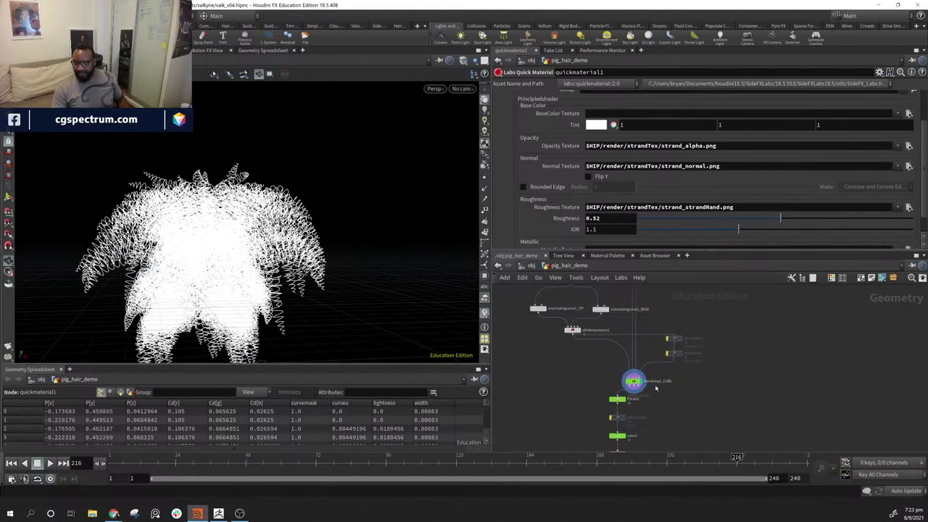
left_click_drag(204, 248, 246, 356)
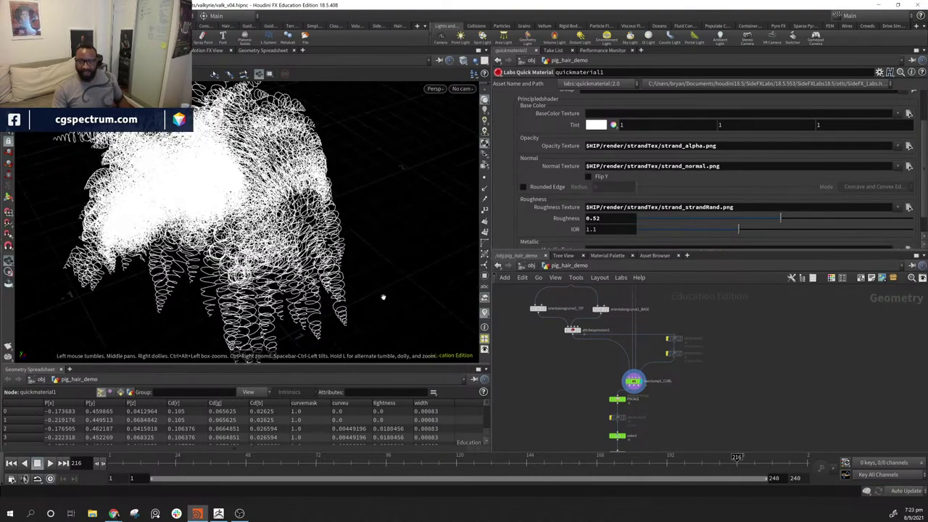
- Move the node chain below hairclump1_CURL and the MAP GEN nodes aside to free space beneath hairclump1_CURL
scroll(713, 318, "down", 3)
left_click_drag(639, 308, 693, 441)
left_click_drag(659, 314, 590, 331)
left_click_drag(821, 329, 689, 447)
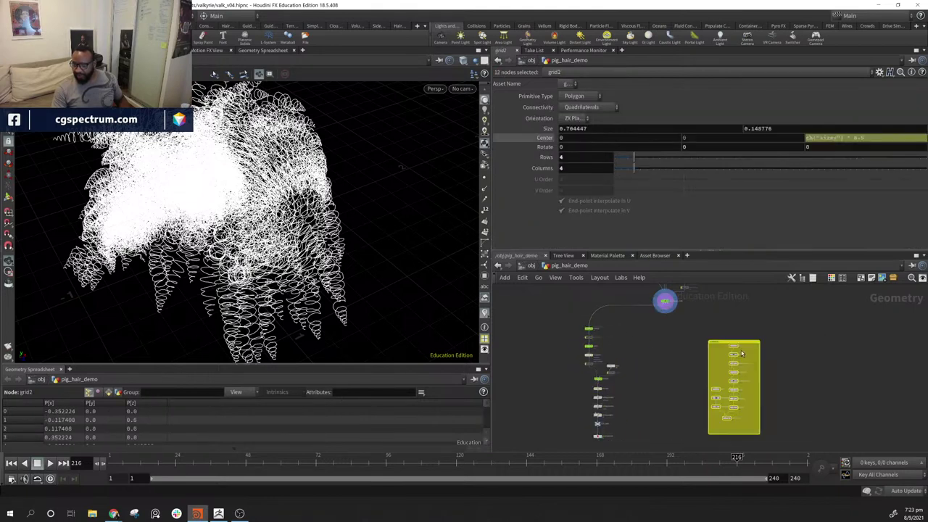
left_click_drag(742, 343, 560, 352)
middle_click_drag(701, 324, 653, 407)
scroll(606, 364, "up", 4)
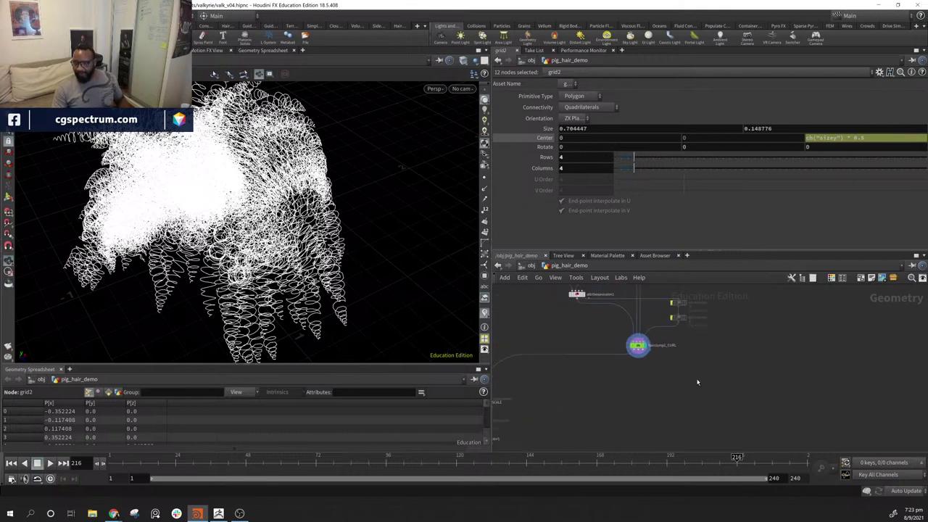
left_click(698, 382)
middle_click_drag(722, 382, 639, 393)
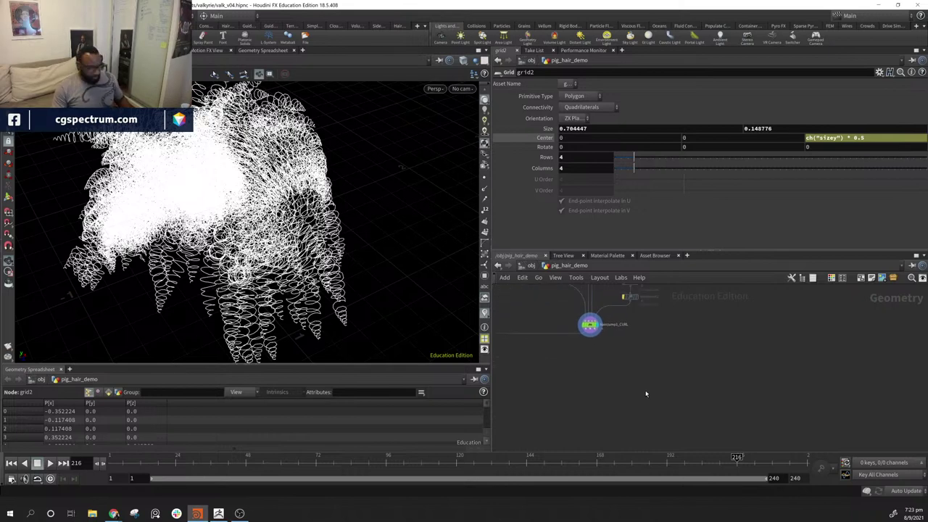
- Add a Hair Generate node in the free space below hairclump1_CURL
key("Tab")
mouse_move(645, 395)
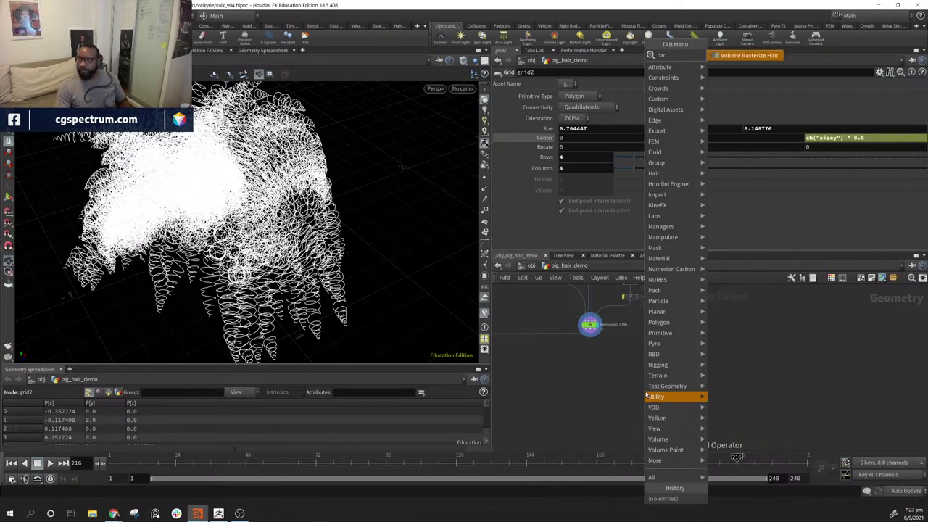
type("hai")
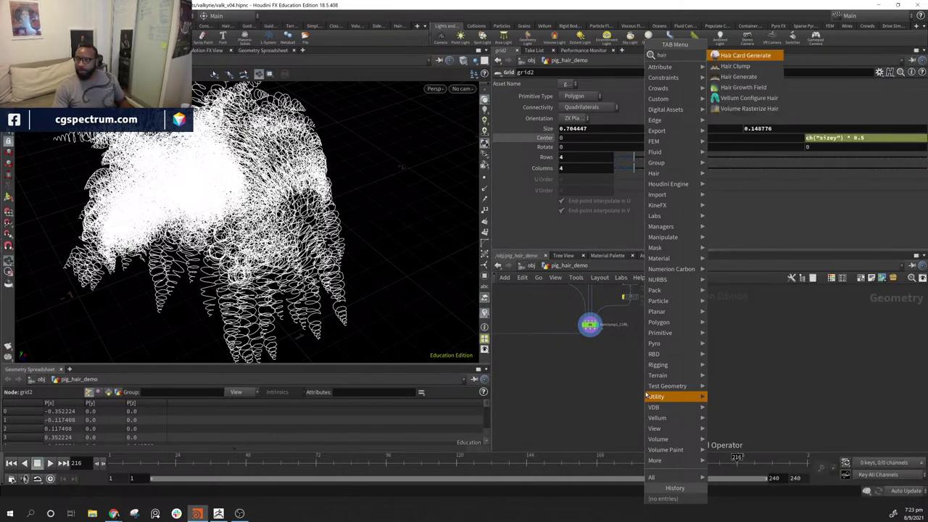
key("Down")
key("Down")
key("Return")
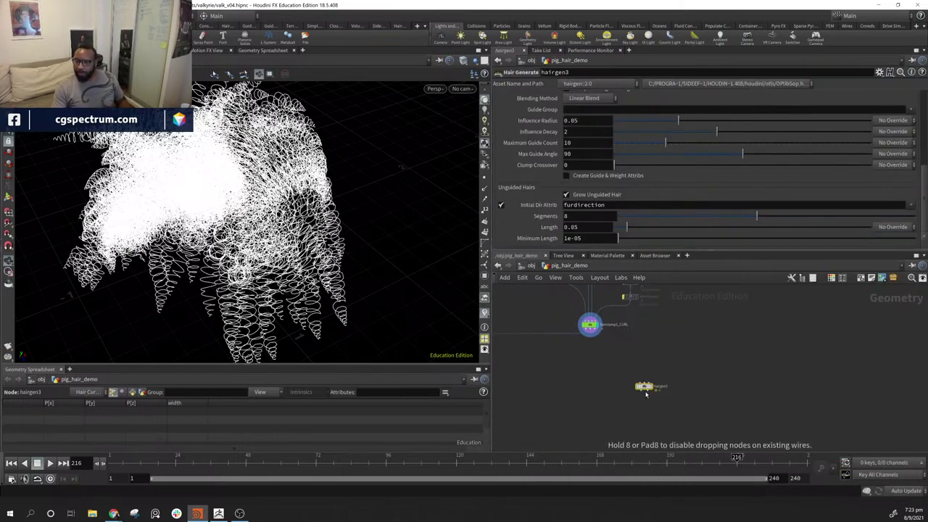
left_click(643, 380)
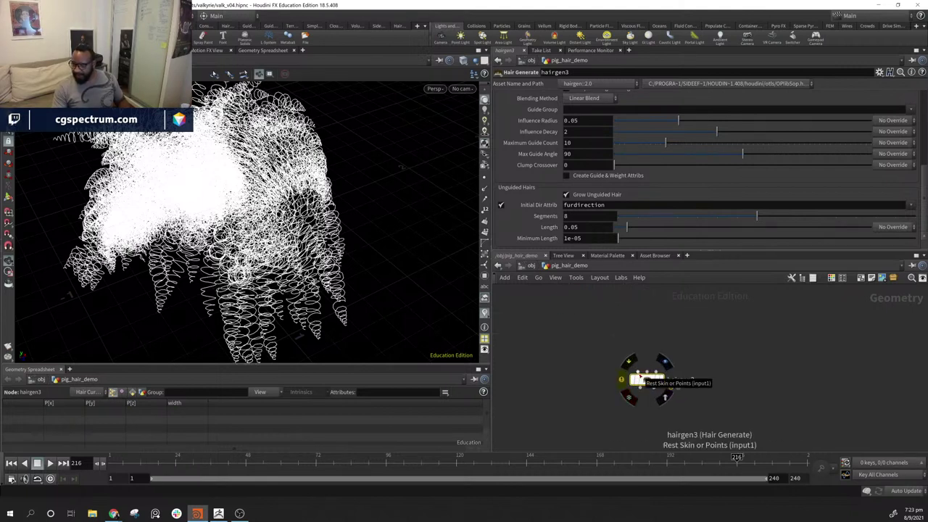
- Connect hairclump1_CURL's Skin output to hairgen3's first input and its curve output to the second, and place hairgen3 below and beside it
middle_click_drag(678, 314, 711, 371)
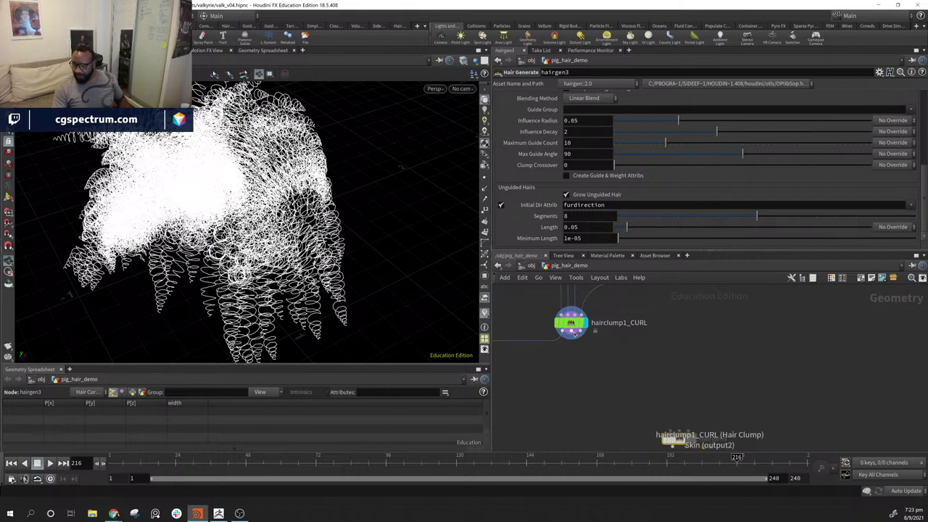
left_click(571, 332)
left_click_drag(572, 334, 651, 422)
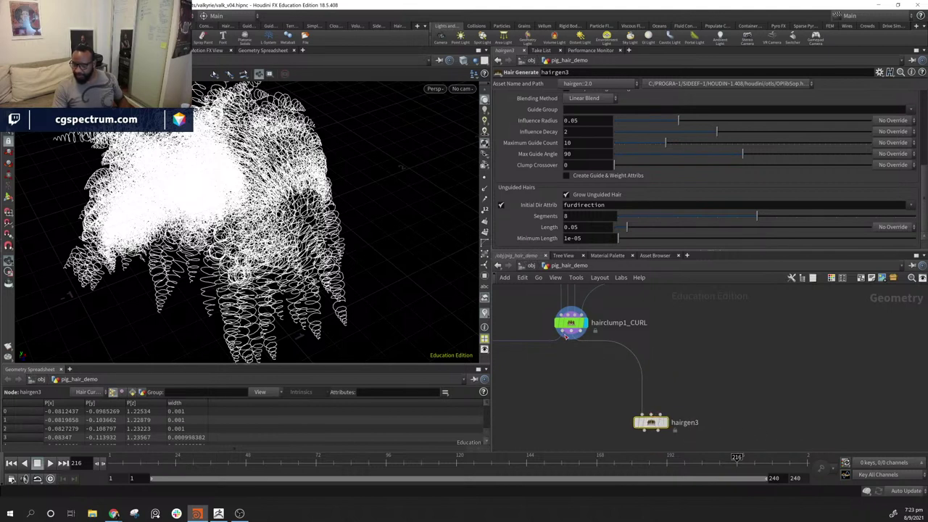
left_click_drag(566, 336, 660, 414)
left_click_drag(653, 426, 577, 415)
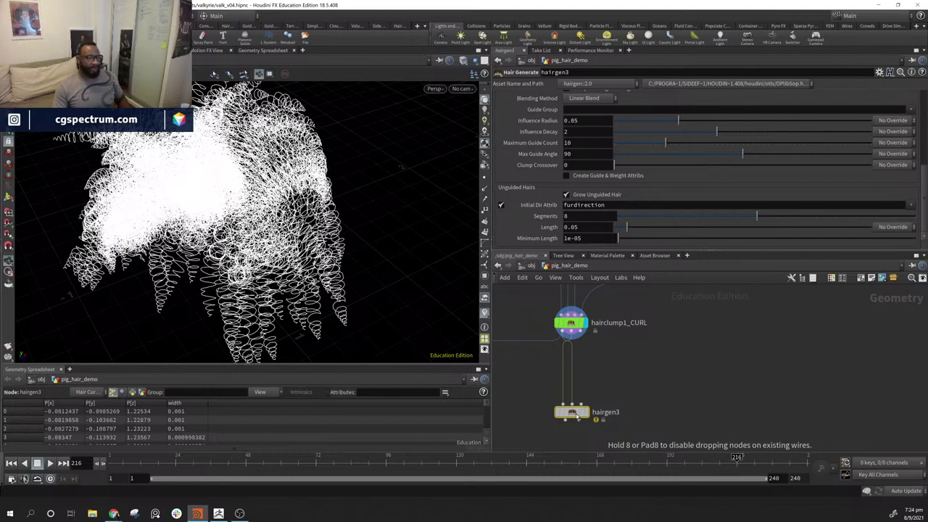
left_click_drag(577, 415, 669, 409)
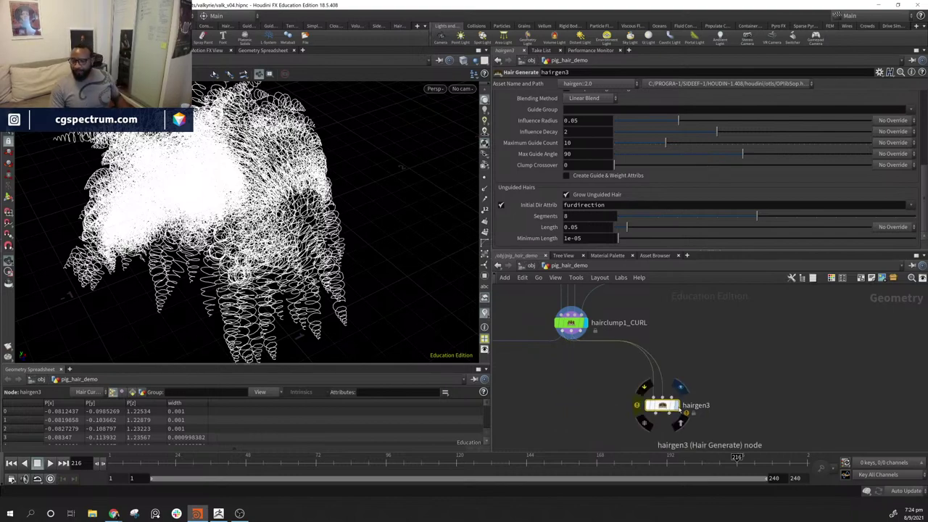
- Display the output of hairgen3 and disable Grow Unguided Hair
left_click_drag(244, 244, 249, 175)
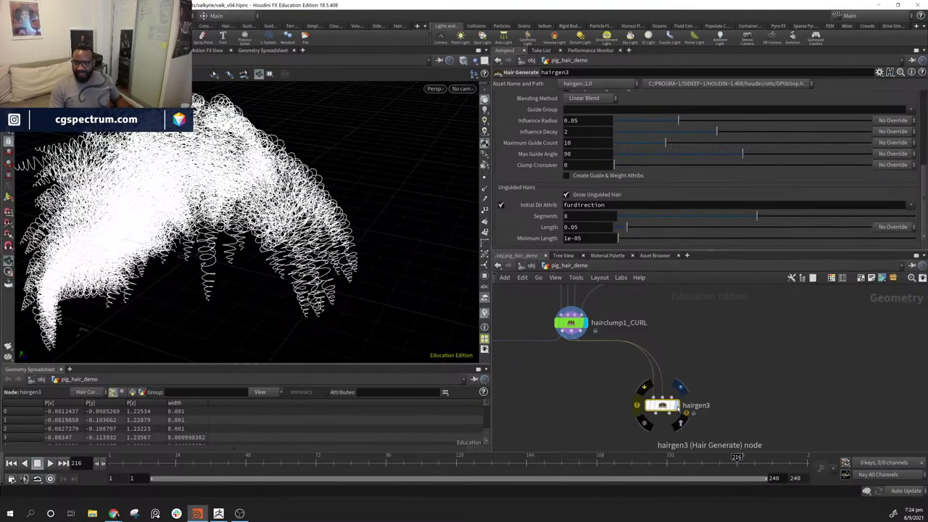
left_click(677, 406)
left_click_drag(243, 206, 295, 177)
left_click_drag(266, 146, 389, 234)
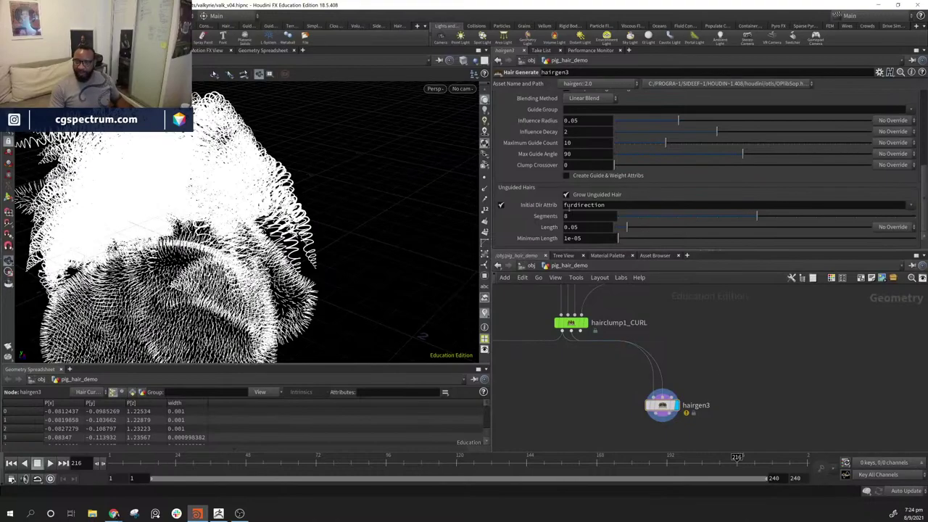
left_click(567, 194)
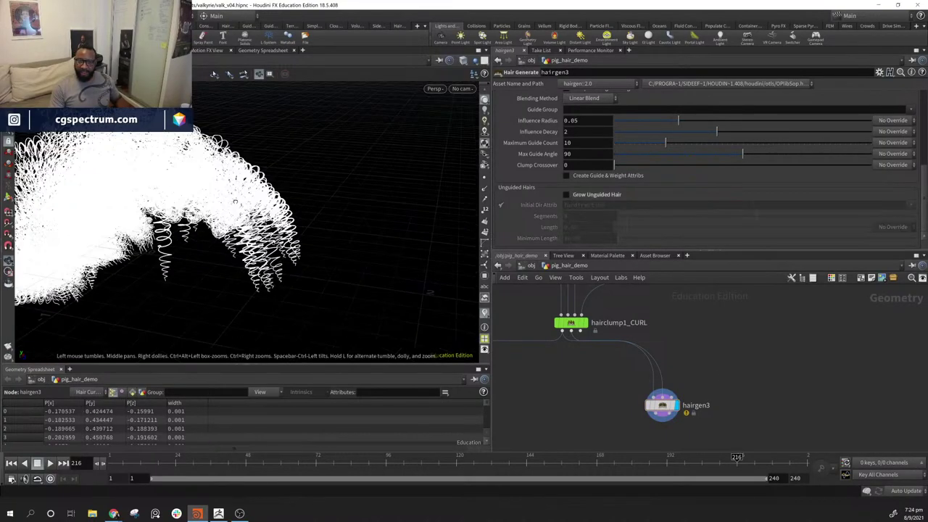
- Set hairgen3's Influence Radius to 0.1189
scroll(356, 317, "up", 5)
left_click_drag(408, 303, 288, 225)
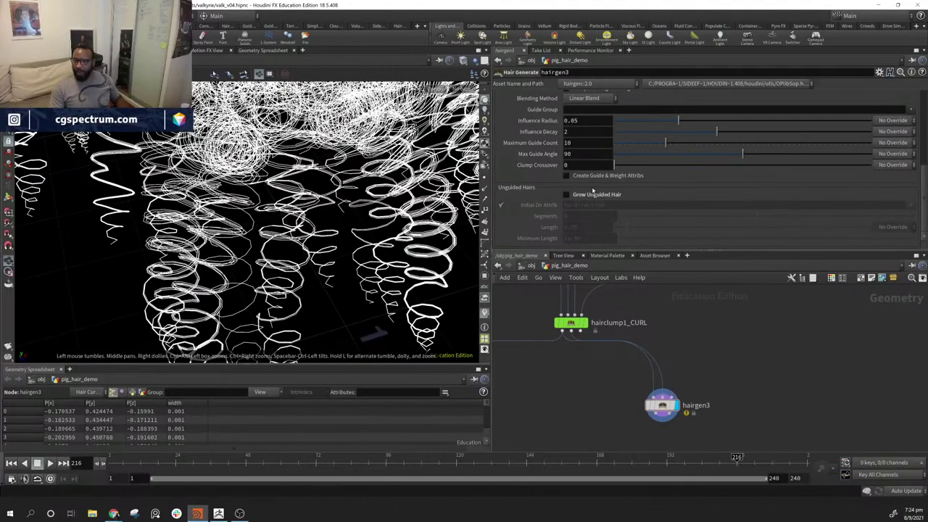
scroll(590, 208, "up", 1)
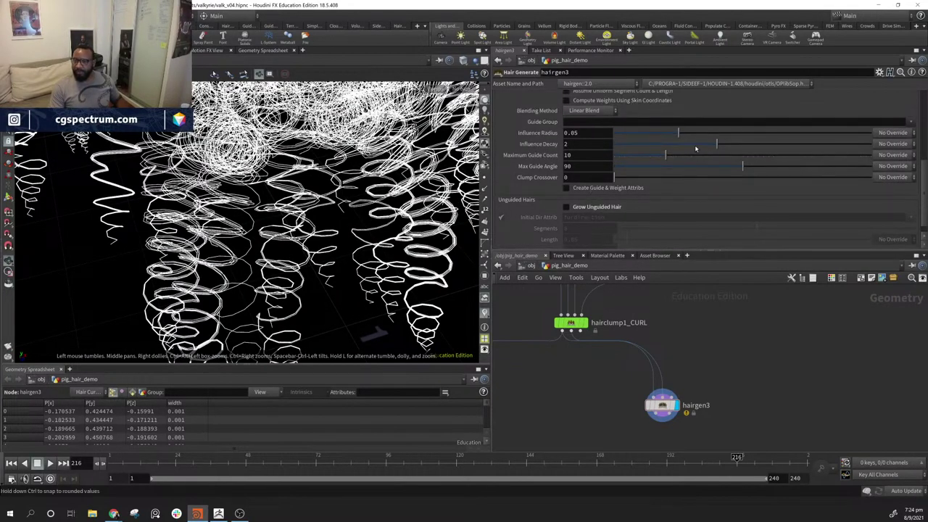
left_click_drag(678, 136, 768, 137)
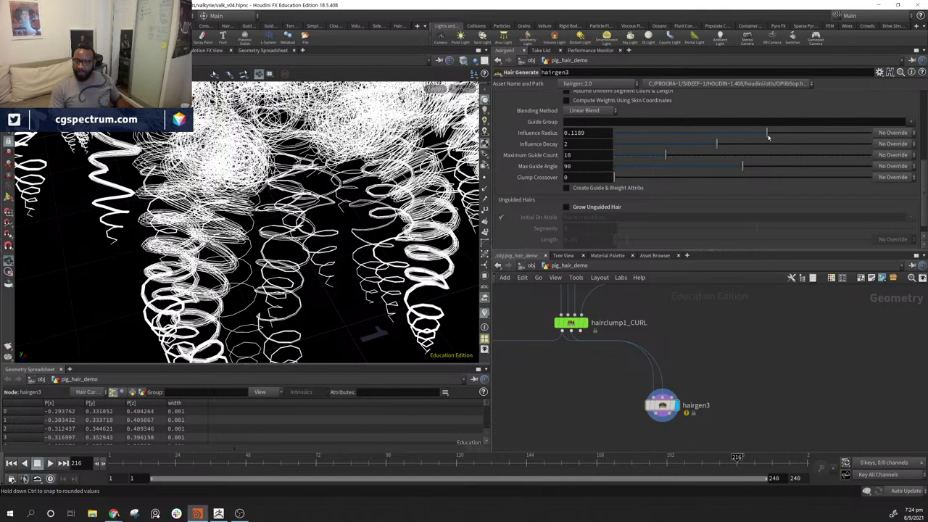
- Examine the generated curls of hairgen3 up close and from several angles
right_click_drag(334, 239, 268, 225)
middle_click_drag(268, 225, 211, 311)
left_click_drag(210, 312, 167, 254)
right_click_drag(166, 254, 290, 268)
left_click_drag(290, 268, 348, 258)
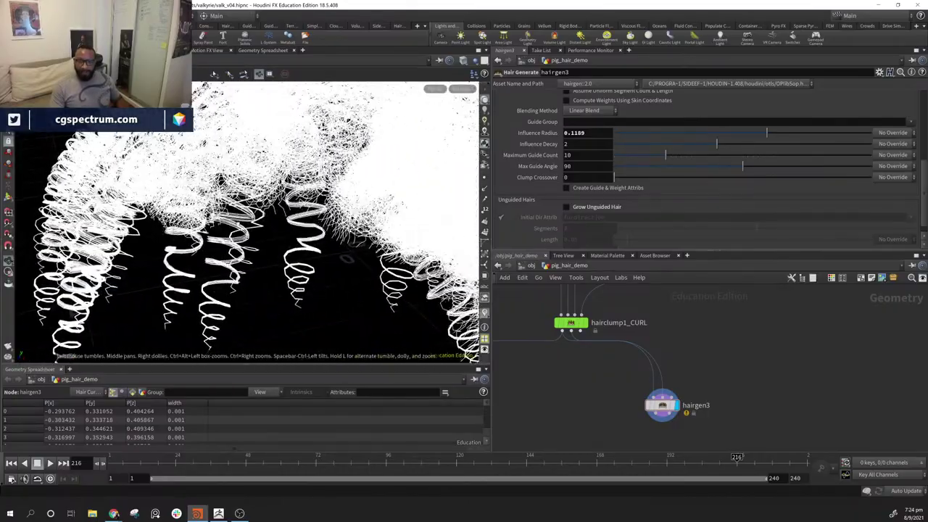
right_click_drag(347, 258, 348, 218)
left_click_drag(348, 217, 205, 242)
middle_click_drag(337, 279, 259, 207)
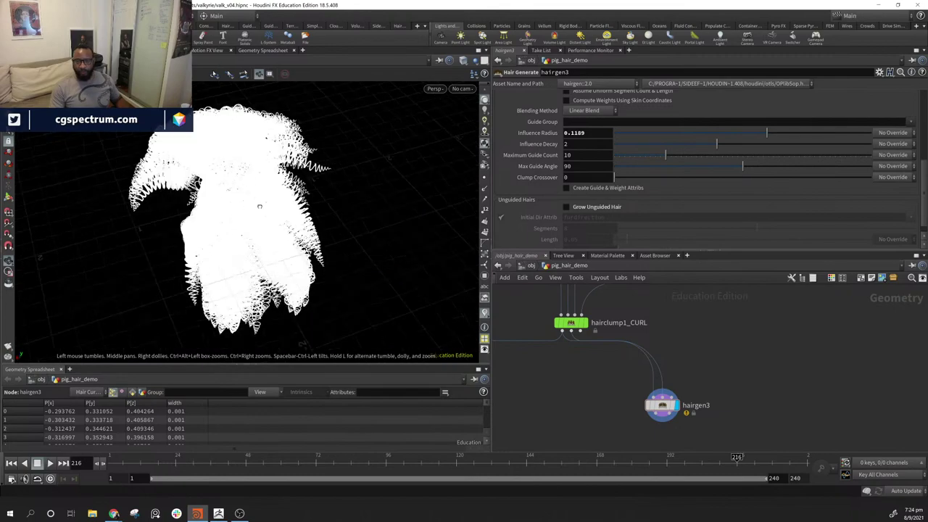
right_click_drag(260, 206, 326, 250)
left_click_drag(326, 250, 296, 312)
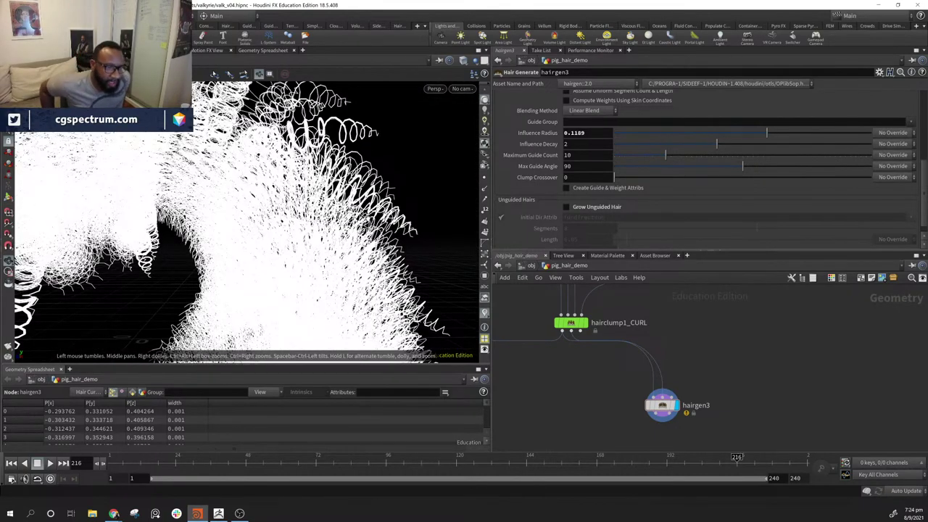
left_click_drag(230, 260, 319, 217)
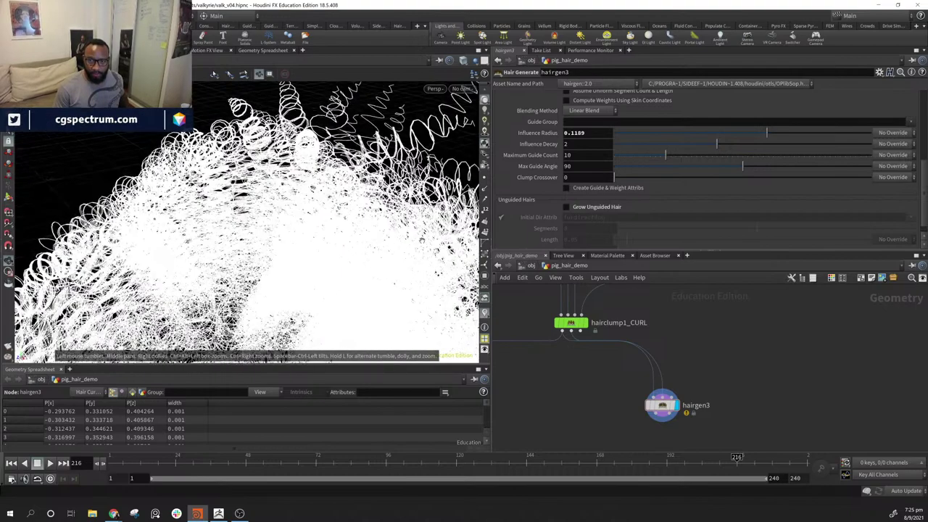
right_click_drag(319, 217, 258, 139)
left_click_drag(259, 139, 283, 220)
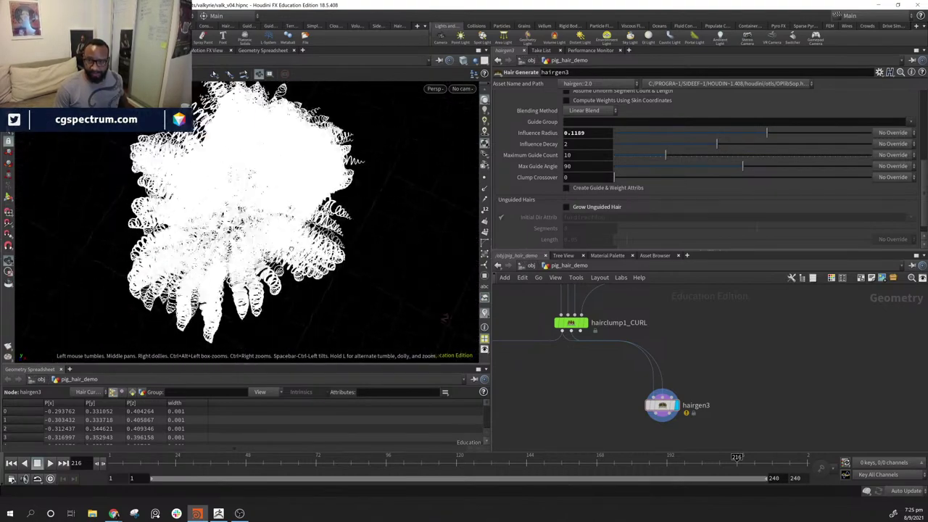
right_click_drag(283, 220, 337, 265)
left_click_drag(338, 265, 293, 247)
- Try hairgen3's Density at 200, and settle on 2000
scroll(665, 179, "up", 8)
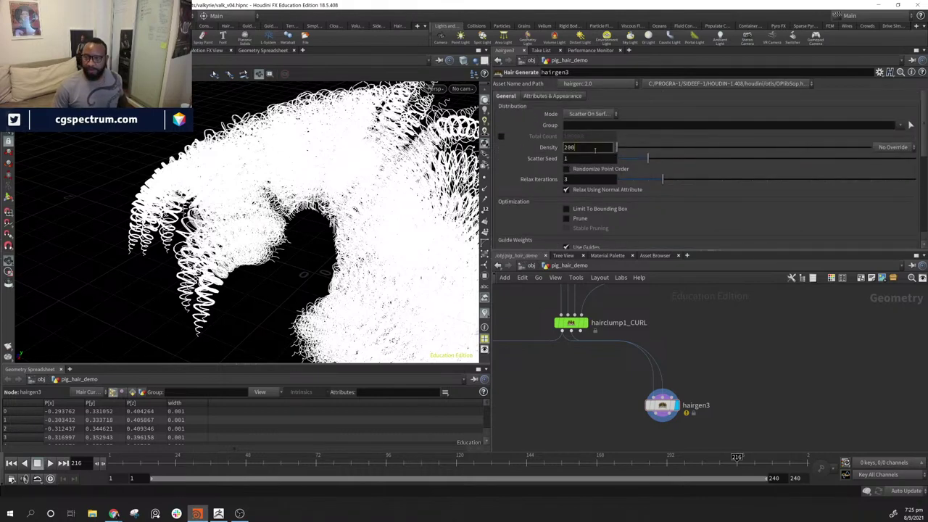
key("Return")
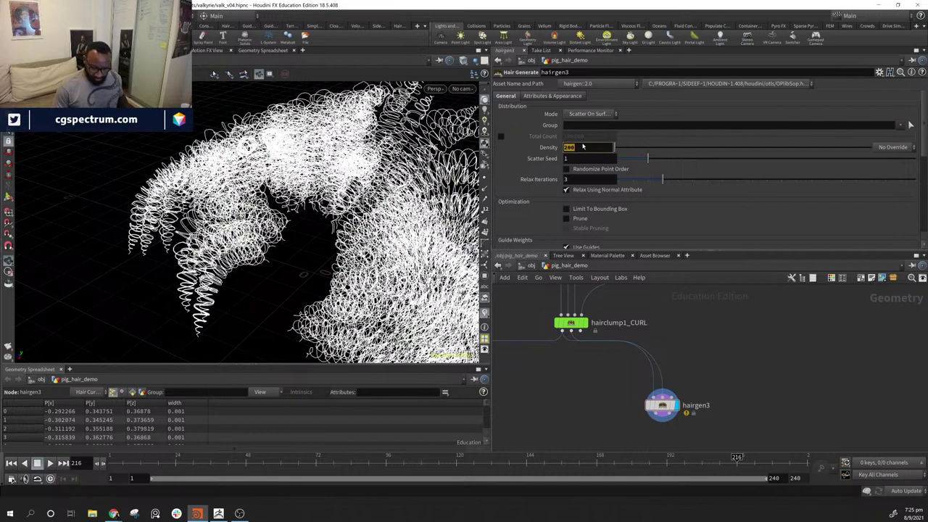
key("Return")
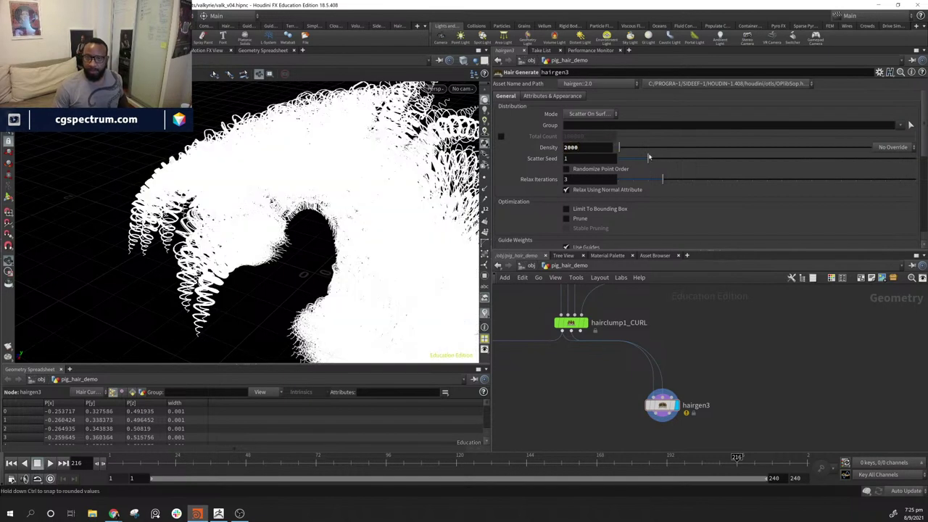
- Set hairgen3's guide Blending Method to Extrude and Blend
left_click_drag(406, 218, 268, 192)
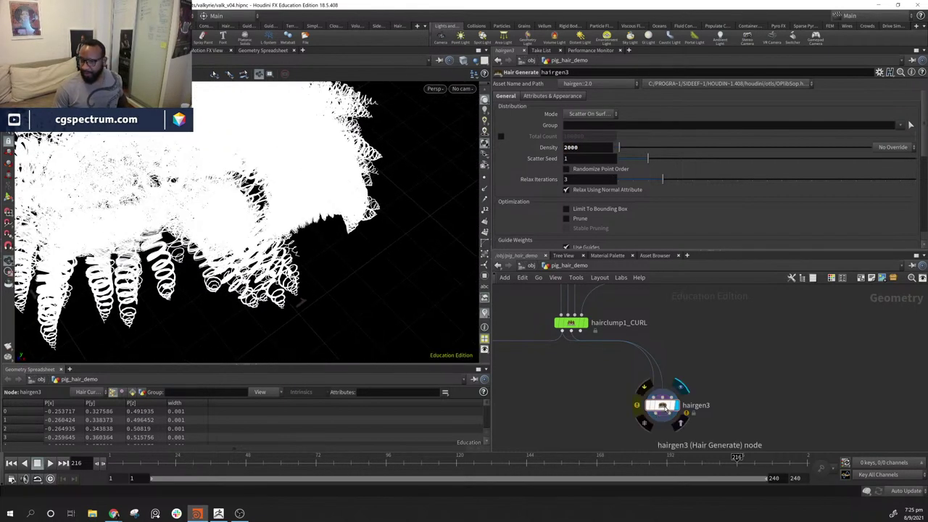
scroll(619, 138, "down", 5)
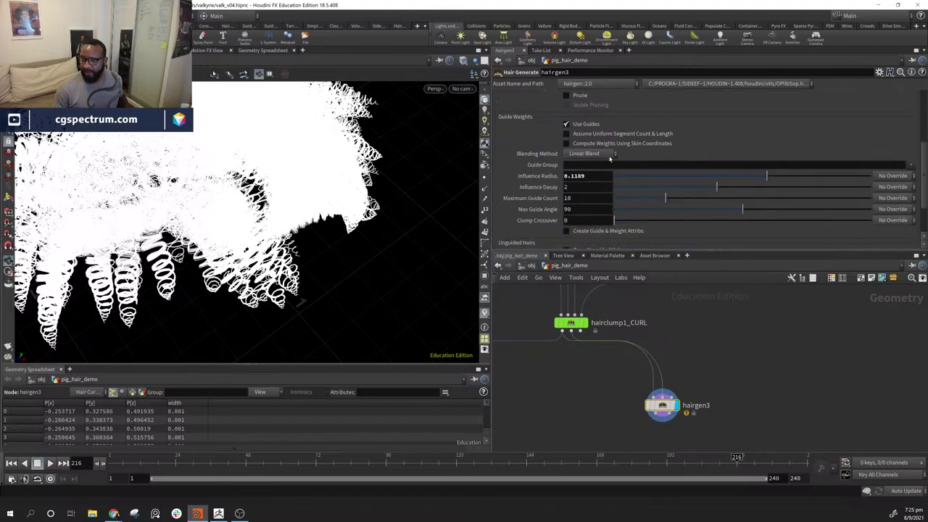
left_click(609, 155)
left_click(591, 179)
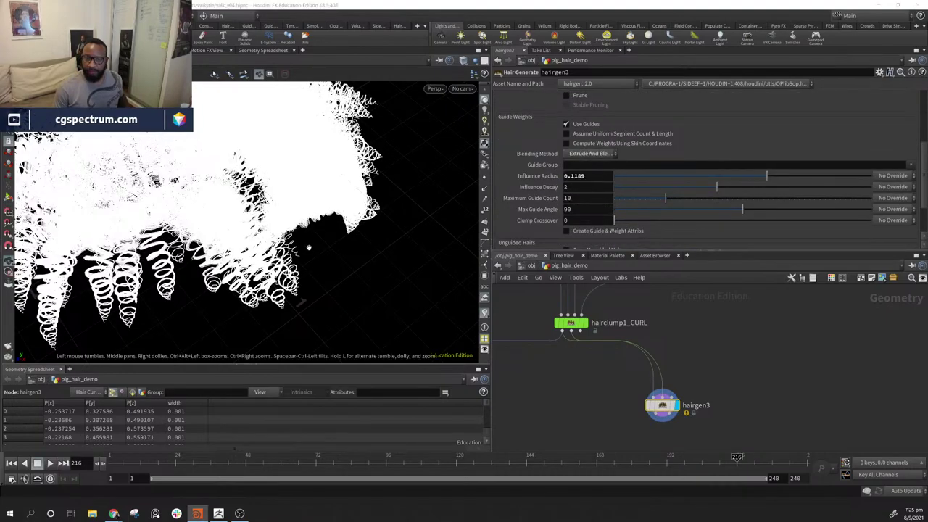
- Set hairgen3's Influence Decay to 3.119 and tune its Influence Radius to 0.0508
left_click_drag(309, 248, 312, 211)
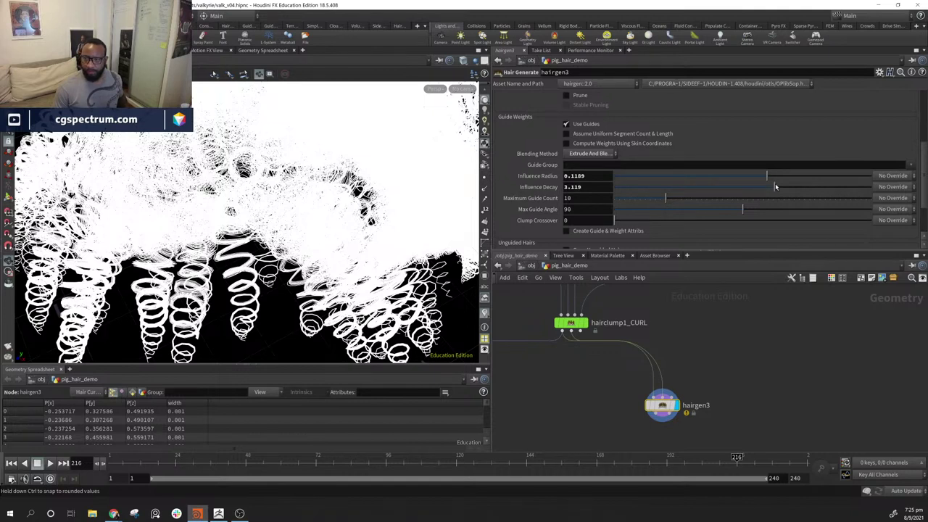
left_click_drag(814, 175, 749, 175)
left_click_drag(294, 205, 326, 195)
left_click_drag(705, 177, 641, 176)
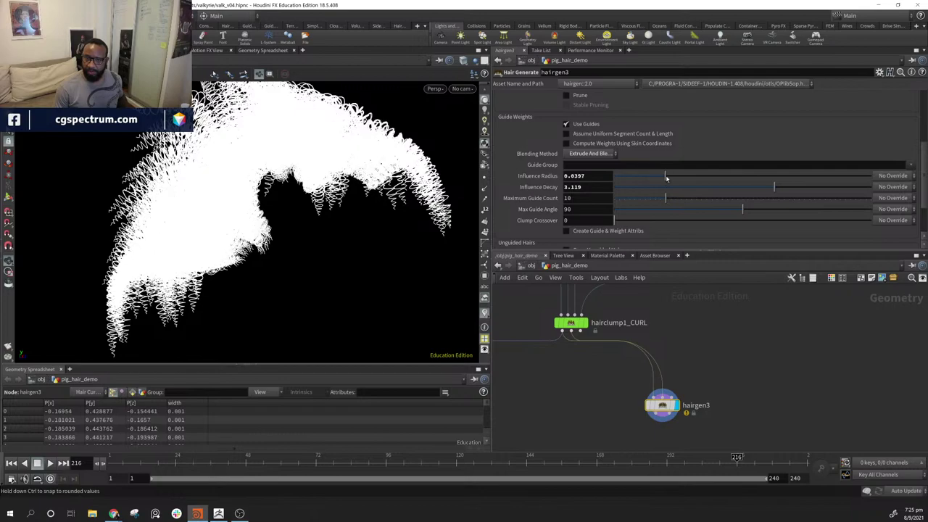
left_click_drag(319, 251, 295, 244)
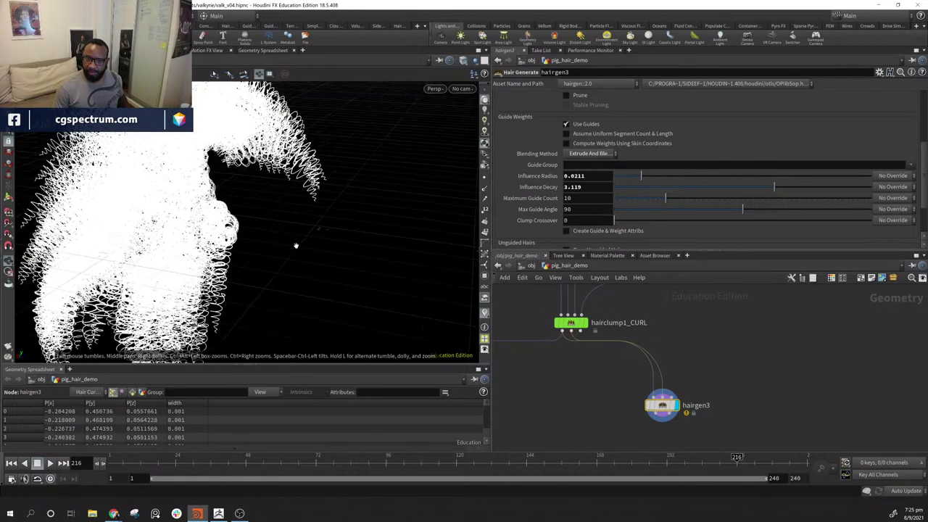
left_click_drag(661, 178, 680, 177)
- Inspect the resulting hair strands and set hairgen3's Clump Crossover to 0.3989
left_click_drag(298, 221, 319, 248)
right_click_drag(319, 248, 267, 254)
scroll(267, 253, "down", 10)
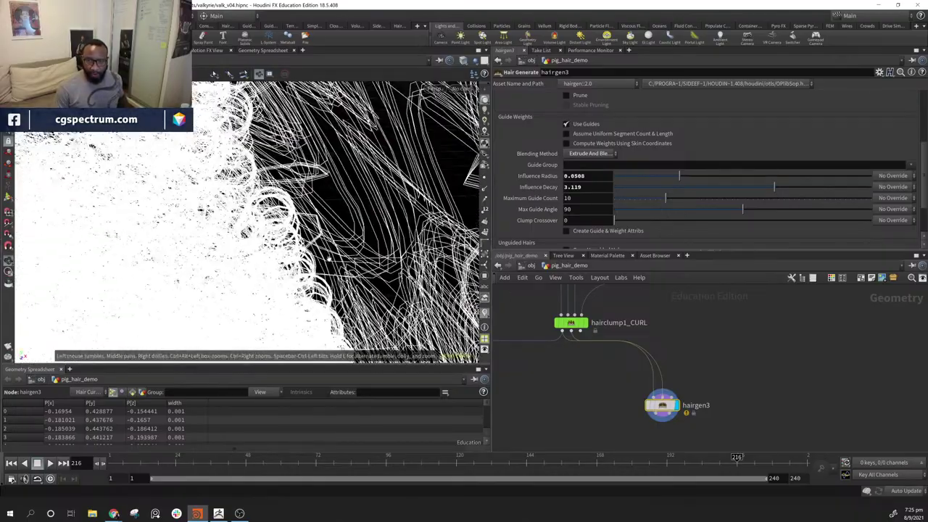
left_click_drag(234, 248, 318, 260)
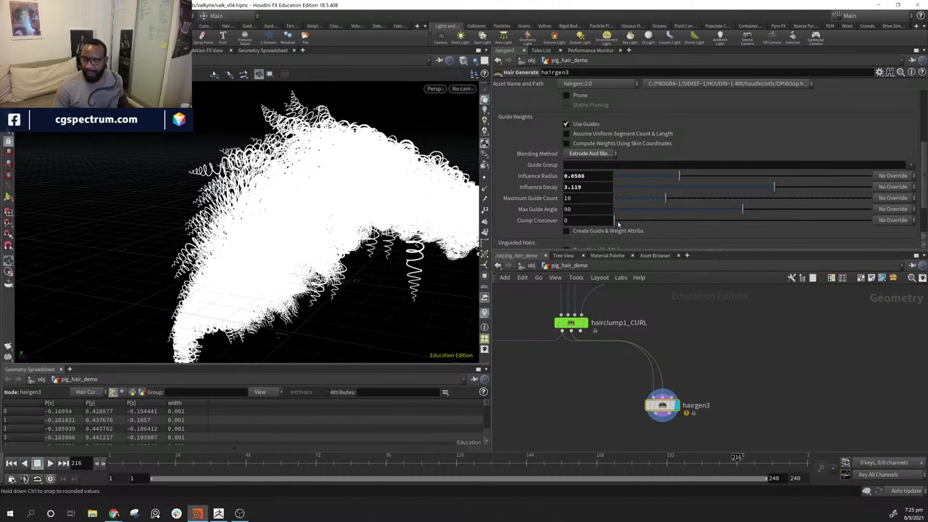
left_click_drag(617, 224, 717, 220)
left_click_drag(174, 232, 393, 307)
middle_click_drag(742, 400, 739, 351)
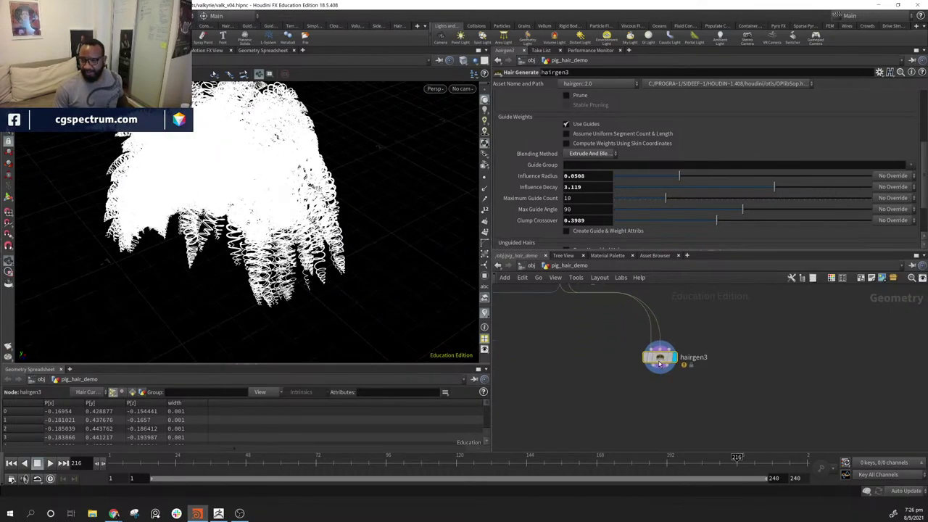
middle_click_drag(659, 363, 672, 356)
key("Tab")
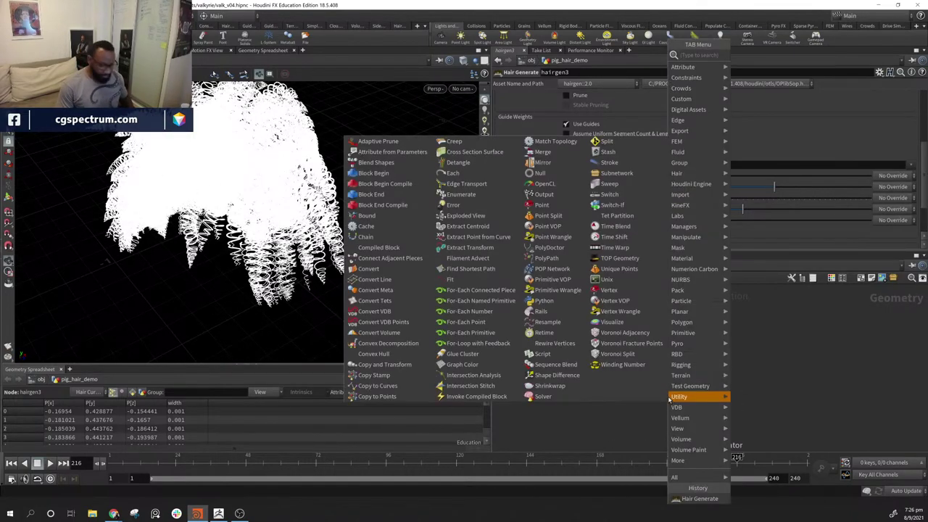
key("Escape")
- Copy the guideprocess1 node with its Set Length and Frizz operations and place the duplicate below hairgen3
middle_click_drag(613, 312, 692, 432)
scroll(706, 370, "down", 5)
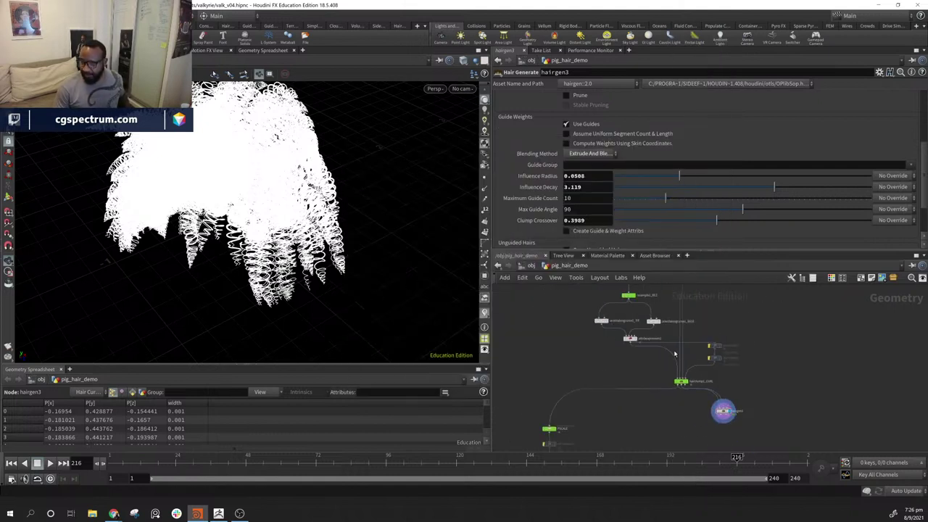
middle_click_drag(673, 353, 655, 449)
middle_click_drag(633, 353, 635, 409)
scroll(630, 407, "up", 5)
middle_click_drag(660, 447, 671, 377)
left_click(599, 400)
key("ctrl+c")
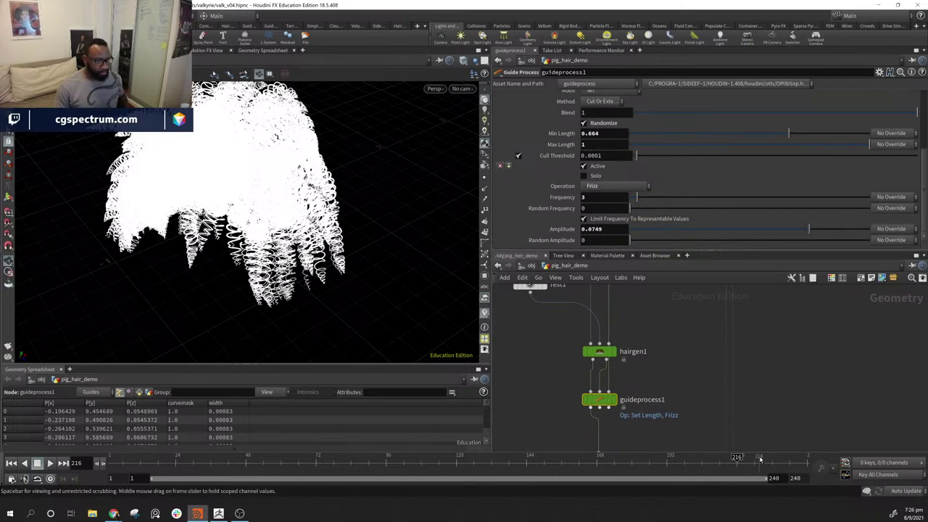
middle_click_drag(741, 412, 734, 297)
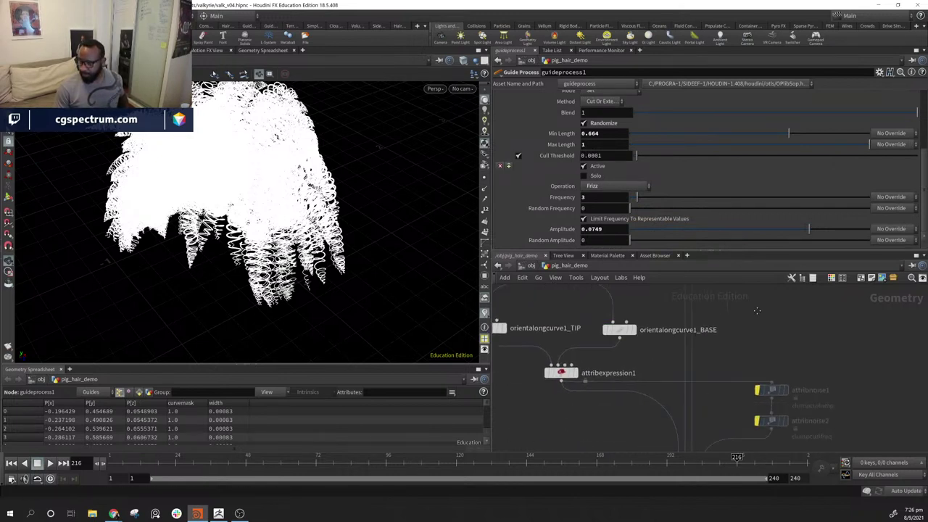
middle_click_drag(801, 410, 740, 293)
middle_click_drag(804, 393, 800, 291)
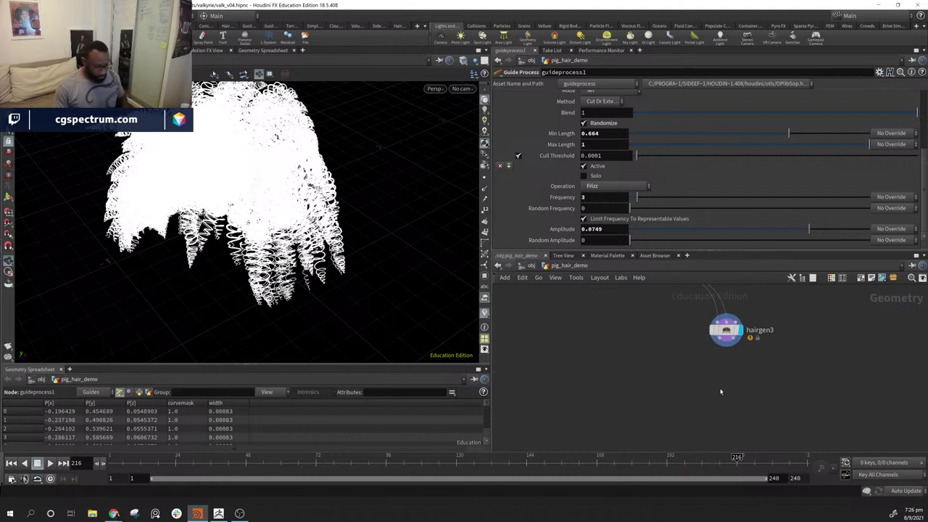
key("ctrl+v")
left_click_drag(742, 423, 756, 400)
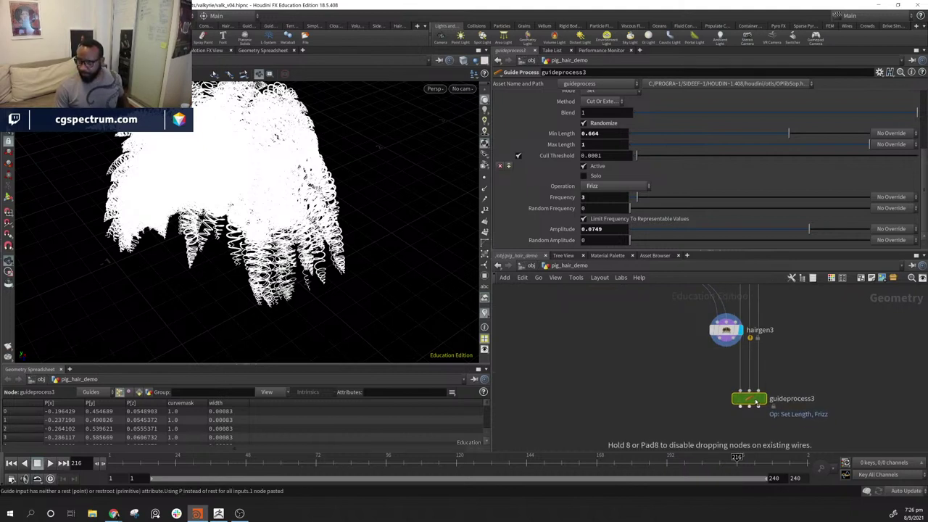
- Wire hairgen3's two outputs into the first two inputs of guideprocess3 and display the processed hair
middle_click_drag(808, 381, 796, 405)
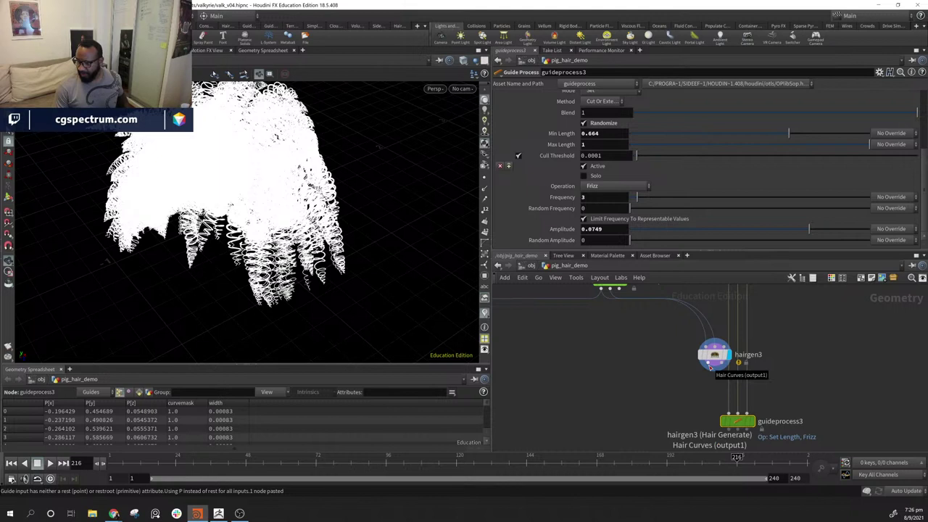
left_click_drag(711, 367, 724, 406)
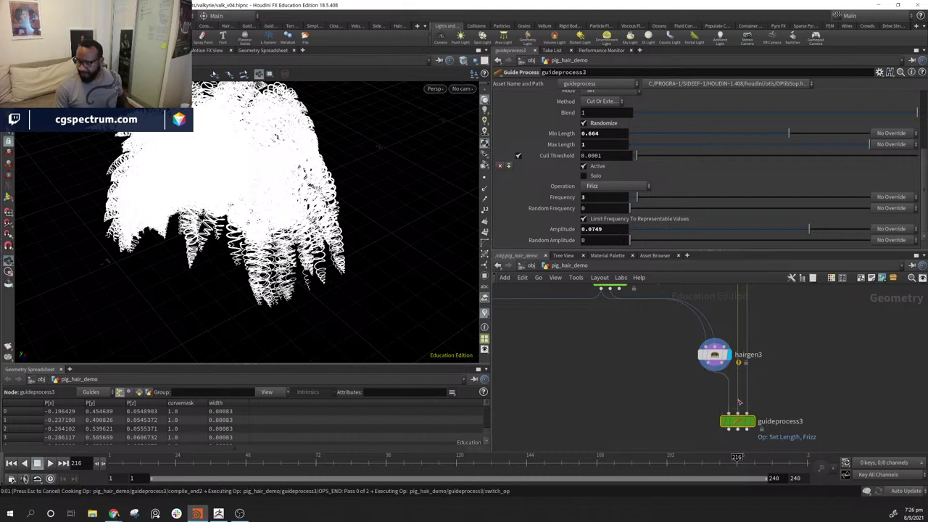
left_click_drag(722, 367, 738, 416)
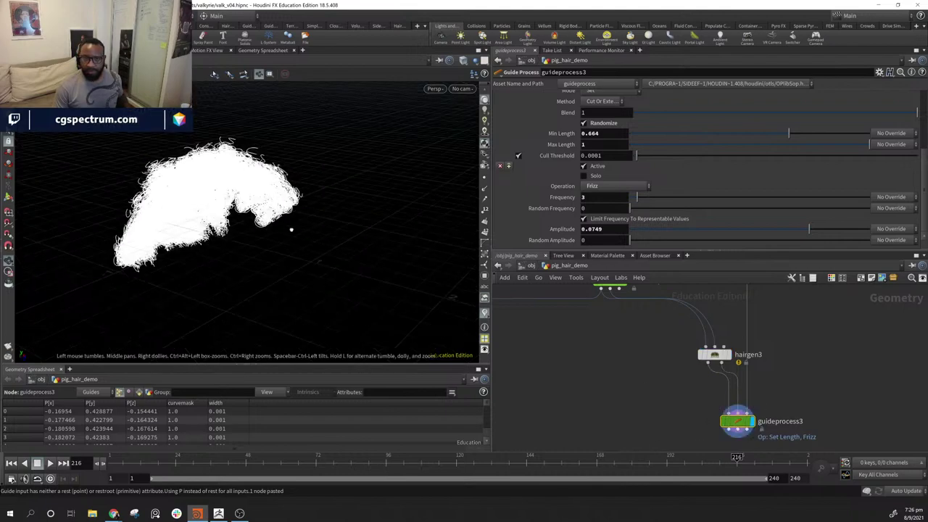
left_click_drag(291, 230, 252, 269)
scroll(351, 243, "up", 5)
scroll(269, 253, "down", 4)
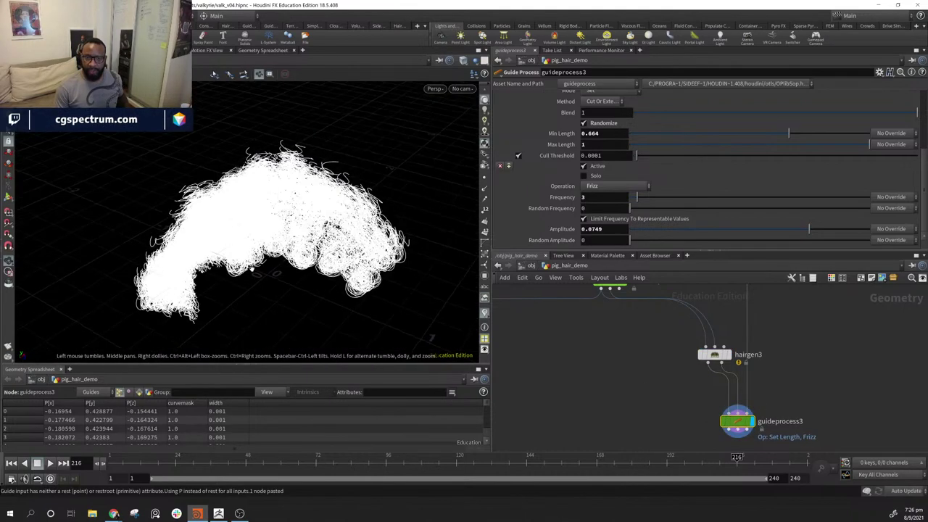
- Deactivate guideprocess3's Frizz operation and set the Set Length operation to Multiply mode with a Min Scale Factor of 0.7
scroll(598, 189, "up", 3)
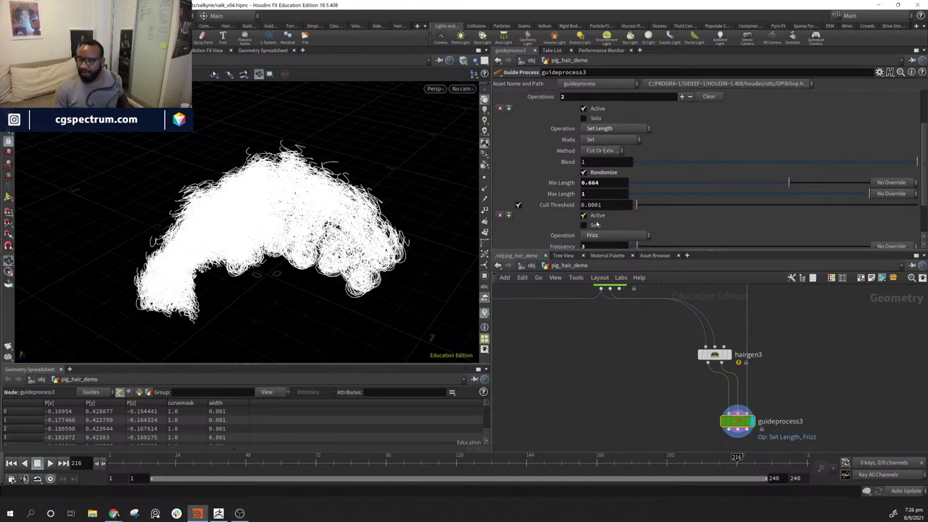
scroll(588, 219, "down", 3)
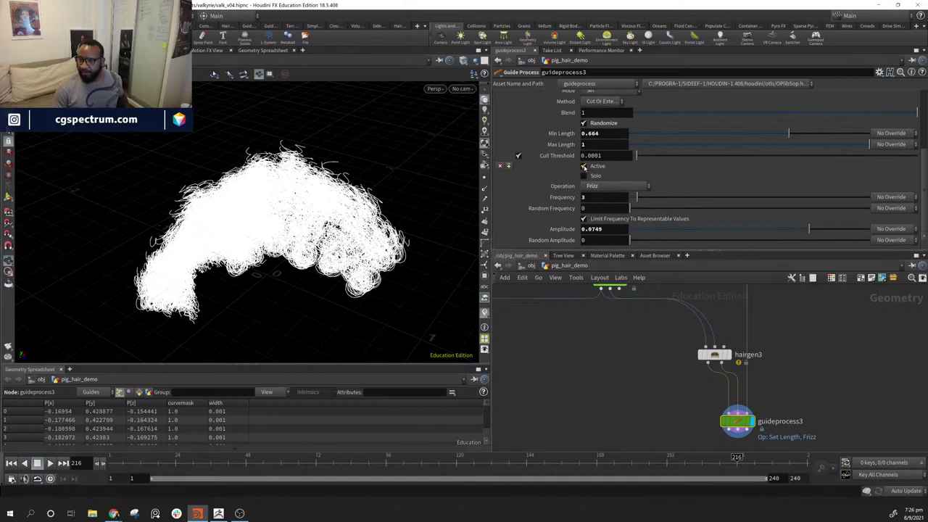
scroll(588, 164, "up", 2)
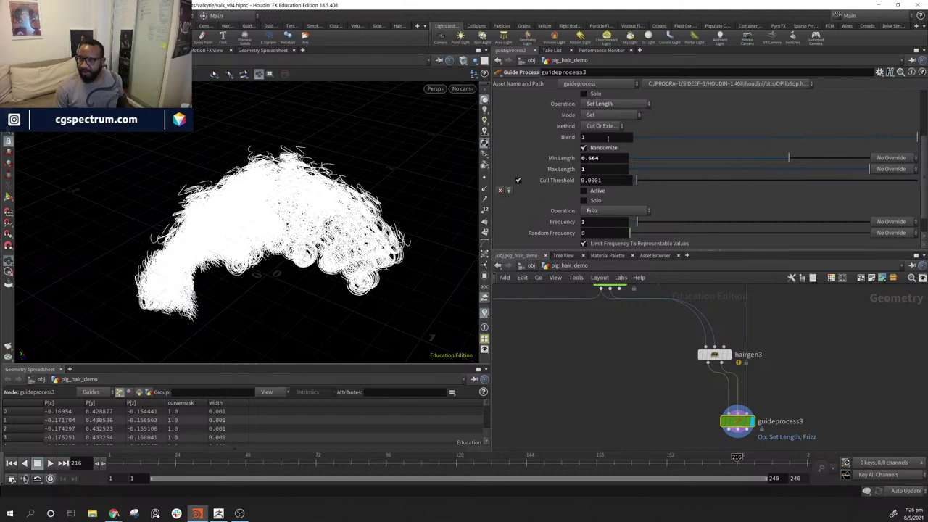
scroll(608, 137, "up", 1)
left_click(597, 128)
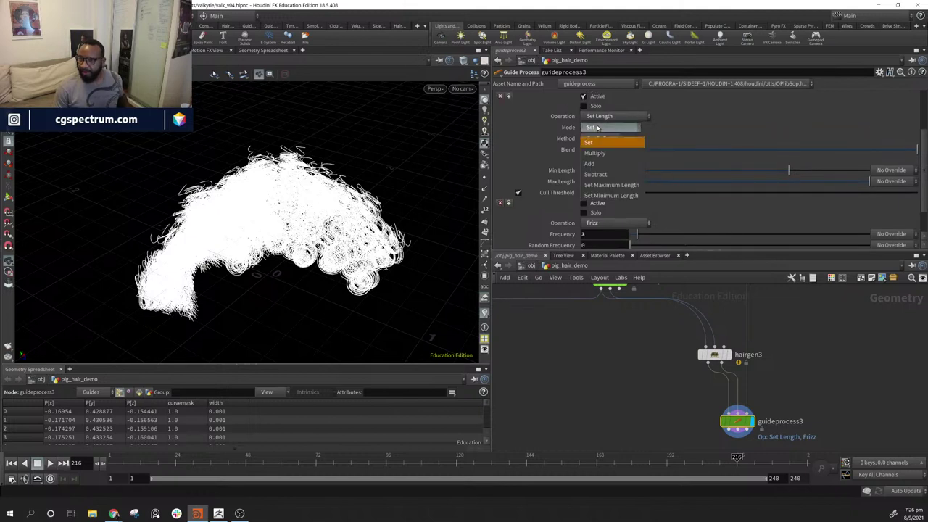
left_click(602, 152)
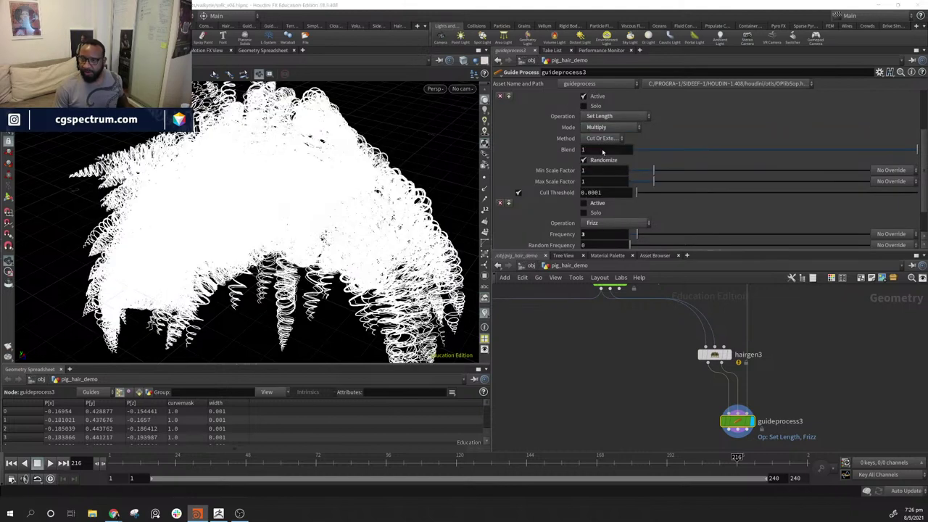
left_click_drag(341, 156, 337, 288)
scroll(337, 288, "up", 3)
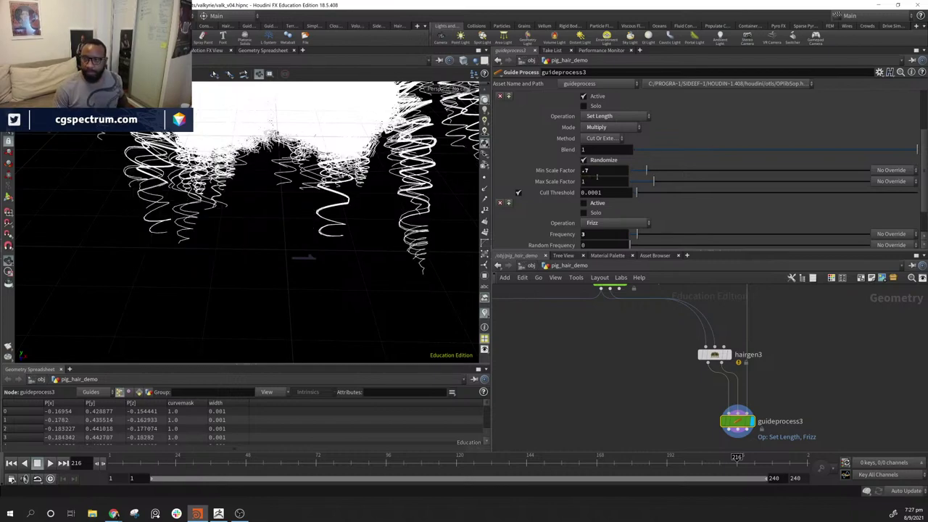
- Reactivate guideprocess3's Frizz operation and inspect the frizzed curls from several sides
left_click_drag(323, 268, 282, 234)
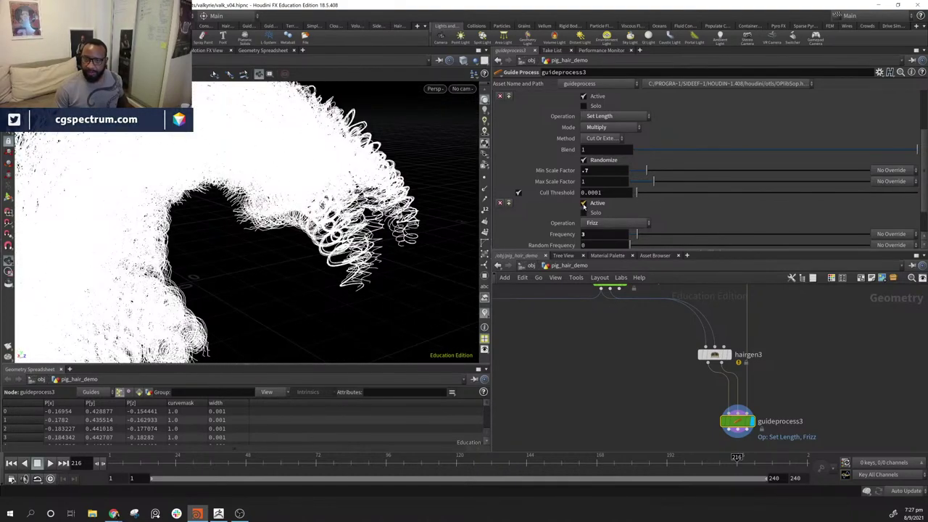
left_click_drag(247, 243, 339, 252)
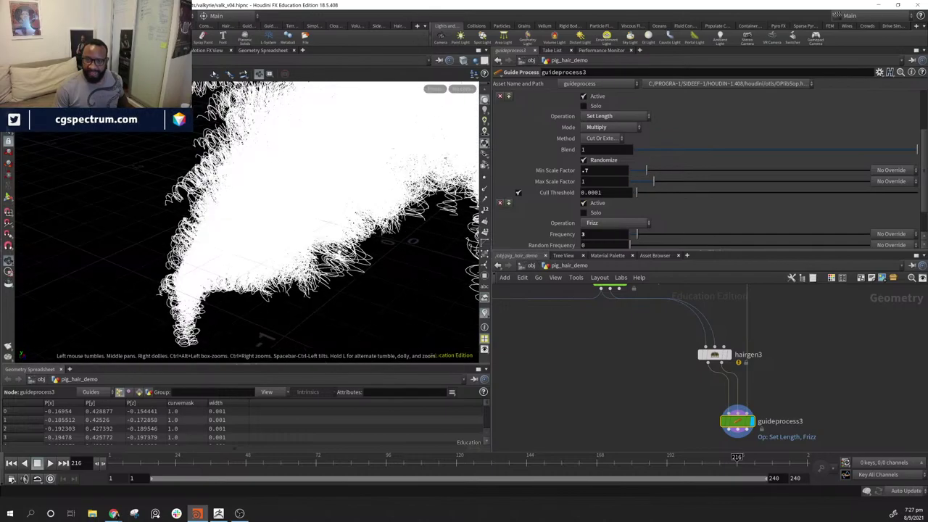
left_click_drag(330, 293, 273, 232)
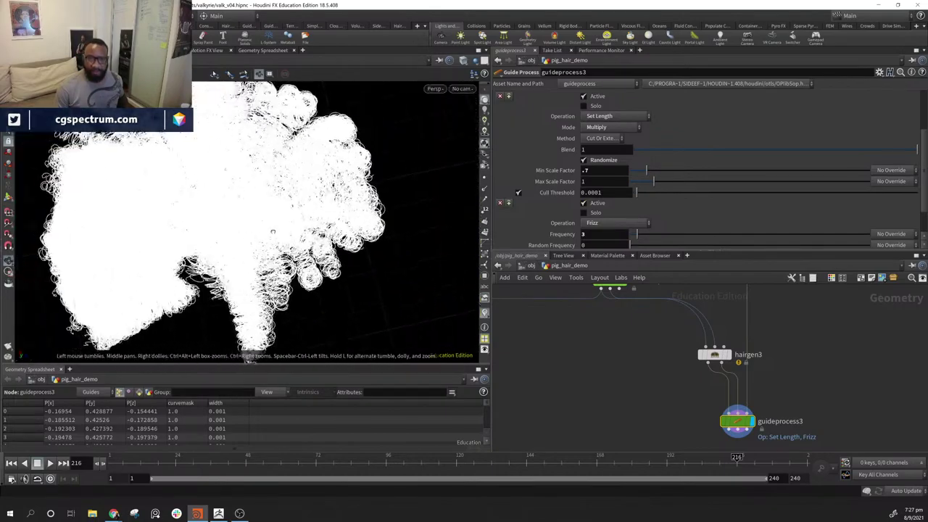
left_click_drag(290, 293, 104, 343)
left_click_drag(213, 271, 211, 245)
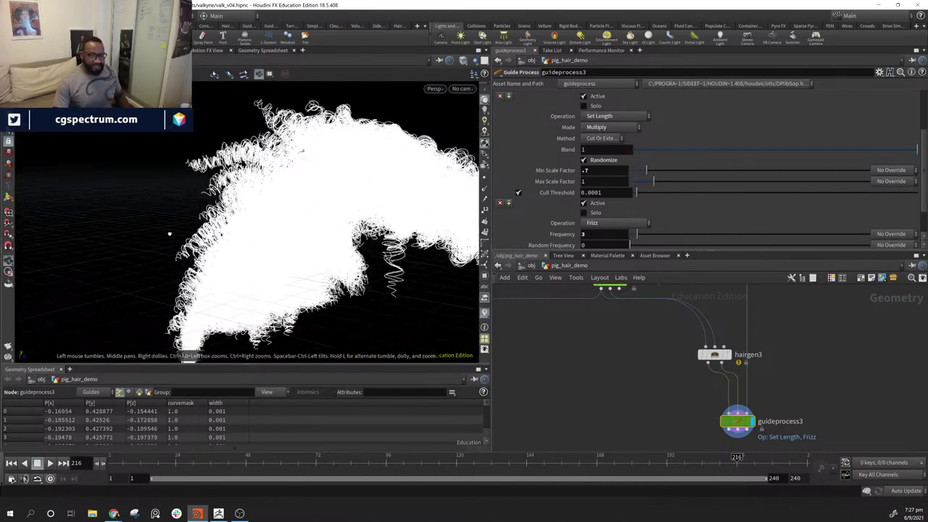
left_click_drag(170, 233, 332, 264)
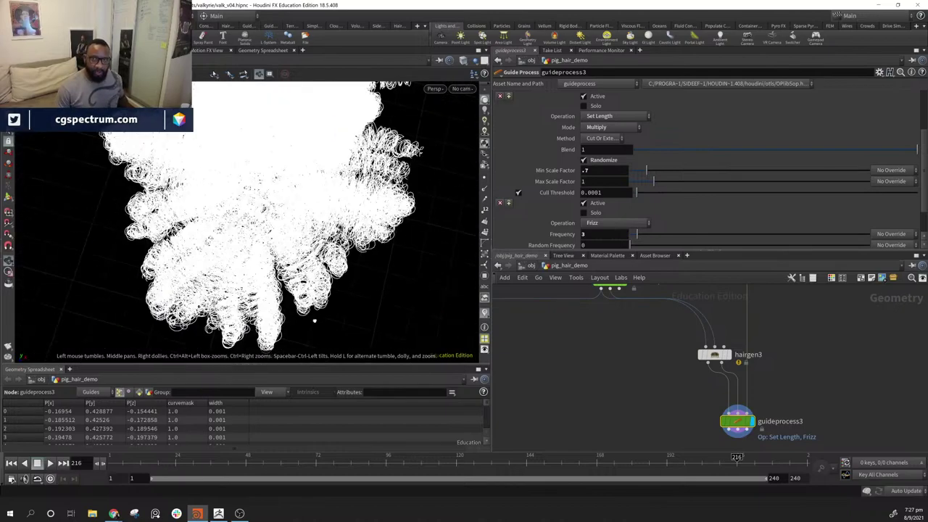
left_click_drag(333, 264, 290, 254)
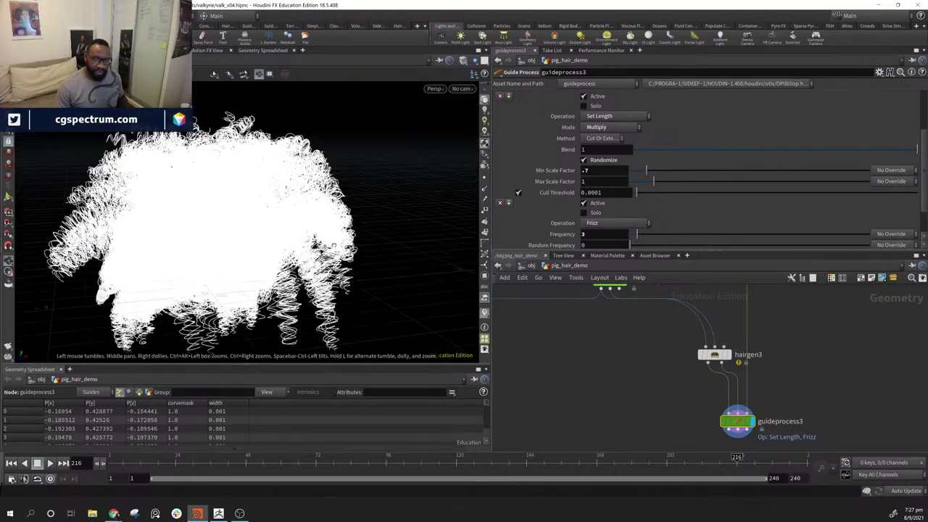
right_click_drag(290, 253, 239, 247)
left_click_drag(240, 247, 326, 239)
left_click_drag(148, 359, 383, 296)
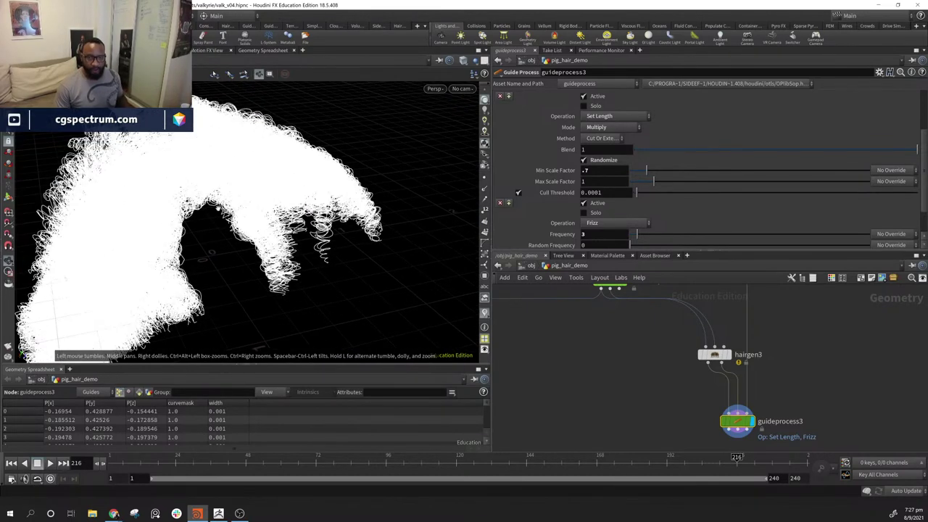
scroll(806, 397, "down", 3)
scroll(810, 399, "down", 2)
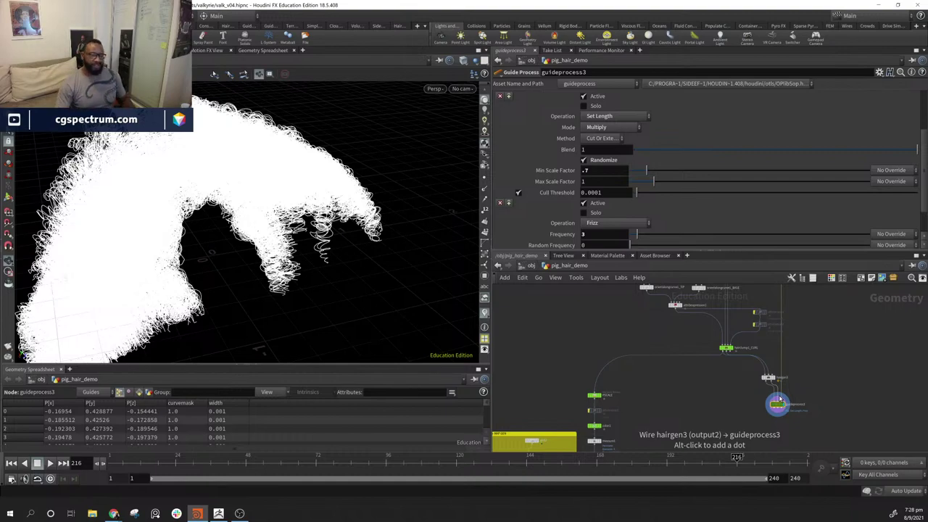
left_click_drag(283, 272, 292, 275)
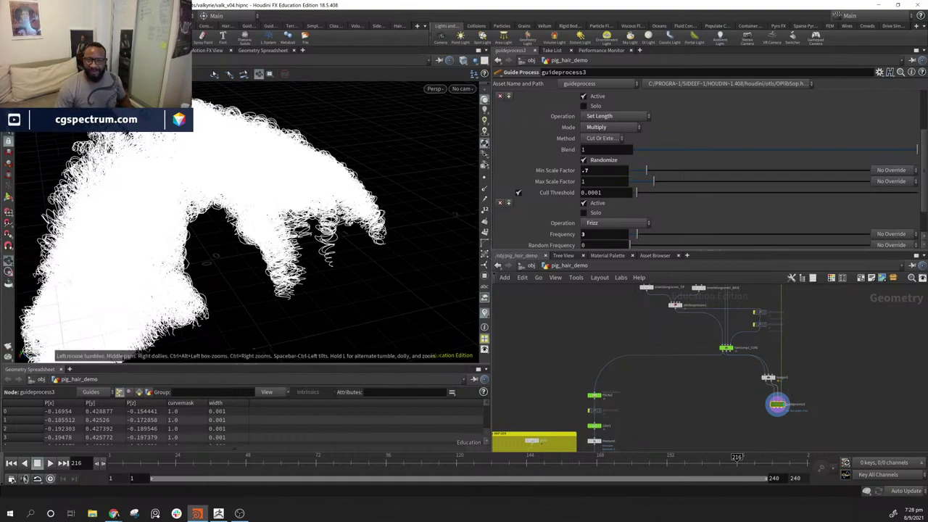
left_click_drag(250, 217, 374, 254)
- Copy the color1 node with its curveu ramp and place the duplicate below guideprocess3
middle_click_drag(703, 393, 663, 389)
scroll(628, 381, "down", 3)
scroll(612, 389, "up", 4)
left_click(586, 393)
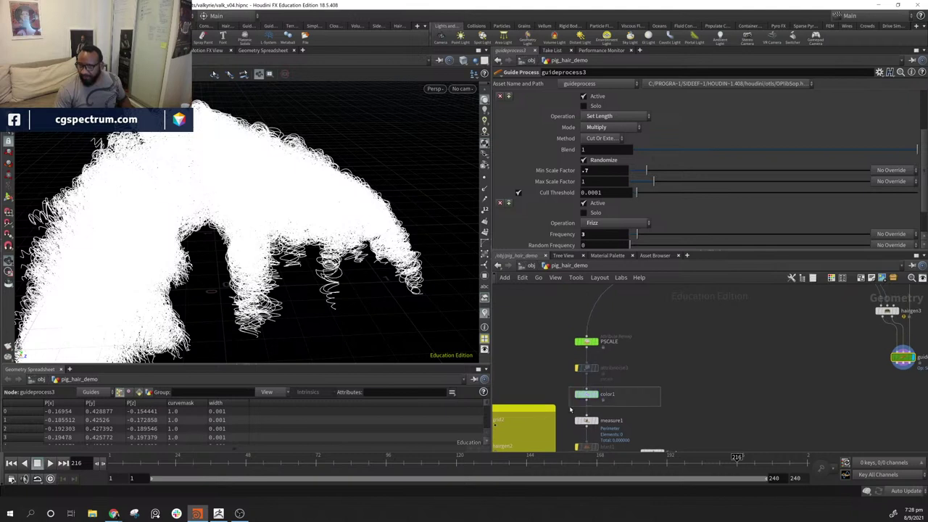
key("ctrl+c")
middle_click_drag(794, 405, 659, 404)
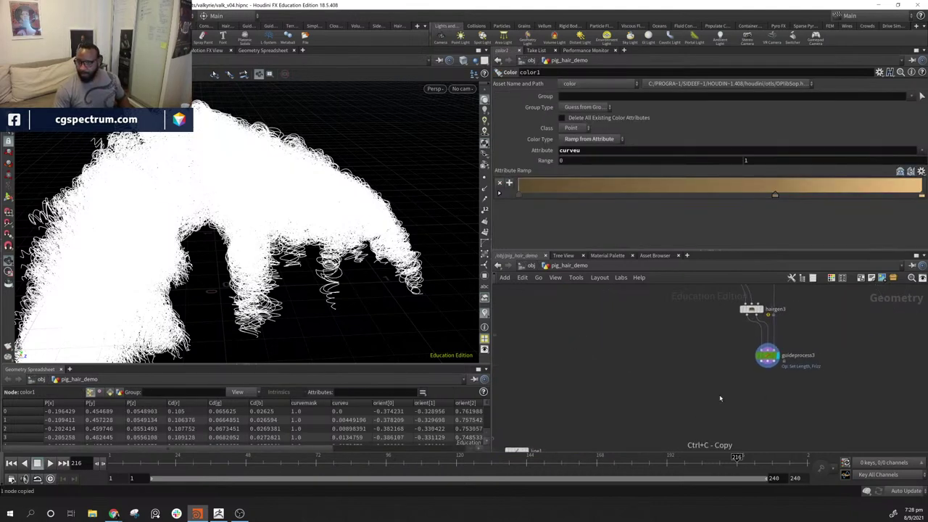
key("ctrl+v")
left_click_drag(783, 398, 747, 405)
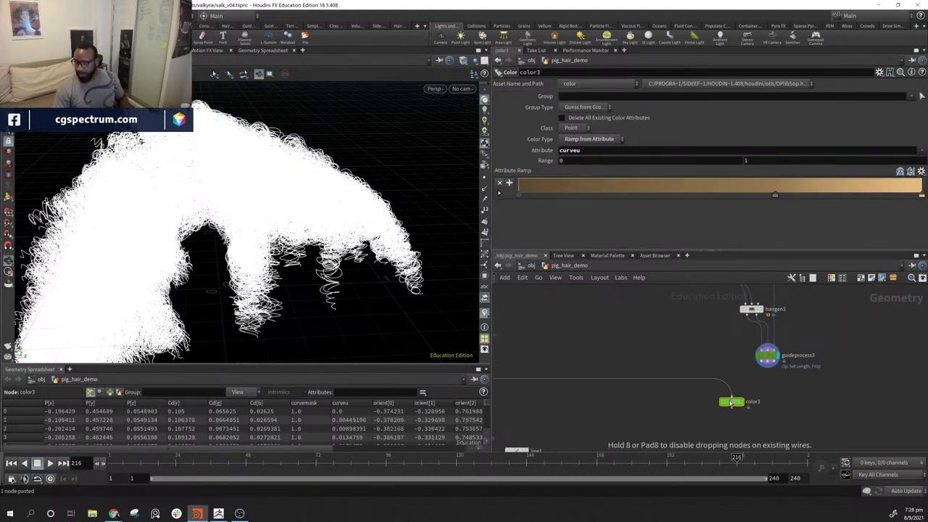
- Wire guideprocess3's first output into color3 and display the coloured hair
left_click_drag(762, 364, 734, 395)
left_click(745, 399)
left_click_drag(324, 256, 296, 263, "alt")
middle_click_drag(728, 420, 691, 431)
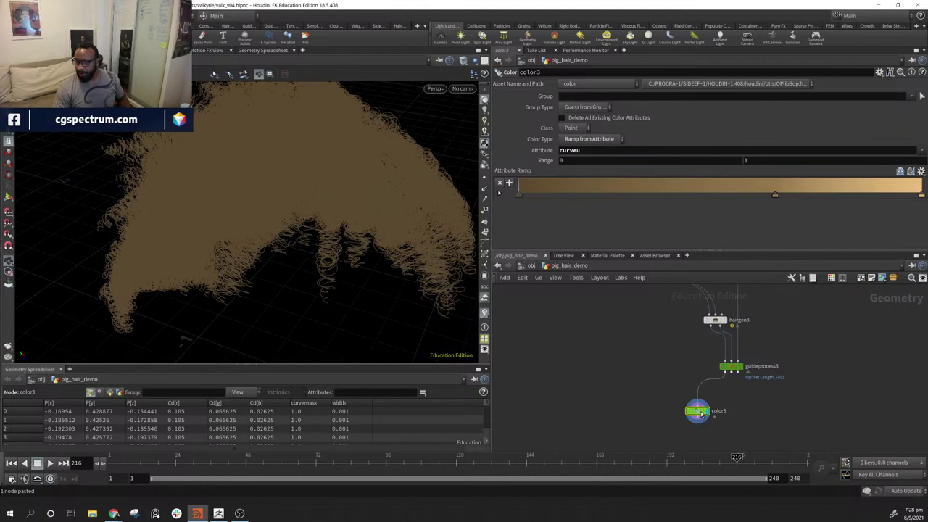
left_click_drag(697, 411, 704, 419)
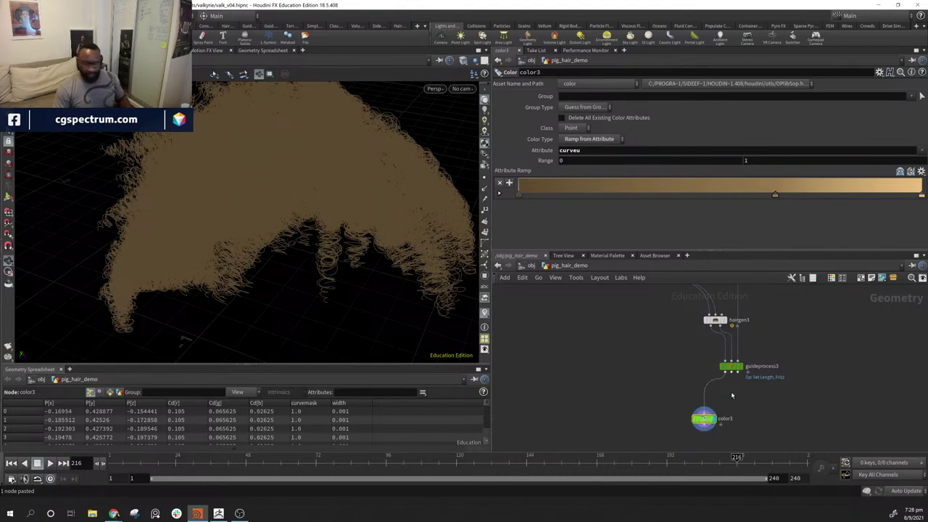
- Add a Resample node between guideprocess3 and color3, beside their connecting wire
key("Tab")
type("res")
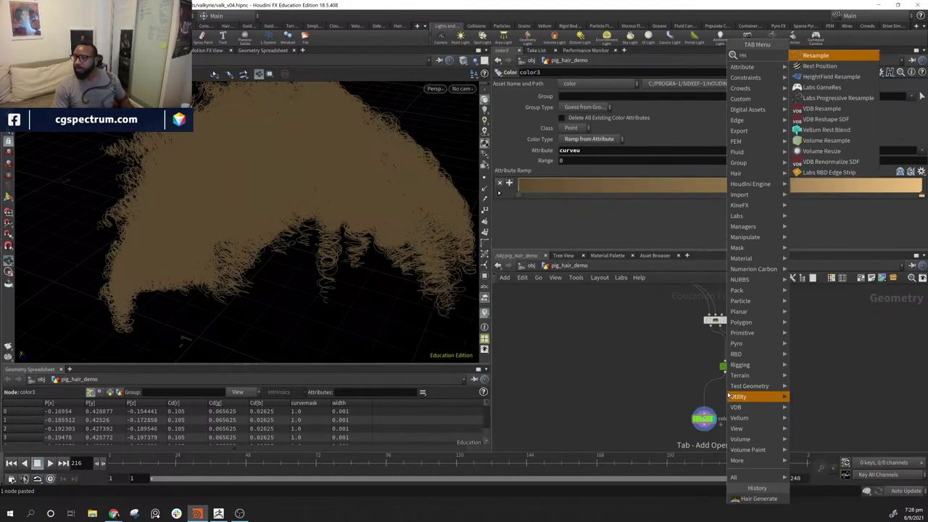
key("Return")
left_click(726, 389)
left_click_drag(726, 392, 737, 410)
- Turn off resample2's Maximum Segment Length, enable its Curve U Attribute, and insert the node into the wire from guideprocess3 to color3
left_click(562, 150)
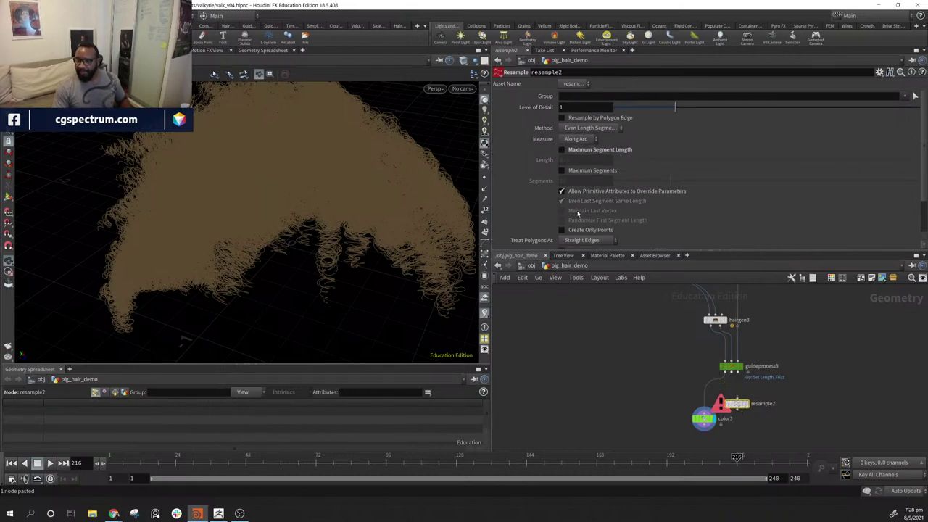
scroll(562, 181, "down", 3)
left_click(497, 235)
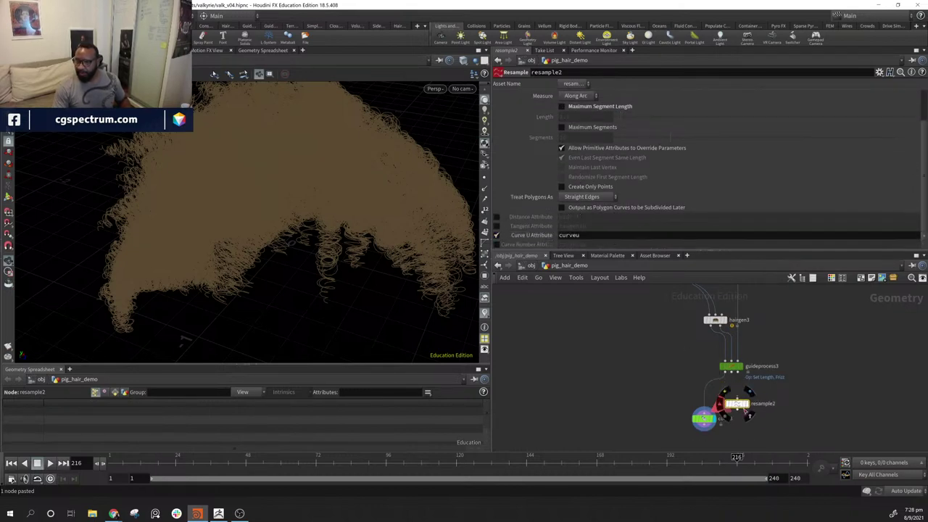
left_click_drag(737, 403, 712, 390)
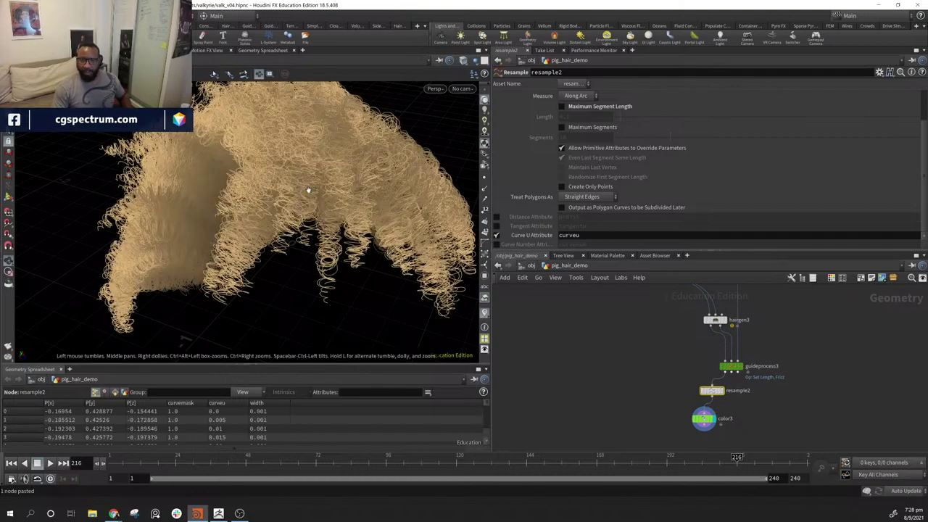
left_click_drag(309, 188, 211, 226)
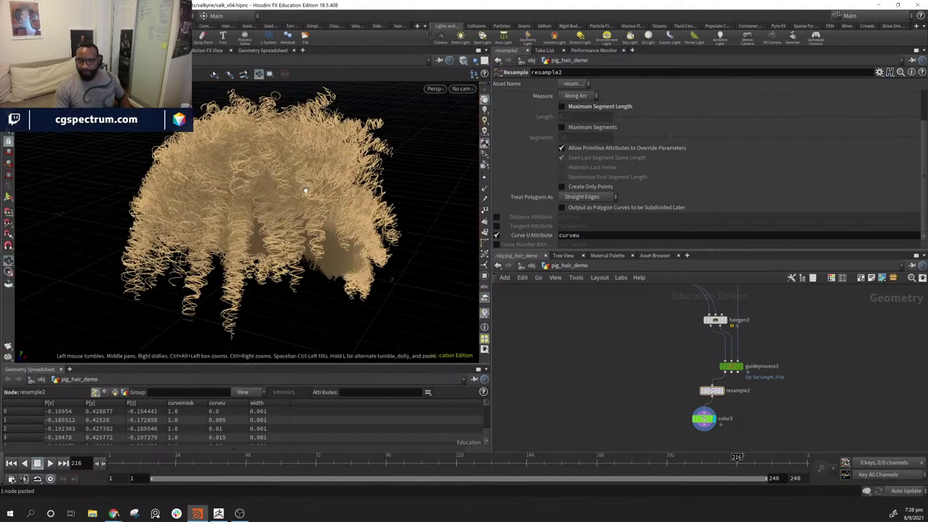
left_click_drag(307, 191, 225, 248)
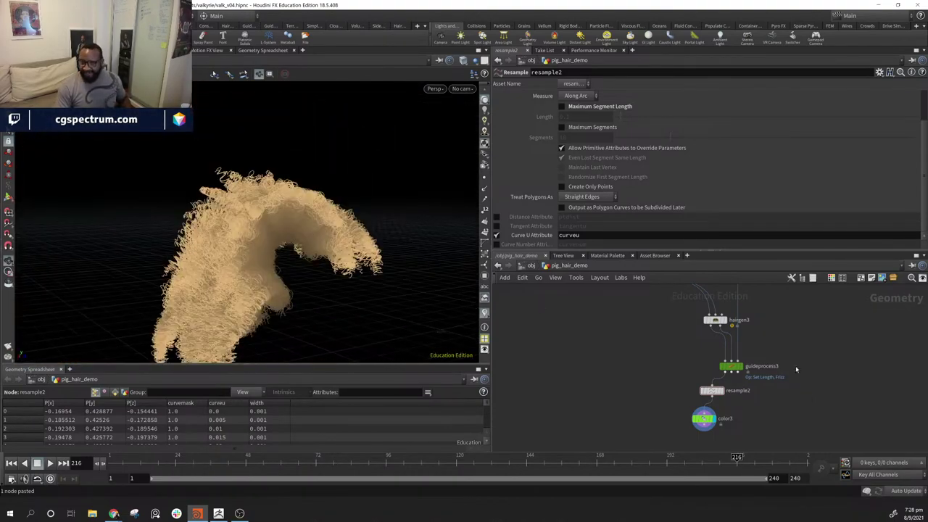
- Move resample2 and color3 together to line them up directly beneath guideprocess3
scroll(790, 370, "down", 5)
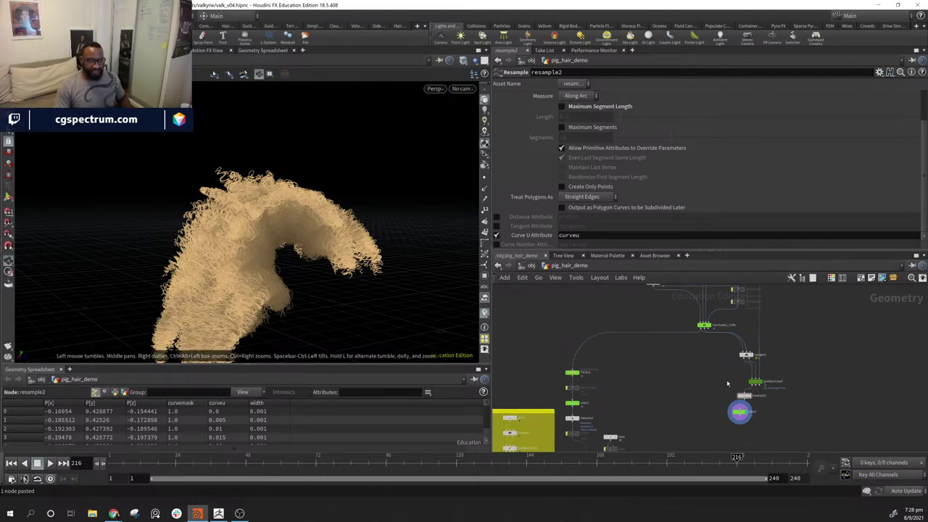
middle_click_drag(648, 403, 710, 311)
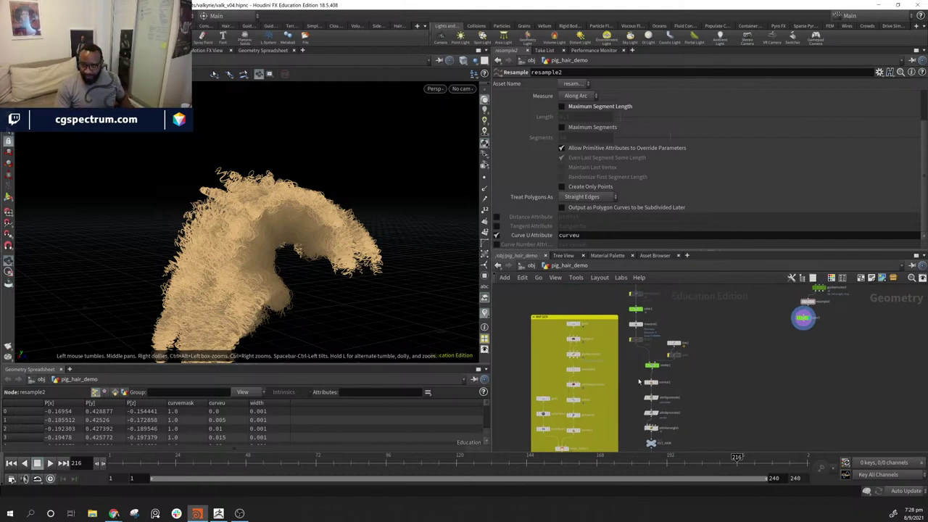
middle_click_drag(736, 355, 660, 428)
left_click_drag(714, 368, 757, 420)
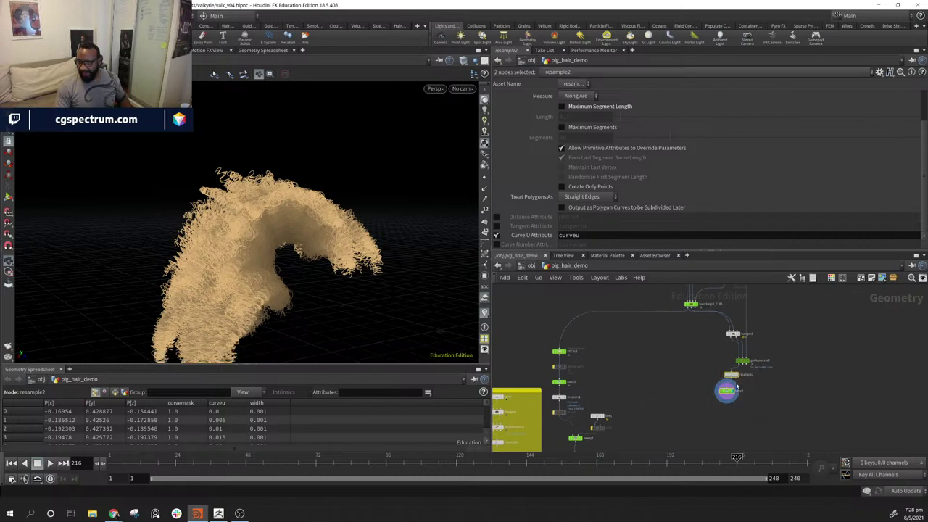
mouse_move(733, 379)
left_mouse_down()
mouse_move(745, 379)
mouse_move(745, 389)
left_mouse_up()
left_click(777, 396)
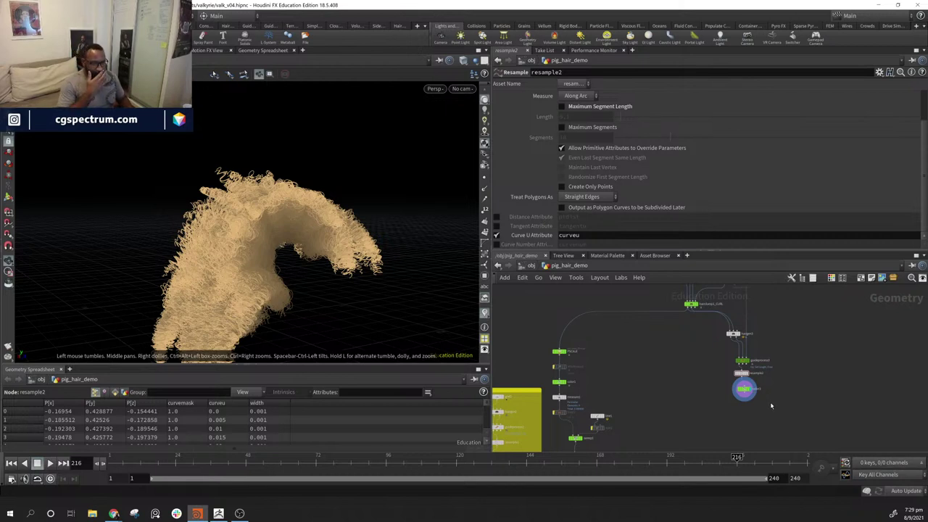
- Display the last node below OUT_HAIR and examine the textured hair cards from several sides
scroll(785, 387, "up", 3)
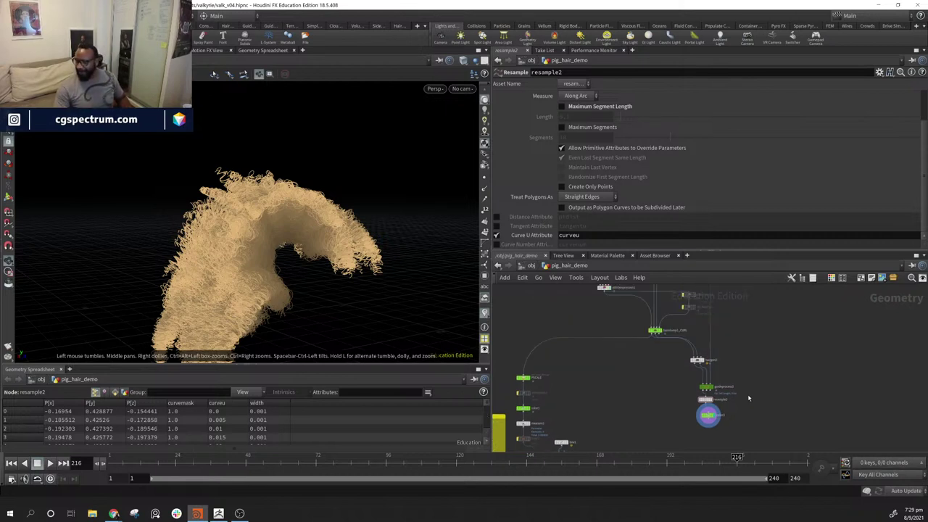
left_click_drag(694, 334, 670, 353)
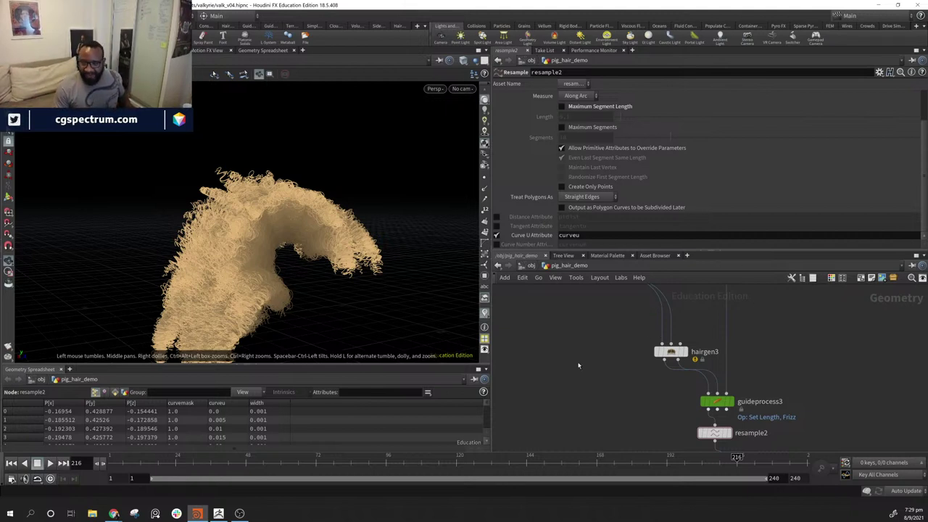
scroll(656, 377, "down", 6)
middle_click_drag(666, 400, 701, 361)
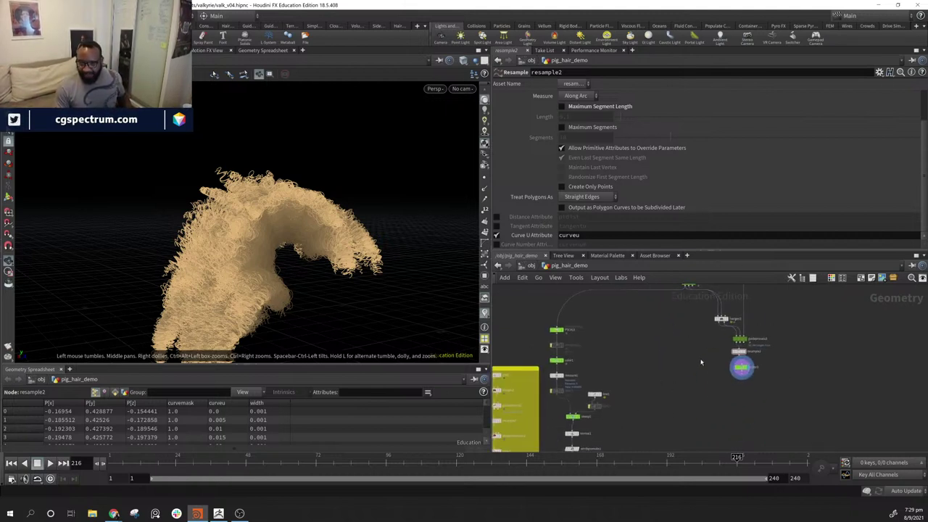
middle_click_drag(645, 405, 774, 290)
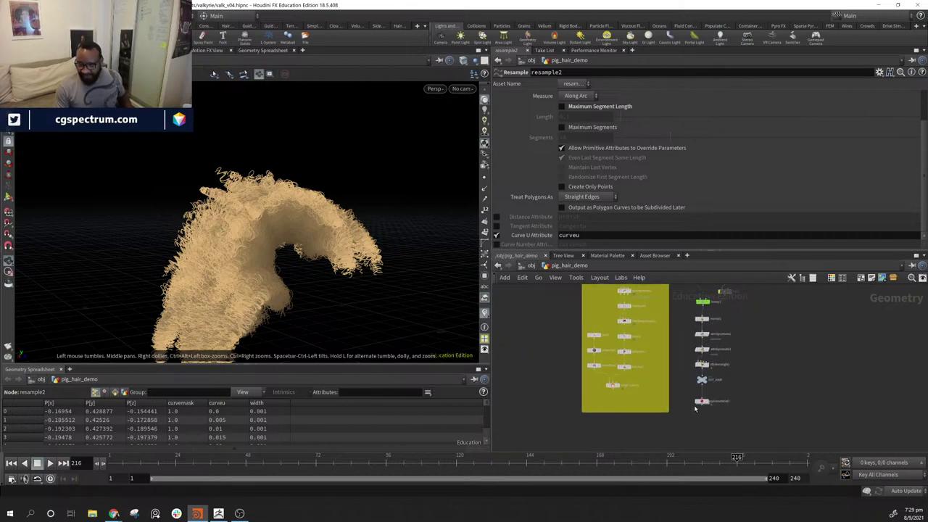
left_click(712, 392)
left_click_drag(273, 251, 194, 284)
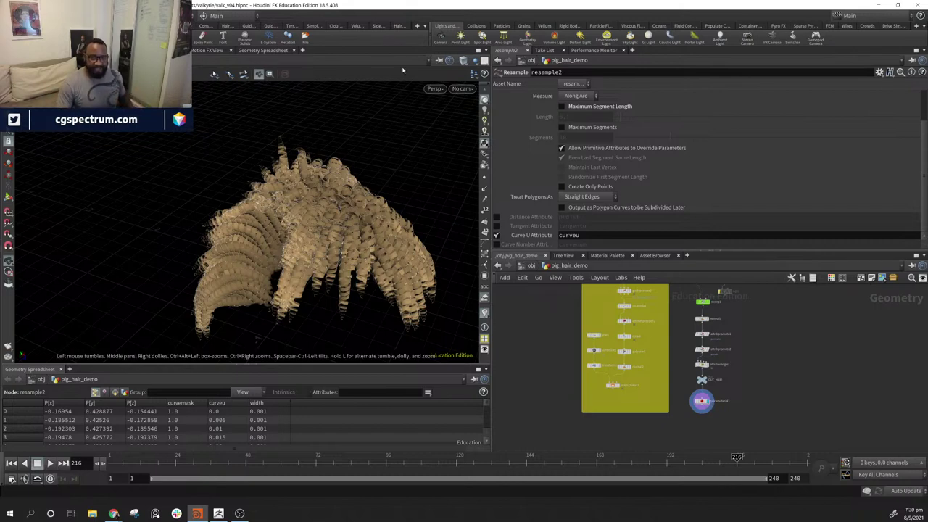
left_click_drag(195, 284, 223, 195)
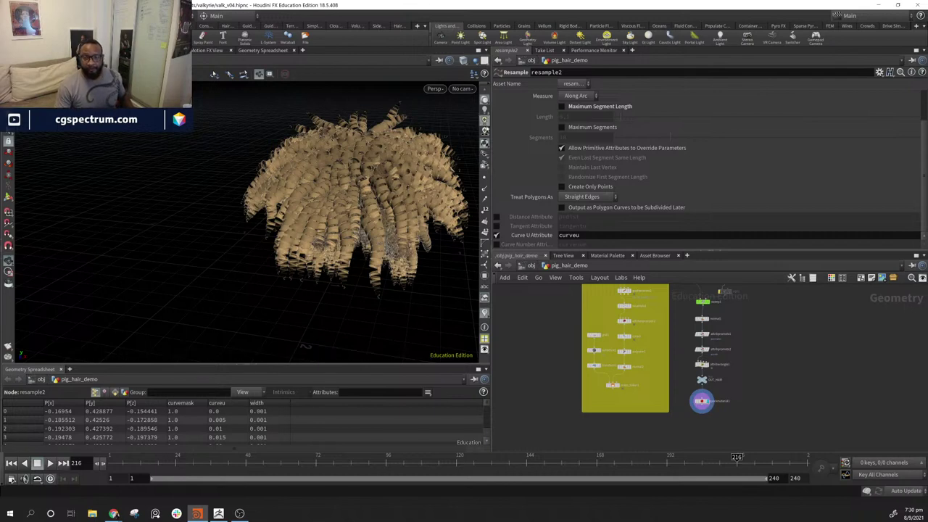
left_click_drag(455, 250, 388, 209)
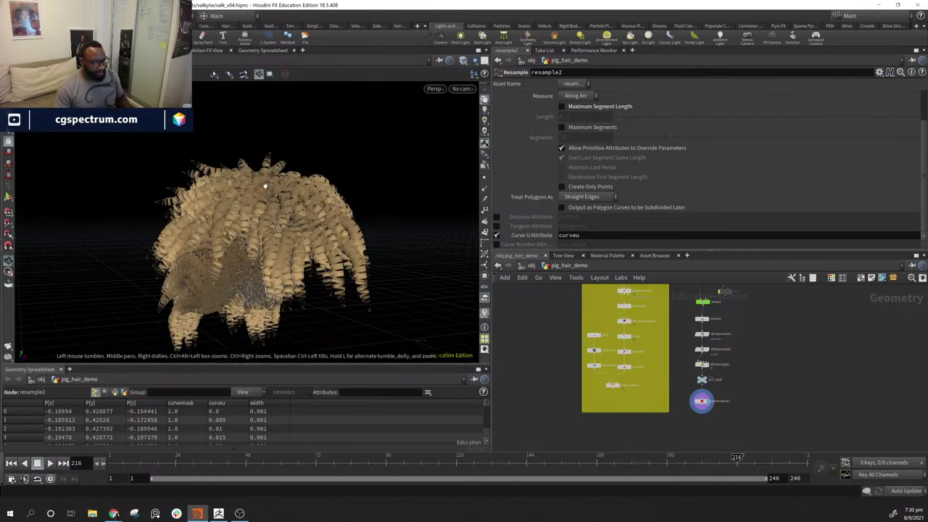
left_click_drag(286, 250, 324, 229)
- Display color3 again and examine the generated curly hair from several angles and up close
middle_click_drag(832, 311, 694, 401)
scroll(752, 340, "up", 3)
left_click(738, 338)
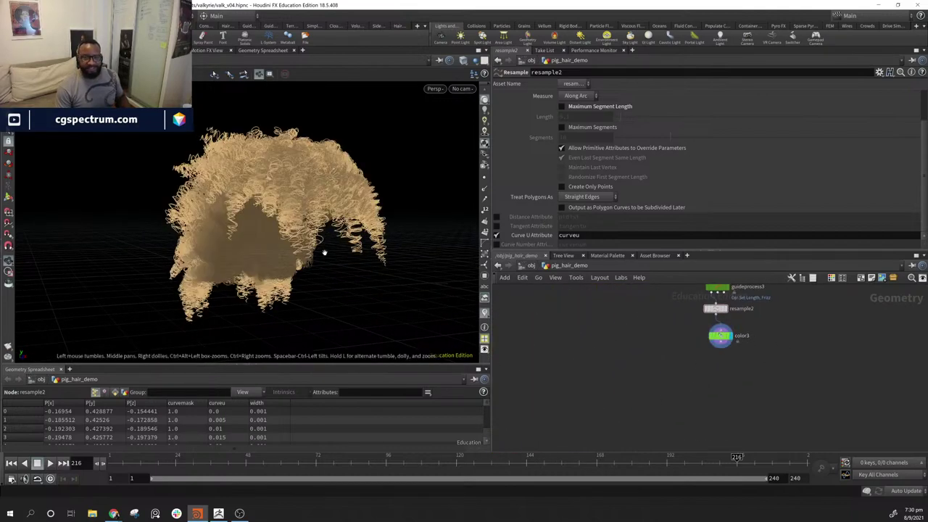
left_click_drag(321, 251, 341, 278)
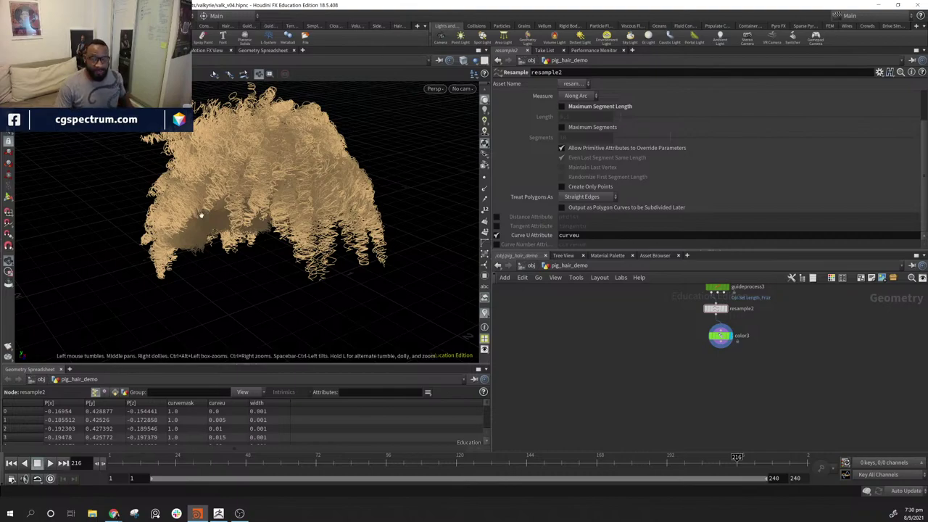
left_click_drag(391, 177, 409, 280)
scroll(370, 217, "up", 3)
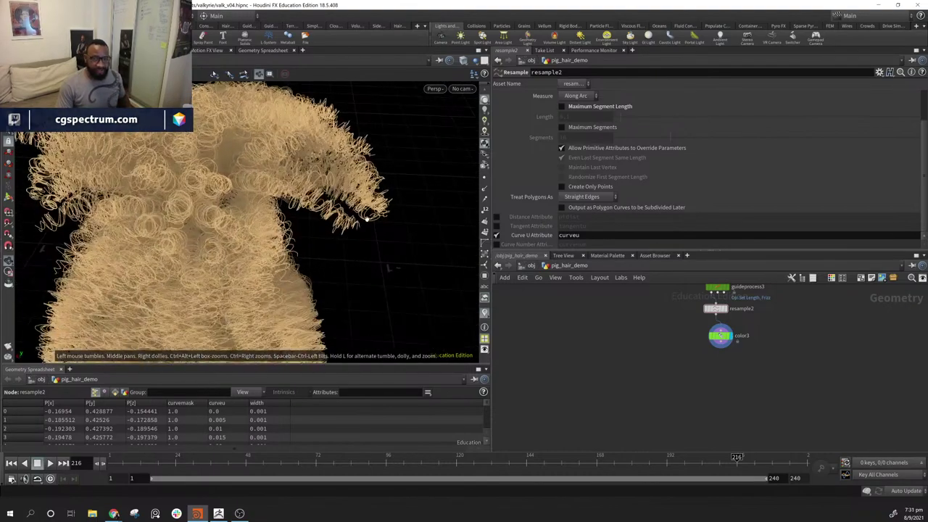
left_click_drag(370, 217, 419, 197)
scroll(219, 205, "up", 3)
left_click_drag(251, 89, 348, 238)
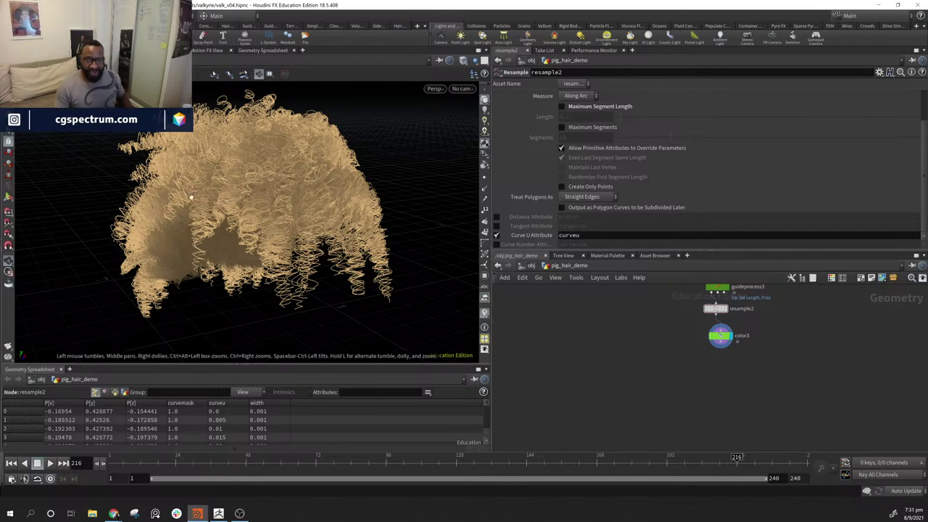
left_click_drag(190, 196, 230, 189)
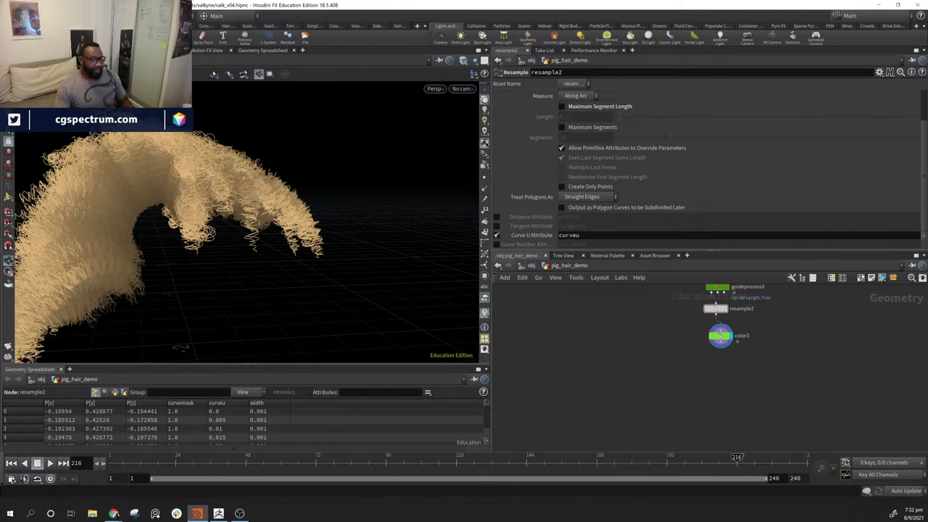
- Compare the hair-strand and hair-card branches, and bring up color3's ramp settings
middle_click_drag(631, 369, 687, 390)
mouse_move(197, 263)
left_mouse_down()
mouse_move(326, 256)
mouse_move(290, 286)
mouse_move(332, 266)
mouse_move(155, 224)
mouse_move(388, 199)
mouse_move(385, 261)
mouse_move(397, 242)
mouse_move(294, 194)
mouse_move(341, 254)
mouse_move(280, 246)
mouse_move(341, 240)
mouse_move(371, 259)
mouse_move(327, 279)
mouse_move(311, 269)
mouse_move(314, 302)
mouse_move(266, 312)
mouse_move(192, 263)
mouse_move(186, 269)
left_mouse_up()
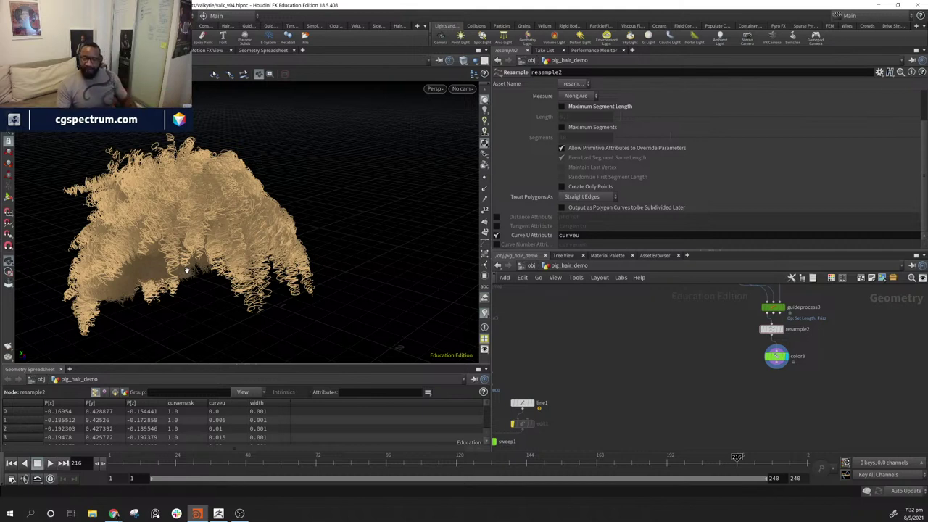
middle_click_drag(612, 383, 716, 380)
scroll(716, 380, "down", 3)
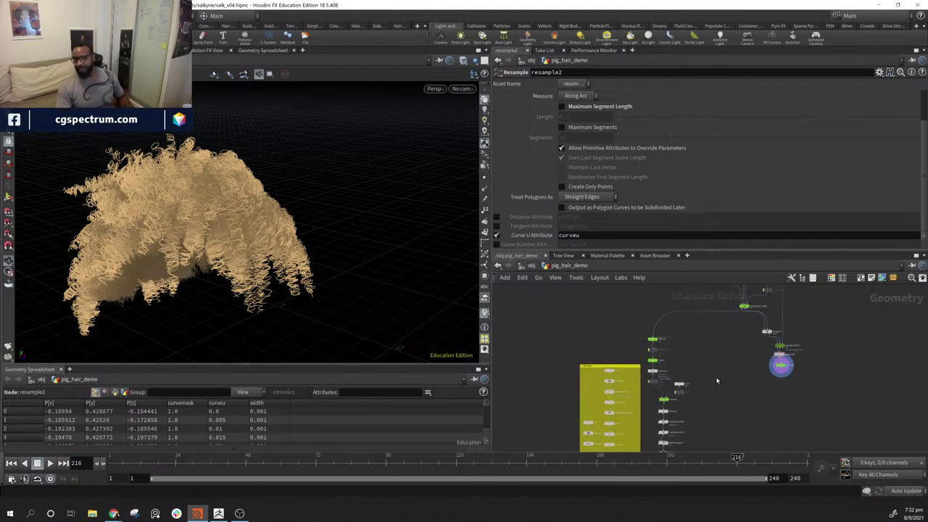
scroll(716, 379, "up", 2)
scroll(688, 349, "up", 3)
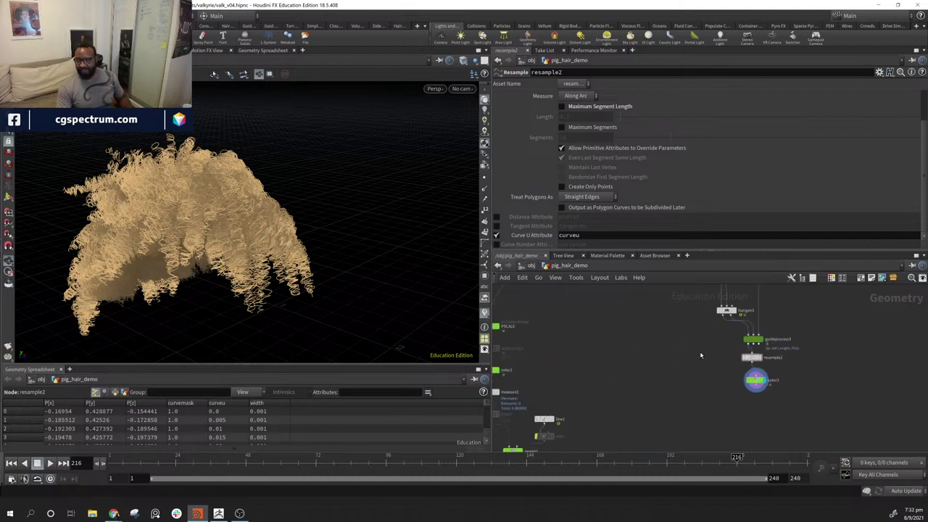
left_click_drag(725, 335, 801, 413)
left_click(822, 394)
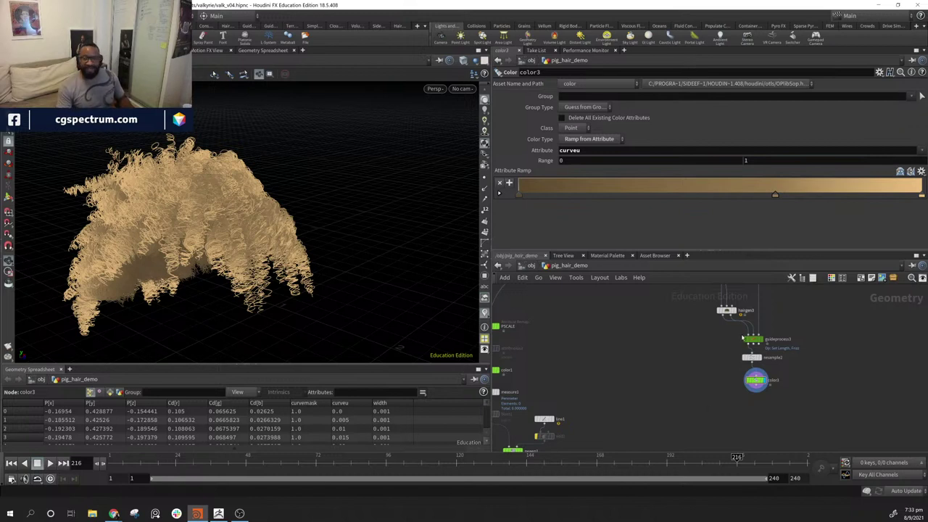
- Highlight the hairgen3, guideprocess3, resample2 and color3 chain and view its hair from the side
middle_click_drag(594, 355, 701, 336)
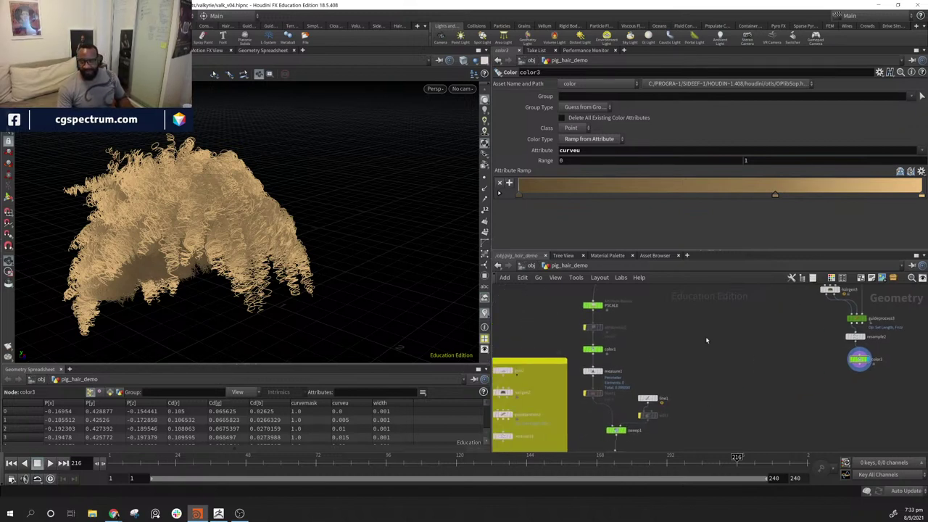
scroll(707, 366, "down", 5)
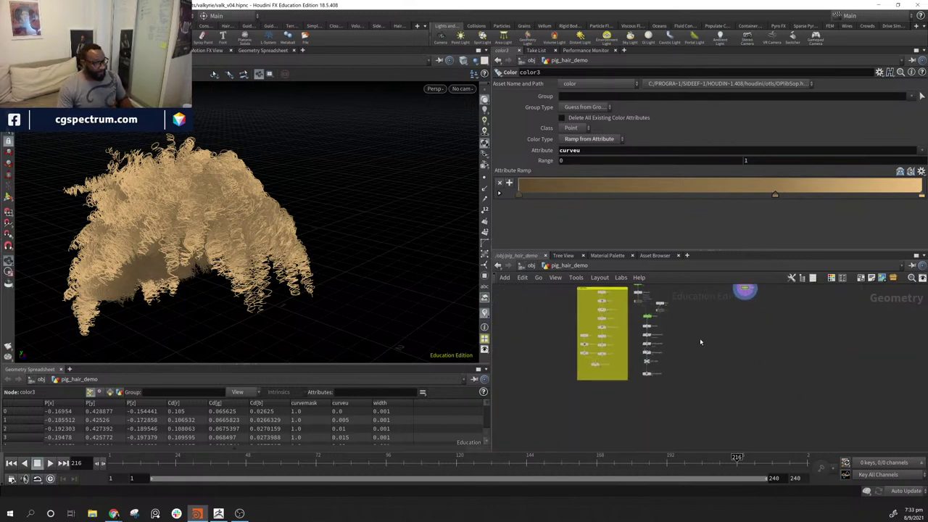
scroll(700, 348, "up", 3)
middle_click_drag(714, 328, 684, 443)
left_click_drag(698, 313, 790, 403)
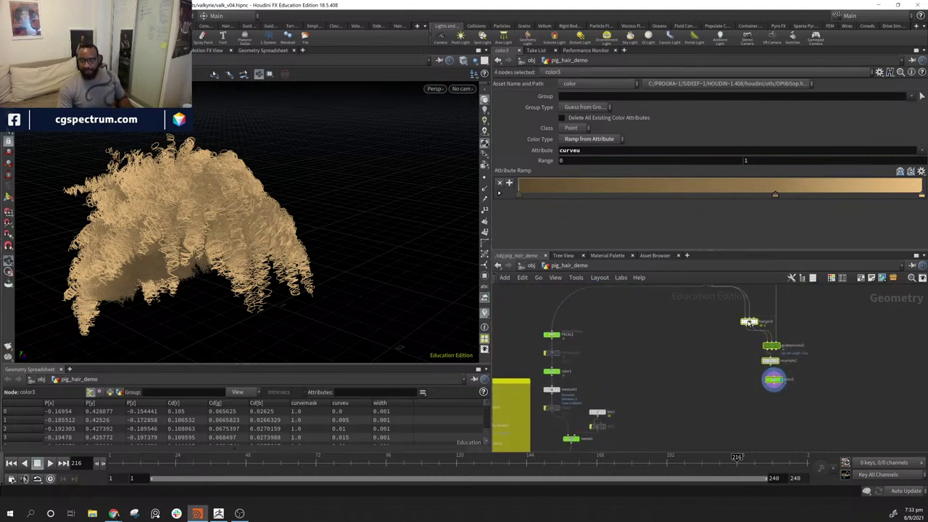
left_click_drag(290, 253, 325, 271)
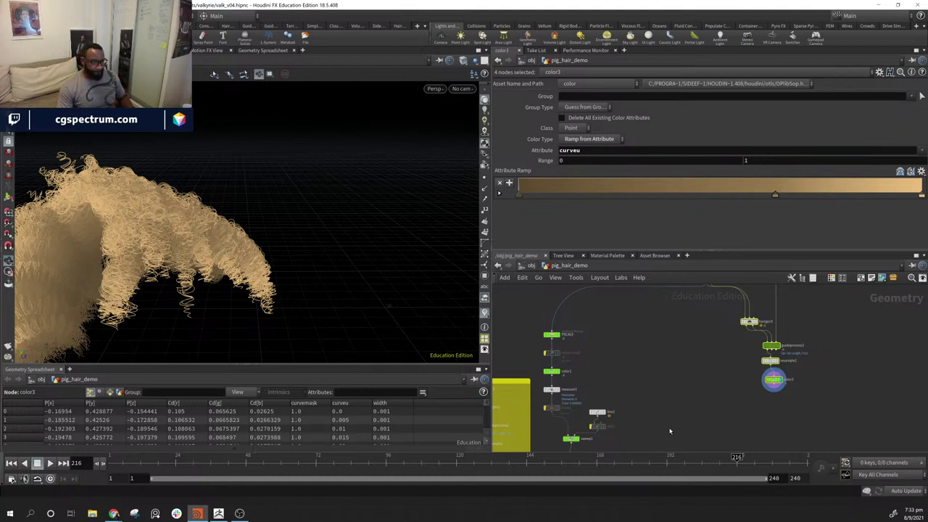
- Clear the node selection and save the scene
middle_click_drag(642, 413, 662, 451)
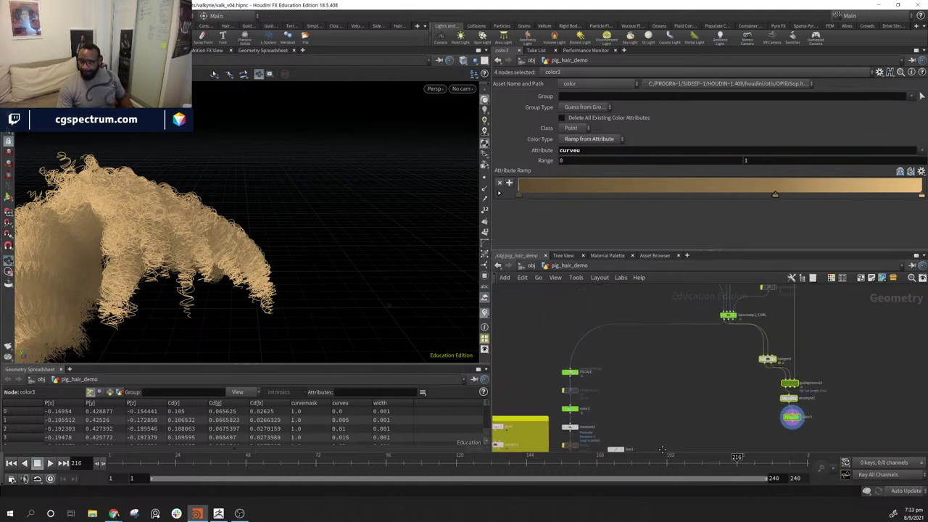
middle_click_drag(656, 405, 721, 290)
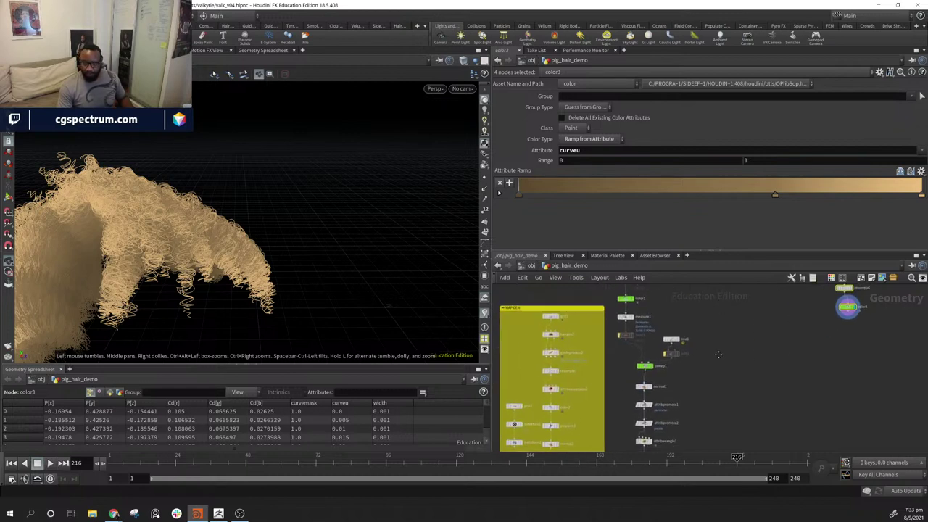
middle_click_drag(717, 354, 713, 364)
left_click(731, 350)
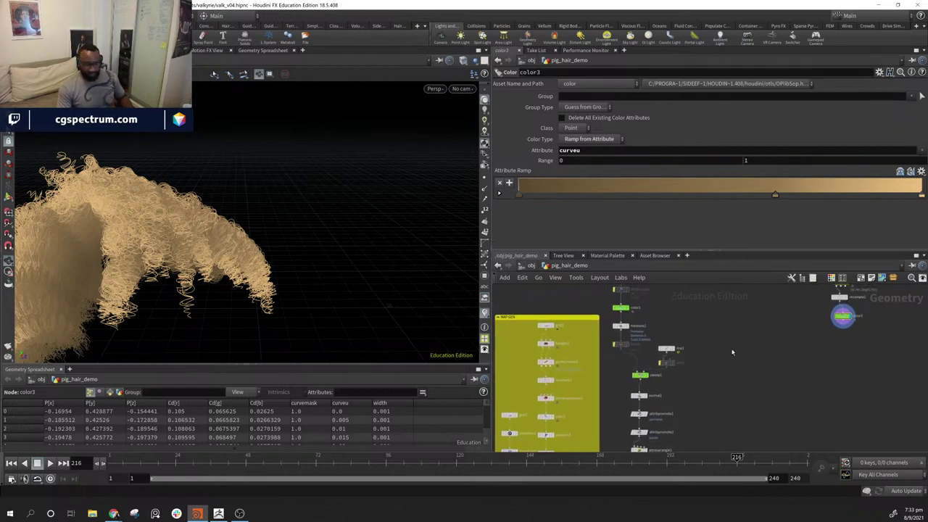
key("ctrl+s")
- Display the OUT_HAIR null at the end of the hair-card branch
middle_click_drag(723, 325, 727, 383)
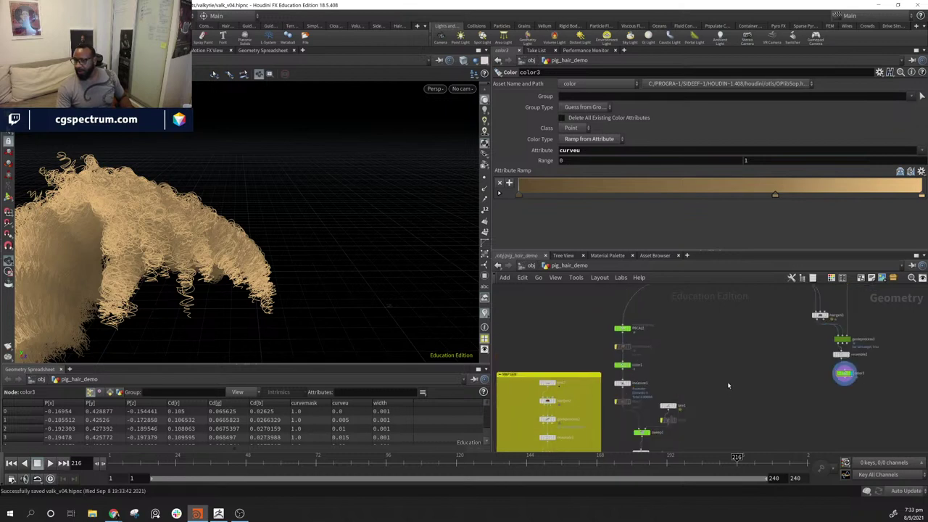
middle_click_drag(711, 435, 704, 407)
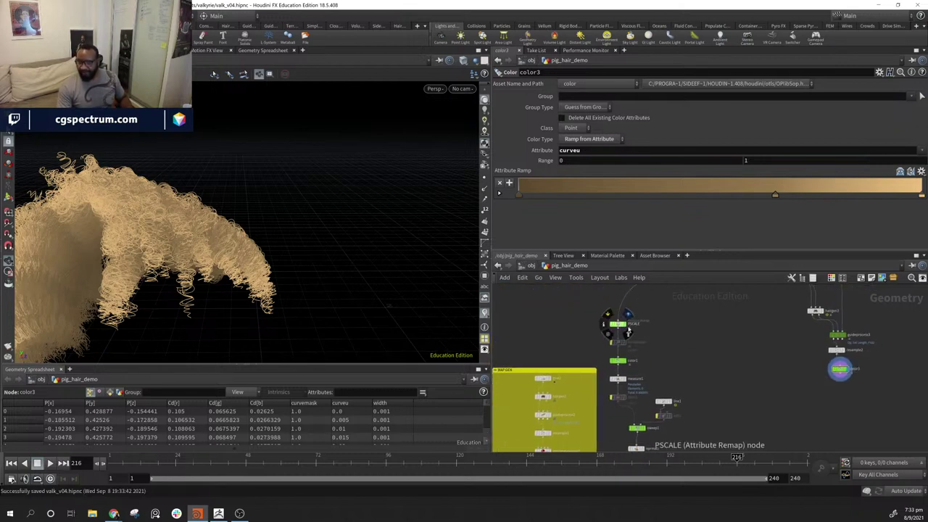
middle_click_drag(662, 334, 666, 297)
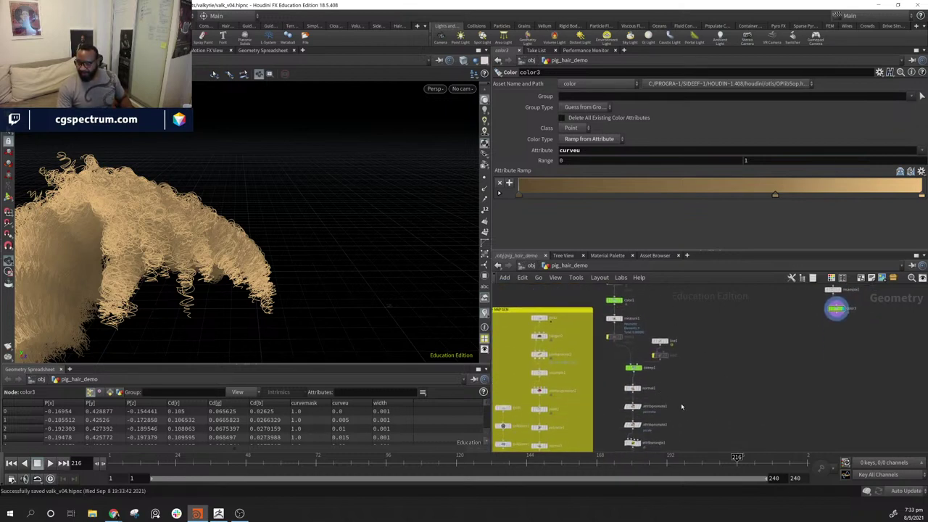
middle_click_drag(682, 414, 682, 374)
left_click(638, 418)
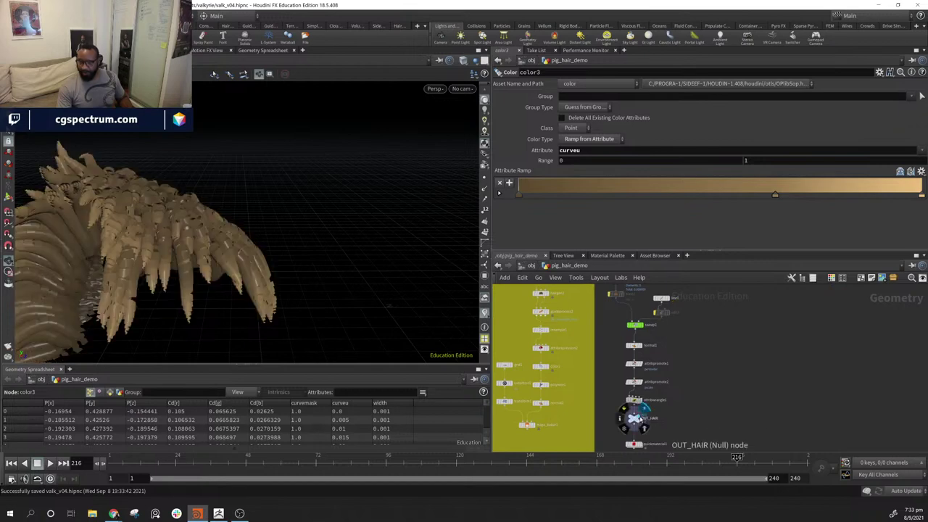
- Examine OUT_HAIR's swept hair-card geometry from several angles and at close range
mouse_move(218, 254)
left_mouse_down()
mouse_move(279, 251)
mouse_move(203, 255)
left_mouse_up()
middle_click_drag(718, 366, 669, 435)
left_click_drag(102, 263, 345, 290)
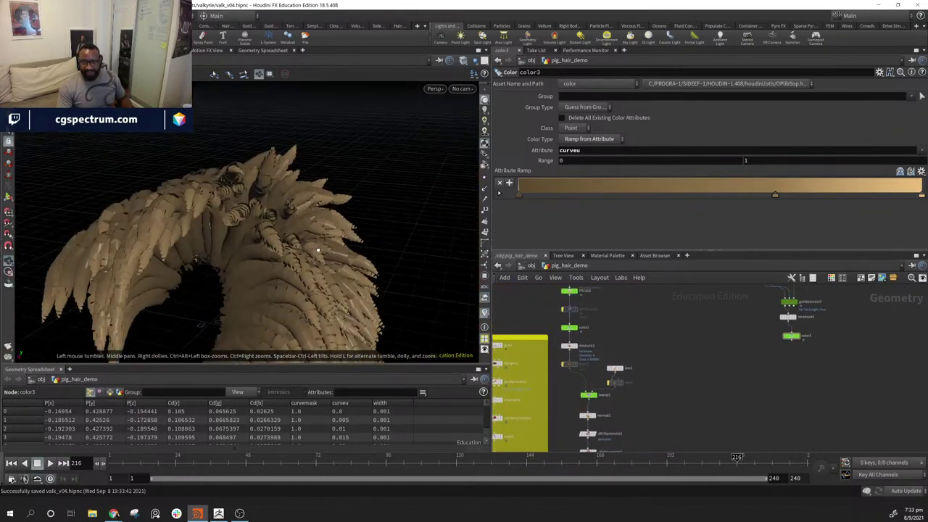
middle_click_drag(776, 365, 761, 387)
left_click_drag(246, 276, 229, 232)
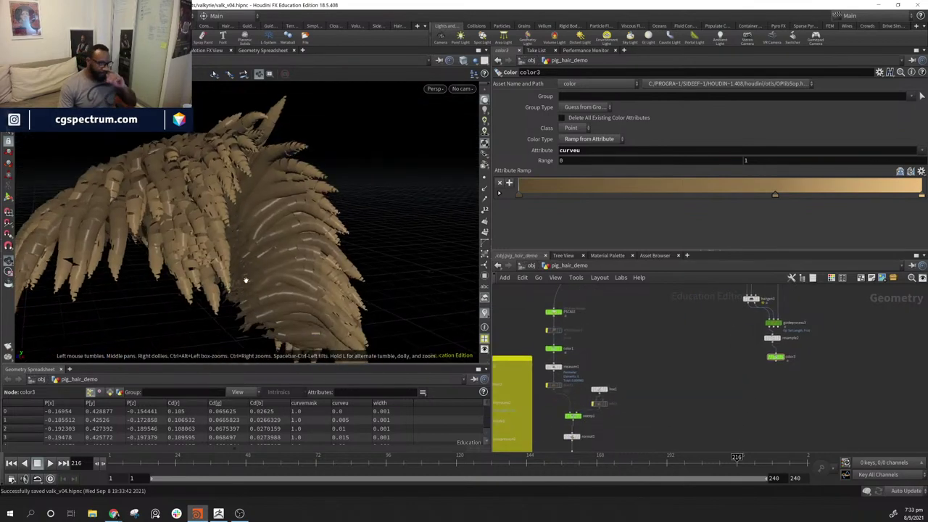
left_click_drag(390, 274, 254, 221)
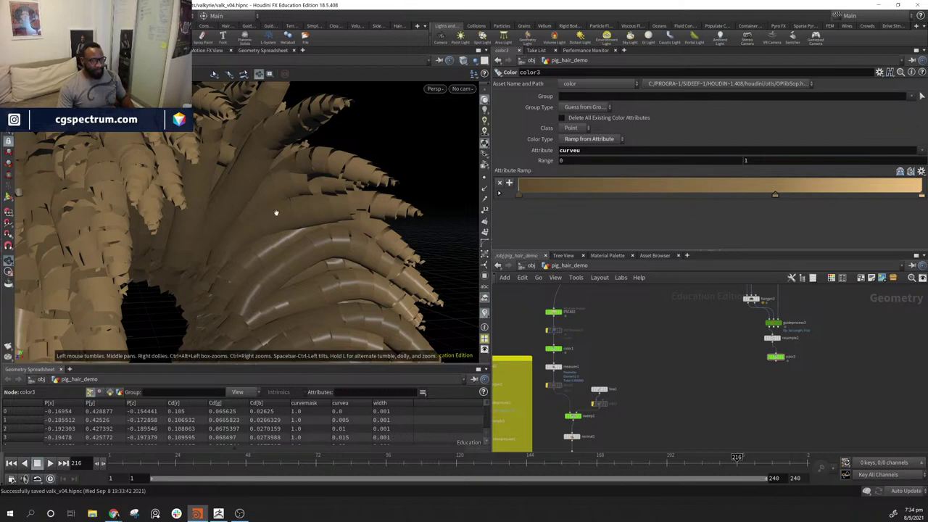
left_click_drag(320, 261, 267, 272)
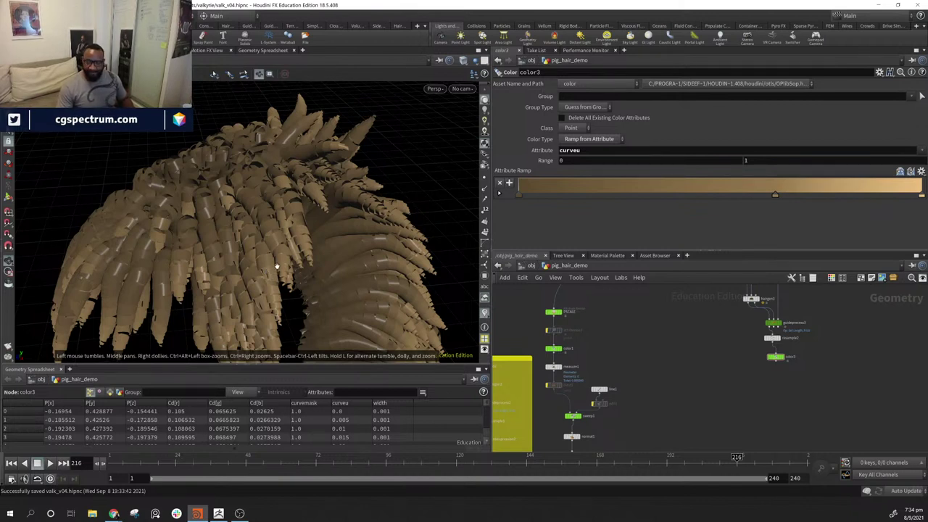
- Select the hairclump1_CURL node and review its curling amplitude settings against the hair cards from several angles
middle_click_drag(653, 332, 601, 461)
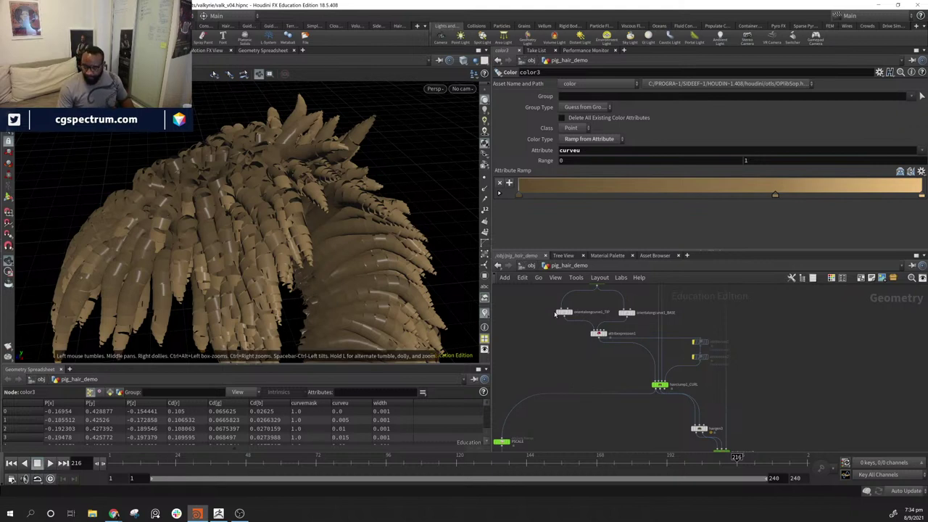
middle_click_drag(594, 370, 586, 367)
scroll(586, 368, "up", 5)
left_click(636, 353)
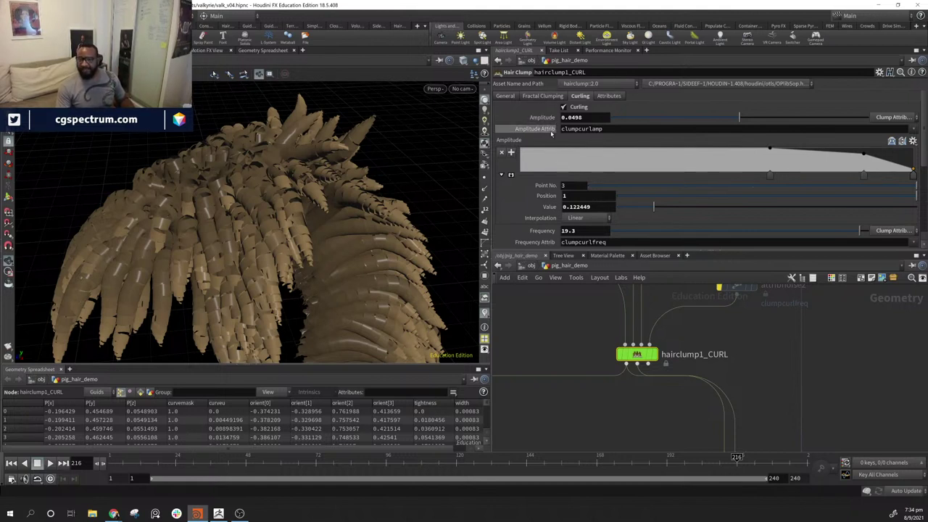
left_click_drag(366, 218, 417, 211)
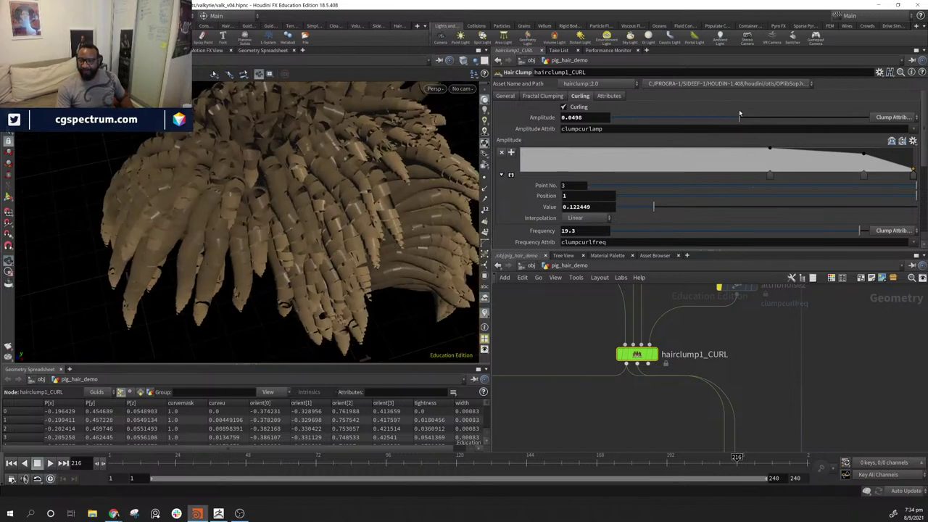
mouse_move(739, 118)
left_mouse_down()
mouse_move(797, 118)
mouse_move(729, 118)
mouse_move(739, 123)
left_mouse_up()
left_click_drag(253, 234, 196, 196)
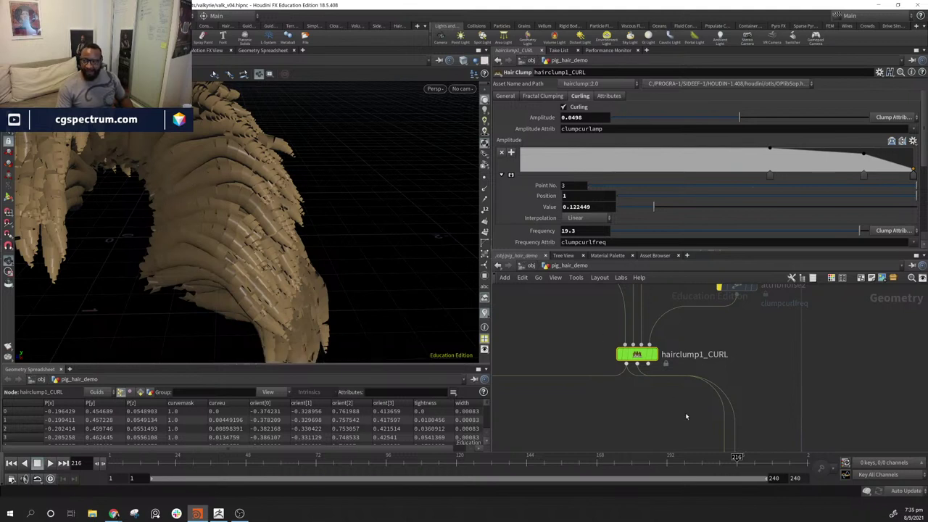
- Compare the hair curves by displaying attribexpression1 and then hairclump1_CURL
middle_click_drag(686, 416, 739, 504)
left_click(554, 316)
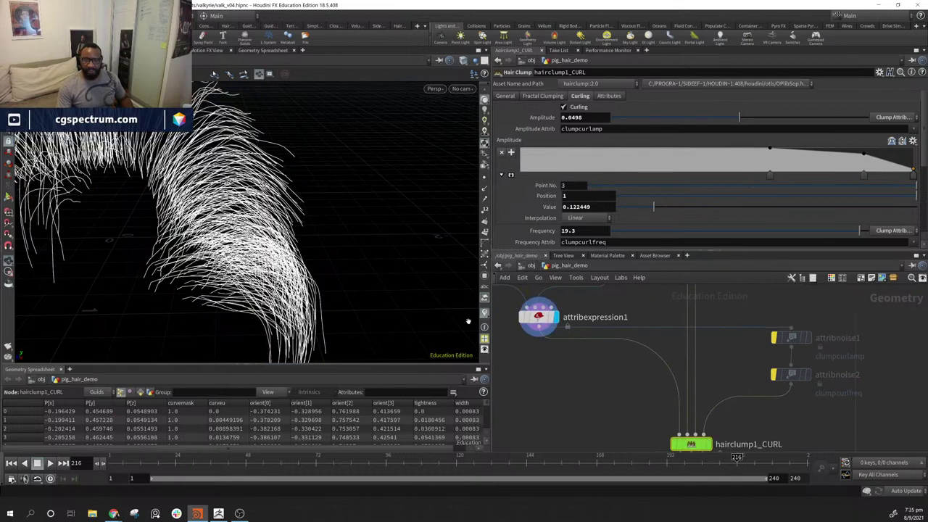
left_click_drag(438, 279, 406, 221, "alt")
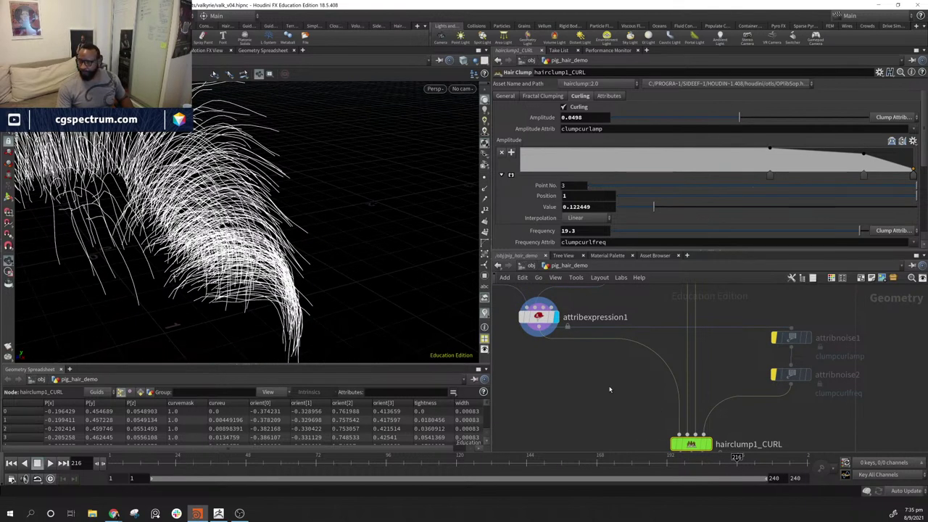
middle_click_drag(609, 389, 565, 371)
left_click(657, 427)
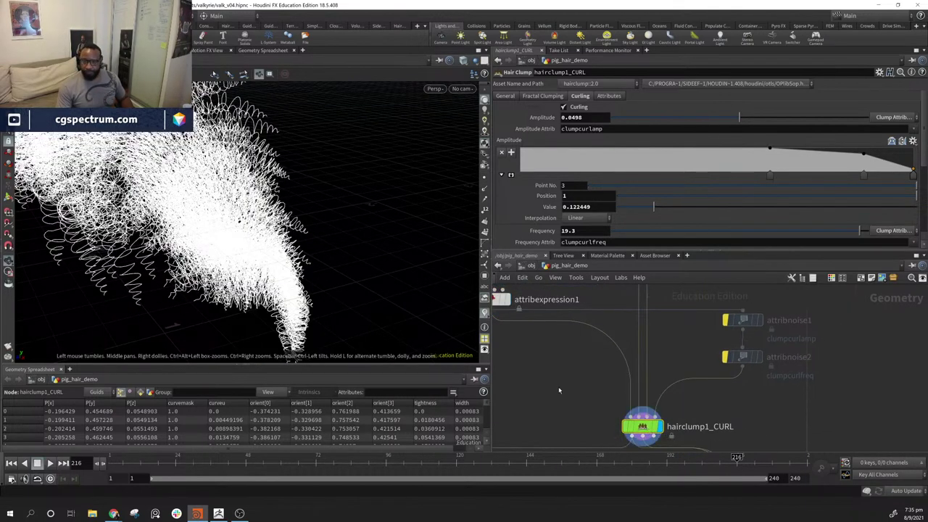
- Display the OUT_HAIR null at the end of the hair-card branch again
scroll(580, 388, "down", 5)
middle_click_drag(607, 433, 692, 387)
scroll(691, 387, "down", 2)
middle_click_drag(627, 404, 648, 362)
scroll(642, 384, "up", 4)
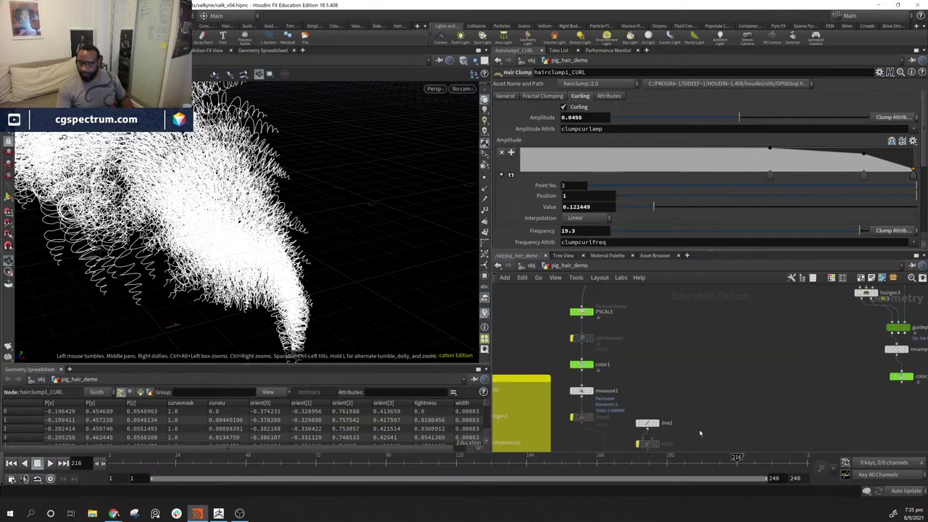
middle_click_drag(699, 432, 645, 388)
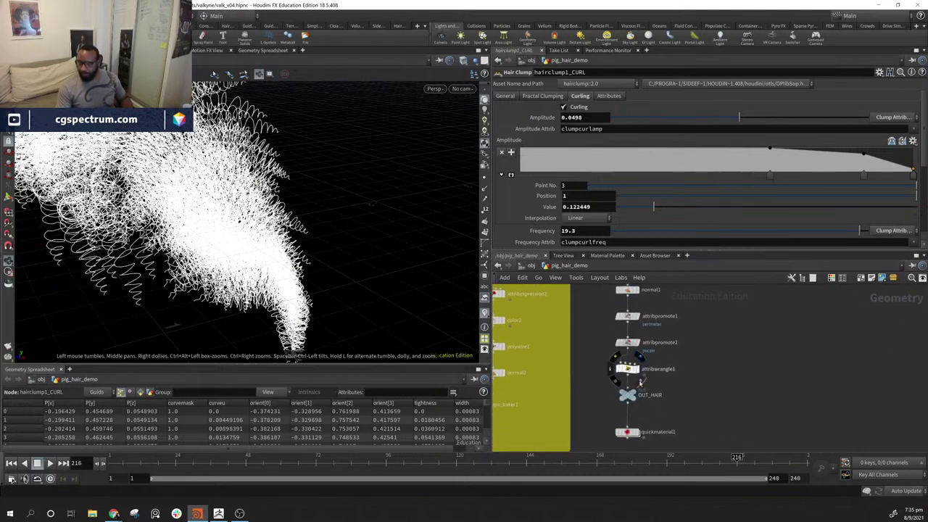
left_click(640, 384)
- Show hairclump1_CURL's amplitude override options, keep Clump Attribute, and highlight the clumpcurlamp attribute name
middle_click_drag(718, 315, 689, 428)
mouse_move(718, 319)
middle_mouse_down()
mouse_move(720, 413)
mouse_move(667, 437)
mouse_move(641, 474)
middle_mouse_up()
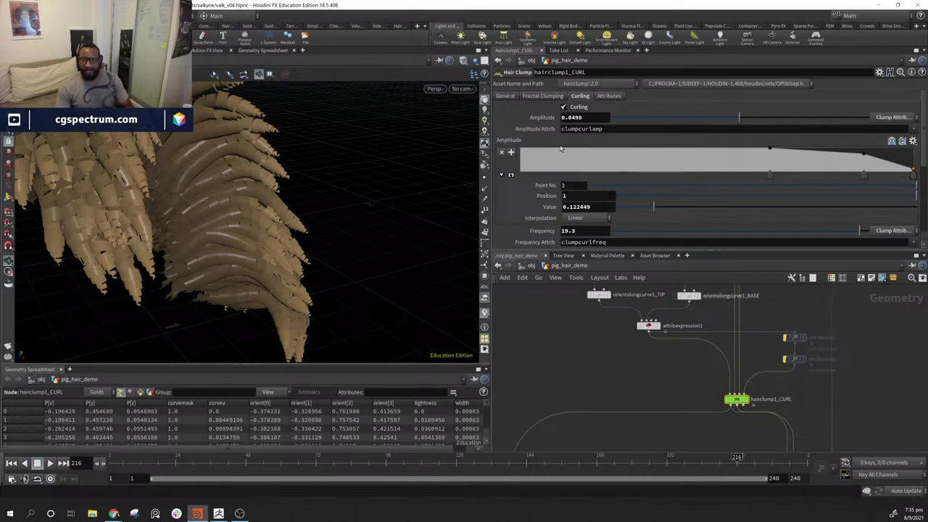
left_click(912, 118)
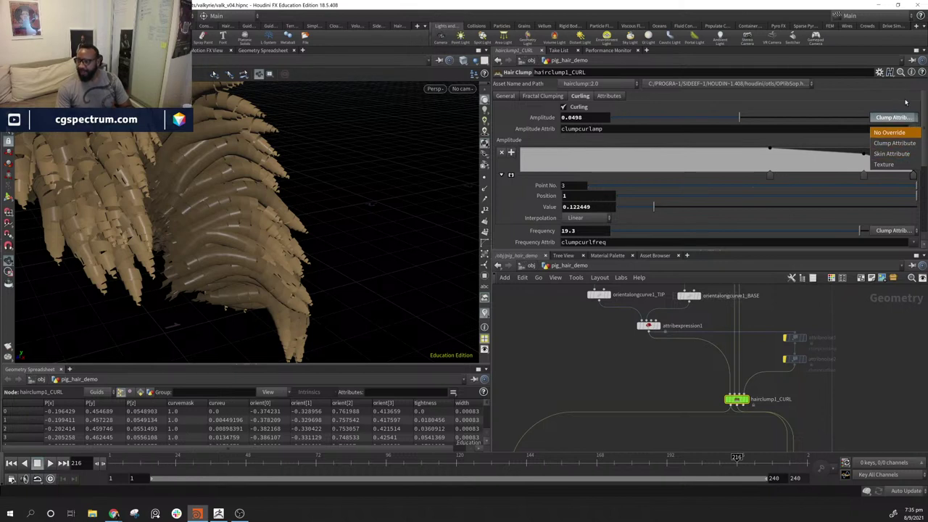
left_click(914, 143)
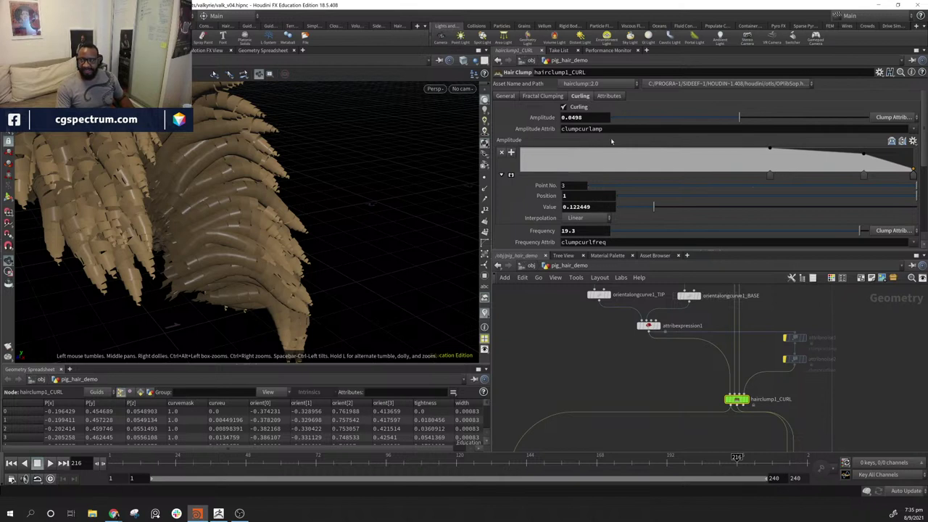
left_click_drag(606, 129, 560, 129)
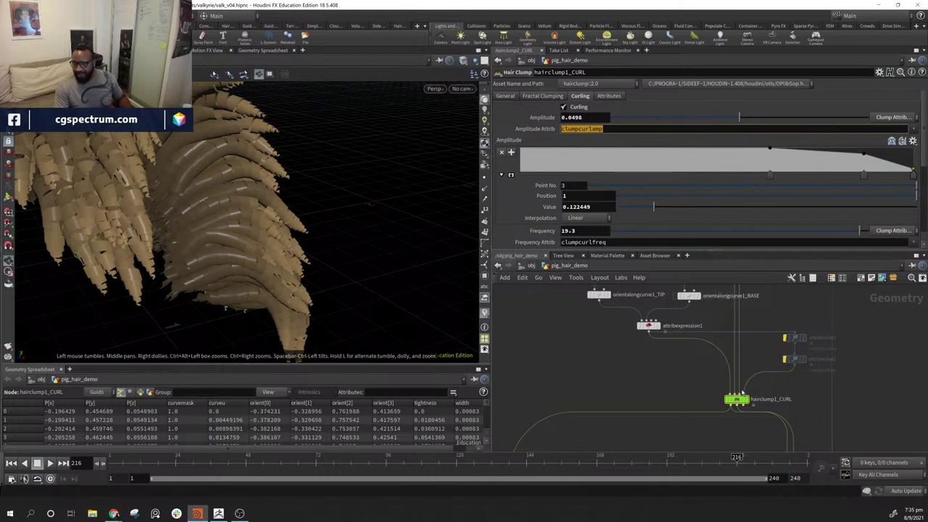
- Turn off the bypass on attribnoise1, which writes clumpcurlamp, and inspect the hair cards up close
scroll(757, 395, "up", 2)
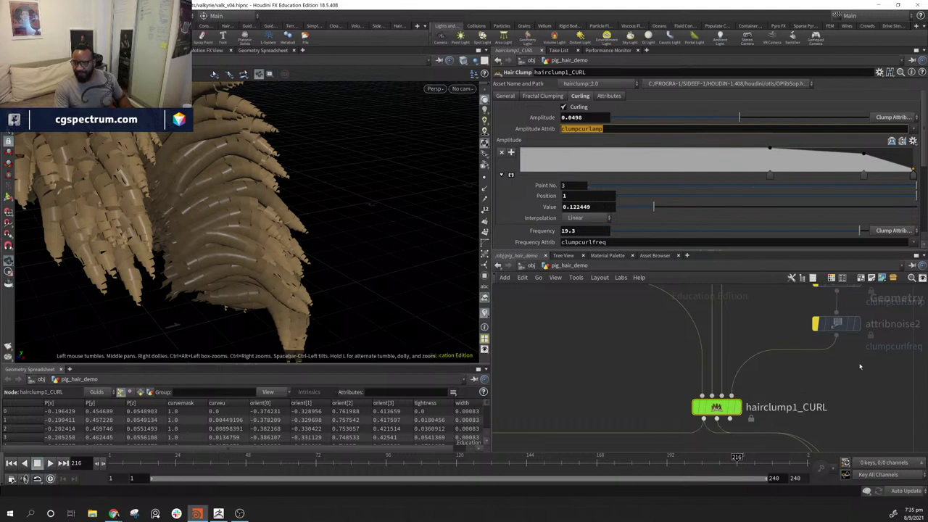
middle_click_drag(860, 367, 788, 424)
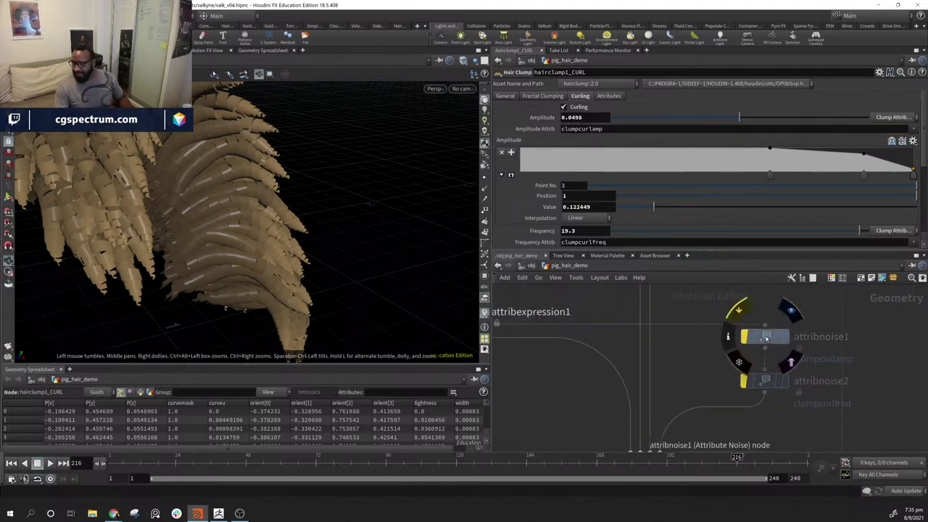
left_click(772, 339)
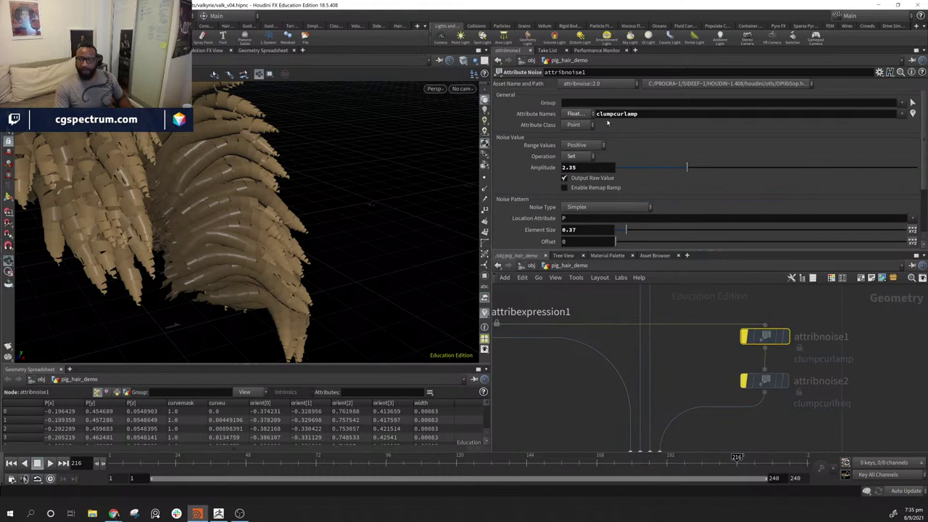
mouse_move(764, 336)
left_click(740, 311)
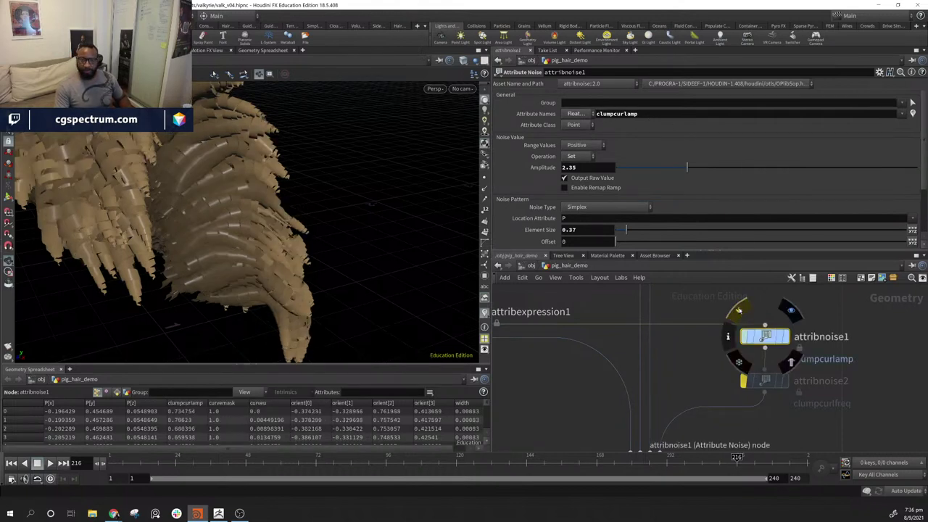
left_click_drag(222, 198, 165, 204)
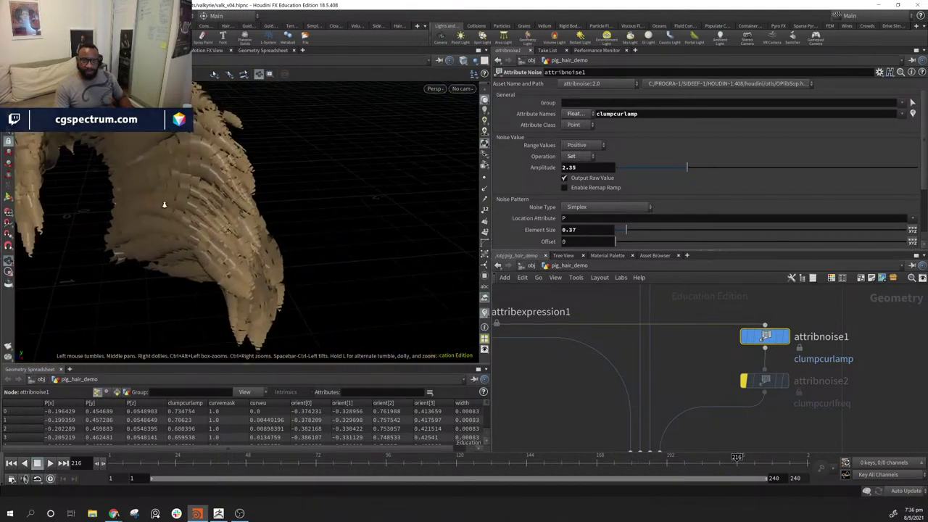
right_click_drag(164, 204, 124, 255)
left_click_drag(125, 255, 79, 248)
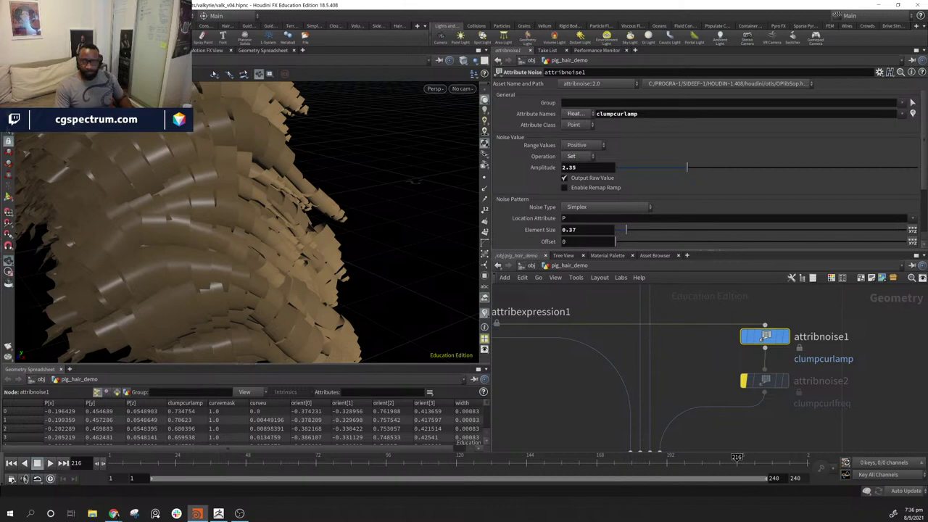
- Select attribexpression1, enlarge the geometry spreadsheet, and list the node's primitive attributes
middle_click_drag(578, 364, 748, 388)
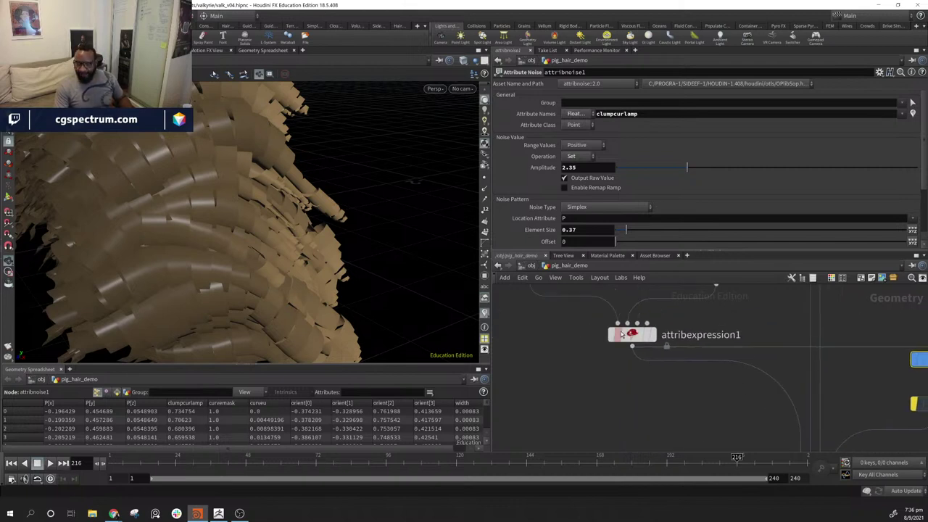
left_click(622, 333)
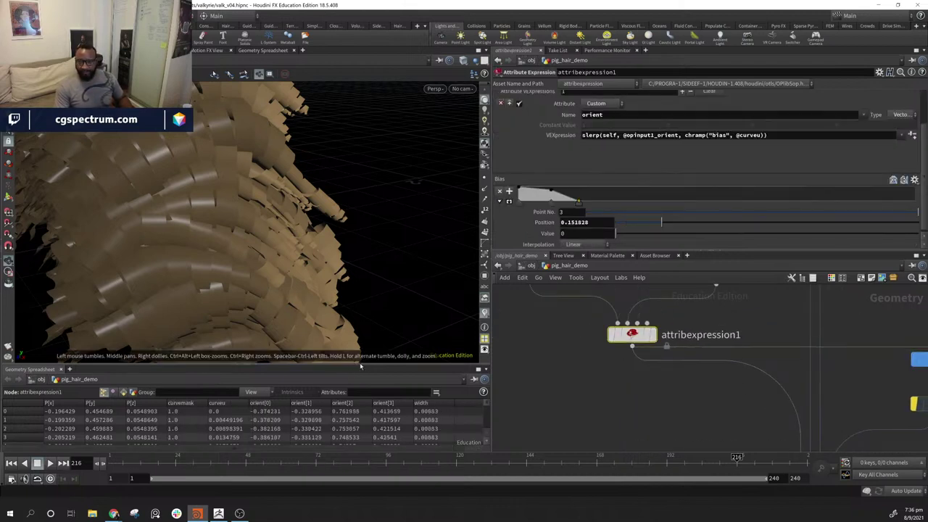
left_click_drag(360, 367, 361, 202)
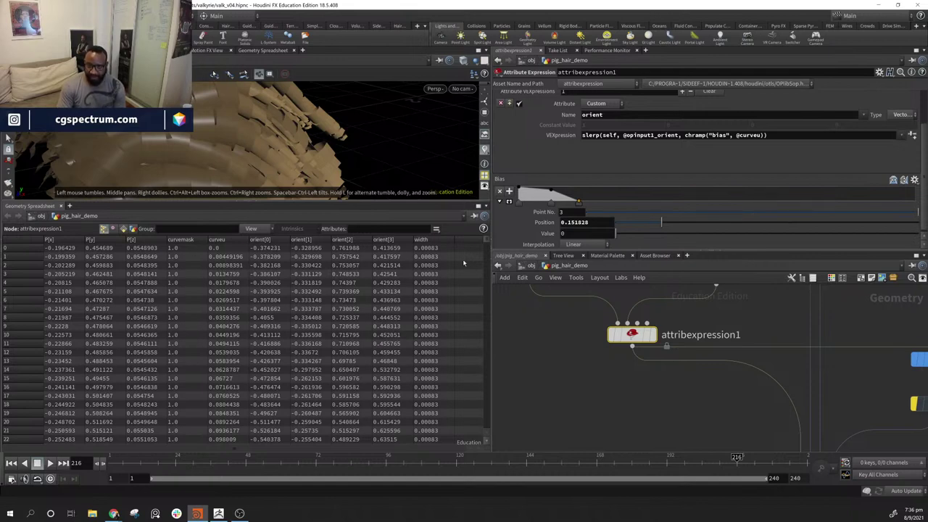
left_click_drag(488, 240, 500, 206)
left_click(123, 229)
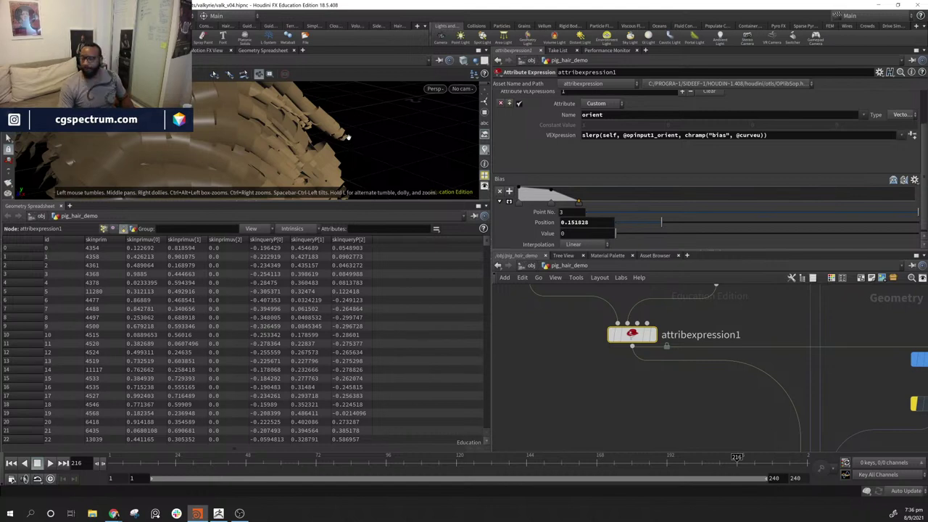
- Shrink the geometry spreadsheet to enlarge the viewport and view the whole hair-card mass
left_click_drag(349, 146, 282, 143)
scroll(367, 147, "down", 6)
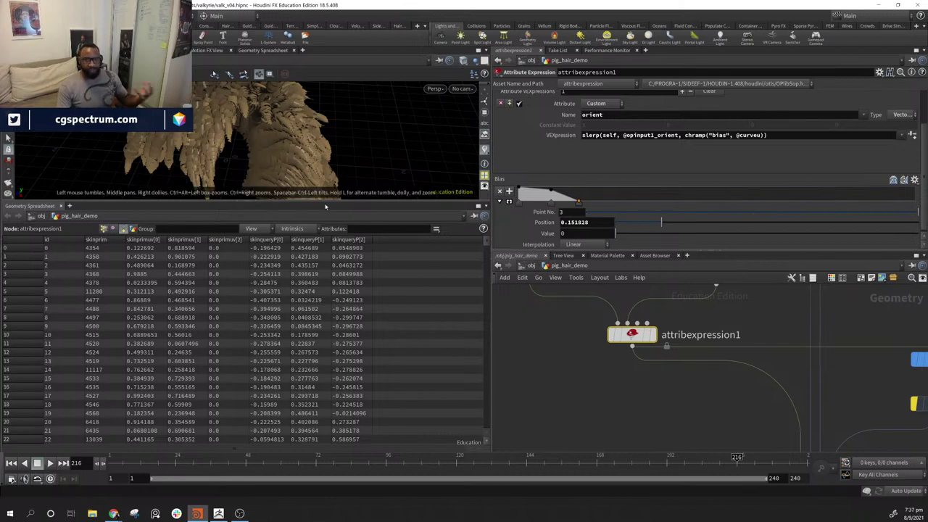
left_click_drag(326, 202, 330, 340)
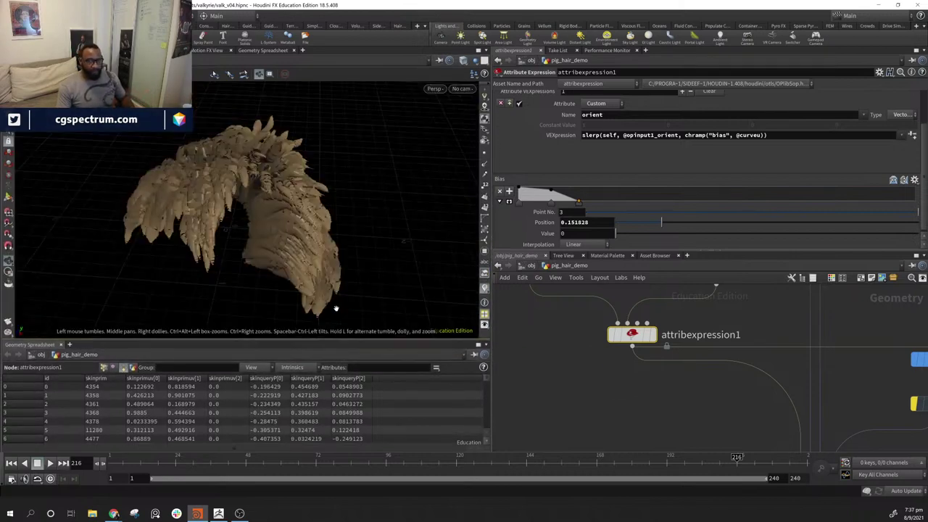
left_click_drag(329, 238, 312, 254)
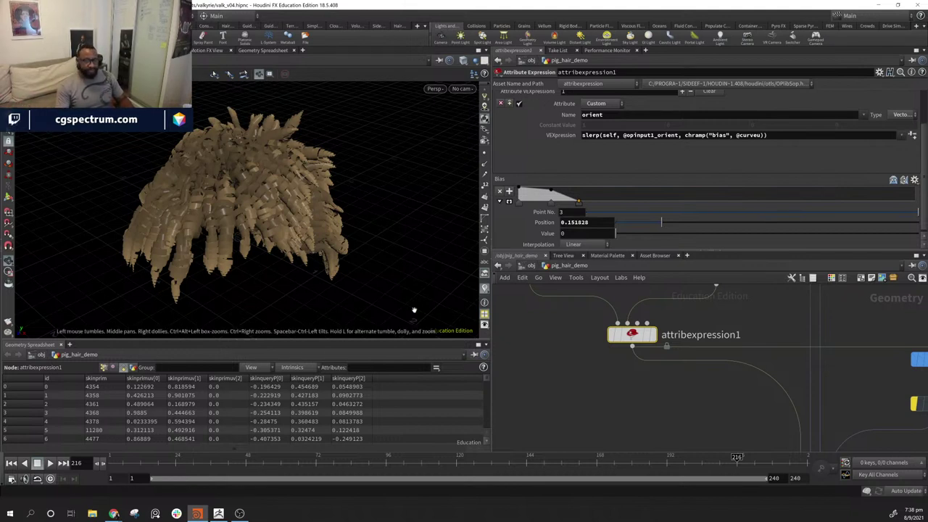
- Bring the attribnoise1 and attribnoise2 nodes into view and examine the curl variation in the hair cards at close range
middle_click_drag(914, 372, 636, 383)
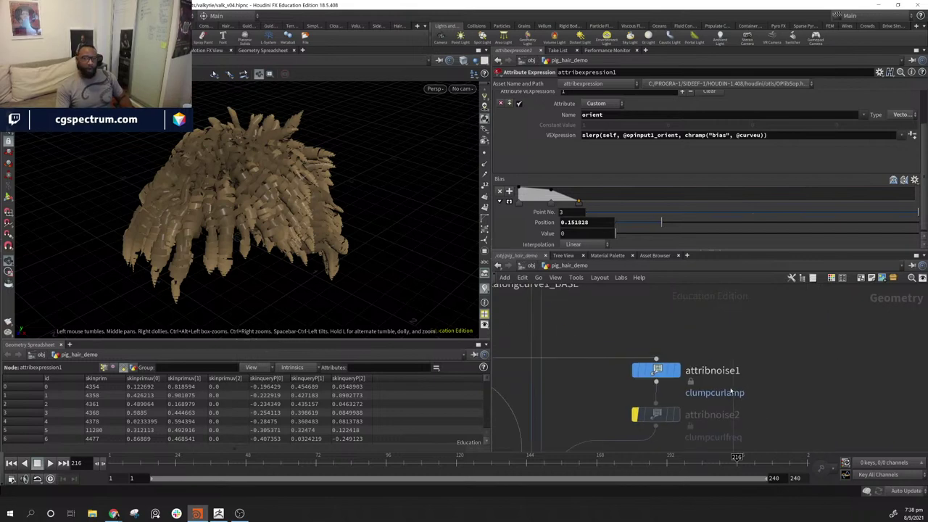
middle_click_drag(308, 213, 330, 203)
left_click_drag(330, 203, 304, 196)
right_click_drag(304, 196, 432, 218)
left_click_drag(339, 207, 322, 205)
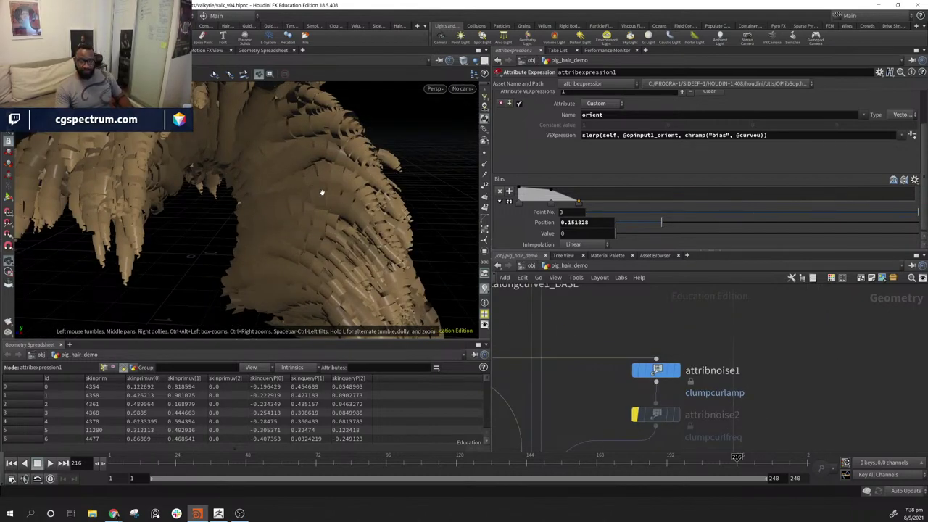
- Insert a Carve node on the wire between blast1 and sweep1
left_click_drag(324, 175, 320, 209)
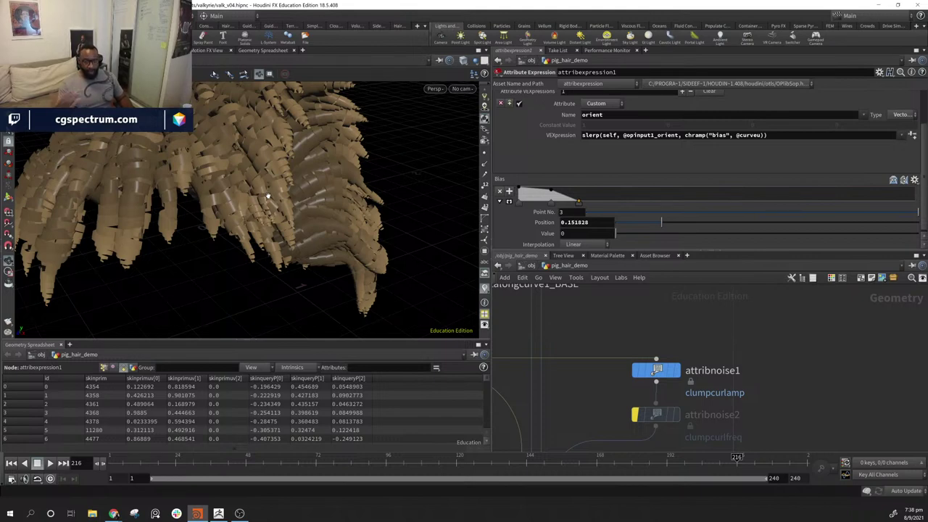
left_click_drag(230, 186, 314, 214)
middle_click_drag(768, 395, 805, 290)
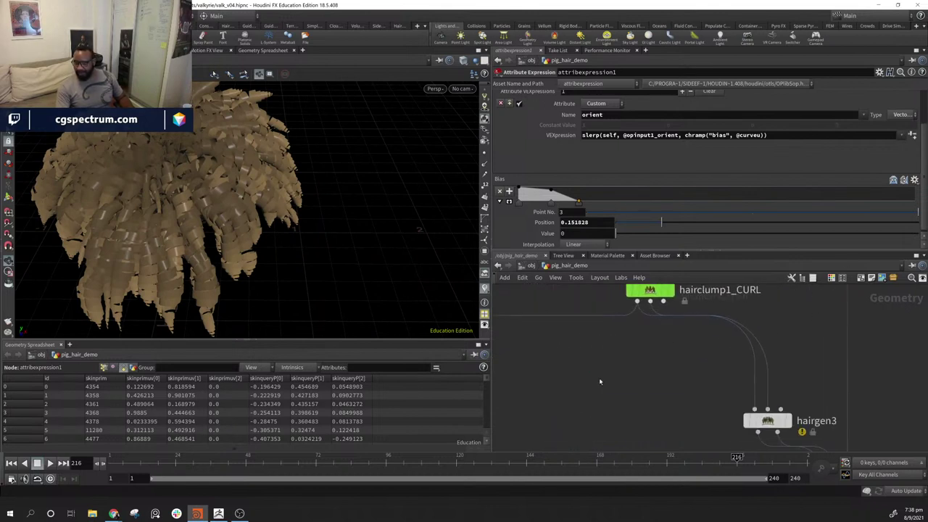
middle_click_drag(601, 382, 828, 377)
scroll(827, 377, "down", 3)
middle_click_drag(709, 442, 729, 330)
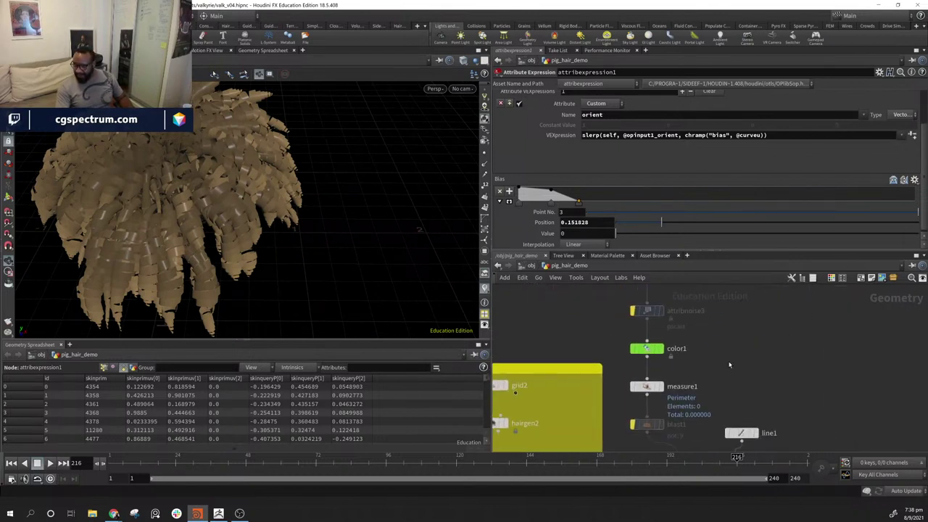
middle_click_drag(804, 402, 765, 302)
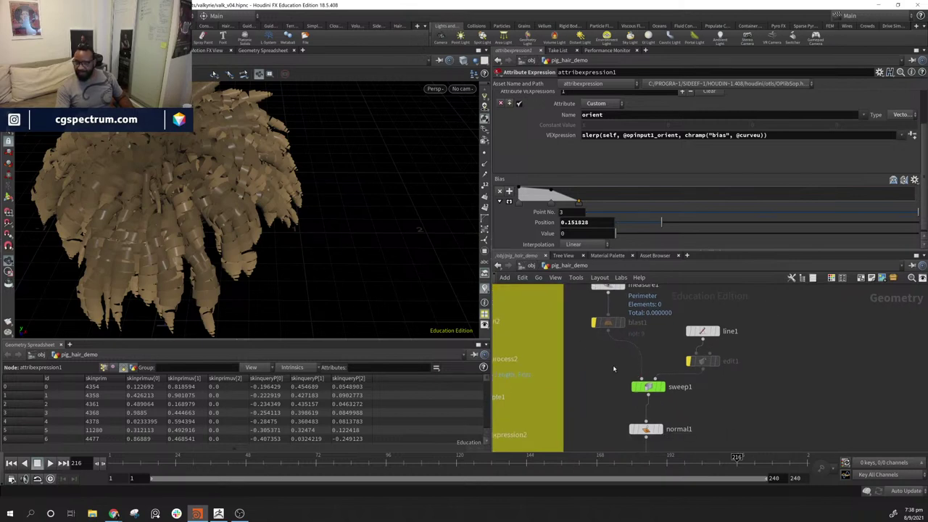
key("Tab")
mouse_move(600, 364)
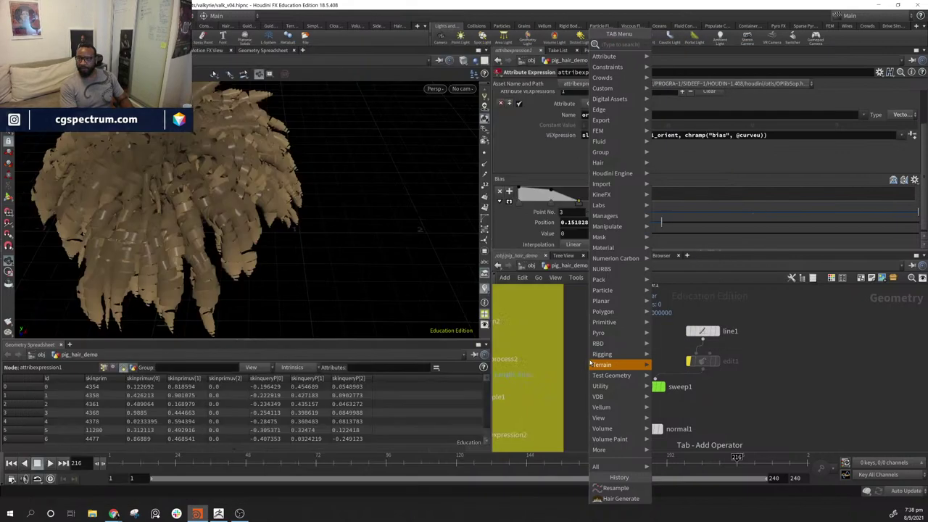
type("car")
key("Return")
left_click(590, 363)
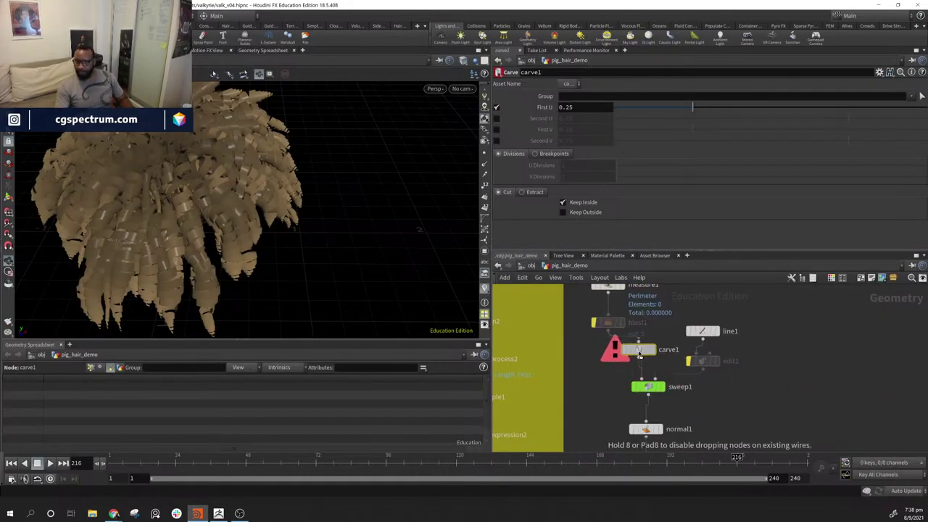
left_click(639, 353)
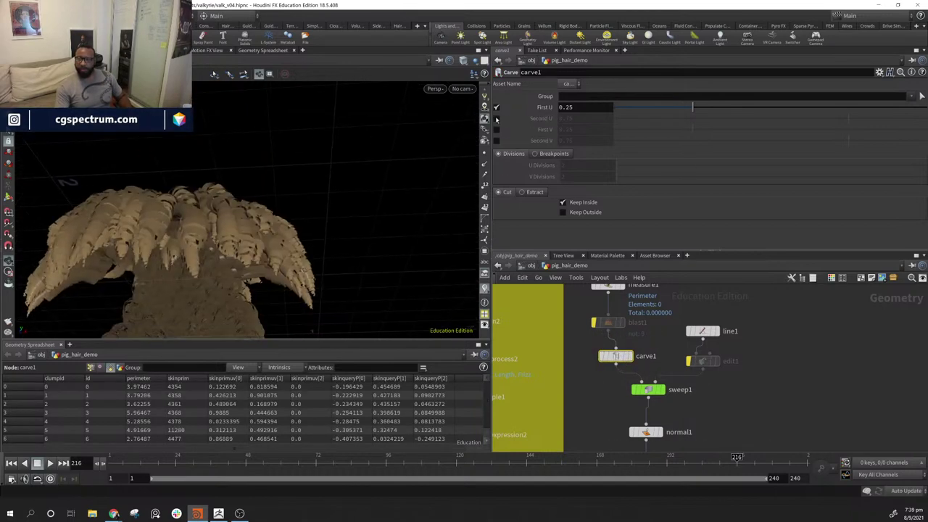
- Switch the carve from First U to Second U, lower Second U to 0.0457, and raise it to 1
left_click(497, 107)
left_click(496, 118)
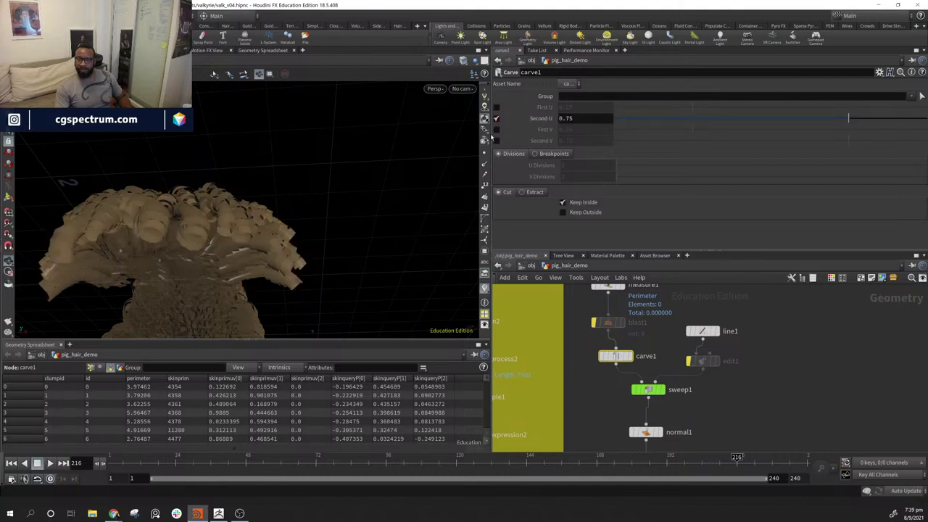
left_click_drag(860, 121, 629, 128)
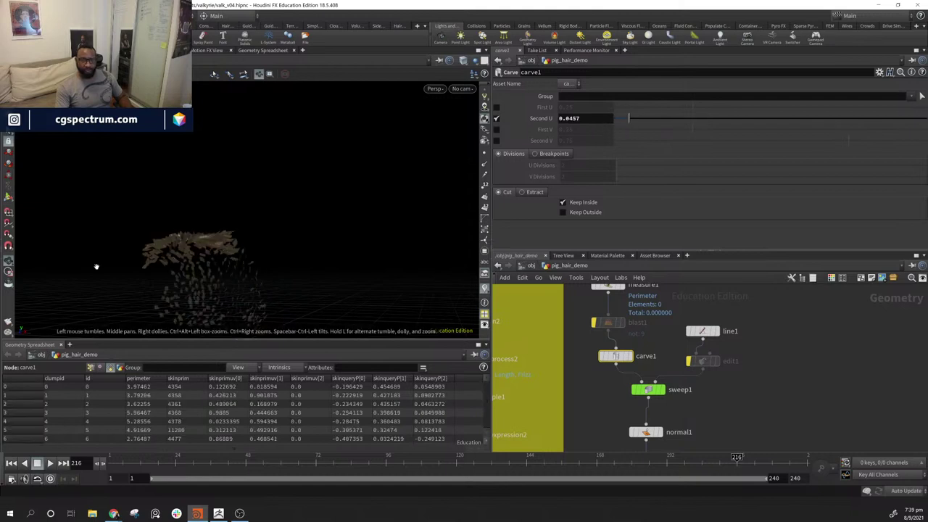
left_click_drag(95, 267, 261, 282)
left_click_drag(629, 119, 927, 138)
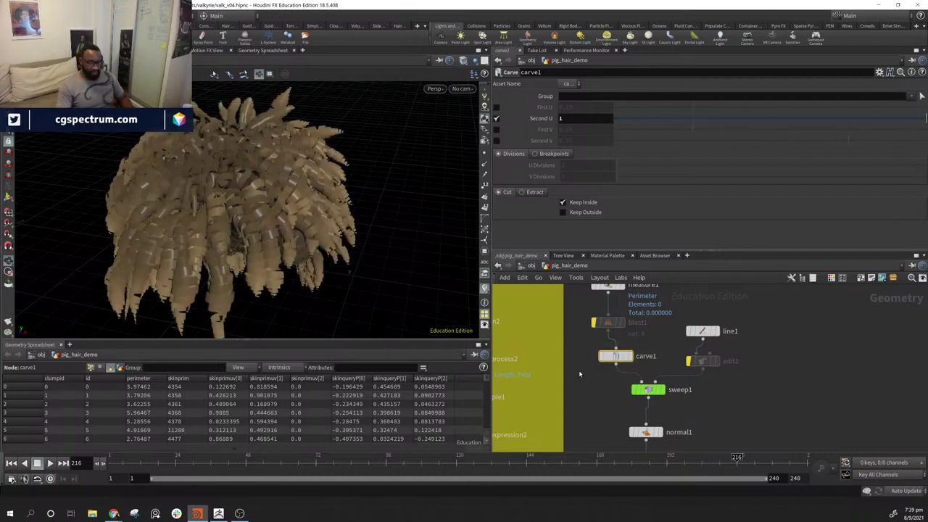
- Delete the carve1 node and inspect the hair cards from several angles
left_click(579, 372)
left_click_drag(325, 194, 296, 173)
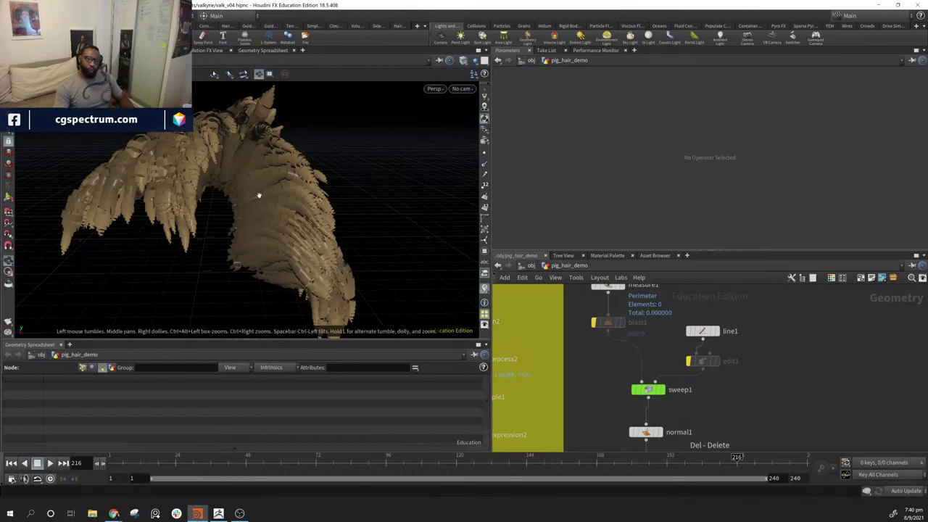
left_click_drag(326, 175, 160, 152)
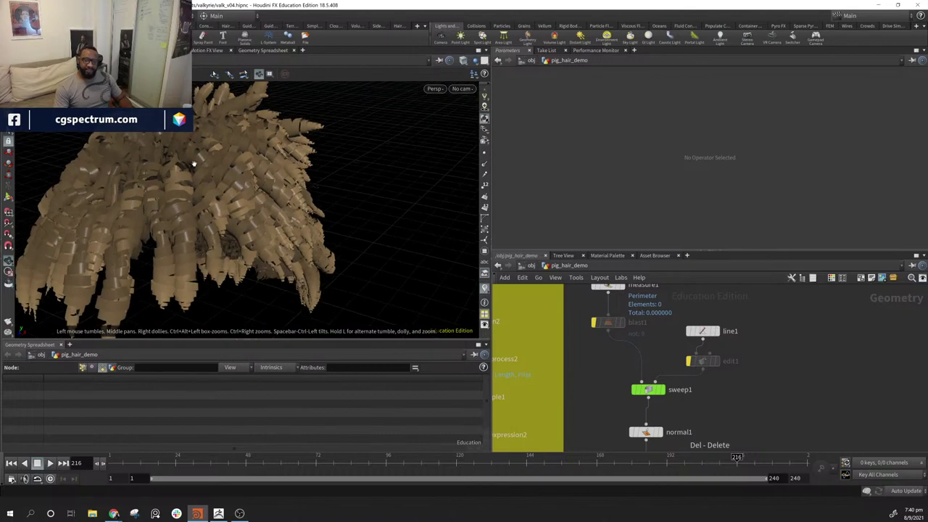
left_click_drag(323, 203, 243, 107)
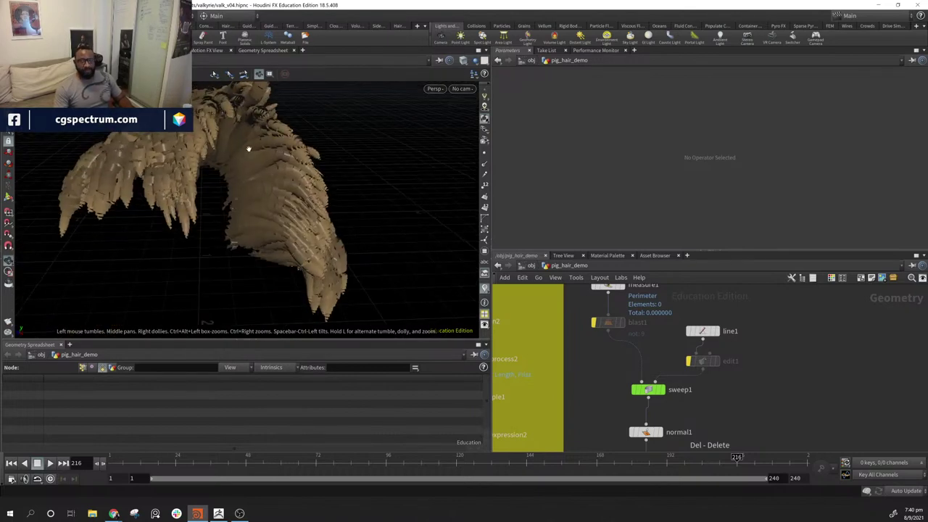
left_click_drag(208, 166, 208, 239)
- Display the hairclump1_CURL node and inspect its curled hair curves
middle_click_drag(757, 304, 771, 399)
mouse_move(718, 325)
middle_mouse_down()
mouse_move(735, 382)
mouse_move(724, 387)
middle_mouse_up()
middle_click_drag(717, 354, 715, 438)
mouse_move(761, 341)
middle_mouse_down()
mouse_move(681, 377)
mouse_move(500, 391)
middle_mouse_up()
middle_click_drag(624, 351, 586, 365)
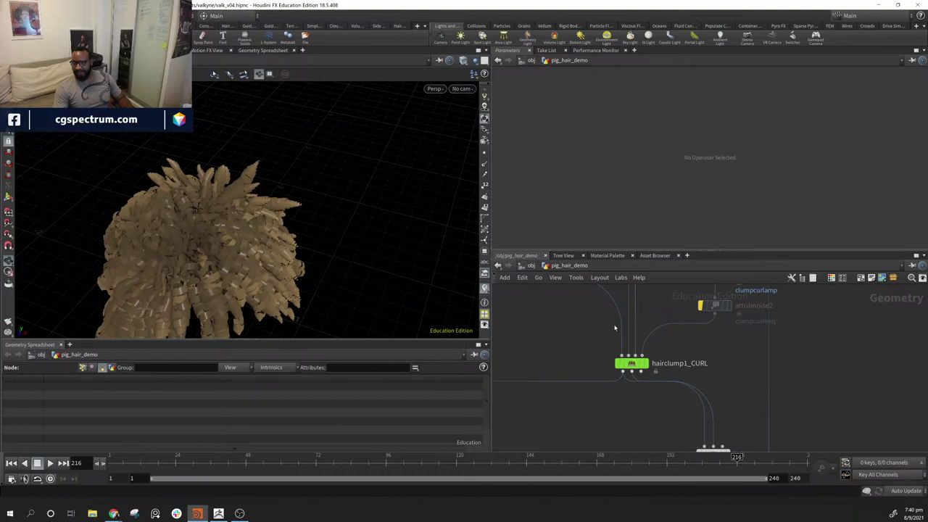
mouse_move(651, 370)
left_click(649, 348)
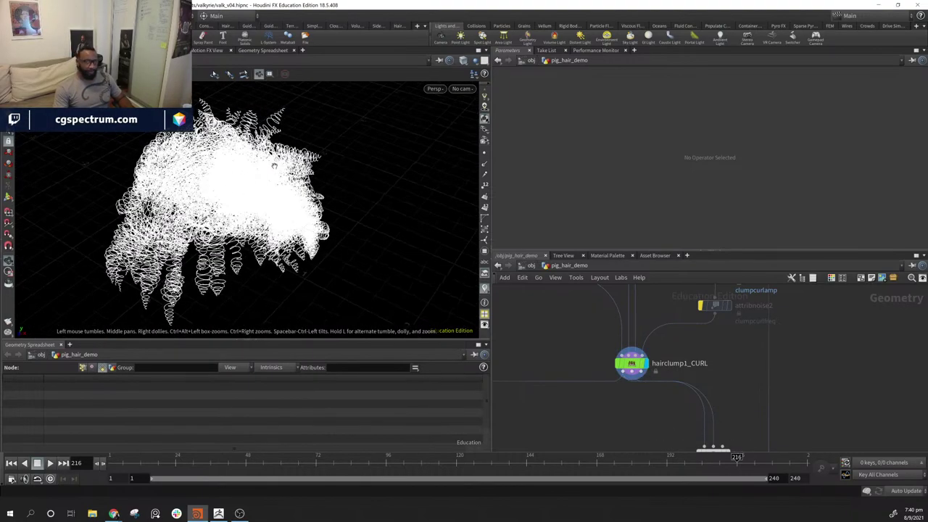
left_click_drag(274, 166, 272, 227)
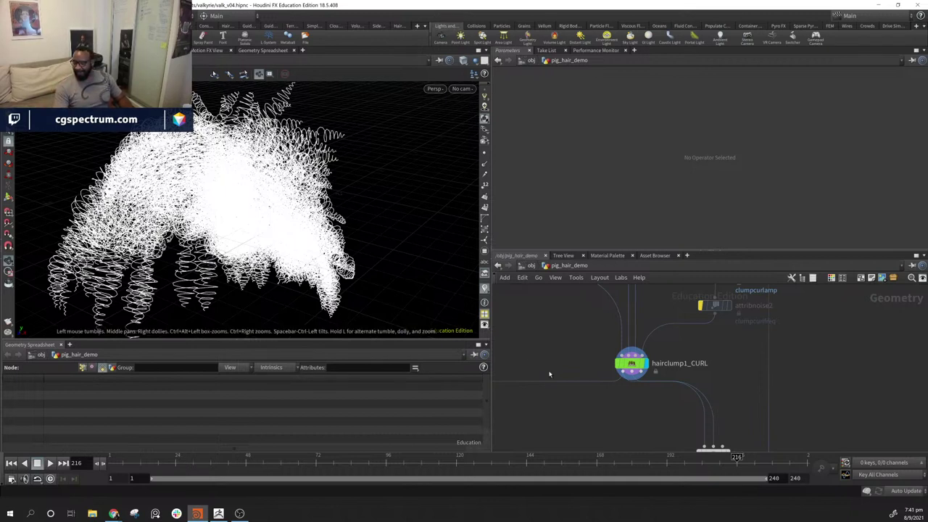
- Display the finished hair cards at the output end of the network below attribwrangle1
middle_click_drag(551, 375, 580, 412)
left_click_drag(208, 225, 270, 192)
middle_click_drag(640, 390, 820, 284)
middle_click_drag(714, 429, 703, 310)
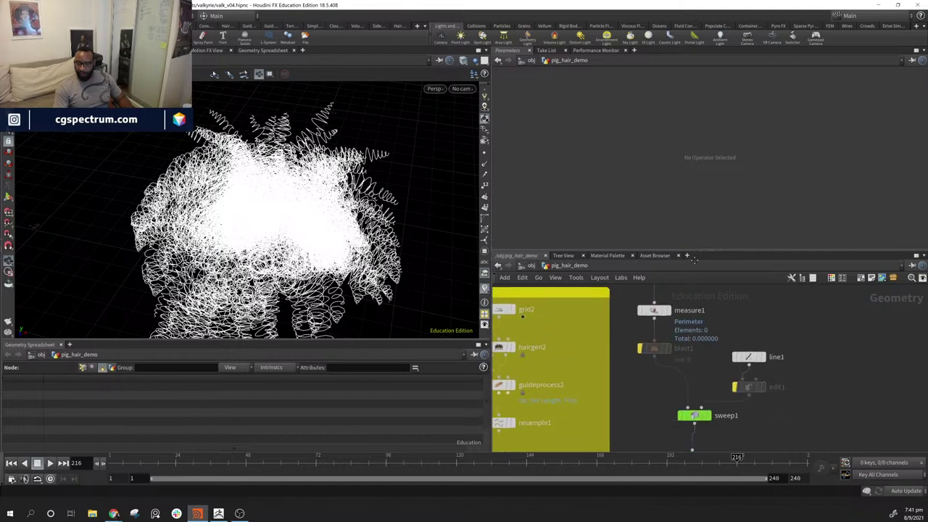
middle_click_drag(742, 450, 699, 313)
middle_click_drag(702, 379, 666, 295)
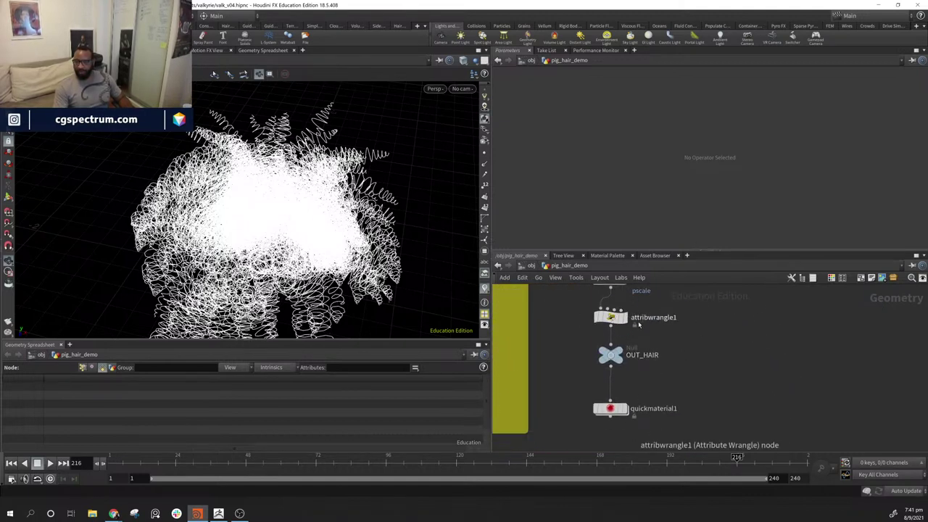
left_click(629, 338)
- Examine the hair-card clumps up close and switch the display back to the hairclump1_CURL curves
middle_click_drag(761, 311, 663, 442)
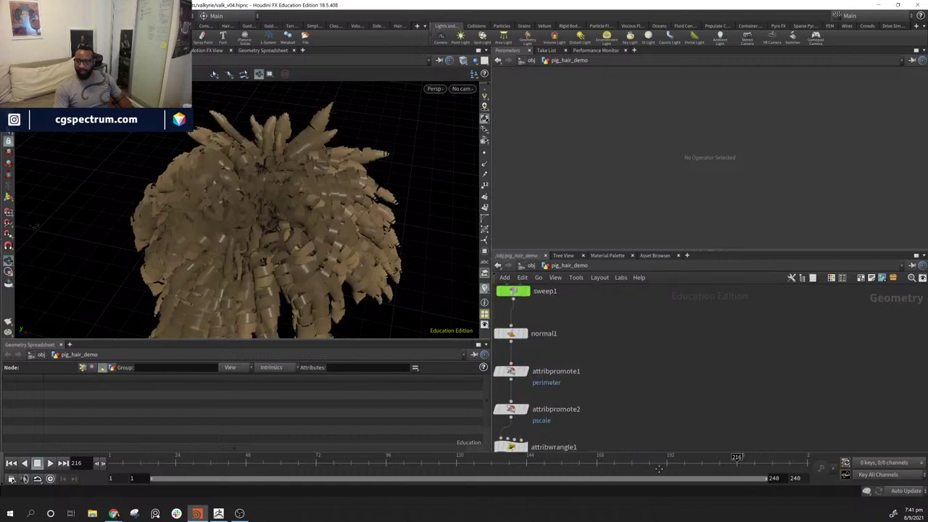
middle_click_drag(733, 290, 816, 421)
scroll(815, 421, "down", 2)
middle_click_drag(863, 373, 675, 399)
scroll(699, 377, "up", 1)
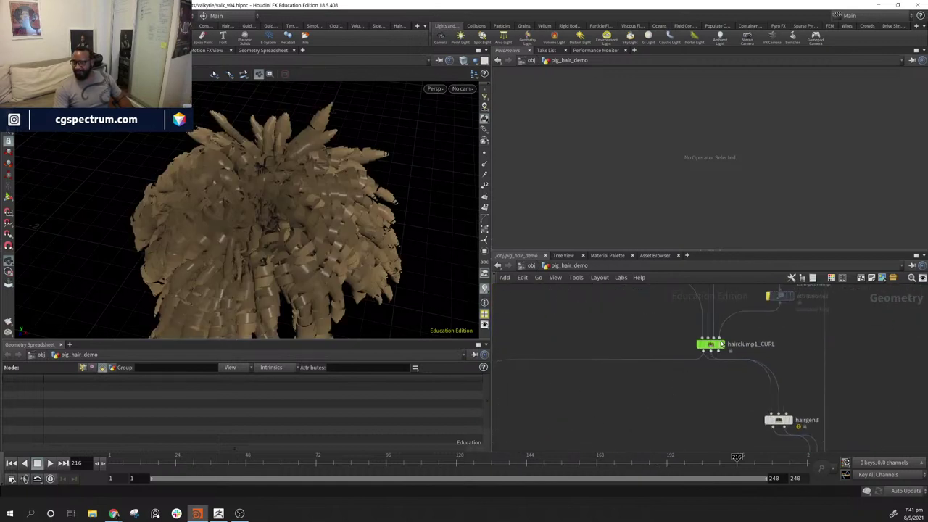
middle_click_drag(538, 344, 663, 313)
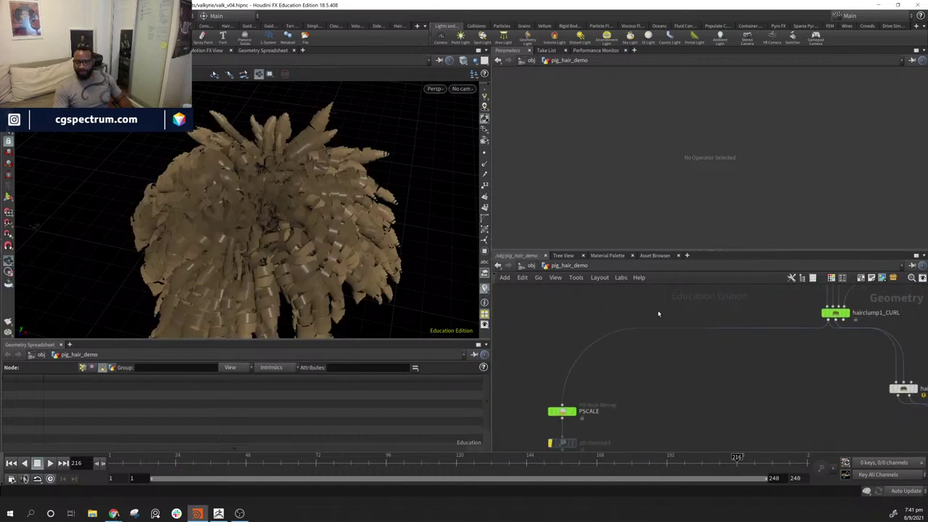
left_click_drag(324, 250, 354, 253, "alt")
right_click_drag(354, 253, 300, 192, "alt")
left_click_drag(301, 192, 271, 210, "alt")
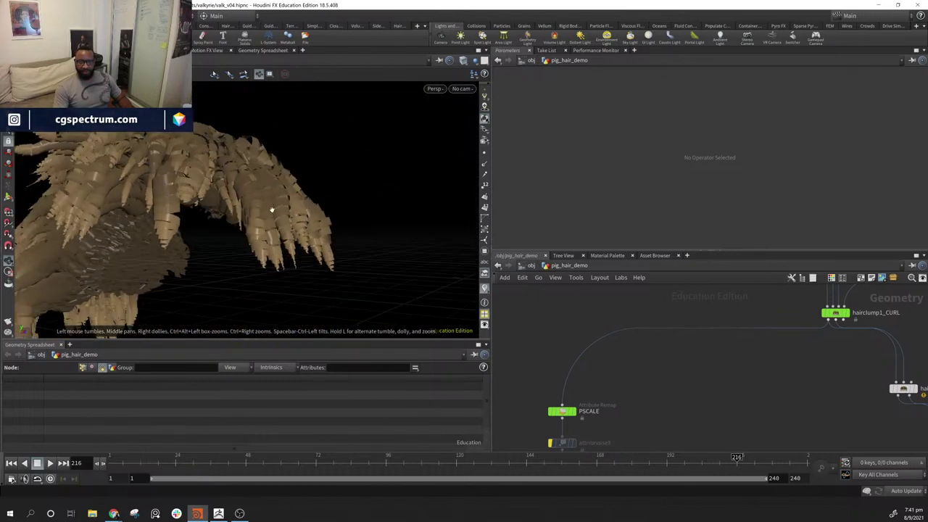
left_click(847, 313)
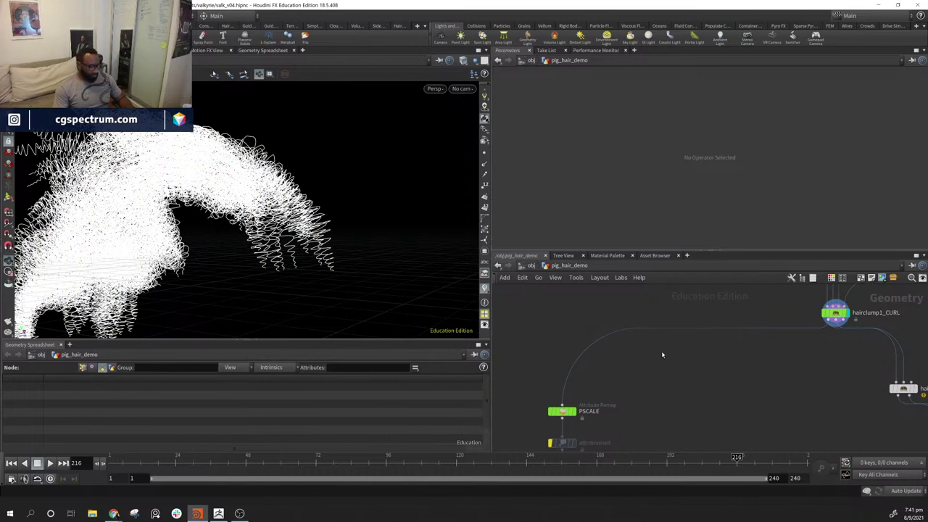
- Add an Attribute Noise node in the empty area above PSCALE
key("Tab")
mouse_move(663, 353)
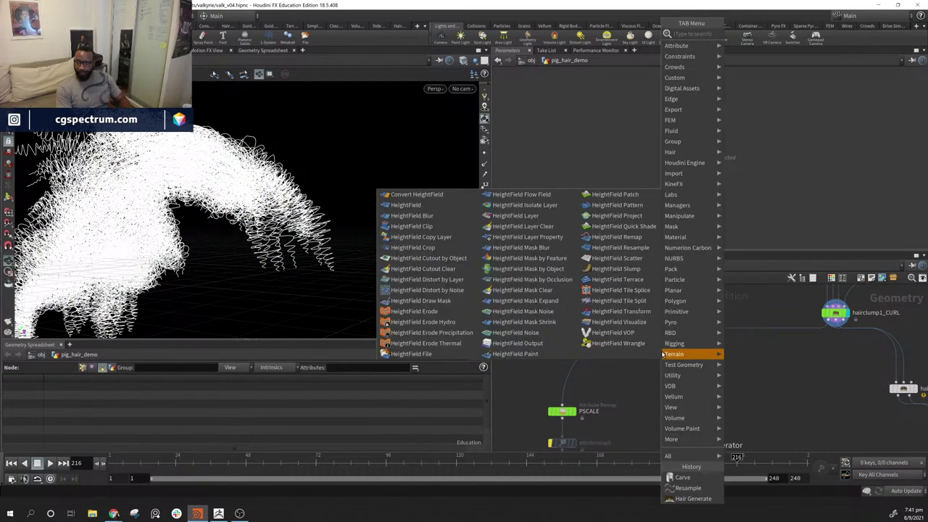
type("a ")
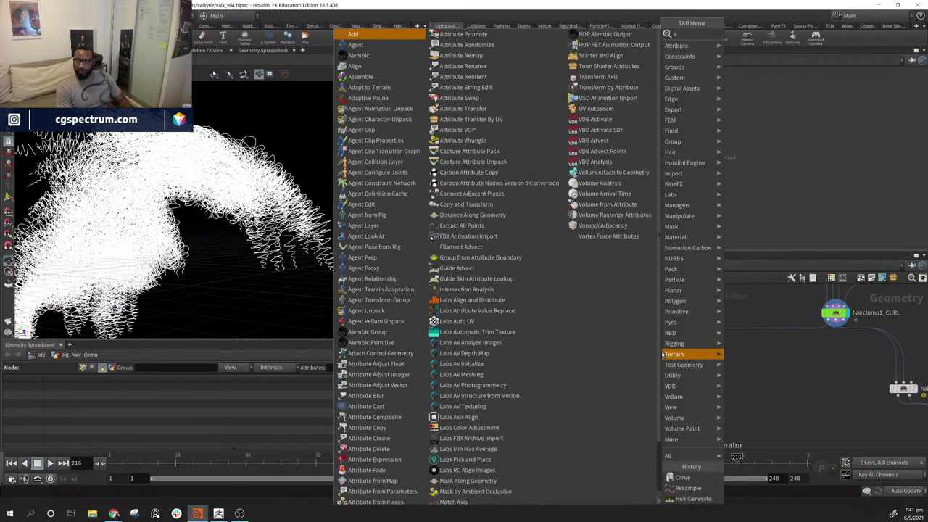
type("n")
key("BackSpace")
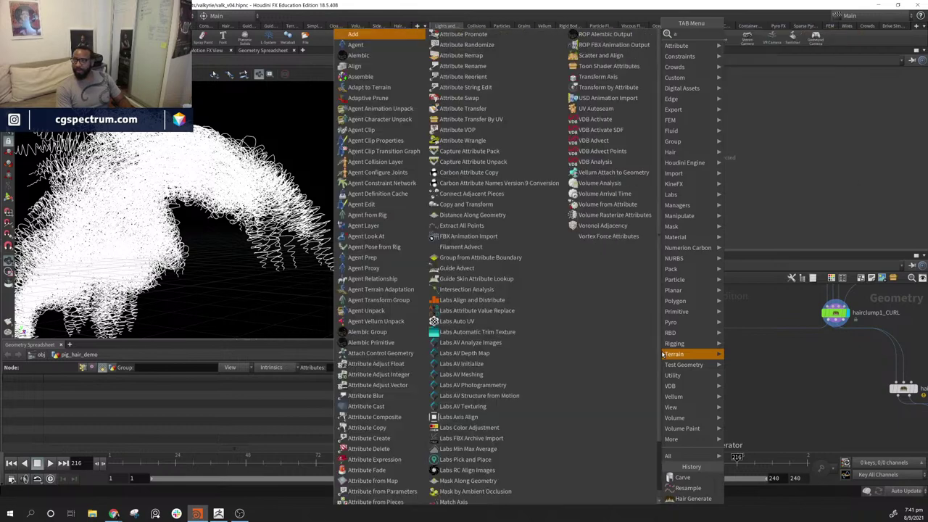
type("n")
key("Return")
left_click(661, 353)
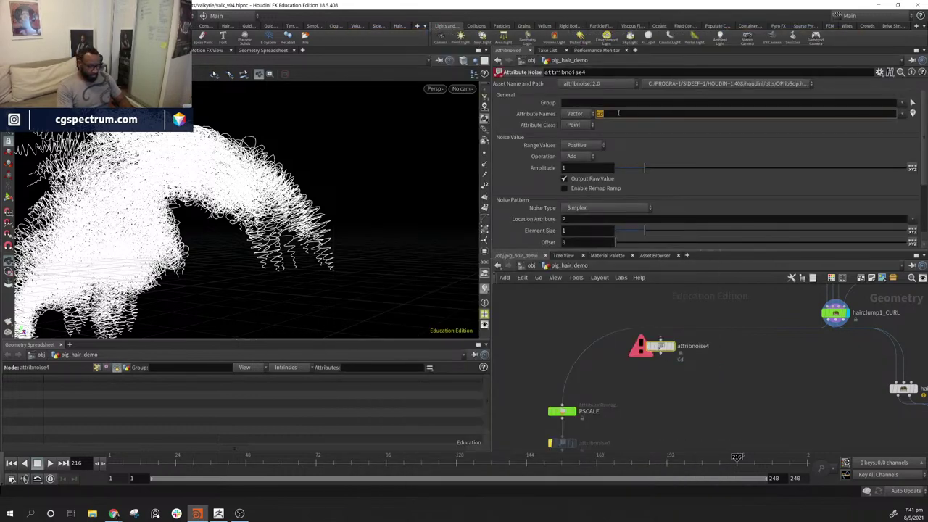
- Apply the noise to the P attribute with its range values set to Zero Centered
type("P")
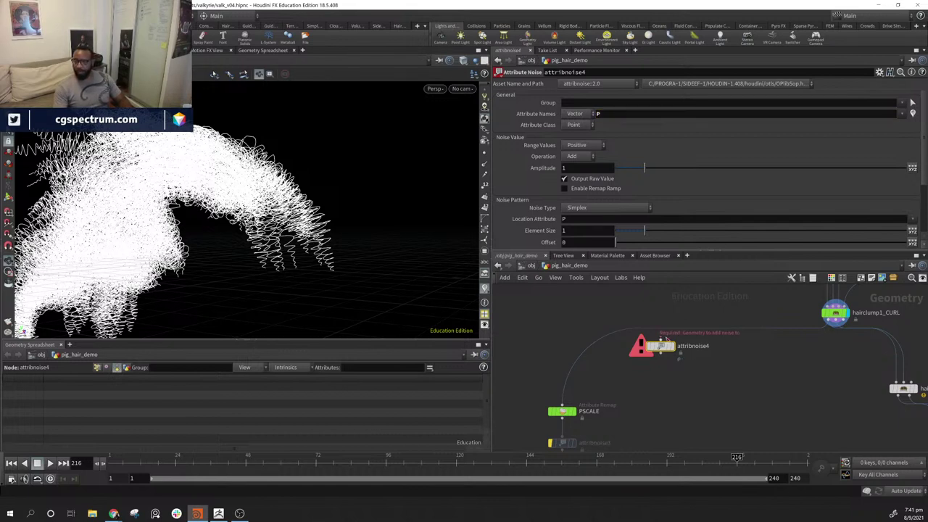
left_click(596, 146)
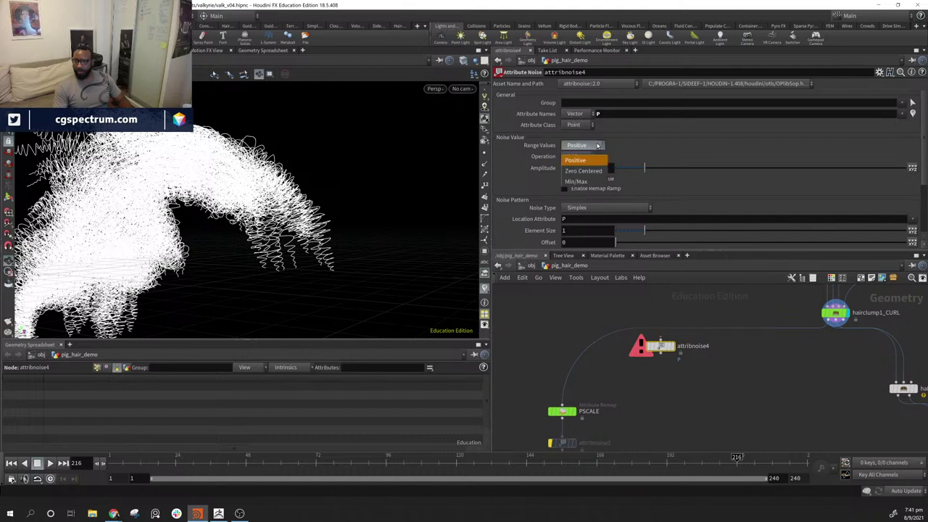
left_click(593, 171)
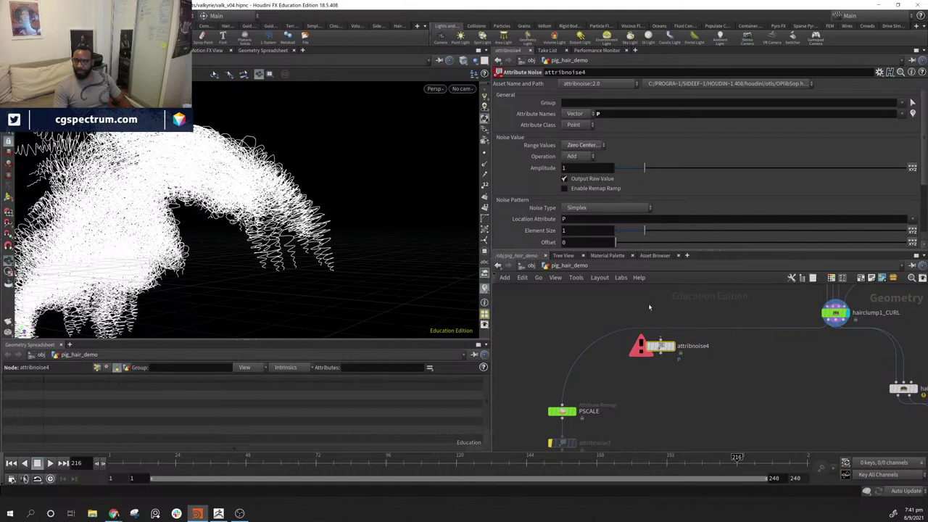
- Insert attribnoise4 into the wire between hairclump1_CURL and PSCALE and display it
left_click_drag(661, 347, 648, 330)
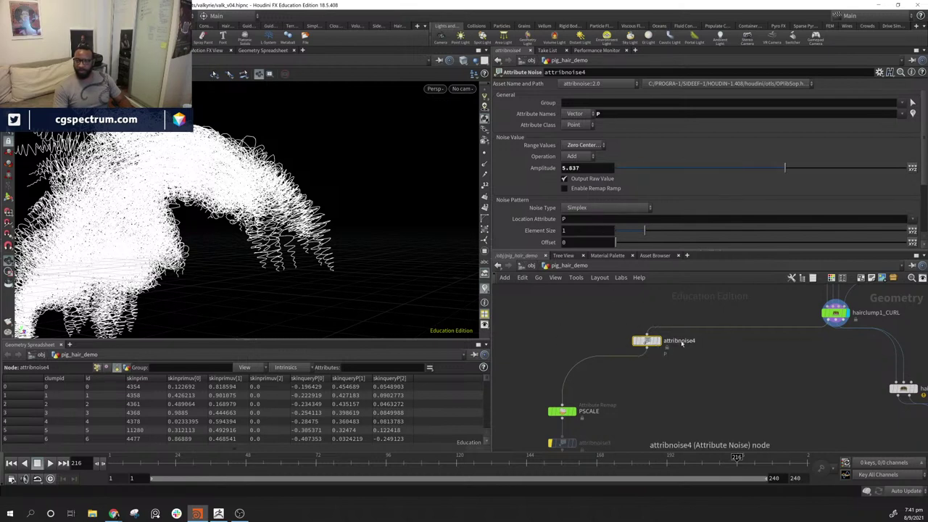
left_click(662, 327)
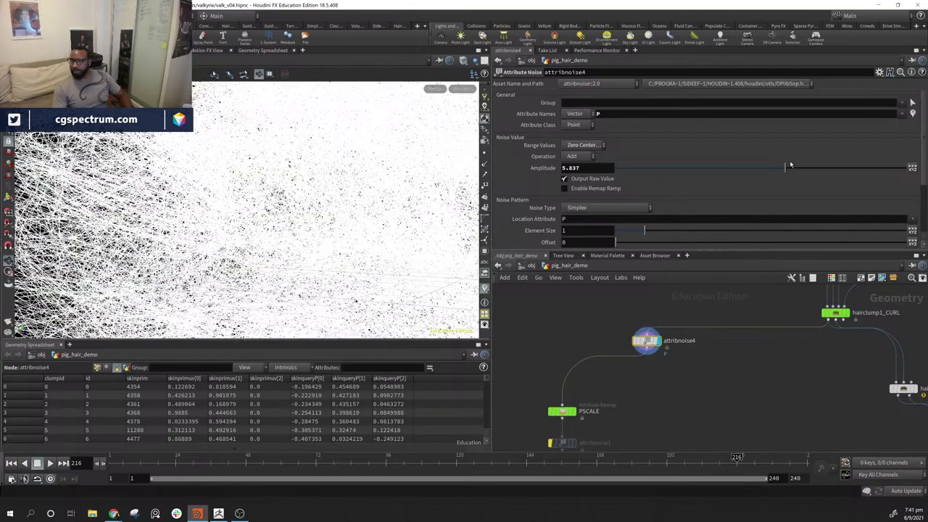
- Reduce the noise amplitude to about 0.067 and the element size to about 0.316
left_click_drag(778, 168, 618, 179)
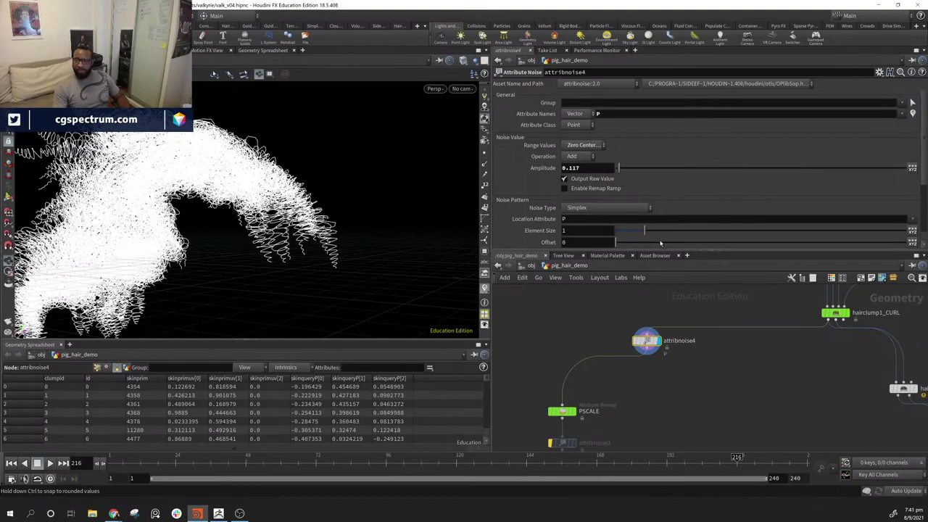
left_click_drag(646, 234, 626, 229)
left_click_drag(622, 173, 617, 172)
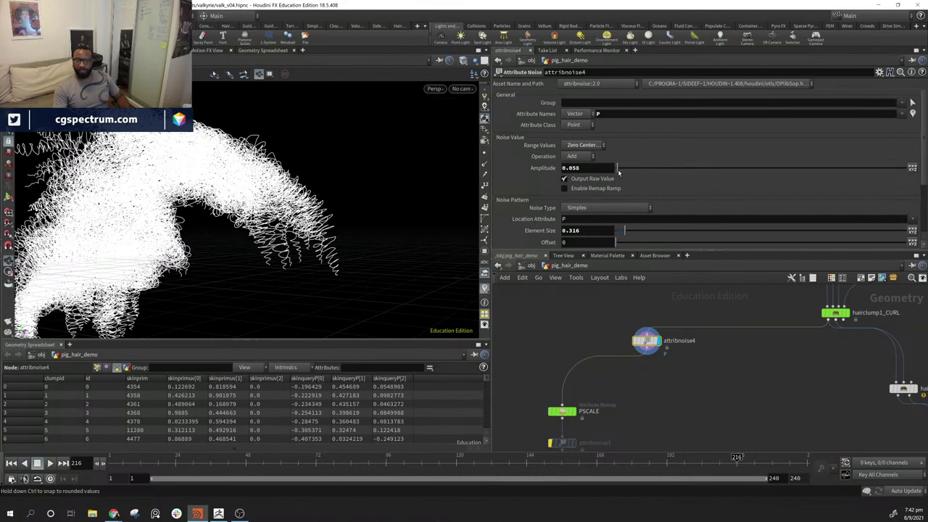
left_click_drag(250, 217, 290, 243, "alt")
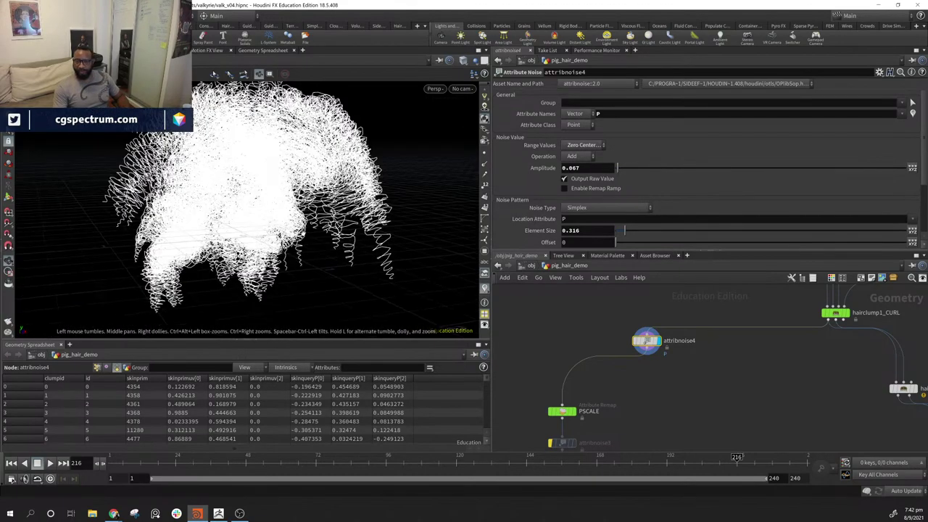
- Raise the position noise offset on attribnoise4 to about 6.74
scroll(633, 230, "down", 4)
left_click_drag(615, 193, 638, 199)
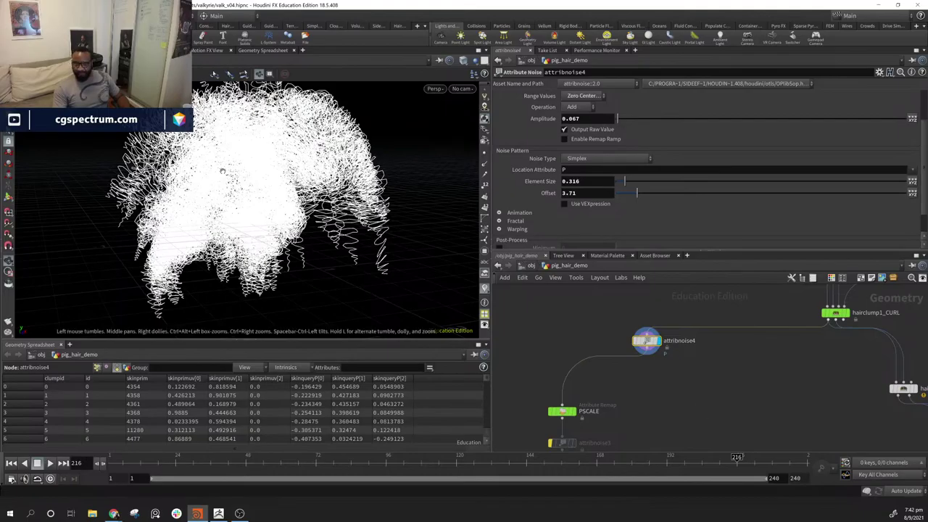
left_click_drag(639, 196, 656, 198)
- Display the OUT_HAIR null at the end of the network to show the finished hair cards
middle_click_drag(706, 413, 749, 290)
middle_click_drag(720, 416, 719, 300)
scroll(725, 355, "down", 2)
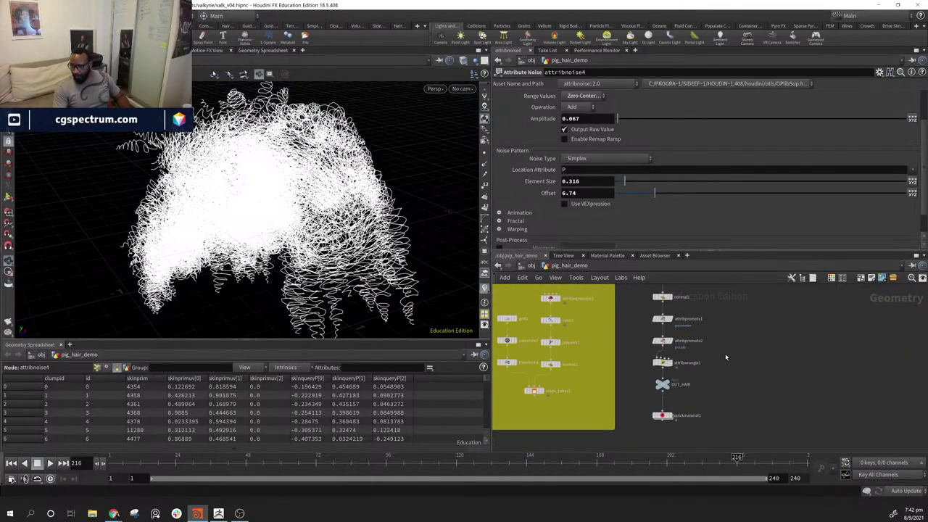
left_click(665, 384)
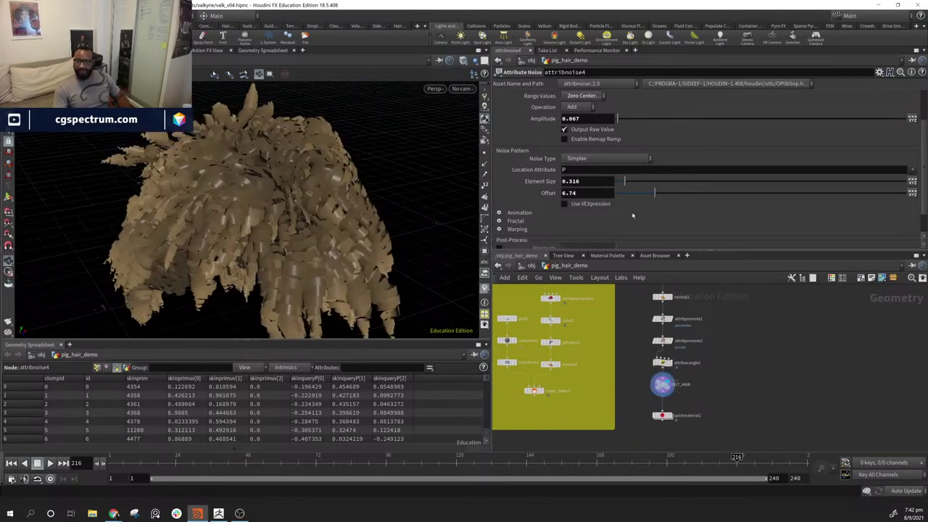
- Increase the attribnoise4 offset further to about 14.28 while viewing the hair cards from the side
left_click_drag(655, 194, 668, 197)
left_click_drag(306, 222, 259, 180)
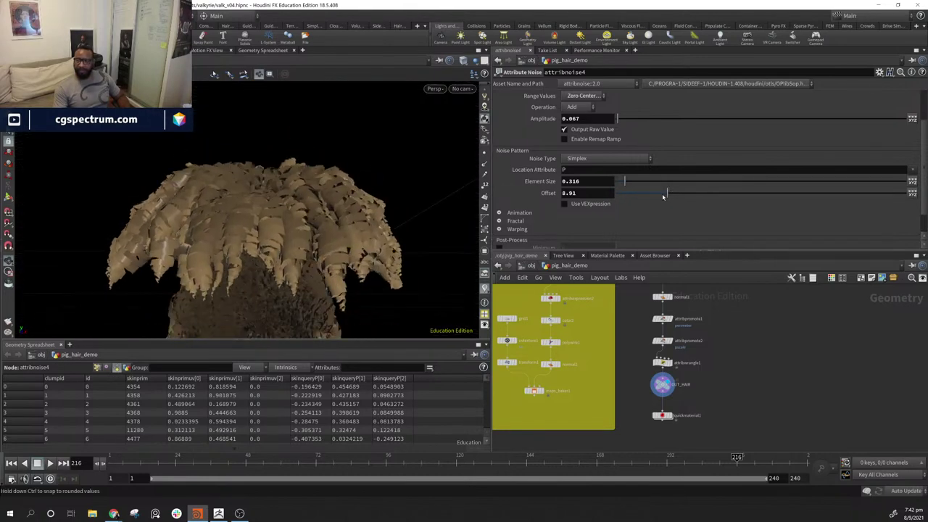
left_click_drag(664, 195, 700, 203)
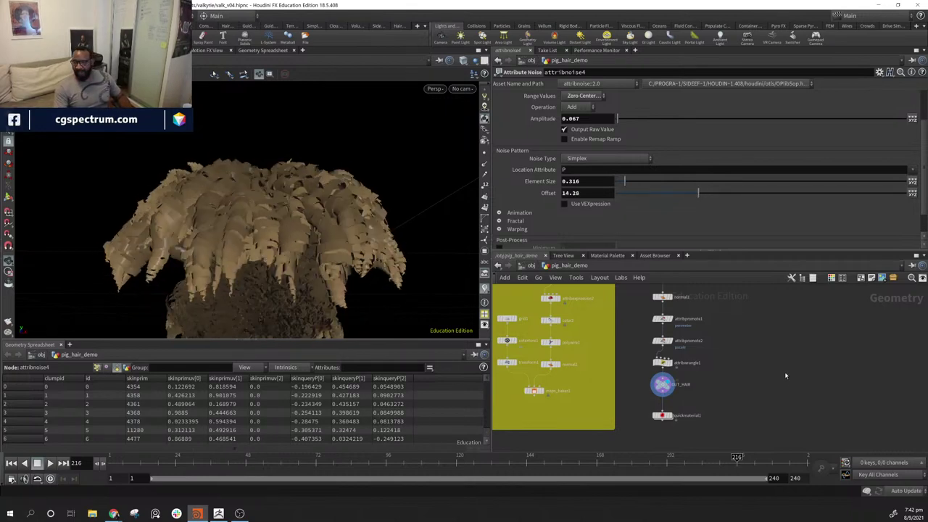
- Delete the attribnoise4 node between hairclump1_CURL and PSCALE
middle_click_drag(751, 294, 684, 382)
middle_click_drag(644, 290, 648, 343)
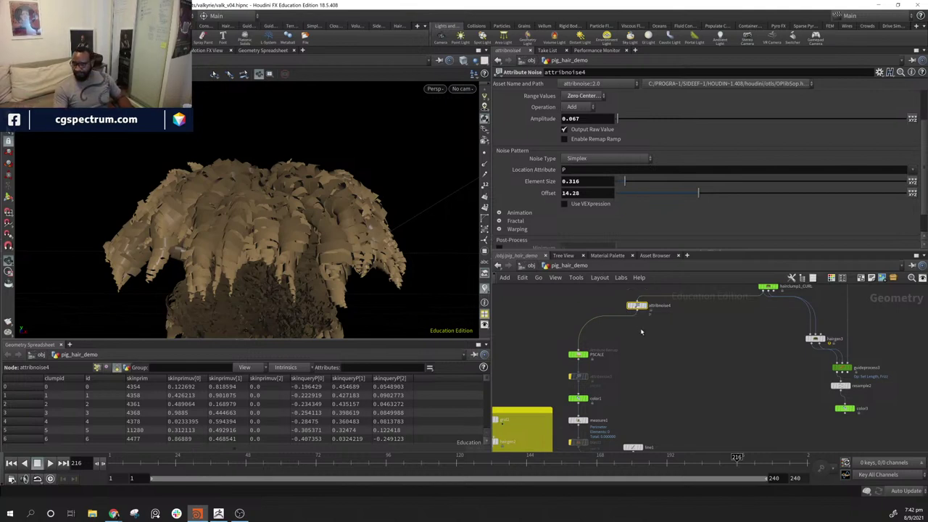
key("Delete")
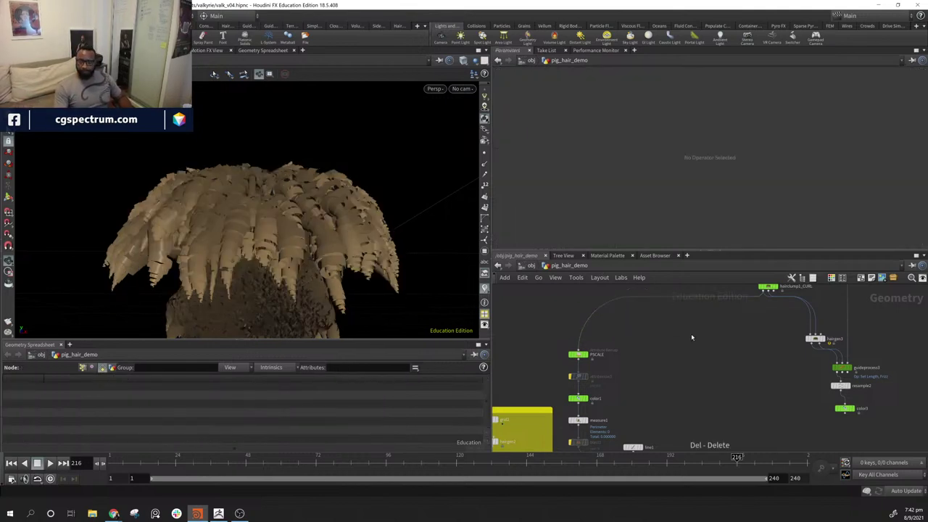
- Open the hairclump1_CURL parameters and examine its curl amplitude and frequency settings
left_click_drag(247, 250, 307, 253)
middle_click_drag(743, 438, 638, 466)
middle_click_drag(732, 351, 712, 410)
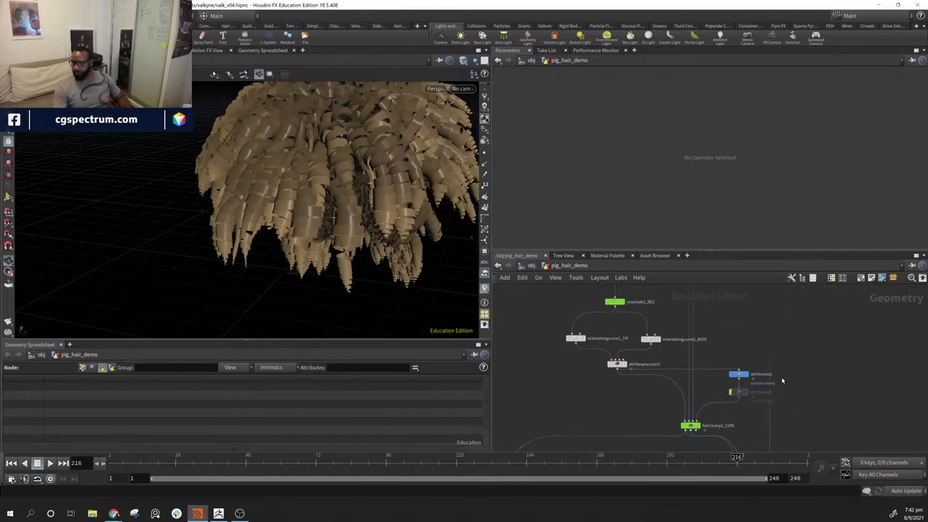
scroll(783, 382, "up", 5)
left_click_drag(317, 171, 383, 215)
middle_click_drag(833, 392, 878, 308)
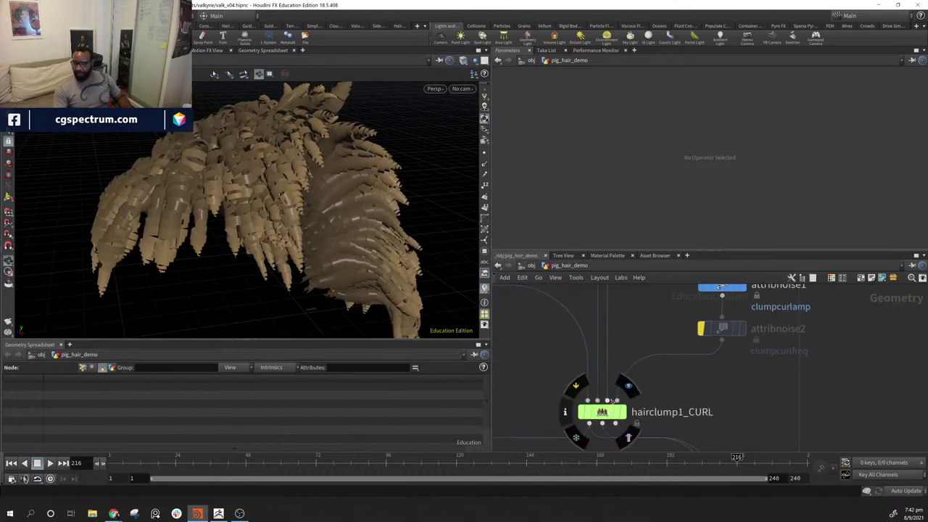
left_click(602, 412)
scroll(607, 181, "down", 1)
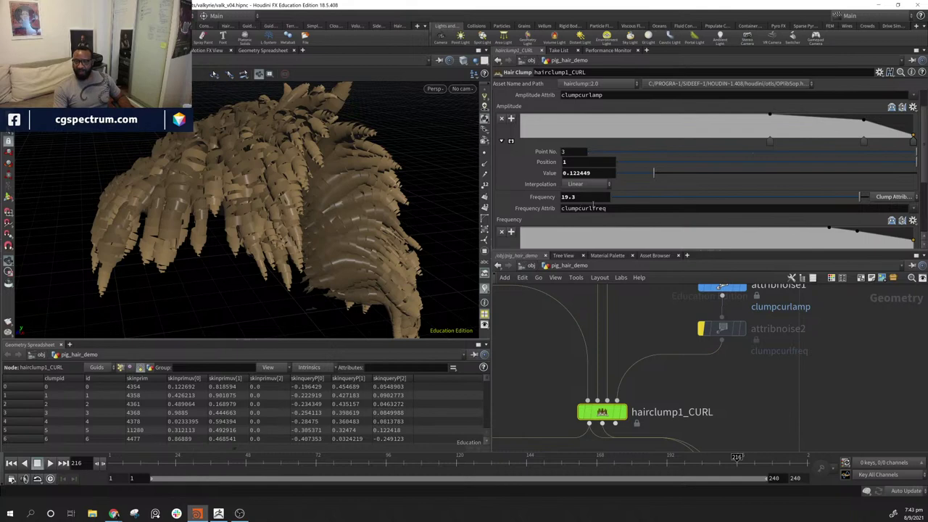
- Enable the bypassed attribnoise2 node that varies clumpcurlfreq and inspect the curls from several angles
left_click_drag(261, 211, 330, 212)
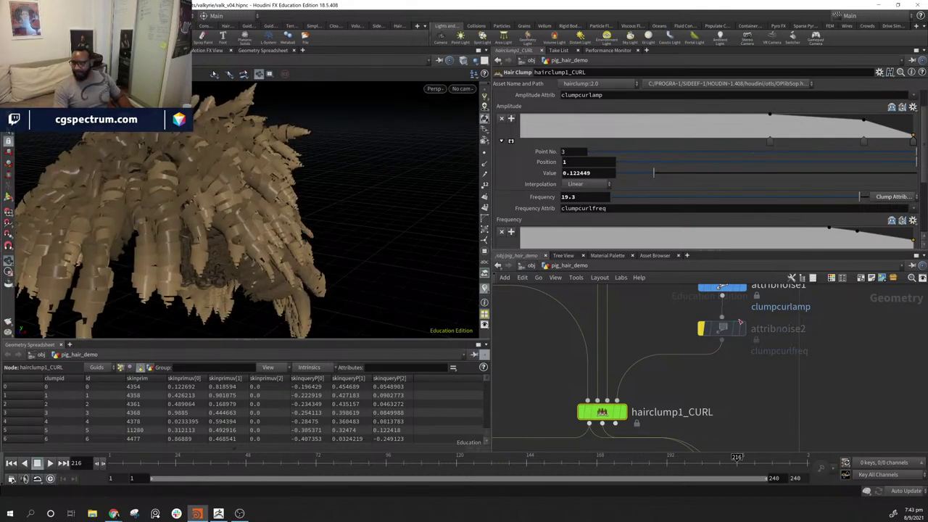
mouse_move(696, 309)
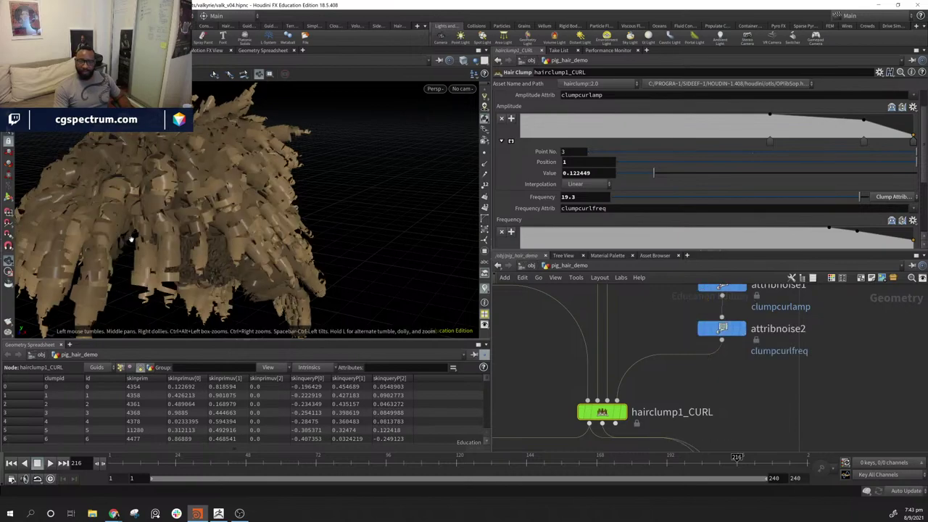
left_click_drag(384, 172, 277, 204)
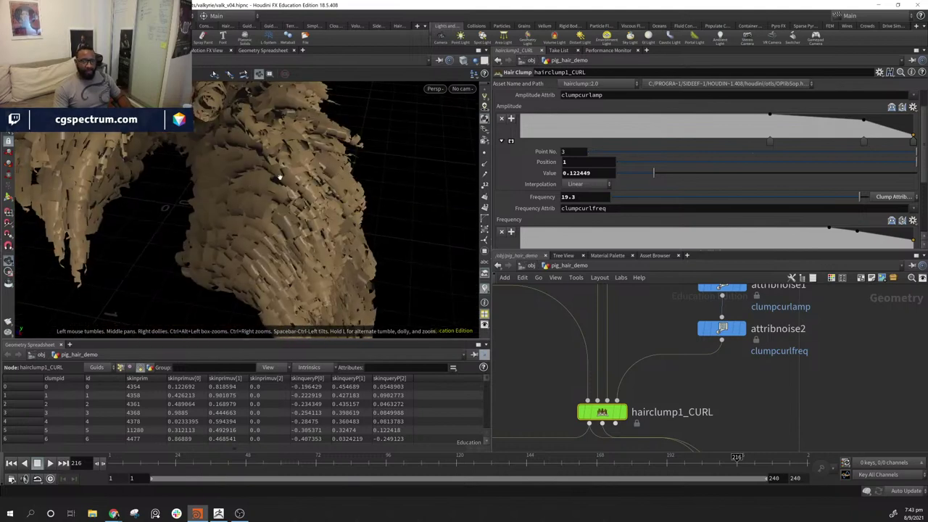
left_click_drag(314, 156, 350, 230)
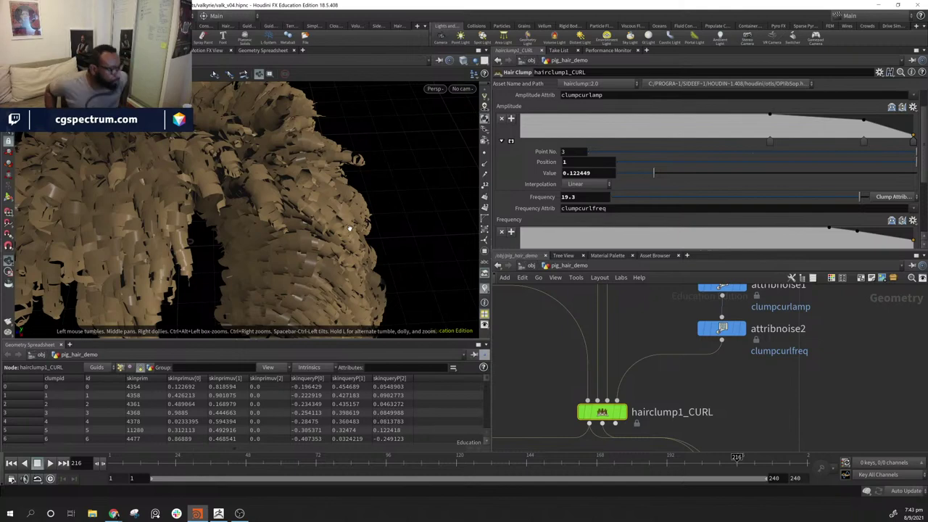
left_click_drag(266, 222, 145, 219)
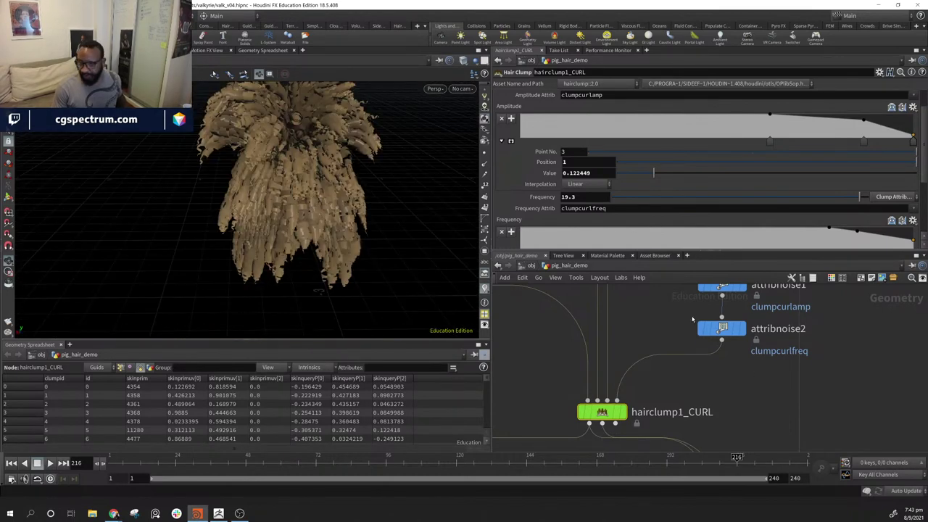
- Select the attribnoise1 and attribnoise2 nodes that feed hairclump1_CURL
middle_click_drag(762, 291, 723, 456)
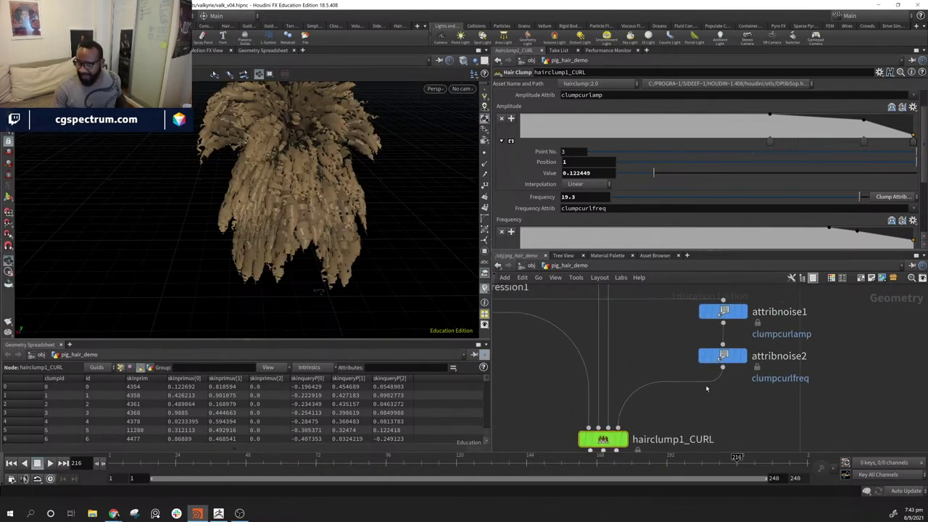
left_click_drag(680, 317, 776, 417)
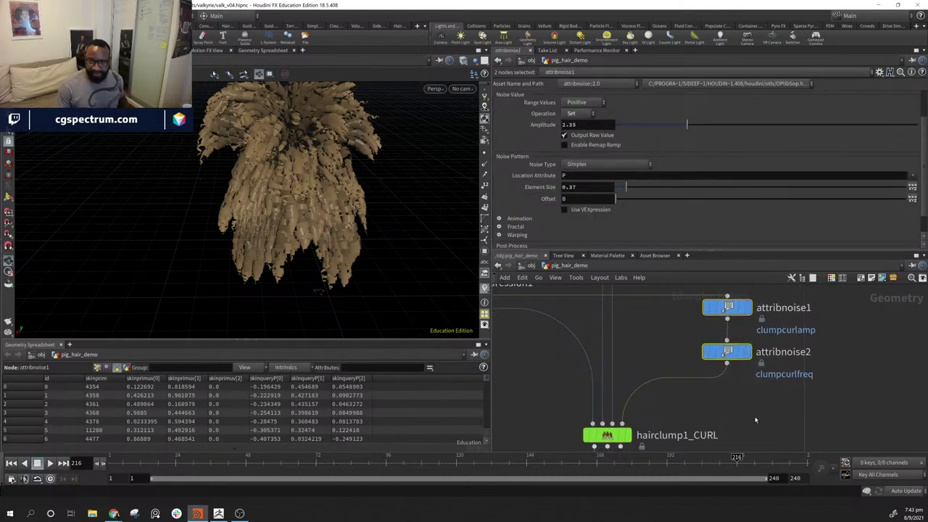
mouse_move(732, 433)
middle_mouse_down()
mouse_move(820, 364)
mouse_move(716, 437)
middle_mouse_up()
middle_click_drag(727, 406, 820, 344)
middle_click_drag(641, 426, 649, 424)
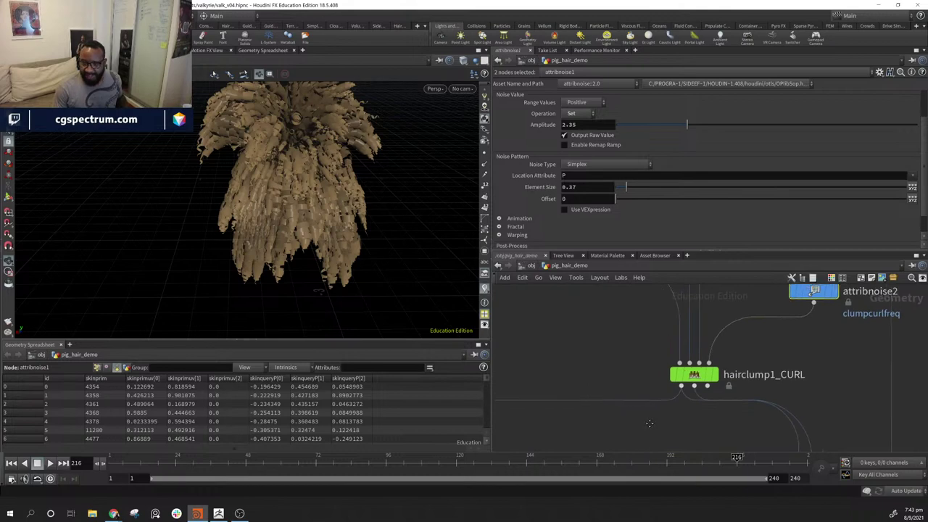
- Enable the bypassed attribnoise3 node below PSCALE to vary pscale, and inspect the hair card widths
left_click_drag(319, 203, 359, 180)
scroll(302, 199, "up", 5)
left_click_drag(240, 211, 246, 212)
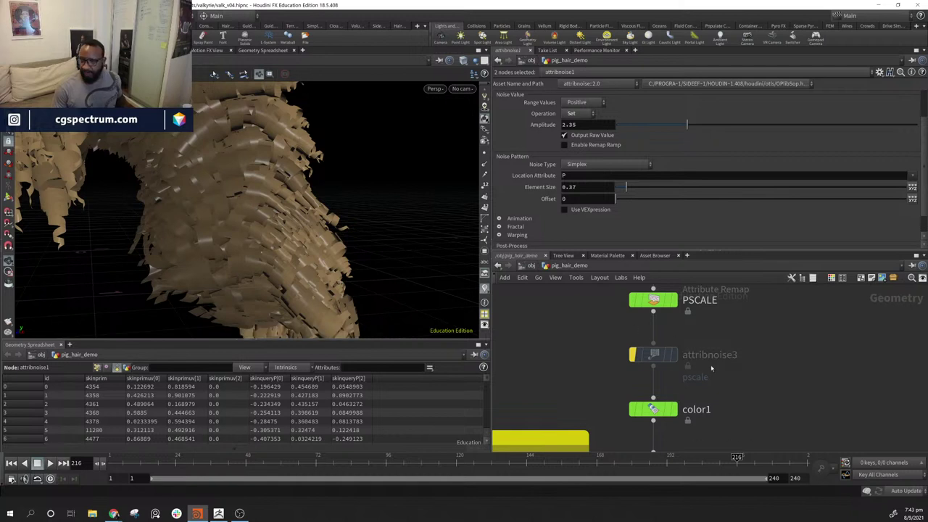
left_click(653, 358)
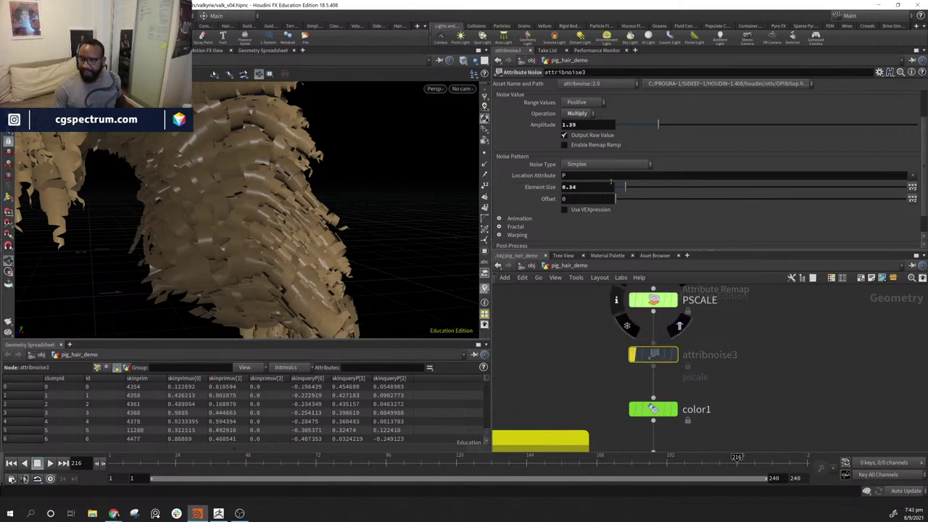
scroll(565, 136, "up", 3)
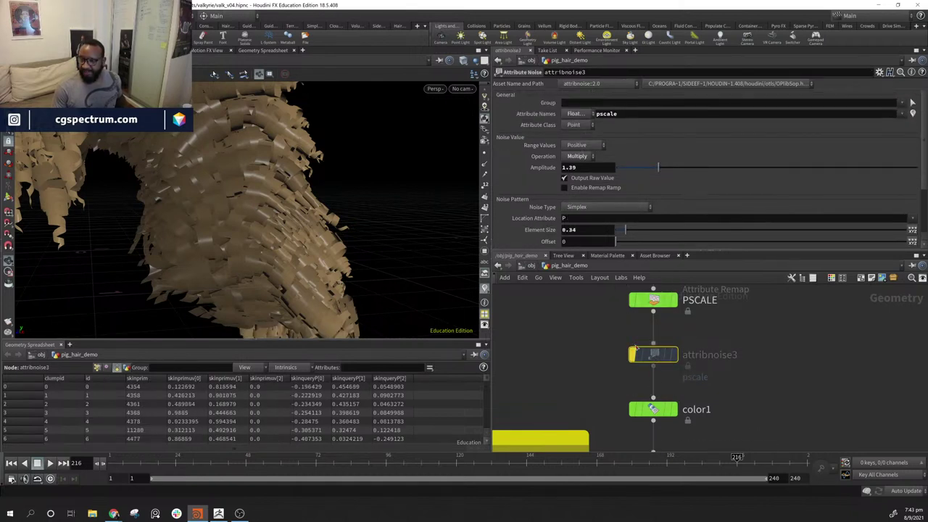
mouse_move(660, 362)
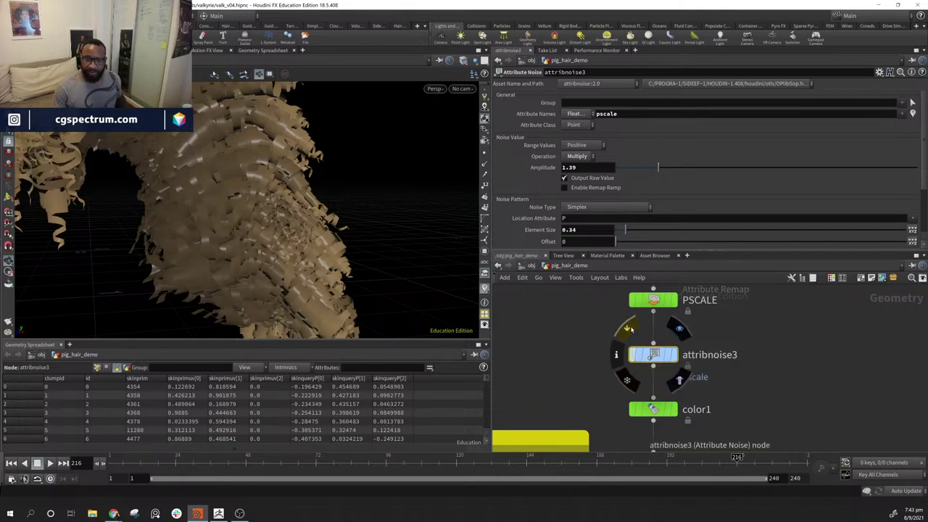
left_click(679, 328)
left_click_drag(337, 175, 285, 222)
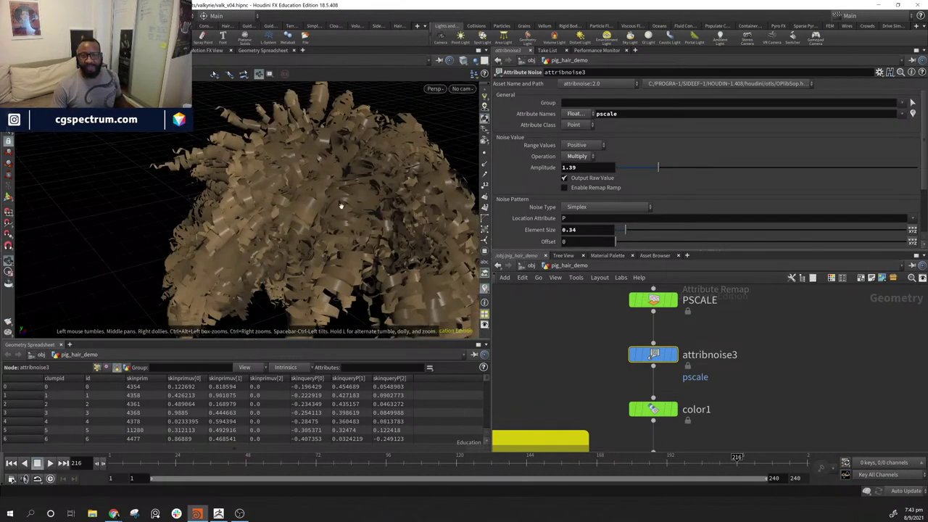
left_click_drag(341, 206, 348, 265)
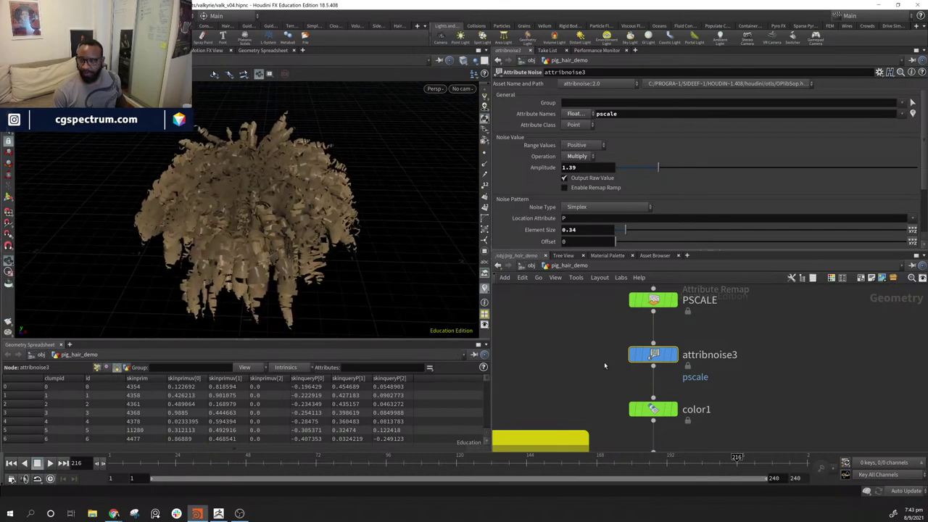
- Add attribnoise1 and attribnoise2 to the selection alongside attribnoise3
middle_click_drag(843, 313, 744, 364)
middle_click_drag(694, 419, 551, 466)
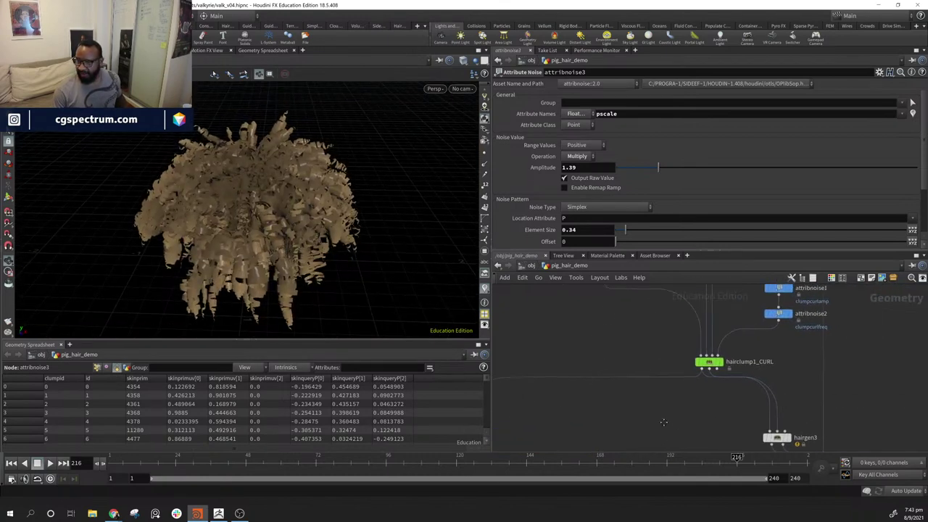
middle_click_drag(880, 339, 839, 396)
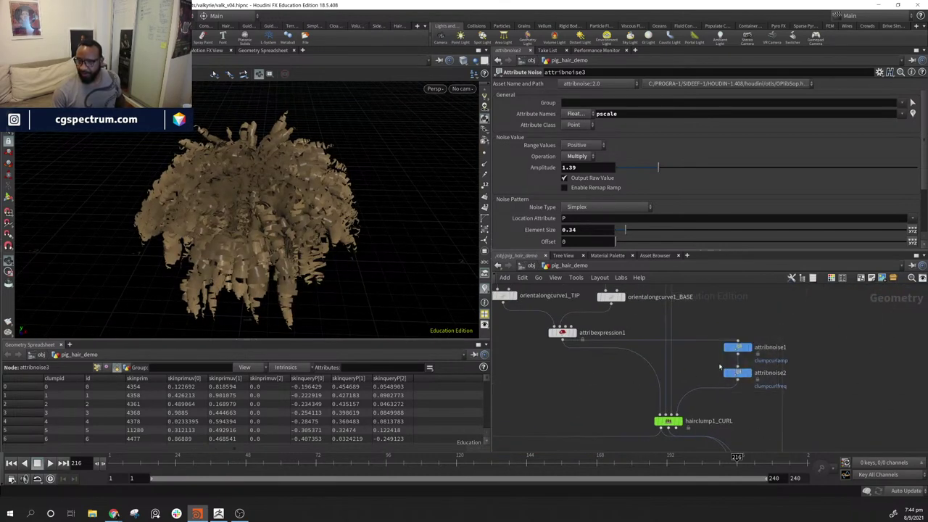
left_click_drag(758, 312, 723, 380, "shift")
middle_click_drag(731, 401, 914, 256)
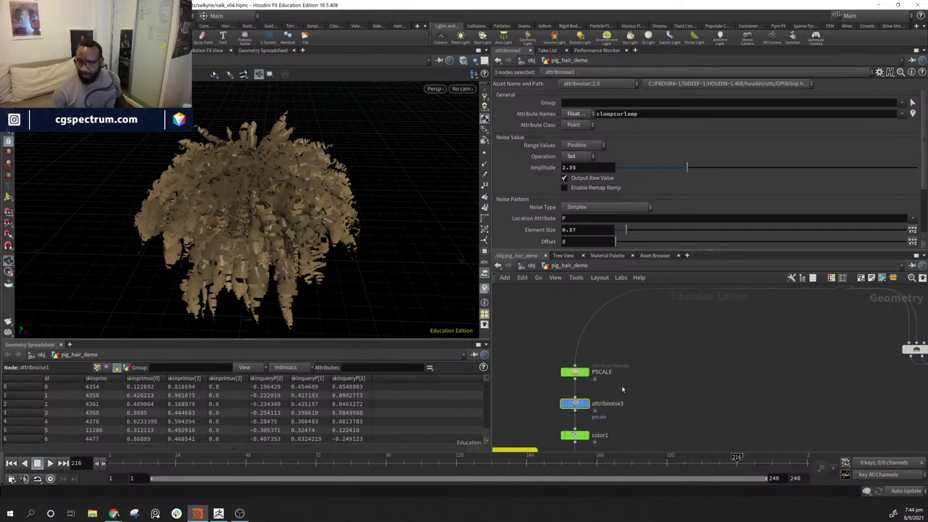
- Toggle the bypass of the three selected noise nodes repeatedly to compare the hair with and without noise, leaving them enabled
scroll(621, 390, "up", 3)
left_click(531, 393)
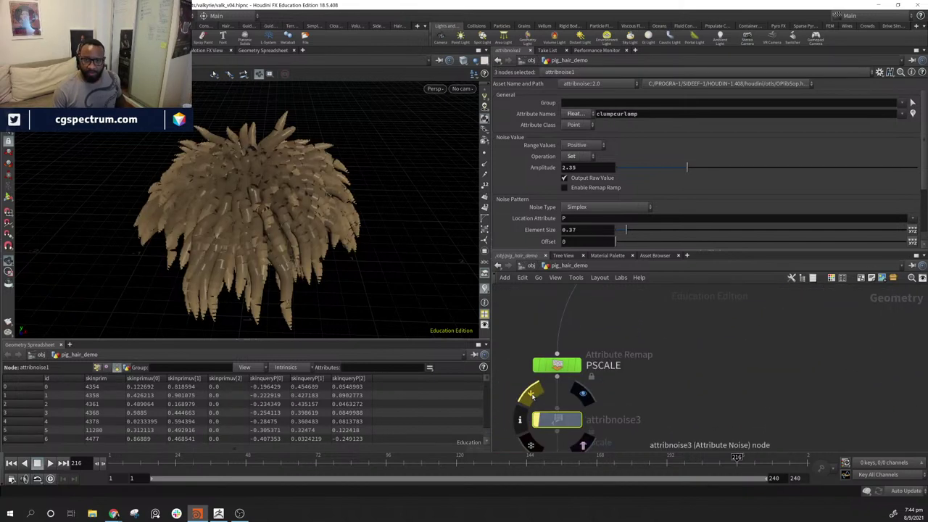
left_click(531, 394)
left_click(531, 394)
left_click(531, 394)
left_click(532, 394)
left_click(532, 393)
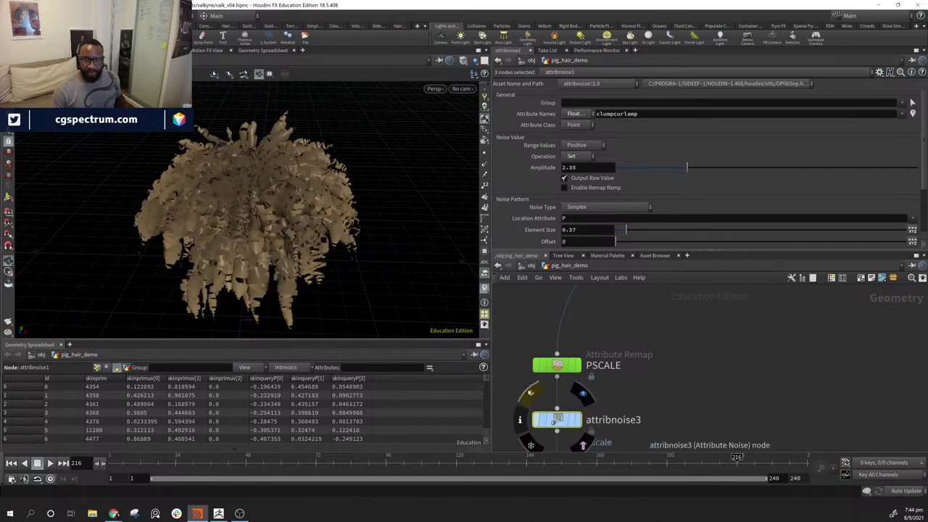
left_click_drag(246, 218, 295, 216)
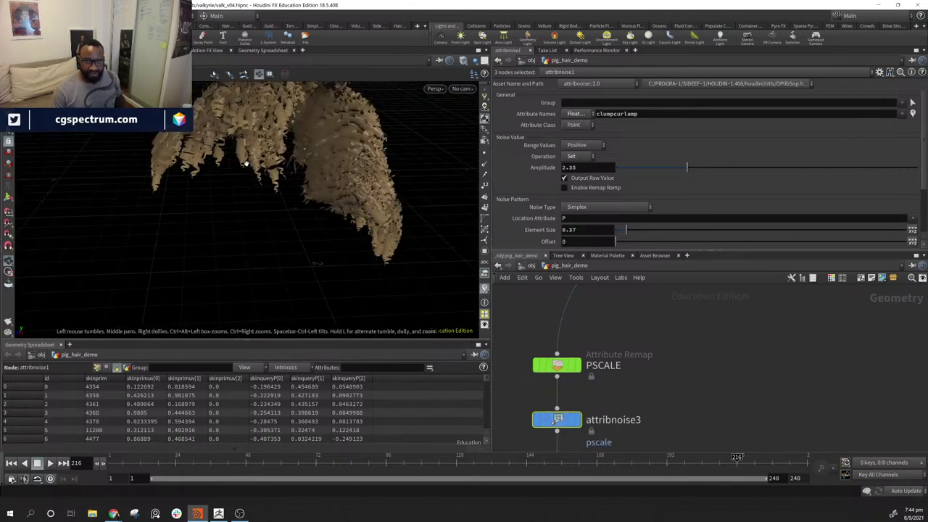
left_click_drag(298, 157, 341, 256, "alt")
- Display the quickmaterial1 node below OUT_HAIR and inspect the textured hair cards
middle_click_drag(693, 405, 721, 304)
scroll(721, 305, "down", 10)
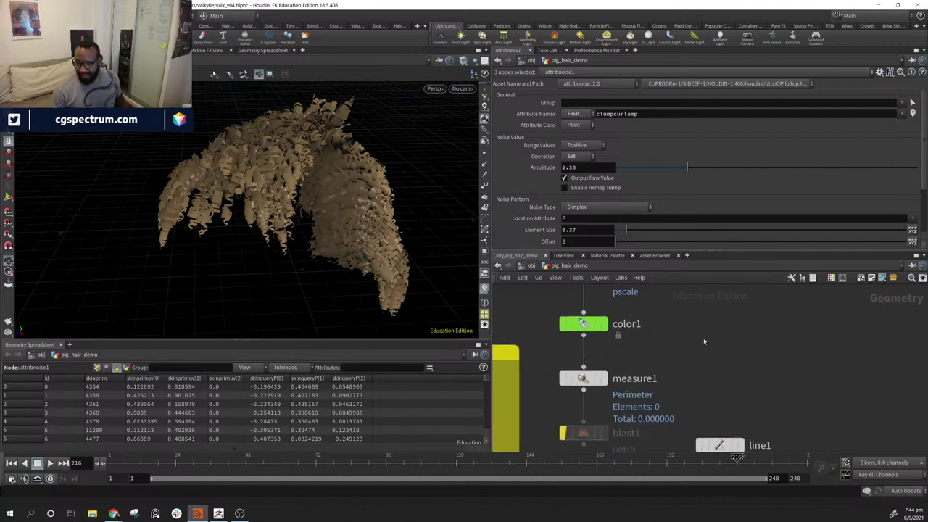
scroll(733, 382, "down", 10)
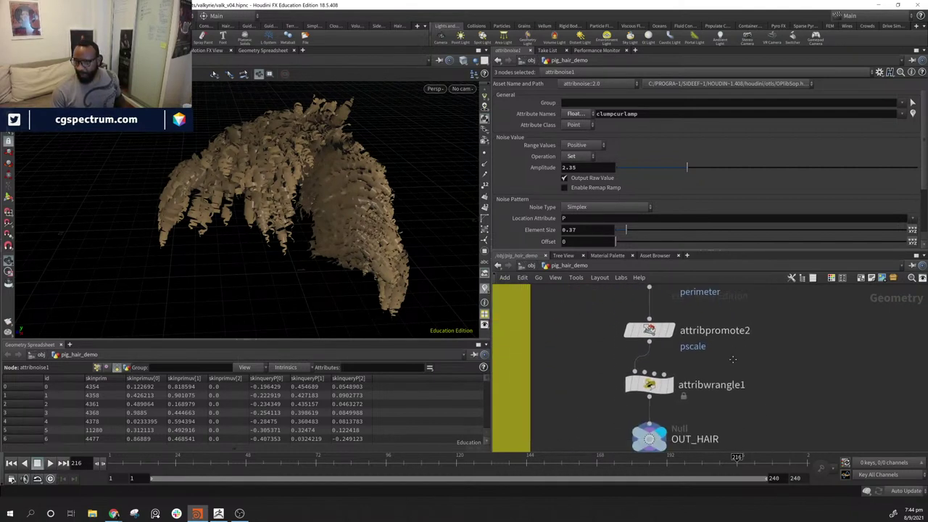
left_click(678, 363)
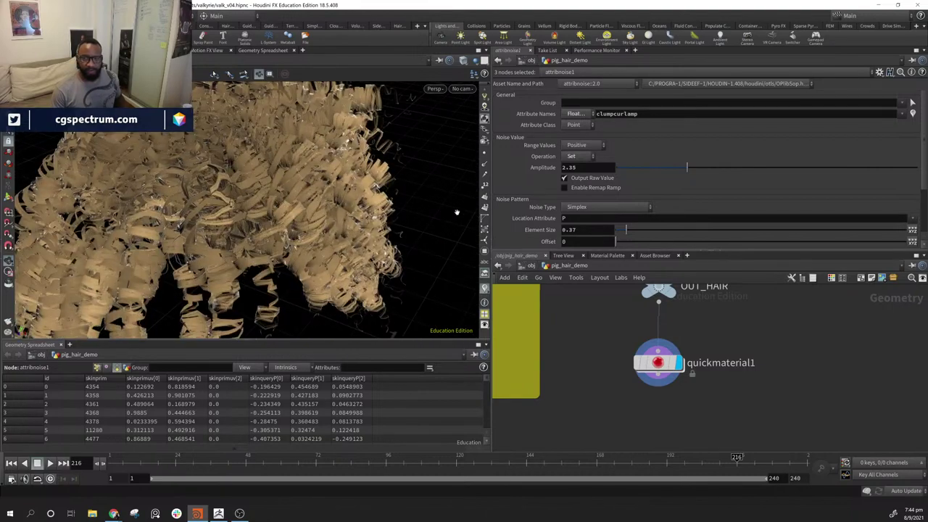
left_click(651, 416)
left_click_drag(254, 211, 303, 261, "alt")
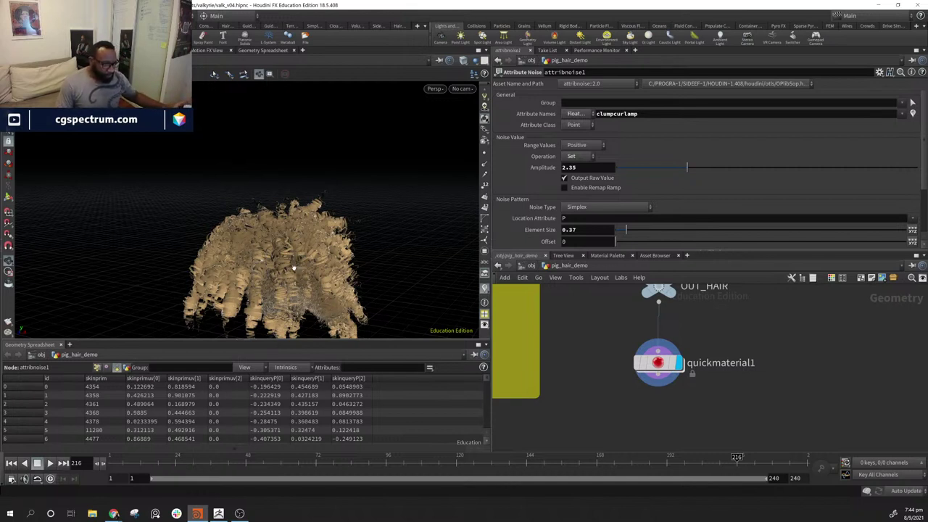
middle_click_drag(737, 398, 817, 388)
middle_click_drag(800, 308, 759, 377)
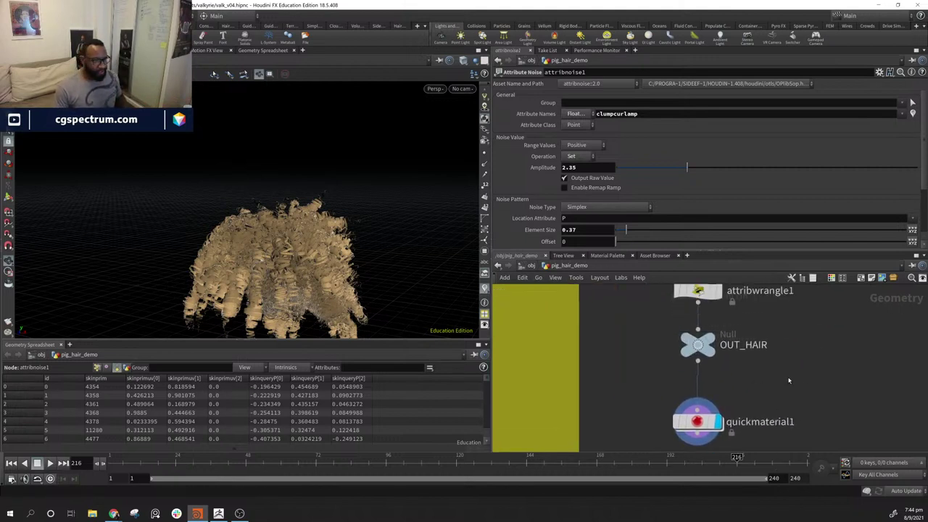
- Reposition the quickmaterial1 node so it sits directly below OUT_HAIR
middle_click_drag(588, 427, 526, 379)
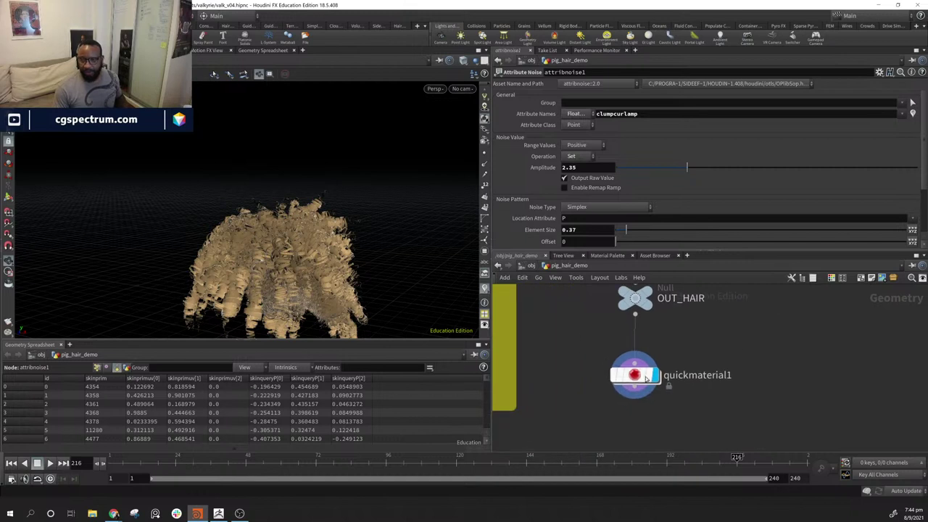
left_click_drag(641, 383, 584, 394)
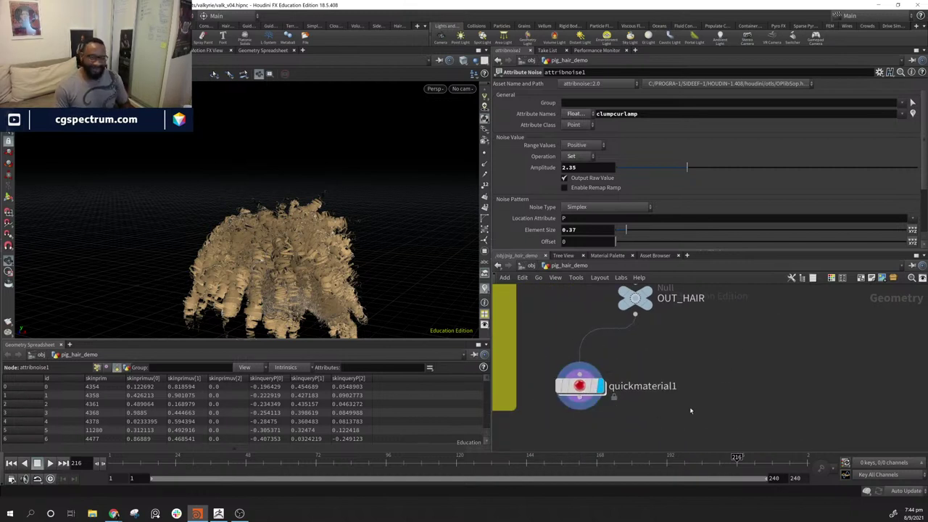
key("h")
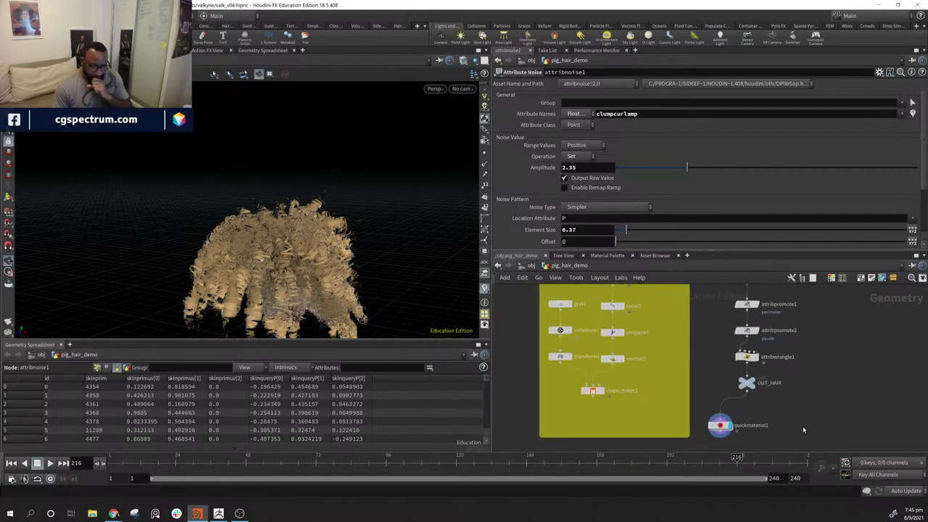
left_click_drag(722, 427, 748, 419)
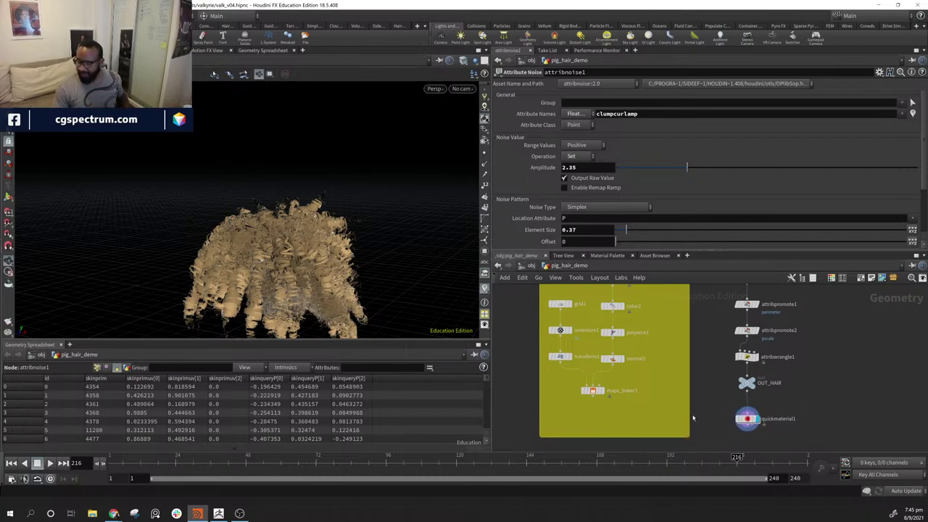
- Examine the curly hair cards with the quick material from several sides and distances
middle_click_drag(682, 422, 756, 371)
scroll(769, 415, "down", 5)
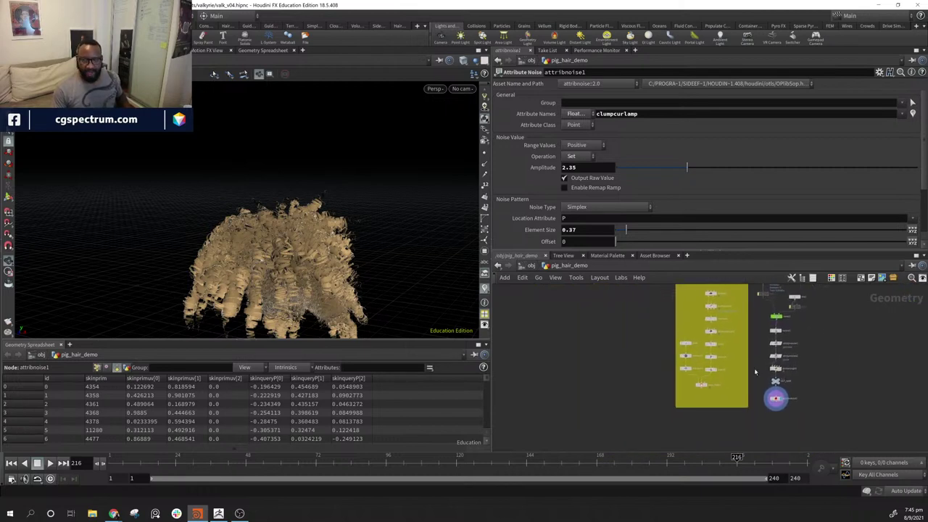
left_click_drag(353, 272, 225, 261)
right_click_drag(224, 260, 450, 280)
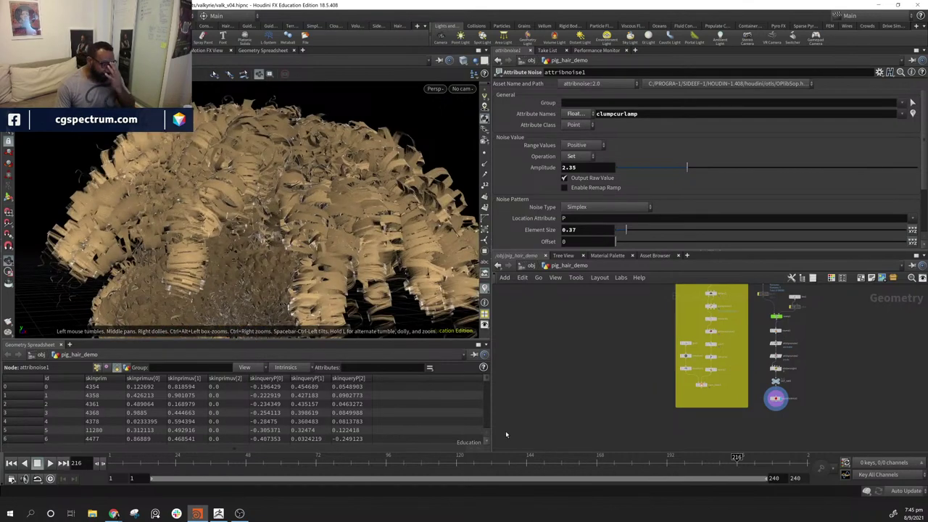
left_click_drag(351, 226, 278, 231)
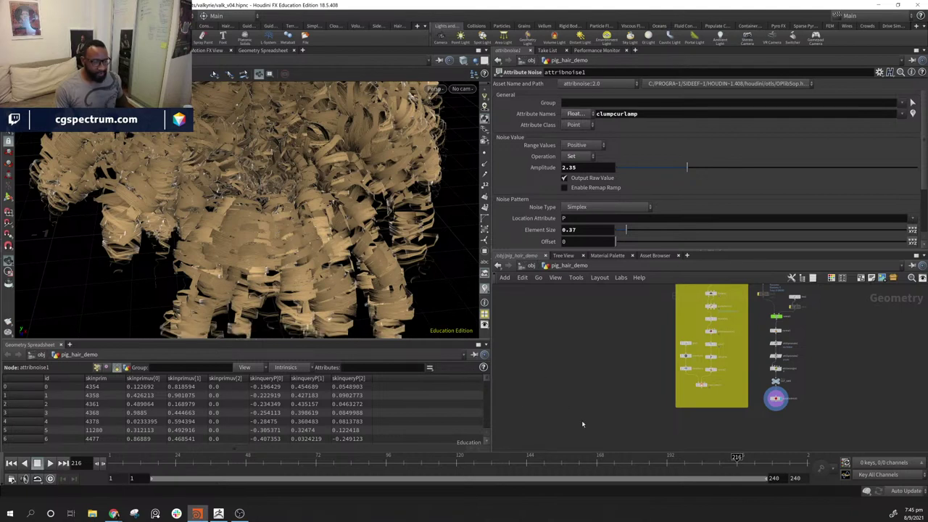
middle_click_drag(619, 433, 690, 415)
left_click_drag(263, 206, 239, 217)
scroll(803, 378, "up", 5)
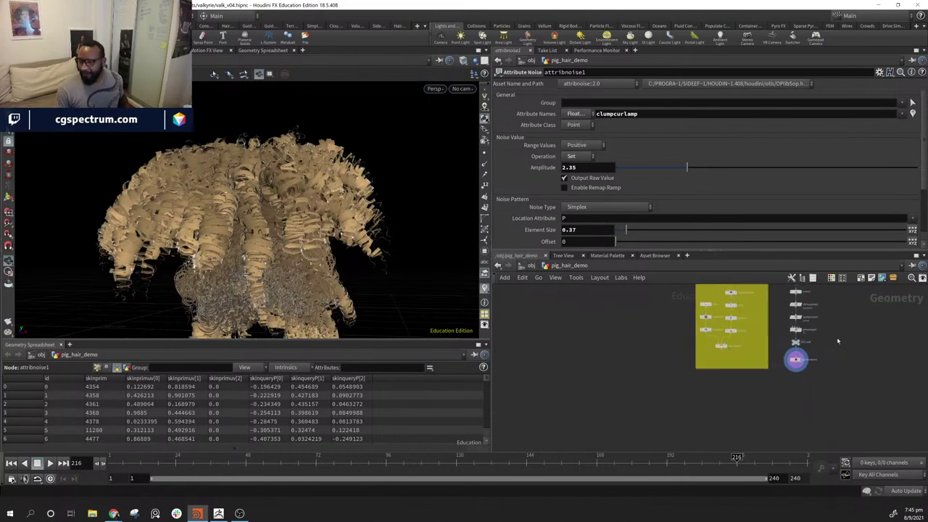
- Review the texture-baking nodes in the yellow network box and examine the strand texture on the hair cards up close
middle_click_drag(804, 378, 741, 427)
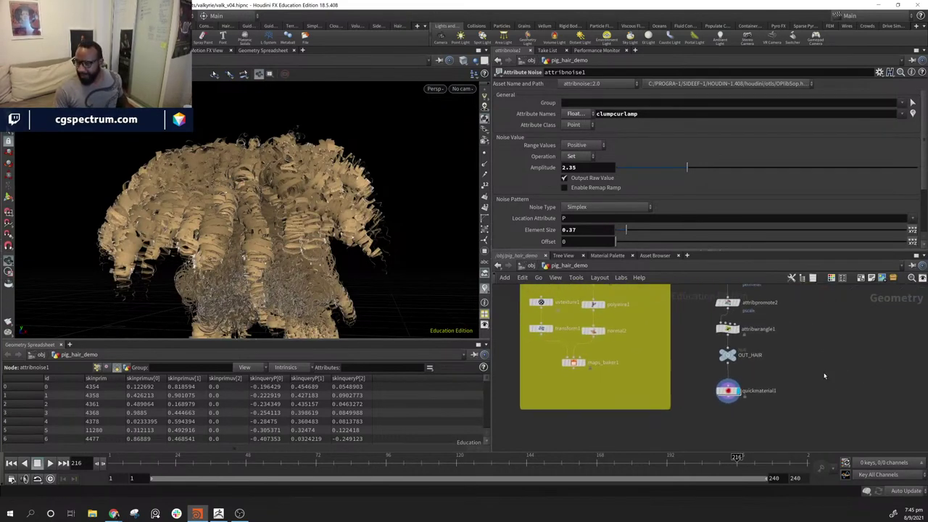
middle_click_drag(538, 391, 697, 404)
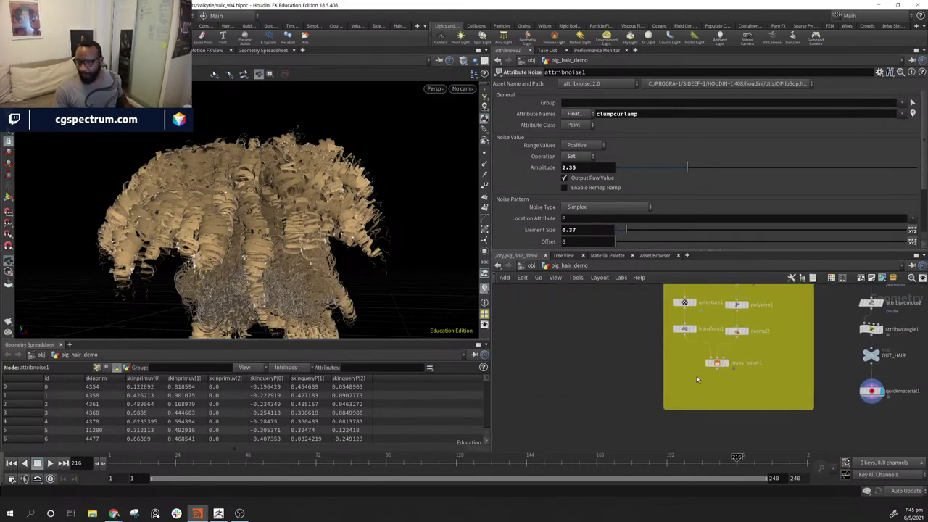
middle_click_drag(755, 347, 734, 372)
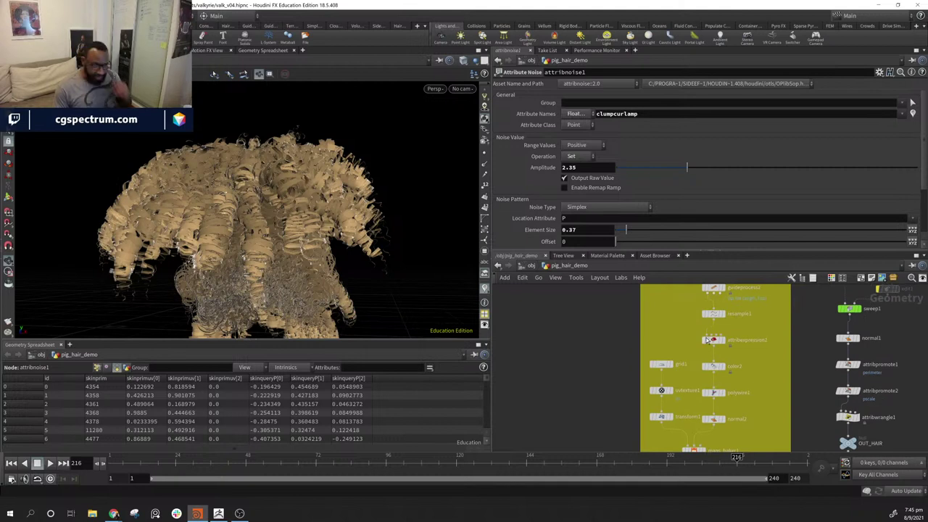
mouse_move(707, 341)
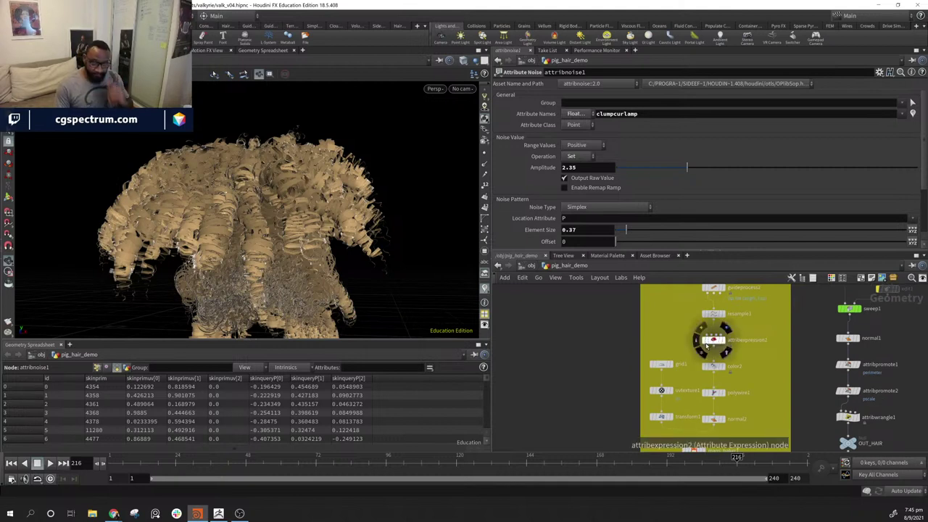
middle_click_drag(894, 433, 870, 382)
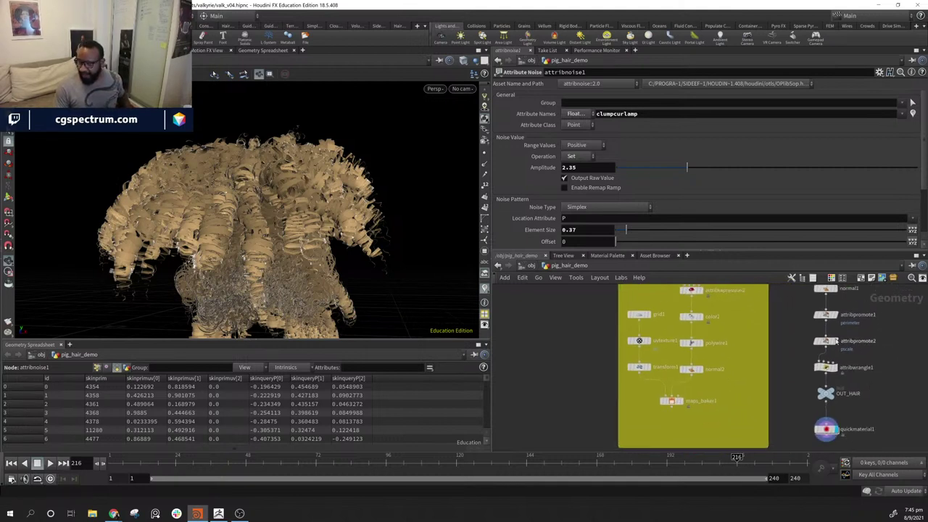
left_click_drag(245, 240, 312, 232)
middle_click_drag(312, 232, 279, 287)
right_click_drag(279, 286, 344, 299)
left_click_drag(345, 300, 232, 251)
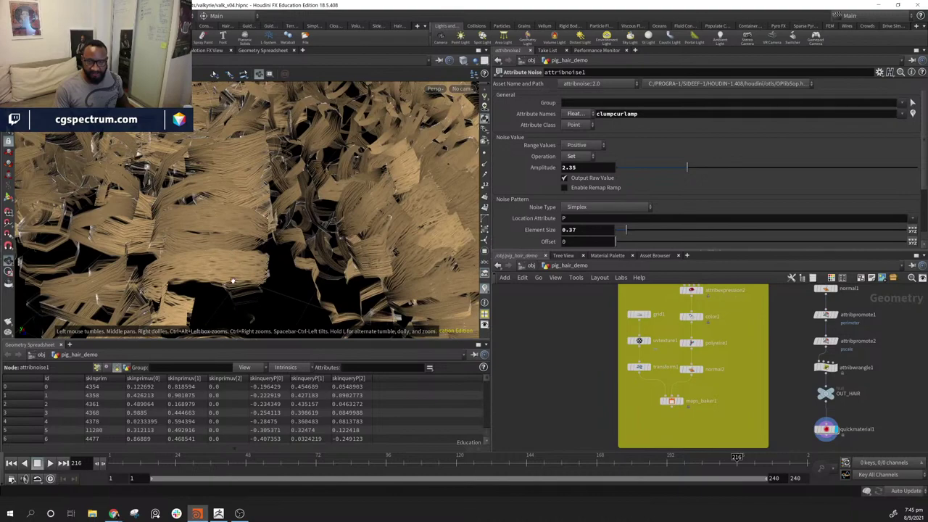
left_click_drag(329, 230, 219, 191)
left_click_drag(359, 219, 221, 185)
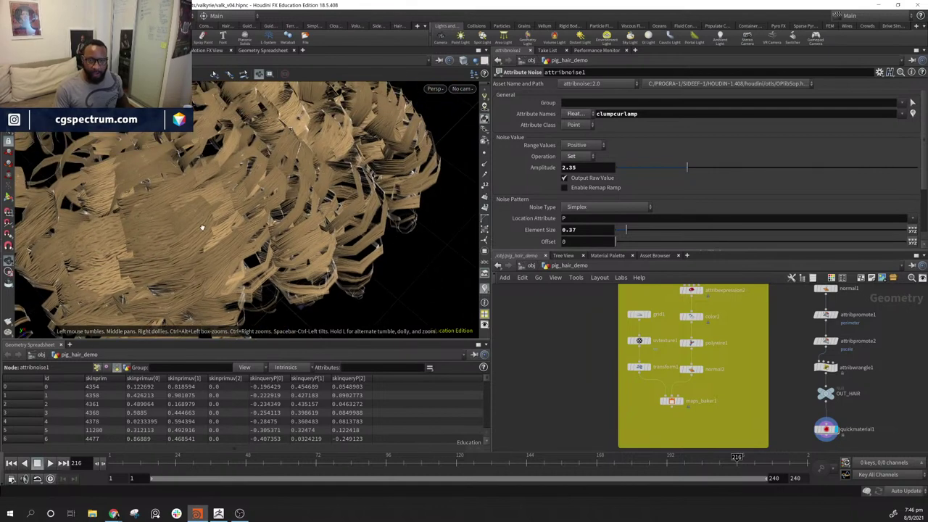
left_click_drag(183, 226, 370, 330)
- Extend the yellow network box downwards and add a COP2 Network node inside it below maps_baker1
middle_click_drag(716, 408, 719, 370)
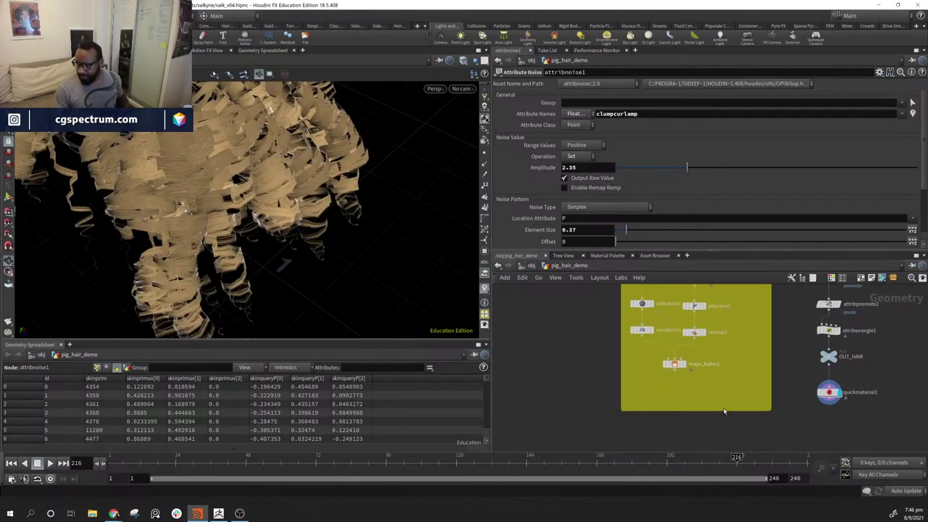
left_click_drag(724, 411, 731, 438)
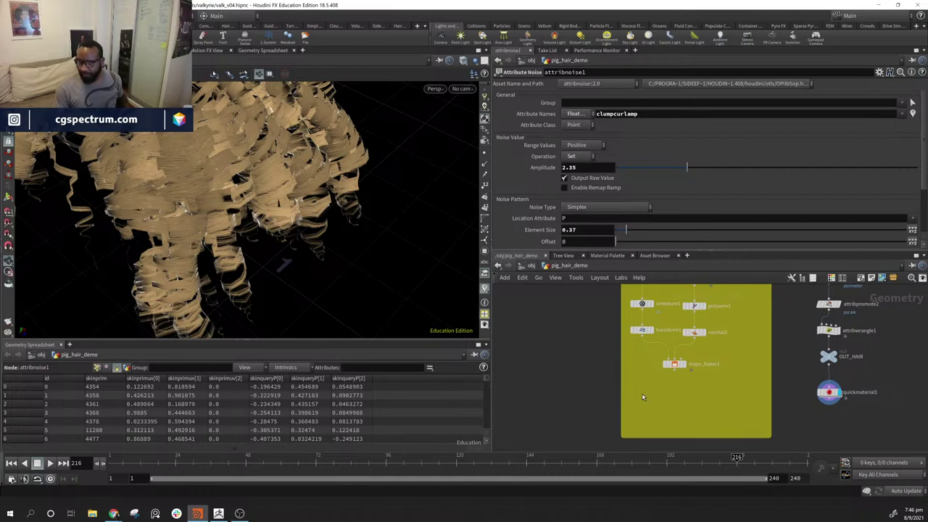
key("Tab")
mouse_move(651, 408)
type("cop")
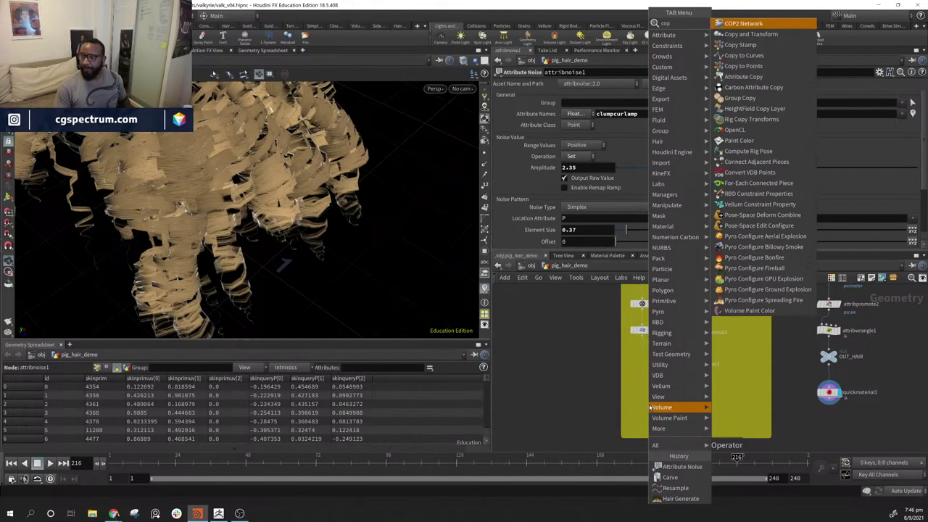
key("Return")
left_click(650, 408)
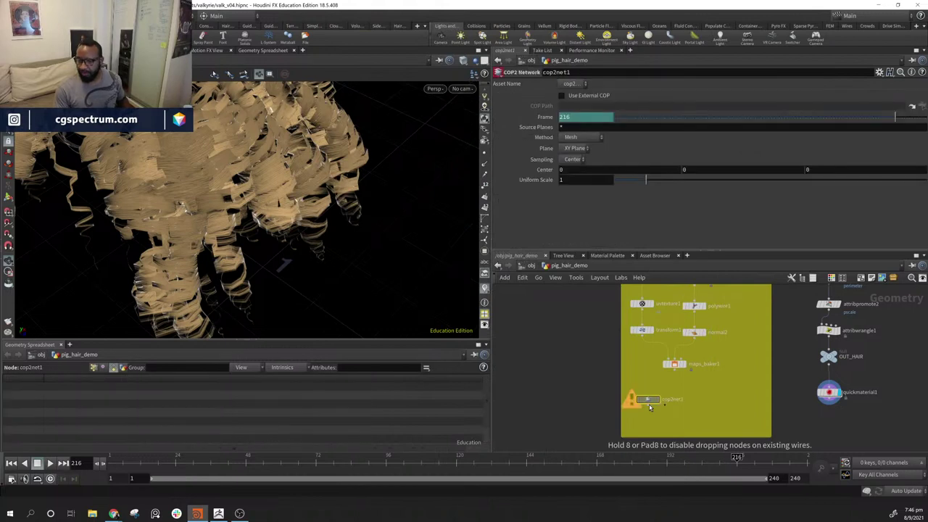
left_click_drag(653, 406, 682, 403)
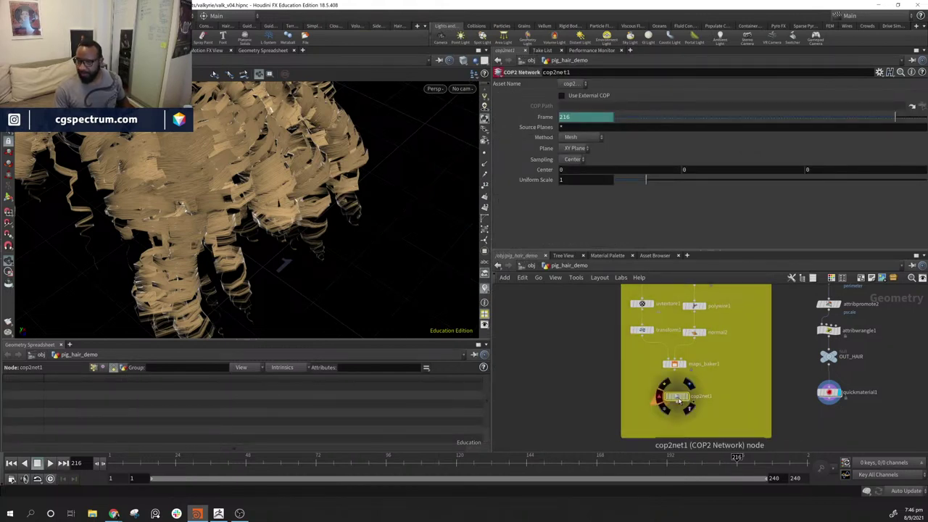
- Inside cop2net1, add a File node that loads $HIP/render/strandTex/strand_curveu.png
double_click(678, 397)
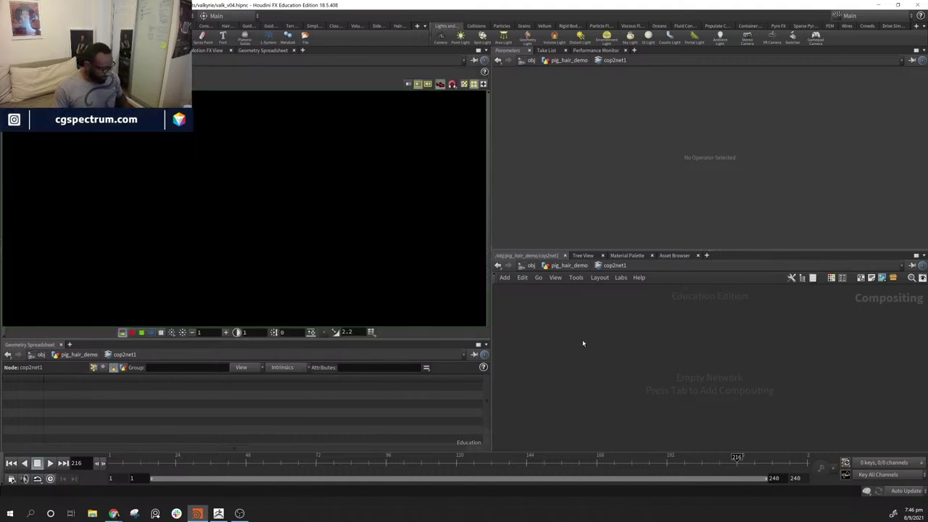
key("Tab")
type("file")
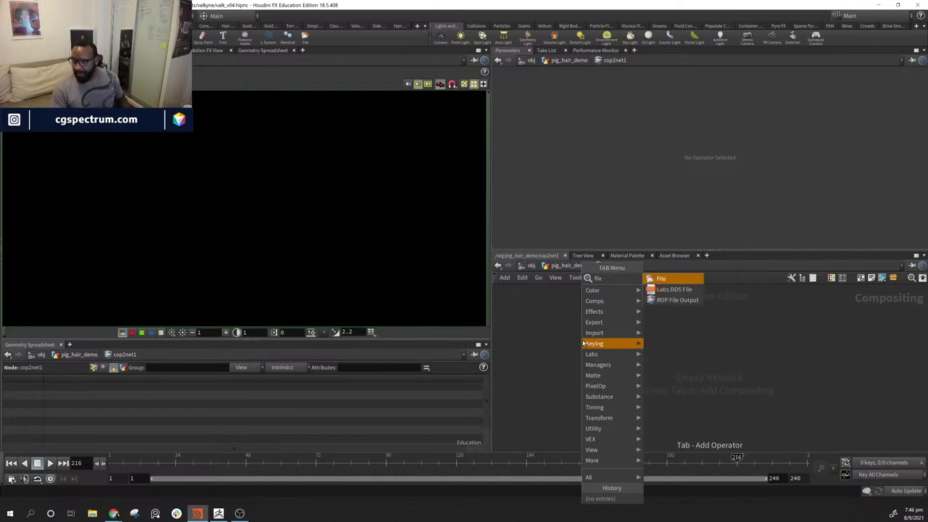
key("Return")
left_click(582, 340)
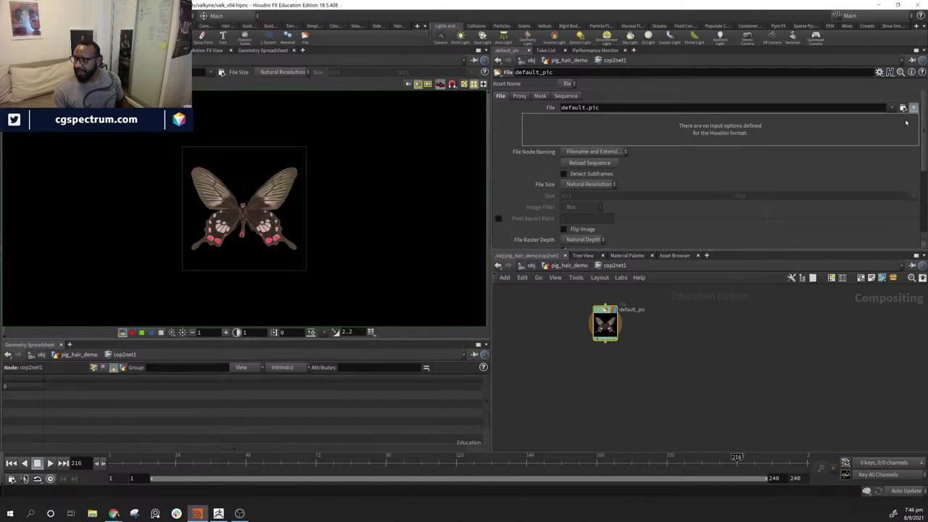
left_click(902, 107)
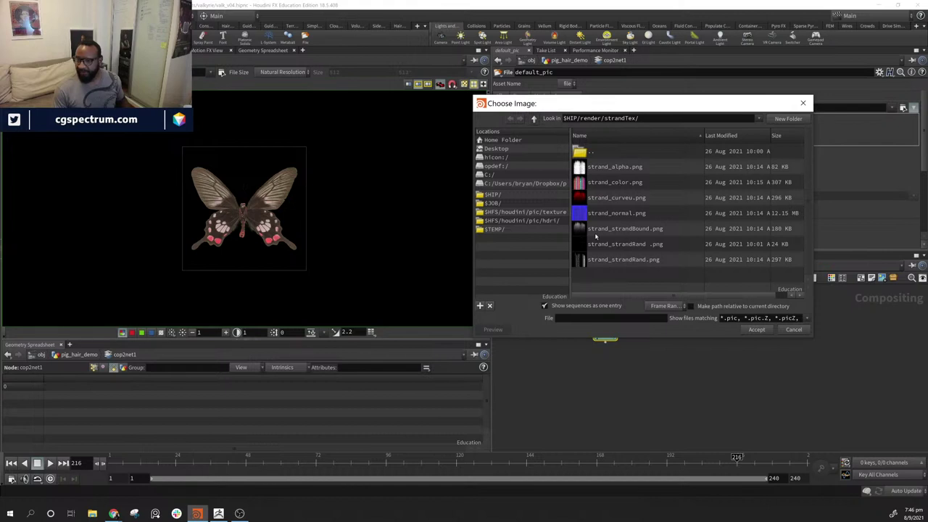
left_click(617, 199)
left_click(756, 330)
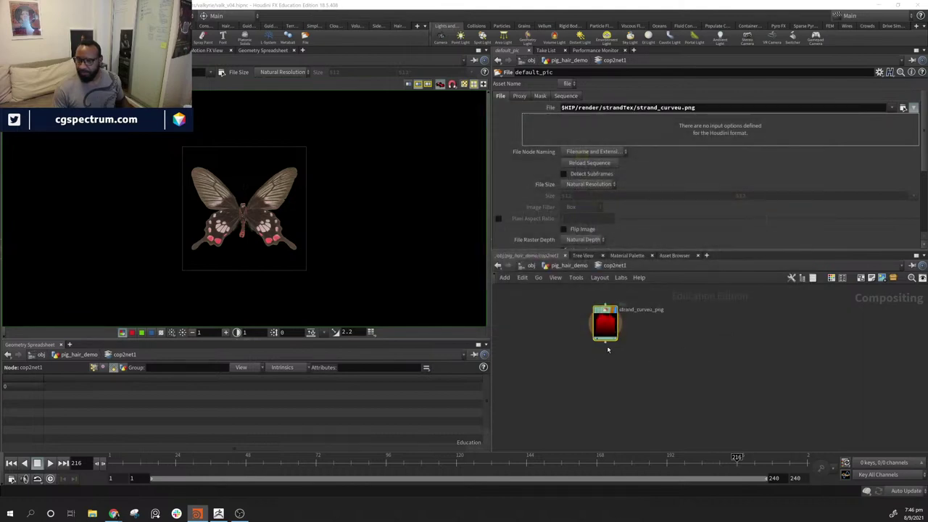
- View the whole strand_curveu image centred in the composite viewer and reposition its node
left_click_drag(613, 325, 573, 341)
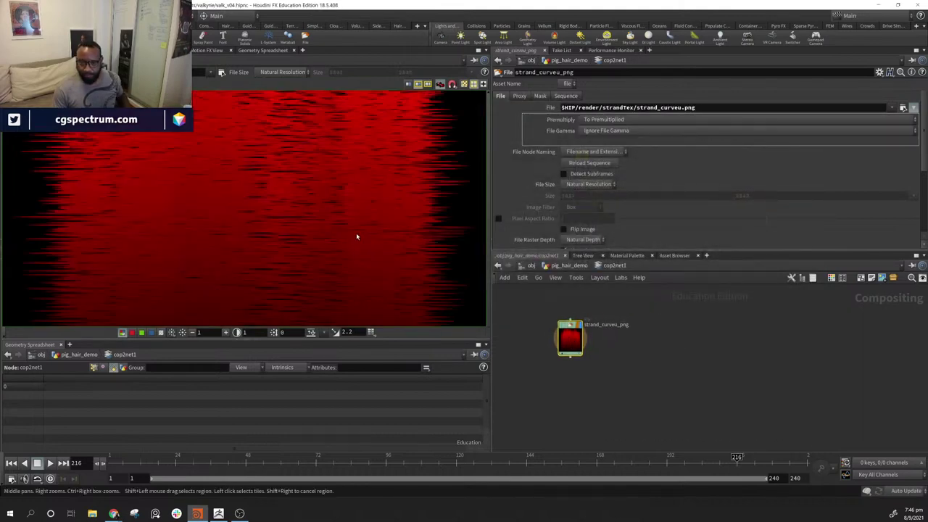
scroll(358, 237, "down", 5)
scroll(348, 229, "down", 3)
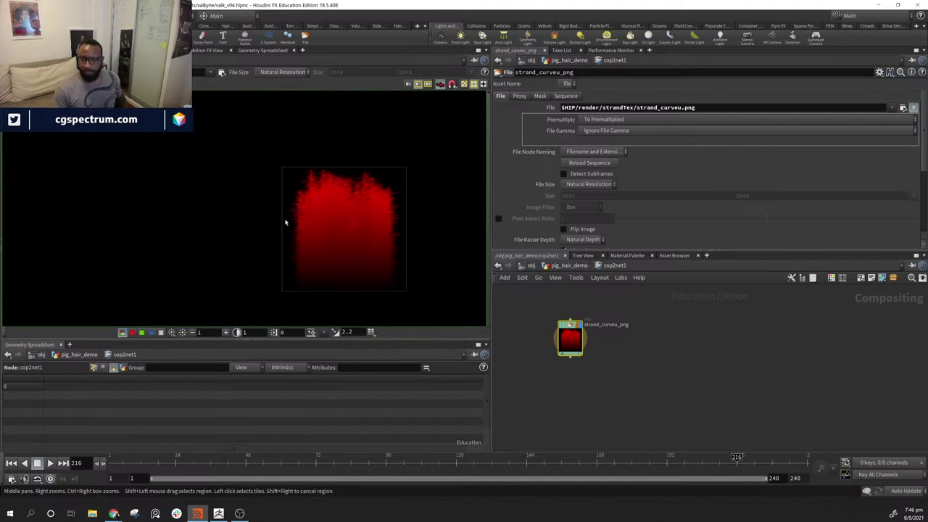
middle_click_drag(400, 230, 278, 226)
left_click_drag(571, 340, 594, 334)
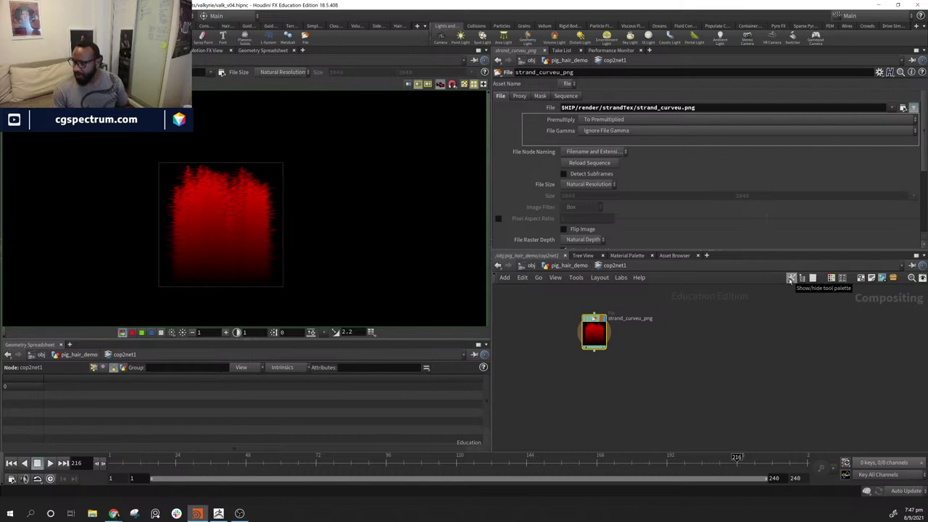
- Show the compositing network's tool palette and browse the nodes in its Color category
left_click(790, 279)
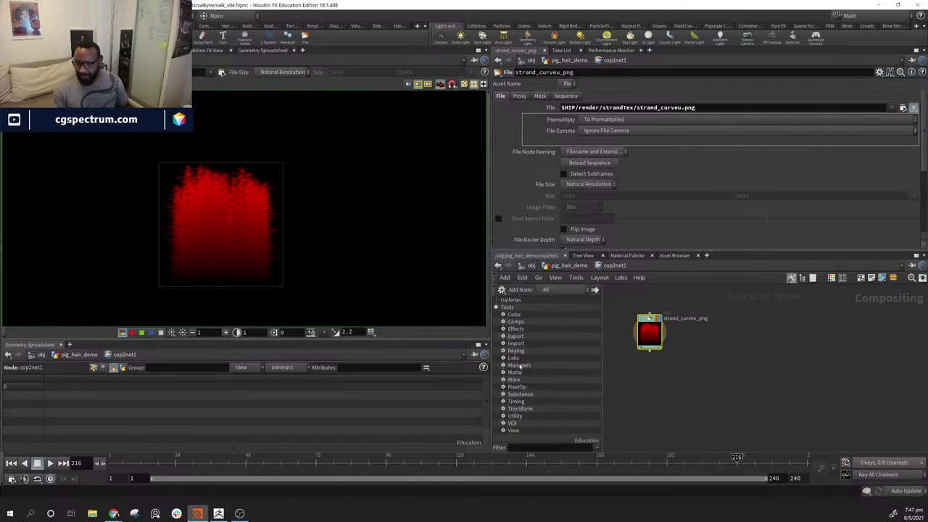
left_click(503, 315)
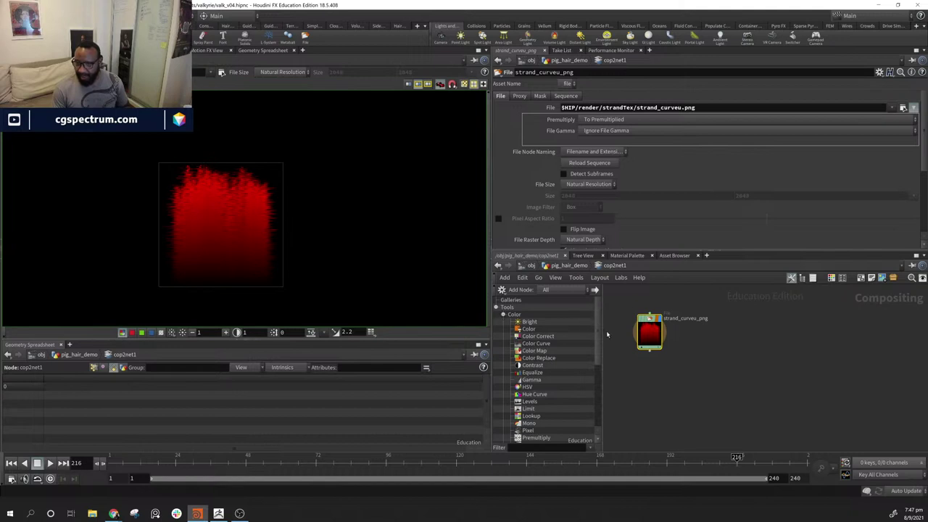
left_click_drag(598, 331, 598, 345)
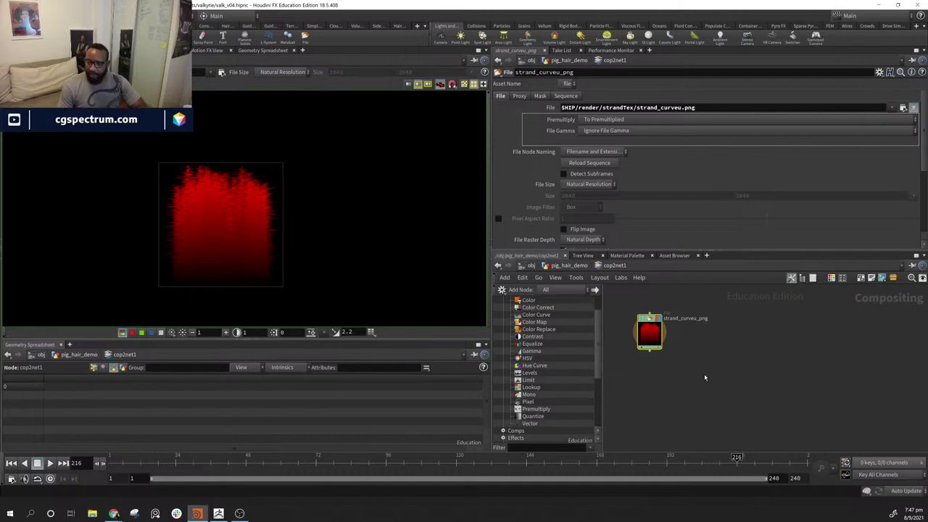
left_click_drag(652, 322, 667, 317)
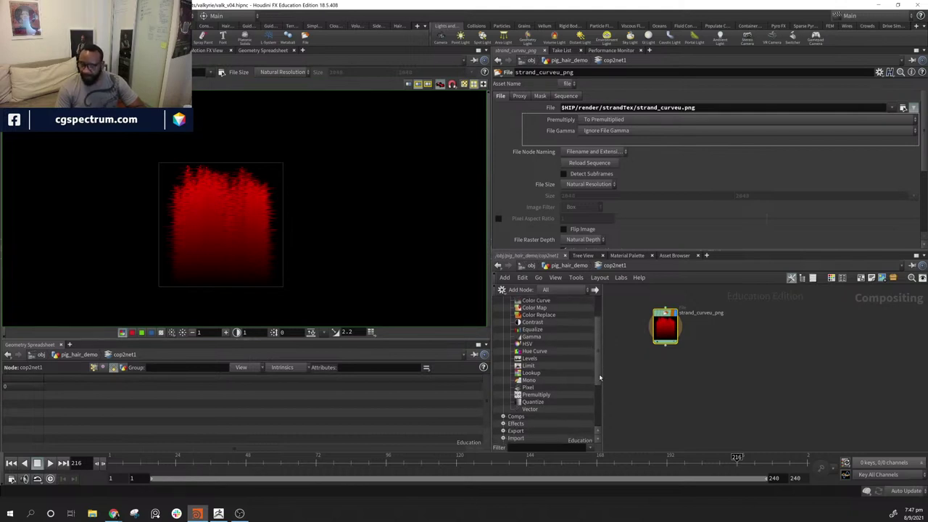
mouse_move(599, 374)
left_mouse_down()
mouse_move(600, 385)
mouse_move(602, 361)
left_mouse_up()
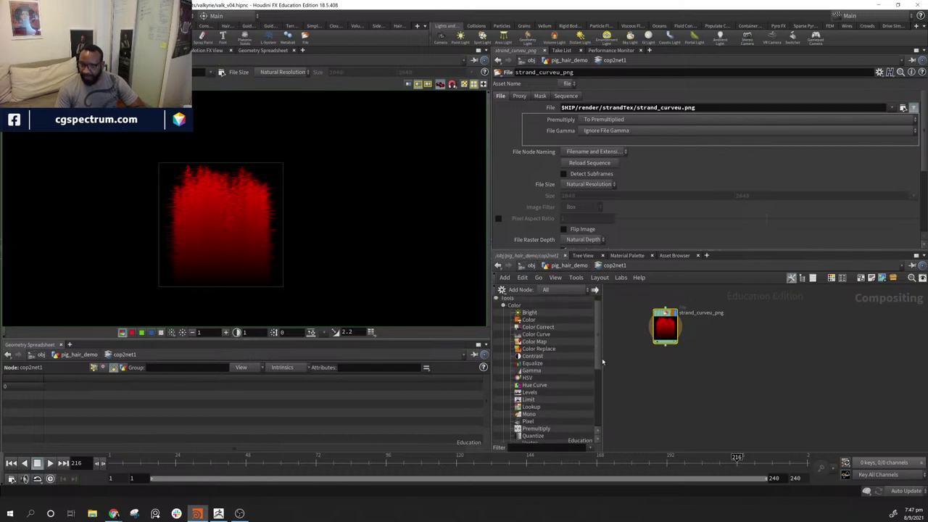
- Add a Color Map node and place it below strand_curveu_png
left_click(535, 343)
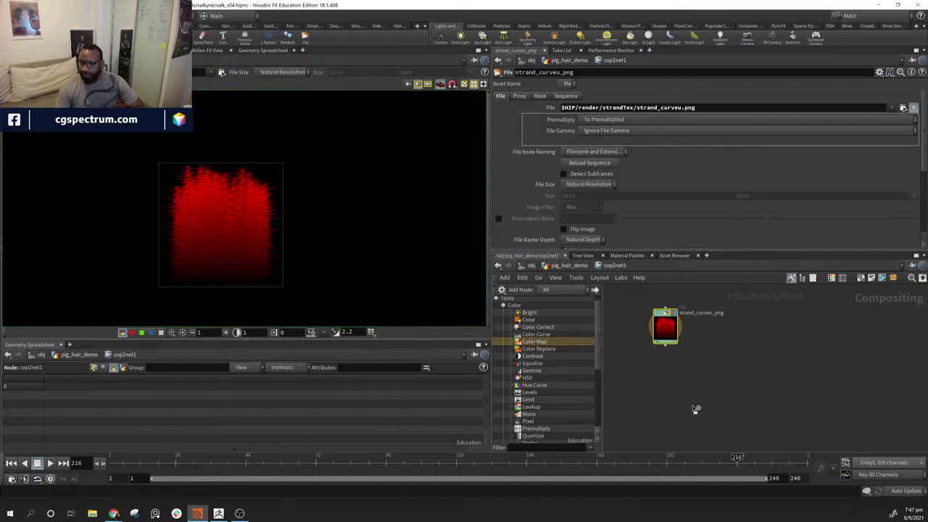
left_click(667, 338)
left_click_drag(664, 355, 663, 374)
scroll(549, 383, "down", 3)
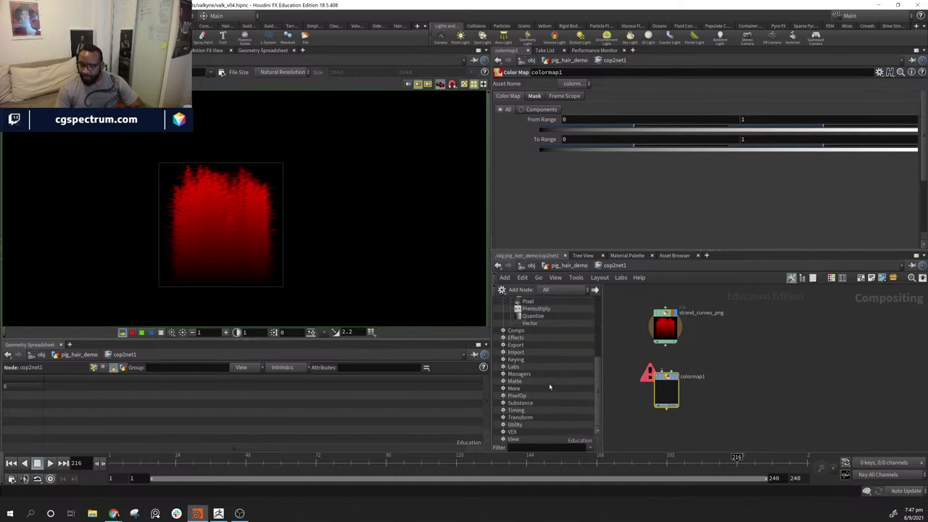
- Load strand_strandBound.png from $HIP/render/strandTex in the File node and connect that node to the Color Map's input
scroll(543, 351, "up", 1)
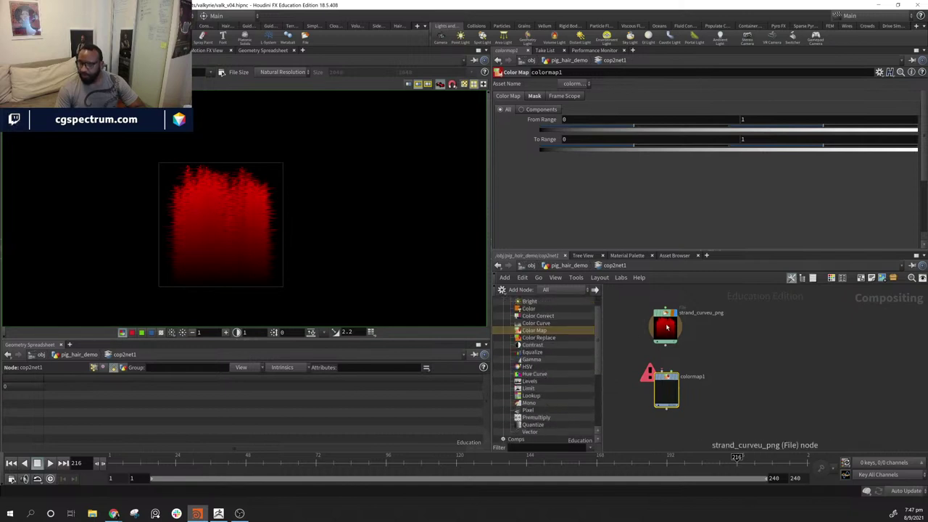
left_click(665, 326)
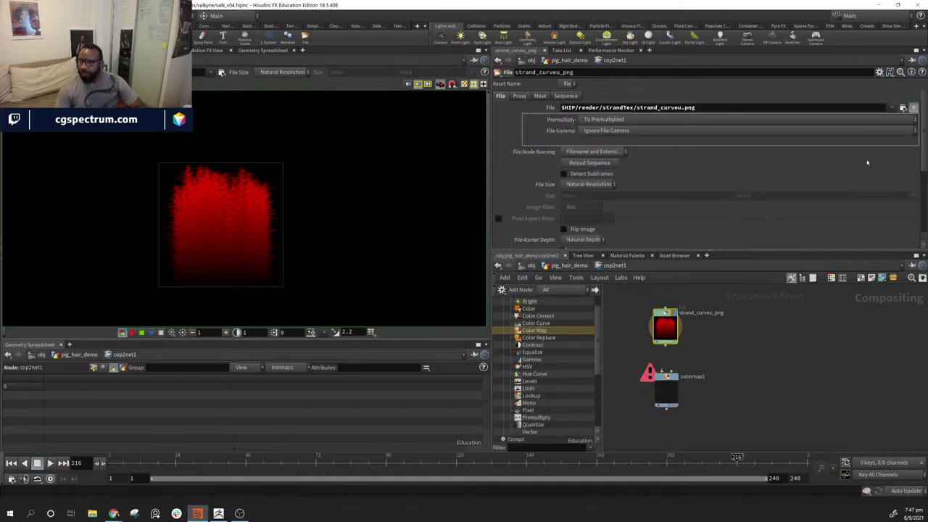
left_click(902, 108)
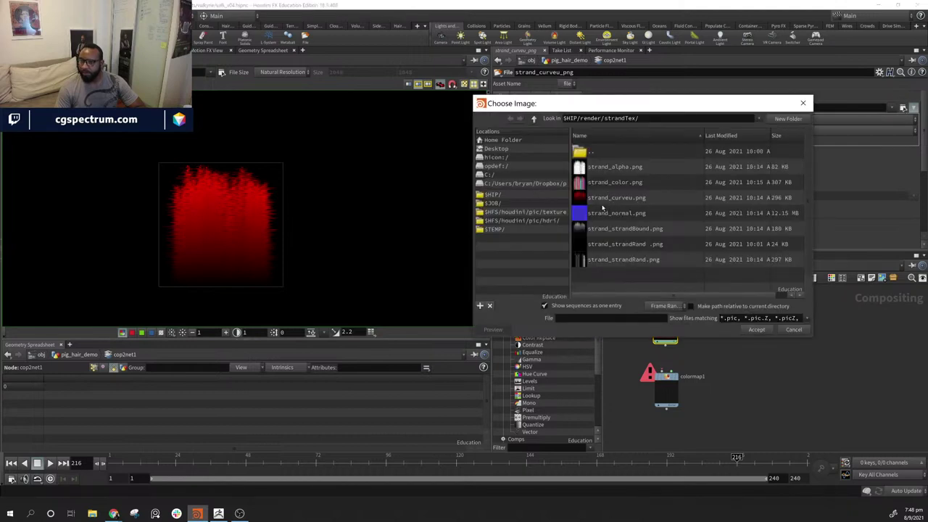
left_click(609, 229)
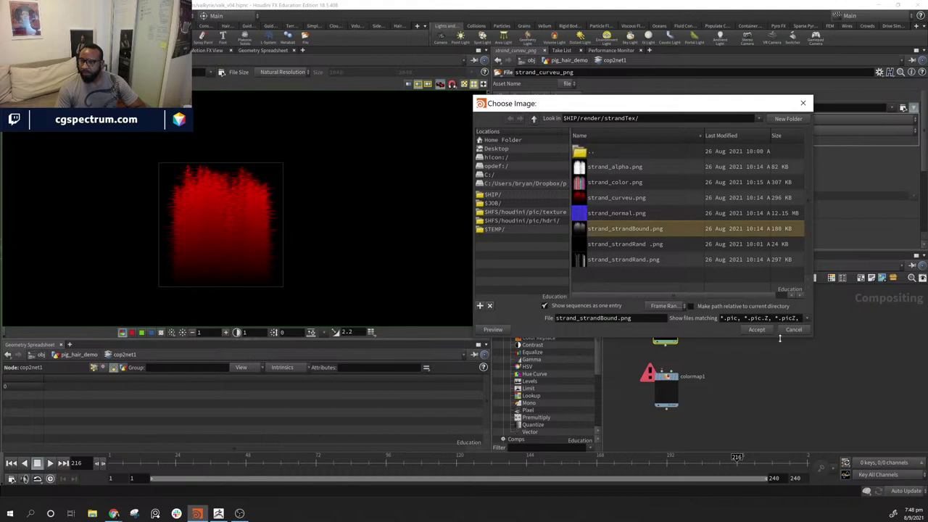
left_click(756, 329)
left_click_drag(664, 330, 662, 371)
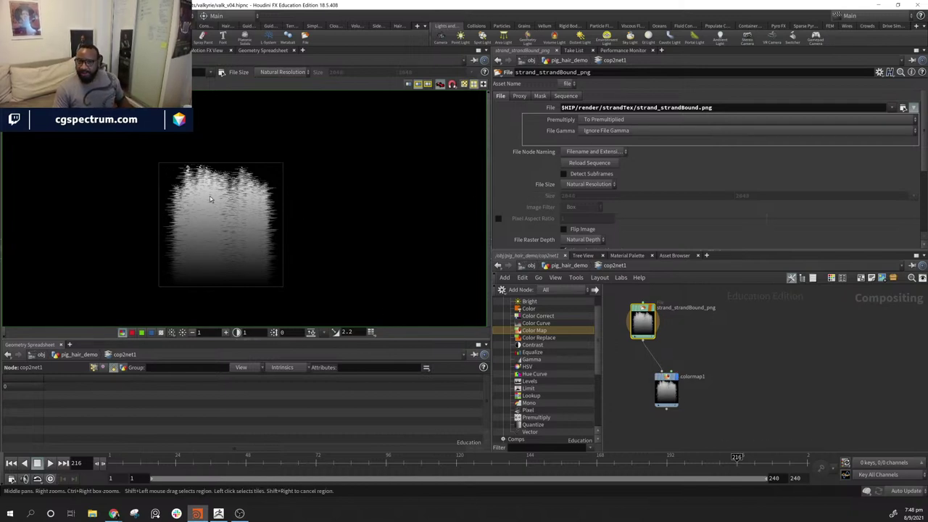
- Examine the Color Map's separate red, green, blue and alpha ranges, then return it to the combined All mode
left_click(665, 394)
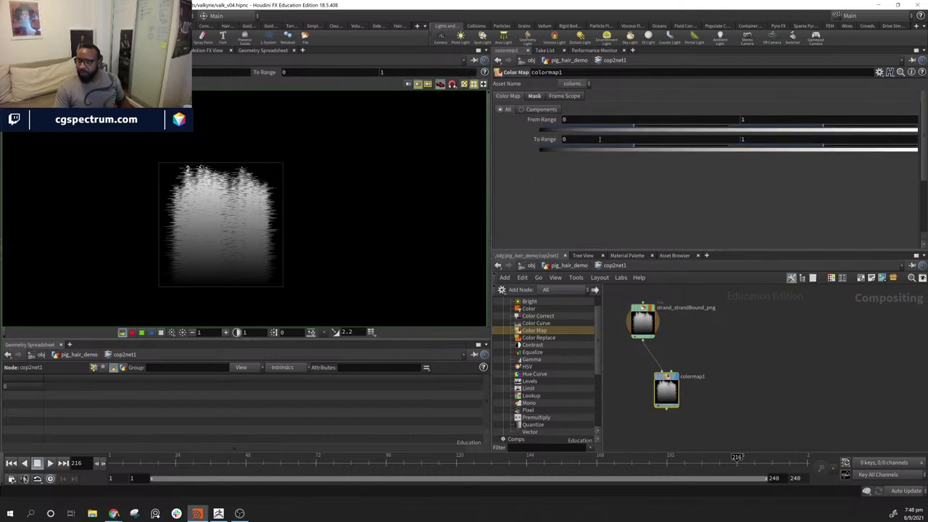
left_click(533, 110)
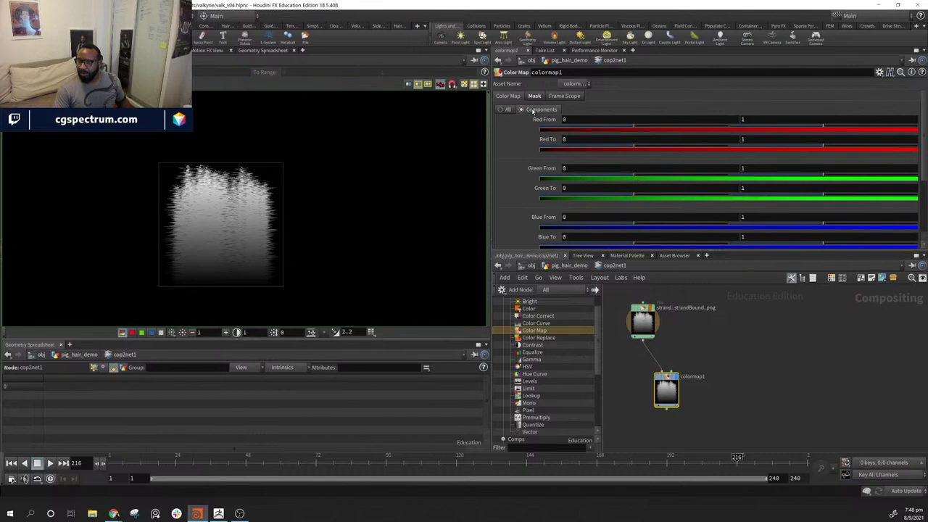
scroll(539, 190, "down", 3)
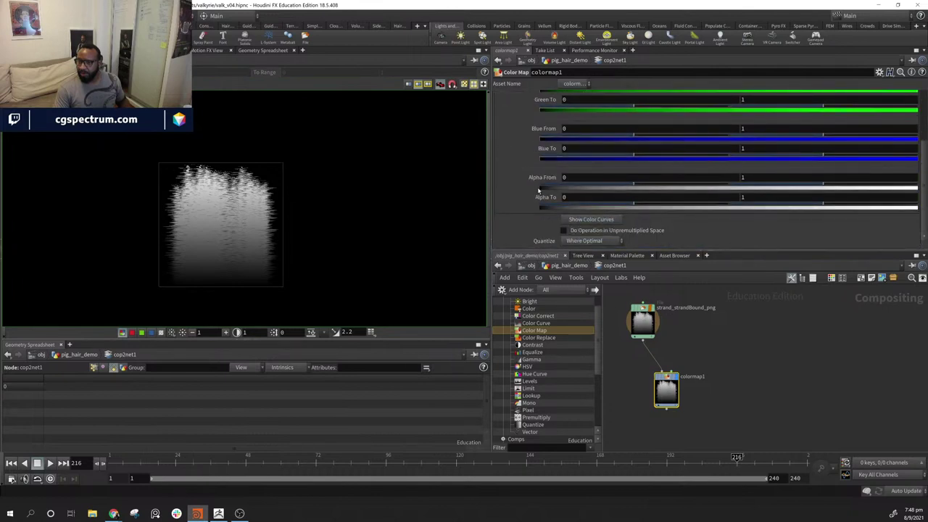
scroll(538, 190, "up", 3)
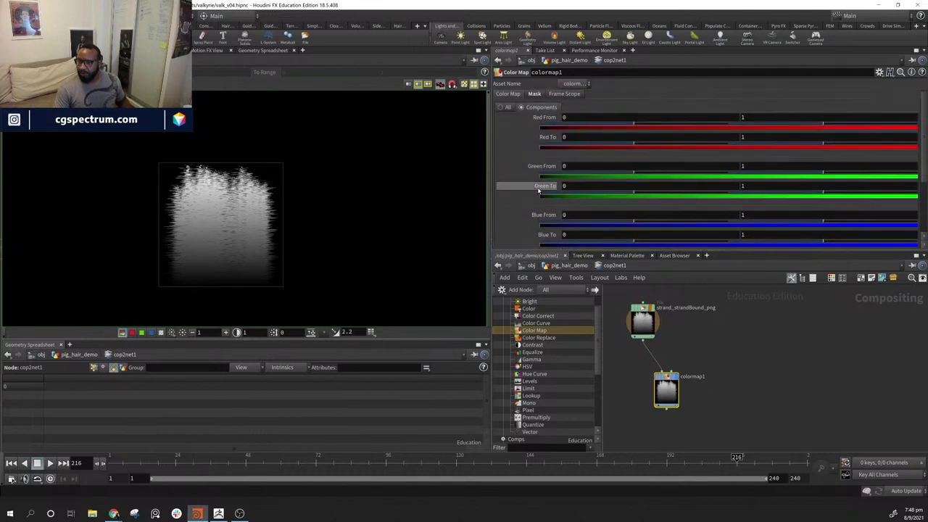
left_click(507, 108)
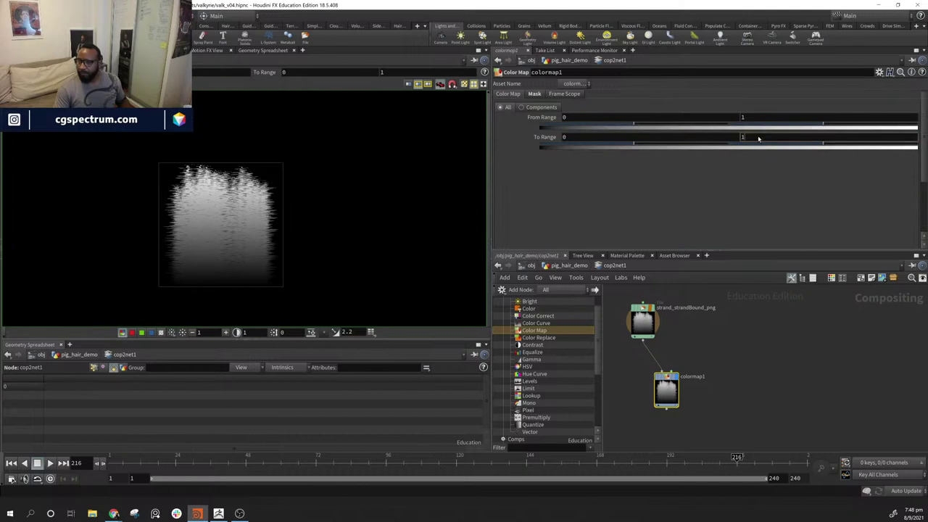
- Try different upper To Range values on the Color Map, ending at 2
middle_click_drag(767, 137, 823, 146)
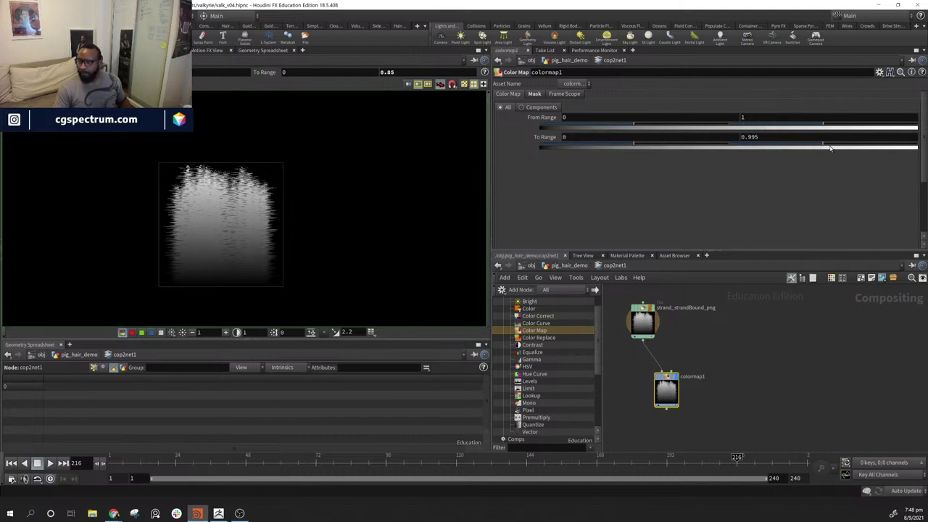
left_click_drag(823, 146, 748, 147)
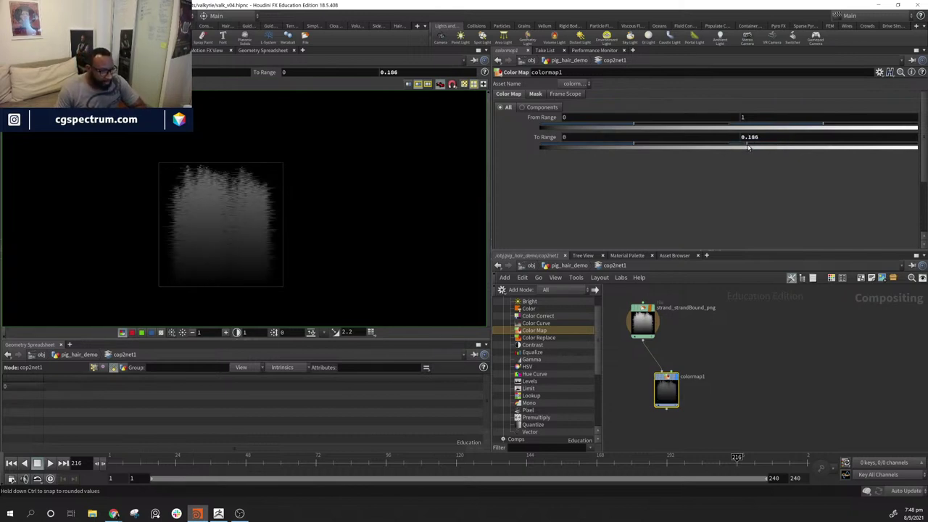
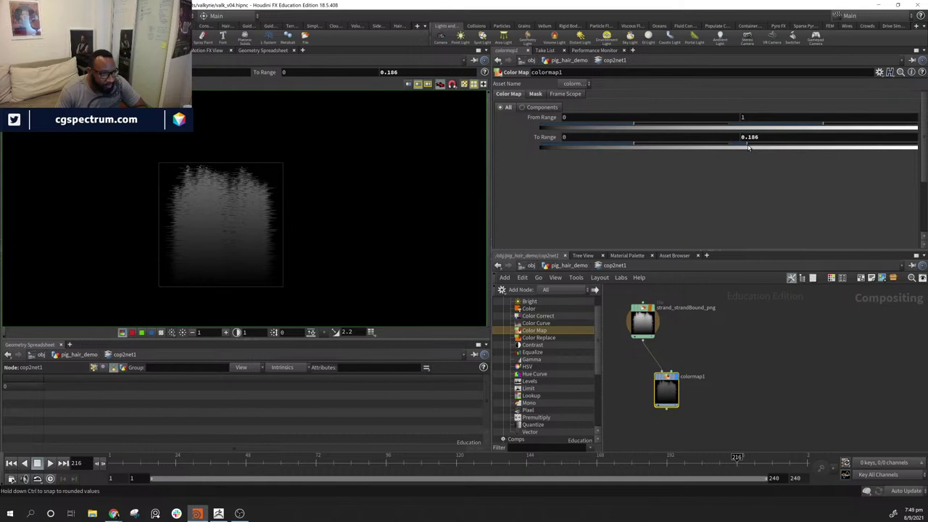
left_click_drag(749, 148, 896, 148)
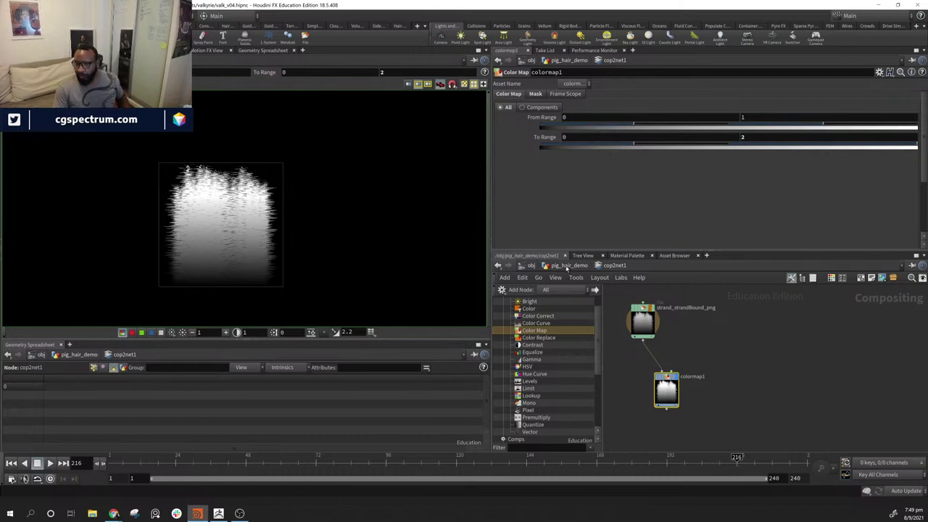
- Check the bake settings of maps_baker1 in pig_hair_demo and return to the cop2net1 network
left_click(567, 266)
left_click(739, 364)
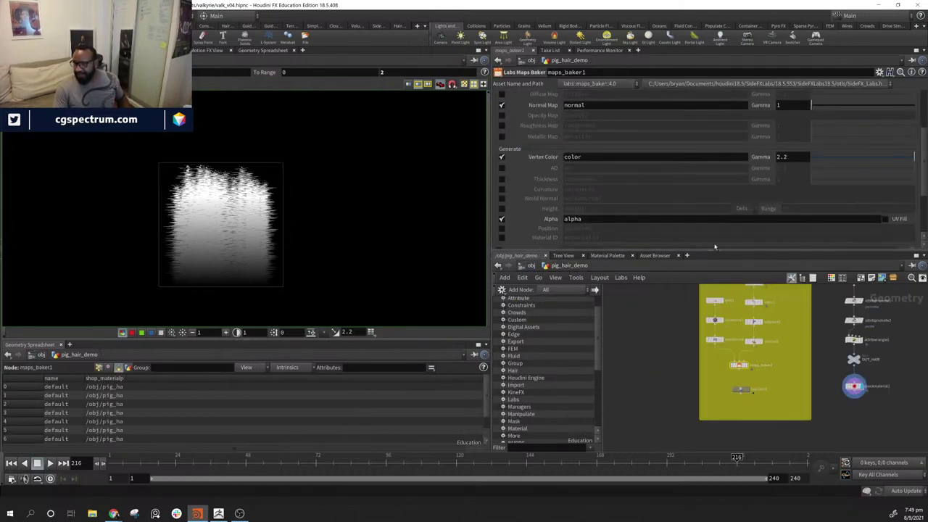
scroll(674, 190, "up", 4)
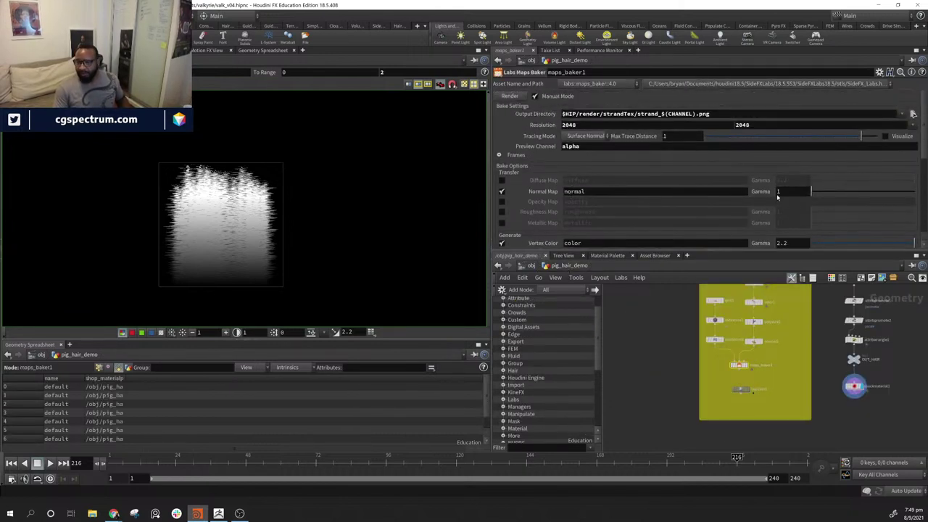
double_click(741, 392)
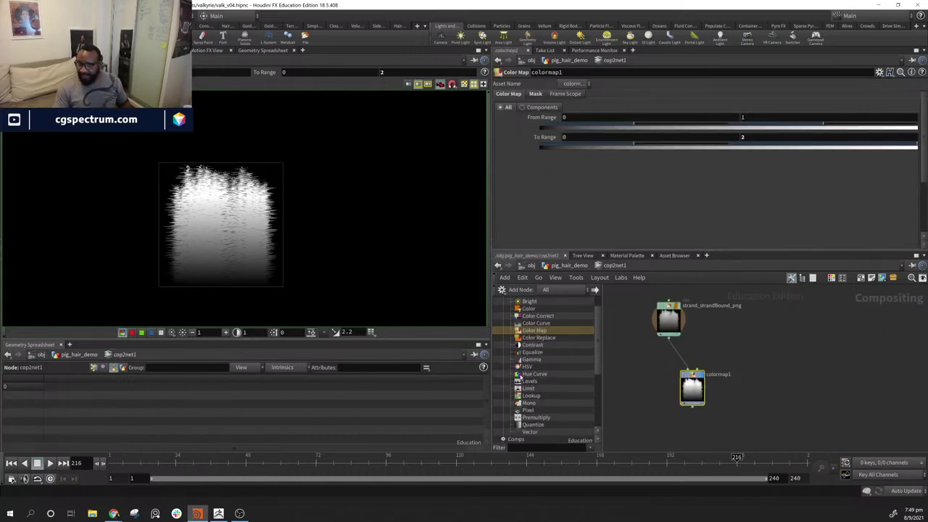
- Delete the Color Map node and reposition the strand_strandBound_png node
scroll(570, 383, "down", 1)
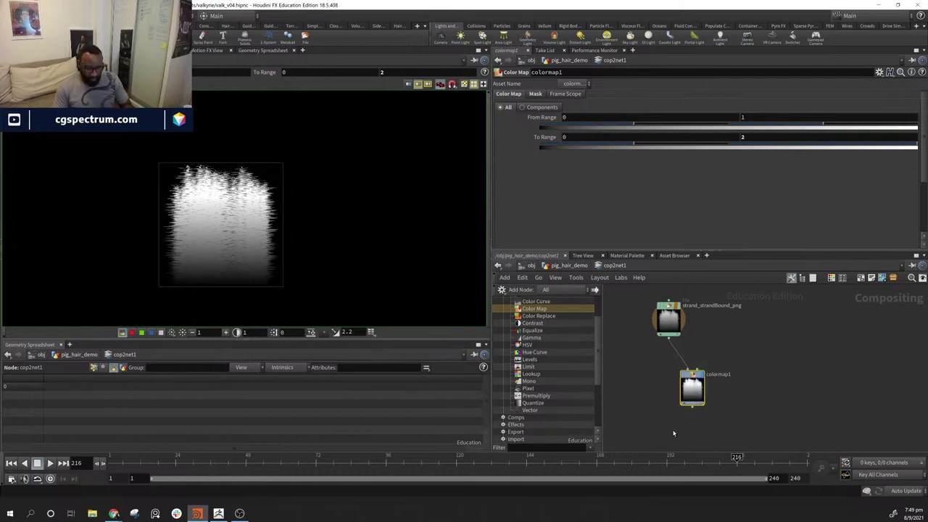
key("Delete")
left_click_drag(669, 323, 687, 339)
- Browse the available compositing nodes in the Comps, Effects, Labs and Utility categories for a suitable colouring node
scroll(536, 388, "down", 4)
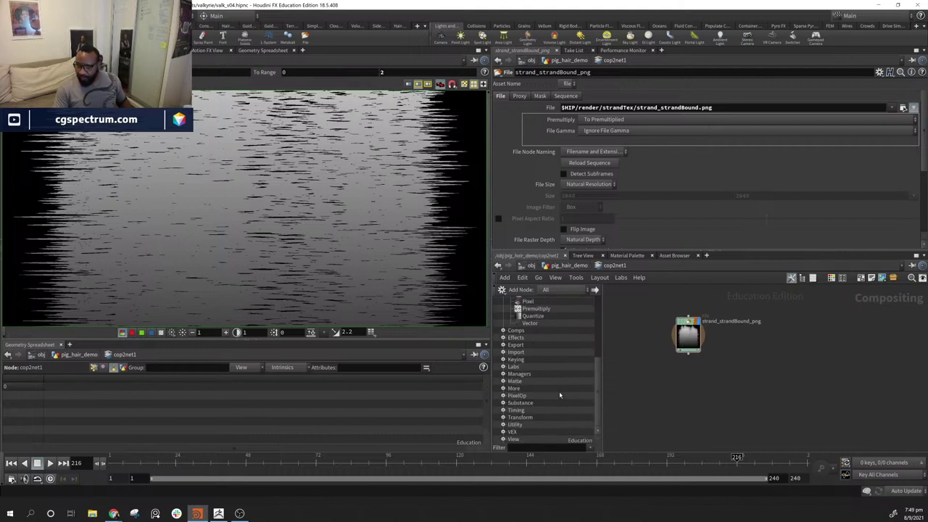
left_click(505, 330)
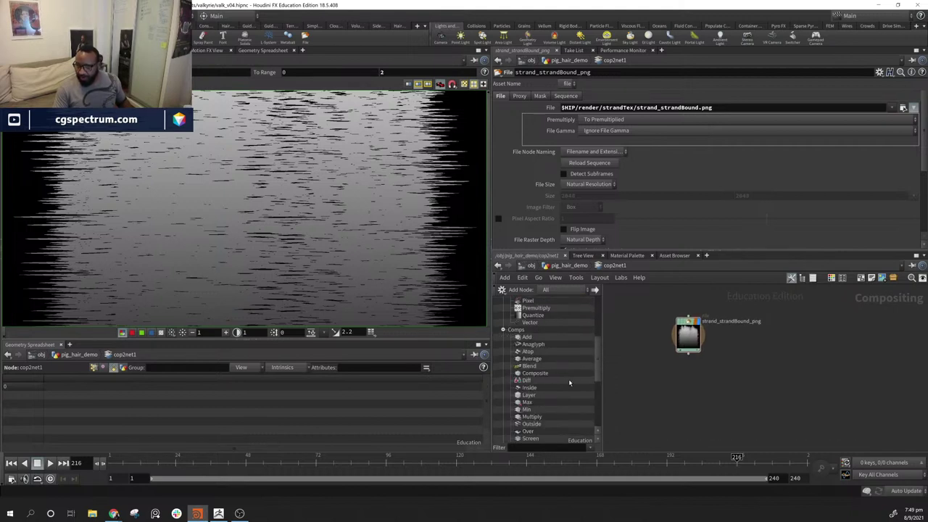
scroll(569, 382, "down", 4)
left_click(507, 397)
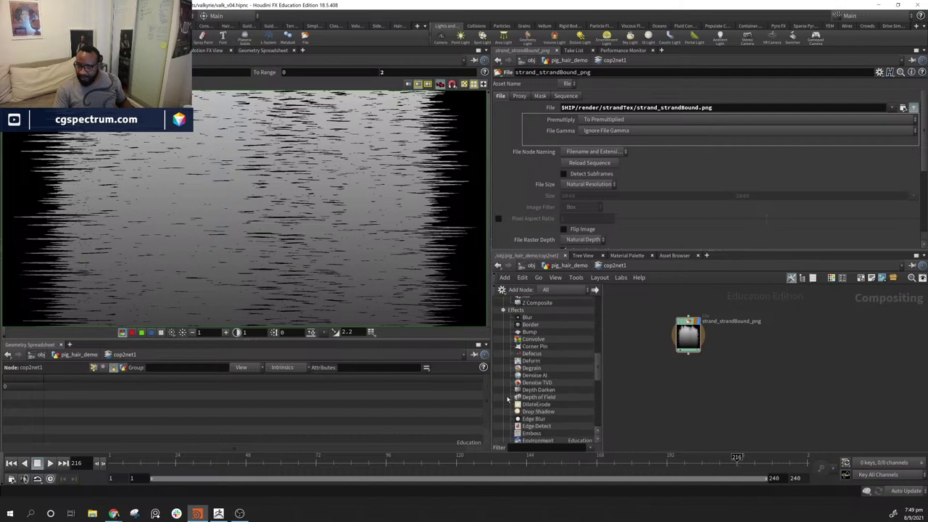
scroll(508, 399, "down", 4)
scroll(507, 399, "down", 2)
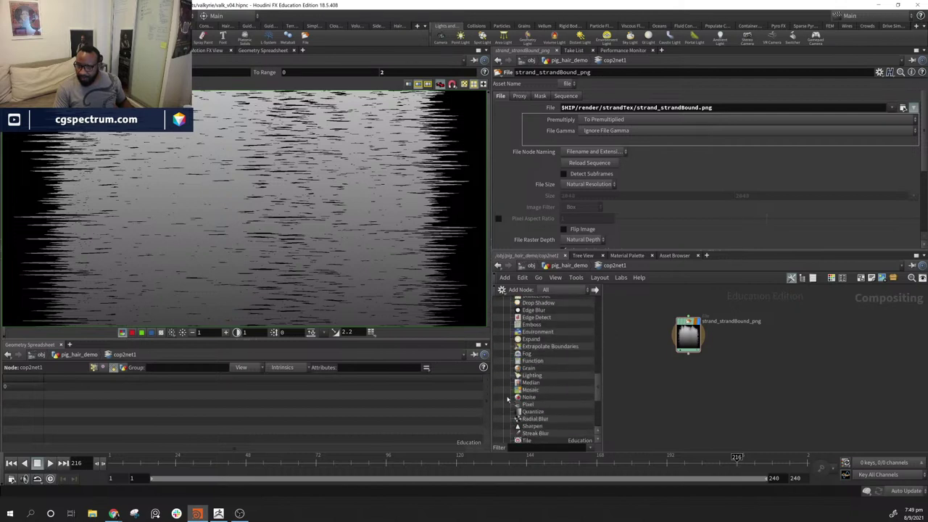
scroll(508, 399, "down", 4)
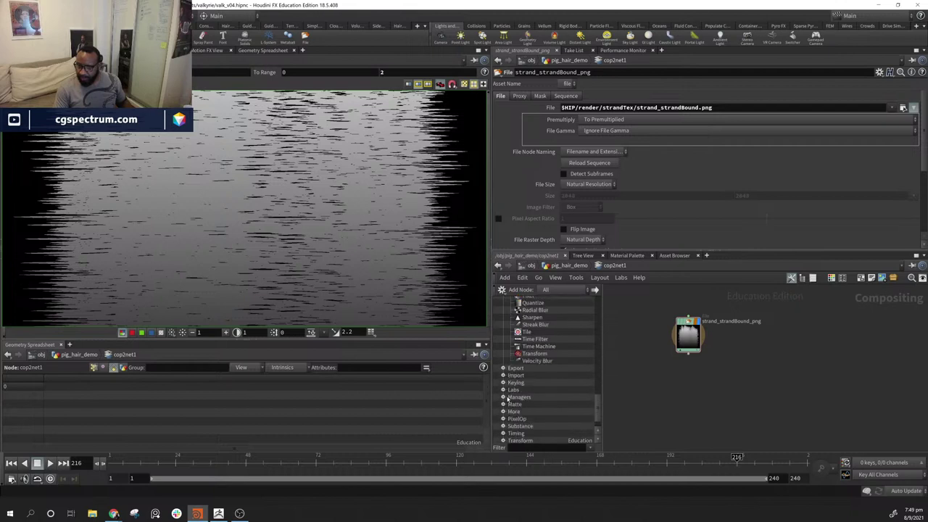
scroll(508, 399, "down", 1)
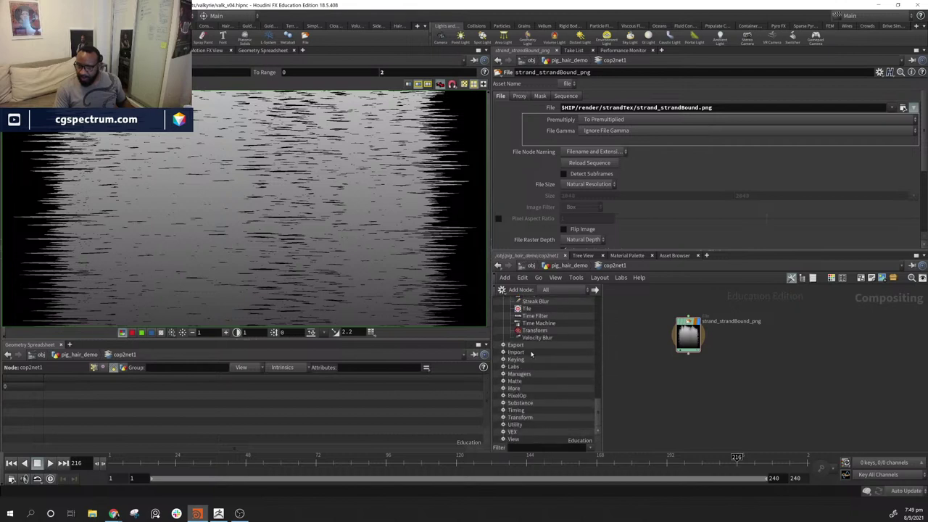
left_click(503, 367)
scroll(505, 370, "down", 1)
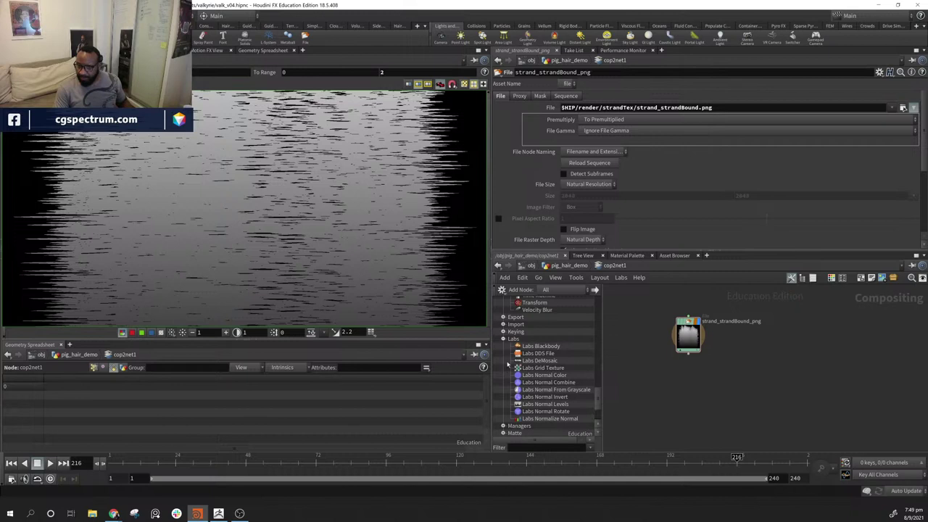
left_click(503, 339)
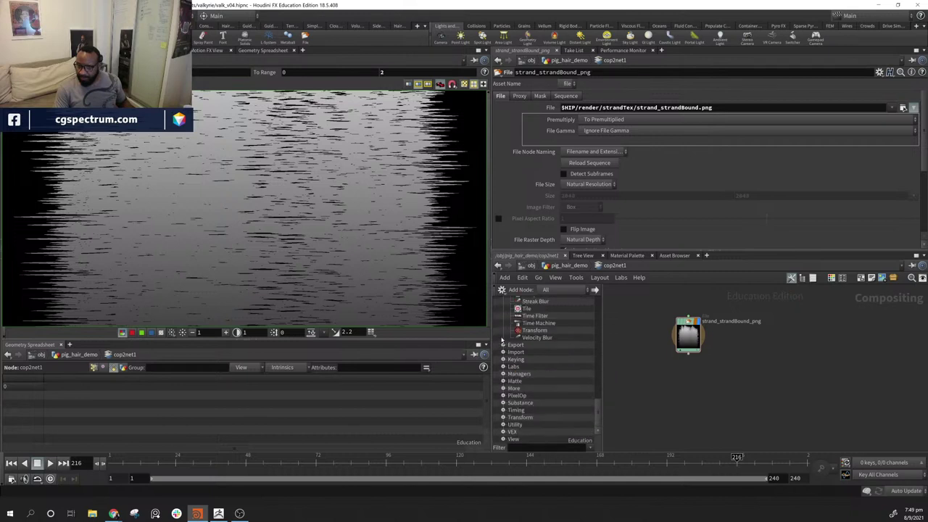
left_click(505, 425)
scroll(506, 429, "down", 2)
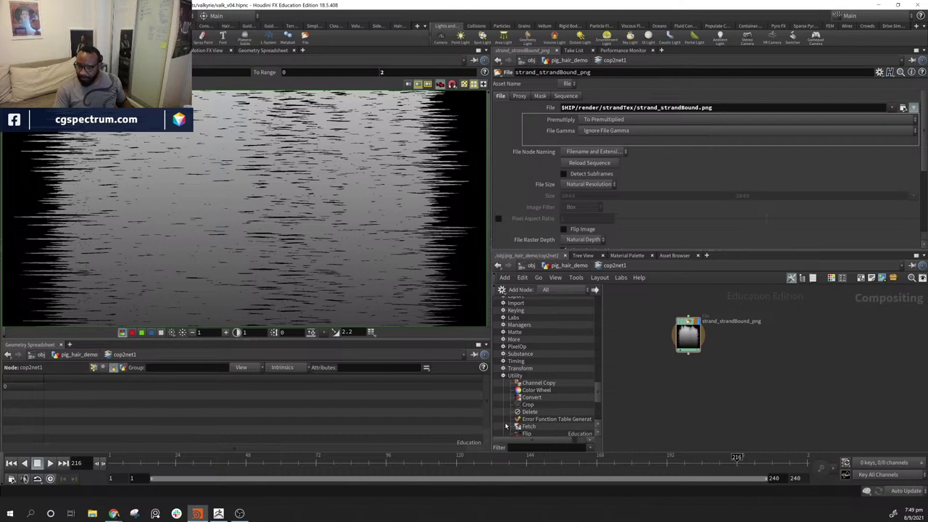
scroll(505, 427, "down", 4)
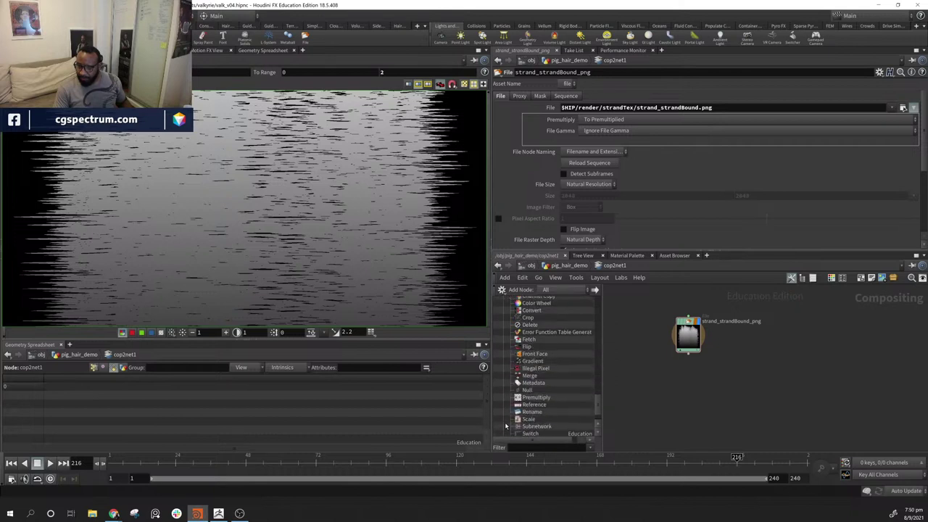
scroll(506, 427, "down", 2)
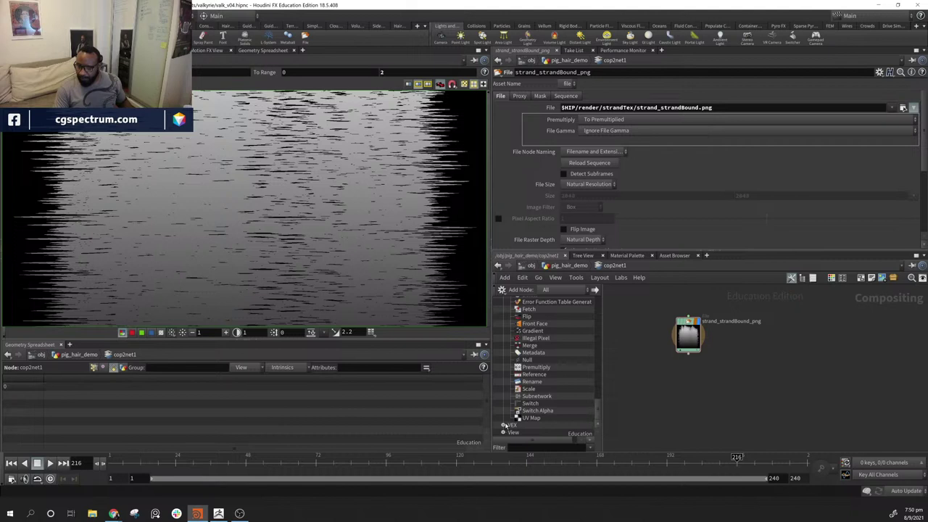
scroll(557, 367, "up", 20)
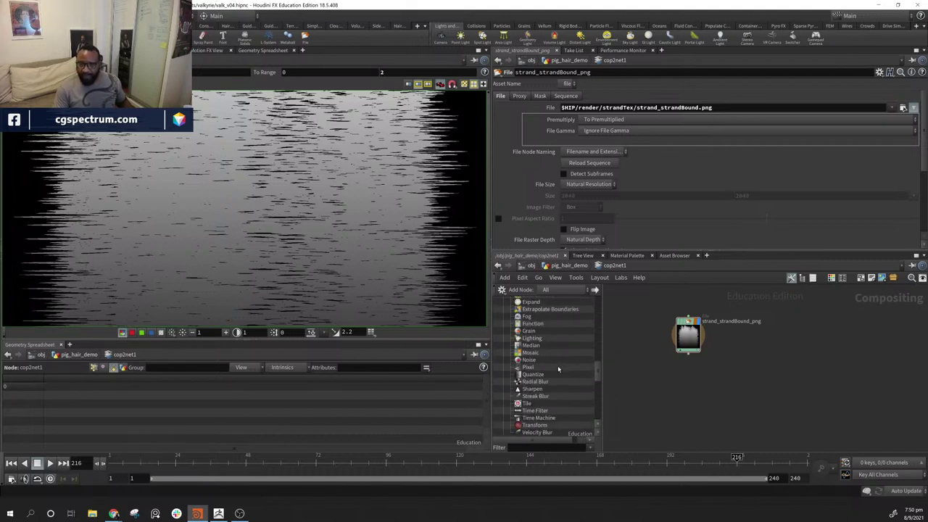
scroll(558, 365, "up", 10)
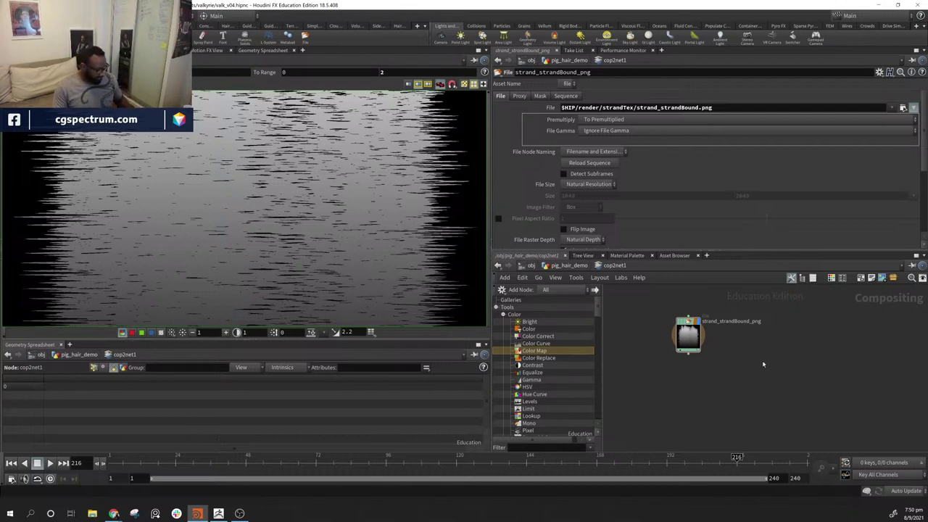
- Add a Corner Ramp node beside strand_strandBound_png and display its output in the composite viewer
key("Tab")
type("ramp")
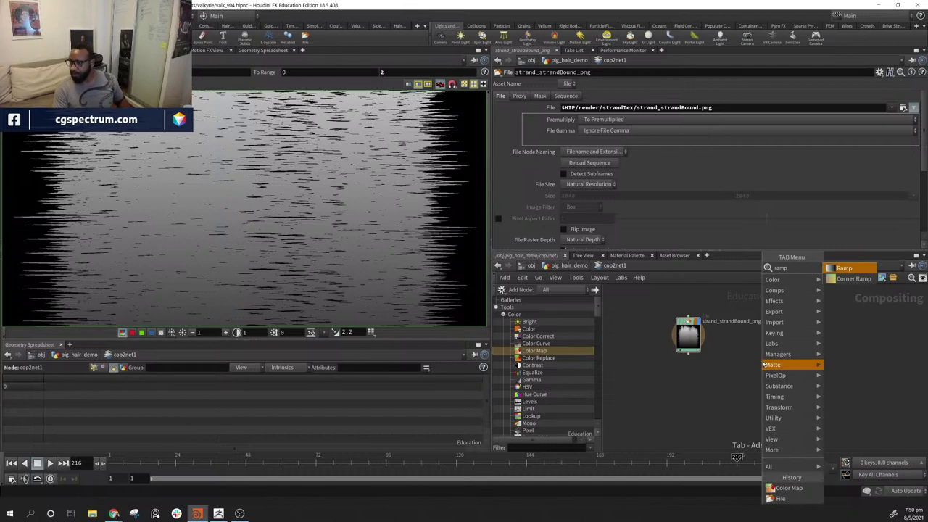
key("Down")
key("Return")
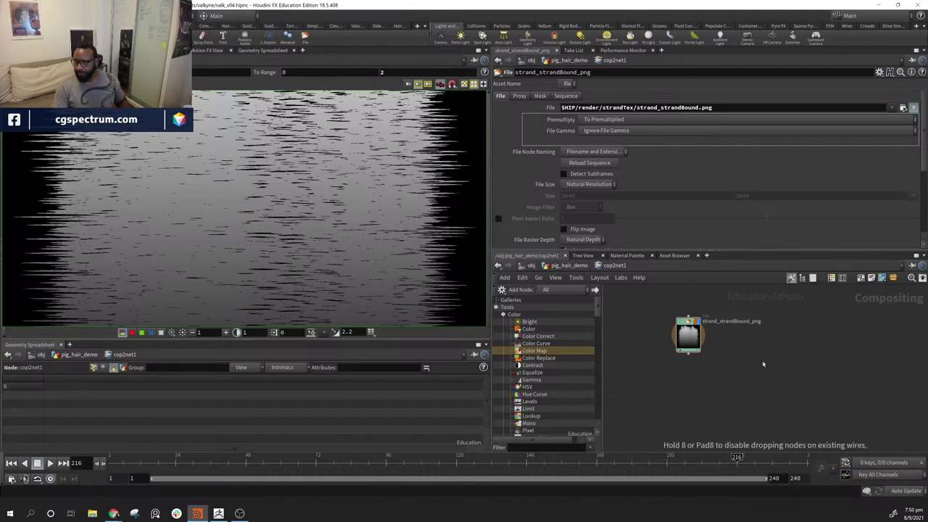
left_click(763, 365)
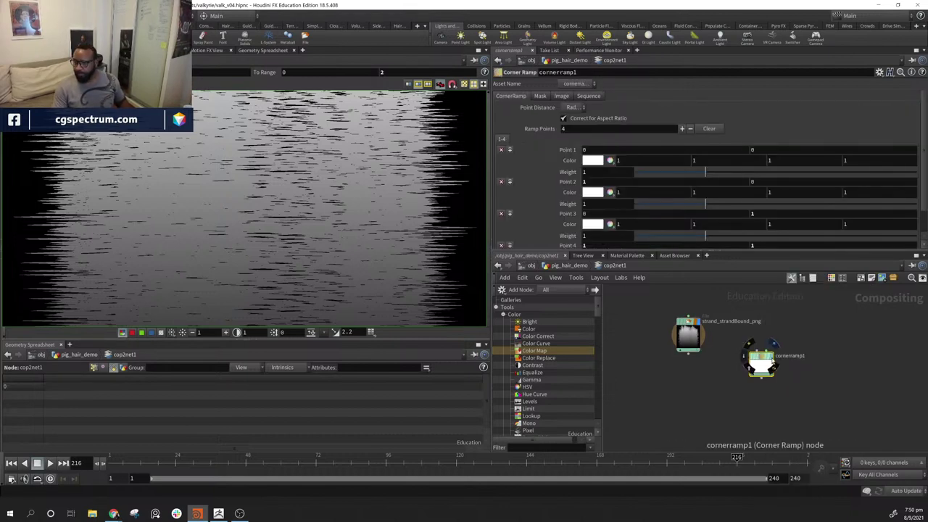
scroll(346, 225, "down", 3)
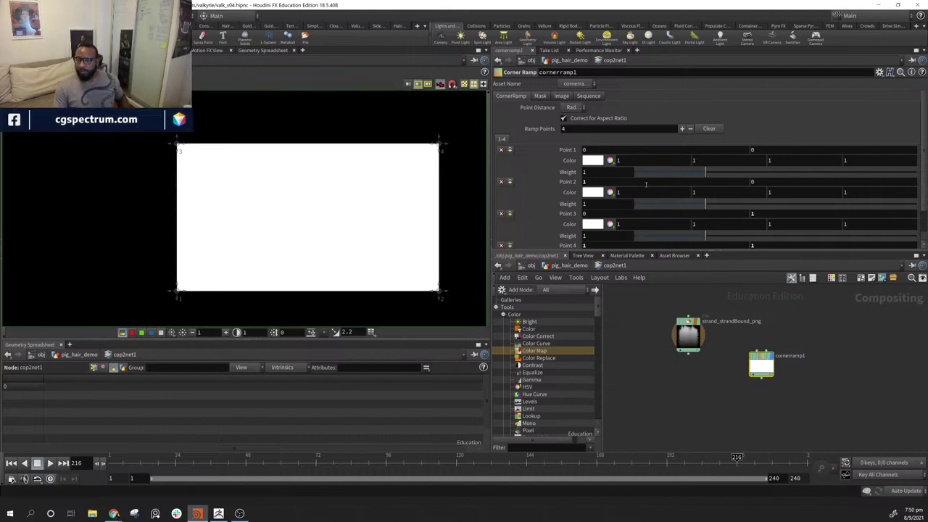
- Enable the size override in the image settings of the cornerramp1 node
scroll(545, 190, "down", 1)
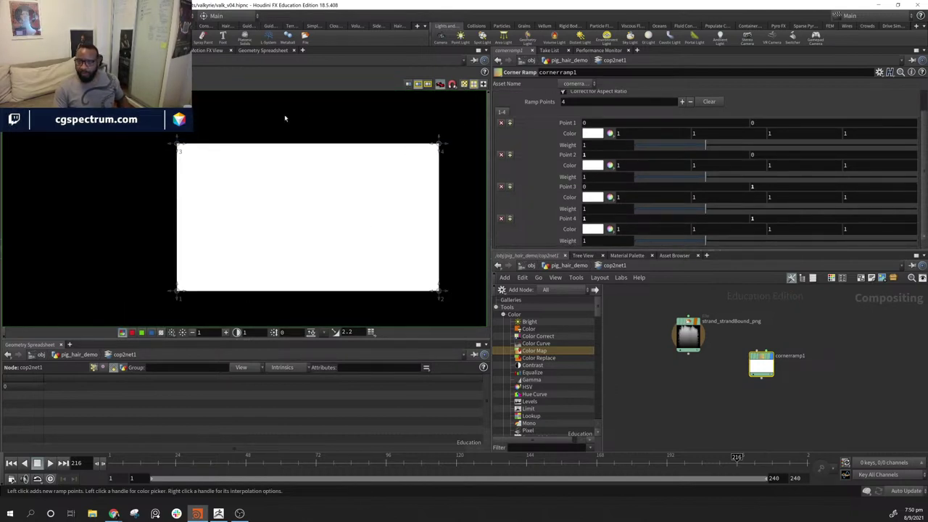
scroll(666, 199, "up", 1)
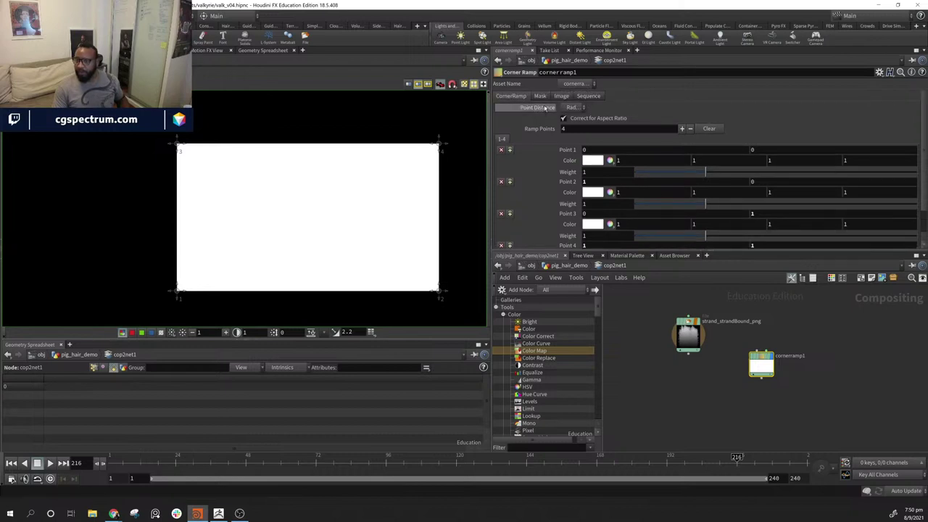
left_click(561, 95)
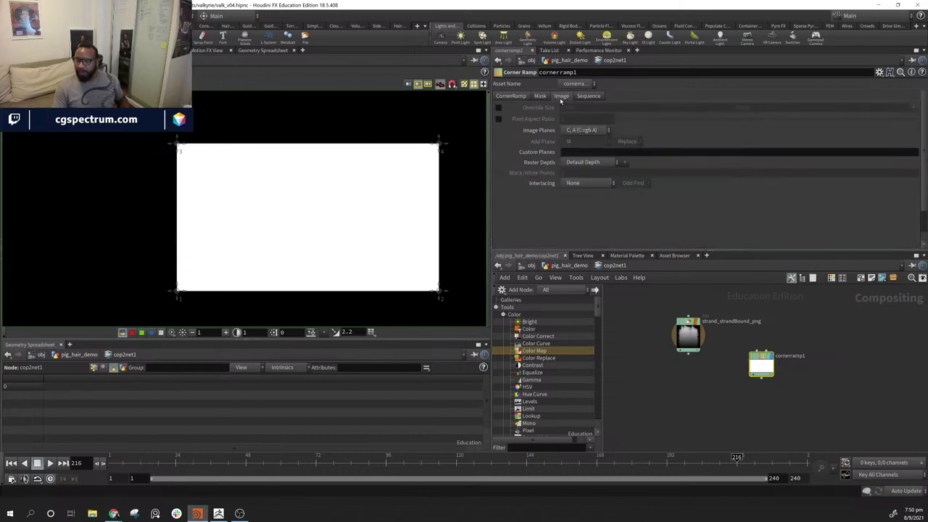
left_click(498, 108)
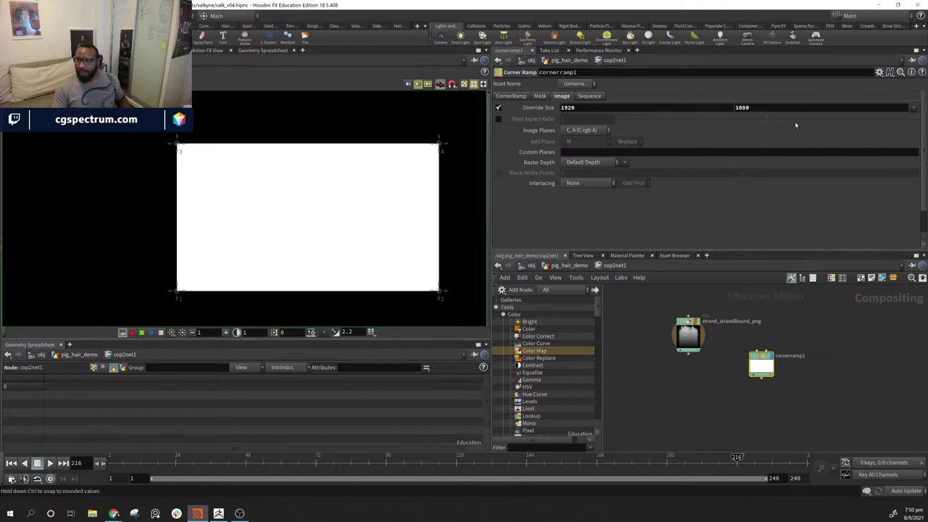
- Check the image resolution of the strand_strandBound_png node in its parameters and node information
left_click(689, 335)
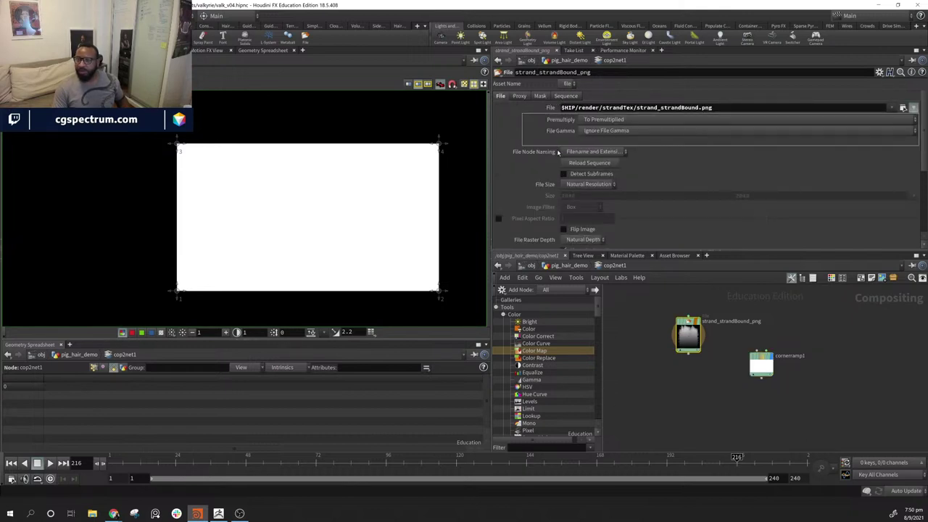
scroll(549, 174, "down", 5)
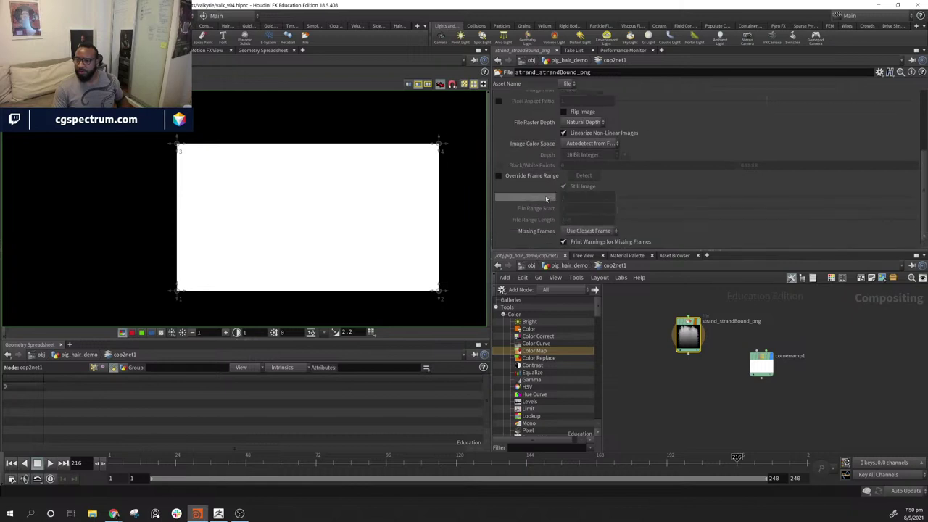
scroll(548, 200, "up", 5)
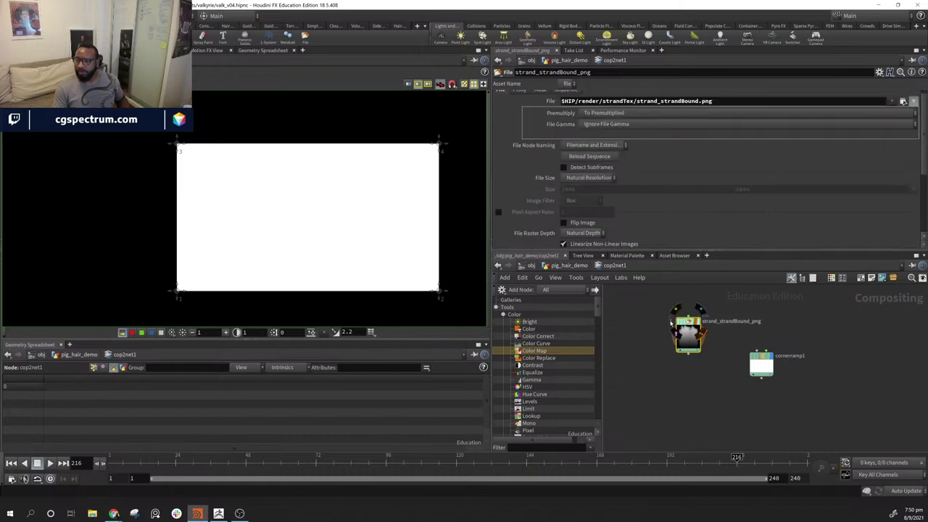
left_click(670, 322)
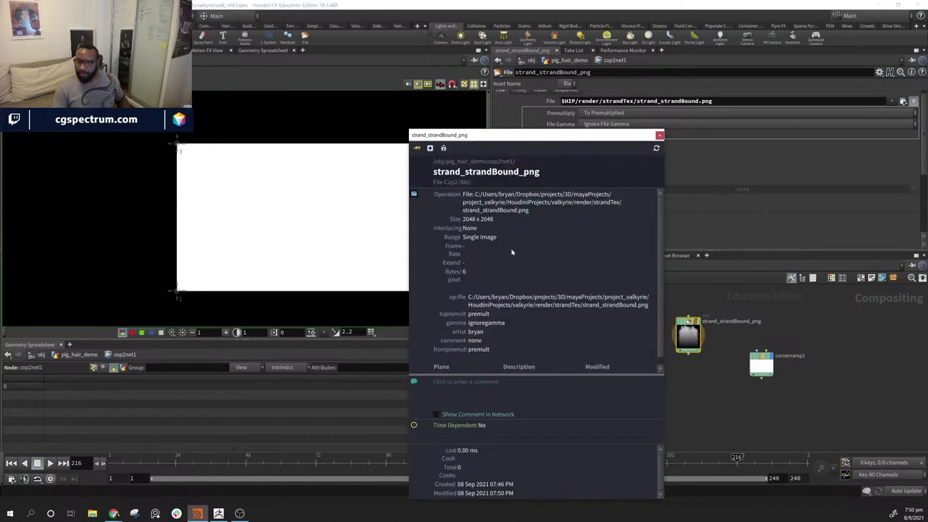
- Set the override size of cornerramp1 to 2048 by 2048
left_click(771, 364)
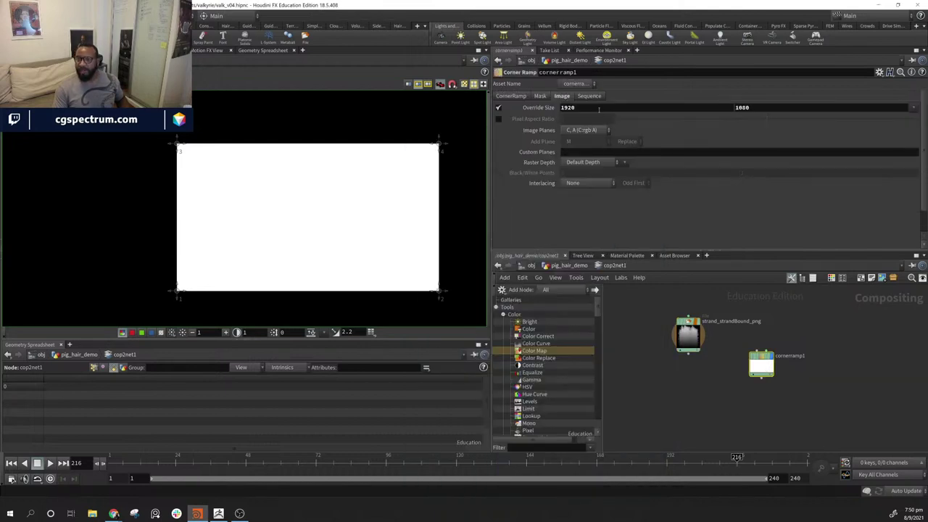
left_click(599, 109)
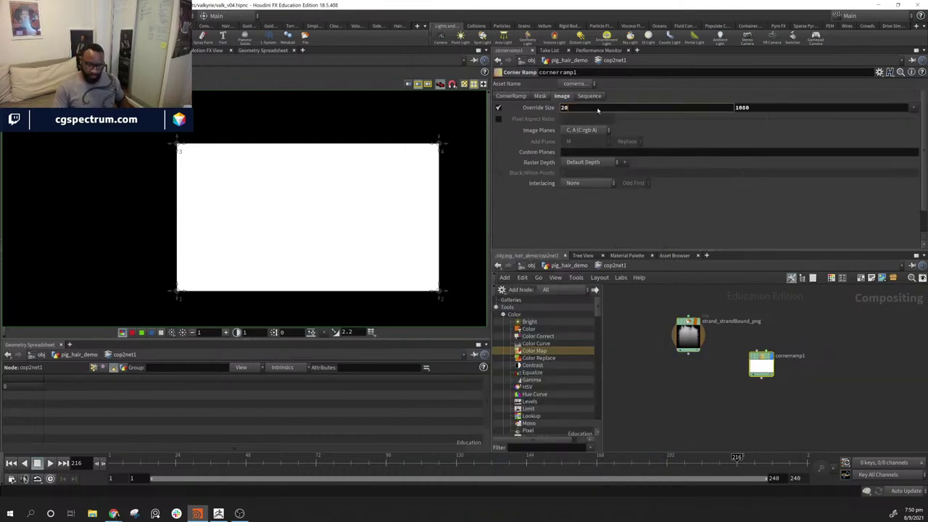
type("2048")
left_click(790, 107)
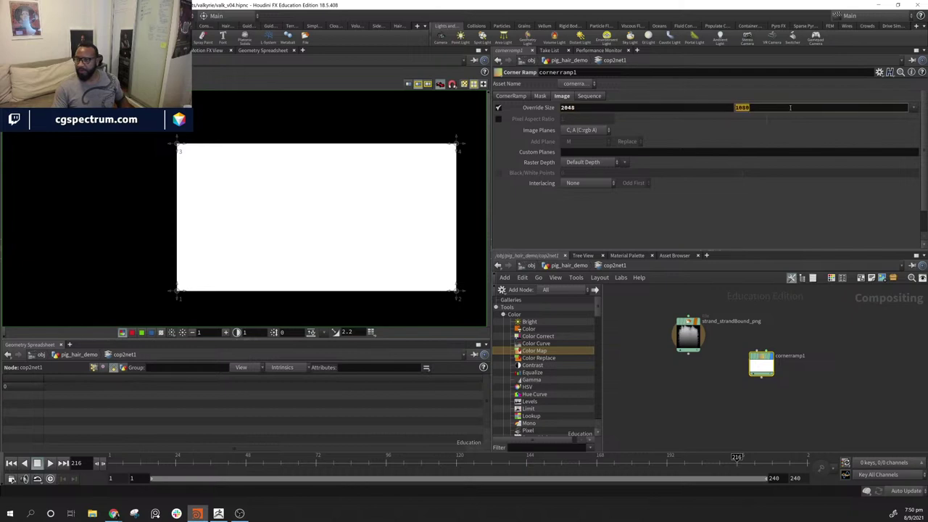
type("20")
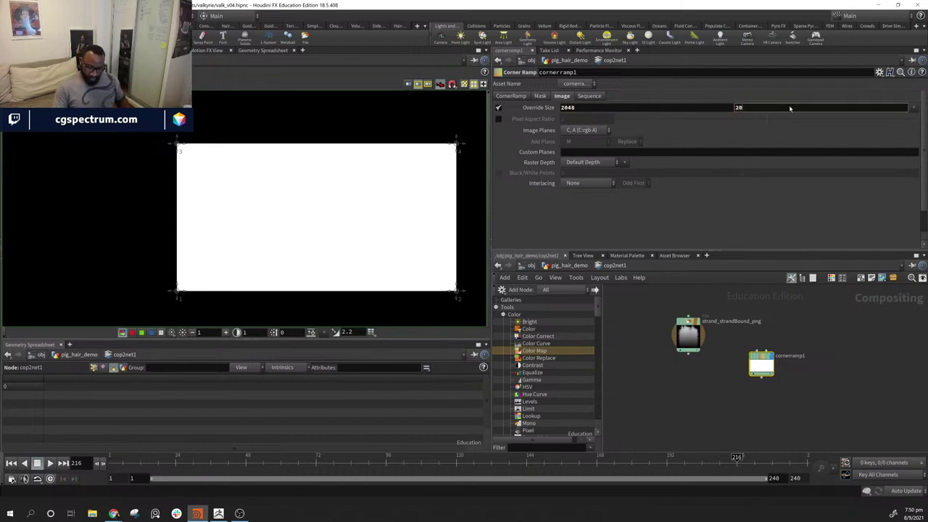
type("48")
key("Return")
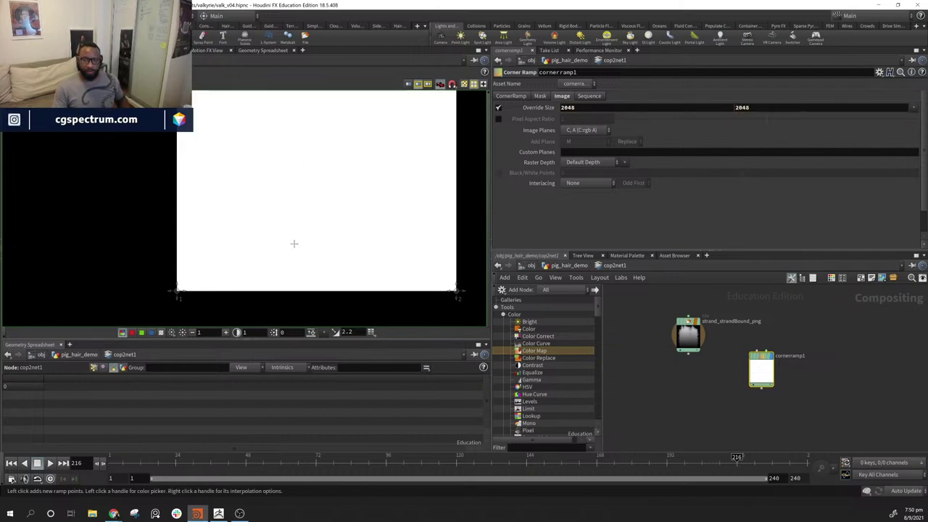
- Colour ramp points 1 and 2 at the ramp's lower corners brown, with RGB values 0.3, 0.1875, 0.075
scroll(293, 243, "down", 4)
left_click(265, 266)
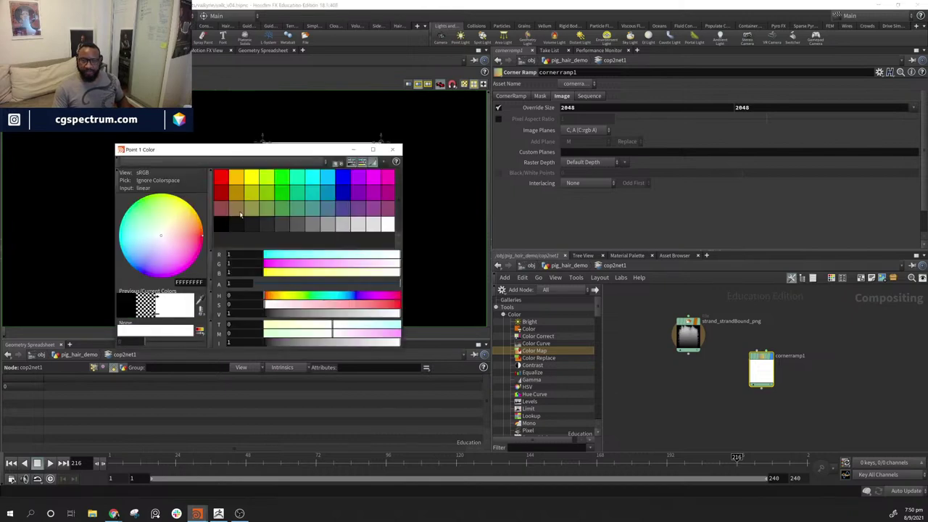
left_click(392, 149)
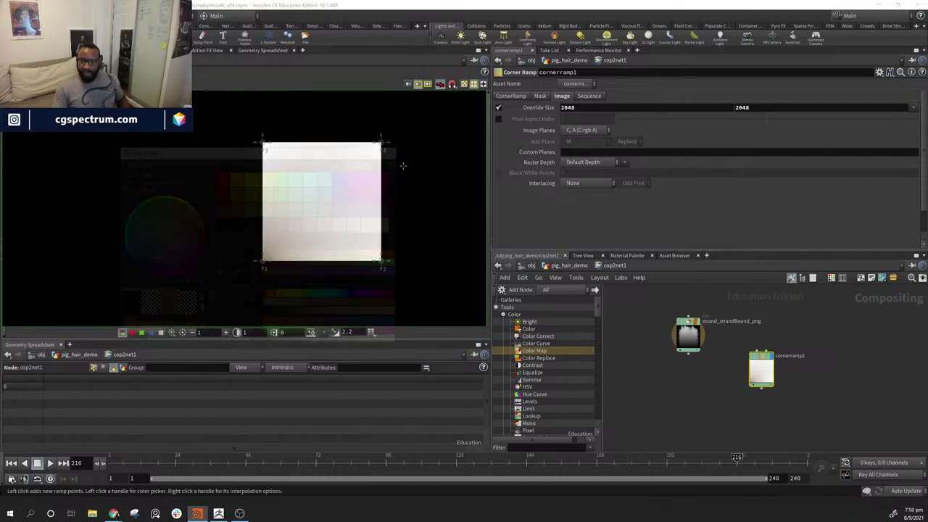
left_click(380, 262)
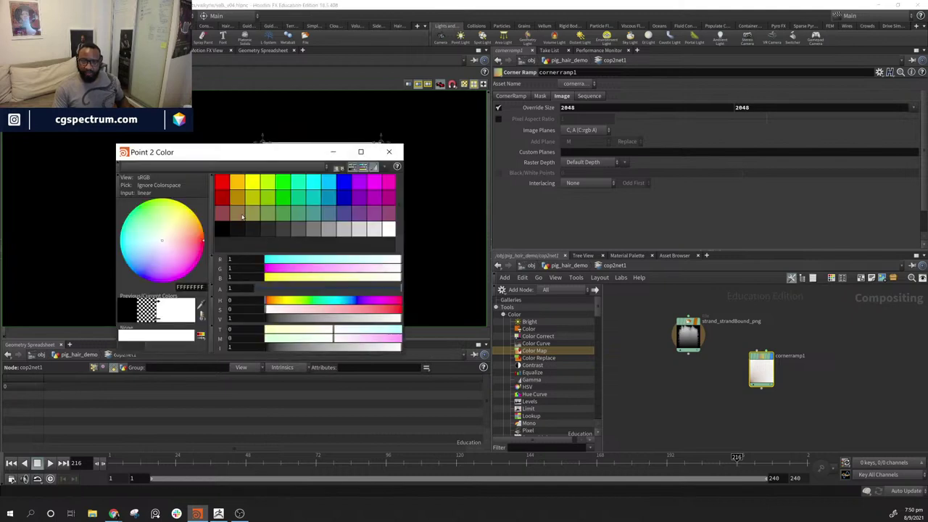
left_click(389, 151)
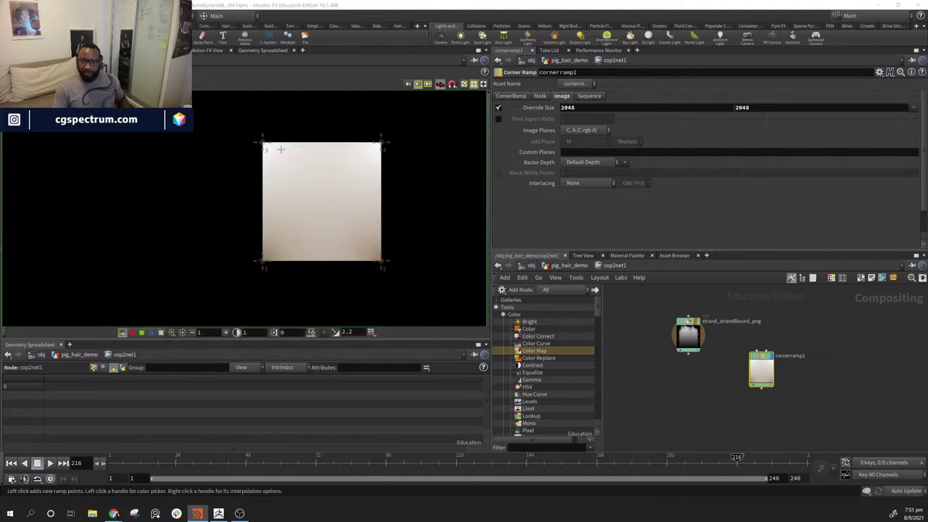
- Try moving ramp point 3 outside the image's upper-left corner and undo the move
left_click(263, 147)
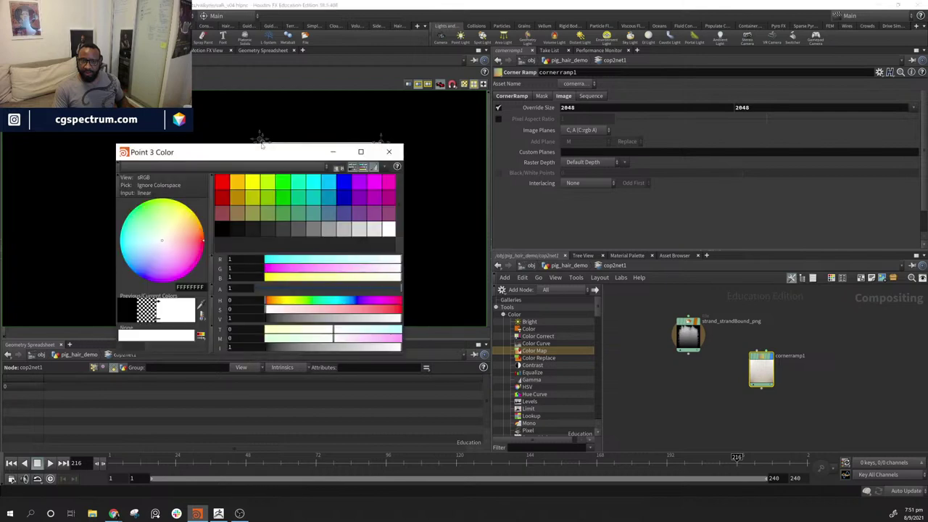
key("ctrl+z")
left_click_drag(265, 147, 240, 144)
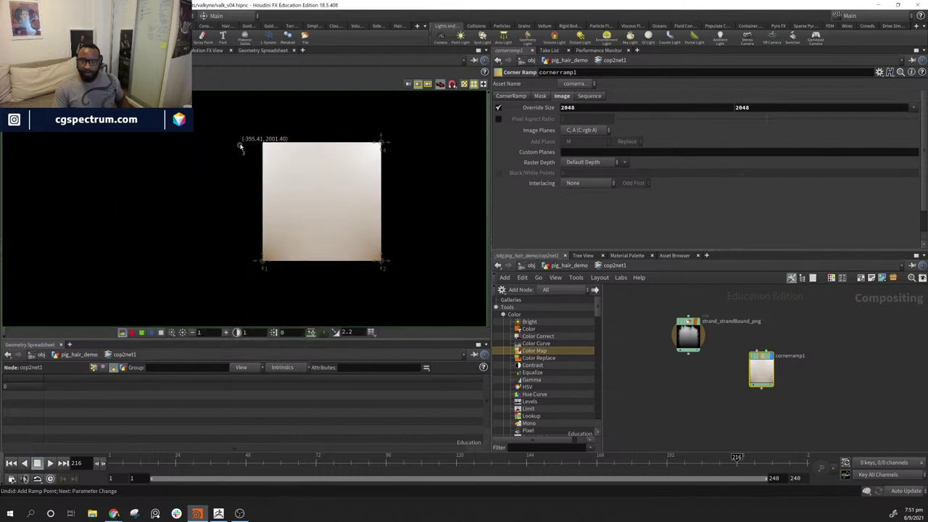
right_click(241, 147)
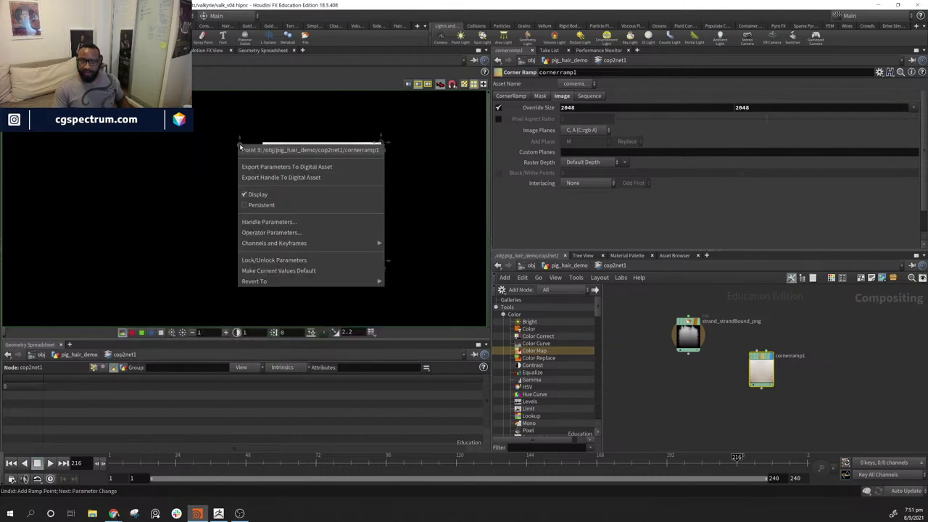
left_click(551, 218)
left_click(512, 97)
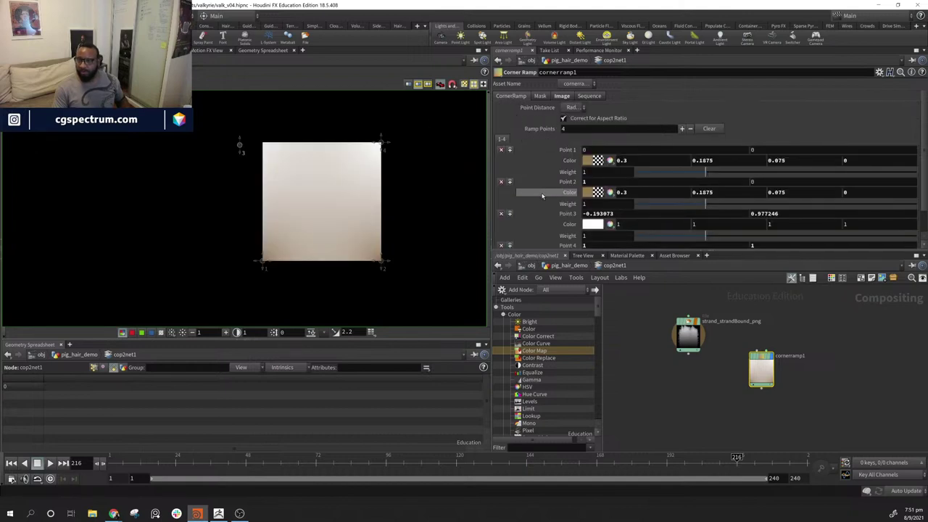
scroll(508, 193, "down", 1)
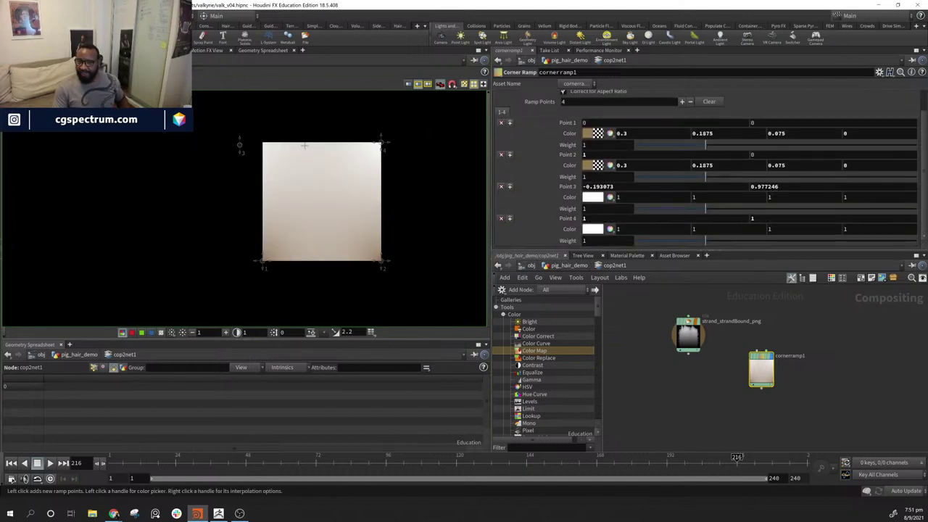
key("ctrl+z")
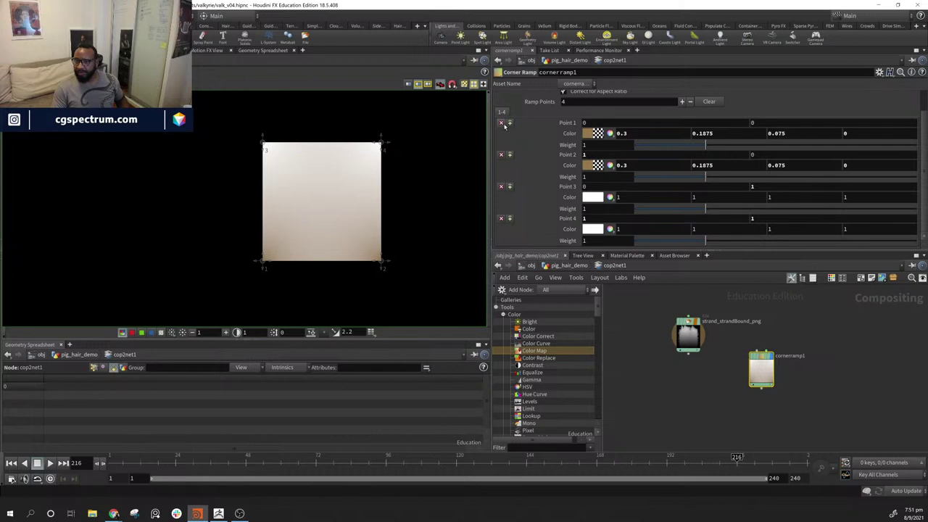
- Remove the two ramp points at the image's right corners and set the weights of the remaining two points to 4
left_click(500, 155)
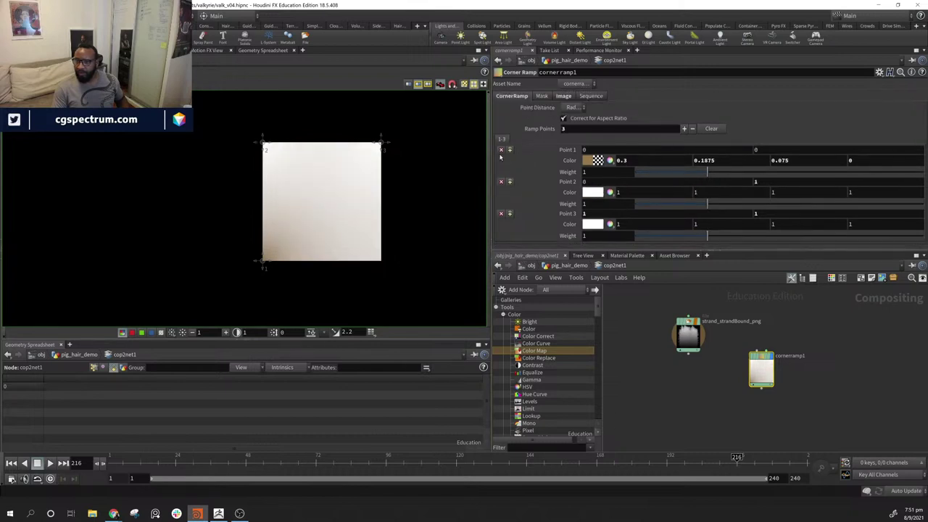
left_click(500, 214)
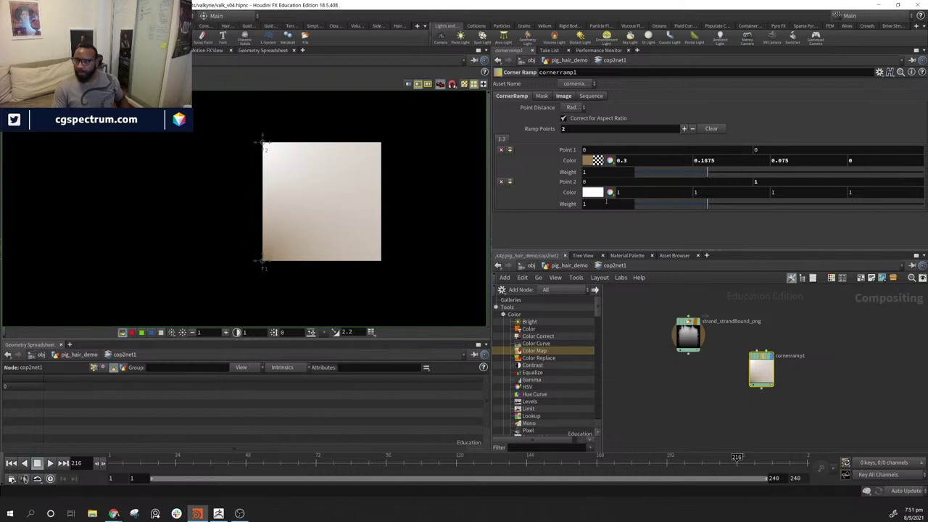
left_click_drag(707, 172, 922, 172)
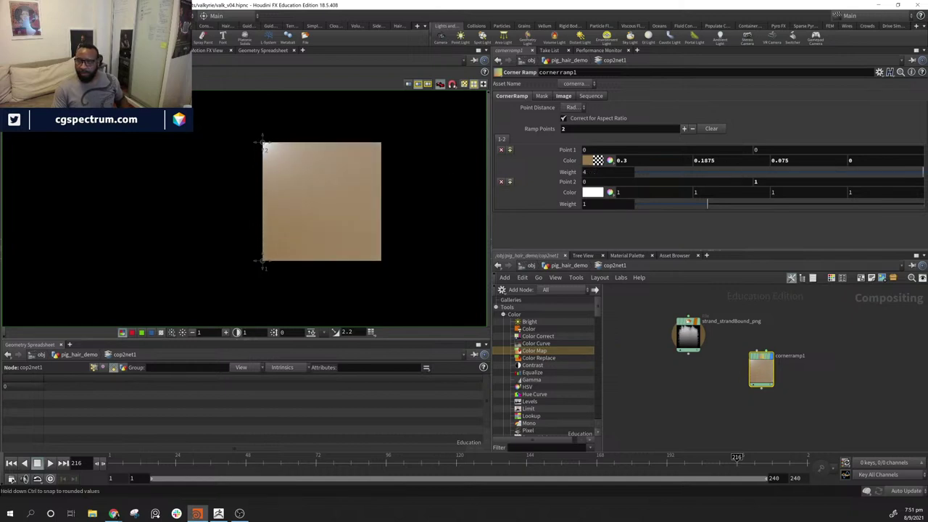
left_click_drag(713, 205, 922, 204)
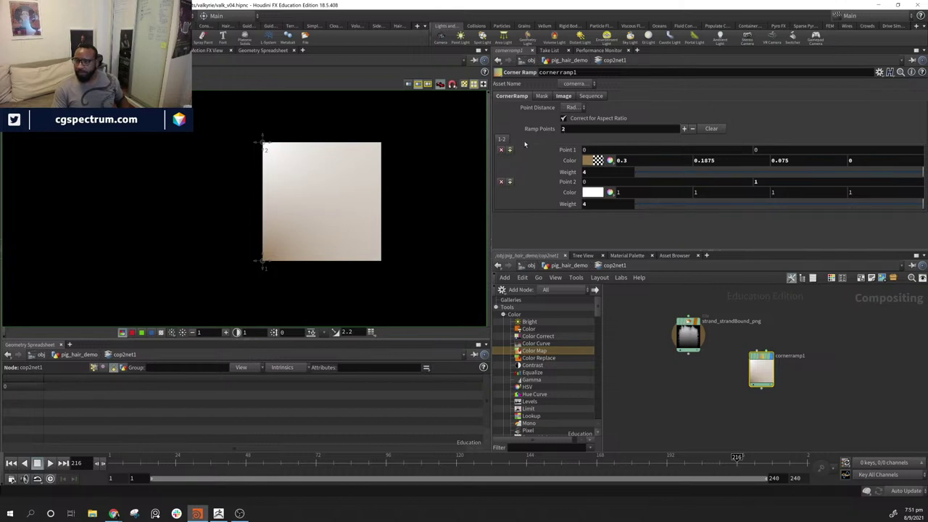
- Set the Point Distance of cornerramp1 to Block
left_click(578, 120)
left_click(576, 108)
left_click(578, 135)
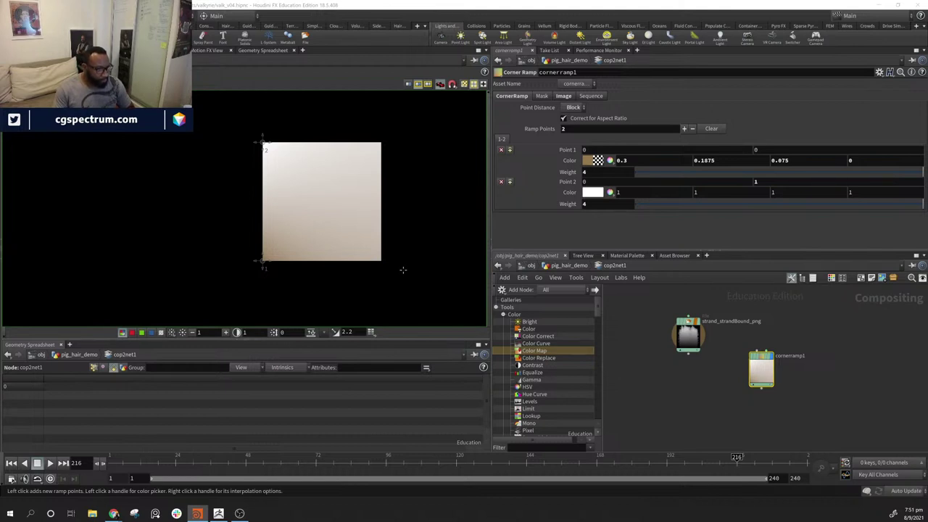
- Move cornerramp1 level with strand_strandBound_png and select both nodes
left_click_drag(762, 363, 746, 328)
left_click_drag(637, 293, 860, 428)
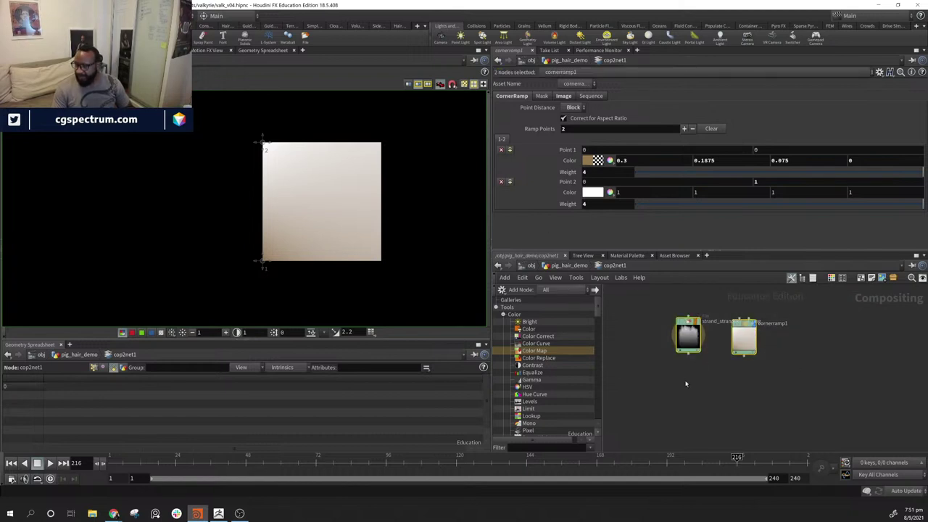
left_click_drag(651, 309, 770, 393)
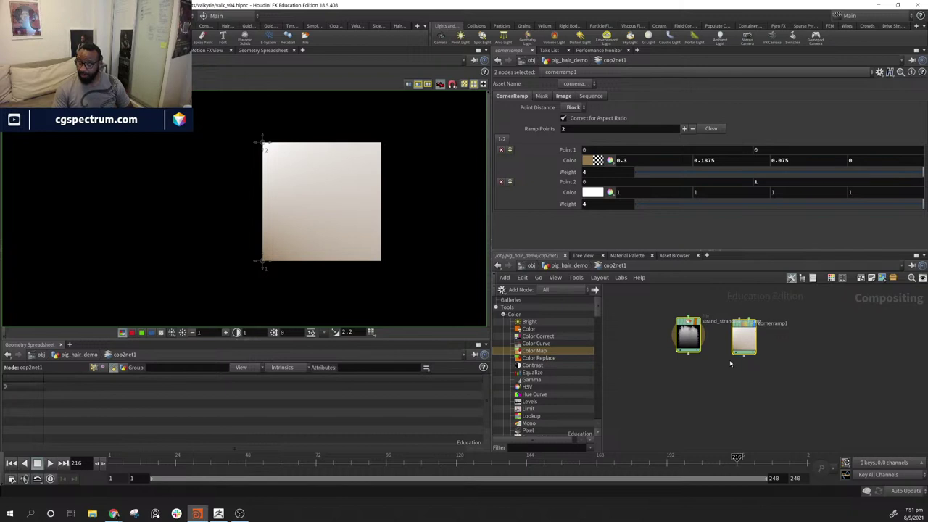
- Return to the pig_hair_demo network and delete the cop2net1 node
left_click(561, 265)
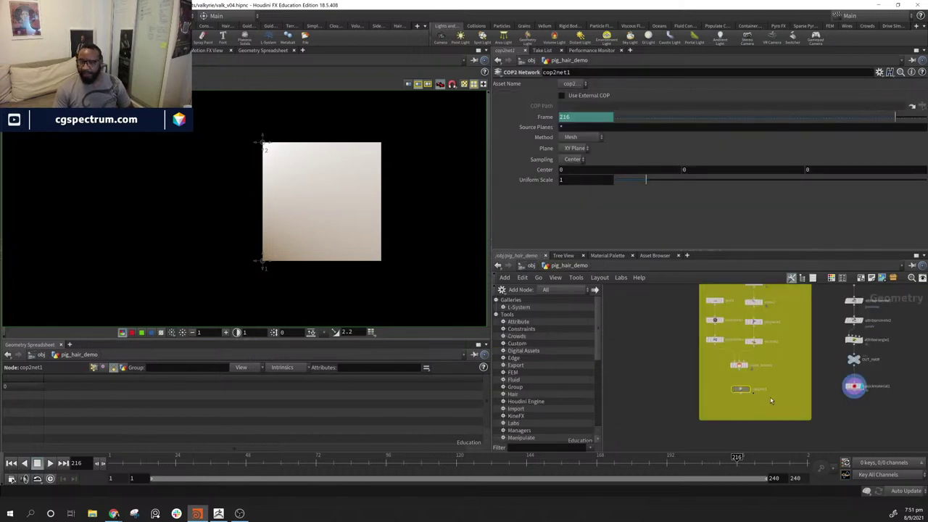
key("Delete")
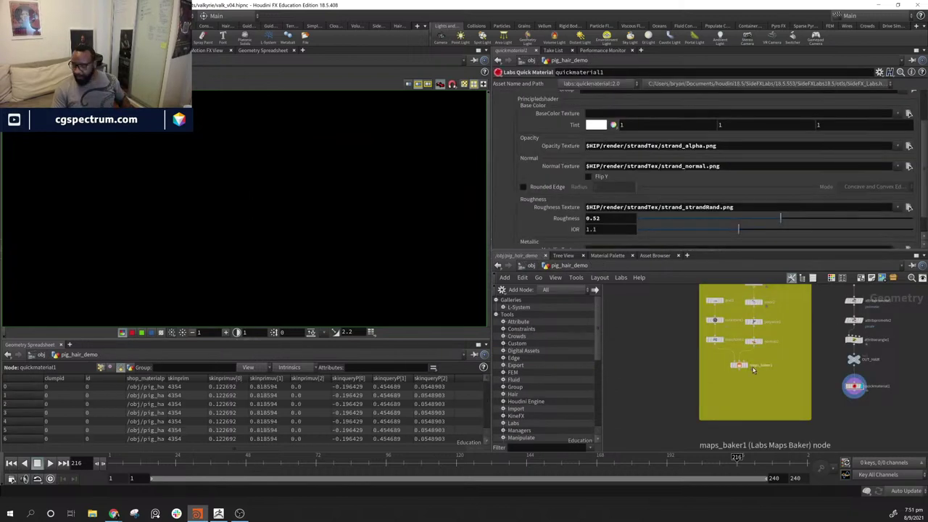
- Select quickmaterial1 and inspect the shaded hair cards in the 3D scene, along with the node network above
left_click(752, 366)
left_click(854, 386)
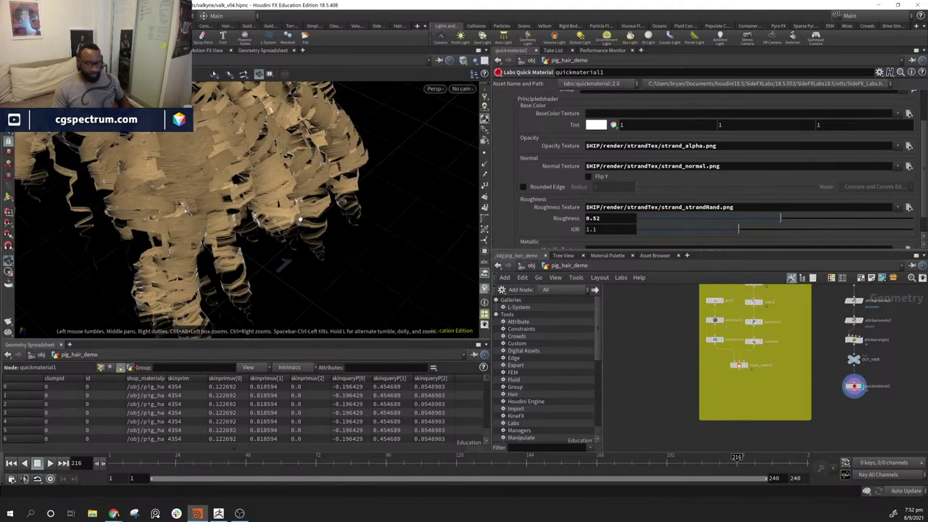
left_click_drag(259, 201, 319, 245)
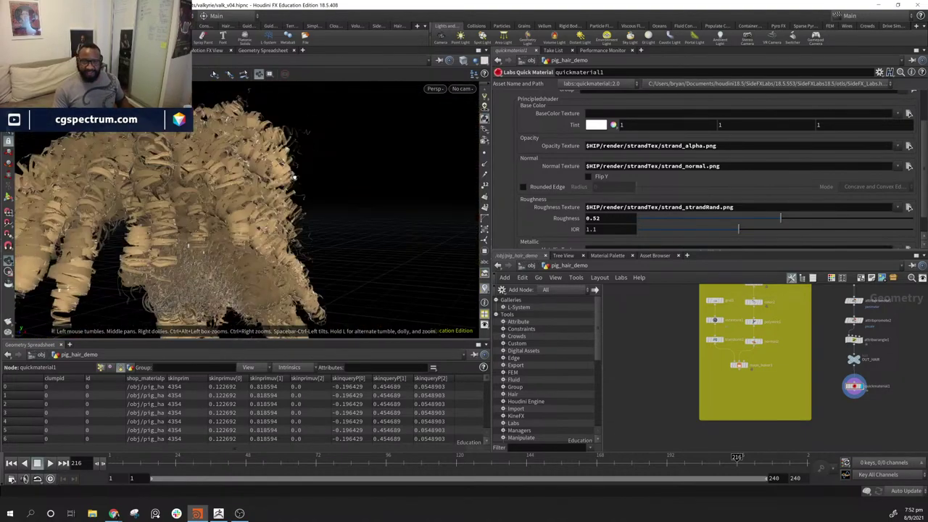
middle_click_drag(863, 333, 843, 413)
middle_click_drag(900, 360, 827, 434)
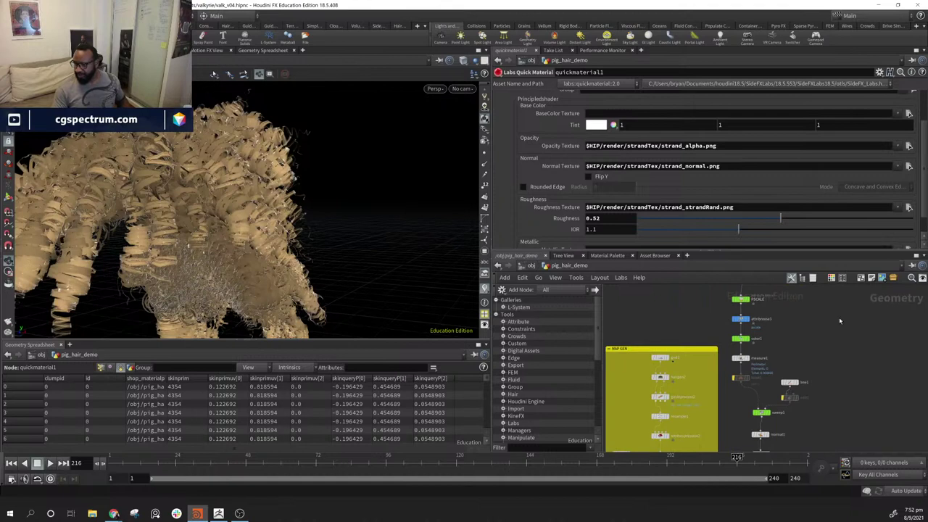
- Leave pig_hair_demo for the object level and open the HAIR_POC network
middle_click_drag(856, 289, 684, 424)
middle_click_drag(686, 369, 708, 410)
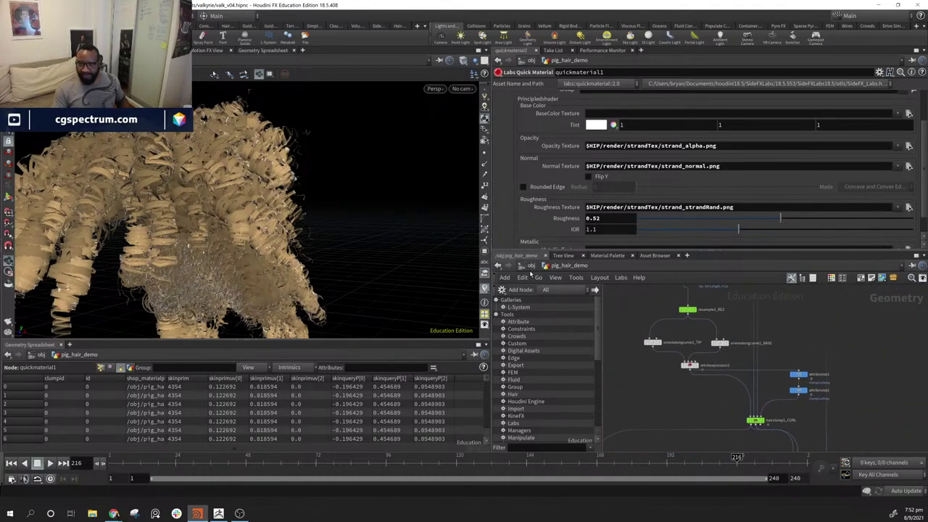
left_click(530, 266)
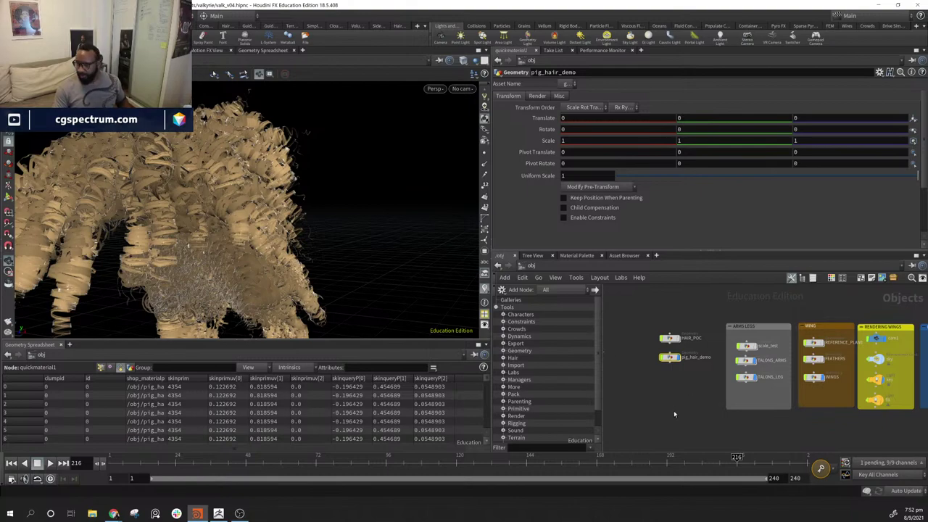
key("h")
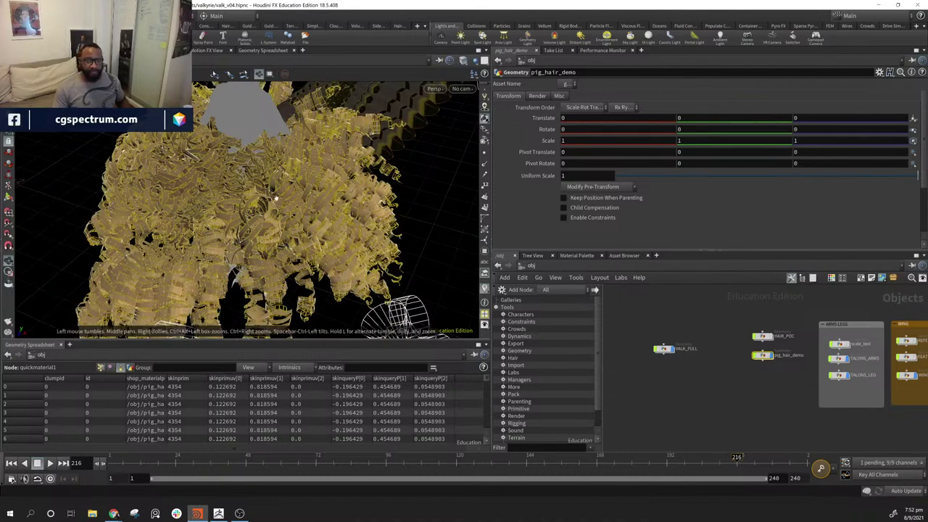
scroll(722, 373, "up", 4)
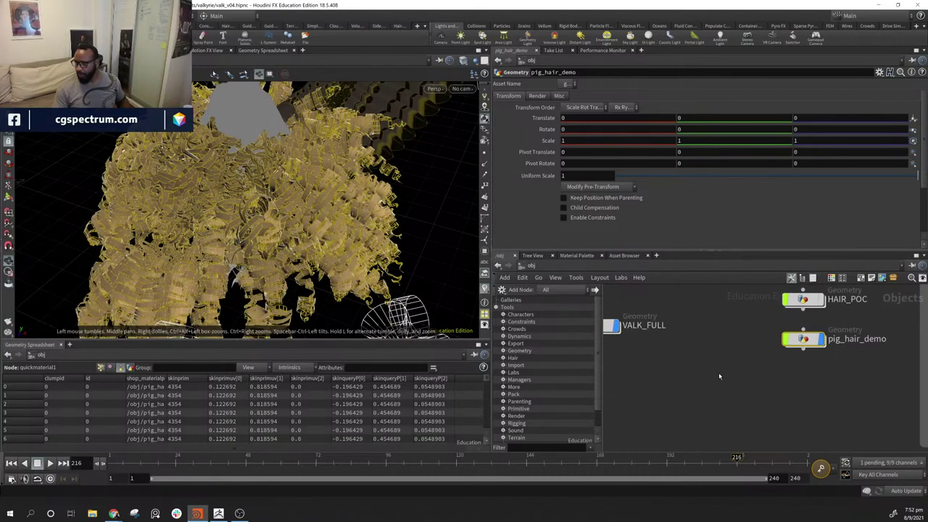
middle_click_drag(709, 345, 818, 364)
left_click_drag(701, 353, 724, 334)
middle_click_drag(803, 387, 634, 408)
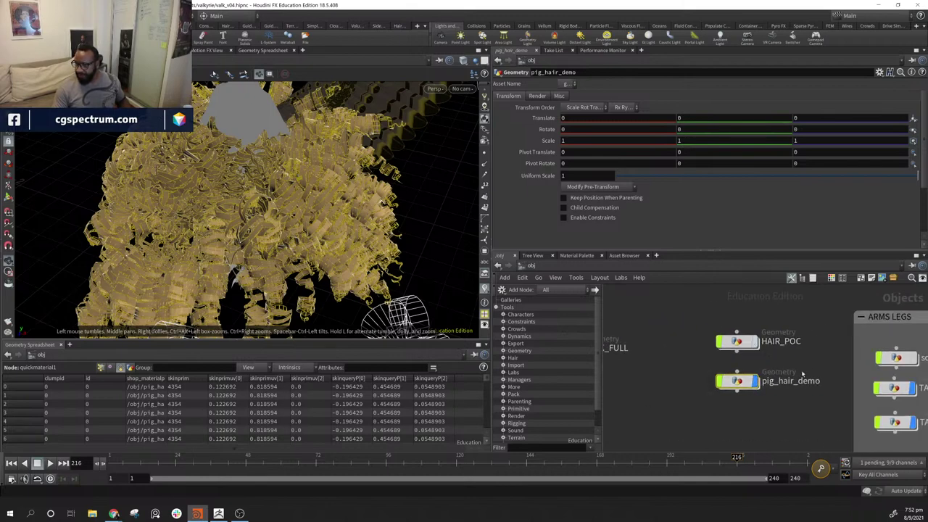
middle_click_drag(758, 315, 693, 315)
double_click(680, 344)
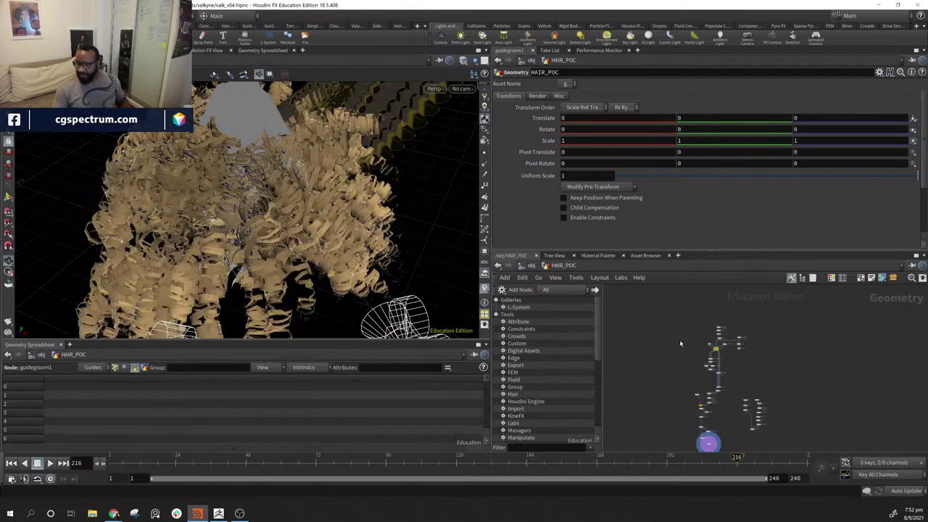
- Align subdivide1 with the nodes above it, display object_merge1 and show the head mesh with wireframe over shading
right_click_drag(769, 340, 739, 348)
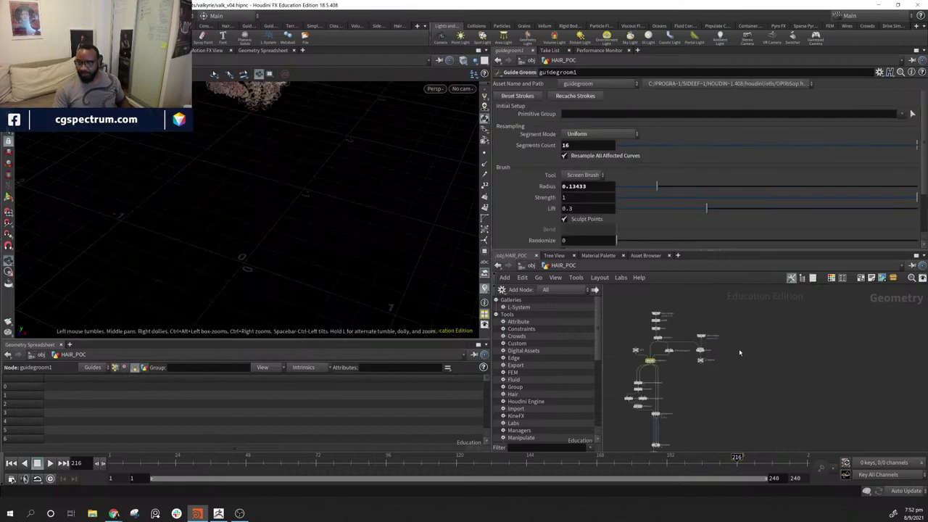
middle_click_drag(653, 292, 673, 358)
right_click_drag(674, 360, 729, 407)
scroll(729, 411, "down", 5)
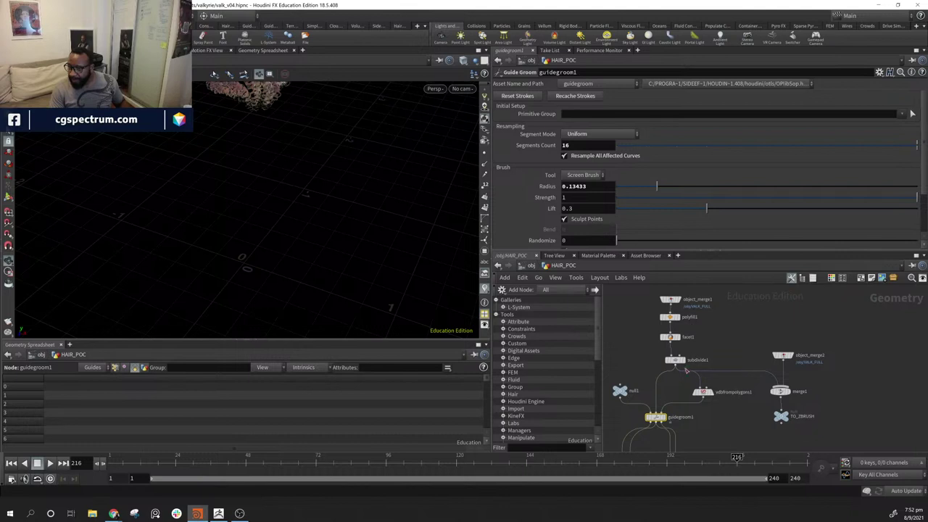
left_click_drag(677, 360, 671, 363)
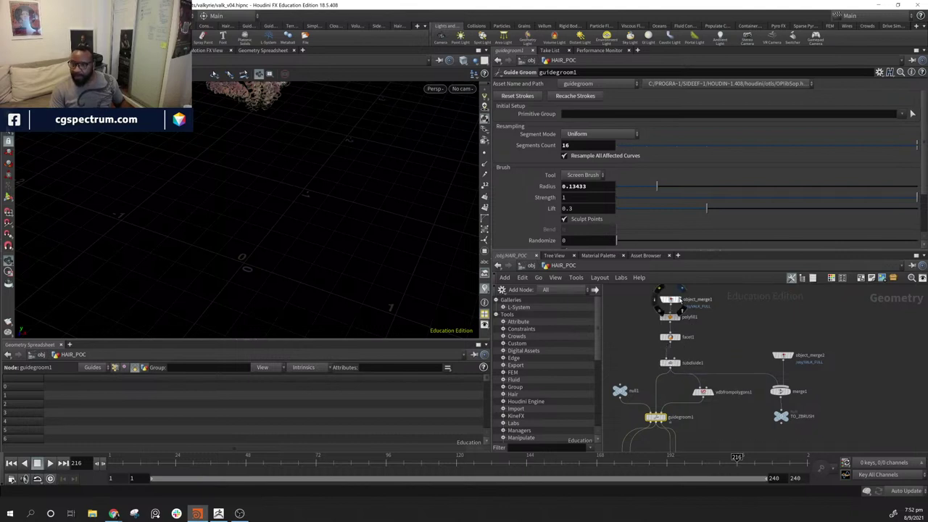
left_click(672, 299)
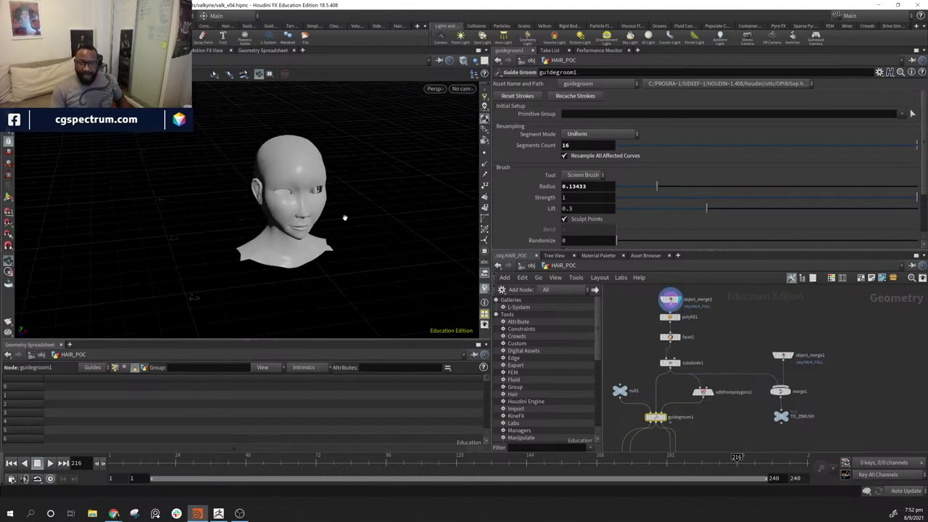
mouse_move(345, 217)
left_mouse_down()
mouse_move(280, 192)
mouse_move(296, 180)
left_mouse_up()
key("shift+w")
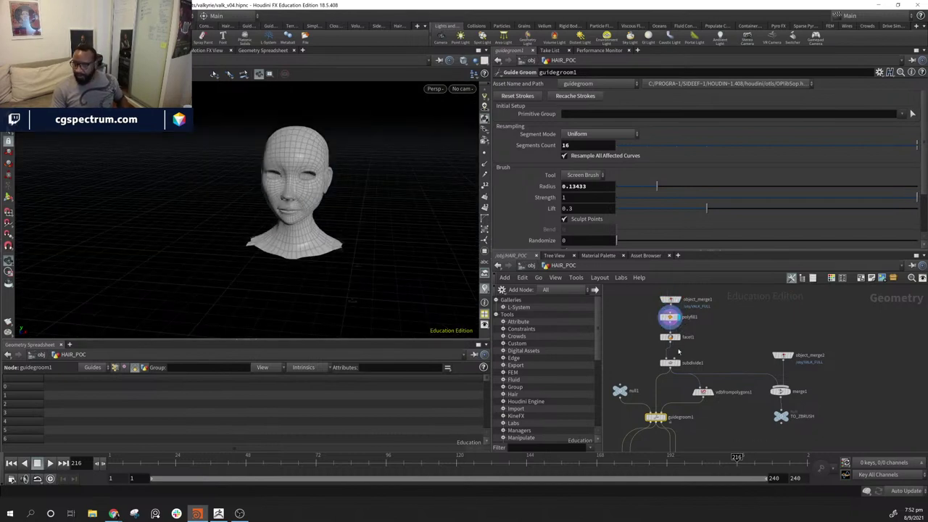
- Display facet1, subdivide1 and vdbfrompolygons1 in turn to examine how each node changes the head mesh
left_click(678, 338)
left_click_drag(295, 255, 355, 239)
right_click_drag(354, 238, 385, 206)
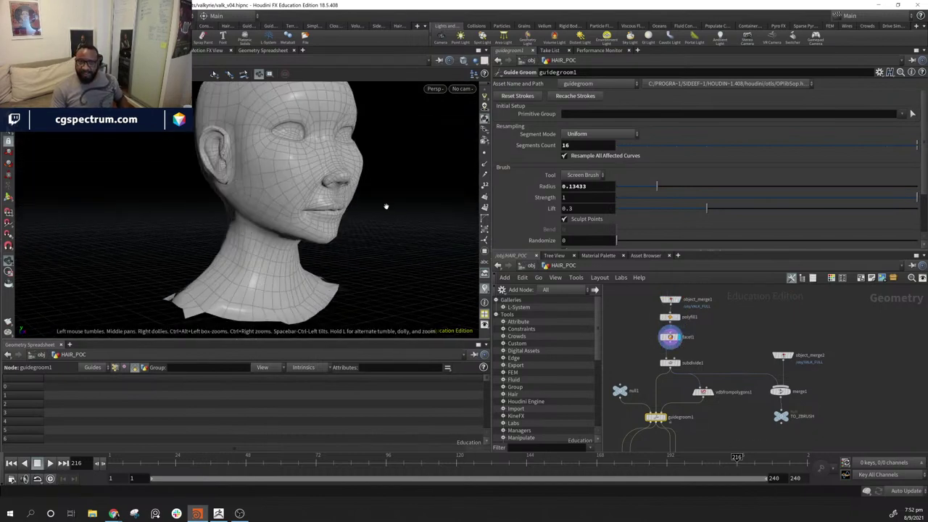
left_click(679, 362)
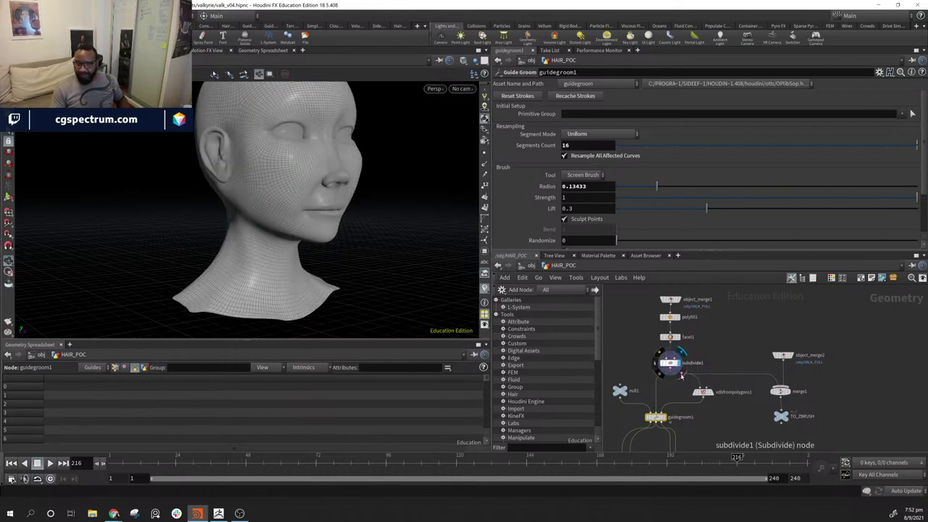
left_click_drag(373, 201, 215, 126)
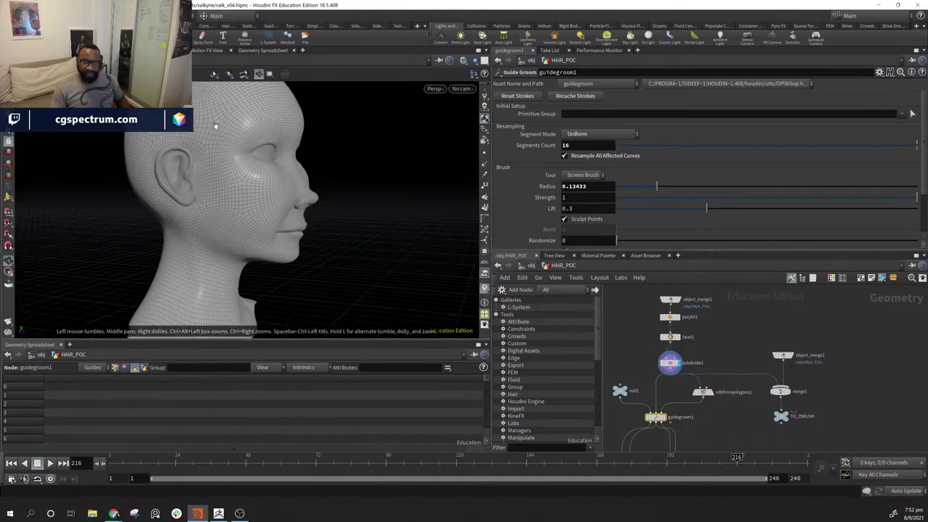
middle_click_drag(747, 404, 749, 387)
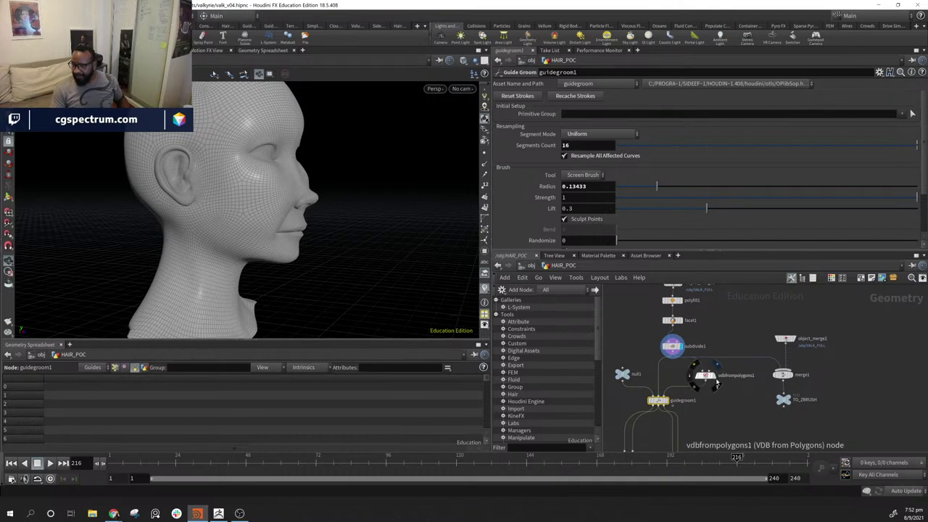
left_click(717, 385)
middle_click_drag(660, 362, 662, 383)
- Display merge1 and object_merge2 to examine the headband geometry with and without the head
left_click_drag(656, 303, 727, 398)
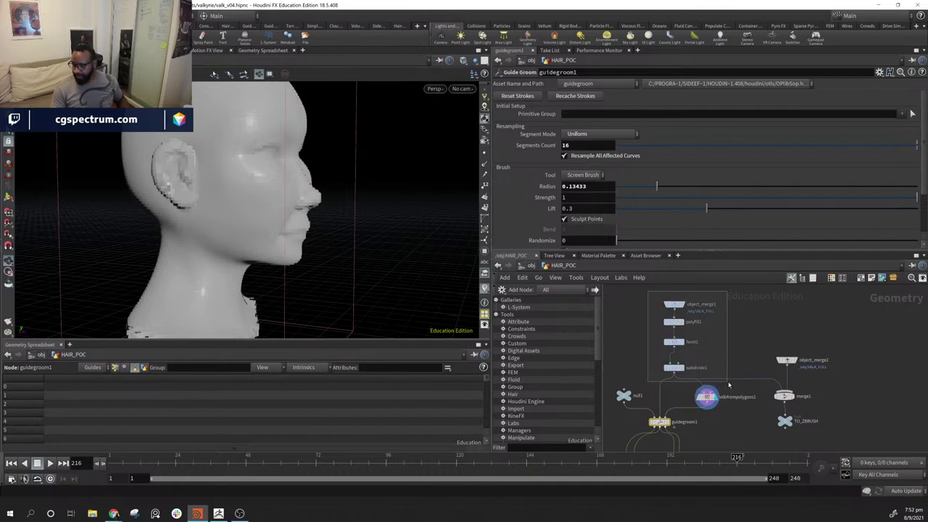
left_click(792, 396)
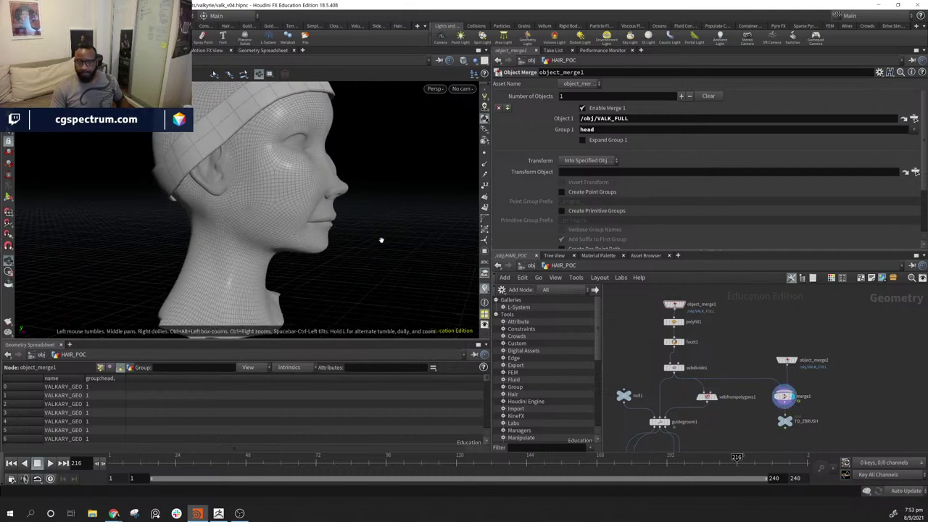
scroll(381, 240, "down", 5)
left_click_drag(207, 230, 181, 210)
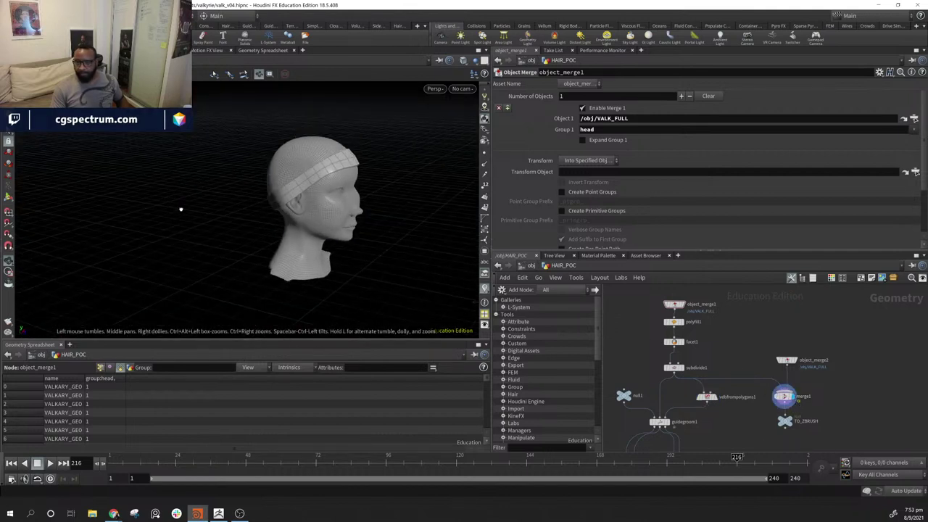
mouse_move(787, 359)
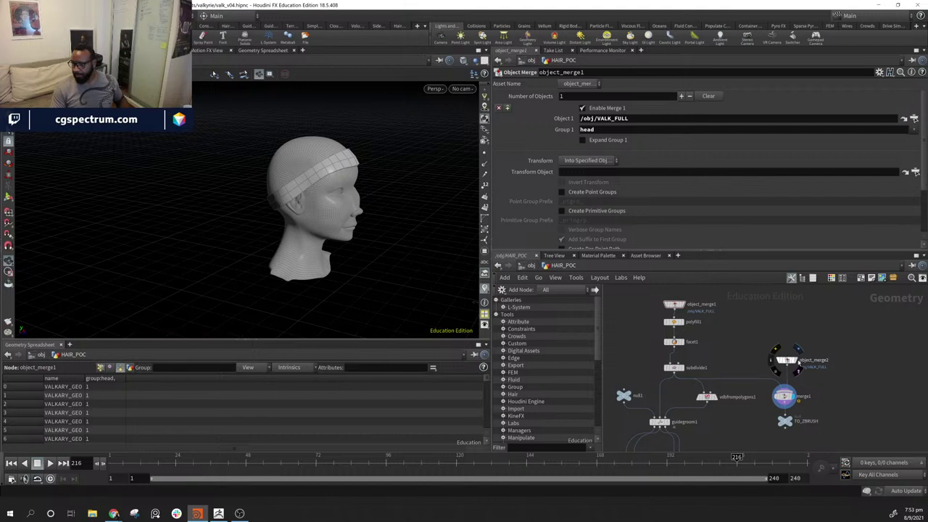
left_click(799, 365)
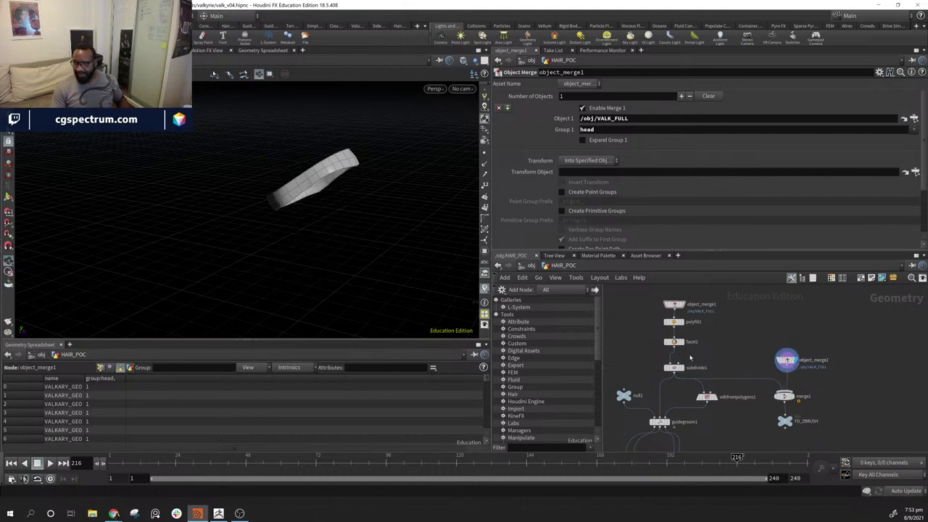
- Copy object_merge1, polyfill1, facet1, subdivide1 and vdbfrompolygons1, and return to the object level
left_click_drag(659, 288, 727, 400)
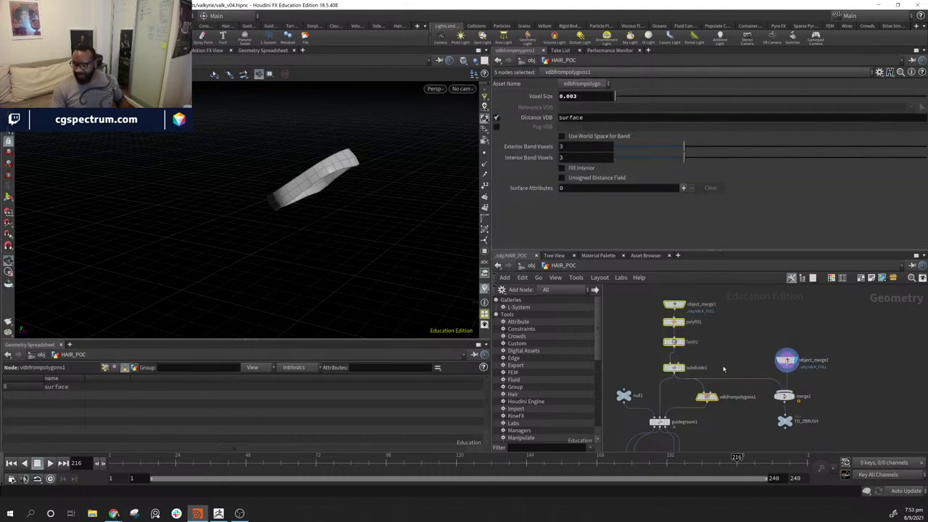
key("ctrl+c")
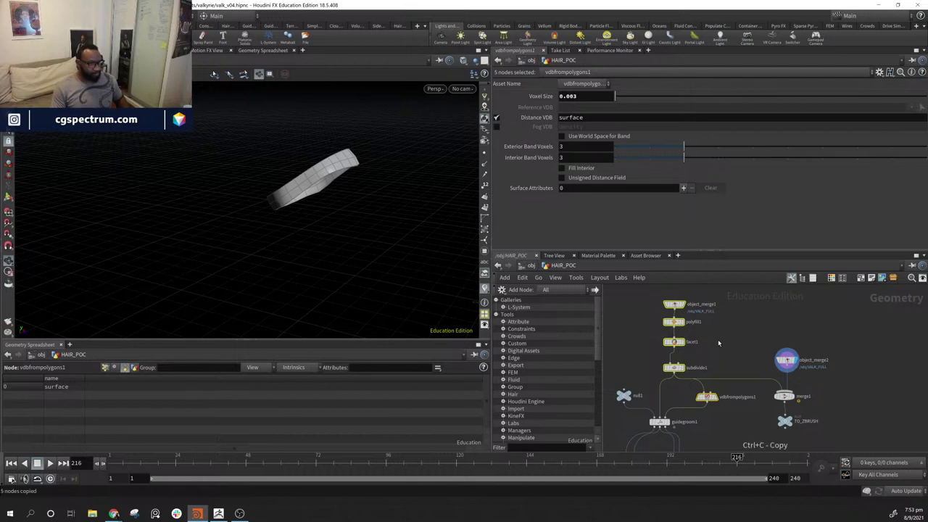
left_click(498, 266)
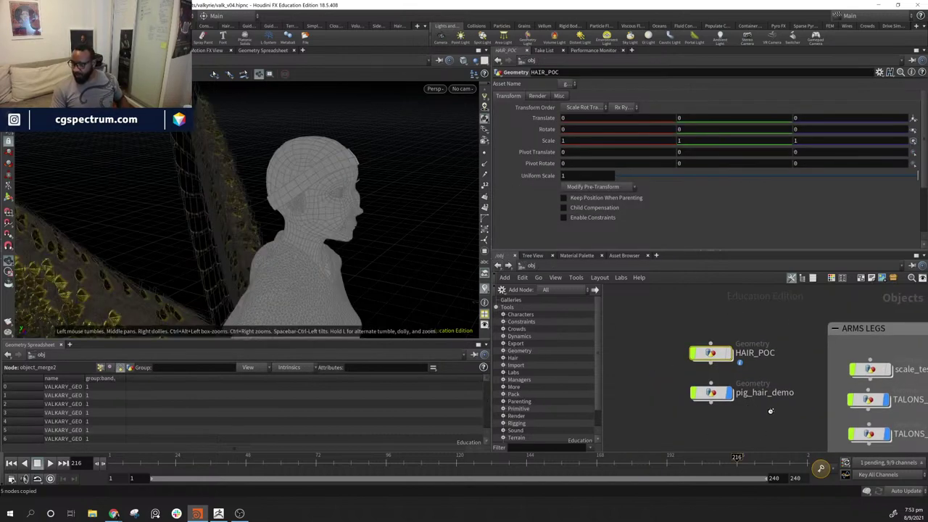
- Move the HAIR_POC and pig_hair_demo objects down to clear space beside VALK_FULL
scroll(770, 392, "down", 2)
scroll(758, 388, "down", 3)
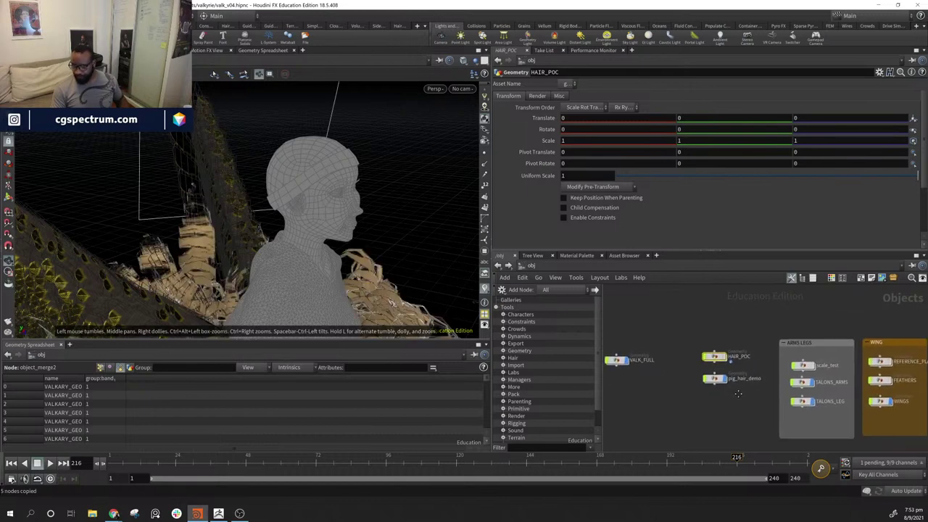
scroll(730, 384, "up", 2)
middle_click_drag(741, 402, 786, 408)
scroll(770, 407, "down", 2)
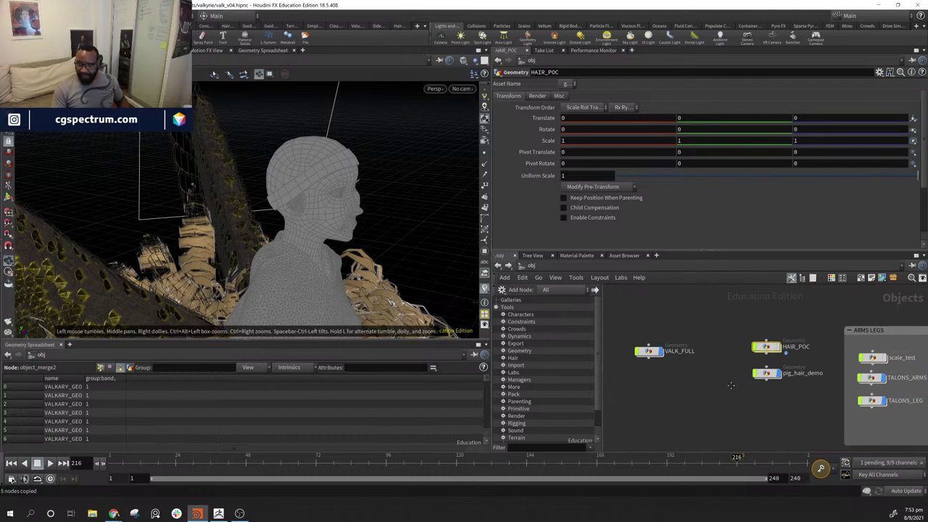
middle_click_drag(730, 383, 715, 391)
left_click_drag(754, 358, 692, 404)
left_click_drag(750, 383, 757, 404)
left_click_drag(690, 403, 774, 432)
left_click_drag(764, 391, 755, 422)
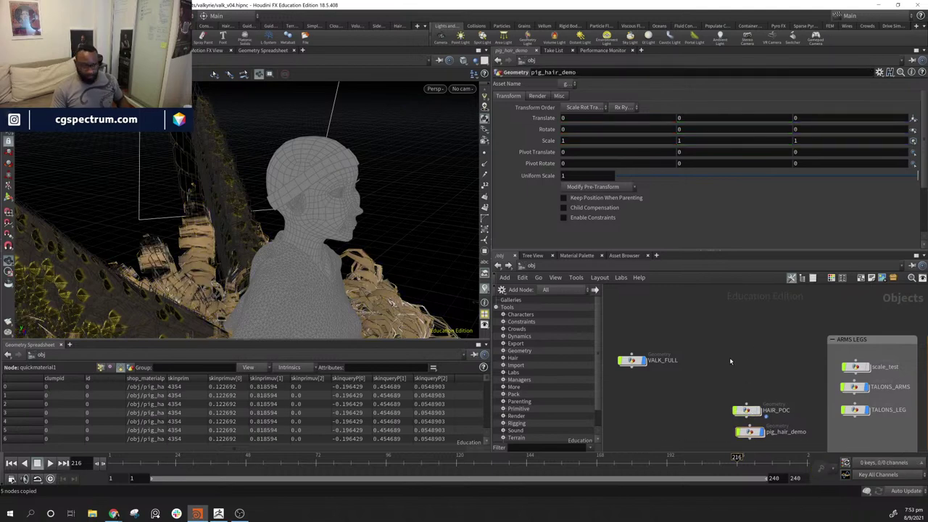
- Add a Geometry object above HAIR_POC and rename it HEAD_FOR_HAIR
key("Tab")
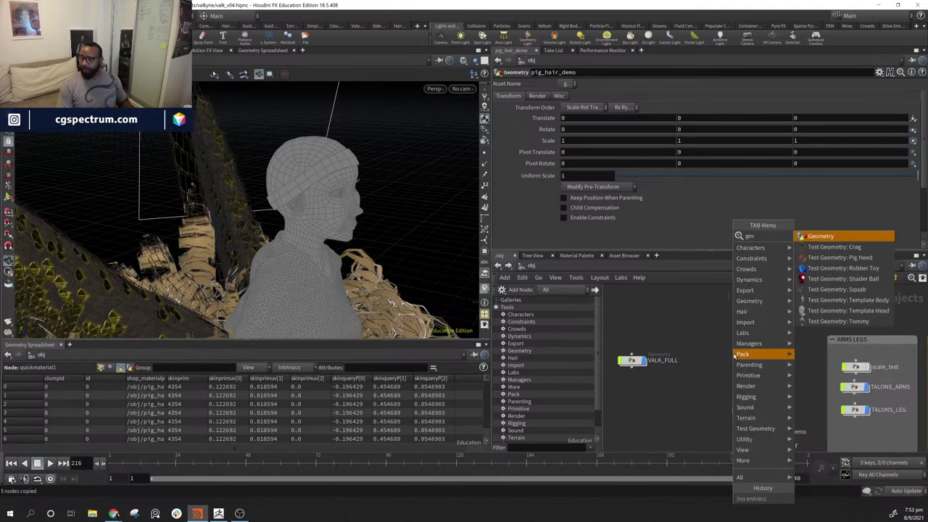
key("Escape")
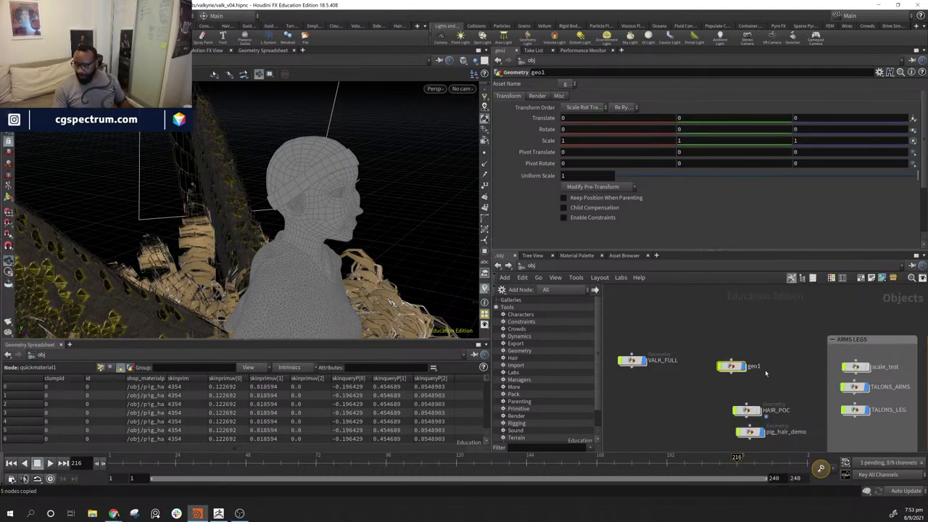
left_click(732, 366)
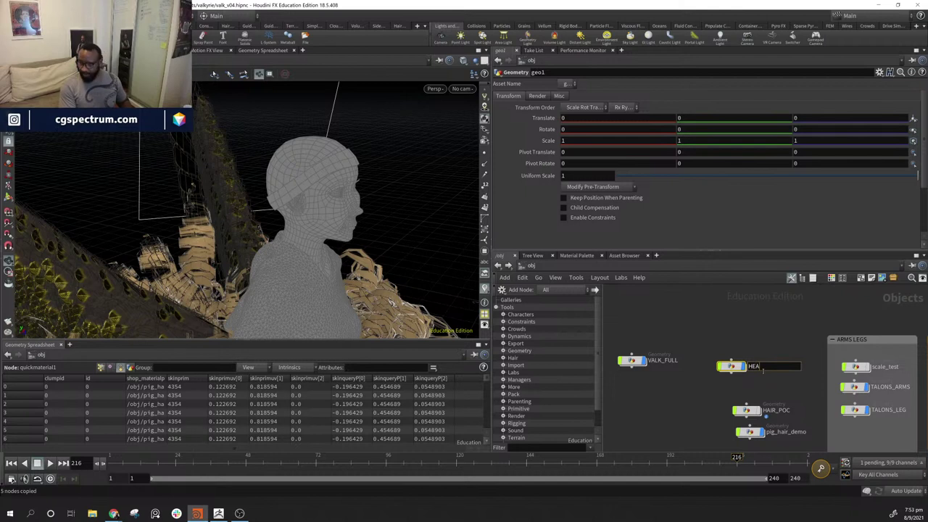
type("_FOR_HAIR")
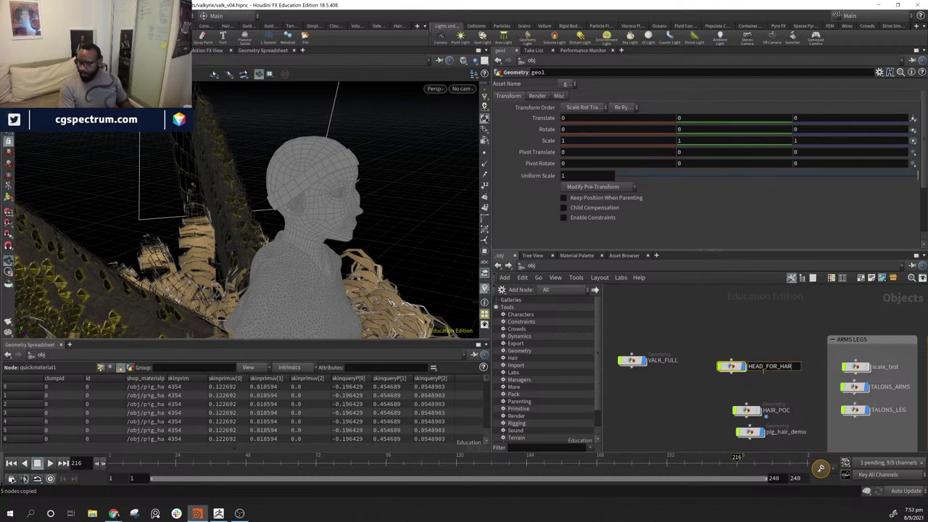
key("Return")
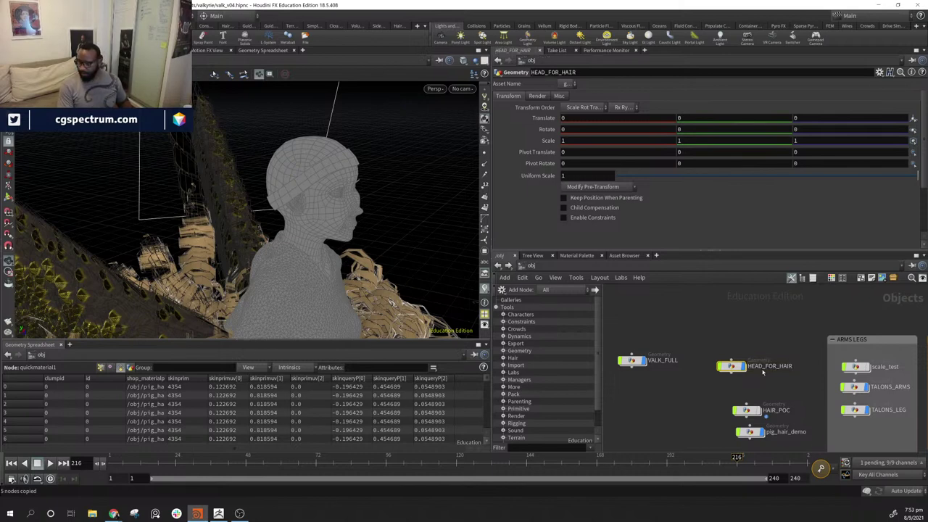
- Open the HEAD_FOR_HAIR network and paste the five copied head nodes into it
scroll(763, 370, "down", 2)
left_click_drag(739, 366, 746, 354)
double_click(747, 354)
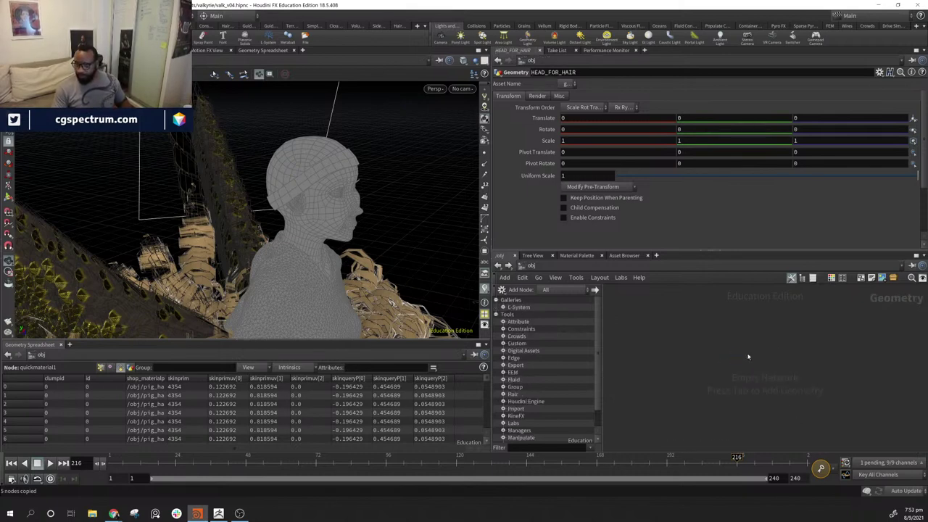
key("ctrl+v")
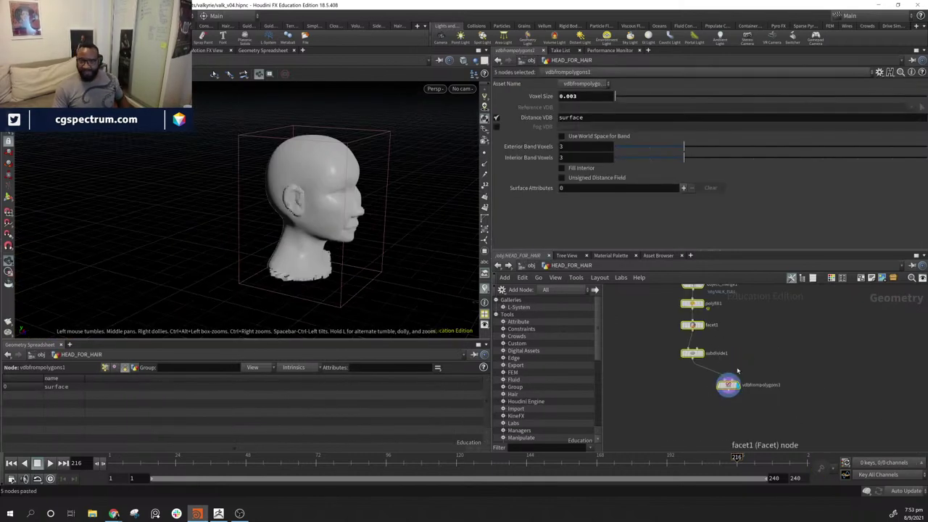
- Arrange the pasted nodes, moving vdbfrompolygons1 out to the side below subdivide1
left_click_drag(742, 387, 776, 424)
left_click(820, 365)
left_click_drag(693, 402, 696, 395)
left_click_drag(785, 417, 782, 417)
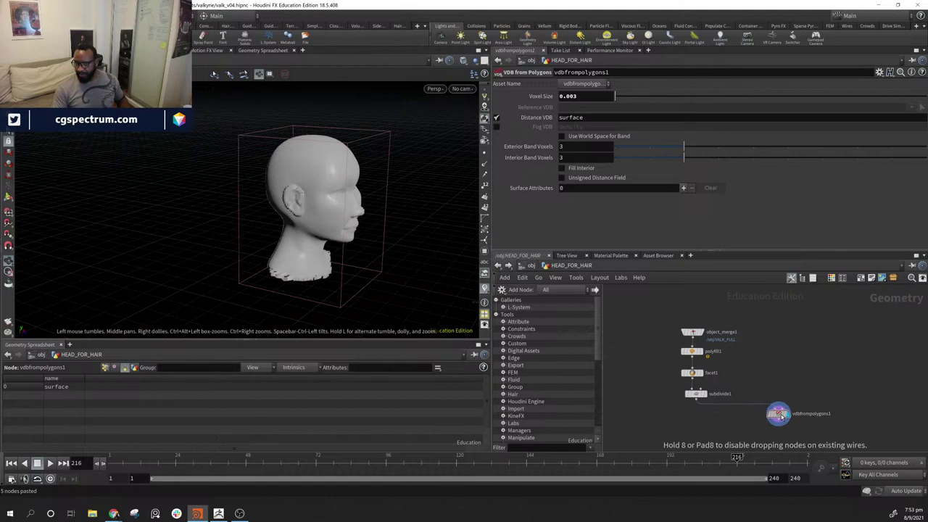
- Add a Null below subdivide1, rename it OUT_HEAD_HAR_GEO, and connect it to subdivide1's output
middle_click_drag(719, 422, 742, 363)
key("Tab")
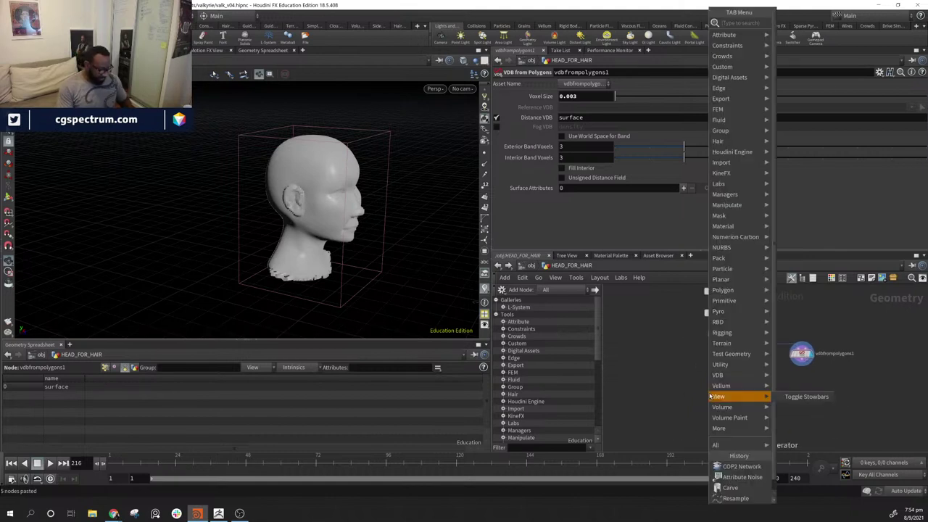
type("null")
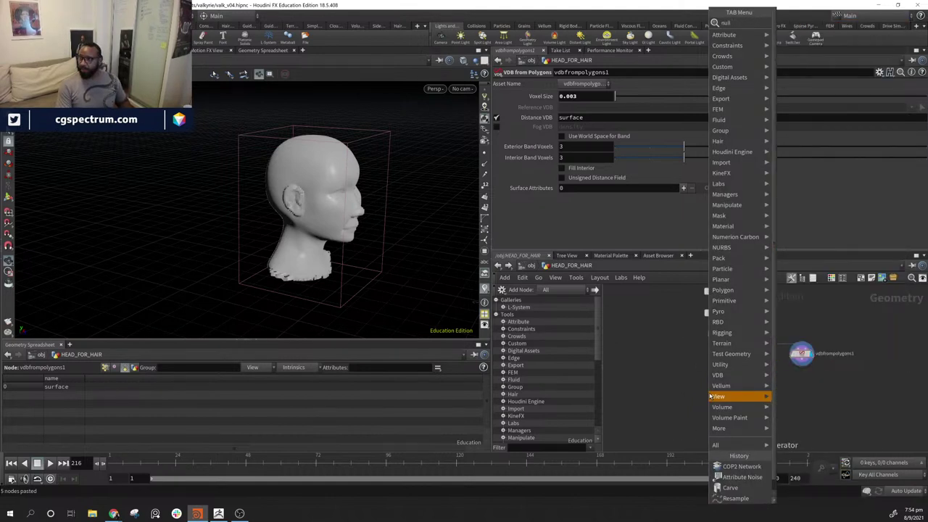
key("Return")
left_click(709, 388)
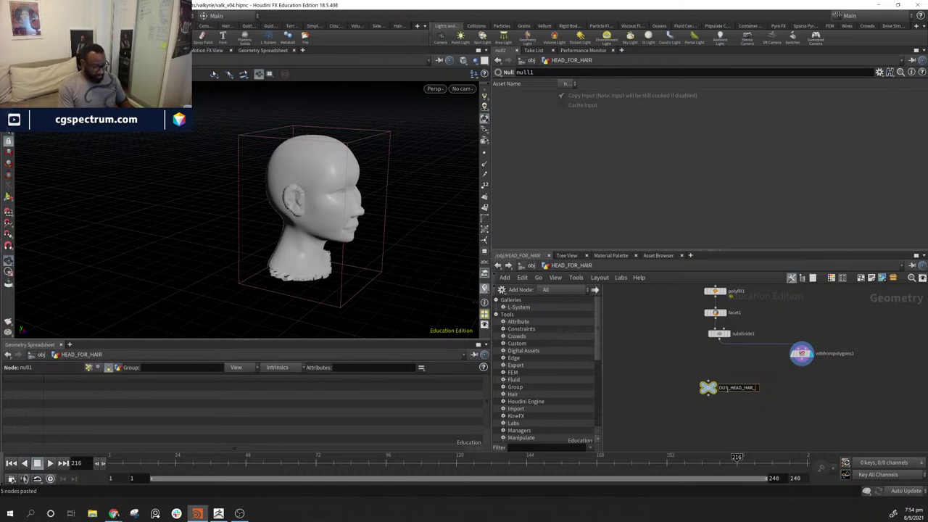
key("Return")
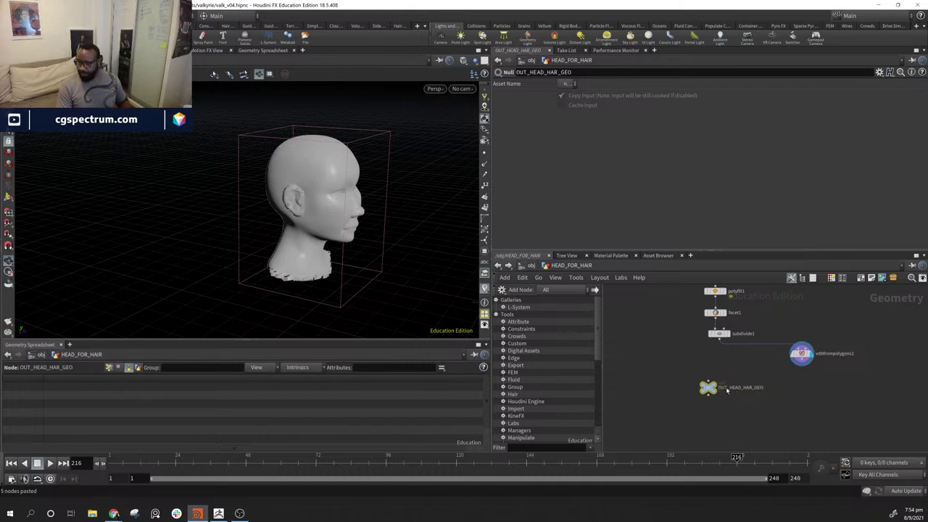
left_click_drag(708, 388, 731, 372)
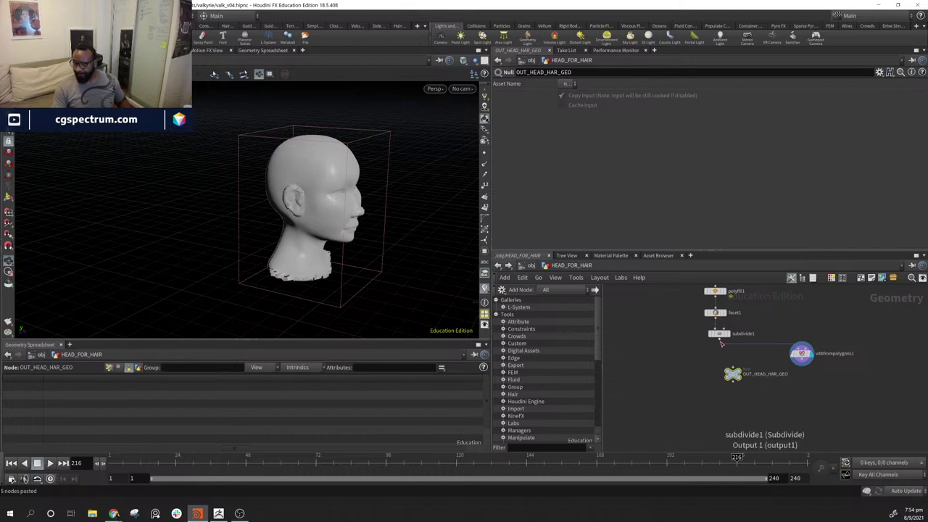
mouse_move(718, 338)
left_mouse_down()
mouse_move(732, 367)
mouse_move(719, 400)
left_mouse_up()
- Duplicate the null as OUT_HEAD_HAR_VDB, feed it from vdbfrompolygons1, and align the two nodes vertically
left_click_drag(719, 401, 809, 409, "alt")
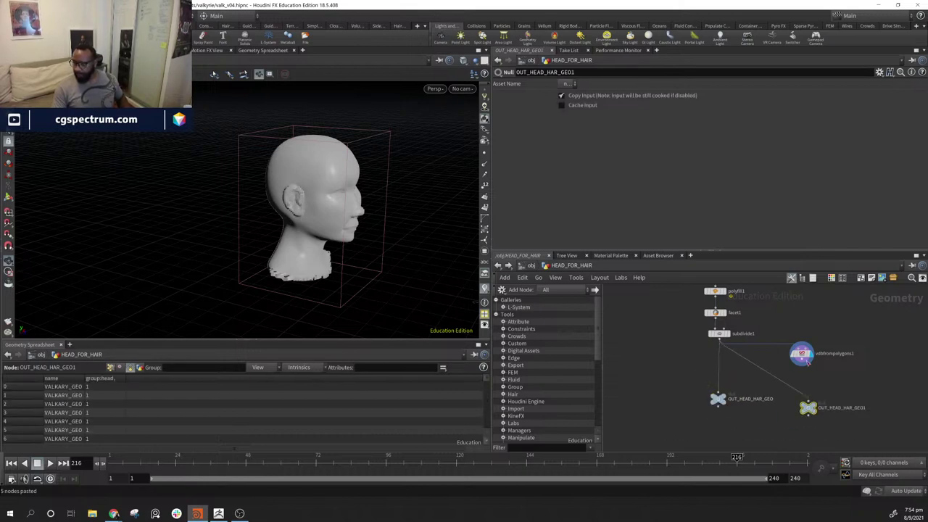
left_click_drag(802, 362, 808, 404)
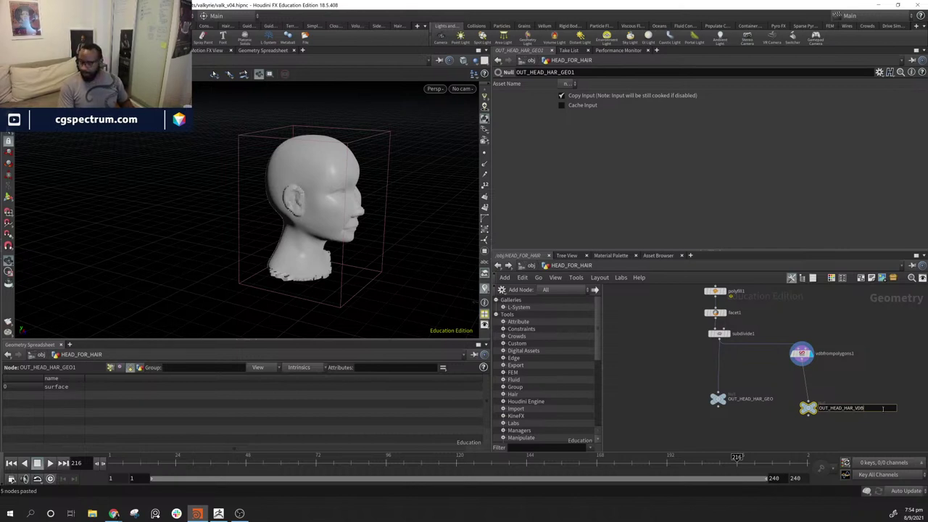
key("Return")
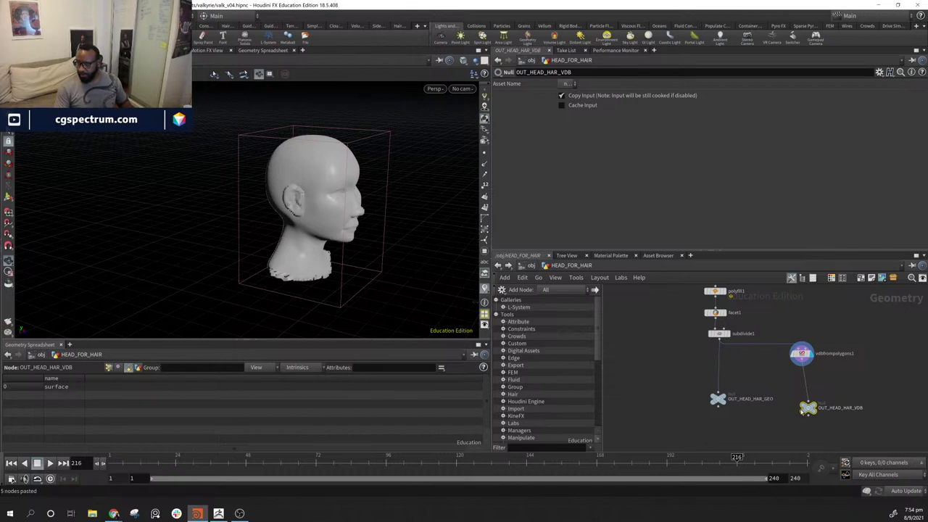
left_click_drag(809, 408, 802, 401)
left_click_drag(841, 341, 794, 427)
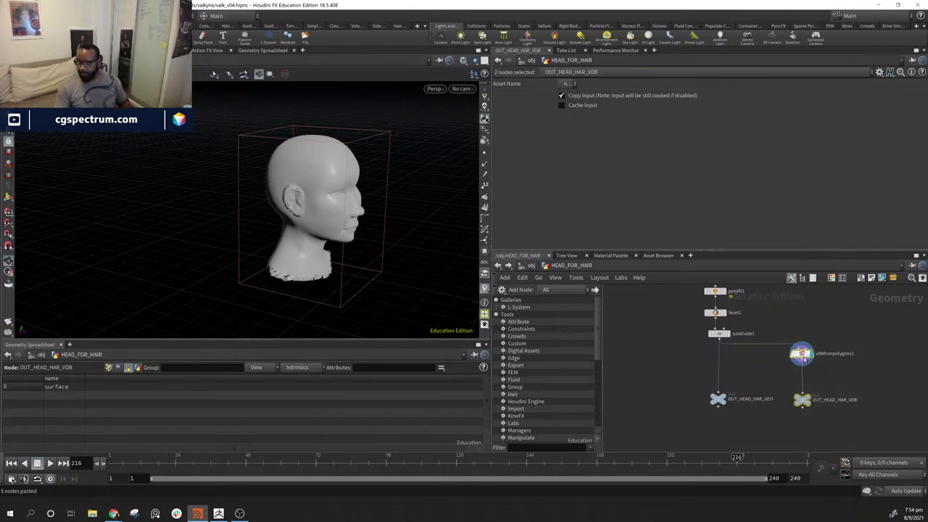
left_click_drag(802, 356, 792, 357)
left_click(758, 392)
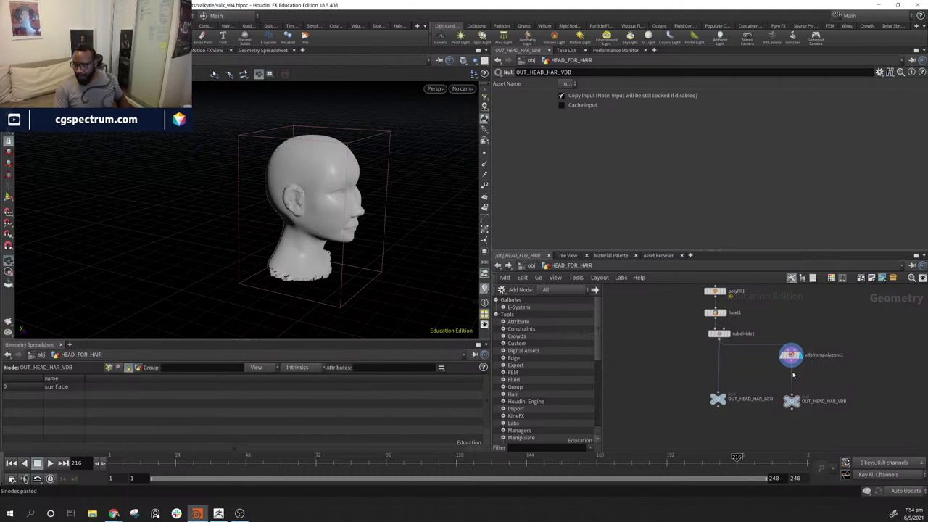
- Return to the object level and move HAIR_POC and pig_hair_demo above HEAD_FOR_HAIR
middle_click_drag(754, 342, 754, 379)
key("u")
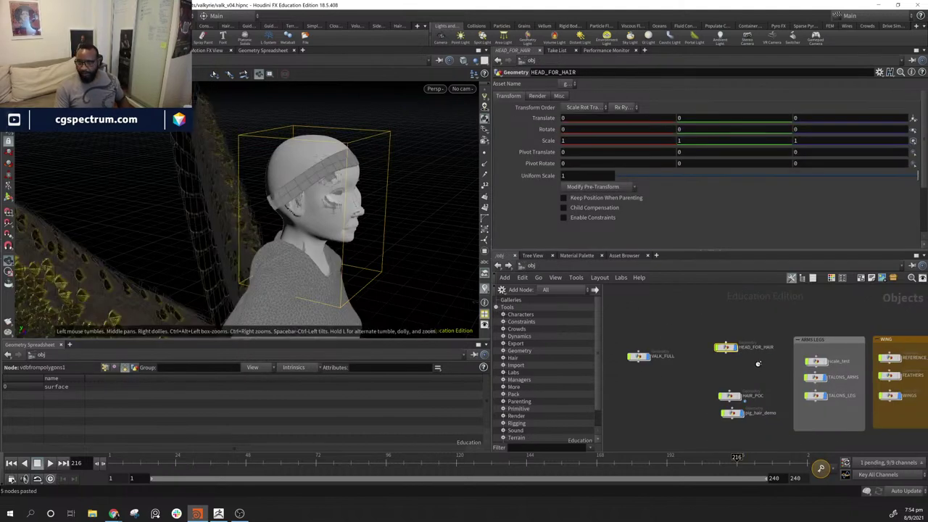
left_click(727, 353)
mouse_move(727, 352)
left_mouse_down()
mouse_move(733, 372)
mouse_move(730, 348)
left_mouse_up()
left_click(739, 364)
left_click_drag(732, 405, 722, 322)
left_click(722, 323)
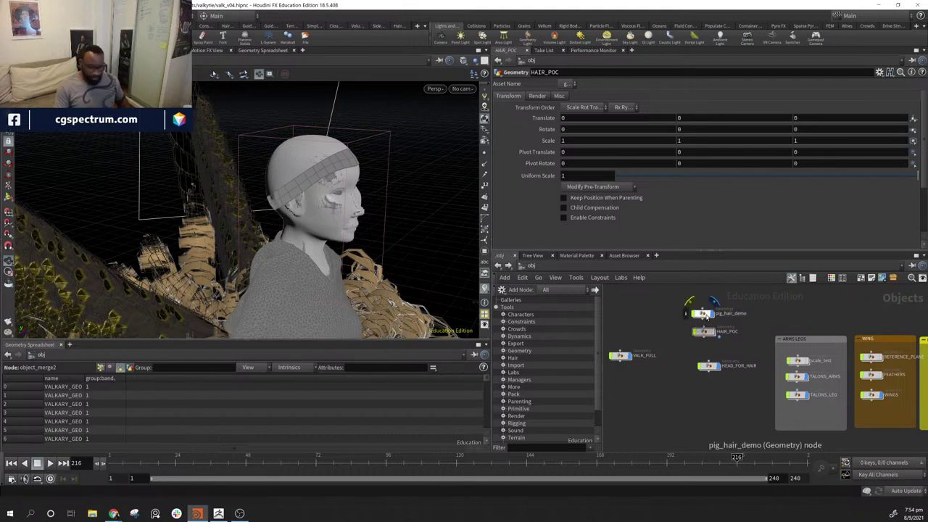
- Duplicate pig_hair_demo below HEAD_FOR_HAIR, rename the copy HAIR, and space the two objects apart
left_click_drag(707, 317, 716, 392, "alt")
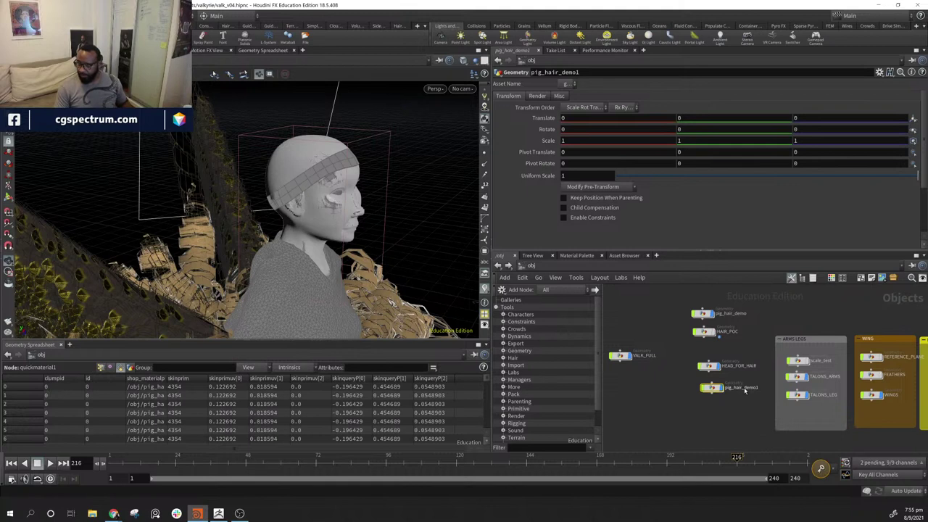
left_click(744, 390)
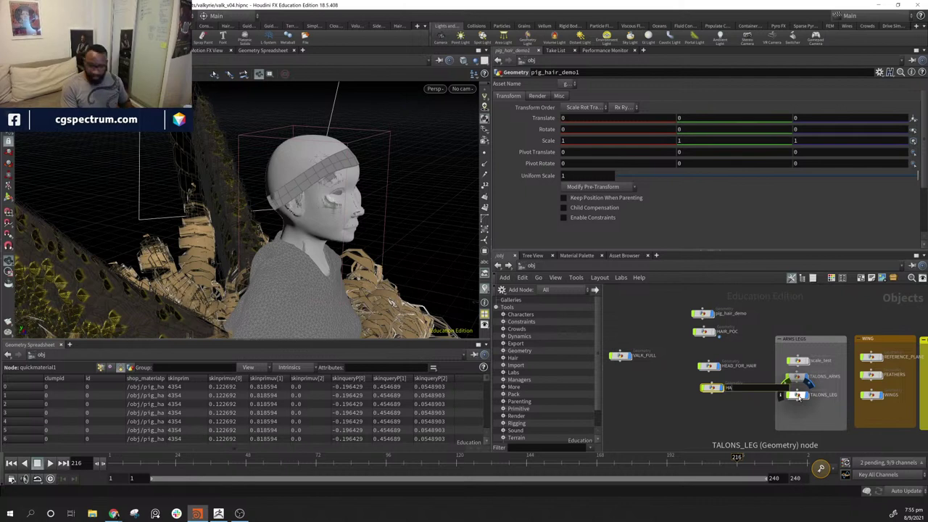
key("Return")
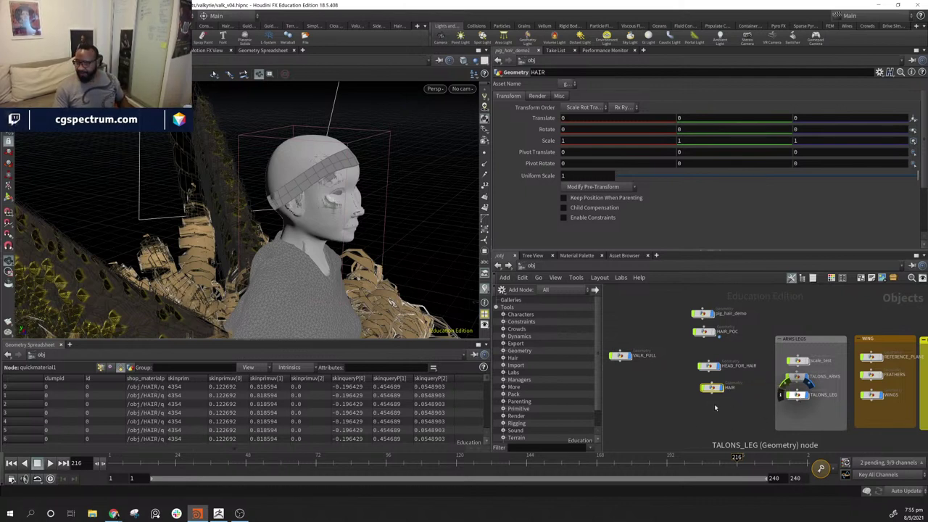
scroll(716, 406, "up", 2)
middle_click_drag(711, 388, 738, 490)
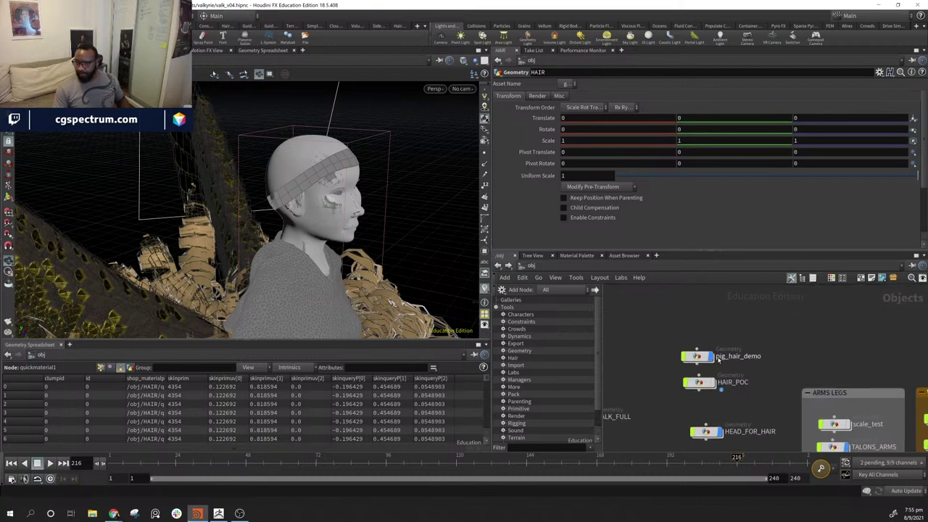
middle_click_drag(774, 410, 772, 338)
left_click_drag(717, 395, 712, 406)
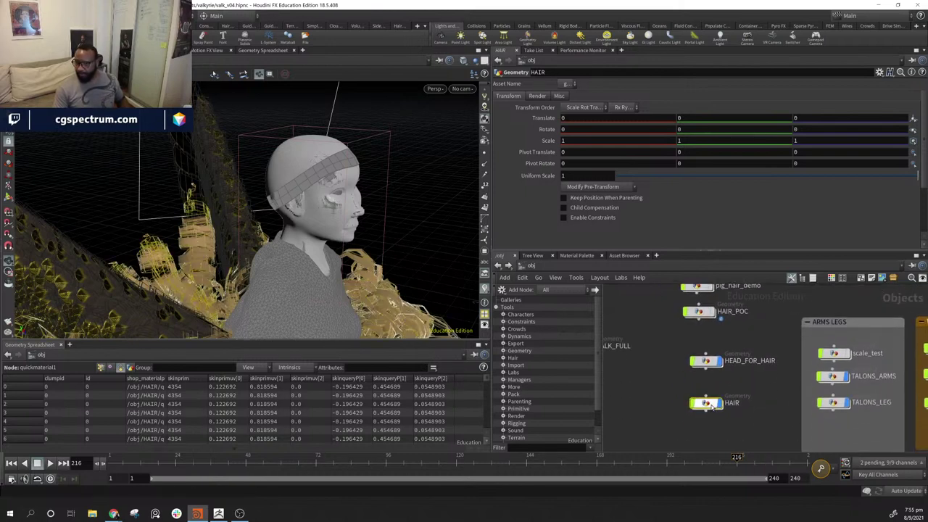
left_click_drag(711, 361, 712, 366)
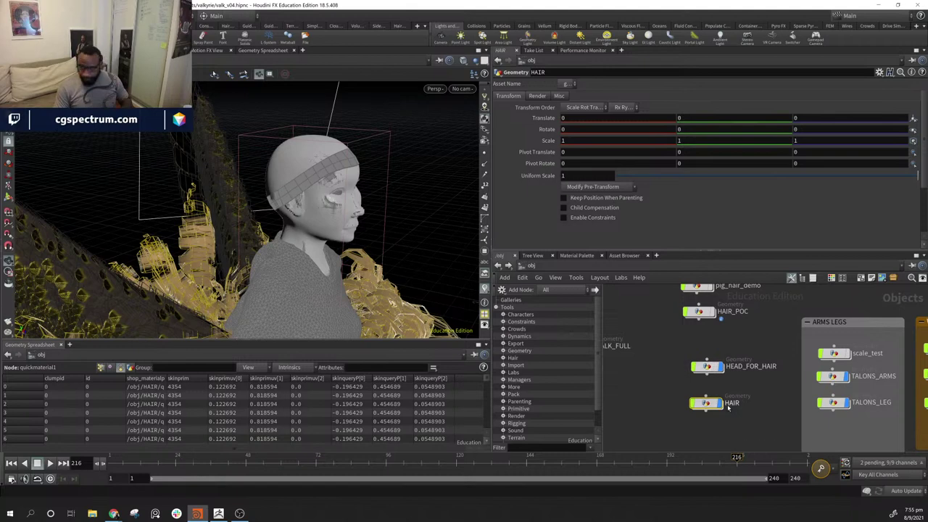
- Open the HAIR network and add an Object Merge node near the OUT_PIG_GEOM and OUT_PIG_VDB nulls
double_click(705, 403)
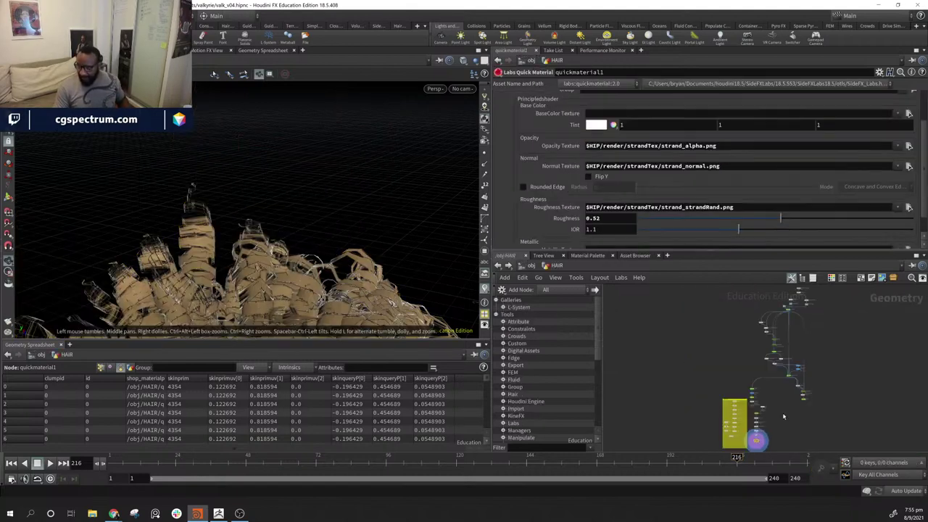
scroll(782, 380, "up", 6)
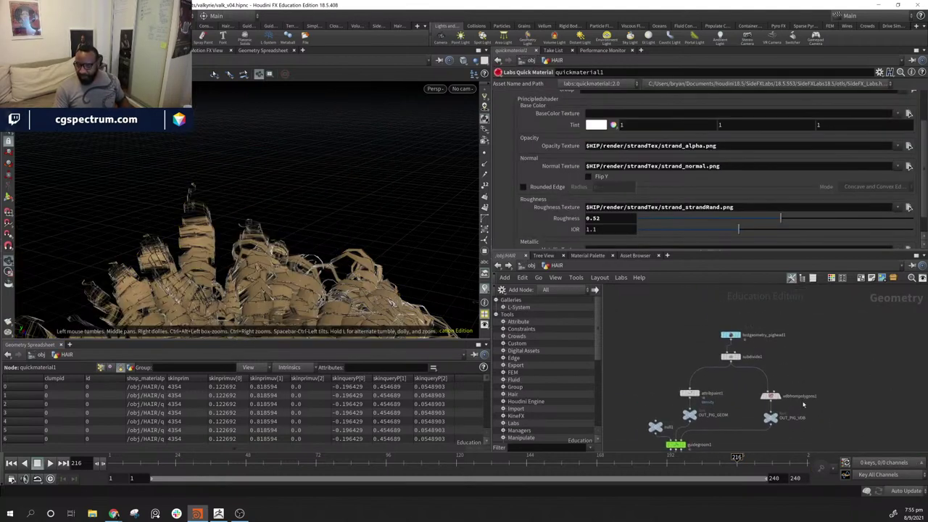
middle_click_drag(740, 397, 737, 409)
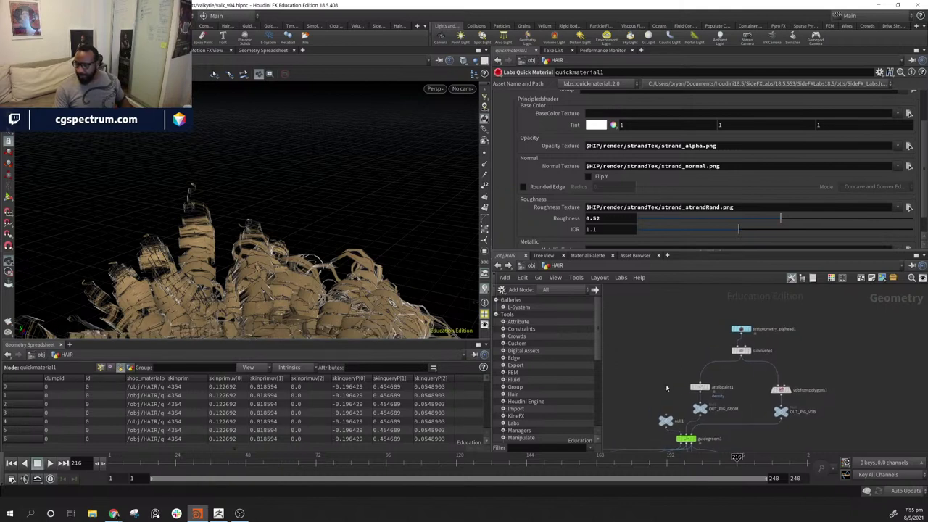
left_click_drag(666, 322, 803, 398)
left_click_drag(662, 312, 787, 351)
middle_click_drag(797, 409, 818, 388)
left_click(778, 379)
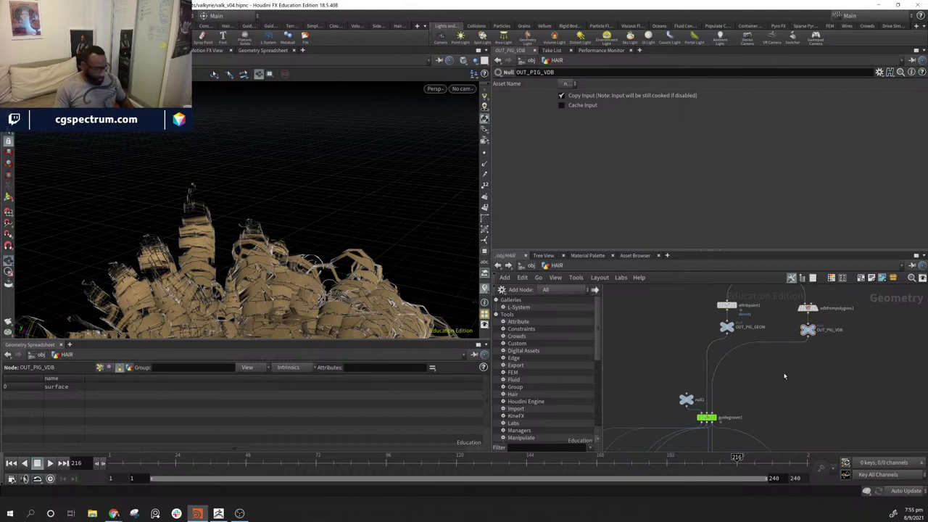
key("Tab")
type("obj")
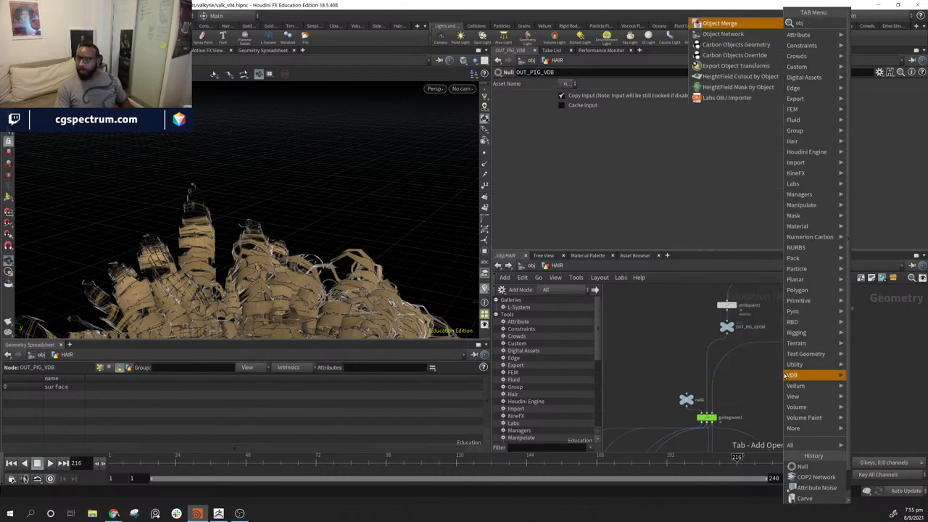
key("Return")
left_click(783, 372)
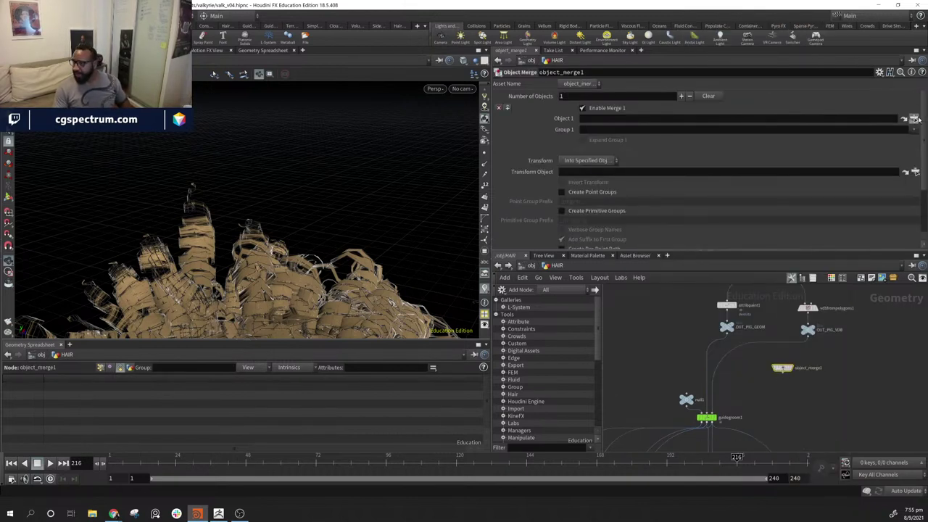
- Set object_merge1's source to /obj/HEAD_FOR_HAIR/OUT_HEAD_HAR_GEO and display the imported head
left_click(915, 119)
scroll(880, 66, "up", 10)
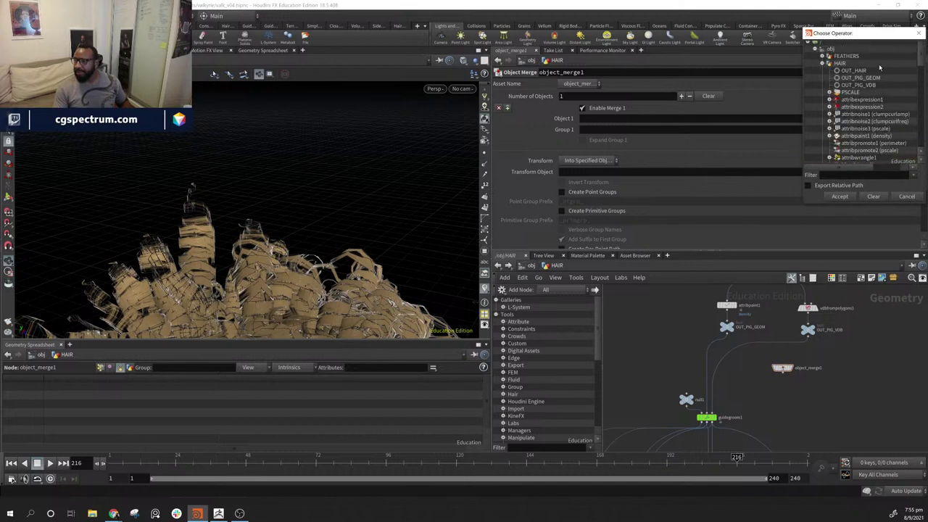
left_click(823, 64)
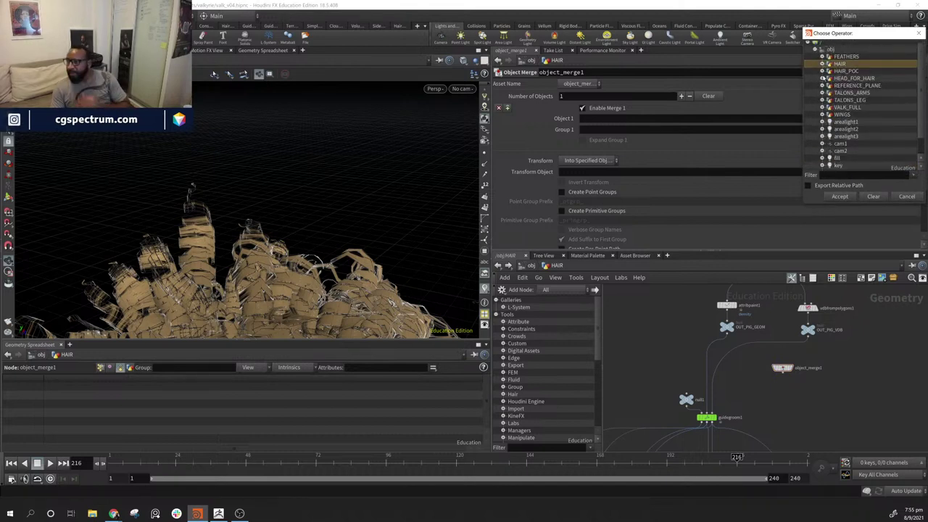
left_click(822, 78)
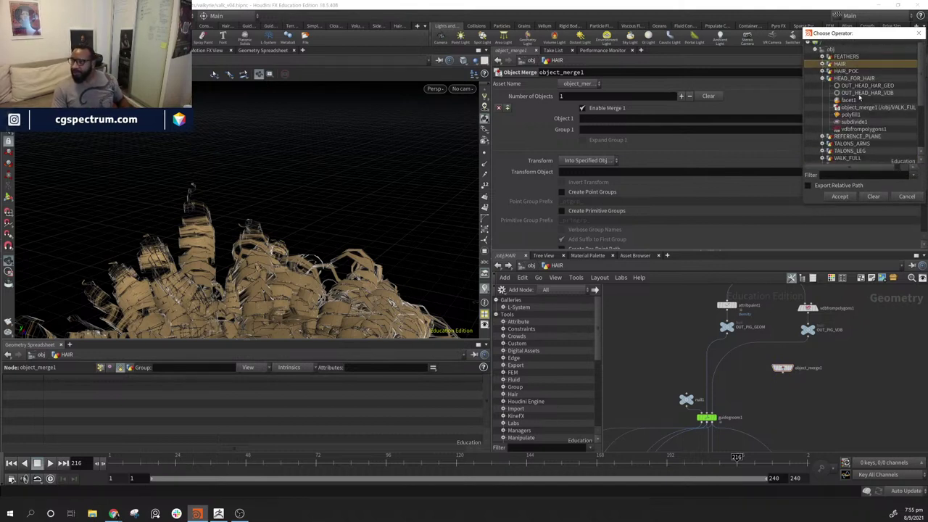
left_click(863, 85)
left_click(840, 196)
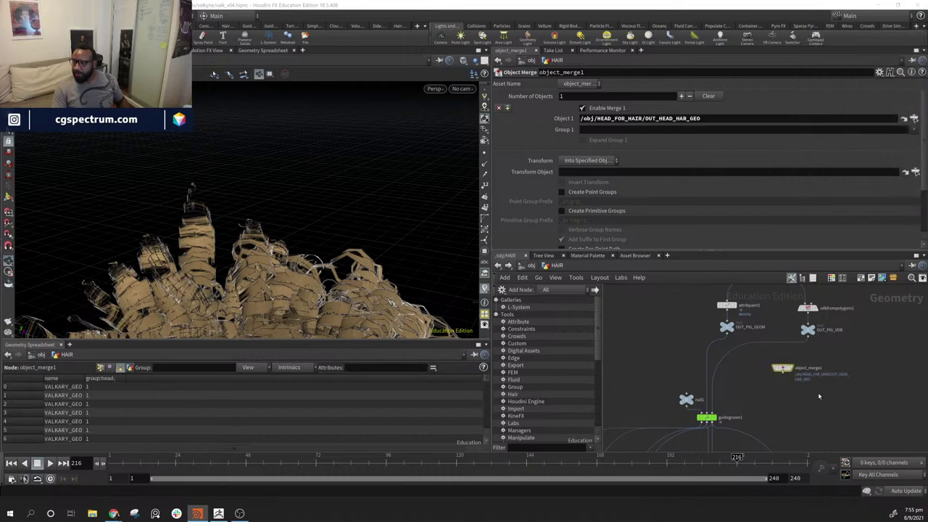
left_click_drag(786, 372, 641, 324)
left_click(646, 320)
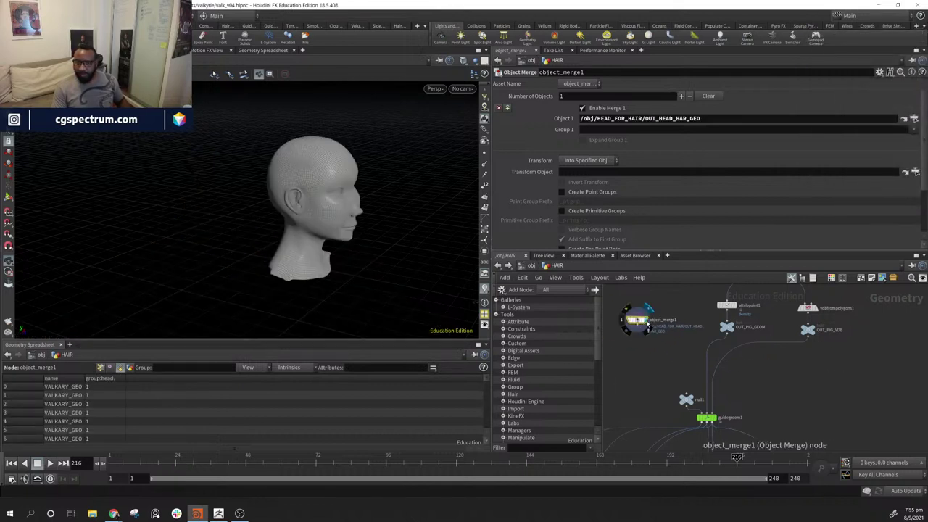
left_click_drag(440, 220, 351, 234)
- Duplicate object_merge1 beside it and set the copy's source to /obj/HEAD_FOR_HAIR/OUT_HEAD_HAR_VDB
left_click_drag(638, 320, 836, 374)
left_click(708, 119)
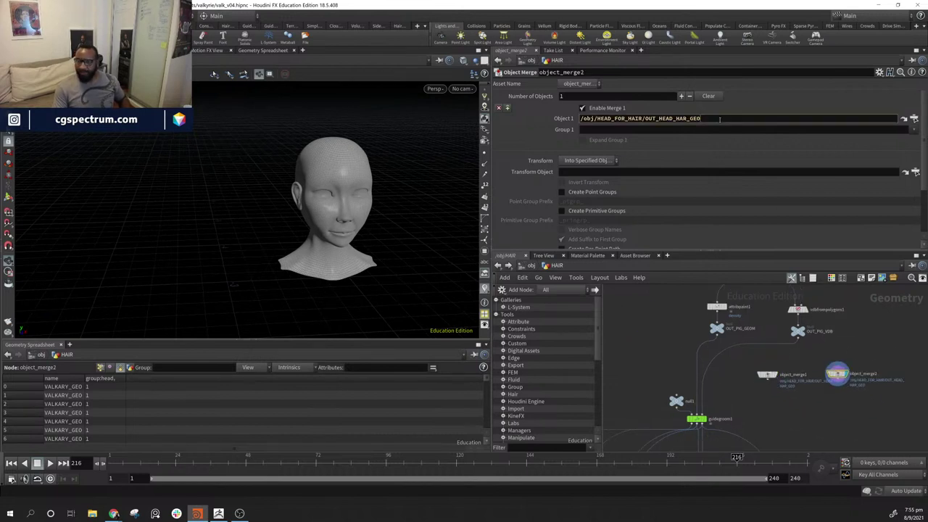
key("BackSpace")
key("BackSpace")
key("BackSpace")
type("VDB")
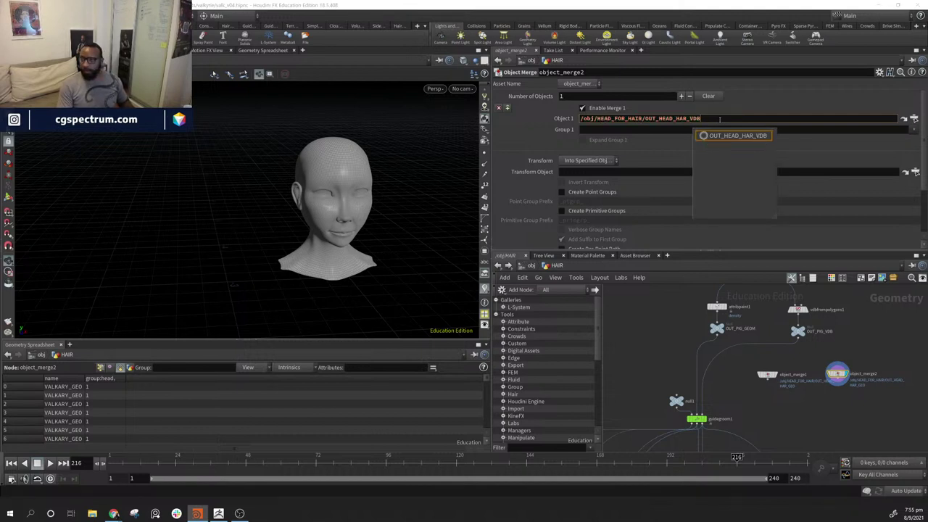
key("Return")
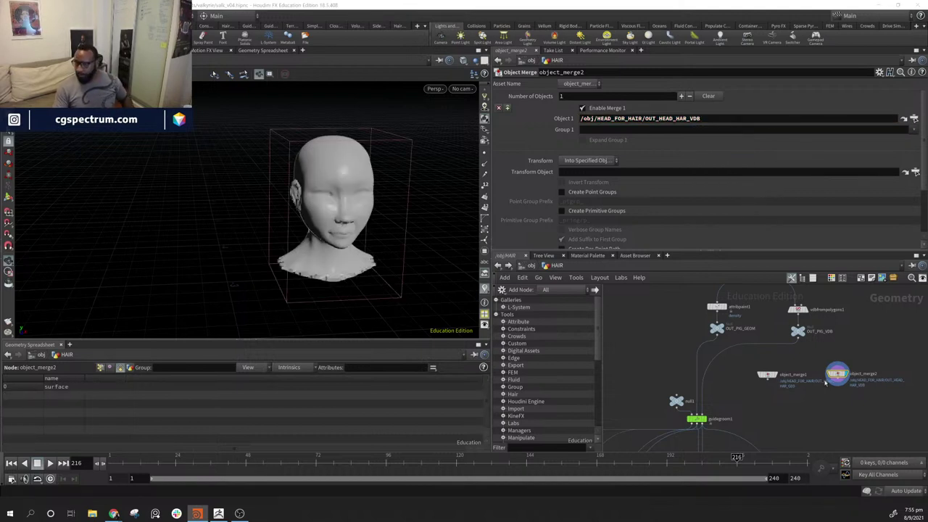
- Move the OUT_PIG_GEOM and OUT_PIG_VDB nulls down, away from attribpaint1 and vdbfrompolygons1
left_click_drag(758, 362, 852, 395)
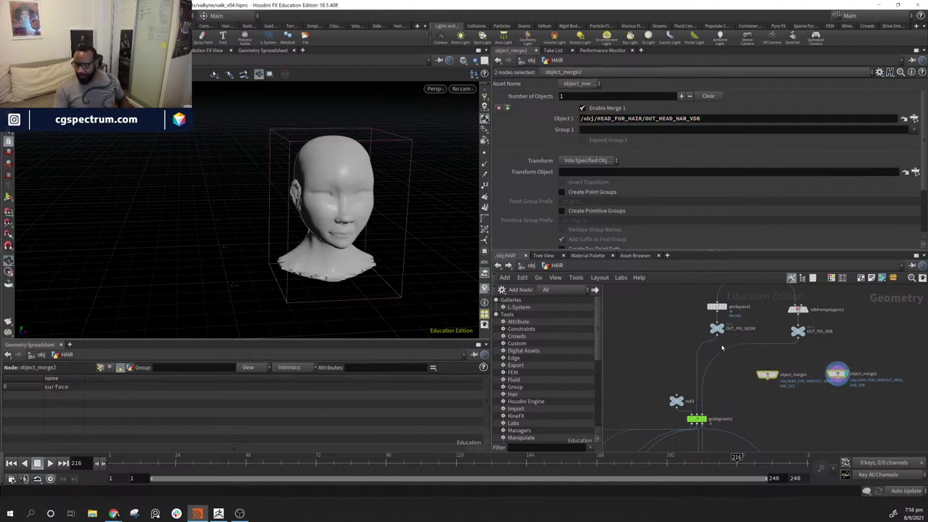
left_click_drag(716, 329, 694, 356)
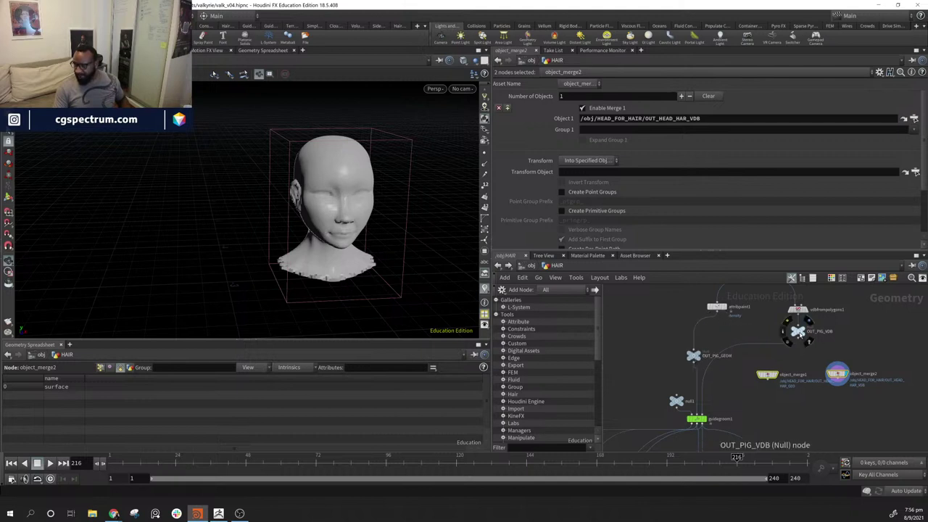
left_click_drag(801, 334, 793, 356)
middle_click_drag(865, 330, 860, 332)
scroll(777, 336, "up", 4)
middle_click_drag(777, 337, 871, 308)
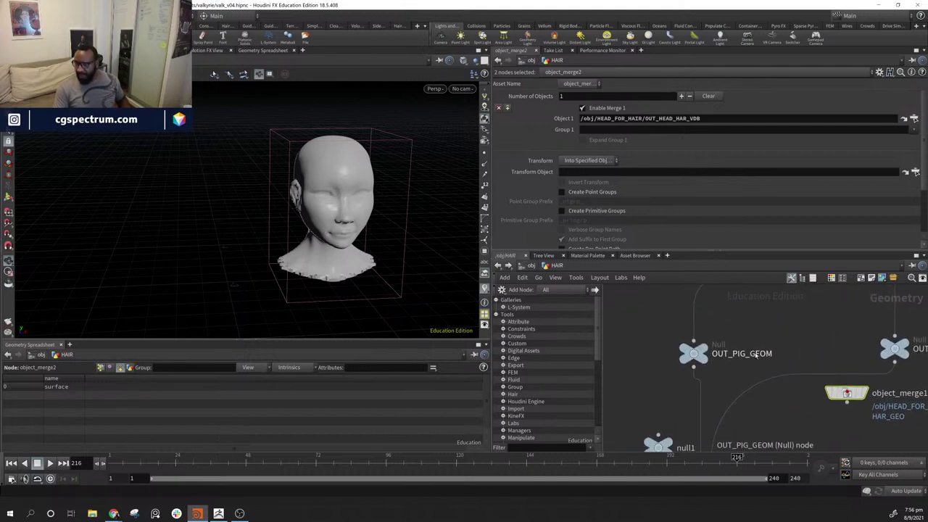
- Rename the OUT_PIG_GEOM null as IN_GEOM
double_click(756, 354)
key("Left")
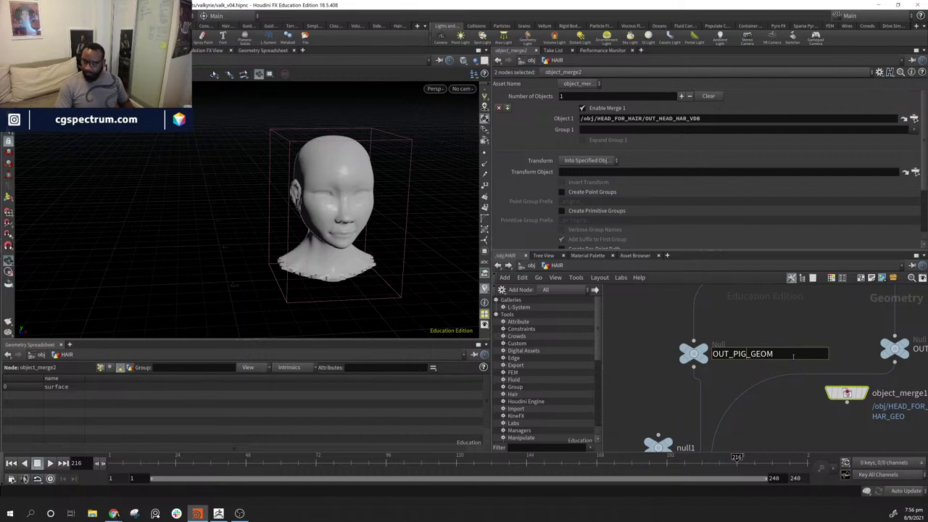
key("BackSpace")
key("BackSpace")
key("BackSpace")
key("BackSpace")
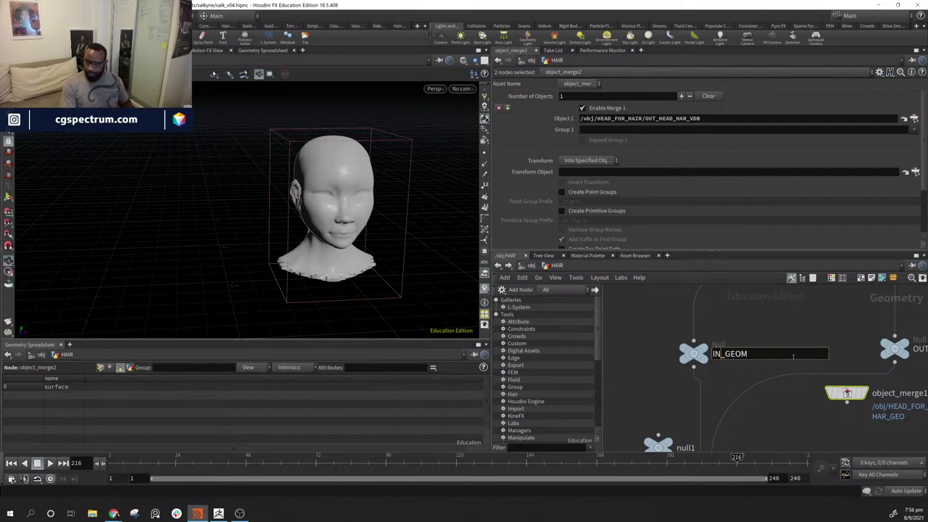
key("Return")
- Rename the OUT_PIG_VDB null as IN_VDB
middle_click_drag(793, 355, 741, 350)
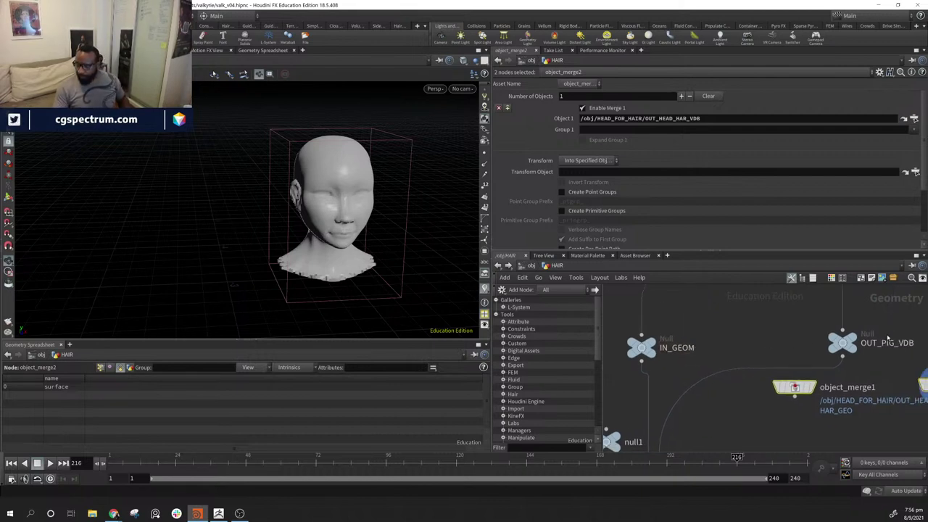
middle_click_drag(888, 337, 837, 338)
left_click(846, 345)
left_click(878, 349)
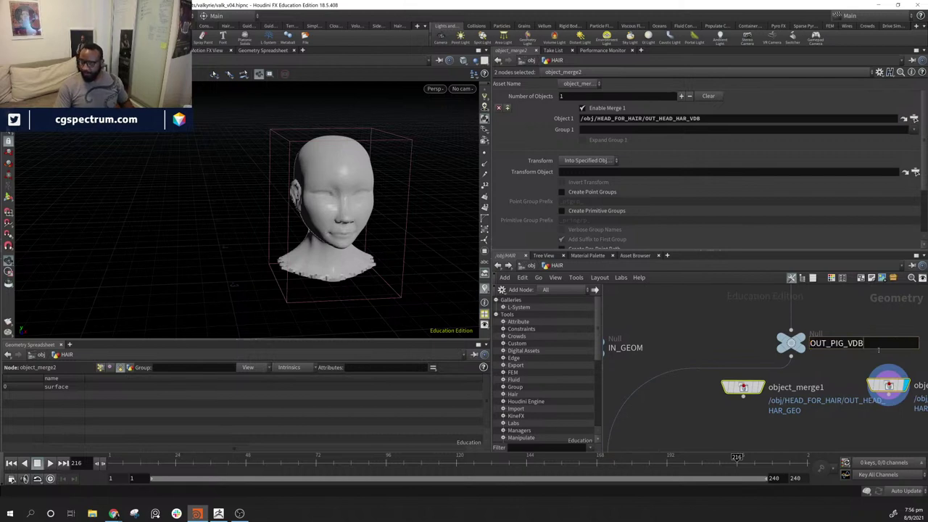
key("BackSpace")
key("BackSpace")
key("BackSpace")
key("BackSpace")
key("BackSpace")
key("BackSpace")
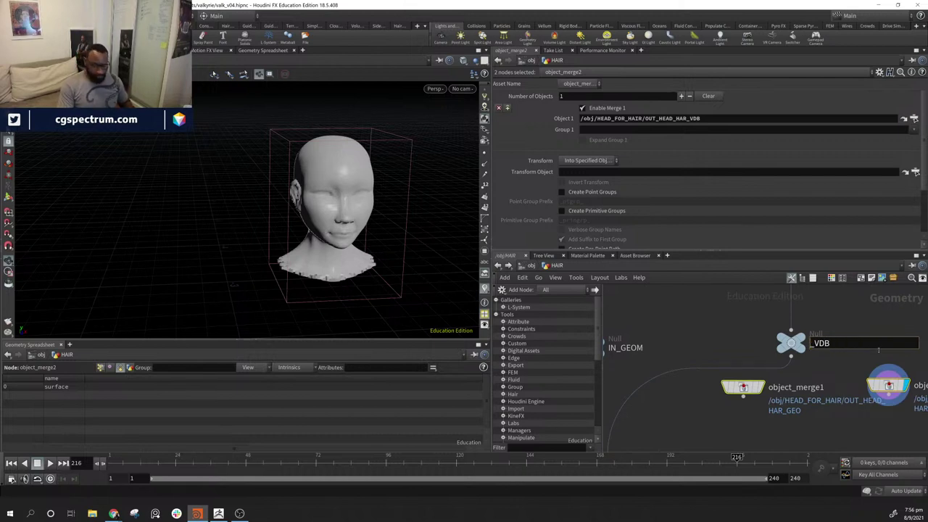
type("IN")
key("Return")
- Wire object_merge1 into IN_GEOM and object_merge2 into IN_VDB, placing each merge node directly above its null
middle_click_drag(798, 338, 873, 361)
left_click_drag(817, 412, 663, 359)
left_click(689, 365)
middle_click_drag(740, 358, 711, 356)
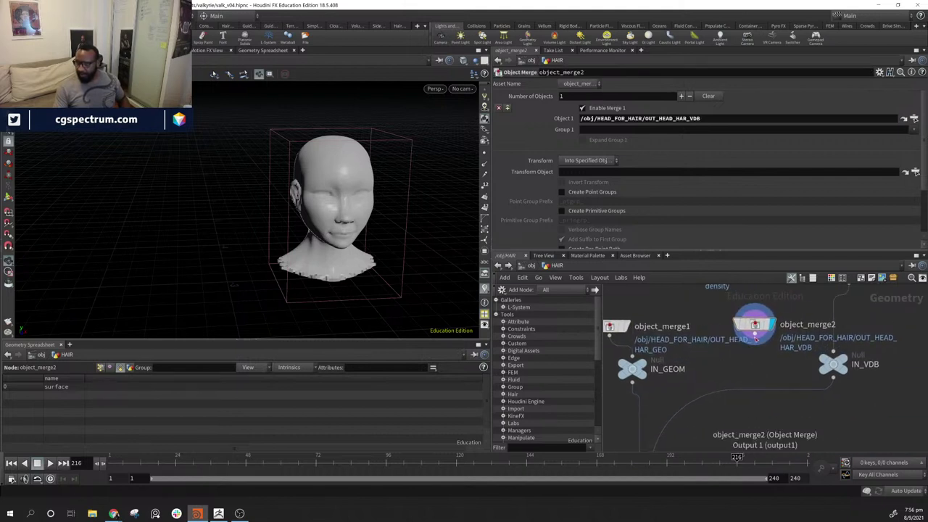
left_click_drag(755, 337, 833, 351)
middle_click_drag(869, 397, 833, 408)
scroll(818, 432, "down", 1)
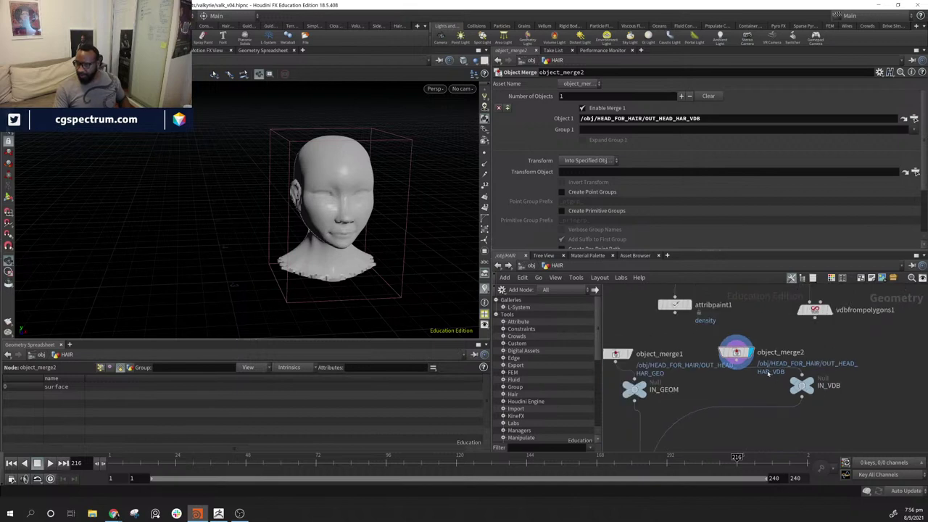
left_click_drag(737, 353, 803, 353)
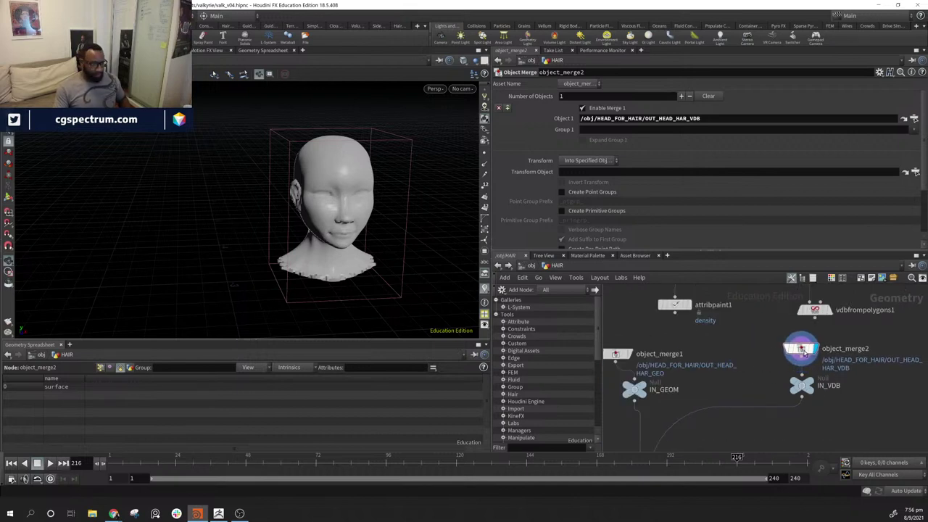
left_click_drag(615, 354, 635, 344)
- Delete the old pig source nodes testgeometry_pighead1, subdivide1, attribpaint1 and vdbfrompolygons1
middle_click_drag(747, 353, 723, 393)
scroll(723, 393, "down", 3)
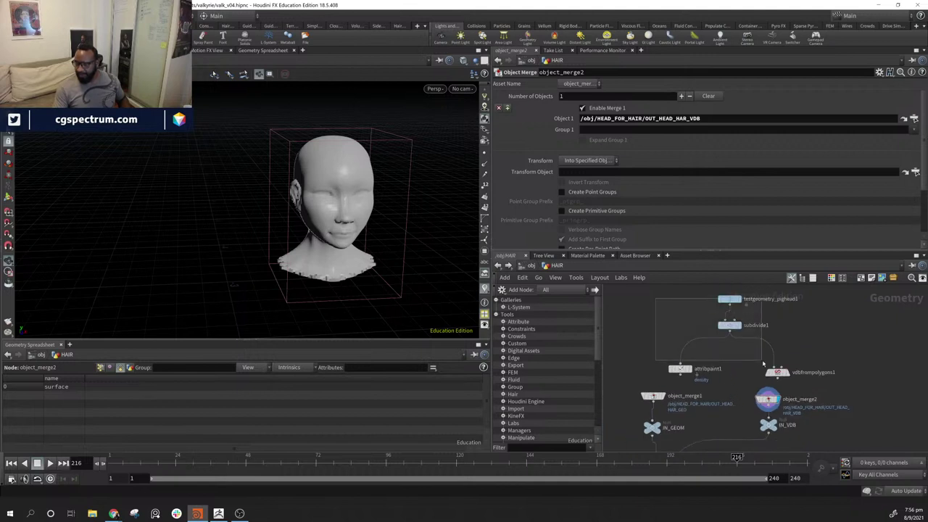
left_click_drag(810, 375, 812, 375)
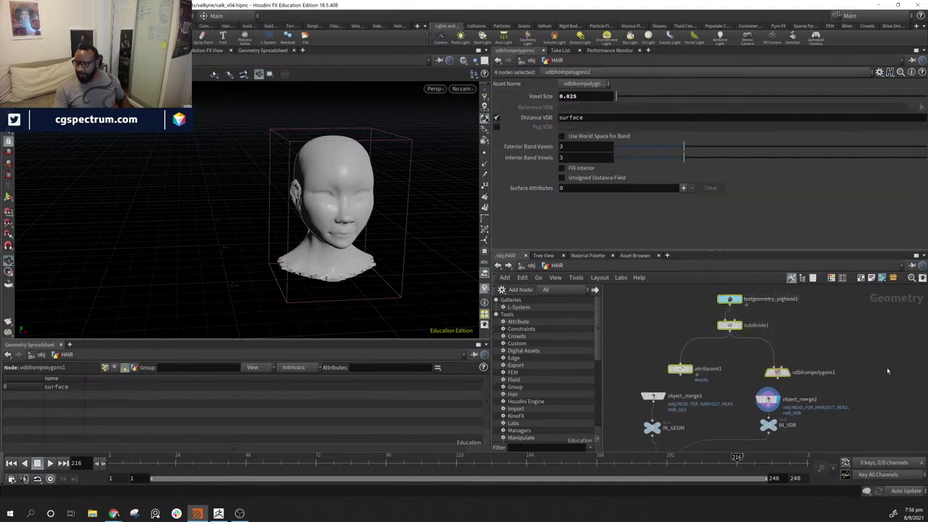
left_click_drag(674, 320, 837, 373)
key("Delete")
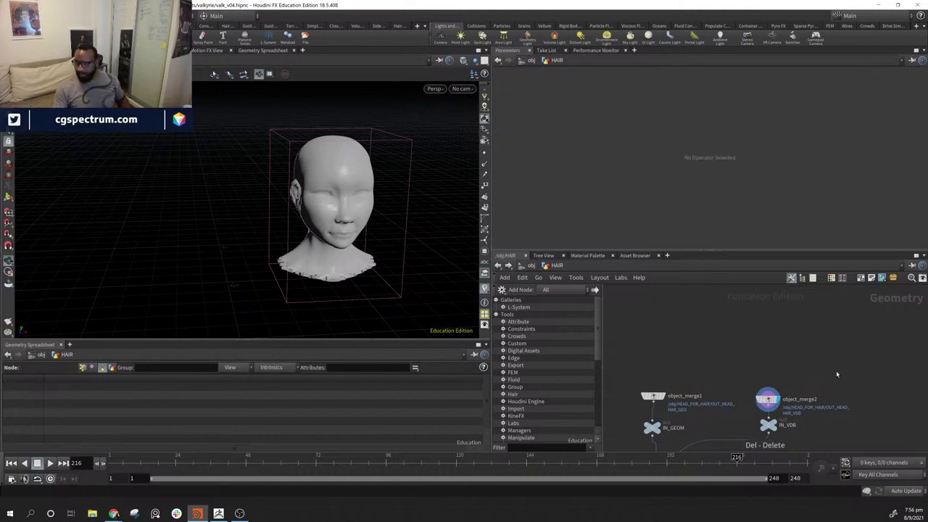
- Display guidegroom1 and reset its strokes to clear the old pig guides
middle_click_drag(678, 396, 814, 291)
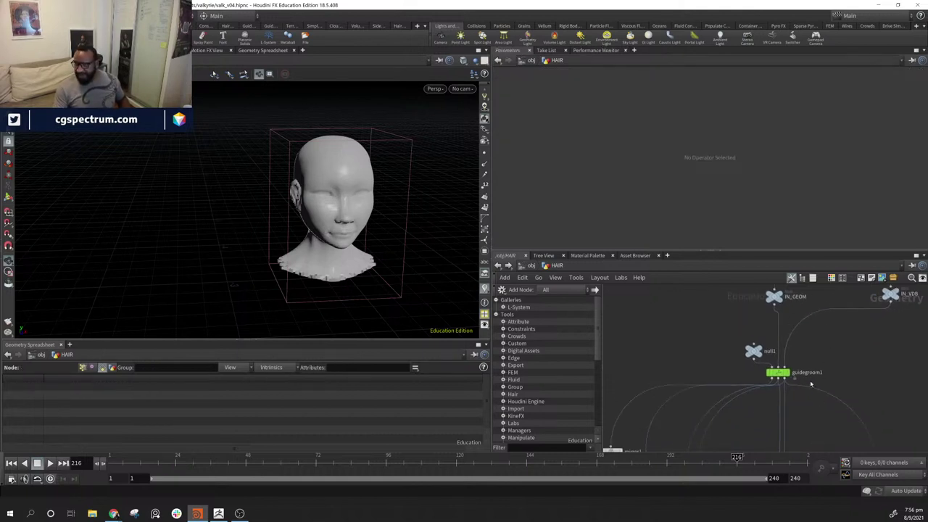
left_click(788, 373)
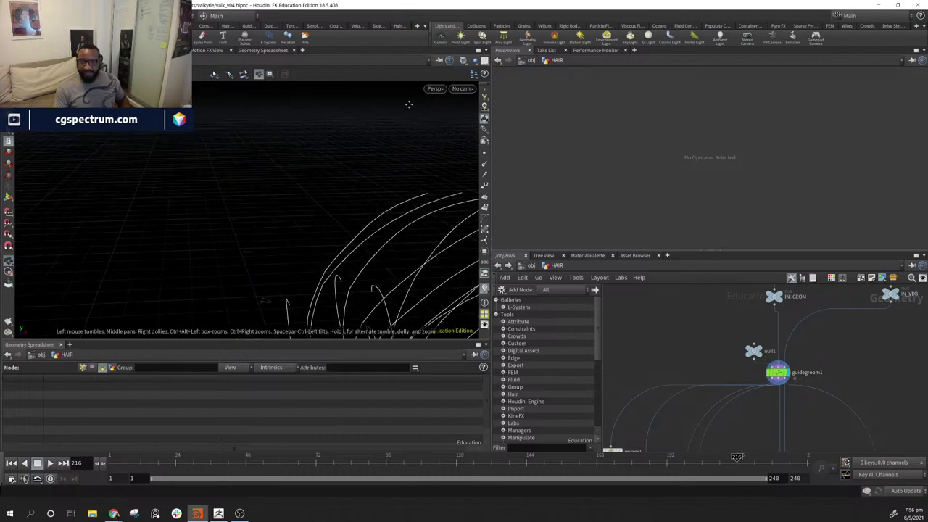
right_click_drag(409, 105, 189, 202)
middle_click_drag(188, 201, 80, 154)
left_click_drag(253, 217, 370, 282)
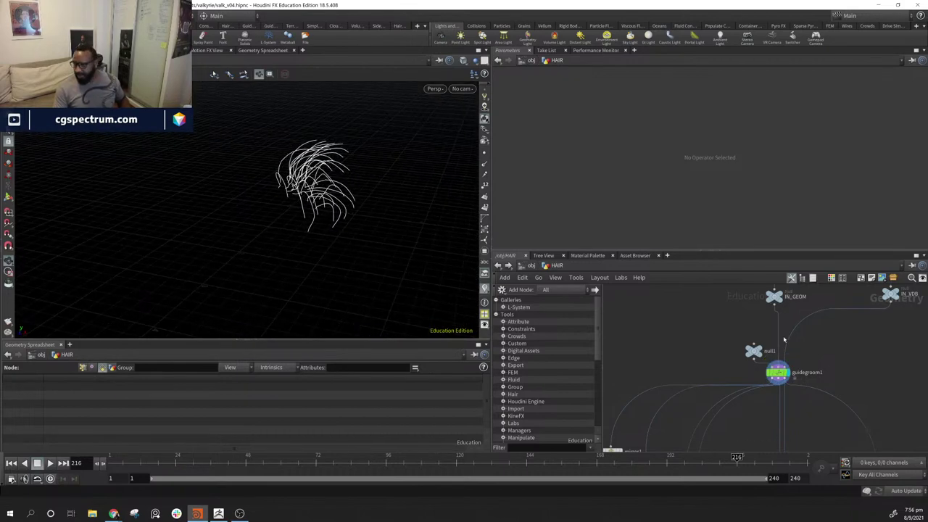
left_click(777, 373)
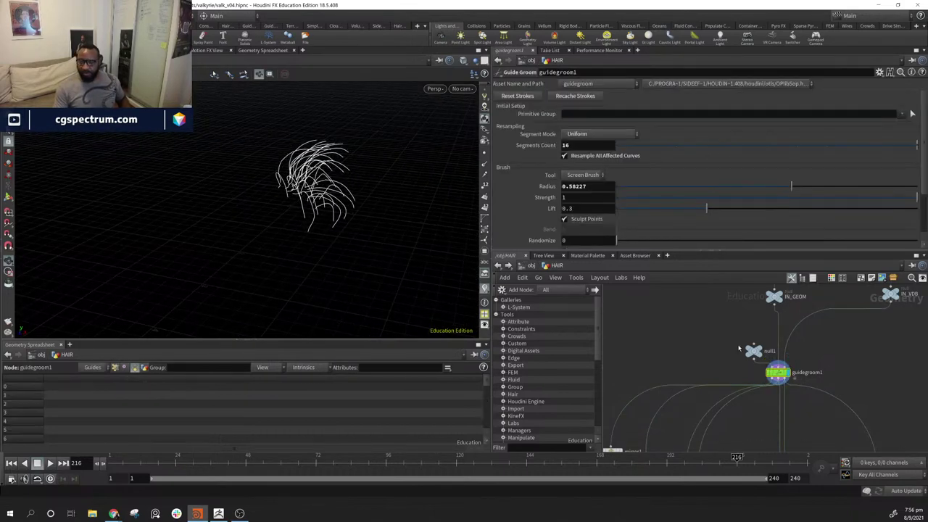
middle_click_drag(895, 374, 858, 399)
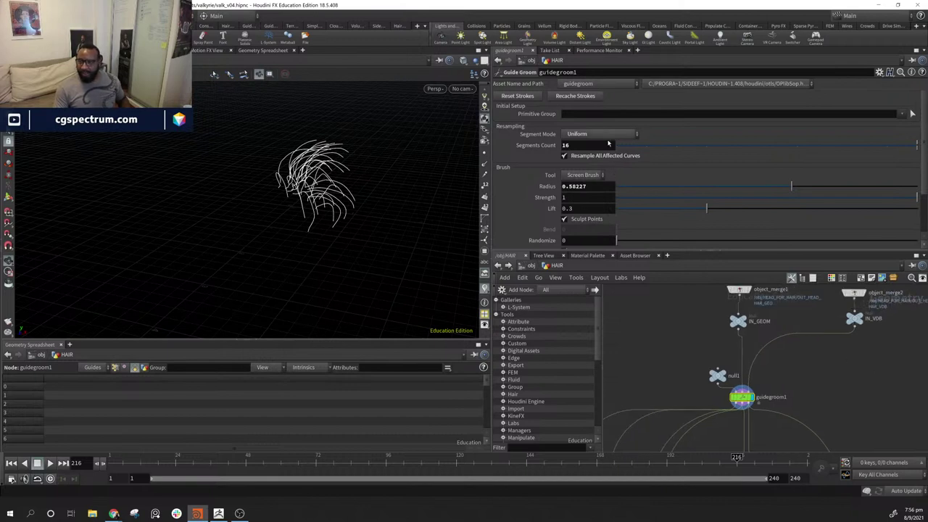
left_click(529, 97)
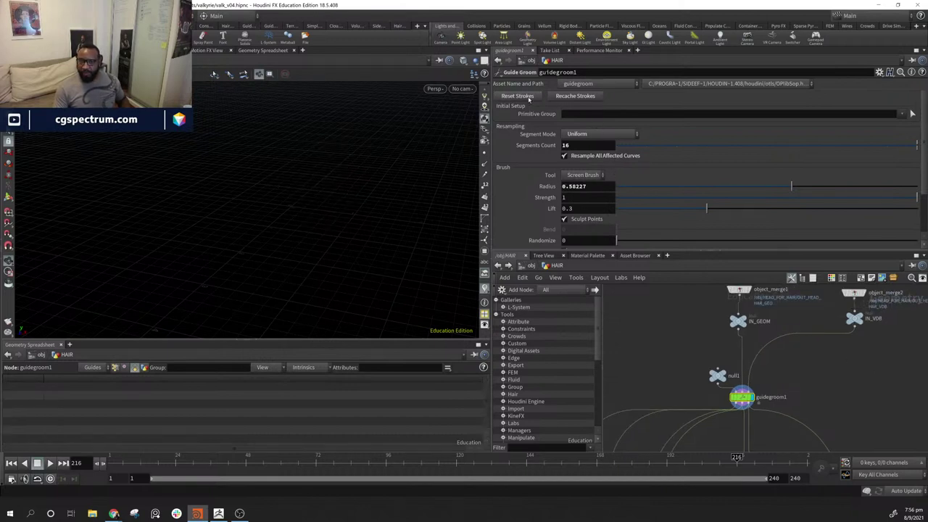
- Template the IN_GEOM null so the head shows as a wireframe reference, and space guidegroom1 and null1 apart
middle_click_drag(813, 390, 781, 407)
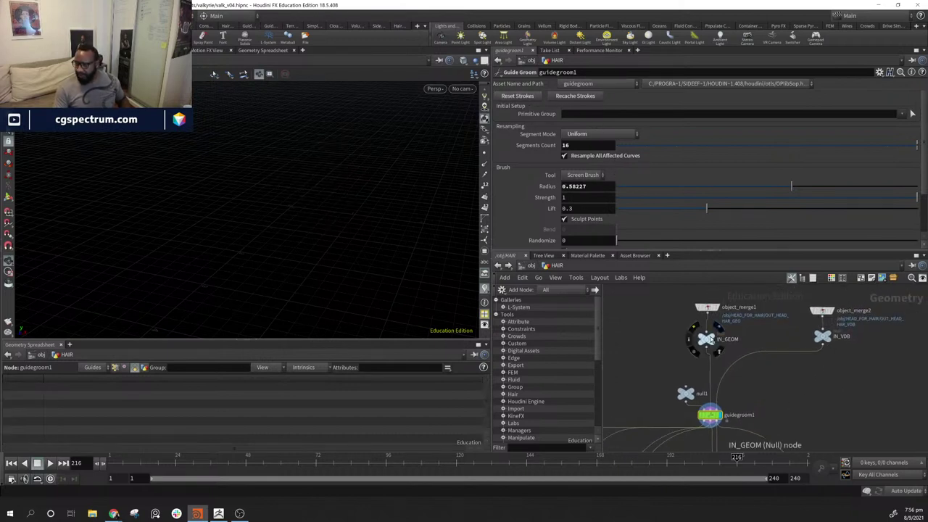
left_click(720, 353)
middle_click_drag(316, 196, 308, 273)
right_click_drag(308, 273, 658, 269)
middle_click_drag(464, 180, 246, 251)
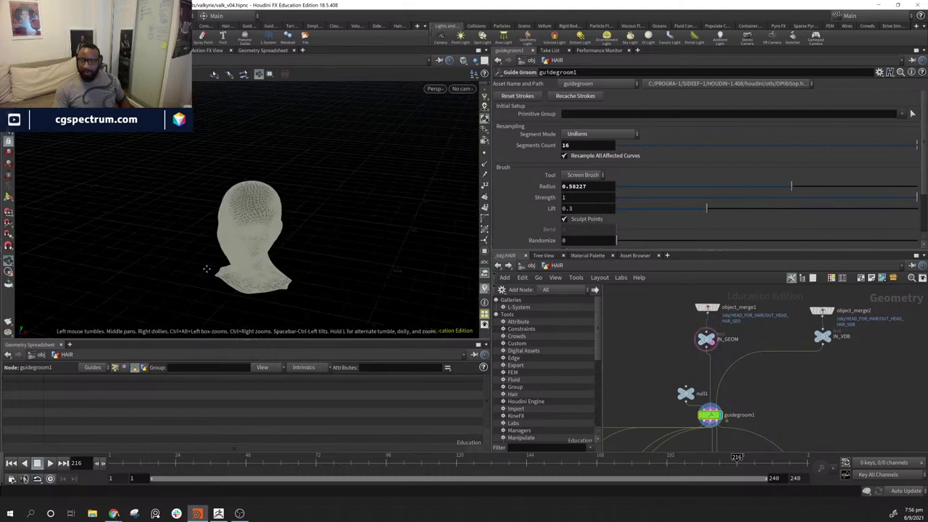
left_click_drag(367, 238, 435, 239)
left_click_drag(709, 415, 684, 391)
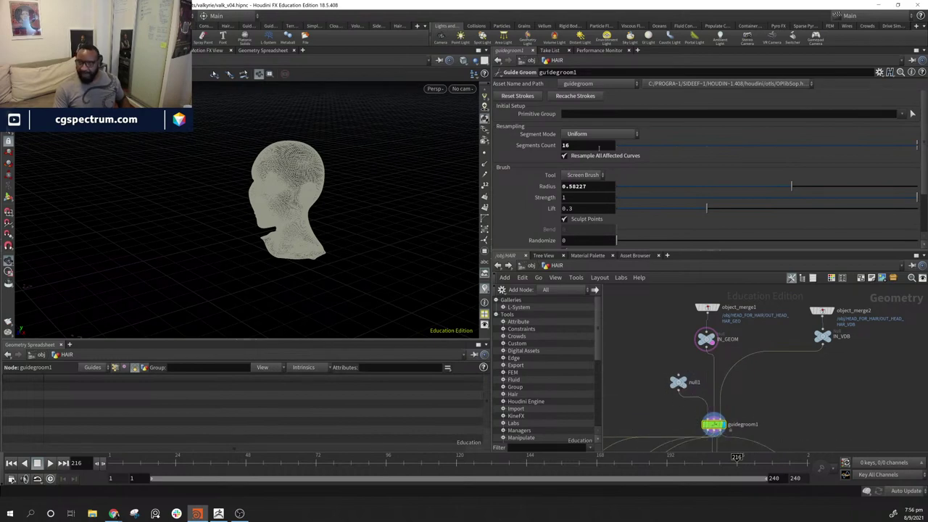
left_click_drag(305, 197, 229, 210)
key("space+g")
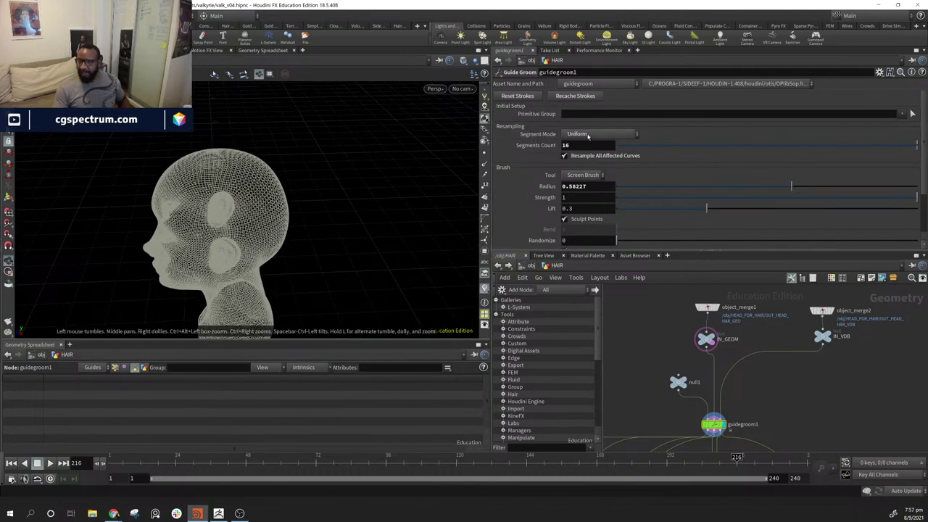
- Set guidegroom1's brush tool to Plant Guides and activate the brush in the viewport
left_click(583, 175)
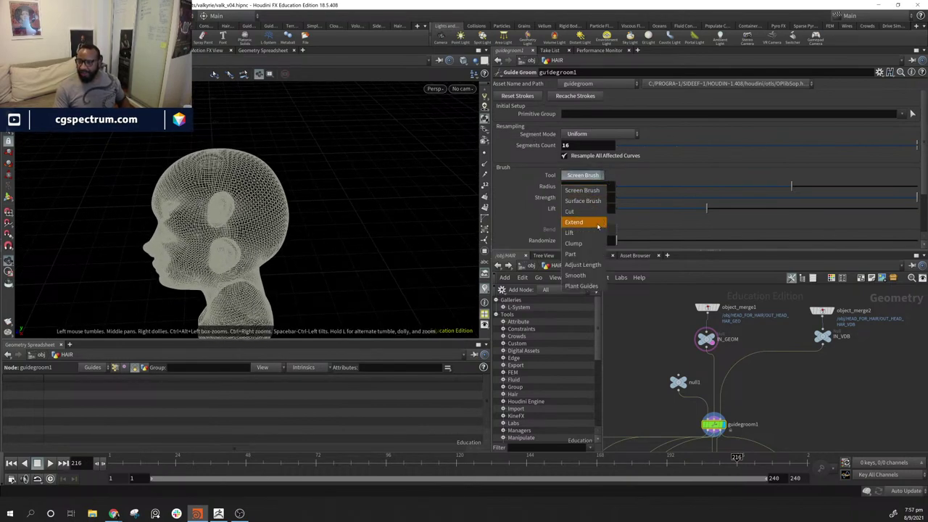
left_click(582, 286)
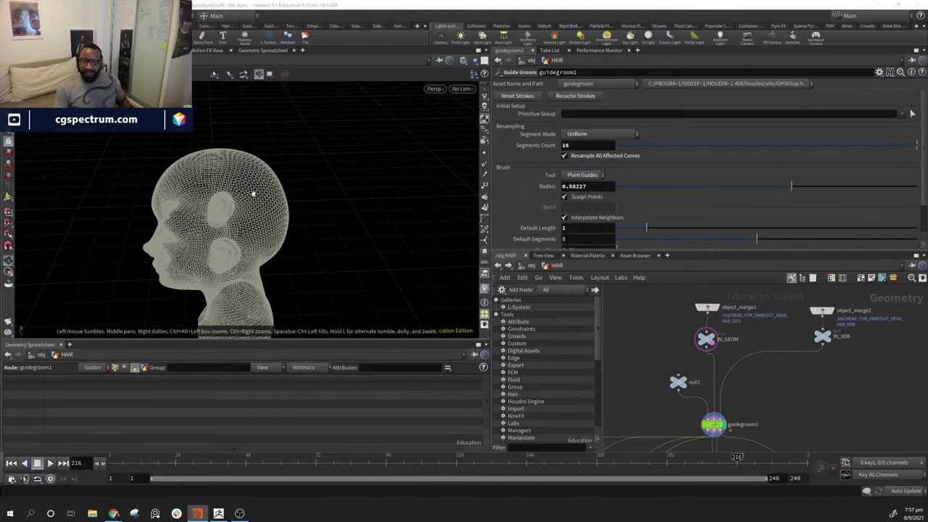
right_click_drag(236, 202, 232, 149)
middle_click_drag(319, 189, 262, 179)
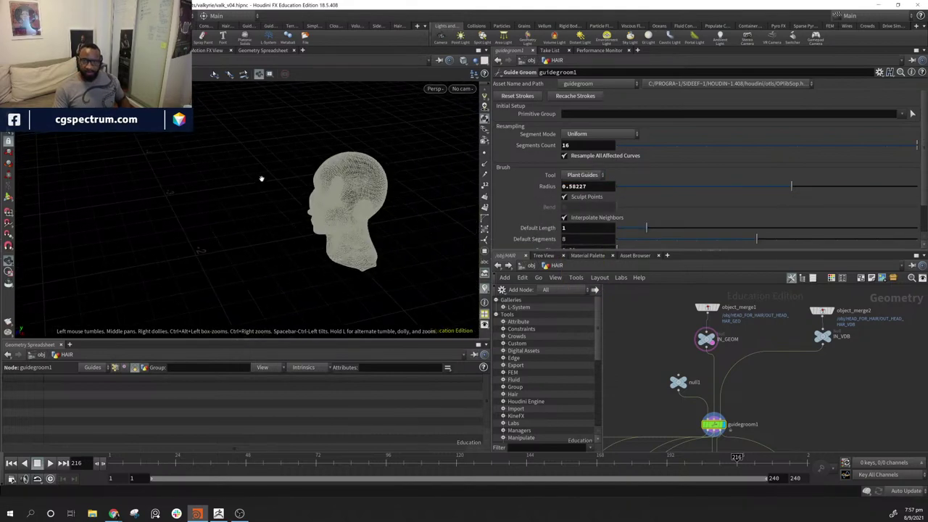
key("Return")
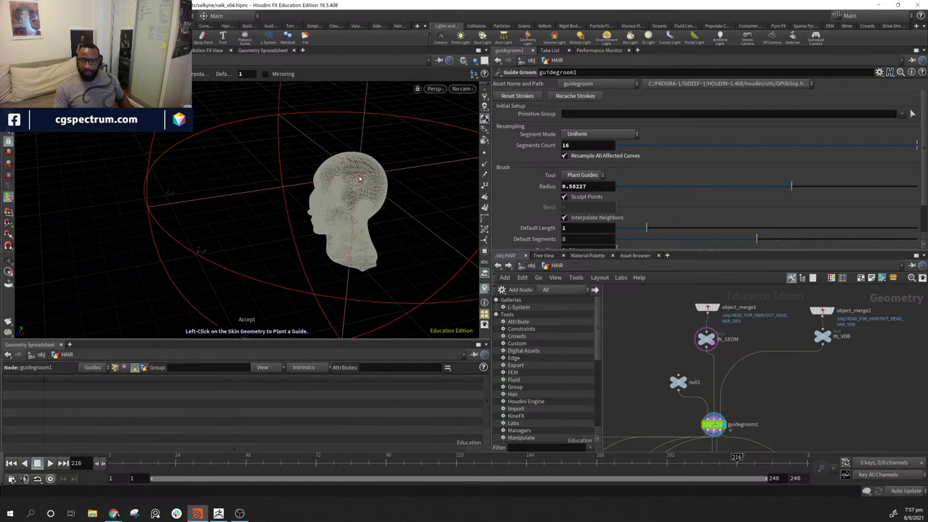
- Try planting a single guide on the back of the head at the current default length
left_click(381, 206)
left_click_drag(396, 215, 293, 224, "alt")
middle_click_drag(293, 224, 336, 174, "alt")
left_click_drag(336, 217, 350, 176, "alt")
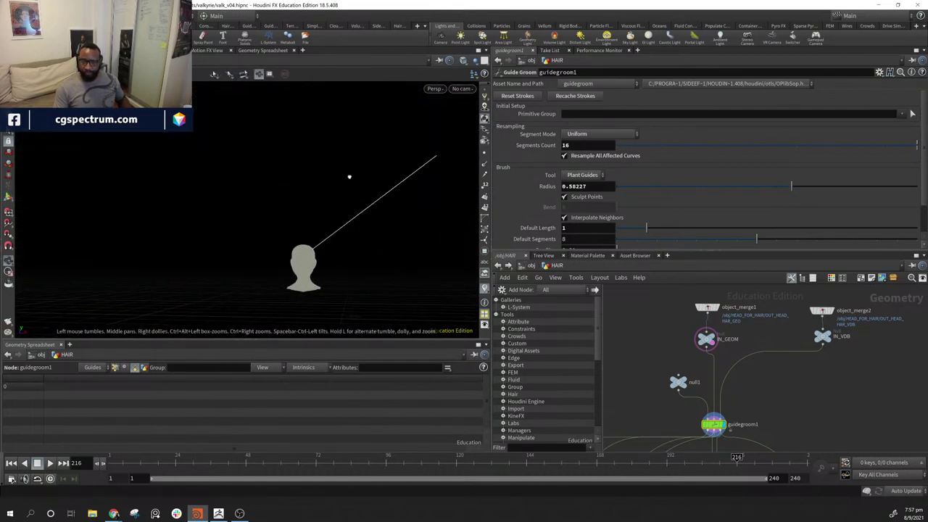
middle_click_drag(356, 265, 384, 236, "alt")
key("ctrl+z")
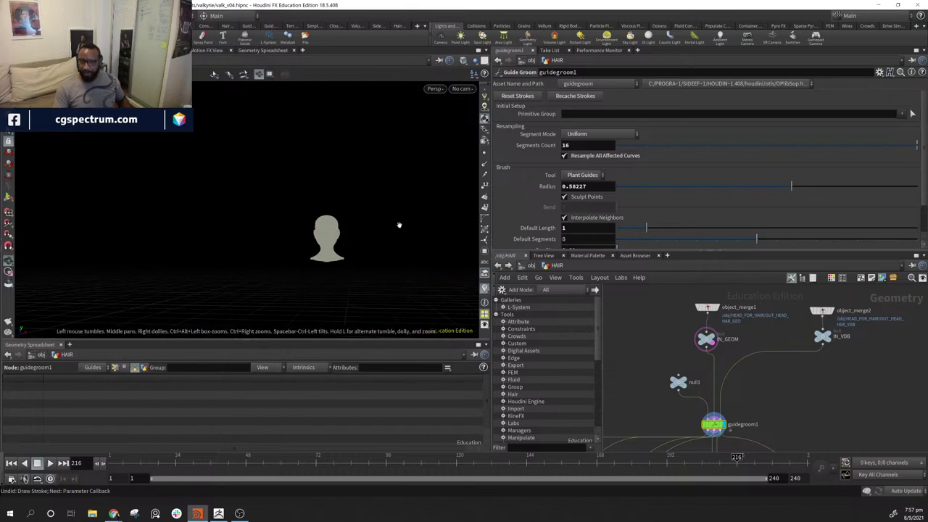
- Try planting four guides around the upper back of the head
mouse_move(399, 225)
left_mouse_down("alt")
mouse_move(374, 235)
mouse_move(329, 228)
left_mouse_up("alt")
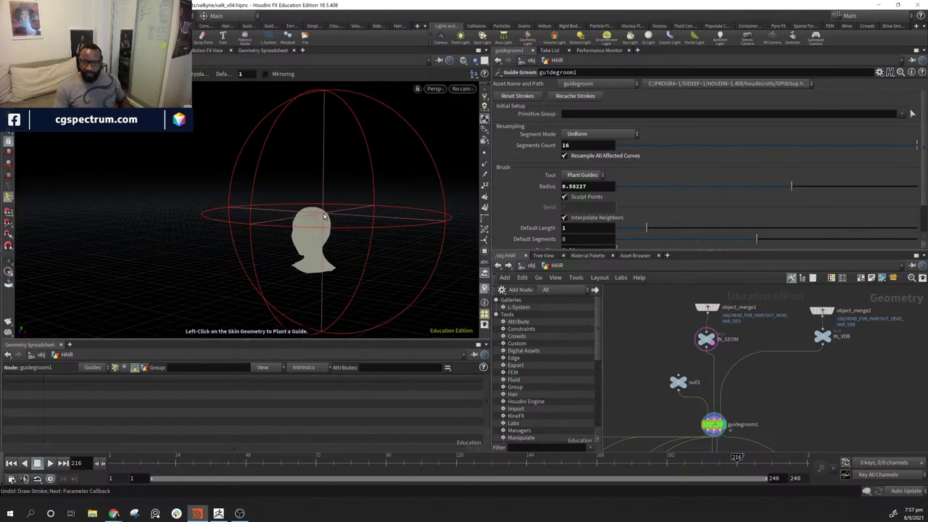
left_click(325, 212)
left_click(324, 224)
left_click(308, 219)
left_click(303, 216)
left_click_drag(314, 239, 342, 206, "alt")
key("ctrl+z")
key("ctrl+z")
key("ctrl+z")
key("ctrl+z")
- Set the Default Length of planted guides to 0.5 and shrink the brush radius to about 0.088
scroll(343, 206, "up", 3, "alt")
middle_click_drag(330, 221, 360, 155, "alt")
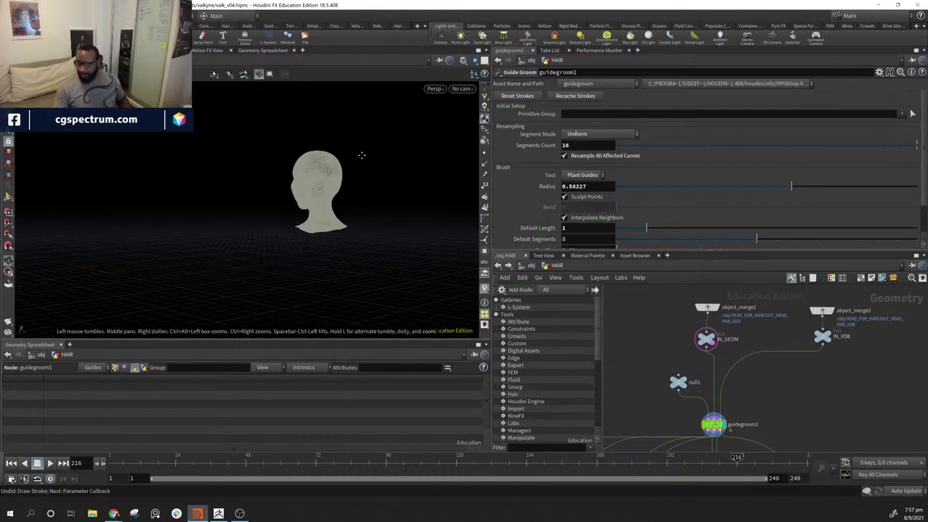
left_click_drag(361, 155, 340, 203, "alt")
scroll(340, 203, "up", 4, "alt")
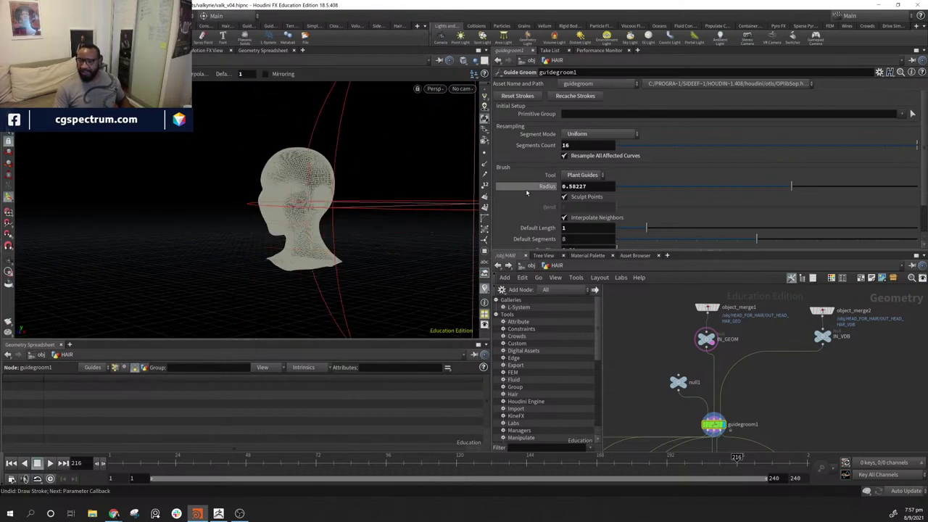
scroll(530, 189, "down", 1)
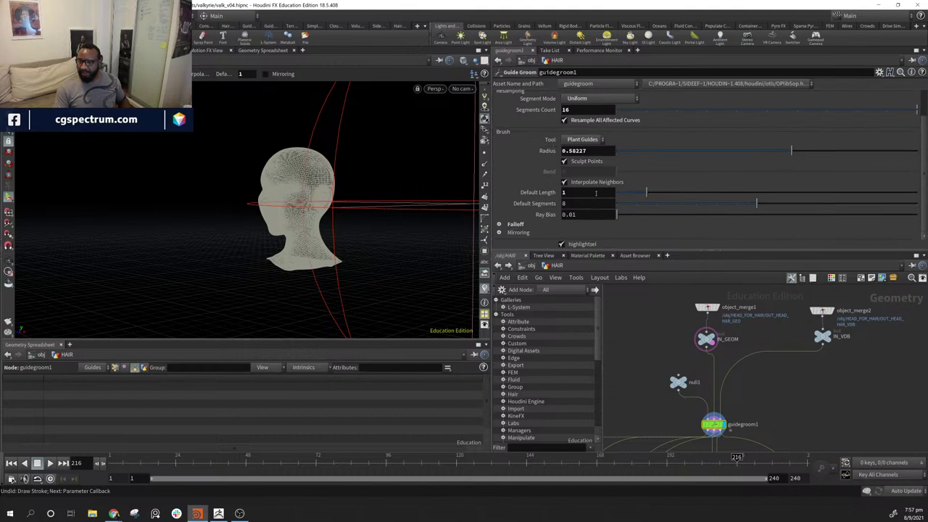
double_click(594, 191)
type(".5")
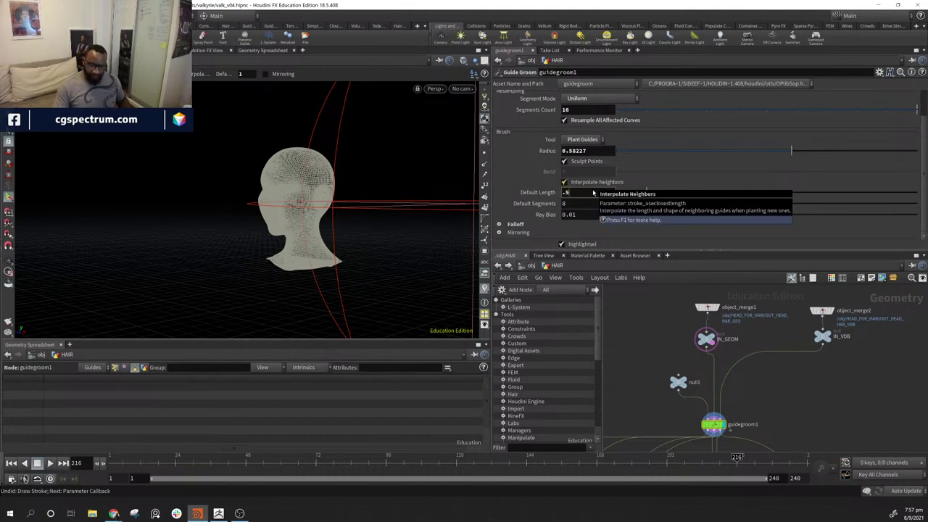
key("Return")
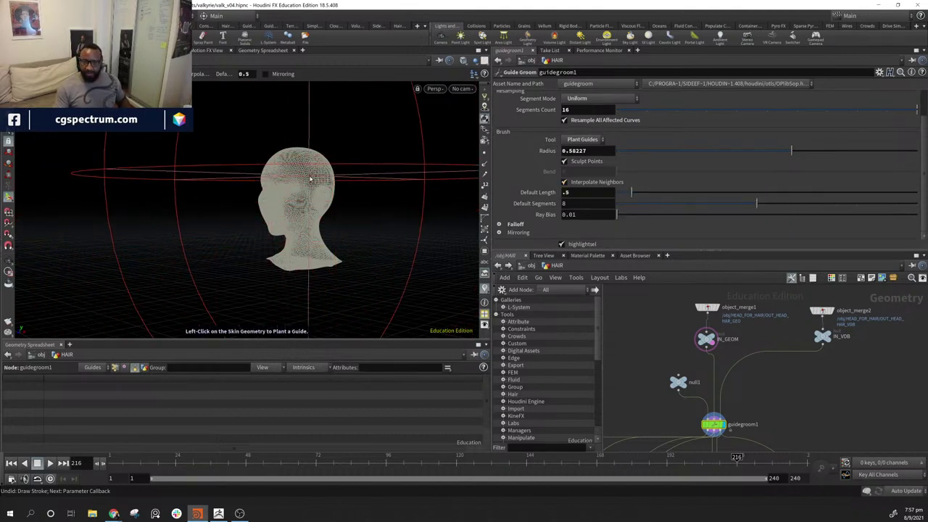
scroll(340, 182, "down", 12)
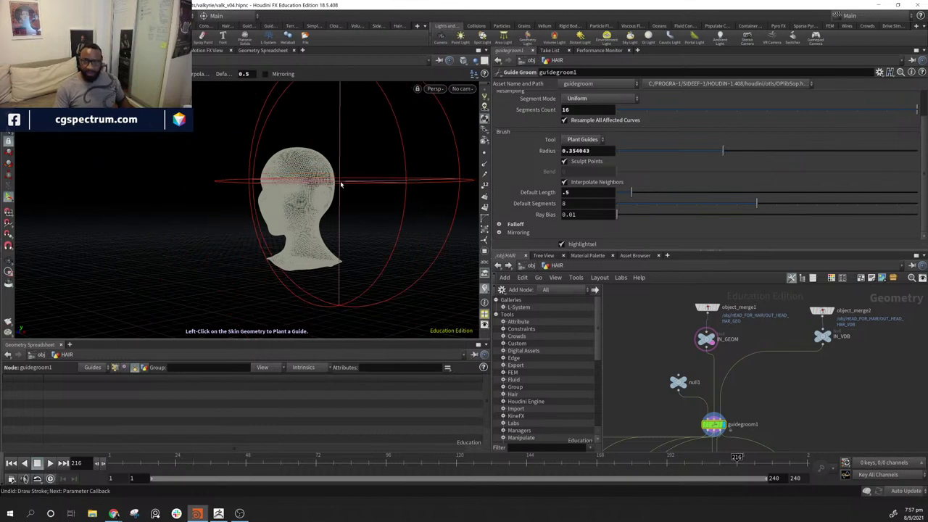
scroll(326, 193, "down", 6)
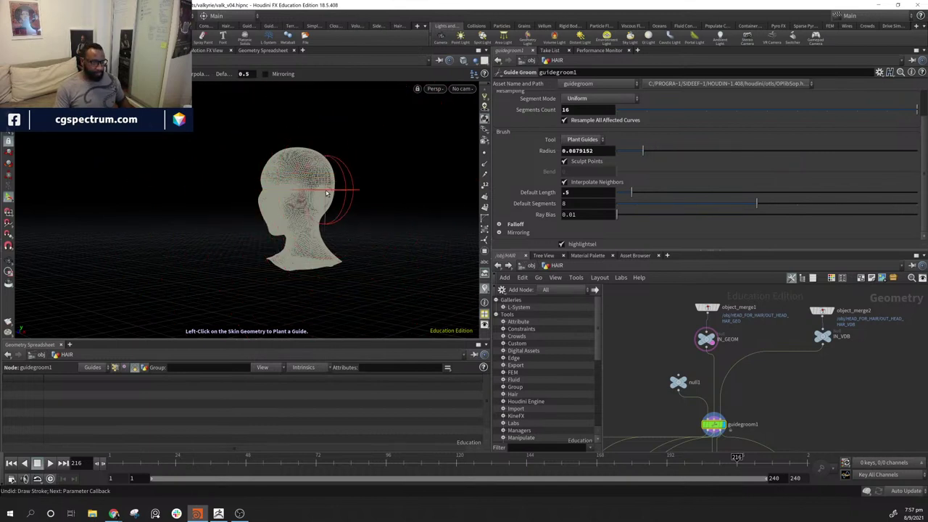
- Try planting guides on the crown and back of the head at the 0.5 default length with a brush radius of about 0.097
scroll(330, 192, "up", 2)
scroll(329, 191, "down", 1)
left_click_drag(348, 185, 343, 274, "alt")
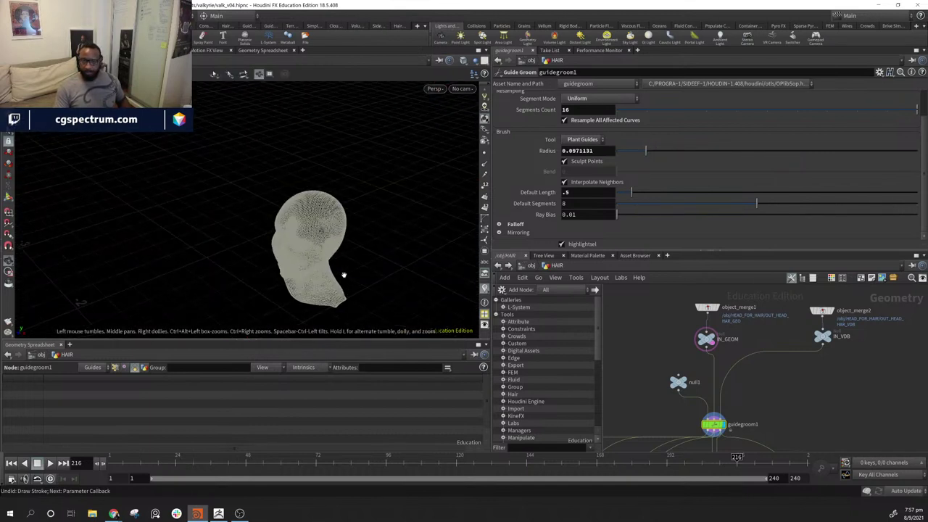
left_click(308, 220)
left_click_drag(307, 220, 334, 218, "alt")
left_click(385, 187)
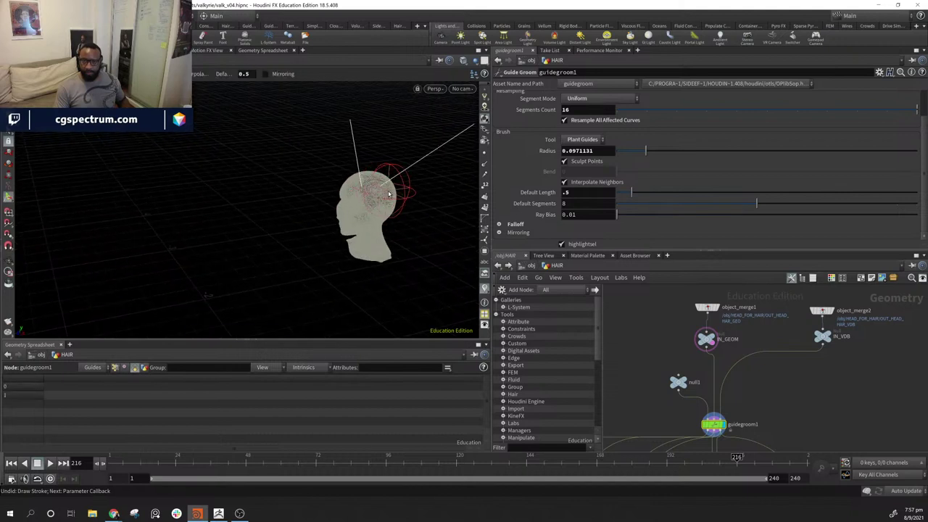
left_click(387, 207)
left_click_drag(390, 246, 338, 201, "alt")
key("ctrl+z")
key("ctrl+z")
key("ctrl+z")
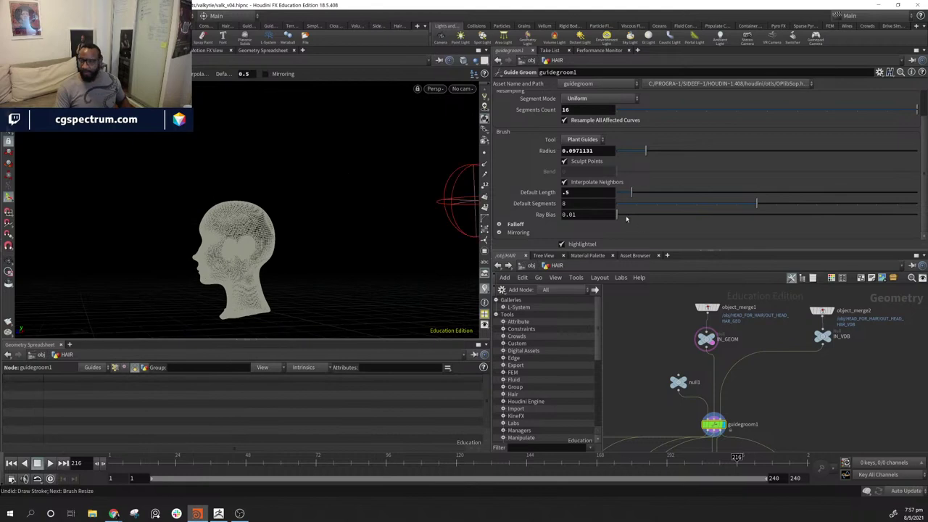
- Set the Default Length to 0.25 and try planting a single guide on top of the head
left_click(588, 193)
type(".25")
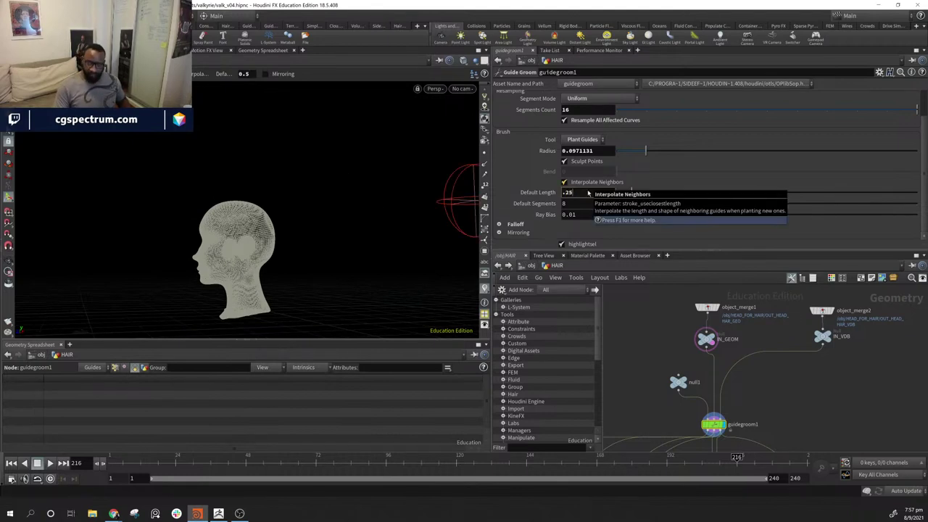
key("Return")
left_click(234, 217)
right_click_drag(234, 217, 331, 271, "alt")
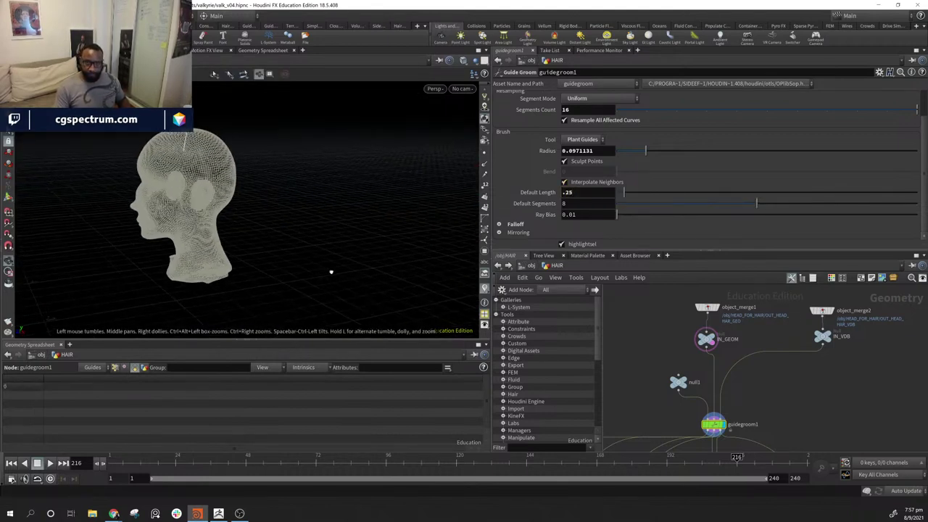
left_click_drag(331, 271, 246, 232, "alt")
key("ctrl+z")
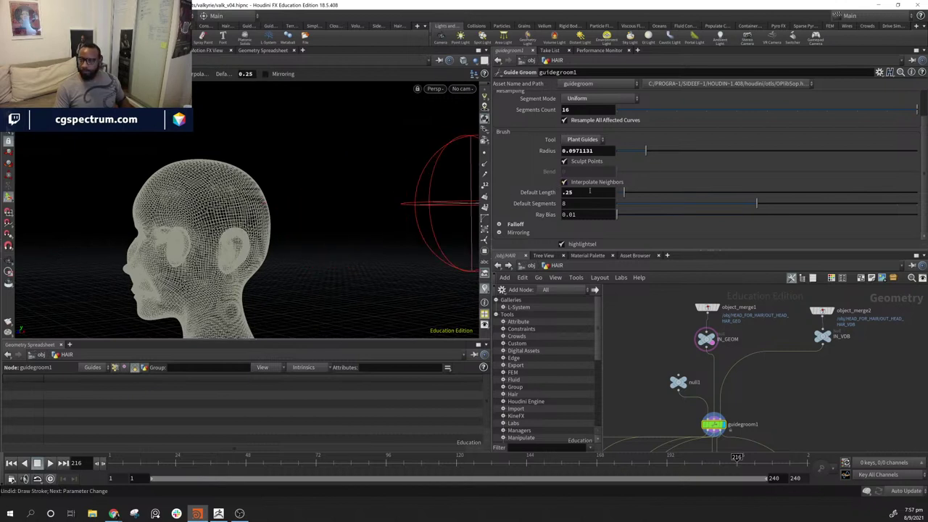
- Set the Default Length to 0.4 and try planting guides on the side of the head
left_click(589, 192)
type(".")
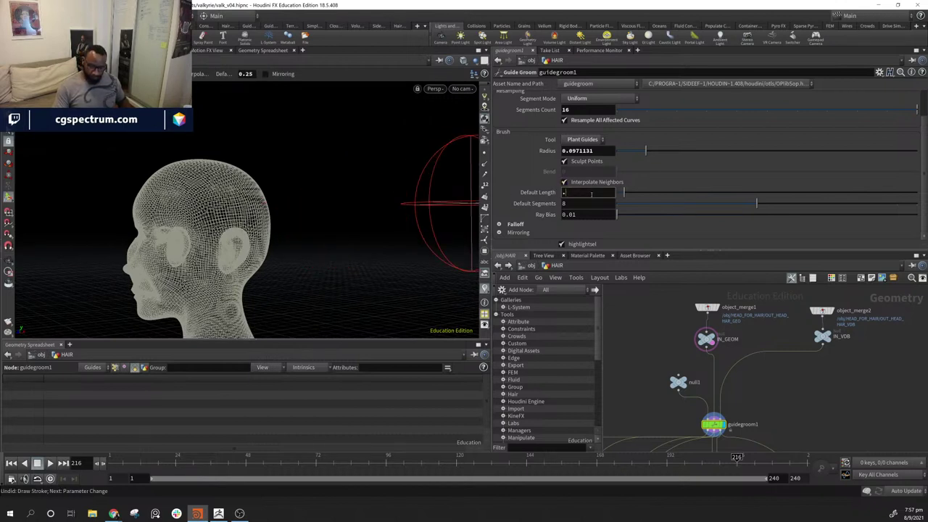
type("4")
key("Return")
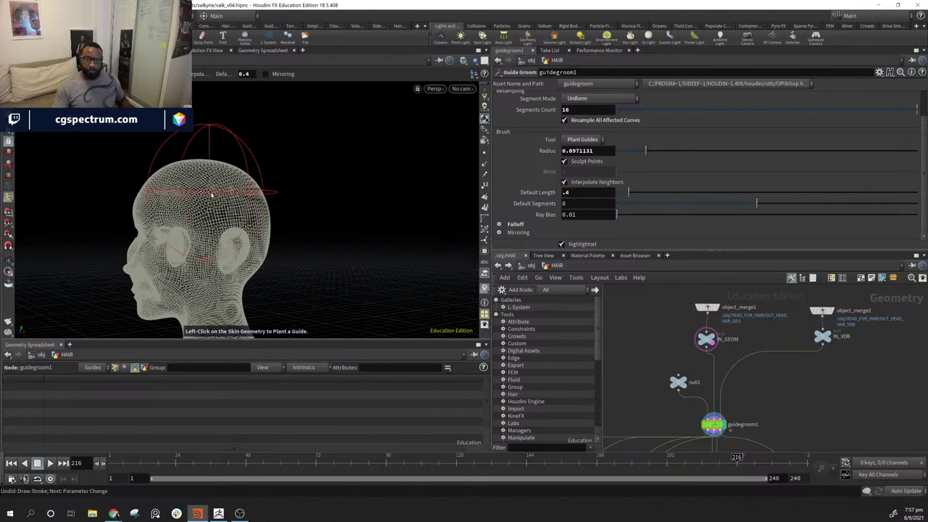
mouse_move(248, 187)
left_mouse_down()
mouse_move(369, 280)
mouse_move(257, 222)
mouse_move(249, 207)
mouse_move(305, 257)
mouse_move(219, 259)
left_mouse_up()
mouse_move(292, 258)
left_mouse_down("alt")
mouse_move(280, 259)
mouse_move(287, 261)
left_mouse_up("alt")
key("ctrl+z")
key("ctrl+z")
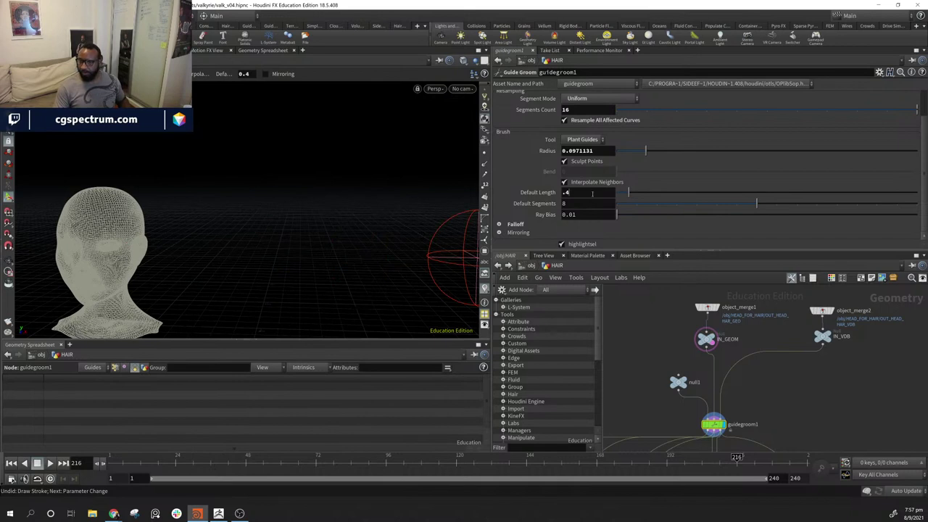
- Set the Default Length to 0.2 and try planting one guide on the upper head
double_click(593, 193)
type(".2")
key("Return")
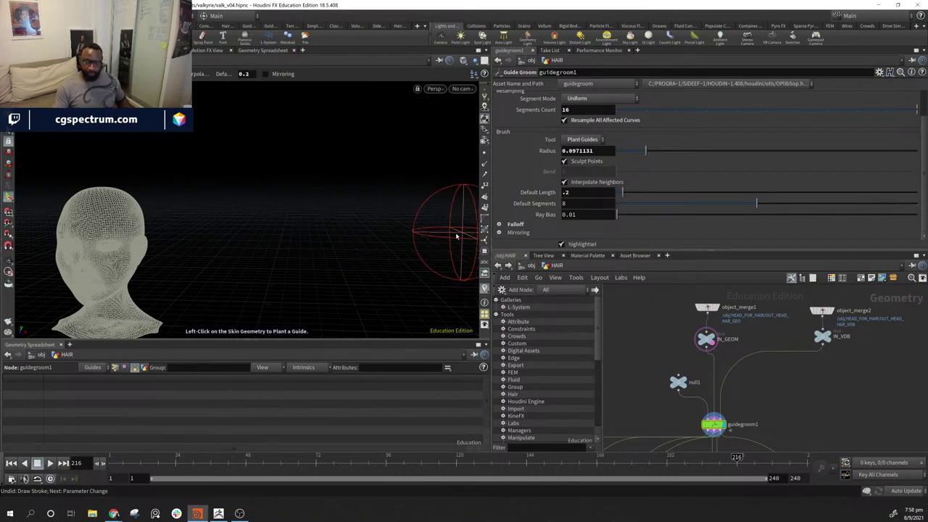
left_click(129, 207)
left_click_drag(267, 234, 376, 294, "alt")
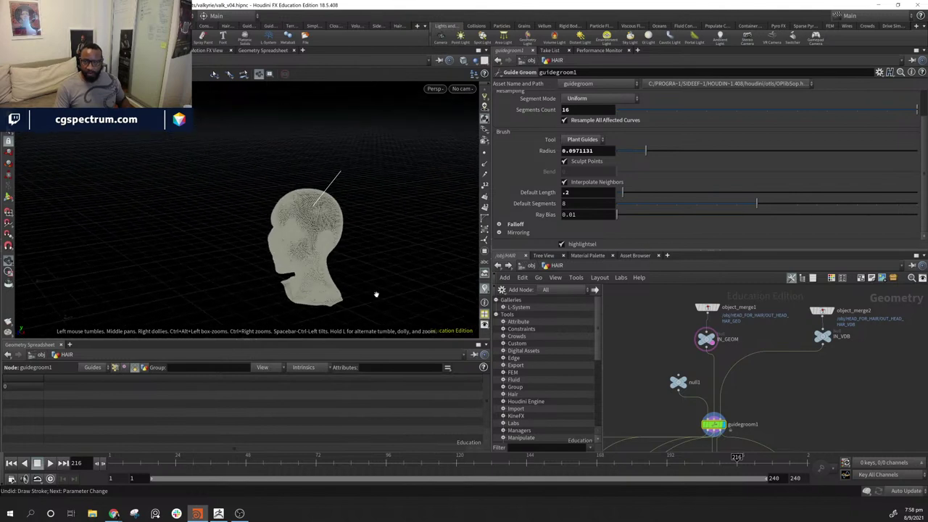
key("Return")
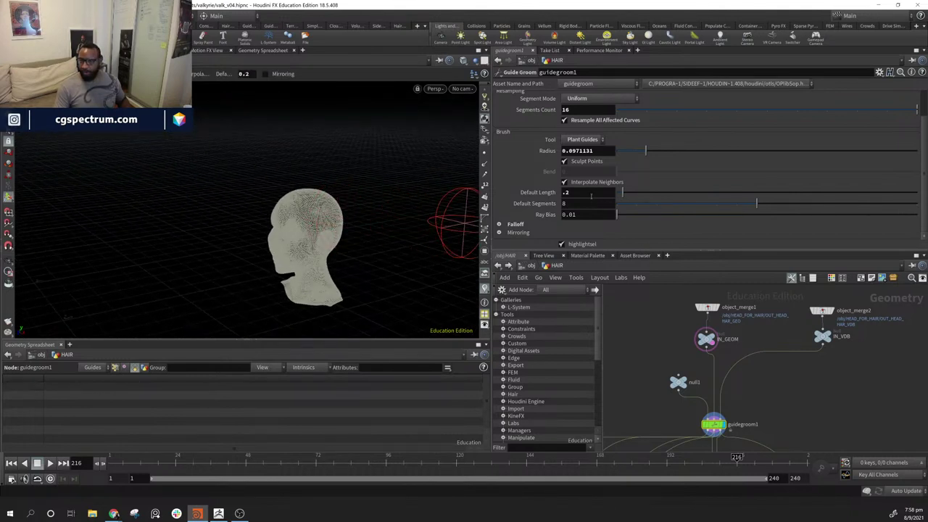
- Set the Default Length of guidegroom1's planted guides to 0.3
left_click_drag(591, 195, 526, 194)
type(".3")
key("Return")
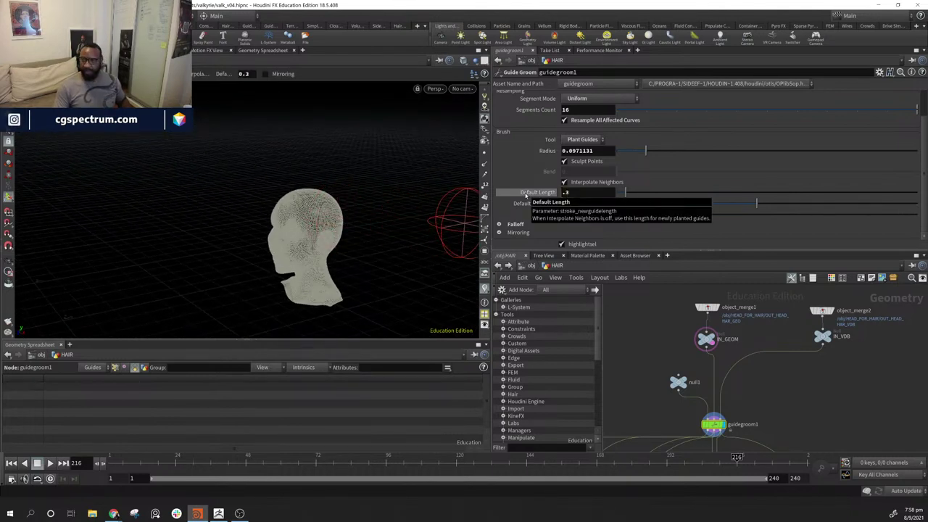
- Try planting one guide on the upper back of the head and inspect its length from several angles
left_click(335, 199)
left_click_drag(389, 252, 405, 264, "alt")
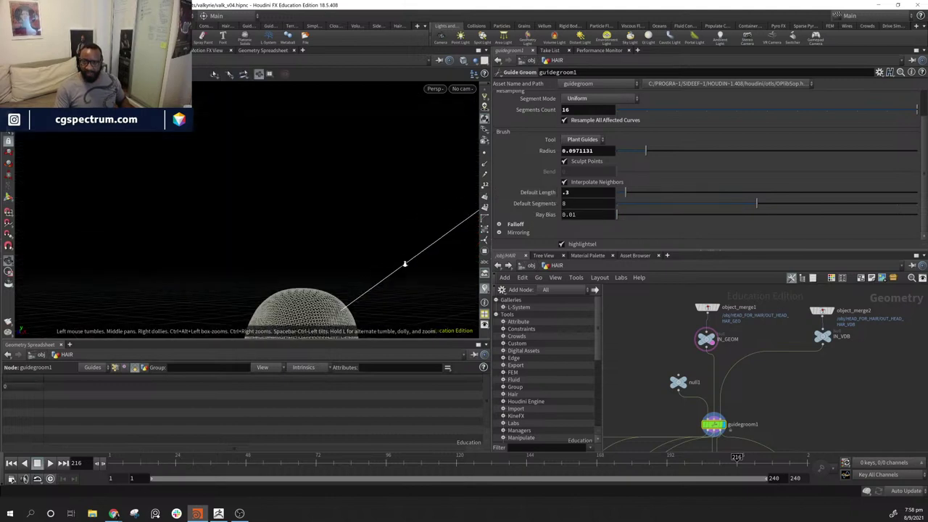
right_click_drag(404, 264, 320, 268, "alt")
middle_click_drag(321, 268, 333, 230, "alt")
left_click_drag(334, 230, 356, 236, "alt")
middle_click_drag(356, 236, 298, 245, "alt")
key("ctrl+z")
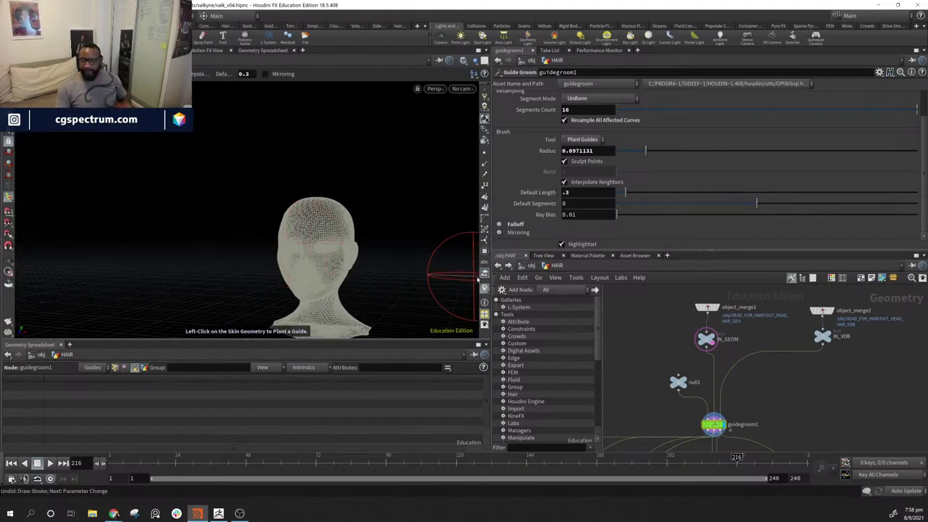
middle_click_drag(698, 416, 729, 356)
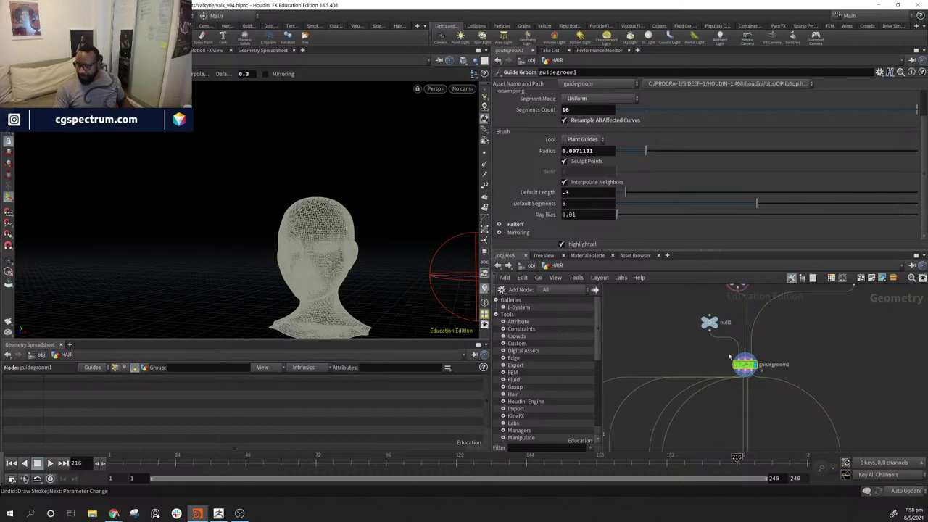
middle_click_drag(830, 387, 802, 443)
middle_click_drag(763, 360, 727, 394)
scroll(862, 373, "down", 4)
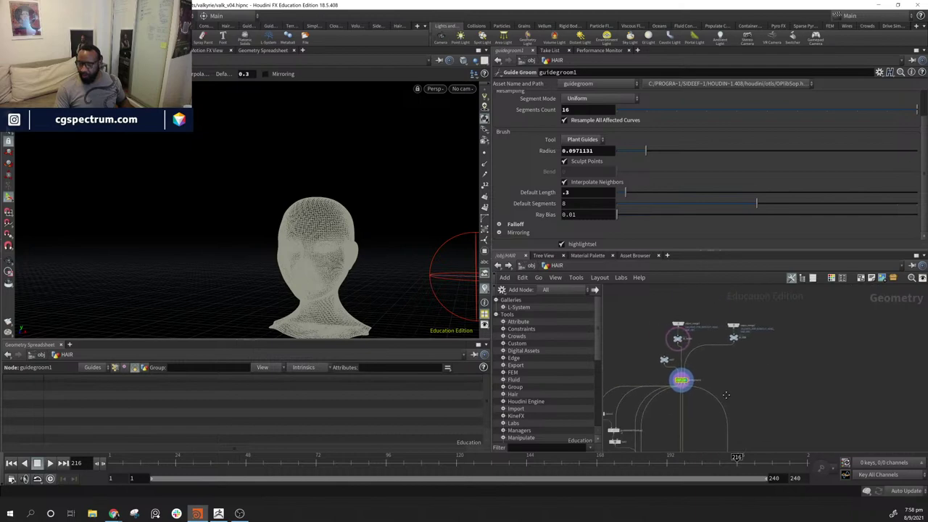
middle_click_drag(355, 277, 389, 207, "alt")
mouse_move(388, 207)
left_mouse_down()
mouse_move(404, 254)
mouse_move(413, 234)
mouse_move(254, 199)
mouse_move(346, 214)
mouse_move(352, 232)
mouse_move(331, 232)
left_mouse_up()
key("Return")
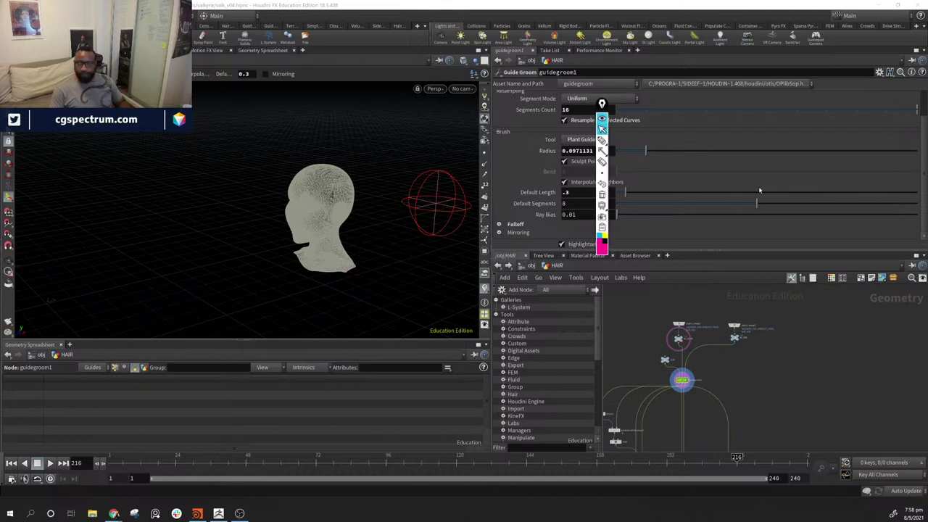
- Sketch a magenta screen annotation of a curved sheet arching from the head, with a narrow band outlined at each end
left_click(602, 139)
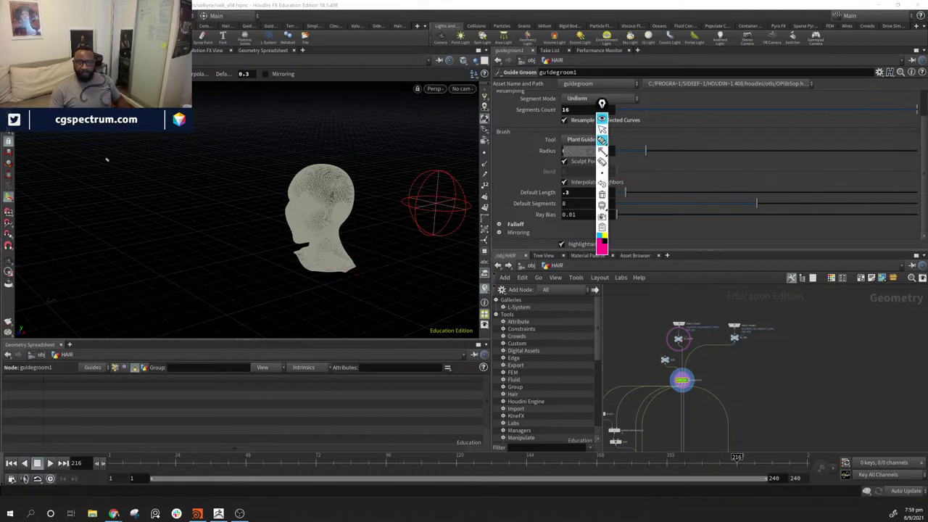
left_click_drag(87, 143, 183, 230)
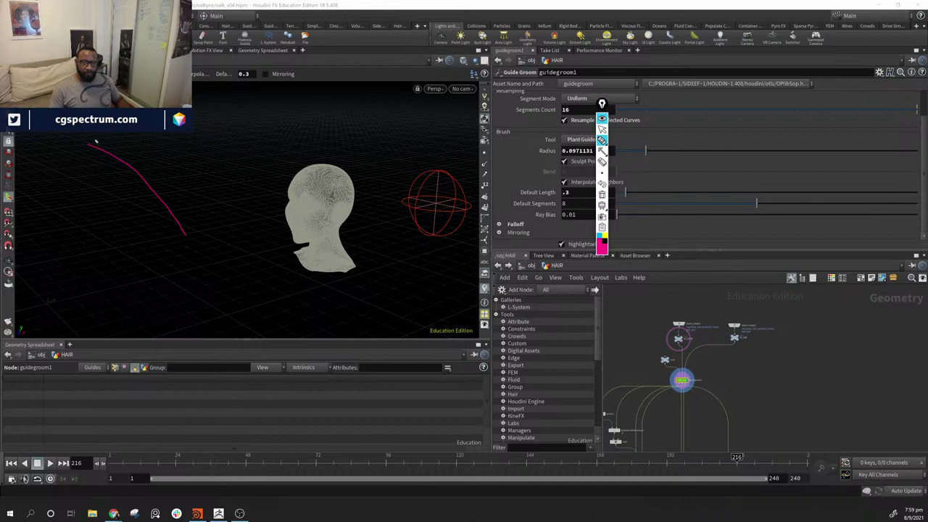
mouse_move(96, 141)
left_mouse_down()
mouse_move(269, 74)
mouse_move(316, 171)
left_mouse_up()
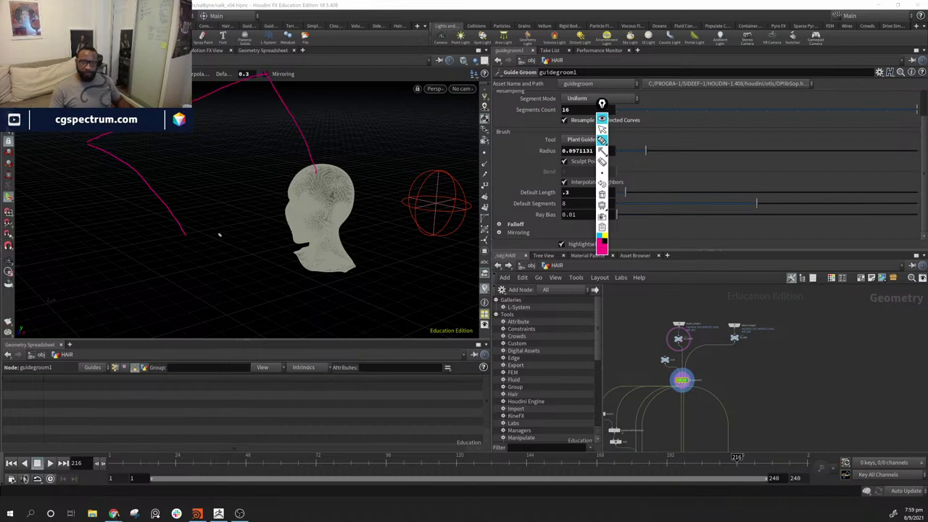
mouse_move(185, 230)
left_mouse_down()
mouse_move(273, 137)
mouse_move(316, 174)
left_mouse_up()
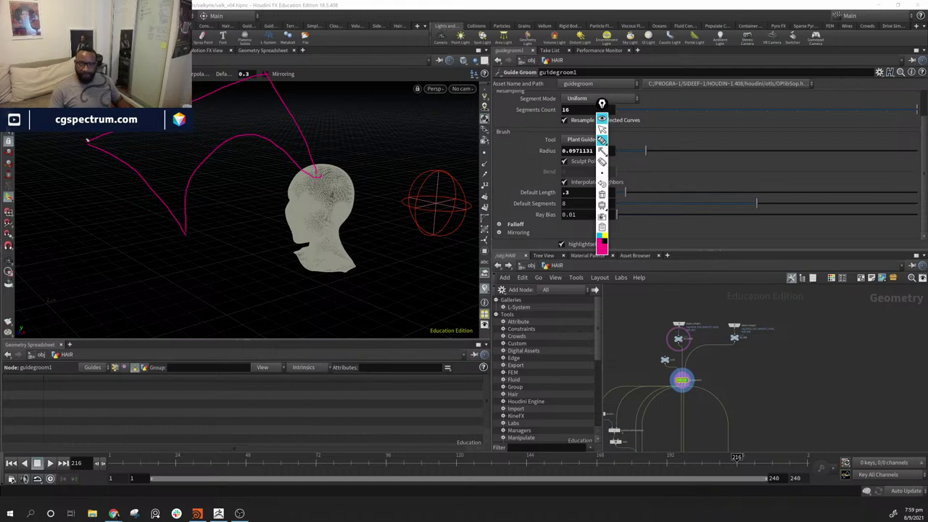
mouse_move(87, 140)
left_mouse_down()
mouse_move(199, 227)
mouse_move(170, 230)
mouse_move(87, 158)
mouse_move(91, 136)
left_mouse_up()
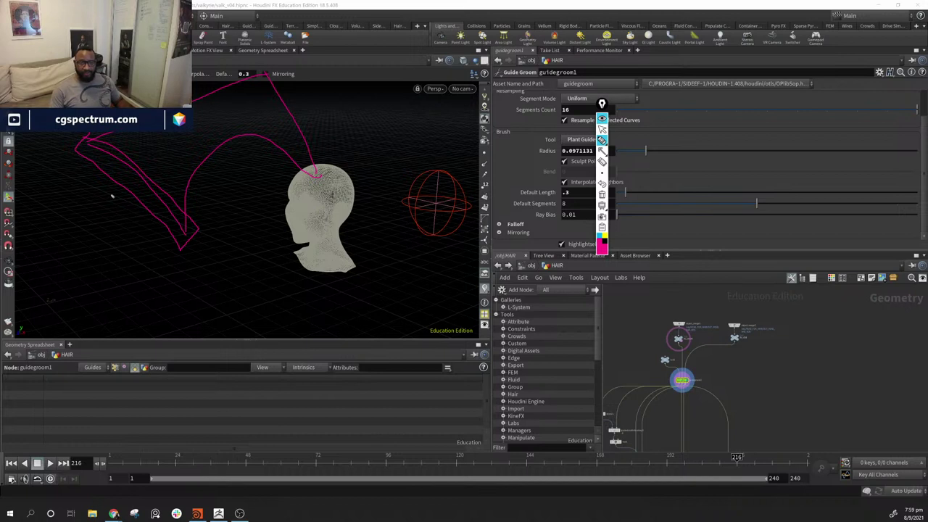
left_click_drag(113, 195, 117, 221)
mouse_move(255, 75)
left_mouse_down()
mouse_move(332, 187)
mouse_move(254, 73)
left_mouse_up()
left_click_drag(366, 127, 385, 128)
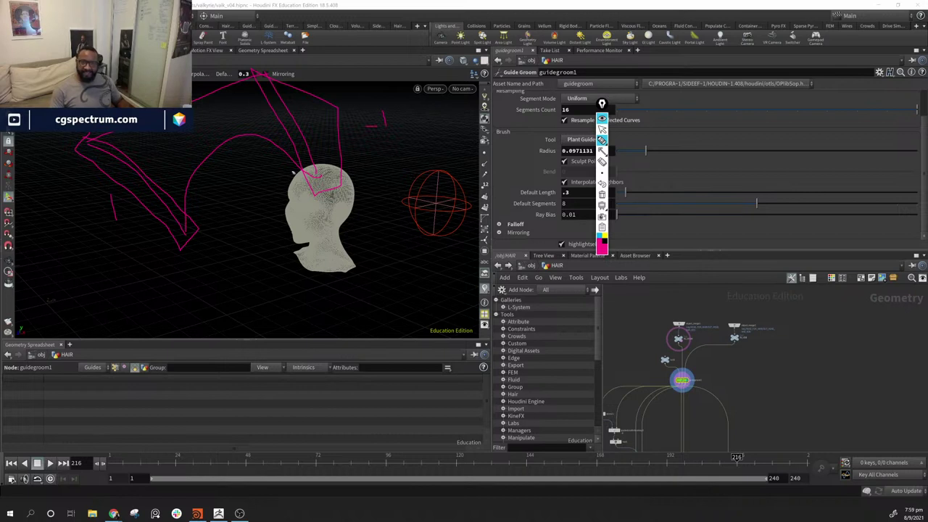
- Draw three magenta flow curves along the annotated sheet from its free end towards the head
mouse_move(64, 194)
left_mouse_down()
mouse_move(114, 154)
mouse_move(223, 105)
left_mouse_up()
mouse_move(101, 194)
left_mouse_down()
mouse_move(156, 149)
mouse_move(278, 117)
left_mouse_up()
mouse_move(153, 211)
left_mouse_down()
mouse_move(176, 167)
mouse_move(313, 163)
mouse_move(354, 192)
left_mouse_up()
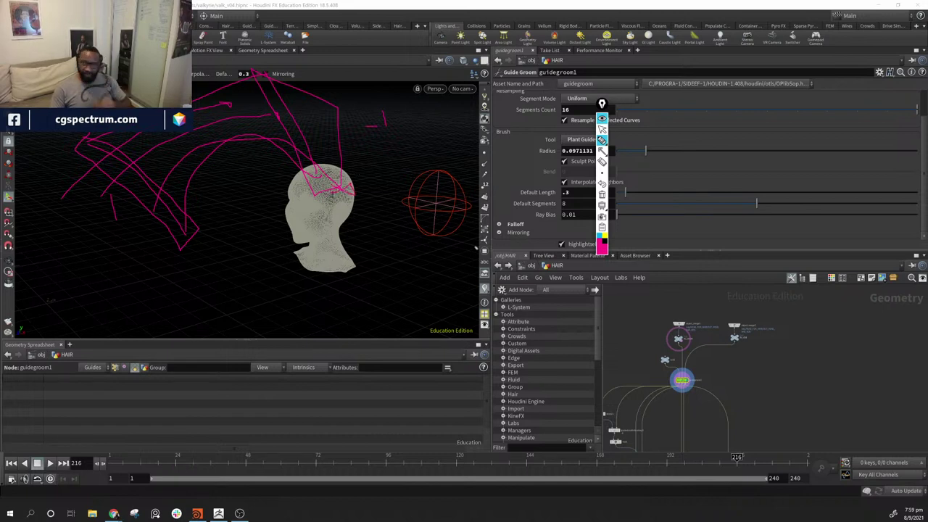
- Draw three yellow hair curves following the annotated flow, and clear all the screen annotations
left_click(605, 243)
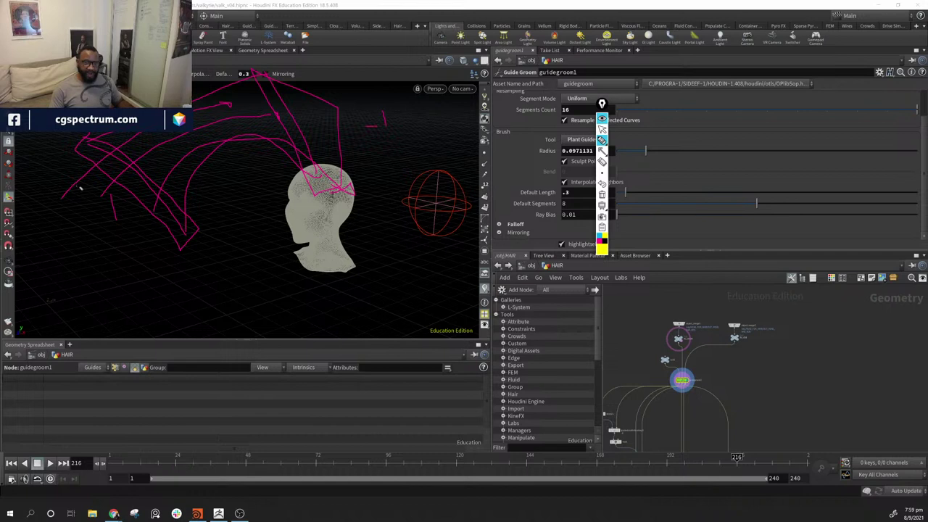
left_click(110, 229)
mouse_move(77, 188)
left_mouse_down()
mouse_move(152, 132)
mouse_move(229, 105)
mouse_move(322, 99)
left_mouse_up()
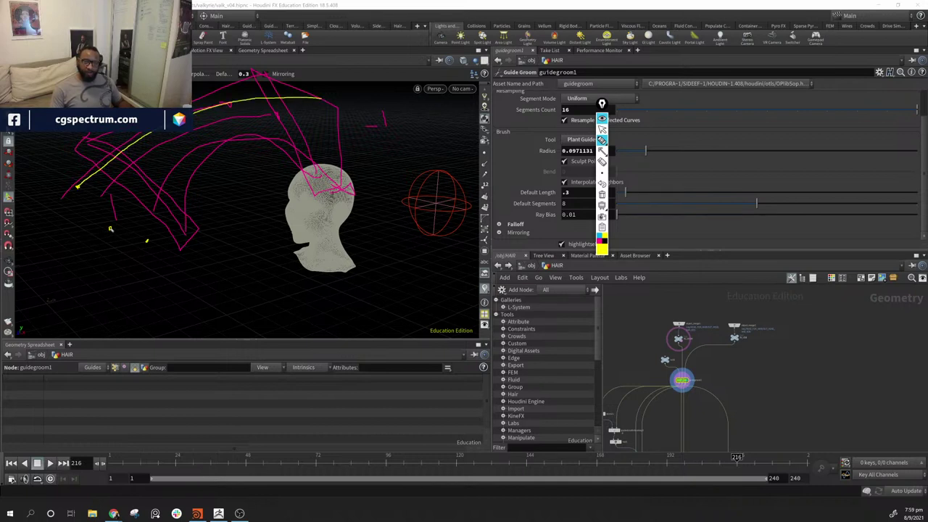
mouse_move(110, 229)
left_mouse_down()
mouse_move(269, 117)
mouse_move(324, 107)
left_mouse_up()
mouse_move(147, 241)
left_mouse_down()
mouse_move(319, 143)
mouse_move(353, 141)
left_mouse_up()
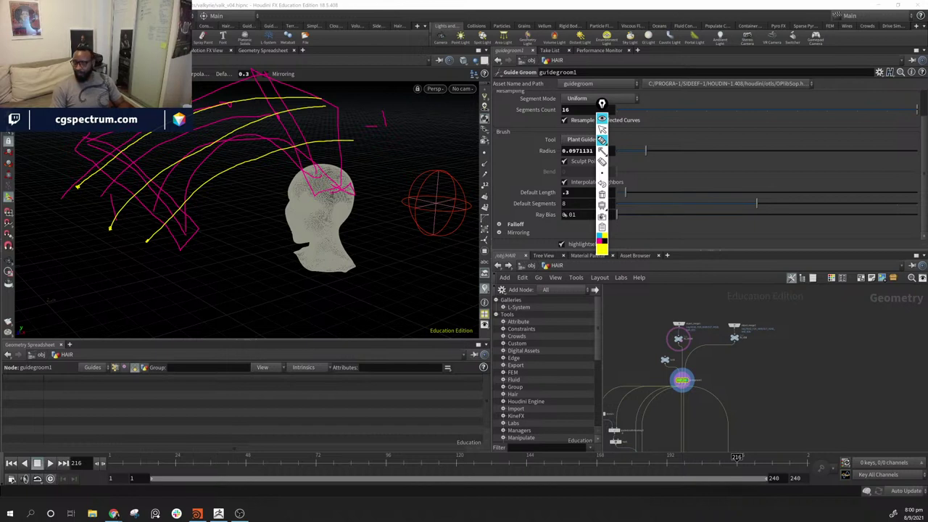
left_click(602, 194)
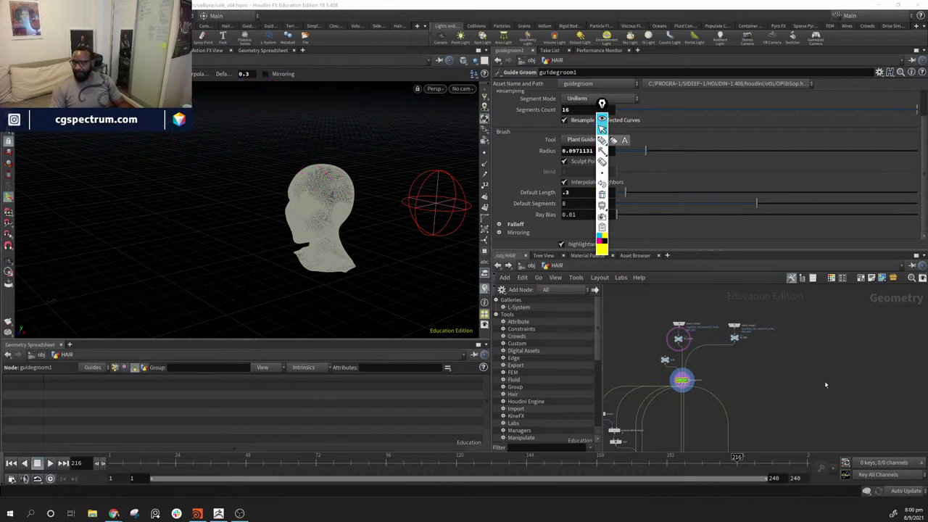
- Add a Volume Velocity from Surface node below IN_VDB in the HAIR network and move the annotation toolbar off its parameters
scroll(776, 357, "up", 3)
middle_click_drag(704, 363, 738, 386)
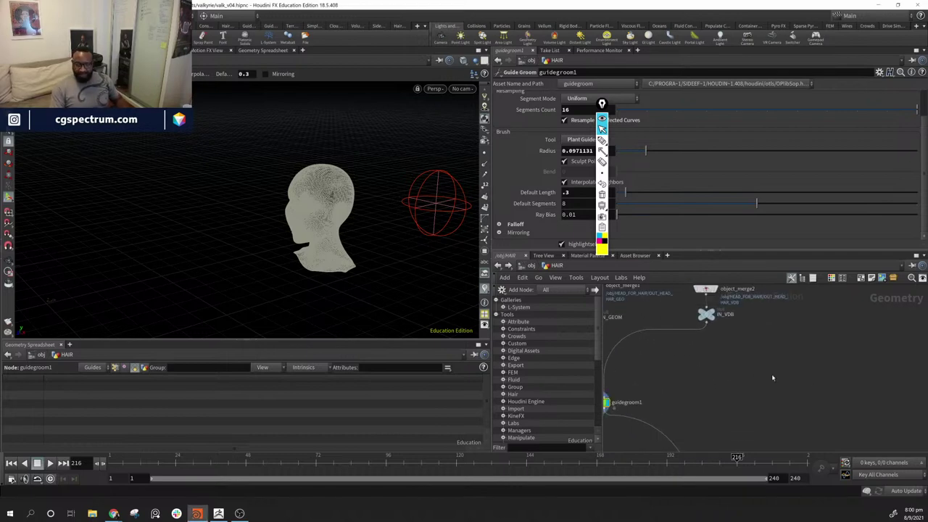
key("Tab")
mouse_move(768, 365)
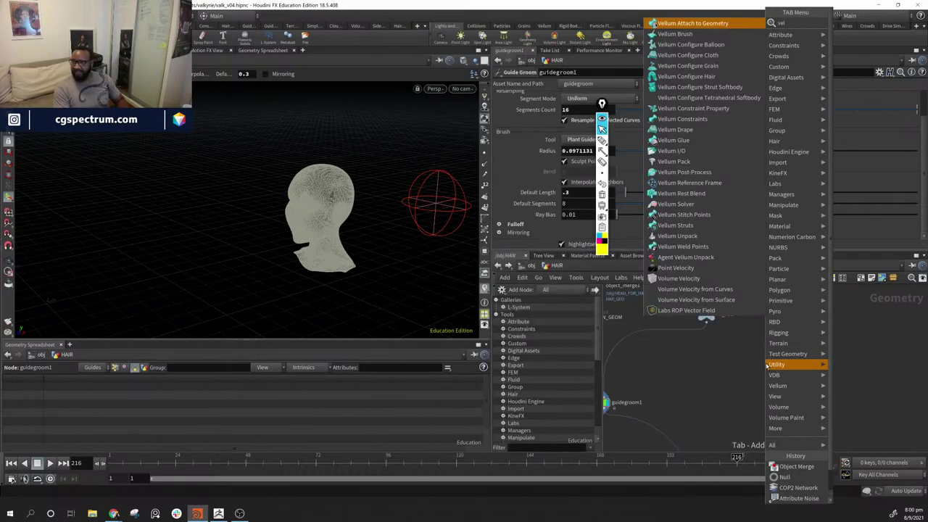
type("el")
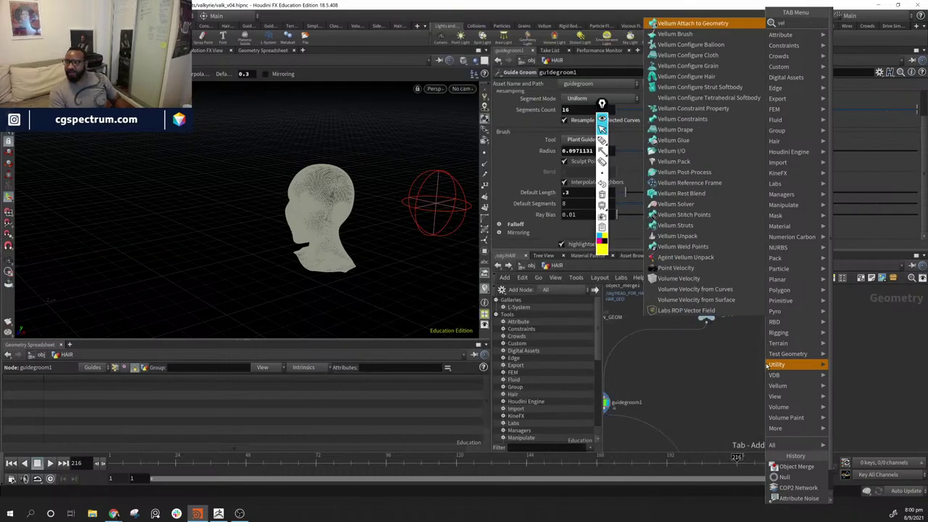
type(" f")
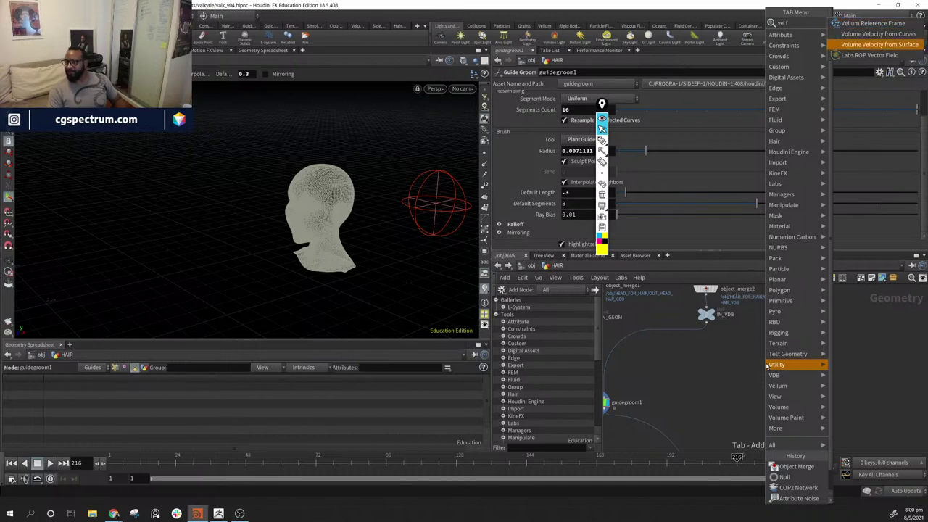
key("Down")
key("Down")
key("Return")
left_click(765, 360)
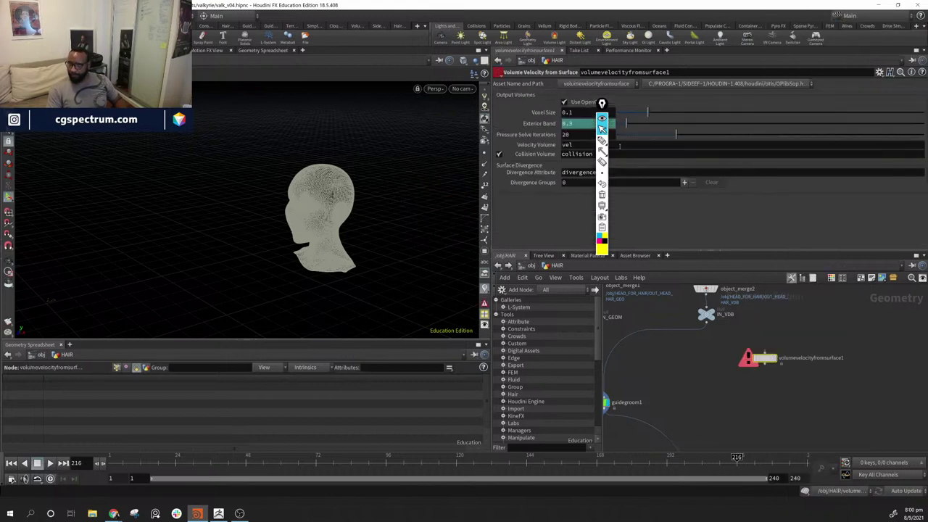
left_click_drag(602, 104, 404, 108)
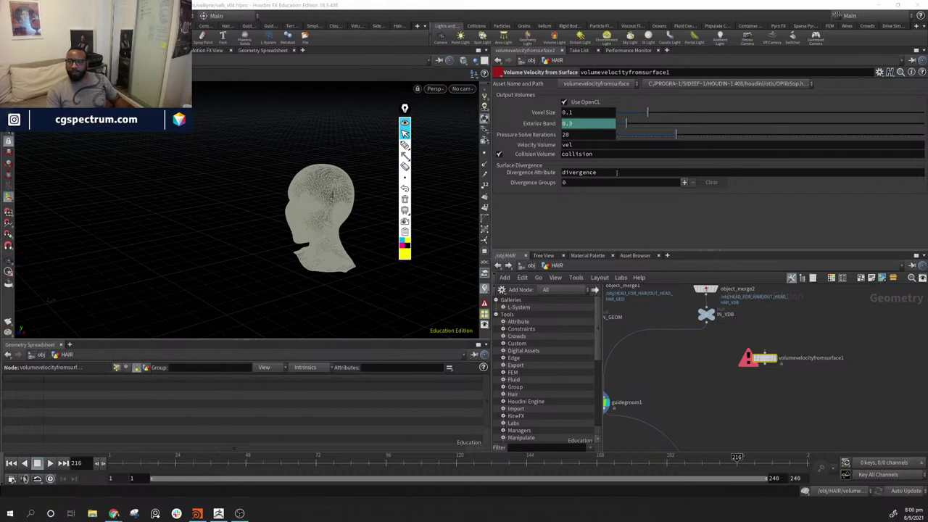
- Open the help page for the Volume Velocity from Surface node and read how divergence controls the flow direction
left_click_drag(598, 171, 561, 172)
left_click_drag(750, 356, 754, 343)
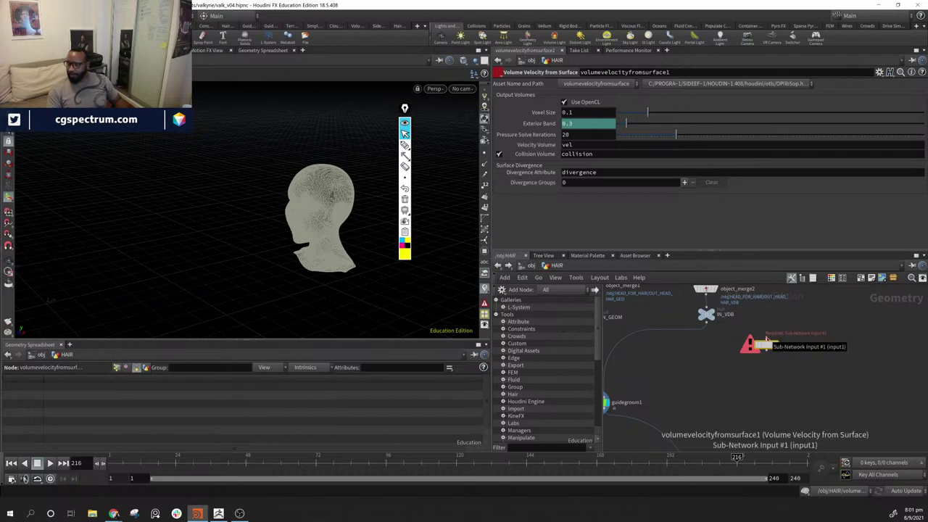
left_click_drag(767, 347, 762, 352)
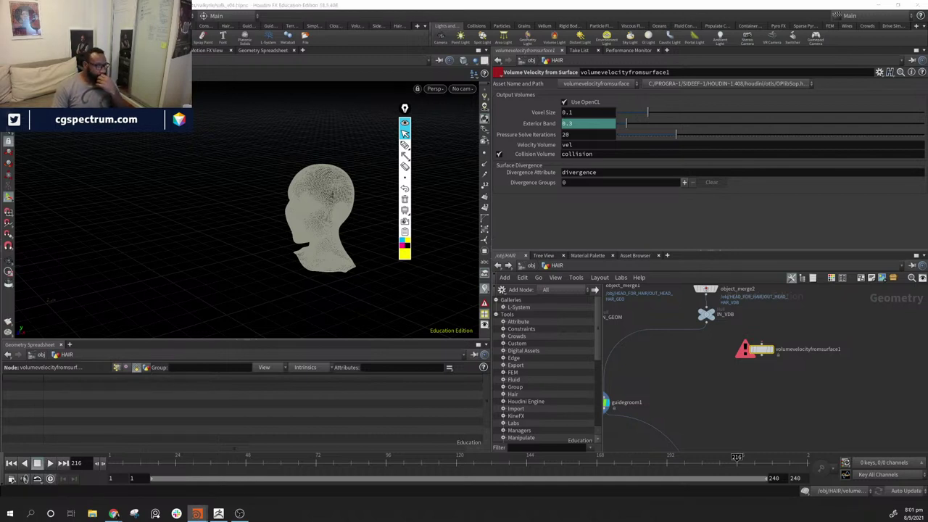
left_click_drag(589, 143, 253, 128)
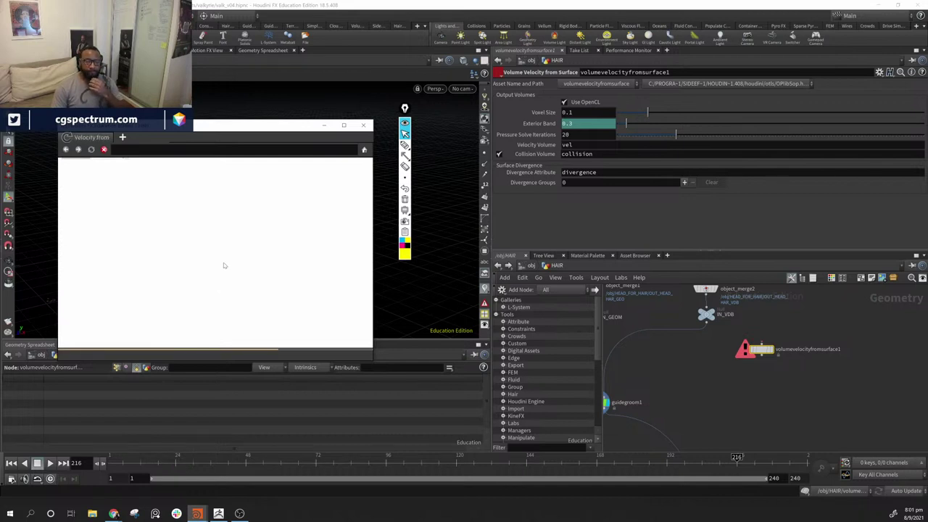
scroll(214, 249, "down", 1)
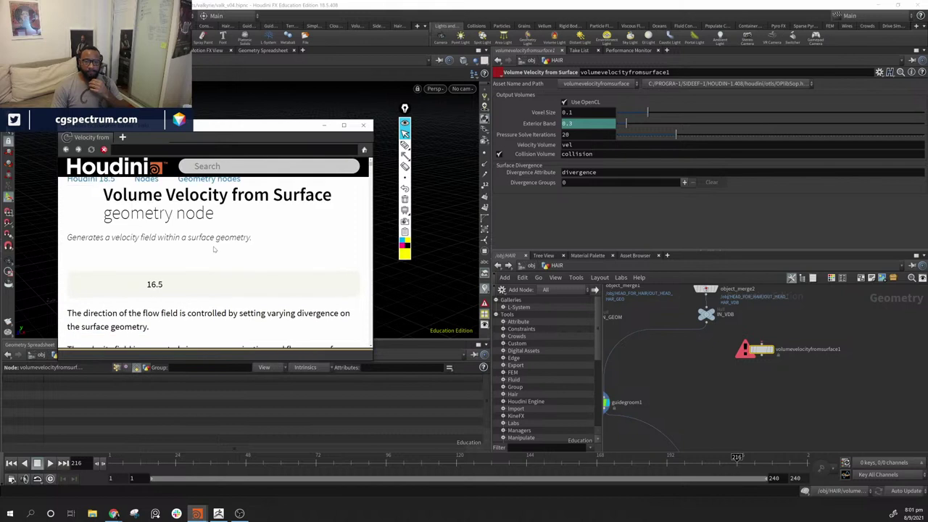
scroll(213, 249, "down", 3)
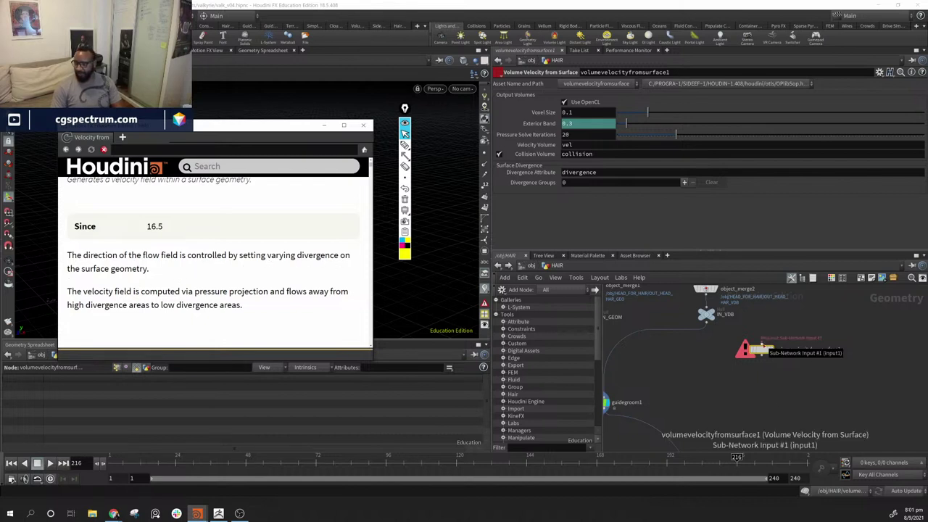
- Read the node's parameter help, from voxel size and exterior band to the divergence attribute and divergence groups, and close the help
left_click_drag(763, 351, 745, 360)
scroll(746, 365, "up", 4)
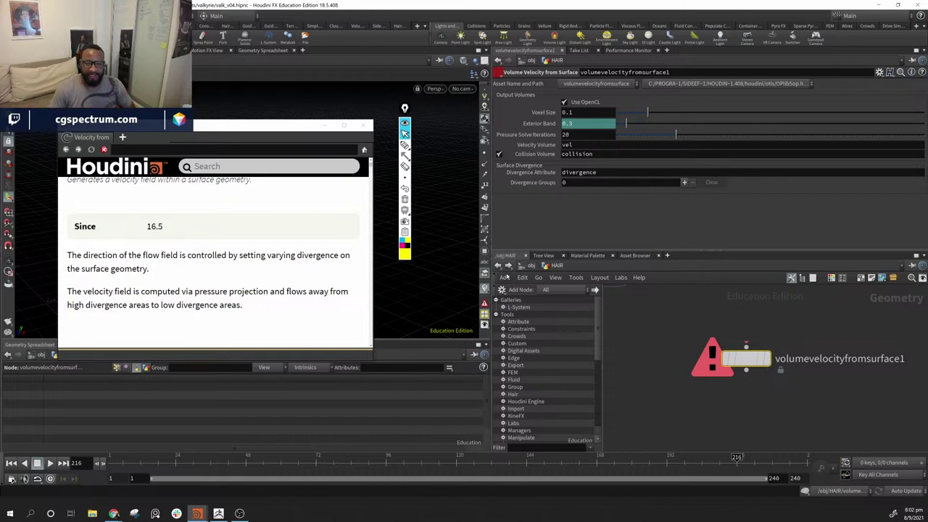
scroll(239, 290, "down", 5)
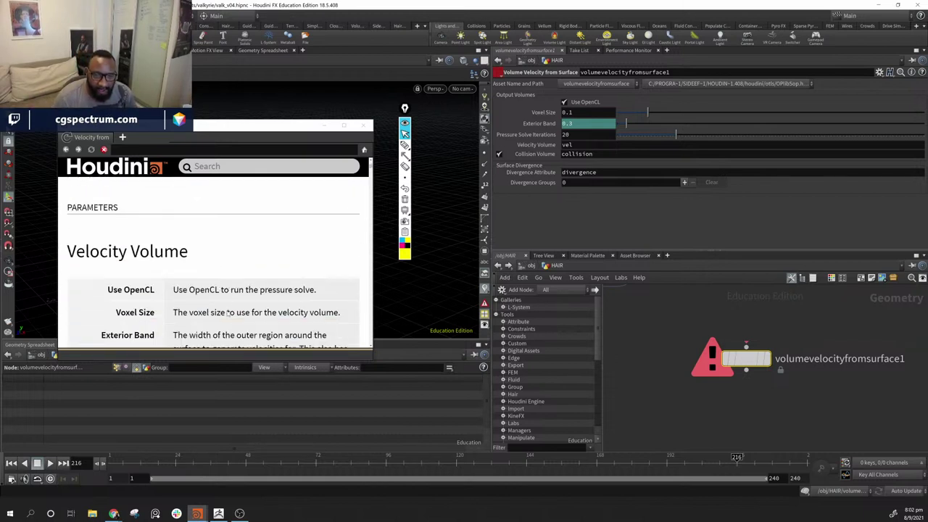
scroll(133, 272, "down", 5)
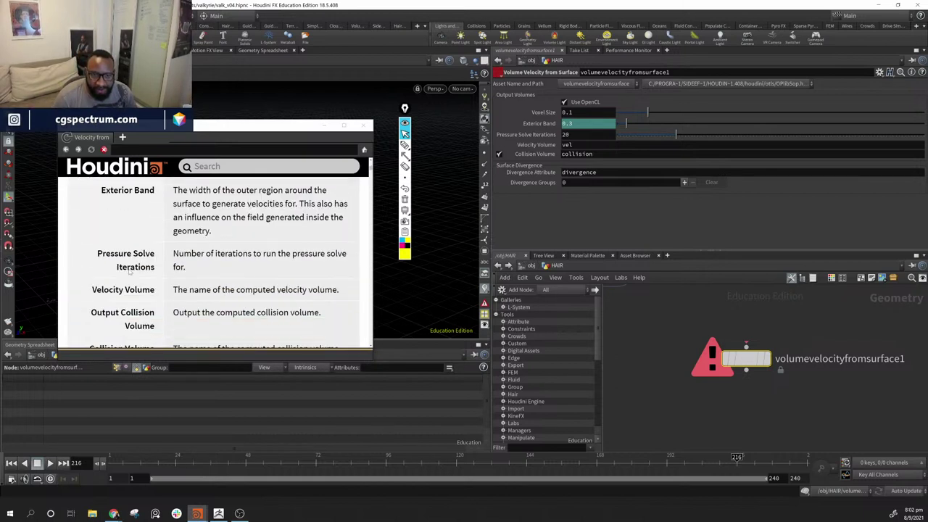
scroll(238, 288, "down", 6)
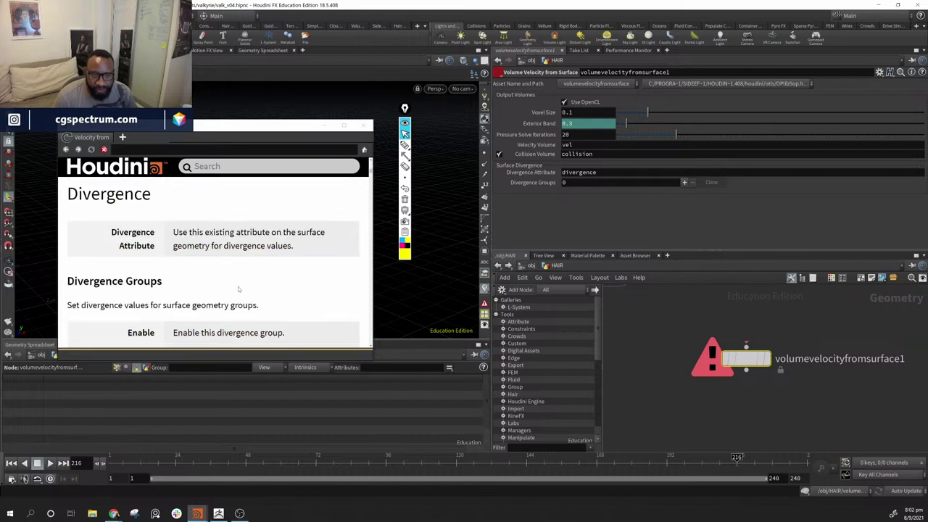
scroll(238, 288, "down", 4)
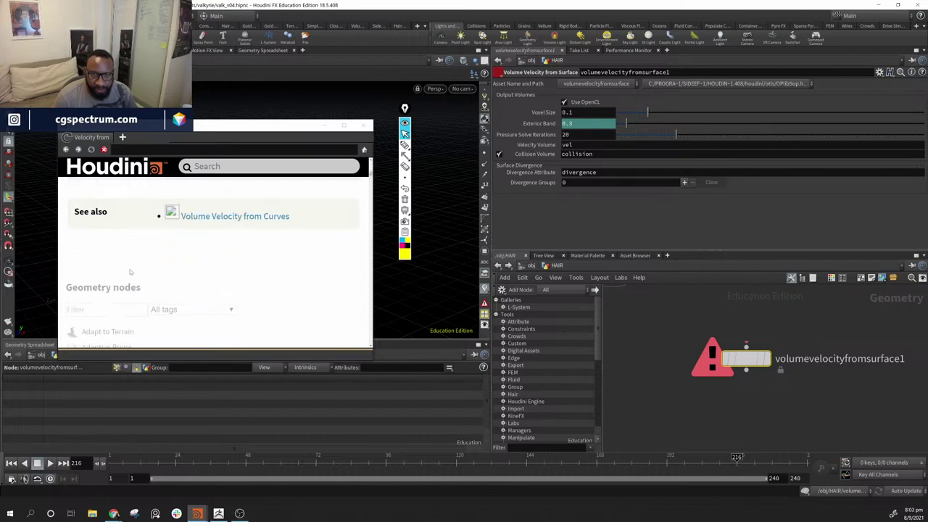
scroll(130, 271, "up", 3)
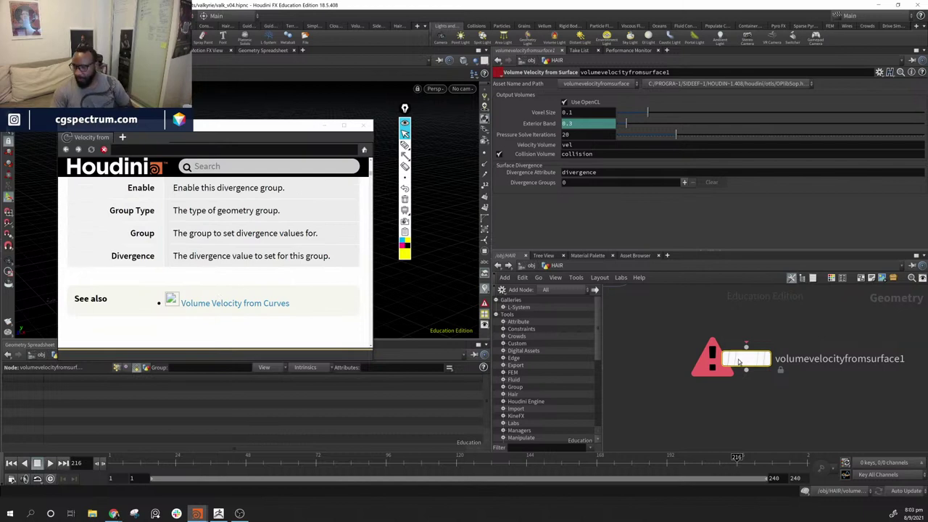
left_click_drag(741, 361, 744, 331)
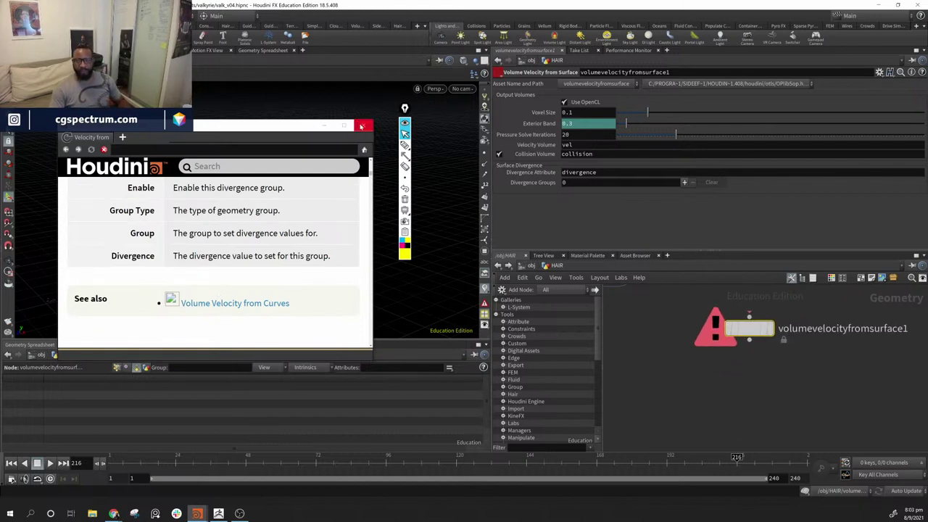
left_click(362, 126)
- Find Guide Advect among the Hair tools and add it to the HAIR network beside volumevelocityfromsurface1
scroll(797, 403, "up", 1)
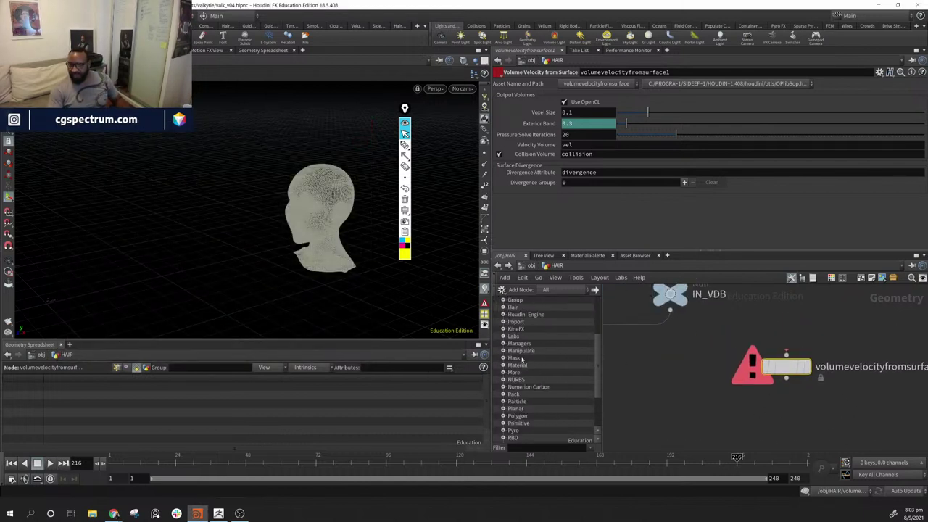
scroll(526, 385, "down", 1)
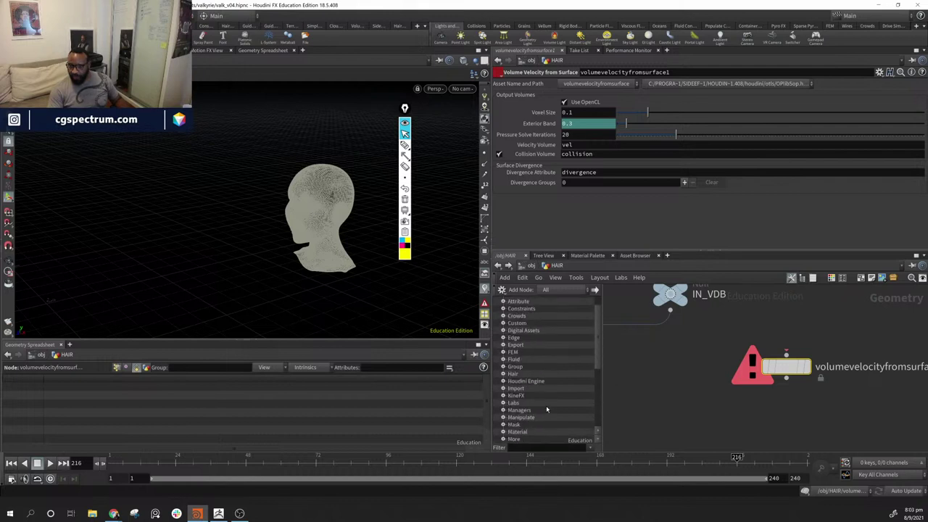
scroll(545, 408, "up", 1)
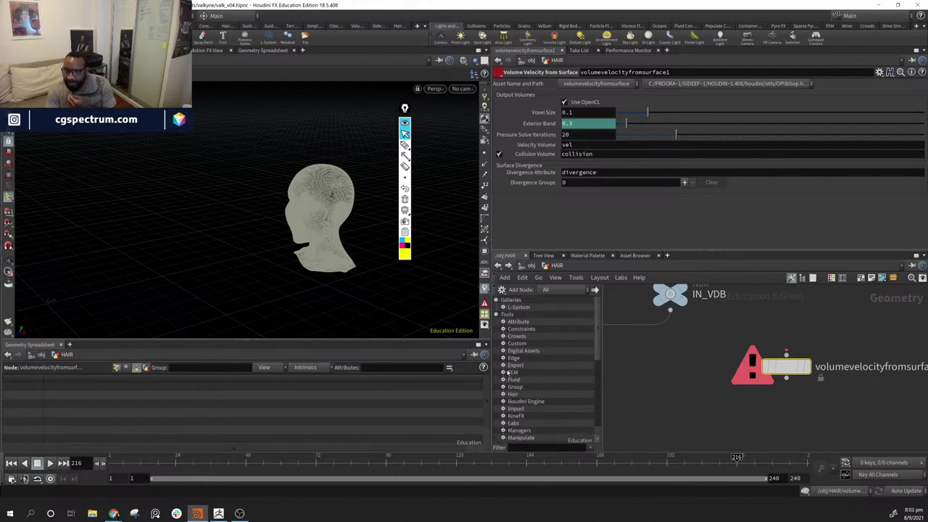
left_click(506, 395)
scroll(541, 386, "down", 3)
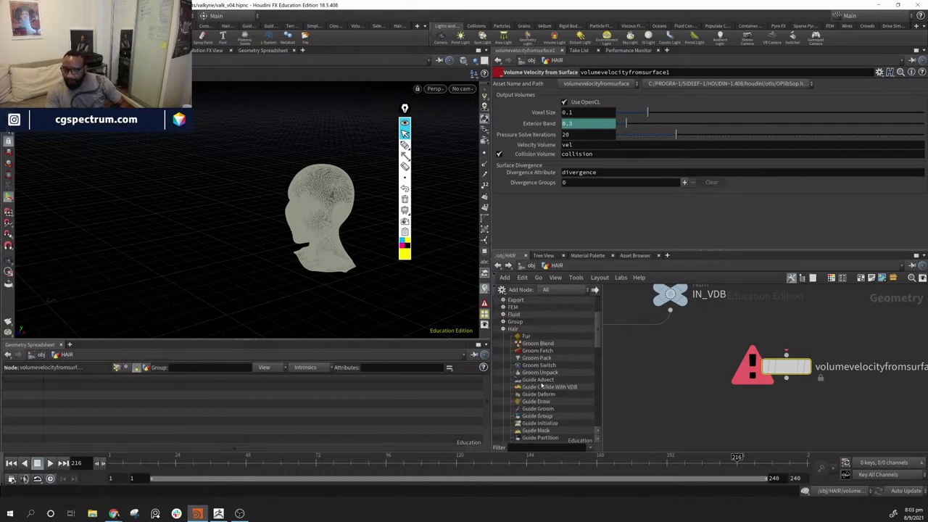
scroll(543, 373, "down", 2)
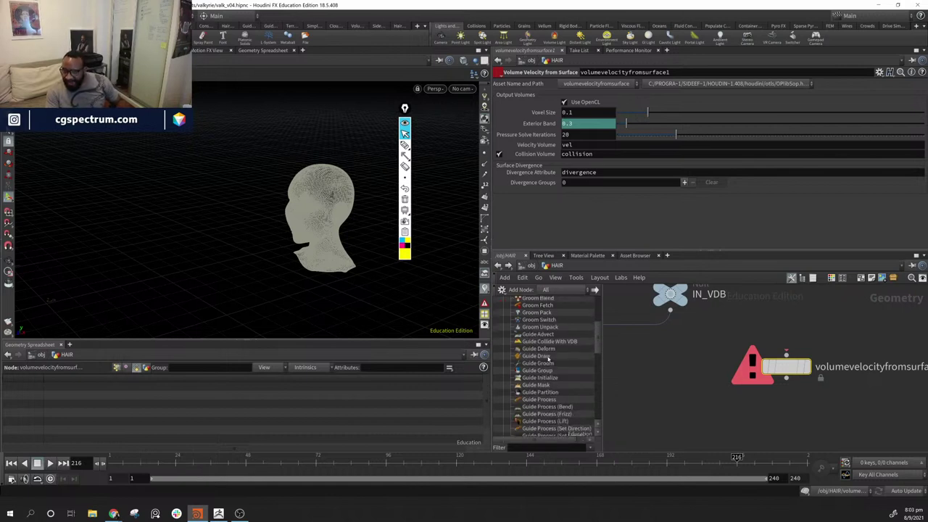
scroll(551, 346, "up", 2)
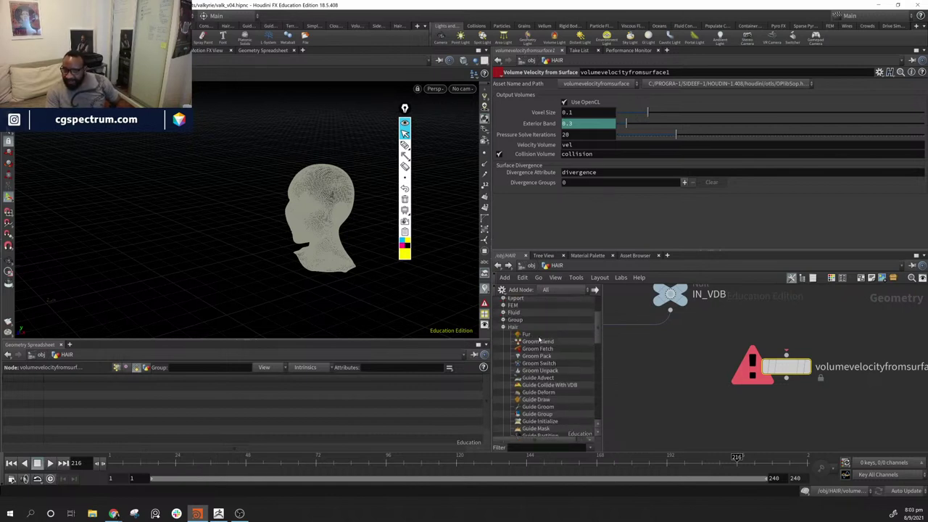
scroll(542, 377, "down", 4)
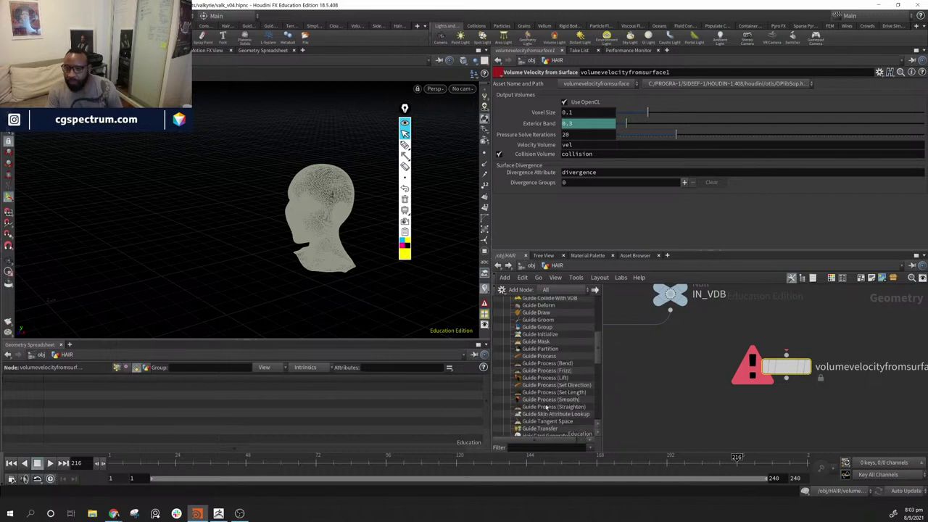
scroll(547, 397, "down", 1)
scroll(546, 397, "down", 1)
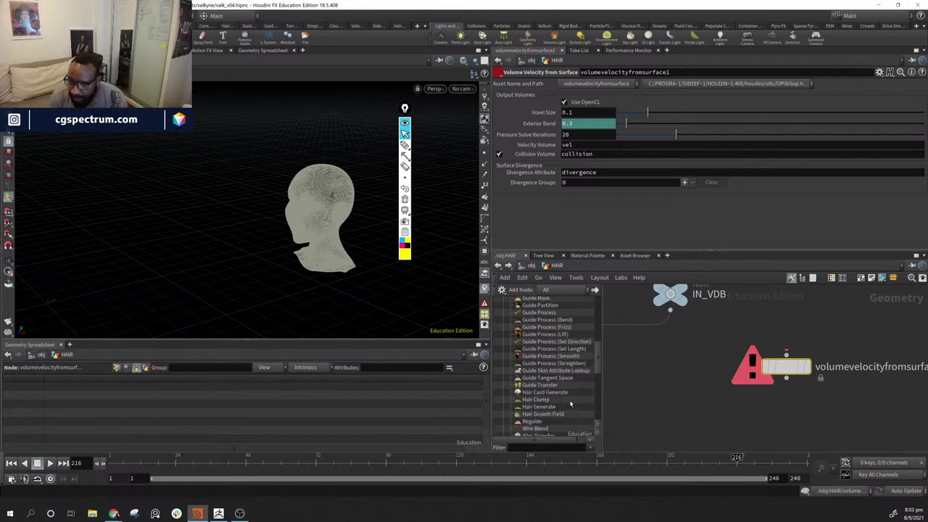
scroll(570, 403, "down", 1)
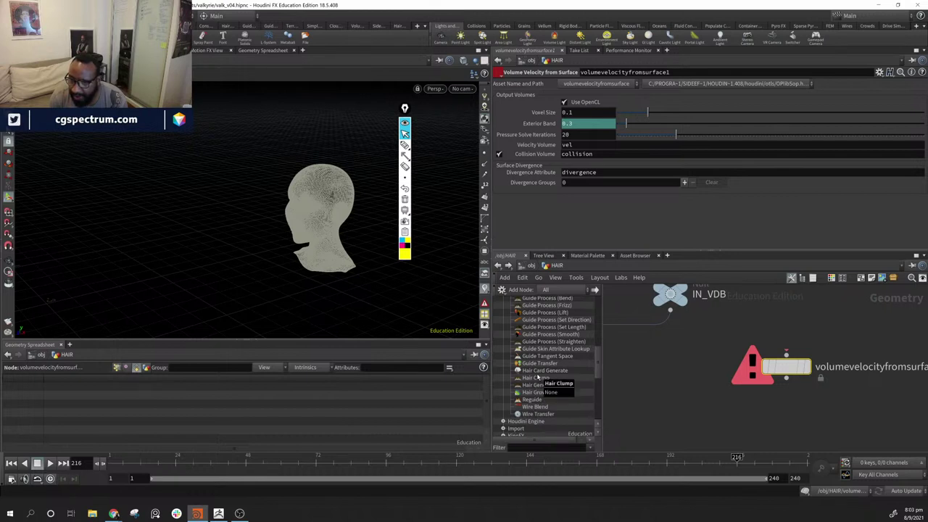
scroll(548, 376, "up", 1)
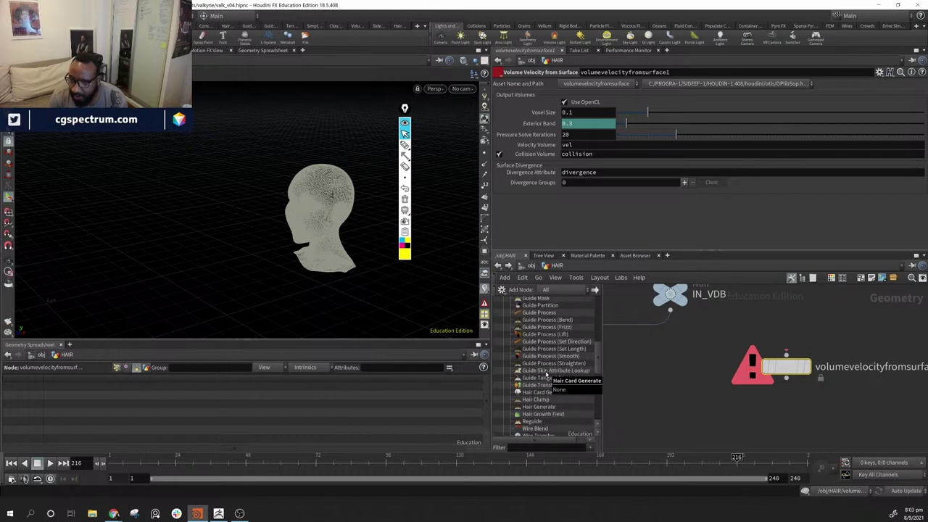
scroll(547, 375, "up", 3)
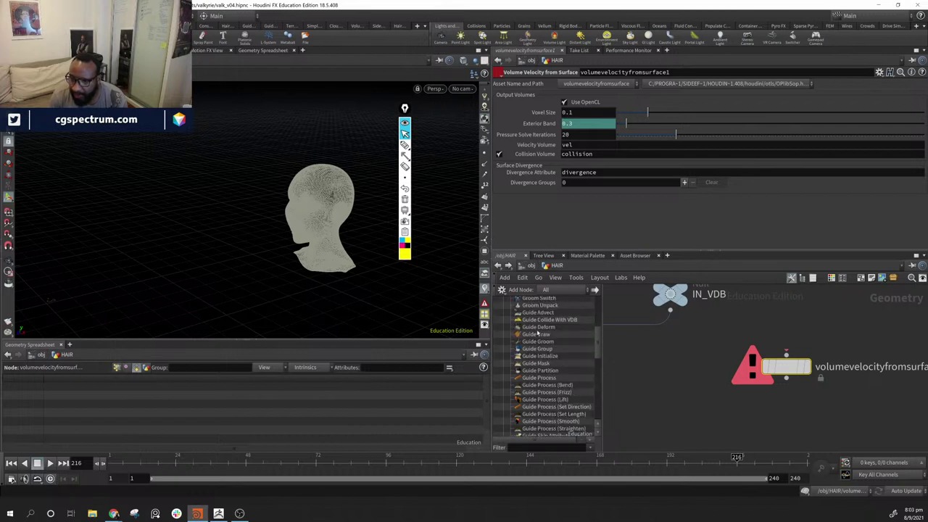
left_click_drag(537, 313, 650, 413)
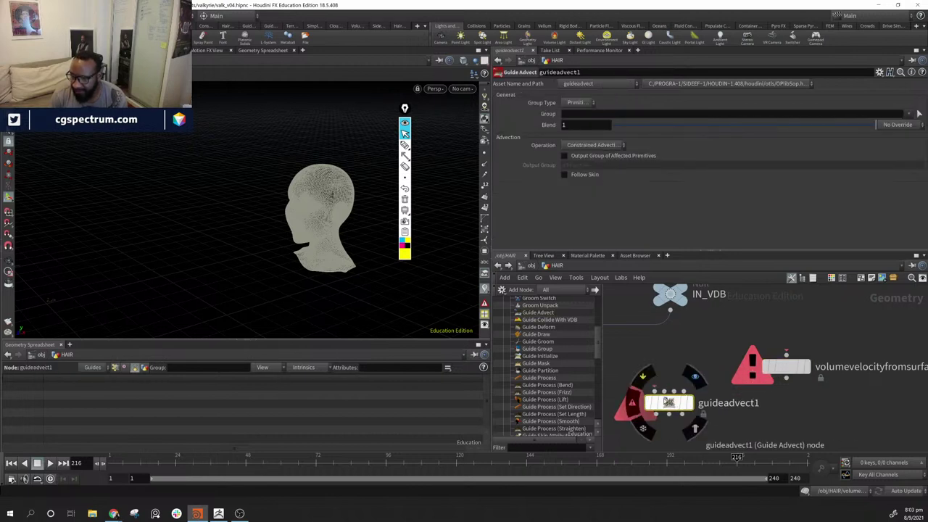
scroll(671, 400, "down", 1)
scroll(669, 406, "up", 1)
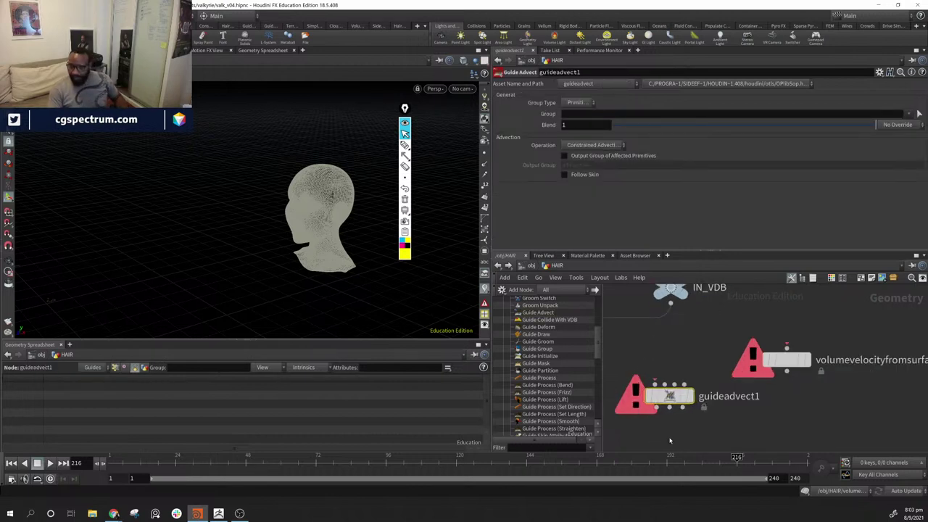
- Arrange the Guide Advect node below volumevelocityfromsurface1, bringing the two nodes closer together
mouse_move(669, 397)
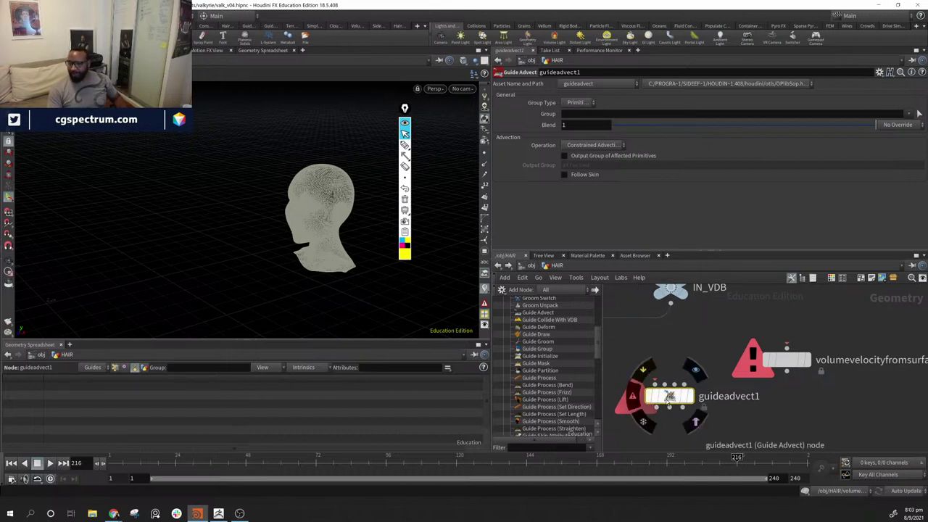
left_click_drag(651, 379, 675, 396)
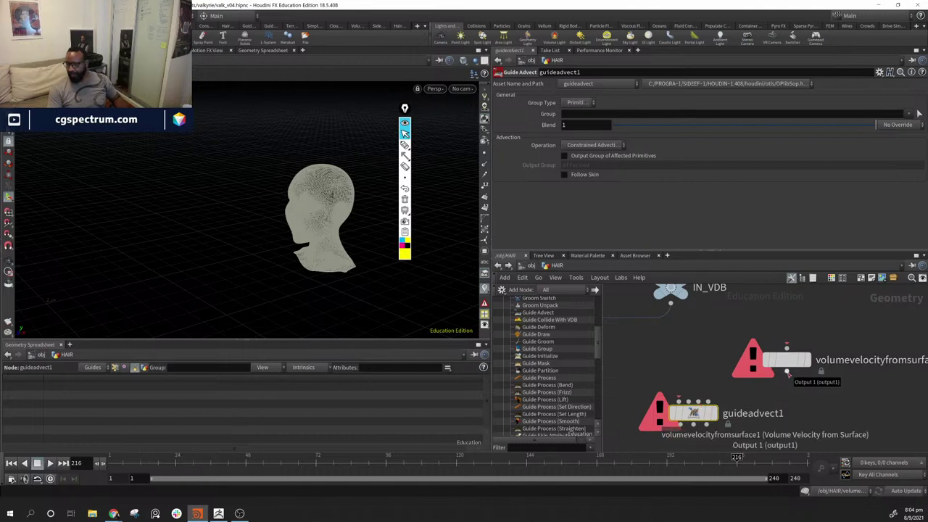
left_click_drag(794, 356, 767, 354)
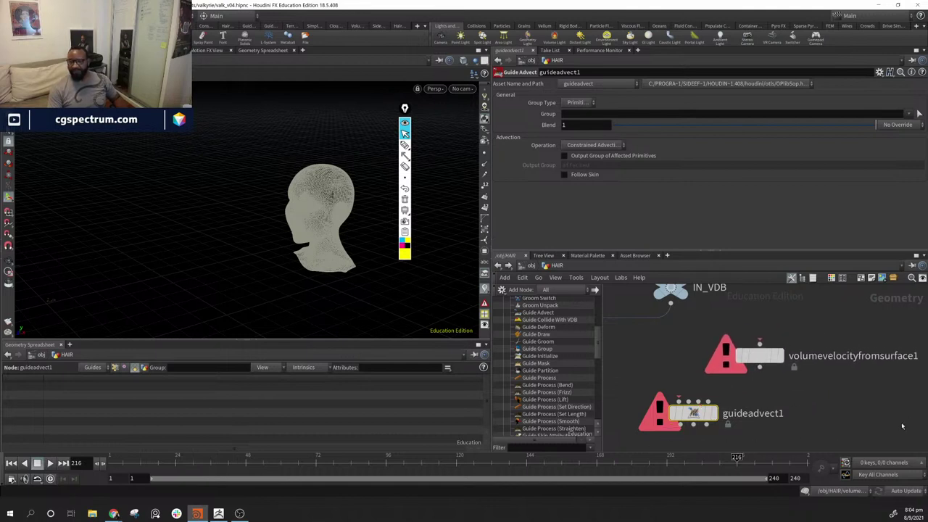
middle_click_drag(778, 420, 816, 359)
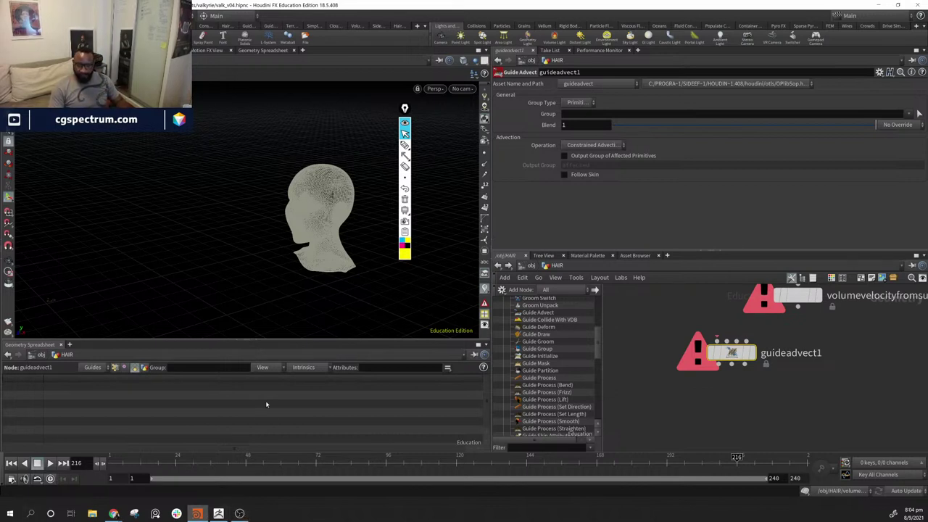
- Switch to ZBrush and move the annotation toolbar off the hair volume sculpt
mouse_move(239, 513)
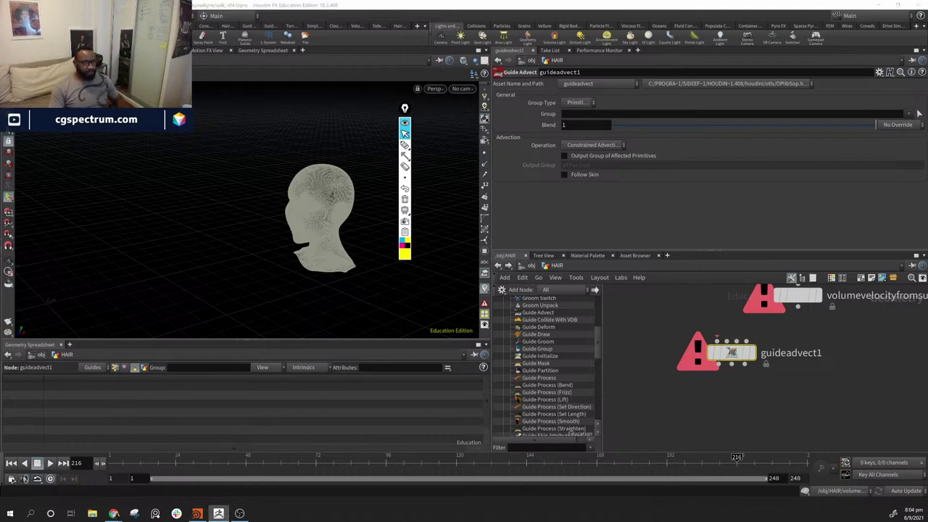
left_click_drag(0, 107, 610, 94)
left_click(655, 92)
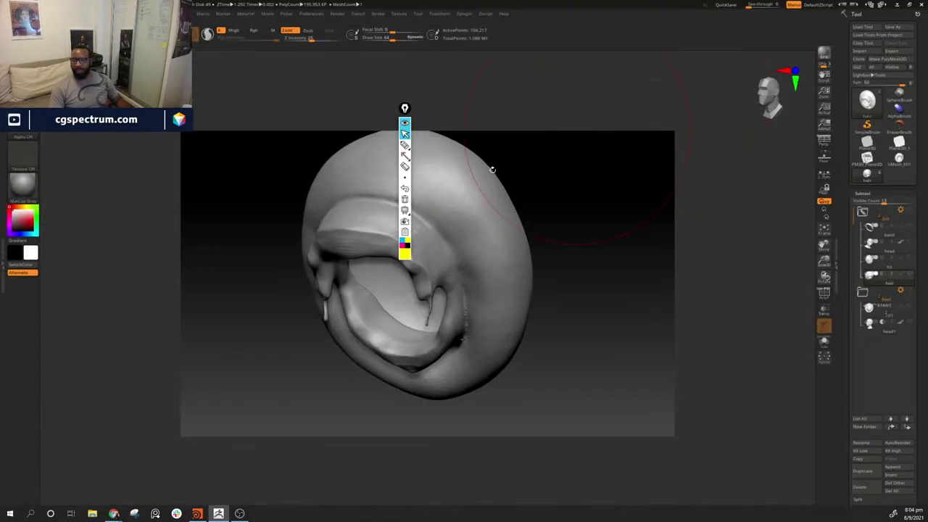
mouse_move(602, 290)
left_mouse_down("alt")
mouse_move(584, 304)
mouse_move(541, 282)
left_mouse_up("alt")
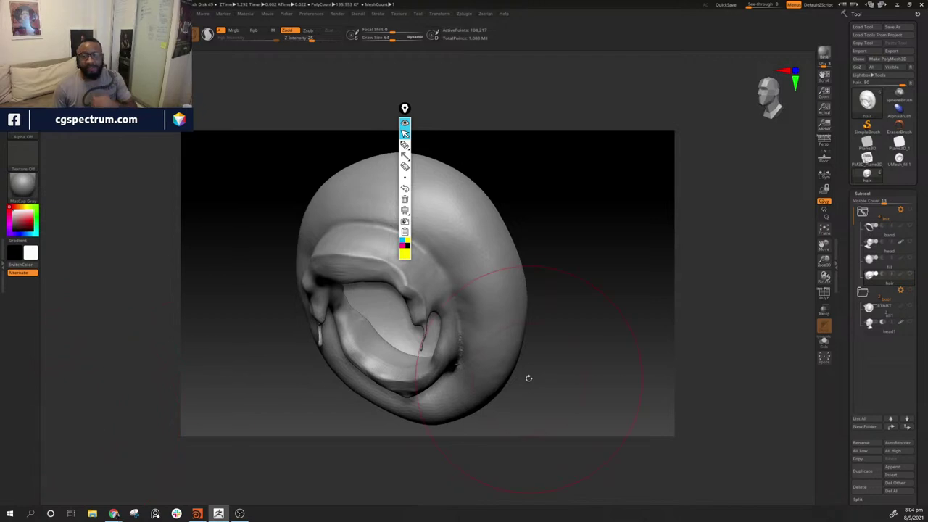
mouse_move(407, 110)
left_mouse_down()
mouse_move(828, 152)
mouse_move(763, 131)
mouse_move(0, 177)
left_mouse_up()
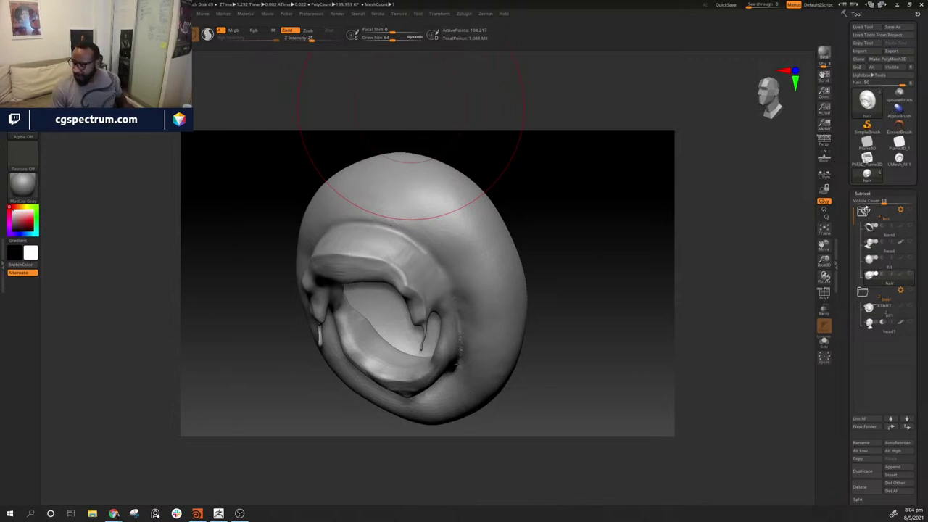
- Show the head subtool and hide the hair subtool so the head can be viewed alone
left_click(910, 241)
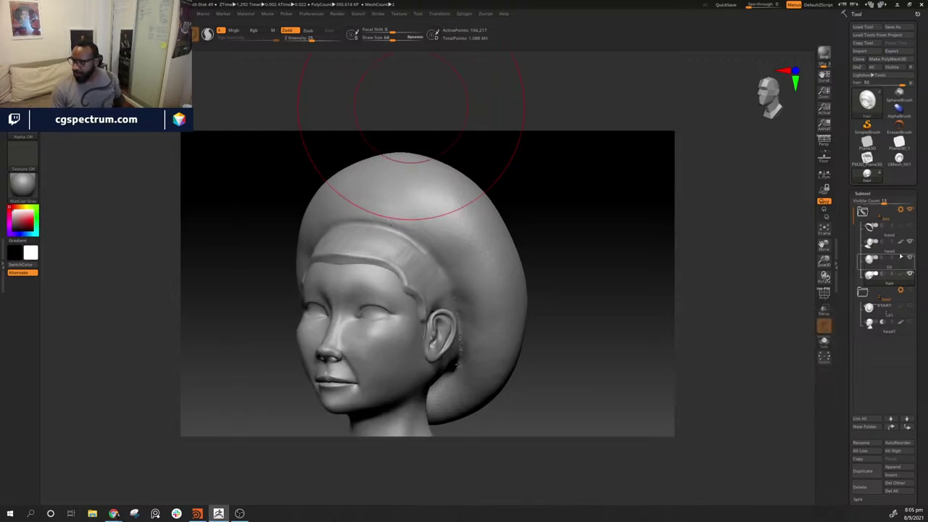
left_click(909, 274)
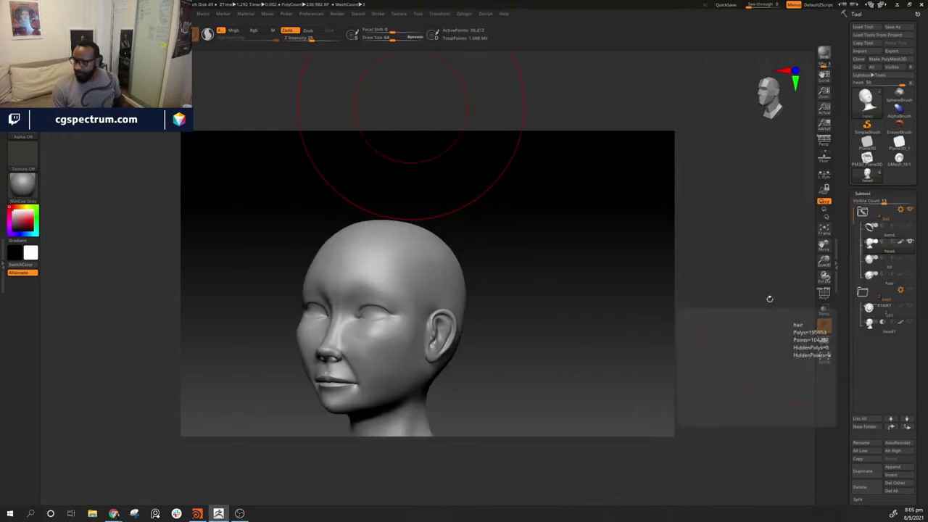
- Show the hair subtool together with the head and view both in profile
mouse_move(522, 334)
left_mouse_down()
mouse_move(570, 256)
mouse_move(572, 292)
mouse_move(557, 287)
mouse_move(594, 266)
left_mouse_up()
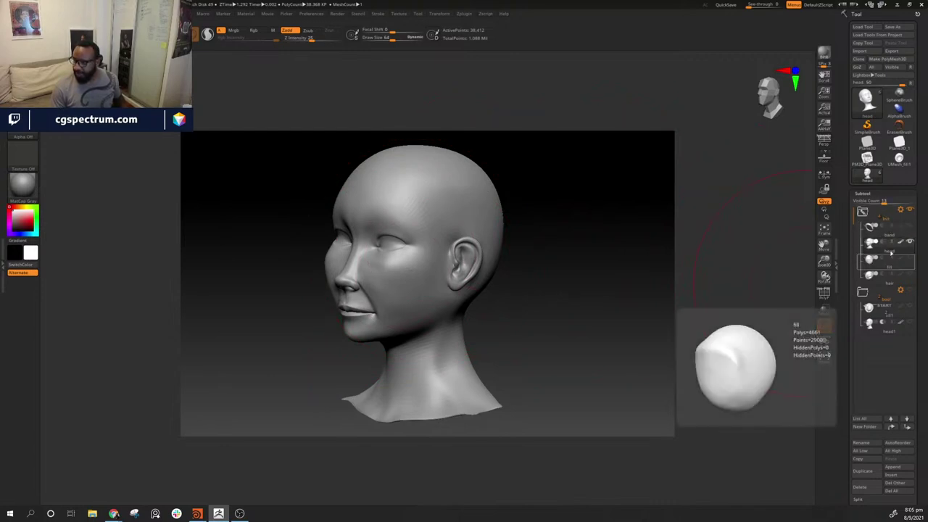
left_click(911, 278)
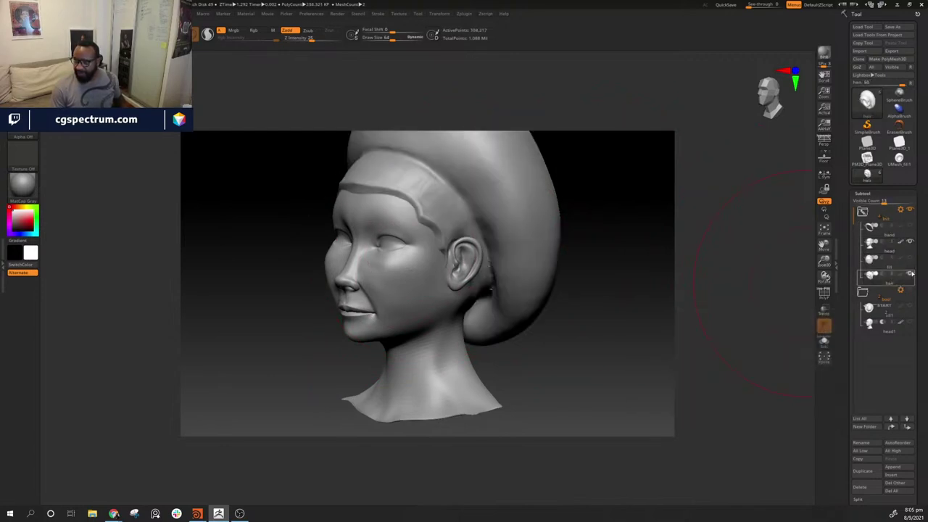
left_click_drag(596, 274, 577, 264)
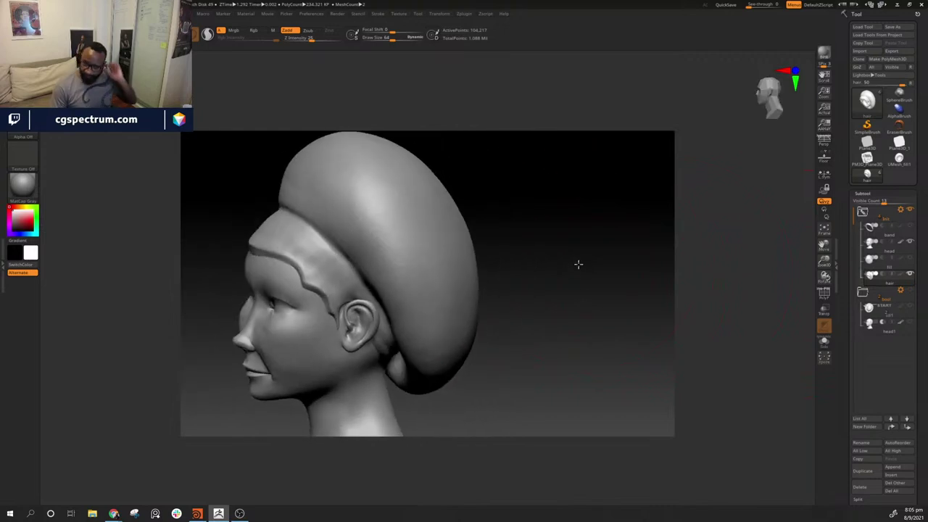
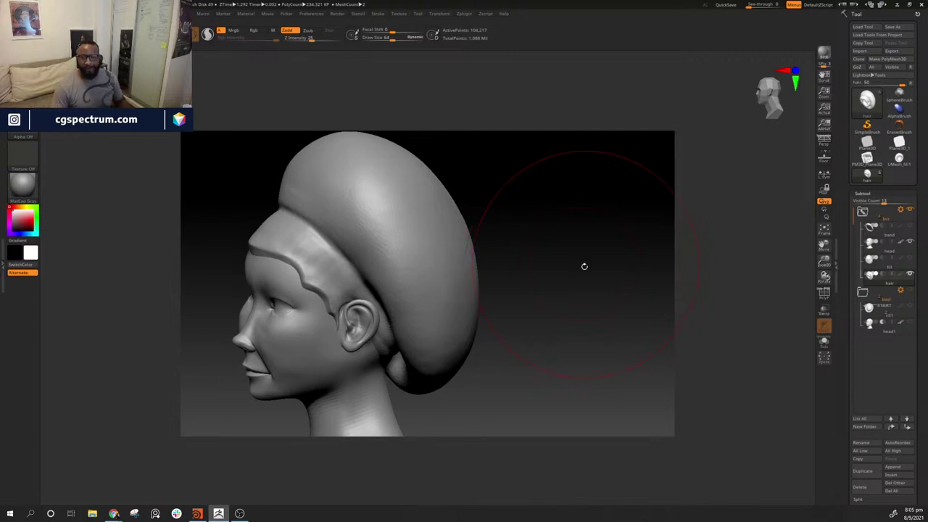
left_click_drag(561, 308, 637, 241)
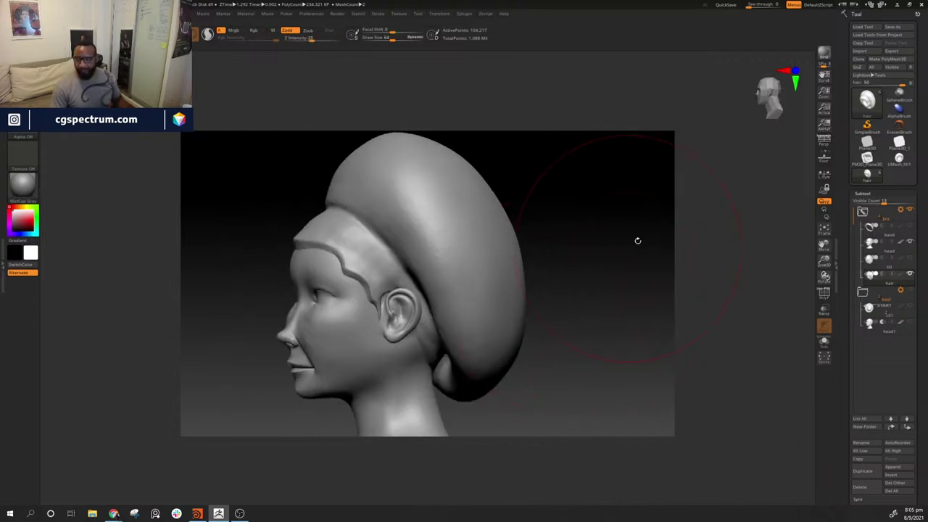
- Show the band subtool and examine how it sits between the face and the hair volume
left_click(884, 236)
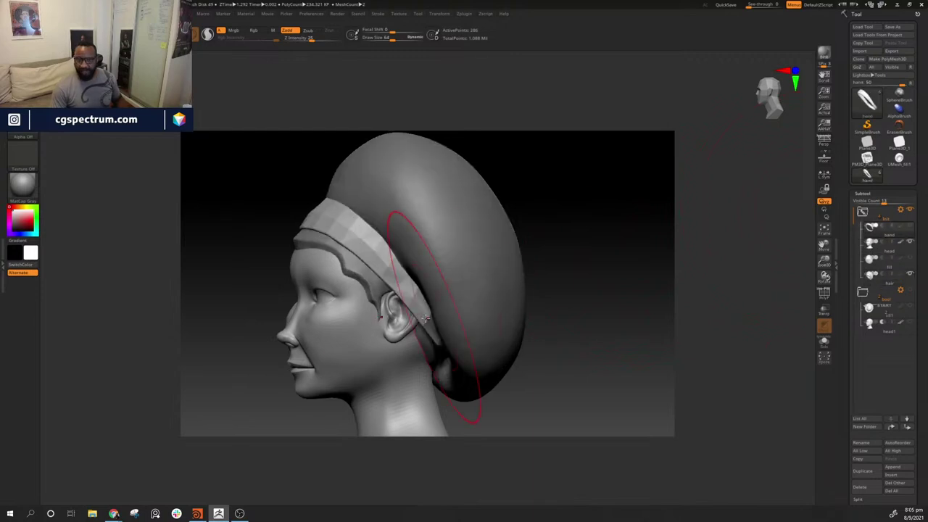
left_click_drag(588, 280, 380, 245)
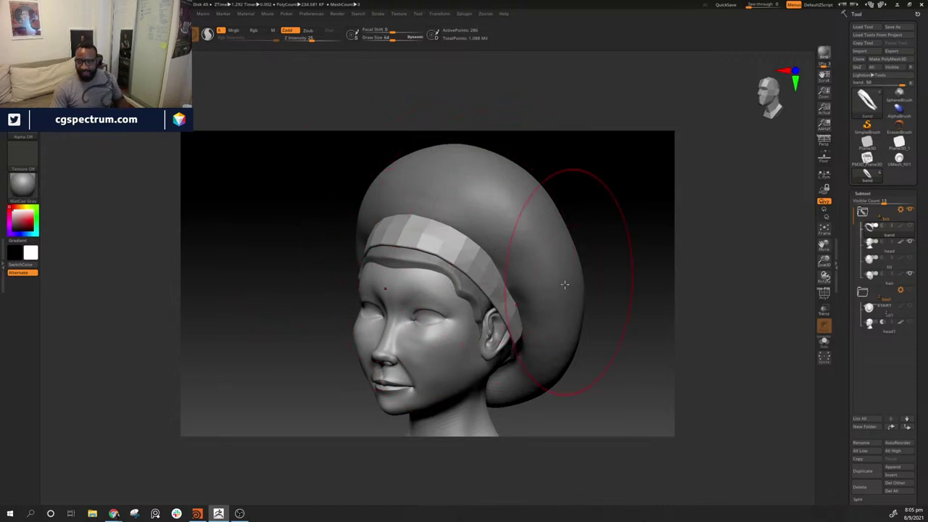
left_click_drag(640, 335, 594, 300)
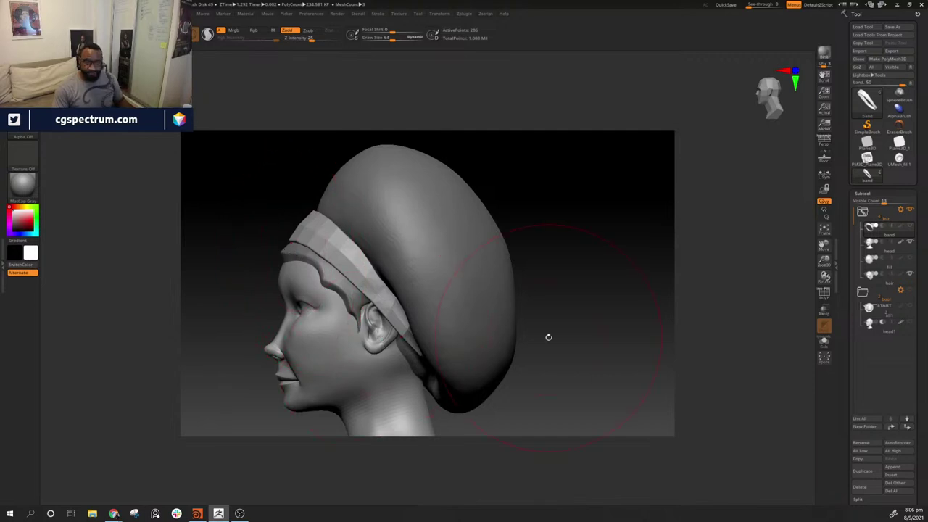
mouse_move(640, 326)
left_mouse_down()
mouse_move(621, 271)
mouse_move(628, 283)
mouse_move(614, 292)
left_mouse_up()
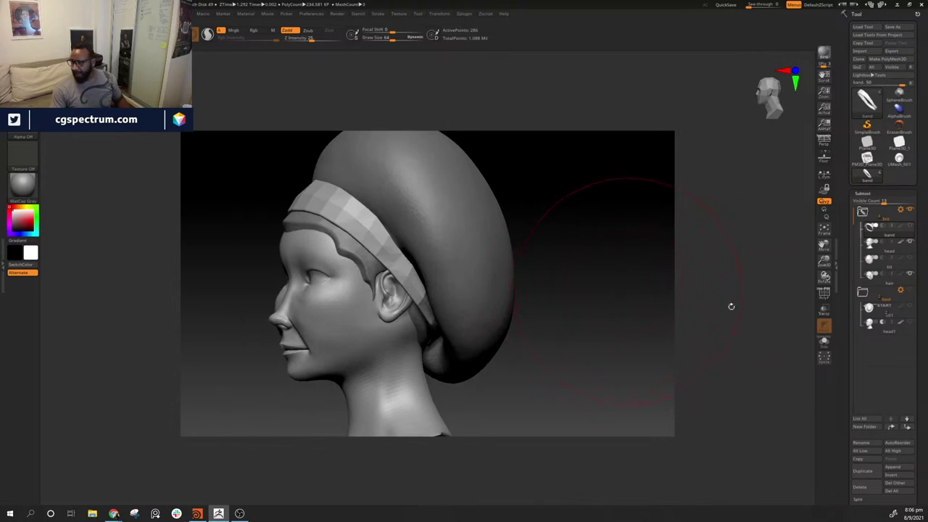
left_click_drag(639, 262, 572, 244)
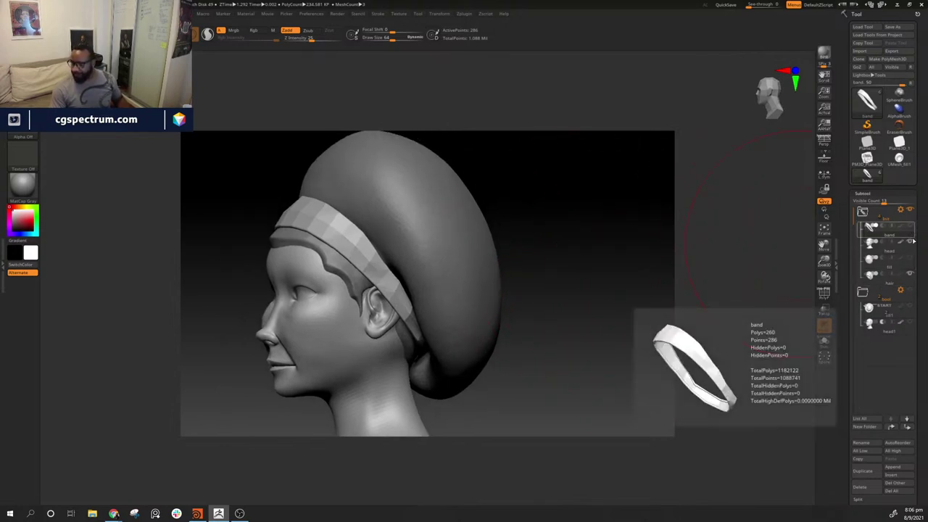
- Hide the band and head subtools and inspect the inner cavity of the isolated hair volume
left_click(903, 255)
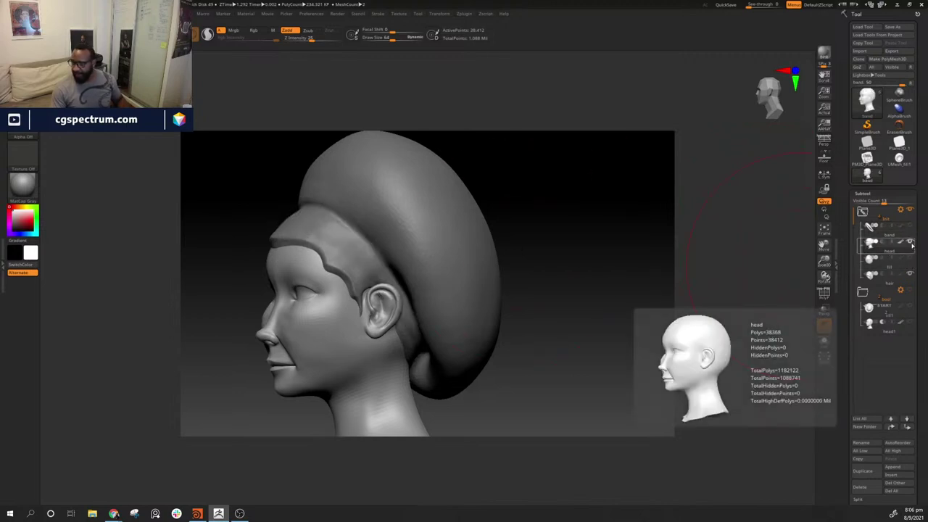
left_click(897, 266)
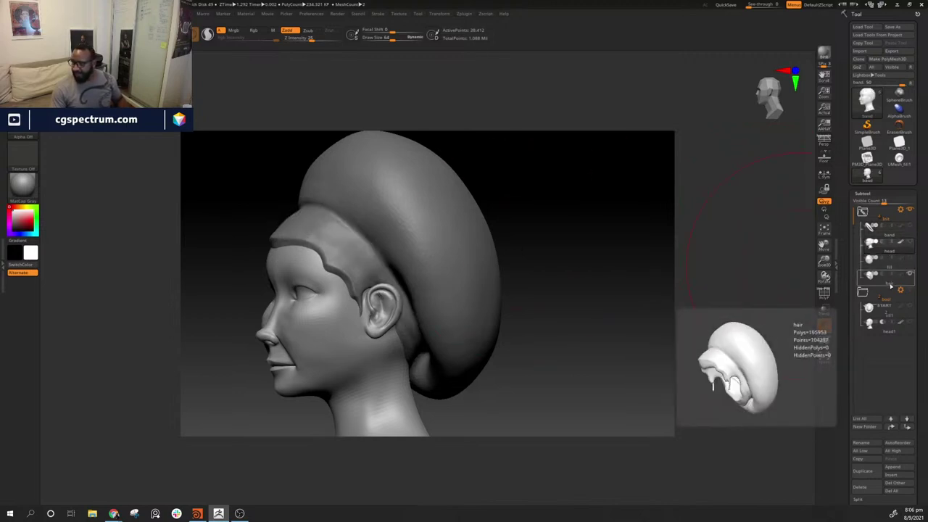
mouse_move(533, 324)
left_mouse_down()
mouse_move(585, 271)
mouse_move(617, 261)
mouse_move(602, 261)
mouse_move(621, 278)
mouse_move(581, 276)
mouse_move(579, 200)
left_mouse_up()
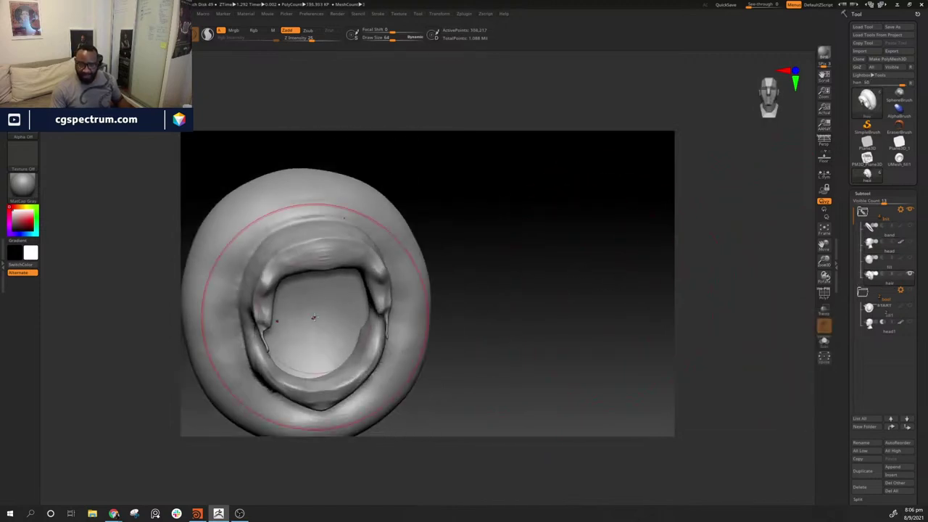
left_click_drag(493, 309, 866, 233, "alt")
left_click_drag(609, 290, 211, 336)
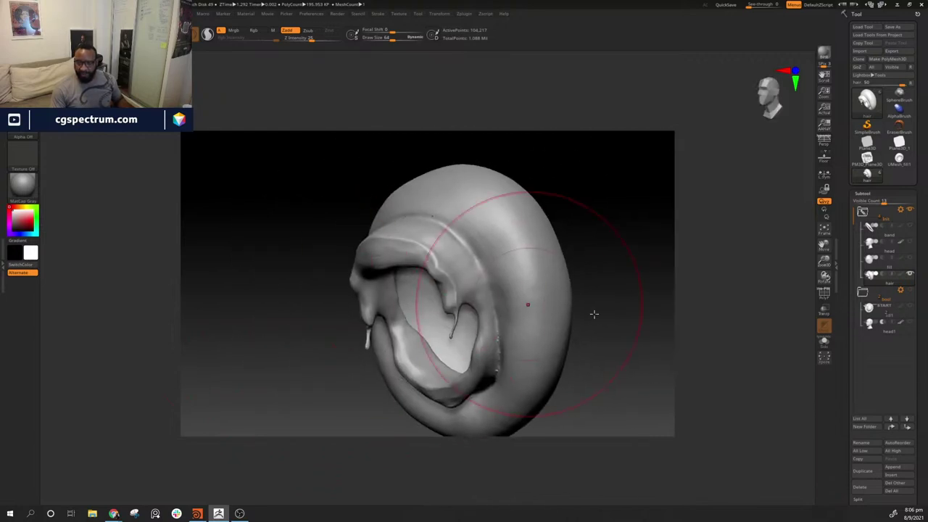
left_click_drag(615, 325, 582, 311, "alt")
- Show the START volume and head1 subtools in the second folder, select the START volume, and leave the first folder's fill and hair hidden
left_click(911, 259)
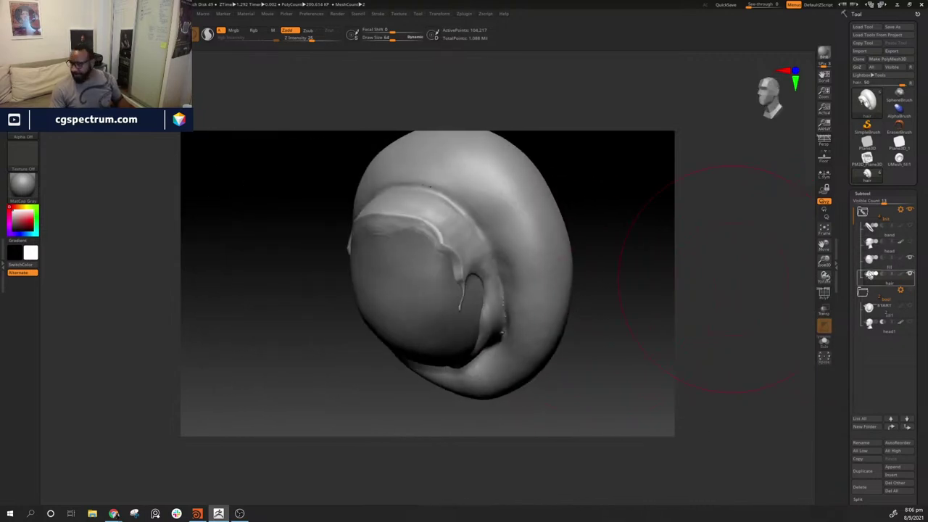
left_click(912, 307)
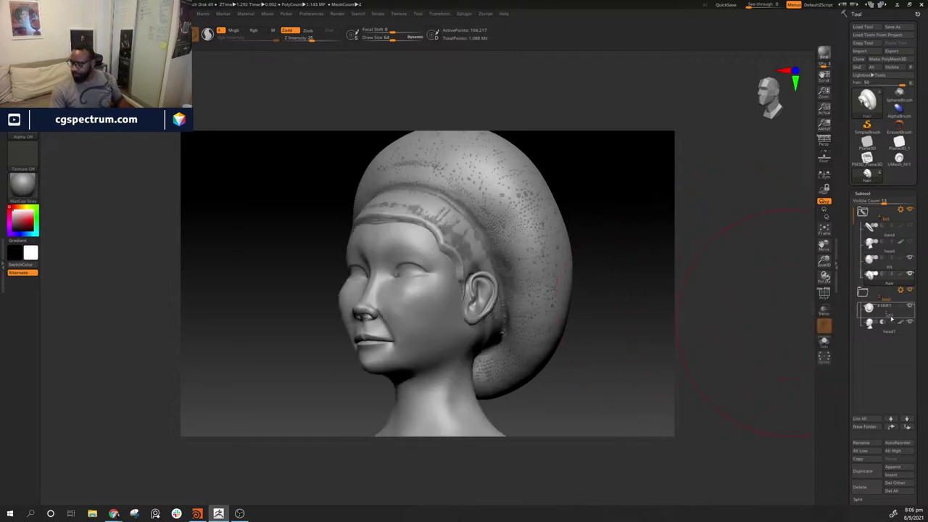
left_click(893, 315)
left_click(912, 274)
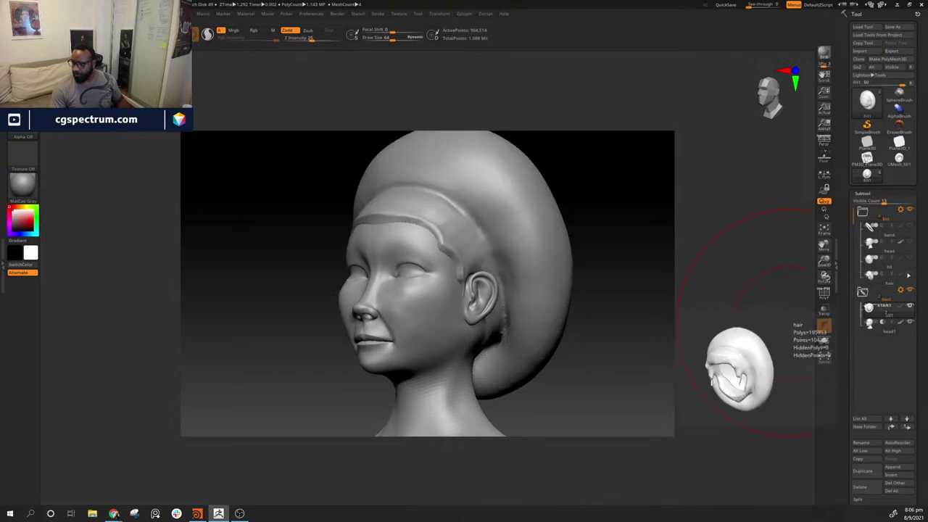
left_click_drag(592, 352, 616, 325)
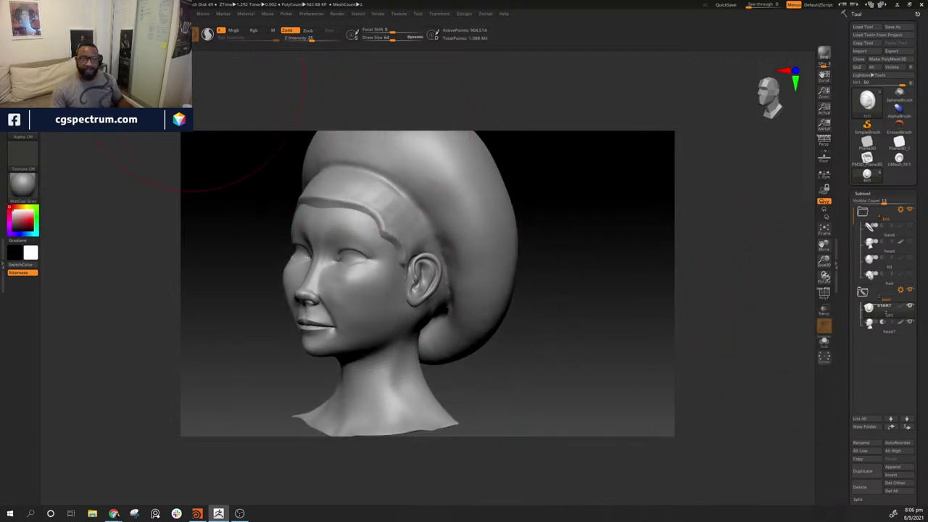
- Turn on Live Boolean to subtract head1 from the hair volume and examine the carved cavity from the front and side
left_click(102, 35)
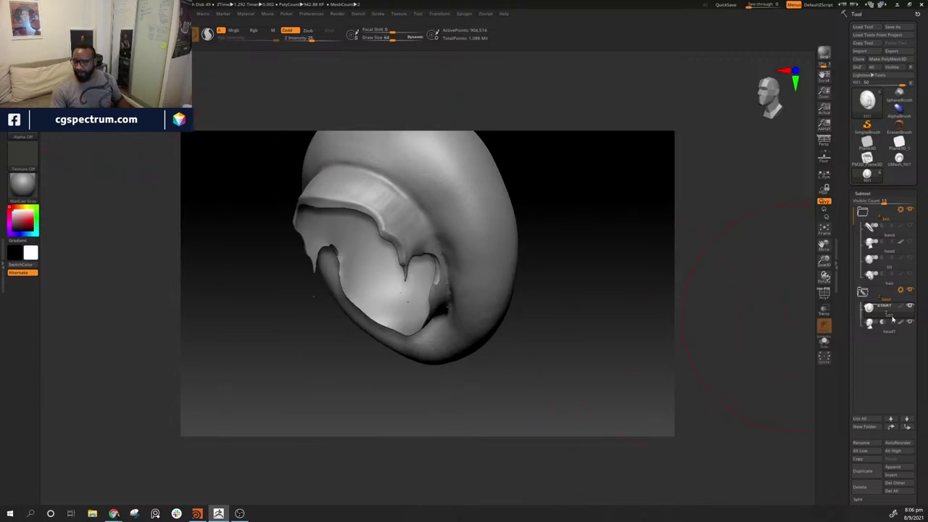
mouse_move(892, 325)
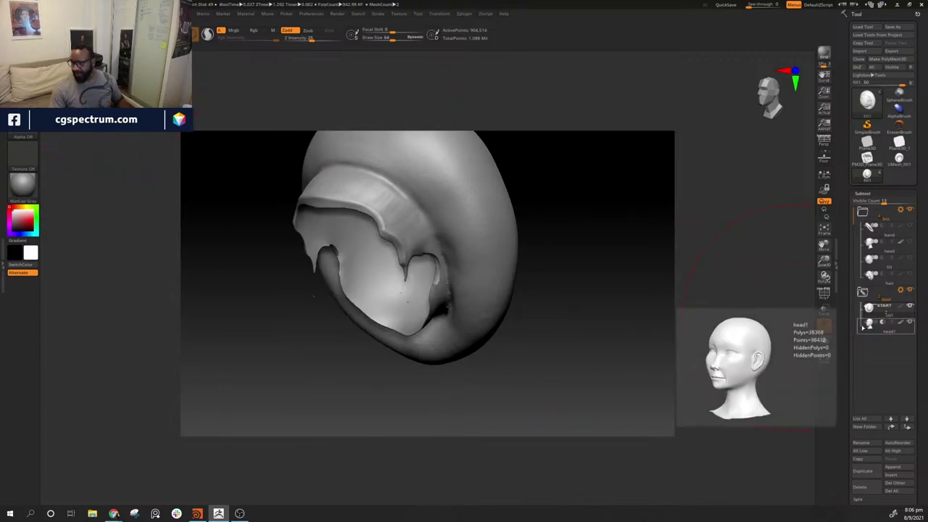
mouse_move(888, 267)
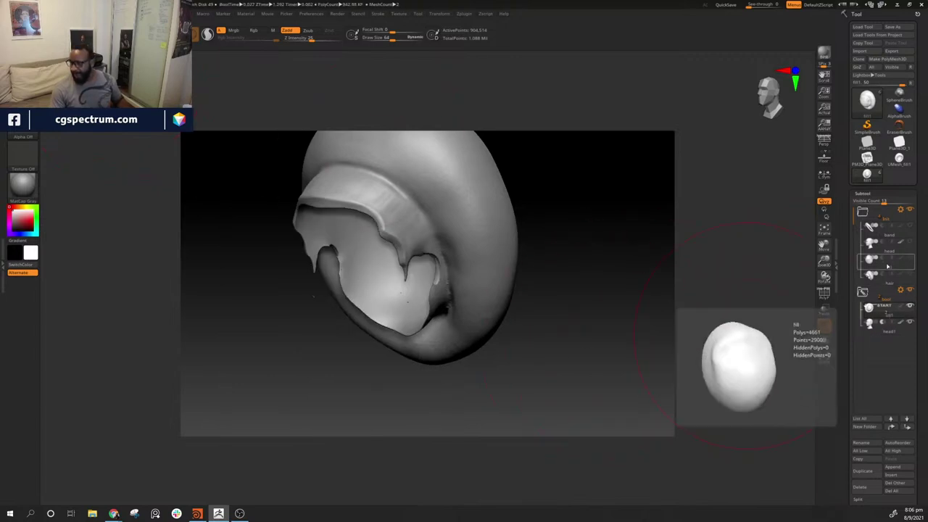
left_click_drag(553, 333, 580, 339)
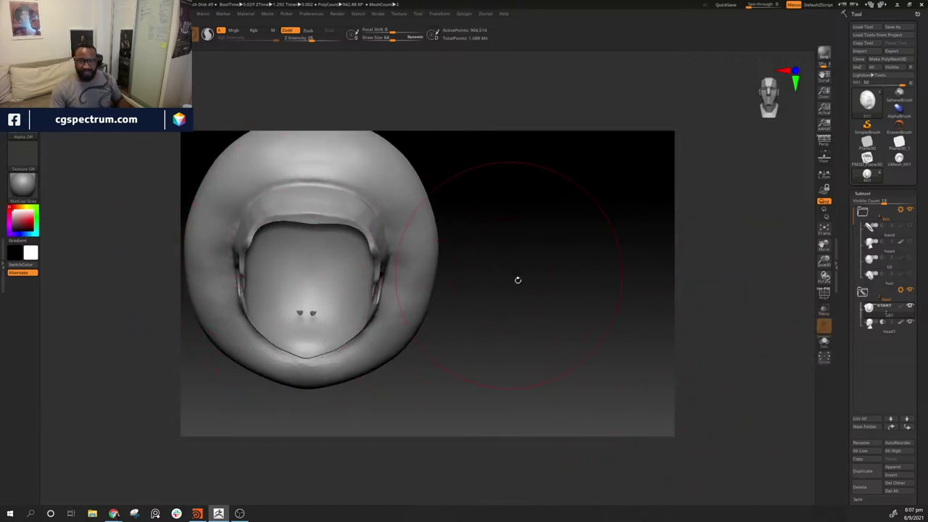
left_click_drag(517, 280, 707, 316)
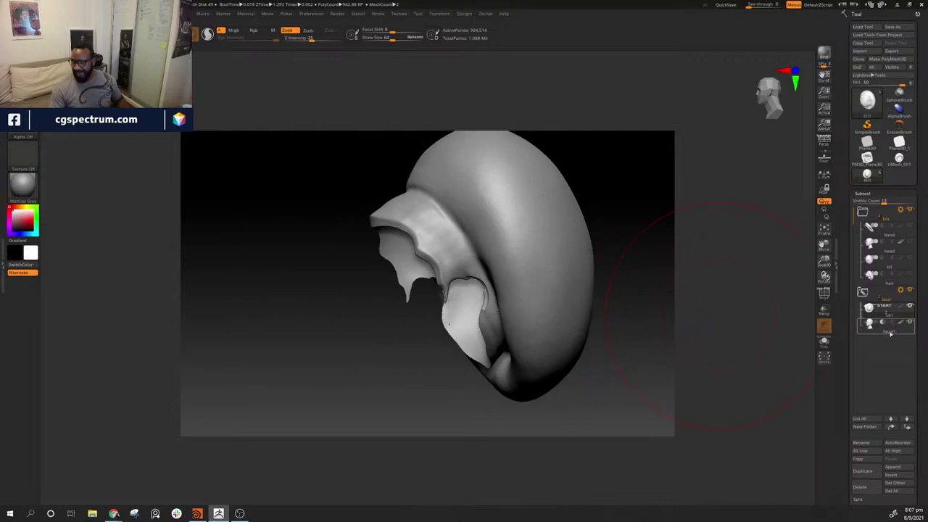
- Compare the hair volume with Live Boolean off and on, and examine the subtracted cavity from below
left_click(90, 35)
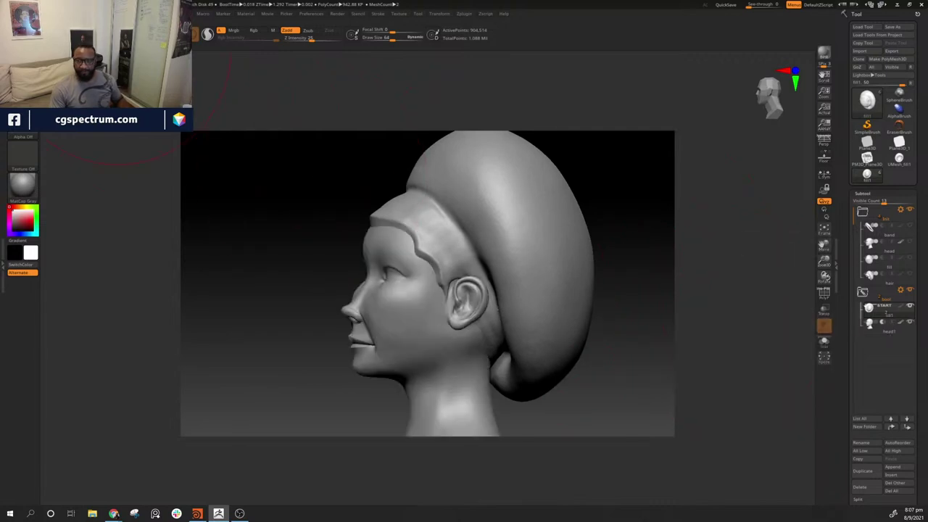
left_click(90, 35)
left_click(89, 35)
left_click(90, 34)
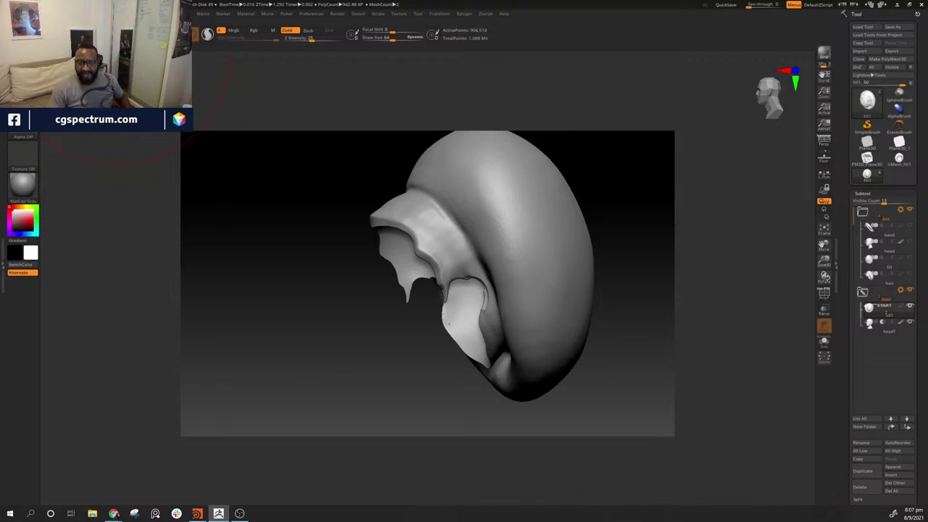
mouse_move(636, 326)
left_mouse_down("alt")
mouse_move(606, 335)
mouse_move(636, 331)
left_mouse_up("alt")
mouse_move(547, 305)
left_mouse_down("alt")
mouse_move(563, 304)
mouse_move(565, 255)
left_mouse_up("alt")
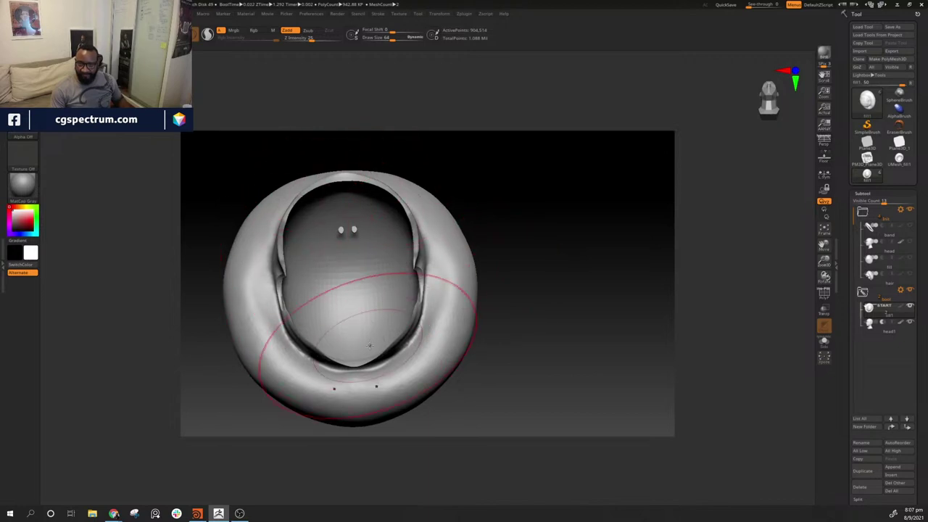
- Examine the hollow hair volume mesh from several angles and look for its Make Boolean Mesh option
mouse_move(586, 274)
left_mouse_down()
mouse_move(520, 302)
mouse_move(525, 325)
left_mouse_up()
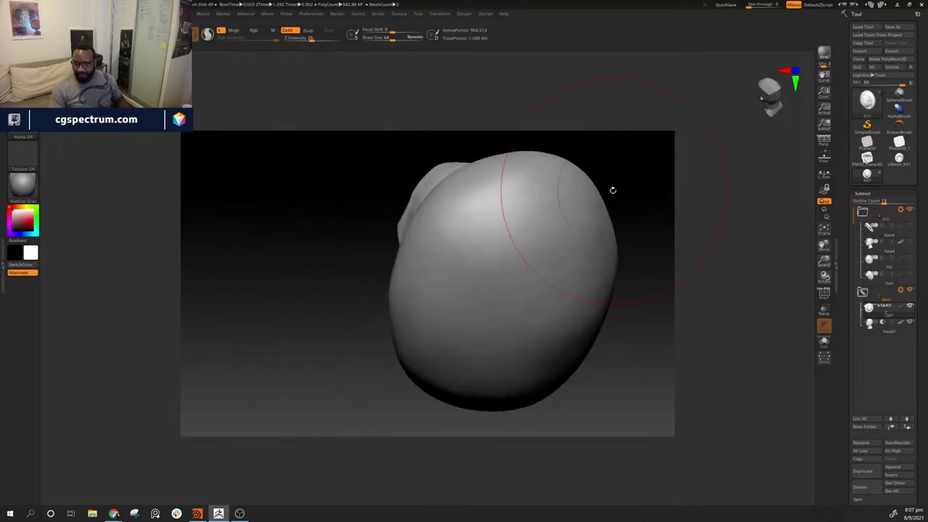
left_click_drag(631, 340, 489, 295, "alt")
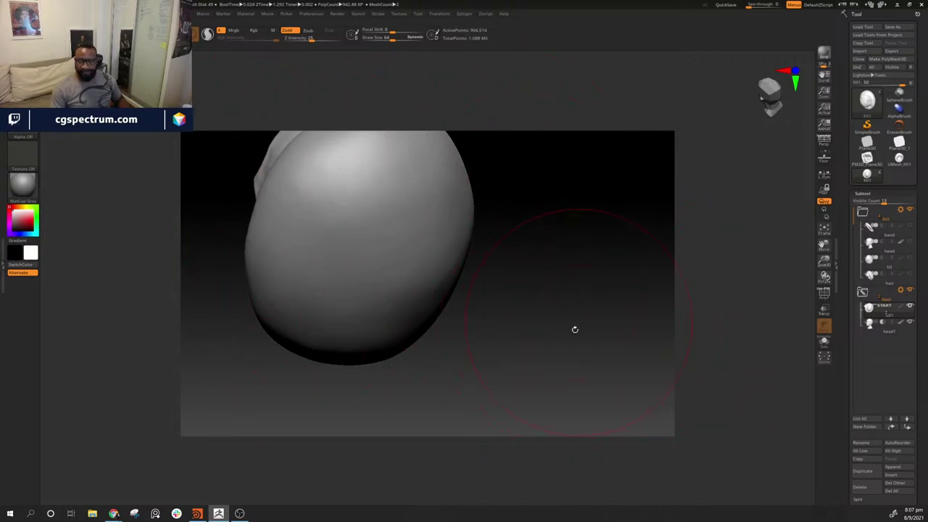
mouse_move(573, 327)
left_mouse_down()
mouse_move(586, 297)
mouse_move(580, 307)
mouse_move(536, 309)
mouse_move(551, 337)
left_mouse_up()
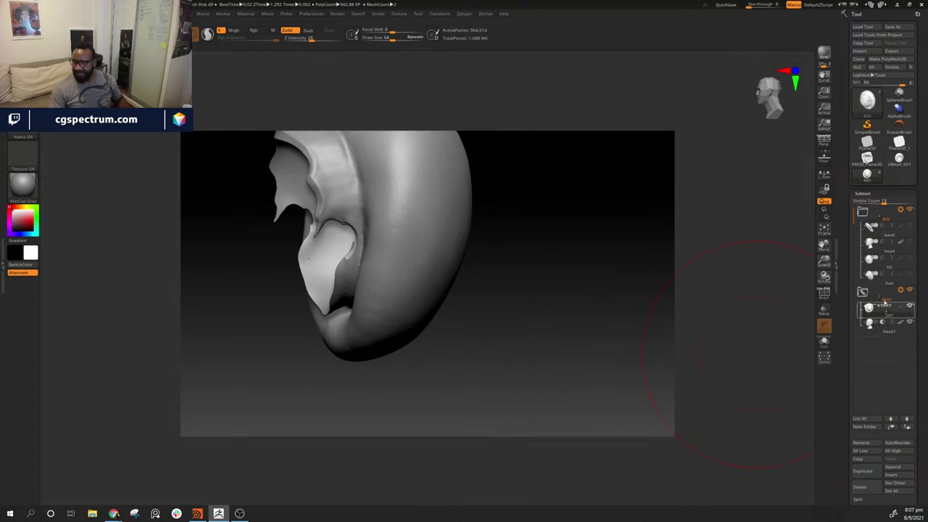
left_click_drag(512, 296, 543, 322)
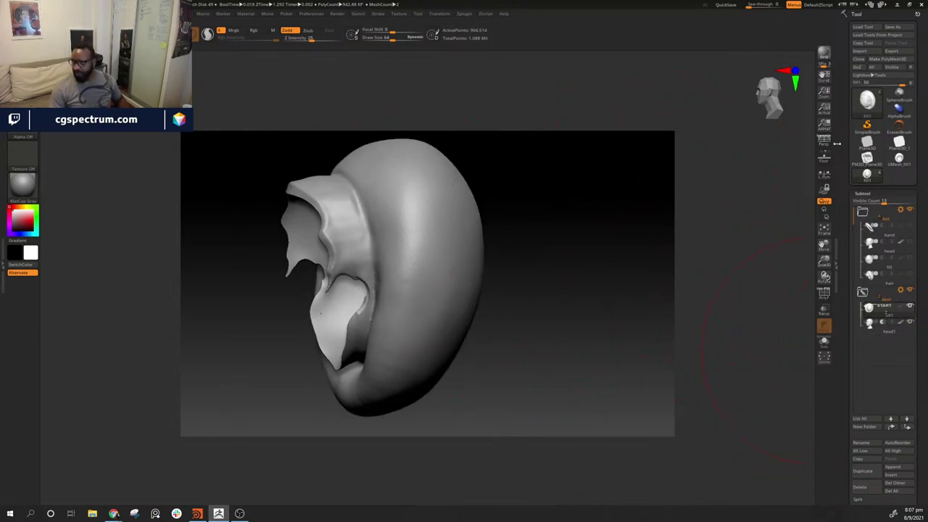
scroll(903, 371, "down", 5)
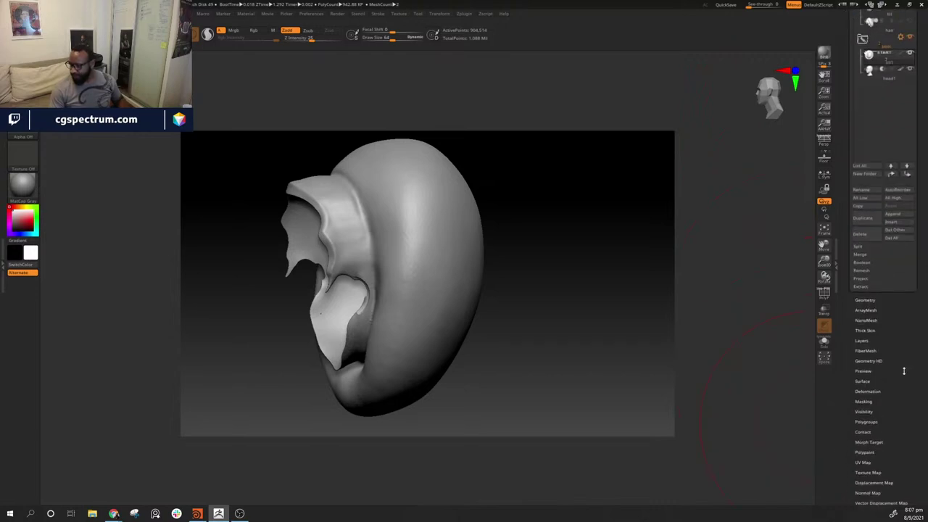
left_click(865, 299)
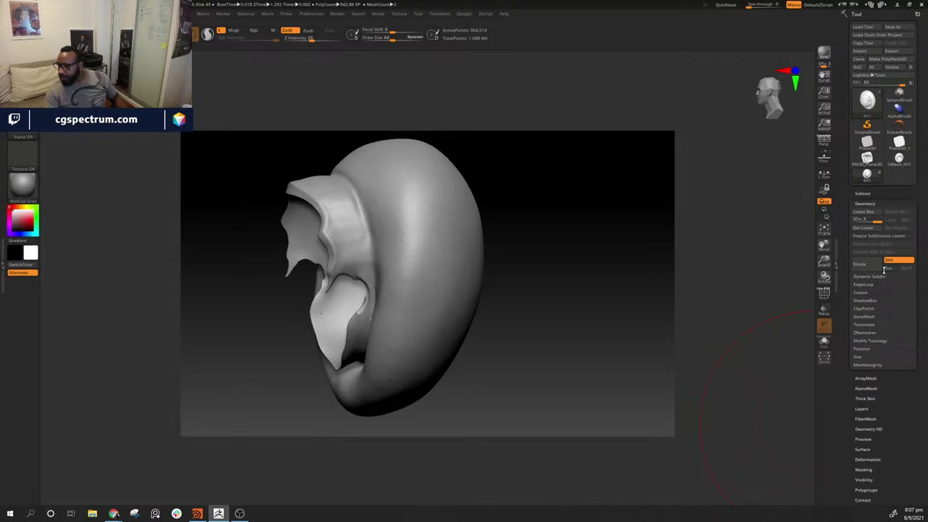
left_click(863, 193)
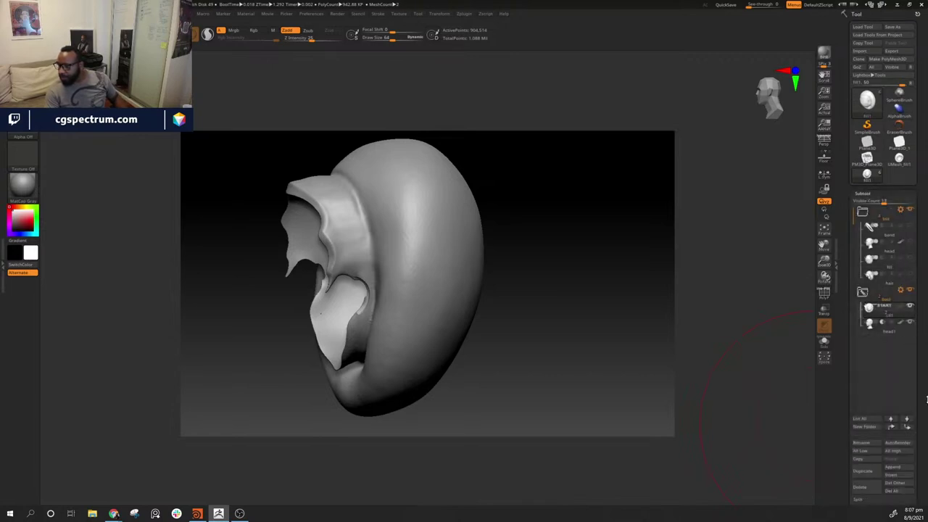
scroll(919, 418, "down", 4)
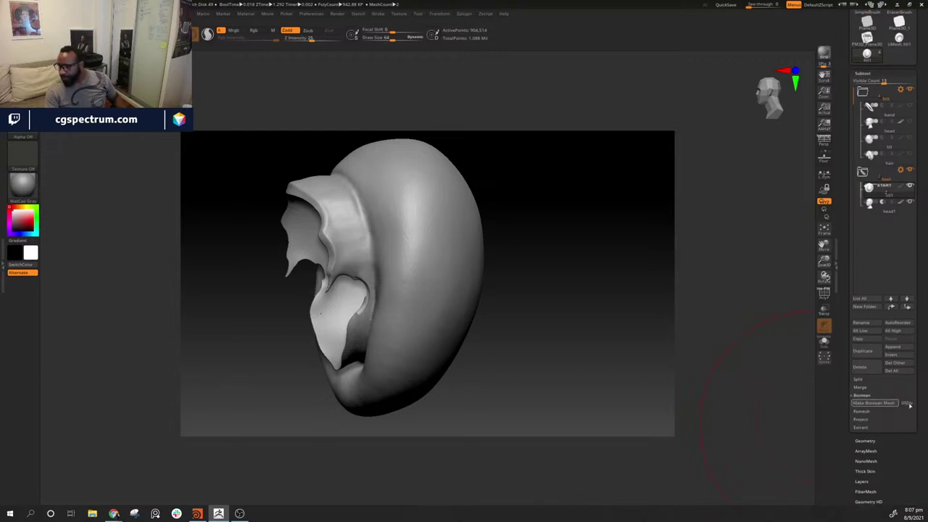
left_click(900, 171)
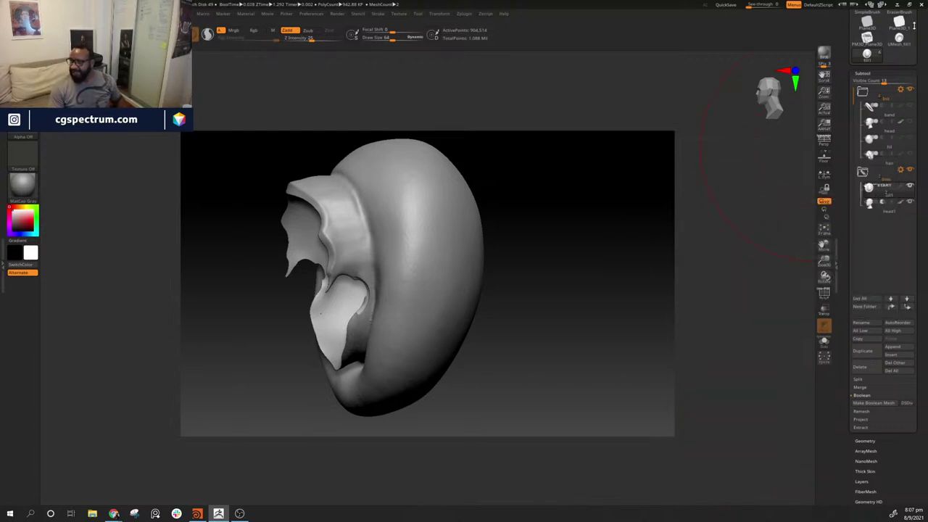
- Switch to the merged boolean mesh UMesh_fill1 and inspect it from several angles
left_click(898, 40)
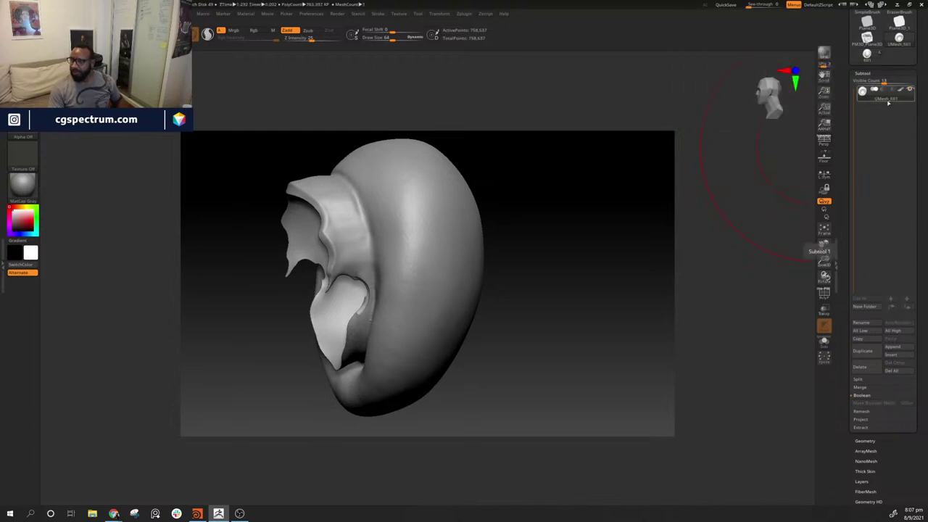
left_click_drag(553, 293, 425, 276)
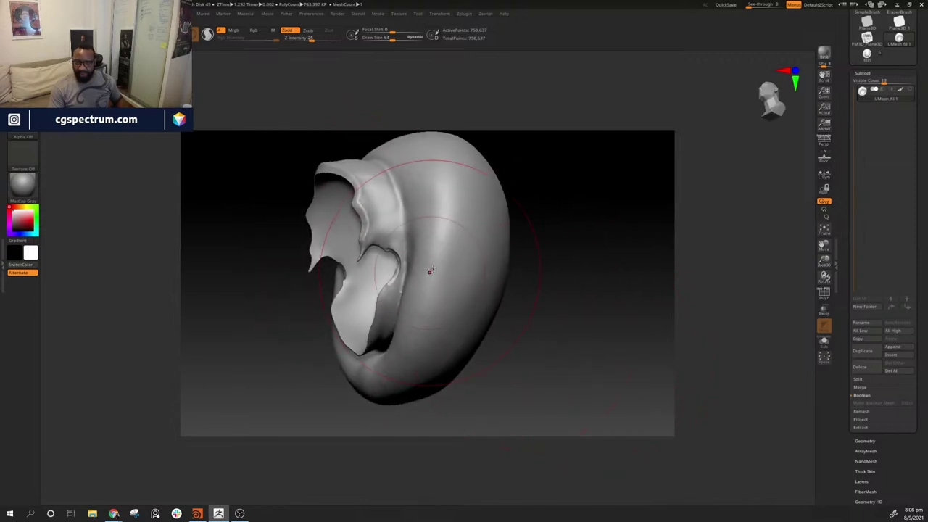
left_click_drag(588, 292, 696, 228)
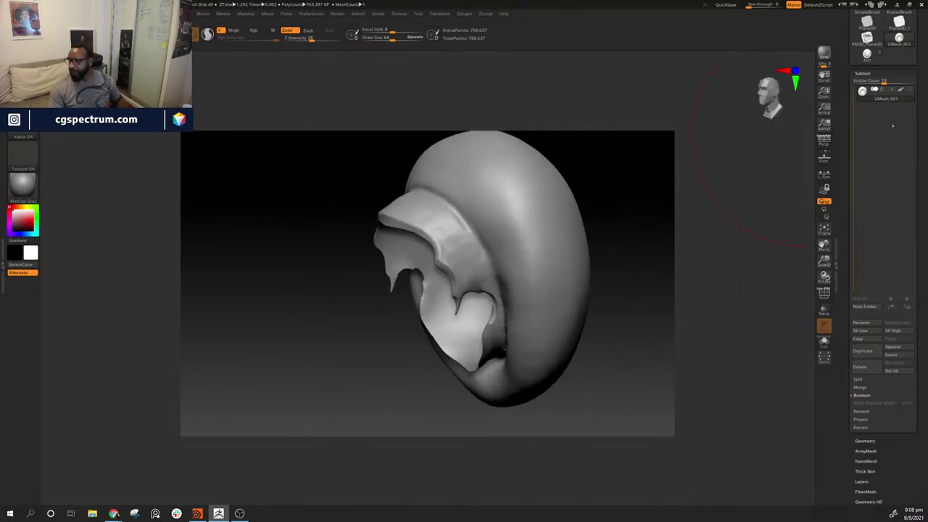
scroll(920, 123, "up", 3)
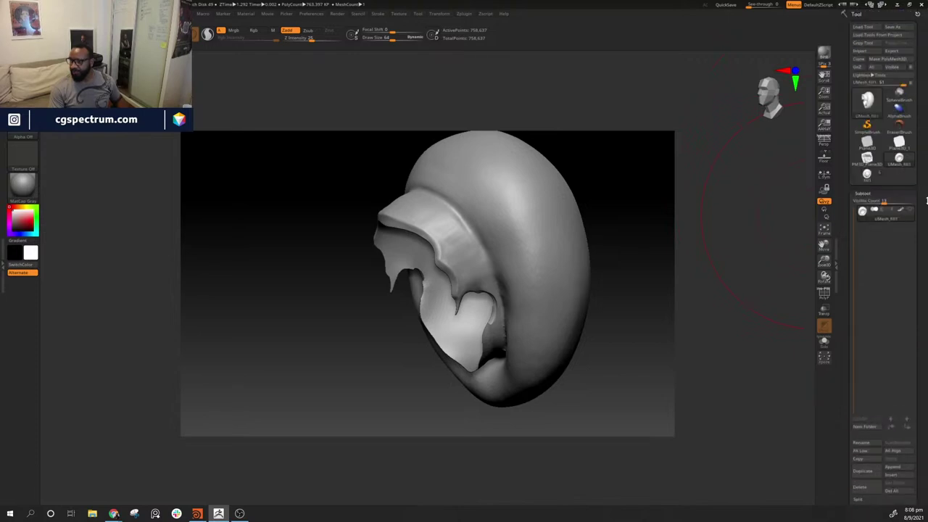
left_click_drag(640, 242, 559, 261)
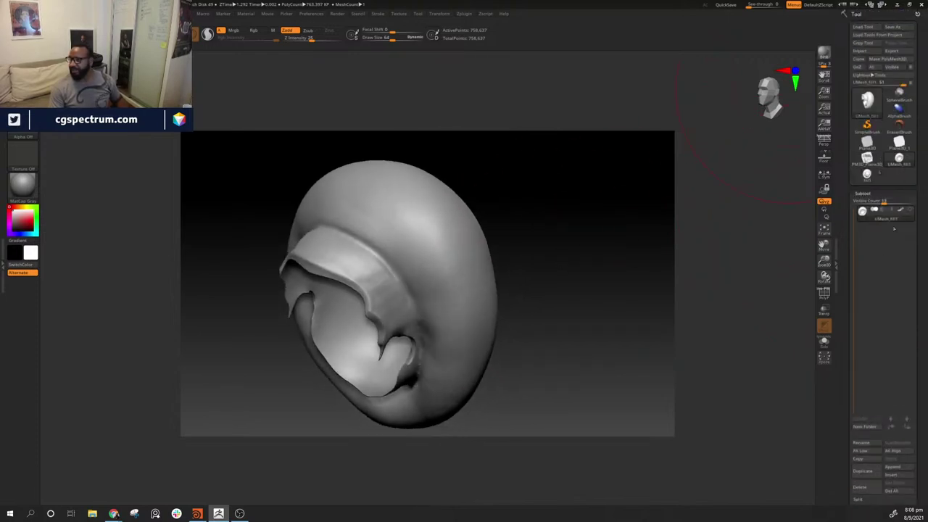
- Export the mesh in OBJ format as hairVelMesh.obj into the geo folder of the valkyrie Houdini project
left_click(890, 52)
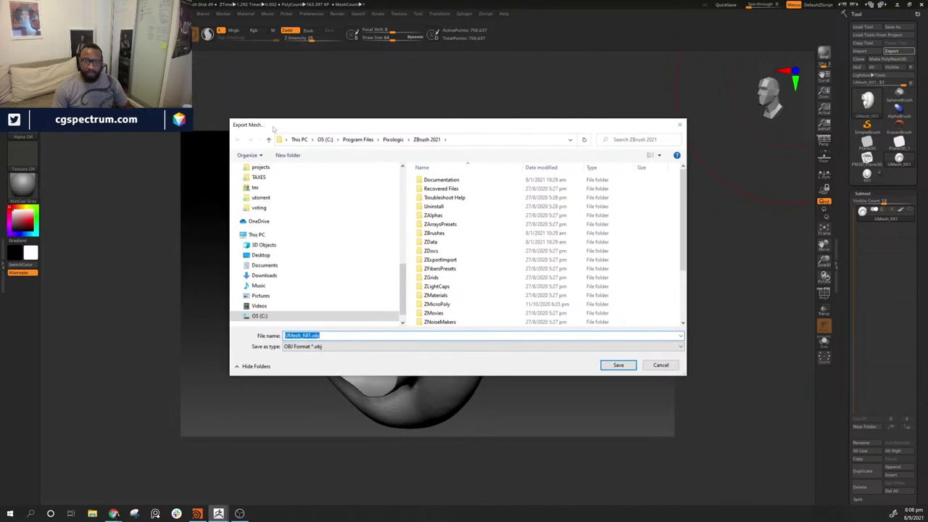
left_click_drag(461, 128, 0, 181)
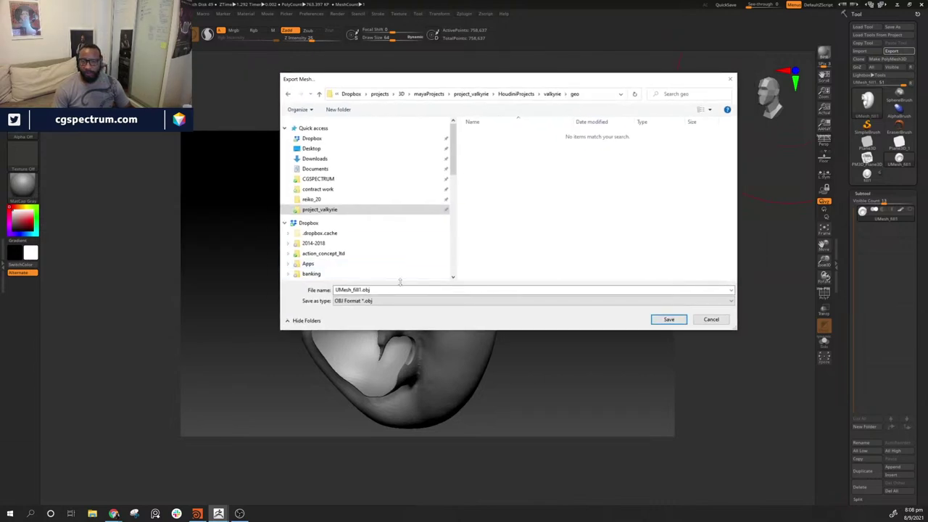
key("Right")
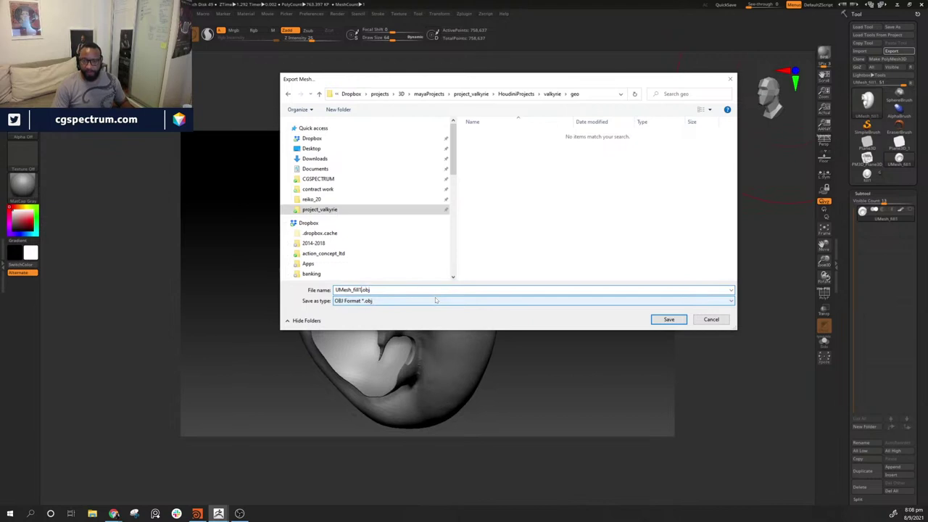
key("BackSpace")
key("BackSpace")
key("BackSpace")
key("BackSpace")
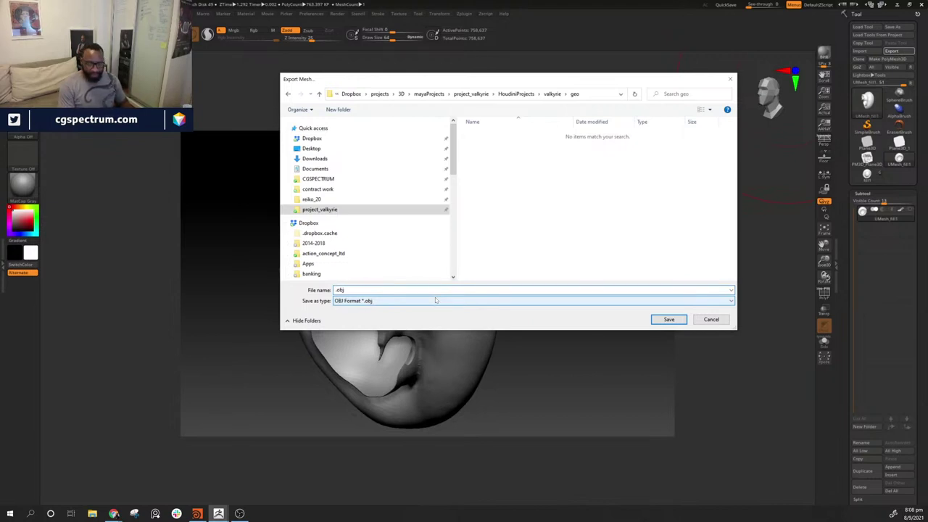
type("NetMesh")
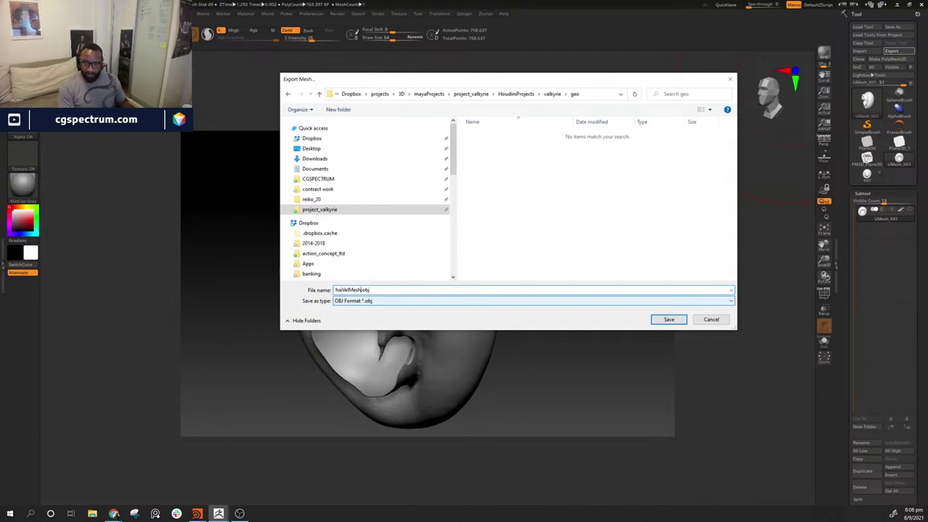
left_click(341, 289)
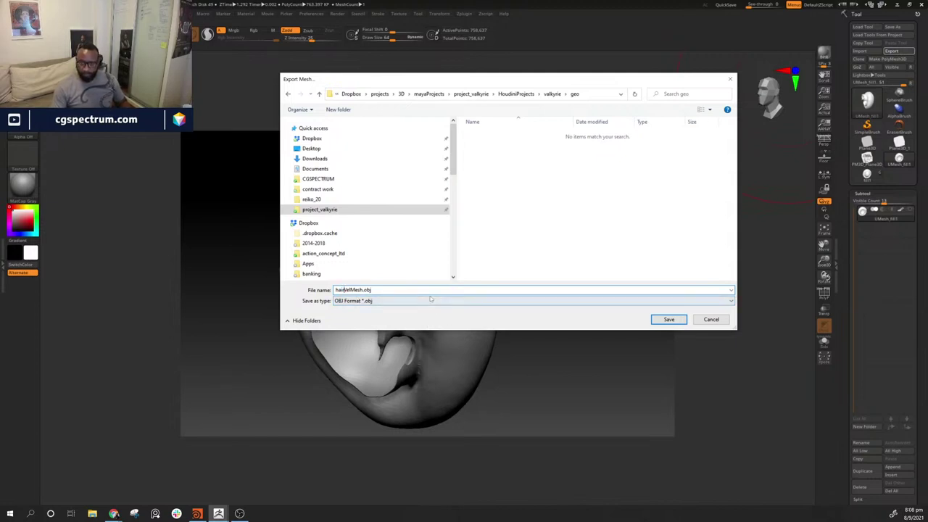
left_click(663, 324)
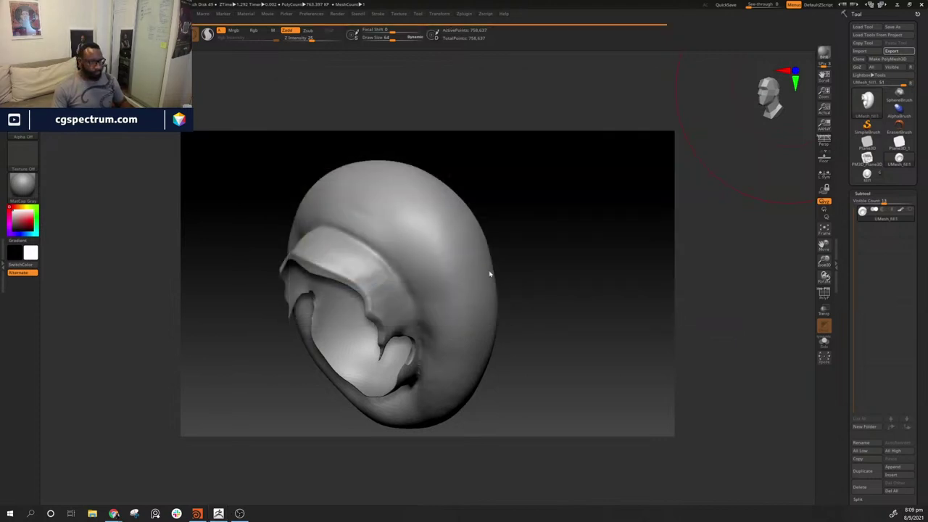
- Switch to Houdini and move the volumevelocityfromsurface1 node slightly down beside guideadvect1 in the HAIR network
left_click(897, 5)
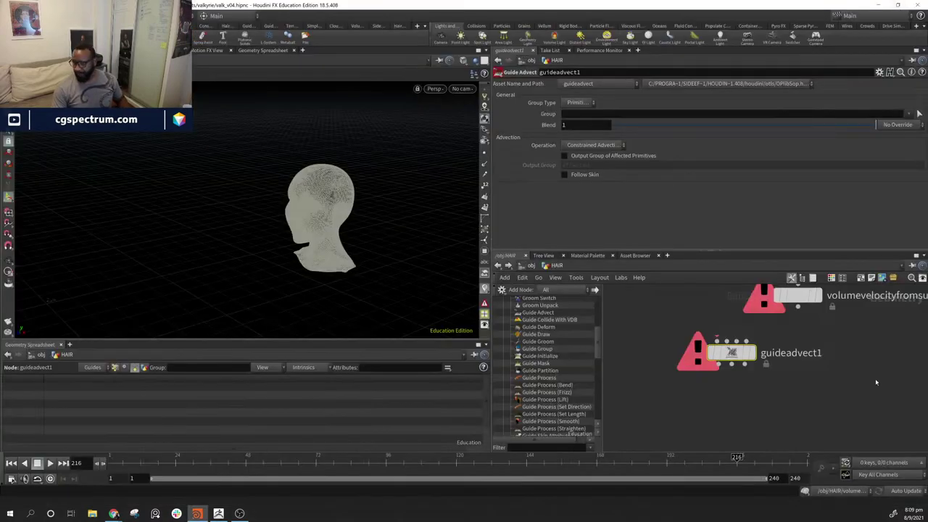
middle_click_drag(746, 357, 807, 419)
scroll(868, 393, "down", 4)
middle_click_drag(868, 393, 827, 254)
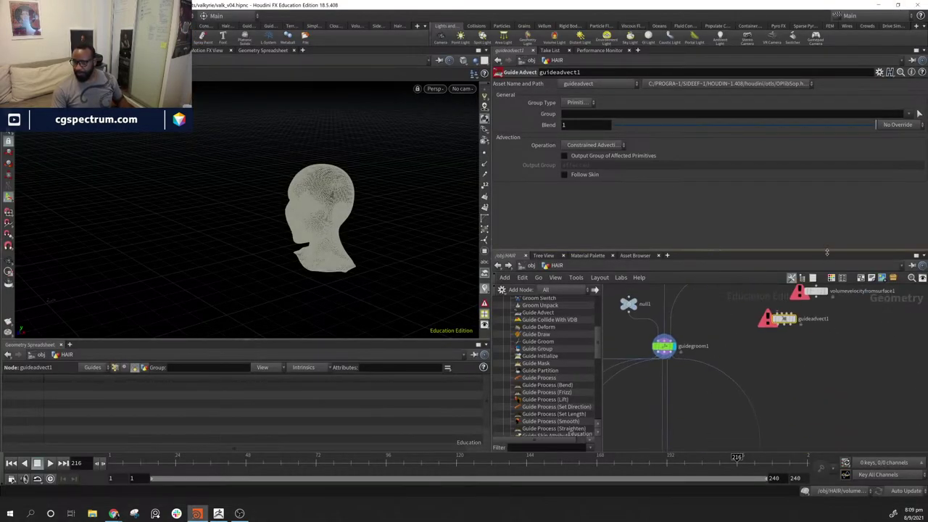
middle_click_drag(906, 360, 820, 416)
left_click_drag(719, 382, 724, 400)
middle_click_drag(765, 360, 810, 391)
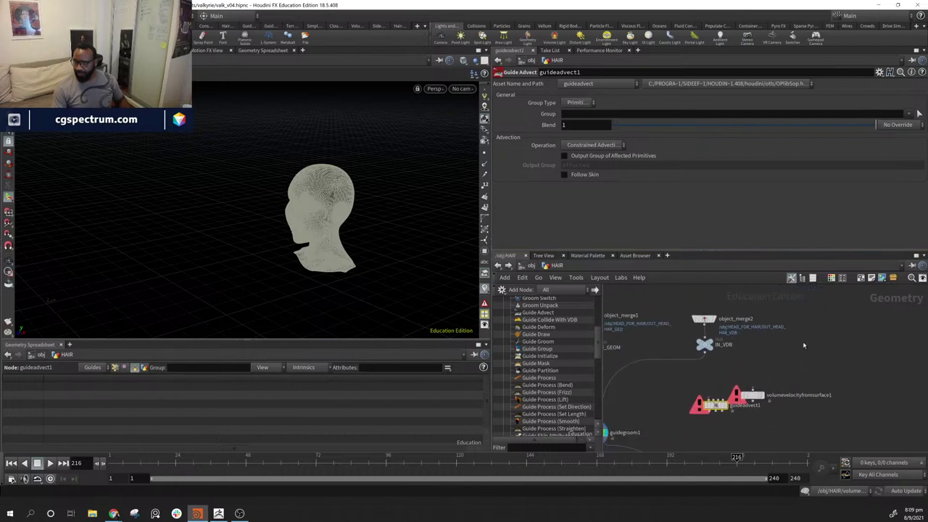
- Add a File node beside object_merge2 and IN_VDB in the HAIR network
key("Tab")
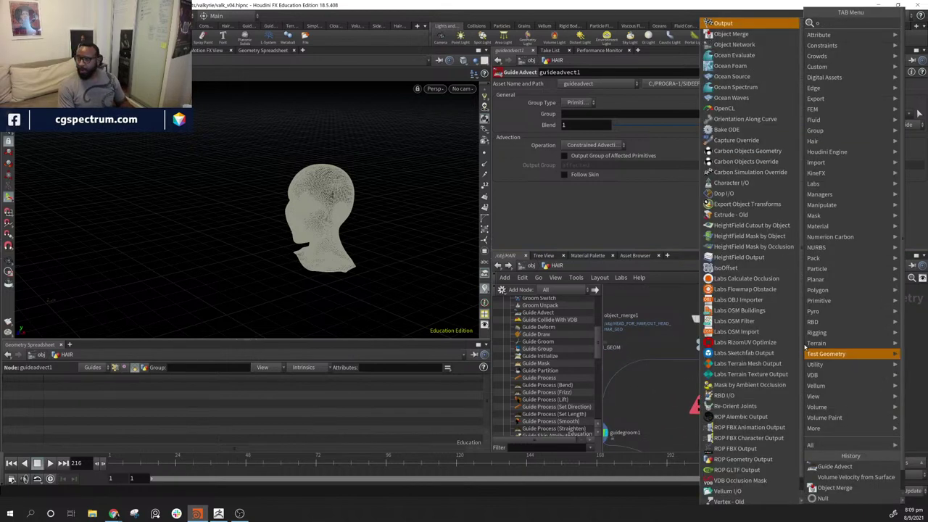
type("f")
key("Return")
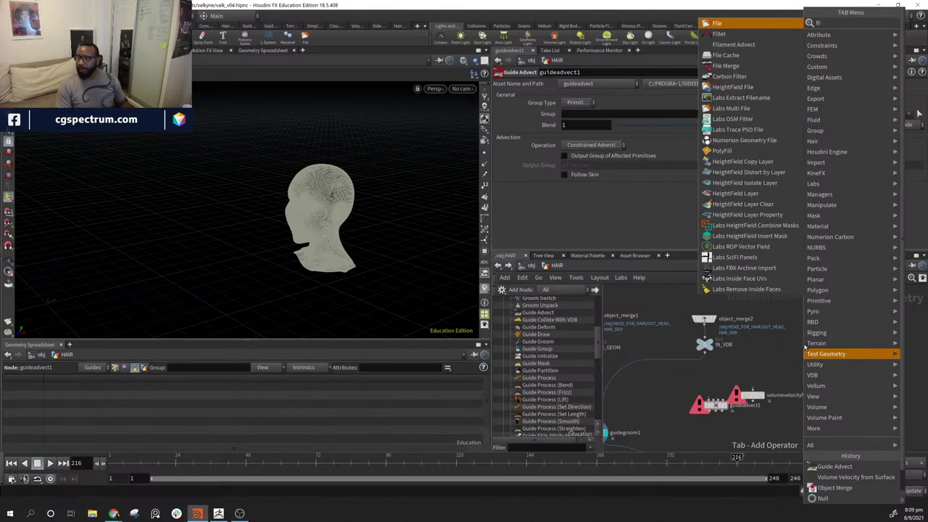
left_click(797, 340)
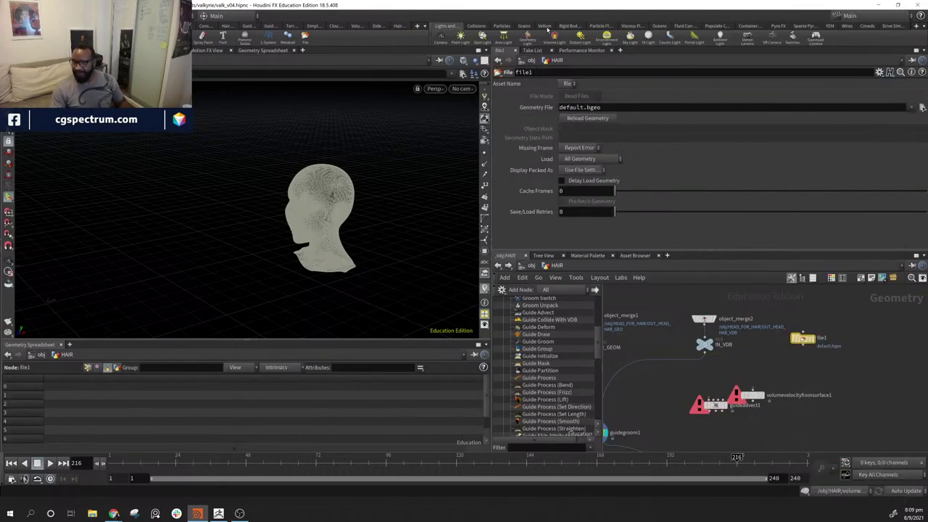
- Set the File node's geometry file to $HIP/geo/hairVelMesh.obj
left_click(911, 107)
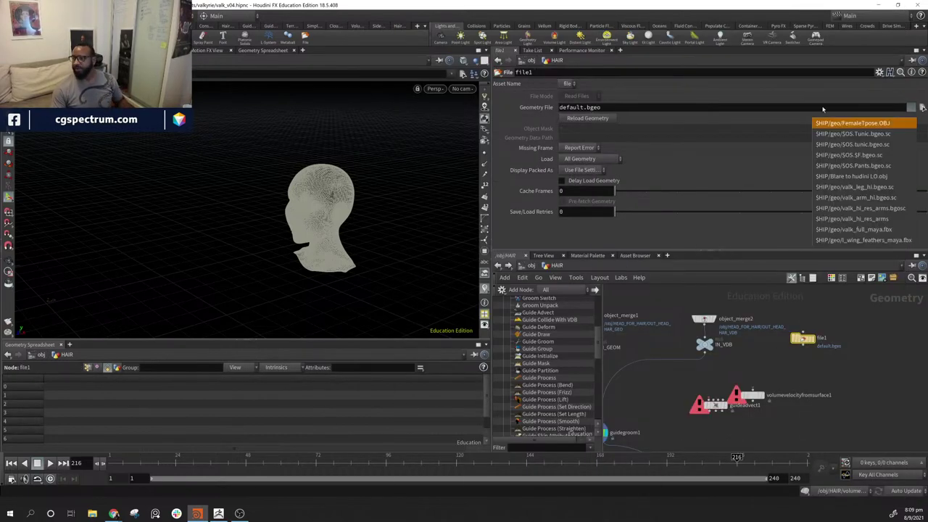
left_click(922, 107)
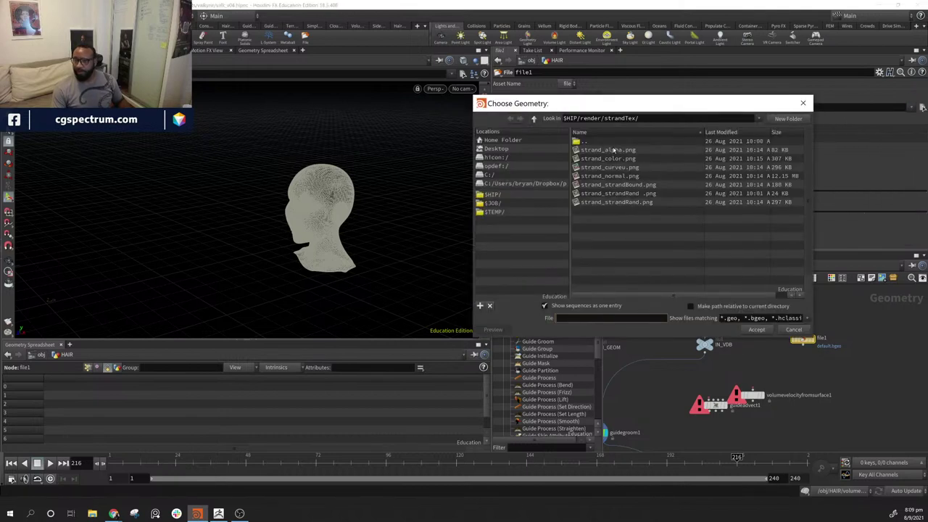
left_click(492, 195)
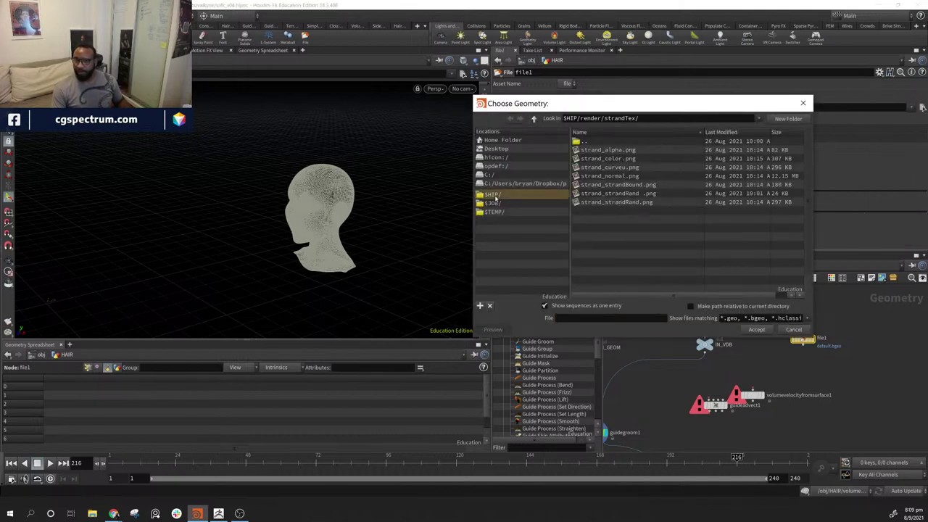
double_click(588, 203)
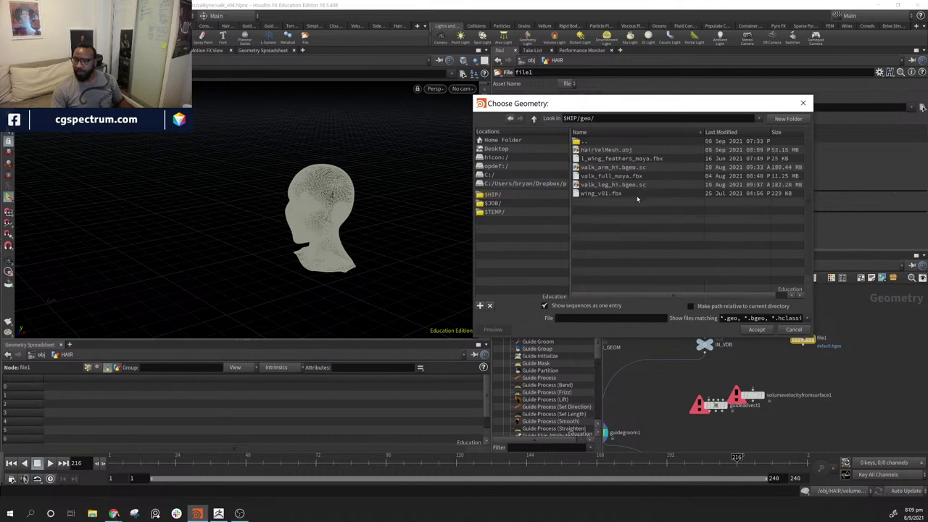
left_click(628, 150)
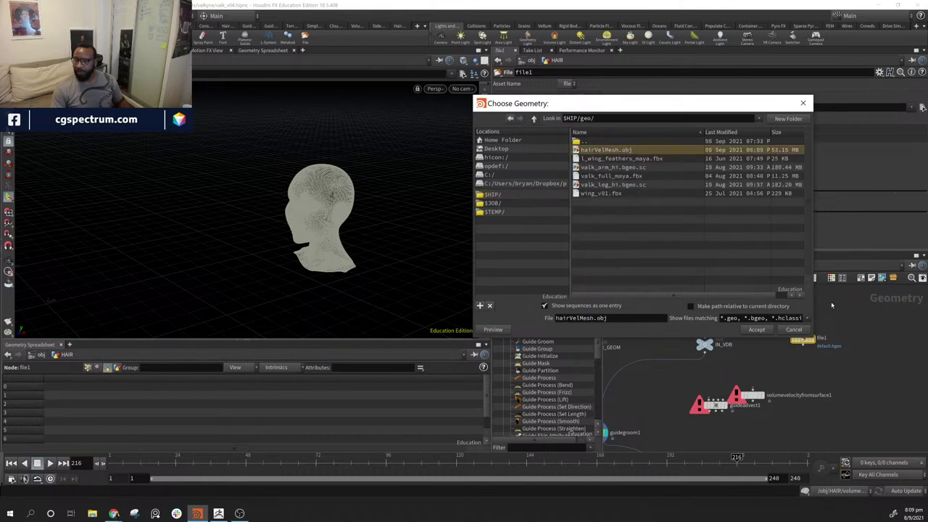
left_click(756, 329)
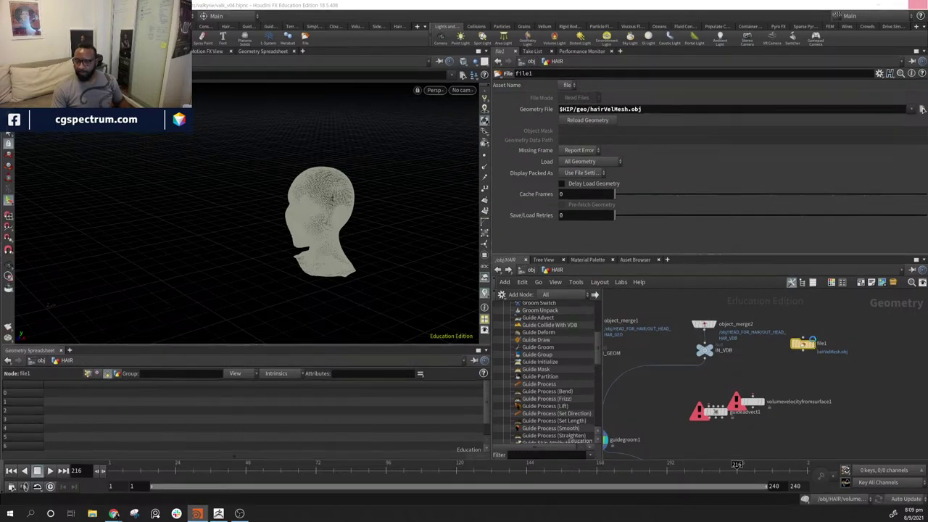
- Show the imported hair mesh together with the head in the viewport and view how it sits from the front
left_click(812, 343)
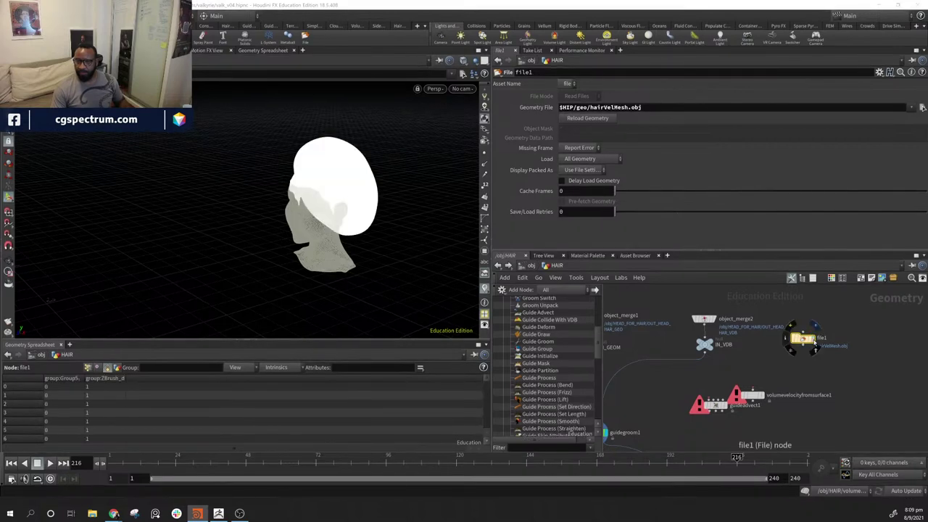
left_click_drag(278, 208, 391, 205, "alt")
left_click_drag(272, 186, 295, 186, "alt")
right_click_drag(294, 186, 377, 212, "alt")
middle_click_drag(377, 212, 288, 222, "alt")
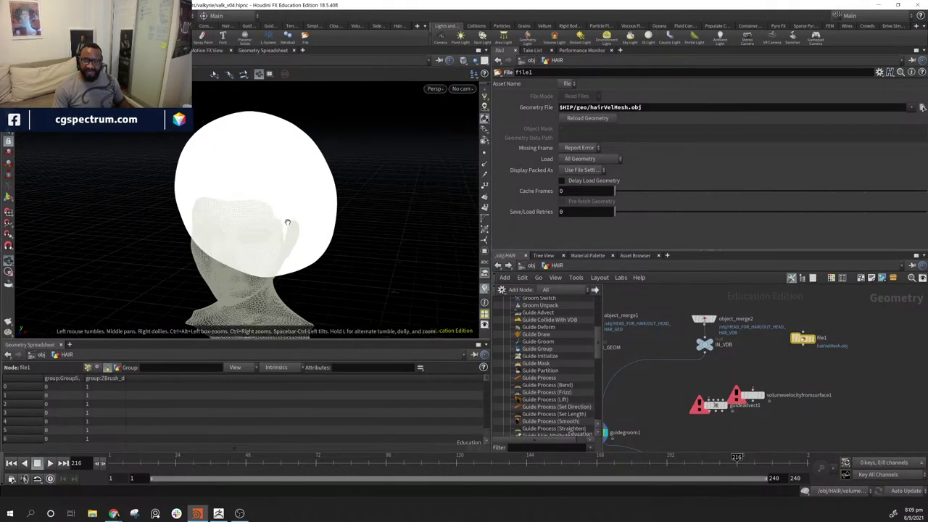
- Examine how the imported hair mesh fits around the head from the side and from the front
left_click_drag(287, 221, 315, 211, "alt")
right_click_drag(316, 210, 437, 236, "alt")
left_click_drag(437, 237, 348, 224, "alt")
middle_click_drag(348, 224, 250, 200, "alt")
left_click_drag(250, 199, 290, 188, "alt")
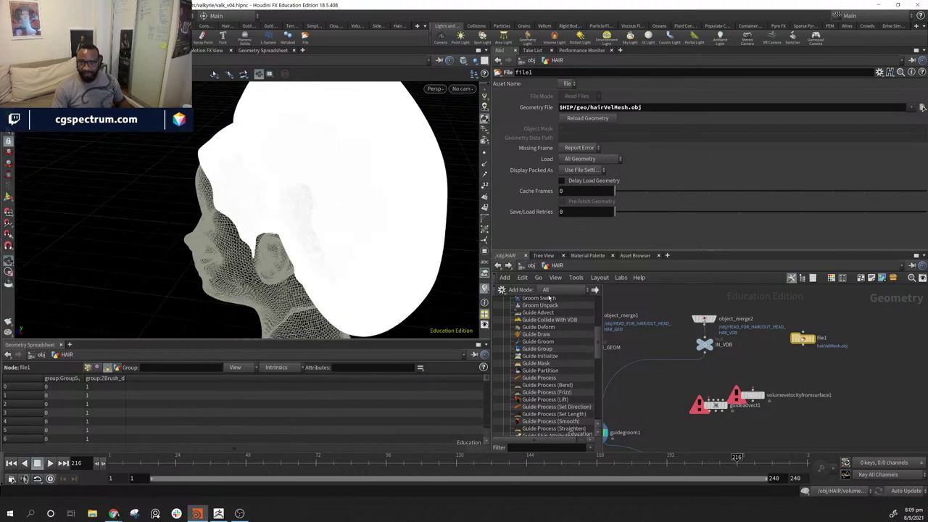
left_click(818, 339)
mouse_move(348, 232)
left_mouse_down()
mouse_move(332, 217)
mouse_move(374, 207)
mouse_move(400, 222)
mouse_move(381, 210)
mouse_move(254, 240)
mouse_move(287, 246)
left_mouse_up()
- Place volumevelocityfromsurface1 directly below file1 and set its Divergence Attribute to div
left_click_drag(754, 396, 812, 382)
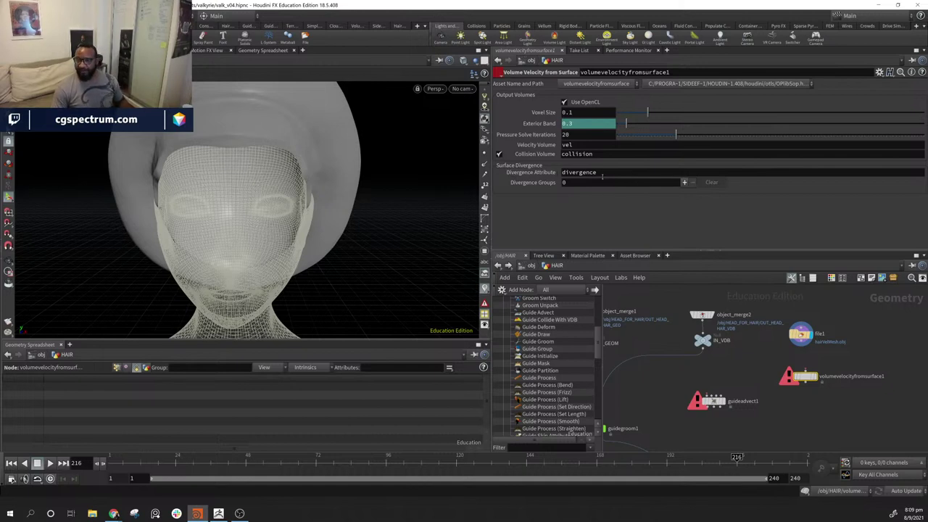
left_click(608, 171)
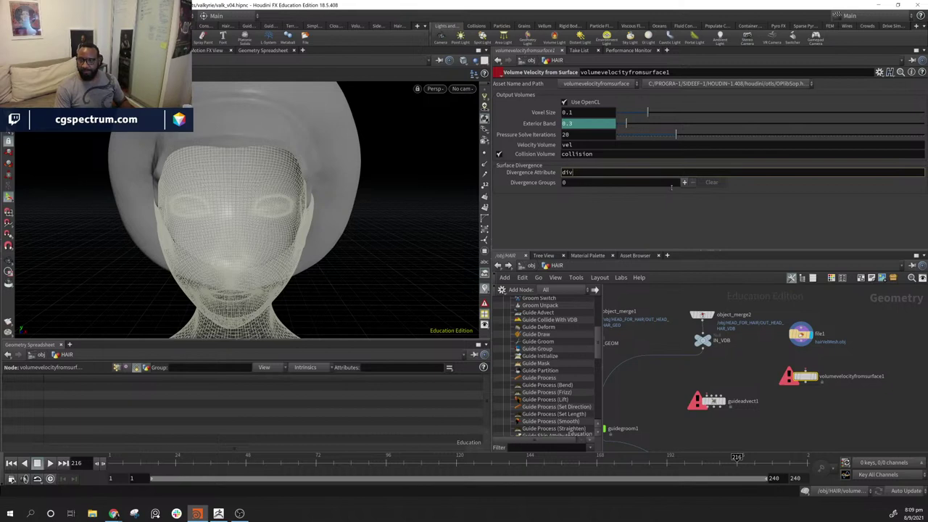
key("Return")
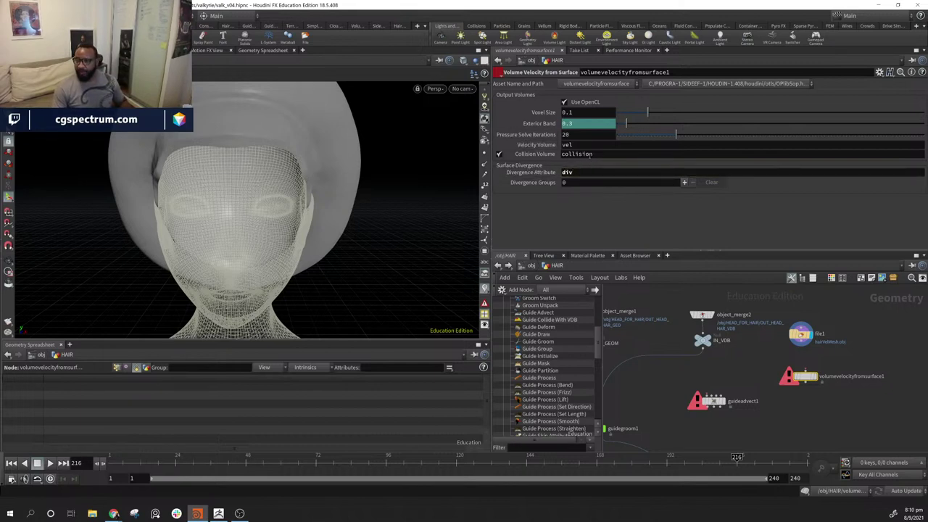
- Duplicate the object_merge1 node that brings in OUT_HEAD_HAR_GEO and place the copy near file1
middle_click_drag(791, 394, 760, 387)
scroll(760, 387, "down", 1)
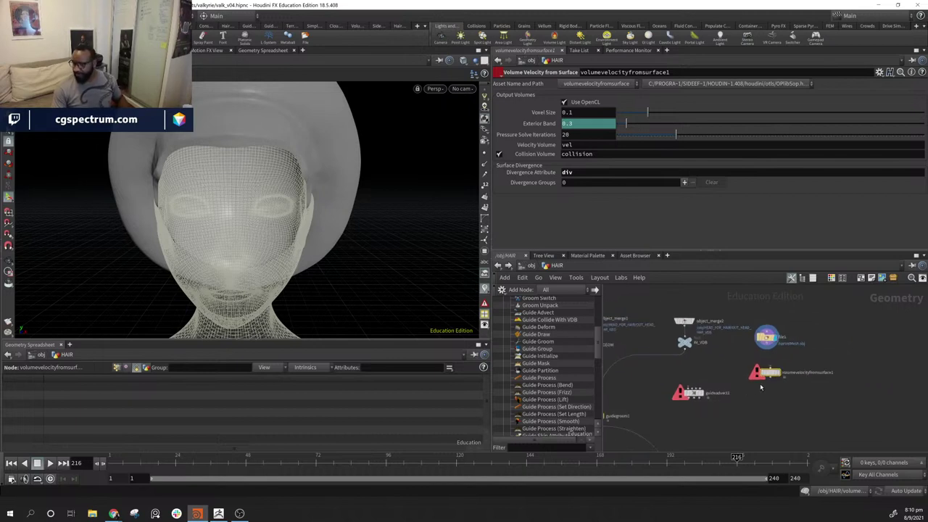
scroll(761, 389, "up", 2)
middle_click_drag(703, 350, 824, 380)
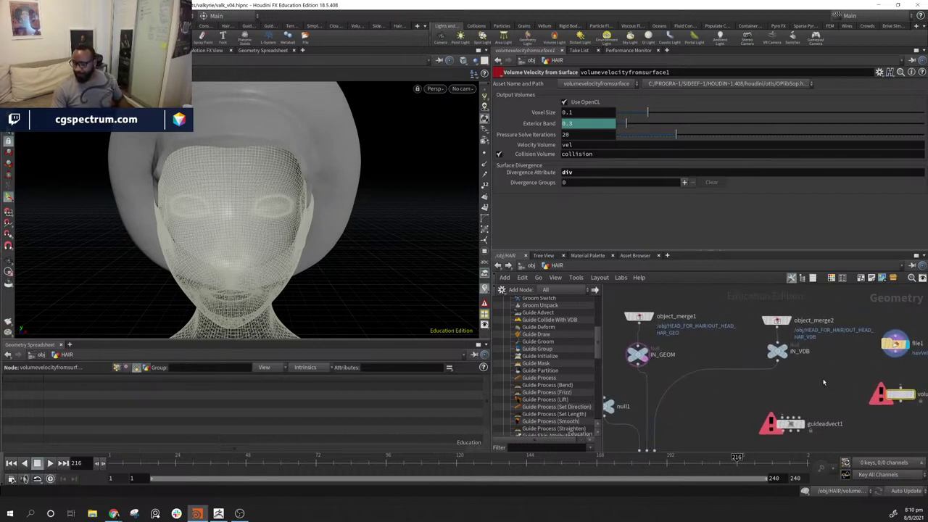
scroll(822, 382, "down", 2)
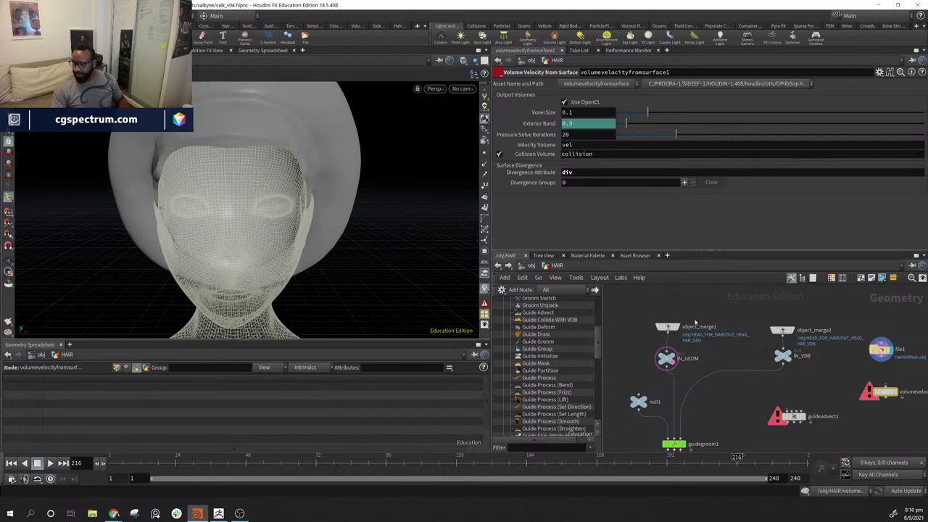
middle_click_drag(714, 338, 664, 339)
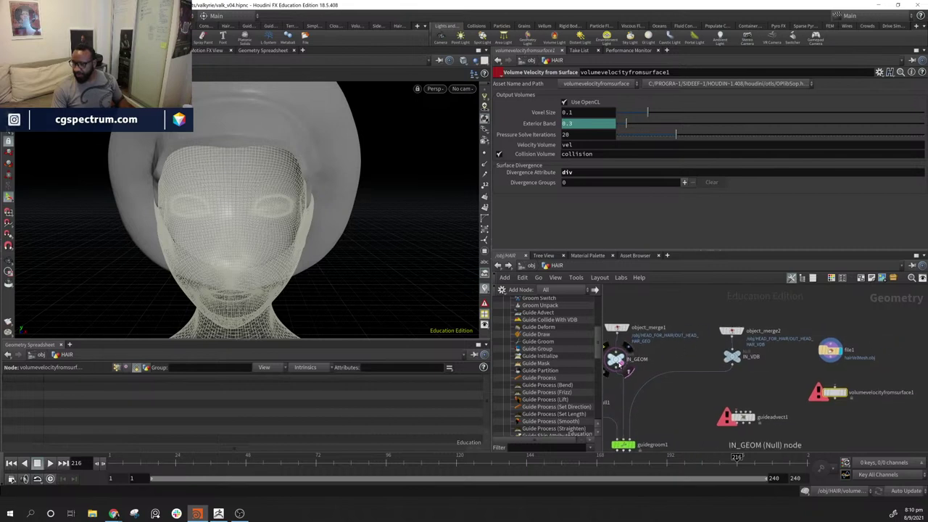
left_click_drag(616, 361, 809, 337)
middle_click_drag(889, 328, 790, 324)
left_click_drag(803, 309, 715, 428)
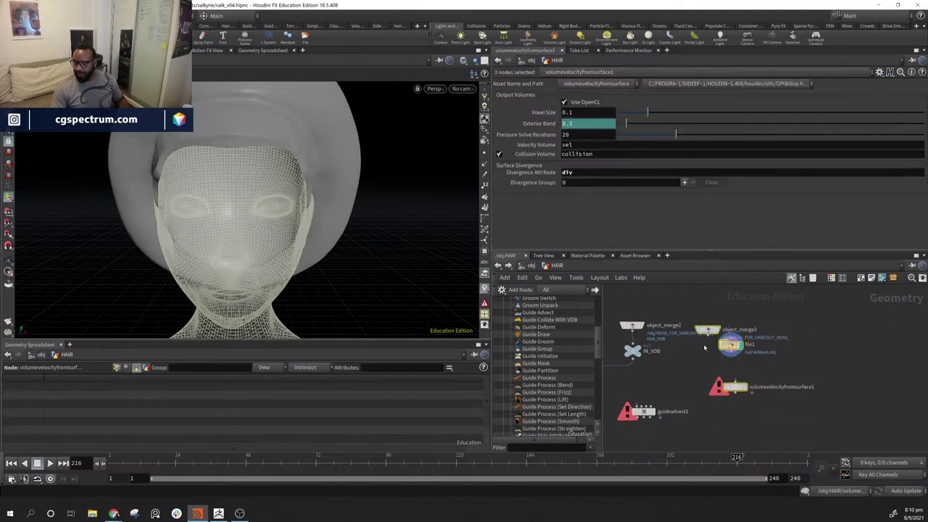
- Arrange object_merge3 and file1 next to each other above volumevelocityfromsurface1, and display the merged head geometry
left_click_drag(712, 333, 796, 346)
middle_click_drag(878, 385, 822, 353)
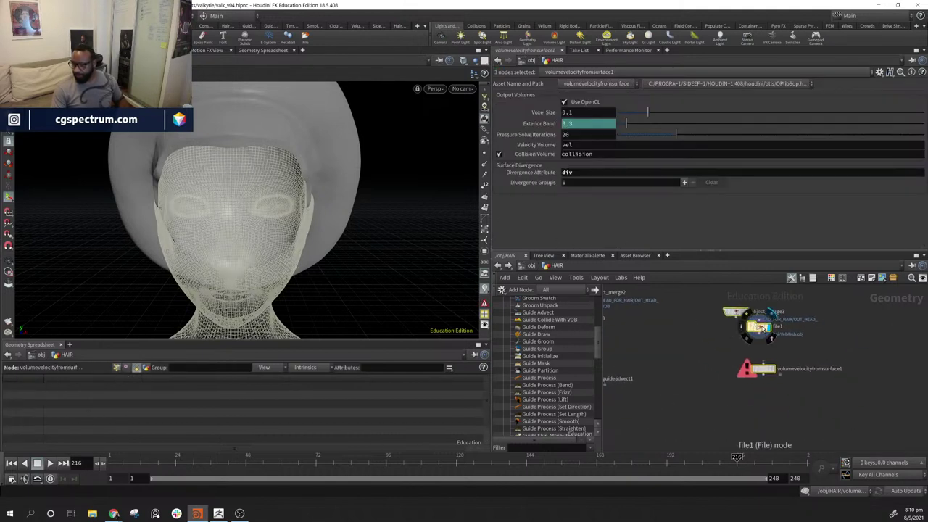
left_click_drag(762, 330, 674, 351)
left_click(836, 359)
left_click(773, 317)
left_click(712, 329)
left_click(674, 354)
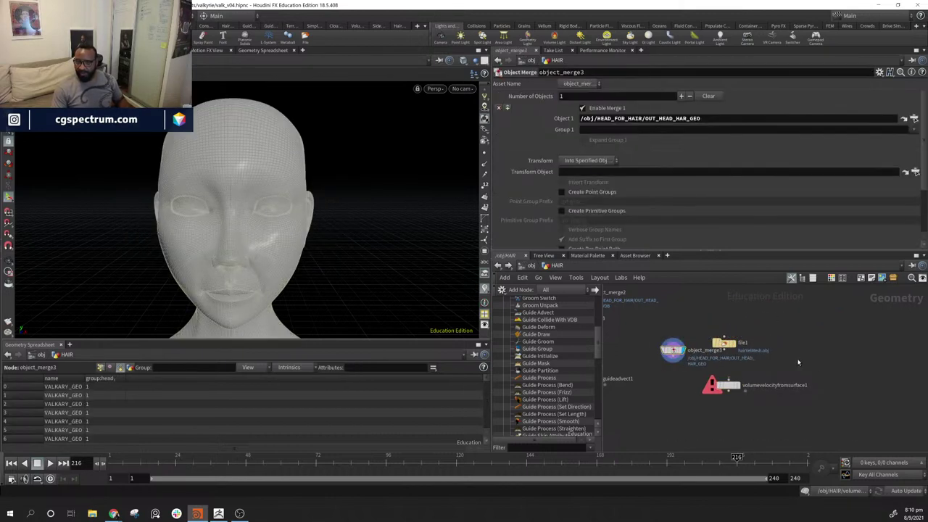
- Space object_merge3, file1 and volumevelocityfromsurface1 further apart in the HAIR network, and display file1's hair mesh
middle_click_drag(658, 377, 909, 367)
left_click(723, 308)
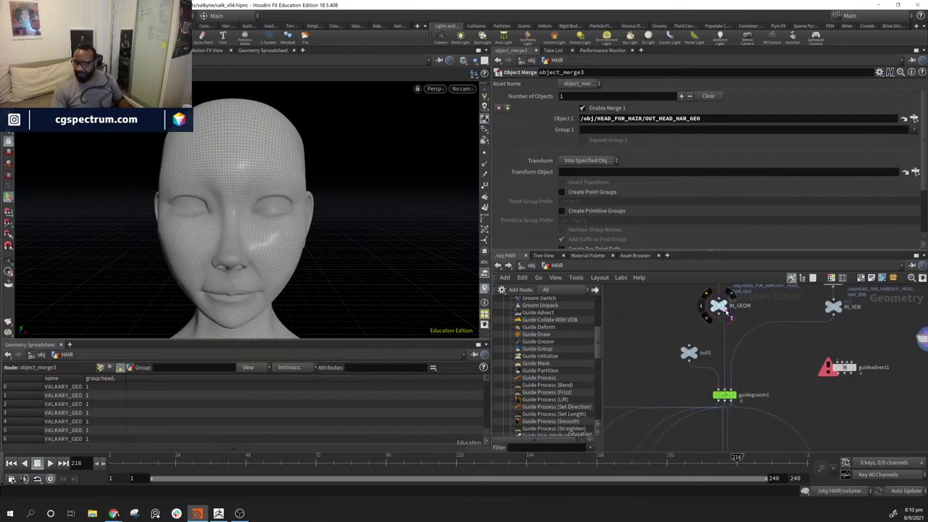
middle_click_drag(870, 392, 747, 407)
left_click_drag(805, 354, 804, 332)
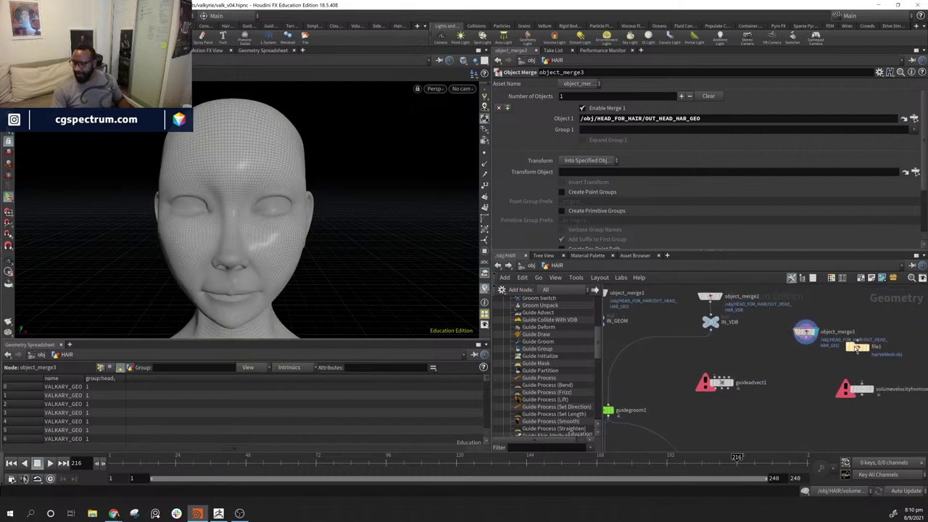
left_click_drag(276, 203, 261, 221)
middle_click_drag(751, 349, 706, 358)
left_click_drag(812, 354, 859, 348)
left_click_drag(816, 397, 807, 429)
left_click(767, 342)
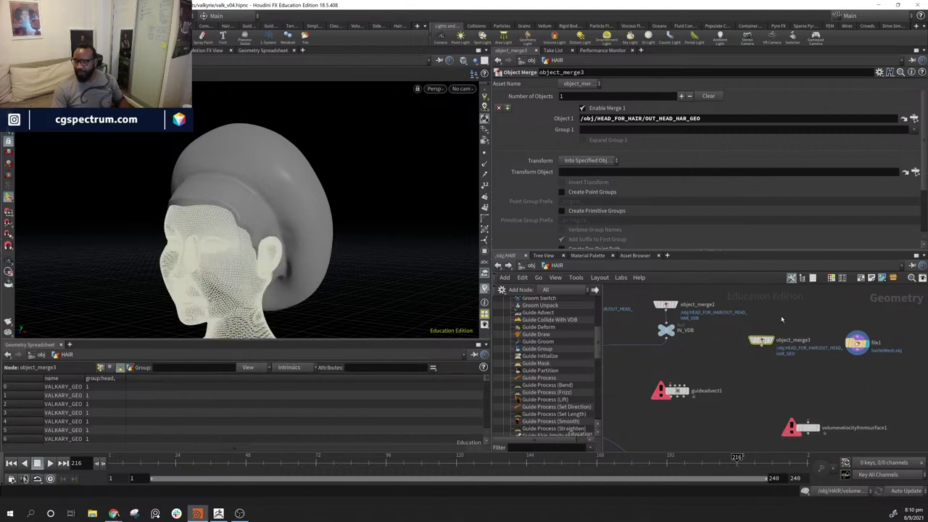
left_click(854, 345)
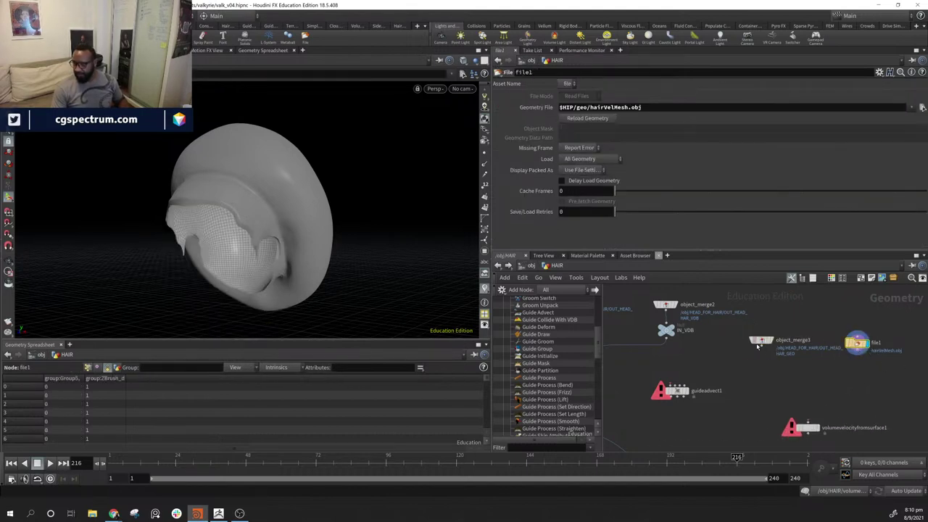
left_click_drag(760, 341, 757, 351)
left_click_drag(858, 345, 867, 355)
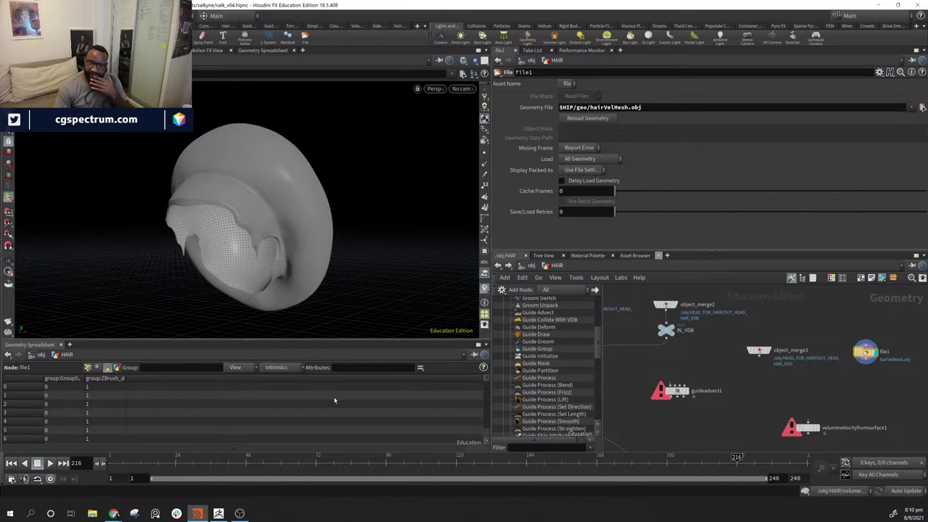
- Examine file1's group values in the geometry spreadsheet and the hair mesh's shape from below and from the side
scroll(88, 390, "down", 2)
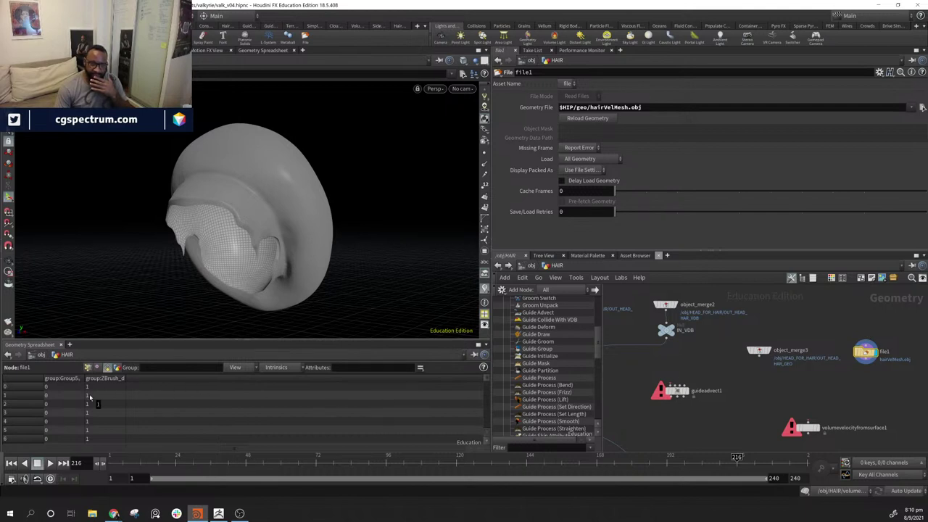
scroll(89, 394, "down", 3)
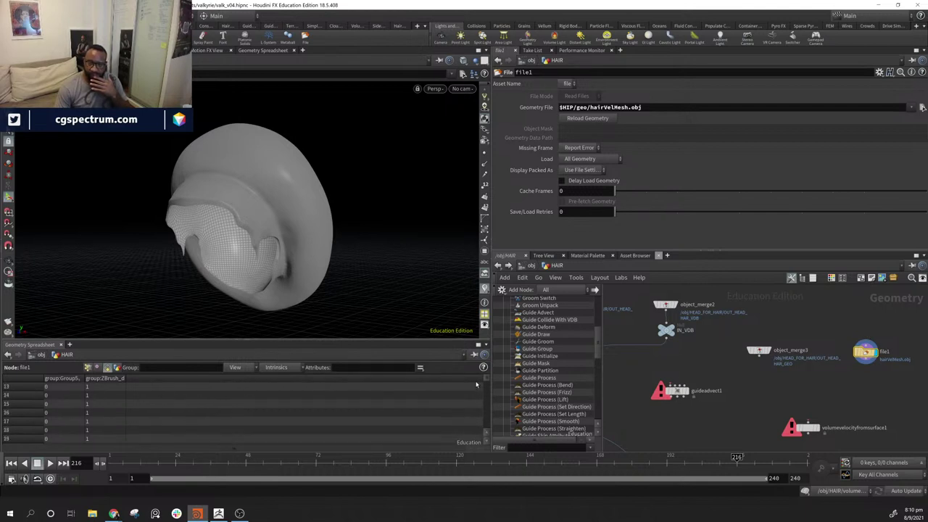
mouse_move(485, 380)
left_mouse_down()
mouse_move(475, 429)
mouse_move(484, 369)
left_mouse_up()
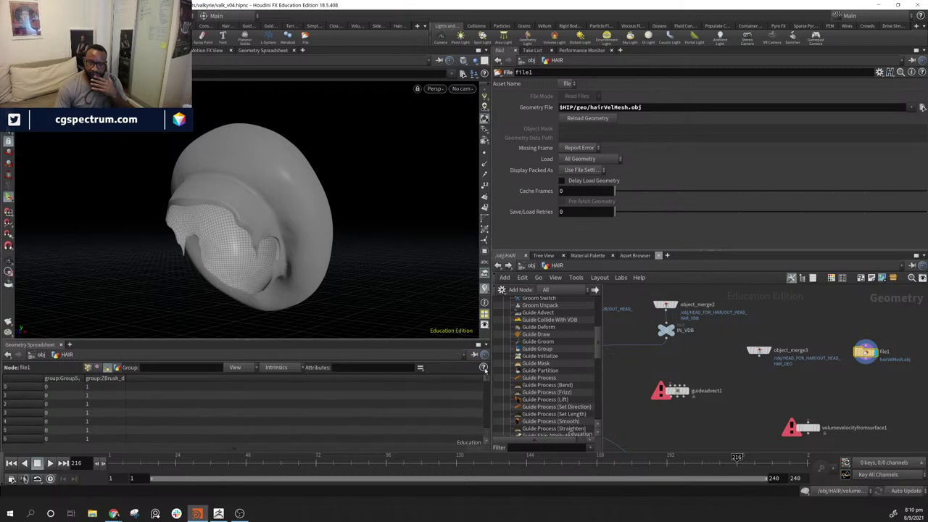
left_click_drag(296, 249, 369, 219, "alt")
middle_click_drag(855, 381, 848, 379)
mouse_move(865, 353)
left_mouse_down()
mouse_move(859, 345)
mouse_move(870, 343)
left_mouse_up()
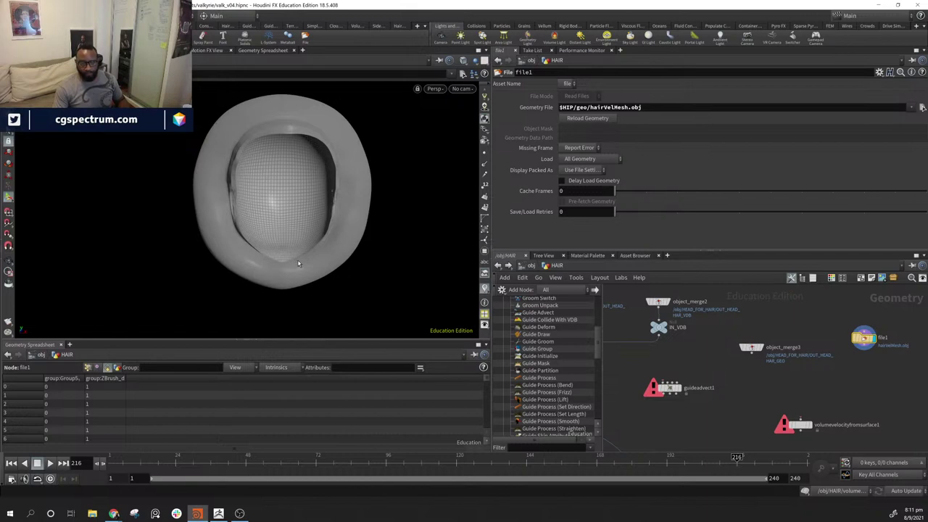
left_click_drag(369, 288, 374, 182, "alt")
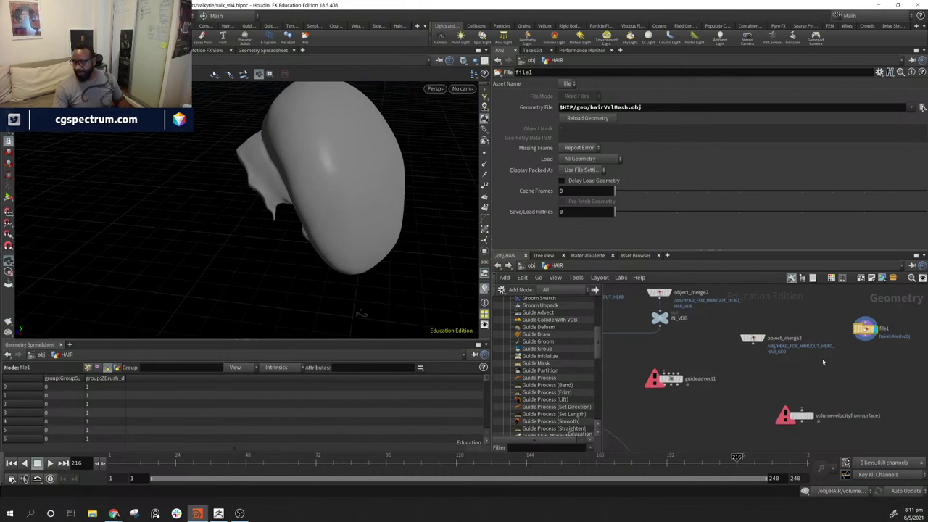
- Add an Attribute Create node directly below object_merge3, wired to its output, and display its result
scroll(824, 384, "up", 5)
scroll(762, 393, "down", 7)
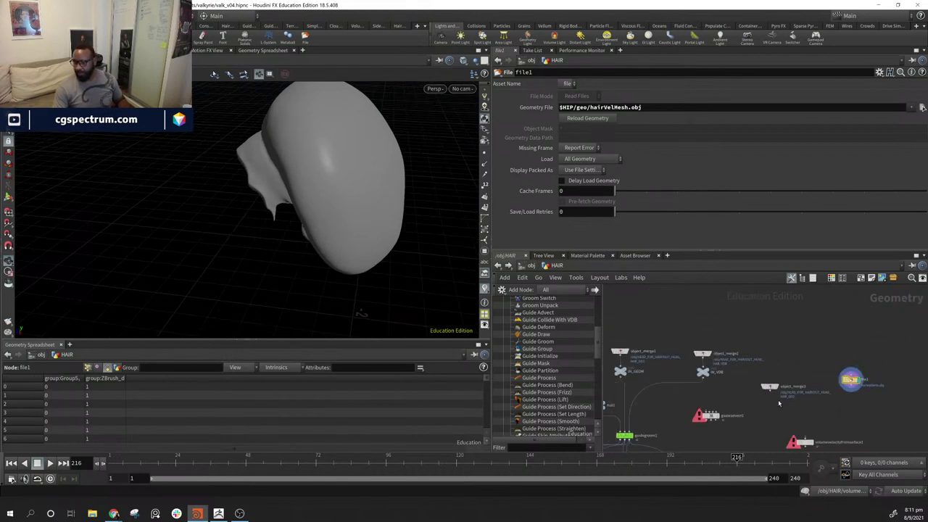
scroll(777, 400, "up", 3)
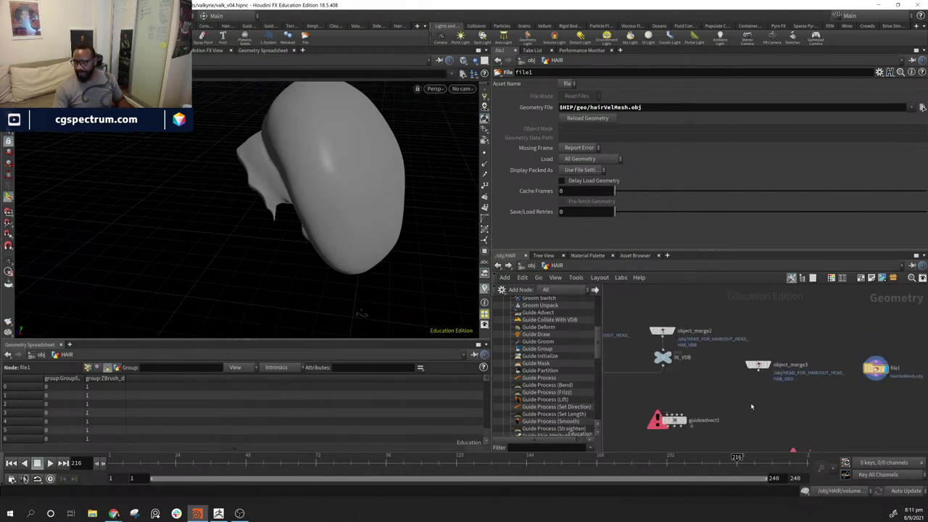
key("Tab")
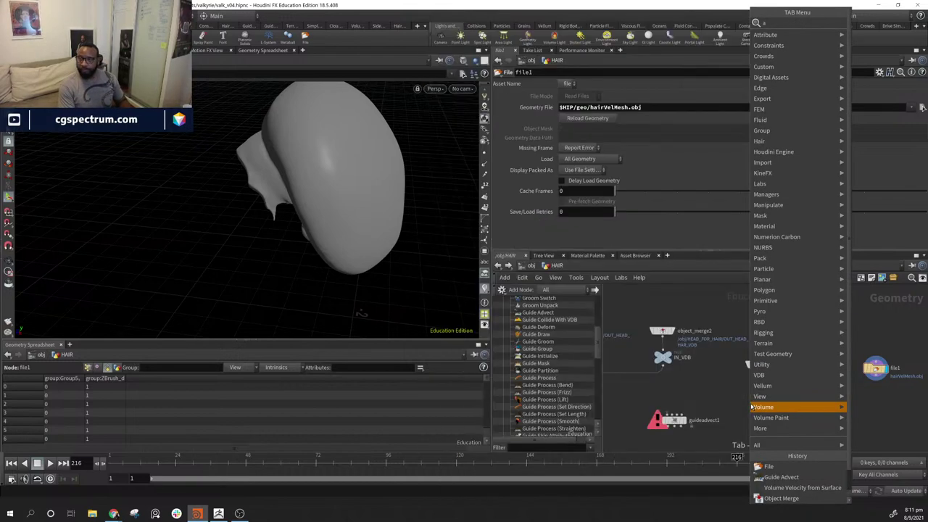
mouse_move(752, 408)
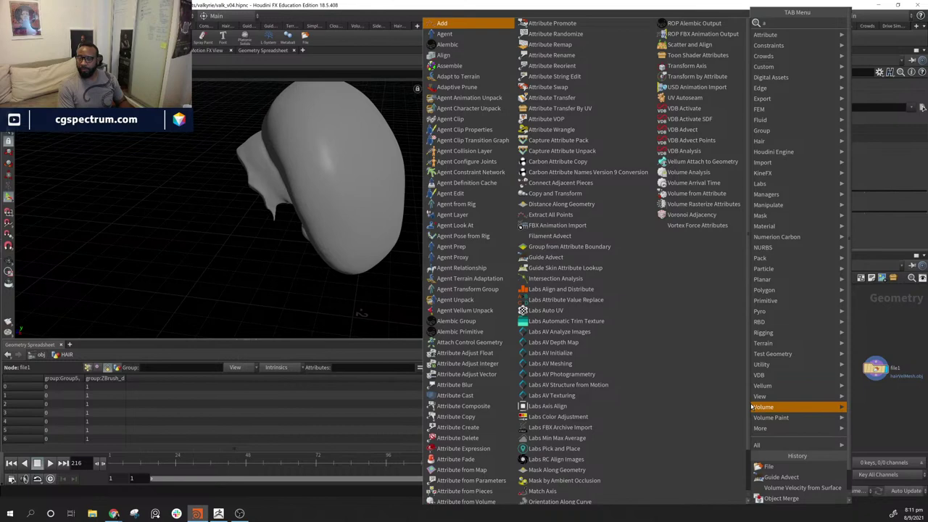
key("BackSpace")
type("a c")
key("Down")
key("Down")
key("Down")
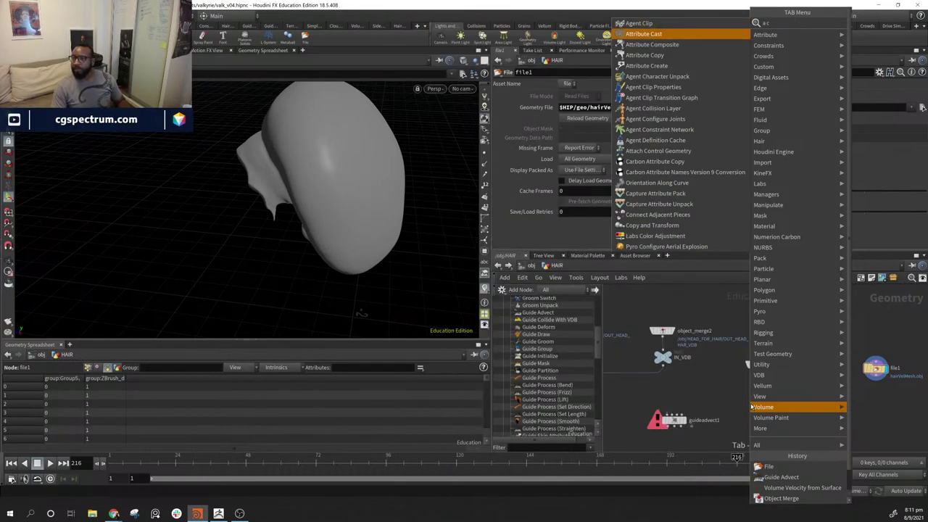
key("Down")
key("Return")
left_click(751, 403)
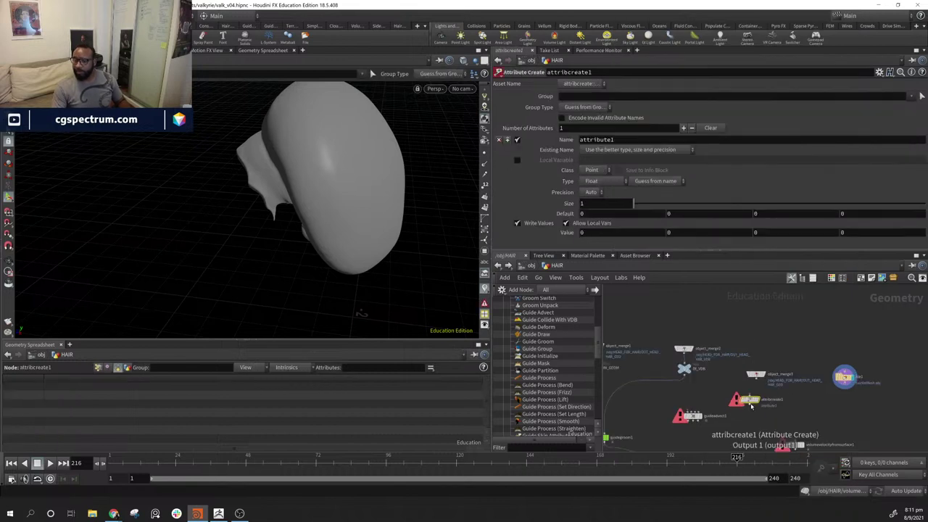
left_click_drag(754, 403, 756, 392)
scroll(760, 397, "up", 2)
left_click(767, 396)
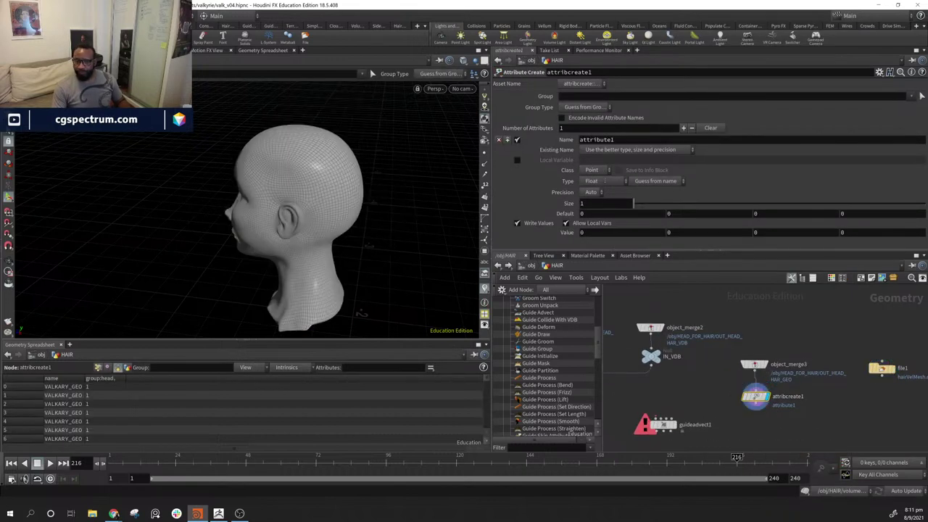
- Show the point attributes in the geometry spreadsheet and name attribcreate1's attribute div
left_click(98, 368)
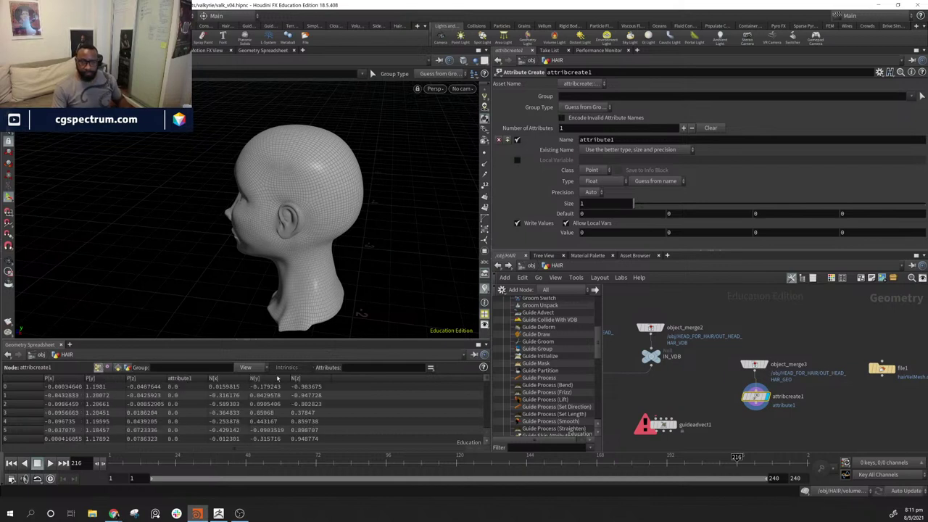
double_click(637, 143)
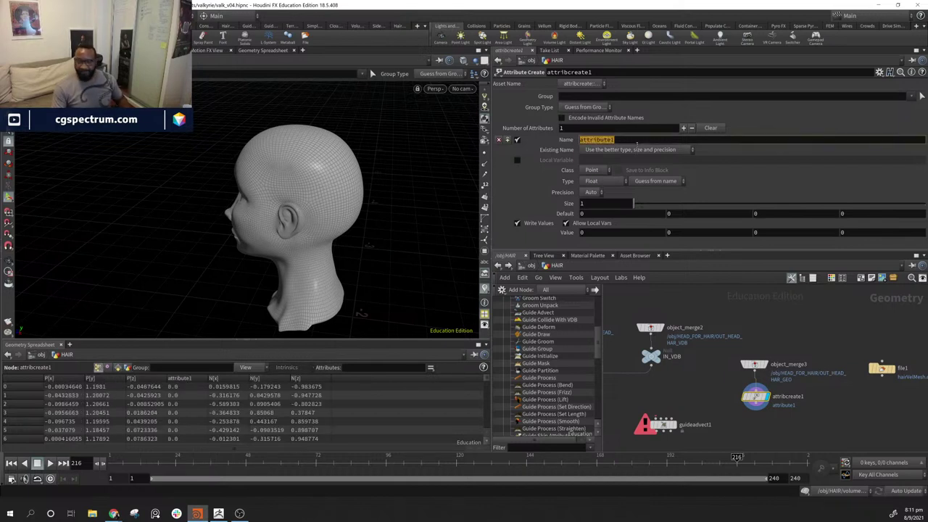
type("div")
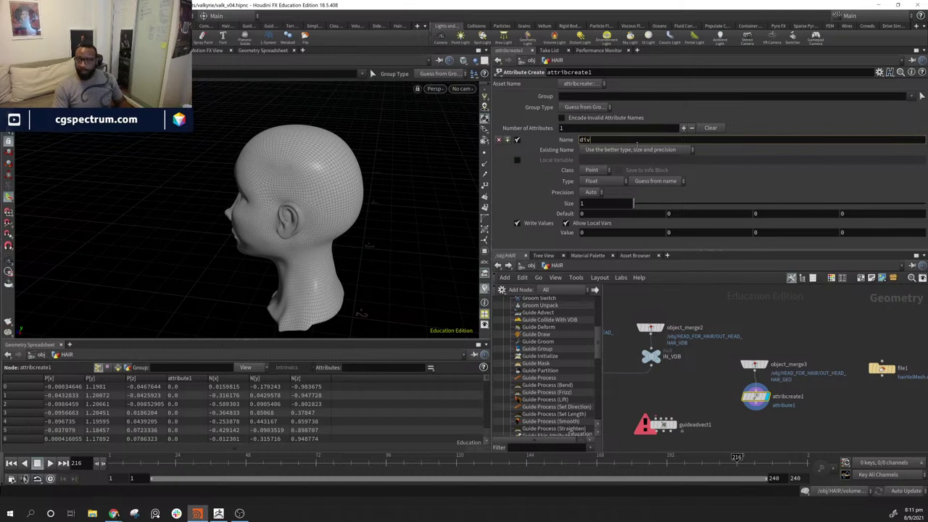
key("Return")
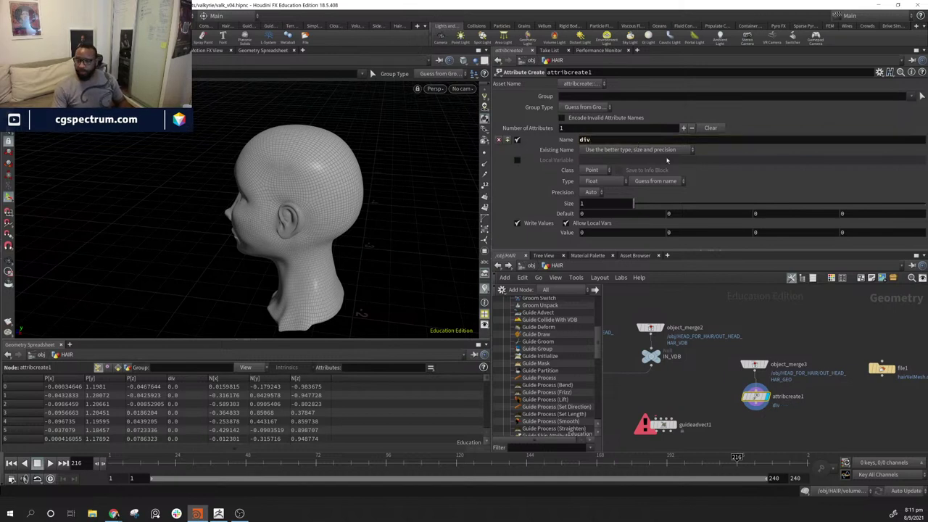
- Set the div attribute's value to 1 on attribcreate1 and nudge the file1 node slightly
left_click_drag(312, 234, 372, 242, "alt")
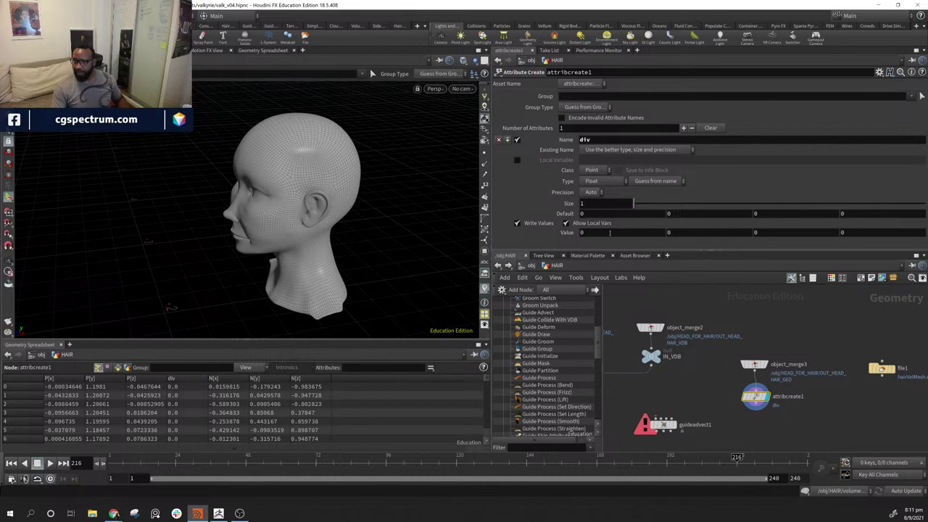
left_click(609, 233)
type("1")
key("Return")
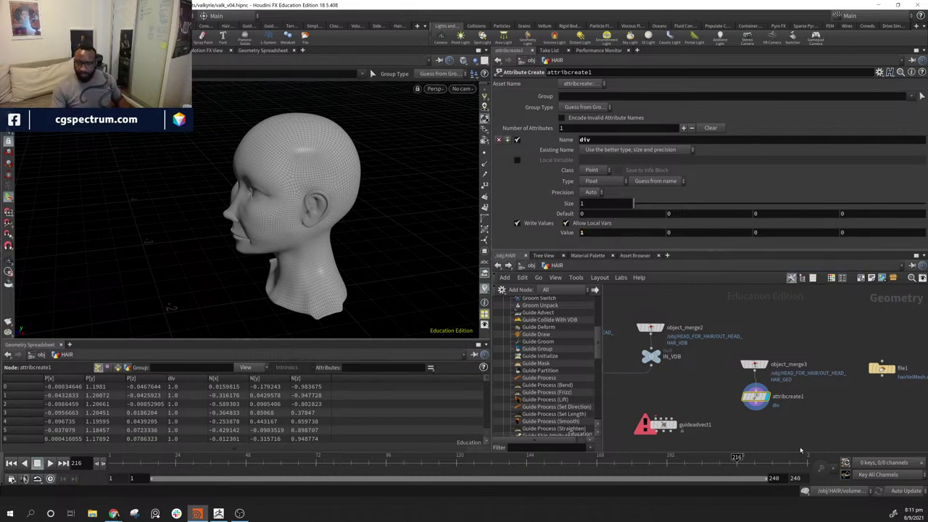
middle_click_drag(802, 395, 772, 391)
left_click_drag(851, 364, 849, 366)
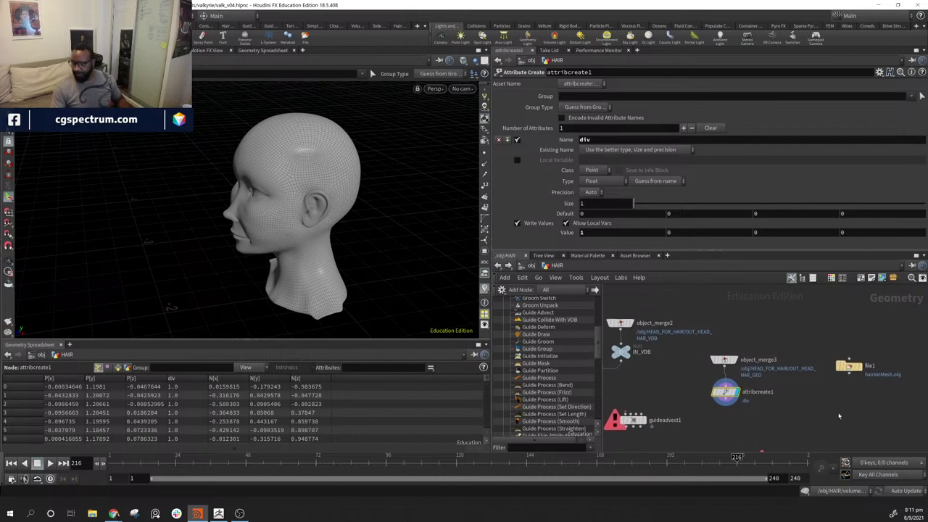
- Duplicate attribcreate1 below file1, wire file1 into the copy, and display the copy's result
middle_click_drag(840, 416, 797, 411)
left_click_drag(684, 389, 821, 392, "alt")
left_click(807, 369)
left_click(823, 384)
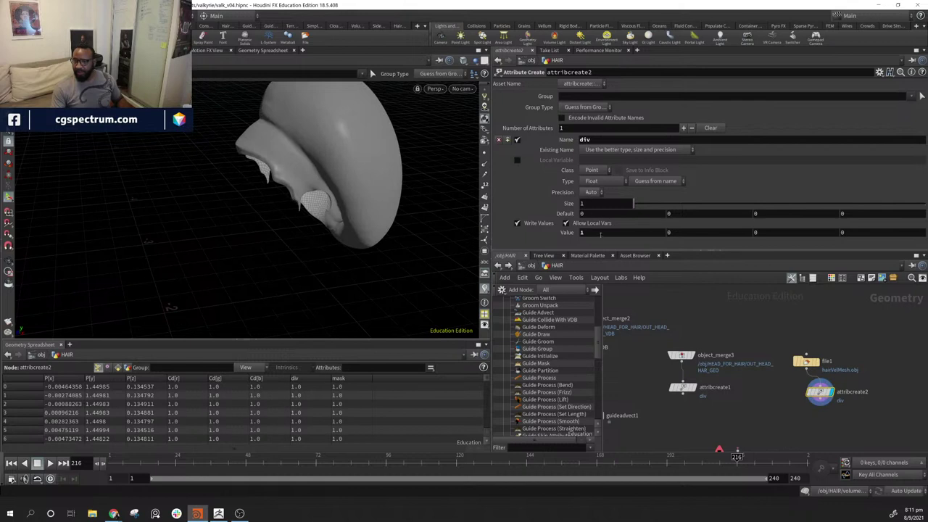
- Set the div value to -1 on attribcreate2
left_click(582, 232)
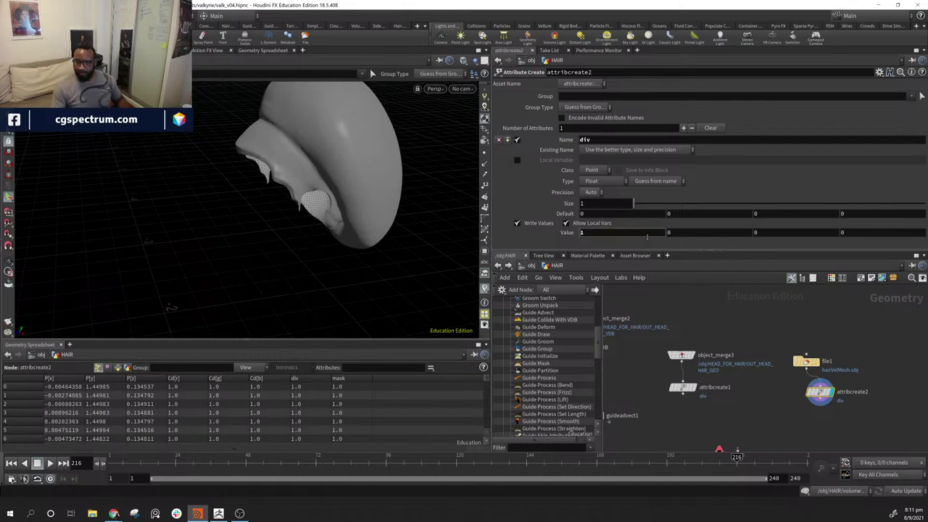
type("-1")
key("Return")
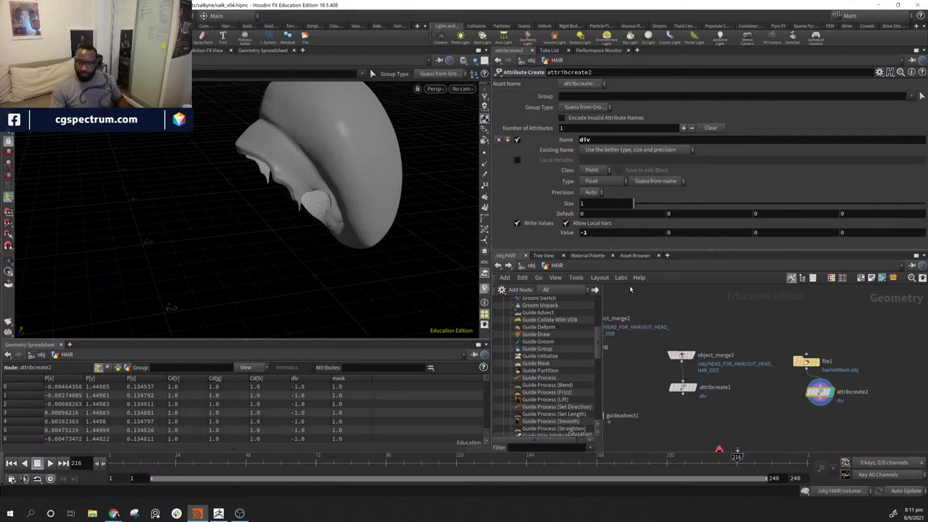
- Arrange the file1 and object_merge3 branches side by side above volumevelocityfromsurface1, with the file1 branch on the left
left_click_drag(825, 397, 810, 398)
left_click_drag(786, 347, 836, 423)
left_click_drag(807, 363, 806, 348)
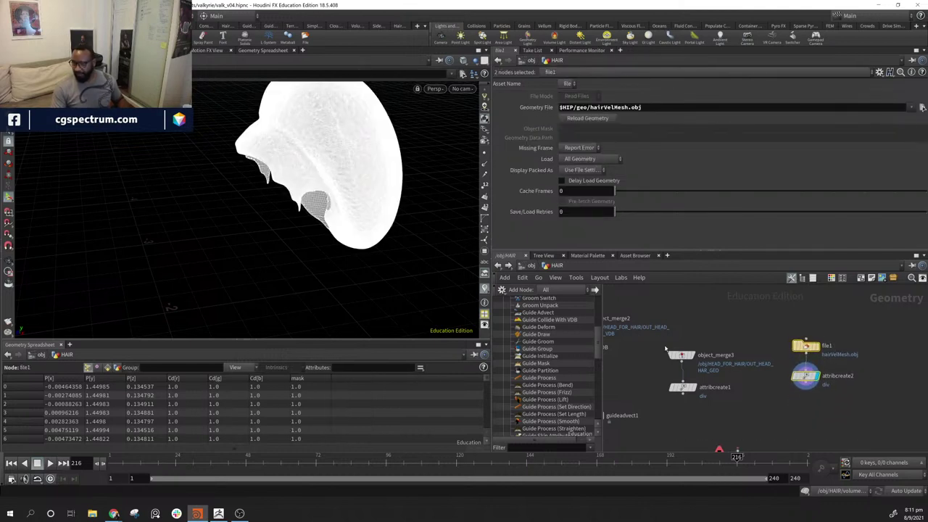
left_click_drag(673, 333, 709, 422)
left_click_drag(685, 357, 861, 350)
middle_click_drag(755, 430, 708, 401)
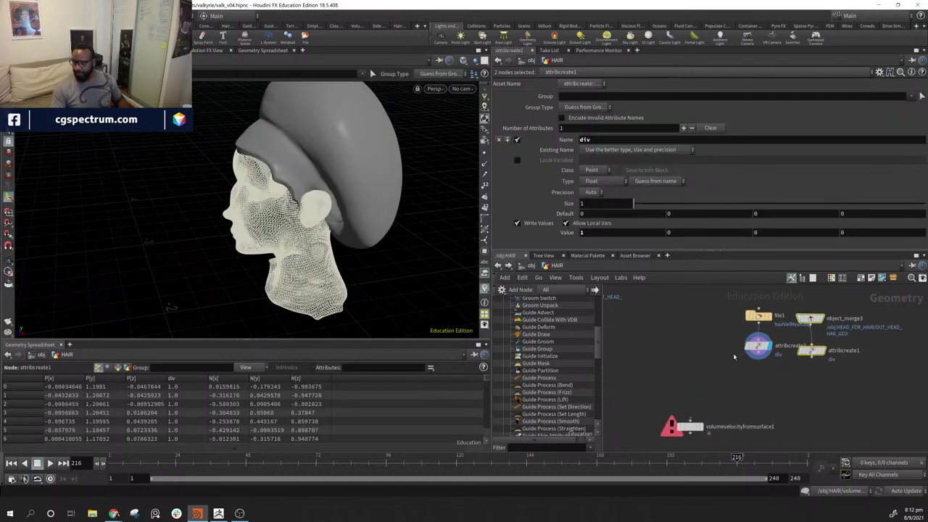
left_click_drag(724, 299, 767, 365)
left_click_drag(764, 320, 702, 323)
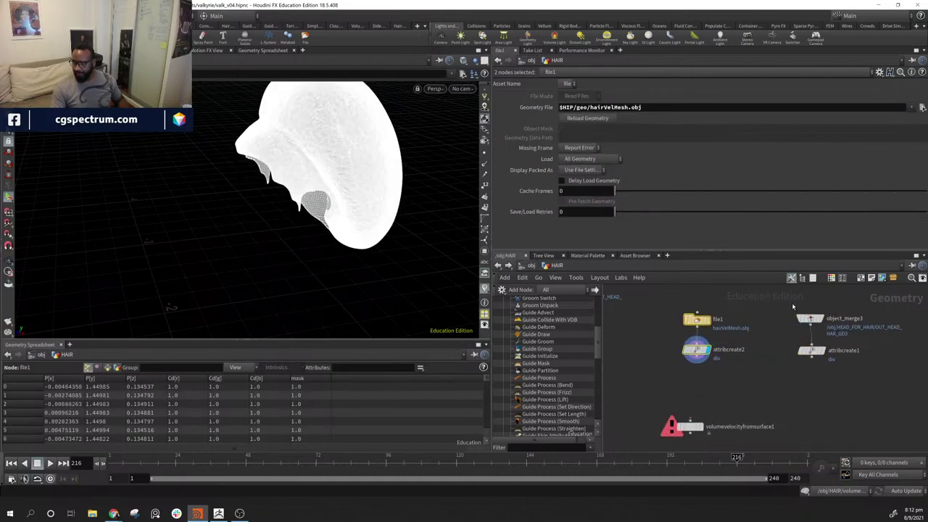
left_click_drag(790, 301, 835, 388)
left_click_drag(810, 319, 796, 327)
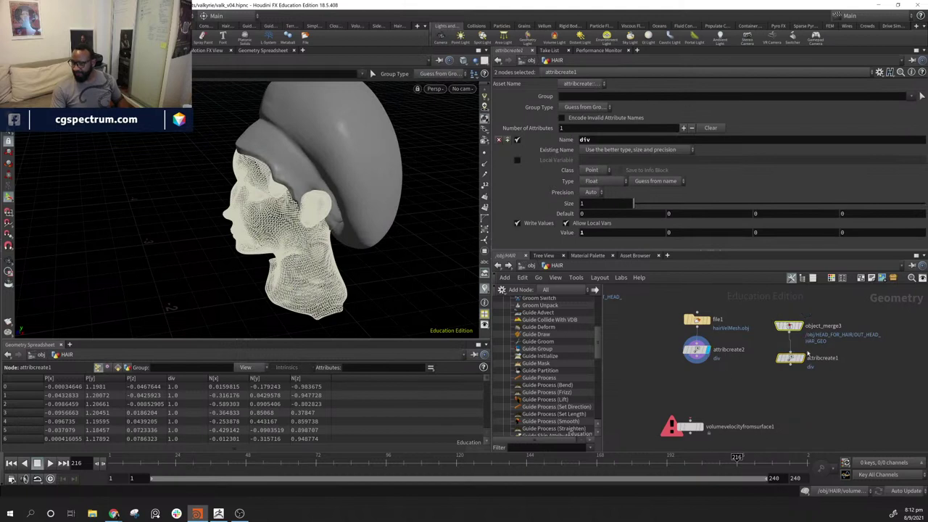
- Set the hair mesh's div value to 0 on attribcreate2
left_click_drag(319, 217, 416, 205)
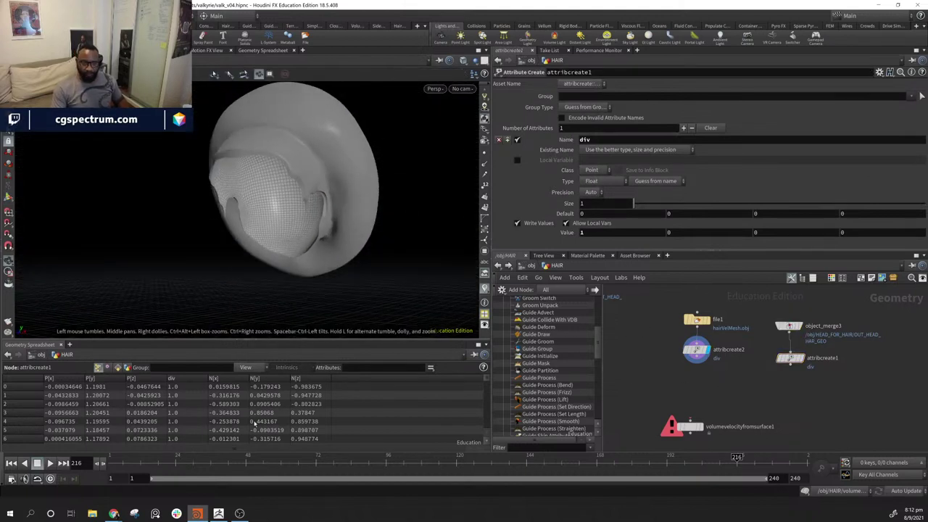
key("Tab")
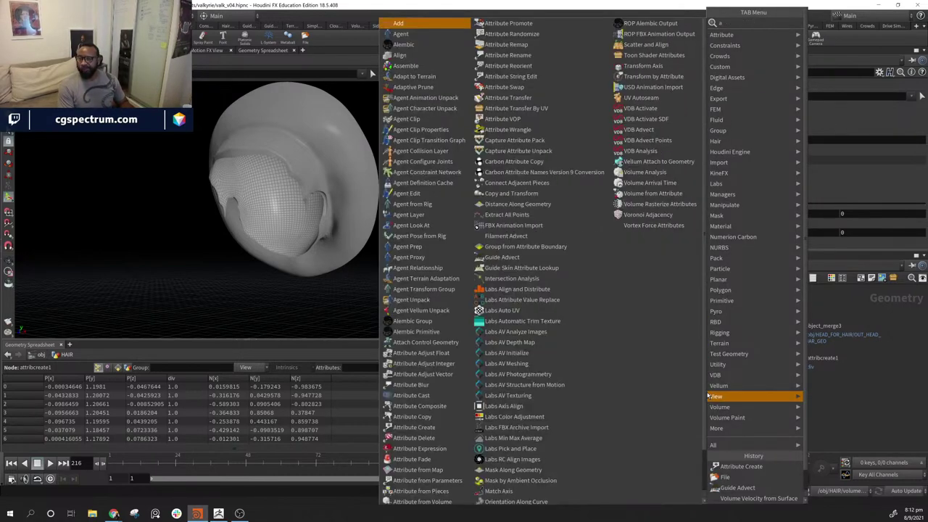
left_click(860, 404)
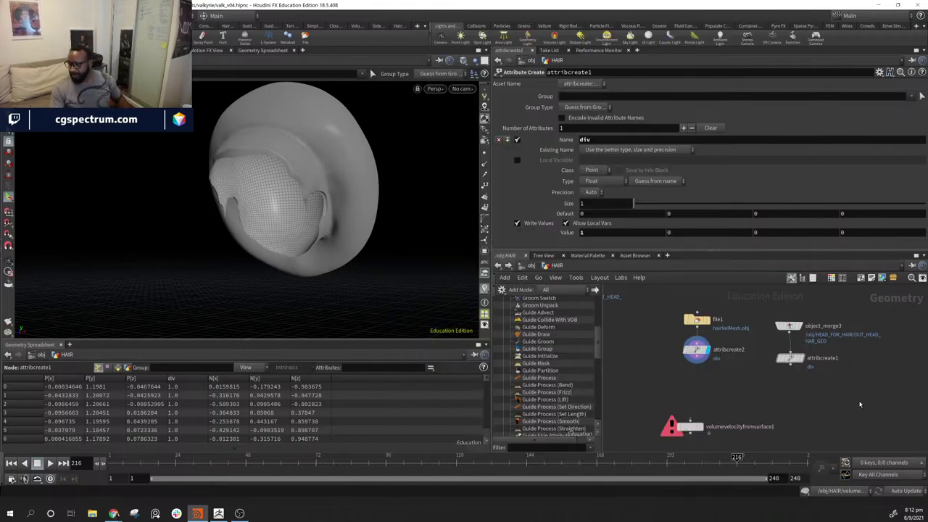
left_click(695, 351)
double_click(604, 234)
type("0")
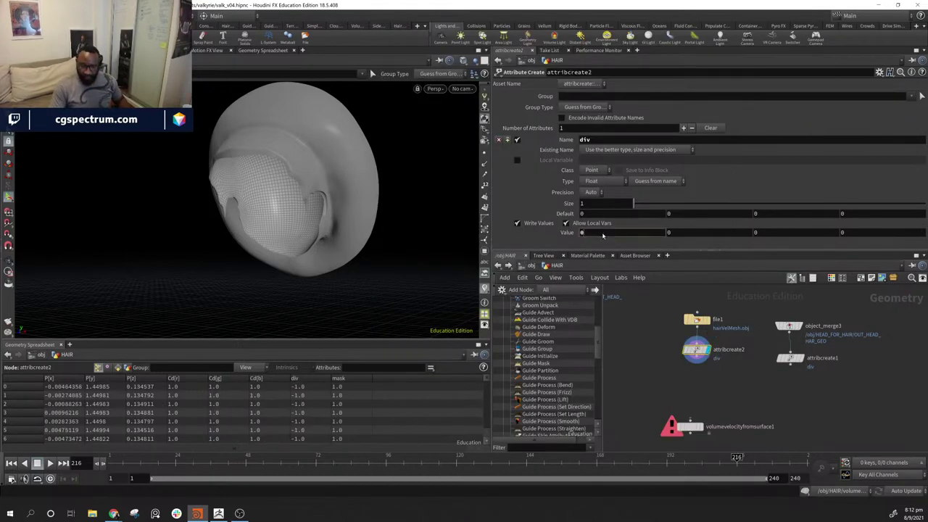
key("Return")
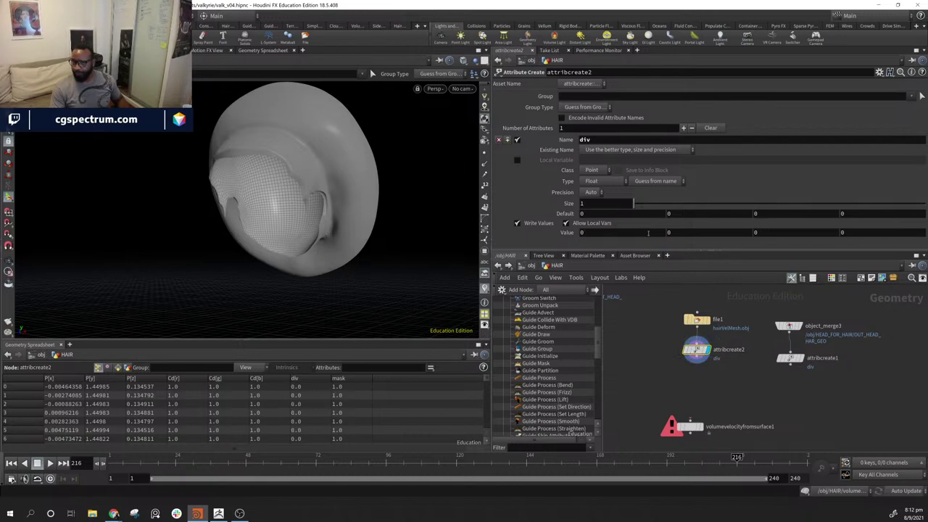
- Add an Attribute Transfer node below both branches, wiring attribcreate2 into its first input and attribcreate1 into its second
key("Tab")
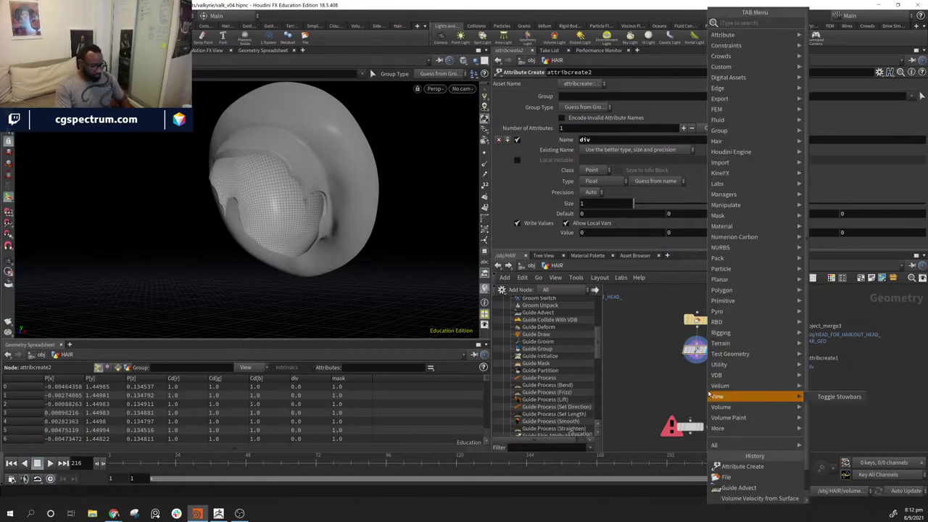
type("atr")
key("Return")
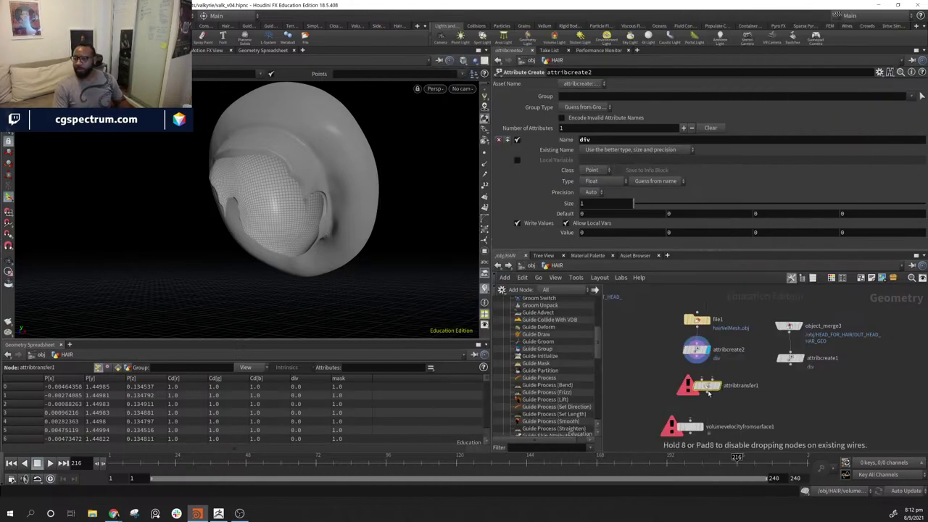
left_click(704, 386)
left_click_drag(708, 389, 730, 402)
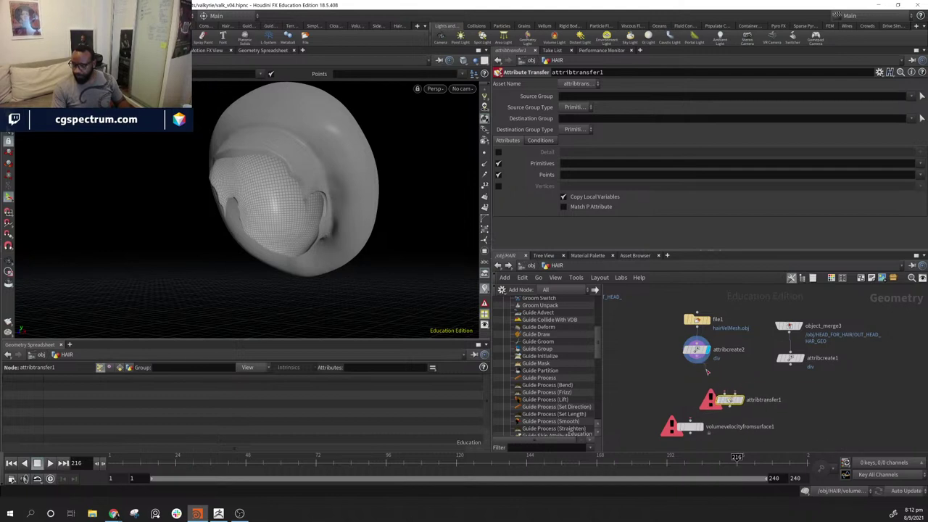
left_click(717, 389)
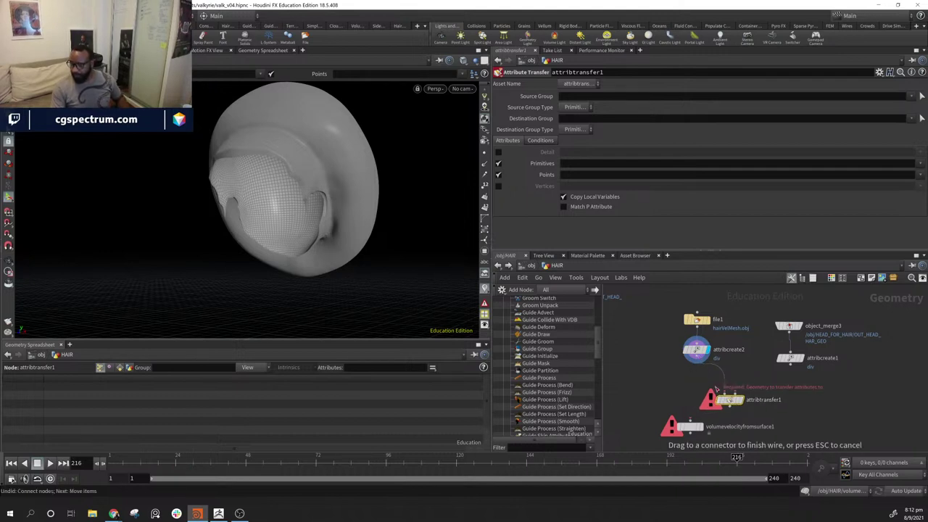
left_click_drag(716, 389, 720, 392)
left_click_drag(791, 365, 747, 400)
left_click(733, 395)
- Turn off primitive attributes on attribtransfer1 and choose div as the point attribute to transfer
left_click(696, 349)
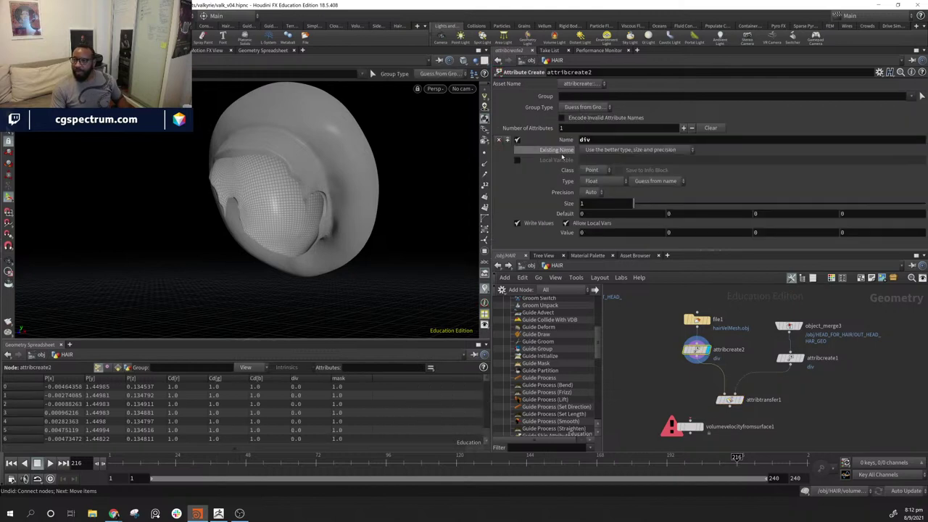
mouse_move(790, 362)
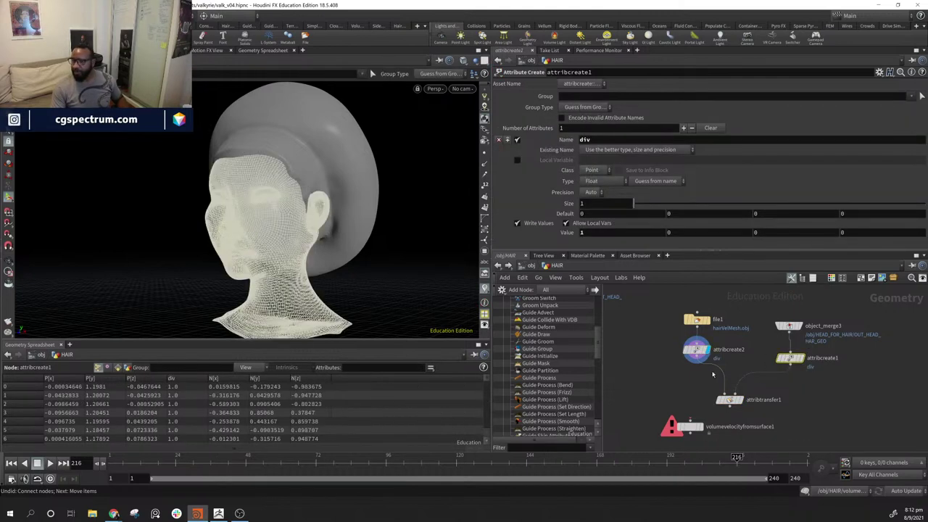
left_click(728, 400)
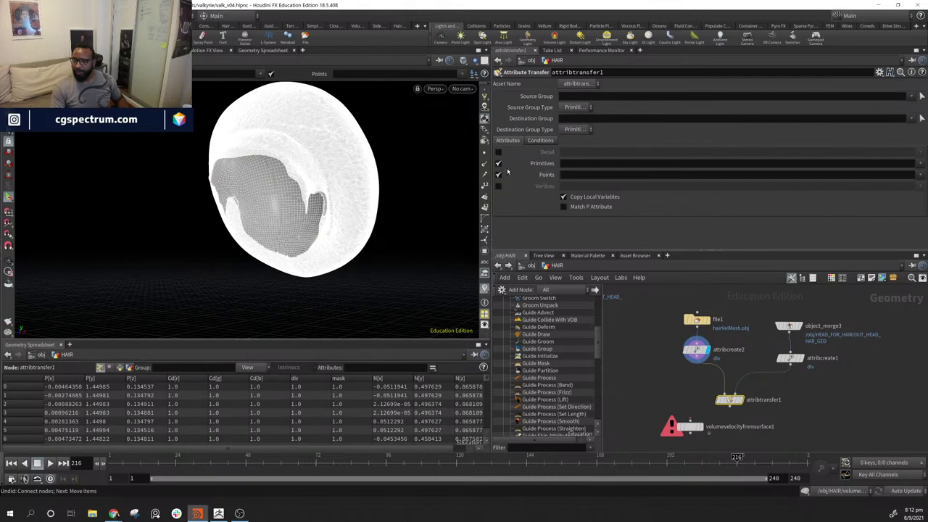
left_click(920, 175)
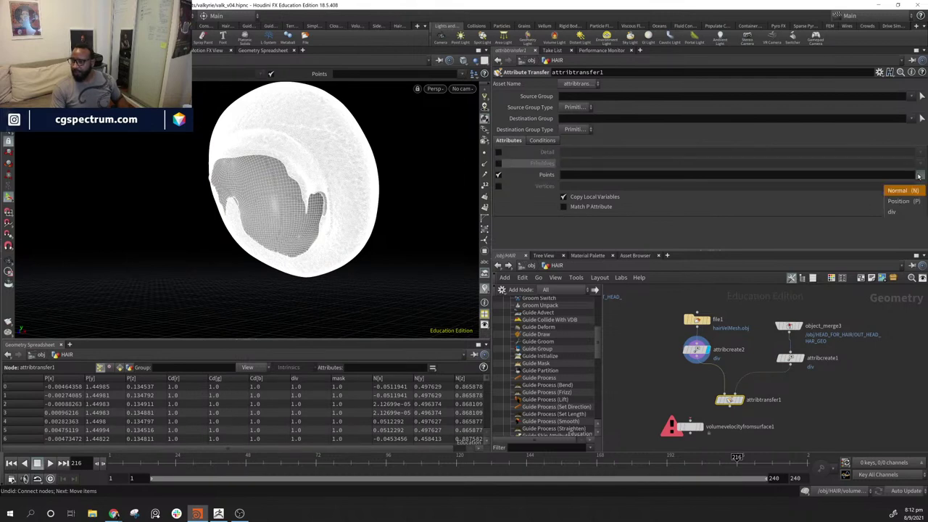
left_click(899, 211)
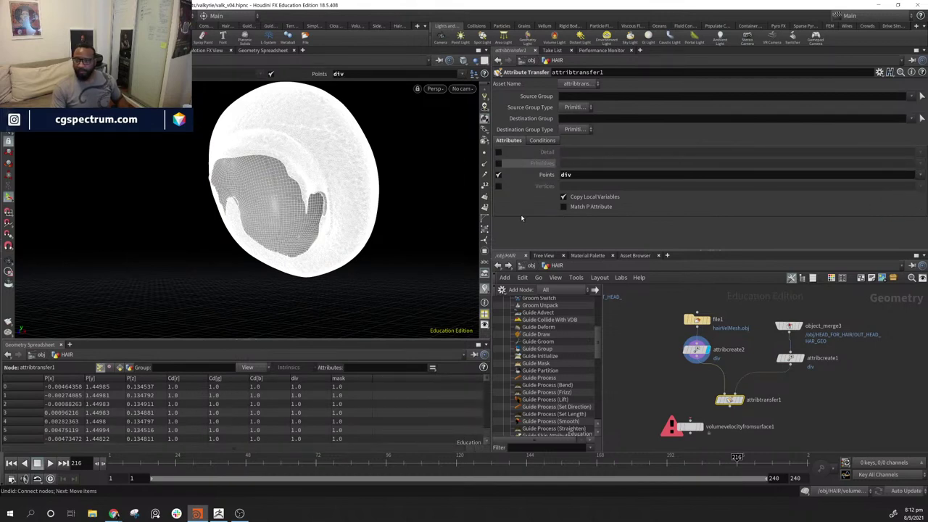
- Display attribtransfer1's result and visualize its div attribute in the viewport
left_click_drag(384, 259, 383, 232, "alt")
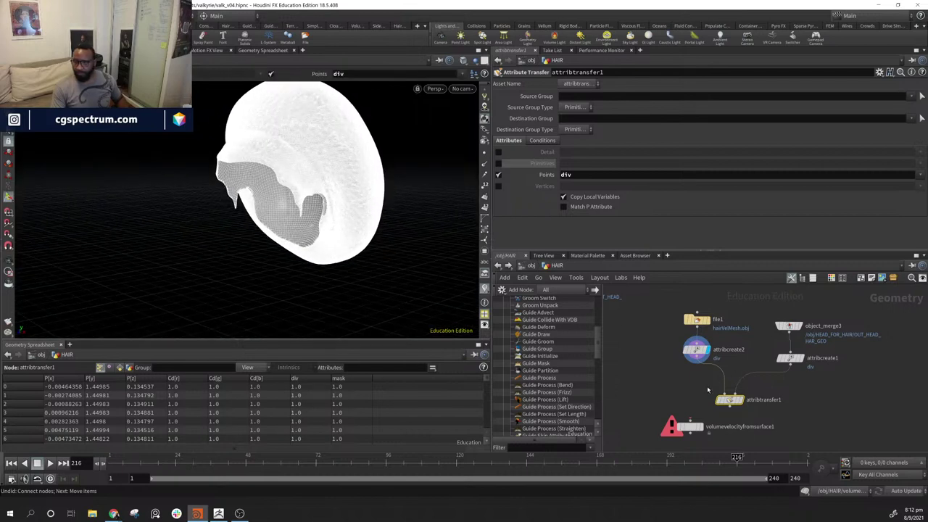
left_click(740, 400)
left_click_drag(324, 251, 338, 248, "alt")
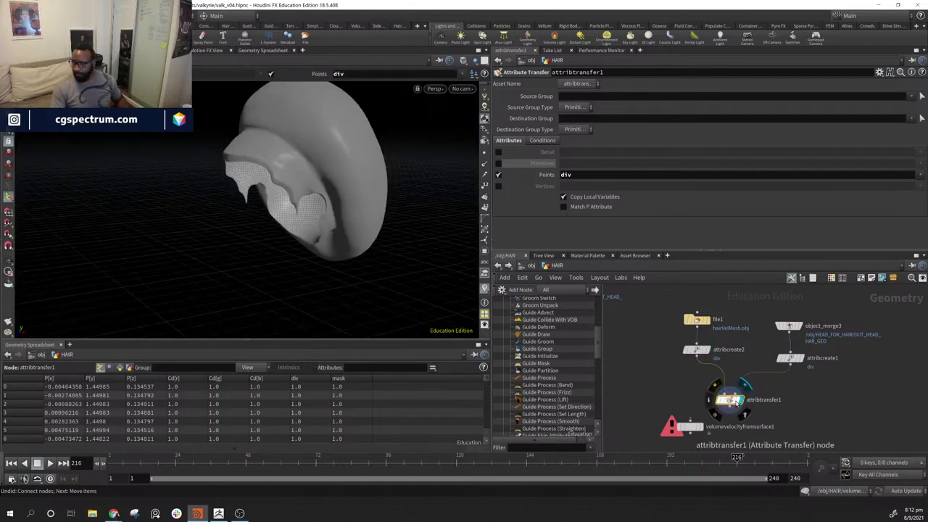
left_click(709, 400)
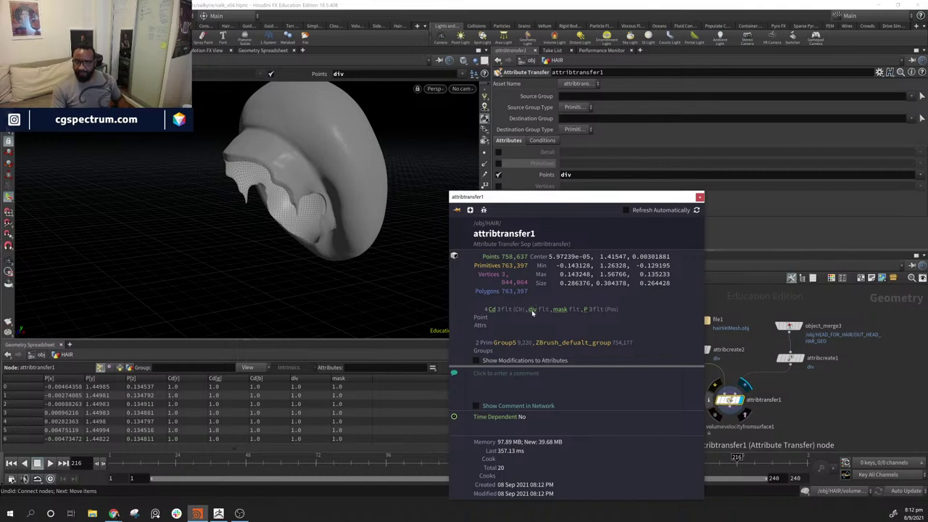
left_click(699, 197)
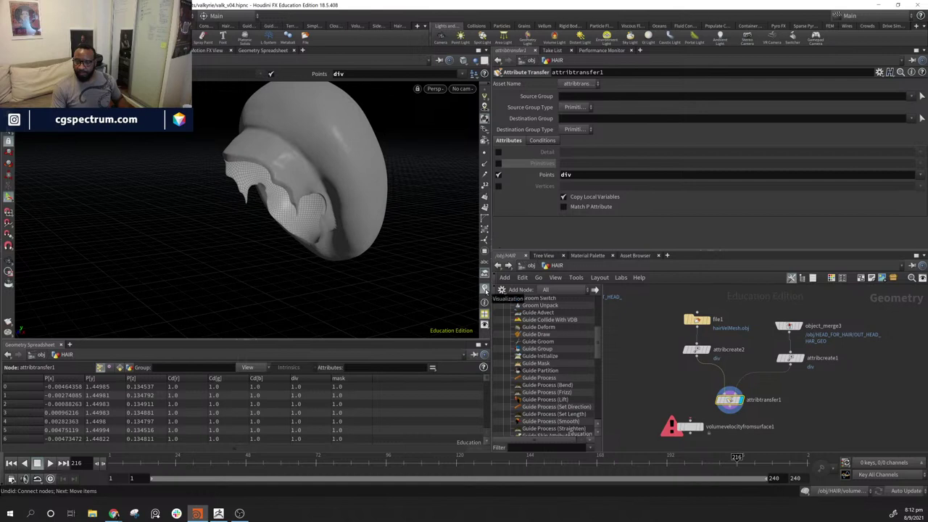
left_click(485, 289)
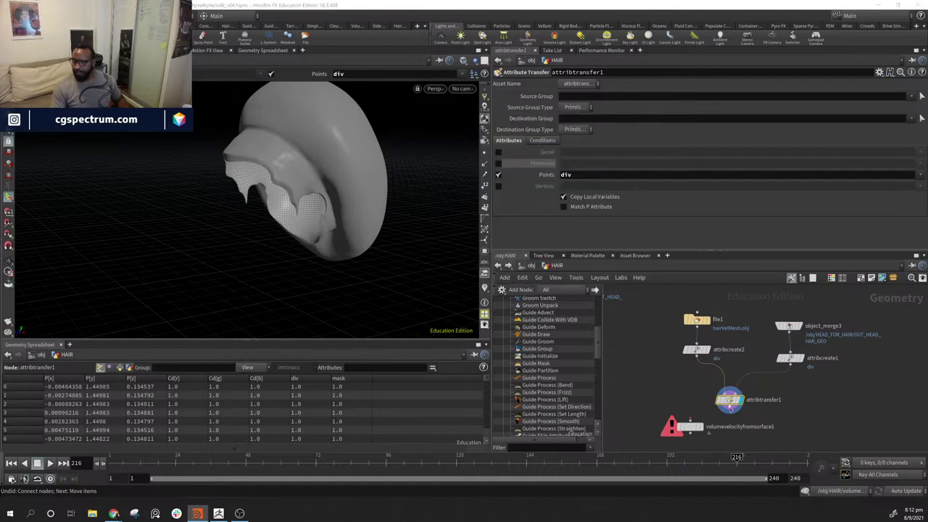
- Try lower Distance Threshold values of 0.07, .01 and .001 on attribtransfer1
left_click(542, 140)
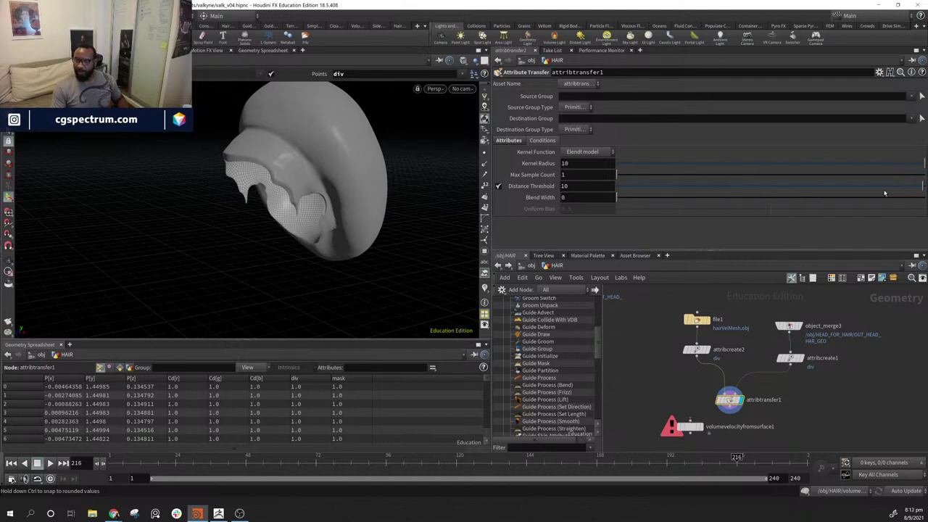
left_click_drag(884, 192, 620, 196)
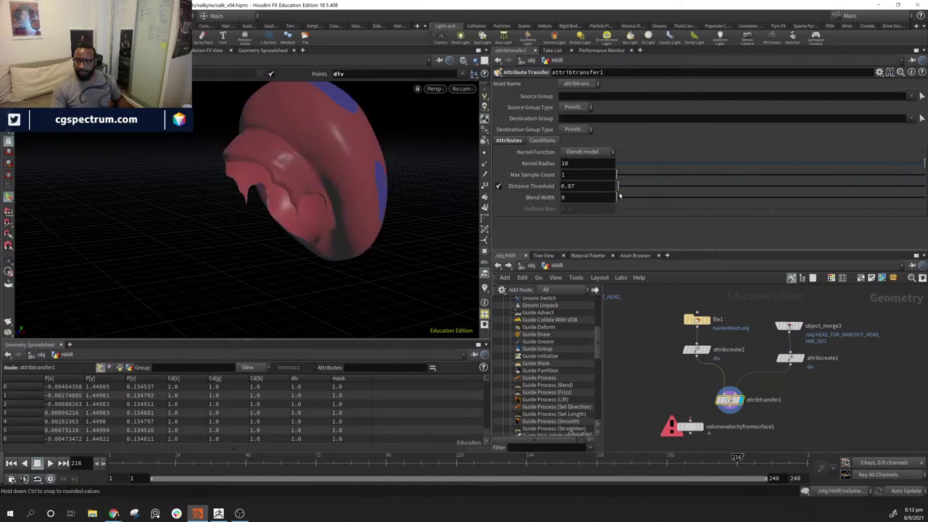
left_click_drag(406, 210, 435, 205, "alt")
left_click(588, 187)
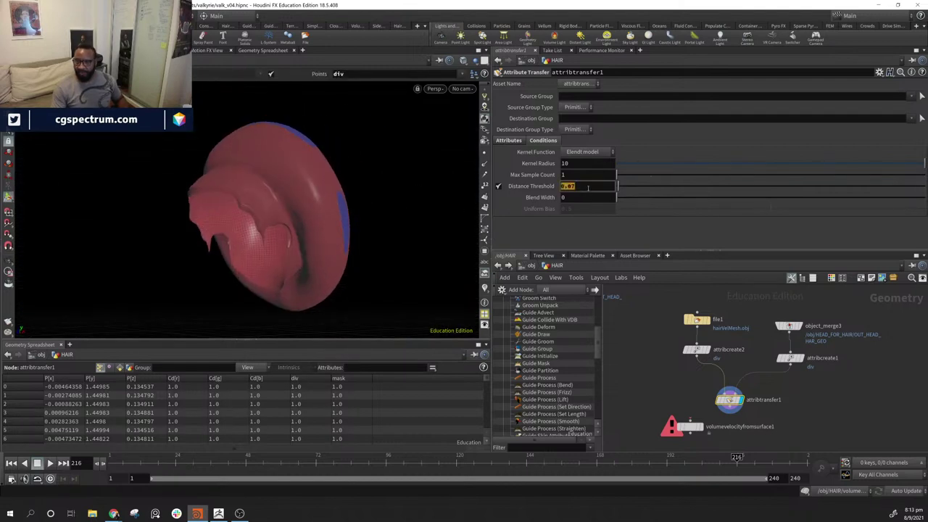
type(".01")
key("Return")
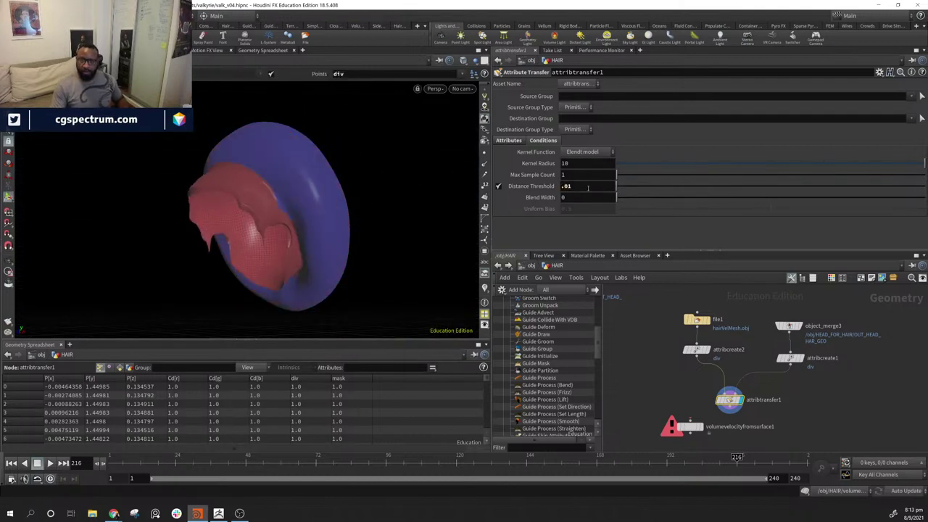
left_click(588, 186)
type(".001")
key("Return")
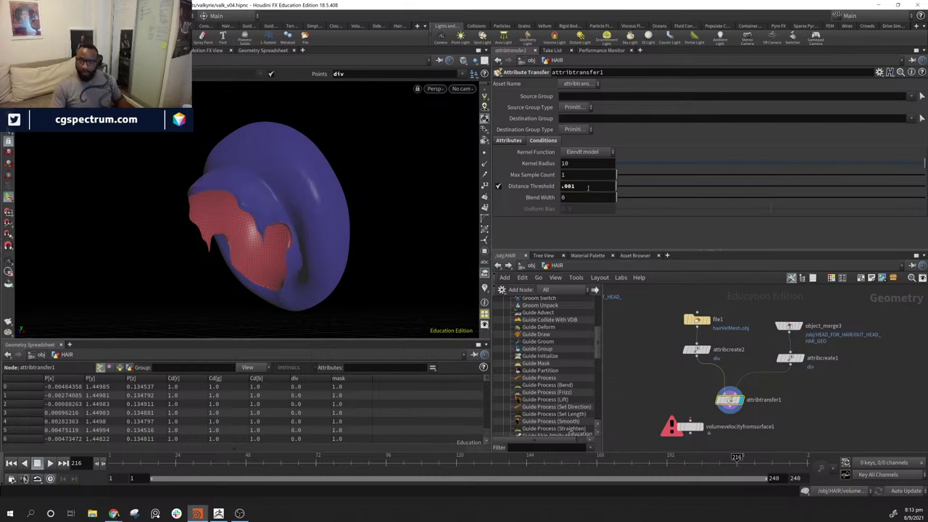
- Set attribtransfer1's Distance Threshold to .0001 and inspect the div coloring around the scalp opening
left_click_drag(306, 231, 470, 206, "alt")
left_click(584, 186)
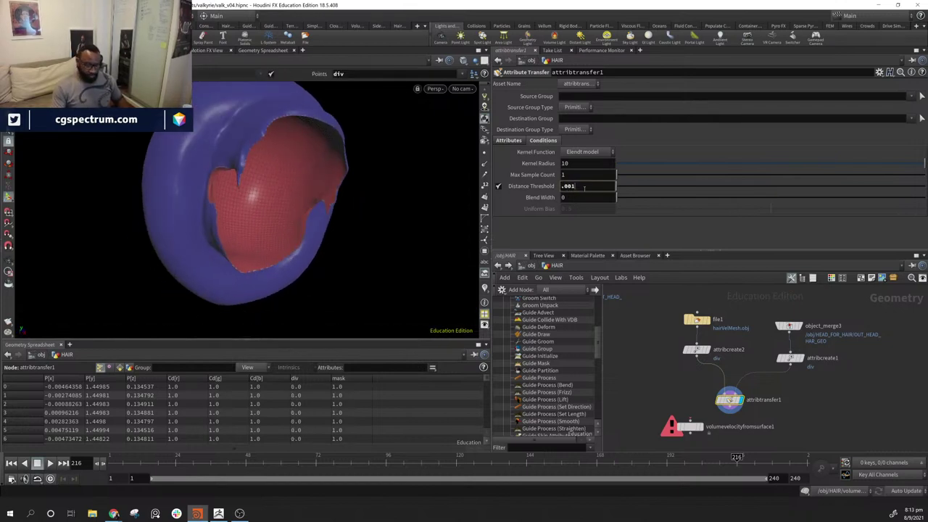
type(".0001")
key("Return")
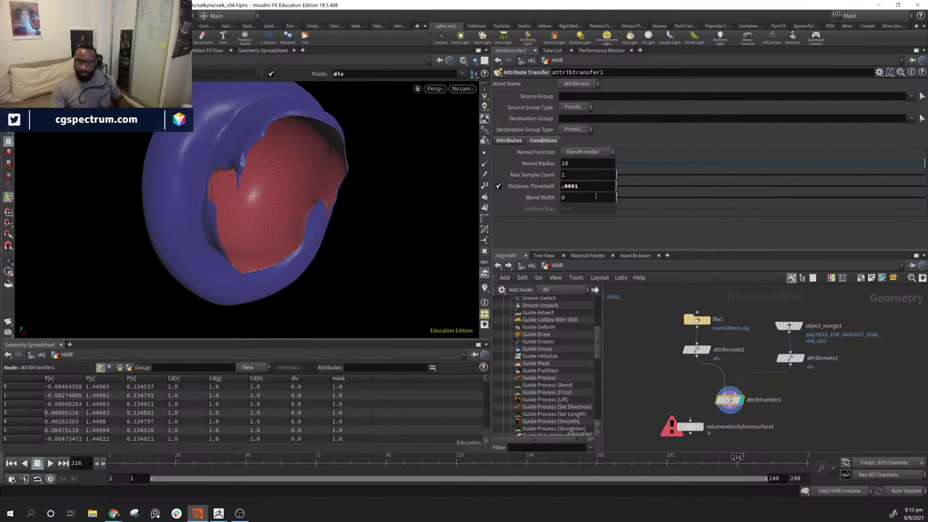
left_click_drag(352, 197, 242, 252)
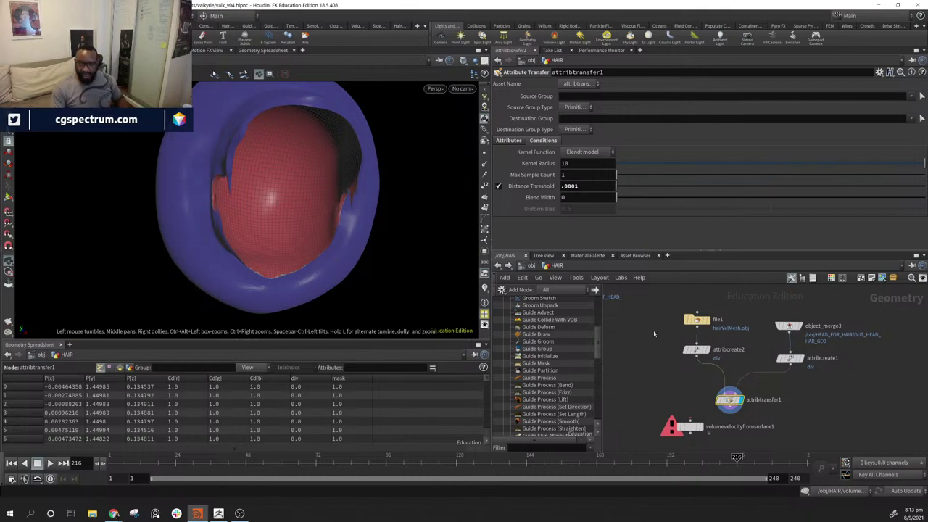
key("Escape")
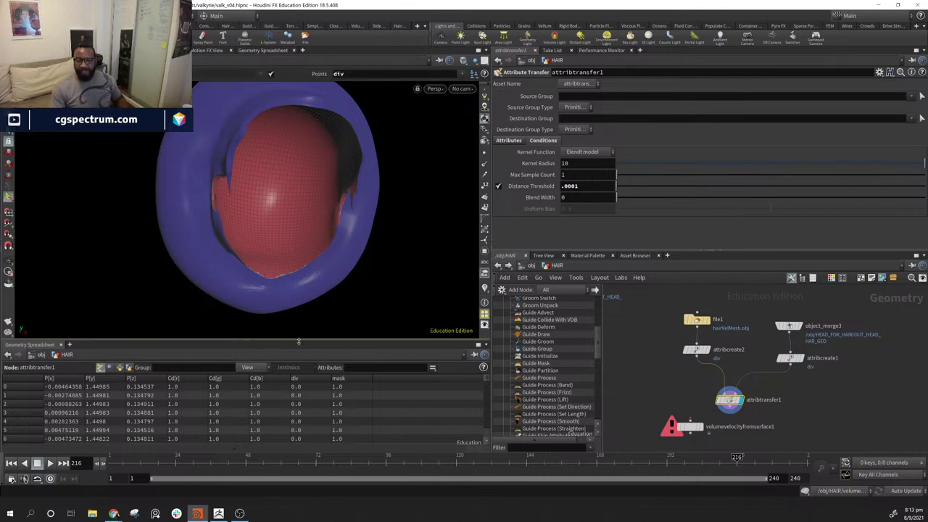
- Enlarge the geometry spreadsheet, inspect attribcreate2's point values, and view the hair mesh from the side
left_click_drag(298, 342, 298, 295)
left_click_drag(698, 358, 694, 360)
left_click(694, 361)
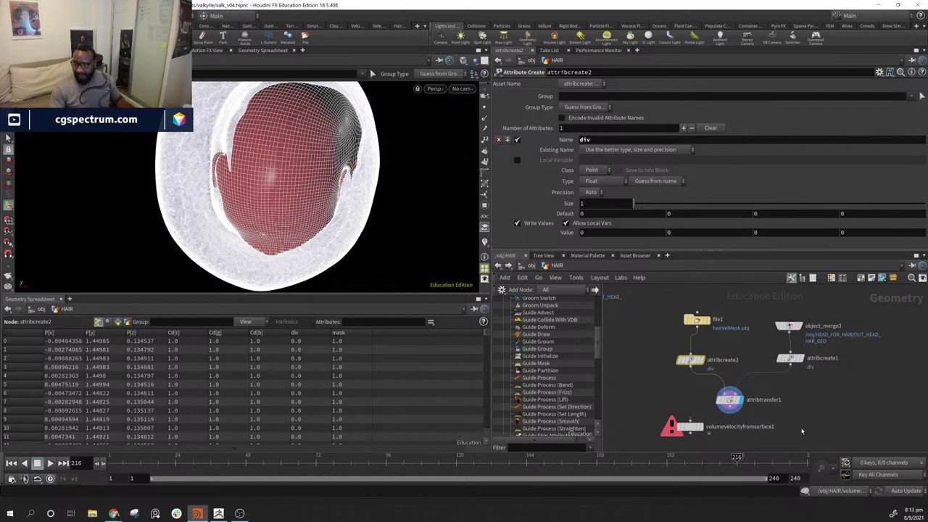
left_click(740, 356)
left_click_drag(306, 202, 348, 215)
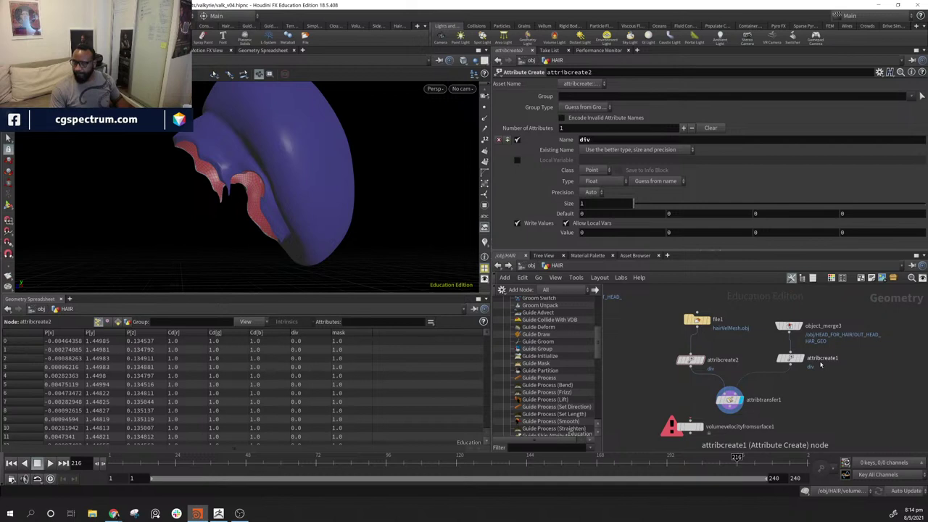
- Insert an Attribute Paint node between attribcreate1 and attribtransfer1 on the head branch
left_click_drag(790, 358, 789, 350)
left_click_drag(370, 206, 341, 211)
key("Tab")
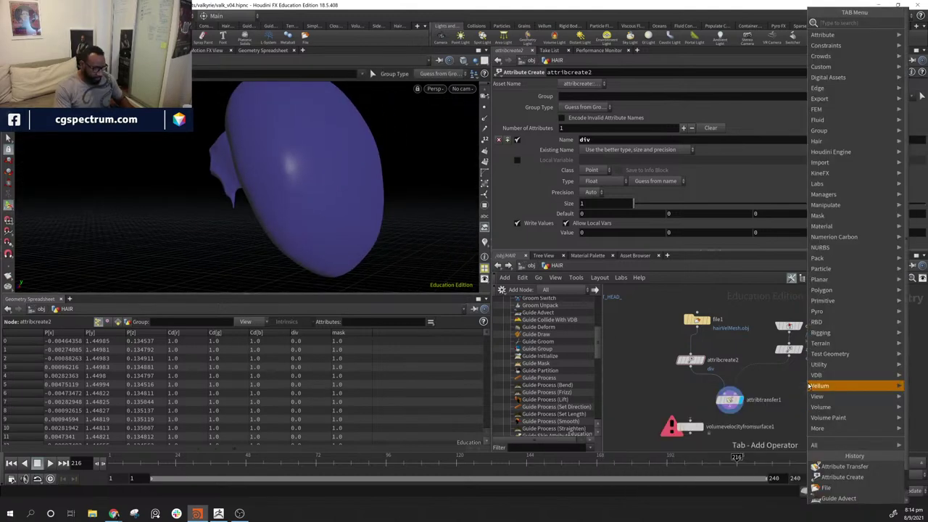
type("ap")
key("Down")
key("Down")
key("Down")
key("Down")
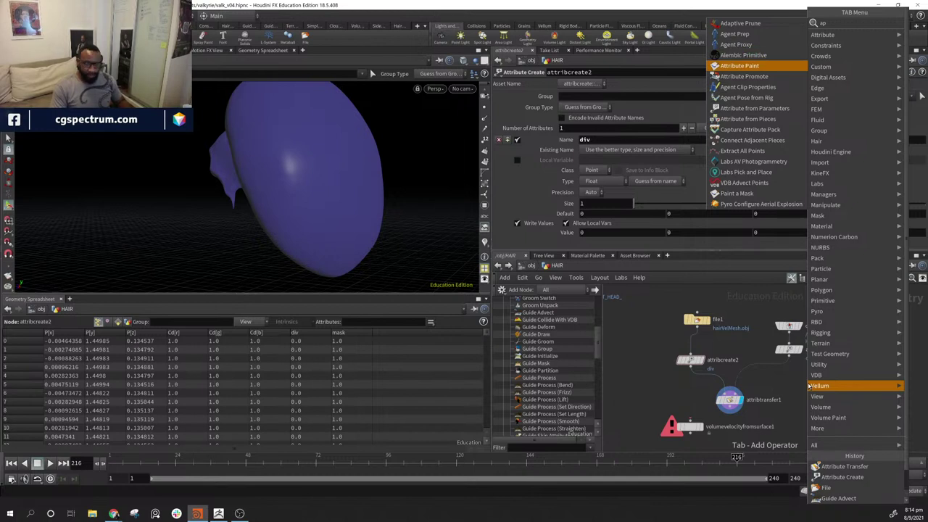
key("Return")
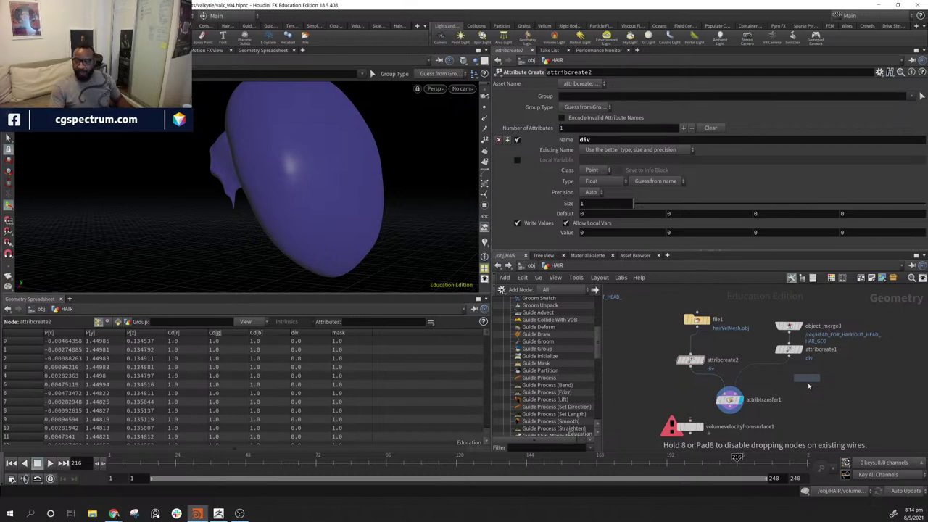
left_click(763, 365)
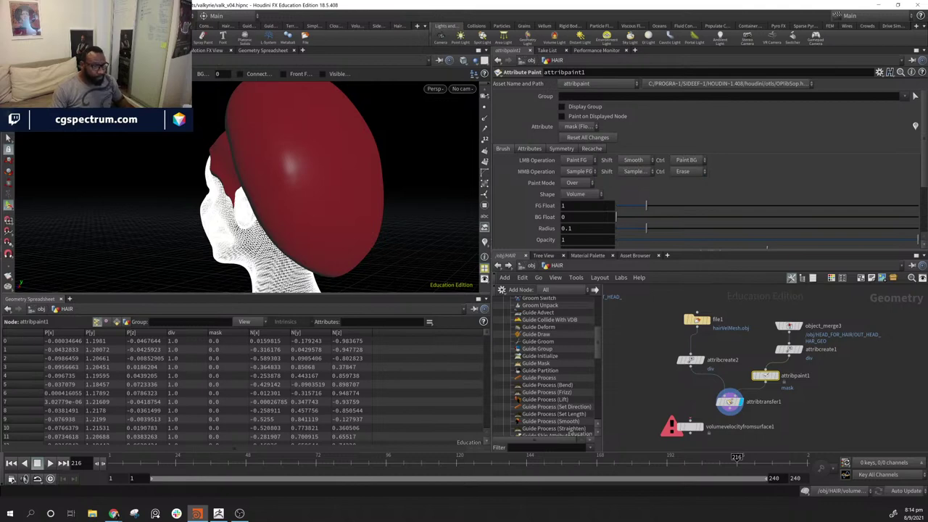
- Frame the head and hair mesh in side view and ready the screen annotation pen in yellow
middle_click_drag(839, 415, 866, 397)
left_click_drag(319, 180, 361, 196, "alt")
right_click_drag(360, 197, 237, 184, "alt")
middle_click_drag(238, 184, 301, 174, "alt")
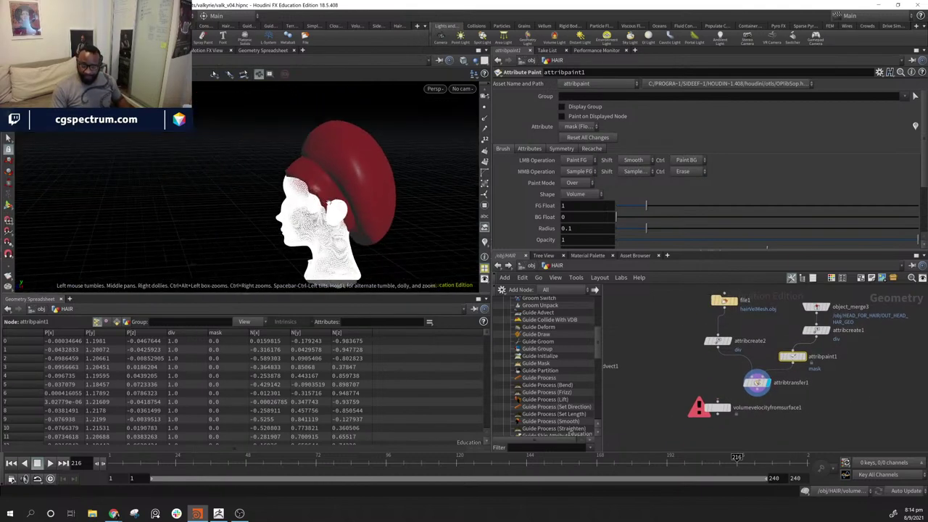
left_click_drag(300, 174, 310, 190, "alt")
right_click_drag(310, 190, 333, 193, "alt")
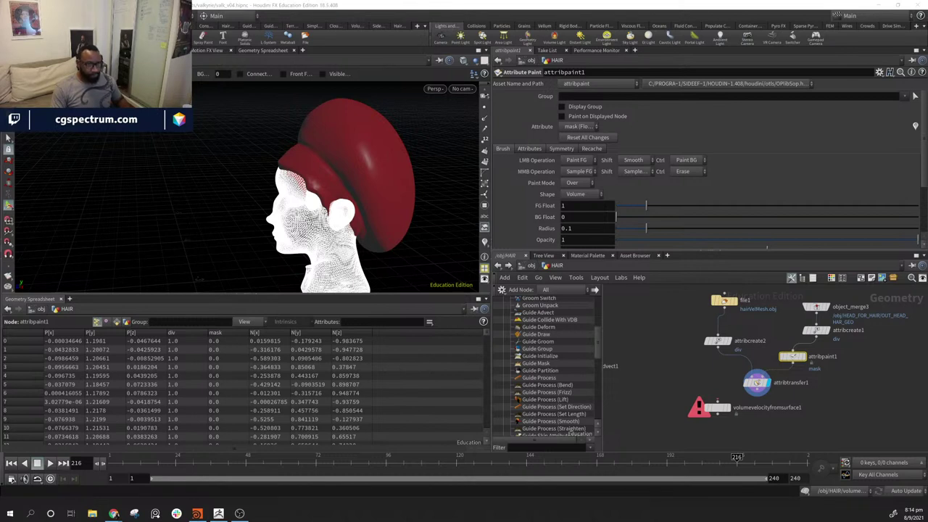
left_click_drag(364, 100, 439, 96)
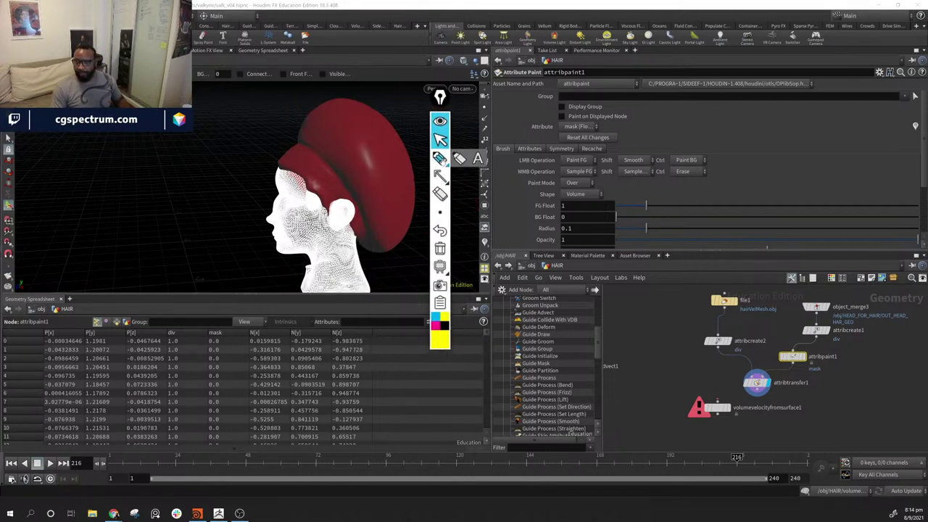
mouse_move(439, 211)
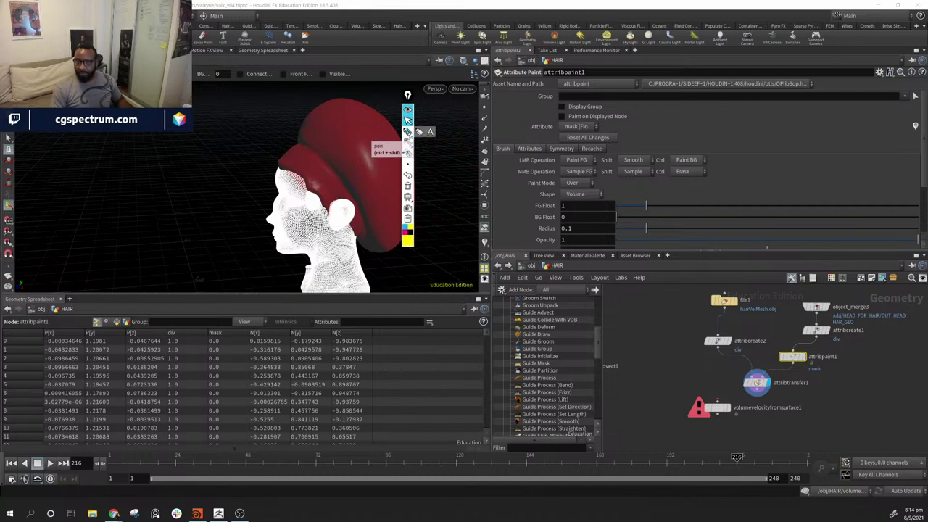
left_click(409, 133)
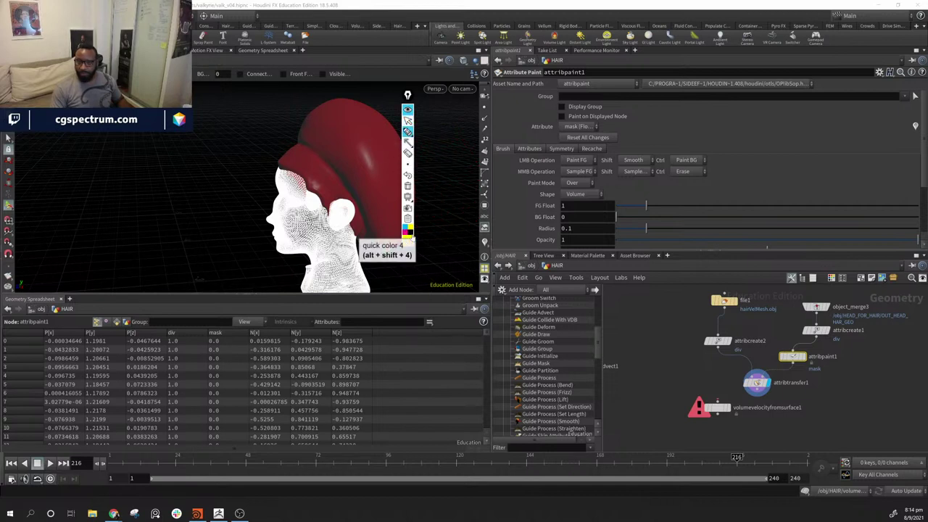
left_click(406, 239)
left_click(443, 210)
- Sketch the head and ear outlines in yellow and the surrounding hair mesh outline in cyan over the viewport
mouse_move(50, 136)
left_mouse_down()
mouse_move(81, 152)
mouse_move(134, 233)
left_mouse_up()
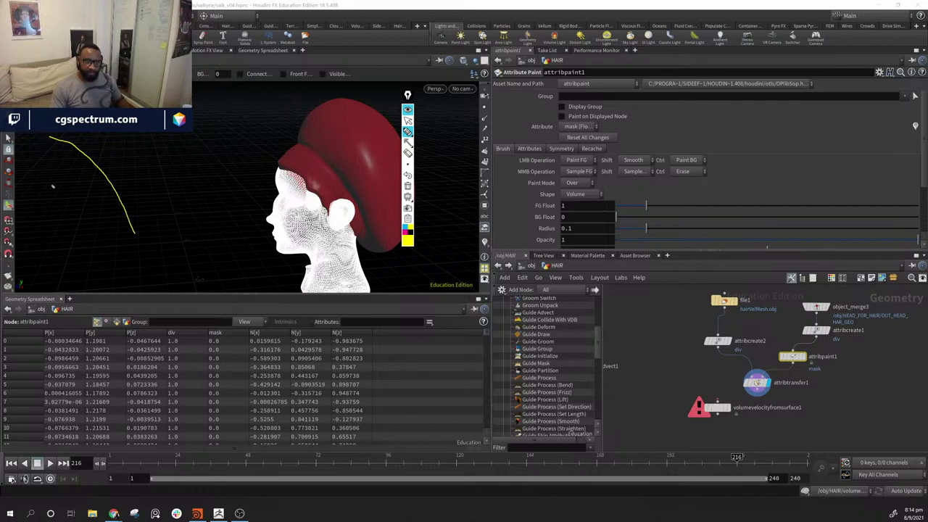
mouse_move(22, 134)
left_mouse_down()
mouse_move(104, 174)
mouse_move(135, 252)
mouse_move(122, 286)
mouse_move(138, 219)
mouse_move(89, 145)
mouse_move(22, 135)
left_mouse_up()
mouse_move(10, 212)
left_mouse_down()
mouse_move(50, 239)
mouse_move(36, 263)
mouse_move(14, 256)
left_mouse_up()
mouse_move(10, 222)
left_mouse_down()
mouse_move(35, 241)
mouse_move(18, 248)
mouse_move(23, 226)
mouse_move(32, 235)
left_mouse_up()
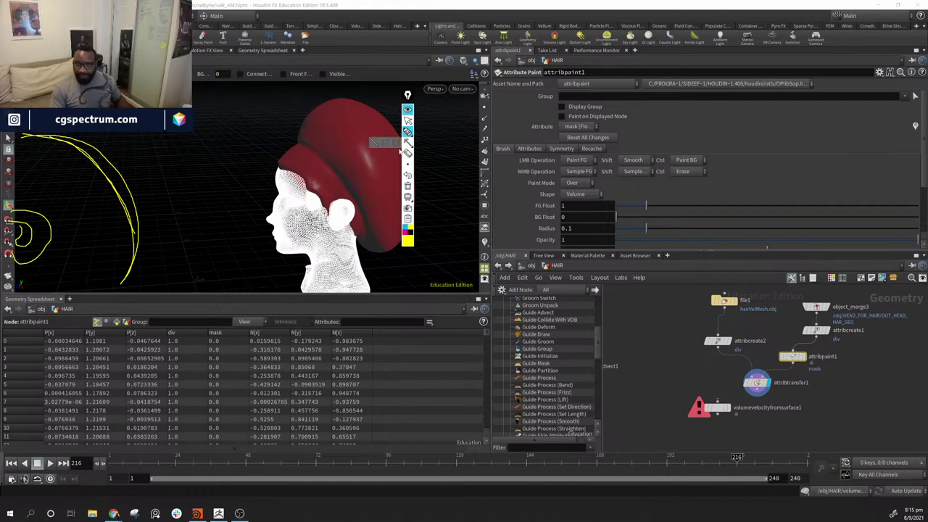
left_click(405, 229)
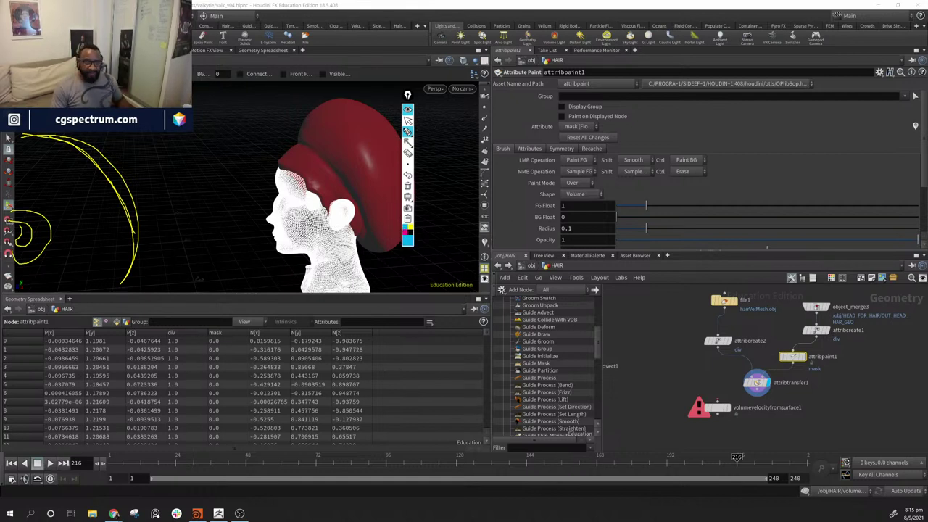
mouse_move(102, 131)
left_mouse_down()
mouse_move(155, 206)
mouse_move(176, 270)
mouse_move(201, 215)
mouse_move(251, 220)
mouse_move(281, 128)
mouse_move(218, 45)
mouse_move(191, 36)
left_mouse_up()
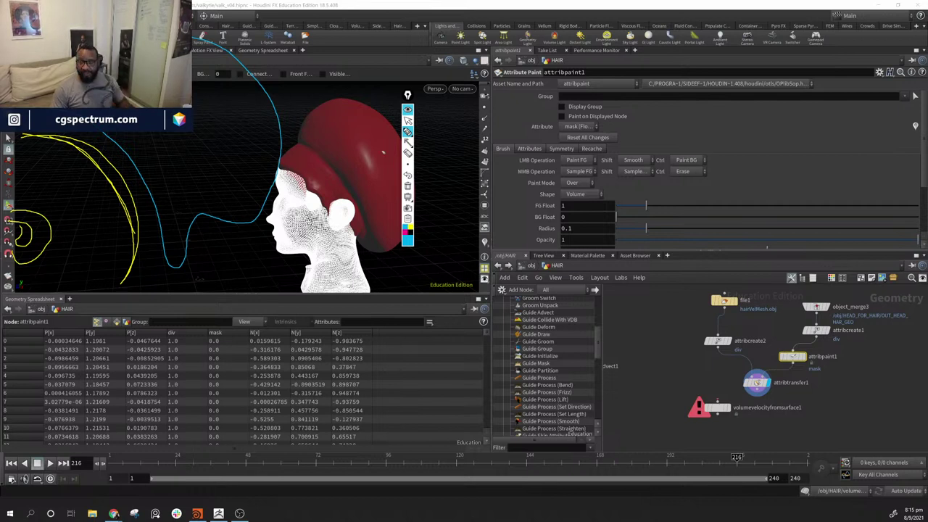
left_click(404, 235)
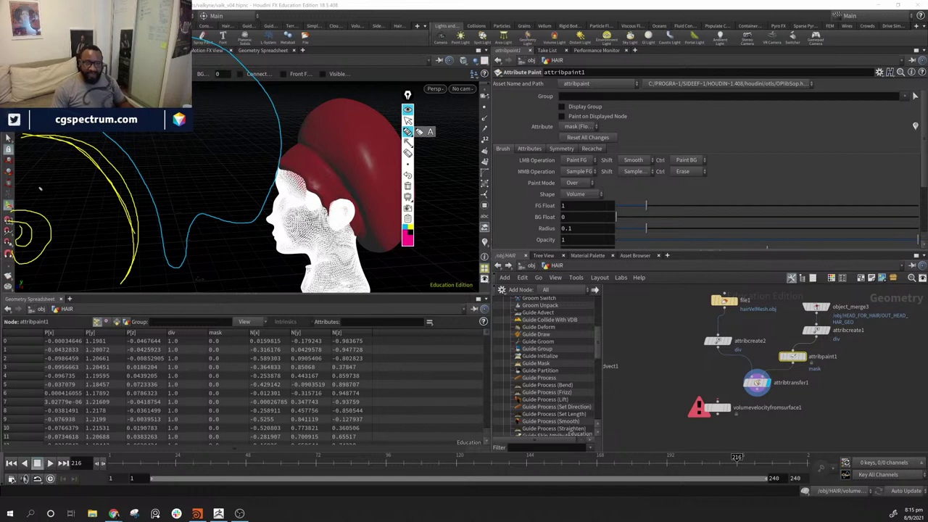
mouse_move(39, 185)
left_mouse_down()
mouse_move(47, 193)
mouse_move(58, 172)
mouse_move(62, 192)
mouse_move(75, 176)
mouse_move(58, 214)
mouse_move(82, 208)
mouse_move(87, 218)
left_mouse_up()
left_click(63, 176)
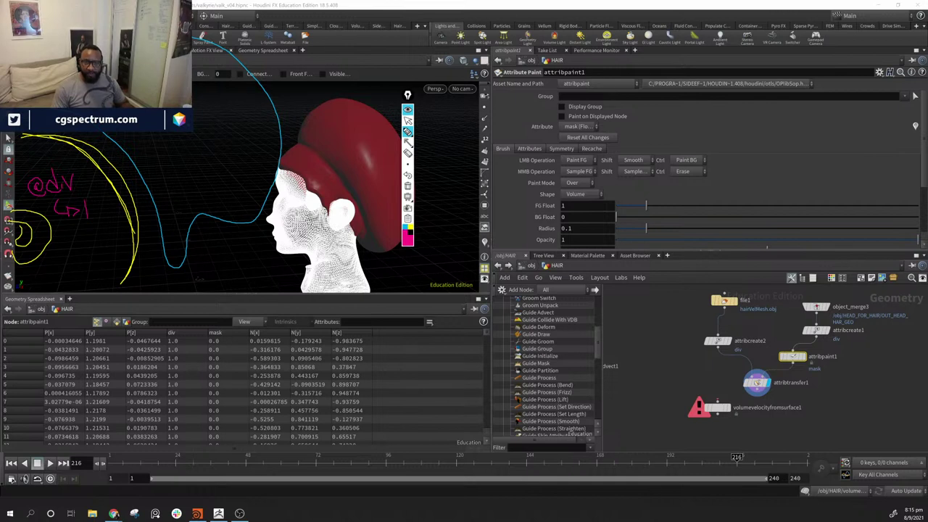
mouse_move(207, 96)
left_mouse_down()
mouse_move(214, 124)
mouse_move(225, 125)
mouse_move(234, 106)
left_mouse_up()
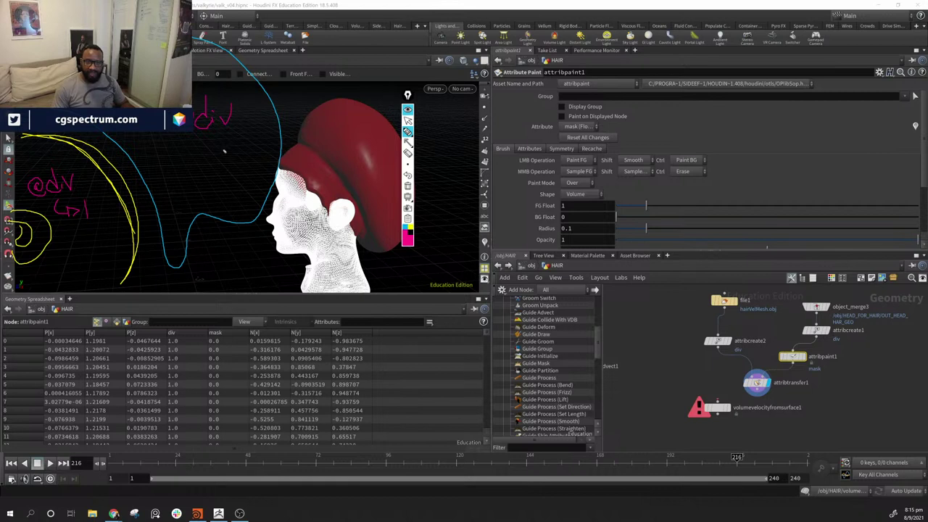
mouse_move(209, 138)
left_mouse_down()
mouse_move(210, 160)
mouse_move(239, 147)
mouse_move(231, 168)
left_mouse_up()
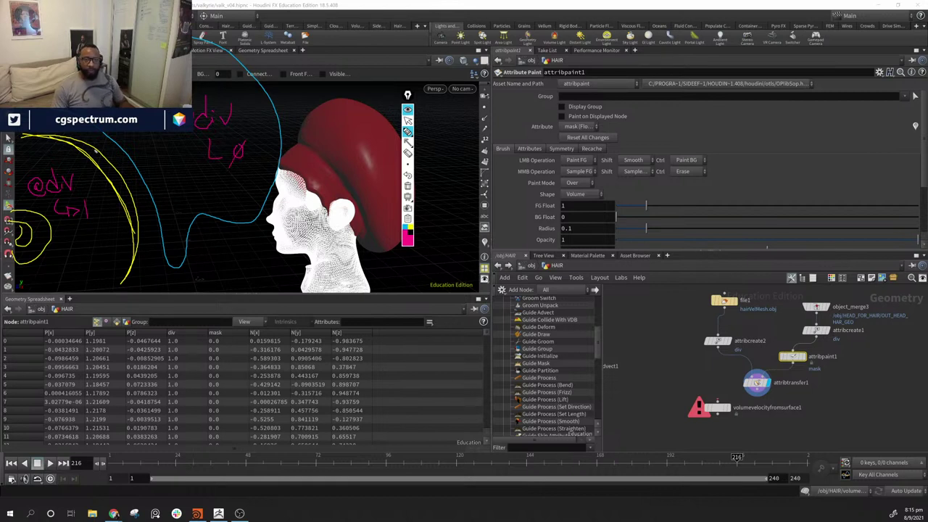
- Mark the head outline and the area beside the div label in red, and clear all screen annotations
left_click(408, 241)
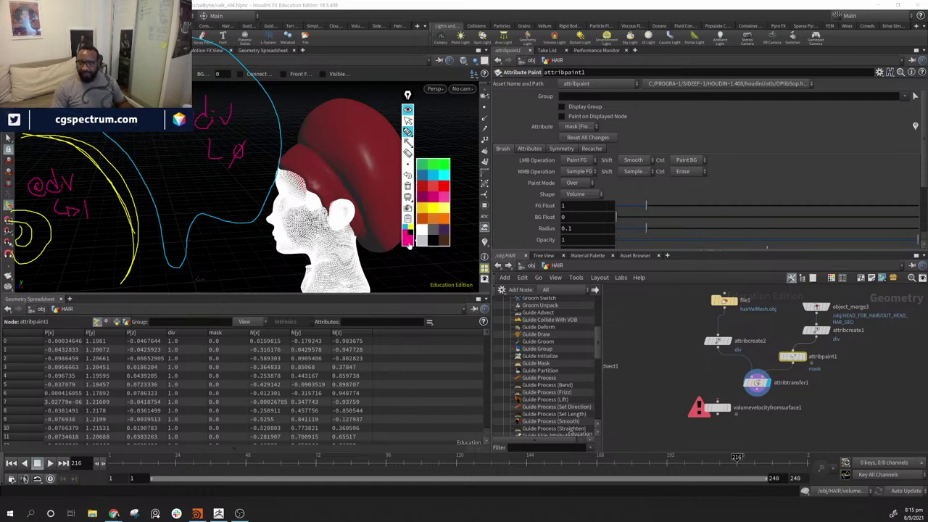
left_click(447, 187)
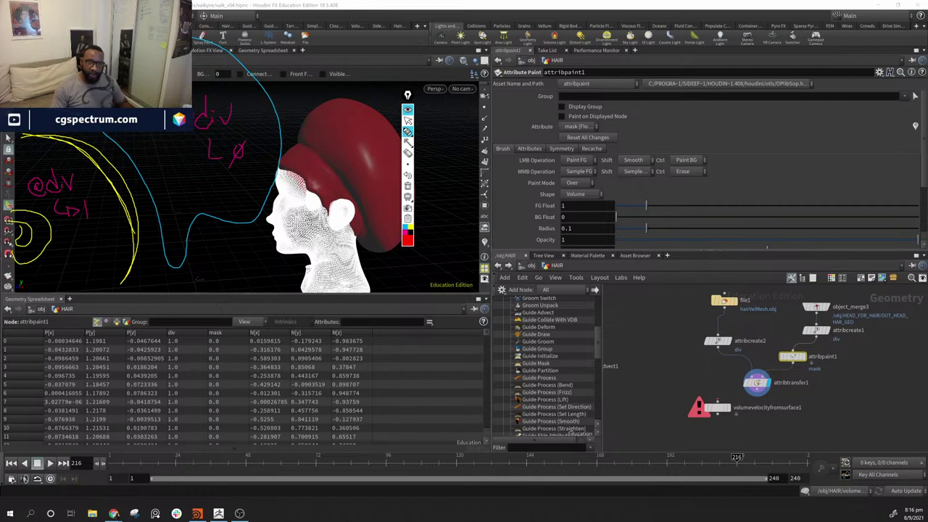
left_click_drag(56, 137, 57, 139)
left_click_drag(90, 215, 116, 147)
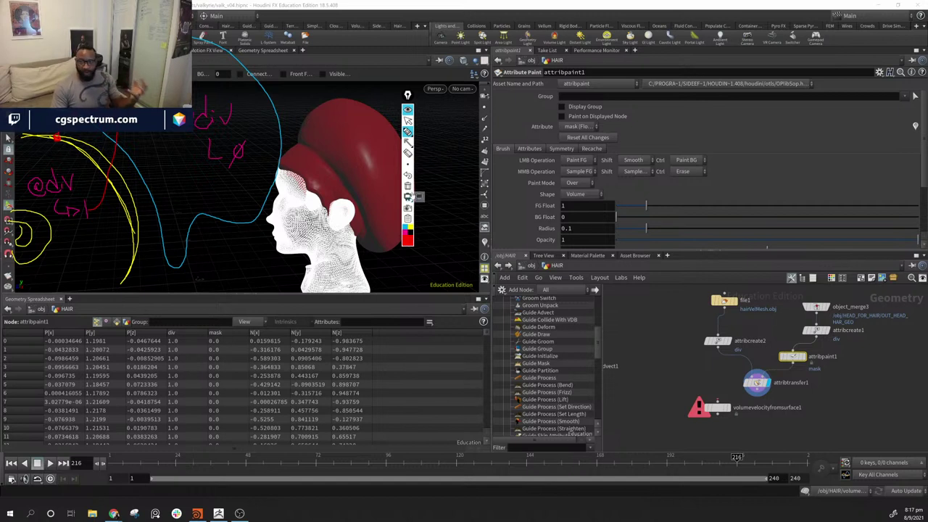
left_click(408, 195)
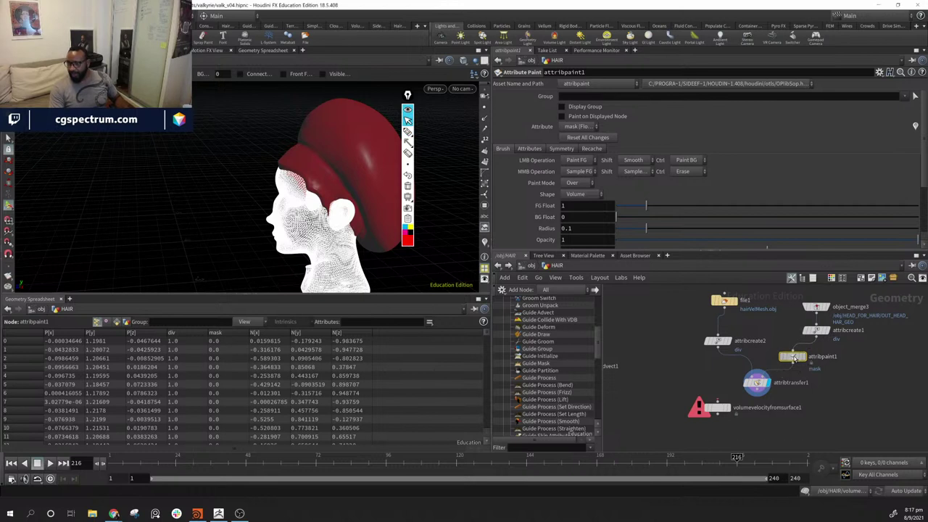
- Set attribpaint1's painted attribute name to div
left_click(530, 148)
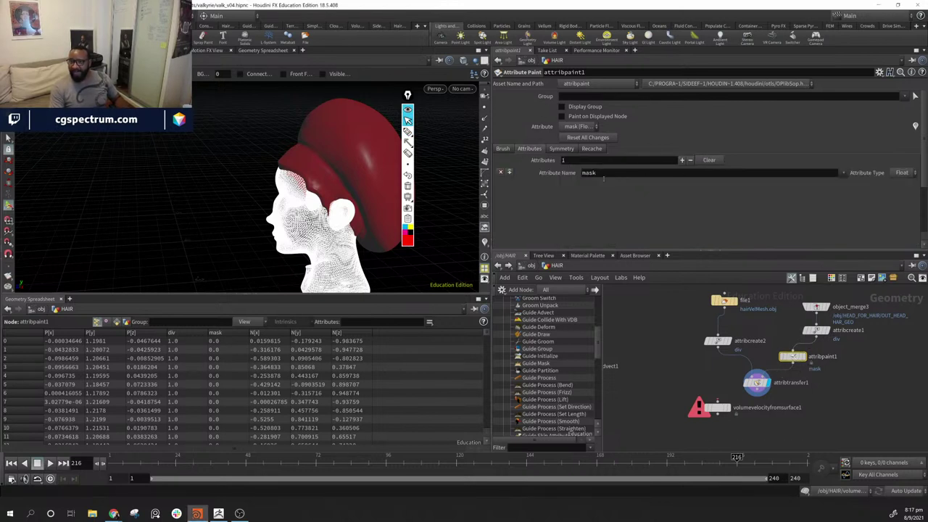
left_click(607, 174)
type("div")
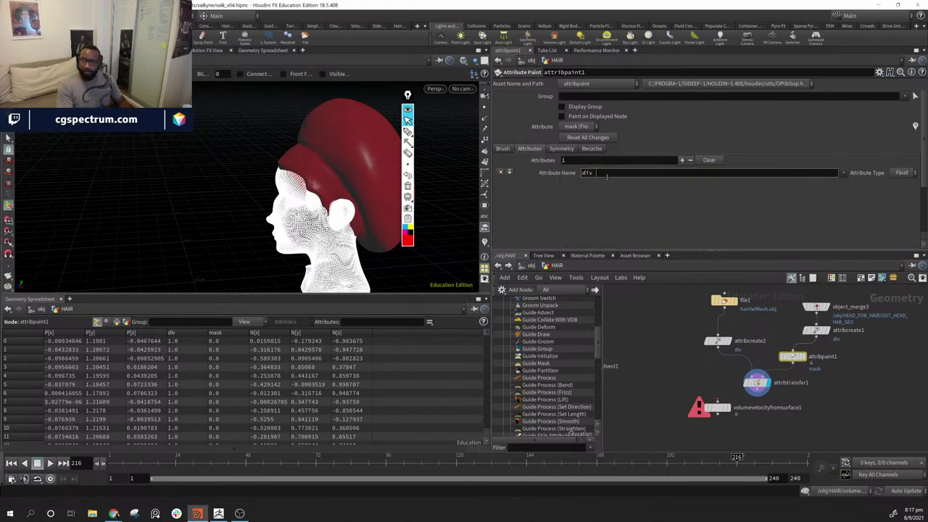
key("Return")
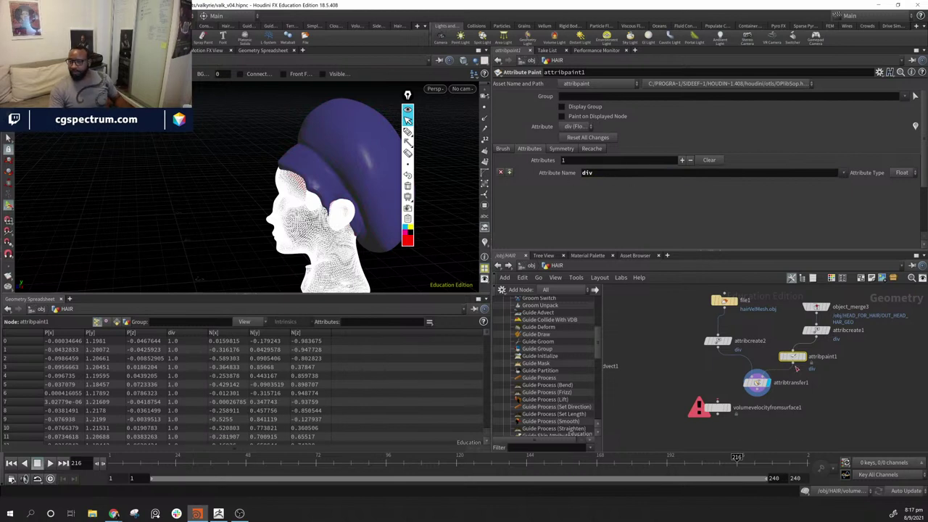
- Move attribpaint1 onto the hair mesh branch between attribcreate2 and attribtransfer1 and display its result
mouse_move(799, 362)
left_click_drag(249, 212, 236, 197, "alt")
left_click(805, 360)
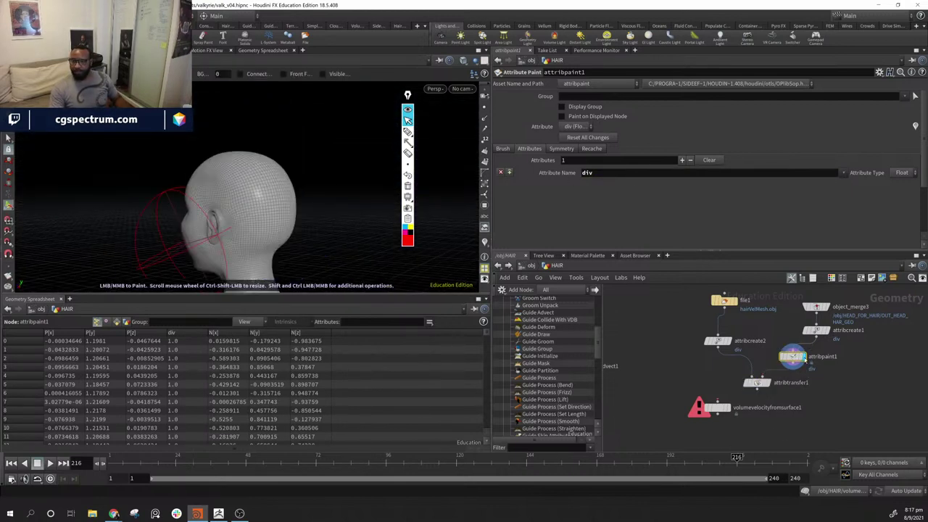
middle_click_drag(805, 366, 750, 383)
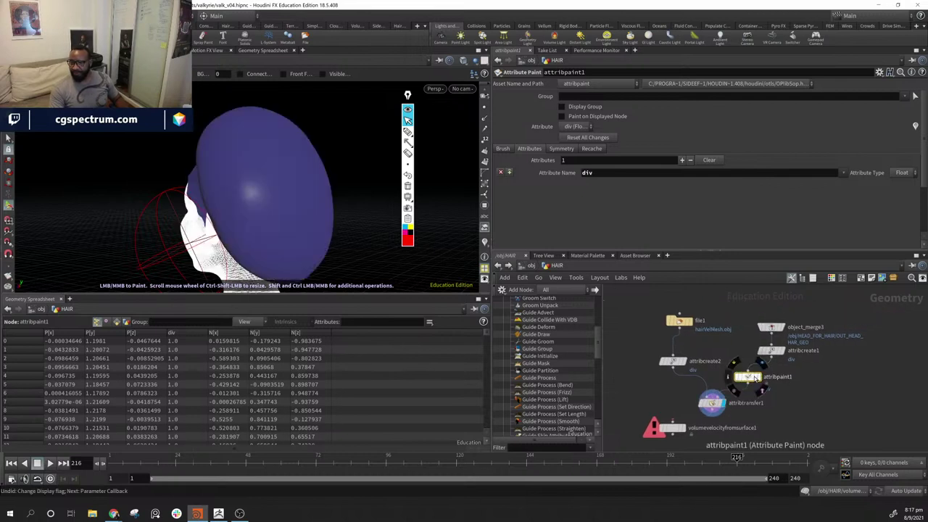
left_click_drag(747, 379, 679, 363)
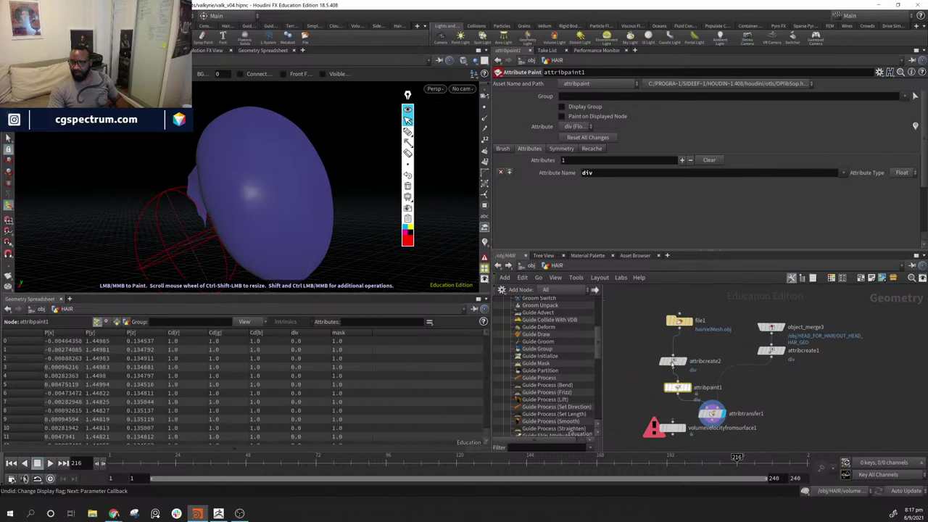
mouse_move(308, 208)
left_mouse_down("alt")
mouse_move(290, 152)
mouse_move(297, 172)
left_mouse_up("alt")
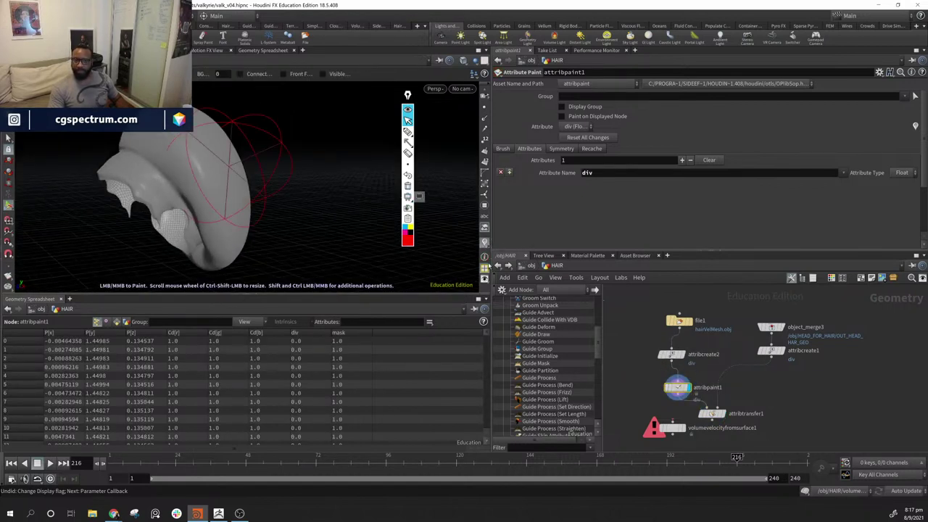
- Show attribpaint1's brush settings and examine the hair mesh from its scalp opening around to the outer shell
left_click(504, 149)
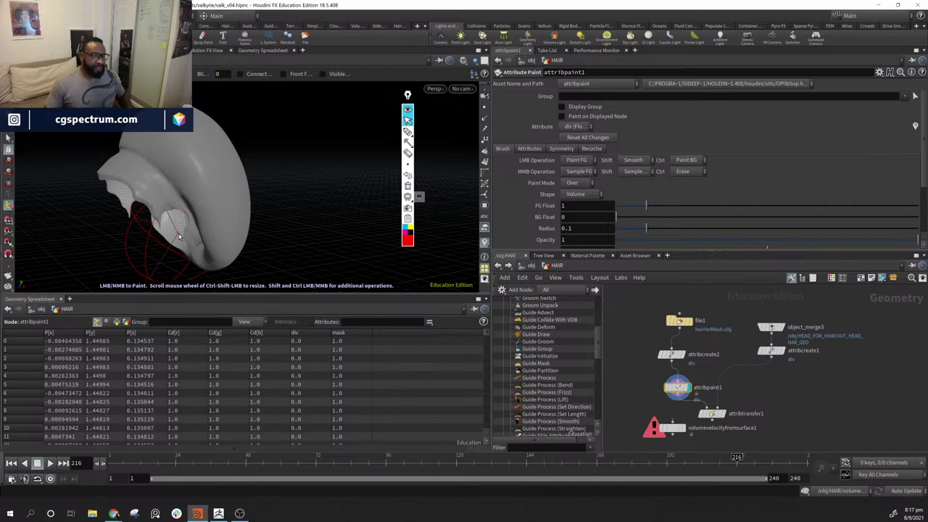
left_click_drag(266, 211, 375, 192, "alt")
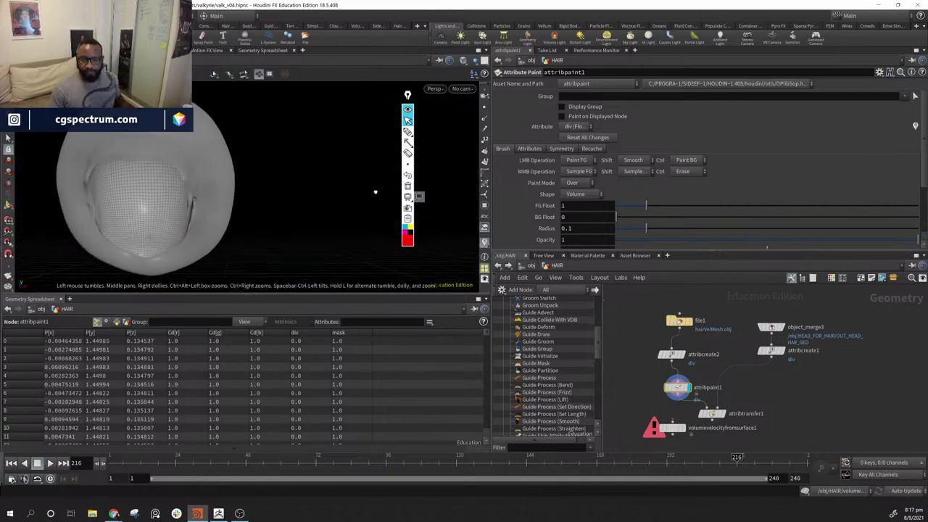
middle_click_drag(263, 180, 344, 220, "alt")
left_click_drag(344, 220, 178, 209, "alt")
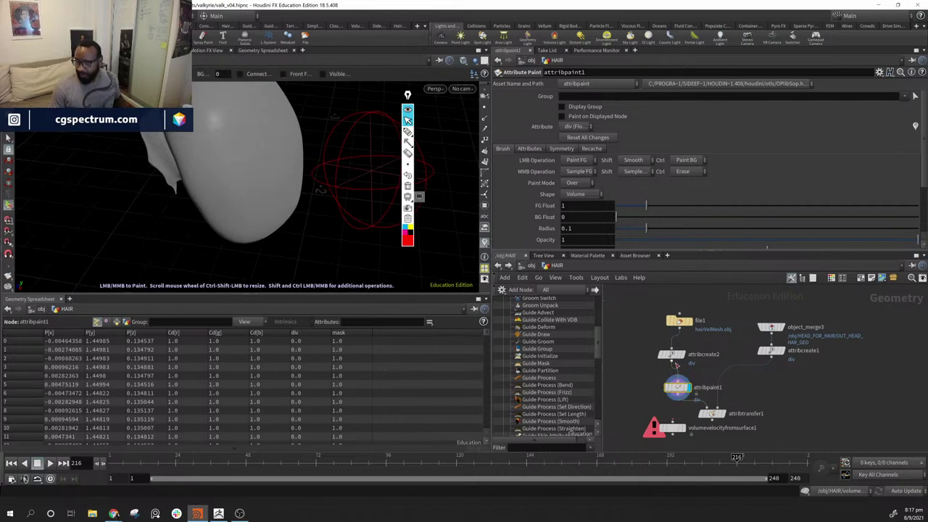
- Align attribcreate2 above attribpaint1 and open attribpaint1's internal network
left_click_drag(673, 360, 680, 355)
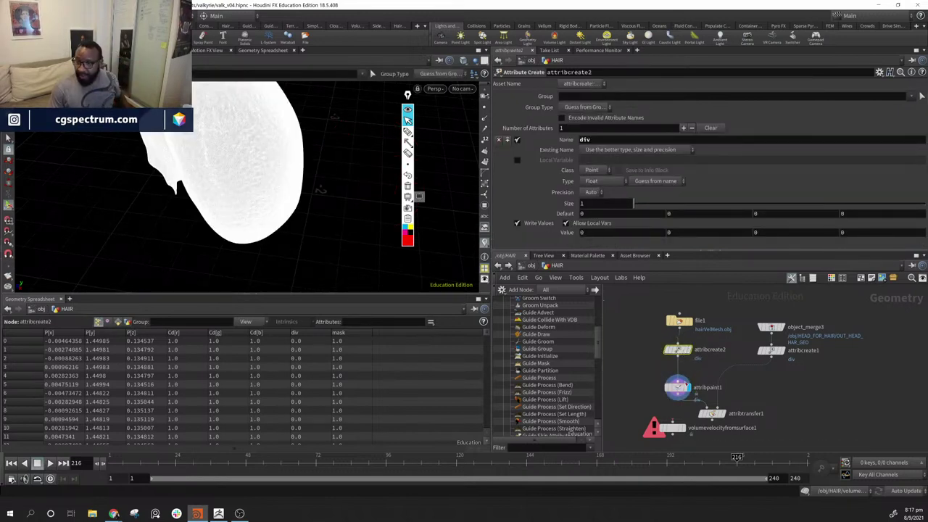
double_click(678, 386)
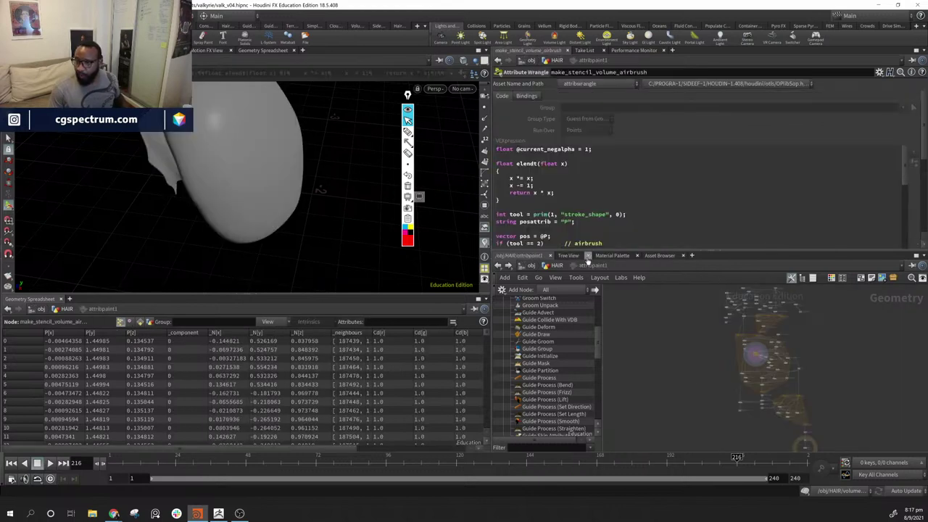
- Return to the HAIR network and turn off the scene's div visualizer for attribpaint1
left_click(546, 266)
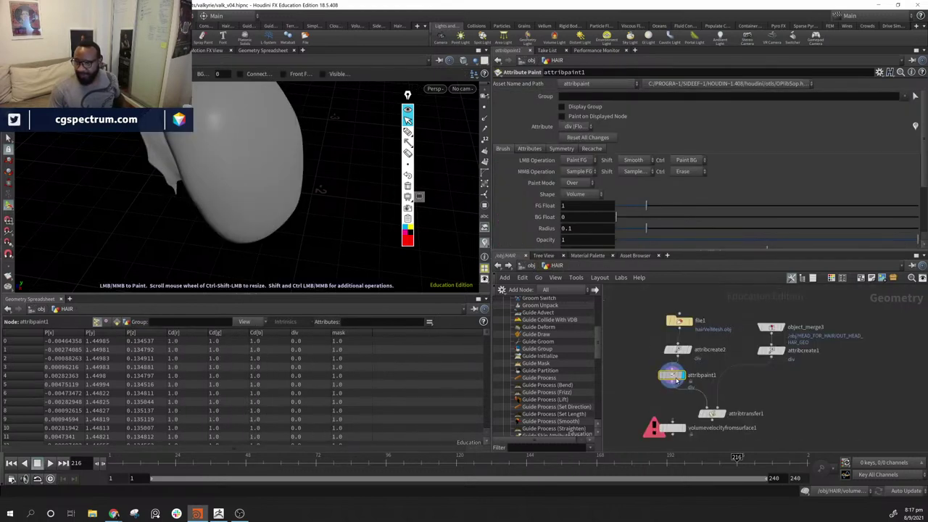
left_click_drag(280, 152, 277, 192, "alt")
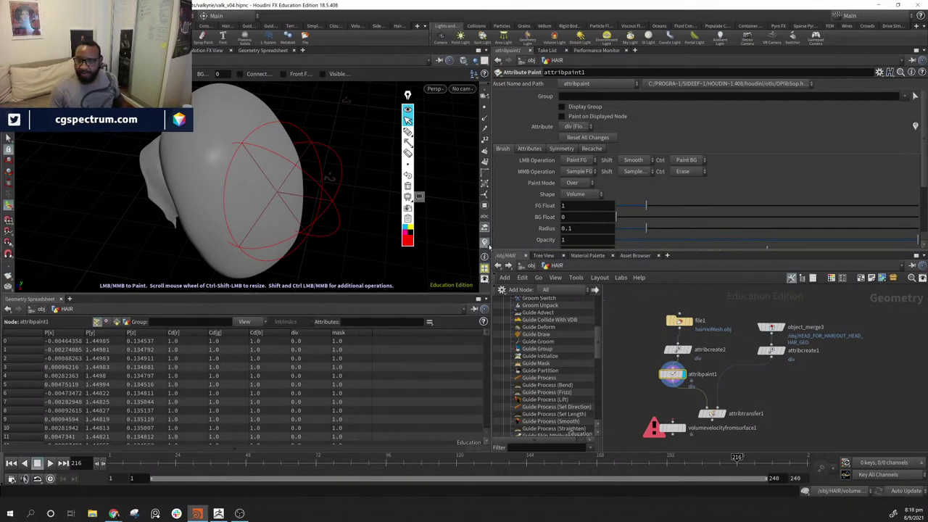
left_click(485, 243)
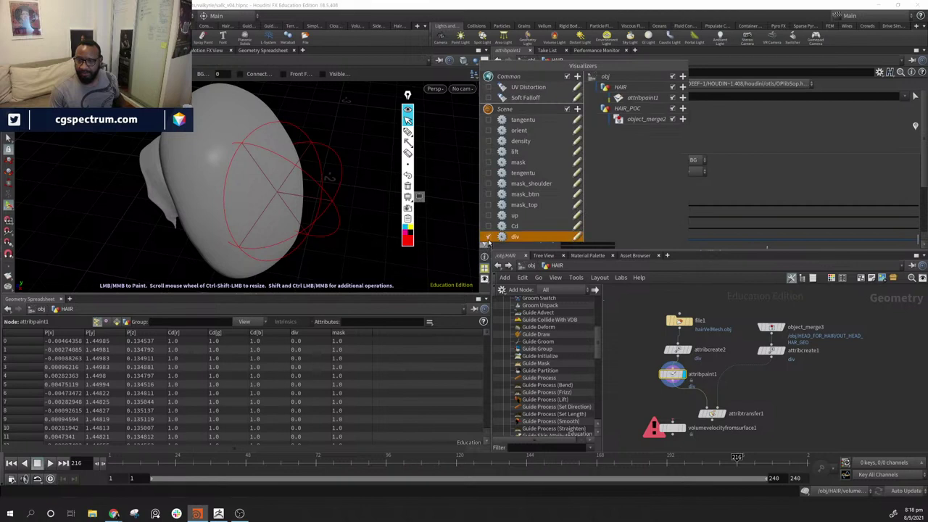
left_click_drag(259, 246, 231, 254, "alt")
left_click_drag(672, 374, 676, 379)
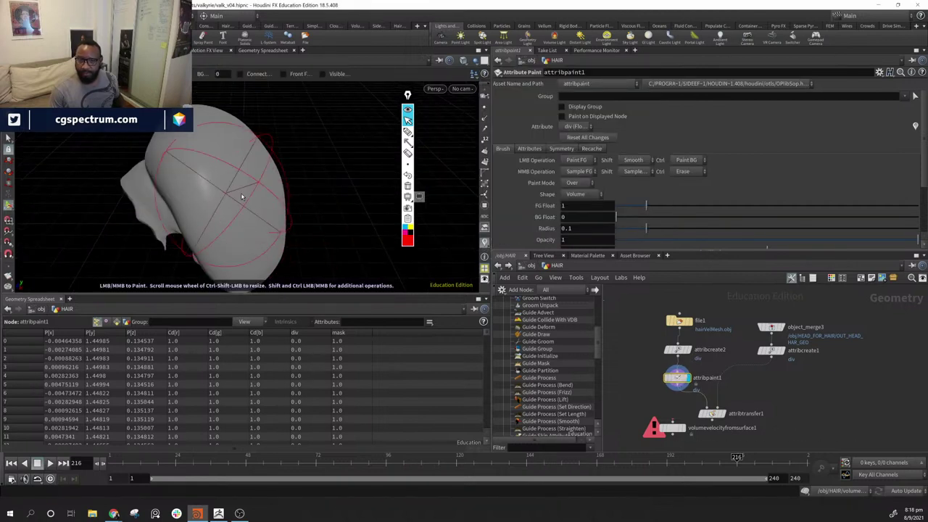
- Set attribpaint1's foreground value to -1, paint div over the back of the hair shell, and sort the points by div
left_click_drag(243, 197, 276, 182, "alt")
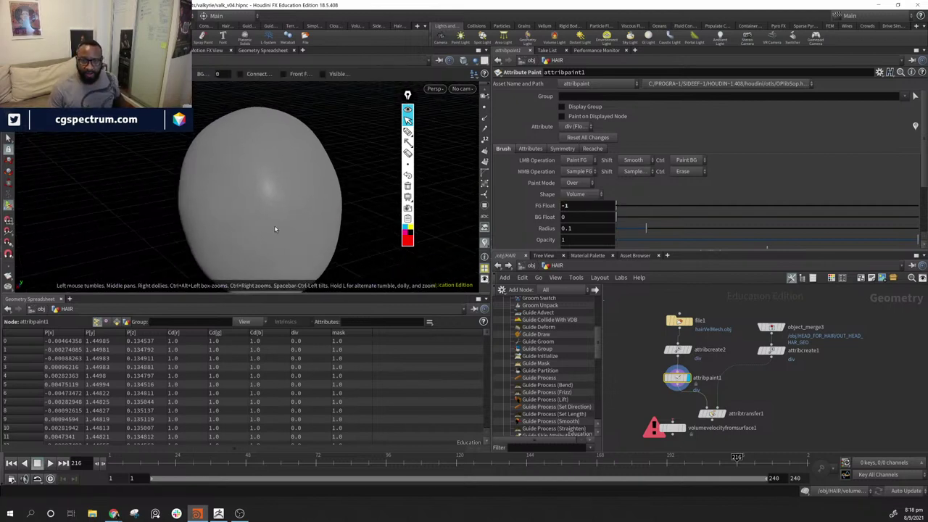
mouse_move(279, 222)
left_mouse_down()
mouse_move(297, 205)
mouse_move(284, 176)
mouse_move(247, 165)
mouse_move(245, 196)
mouse_move(307, 162)
mouse_move(384, 176)
mouse_move(334, 191)
left_mouse_up()
key("Escape")
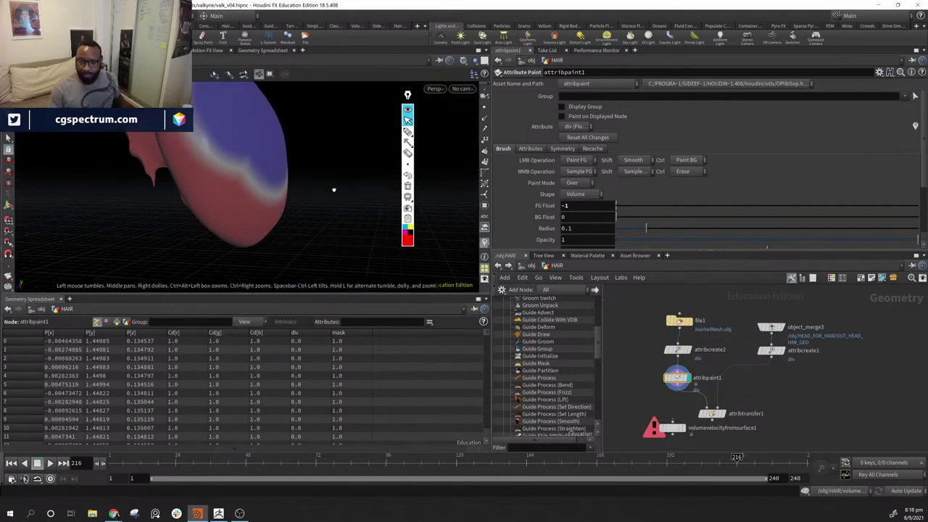
left_click(313, 332)
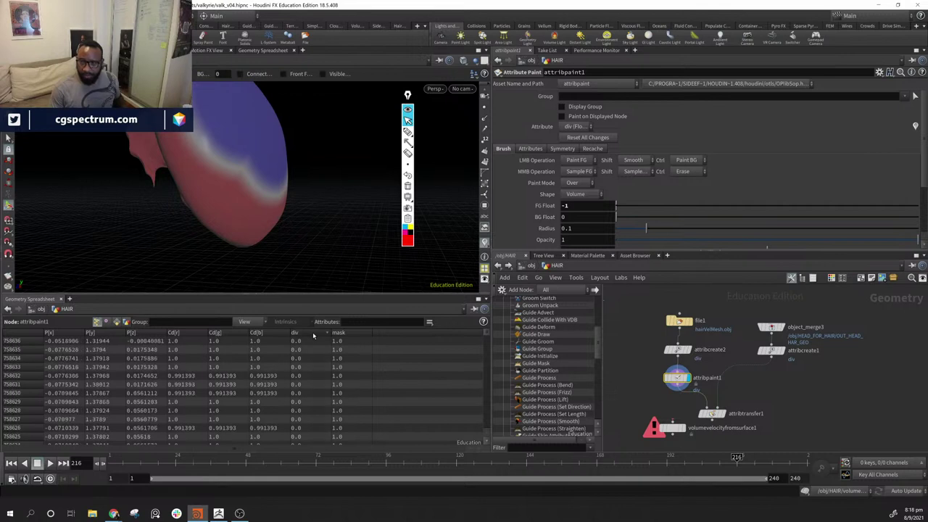
left_click(313, 335)
- Reduce the brush radius to about 0.037 and paint div at -1 over the remaining outer shell down to its lower edge
mouse_move(271, 170)
left_mouse_down("alt")
mouse_move(230, 199)
mouse_move(231, 184)
left_mouse_up("alt")
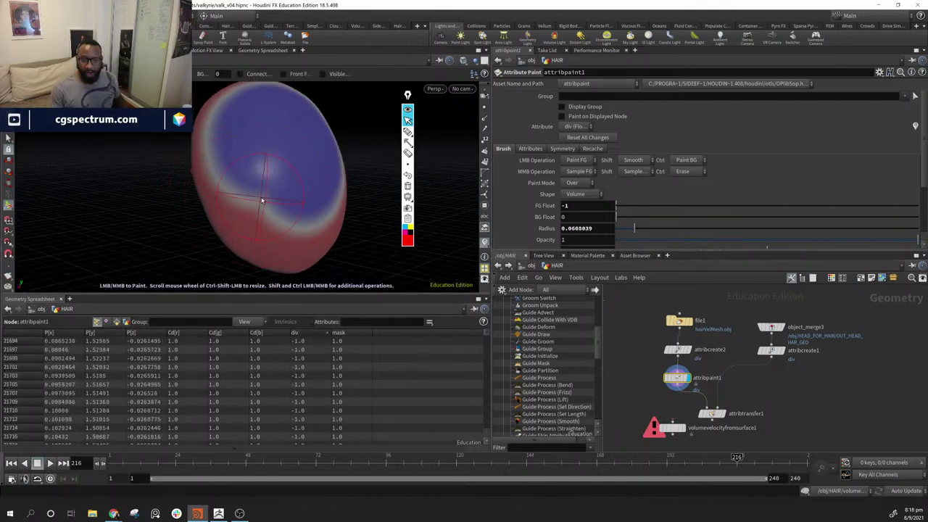
left_click_drag(221, 137, 223, 181)
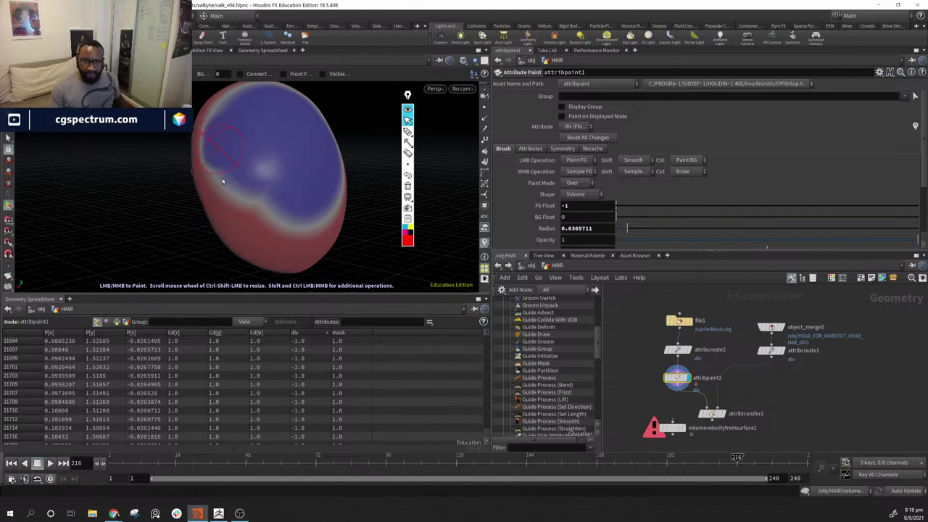
mouse_move(244, 224)
left_mouse_down()
mouse_move(286, 265)
mouse_move(329, 227)
mouse_move(224, 214)
mouse_move(276, 223)
mouse_move(269, 215)
mouse_move(180, 251)
mouse_move(120, 206)
mouse_move(297, 210)
mouse_move(328, 190)
mouse_move(210, 220)
mouse_move(356, 193)
mouse_move(280, 174)
mouse_move(244, 148)
mouse_move(277, 181)
mouse_move(307, 145)
mouse_move(253, 145)
left_mouse_up()
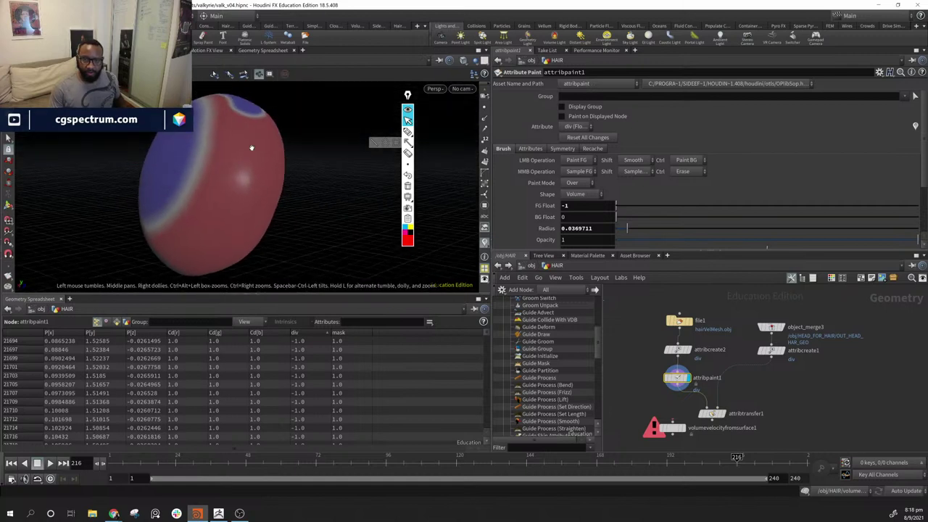
key("Return")
mouse_move(241, 109)
left_mouse_down()
mouse_move(245, 165)
mouse_move(252, 126)
left_mouse_up()
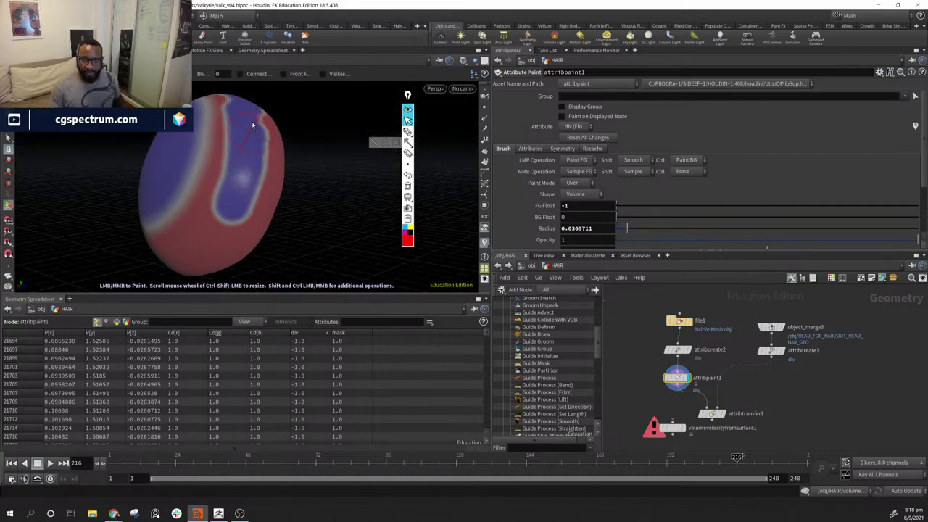
mouse_move(220, 213)
left_mouse_down()
mouse_move(253, 197)
mouse_move(269, 166)
mouse_move(198, 186)
mouse_move(155, 185)
mouse_move(232, 207)
mouse_move(249, 193)
mouse_move(222, 182)
mouse_move(222, 144)
mouse_move(212, 151)
mouse_move(217, 238)
mouse_move(202, 273)
mouse_move(240, 210)
mouse_move(190, 188)
left_mouse_up()
mouse_move(199, 227)
left_mouse_down()
mouse_move(307, 186)
mouse_move(254, 240)
mouse_move(89, 191)
mouse_move(193, 133)
left_mouse_up()
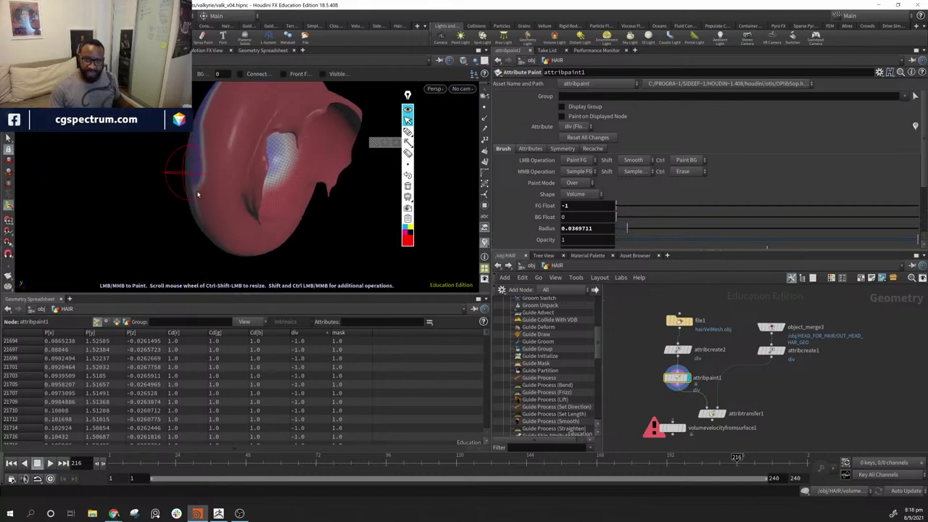
mouse_move(169, 207)
left_mouse_down()
mouse_move(86, 194)
mouse_move(176, 233)
mouse_move(158, 249)
left_mouse_up()
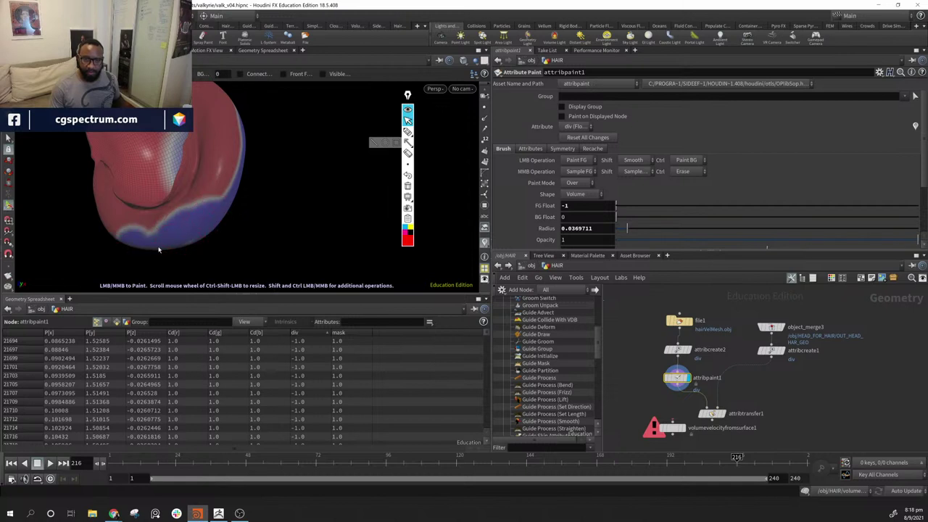
mouse_move(207, 219)
left_mouse_down()
mouse_move(350, 242)
mouse_move(293, 234)
mouse_move(302, 261)
left_mouse_up()
- Display attribtransfer1's result and examine the div coloring around the scalp opening and the highest div values in attribpaint1
middle_click_drag(739, 420, 737, 369)
left_click(721, 360)
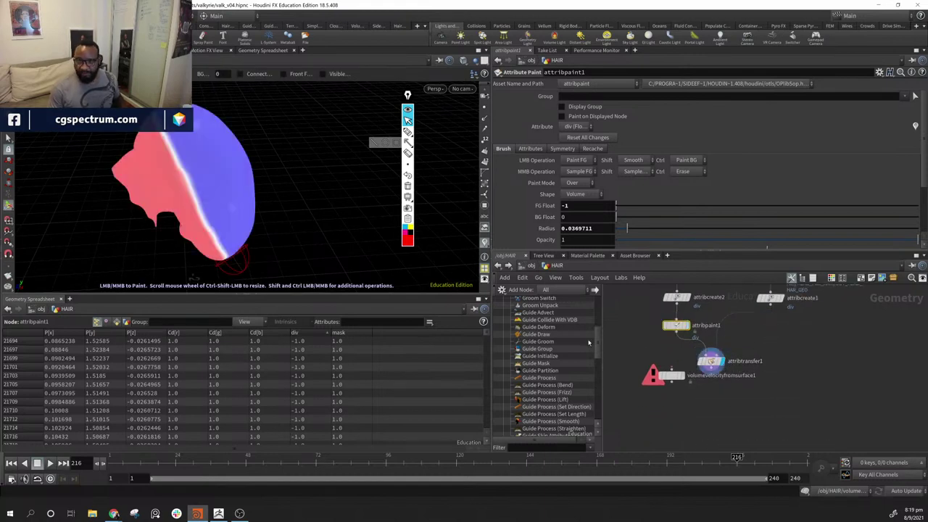
mouse_move(307, 184)
left_mouse_down("alt")
mouse_move(243, 204)
mouse_move(233, 192)
left_mouse_up("alt")
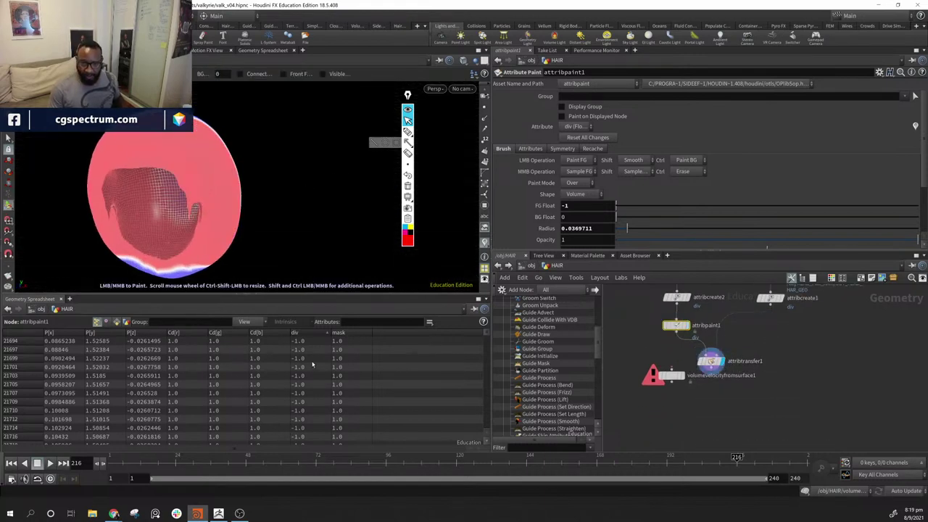
left_click(309, 333)
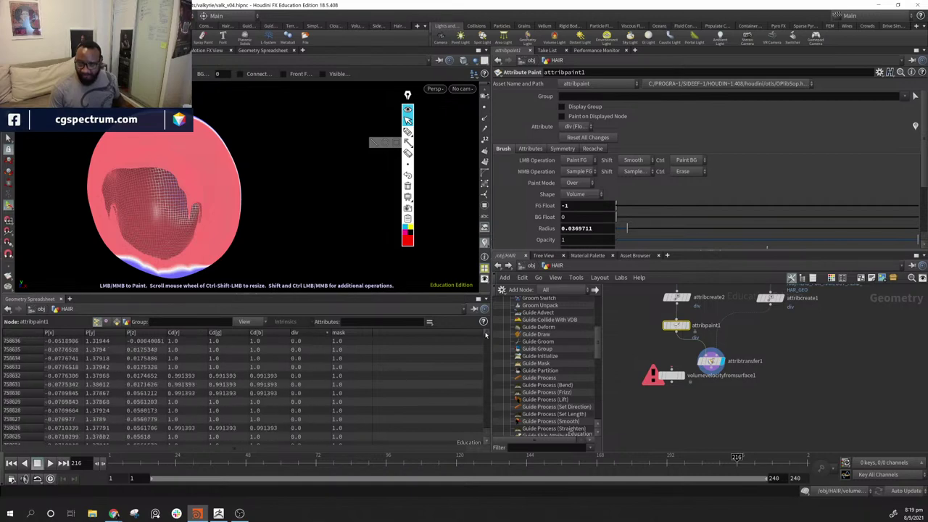
mouse_move(485, 334)
left_mouse_down()
mouse_move(491, 440)
mouse_move(497, 324)
left_mouse_up()
left_click_drag(291, 218, 255, 192, "alt")
- Compare the div values of attribtransfer1, the head's attribcreate1 and attribpaint1, sorting their points by div
left_click(733, 408)
left_click(711, 363)
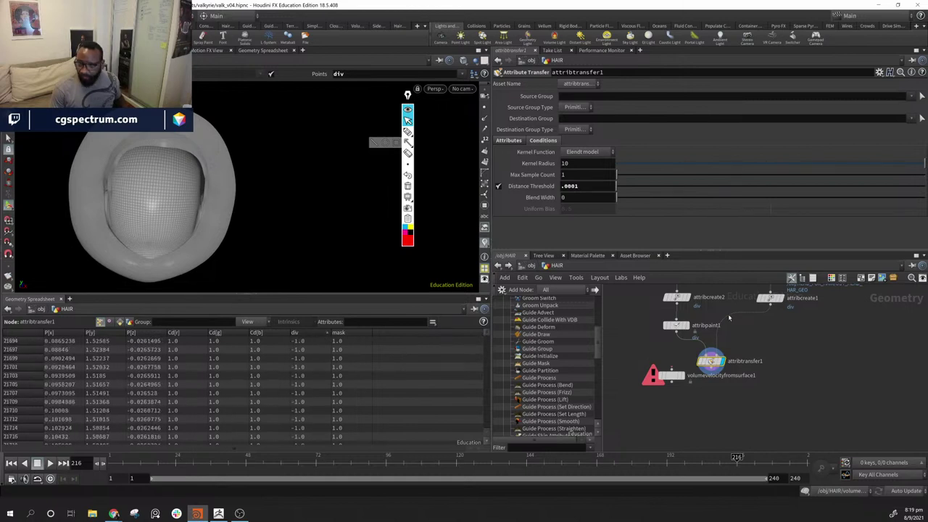
middle_click_drag(780, 311, 747, 349)
left_click(736, 337)
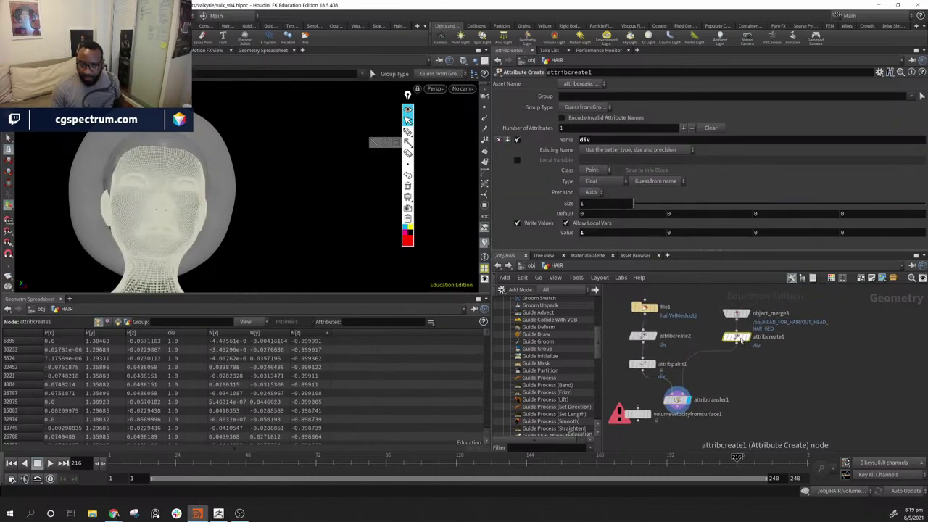
left_click(191, 335)
left_click(192, 335)
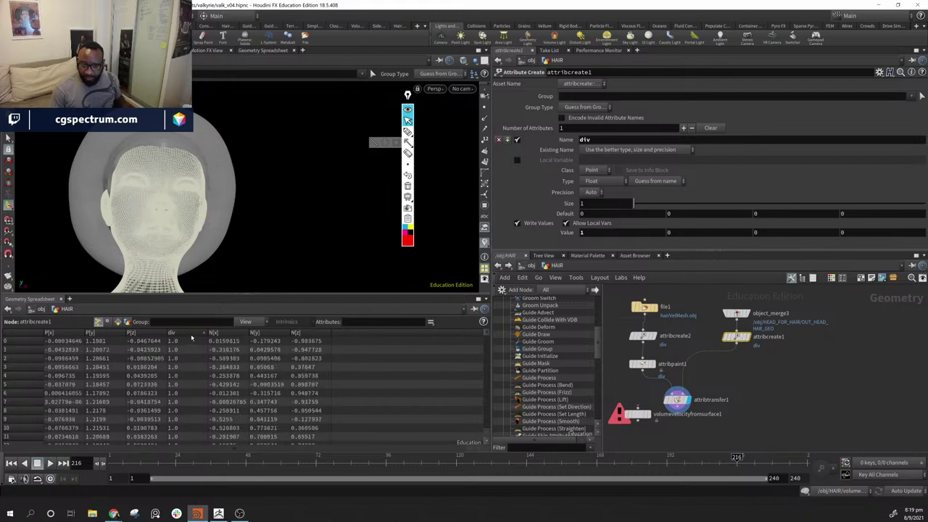
left_click(643, 366)
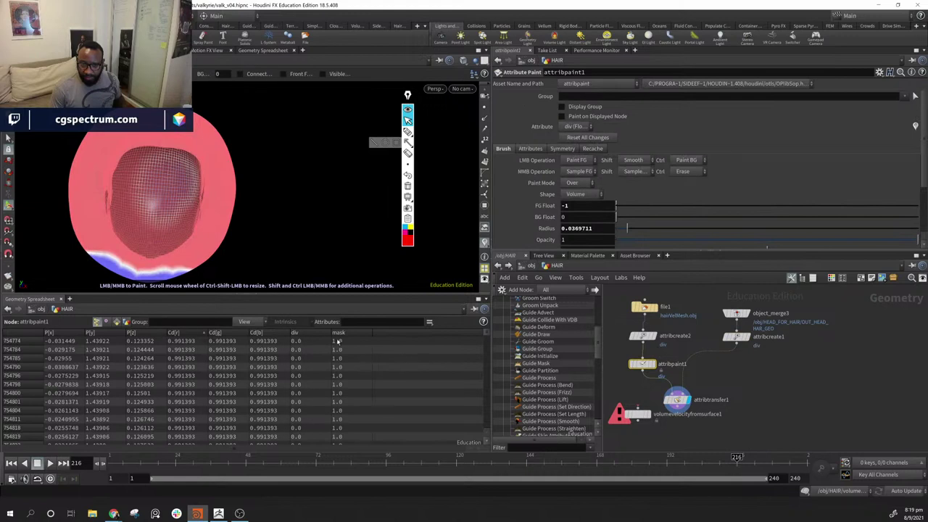
left_click(323, 333)
left_click(323, 333)
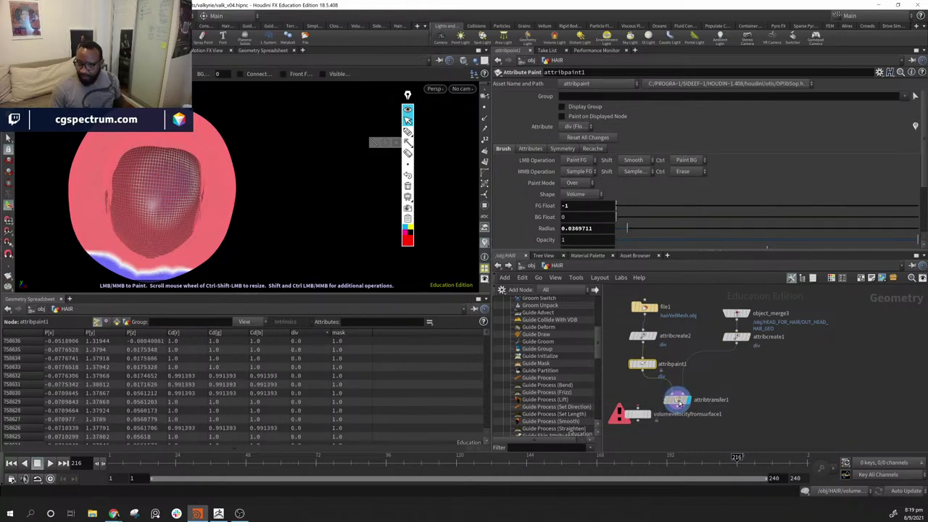
- Set attribtransfer1's distance threshold to 0.532 and check its result through the sorted div values and the div visualizer
left_click(678, 399)
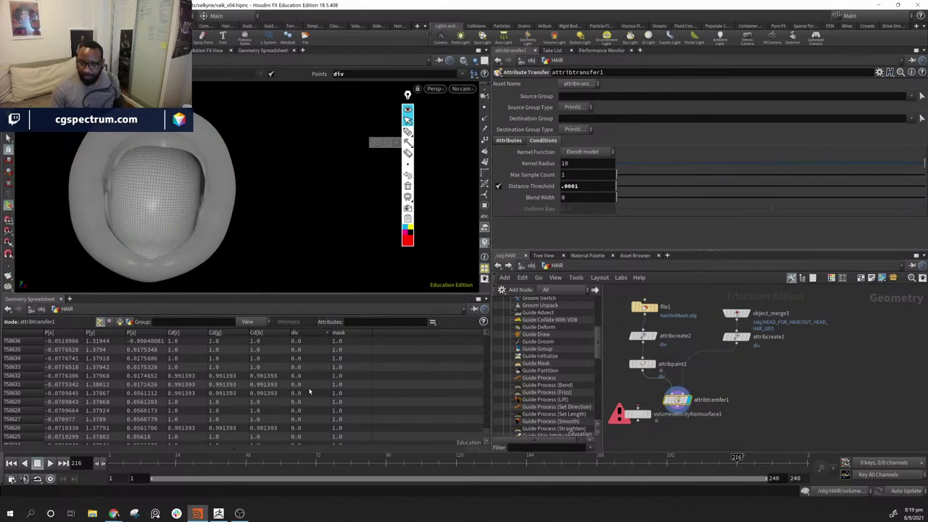
left_click(306, 336)
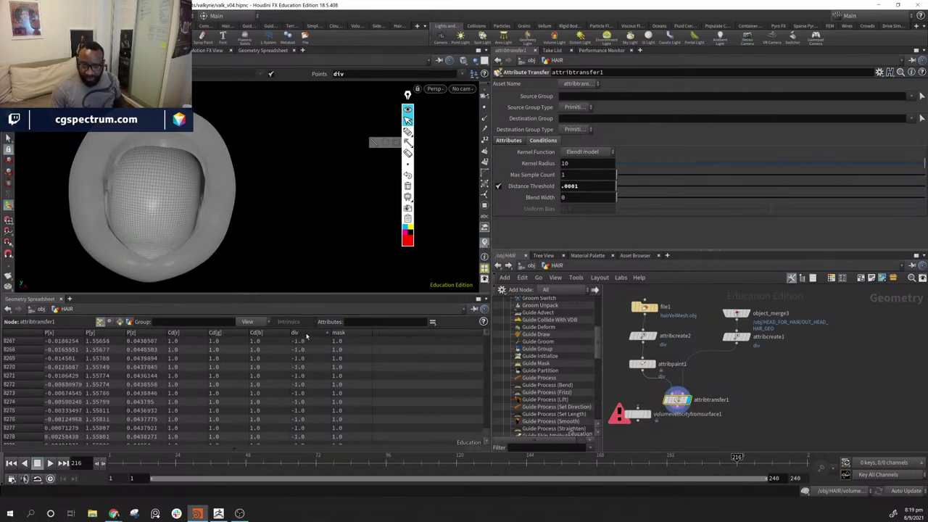
left_click(306, 336)
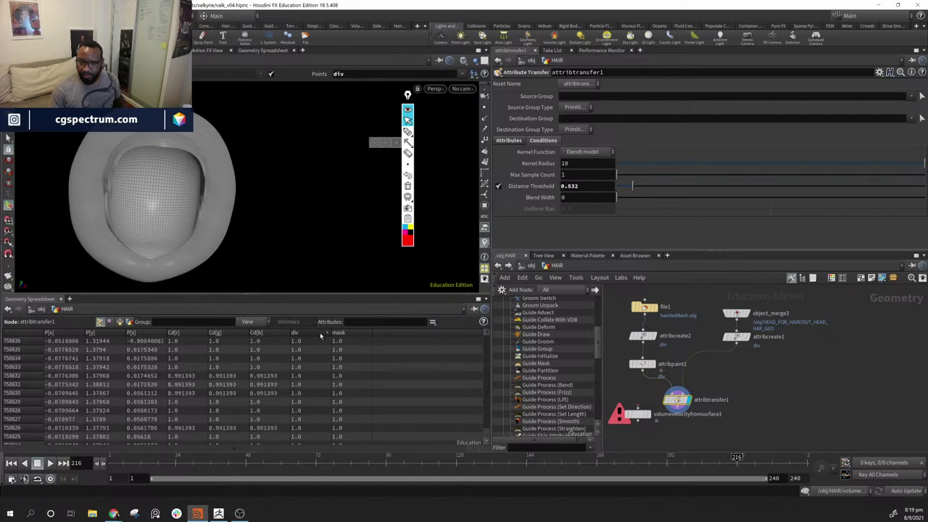
left_click_drag(221, 277, 478, 255)
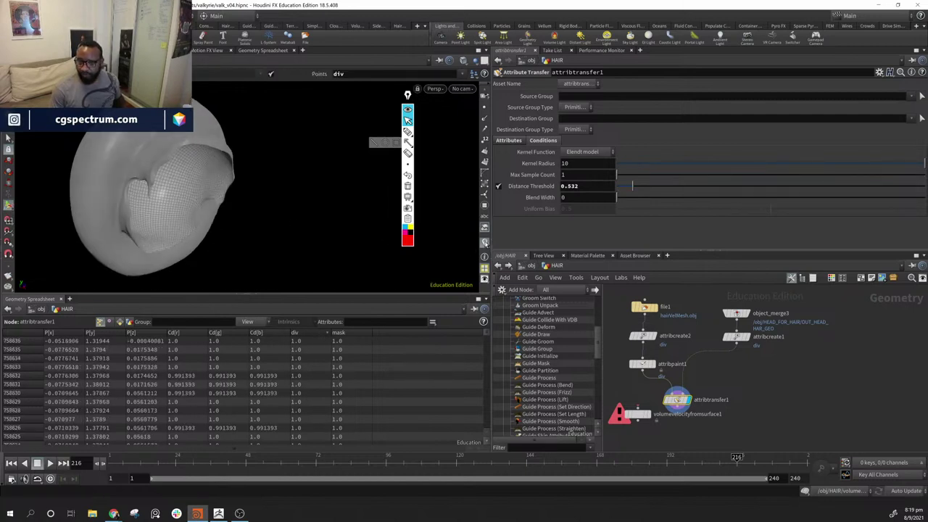
left_click(485, 243)
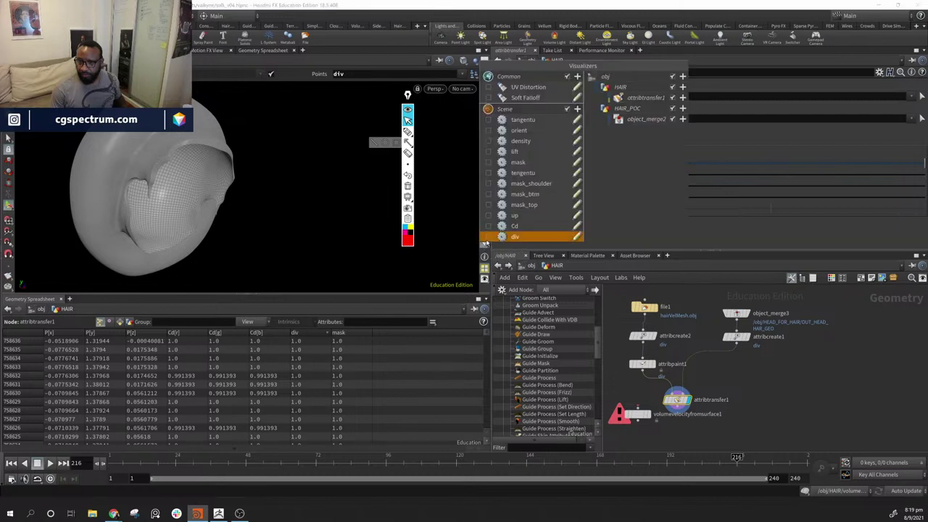
left_click_drag(348, 234, 233, 244, "alt")
- Add a Color node, wire it after attribtransfer1 and display its result
middle_click_drag(786, 410, 803, 352)
left_click_drag(659, 358, 645, 375)
left_click_drag(697, 347, 704, 350)
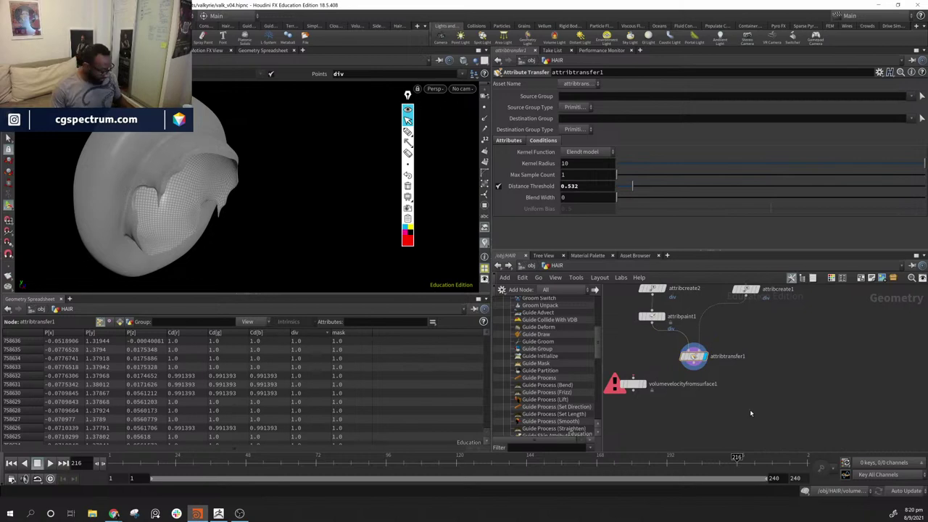
key("Tab")
type("co")
key("Return")
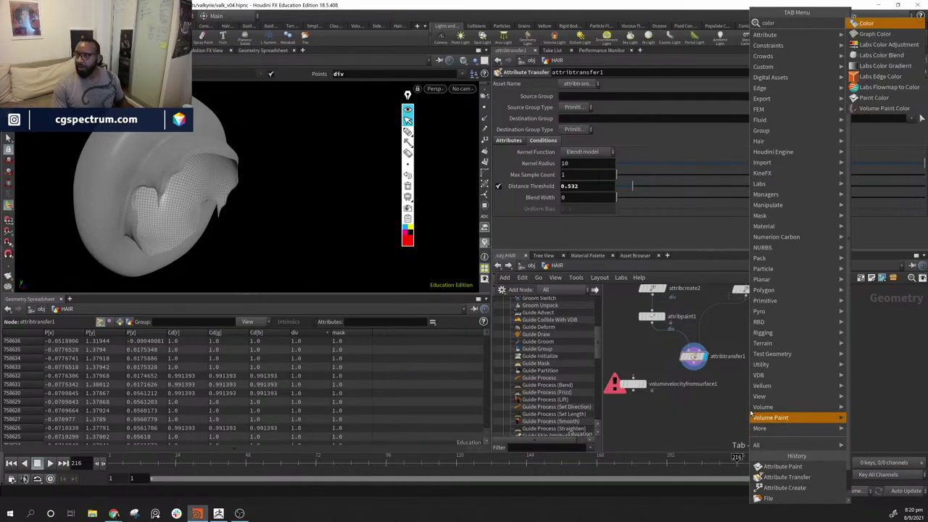
left_click(723, 405)
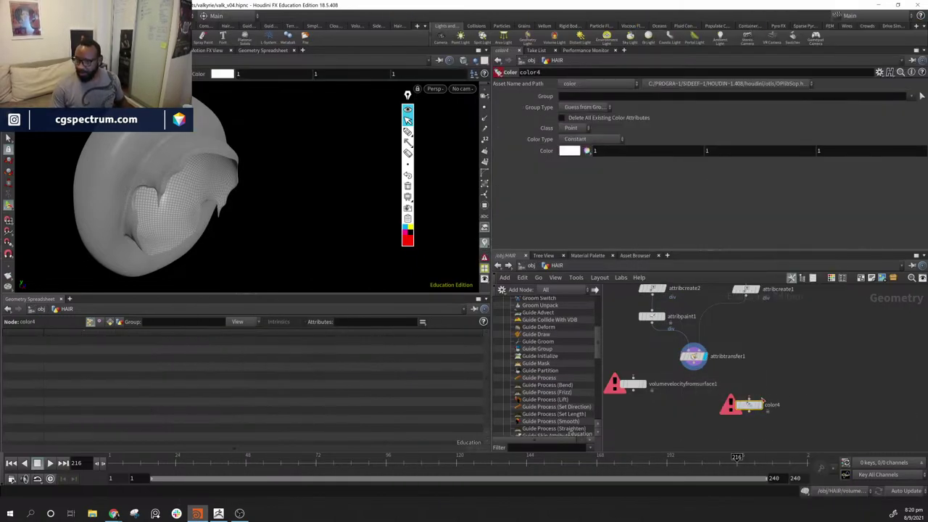
left_click_drag(694, 367, 747, 398)
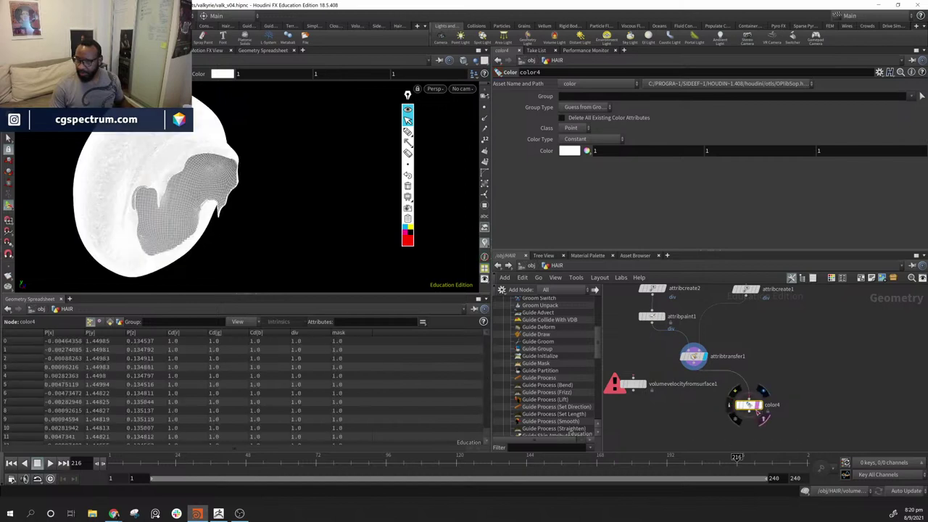
left_click(759, 405)
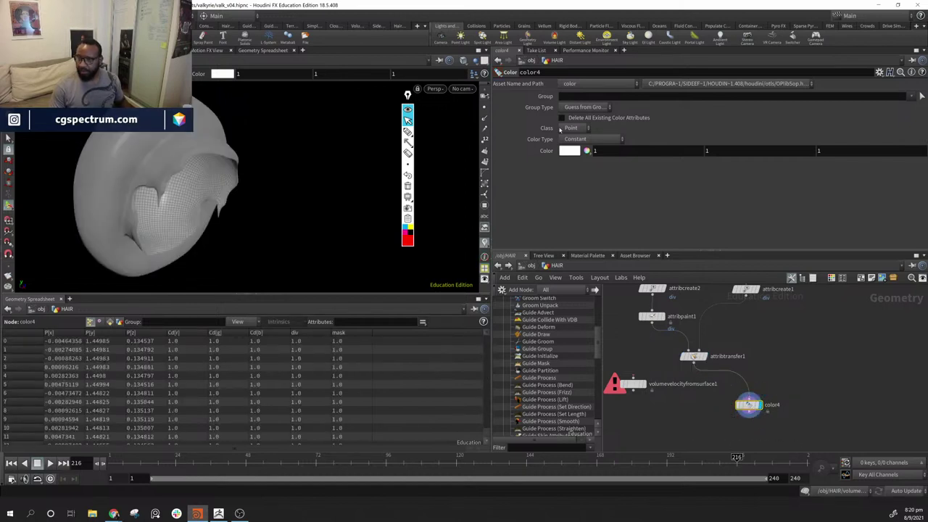
- Set color4 to Ramp from Attribute using div with a range of -1 to 1
left_click(591, 138)
left_click(608, 186)
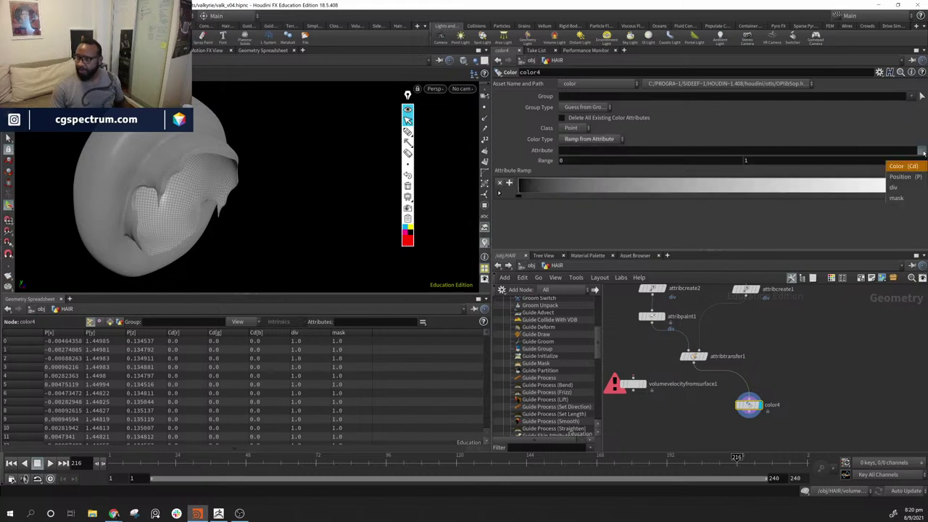
left_click(665, 163)
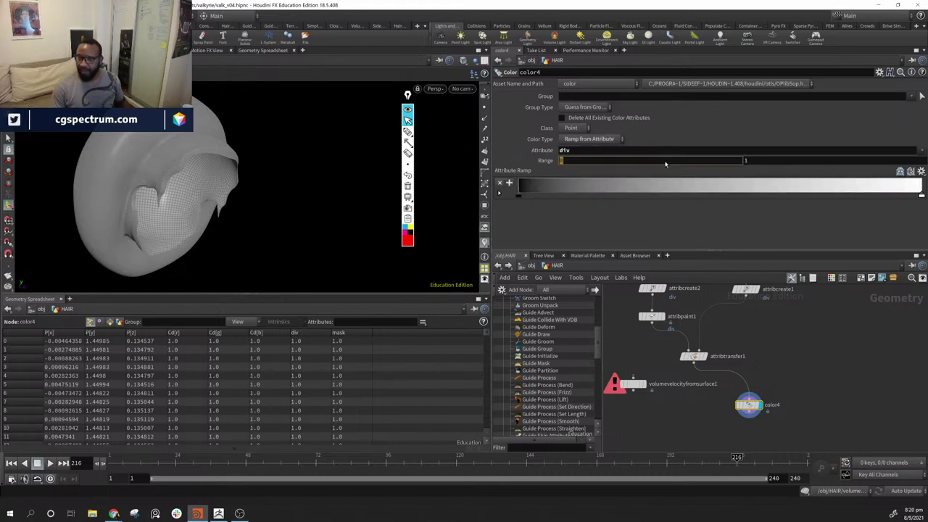
type("-1")
key("Return")
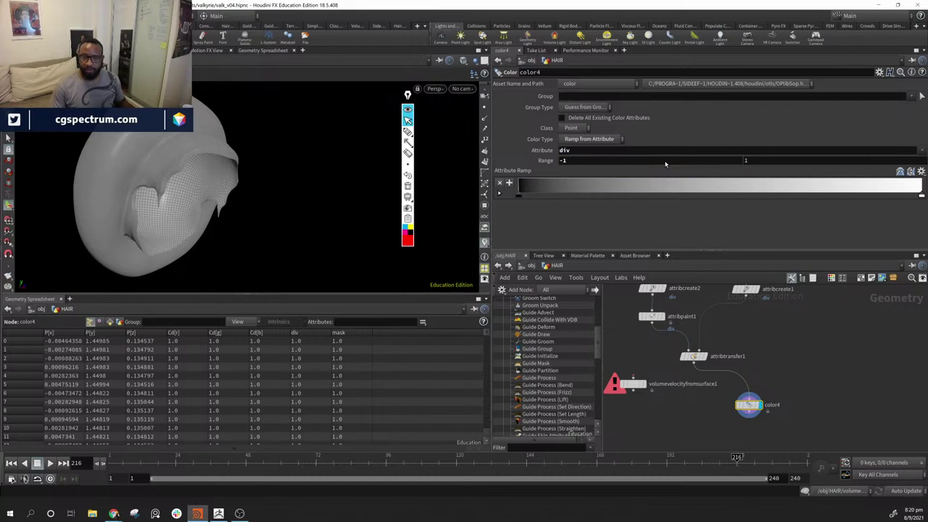
left_click_drag(252, 183, 296, 219, "alt")
left_click_drag(757, 404, 759, 400)
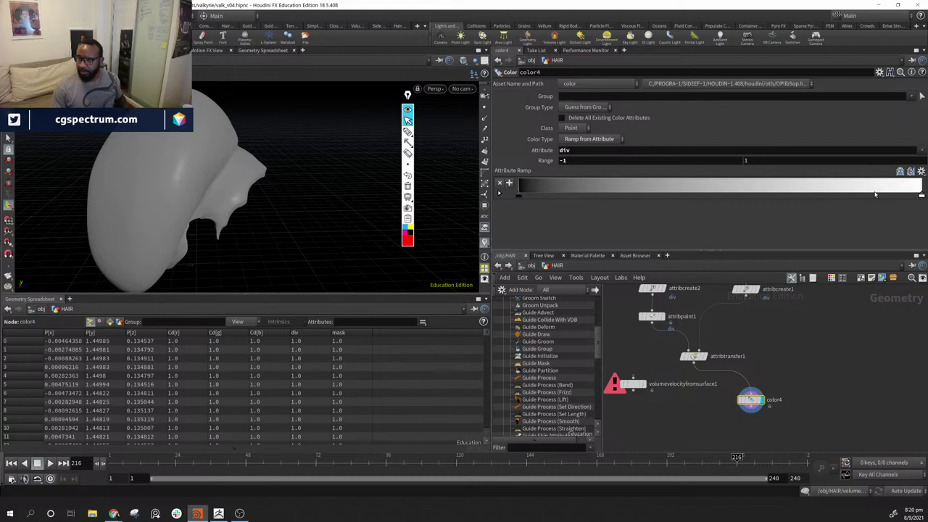
- Apply the blue-to-red rainbow preset to color4's attribute ramp and move the node slightly closer to attribtransfer1
left_click(921, 173)
left_click(906, 208)
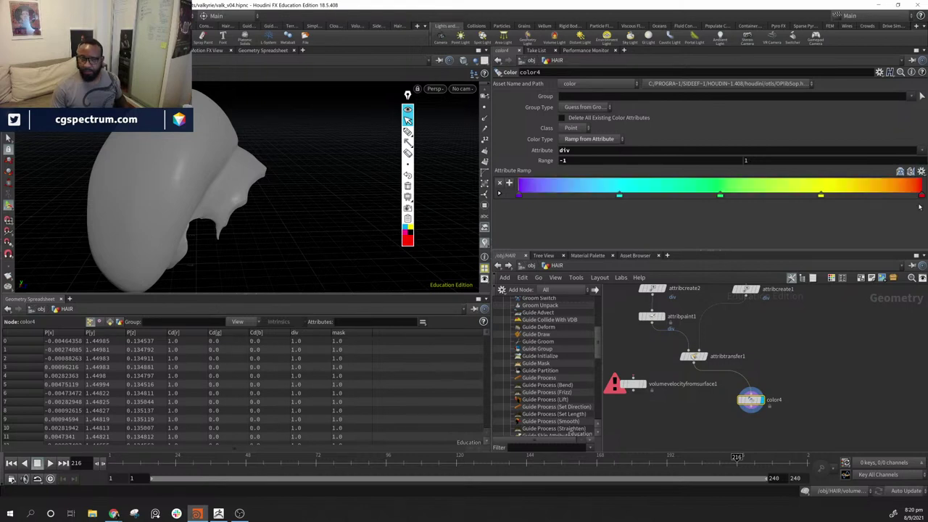
mouse_move(753, 402)
left_mouse_down()
mouse_move(724, 406)
mouse_move(739, 404)
left_mouse_up()
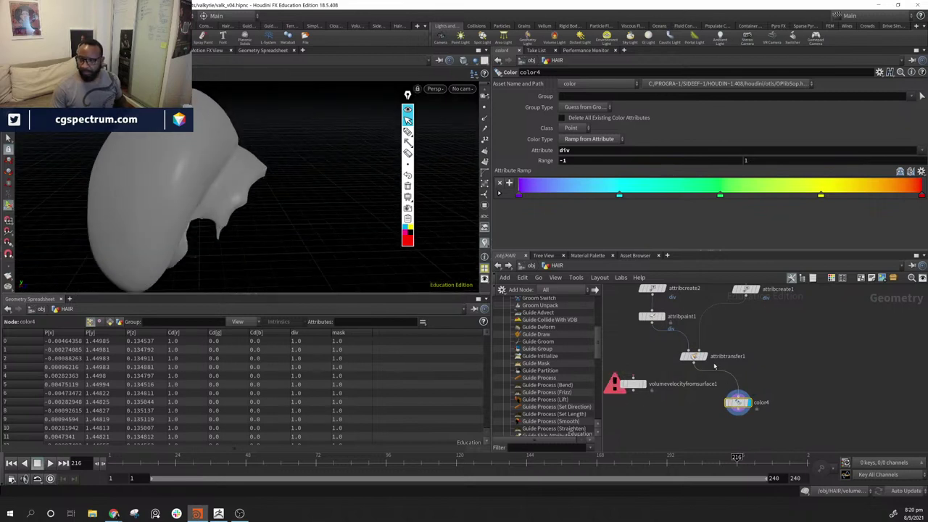
- Compare the displayed results of attribtransfer1 and color4 on the hair mesh from several angles
left_click(695, 356)
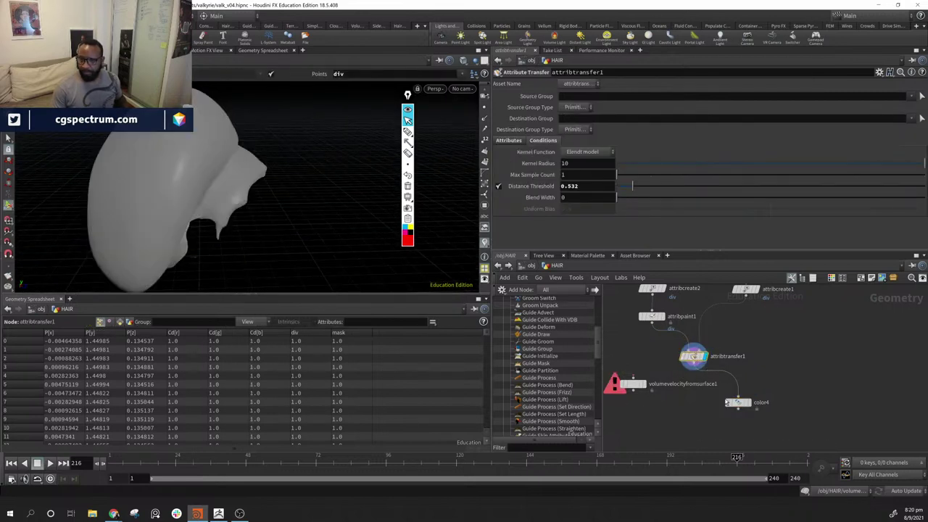
left_click_drag(344, 207, 346, 201, "alt")
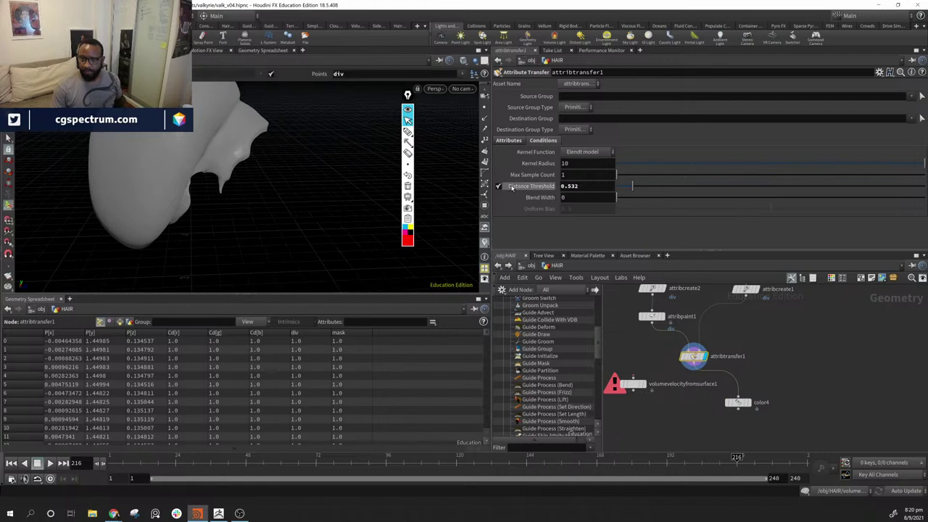
scroll(484, 188, "up", 4)
scroll(484, 187, "up", 2)
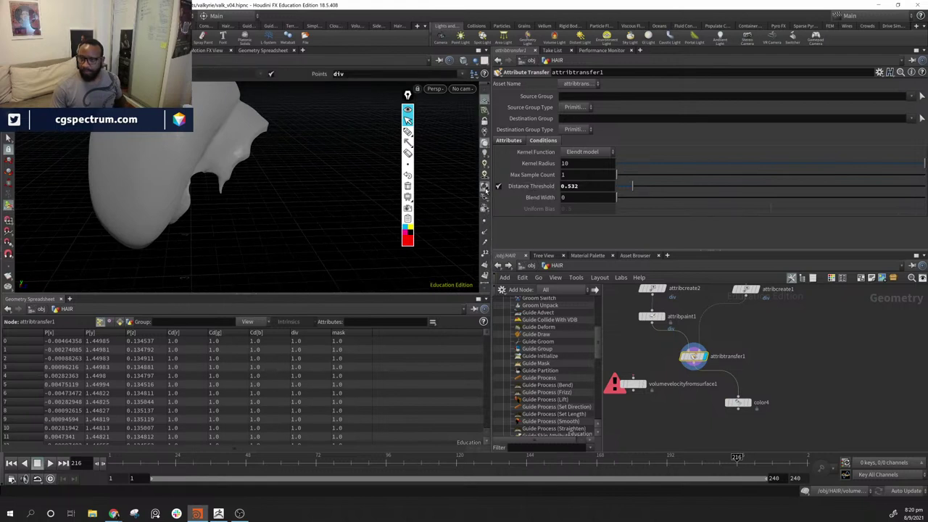
left_click_drag(265, 174, 263, 215, "alt")
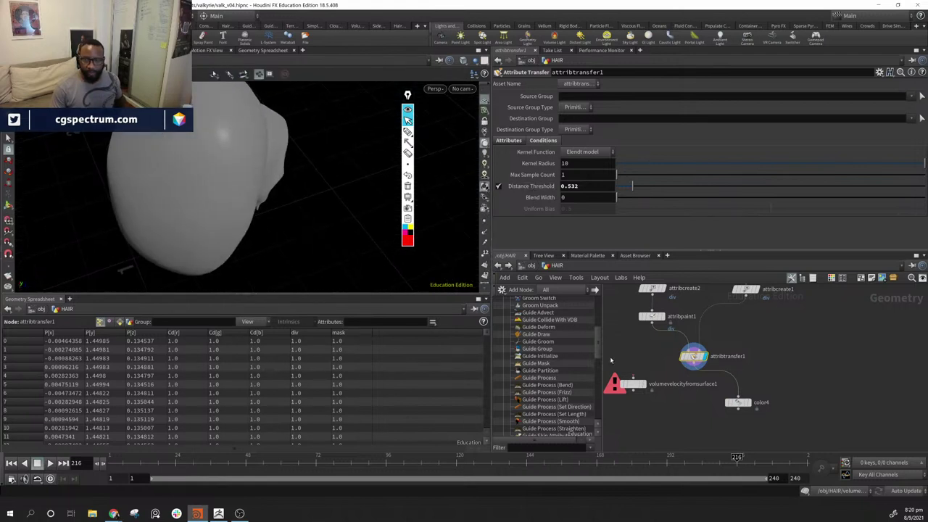
left_click(750, 405)
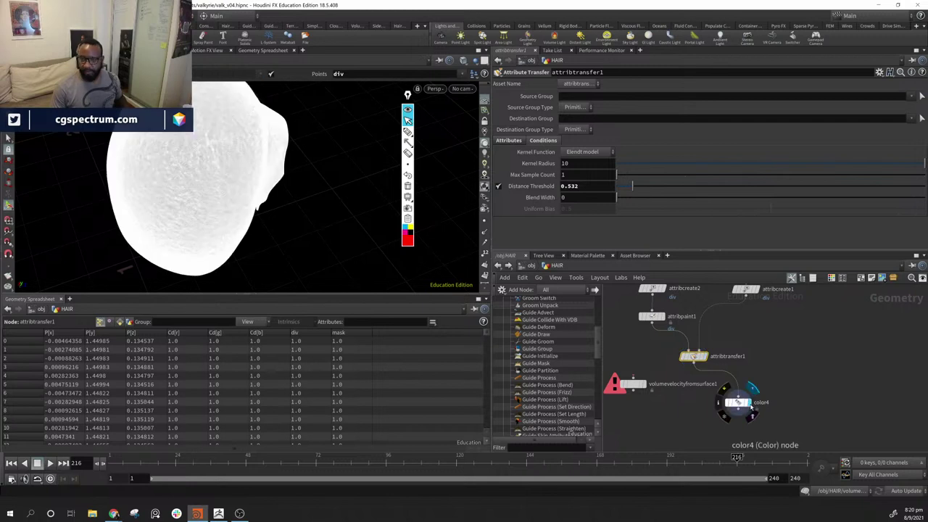
left_click(738, 402)
left_click_drag(247, 189, 212, 157, "alt")
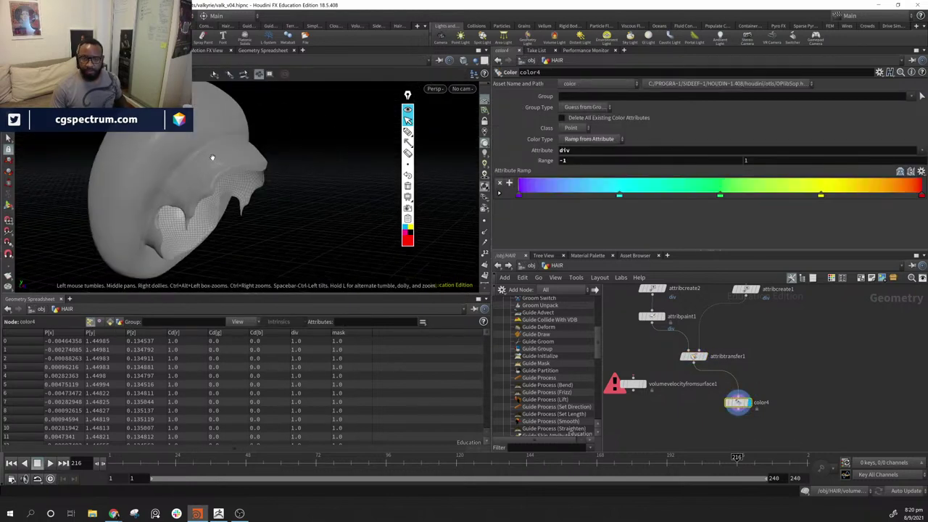
left_click(707, 359)
left_click(753, 408)
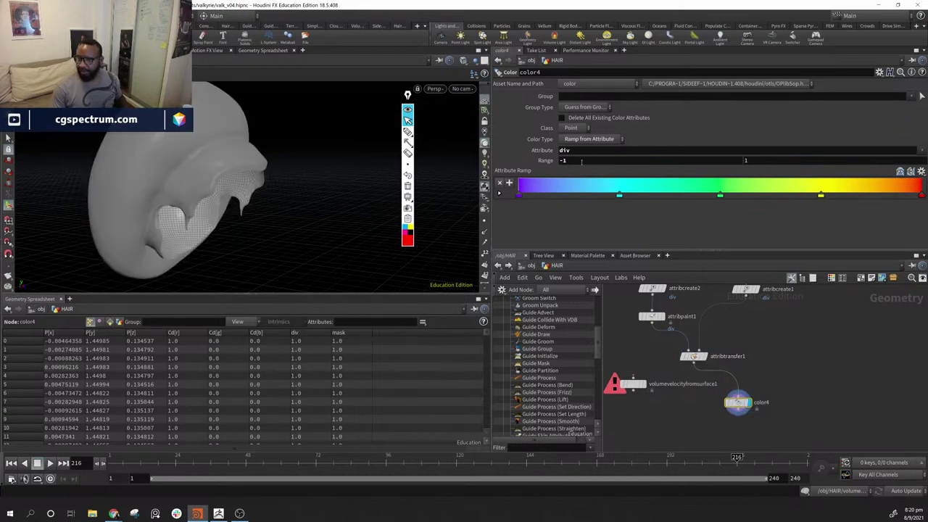
- Set the lower end of color4's range to 0
double_click(584, 163)
type("0")
key("Return")
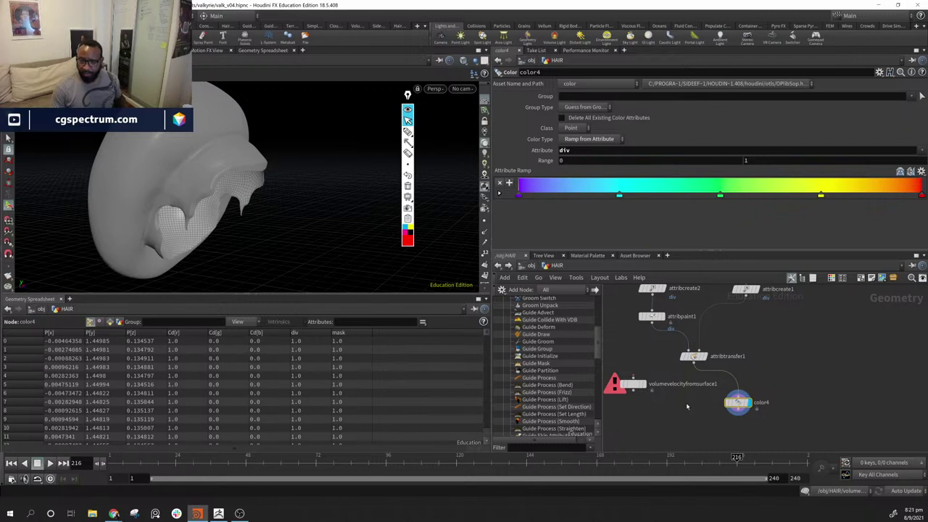
- Change the viewport display so the hair mesh shows color4's ramp colors, and inspect the mesh
scroll(484, 268, "down", 4)
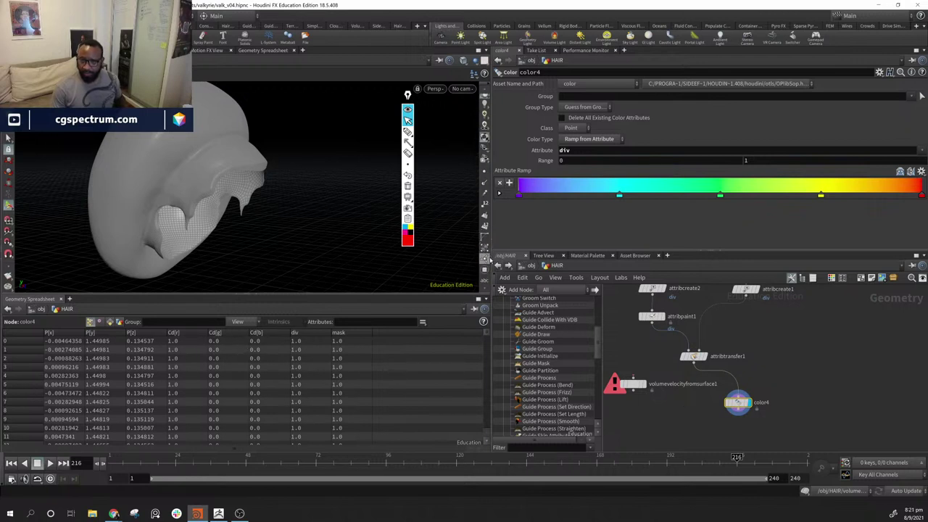
left_click(484, 258)
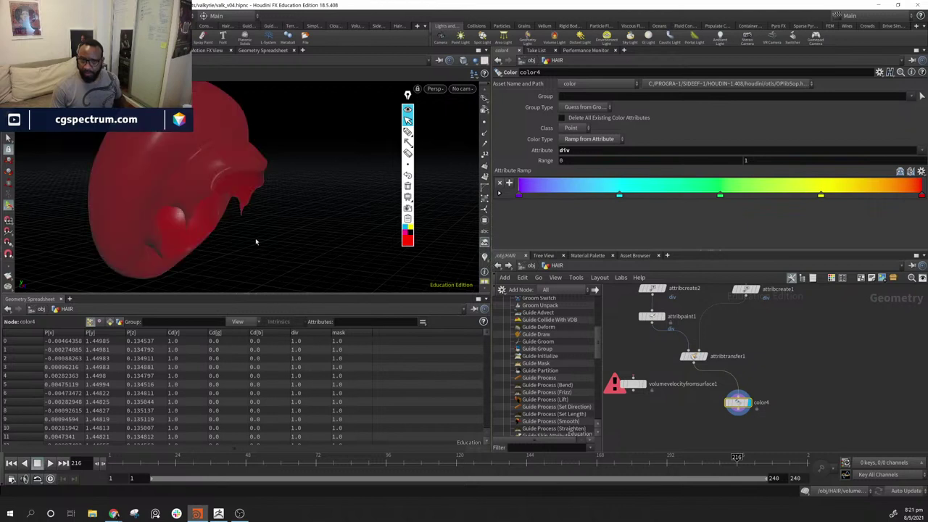
left_click_drag(257, 240, 346, 229)
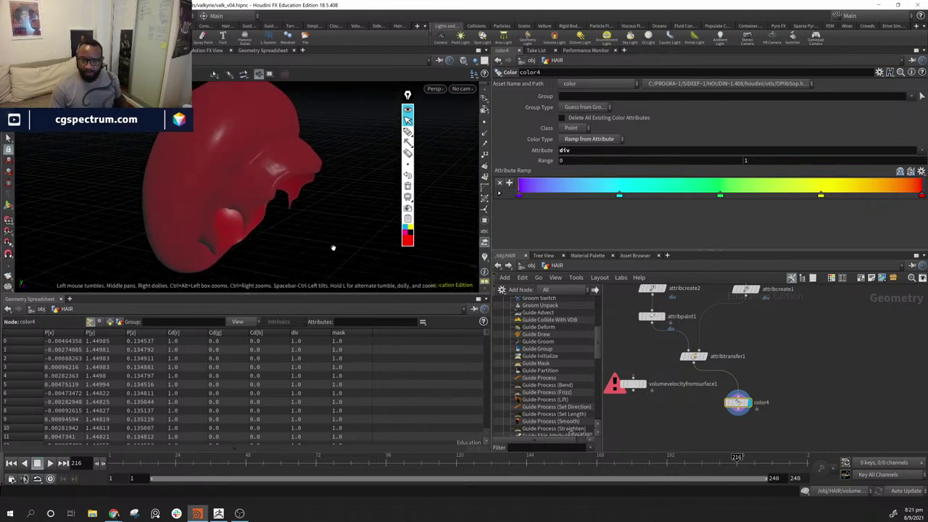
- Reduce attribtransfer1's distance threshold to .001 and check where div is transferred around the hair's inner opening
left_click(693, 356)
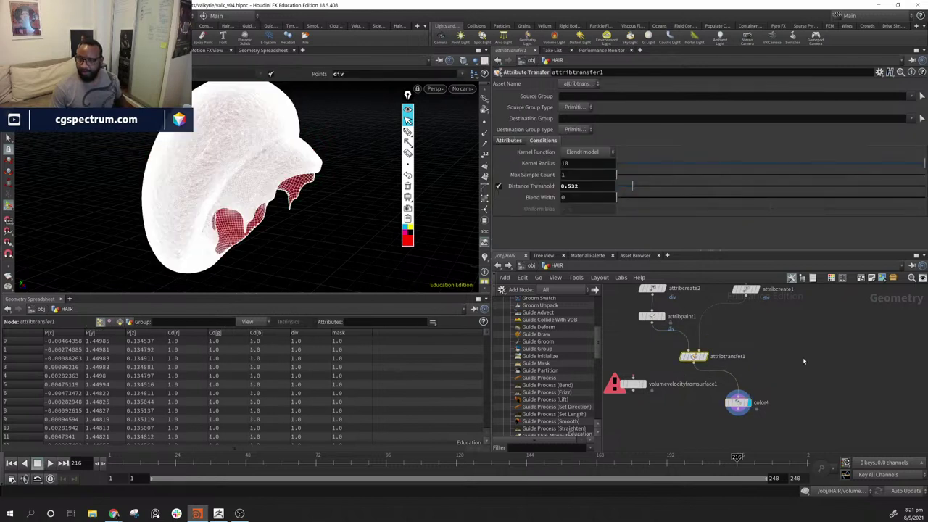
left_click(803, 359)
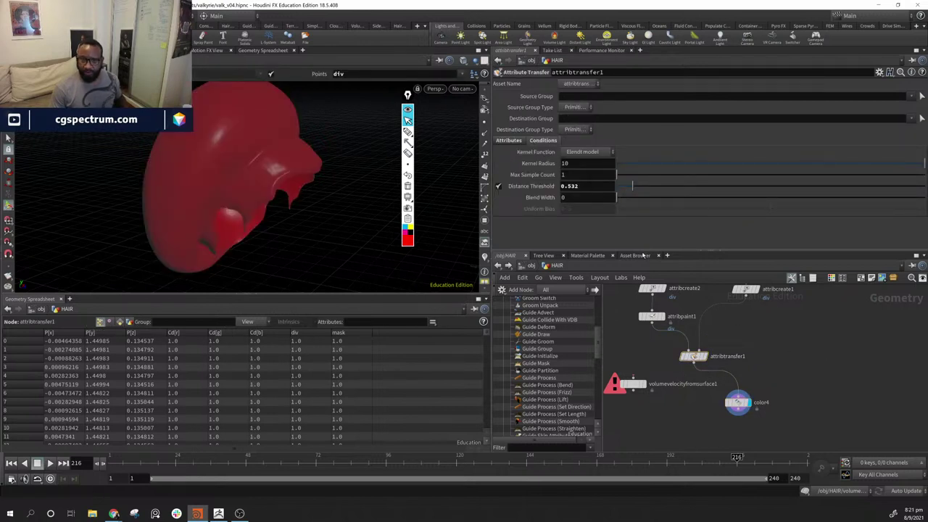
left_click_drag(618, 190, 617, 190)
double_click(599, 190)
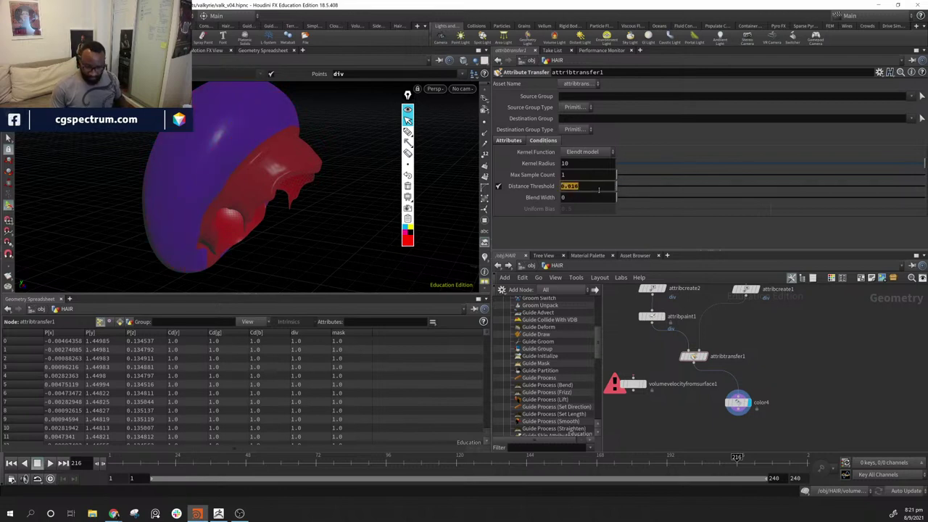
key("Return")
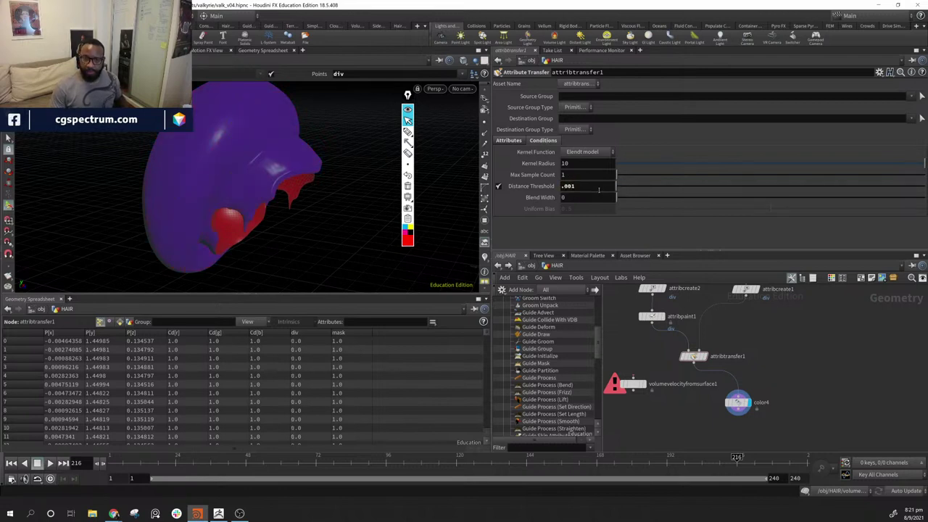
mouse_move(231, 209)
left_mouse_down("alt")
mouse_move(325, 184)
mouse_move(379, 210)
mouse_move(331, 193)
mouse_move(139, 203)
mouse_move(273, 196)
mouse_move(210, 202)
mouse_move(224, 188)
mouse_move(238, 197)
left_mouse_up("alt")
key("s")
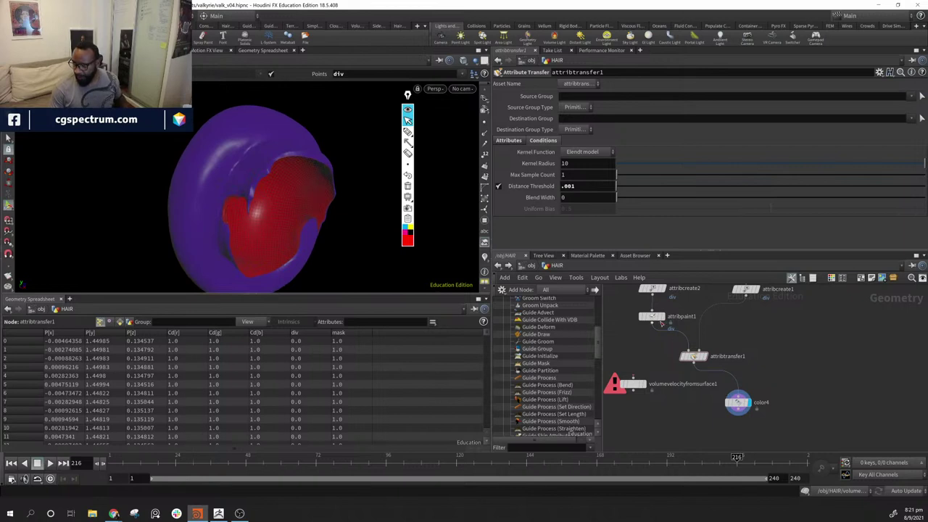
- Try attribpaint1 between attribtransfer1 and color4, check the colors, and restore it to its place before attribtransfer1
left_click_drag(651, 319, 718, 385)
left_click_drag(218, 194, 290, 218, "alt")
left_click(738, 409)
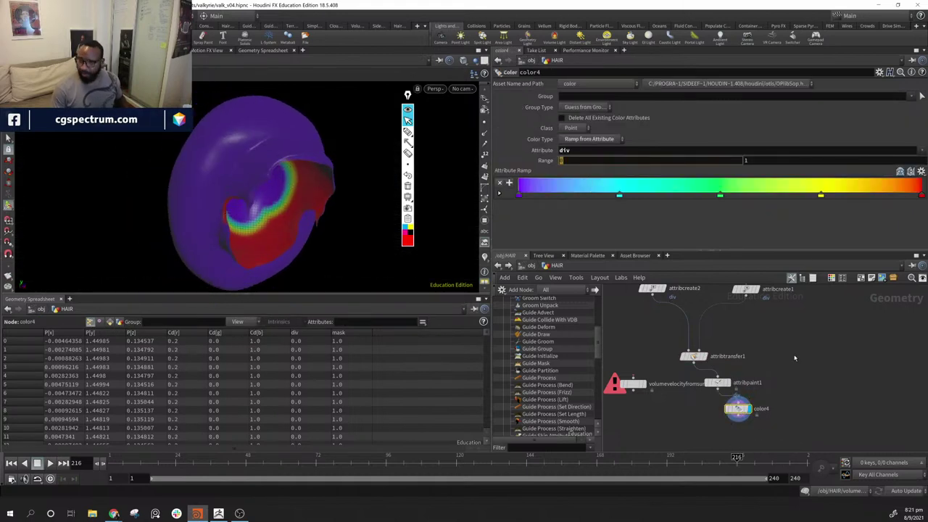
left_click_drag(734, 387, 665, 320)
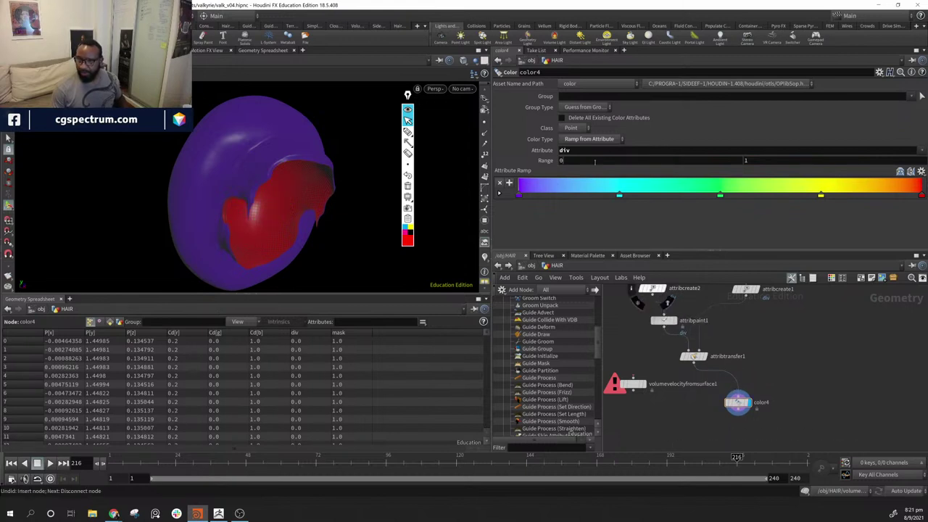
- Set the lower end of color4's range to -1 and inspect the div colors on the inside and outside of the hair
left_click(595, 160)
type("-1")
key("Return")
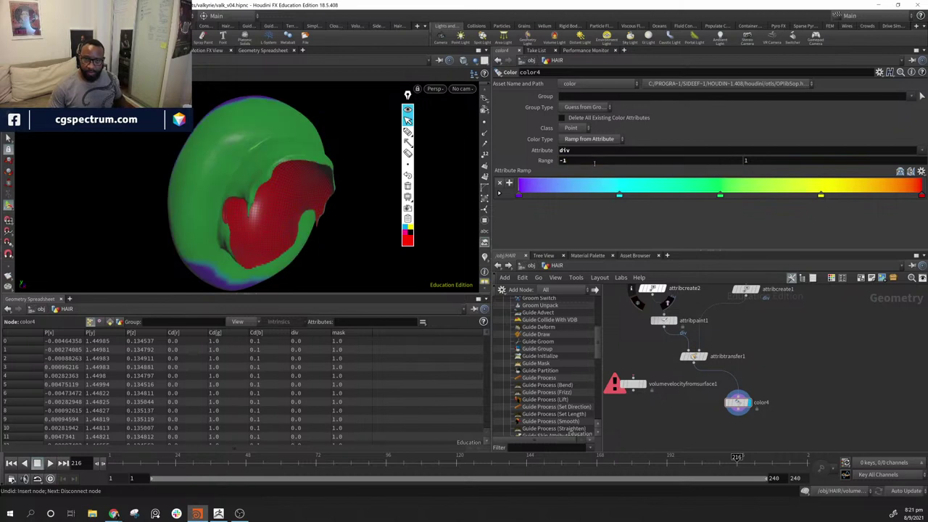
left_click_drag(253, 216, 348, 196)
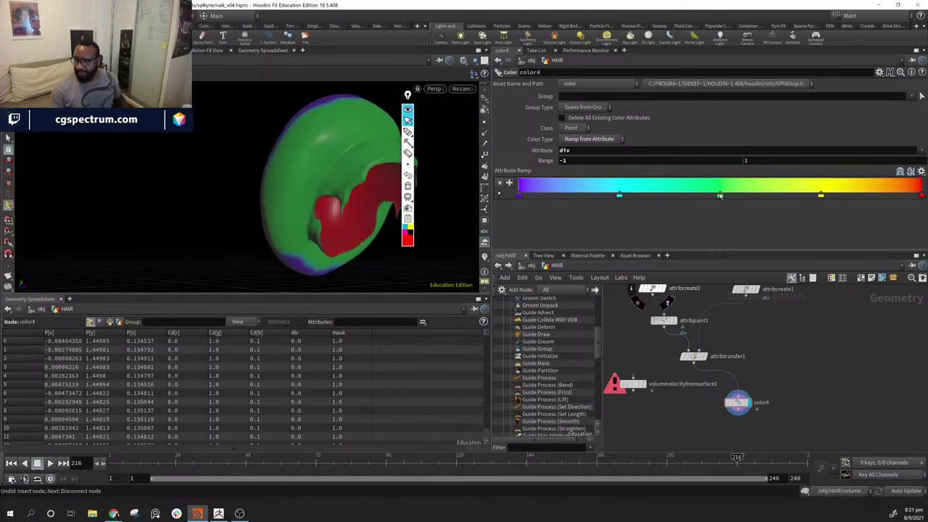
left_click_drag(352, 201, 319, 210)
right_click_drag(319, 210, 440, 240)
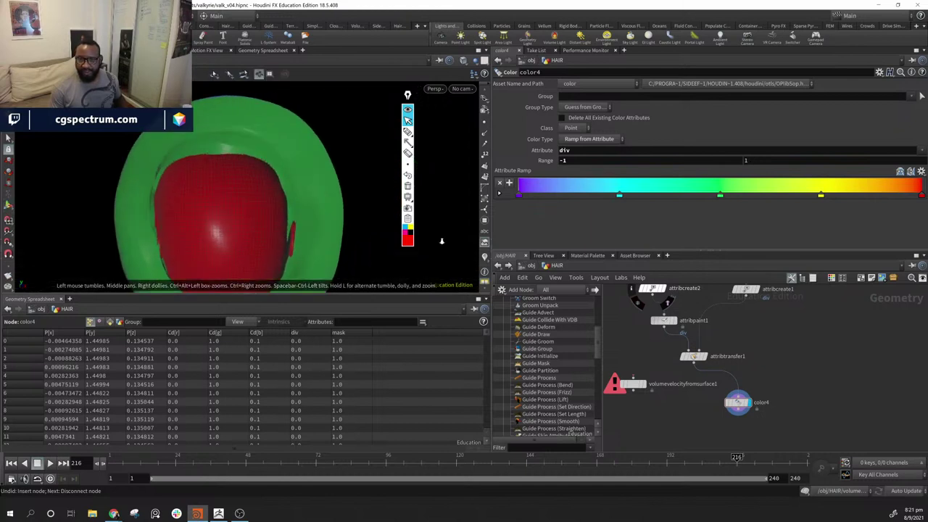
left_click_drag(441, 240, 284, 177)
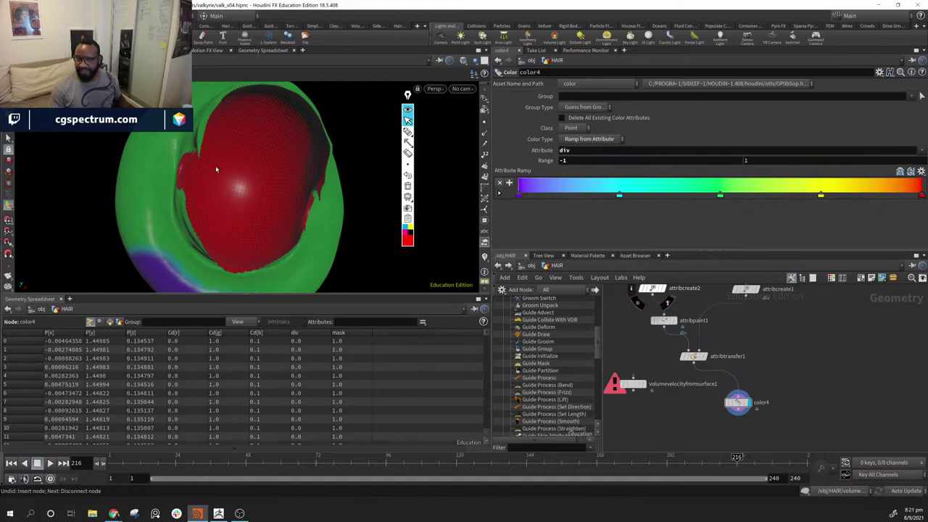
left_click_drag(215, 170, 373, 212)
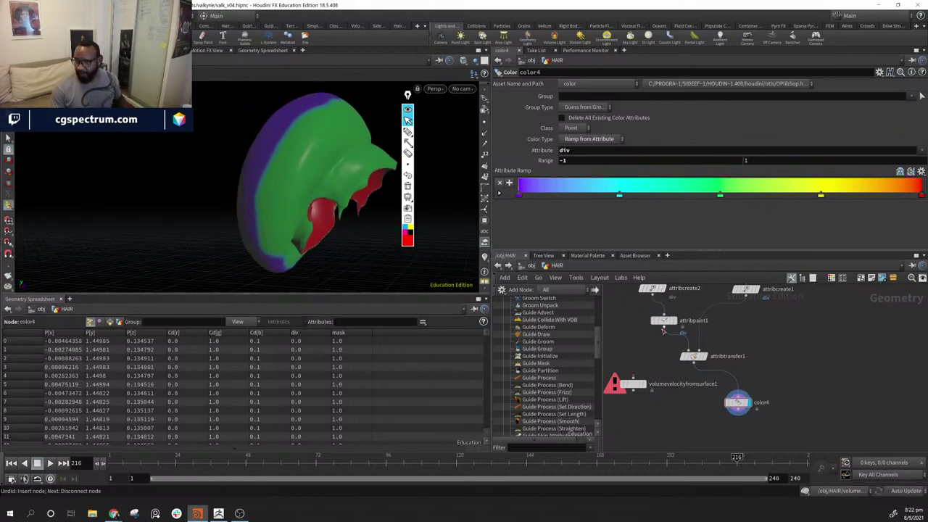
- Select attribpaint1 and examine its painted div region on the front, back and top of the hair mesh
left_click(663, 321)
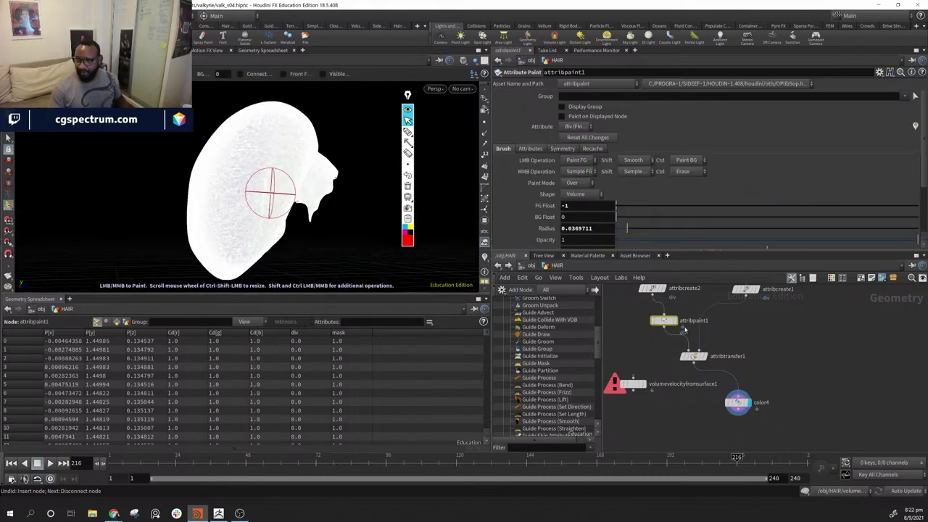
left_click(778, 416)
left_click_drag(738, 403, 795, 385)
left_click_drag(385, 238, 250, 212, "alt")
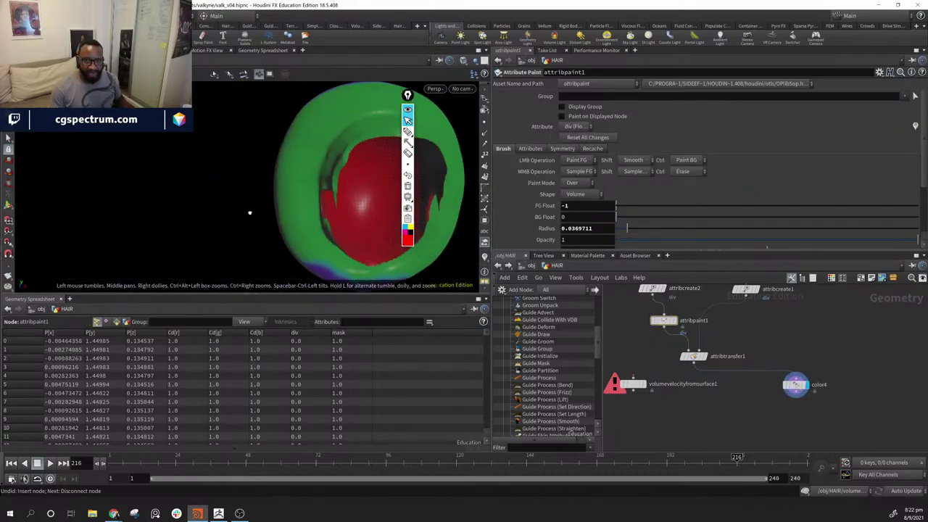
middle_click_drag(367, 176, 276, 200, "alt")
left_click_drag(234, 222, 179, 182, "alt")
middle_click_drag(263, 198, 312, 166, "alt")
mouse_move(313, 166)
left_mouse_down("alt")
mouse_move(338, 120)
mouse_move(346, 132)
left_mouse_up("alt")
- Line up color4 and volumevelocityfromsurface1 beneath attribtransfer1 and wire color4's output into volumevelocityfromsurface1
left_click_drag(796, 385, 745, 380)
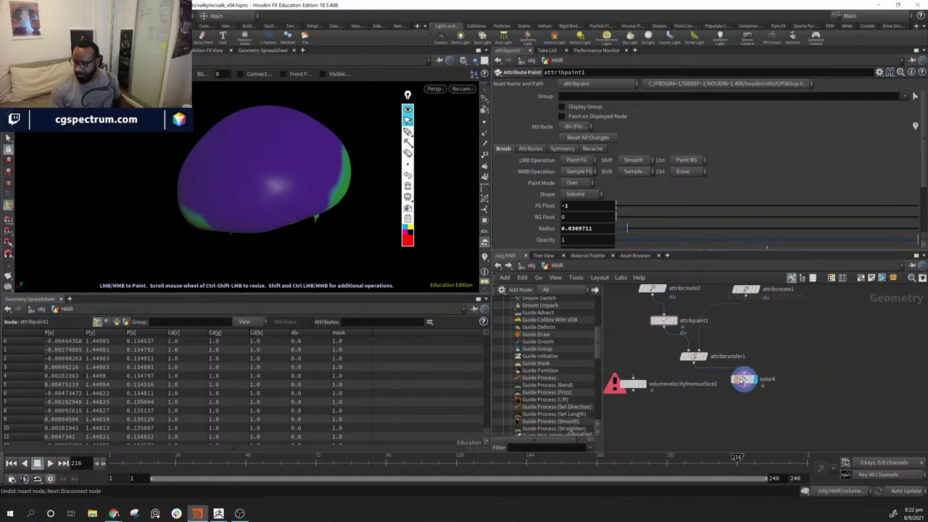
middle_click_drag(649, 400, 683, 374)
left_click_drag(671, 363, 751, 392)
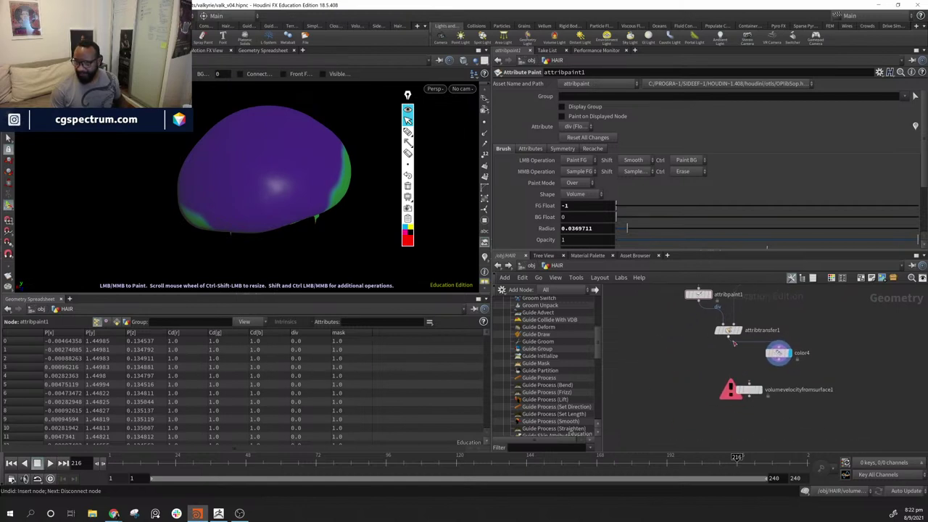
scroll(707, 361, "down", 3)
mouse_move(707, 362)
middle_mouse_down()
mouse_move(735, 381)
mouse_move(707, 349)
middle_mouse_up()
scroll(707, 350, "up", 4)
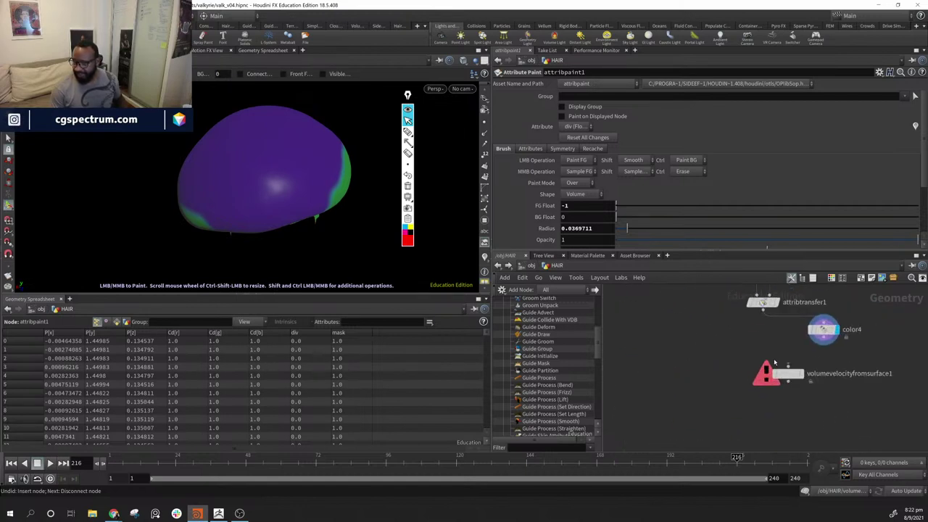
left_click_drag(781, 382, 752, 396)
left_click_drag(823, 332, 758, 379)
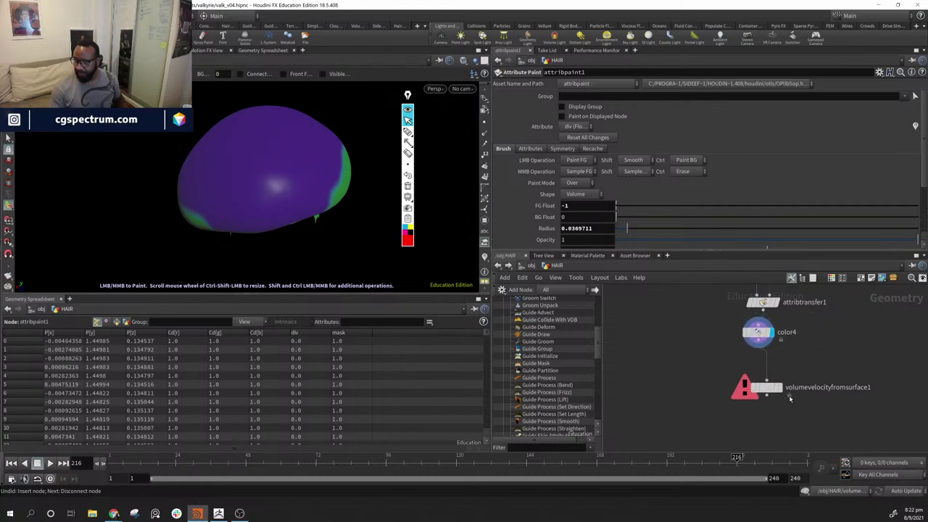
- Display volumevelocityfromsurface1, inspect the resulting volume, and select the node under color4 to show its parameters
mouse_move(784, 392)
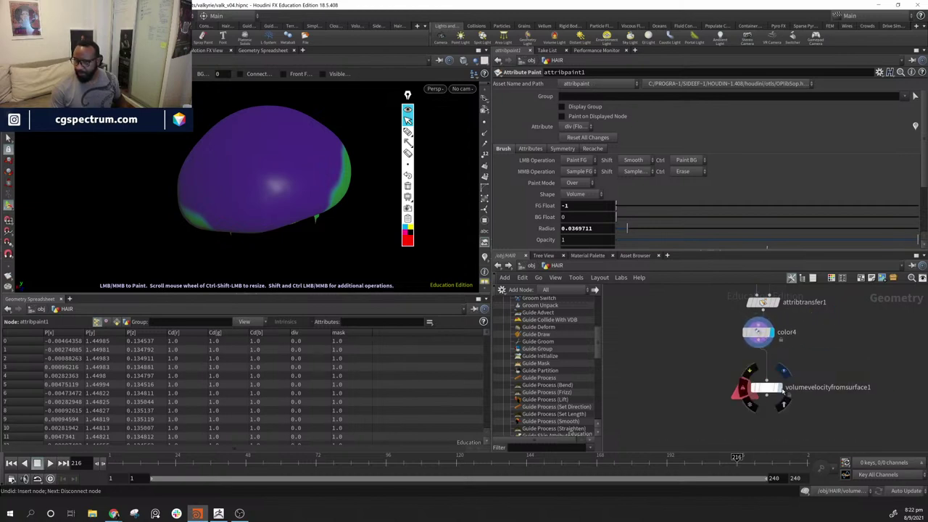
left_click(781, 390)
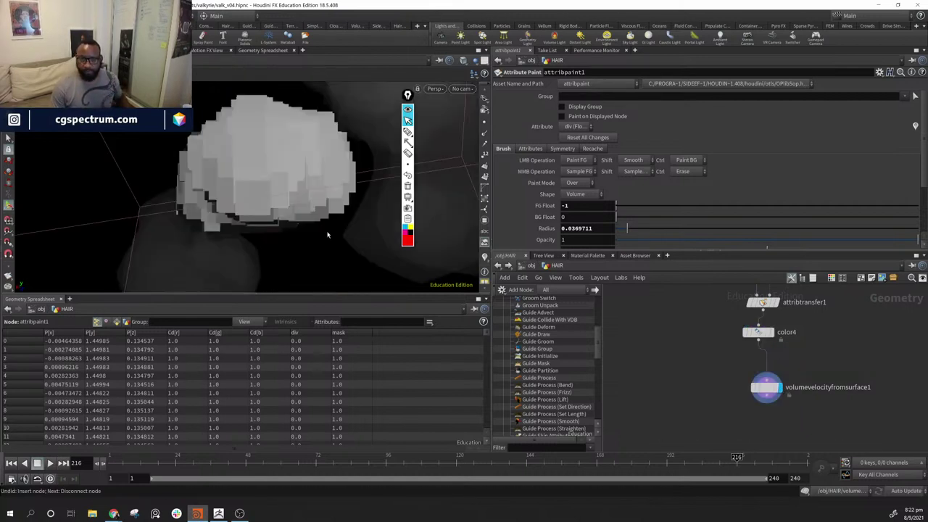
left_click_drag(327, 234, 221, 181, "alt")
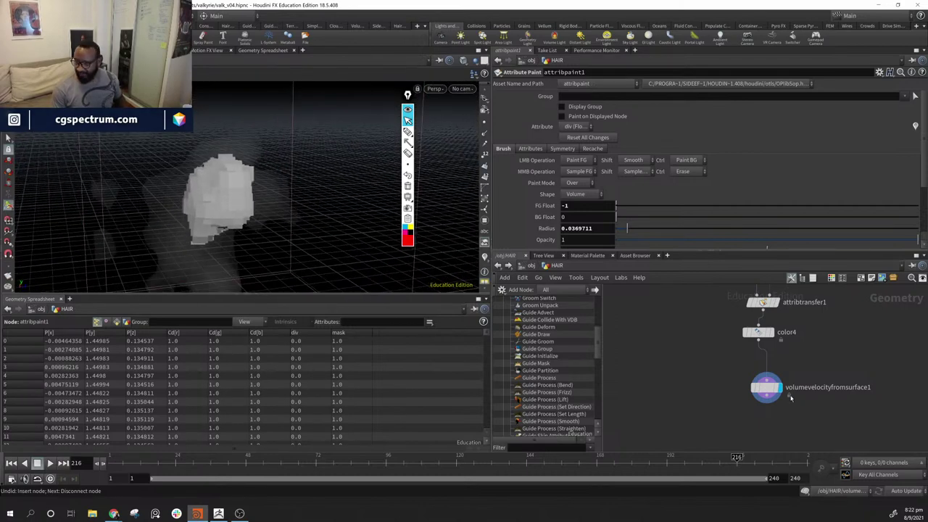
left_click_drag(767, 391, 759, 375)
left_click(759, 374)
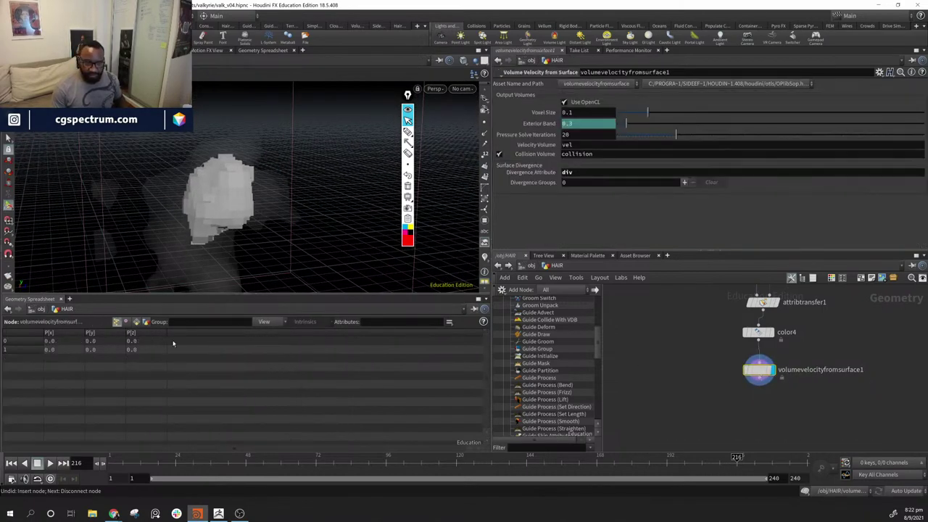
- Examine volumevelocityfromsurface1's primitive attributes in the geometry spreadsheet and read its node info for the vel and collision VDBs
left_click(138, 323)
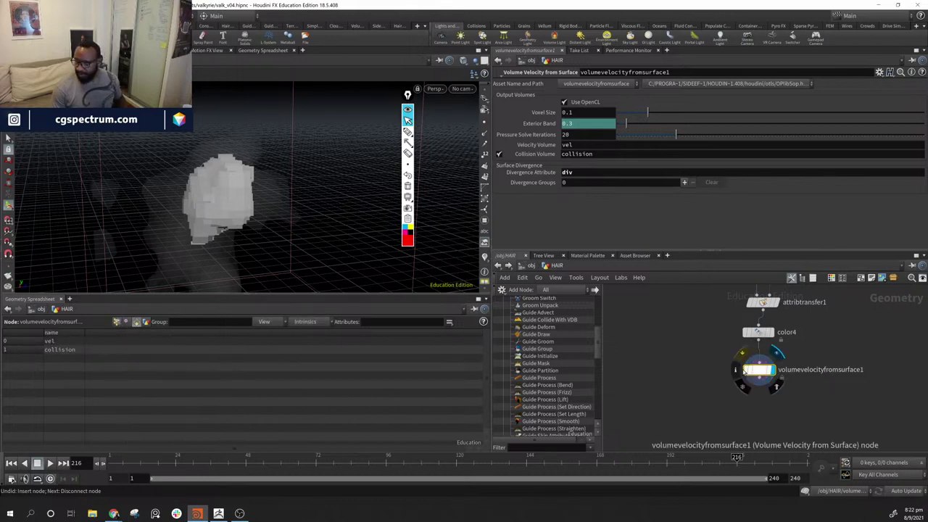
left_click(737, 370)
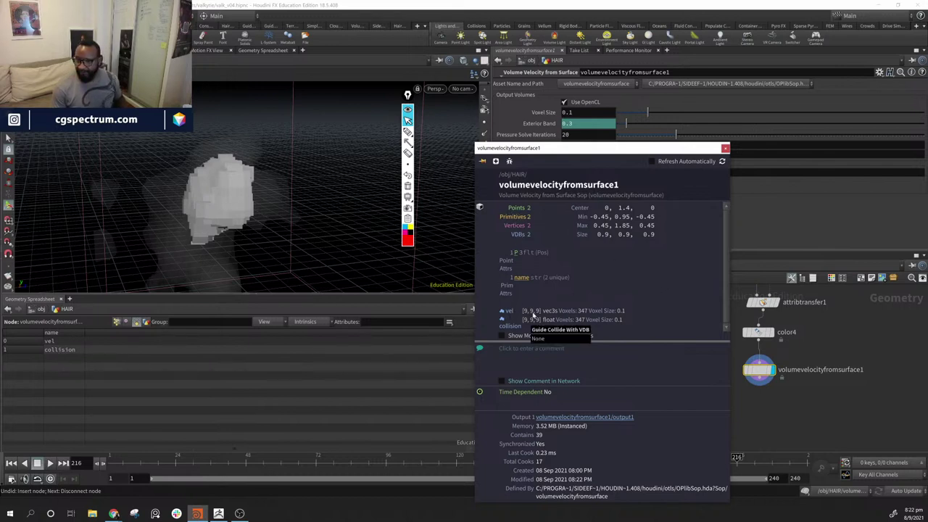
left_click(853, 418)
- Move the guideadvect1 node down beside the hair mesh branch, just below volumevelocityfromsurface1
middle_click_drag(661, 367, 735, 384)
scroll(700, 372, "down", 3)
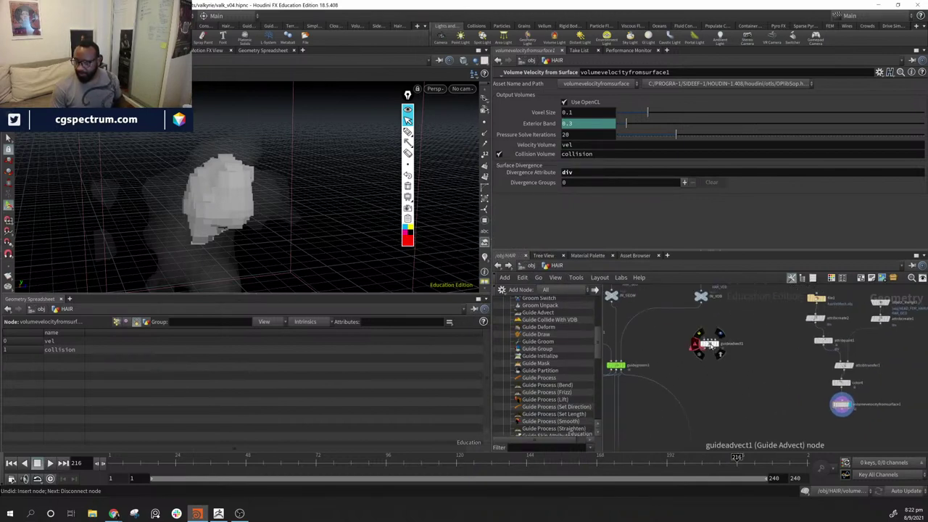
left_click_drag(712, 347, 756, 383)
middle_click_drag(674, 384, 717, 397)
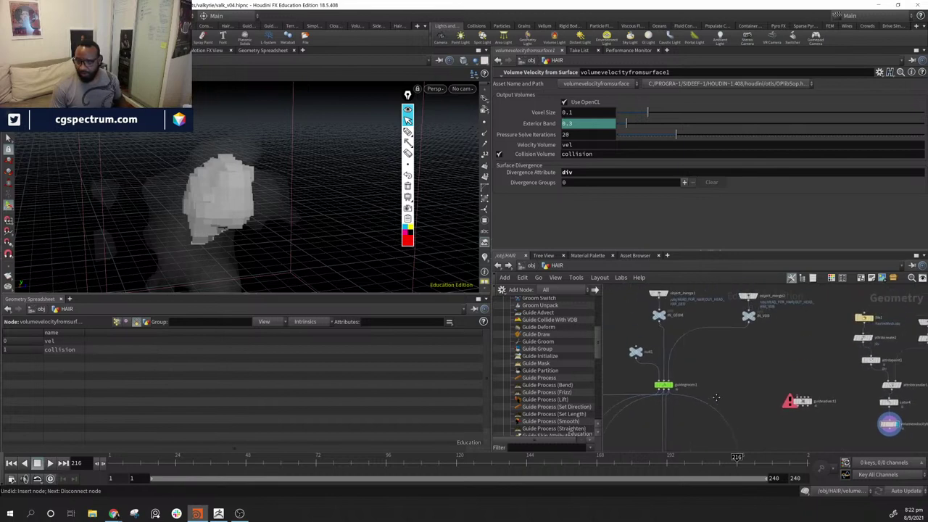
middle_click_drag(780, 411, 717, 389)
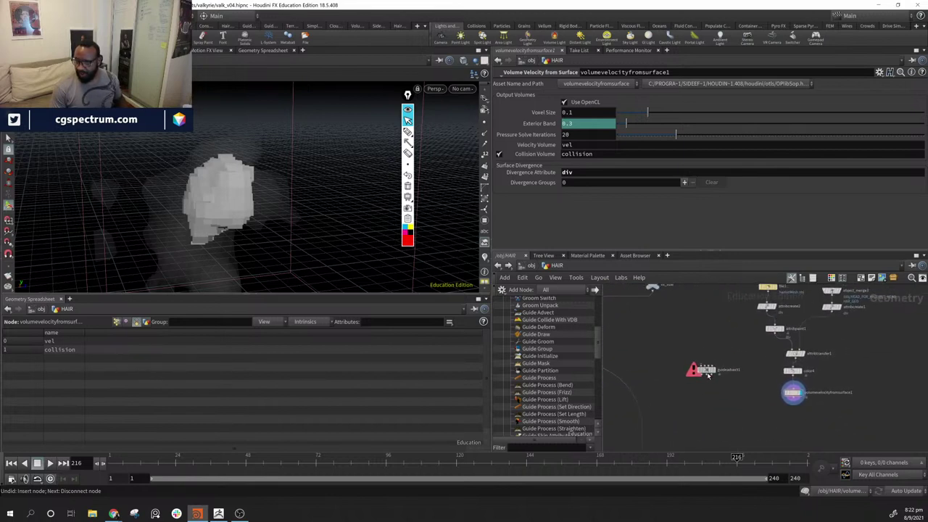
left_click_drag(703, 370, 743, 414)
middle_click_drag(669, 353, 714, 336)
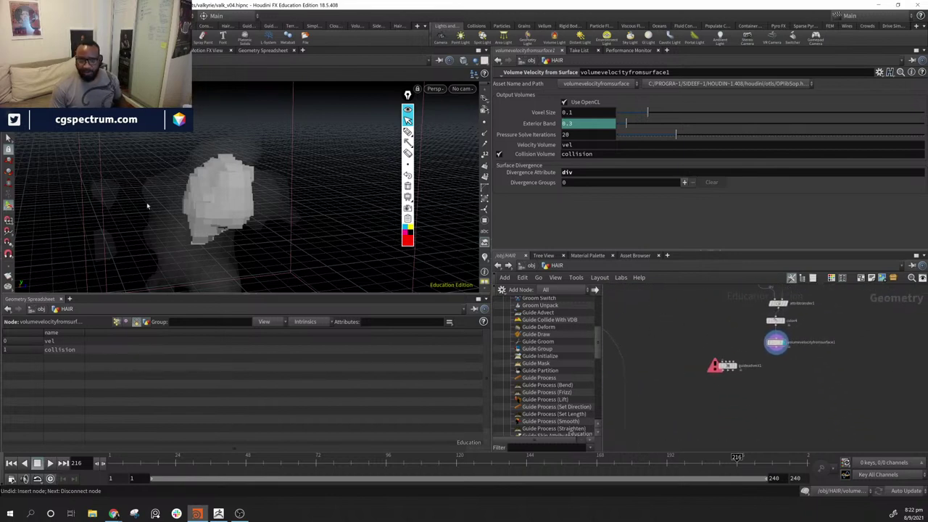
left_click_drag(148, 205, 87, 198, "alt")
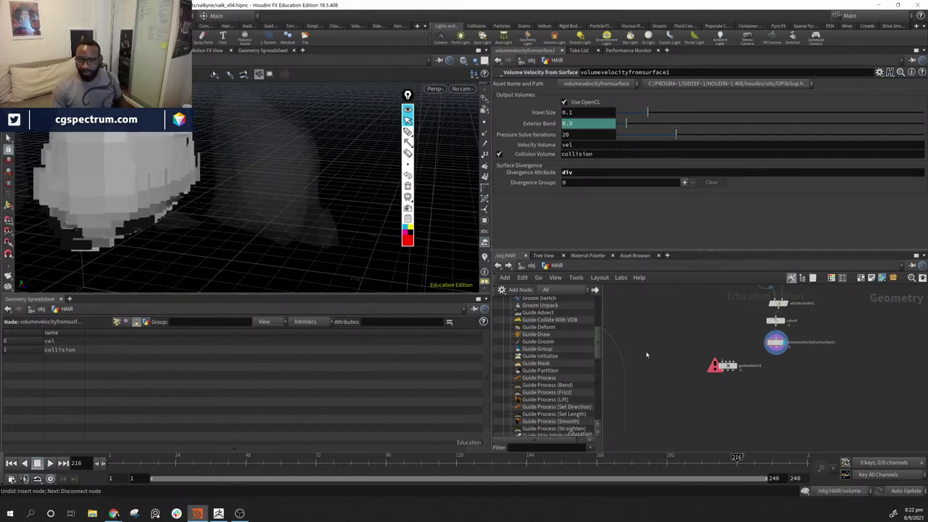
scroll(779, 385, "up", 5)
left_click_drag(718, 343, 758, 372)
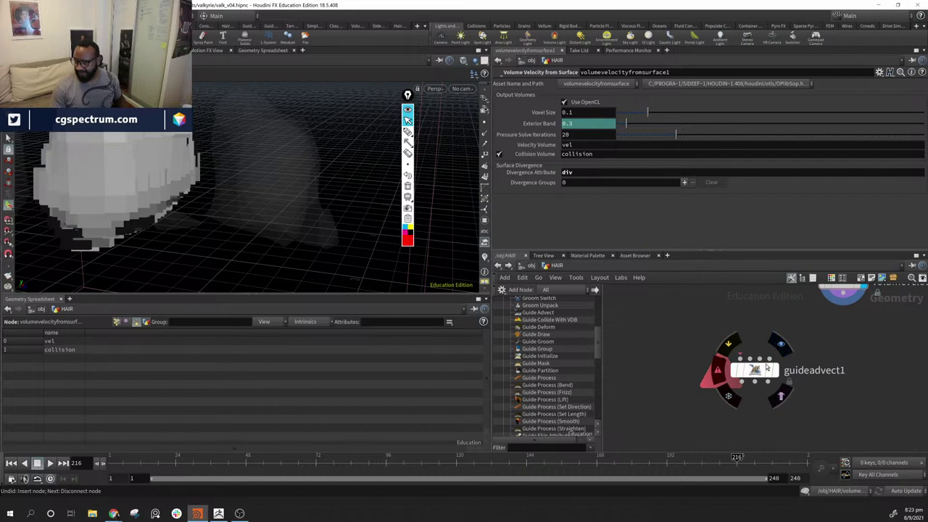
left_click_drag(765, 374, 777, 375)
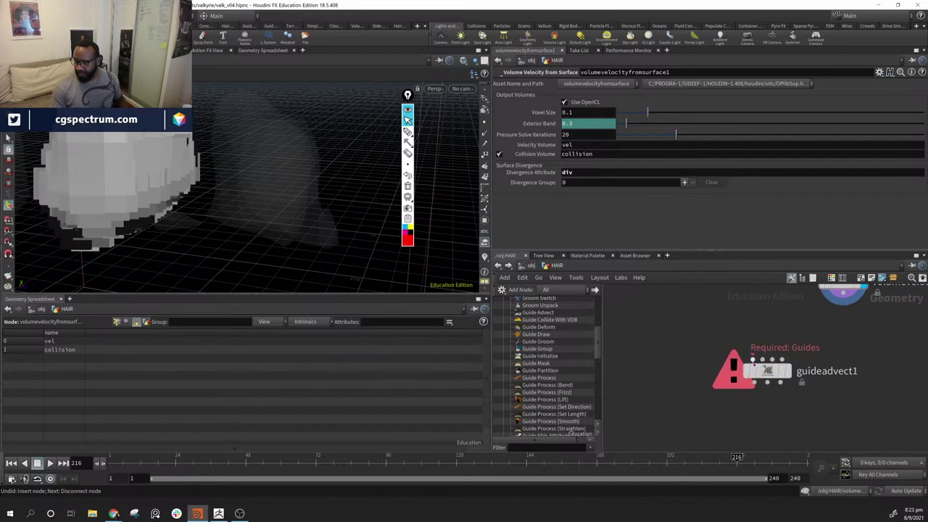
middle_click_drag(680, 296, 770, 362)
scroll(770, 362, "down", 2)
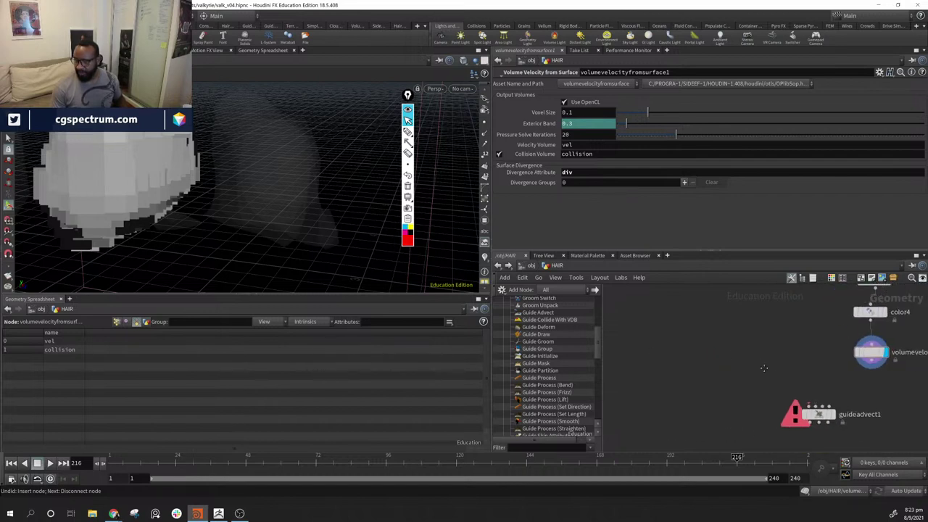
- Select guideadvect1 and review its available Operation and Group Type options
left_click(760, 403)
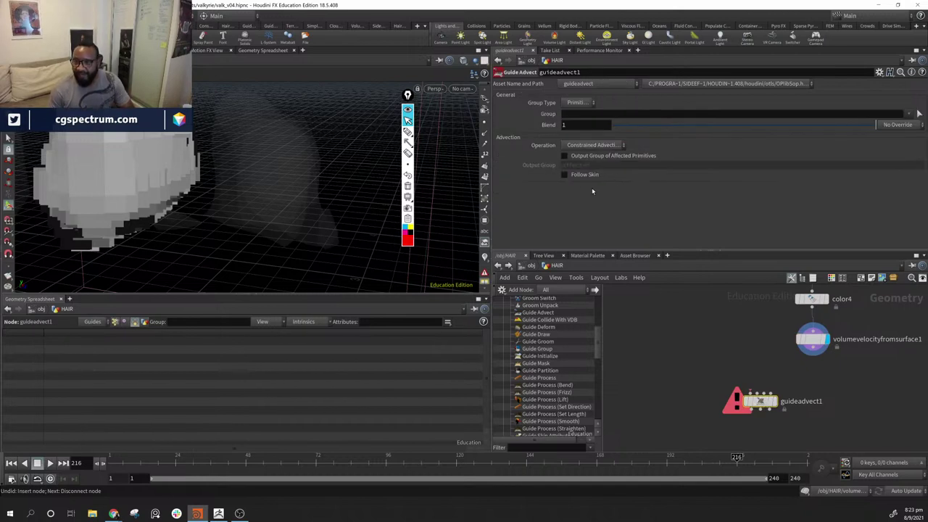
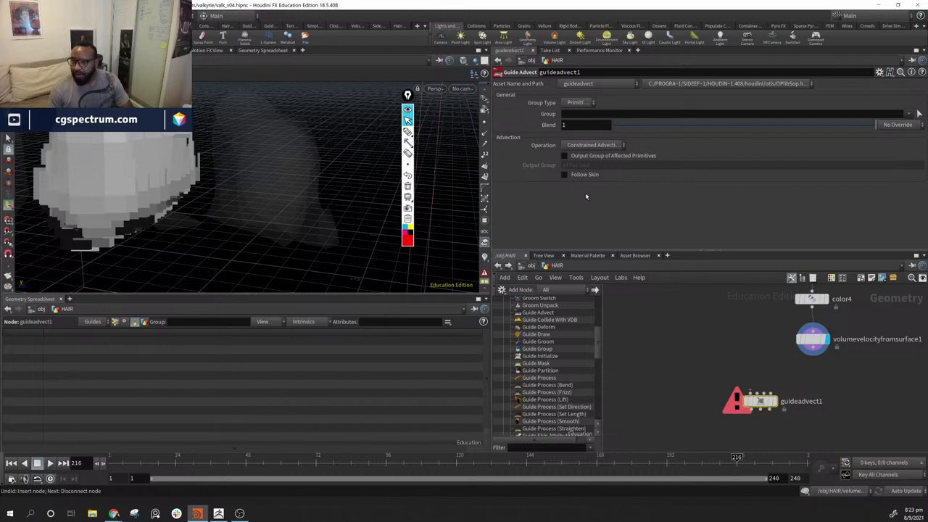
left_click(580, 147)
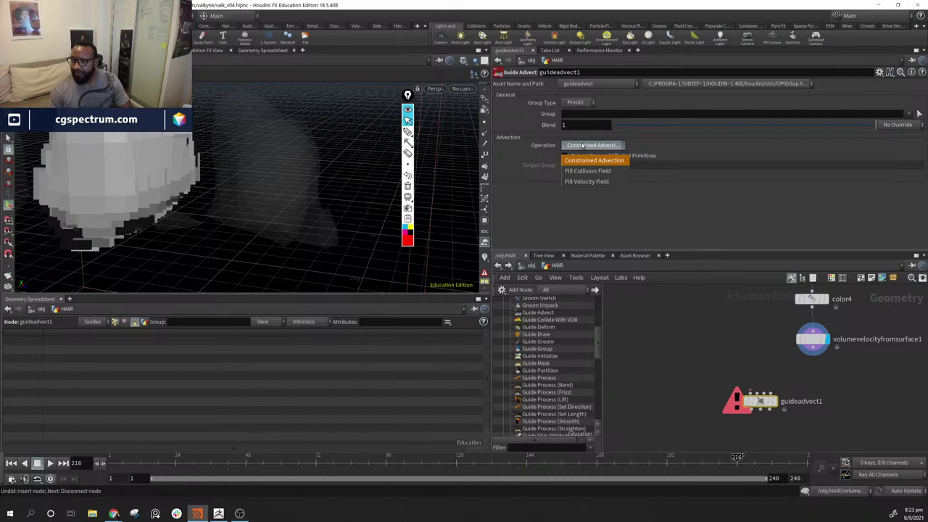
left_click(664, 137)
left_click(584, 105)
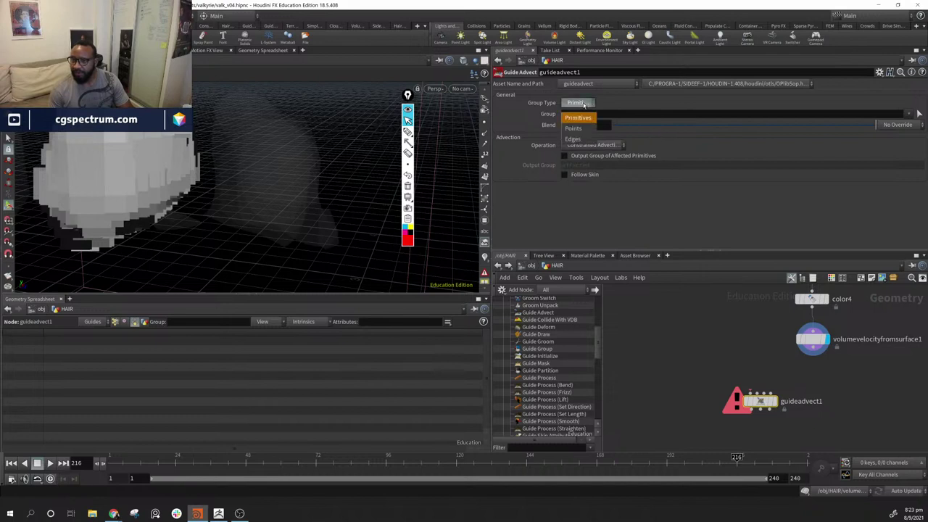
left_click(639, 108)
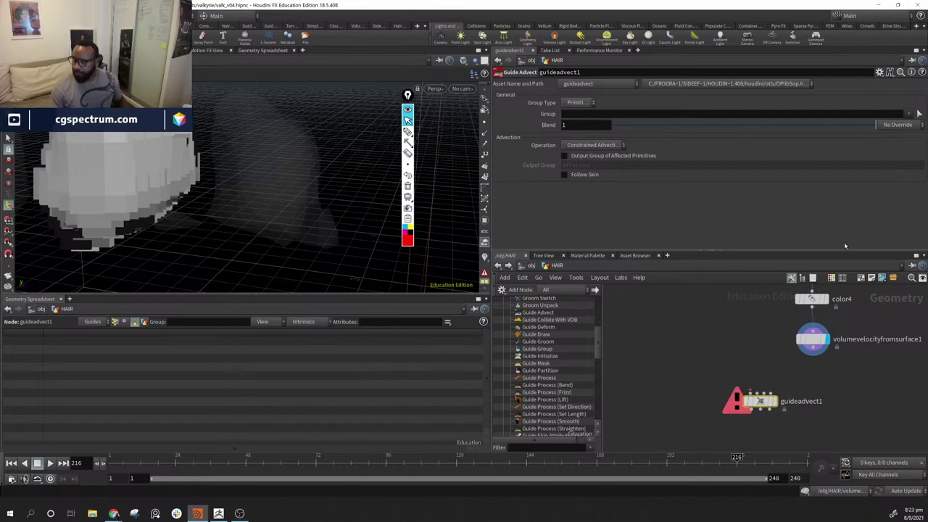
- Open the Guide Advect help page and read its parameter descriptions, including the Fill Collision Field and Fill Velocity Field operations
left_click(921, 73)
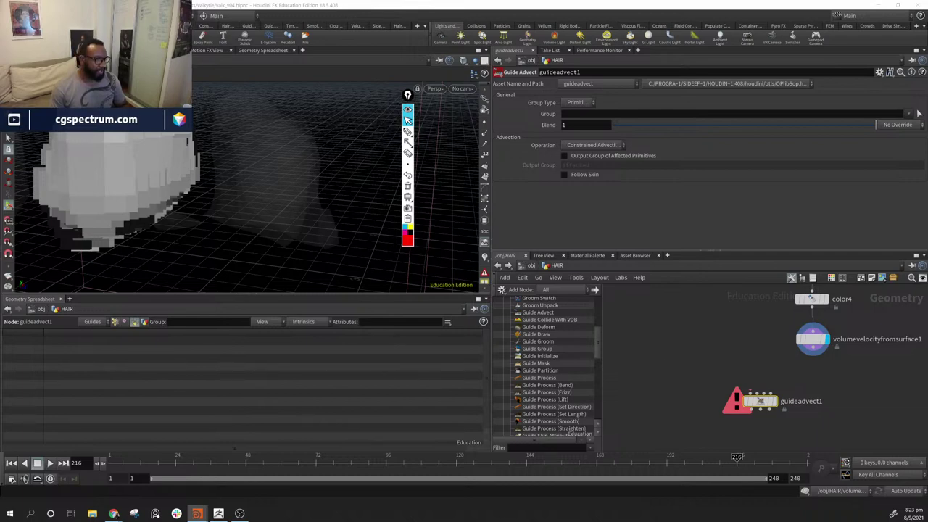
left_click_drag(556, 126, 274, 133)
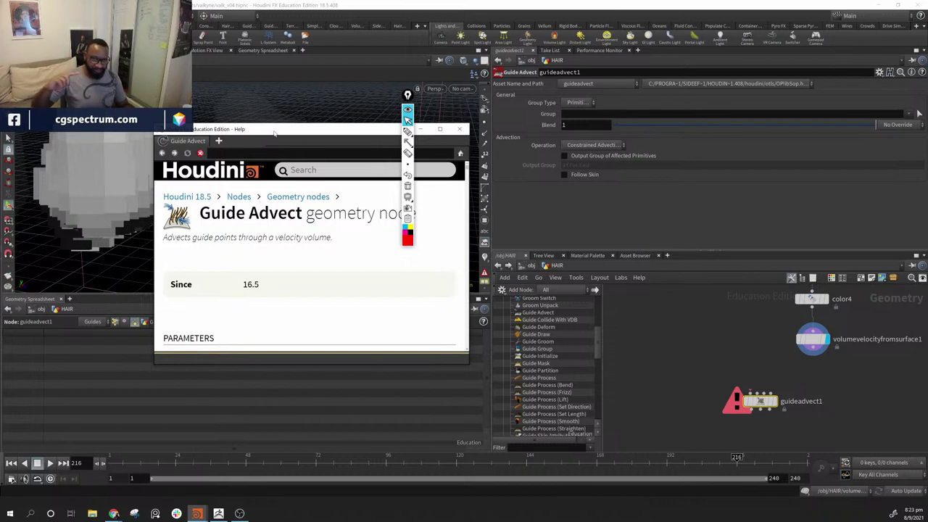
scroll(239, 272, "down", 5)
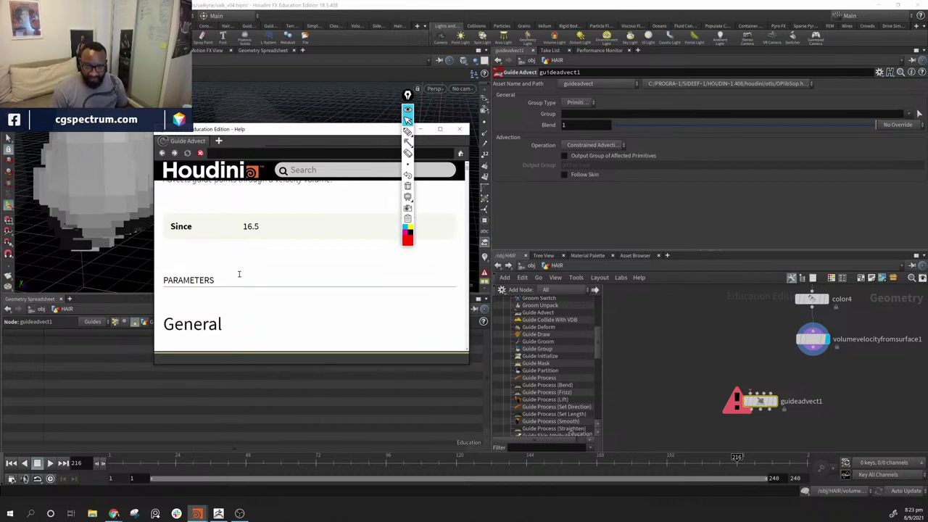
scroll(249, 283, "down", 1)
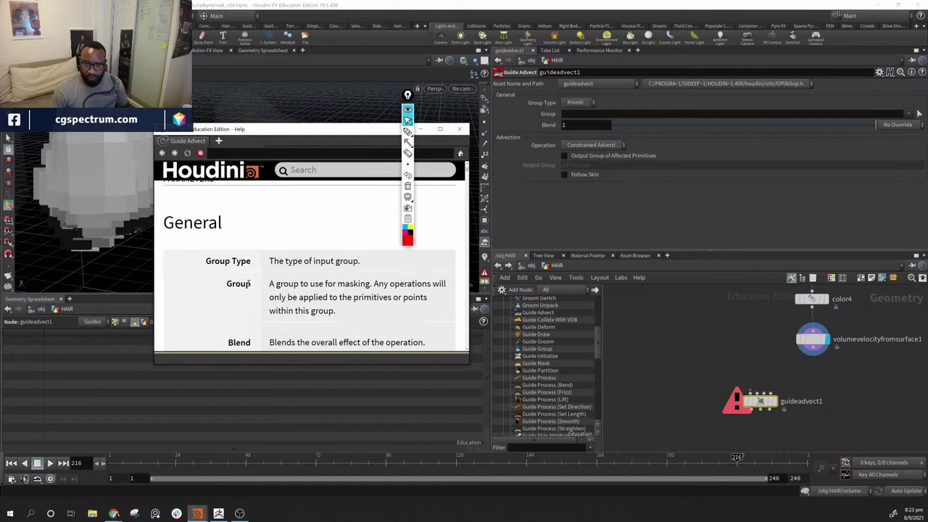
scroll(249, 283, "down", 6)
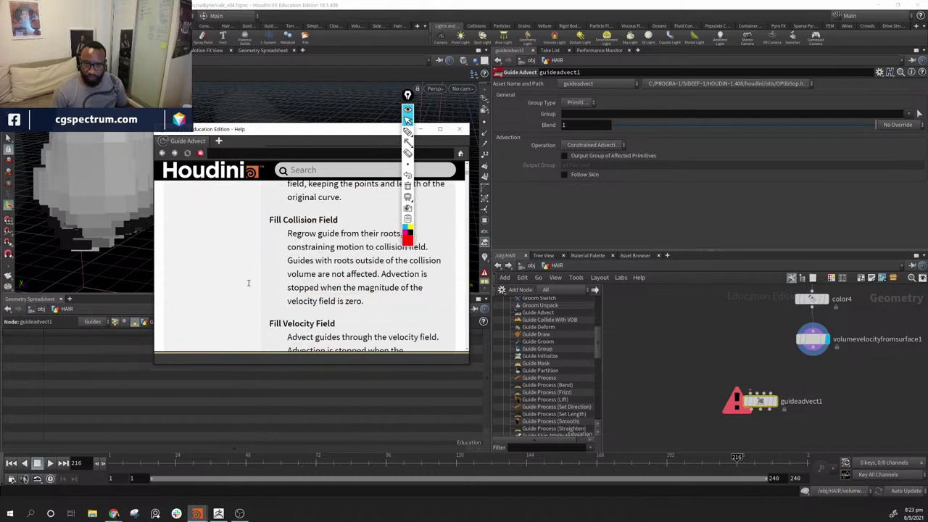
scroll(248, 283, "down", 1)
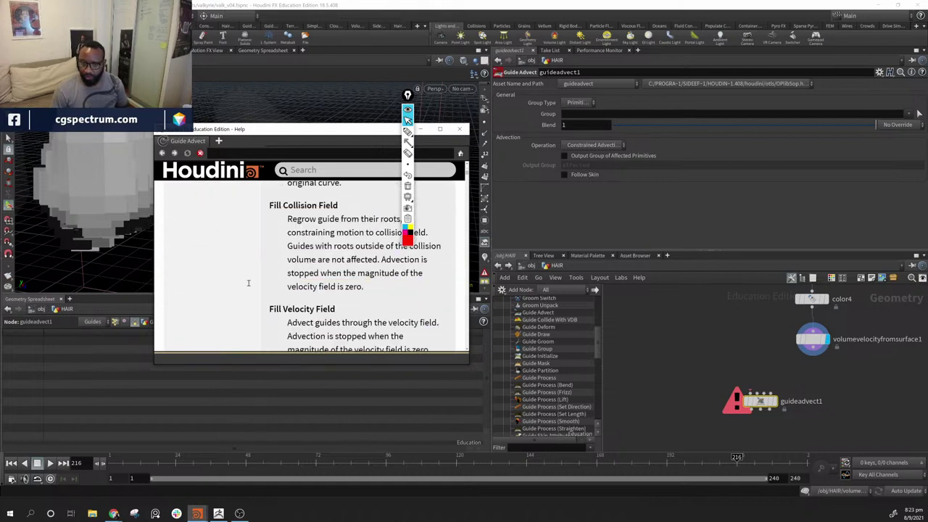
scroll(248, 284, "down", 5)
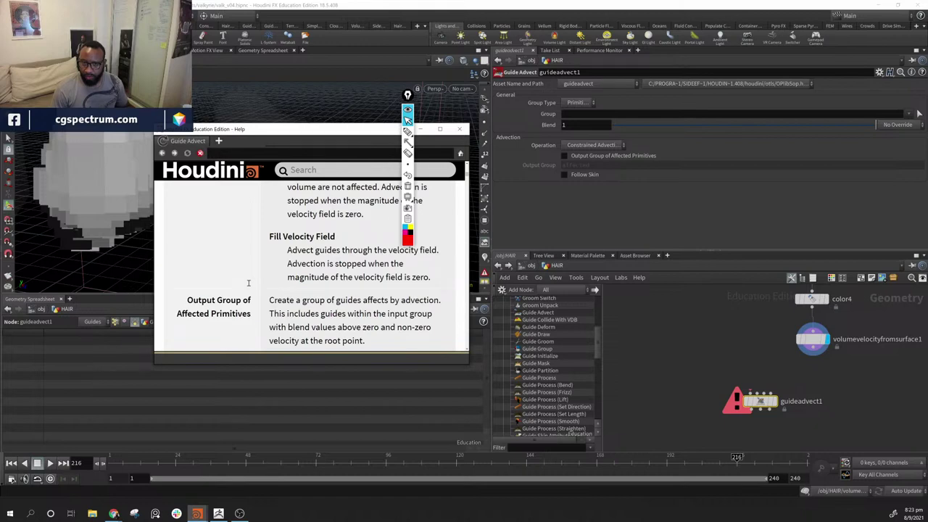
scroll(248, 283, "down", 2)
left_click_drag(346, 129, 0, 210)
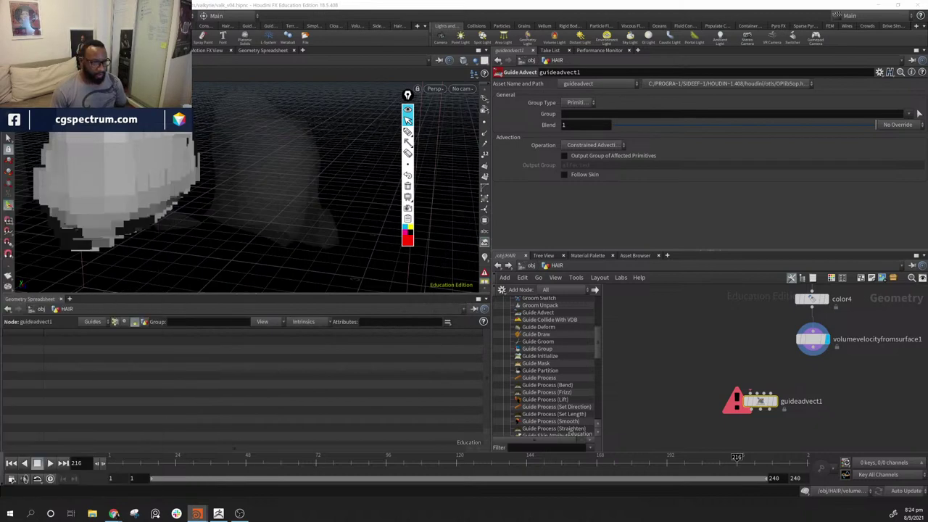
- Locate guidegroom1 in the network, display it and examine its output in the viewport
middle_click_drag(666, 353, 743, 402)
middle_click_drag(744, 362, 776, 425)
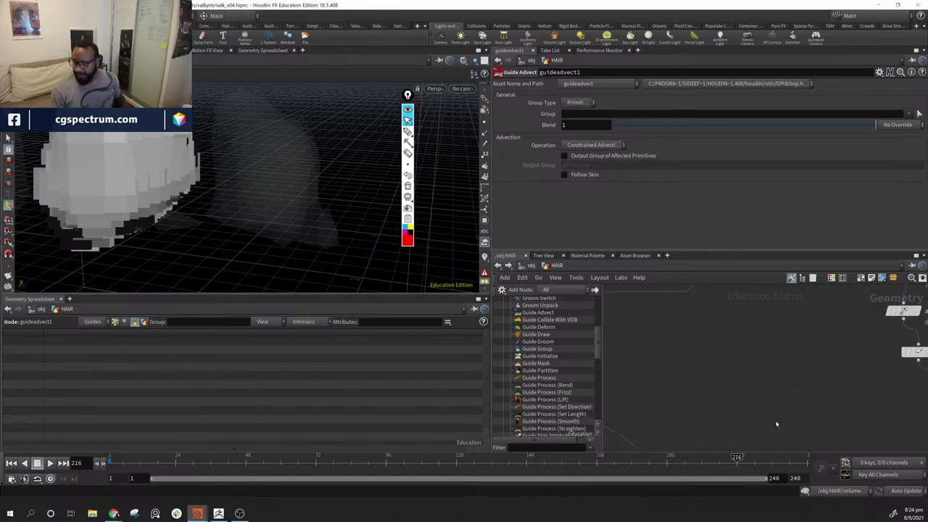
middle_click_drag(754, 319, 837, 384)
scroll(711, 424, "down", 3)
scroll(709, 425, "down", 1)
scroll(812, 408, "up", 4)
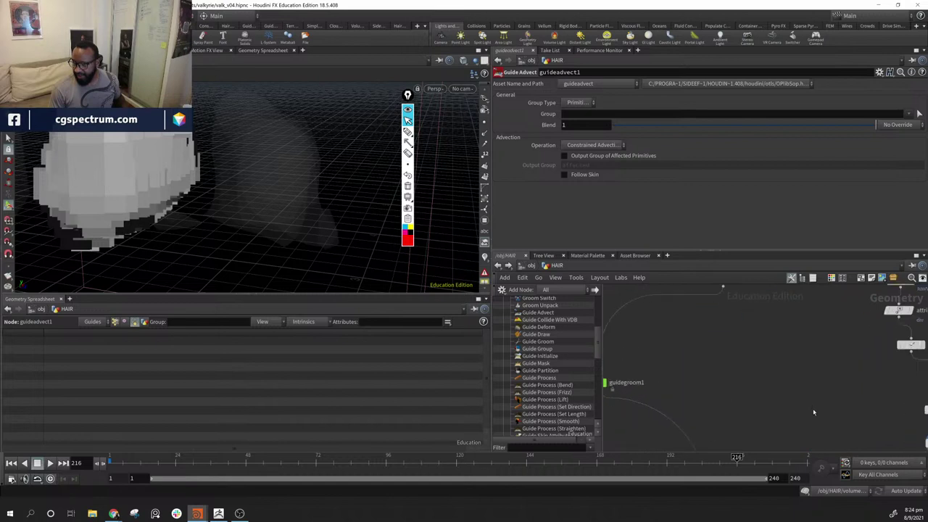
middle_click_drag(817, 426, 852, 382)
scroll(817, 406, "down", 1)
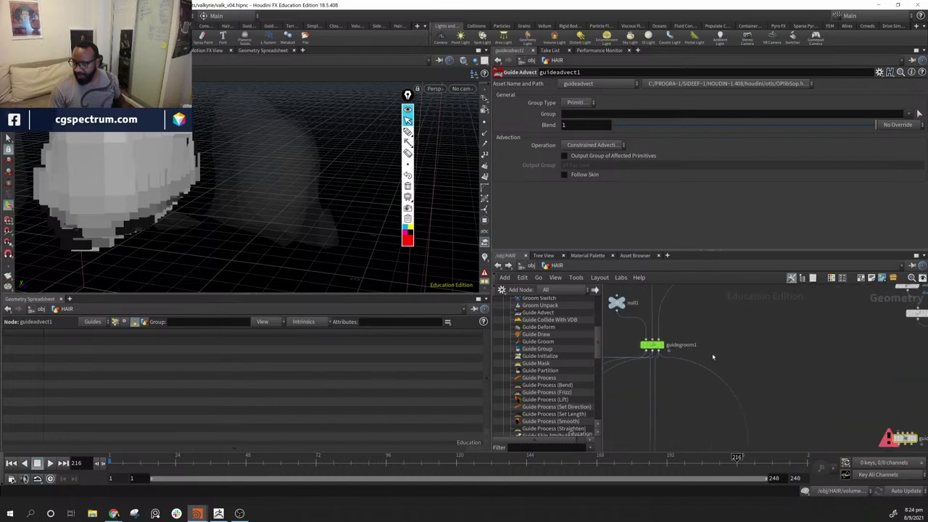
left_click(662, 345)
left_click(651, 345)
key("Return")
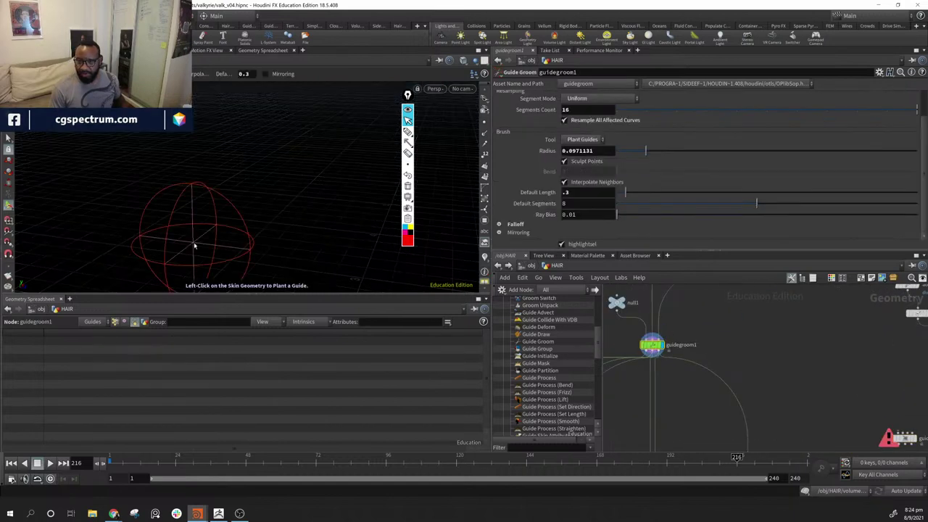
key("Escape")
left_click_drag(338, 222, 180, 228)
mouse_move(840, 363)
middle_mouse_down()
mouse_move(762, 363)
mouse_move(755, 381)
mouse_move(784, 383)
middle_mouse_up()
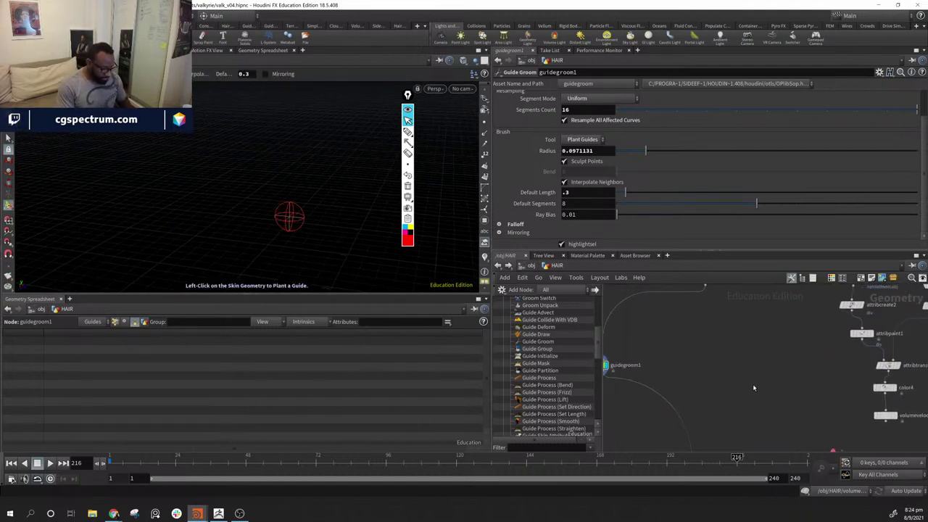
key("h")
scroll(801, 392, "up", 5)
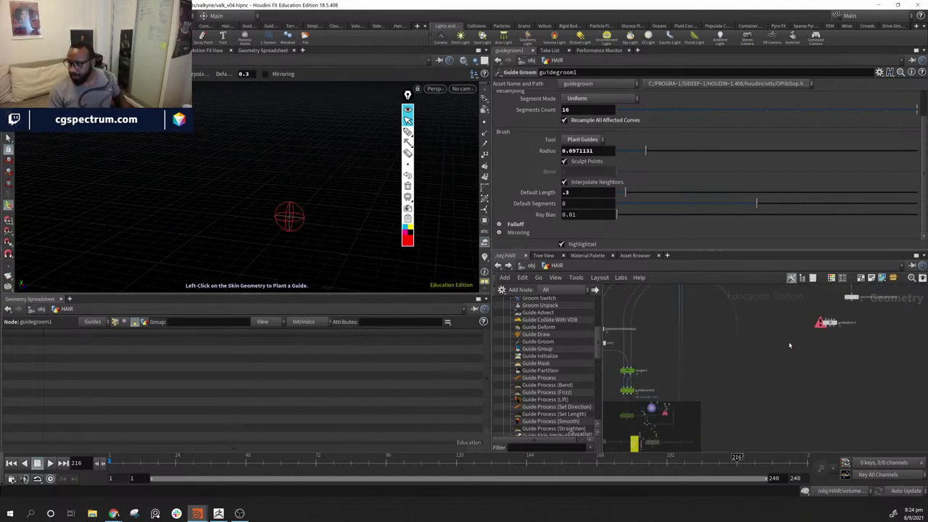
- Add a Hair Generate node in the empty area between guidegroom1 and the hair mesh branch
key("Tab")
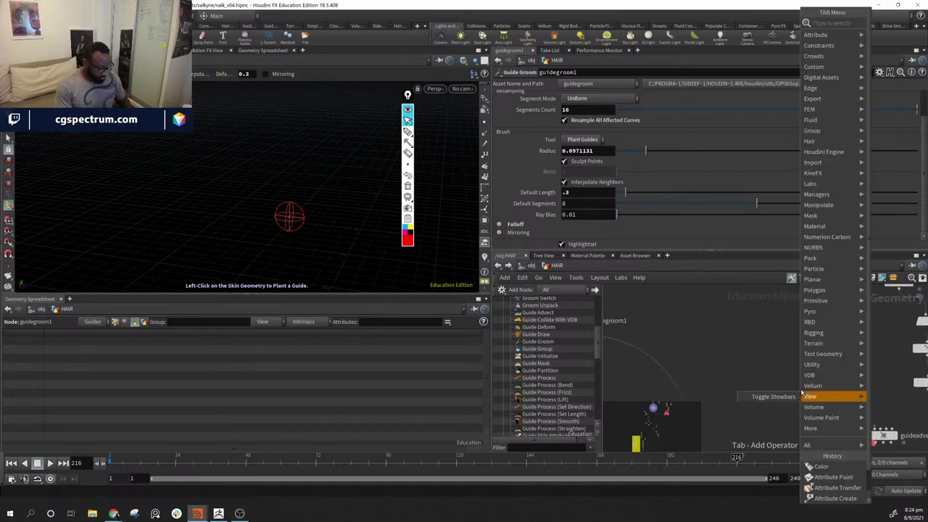
type("hai")
key("Down")
key("Down")
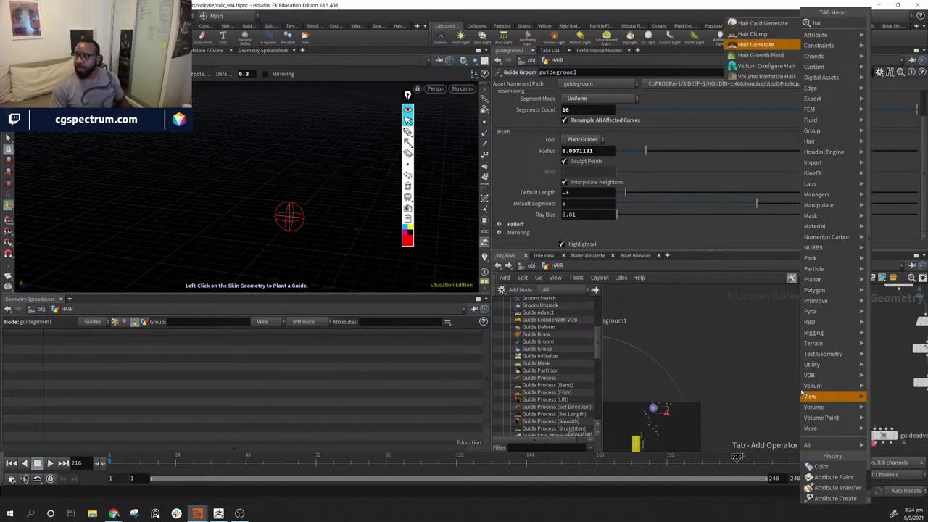
key("Return")
left_click(800, 389)
- Wire the IN_GEOM null's output into hairgen4 and display hairgen4
scroll(827, 398, "down", 3)
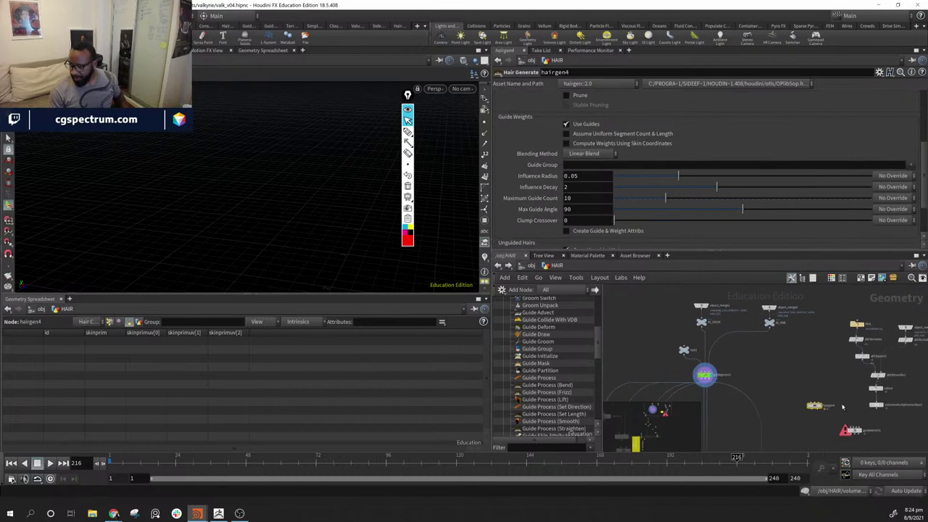
scroll(812, 402, "up", 3)
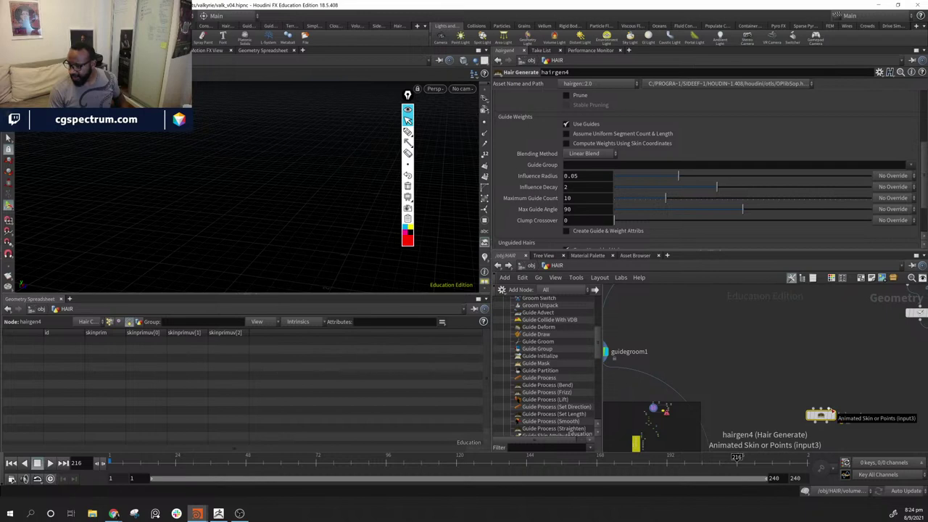
scroll(819, 415, "down", 3)
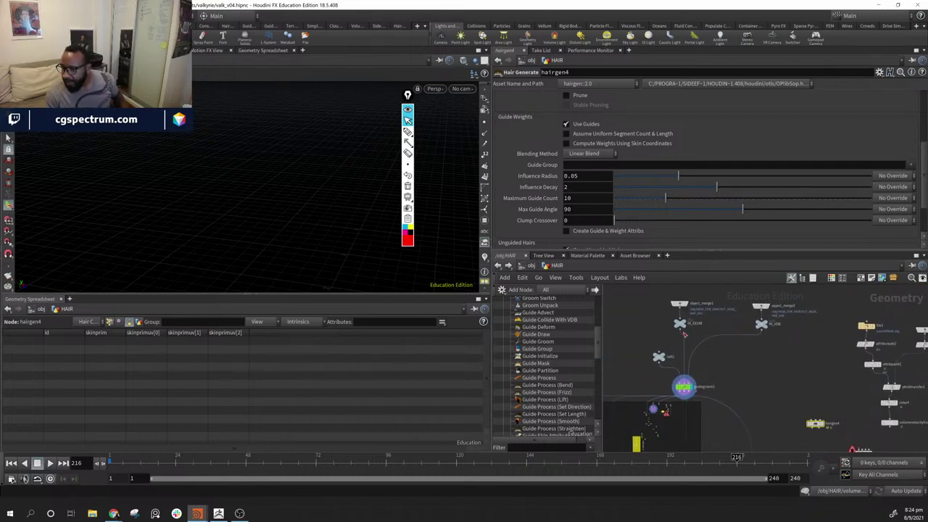
left_click_drag(683, 333, 811, 420)
left_click(822, 424)
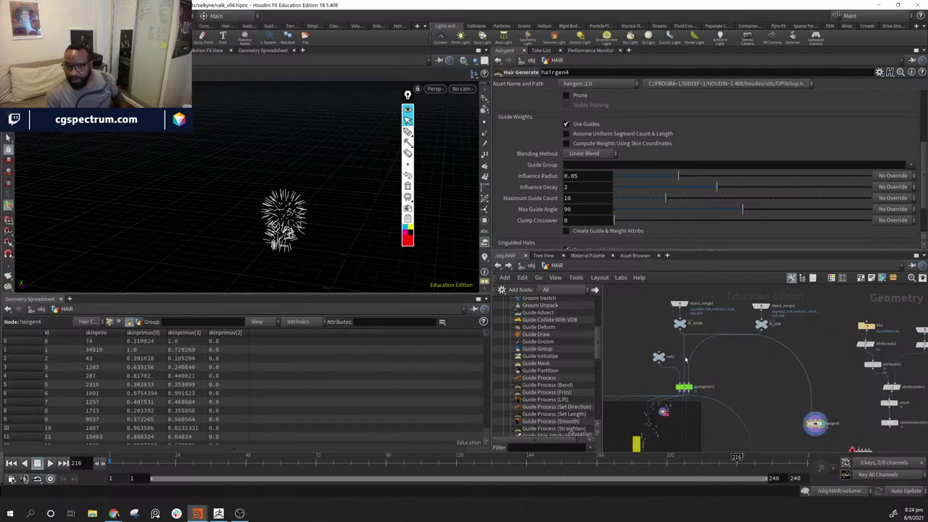
- Examine the hairs hairgen4 generates on the head from several angles and distances
left_click_drag(341, 243, 297, 214, "alt")
right_click_drag(296, 214, 235, 206)
middle_click_drag(236, 205, 298, 198)
left_click_drag(298, 198, 163, 169)
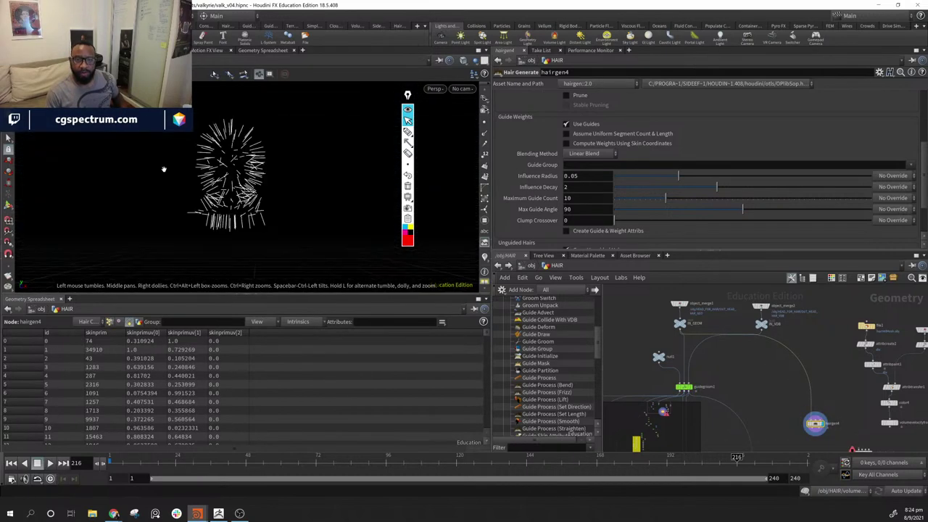
right_click_drag(164, 169, 275, 203)
middle_click_drag(275, 203, 348, 210)
left_click_drag(348, 211, 221, 226)
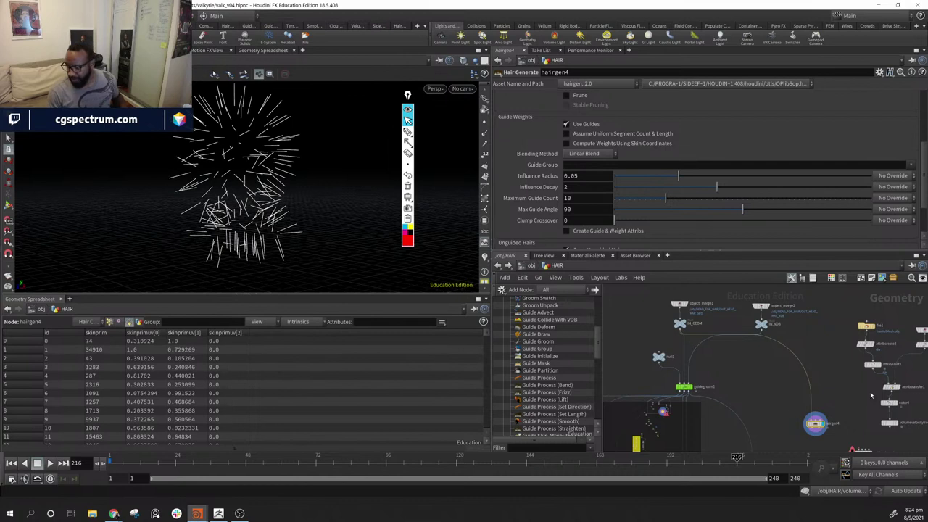
- Wire hairgen4's first two outputs into the first two inputs of guideadvect1
middle_click_drag(850, 417, 777, 353)
scroll(774, 352, "up", 3)
left_click_drag(725, 366, 753, 347)
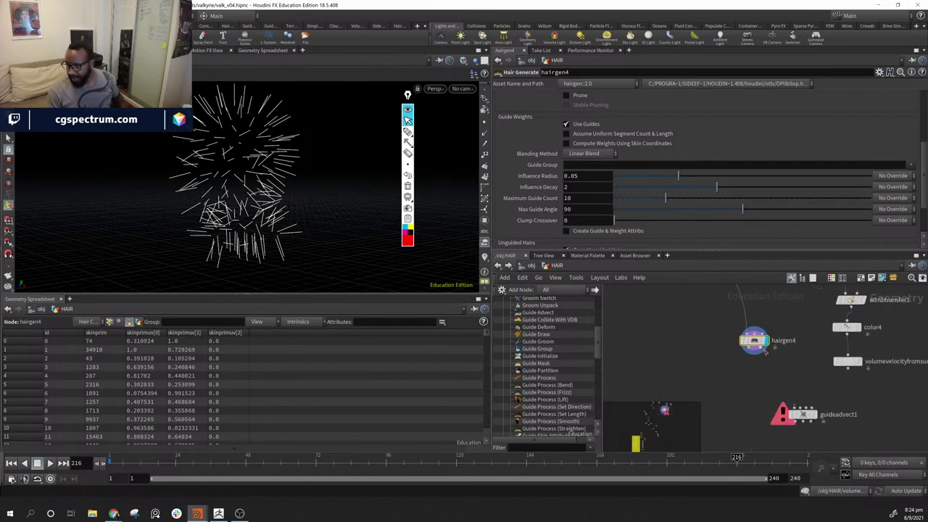
left_click(754, 354)
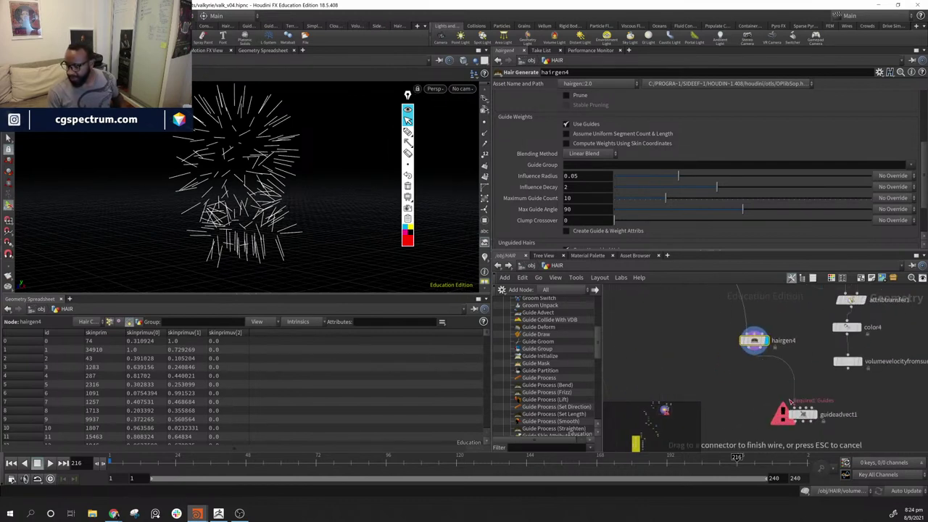
left_click(801, 410)
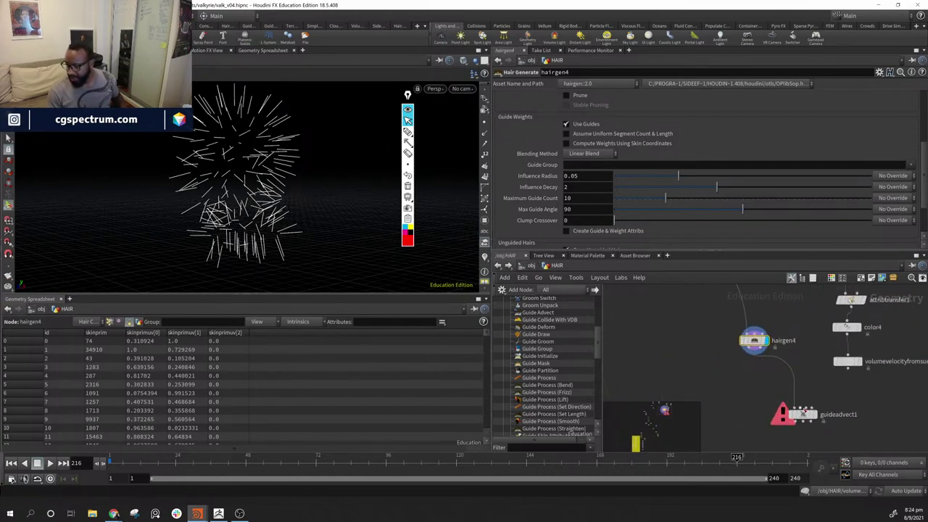
left_click(761, 350)
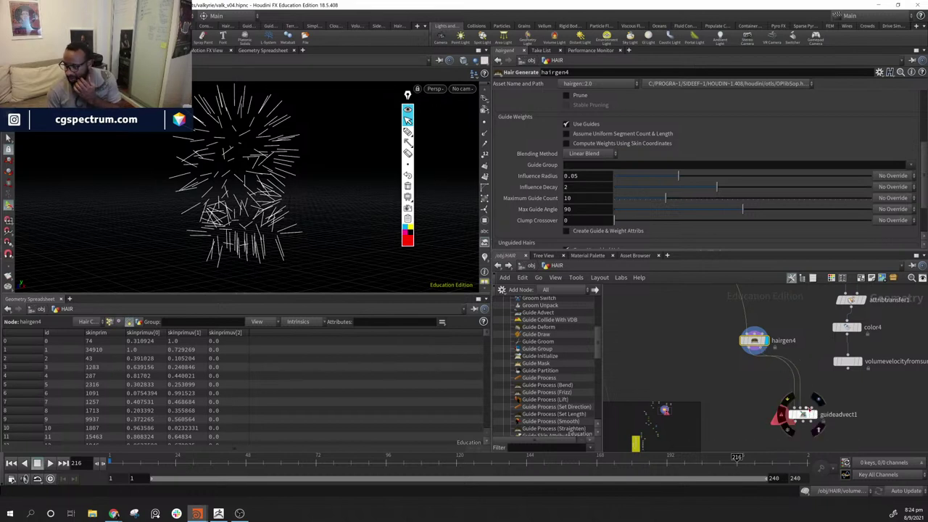
- Wire the IN_VDB null into guideadvect1's third input and volumevelocityfromsurface1 into its fourth input
middle_click_drag(773, 300, 833, 426)
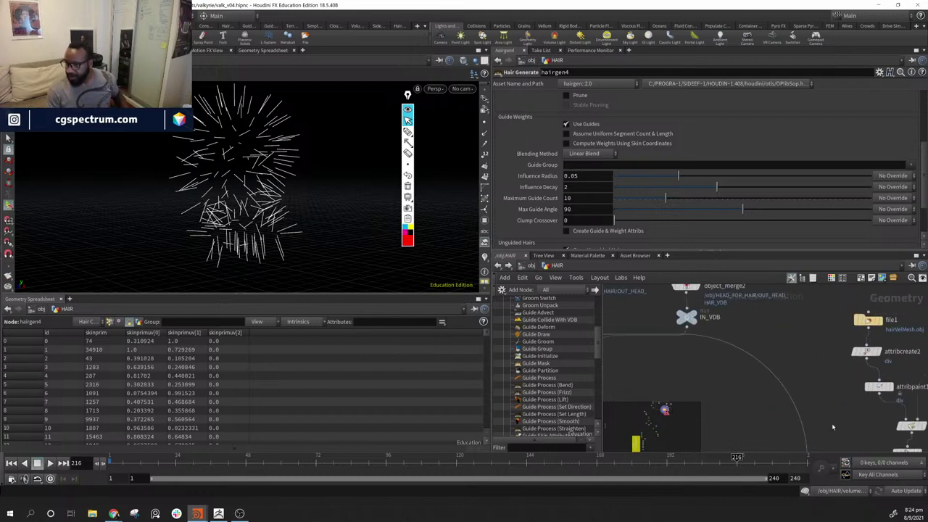
middle_click_drag(803, 357, 802, 370)
left_click(685, 342)
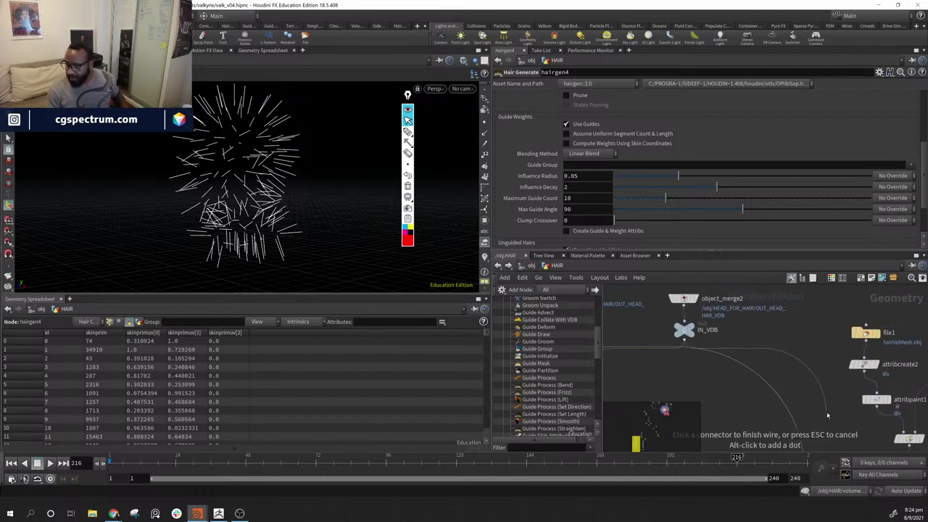
middle_click_drag(828, 414, 752, 252)
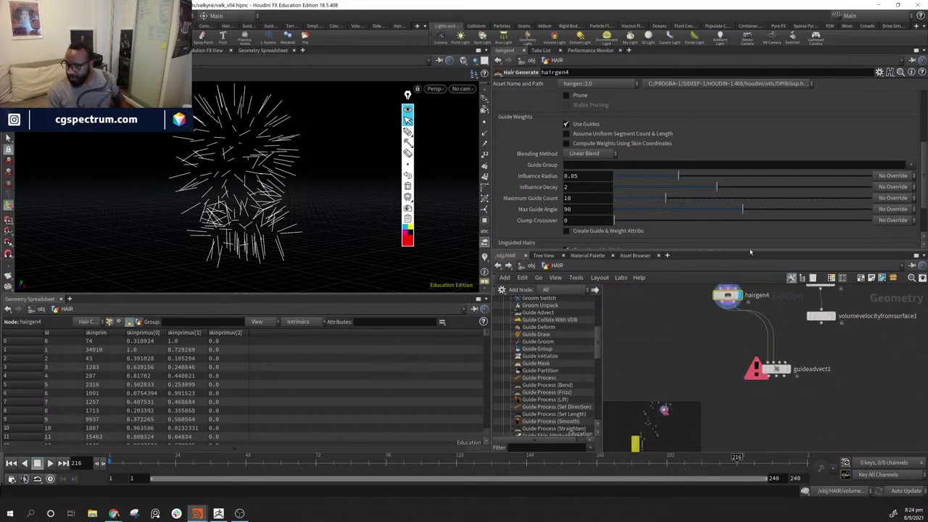
left_click(795, 356)
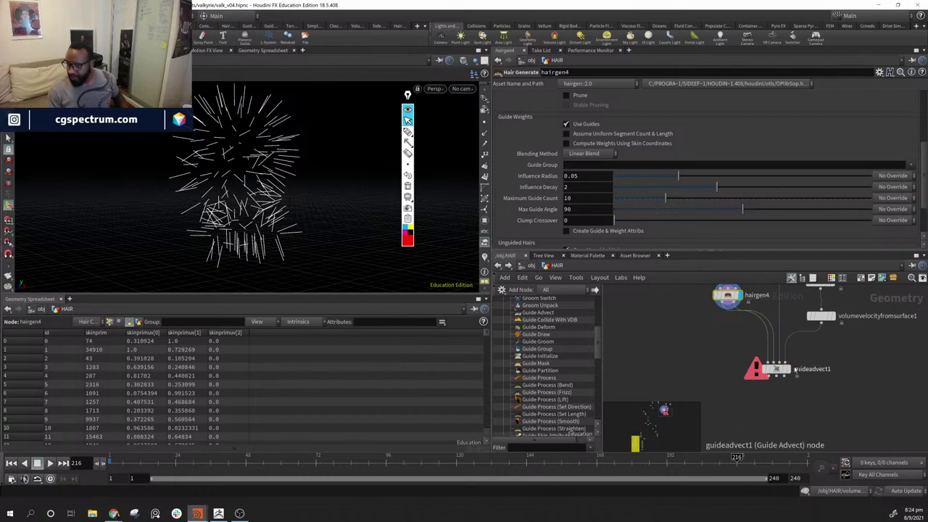
- Display guideadvect1 and inspect the direction of the advected guides around the head
mouse_move(792, 374)
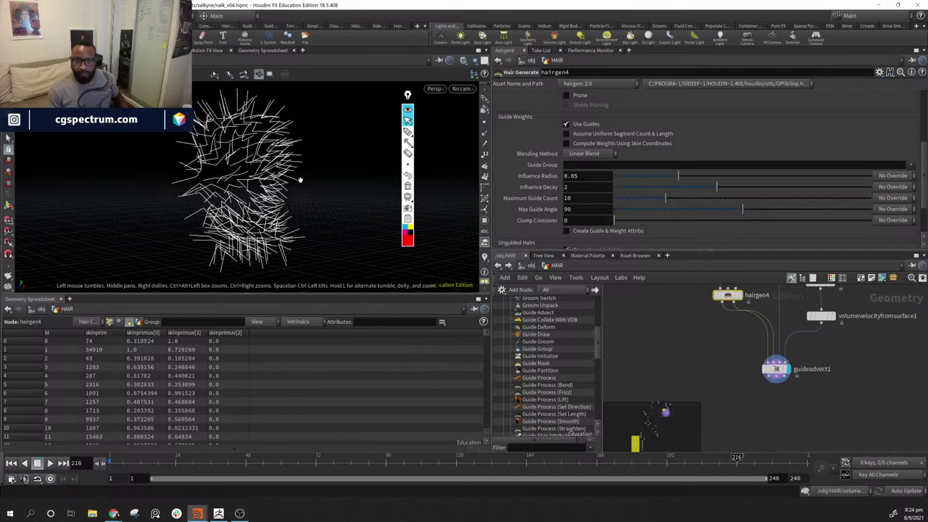
left_click(765, 400)
left_click_drag(296, 159, 508, 153, "alt")
left_click_drag(362, 158, 179, 175)
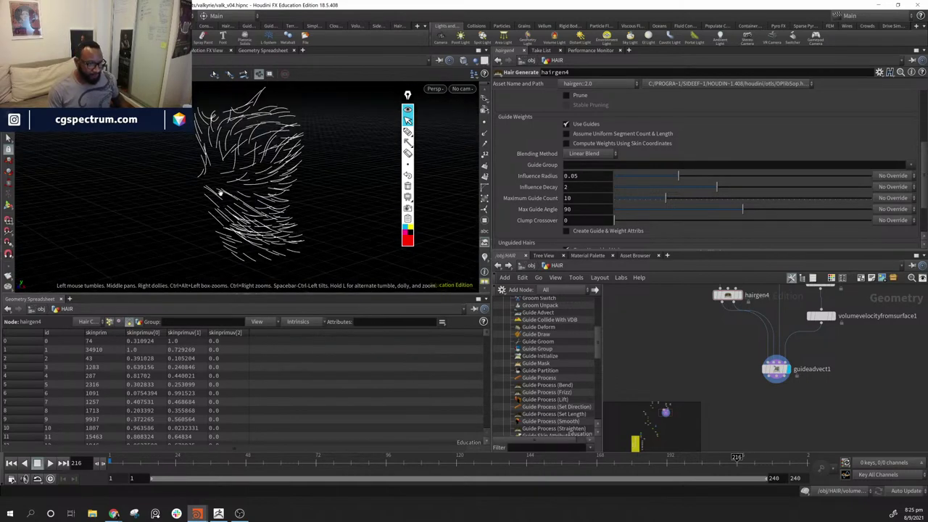
left_click_drag(355, 127, 305, 134, "alt")
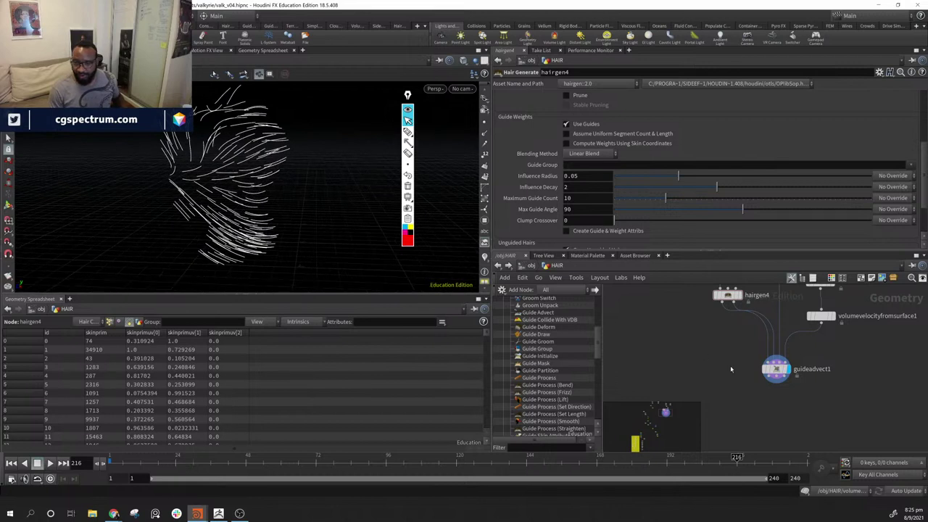
- Try Fill Collision Field as guideadvect1's Operation, and settle on Fill Velocity Field
left_click(777, 369)
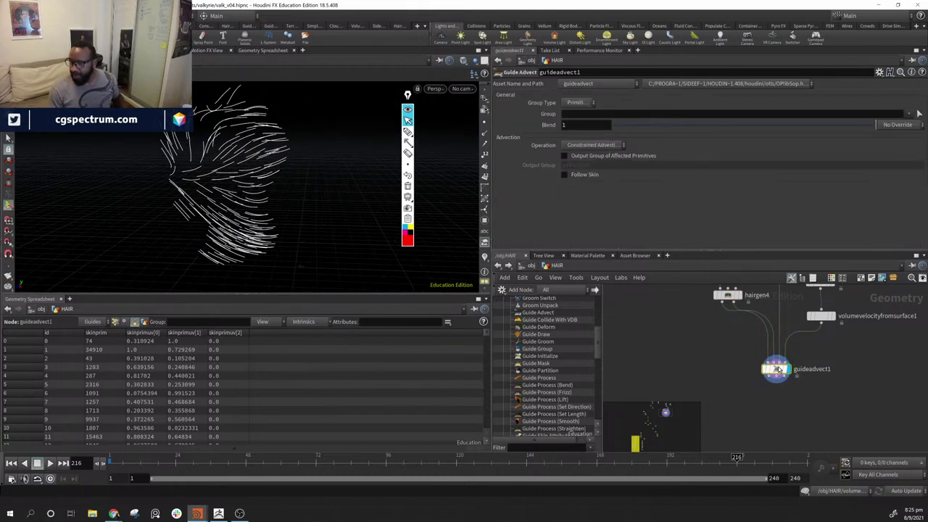
left_click(622, 146)
left_click(606, 172)
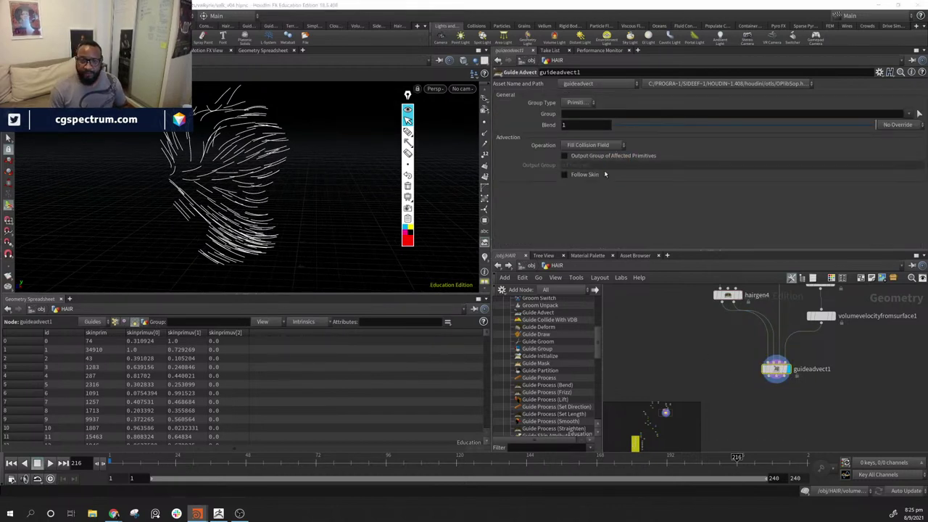
left_click(607, 146)
left_click(609, 183)
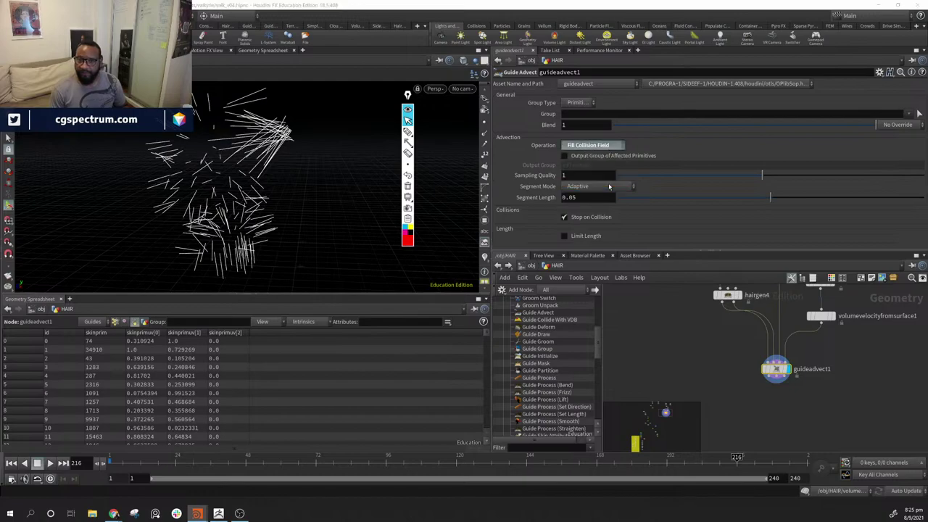
left_click_drag(233, 210, 733, 283, "alt")
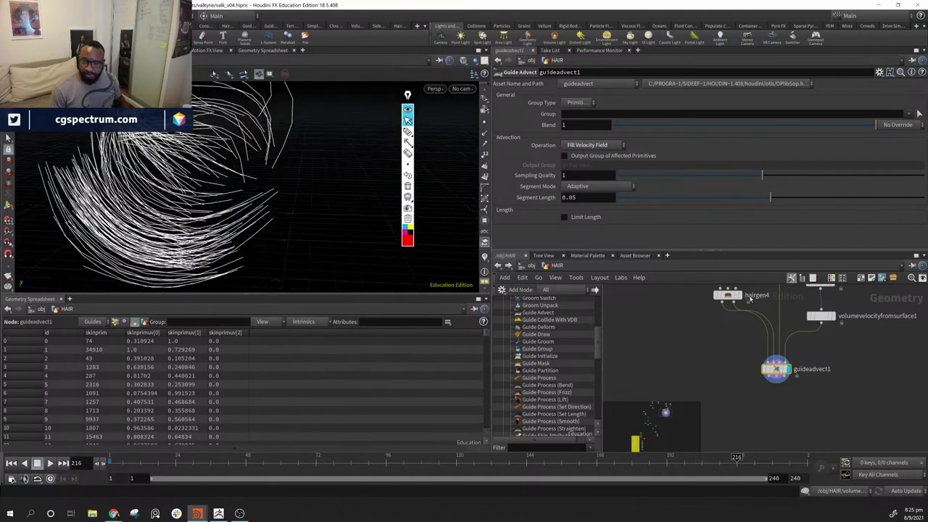
- Check the guides against object_merge3's head as a temporary template, and template file1's hair mesh in its place
middle_click_drag(890, 358, 845, 428)
middle_click_drag(834, 352, 833, 409)
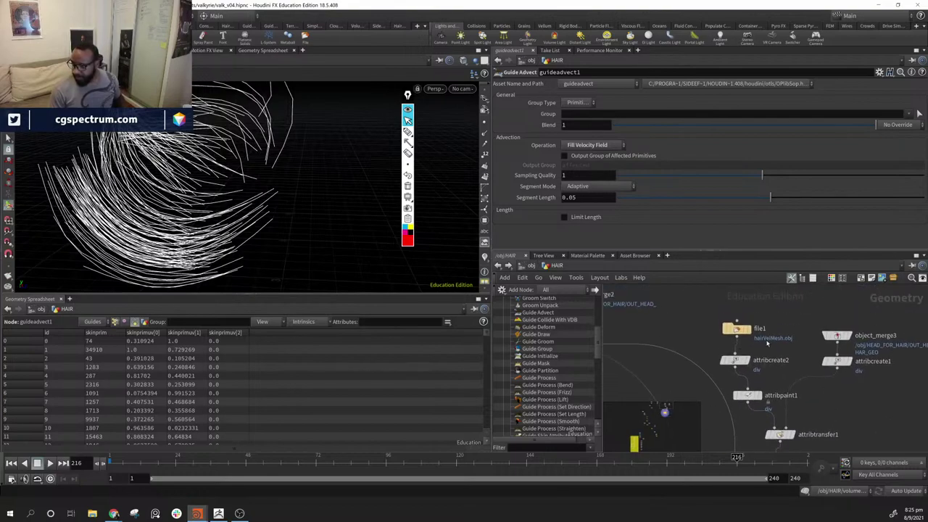
left_click(854, 351)
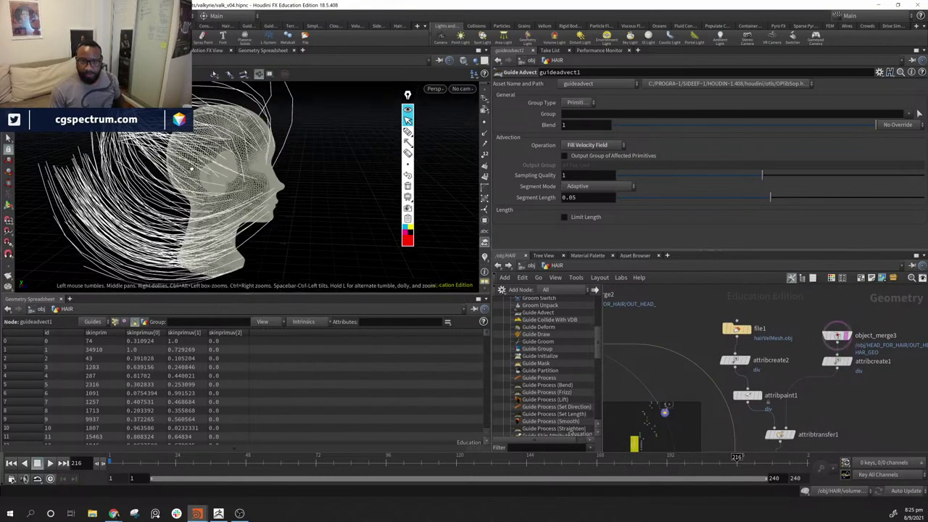
left_click(854, 351)
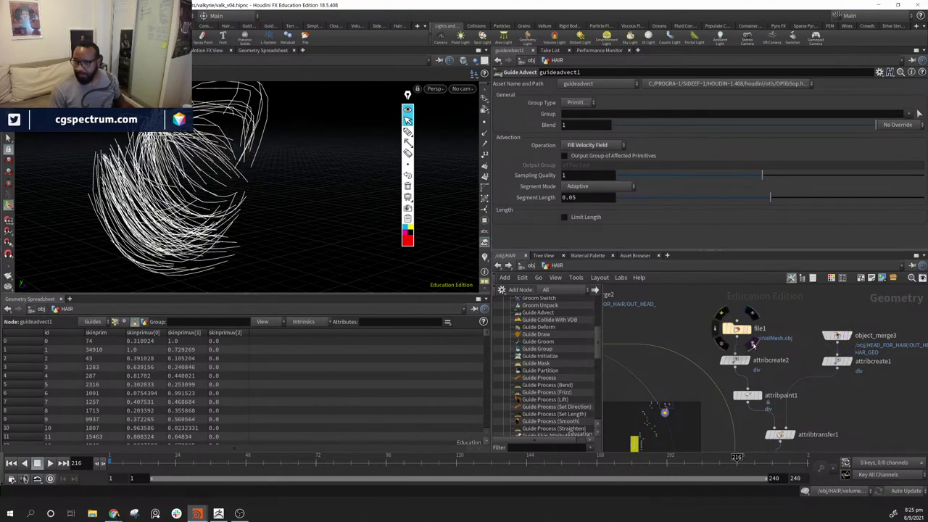
left_click(752, 346)
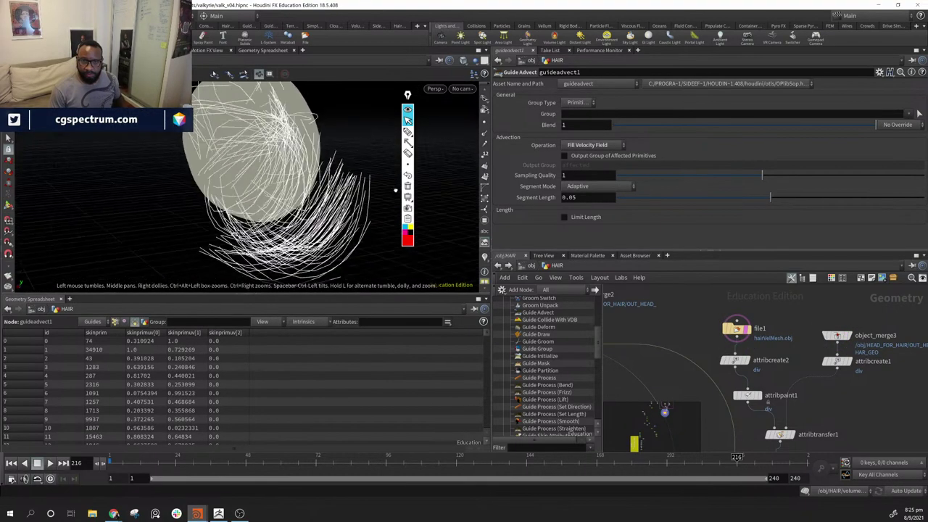
left_click_drag(395, 190, 363, 193)
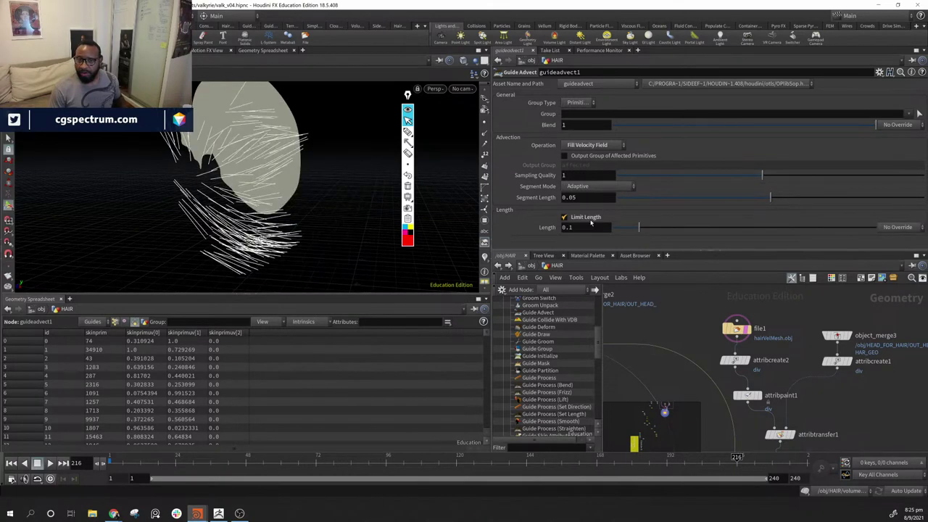
- Try out guideadvect1's Limit Length and Blend settings on the advected guides
left_click(602, 156)
left_click(602, 157)
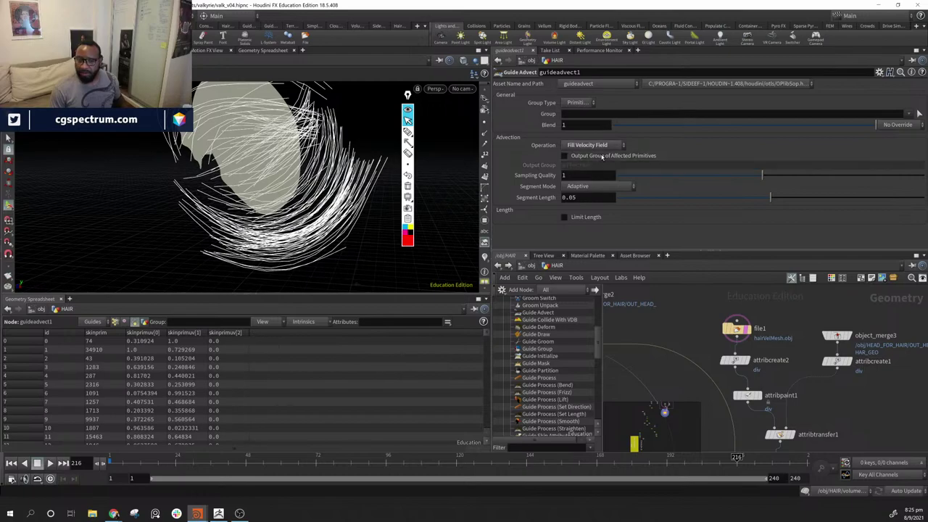
left_click_drag(326, 197, 168, 148)
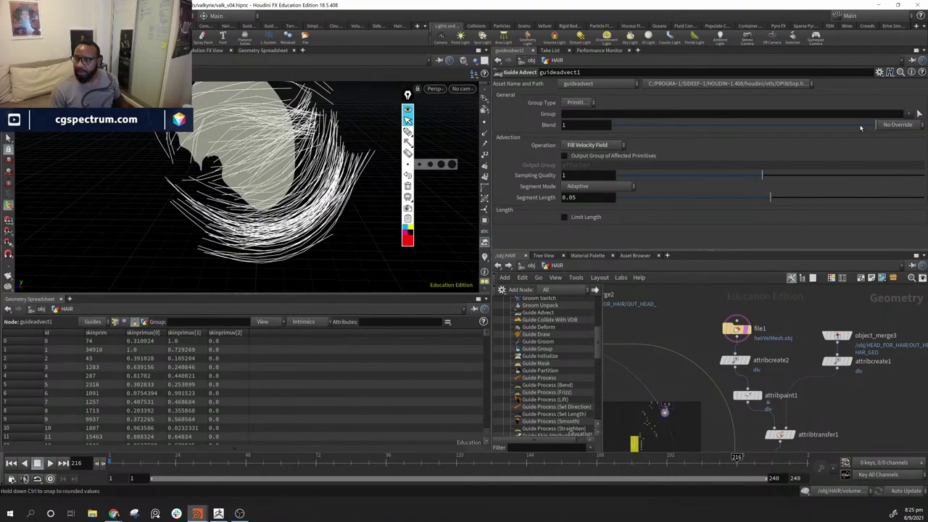
left_click_drag(861, 129, 900, 140)
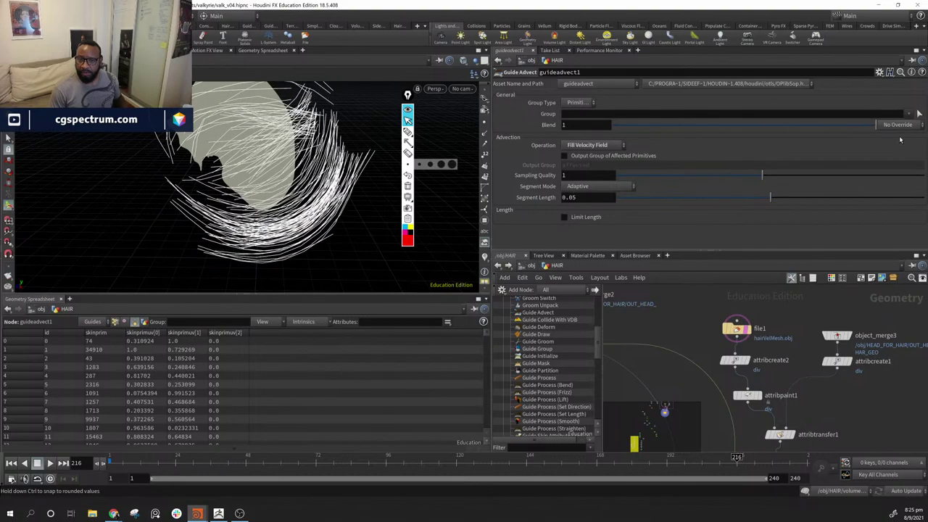
- Set guideadvect1's Segment Mode to Keep Input Segment Count
left_click_drag(353, 197, 319, 199)
left_click(599, 186)
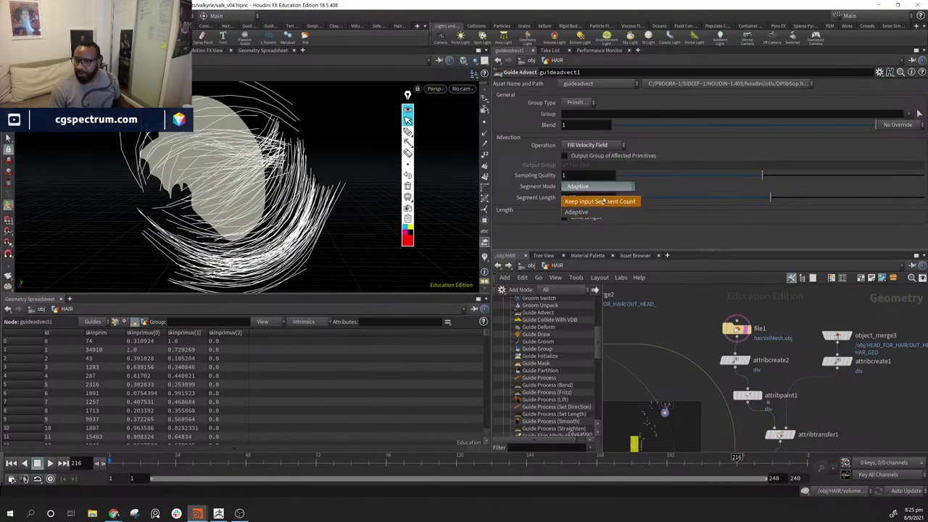
left_click(611, 201)
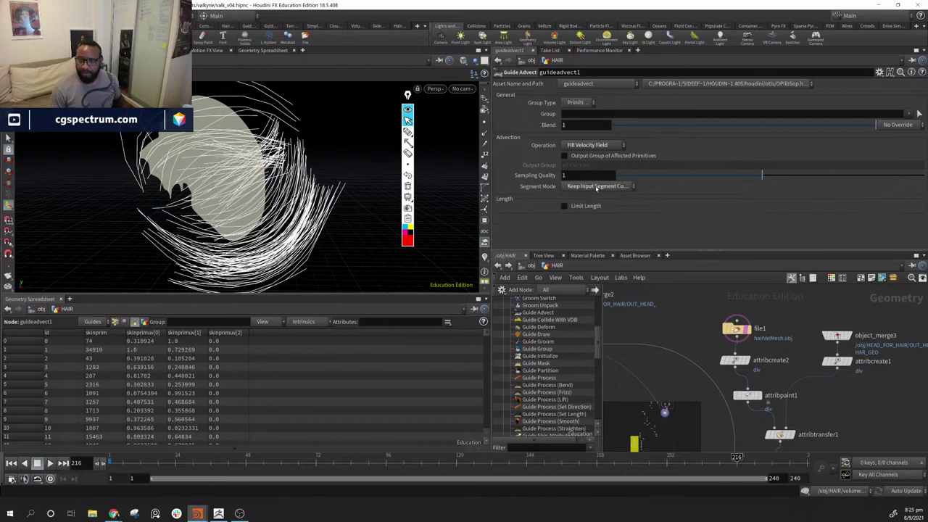
left_click(596, 187)
left_click(596, 186)
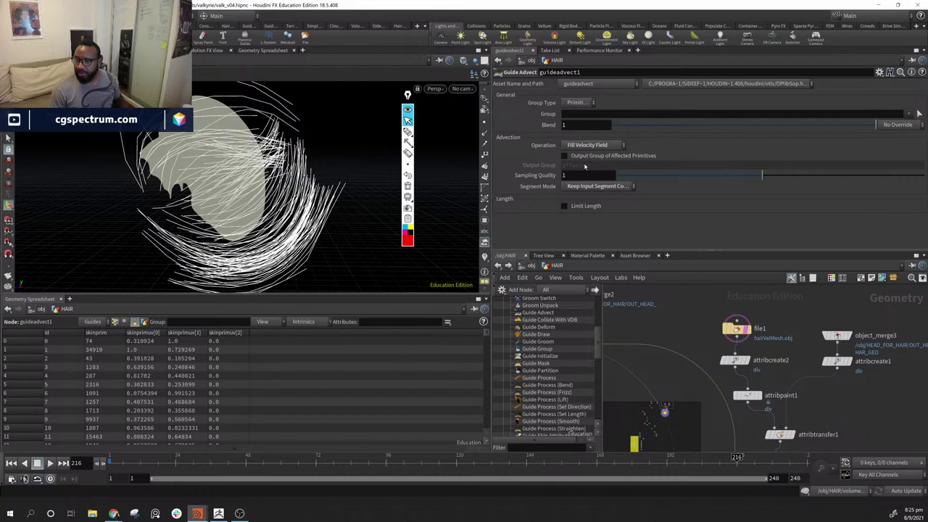
- Test hairgen4's Density at 500 and raise it to 5000 for a fuller set of advected hairs
middle_click_drag(822, 415, 837, 333)
middle_click_drag(817, 380, 834, 306)
left_click_drag(759, 394, 767, 397)
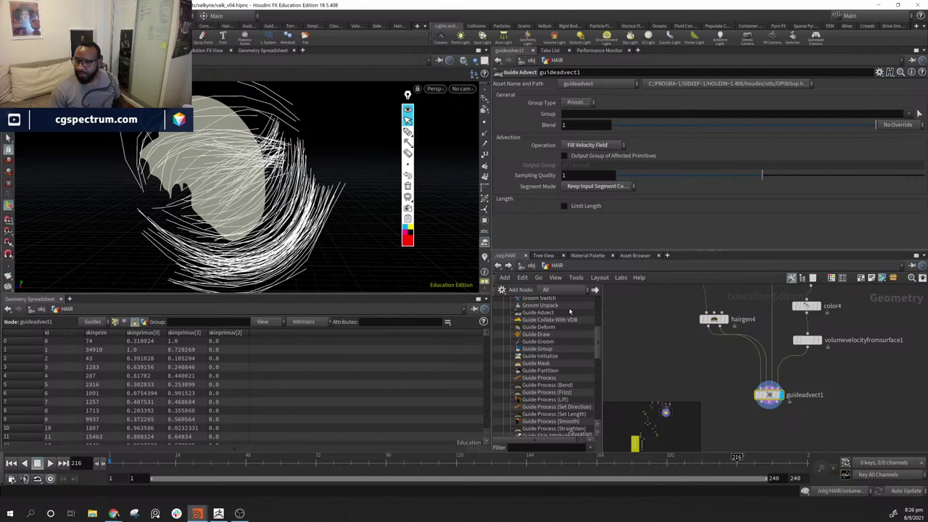
middle_click_drag(747, 316, 764, 371)
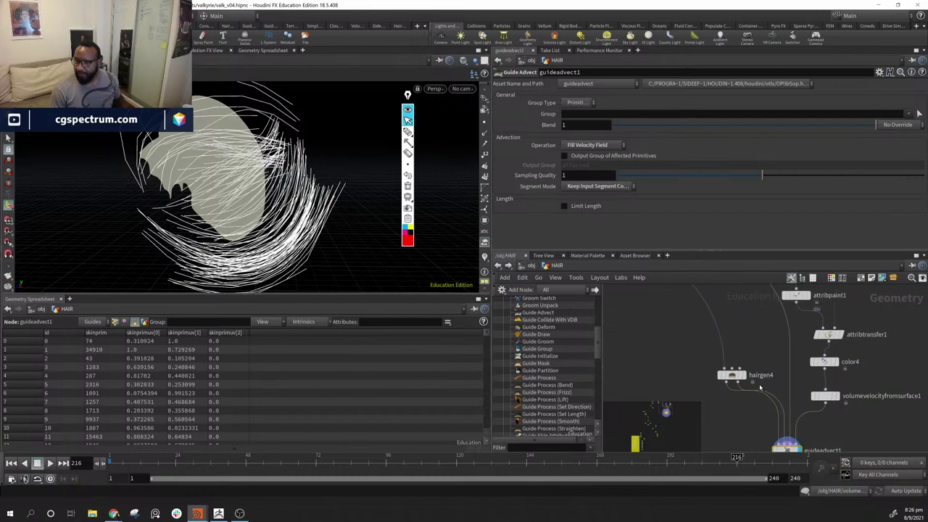
left_click(732, 377)
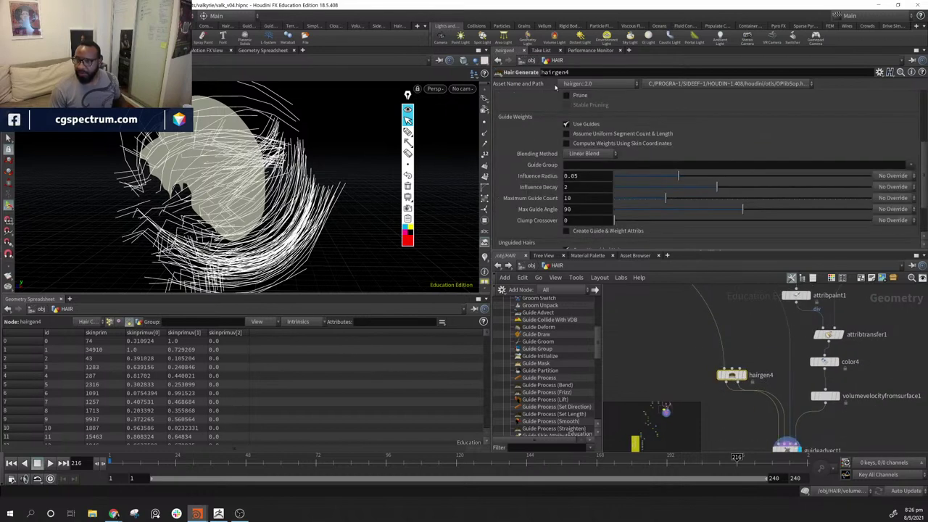
scroll(635, 180, "up", 4)
scroll(619, 143, "up", 3)
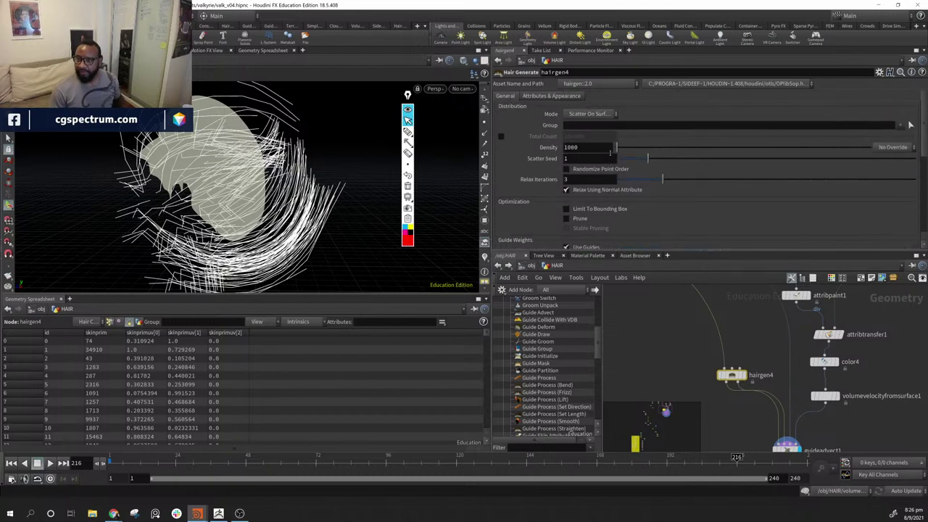
type("5")
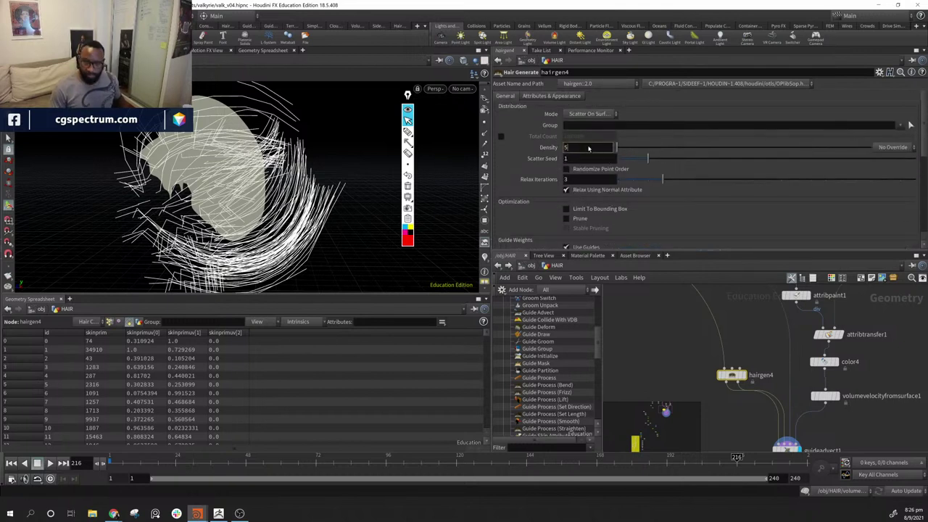
type("00")
key("Return")
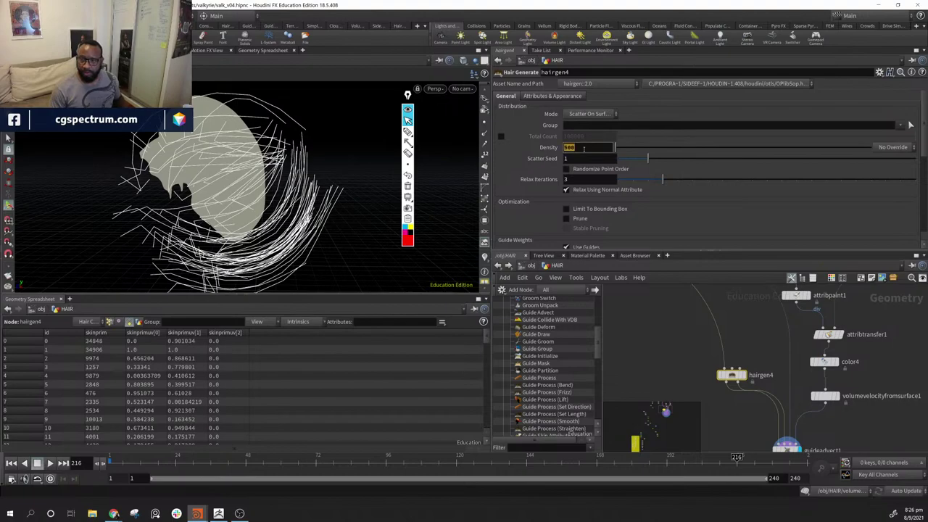
key("Return")
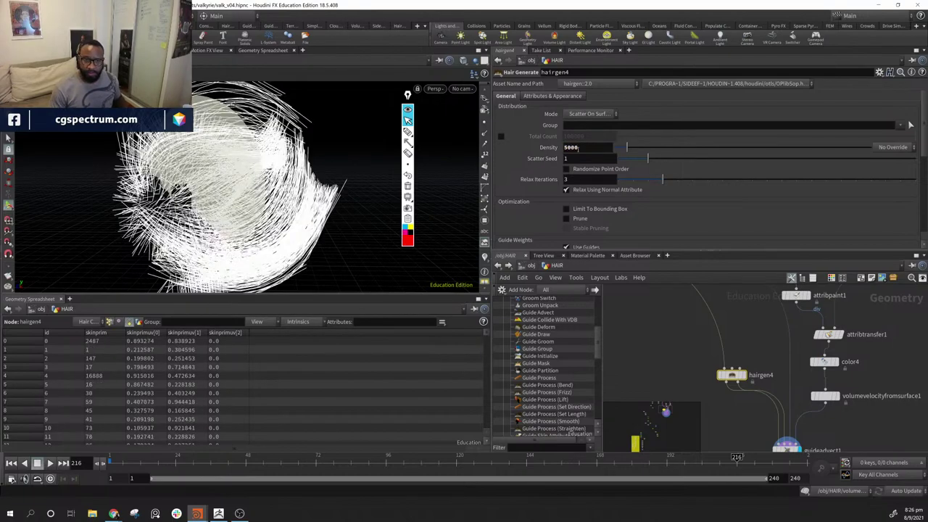
- Inspect the denser set of advected hairs on the head from the back and both sides
left_click_drag(250, 194, 359, 256, "alt")
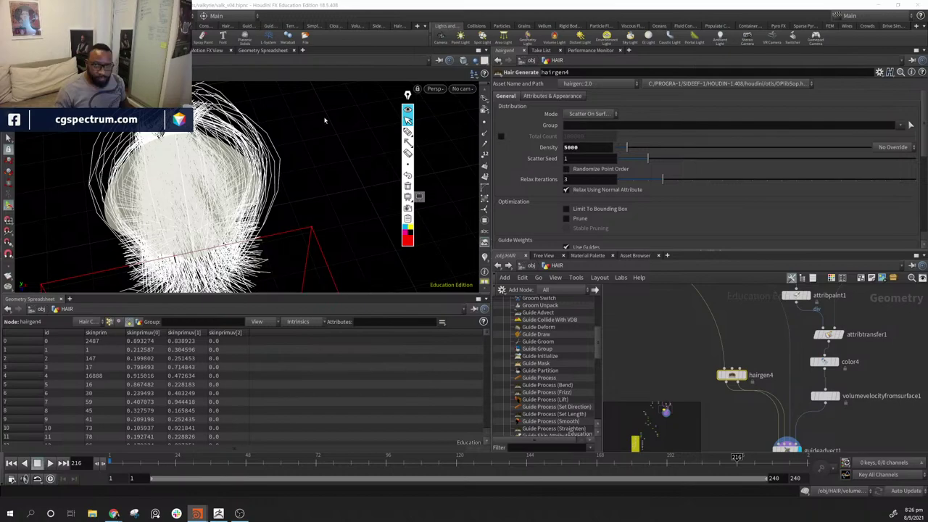
left_click_drag(325, 121, 319, 101, "alt")
right_click_drag(319, 101, 329, 184, "alt")
left_click_drag(330, 185, 218, 186, "alt")
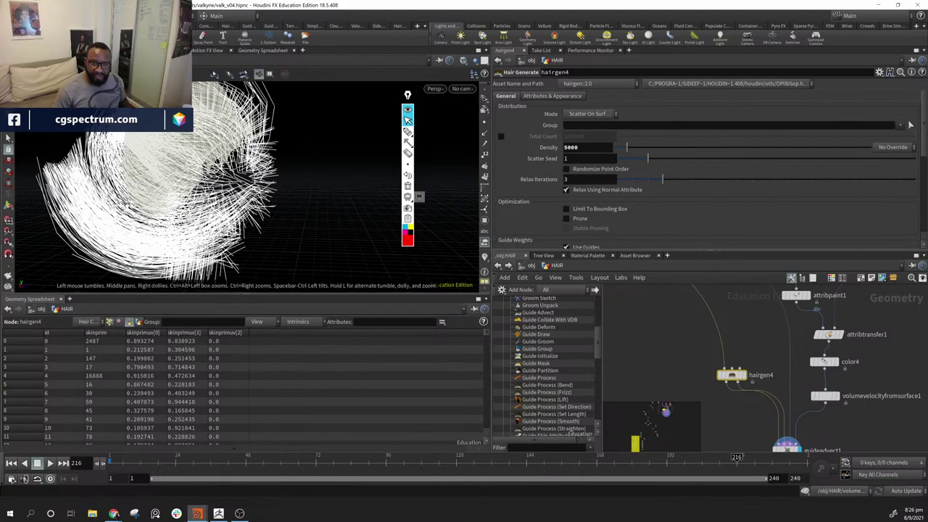
left_click_drag(142, 264, 136, 266, "alt")
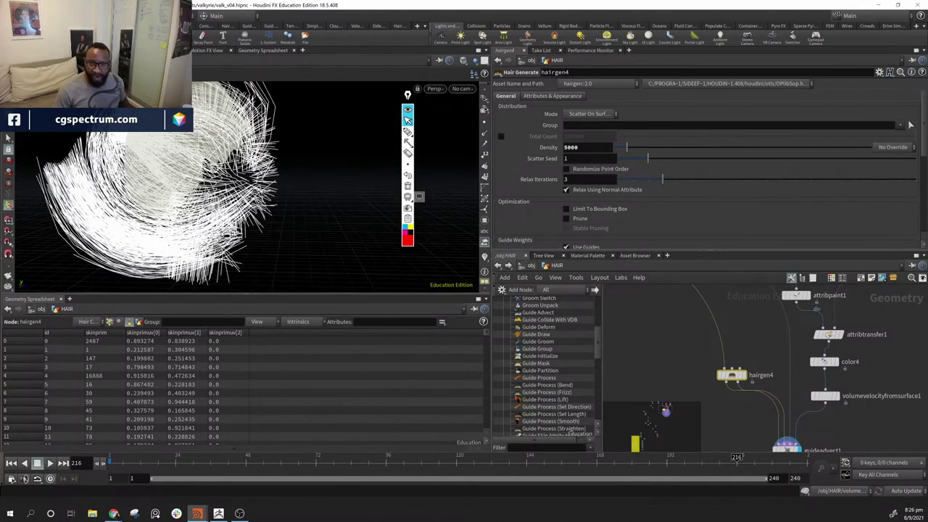
left_click_drag(221, 232, 258, 229, "alt")
middle_click_drag(758, 377, 755, 385)
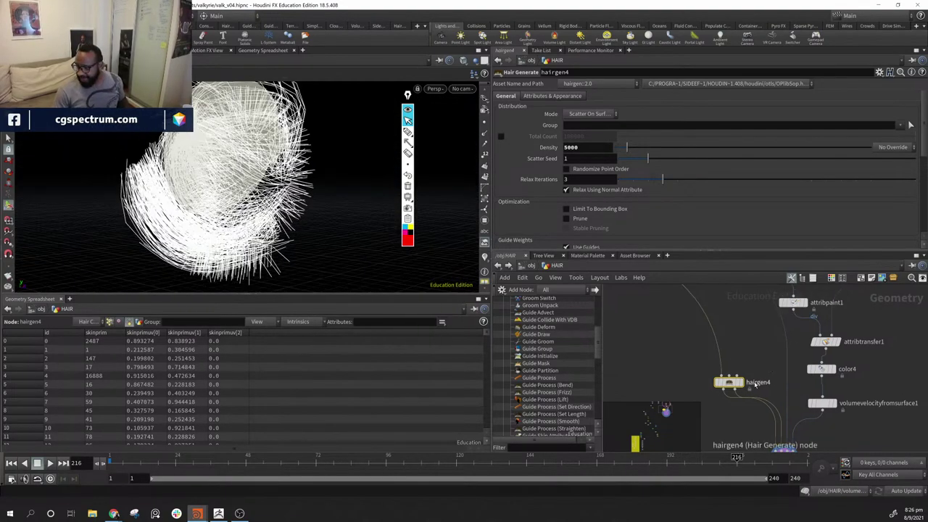
- Display hairgen4 to examine the generated hairs before advection
left_click(743, 385)
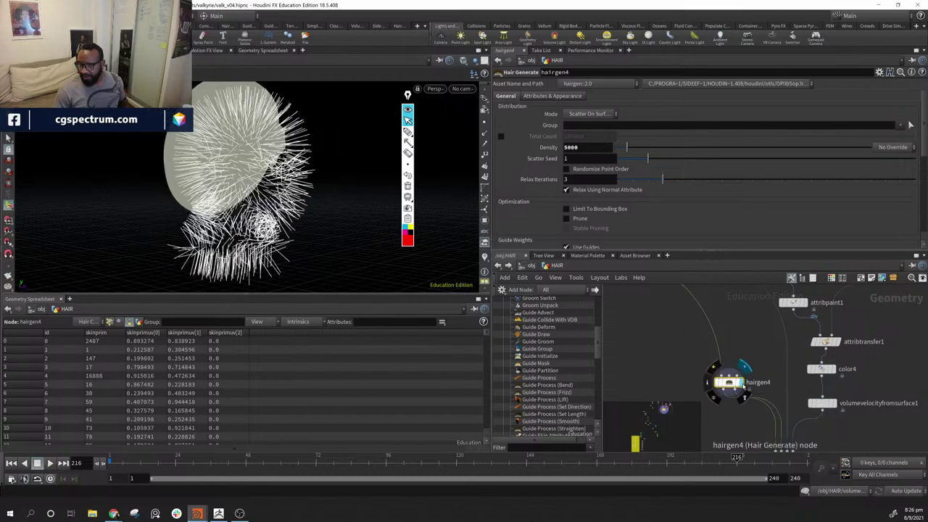
middle_click_drag(274, 181, 288, 208, "alt")
left_click_drag(288, 207, 263, 207, "alt")
middle_click_drag(664, 308, 745, 404)
middle_click_drag(716, 372, 856, 371)
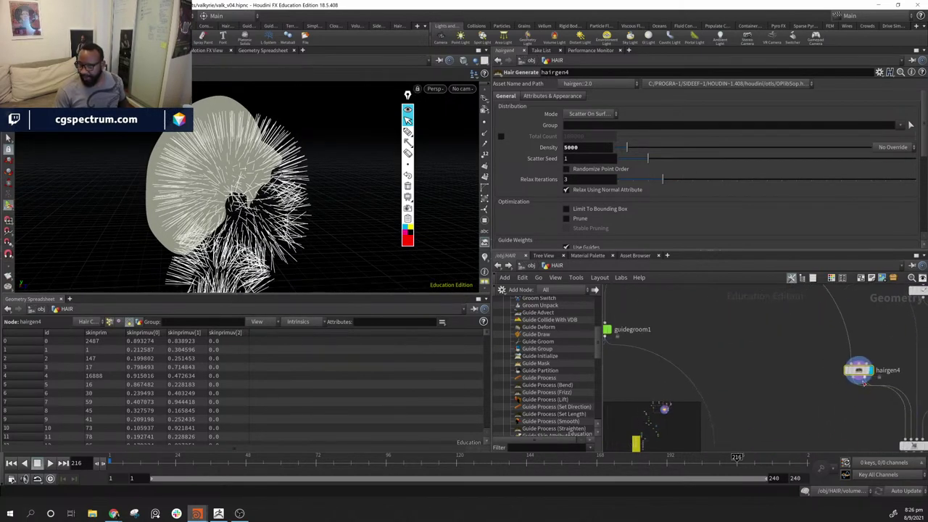
- Reposition the hairgen4 node and shift IN_GEOM beneath the path label of object_merge1
left_click_drag(861, 374, 796, 385)
middle_click_drag(806, 294, 861, 391)
left_click_drag(656, 329, 693, 326)
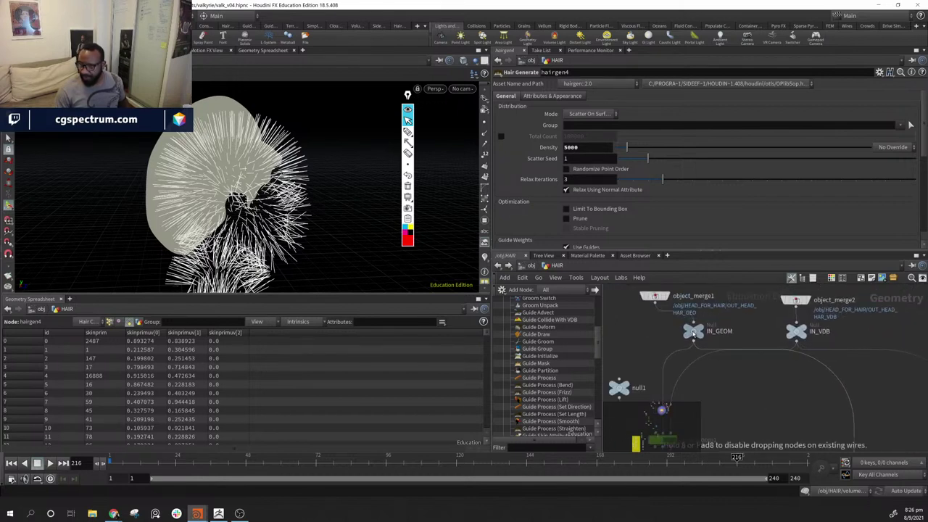
- Try routing the wire from IN_GEOM to hairgen4 through an added dot, and delete the dot
left_click_drag(829, 364, 729, 430, "alt")
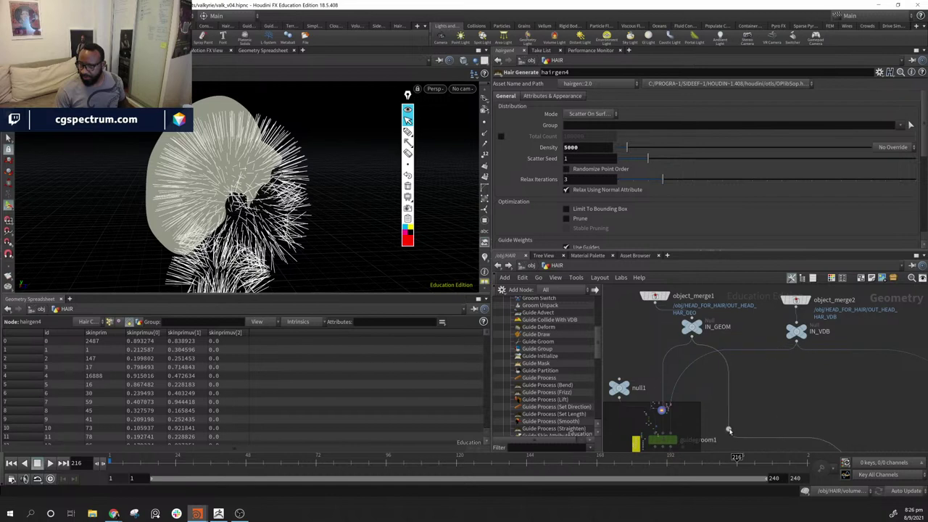
middle_click_drag(842, 443, 823, 361)
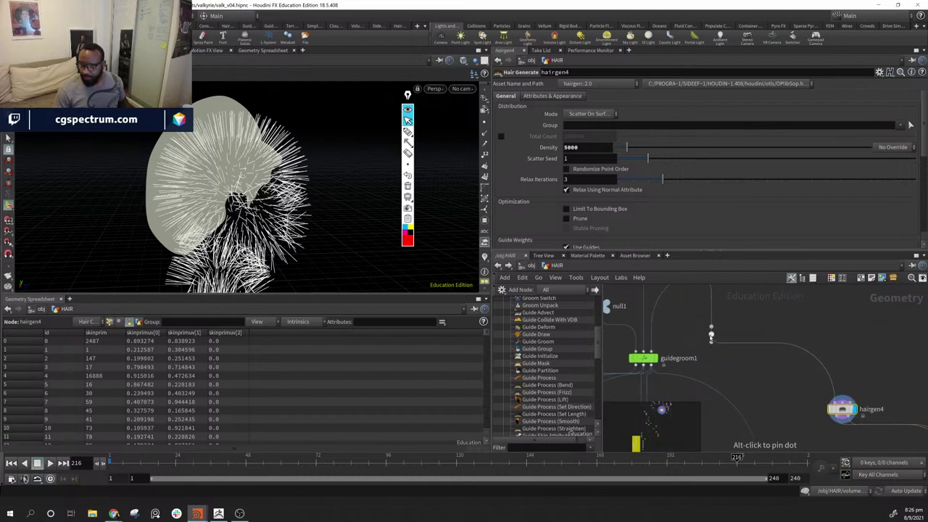
middle_click_drag(634, 371, 622, 373)
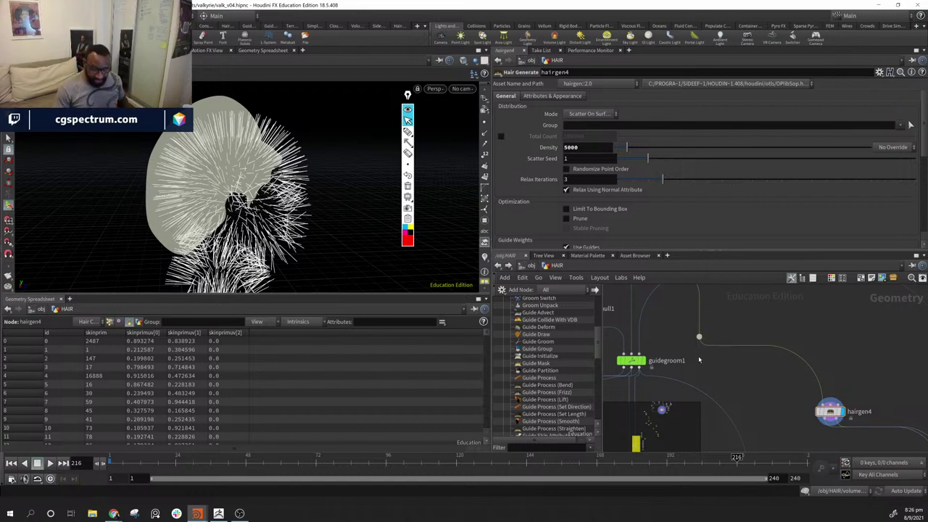
key("Delete")
- Move the file1 node beside IN_VDB and display its hair mesh
middle_click_drag(919, 316, 771, 357)
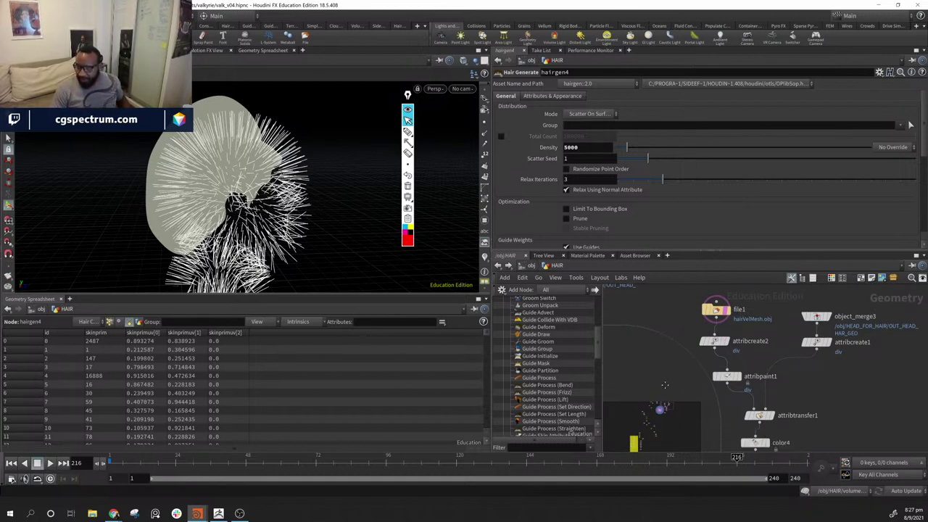
middle_click_drag(665, 385, 701, 386)
left_click_drag(815, 330, 731, 318)
left_click(738, 310)
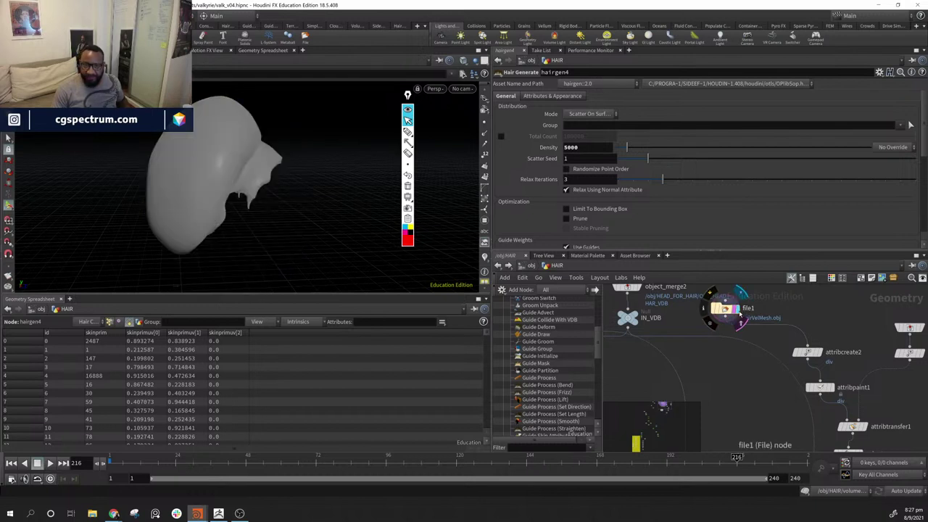
left_click_drag(271, 203, 195, 177, "alt")
- Display IN_GEOM's head geometry and shift file1 slightly farther from IN_VDB
middle_click_drag(684, 381, 785, 398)
left_click(638, 328)
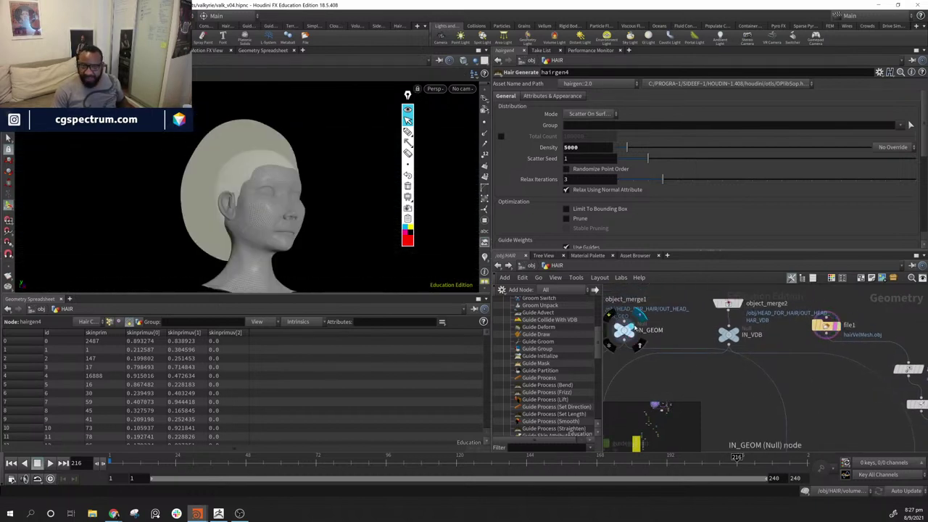
left_click_drag(834, 334, 855, 330)
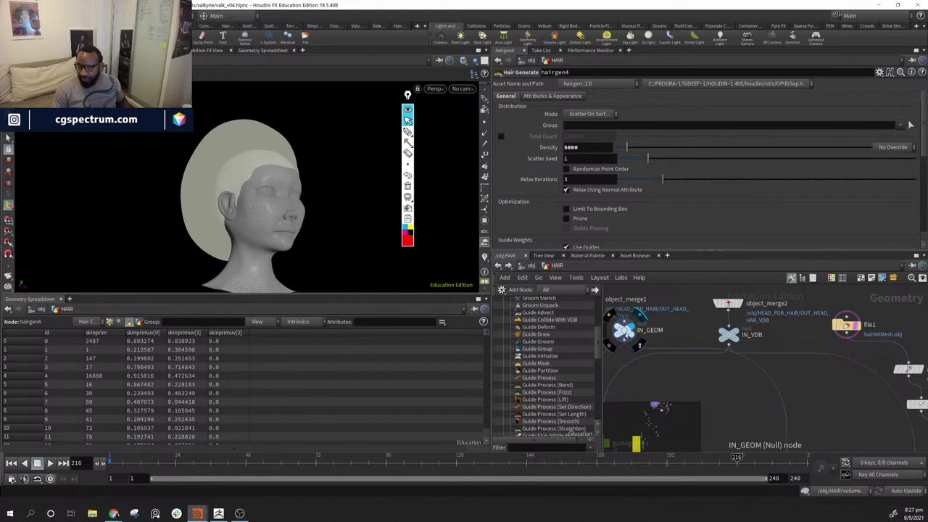
- Move hairgen4 slightly closer to the attribute branch that feeds guideadvect1
middle_click_drag(891, 401, 728, 360)
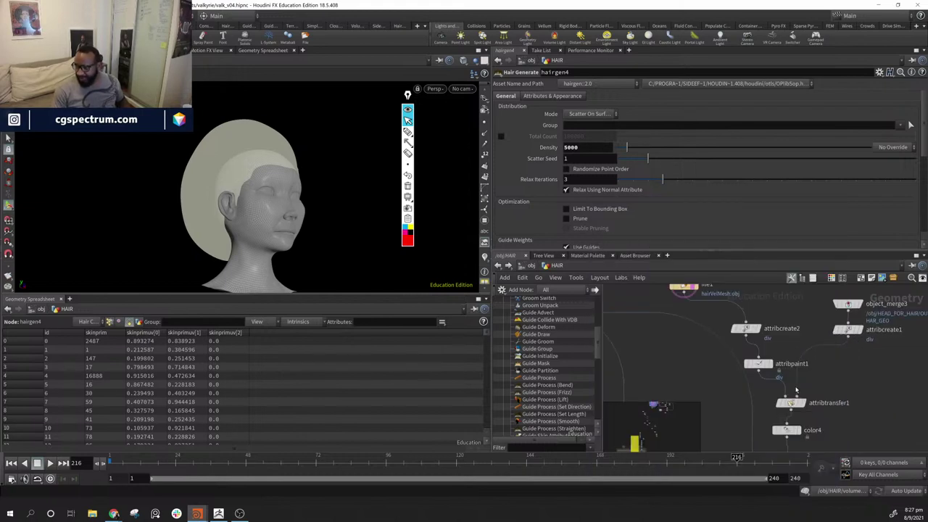
middle_click_drag(796, 390, 888, 392)
middle_click_drag(674, 313, 821, 331)
middle_click_drag(875, 450, 784, 363)
scroll(781, 364, "down", 1)
scroll(774, 367, "up", 2)
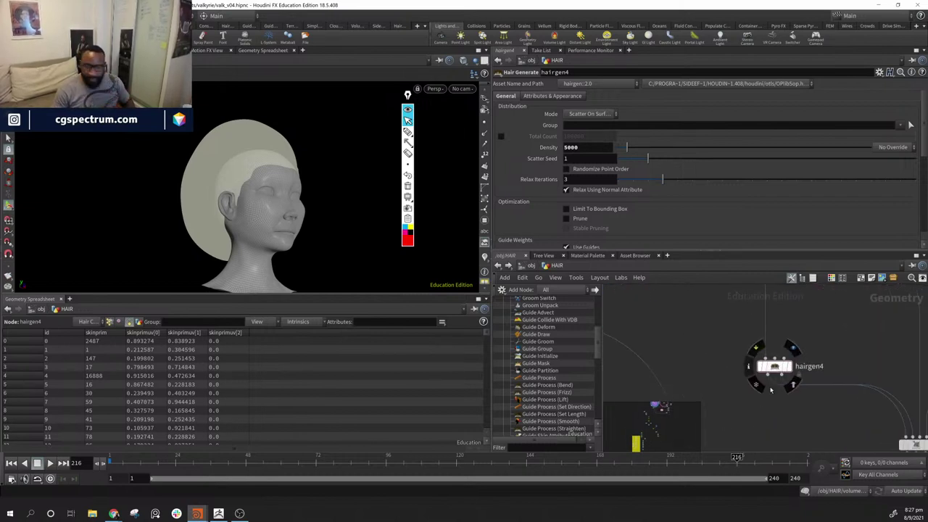
left_click_drag(774, 367, 811, 360)
- Select object_merge2 together with IN_VDB and move the pair away from the IN_GEOM branch
middle_click_drag(849, 294, 758, 400)
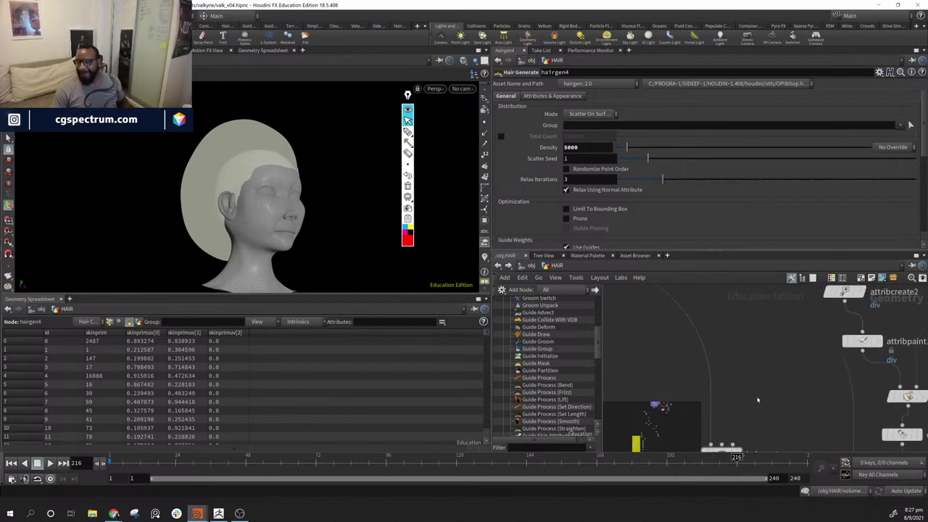
middle_click_drag(741, 288, 861, 326)
middle_click_drag(704, 342, 773, 413)
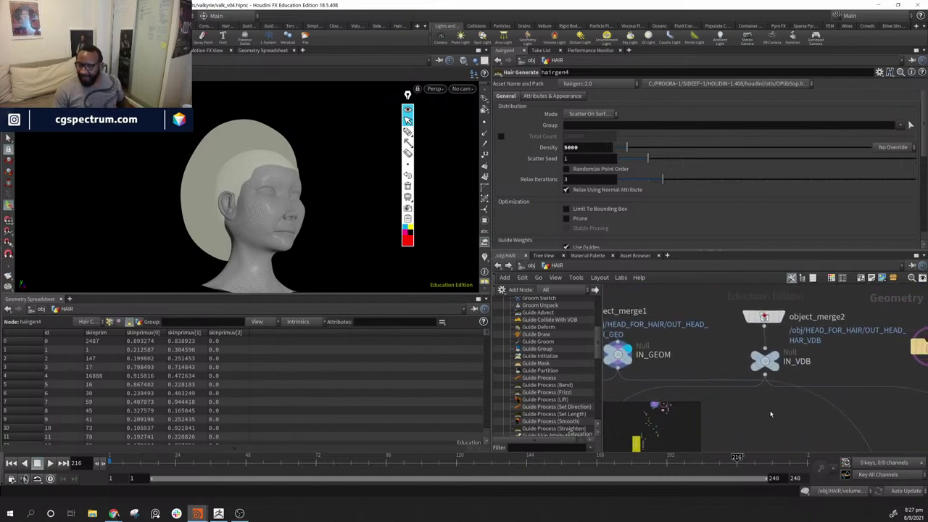
scroll(775, 414, "down", 3)
left_click_drag(812, 344, 775, 324)
- Move IN_GEOM and object_merge1 closer to hairgen4, placing object_merge1 directly above IN_GEOM
middle_click_drag(775, 441, 829, 378)
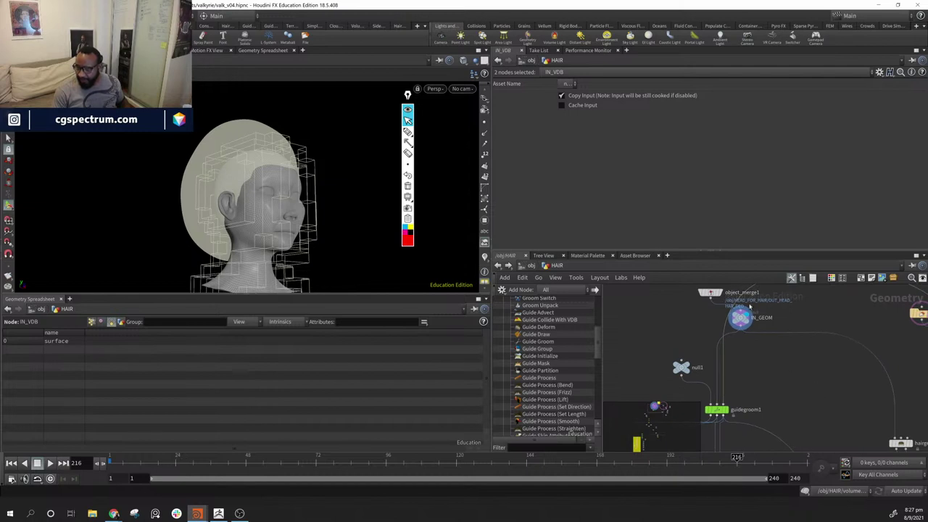
mouse_move(707, 294)
left_mouse_down()
mouse_move(737, 295)
mouse_move(702, 295)
left_mouse_up()
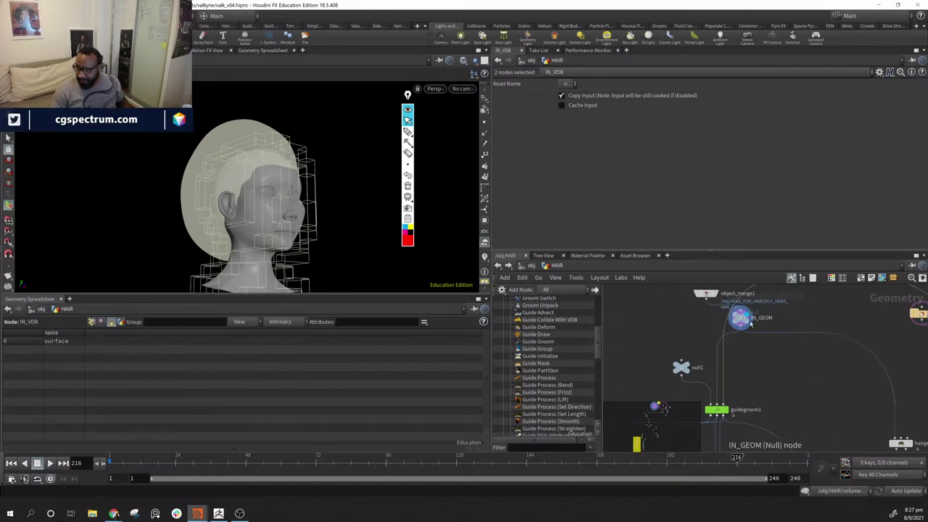
left_click_drag(742, 320, 787, 363)
left_click_drag(707, 298, 786, 335)
middle_click_drag(836, 387, 712, 323)
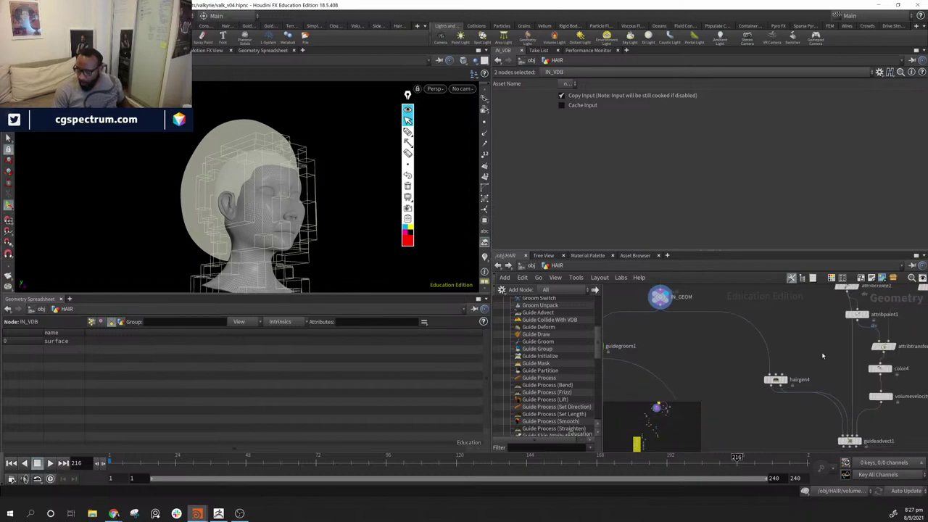
- Review the HAIR network layout from the hair clump branch back to hairgen4 and guideadvect1
middle_click_drag(767, 418, 866, 351)
middle_click_drag(782, 437, 825, 383)
scroll(825, 383, "down", 3)
middle_click_drag(844, 446, 834, 339)
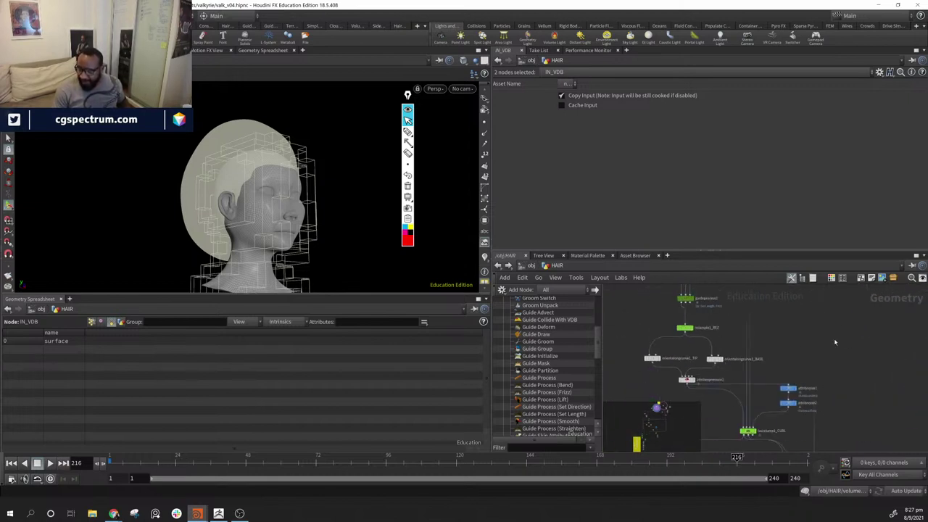
scroll(837, 367, "down", 8)
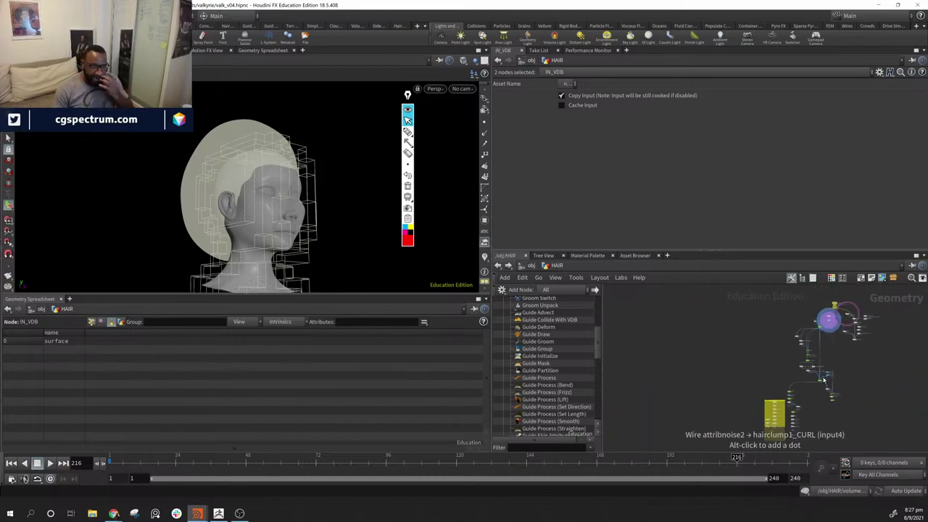
scroll(790, 392, "up", 5)
scroll(791, 393, "up", 3)
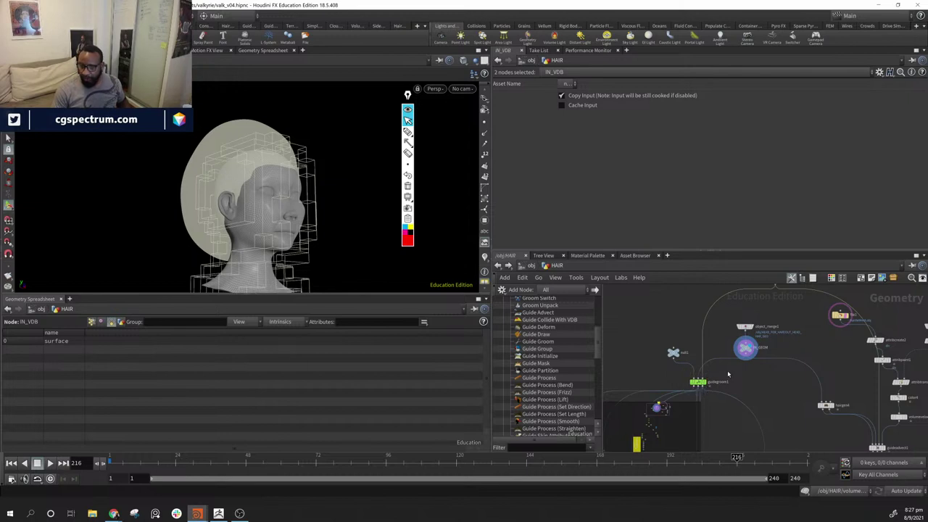
middle_click_drag(833, 440, 720, 386)
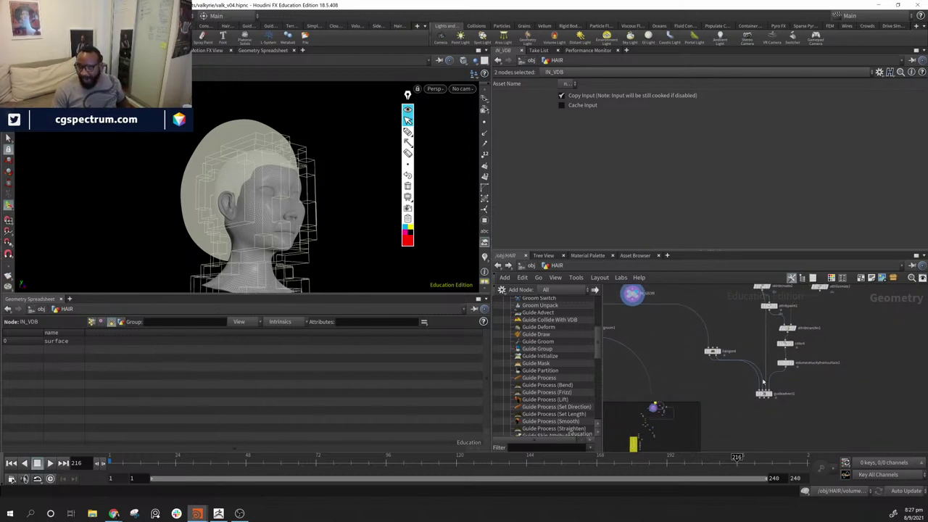
- Look through the Hair node category, add a Hair Growth Field node and place it below and beside guideadvect1
scroll(778, 419, "up", 4)
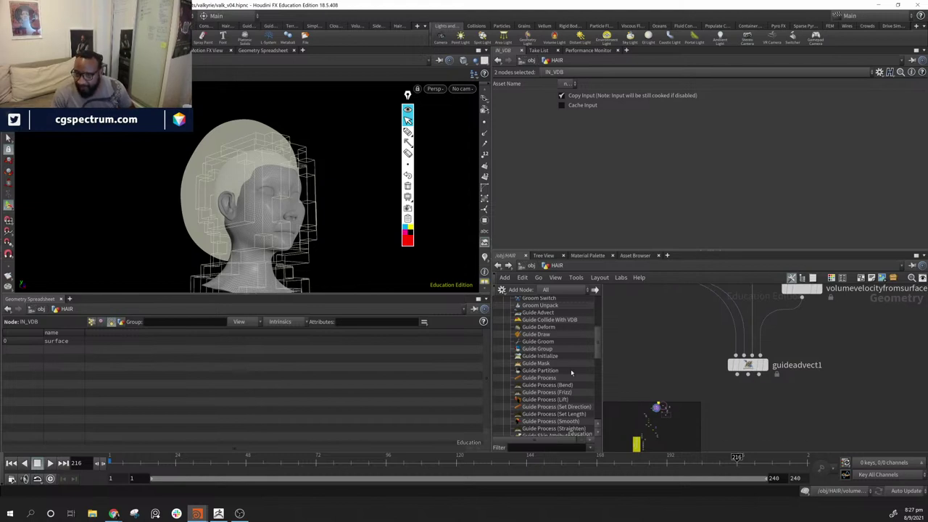
scroll(570, 368, "up", 4)
scroll(567, 361, "down", 2)
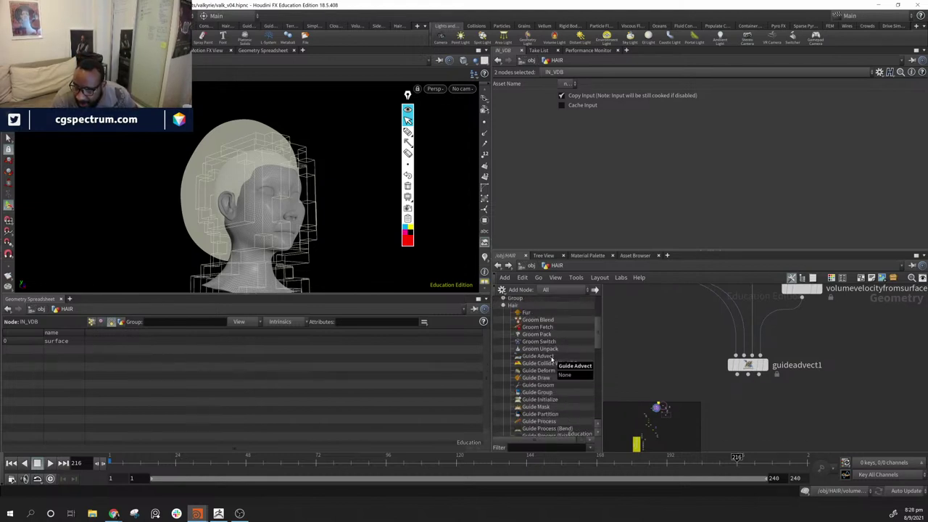
scroll(565, 377, "down", 4)
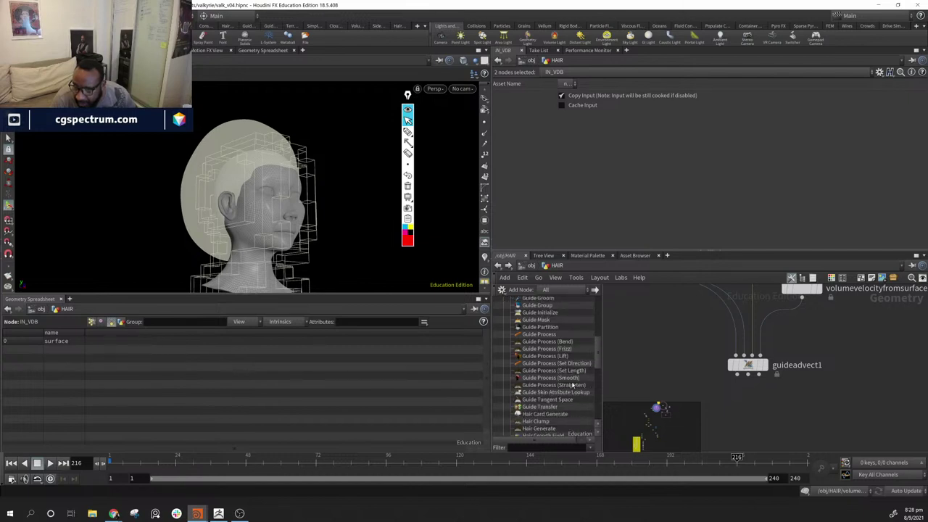
scroll(573, 385, "down", 1)
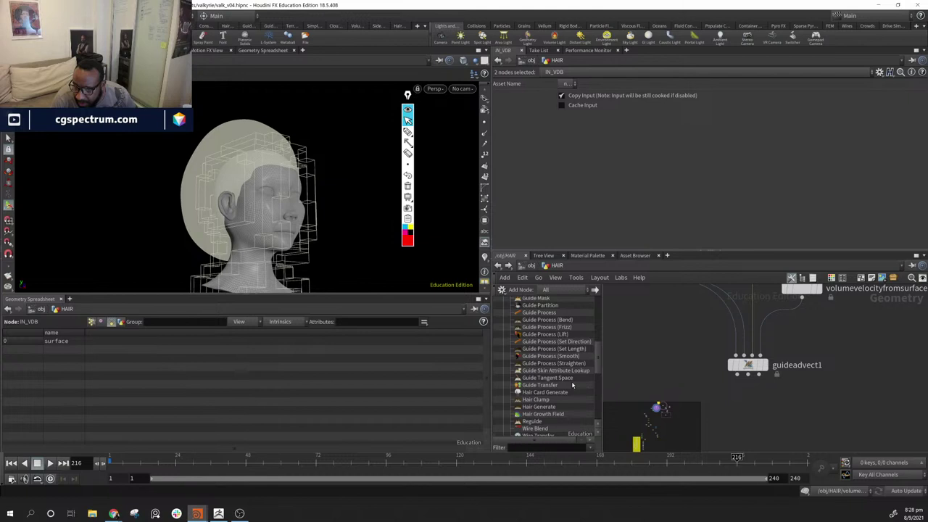
scroll(572, 385, "down", 1)
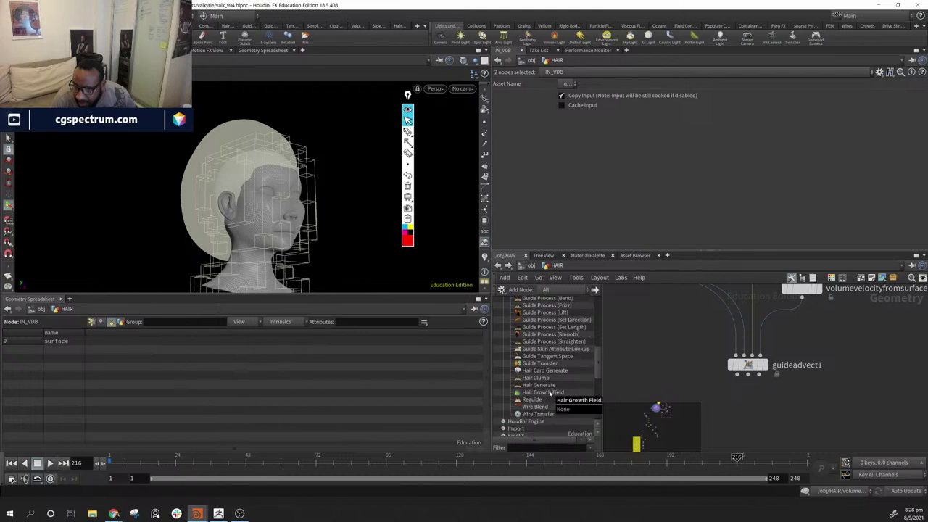
left_click_drag(847, 372, 882, 372)
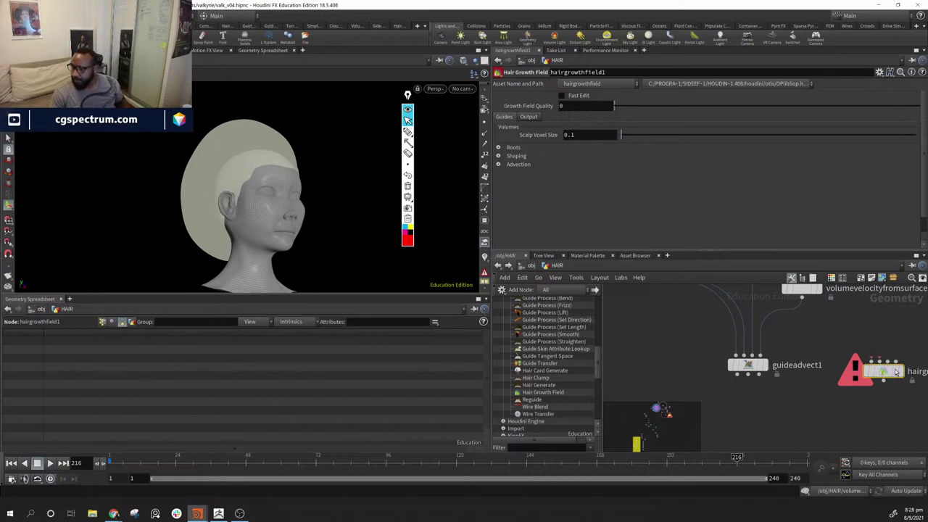
left_click_drag(895, 368, 857, 397)
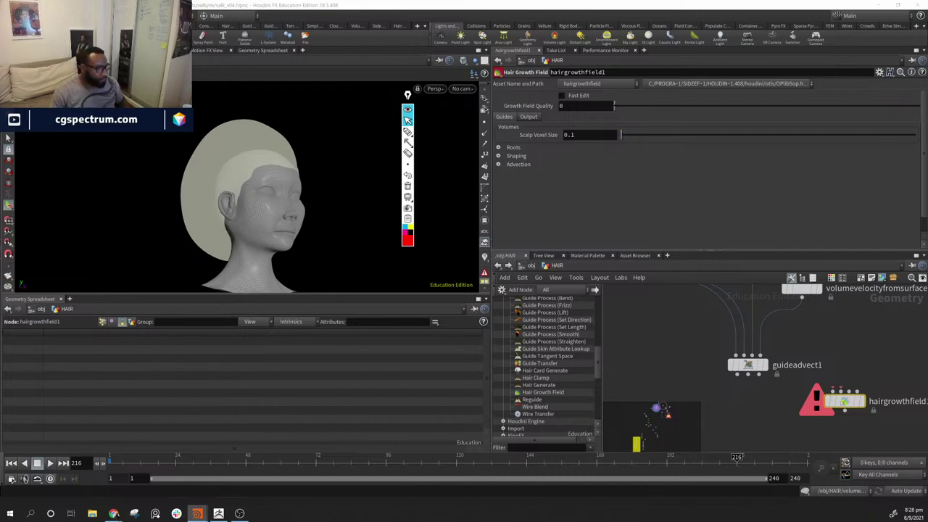
- Open the help page for the Hair Growth Field node and read its description
left_click_drag(0, 180, 263, 209)
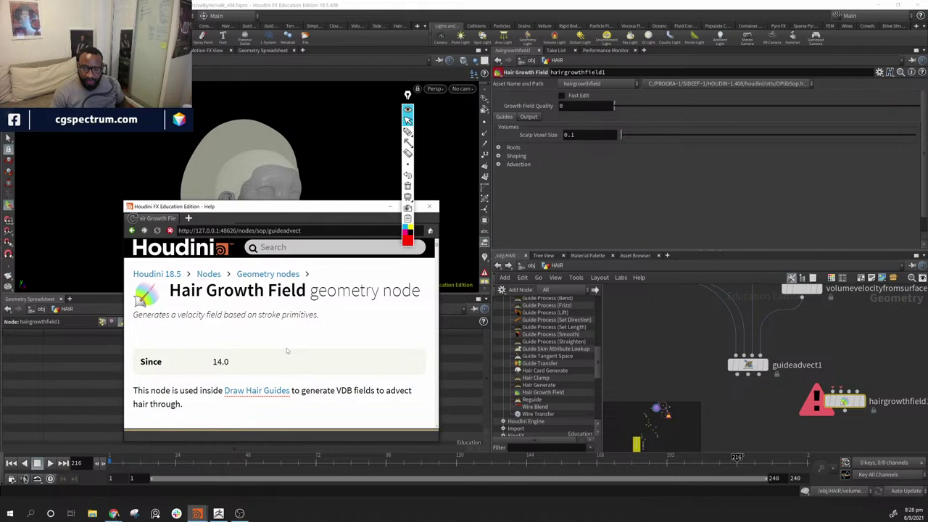
scroll(286, 351, "down", 2)
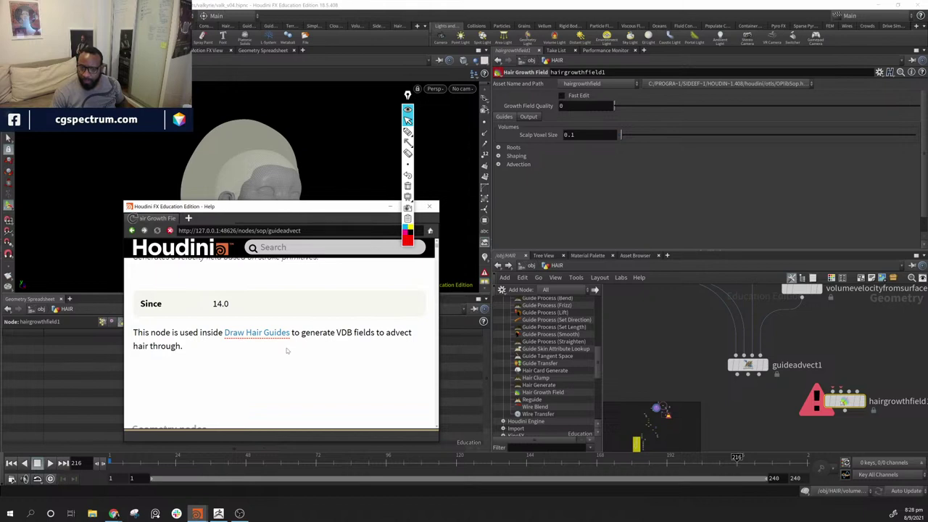
scroll(287, 351, "down", 3)
scroll(286, 350, "up", 4)
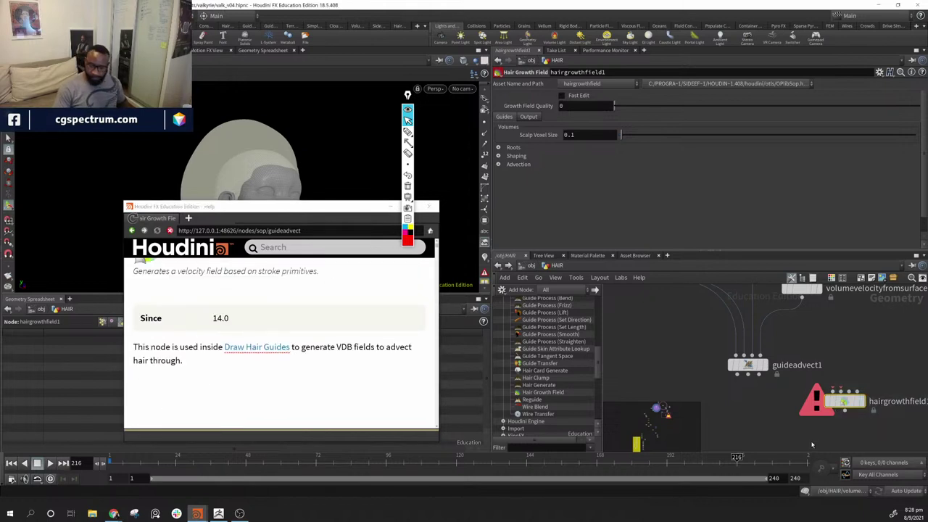
- Delete the Hair Growth Field node and move its help window out of the way of the head
key("Delete")
left_click_drag(344, 209, 0, 239)
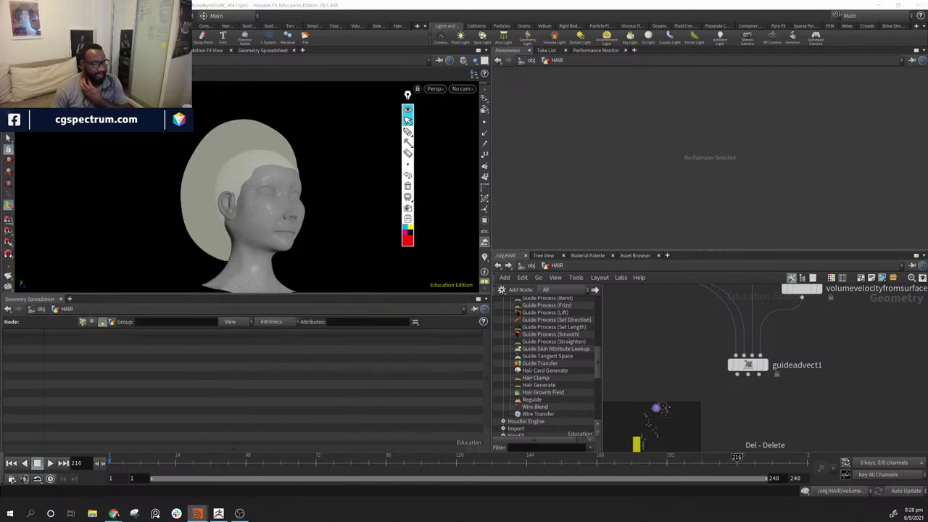
middle_click_drag(262, 213, 305, 198, "alt")
left_click_drag(304, 199, 260, 236, "alt")
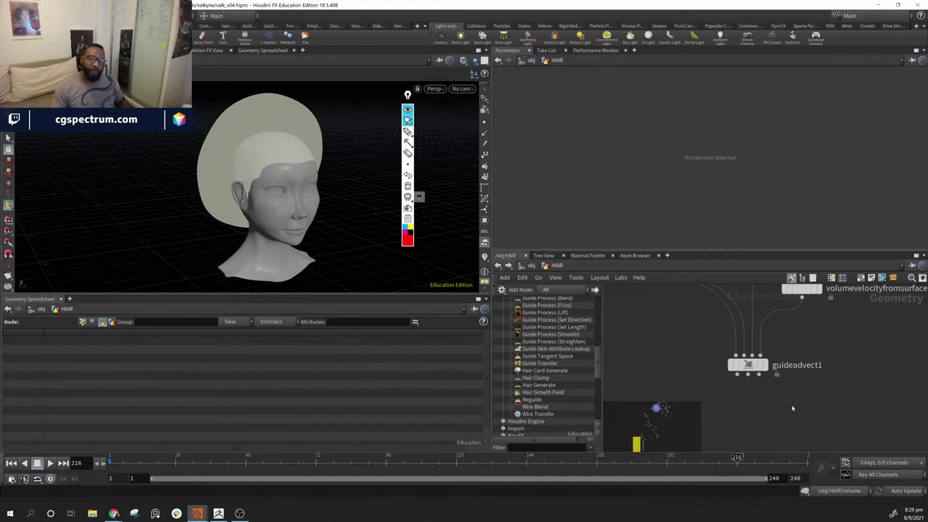
- Override hairgen4's density with a skin attribute, using the attribute named density
mouse_move(828, 335)
middle_mouse_down()
mouse_move(804, 374)
mouse_move(803, 409)
middle_mouse_up()
mouse_move(850, 312)
middle_mouse_down()
mouse_move(865, 384)
mouse_move(834, 454)
mouse_move(825, 355)
mouse_move(787, 497)
mouse_move(904, 342)
middle_mouse_up()
mouse_move(885, 466)
middle_mouse_down()
mouse_move(893, 357)
mouse_move(889, 403)
middle_mouse_up()
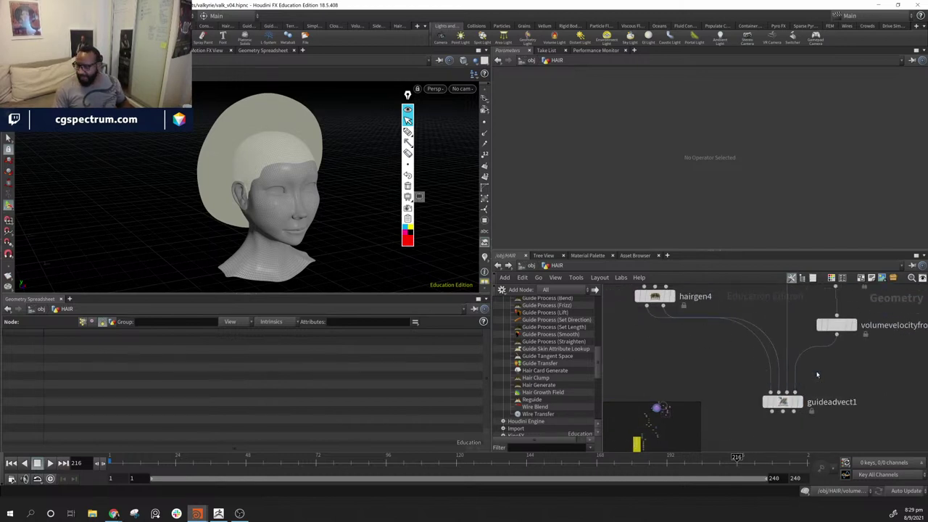
middle_click_drag(816, 375, 826, 406)
middle_click_drag(714, 326, 789, 439)
mouse_move(777, 339)
middle_mouse_down()
mouse_move(844, 367)
mouse_move(861, 403)
mouse_move(820, 326)
mouse_move(774, 395)
middle_mouse_up()
left_click_drag(781, 306, 762, 334)
middle_click_drag(791, 442, 788, 311)
left_click(740, 357)
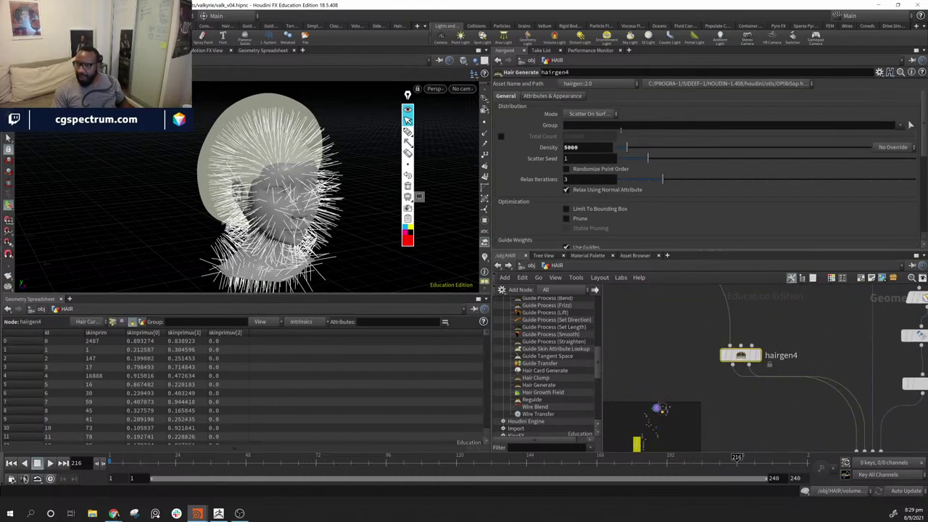
left_click(893, 148)
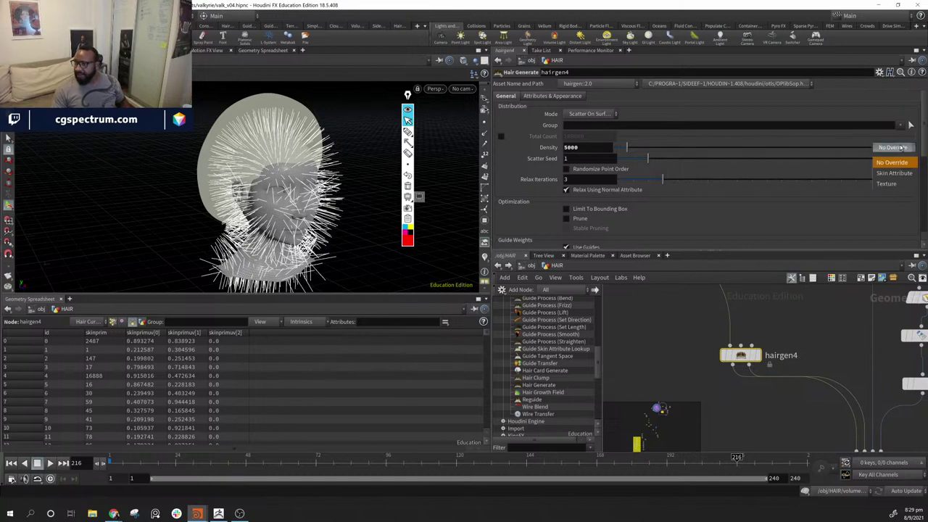
left_click(896, 174)
double_click(598, 161)
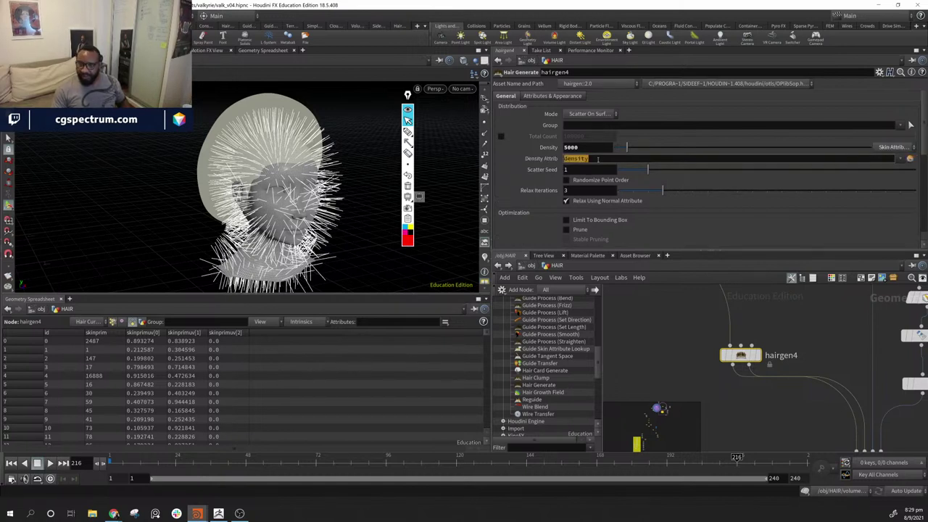
- Display the file1 hair mesh and add an Attribute Create node below it
middle_click_drag(789, 293, 770, 455)
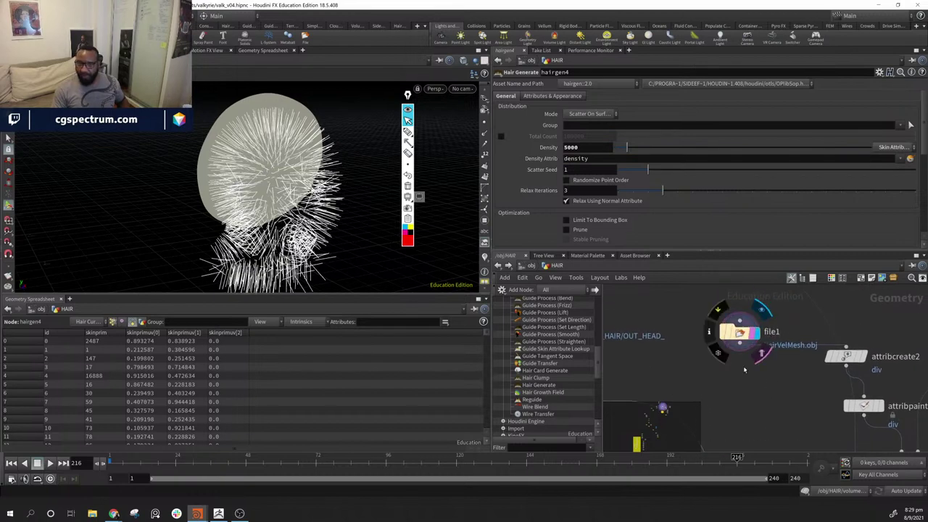
left_click(754, 334)
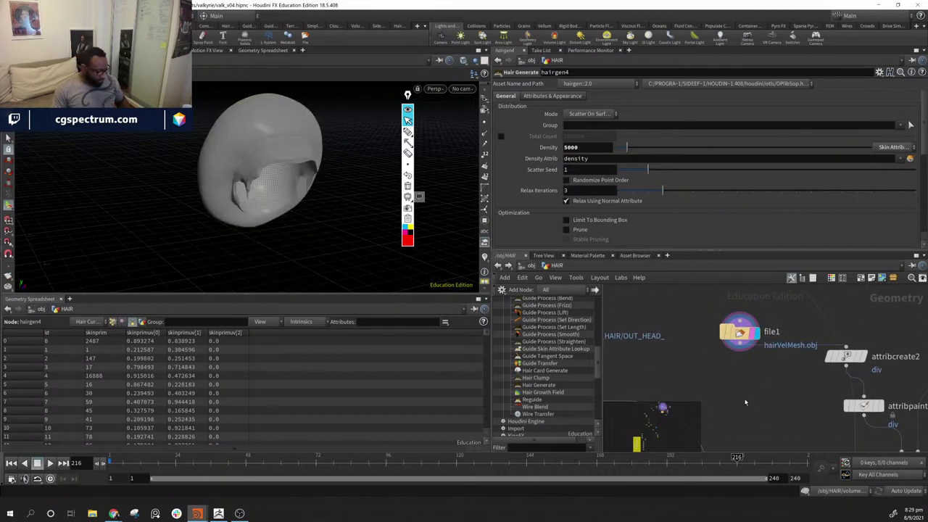
key("Tab")
type("a ")
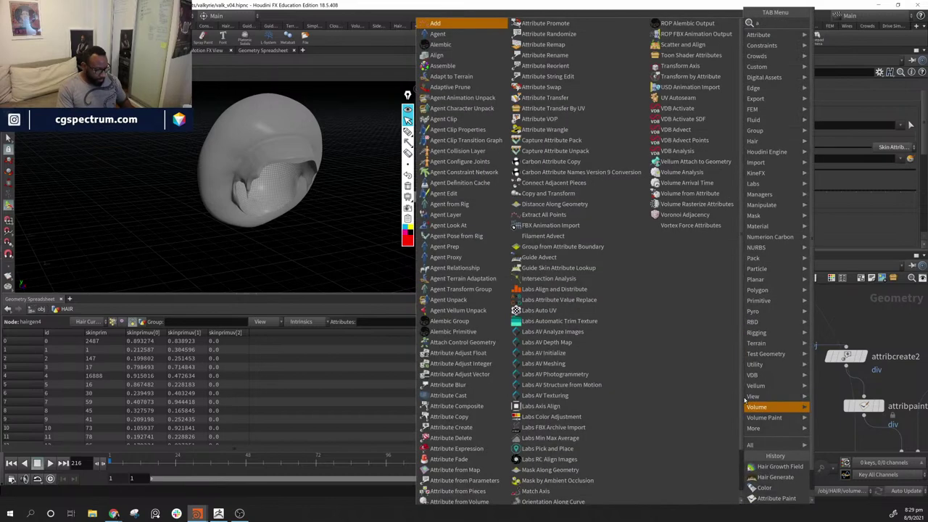
type("c")
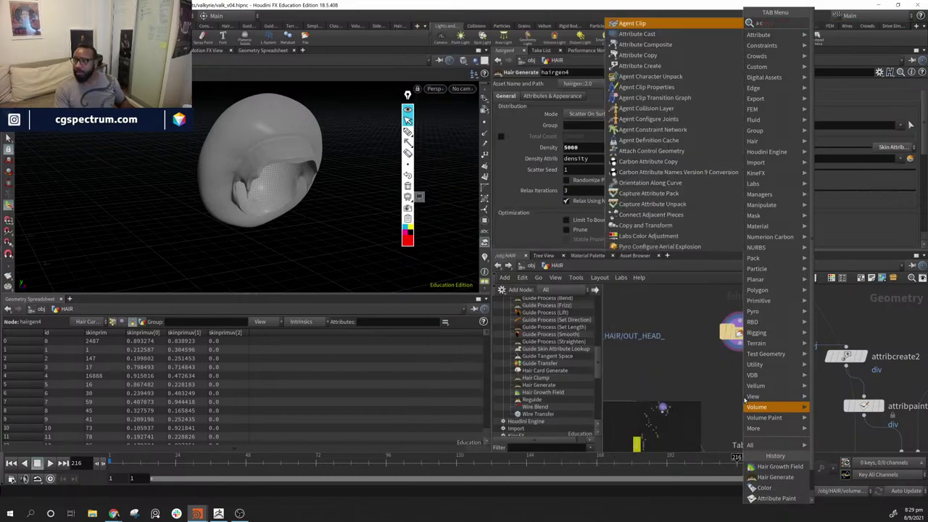
type("re")
key("Return")
left_click(746, 398)
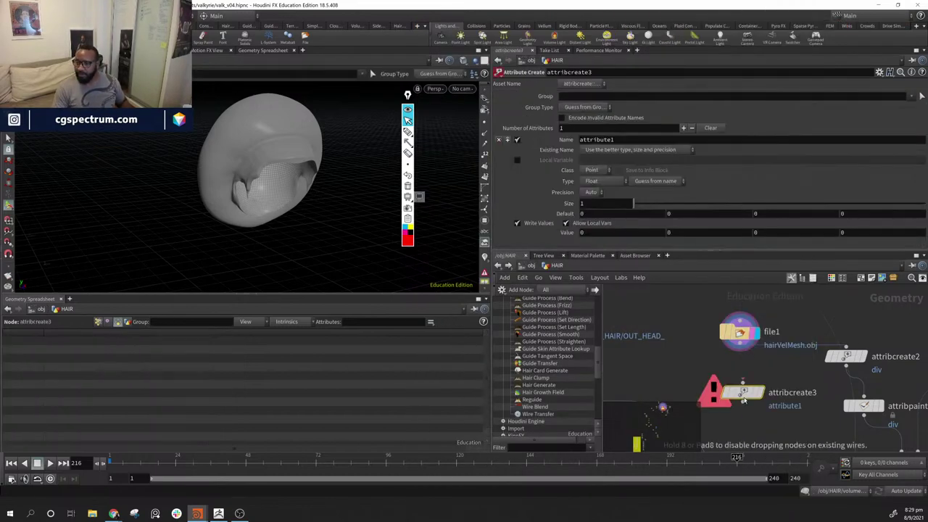
- Name the new node's attribute density and set its value to 1
double_click(625, 139)
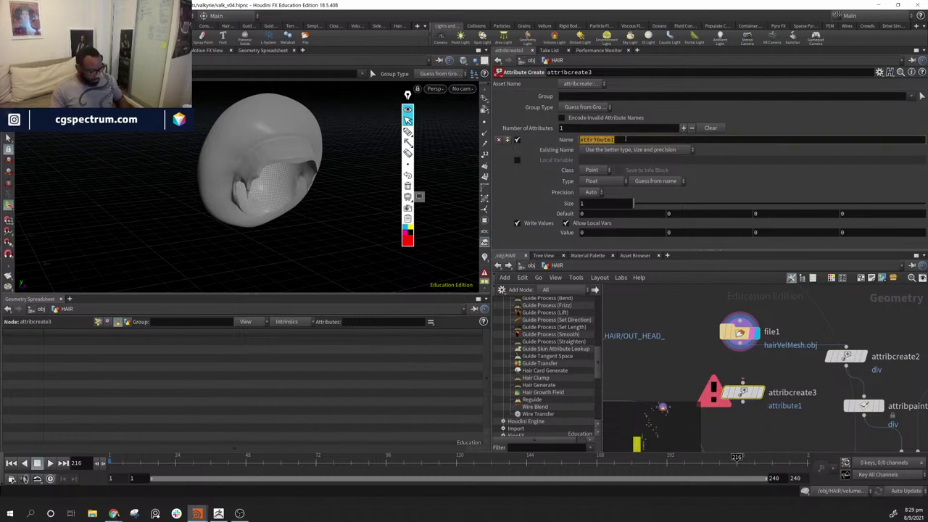
type("density")
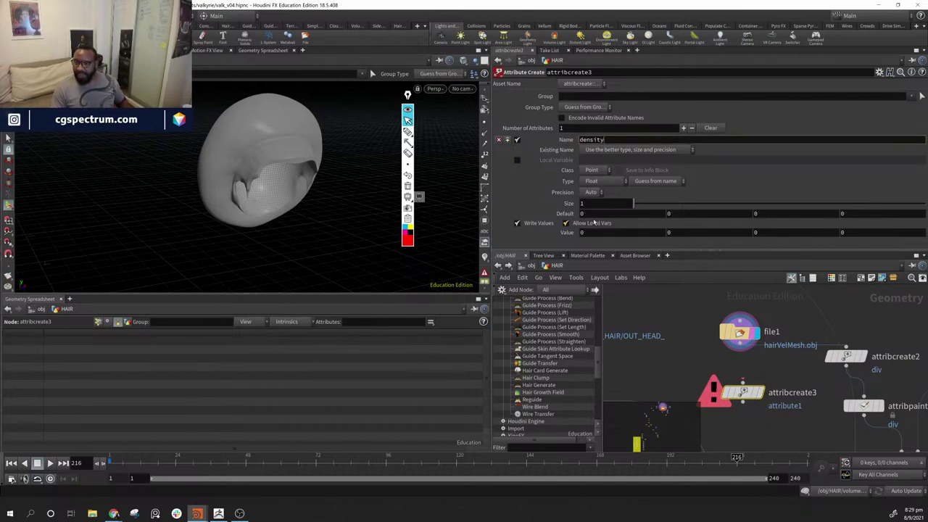
key("Return")
type("1")
key("Return")
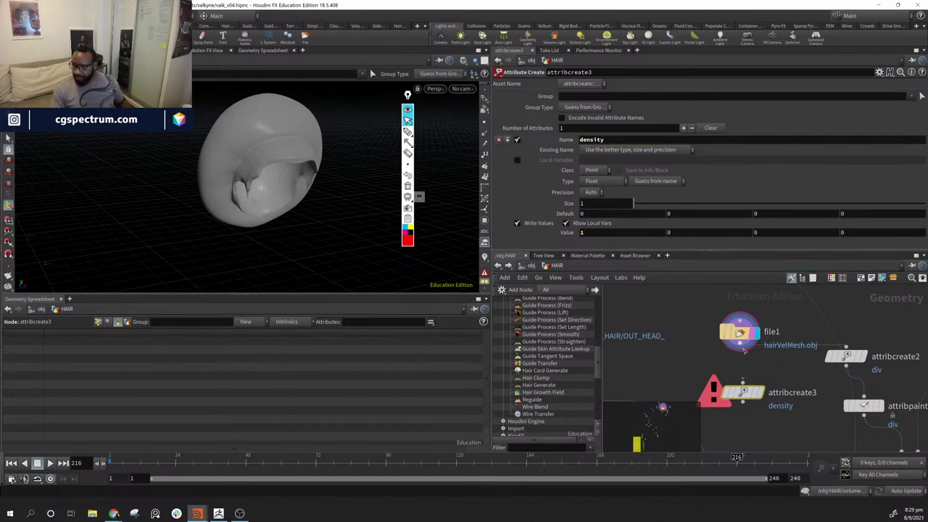
- Connect file1 to the new Attribute Create node, display the node and list its point attributes in the spreadsheet
left_click_drag(740, 345, 743, 381)
middle_click_drag(700, 447, 782, 388)
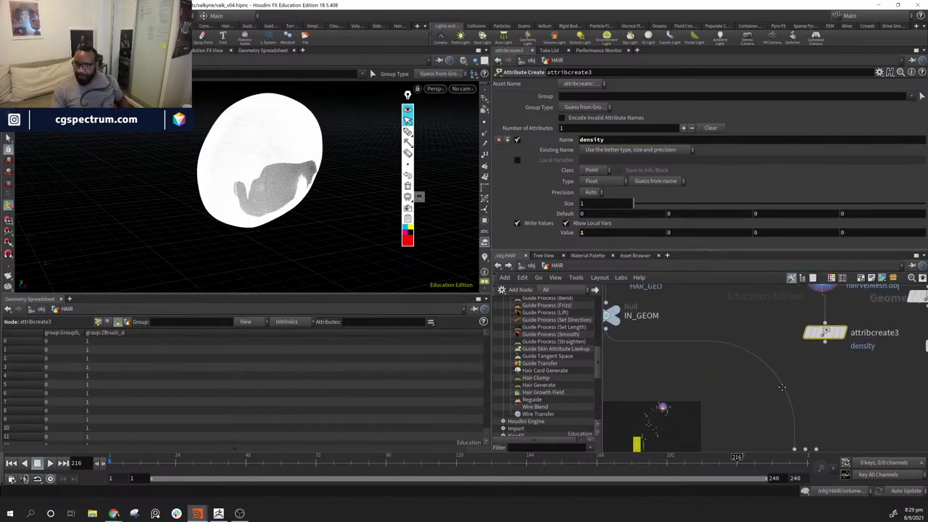
left_click(842, 333)
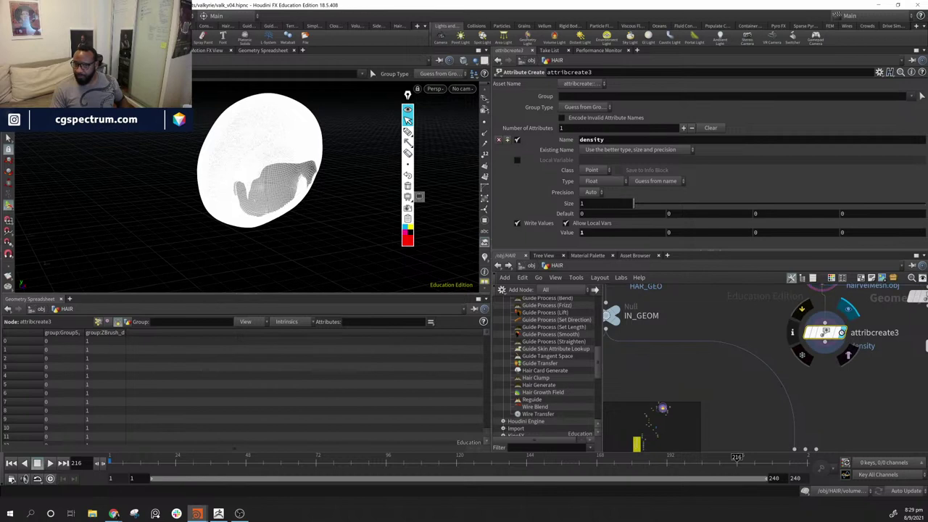
left_click(100, 321)
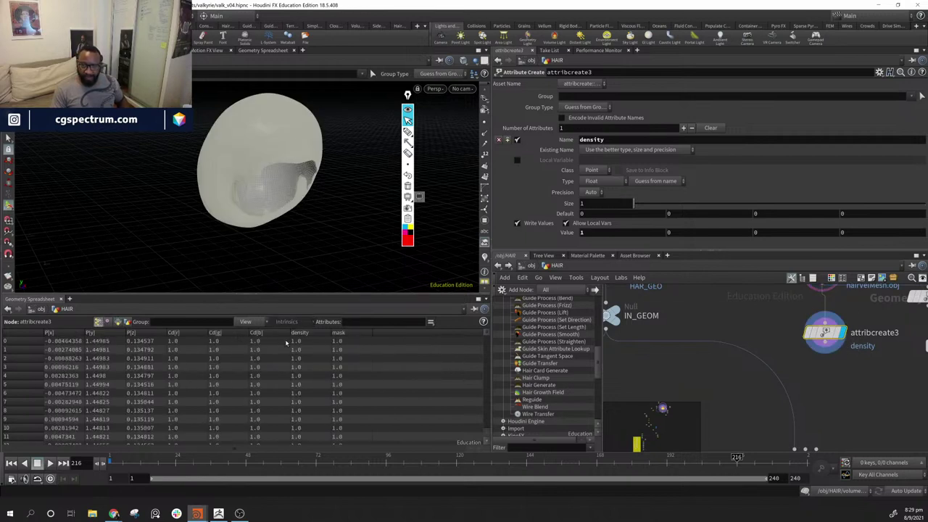
- Duplicate the density Attribute Create node, set its value to 0 and insert it between IN_GEOM and hairgen4
left_click_drag(825, 333, 741, 322, "alt")
double_click(599, 234)
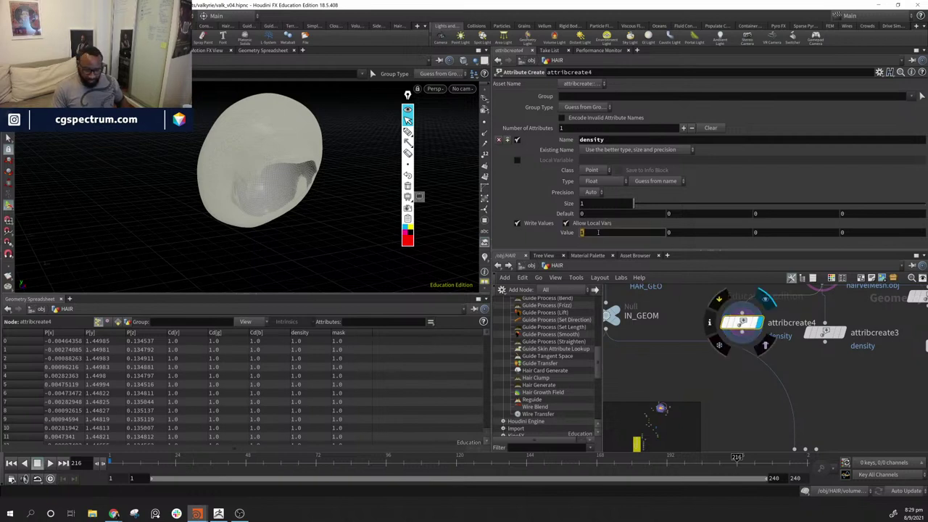
type("0")
key("Return")
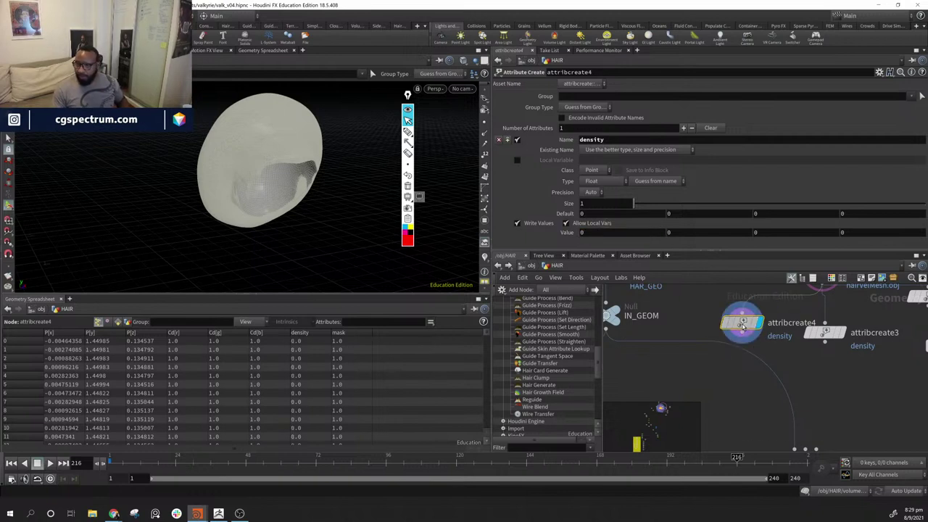
left_click_drag(742, 324, 684, 352)
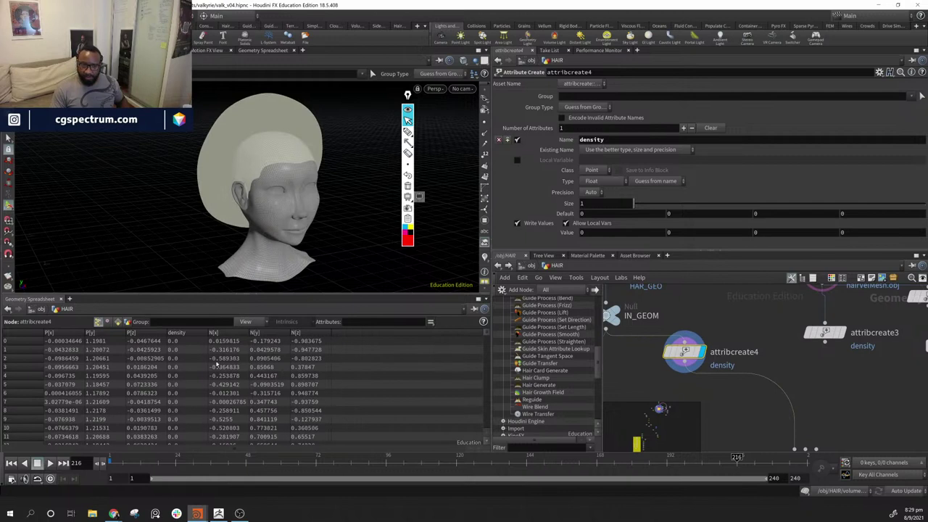
- Move hairgen4 slightly lower and the zero-density node slightly higher to make room between them
scroll(818, 365, "down", 5)
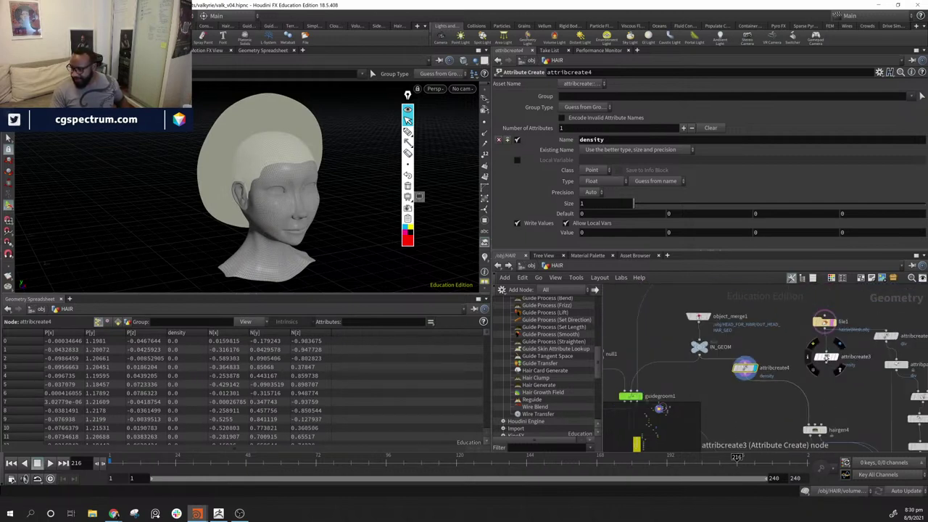
middle_click_drag(838, 395, 836, 384)
left_click_drag(816, 420, 811, 439)
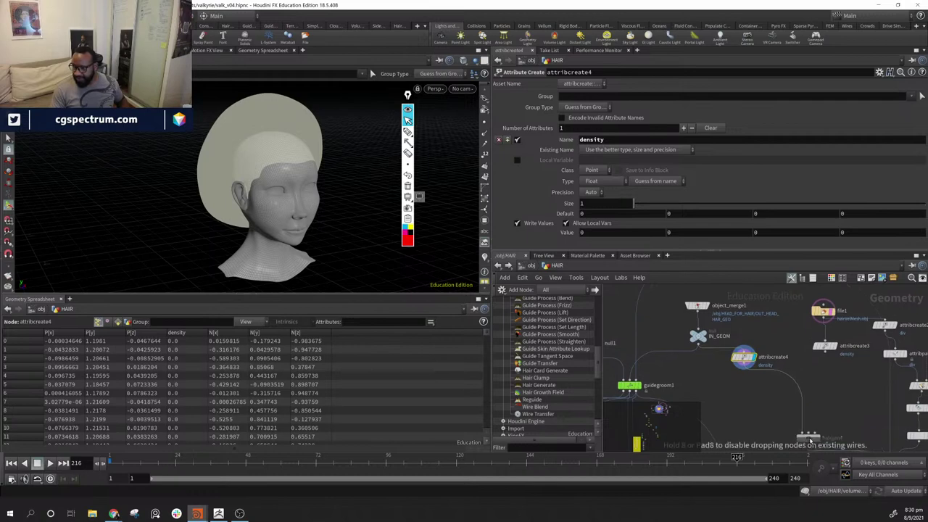
left_click_drag(745, 360, 753, 349)
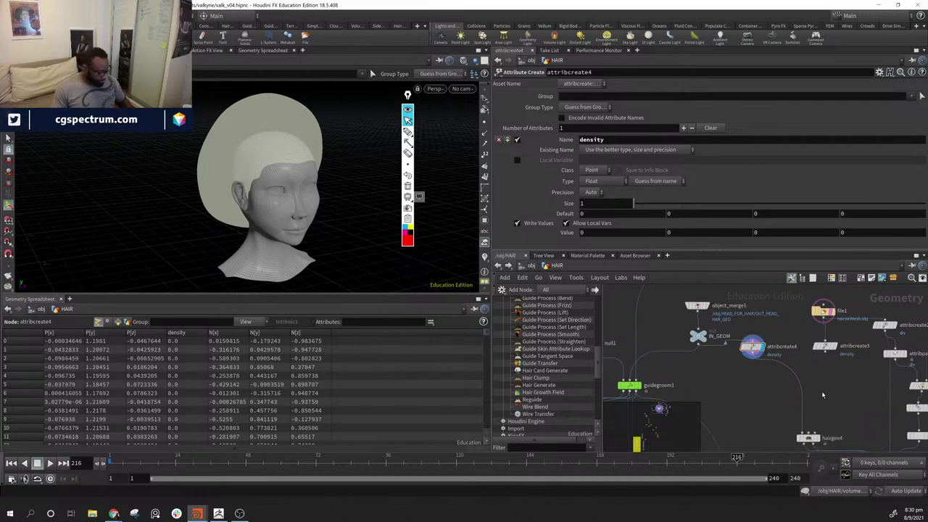
- Add an Attribute Transfer node above hairgen4, feeding it the head's zero-density node first and the hair mesh's density node second, and display it
key("Tab")
type("tran")
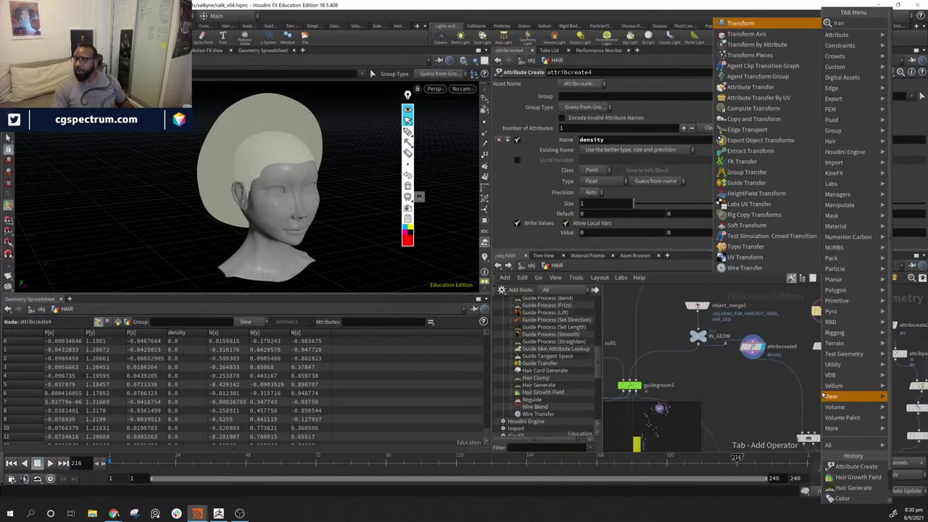
key("Down")
key("Down")
key("Down")
key("Down")
key("Down")
key("Down")
key("Return")
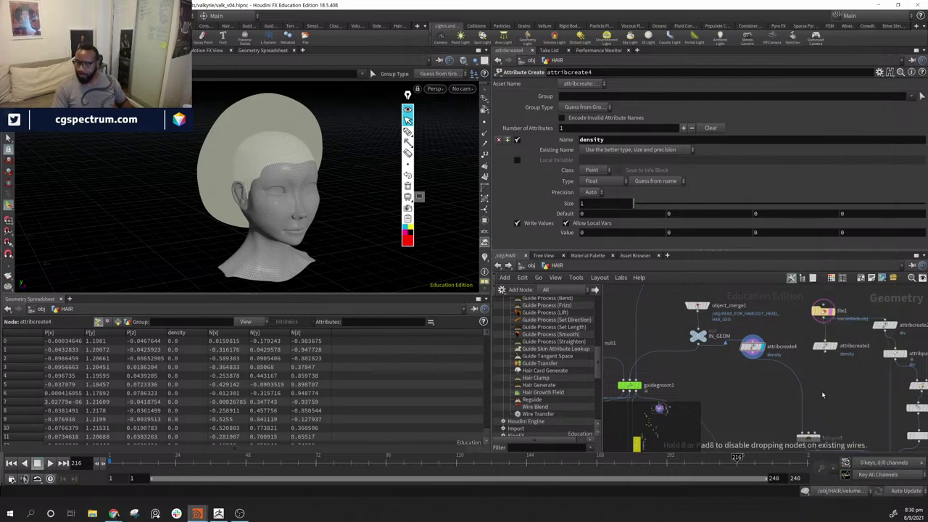
left_click(819, 385)
left_click_drag(753, 354, 805, 378)
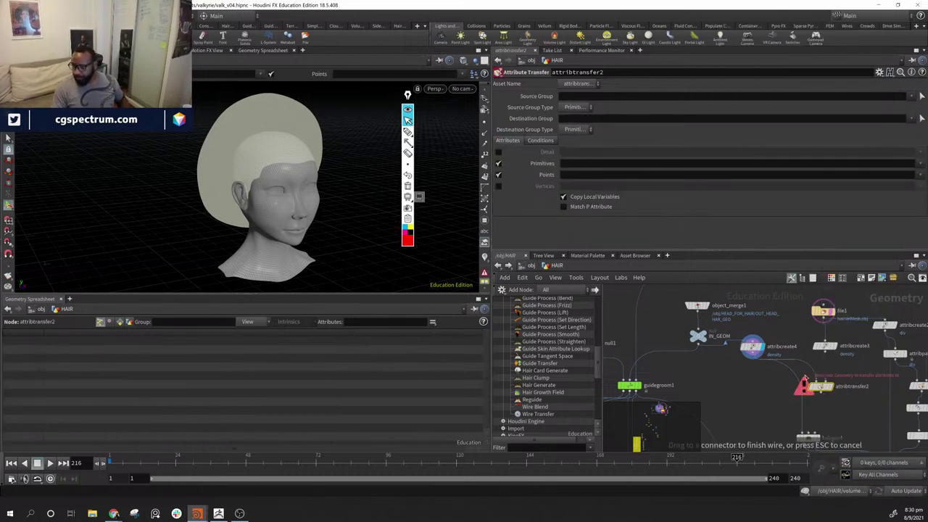
left_click(818, 381)
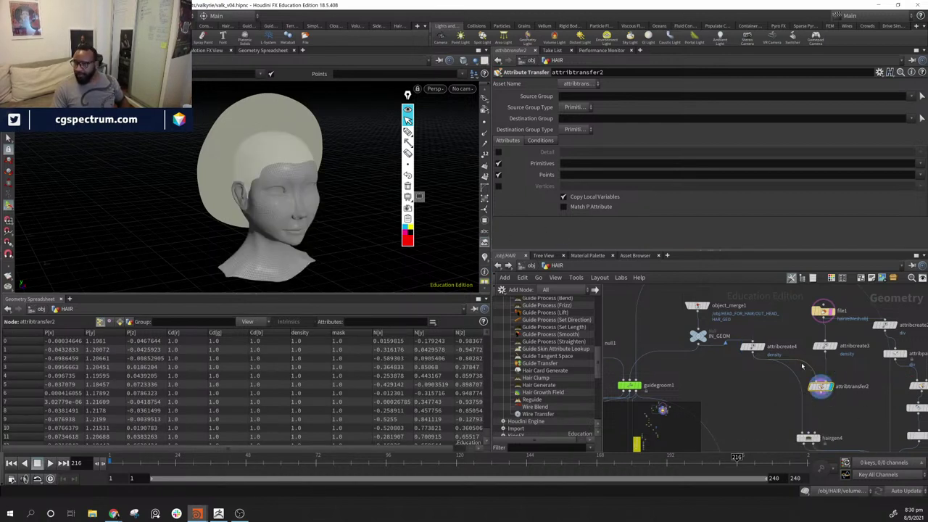
- Turn off primitive attribute transfer, limit the point attributes to density, and inspect the Attribute Transfer node's info
left_click(499, 163)
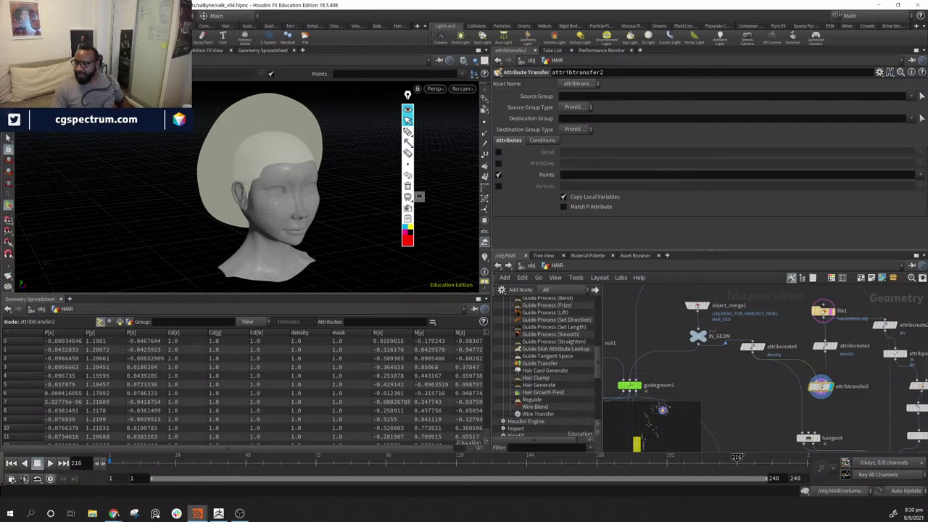
left_click(920, 176)
left_click(909, 210)
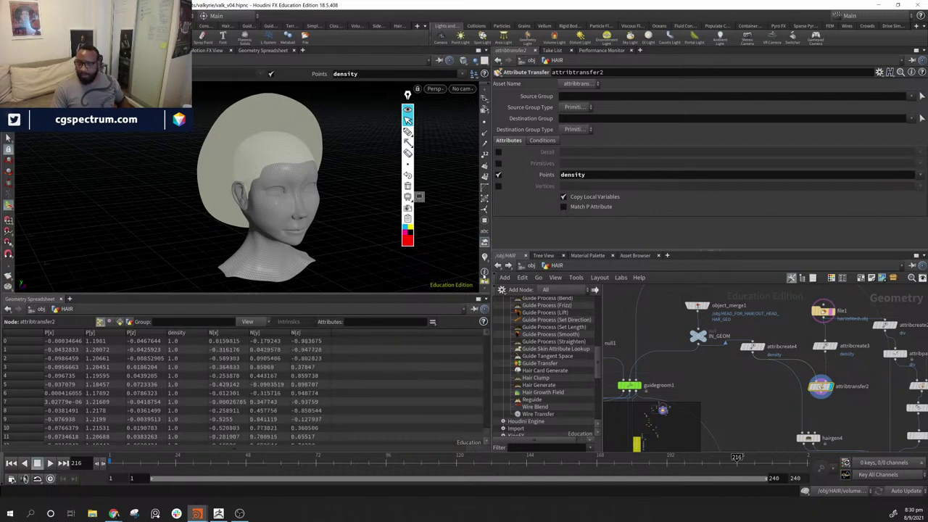
left_click(806, 388)
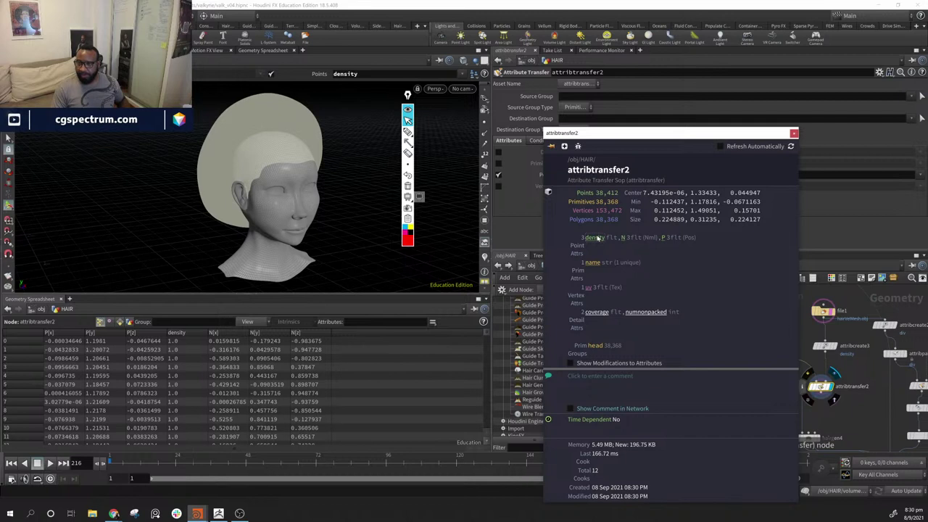
left_click(841, 409)
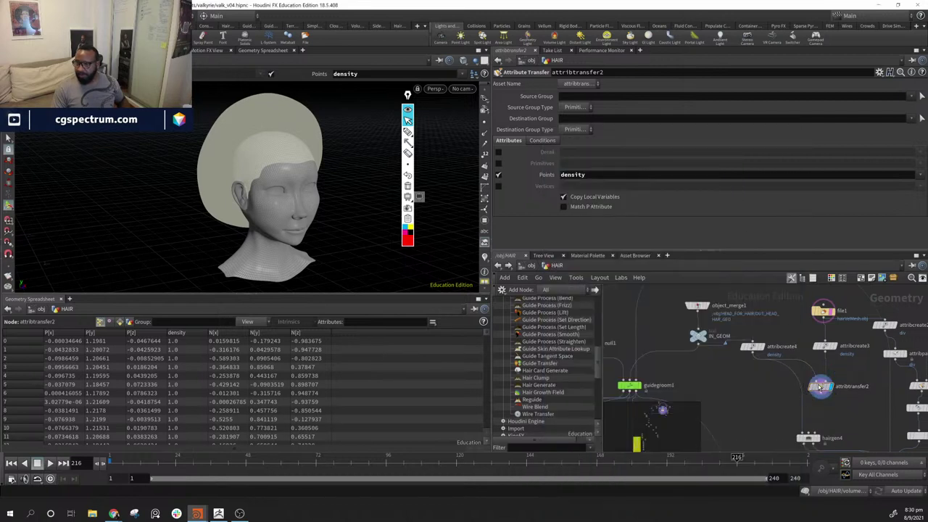
- Reduce the attribute transfer's distance threshold to 0.133 and turn off the template display of file1
left_click(541, 140)
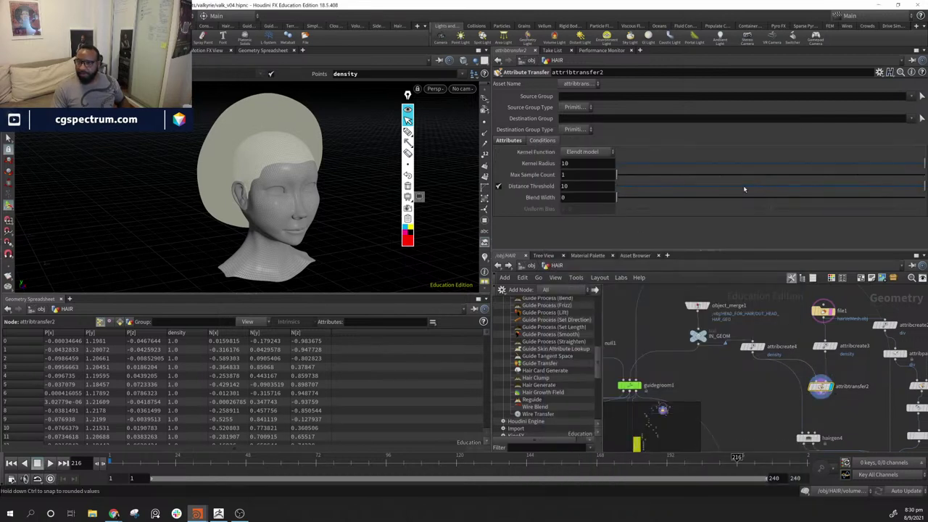
left_click_drag(922, 187, 898, 188)
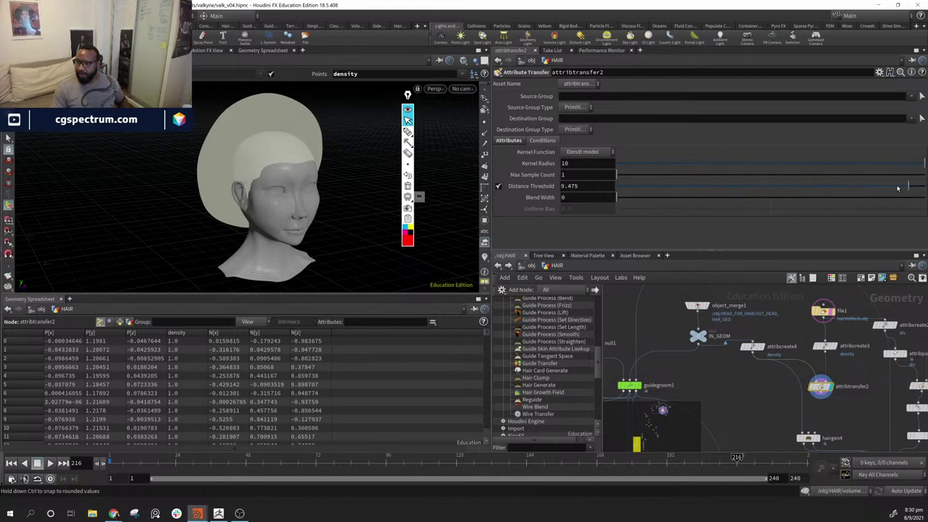
left_click_drag(792, 186, 684, 182)
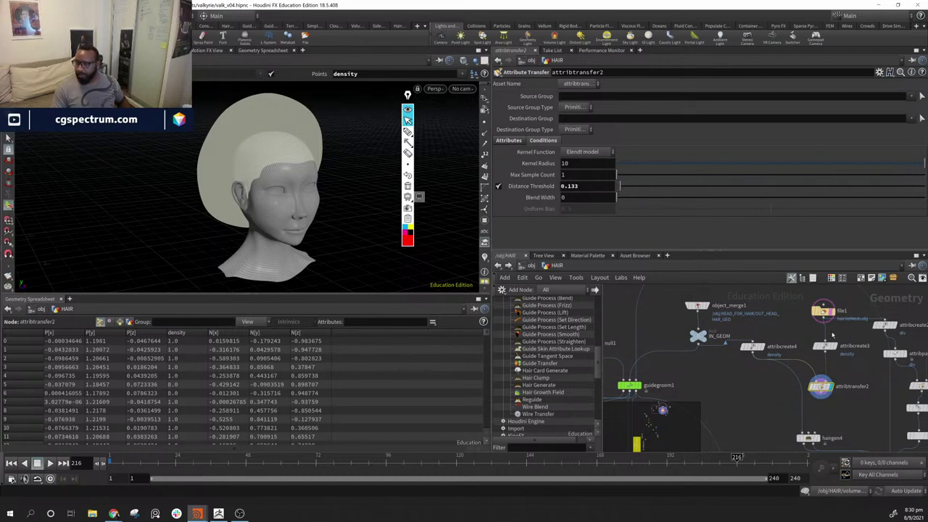
left_click(831, 312)
left_click_drag(243, 189, 269, 168, "alt")
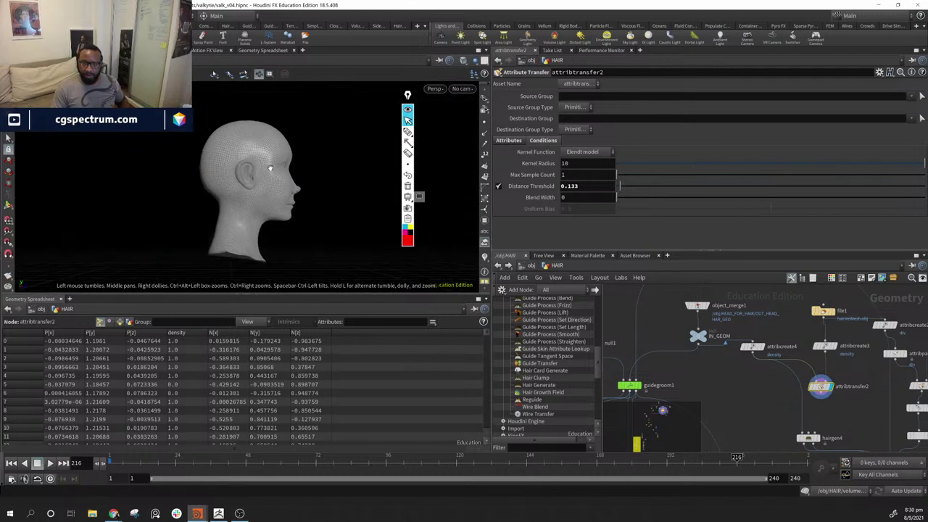
- Turn on the scene's density visualizer to colour the head by its density attribute
scroll(485, 236, "down", 1)
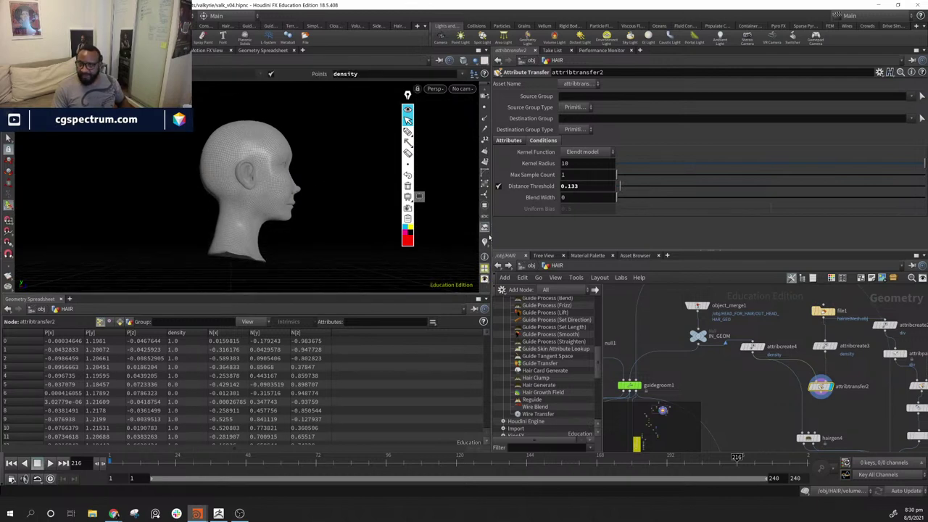
left_click(485, 244)
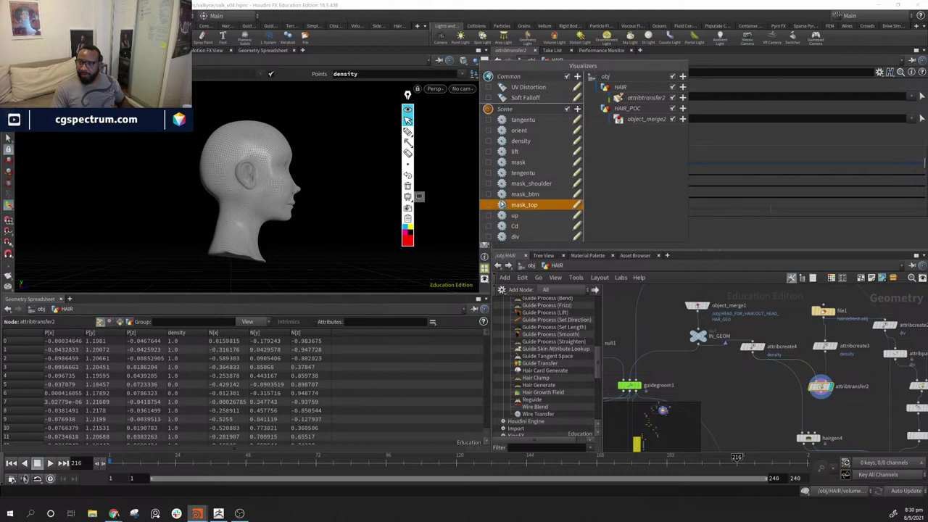
left_click(491, 143)
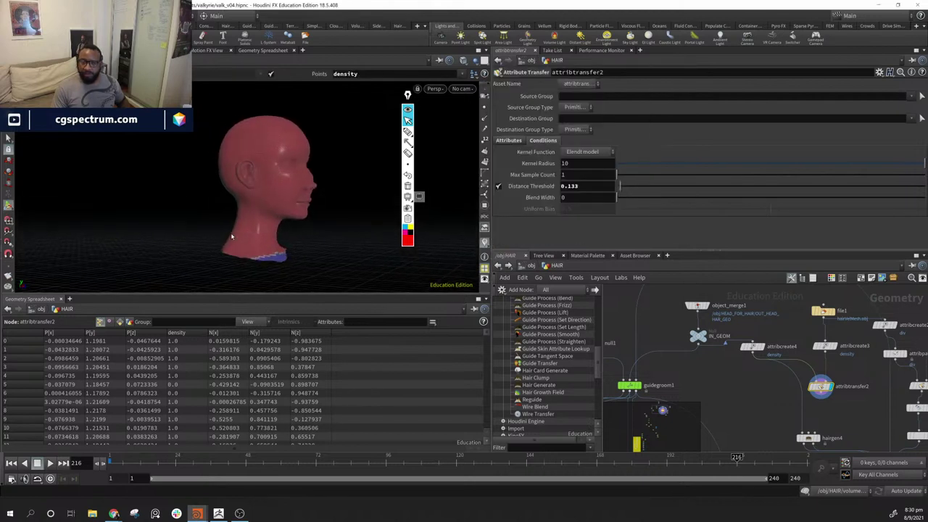
middle_click_drag(838, 406, 817, 394)
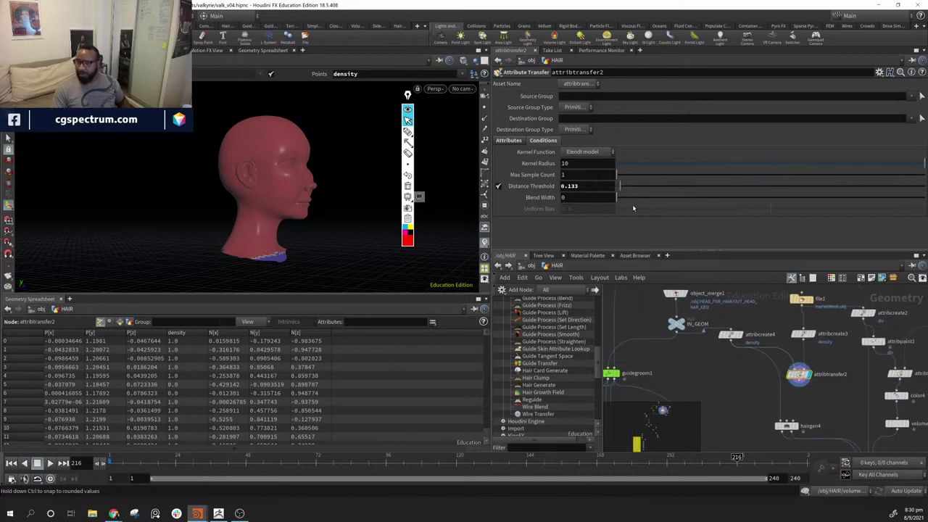
- Set the density Attribute Transfer's distance threshold to .00001 and check the scalp boundary from several sides of the head
left_click_drag(621, 189, 617, 192)
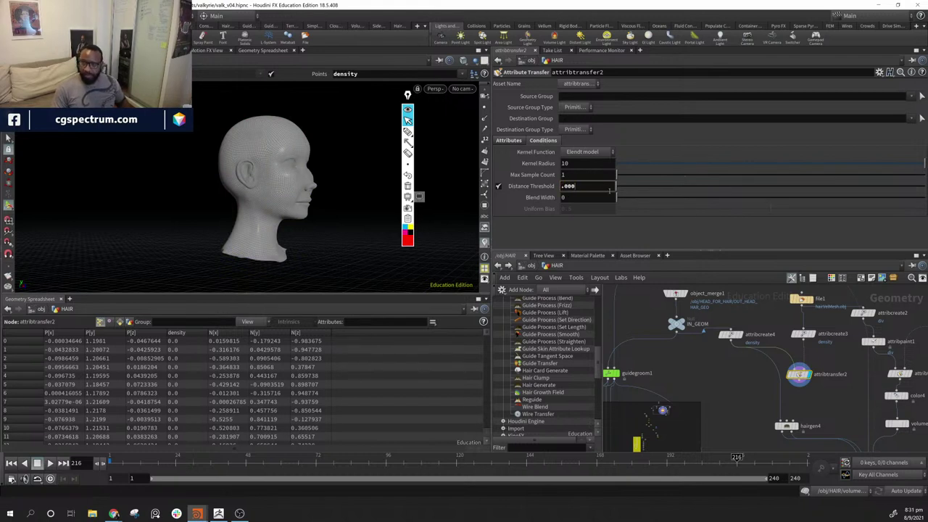
type("1")
key("Return")
left_click_drag(182, 227, 253, 171)
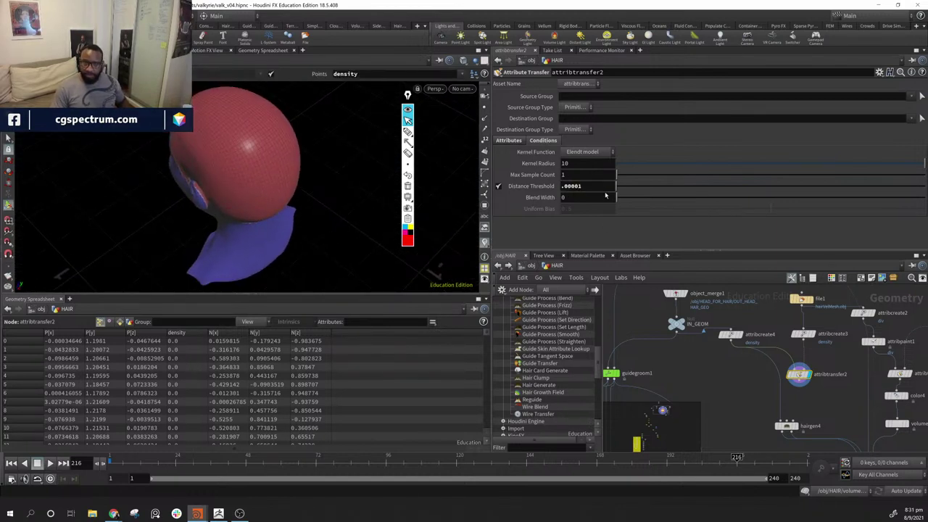
left_click_drag(247, 164, 350, 139, "alt")
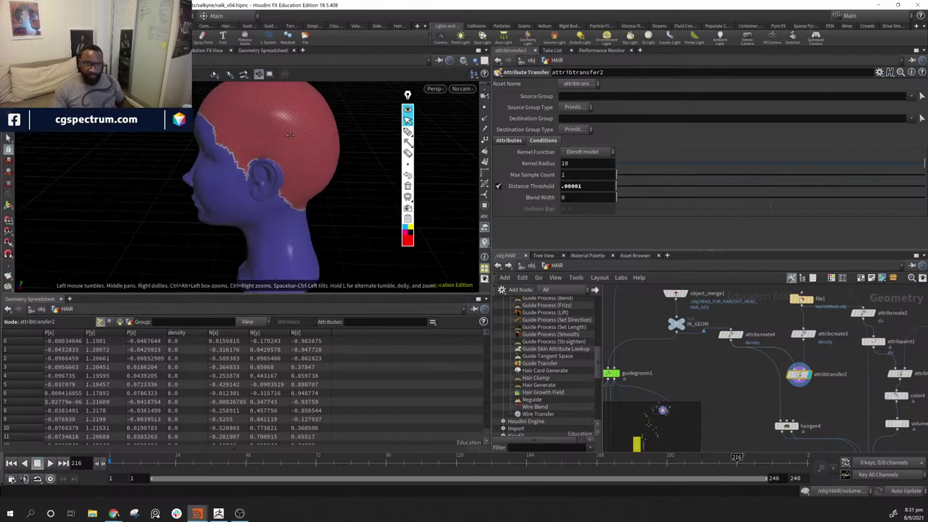
left_click_drag(218, 150, 291, 152, "alt")
left_click_drag(196, 112, 238, 123, "alt")
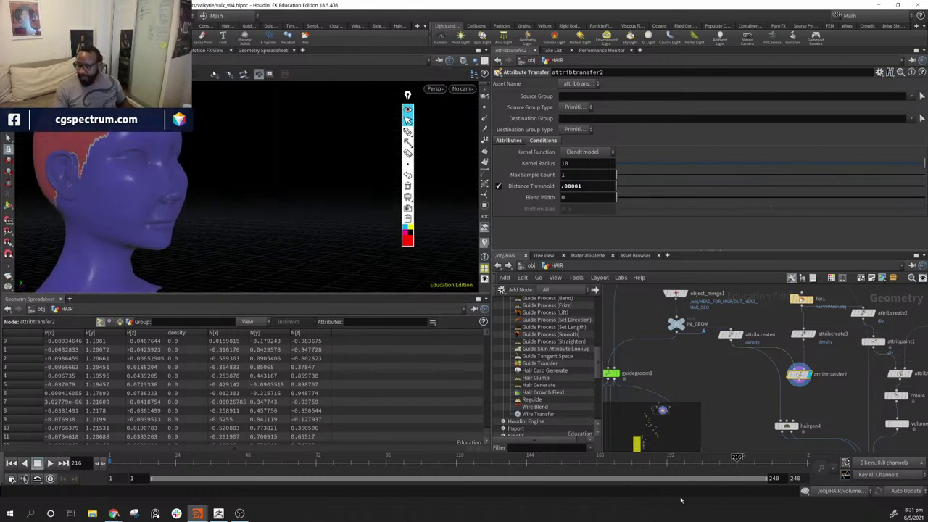
- Display hairgen4 and then guideadvect1 to check the generated and advected hairs on the scalp
middle_click_drag(815, 402, 778, 373)
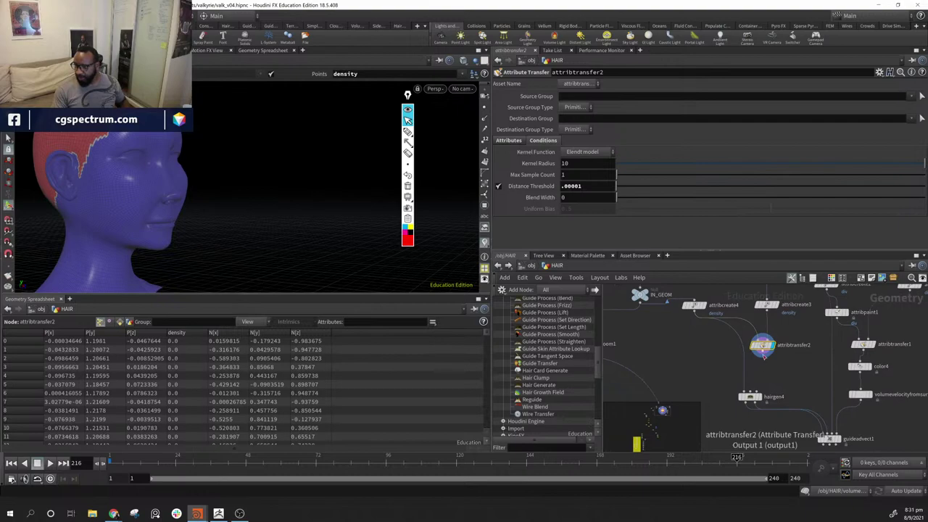
left_click(761, 400)
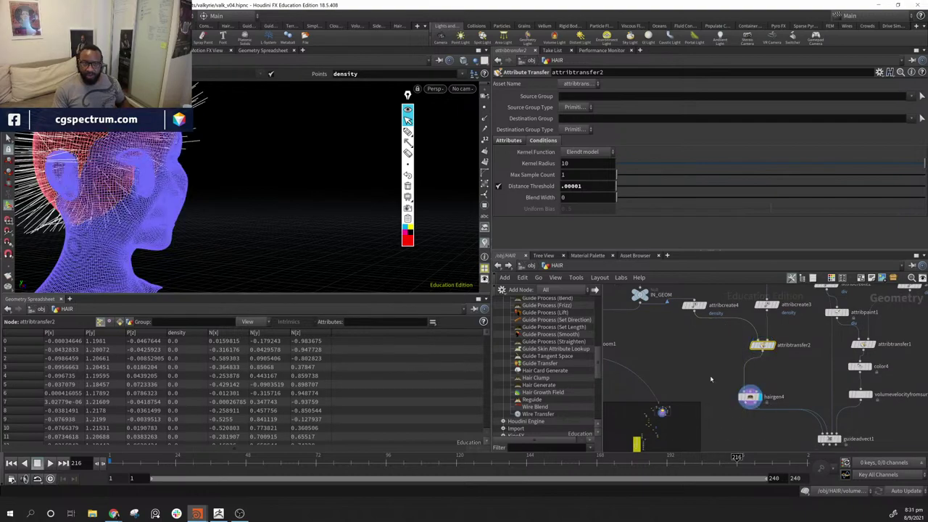
left_click_drag(246, 168, 319, 176, "alt")
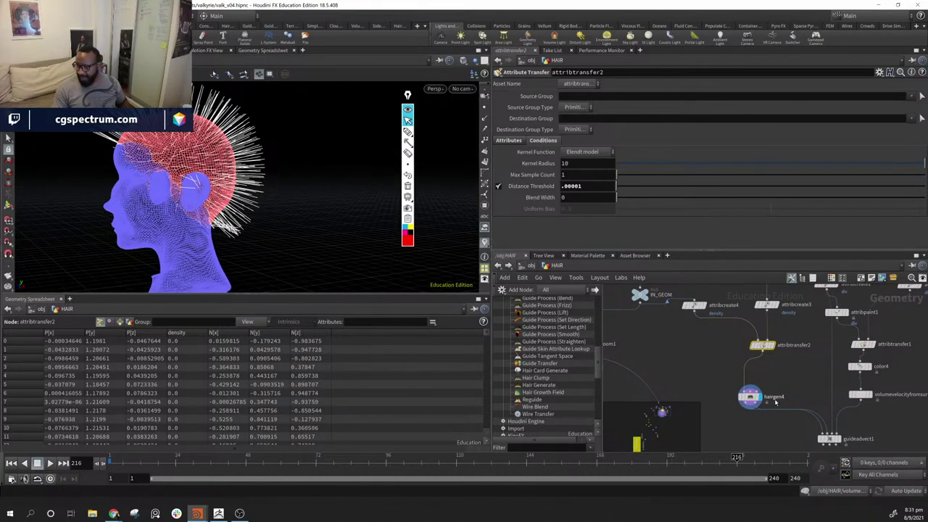
left_click(841, 439)
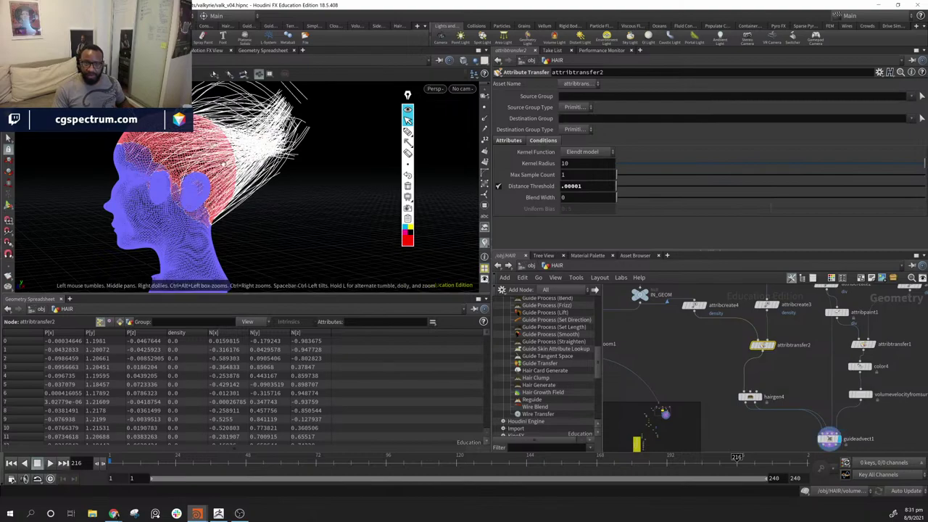
left_click_drag(363, 181, 217, 178)
- Move guideadvect1 lower, centred between hairgen4 and the volume velocity node
middle_click_drag(781, 371, 687, 400)
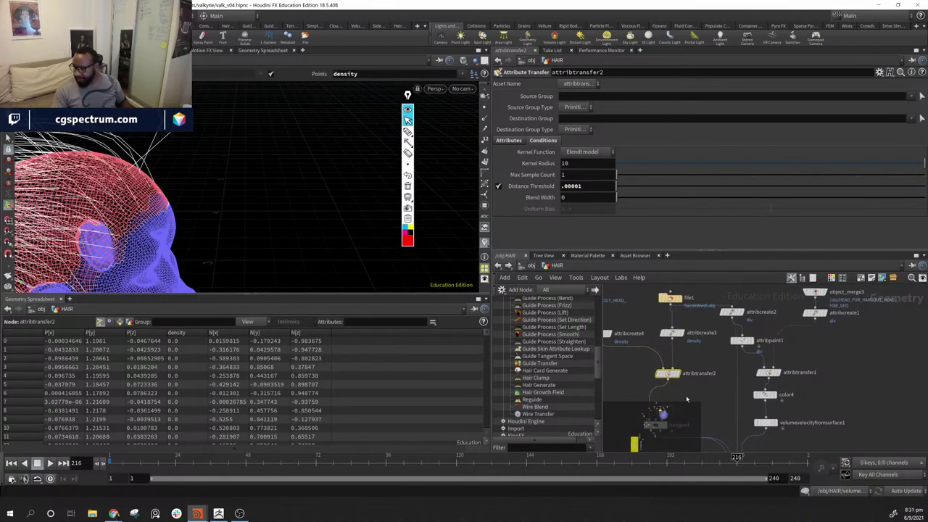
middle_click_drag(836, 369, 834, 374)
mouse_move(740, 346)
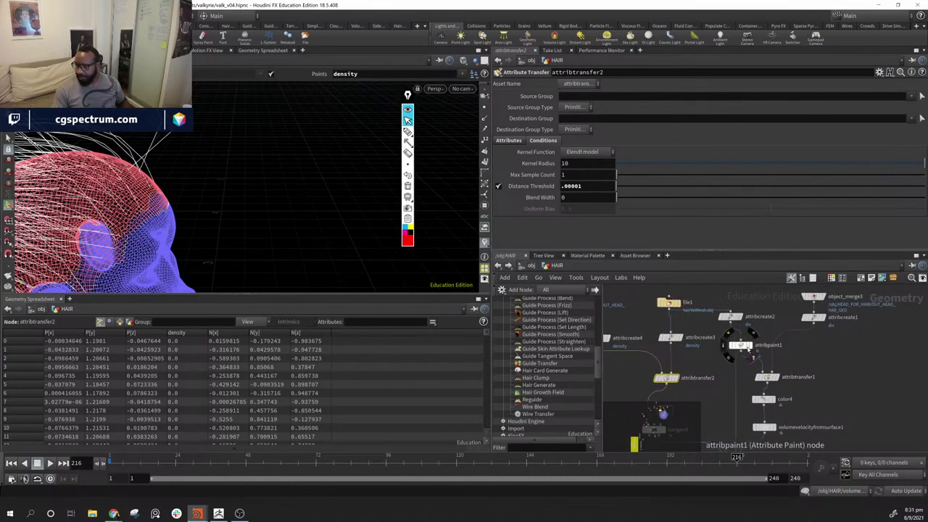
scroll(906, 393, "down", 3)
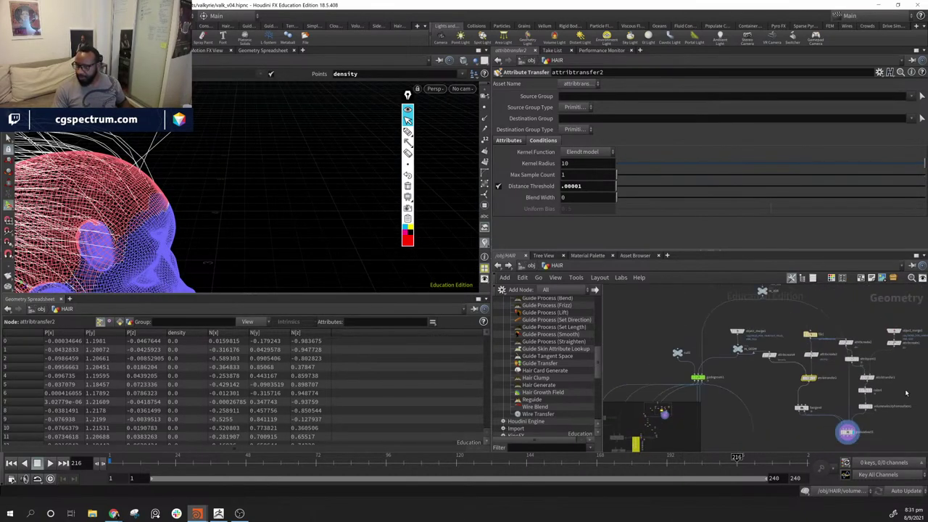
scroll(907, 392, "down", 2)
middle_click_drag(906, 392, 848, 383)
scroll(844, 392, "up", 3)
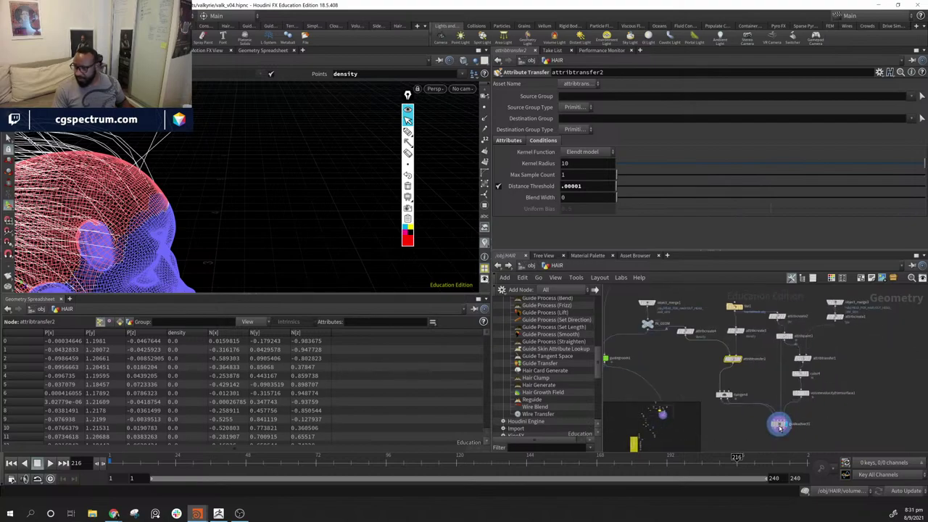
left_click_drag(779, 428, 755, 451)
middle_click_drag(798, 428, 797, 417)
- Display volumevelocityfromsurface1 and set its voxel size to 0.002, checking the finer volume around the hair opening
left_click_drag(118, 207, 268, 214, "alt")
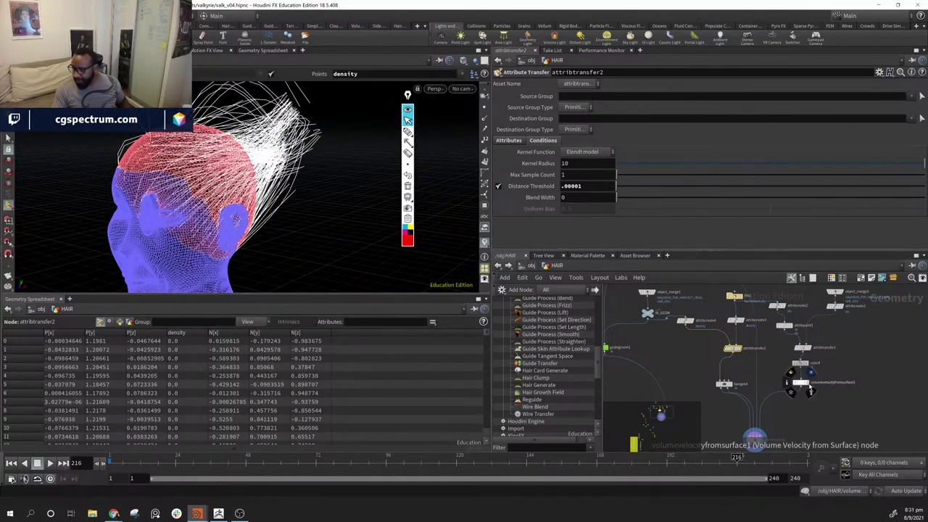
left_click(809, 382)
left_click(801, 382)
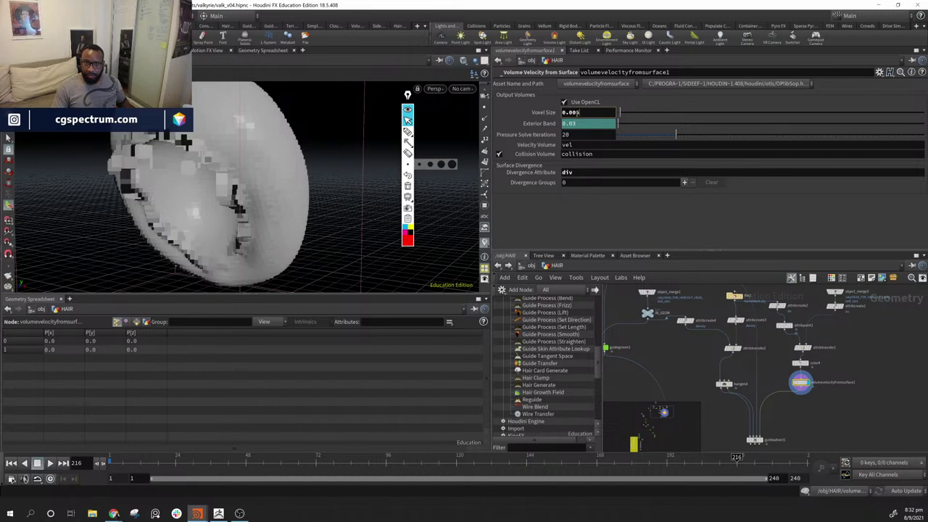
type("0.015")
key("Return")
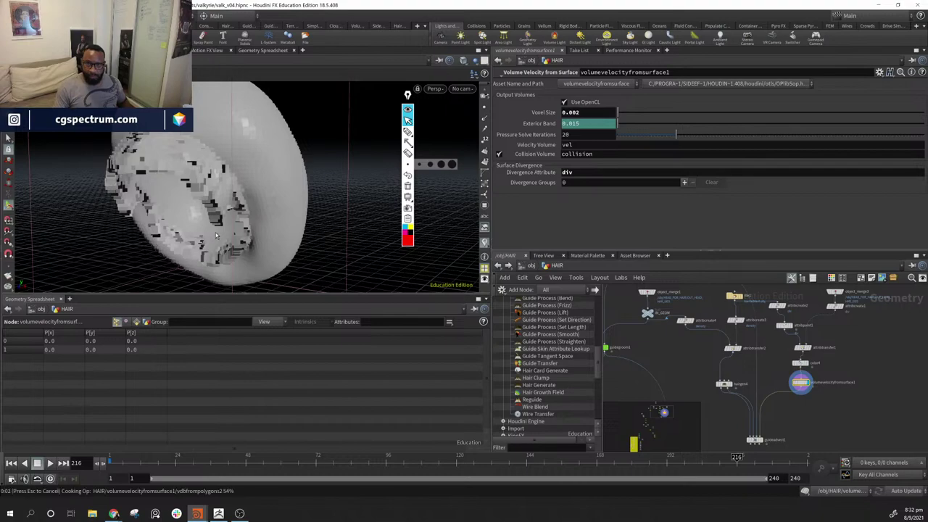
left_click_drag(215, 236, 337, 186)
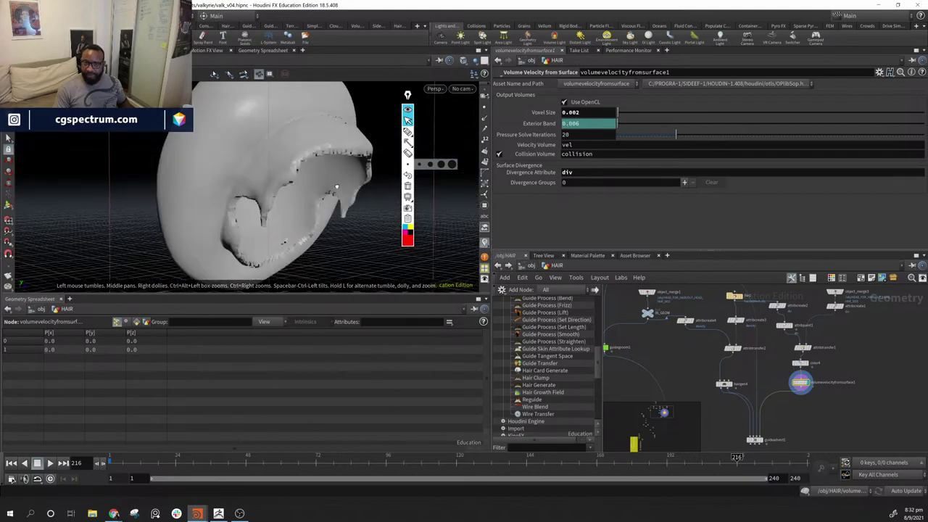
- Display guideadvect1 and inspect the advected hairs from both sides of the head
middle_click_drag(775, 446, 778, 420)
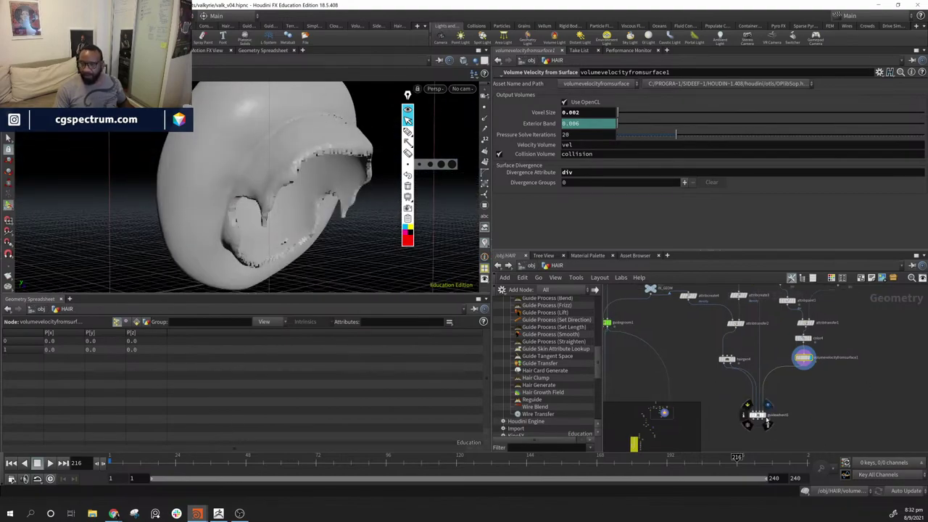
left_click(768, 418)
left_click_drag(362, 206, 119, 210)
left_click_drag(194, 170, 183, 204)
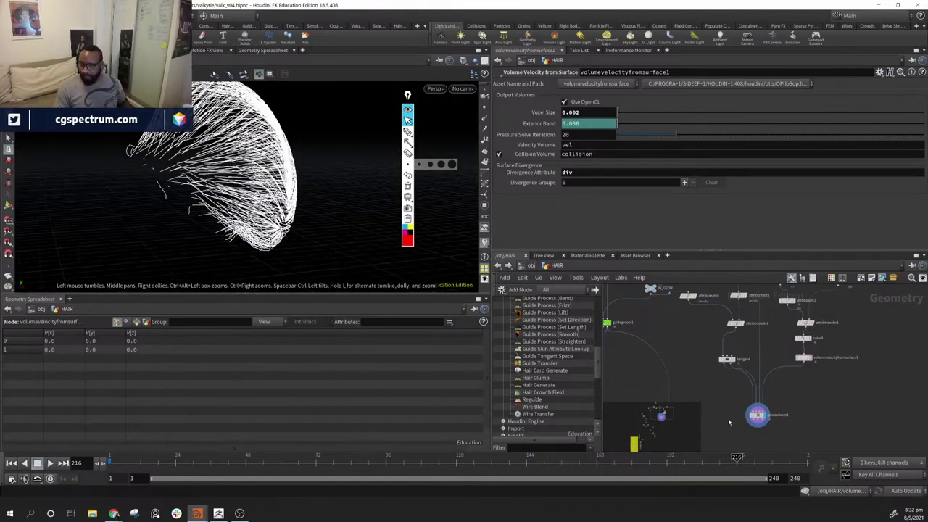
middle_click_drag(840, 398, 848, 400)
left_click_drag(189, 177, 326, 244)
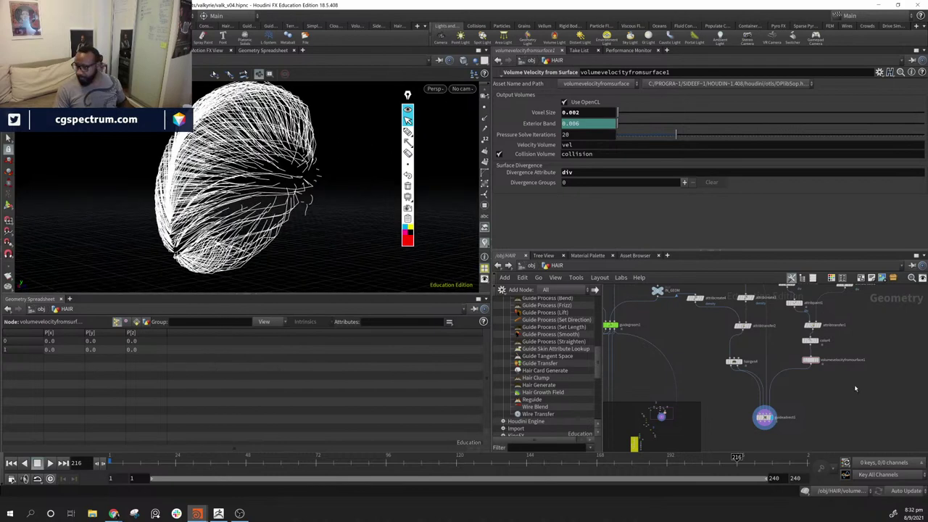
- Tidy the network by moving attribtransfer2 down close above hairgen4 and attribcreate4 lower beneath IN_GEOM
middle_click_drag(854, 388, 830, 458)
middle_click_drag(816, 379, 858, 368)
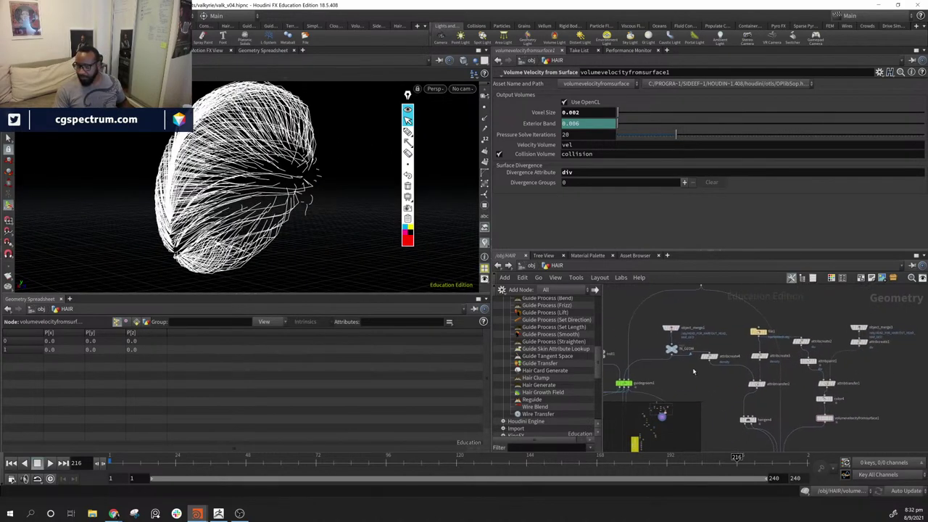
left_click_drag(759, 388, 742, 406)
left_click_drag(710, 357, 685, 378)
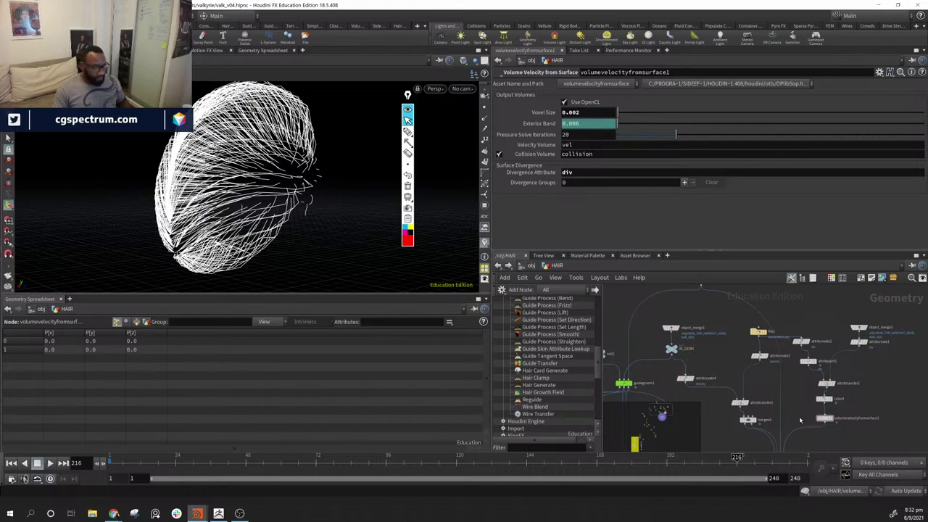
scroll(834, 447, "up", 3)
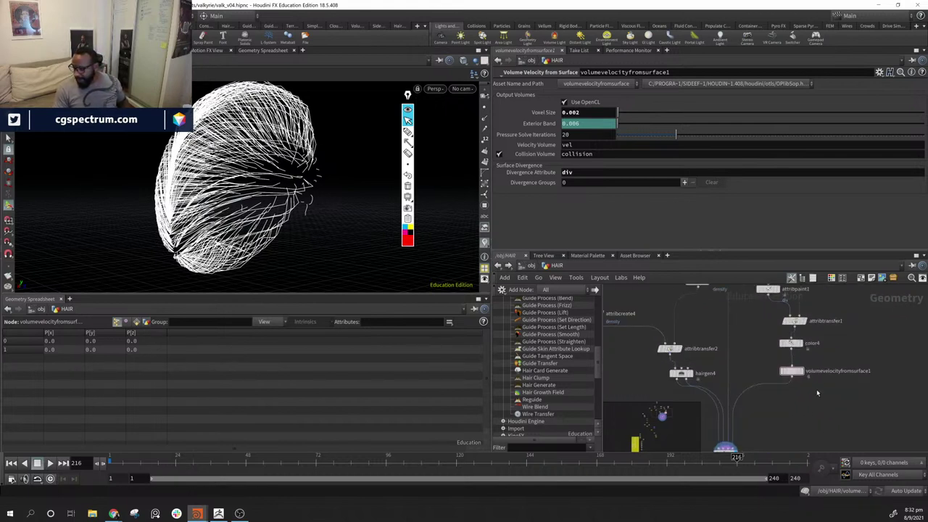
- Select the volumevelocityfromsurface1 node to examine its volume around the hair, and reselect the guideadvect1 node
left_click(794, 376)
key("Escape")
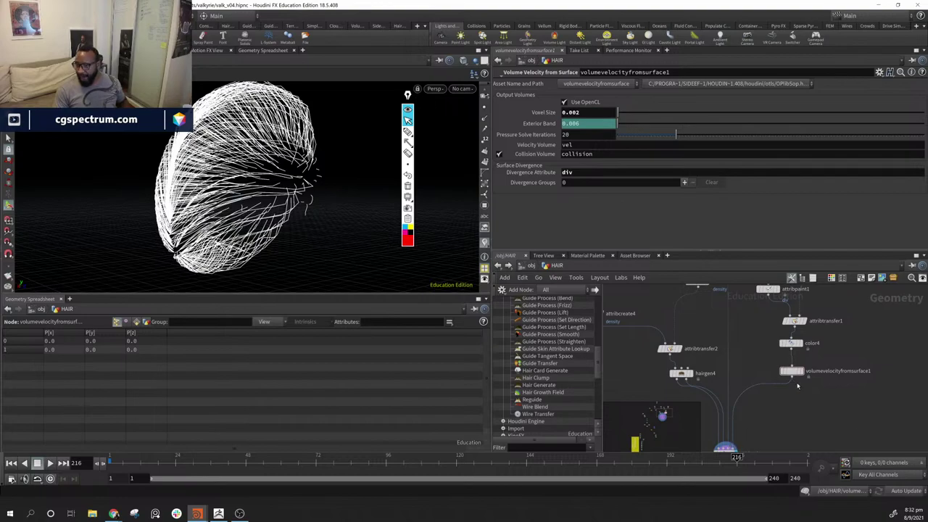
left_click(791, 371)
left_click_drag(290, 163, 392, 167, "alt")
left_click_drag(202, 191, 288, 148)
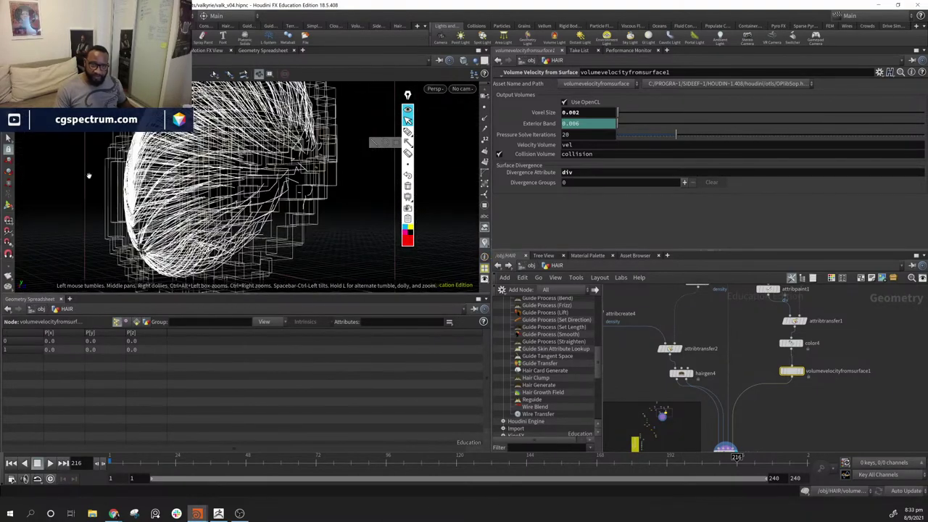
middle_click_drag(851, 435, 906, 356)
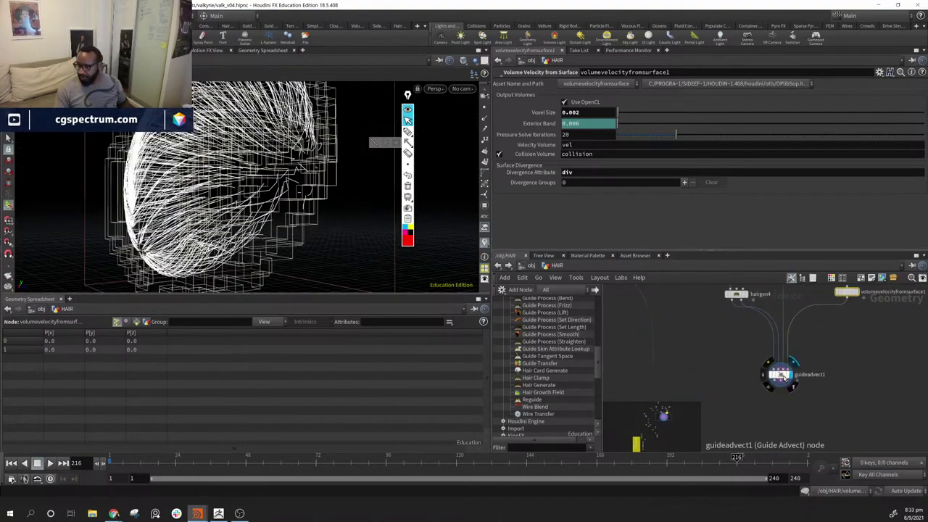
left_click(780, 374)
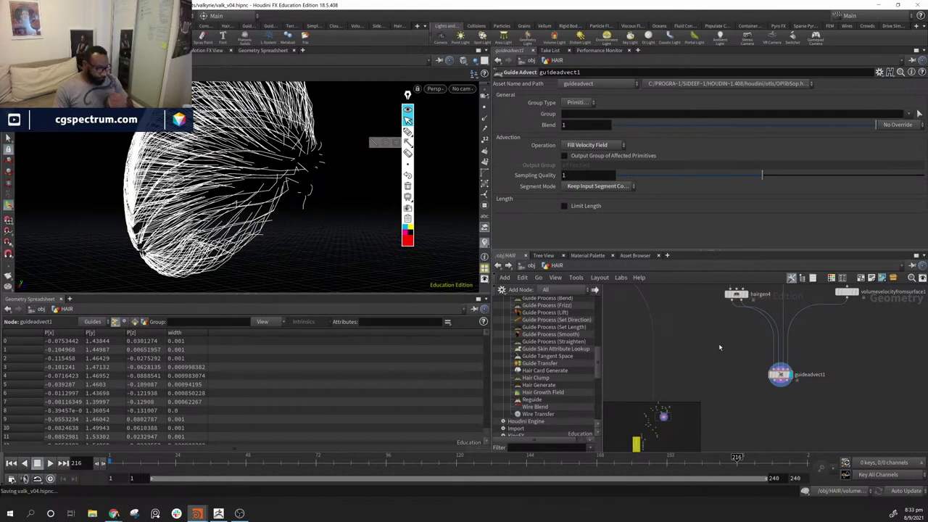
- Rearrange the node network by moving the attribcreate3 and file1 nodes away from the neighbouring branch
scroll(821, 386, "down", 3)
middle_click_drag(824, 369, 819, 415)
scroll(819, 412, "down", 3)
scroll(771, 373, "up", 5)
middle_click_drag(797, 376, 785, 411)
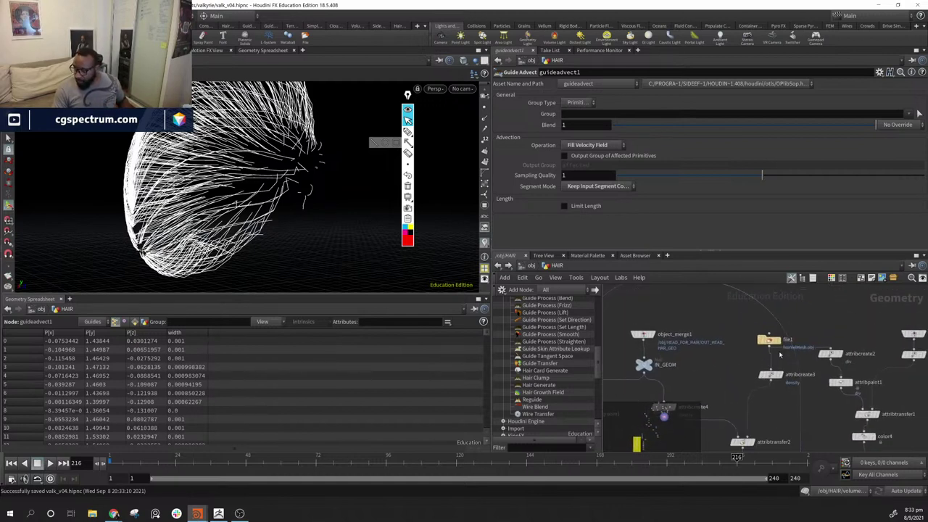
left_click_drag(773, 377, 750, 394)
middle_click_drag(766, 377, 709, 395)
left_click_drag(715, 361, 693, 358)
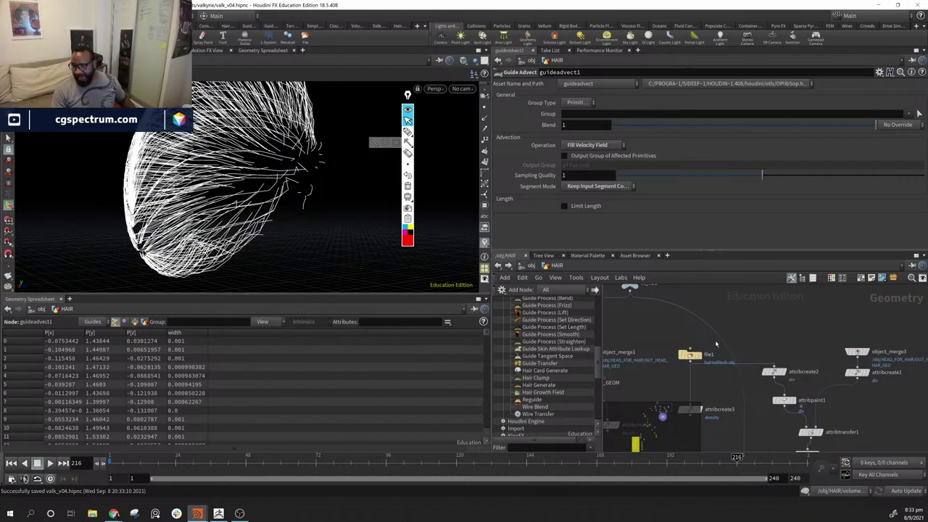
middle_click_drag(781, 395, 771, 355)
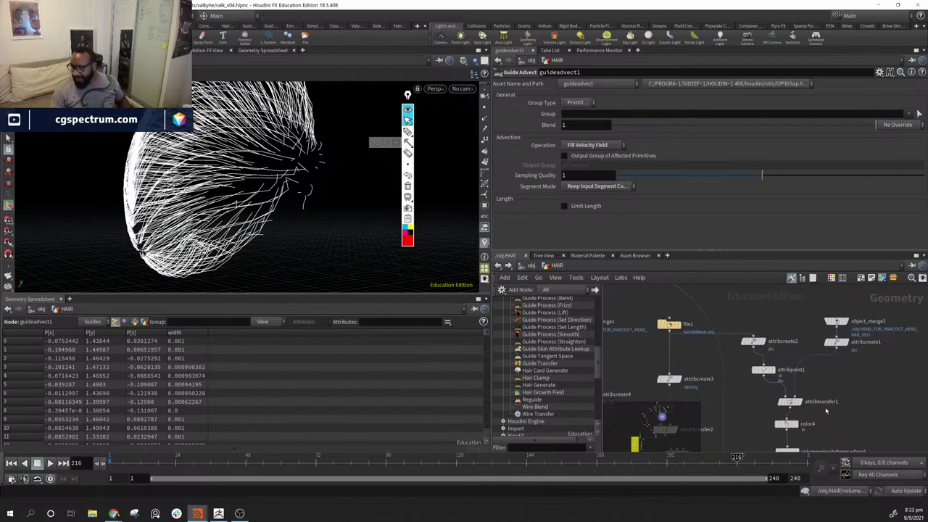
middle_click_drag(794, 402, 779, 374)
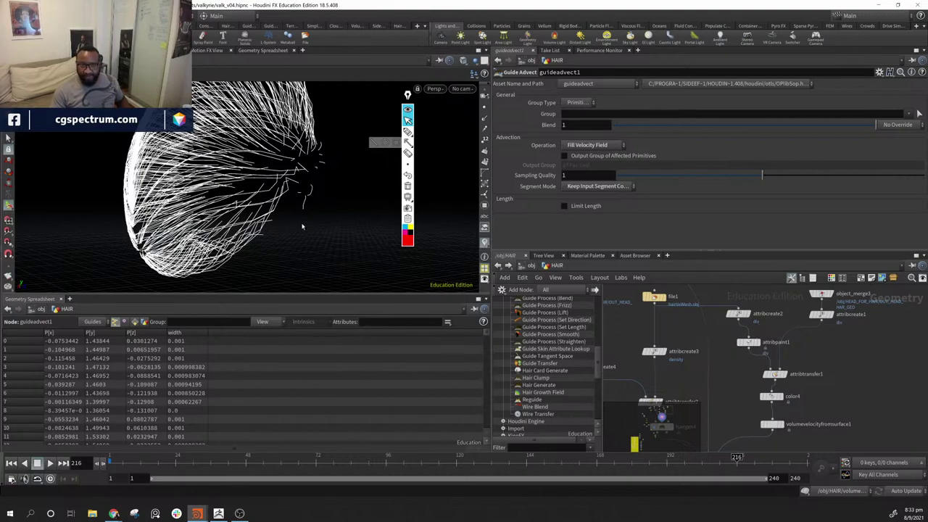
- Display the attribpaint1 node's painted div attribute on the head and open its brush parameters
left_click_drag(163, 216, 348, 207, "alt")
left_click(758, 342)
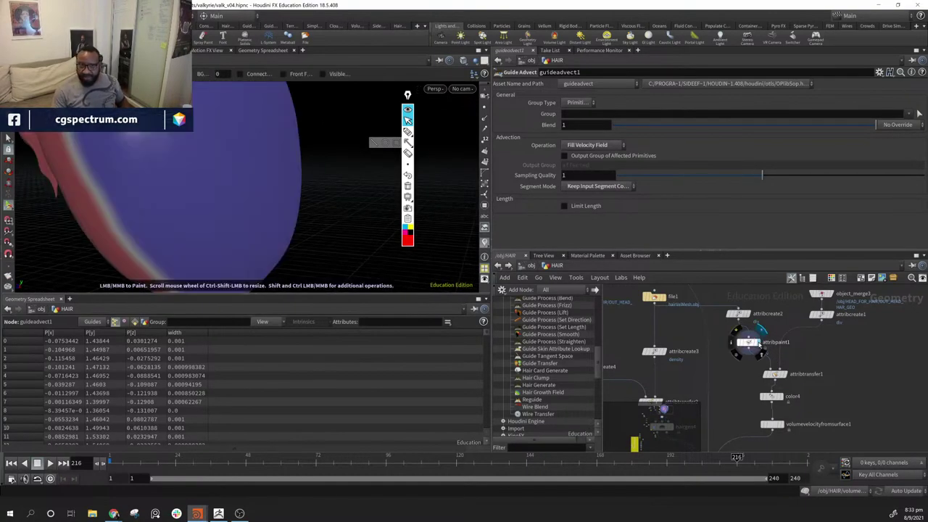
mouse_move(70, 160)
left_mouse_down("alt")
mouse_move(120, 237)
mouse_move(174, 181)
mouse_move(109, 178)
mouse_move(107, 188)
left_mouse_up("alt")
left_click(747, 344)
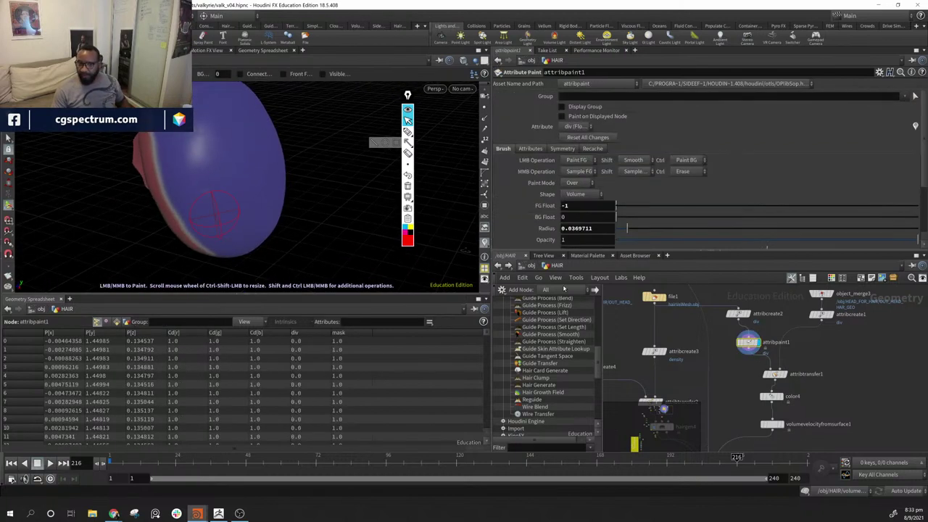
- View the painted div boundary from the side and sort the point spreadsheet by the div attribute
key("Escape")
mouse_move(258, 198)
left_mouse_down()
mouse_move(234, 170)
mouse_move(292, 170)
mouse_move(207, 189)
mouse_move(259, 186)
mouse_move(224, 193)
left_mouse_up()
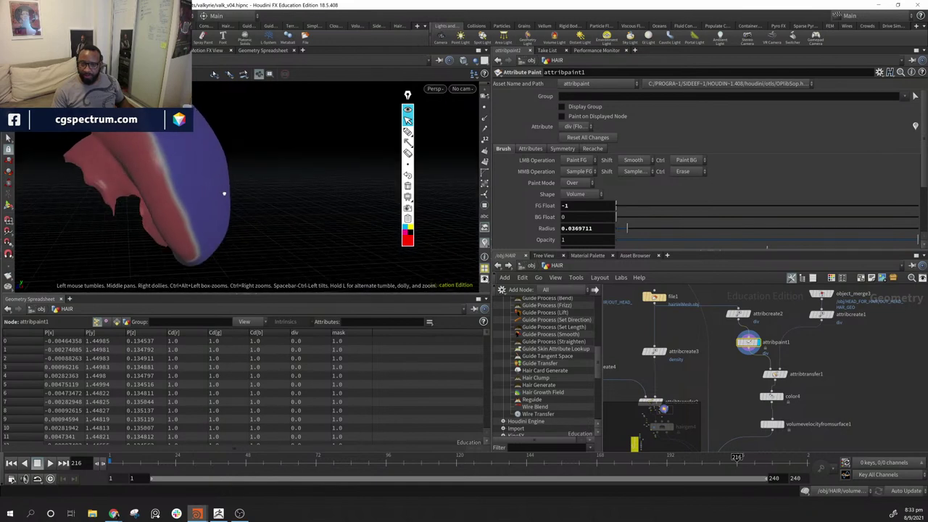
key("Return")
left_click(306, 333)
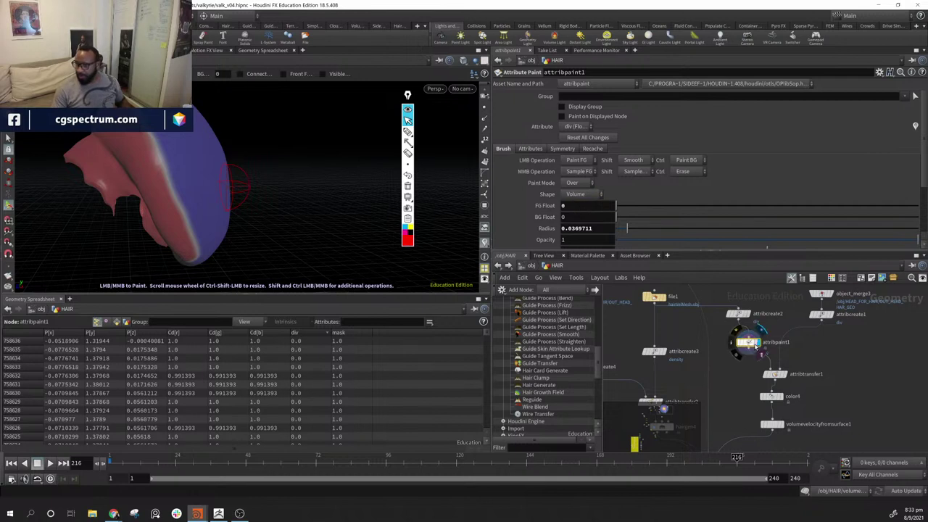
- Paint a large round patch with an FG Float of 0 in the middle of the blue scalp area
mouse_move(142, 153)
left_mouse_down("alt")
mouse_move(181, 202)
mouse_move(176, 176)
mouse_move(157, 180)
mouse_move(161, 200)
mouse_move(132, 192)
mouse_move(146, 173)
mouse_move(130, 217)
mouse_move(196, 161)
mouse_move(109, 174)
mouse_move(194, 208)
mouse_move(177, 147)
left_mouse_up("alt")
key("Return")
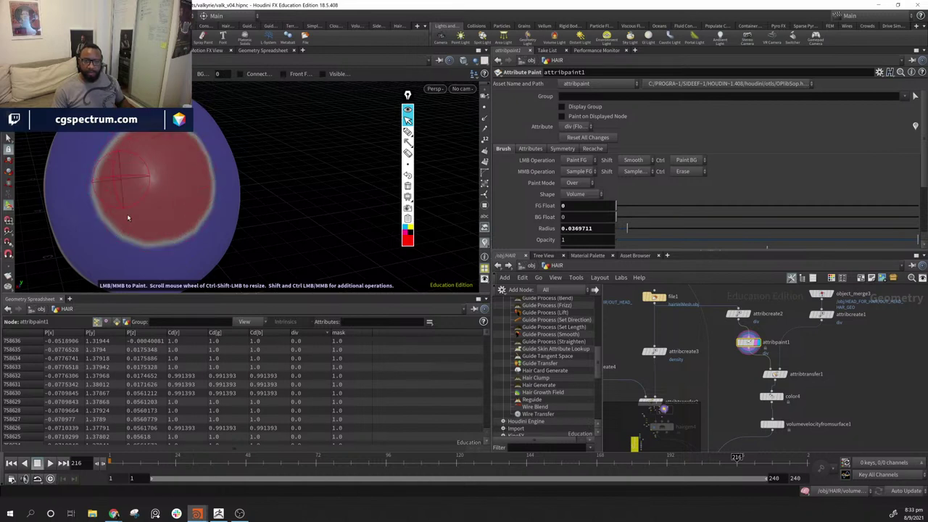
left_click_drag(128, 218, 178, 222)
- Display the guideadvect1 result and examine how the hair flows around the painted patch
left_click_drag(234, 135, 234, 165, "alt")
middle_click_drag(848, 401, 903, 284)
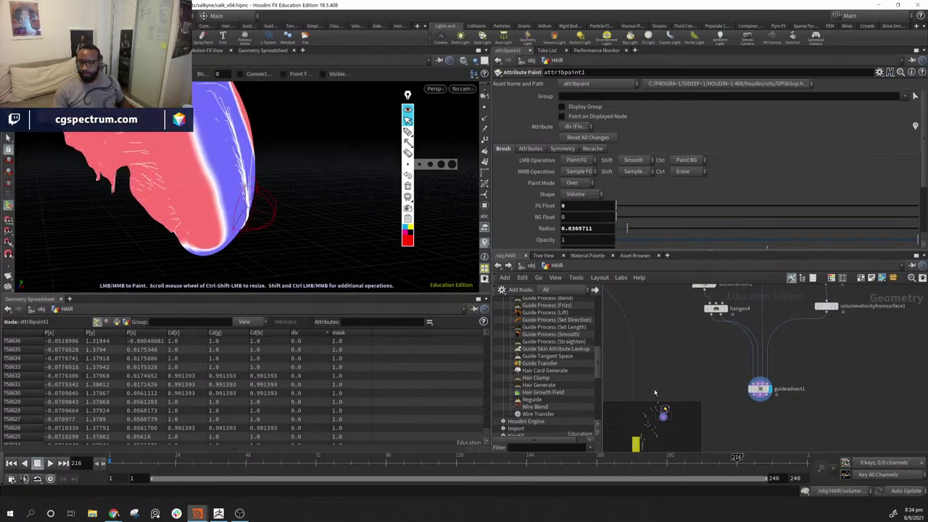
key("Escape")
mouse_move(263, 193)
left_mouse_down()
mouse_move(358, 166)
mouse_move(390, 208)
mouse_move(369, 276)
mouse_move(302, 266)
mouse_move(356, 269)
mouse_move(207, 219)
mouse_move(275, 201)
mouse_move(325, 203)
mouse_move(97, 201)
left_mouse_up()
mouse_move(206, 160)
left_mouse_down()
mouse_move(257, 131)
mouse_move(269, 168)
mouse_move(294, 183)
left_mouse_up()
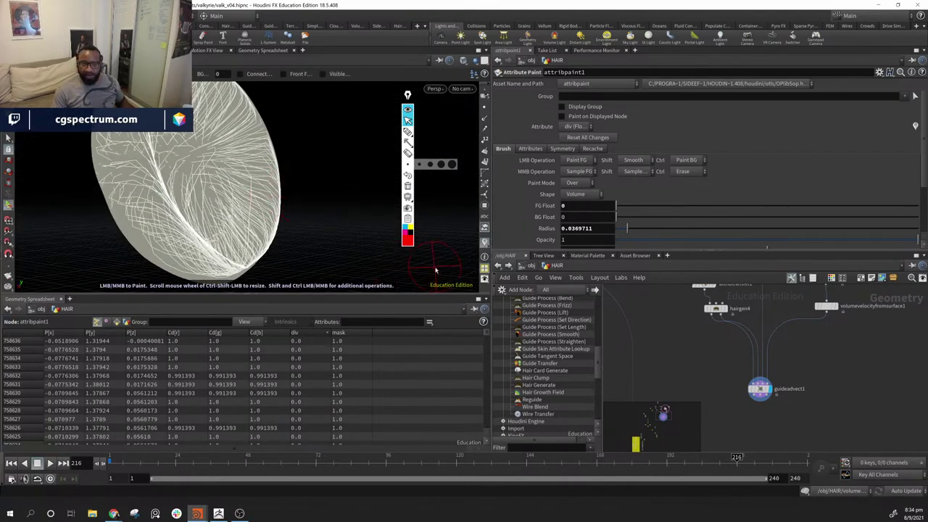
- Return to attribpaint1, set FG Float to -1 and paint over the whole red patch on the scalp
middle_click_drag(767, 308, 756, 376)
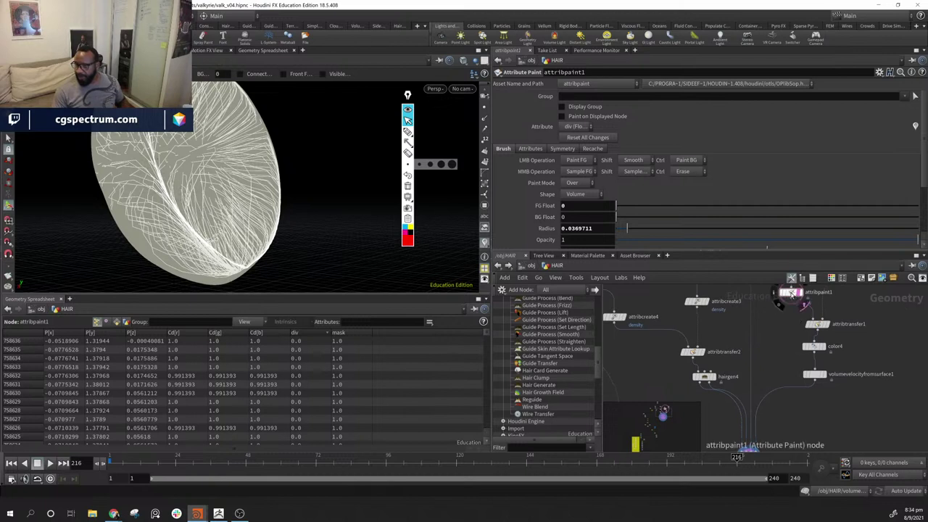
left_click(800, 293)
left_click(803, 299)
left_click_drag(193, 235, 281, 223, "alt")
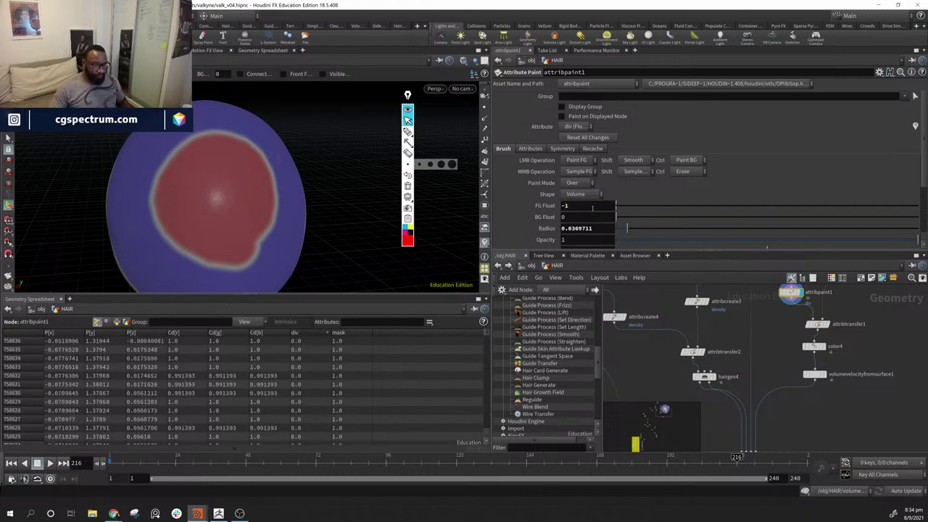
middle_click_drag(157, 216, 158, 200, "alt")
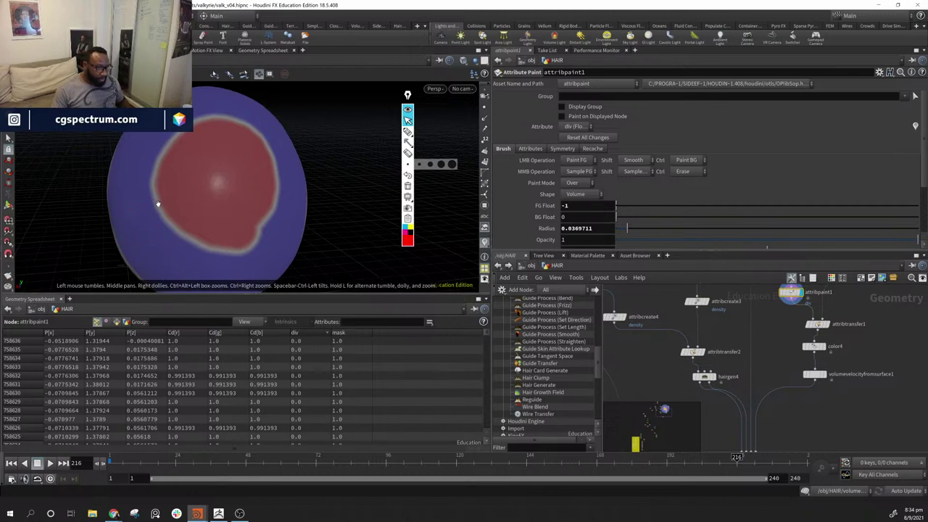
key("space")
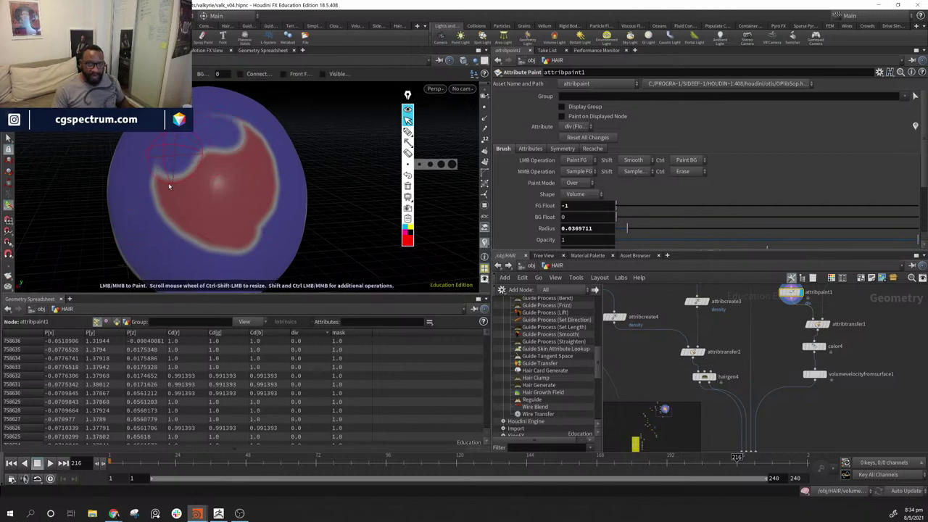
left_click_drag(168, 186, 182, 233)
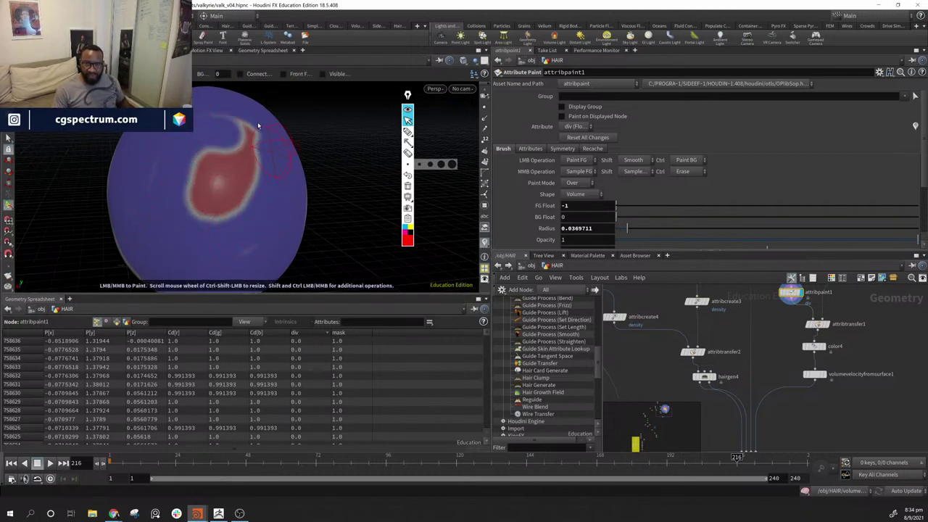
left_click_drag(212, 143, 256, 157)
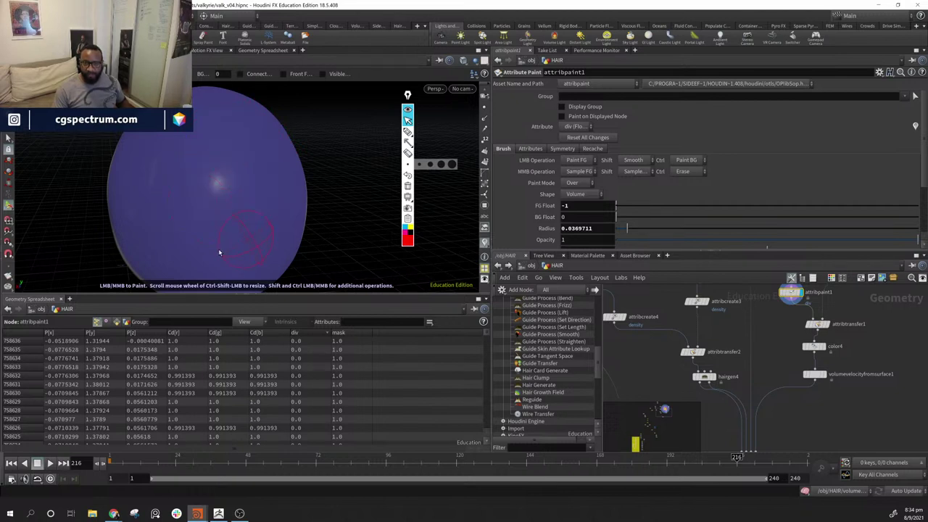
- Paint the div attribute with an FG Float of 0 along the lower rim of the head, shrinking the blue scalp area all around
mouse_move(154, 166)
left_mouse_down("alt")
mouse_move(200, 155)
mouse_move(212, 188)
mouse_move(250, 208)
mouse_move(219, 206)
mouse_move(232, 164)
mouse_move(213, 206)
left_mouse_up("alt")
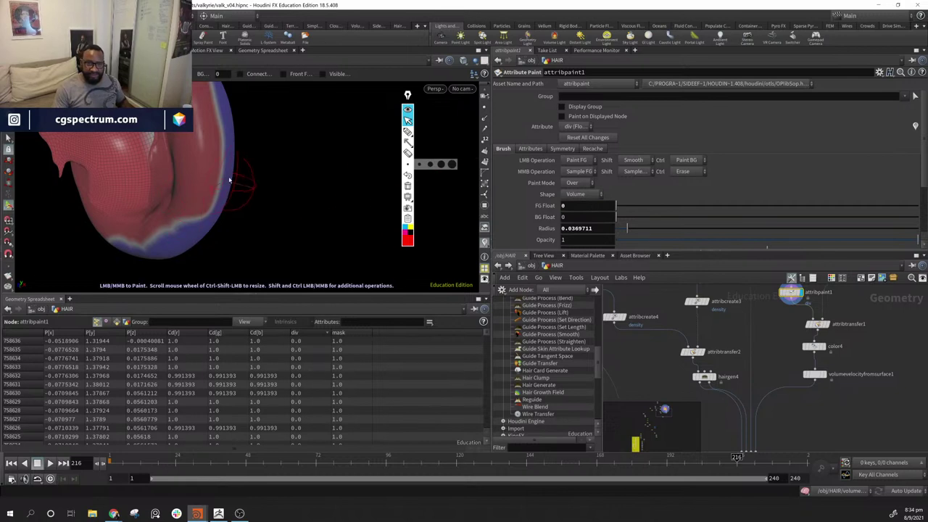
mouse_move(229, 181)
left_mouse_down("alt")
mouse_move(234, 195)
mouse_move(251, 171)
left_mouse_up("alt")
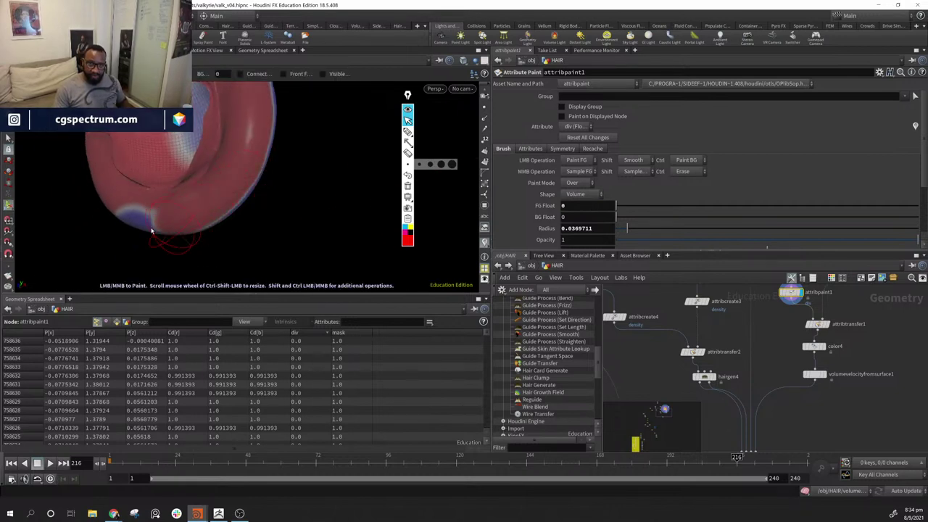
mouse_move(158, 237)
left_mouse_down("alt")
mouse_move(300, 239)
mouse_move(270, 223)
left_mouse_up("alt")
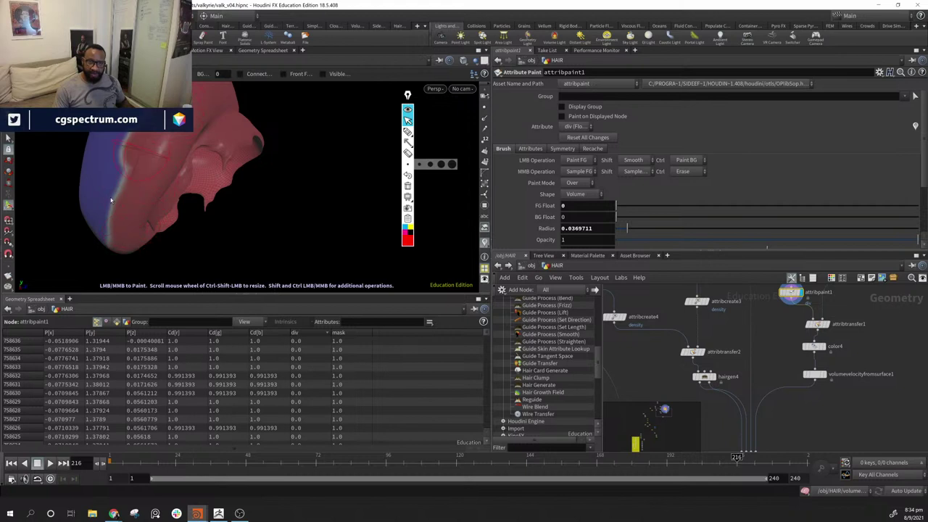
mouse_move(104, 241)
left_mouse_down("alt")
mouse_move(182, 213)
mouse_move(346, 228)
left_mouse_up("alt")
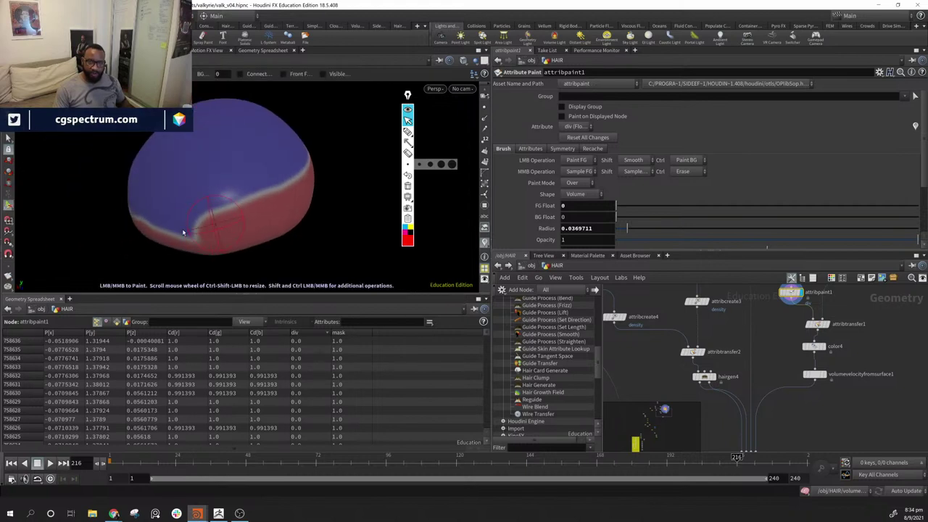
mouse_move(133, 212)
left_mouse_down("alt")
mouse_move(242, 193)
mouse_move(215, 242)
mouse_move(244, 279)
left_mouse_up("alt")
mouse_move(182, 152)
left_mouse_down("alt")
mouse_move(240, 209)
mouse_move(338, 257)
mouse_move(325, 194)
left_mouse_up("alt")
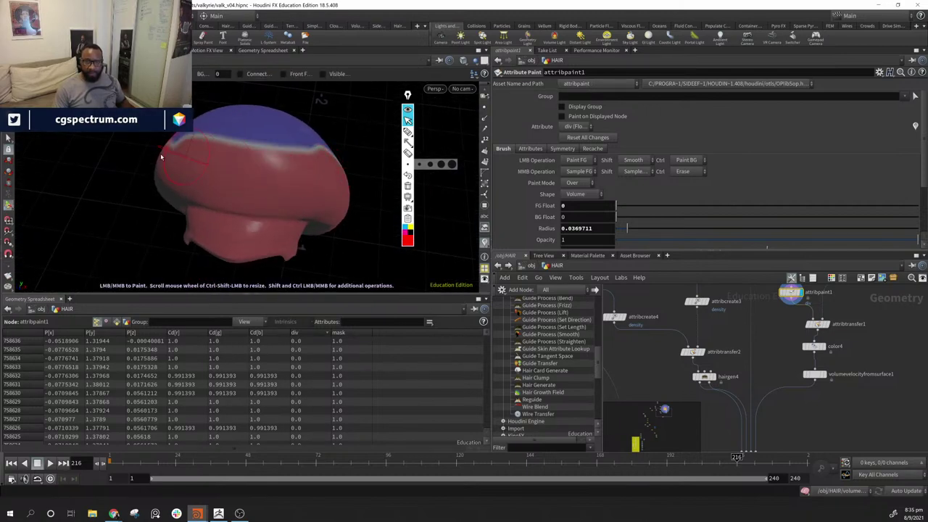
mouse_move(246, 172)
left_mouse_down("alt")
mouse_move(145, 244)
mouse_move(263, 166)
left_mouse_up("alt")
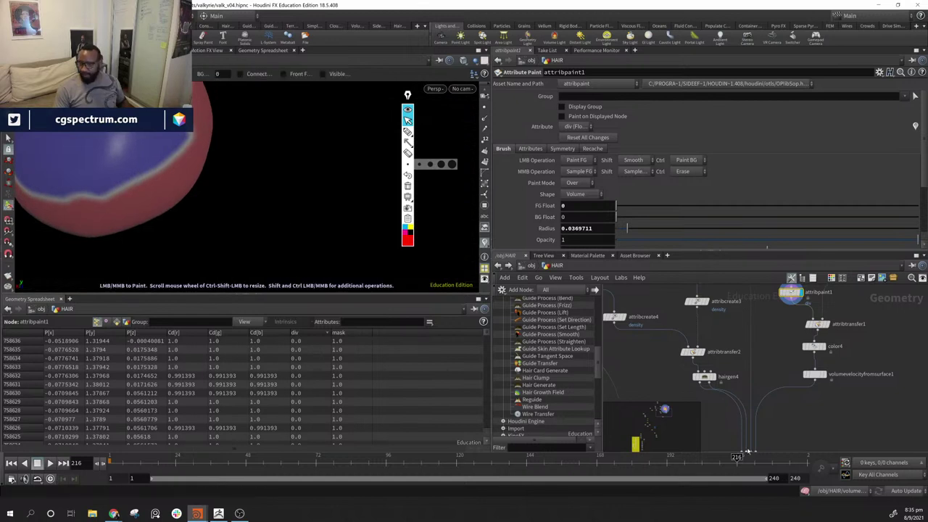
- Display the guideadvect1 node again and examine the updated hair from several angles
middle_click_drag(812, 437, 794, 375)
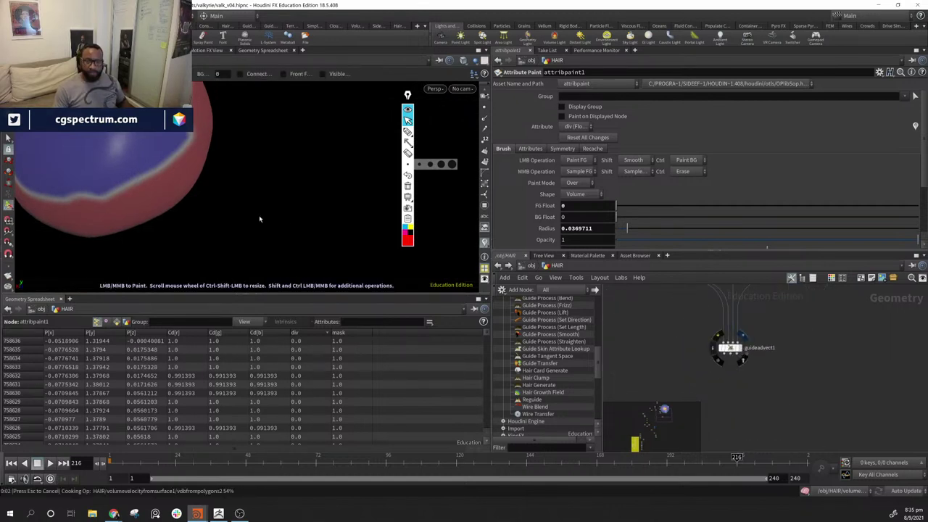
mouse_move(260, 219)
left_mouse_down("alt")
mouse_move(301, 274)
mouse_move(250, 210)
mouse_move(290, 243)
mouse_move(326, 254)
mouse_move(362, 217)
left_mouse_up("alt")
left_click(737, 405)
mouse_move(384, 259)
left_mouse_down()
mouse_move(369, 186)
mouse_move(377, 217)
mouse_move(280, 245)
mouse_move(275, 207)
mouse_move(311, 218)
mouse_move(290, 190)
mouse_move(261, 210)
mouse_move(284, 231)
mouse_move(314, 224)
mouse_move(269, 220)
mouse_move(339, 215)
mouse_move(266, 215)
left_mouse_up()
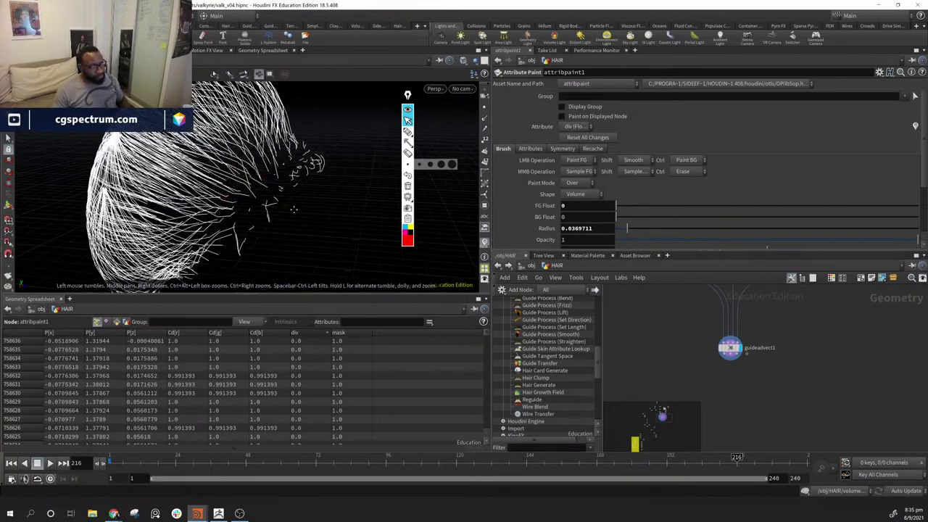
left_click_drag(294, 209, 242, 184)
left_click_drag(305, 218, 396, 219)
- Enable Limit Length on the guideadvect1 node with a length of 0.1, comparing the hair with and without it
left_click(730, 348)
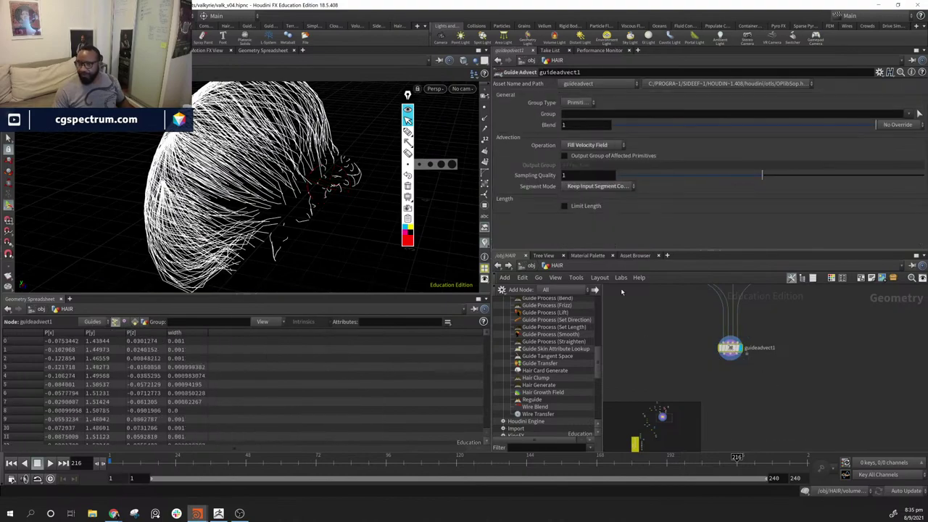
left_click(564, 206)
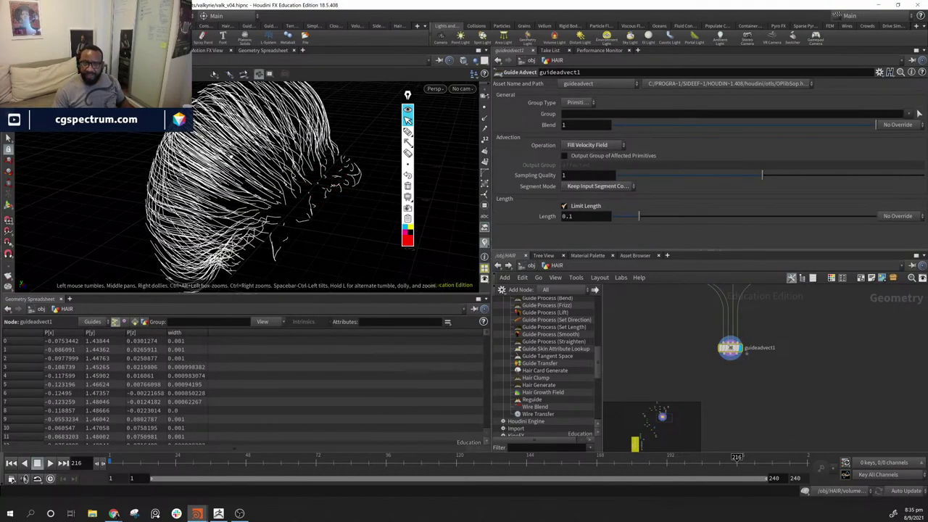
left_click_drag(427, 199, 544, 203)
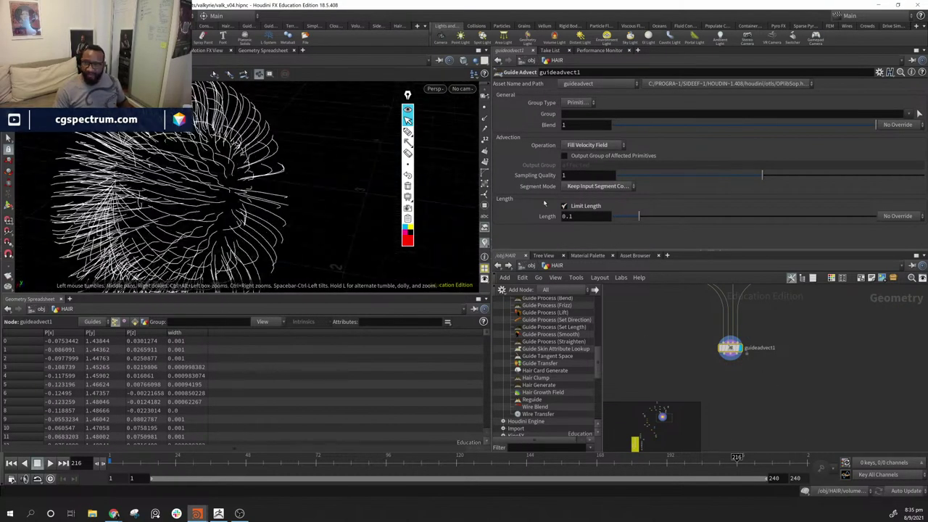
left_click(565, 206)
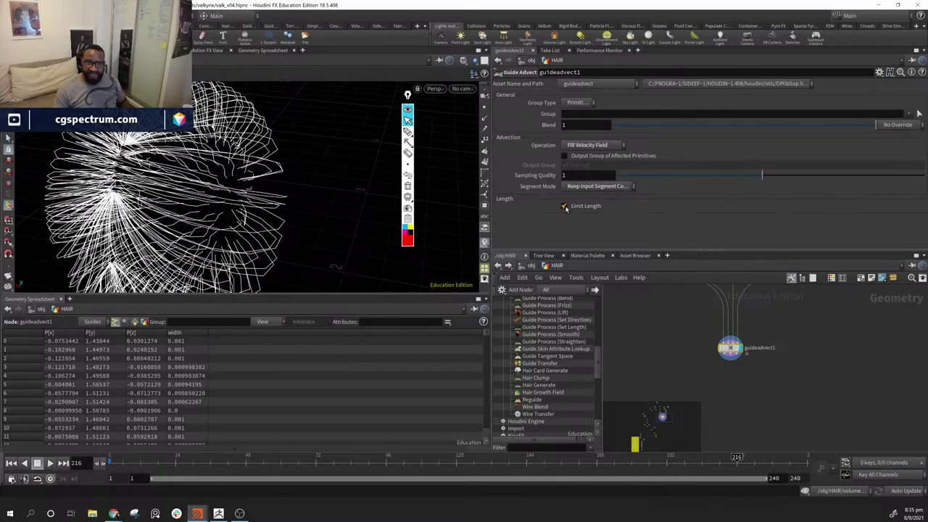
left_click(565, 206)
left_click_drag(283, 168, 328, 184)
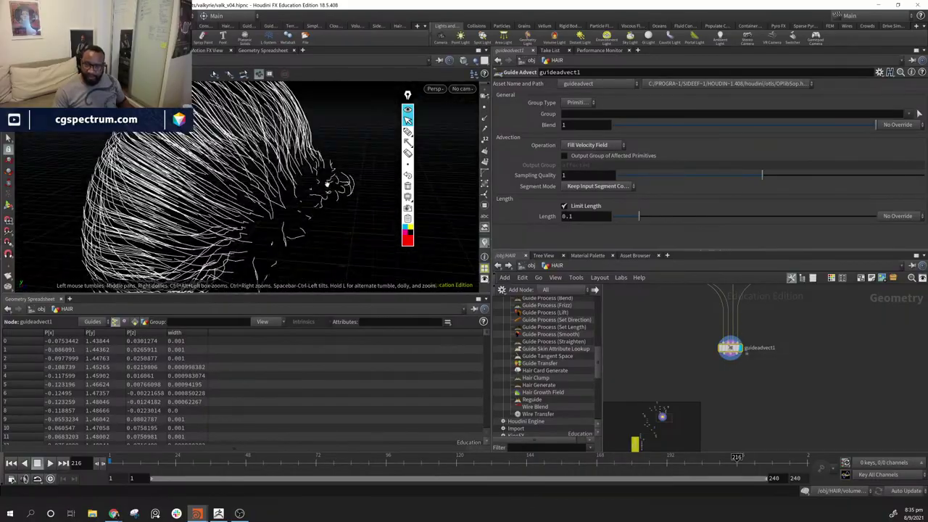
middle_click_drag(672, 326, 745, 412)
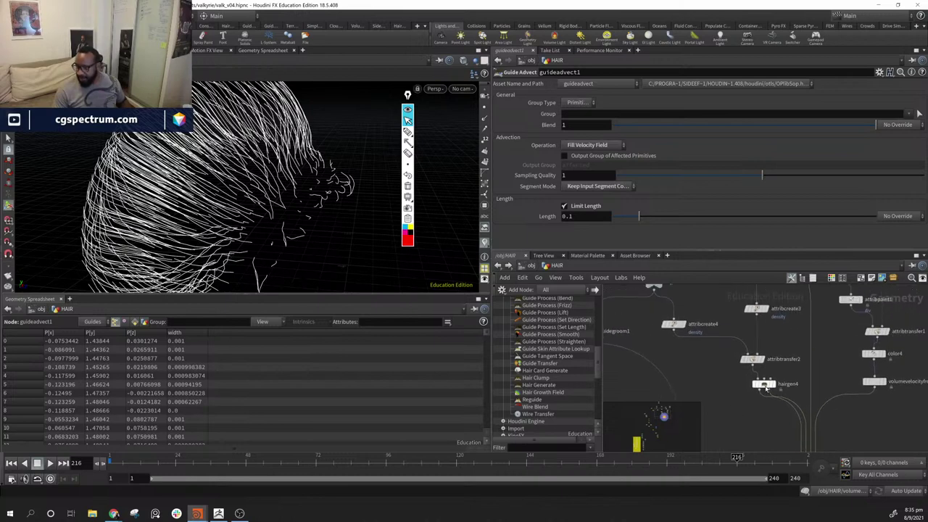
- Set the hairgen4 Density to 8000 and examine the denser hair from several angles
left_click(764, 385)
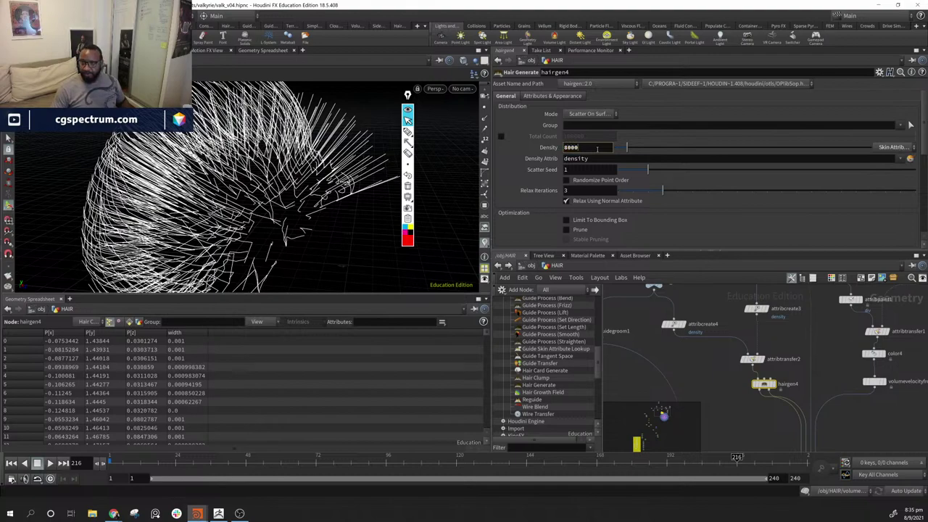
key("Return")
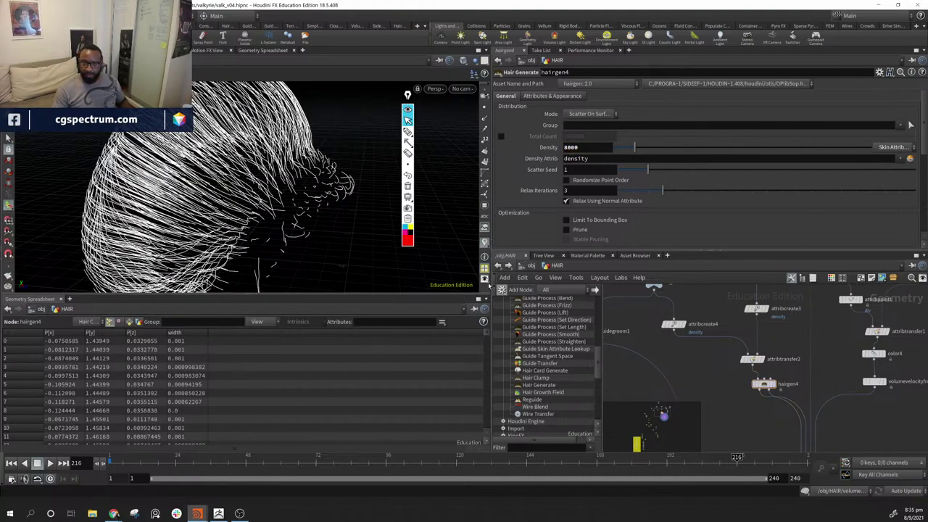
left_click_drag(256, 196, 235, 168)
left_click_drag(217, 207, 182, 205)
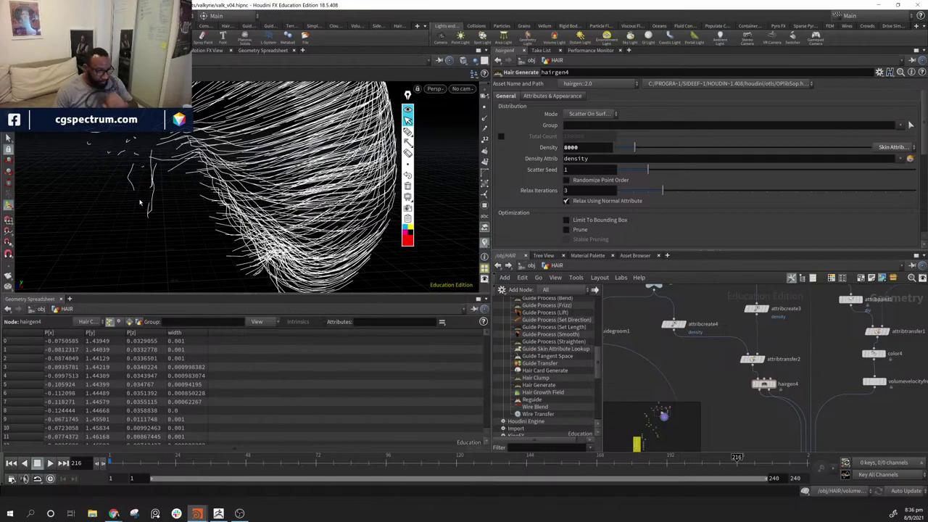
left_click_drag(161, 232, 464, 196)
left_click_drag(233, 175, 272, 175)
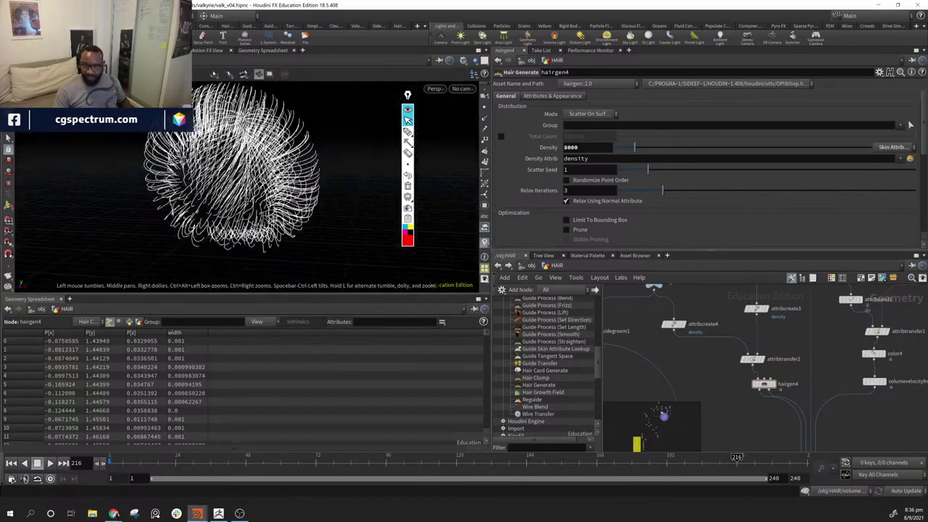
- Template the IN_GEOM head so it shows together with the advected hair, and examine both sides of the head
middle_click_drag(901, 425, 884, 336)
left_click_drag(791, 379, 804, 364)
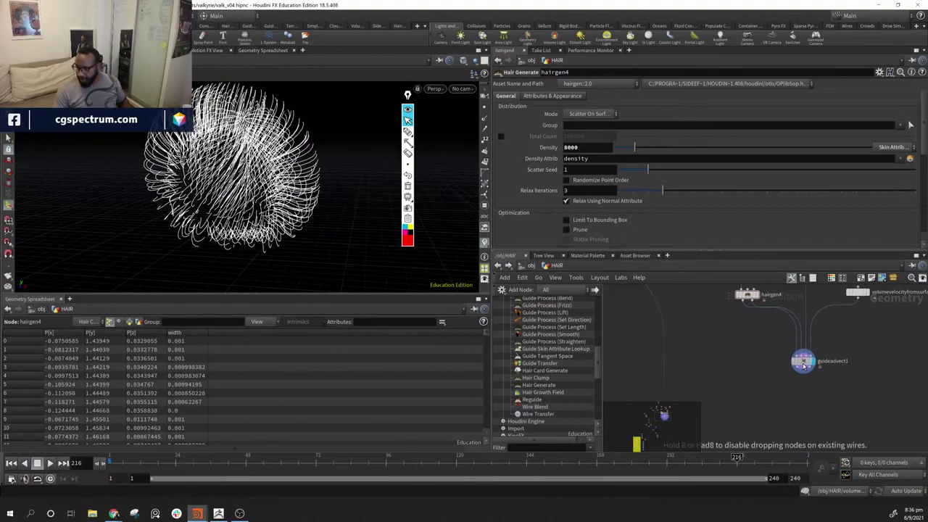
middle_click_drag(729, 350, 747, 419)
middle_click_drag(699, 361, 728, 417)
middle_click_drag(715, 332, 712, 342)
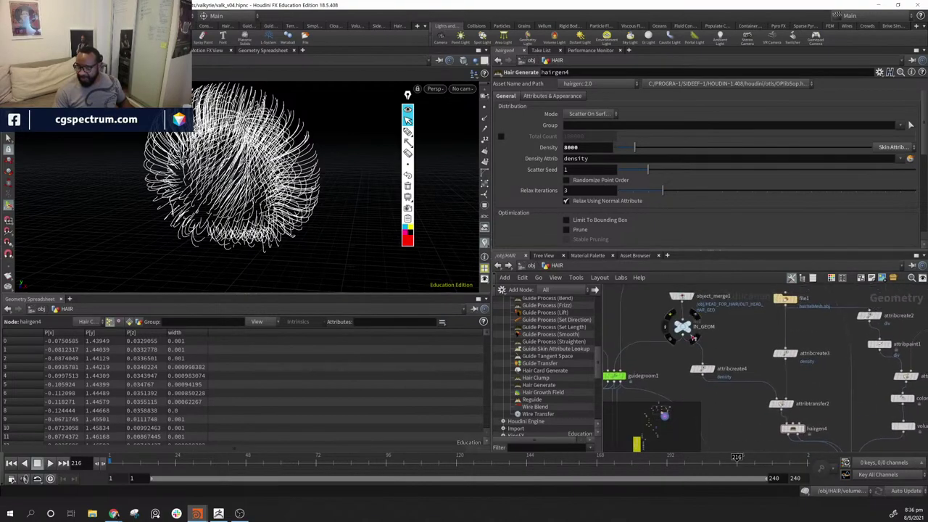
left_click(695, 340)
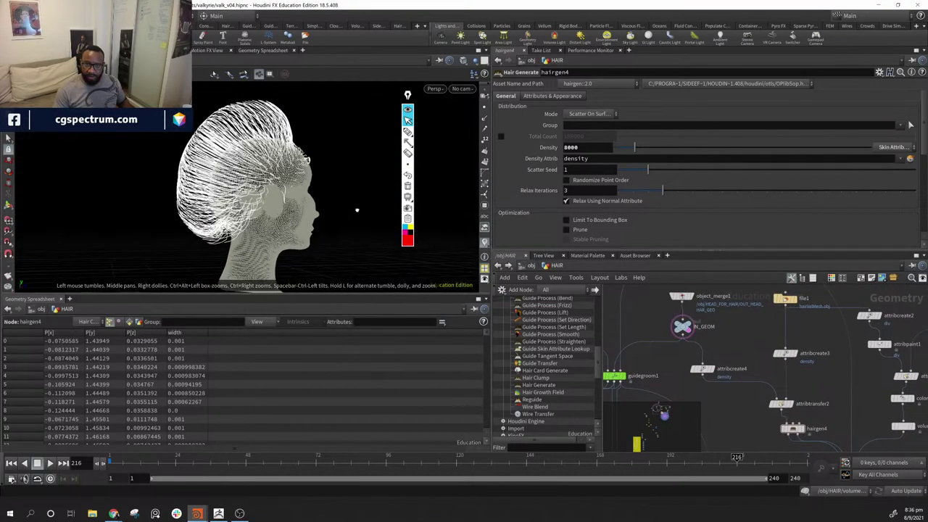
left_click_drag(356, 210, 333, 233)
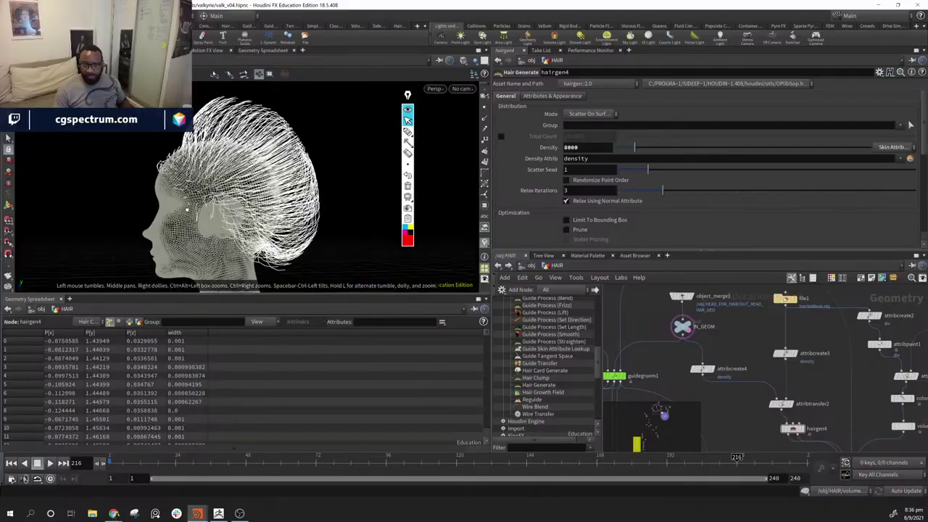
left_click_drag(187, 209, 365, 215)
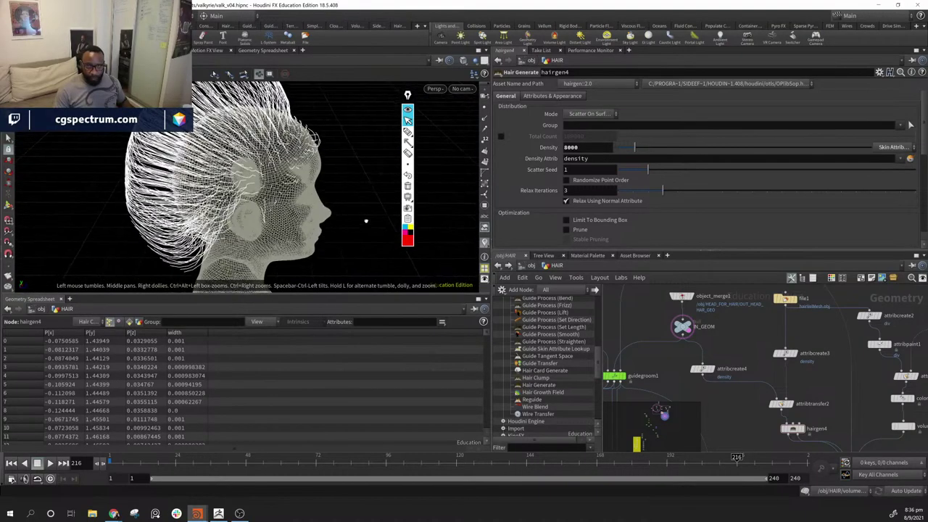
- Display the attribtransfer2 node and turn on the density visualizer to inspect the scalp region on the head
left_click(714, 372)
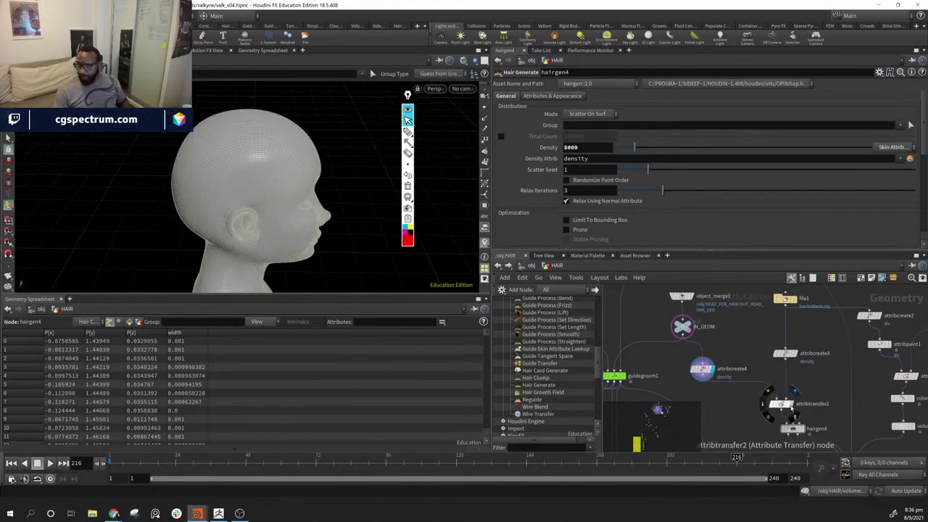
left_click(781, 404)
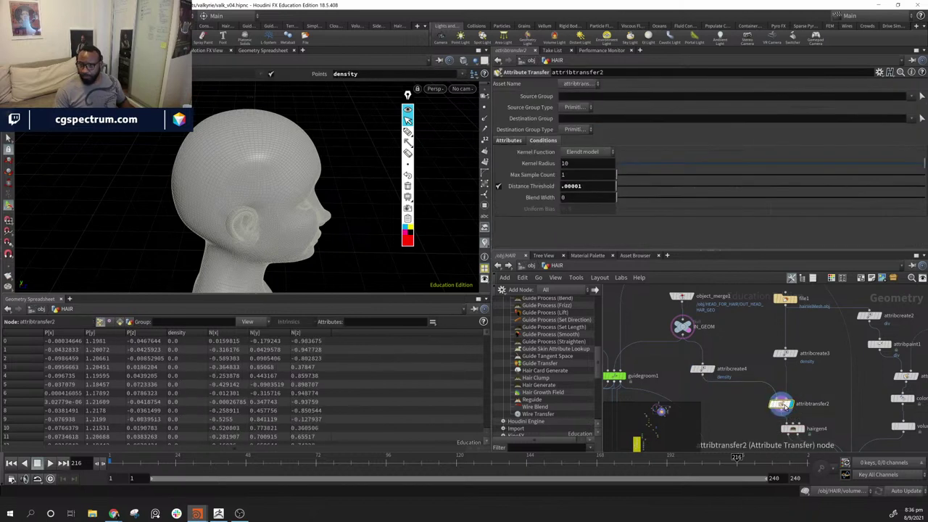
left_click(485, 243)
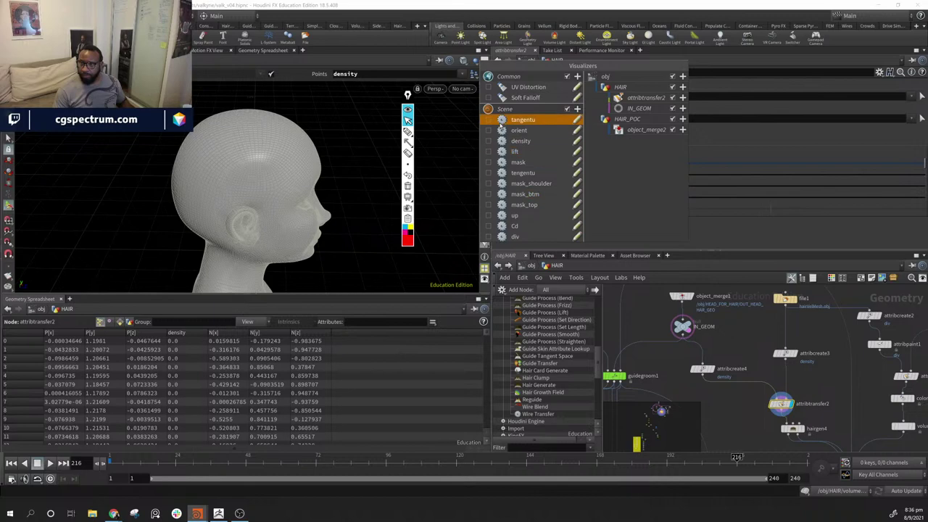
left_click(489, 142)
left_click_drag(308, 185, 232, 193, "alt")
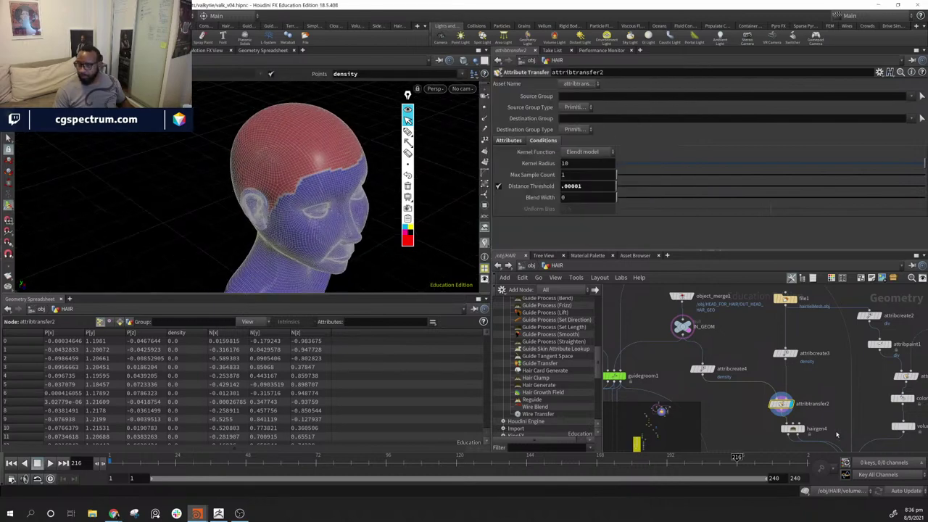
- Display the guideadvect1 node again and compare the hair with the density colours on the head
middle_click_drag(835, 434, 780, 376)
scroll(807, 400, "down", 2)
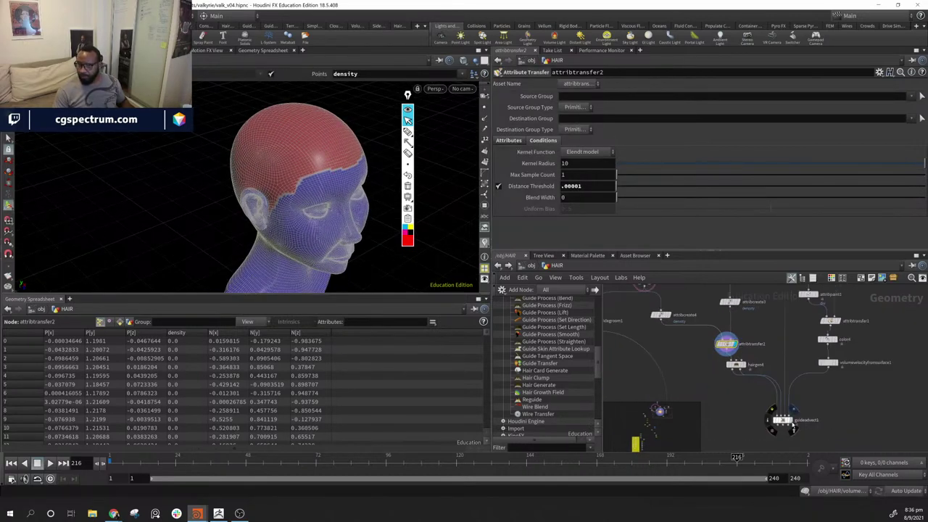
left_click(793, 426)
left_click_drag(313, 178, 384, 190, "alt")
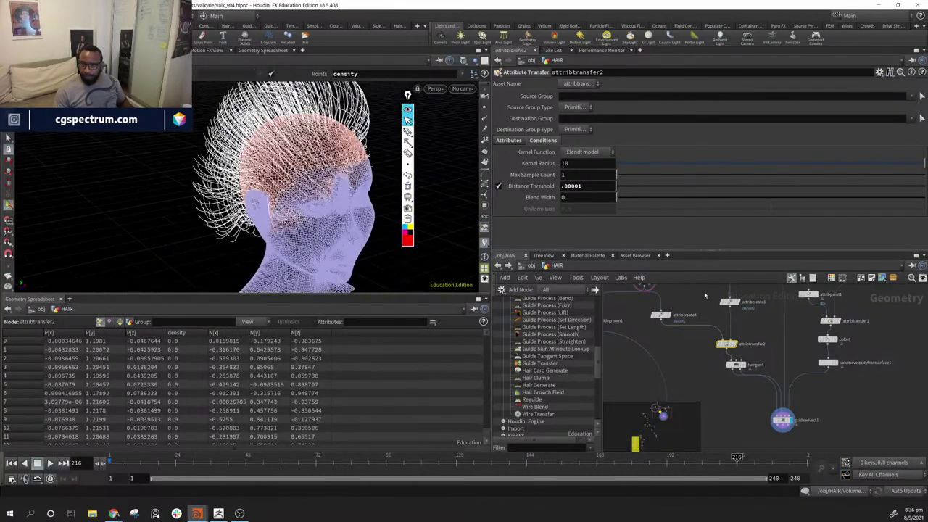
- Try the Constrained Advection operation on guideadvect1 and examine the hair from the side
left_click(783, 421)
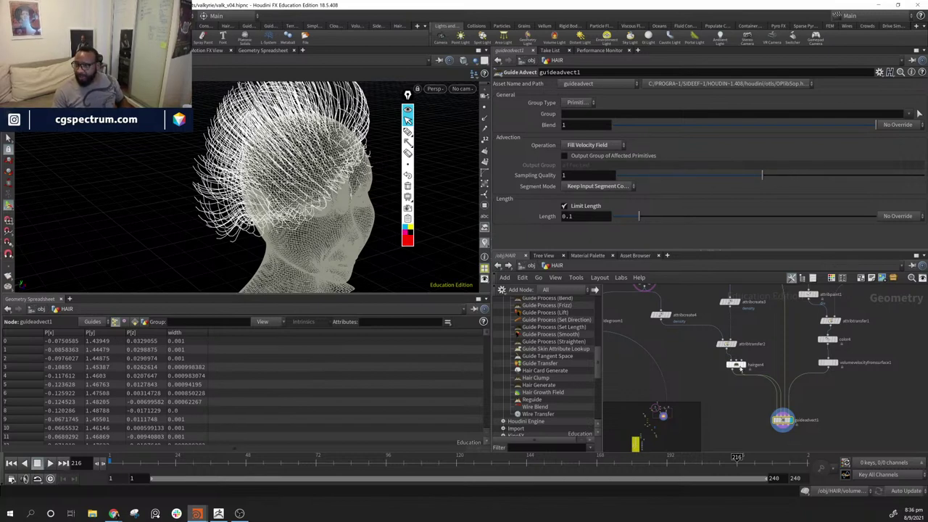
left_click(591, 145)
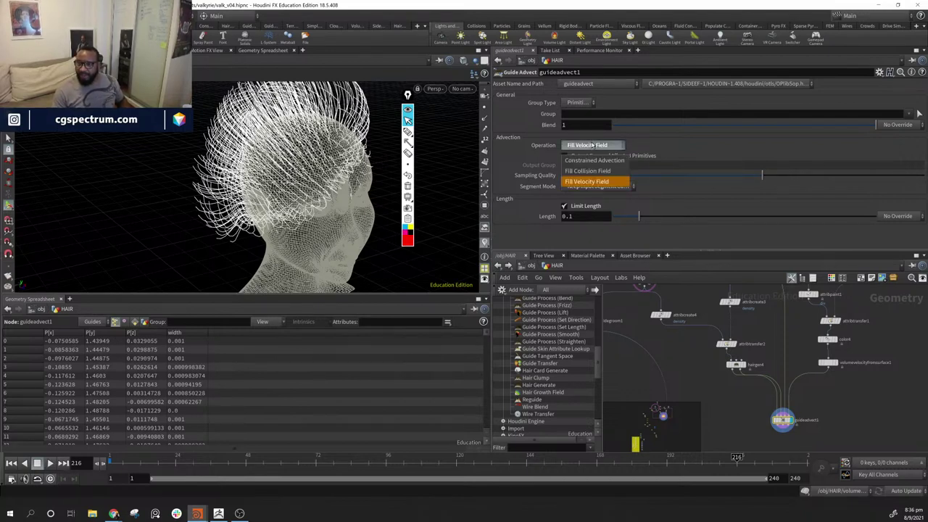
left_click(590, 157)
left_click_drag(186, 170, 230, 199)
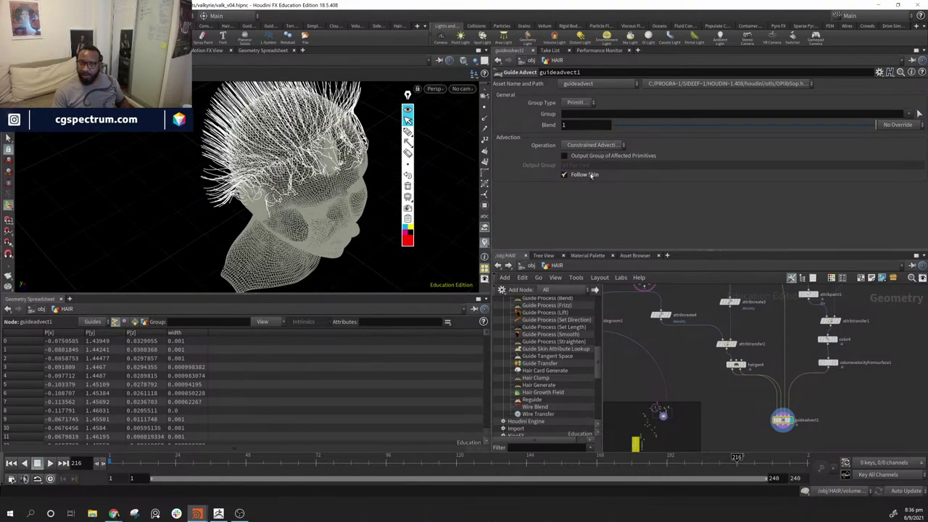
left_click_drag(372, 190, 455, 142, "alt")
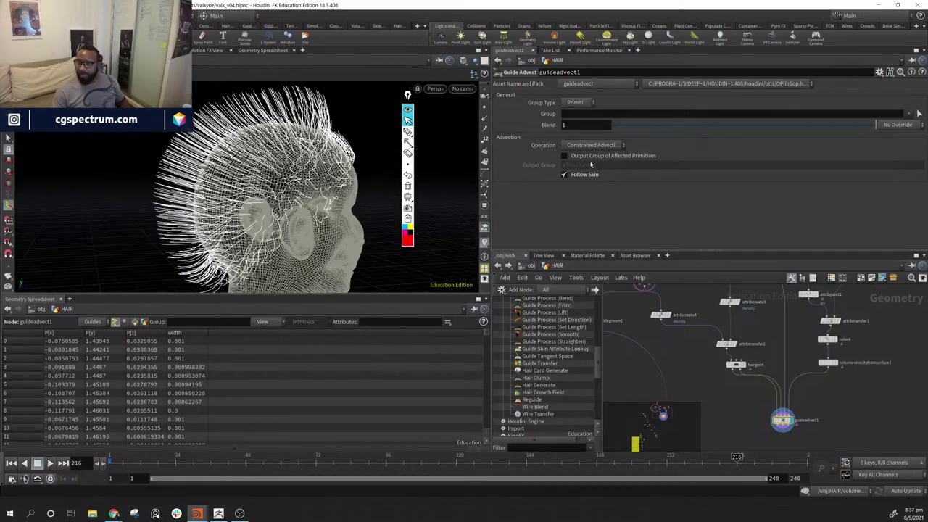
- Try the Fill Collision Field operation on guideadvect1, examine the hair, and restore Fill Velocity Field
left_click(593, 145)
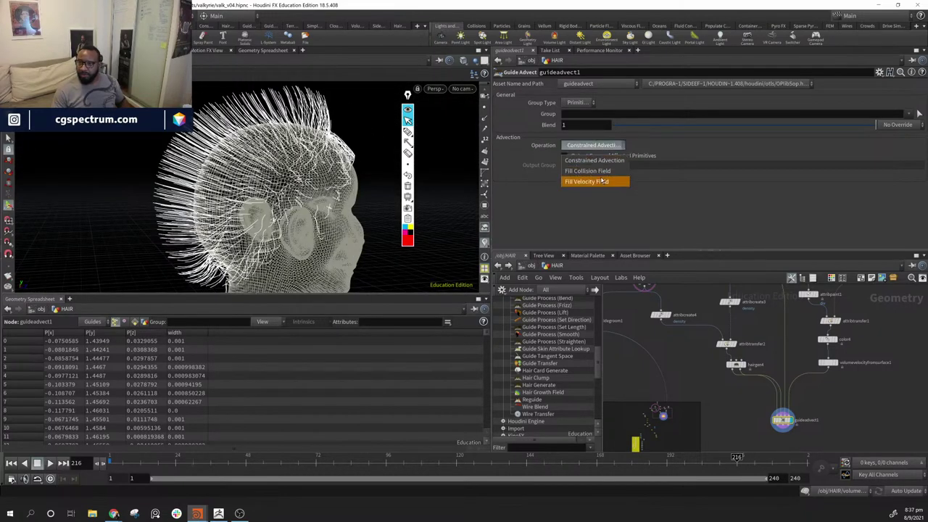
left_click(587, 171)
left_click_drag(283, 185, 181, 145)
left_click(593, 145)
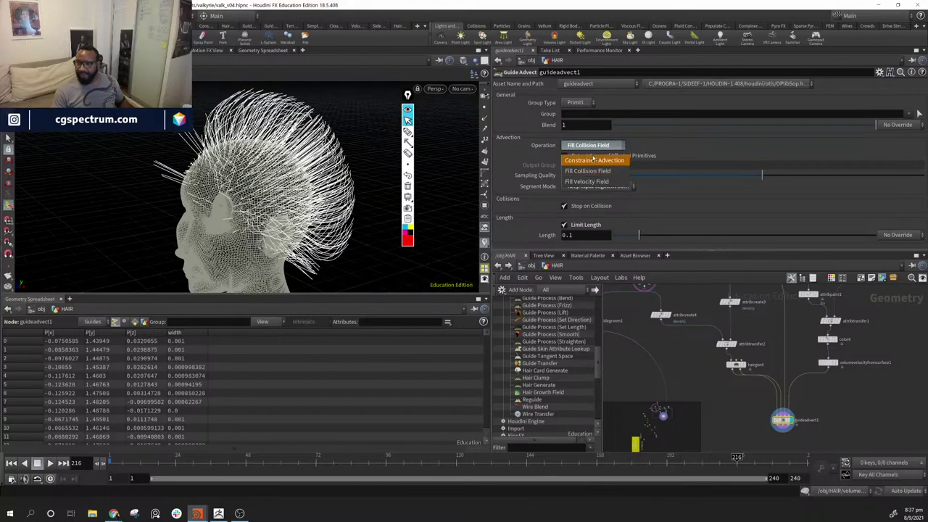
left_click(594, 182)
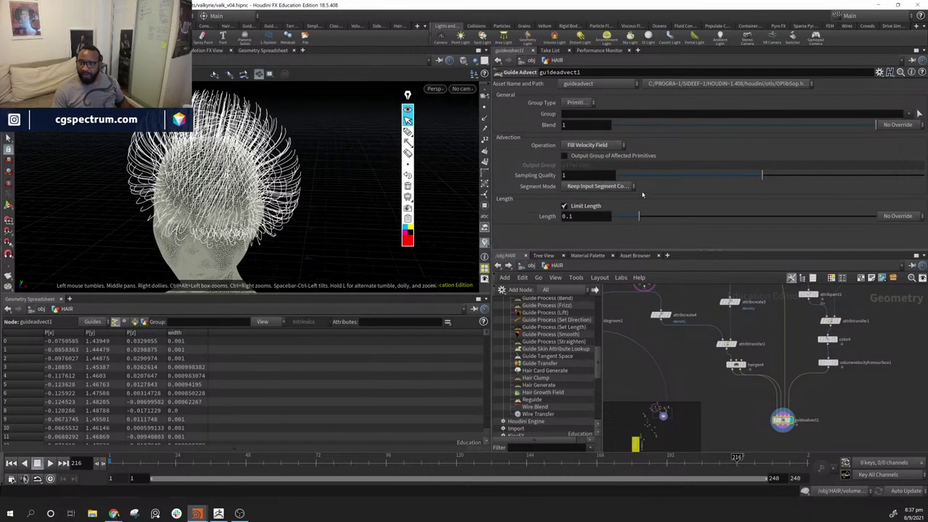
- Raise the guideadvect1 Length limit to 1 and examine the long hair around the head
left_click_drag(651, 219, 876, 216)
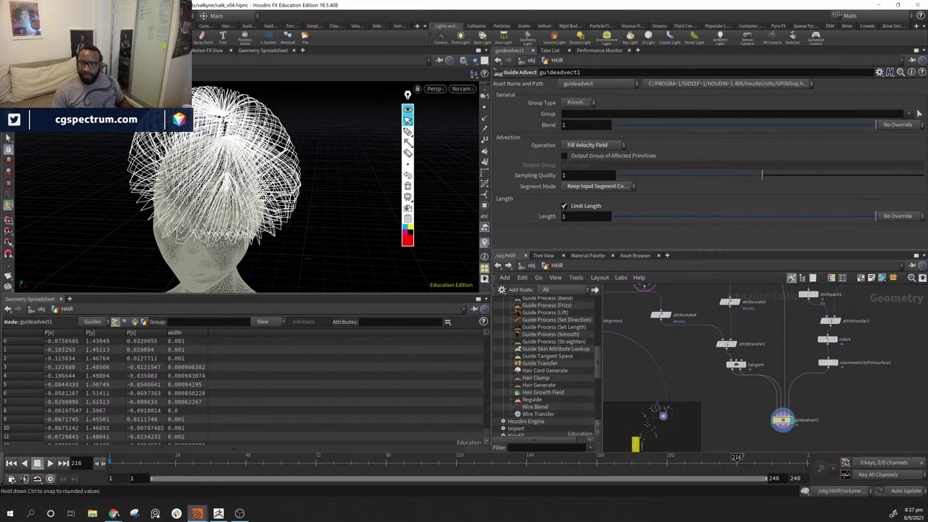
left_click_drag(268, 174, 121, 170, "alt")
left_click_drag(203, 167, 299, 222)
left_click_drag(261, 162, 275, 162)
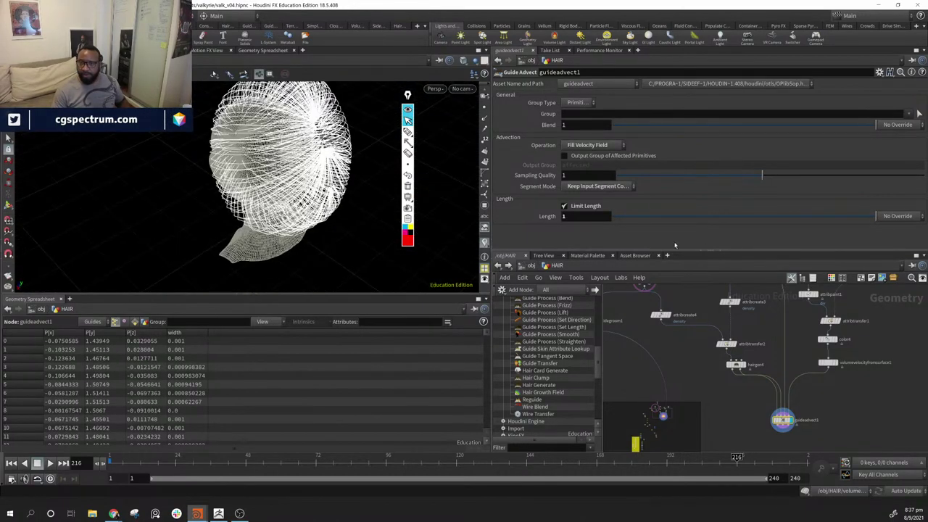
left_click_drag(209, 135, 406, 193)
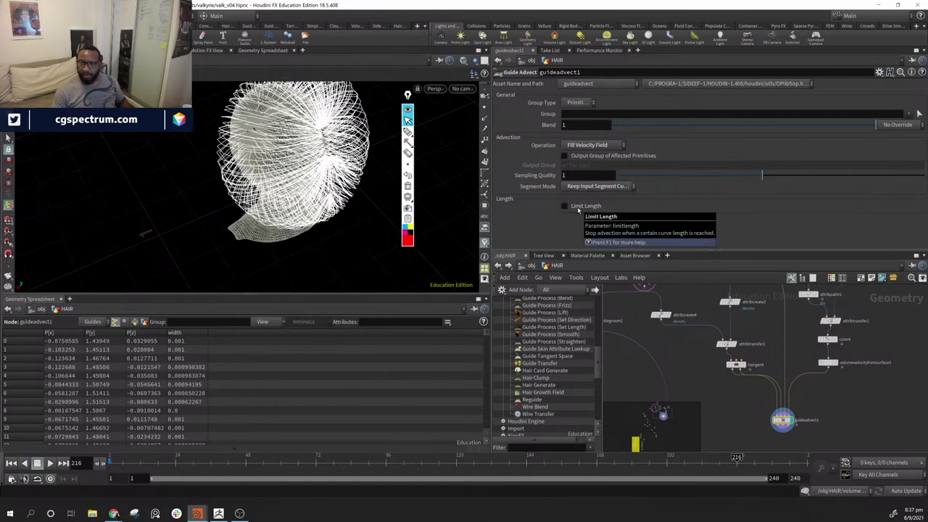
- Enable Limit Length on guideadvect1 and reduce the Length to about 0.1047 while checking the hair from the side
left_click(564, 205)
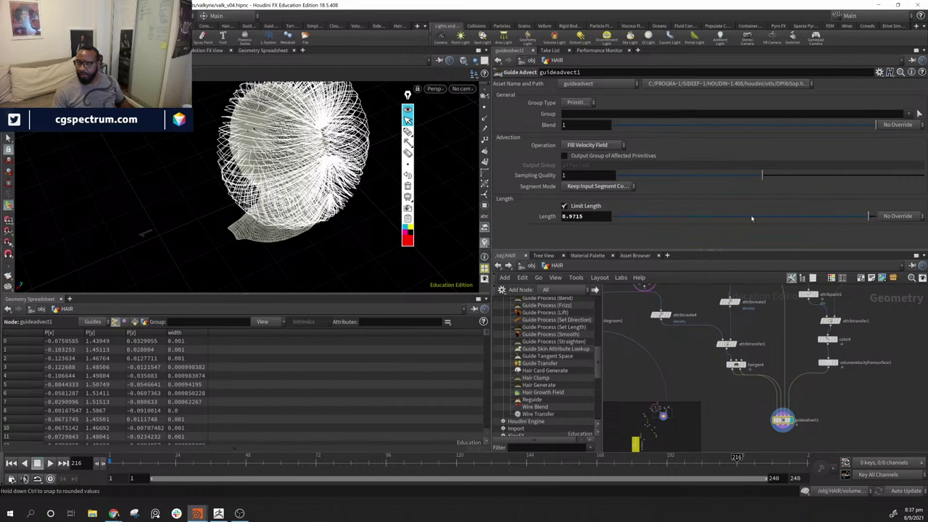
left_click_drag(752, 218, 646, 219)
left_click_drag(221, 155, 340, 167)
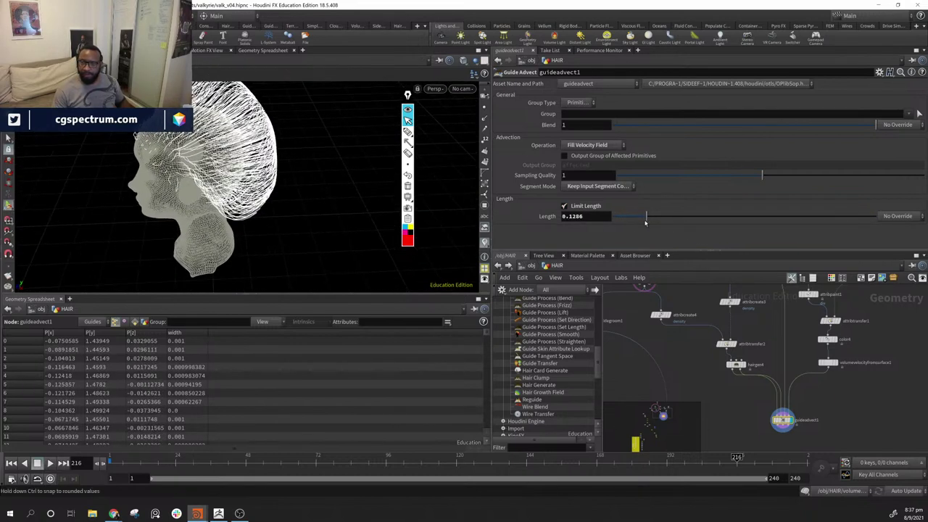
mouse_move(646, 221)
left_mouse_down()
mouse_move(629, 217)
mouse_move(640, 217)
left_mouse_up()
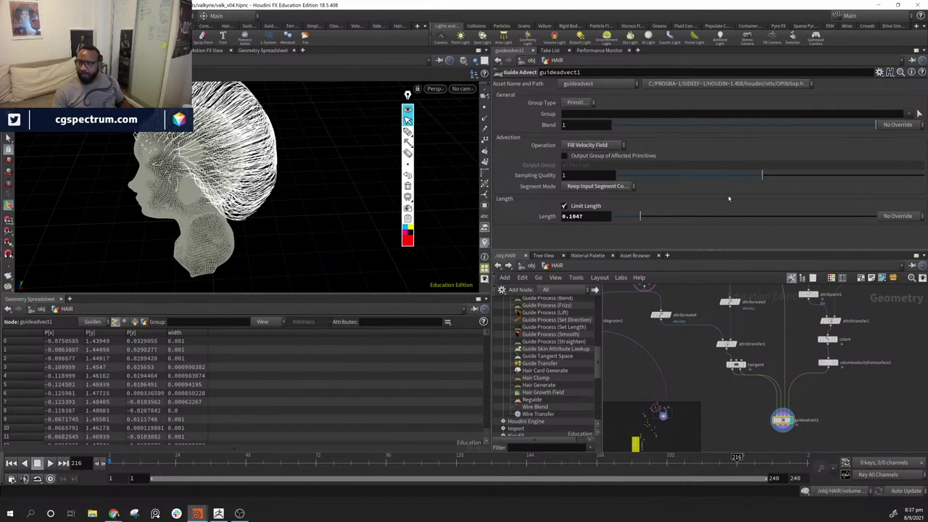
- Raise the guideadvect1 Sampling Quality to 1.23 and check the hair up close
left_click_drag(760, 178, 805, 184)
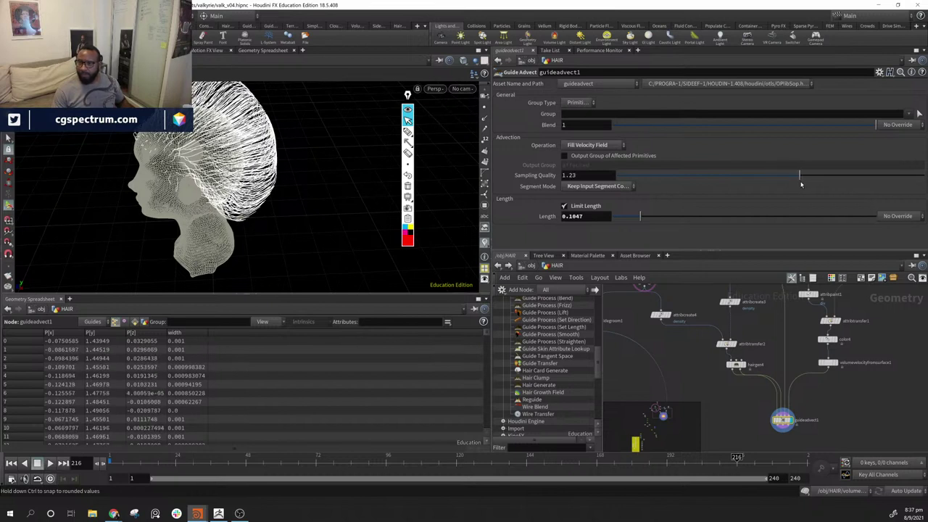
left_click_drag(266, 178, 292, 195)
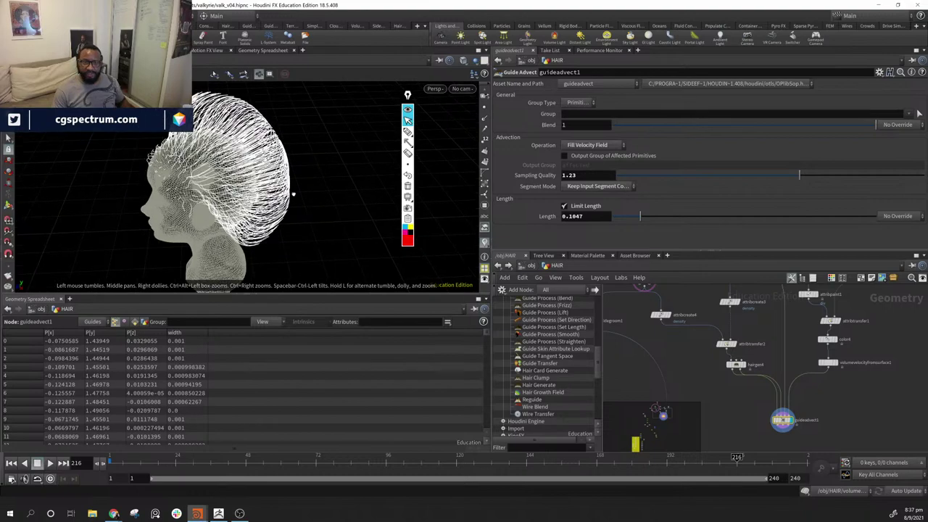
right_click_drag(293, 195, 311, 201)
left_click_drag(311, 201, 323, 200)
- Switch the guideadvect1 Segment Mode to Adaptive and lower the Segment Length to about 0.00292
left_click(625, 186)
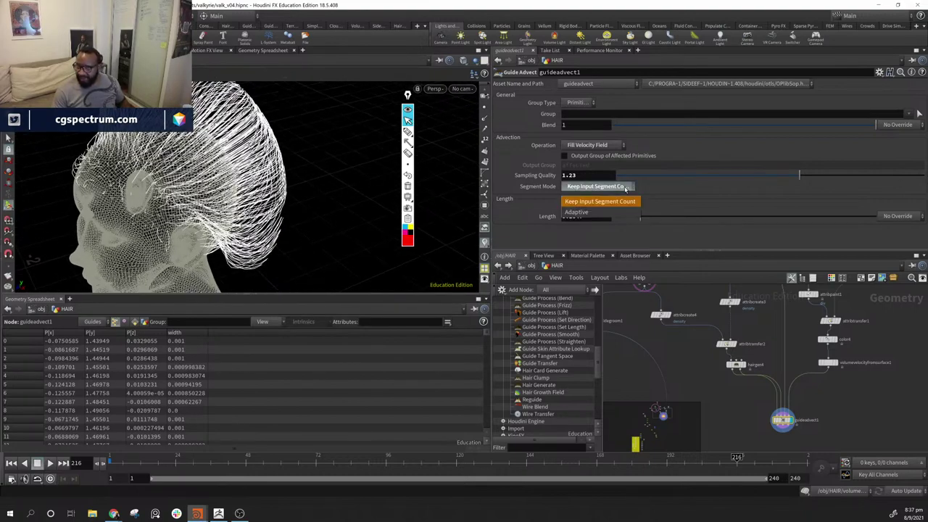
left_click(577, 212)
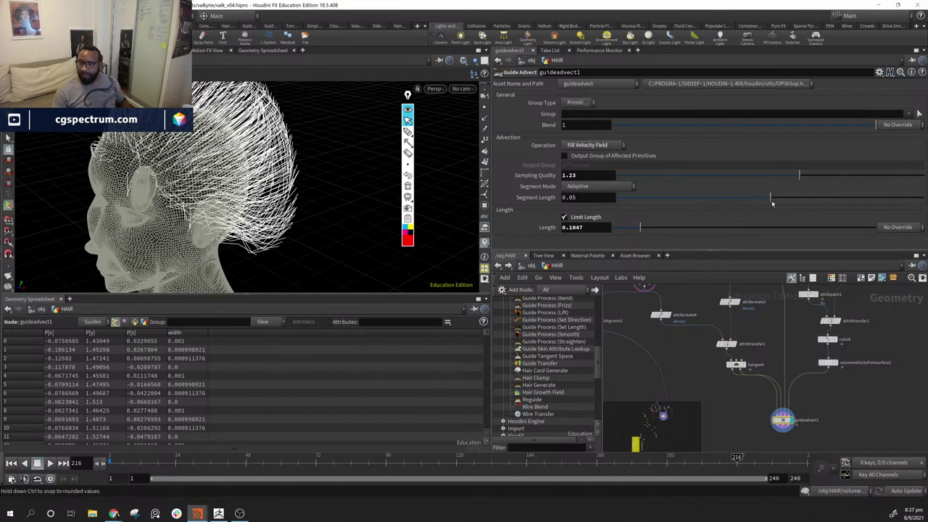
left_click_drag(770, 202, 626, 214)
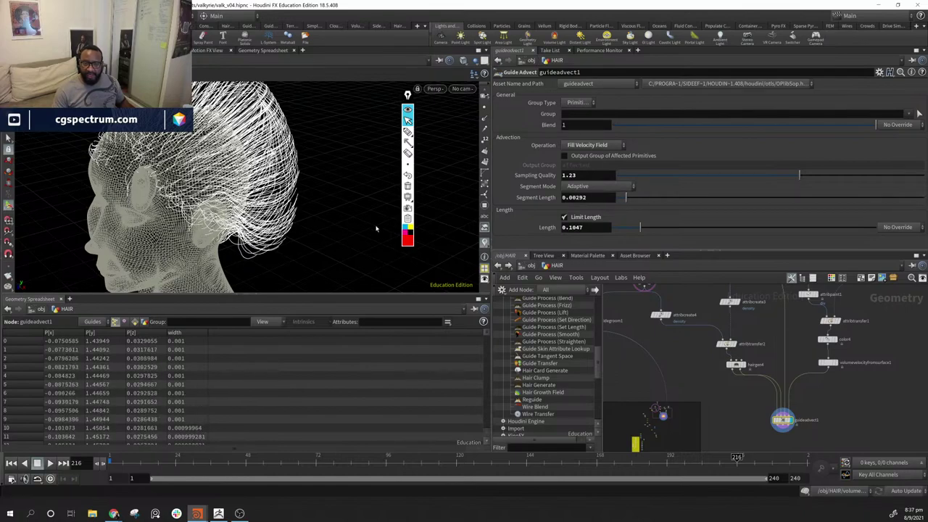
- Turn on point display and inspect the hair curves' points closely around the ear
left_click(483, 109)
left_click_drag(243, 221, 229, 236, "alt")
right_click_drag(230, 237, 371, 249, "alt")
left_click_drag(370, 248, 392, 208, "alt")
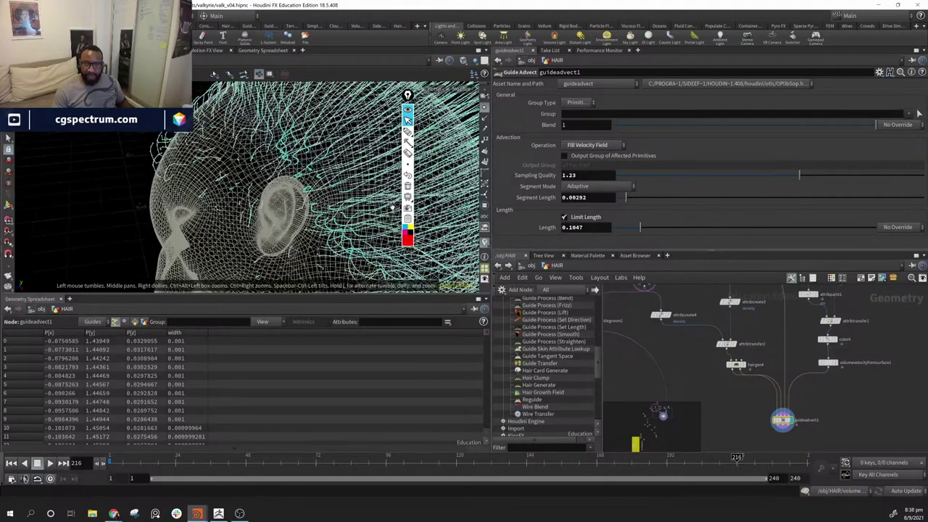
- Switch the guideadvect1 Segment Mode to Keep Input Segment Count and check the hair around the ear
left_click(609, 188)
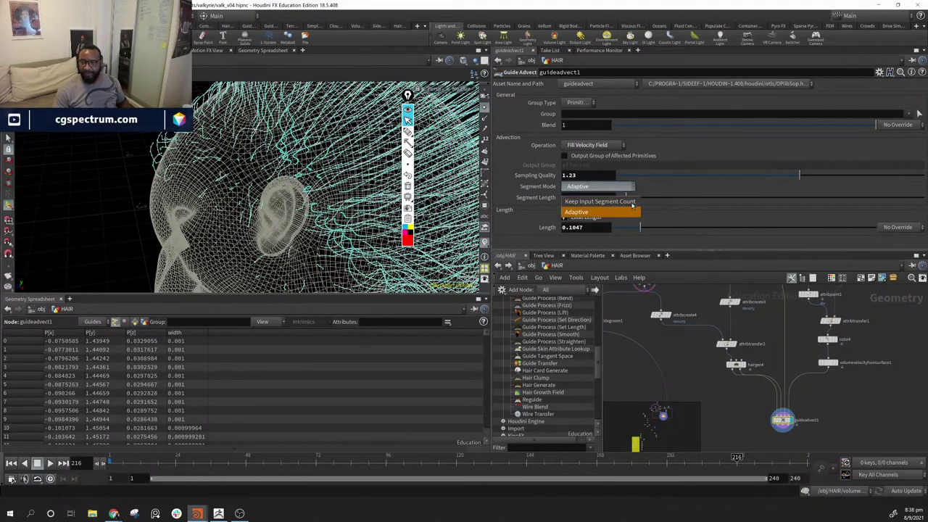
left_click(629, 200)
left_click_drag(377, 203, 319, 217, "alt")
- Set the unguided hair Segments on hairgen4 to 16
left_click(735, 366)
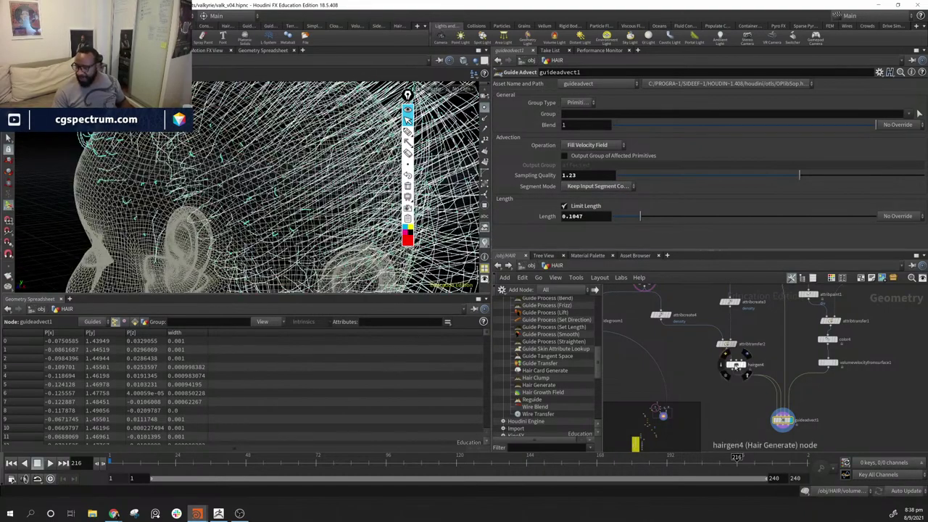
scroll(565, 187, "down", 5)
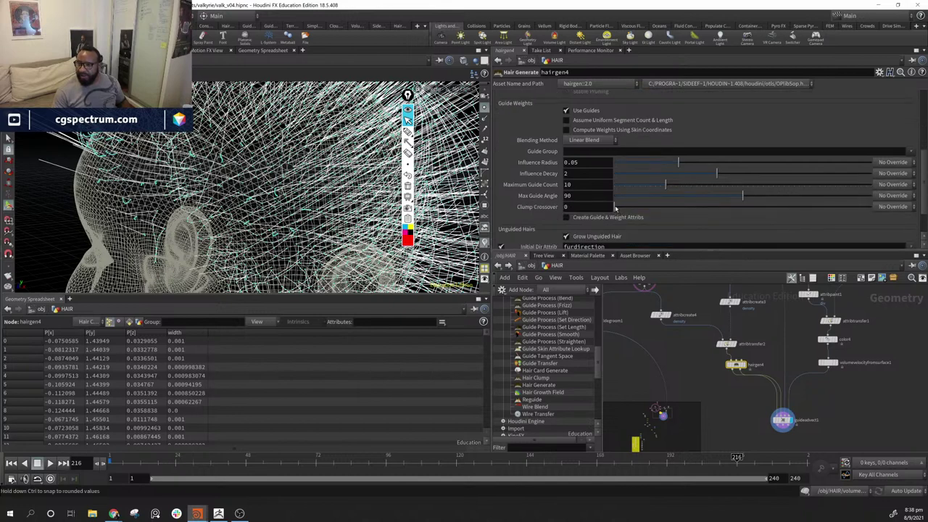
scroll(615, 209, "down", 2)
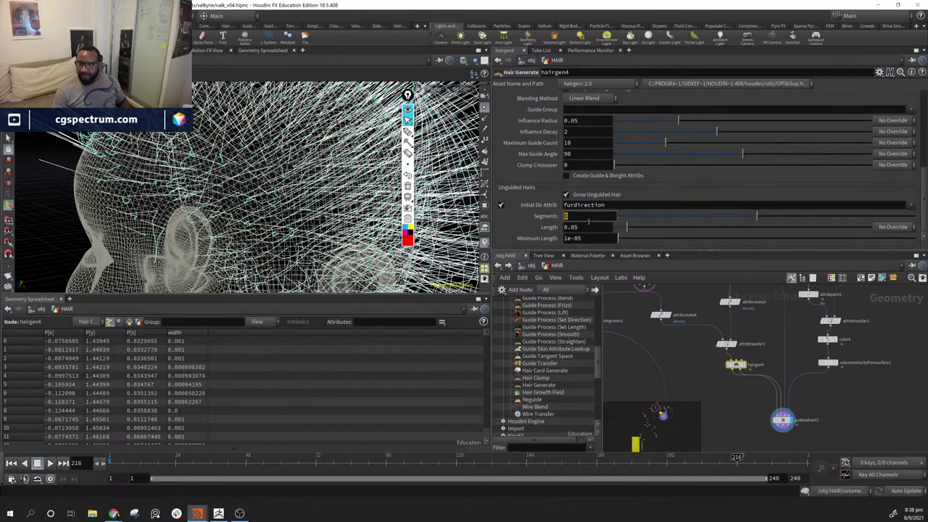
key("Return")
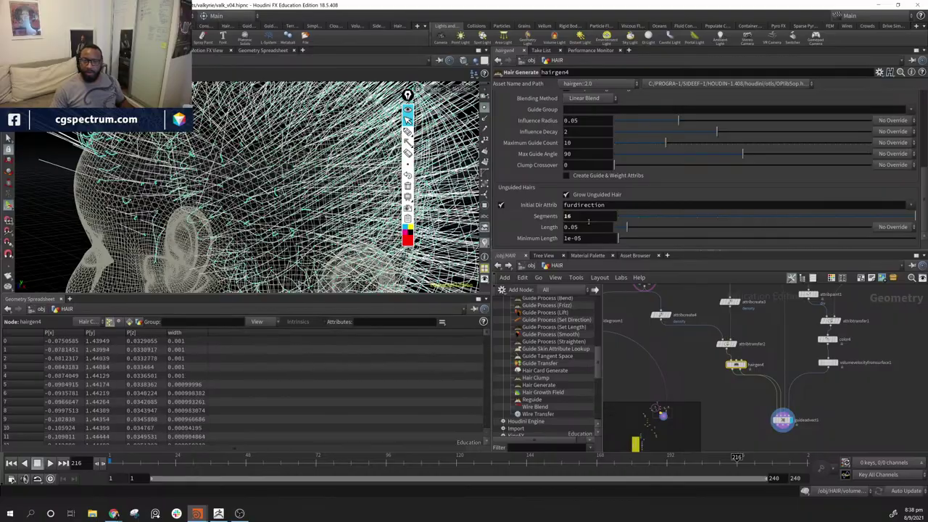
- Inspect the smoother hair all around the head, turn off point display and examine the curves around the face
left_click_drag(311, 197, 194, 172, "alt")
left_click_drag(74, 164, 84, 163)
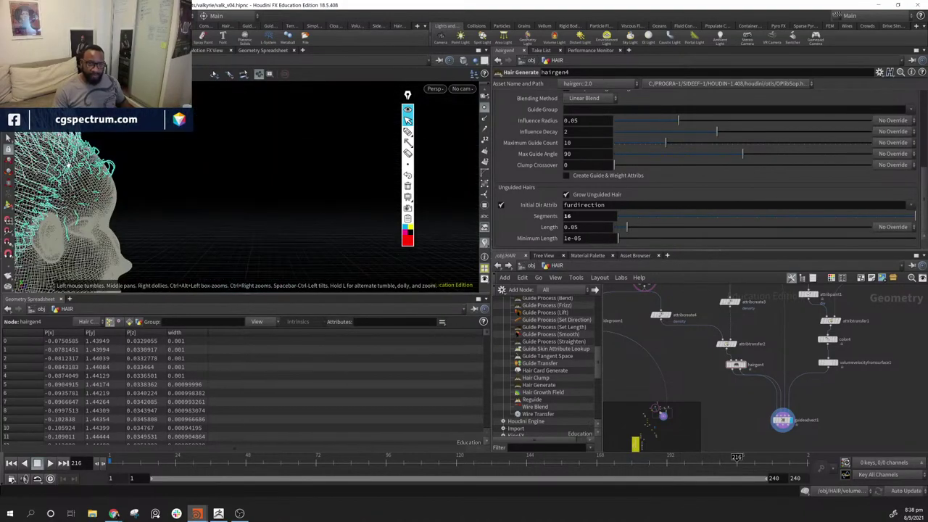
left_click_drag(82, 213, 149, 223)
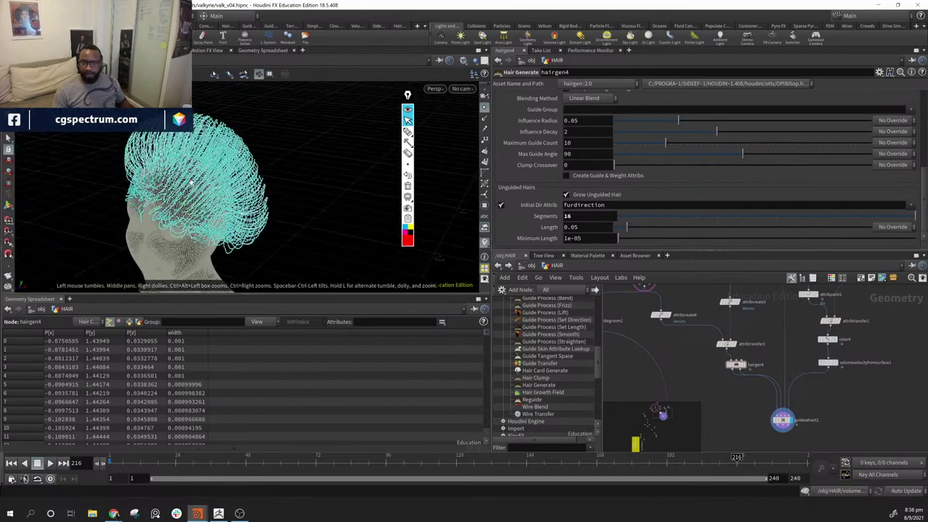
left_click_drag(192, 182, 100, 171)
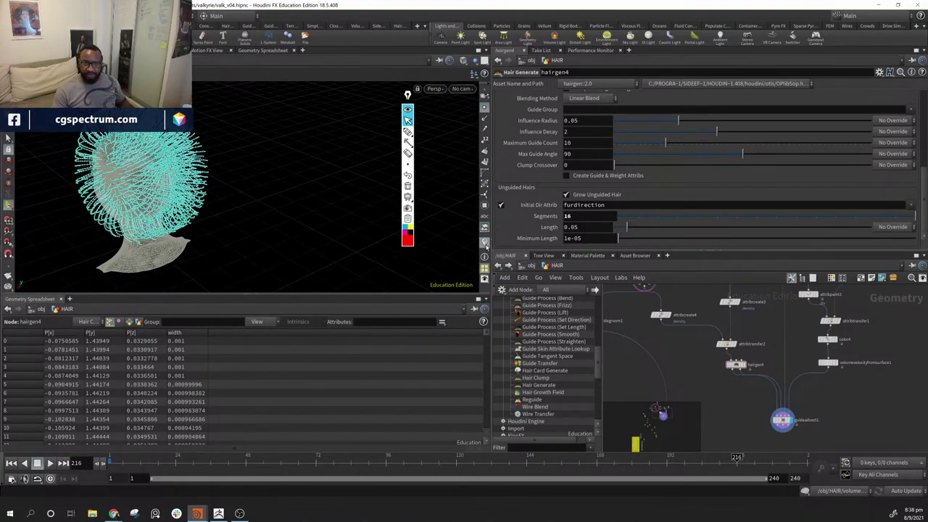
left_click(485, 110)
left_click_drag(313, 124, 186, 234, "alt")
scroll(270, 206, "up", 5)
scroll(299, 216, "down", 5)
scroll(186, 234, "up", 5)
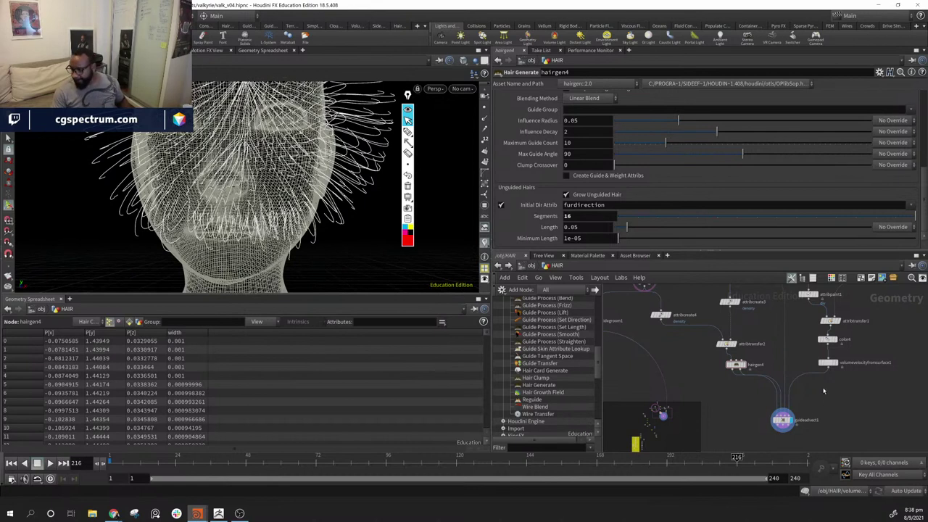
- Shift the guideadvect1 node slightly in the network and show primitive attributes in the geometry spreadsheet
mouse_move(783, 419)
left_mouse_down()
mouse_move(795, 397)
mouse_move(793, 405)
left_mouse_up()
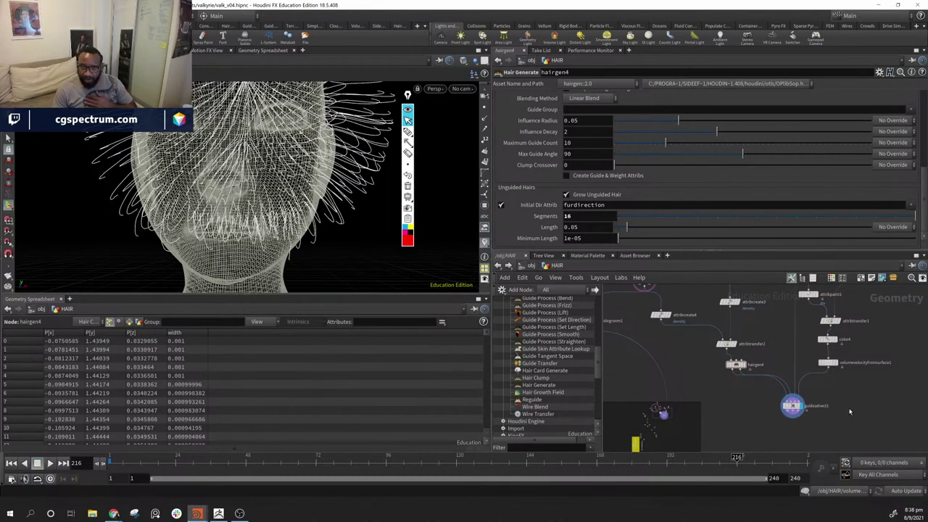
left_click(128, 322)
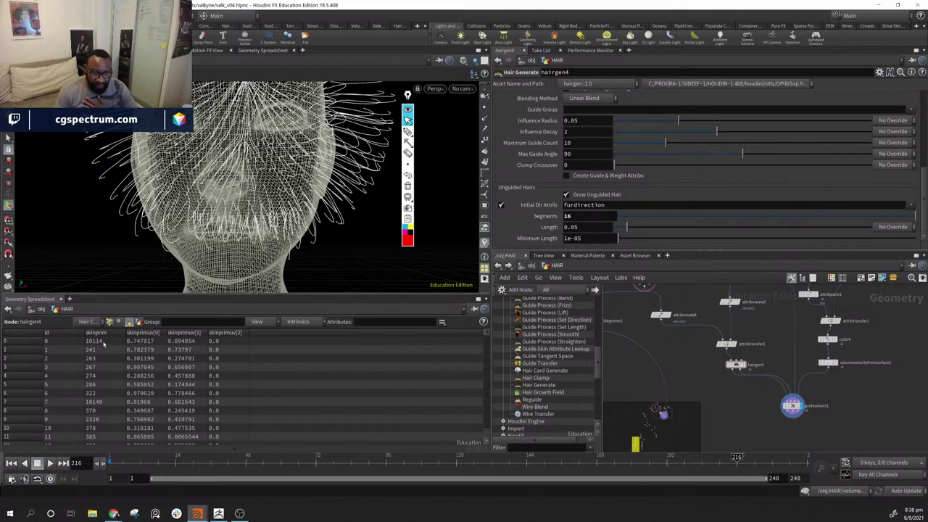
- Select the IN_VDB null with its object merge and examine where the VDB input enters the hair network
middle_click_drag(764, 423, 773, 442)
mouse_move(804, 351)
middle_mouse_down()
mouse_move(797, 381)
mouse_move(727, 406)
mouse_move(773, 410)
middle_mouse_up()
middle_click_drag(717, 321, 723, 351)
scroll(725, 362, "up", 3)
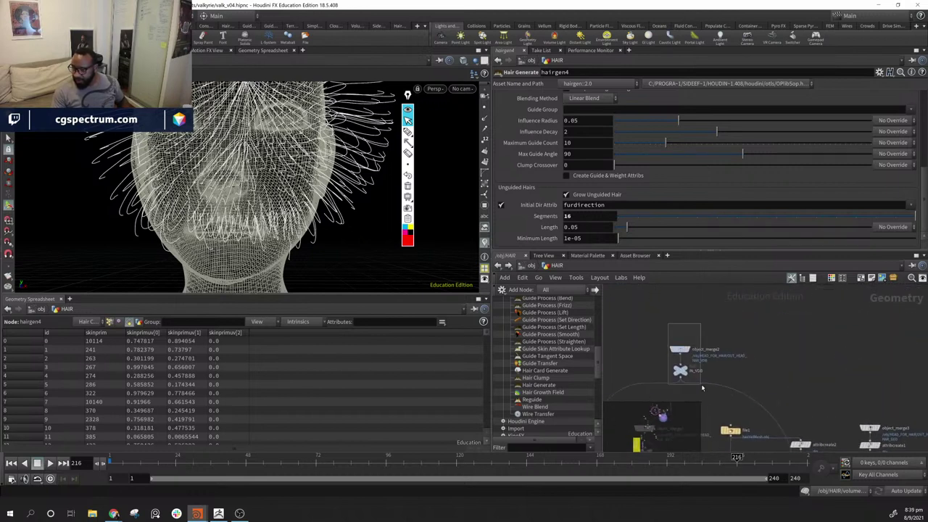
left_click_drag(702, 388, 705, 391)
middle_click_drag(794, 403, 837, 328)
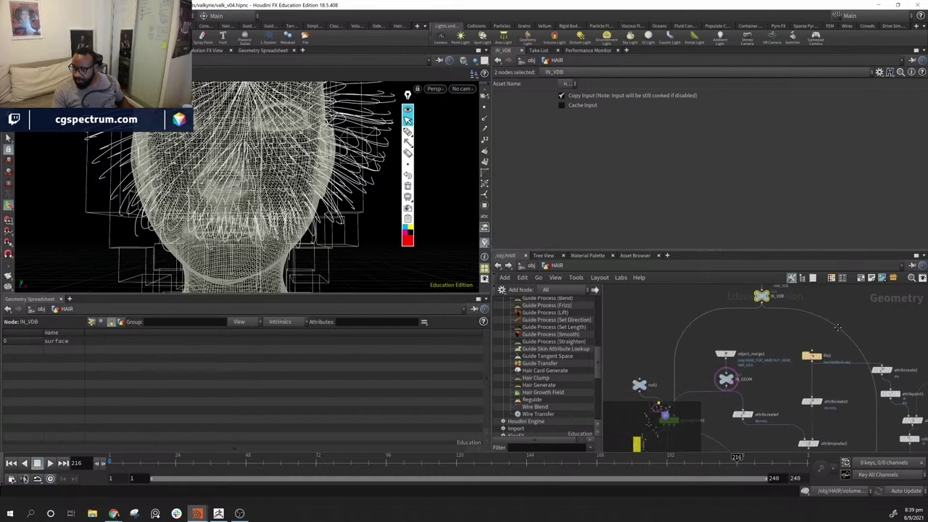
mouse_move(811, 298)
middle_mouse_down()
mouse_move(809, 319)
mouse_move(790, 319)
mouse_move(840, 297)
middle_mouse_up()
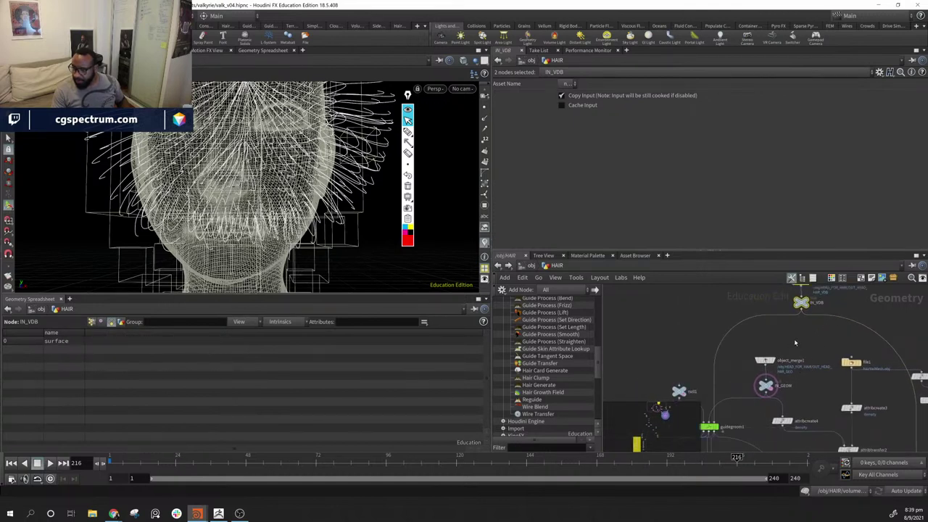
- Select IN_GEOM with its object merge and trace its connections down towards the guide groom and hair generation nodes
left_click(765, 385)
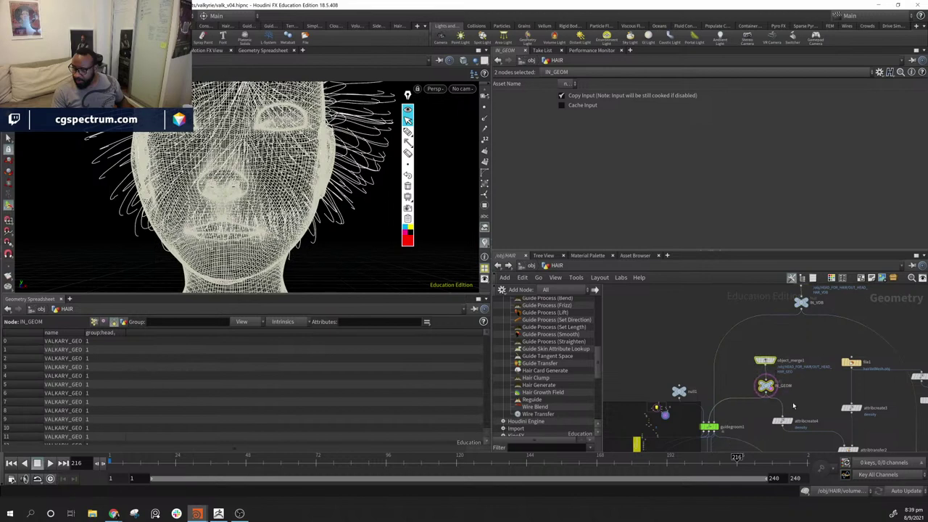
middle_click_drag(830, 387, 746, 467)
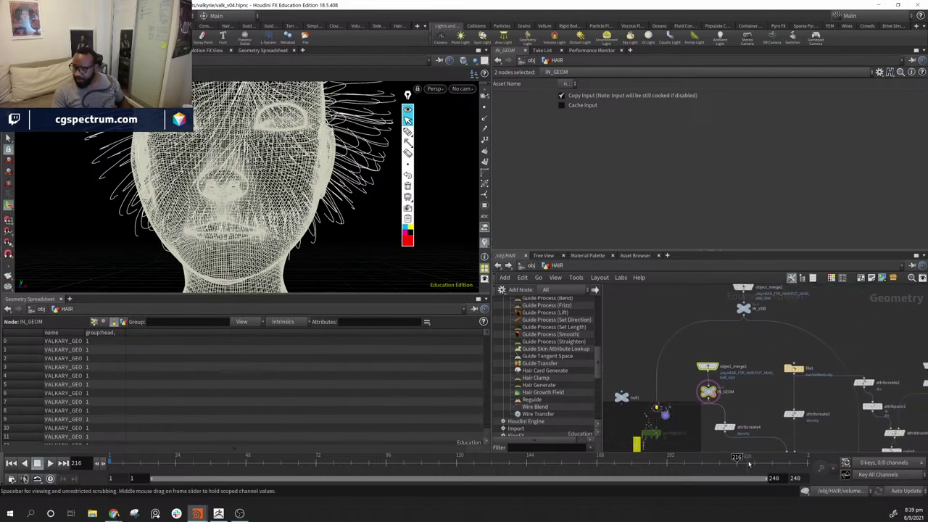
middle_click_drag(823, 347, 765, 306)
middle_click(836, 390)
middle_click_drag(920, 436, 920, 338)
middle_click_drag(770, 312, 818, 403)
middle_click_drag(714, 304, 753, 330)
middle_click_drag(759, 397, 779, 331)
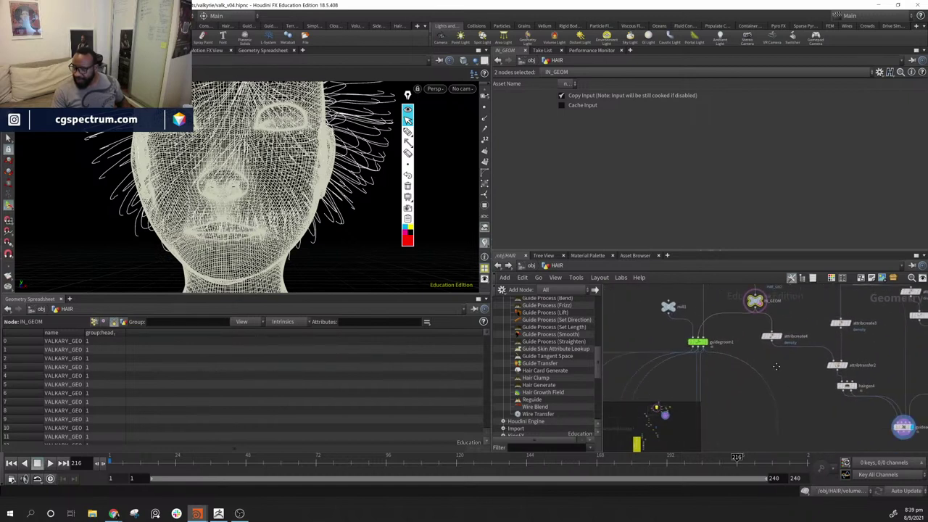
- Bring guideadvect1, attribtransfer2 and hairgen4 closer together in the network
middle_click_drag(811, 417, 690, 412)
left_click_drag(785, 425, 764, 421)
left_click_drag(724, 382, 738, 357)
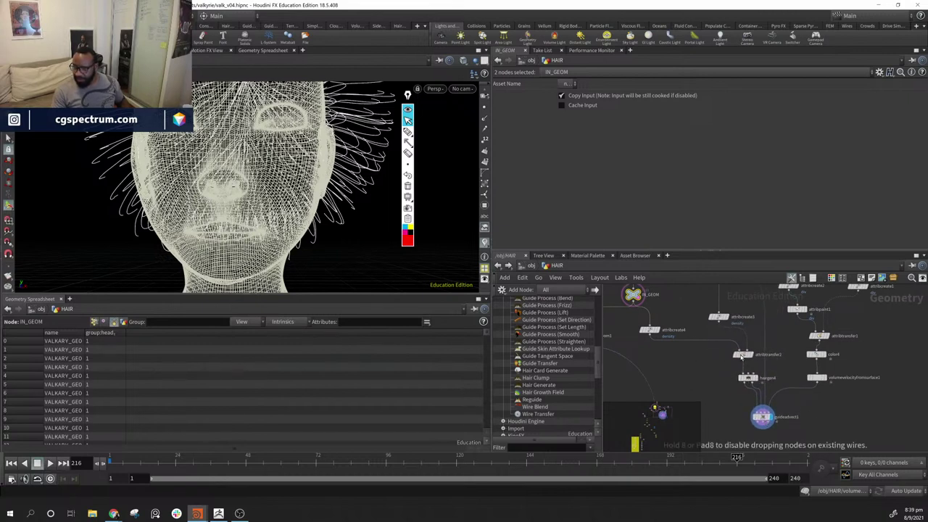
- Reposition the IN_GEOM branch with attribcreate4, and move file1 and attribcreate3 together beside it
middle_click_drag(642, 285, 685, 342)
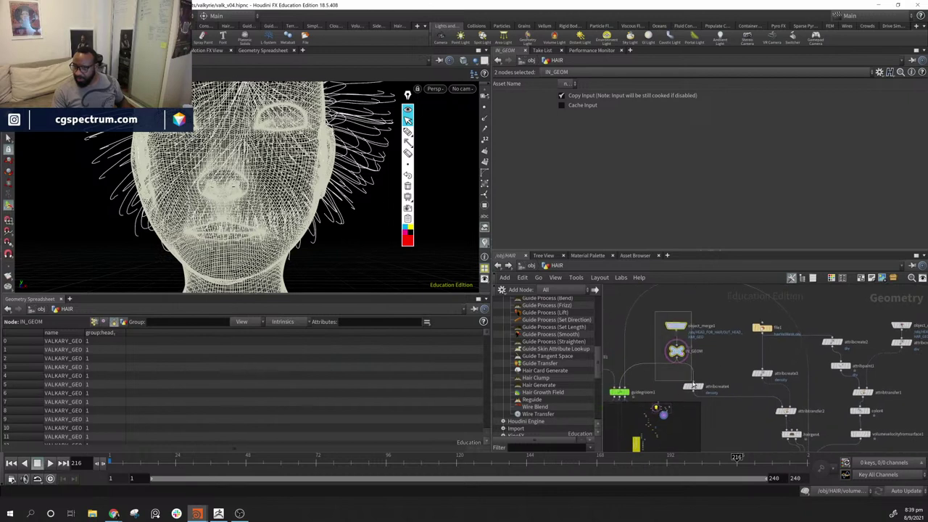
left_click(694, 385, "shift")
left_click_drag(694, 384, 717, 378)
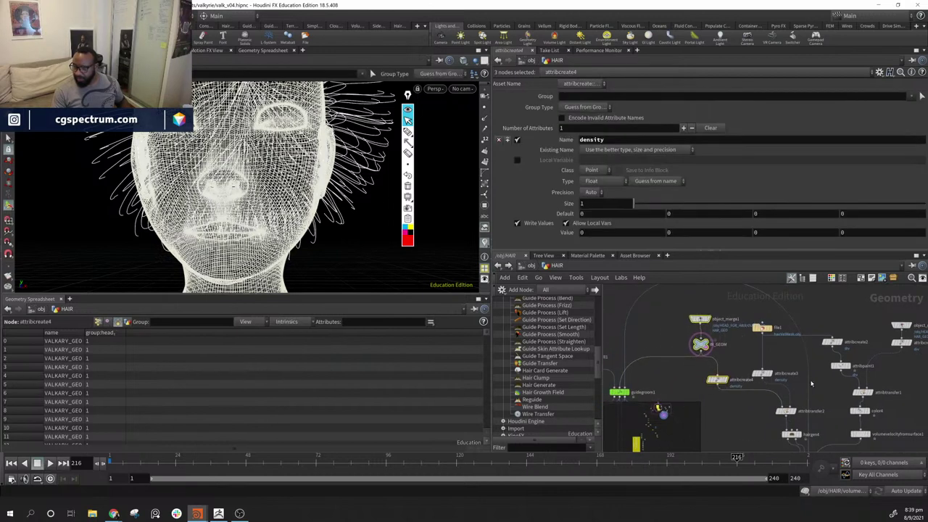
middle_click_drag(811, 384, 788, 389)
left_click_drag(742, 387, 767, 382)
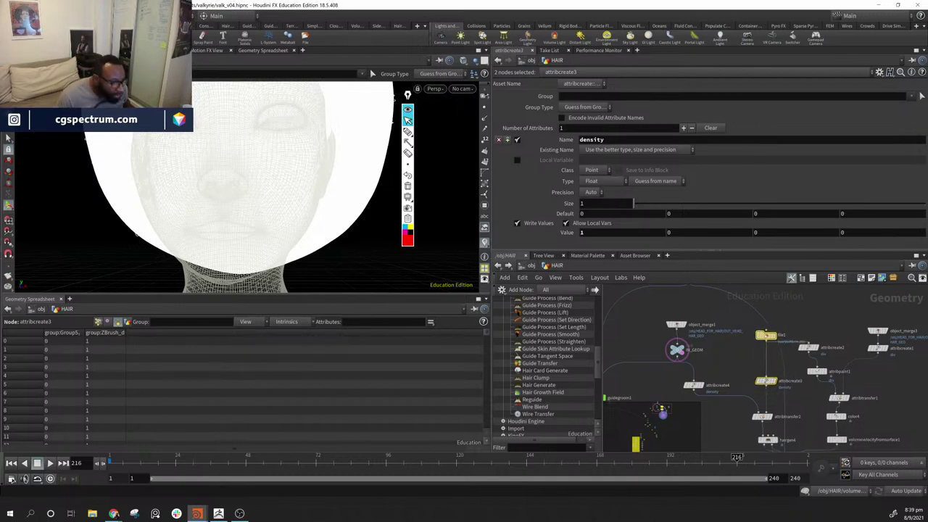
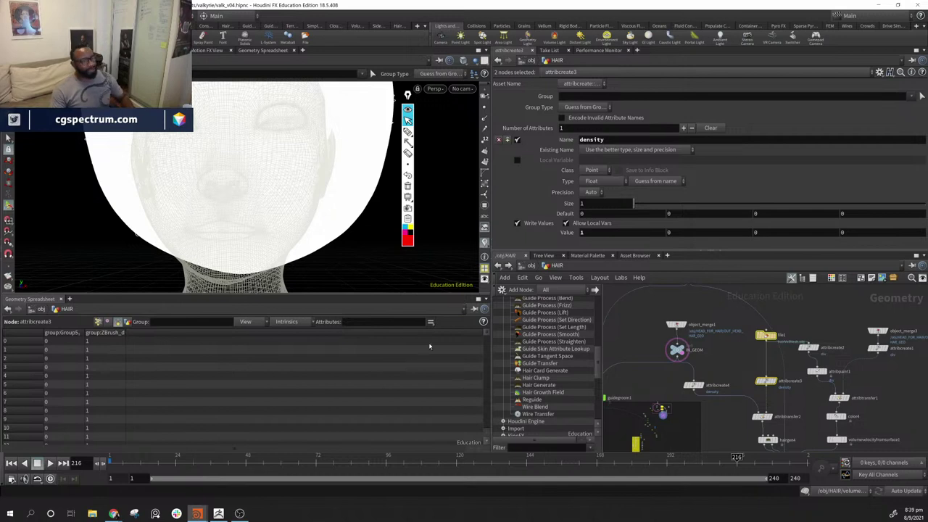
- Align object_merge1 and IN_GEOM above attribcreate4
middle_click_drag(703, 359, 773, 354)
left_click_drag(758, 341, 764, 353)
middle_click_drag(733, 345, 694, 399)
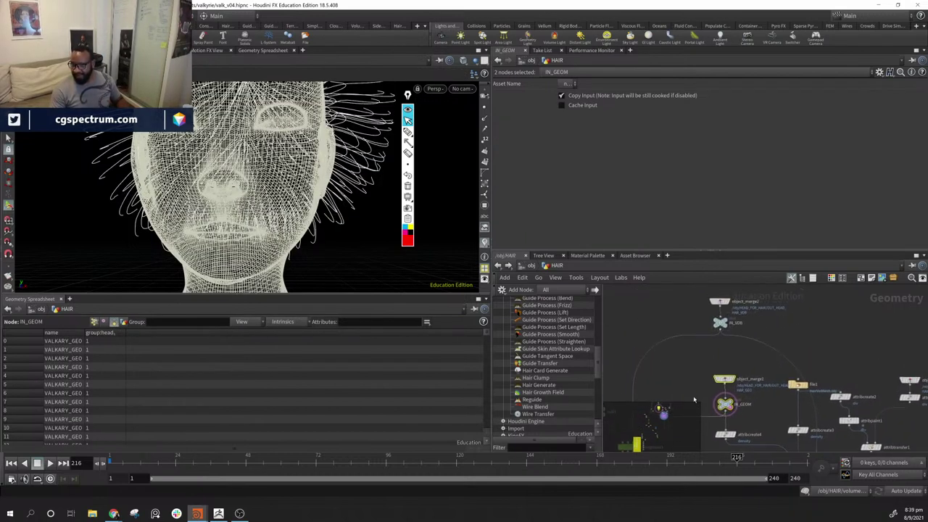
- Select file1, attribcreate3, attribtransfer2 and hairgen4 and shift this density branch closer to the IN_GEOM branch
middle_click_drag(752, 359, 721, 350)
mouse_move(862, 414)
middle_mouse_down()
mouse_move(842, 419)
mouse_move(834, 367)
middle_mouse_up()
scroll(836, 366, "down", 4)
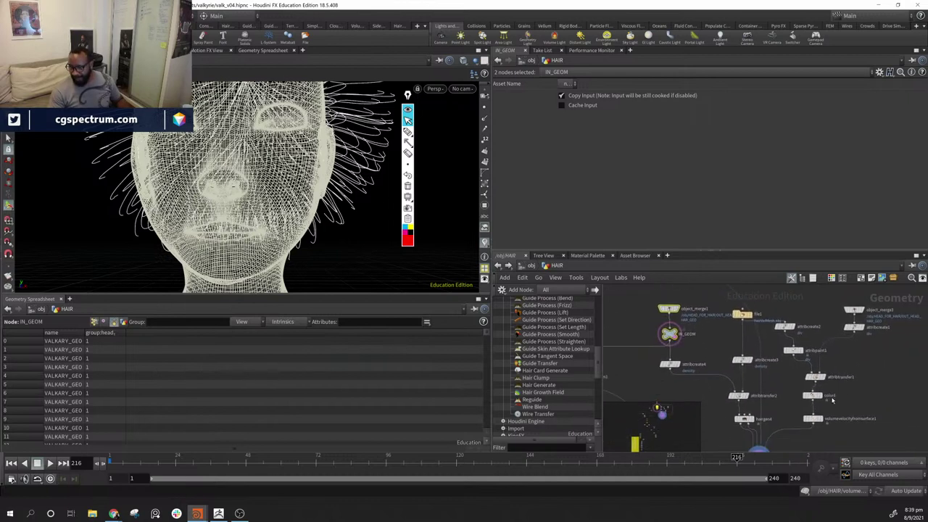
left_click(768, 327)
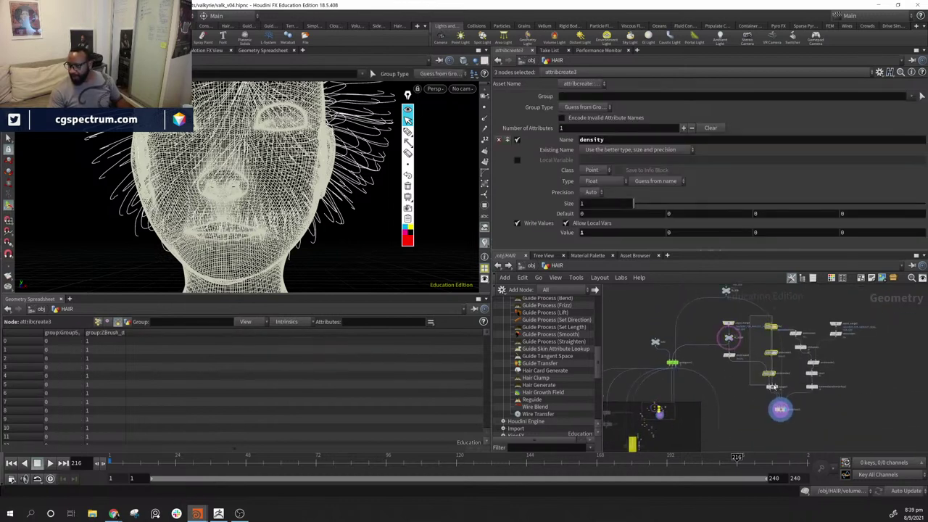
left_click(769, 326)
left_click_drag(783, 392, 765, 390)
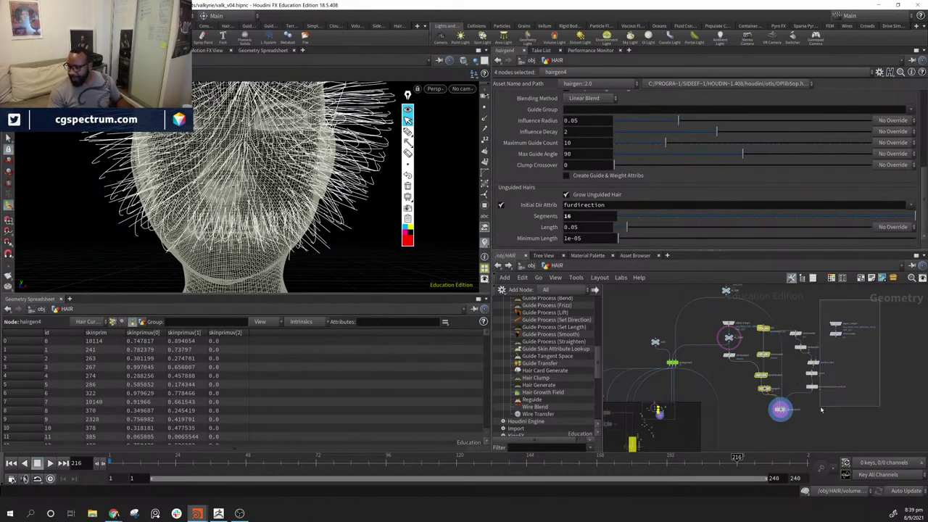
- Move the painted velocity branch lower in the network and place guideadvect1 further below the hair generation node
key("ctrl+v")
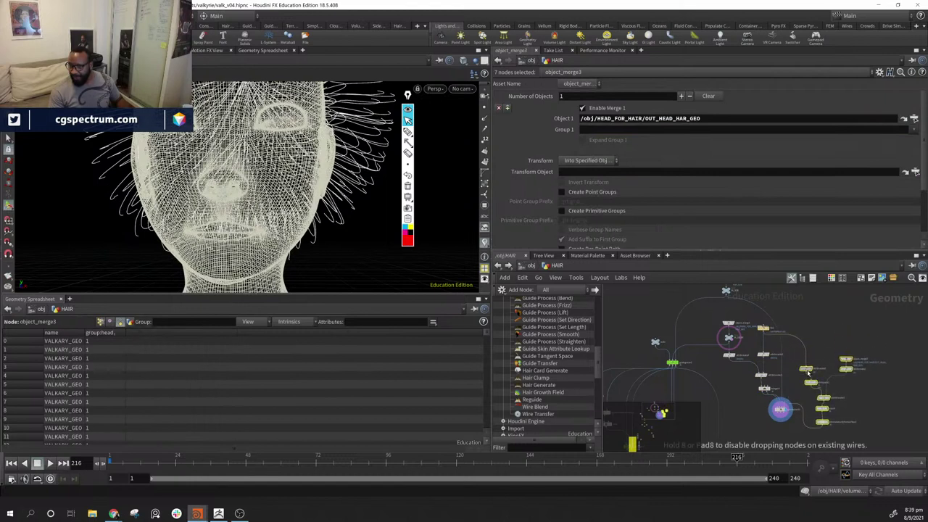
left_click(807, 370)
left_click_drag(781, 412, 785, 439)
middle_click_drag(872, 434, 826, 419)
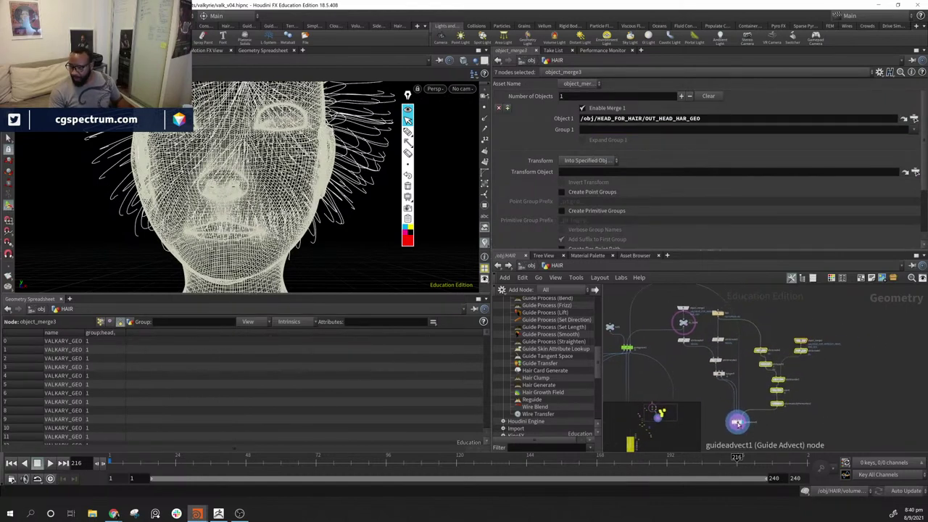
- Select only the guideadvect1 node and open the network's node colour palette
mouse_move(628, 350)
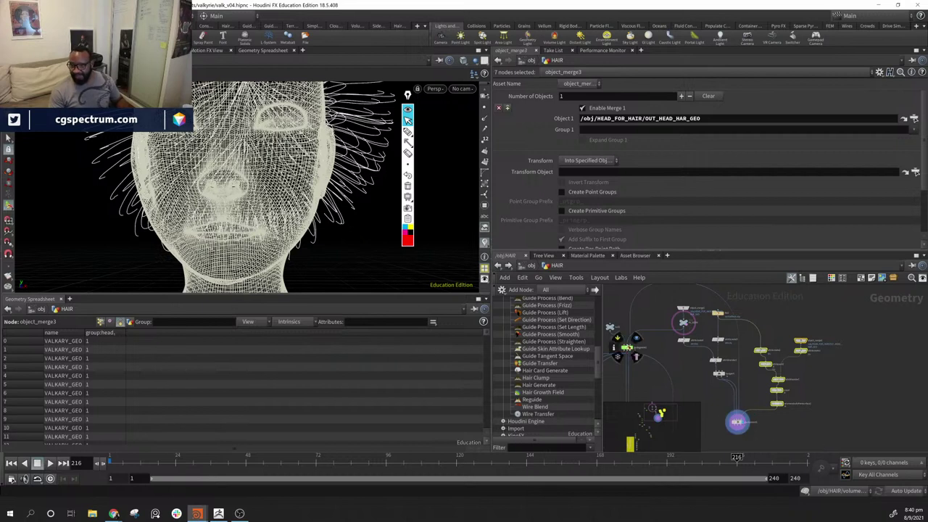
left_click(777, 418)
middle_click_drag(767, 419, 797, 363)
left_click(769, 366)
key("c")
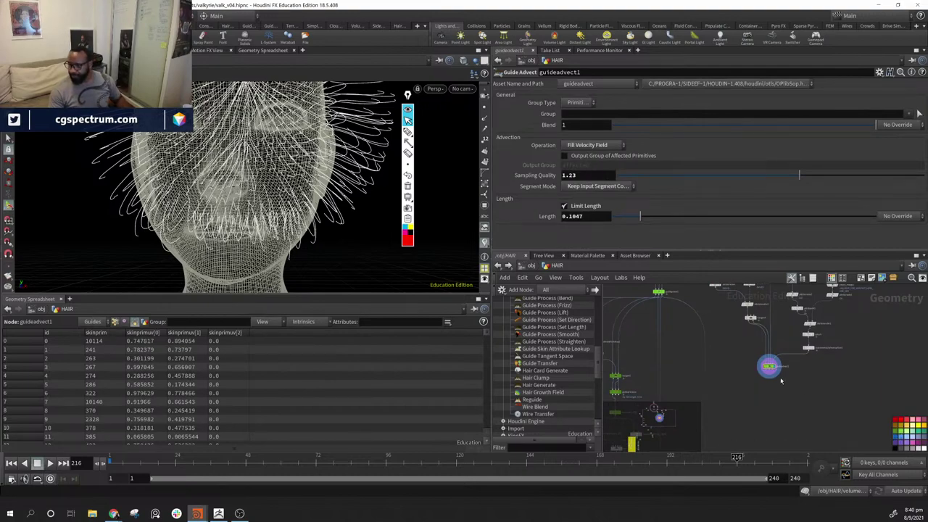
- Inspect the advected hair on the side of the head and examine the network section around guideprocess1
middle_click_drag(782, 381, 845, 361)
middle_click_drag(250, 151, 243, 231, "alt")
left_click_drag(243, 231, 345, 233, "alt")
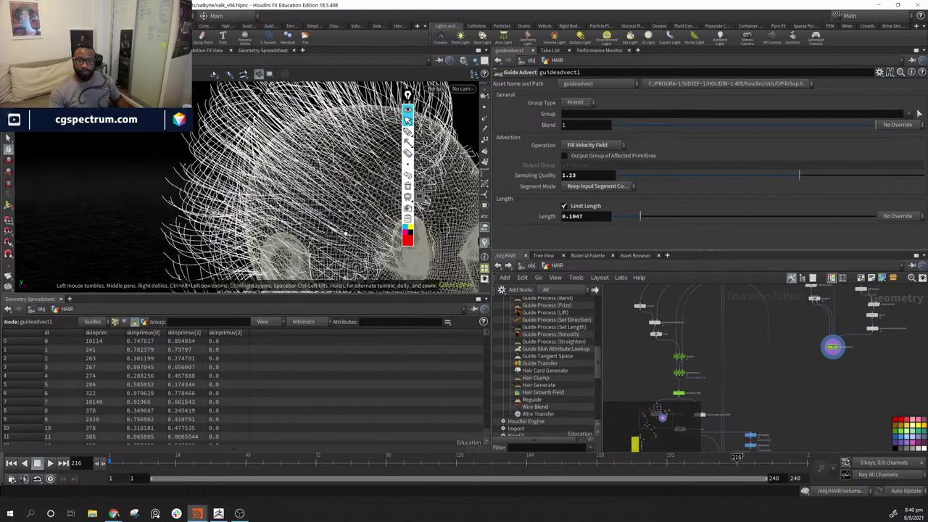
middle_click_drag(345, 233, 317, 236, "alt")
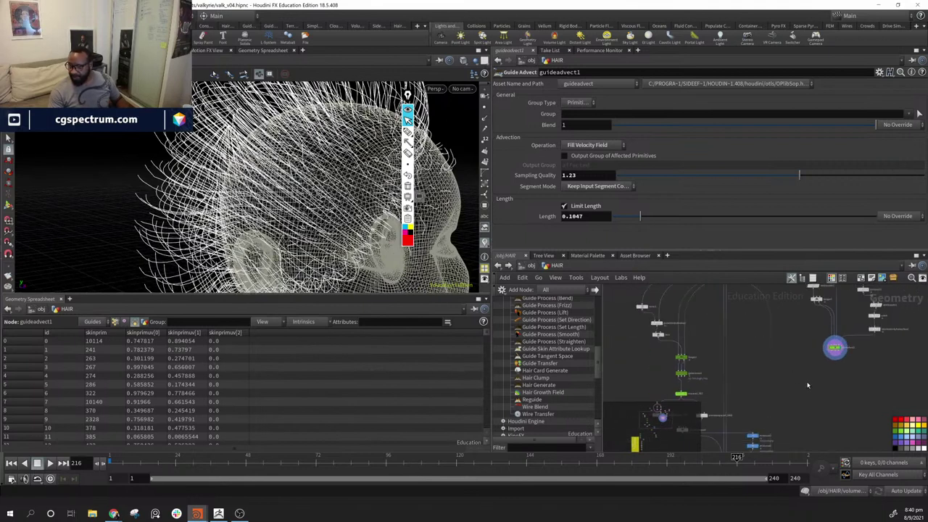
scroll(808, 379, "up", 1)
middle_click_drag(801, 381, 812, 377)
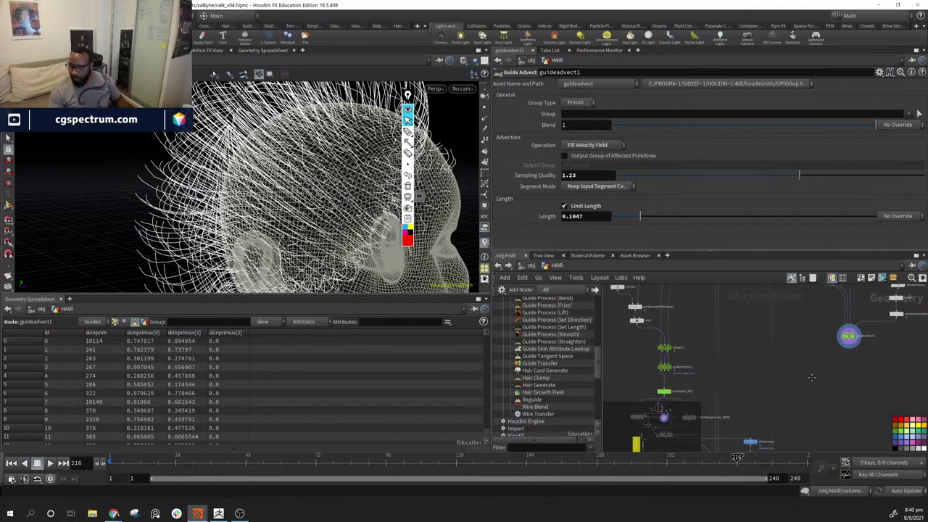
mouse_move(659, 368)
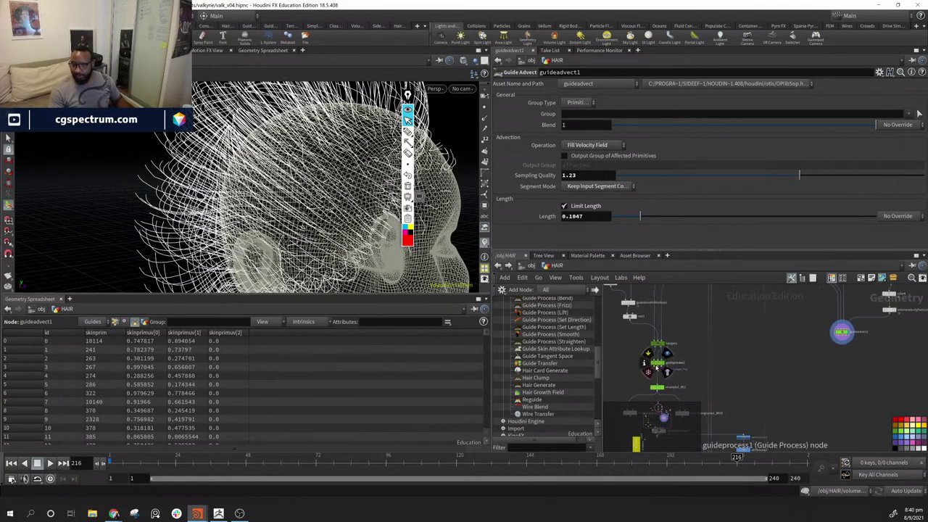
middle_click_drag(686, 376, 718, 371)
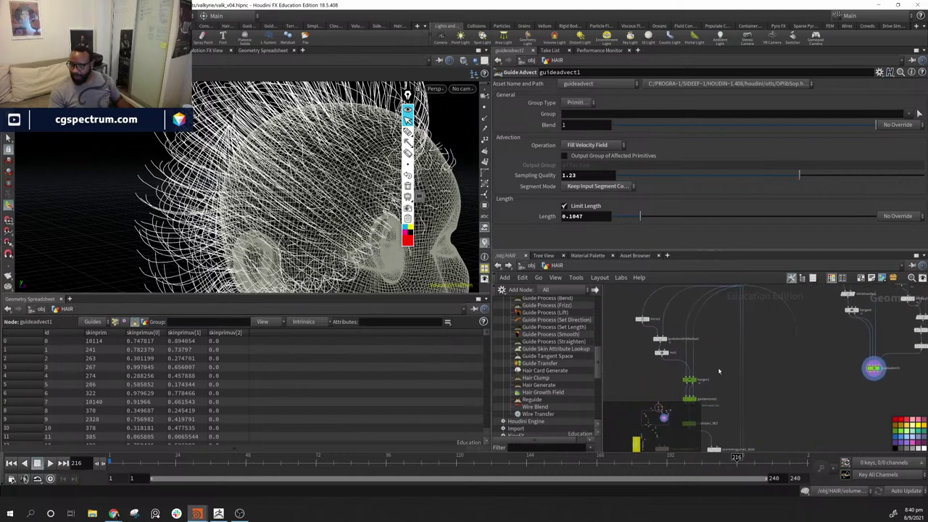
- Move rest1 out from beneath guideskinattriblookup1 to the right, just above hairgen1
scroll(659, 339, "up", 3)
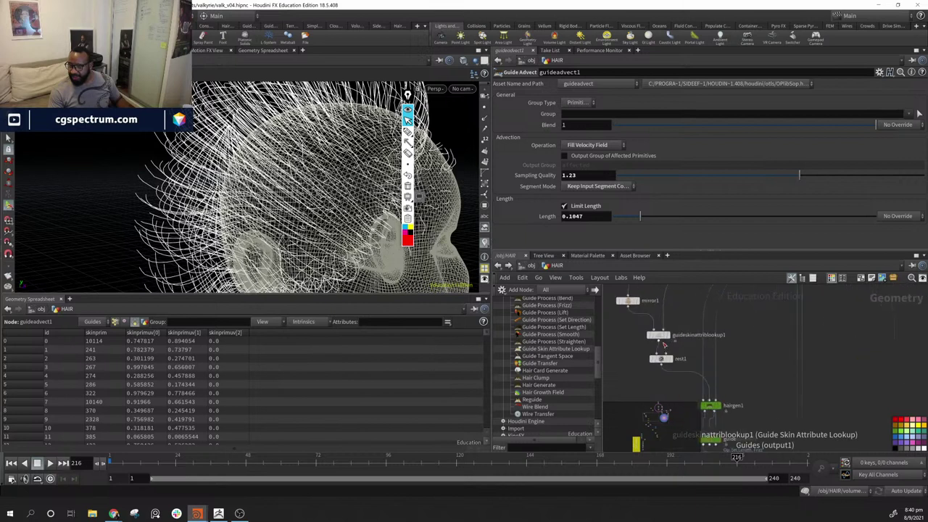
middle_click_drag(806, 386, 719, 387)
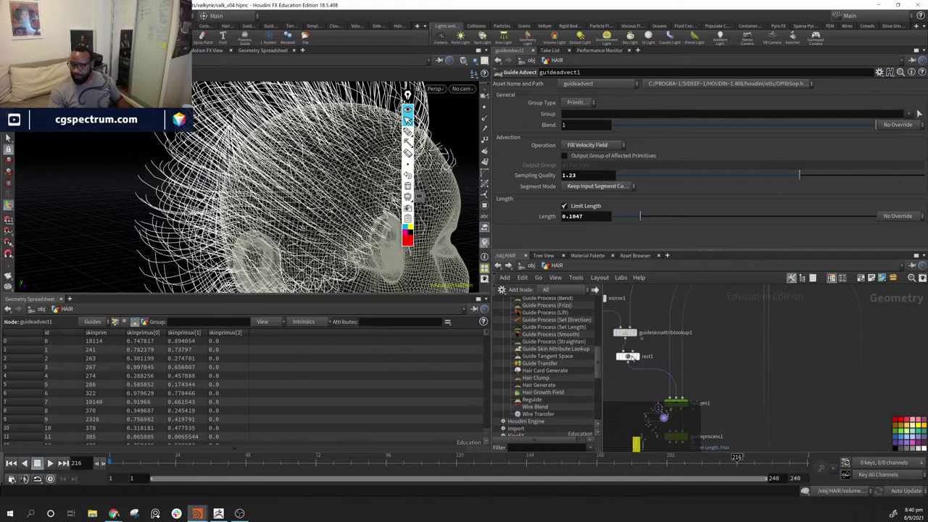
left_click_drag(632, 357, 718, 368)
- Wire guideadvect1's guides output into rest1's first input and show point attributes in the geometry spreadsheet
middle_click_drag(752, 417, 716, 427)
scroll(716, 375, "down", 3)
middle_click_drag(717, 380, 734, 340)
scroll(864, 395, "up", 3)
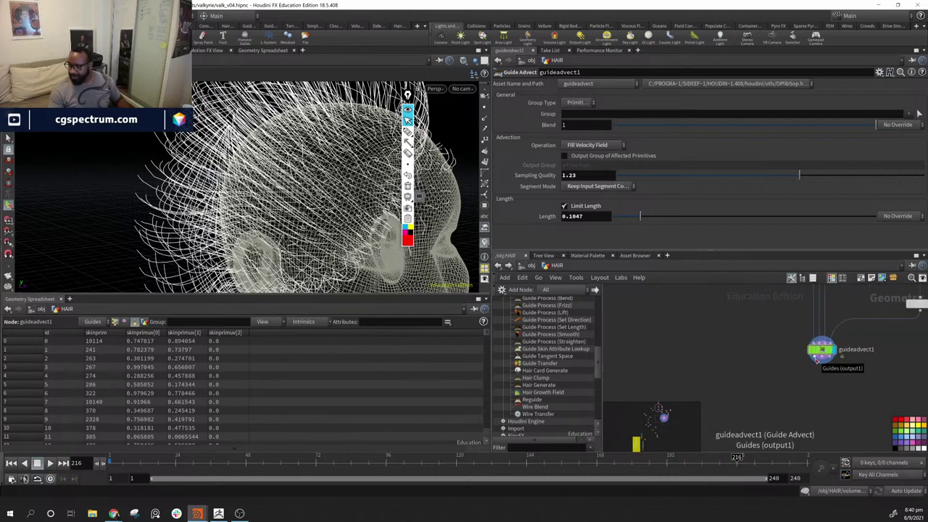
left_click(816, 360)
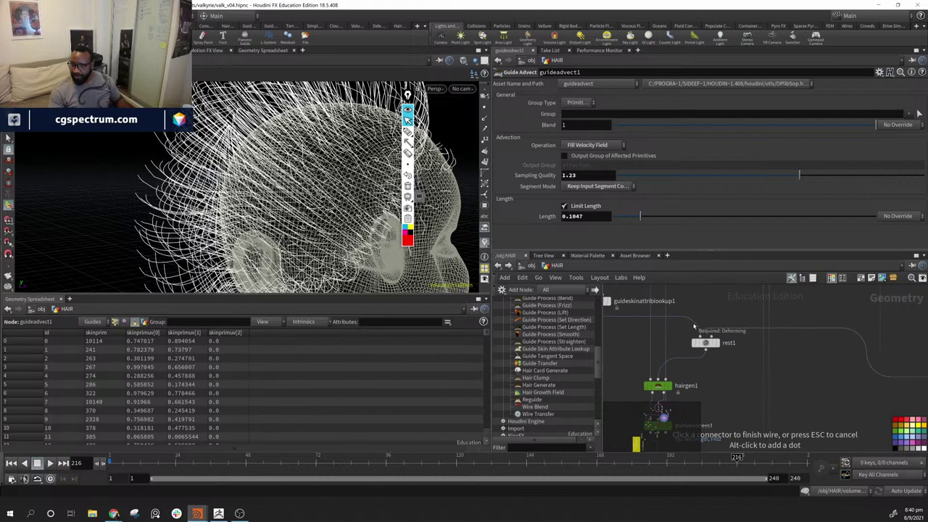
left_click(703, 336)
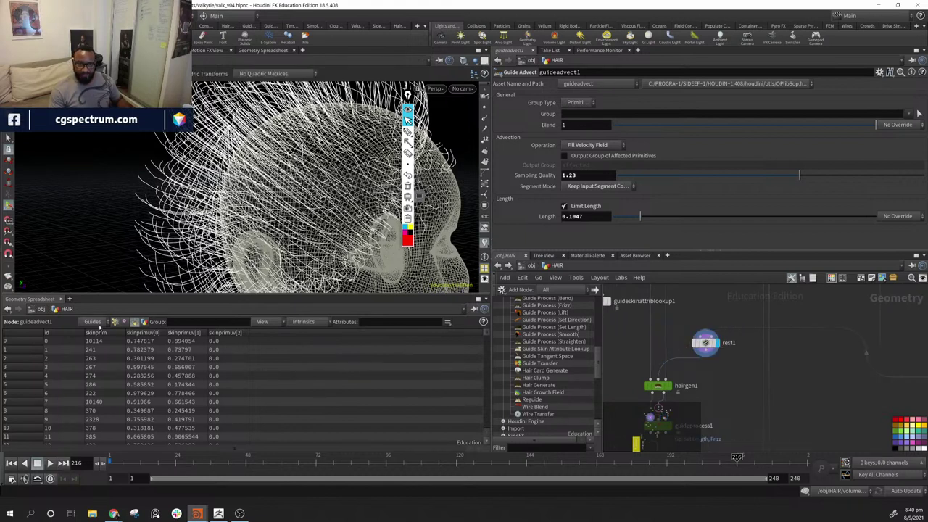
left_click(114, 322)
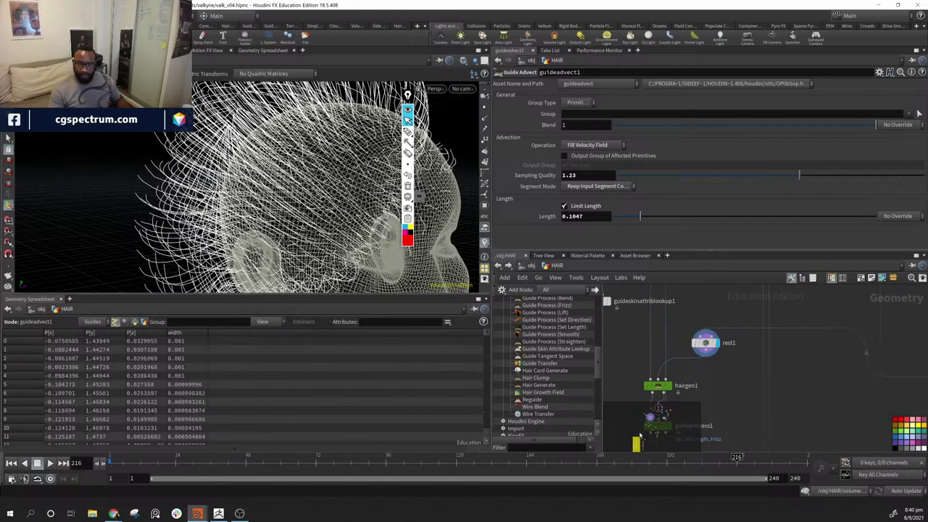
- Select the whole hair generation chain from hairgen1 downward, including its network box, and shift it lower in the network
scroll(765, 371, "down", 5)
middle_click_drag(769, 393, 744, 329)
scroll(728, 330, "down", 5)
scroll(709, 337, "up", 1)
scroll(743, 331, "down", 2)
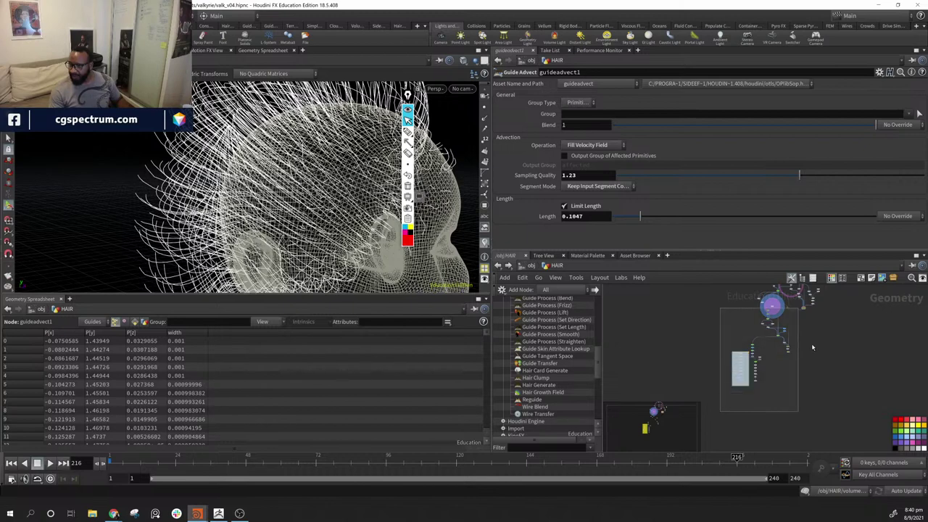
left_click_drag(812, 346, 811, 345)
key("l")
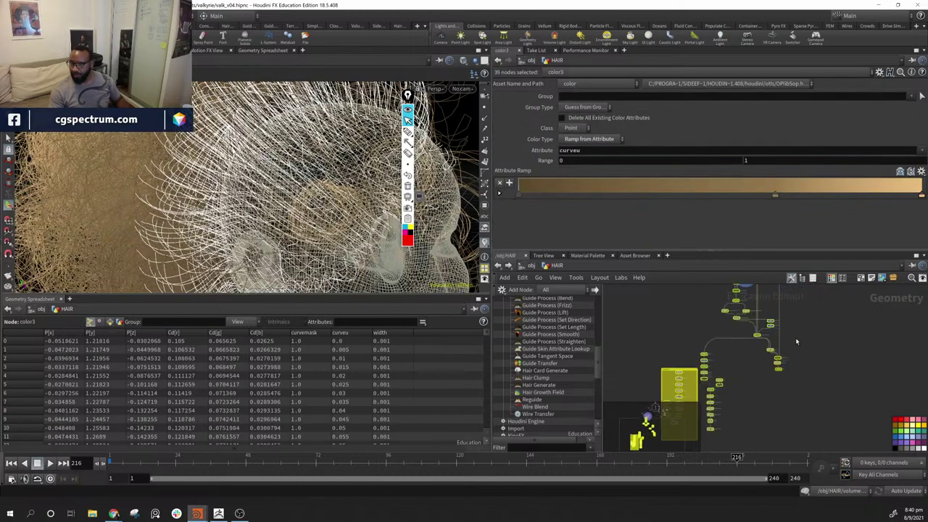
left_click_drag(738, 339, 759, 370)
scroll(819, 367, "up", 5)
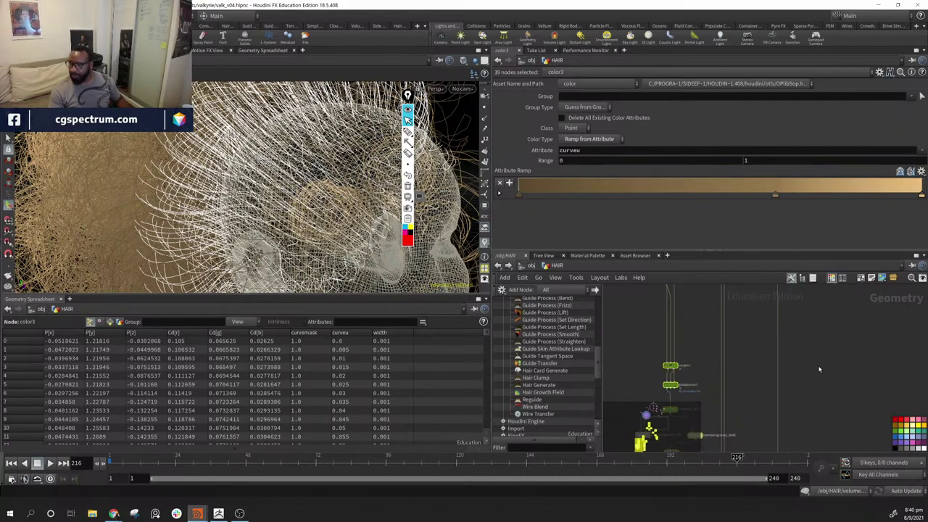
- Clear the node selection and move rest1 down, closer to hairgen1 and below the level of guideadvect1
middle_click_drag(758, 336, 808, 390)
left_click(806, 388)
left_click_drag(680, 316, 659, 377)
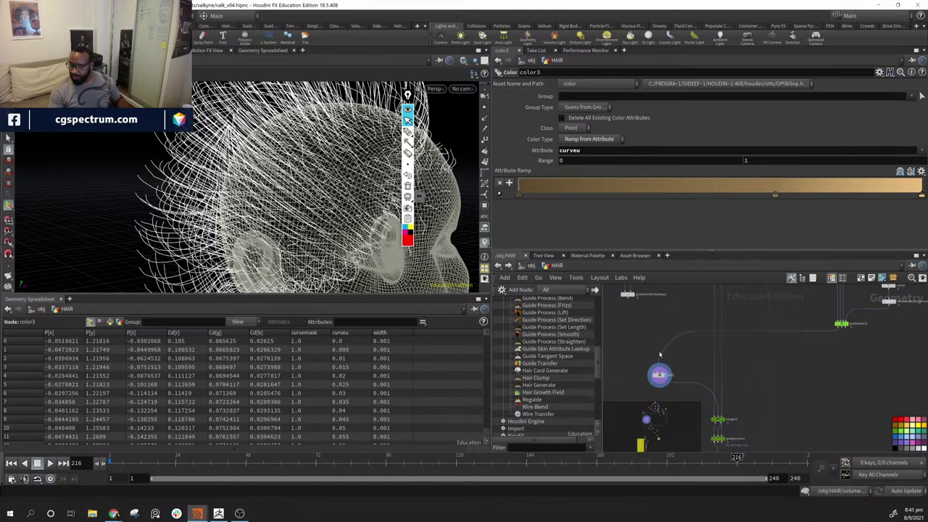
middle_click_drag(662, 336, 731, 368)
scroll(747, 424, "up", 4)
middle_click_drag(740, 449, 773, 374)
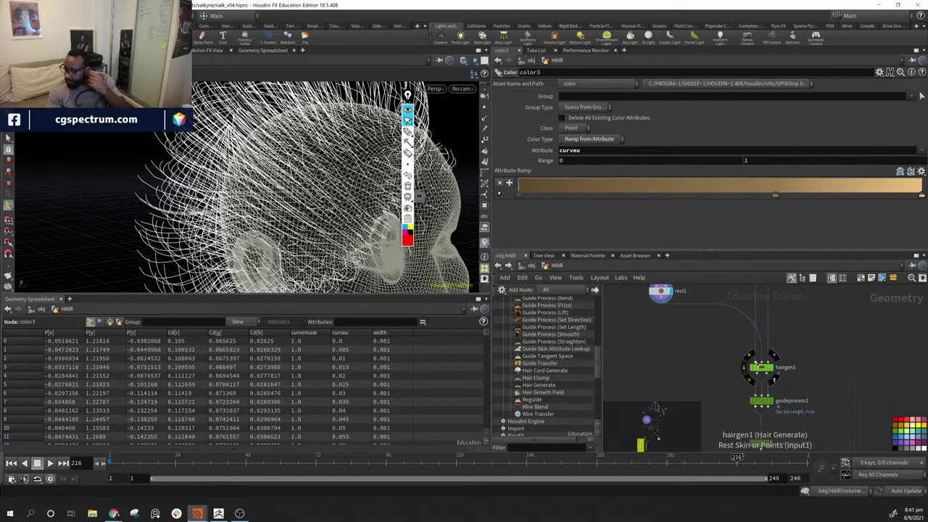
- Wire guideadvect1's skin output into hairgen1's rest skin input
middle_click_drag(734, 292, 727, 398)
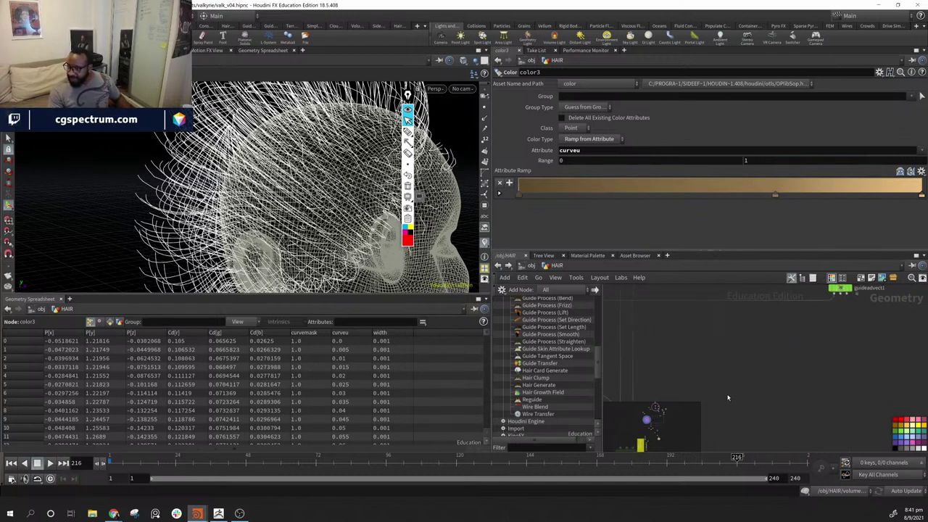
middle_click_drag(811, 331, 792, 399)
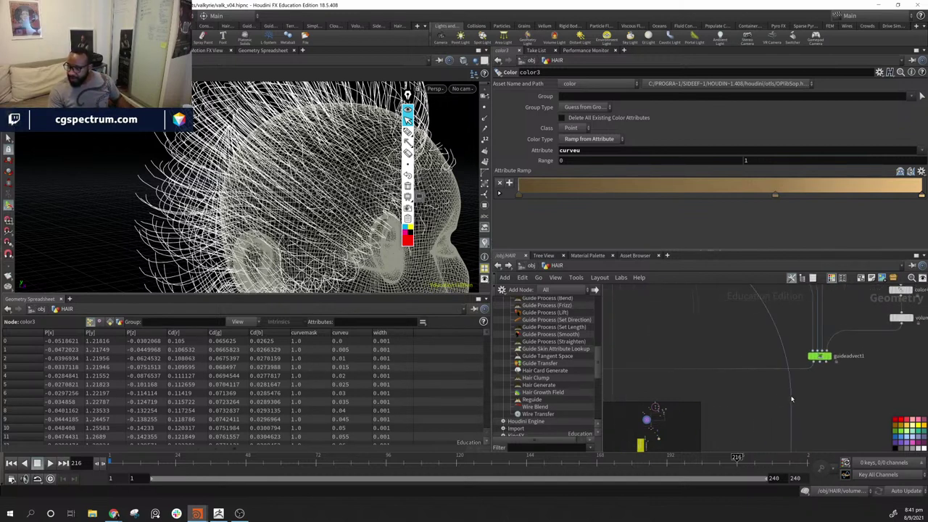
left_click(822, 364)
middle_click_drag(728, 421, 874, 325)
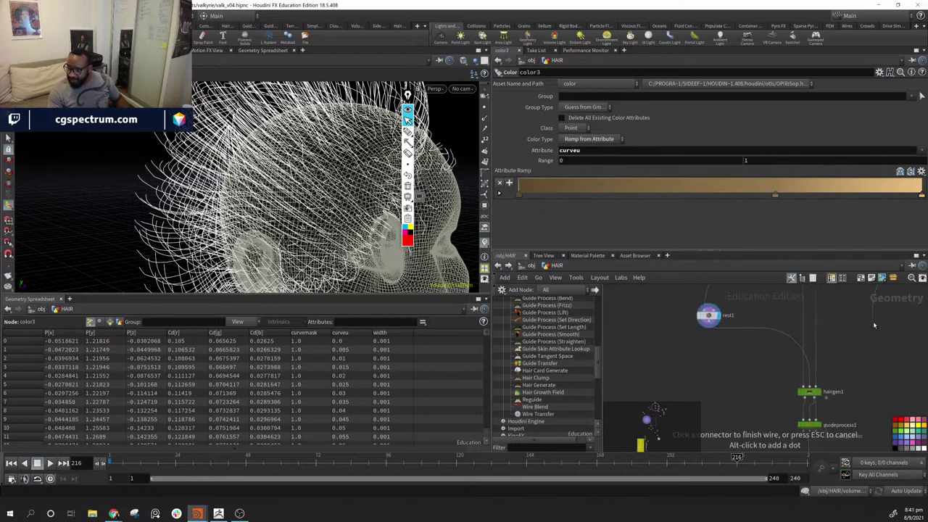
left_click(794, 385)
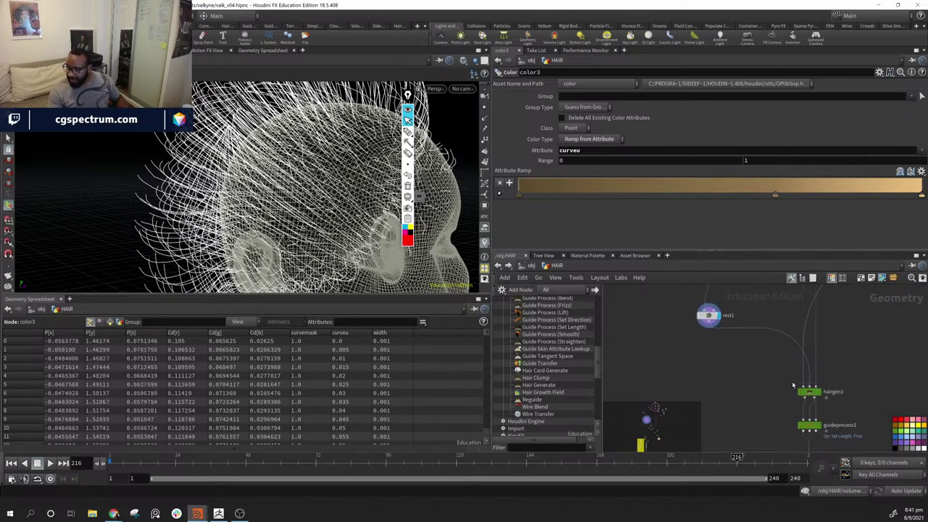
- Trace the wires around hairgen1 up to guidegroom1 and try to cut the rightmost wire running into hairgen1
middle_click_drag(817, 390, 798, 401)
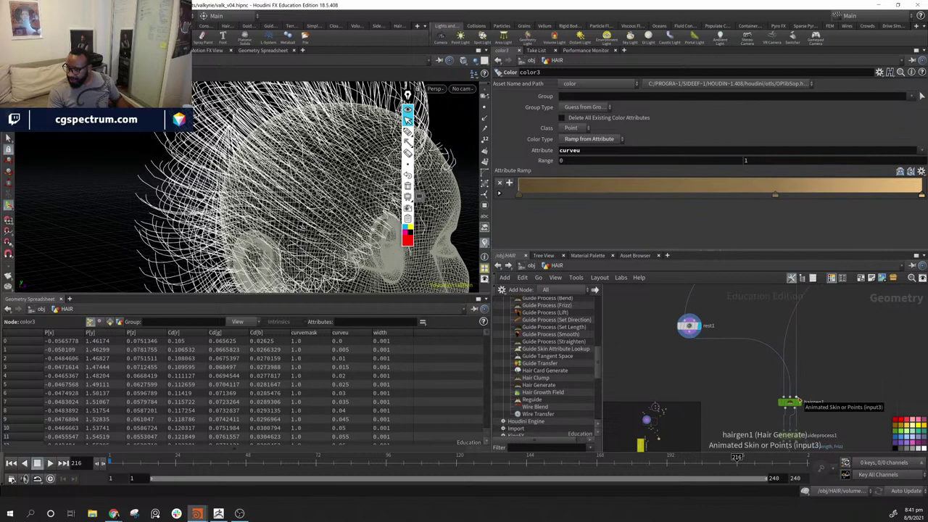
middle_click_drag(803, 349, 798, 451)
middle_click_drag(807, 318, 792, 467)
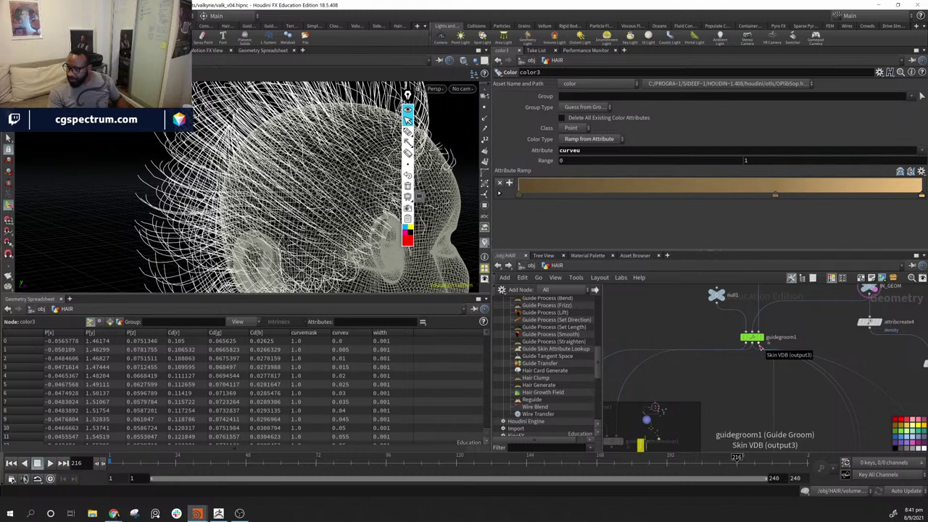
middle_click_drag(787, 435, 791, 296)
middle_click_drag(791, 448, 812, 359)
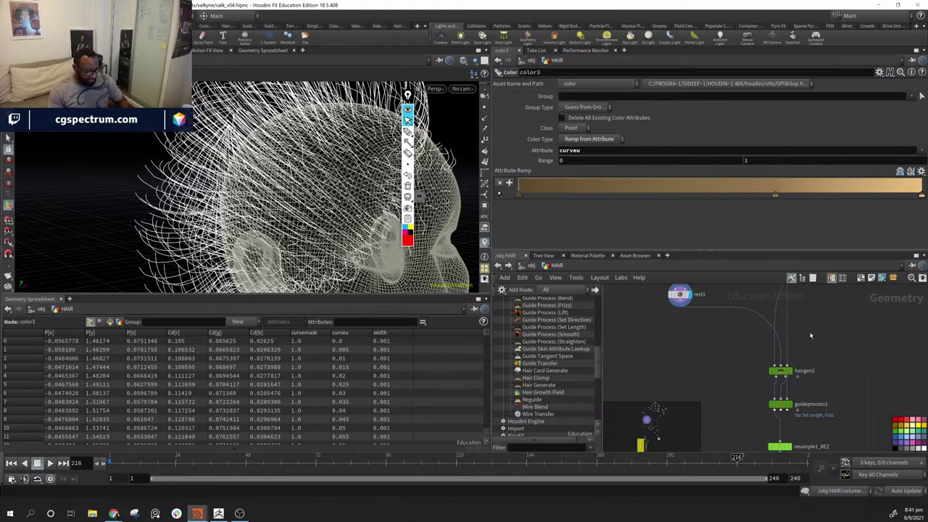
key("y")
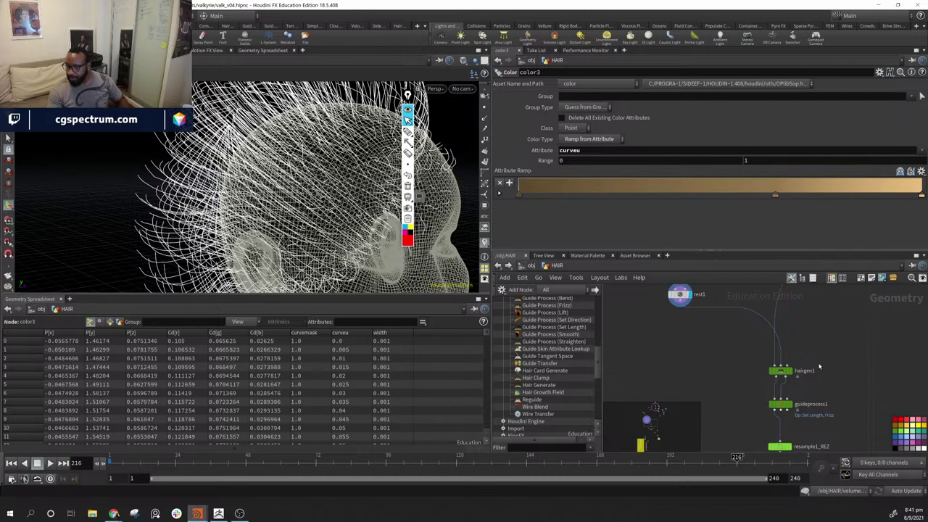
- Offset guideprocess1 to the right of hairgen1, then display hairgen1's result and view the whole head from the side
left_click_drag(782, 405, 809, 411)
left_click(792, 372)
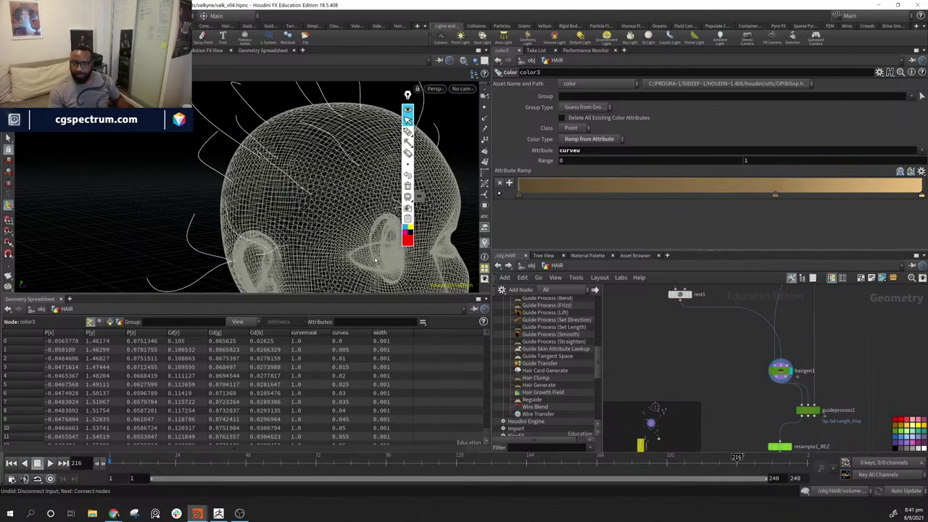
left_click_drag(355, 193, 306, 206, "alt")
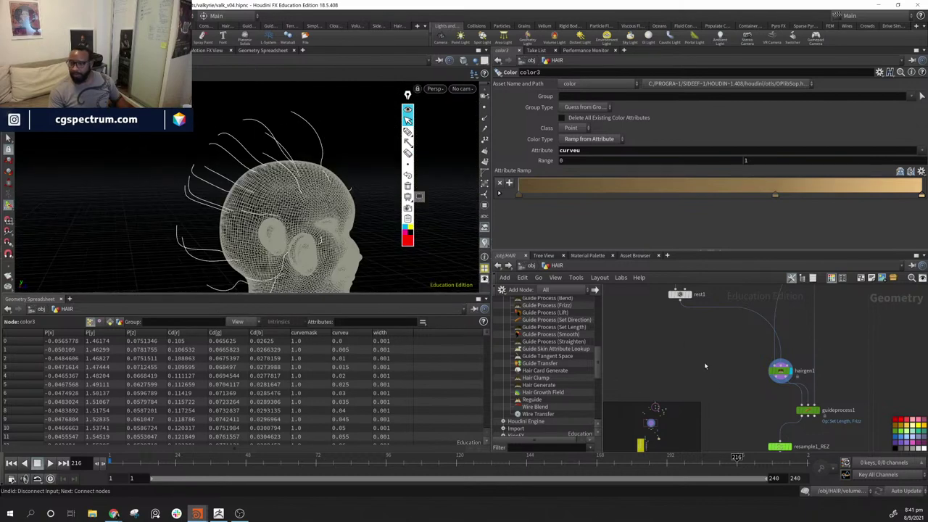
- Set the Density of hairgen1 to 7338
left_click(783, 372)
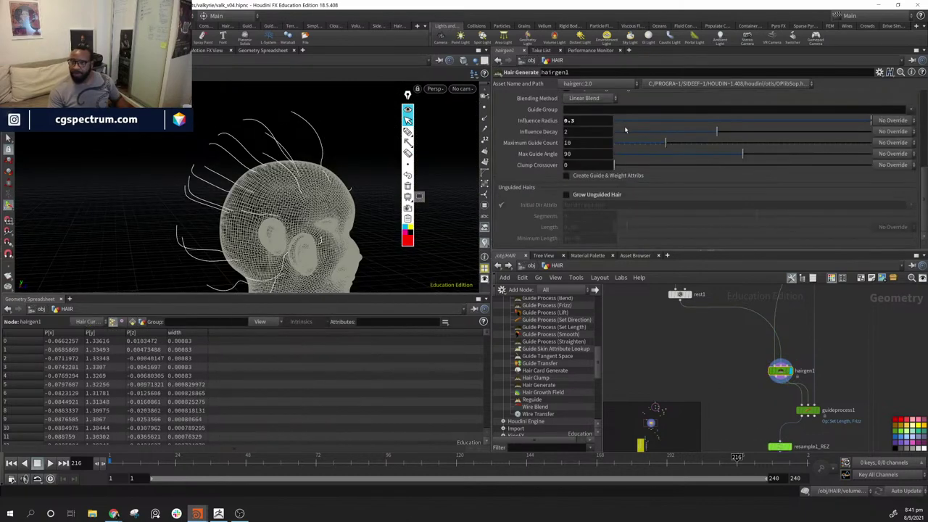
scroll(625, 126, "up", 4)
scroll(616, 188, "up", 4)
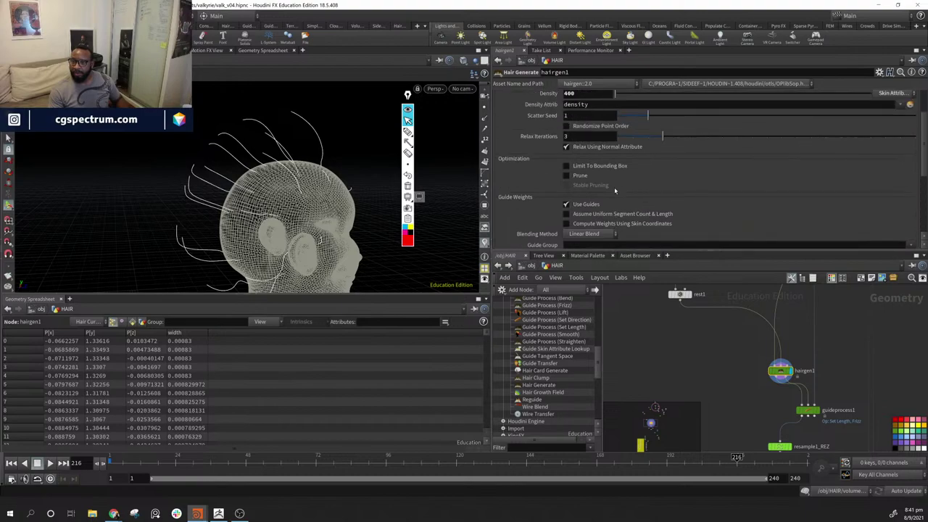
mouse_move(619, 107)
left_mouse_down()
mouse_move(647, 107)
mouse_move(633, 106)
left_mouse_up()
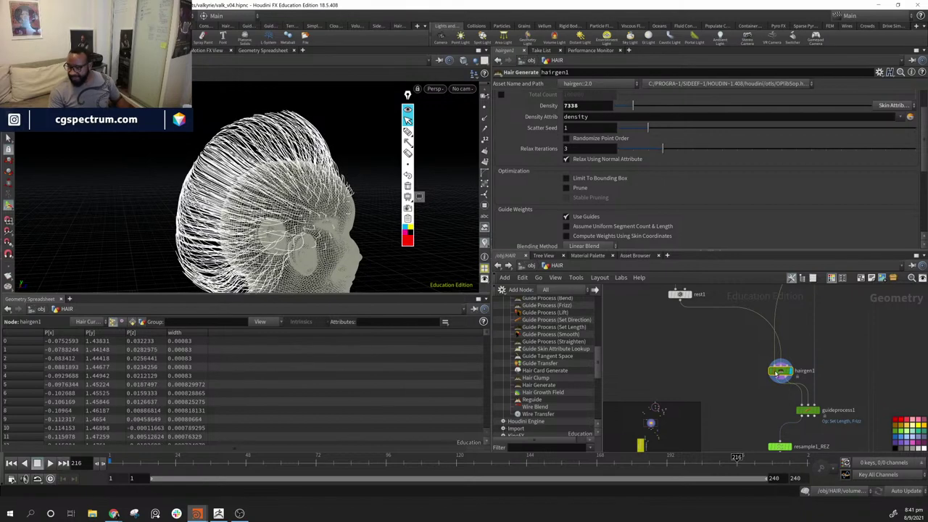
- Move rest1 across the network to sit directly beneath guideadvect1
middle_click_drag(752, 292, 685, 337)
scroll(682, 359, "down", 3)
left_click_drag(644, 339, 828, 330)
middle_click_drag(739, 406, 754, 383)
scroll(753, 382, "up", 3)
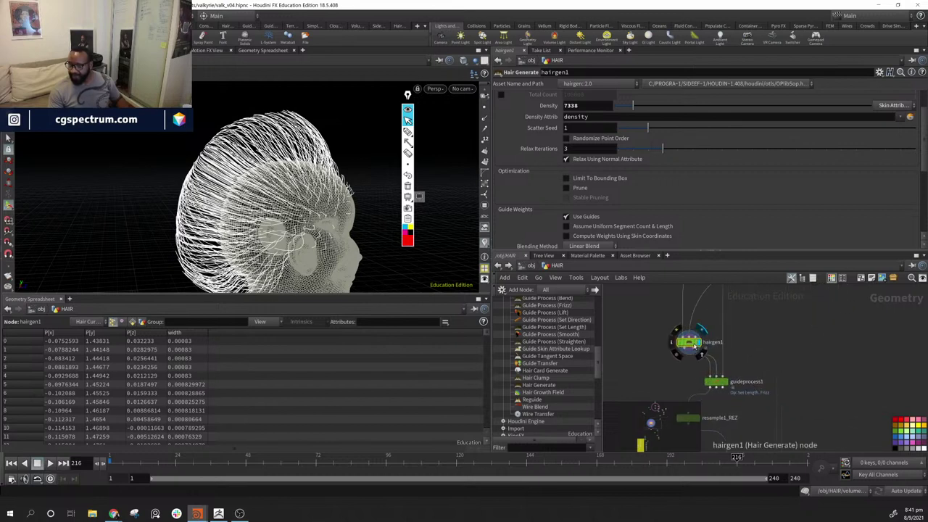
- Move hairgen1 up and to the left, clear of guideprocess1
left_click_drag(694, 346, 664, 333)
middle_click_drag(700, 325, 709, 471)
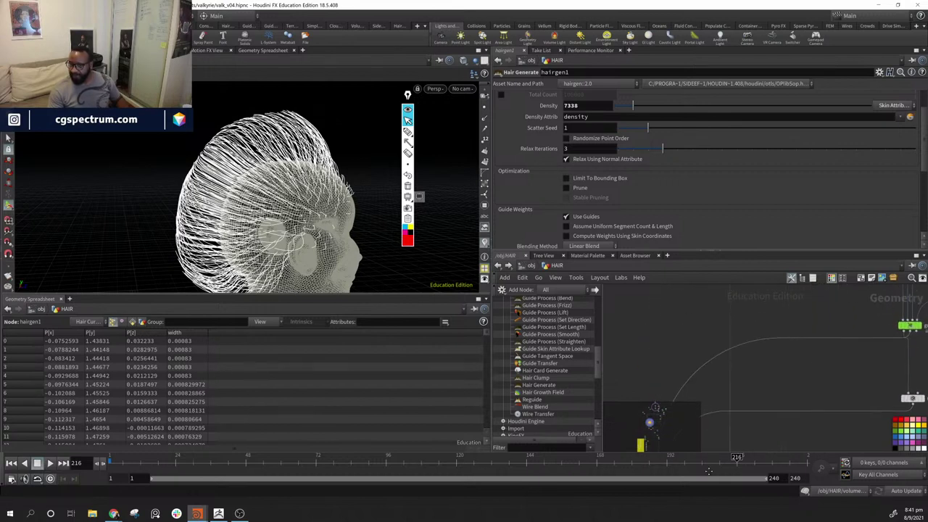
left_click_drag(708, 472, 728, 359)
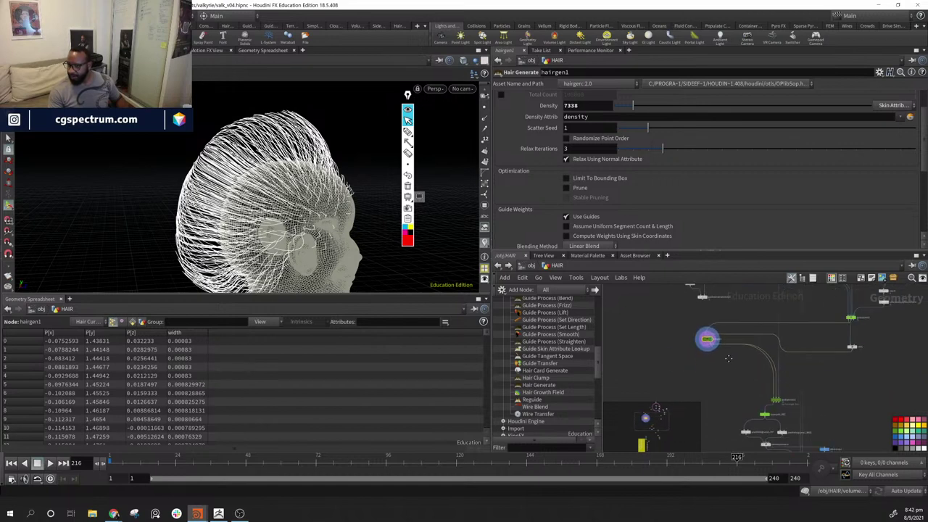
middle_click_drag(729, 358, 708, 322)
scroll(759, 352, "up", 4)
- Wire rest1's output into the second input of guideprocess1
left_click_drag(748, 382, 743, 384)
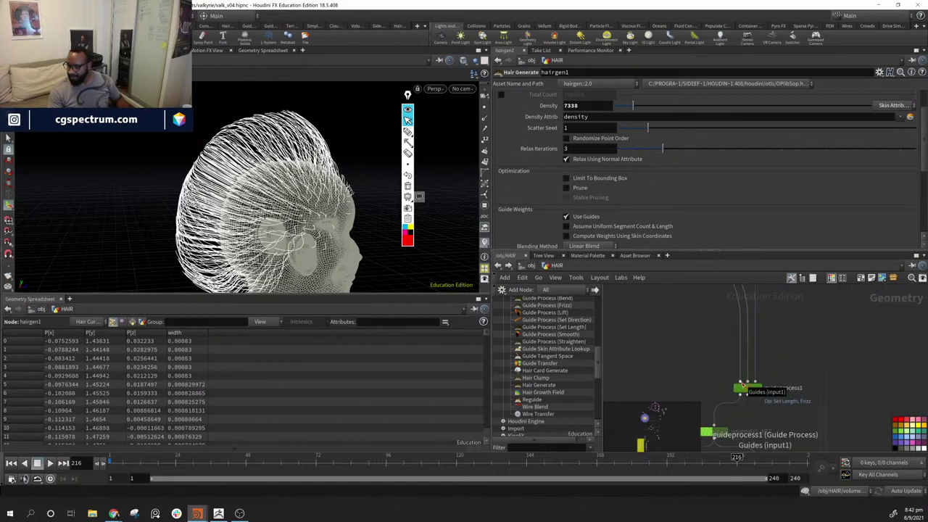
middle_click_drag(768, 301, 706, 440)
middle_click_drag(887, 396, 857, 384)
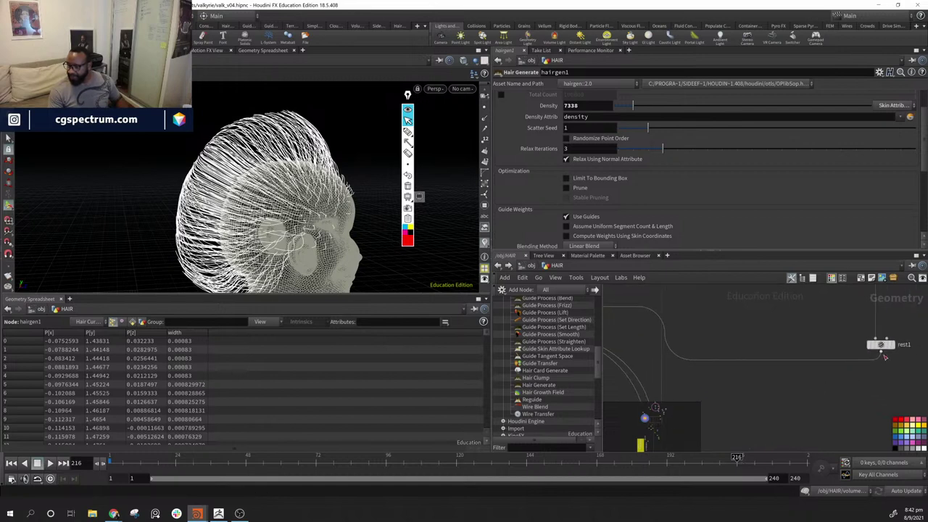
left_click(882, 354)
middle_click_drag(716, 437, 796, 319)
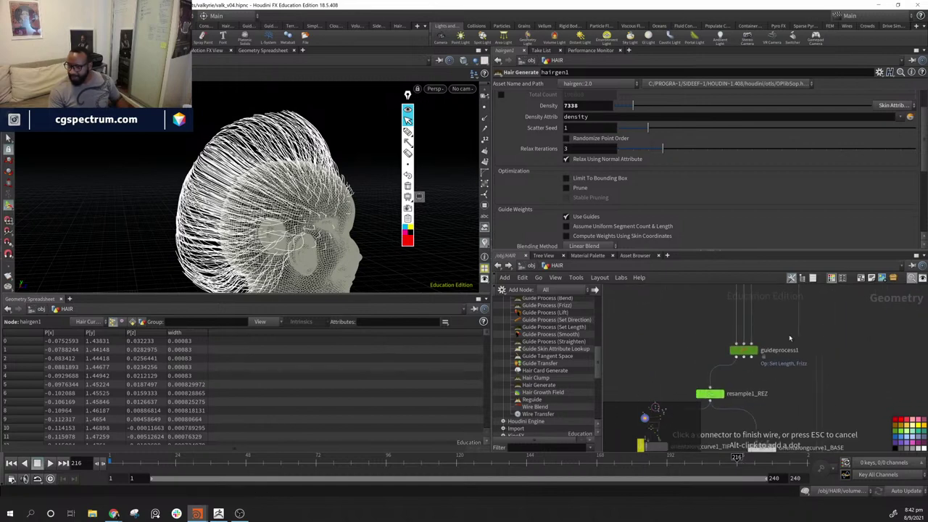
left_click(744, 343)
middle_click_drag(896, 330, 764, 410)
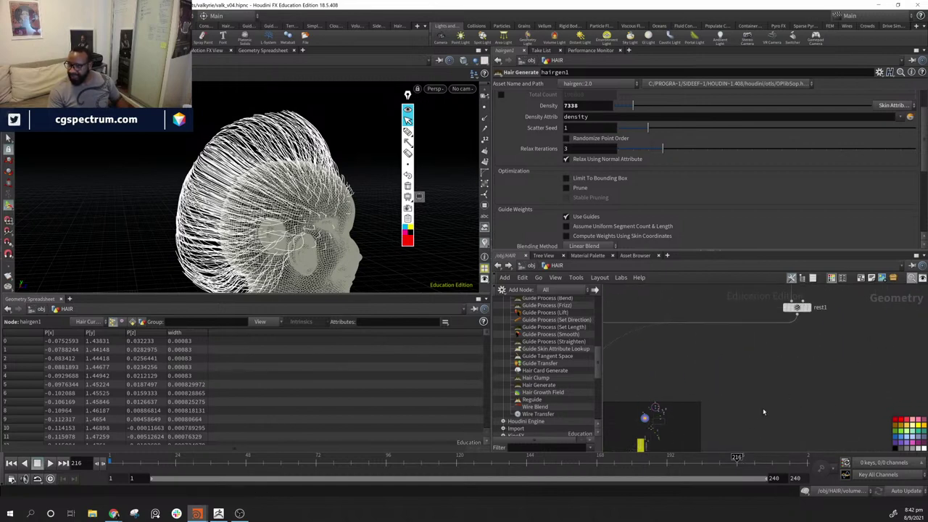
middle_click_drag(806, 320, 810, 296)
left_click(688, 360)
middle_click_drag(743, 403, 815, 336)
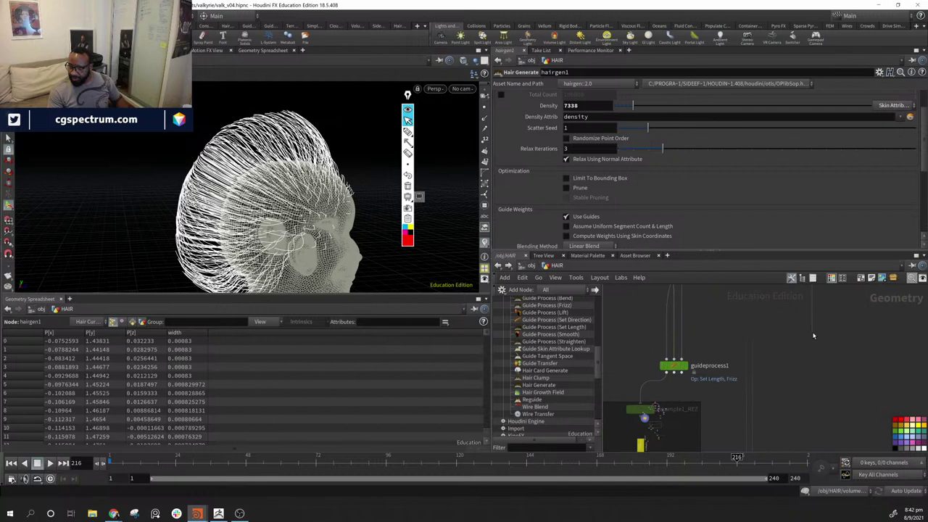
left_click(674, 359)
- Rewire the third input (Skin VDB) of guideprocess1 from the upstream part of the network
middle_click_drag(696, 365, 680, 451)
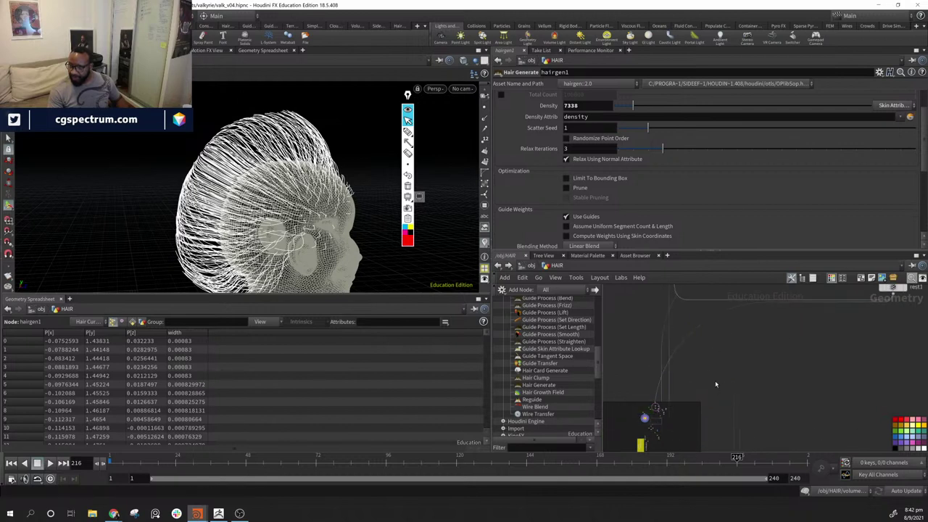
middle_click_drag(735, 303, 498, 370)
middle_click_drag(624, 427, 787, 346)
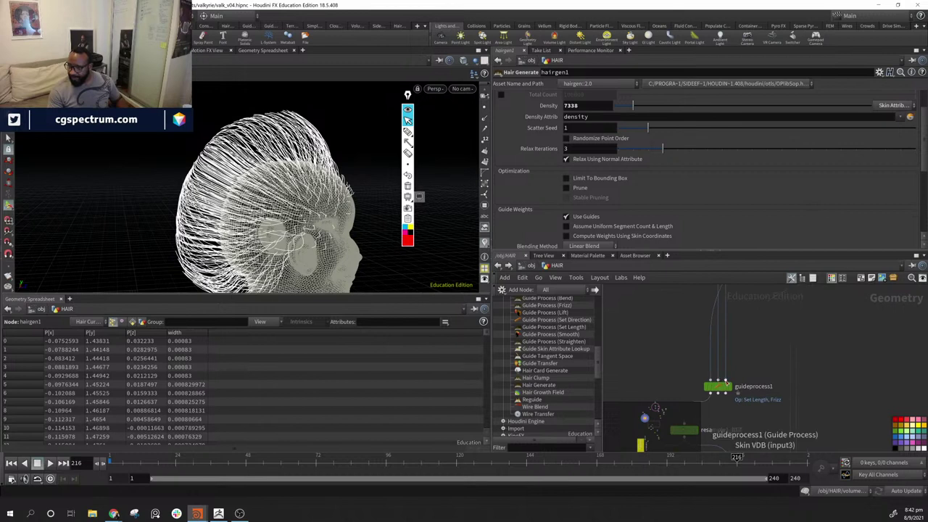
middle_click_drag(726, 384, 706, 431)
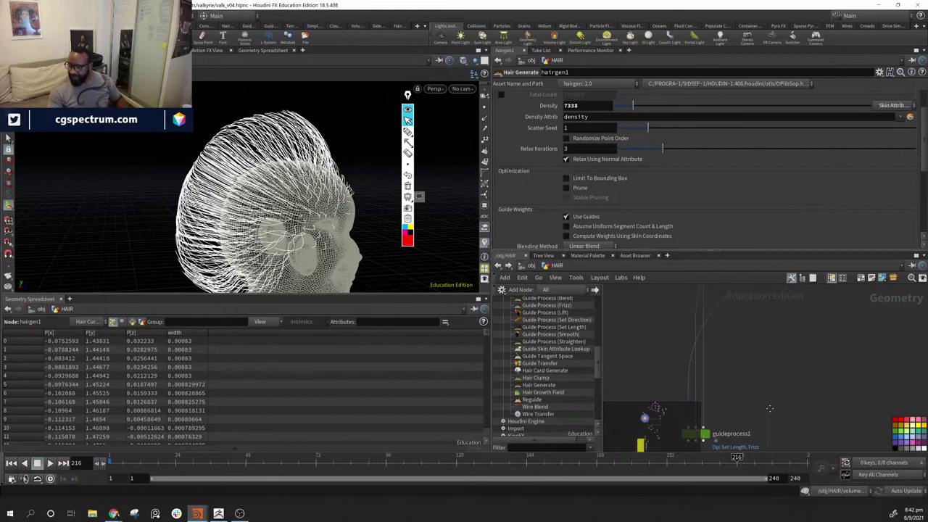
scroll(820, 387, "down", 4)
middle_click_drag(818, 350, 738, 464)
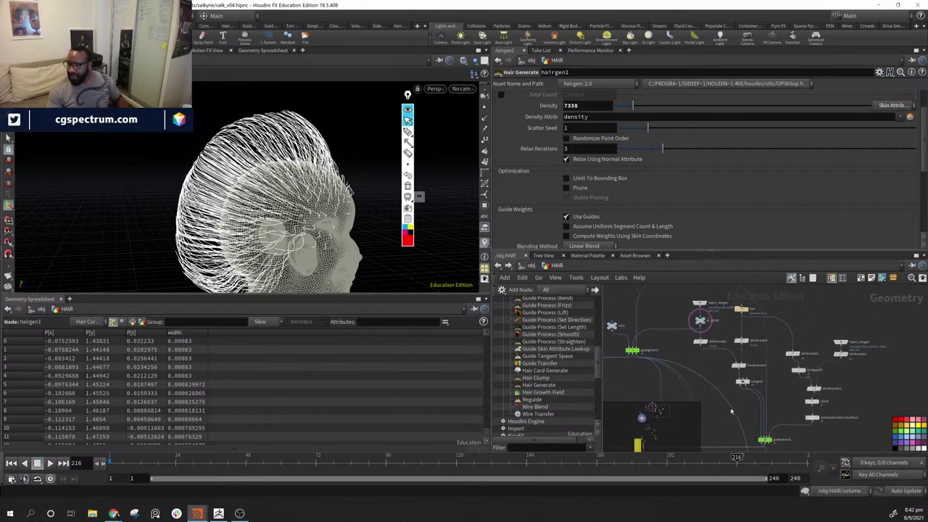
middle_click_drag(707, 366, 756, 297)
left_click(723, 332)
middle_click_drag(790, 429, 804, 294)
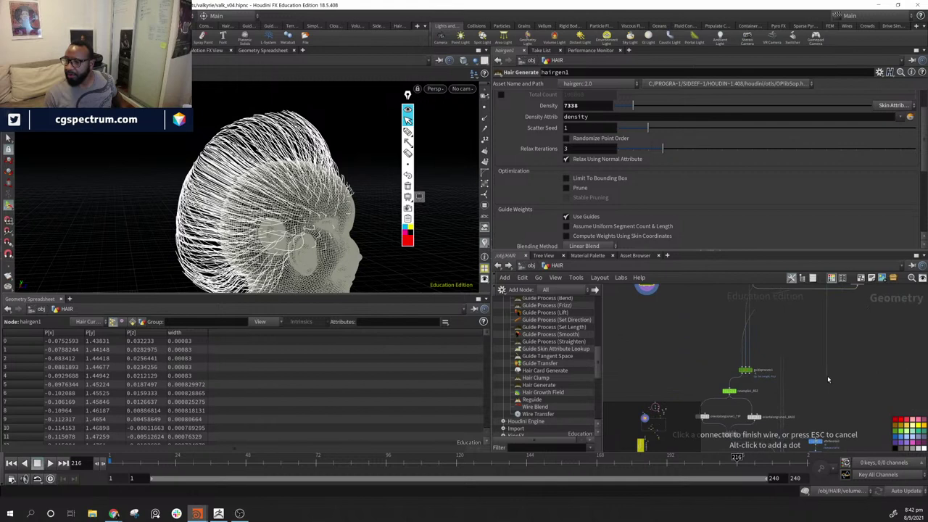
left_click(752, 372)
- Delete hairgen1 together with the two leftover nodes above it in the network
middle_click_drag(789, 368, 783, 432)
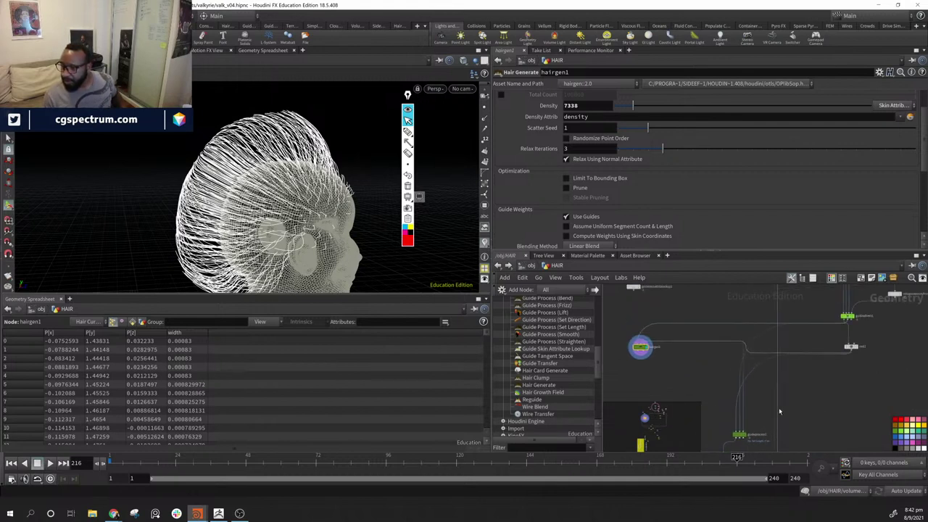
middle_click_drag(644, 368, 716, 407)
left_click_drag(672, 310, 738, 412)
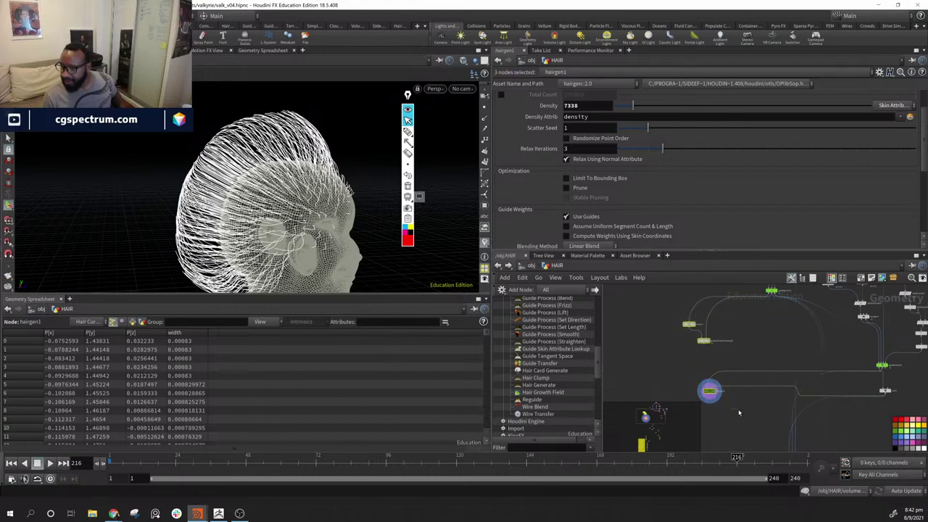
key("Delete")
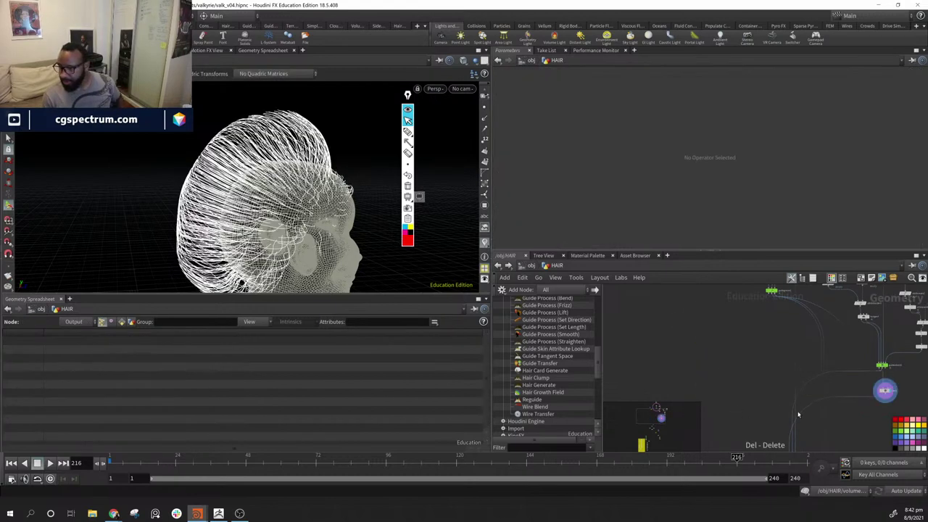
- Display the result of guideprocess1 in the viewport and select the node to show its parameters
middle_click_drag(851, 434, 845, 356)
scroll(845, 356, "up", 3)
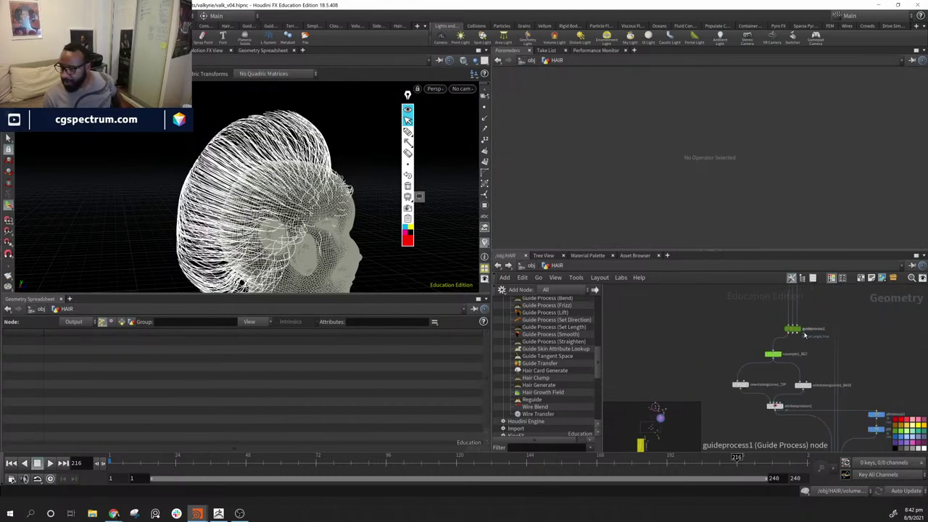
left_click(801, 330)
left_click_drag(305, 195, 254, 210, "alt")
scroll(319, 207, "down", 5)
scroll(356, 220, "up", 5)
left_click_drag(356, 220, 225, 245, "alt")
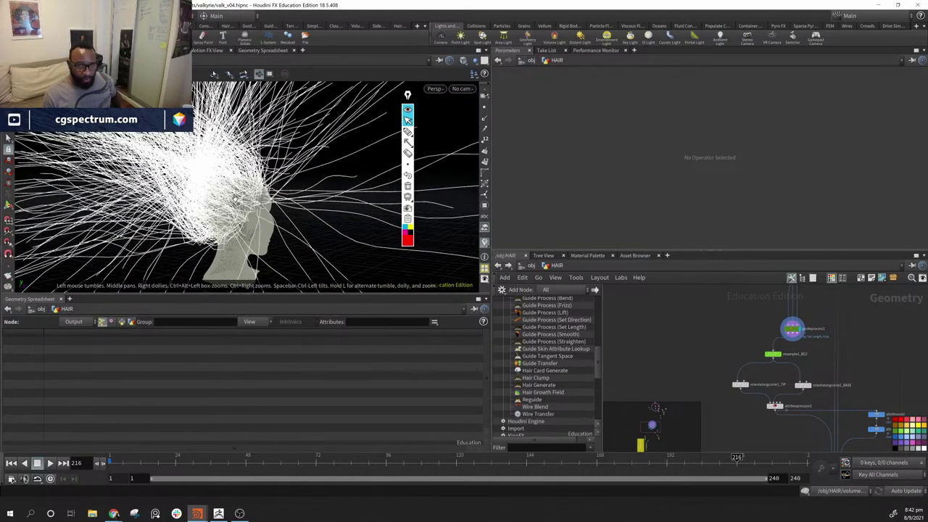
middle_click_drag(809, 340, 794, 347)
left_click(777, 336)
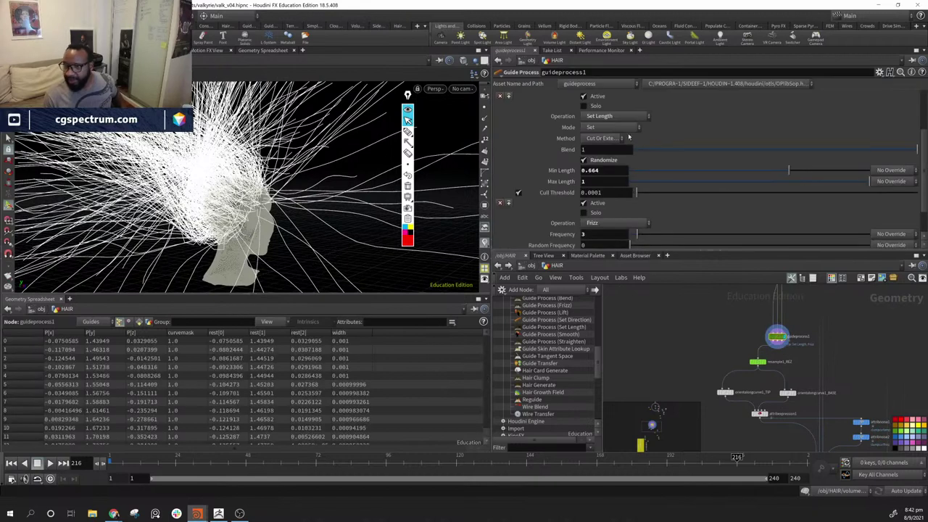
- Deactivate the Frizz operation of guideprocess1 and set the Set Length mode to Multiply
scroll(619, 134, "up", 3)
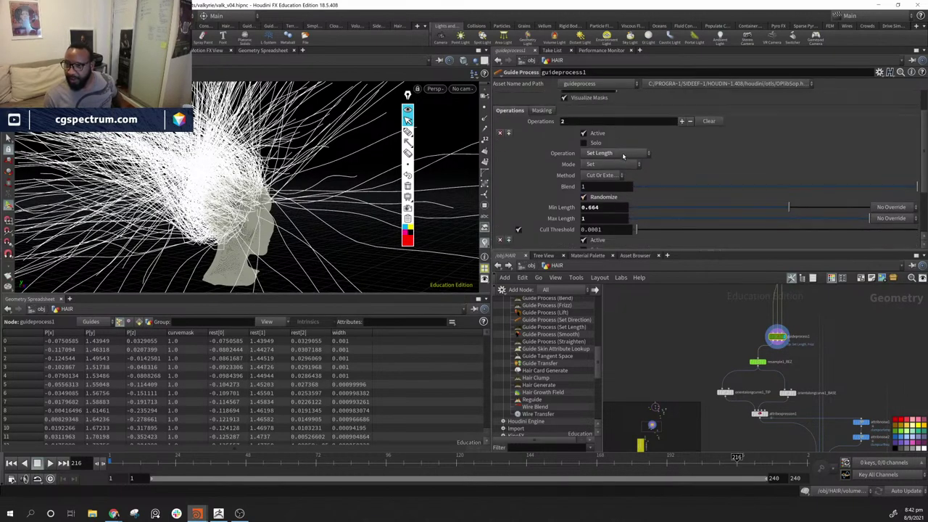
scroll(622, 210, "down", 4)
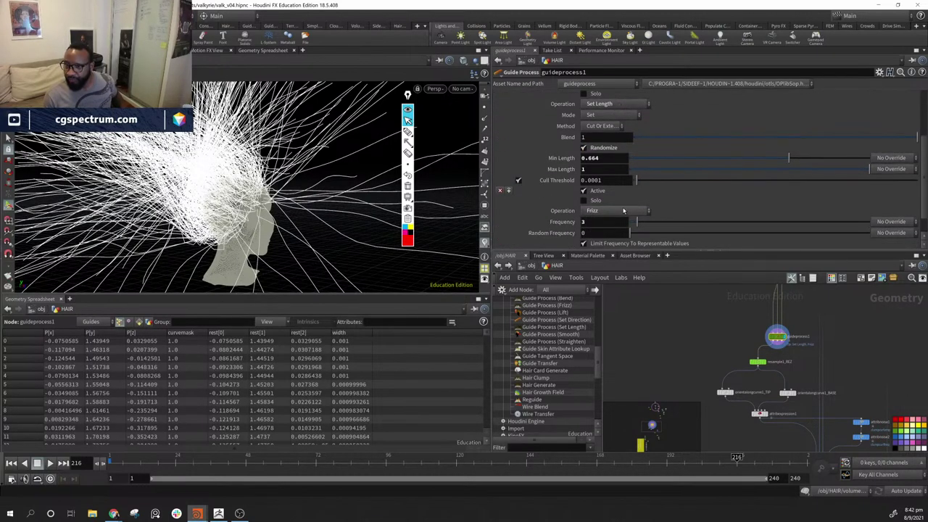
left_click(584, 190)
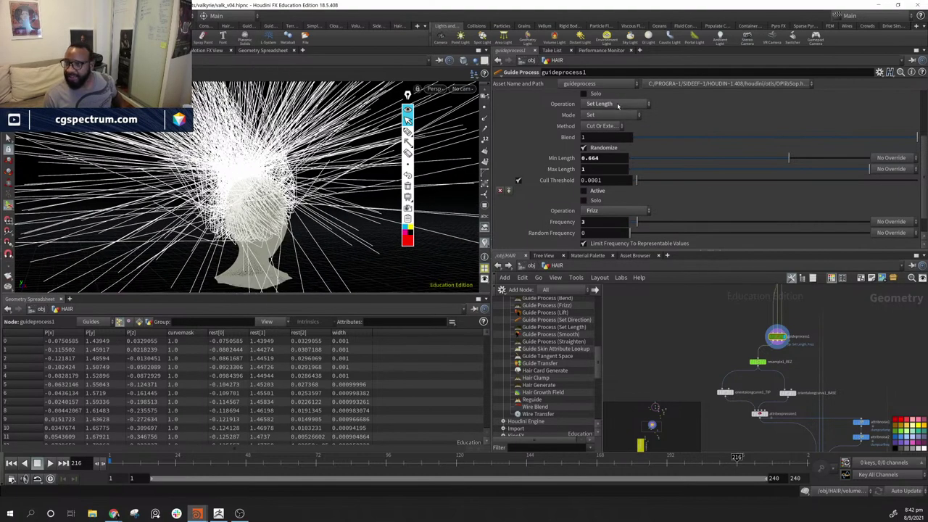
left_click(618, 118)
left_click(609, 140)
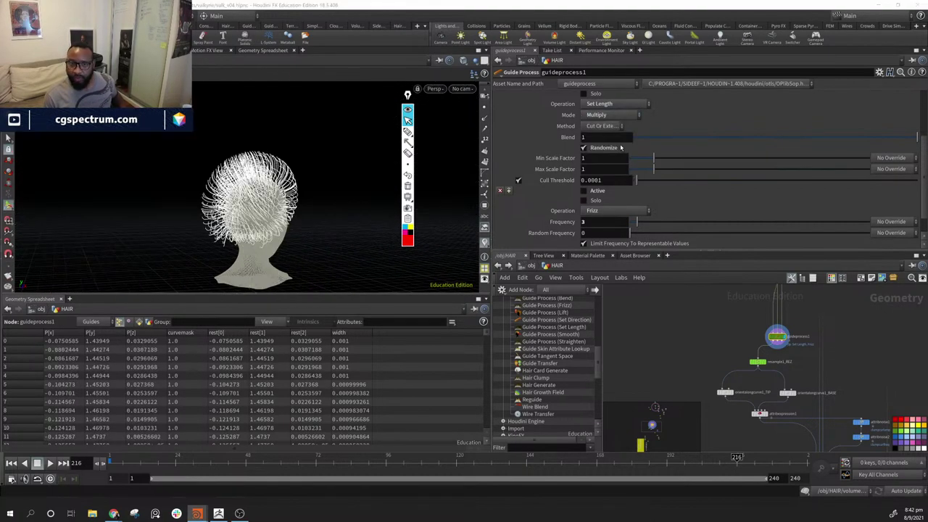
- Set the Set Length operation's Min Scale Factor to 0.46 and Max Scale Factor to 1.09
left_click_drag(204, 204, 149, 198)
right_click_drag(305, 217, 474, 254)
left_click_drag(474, 254, 313, 190)
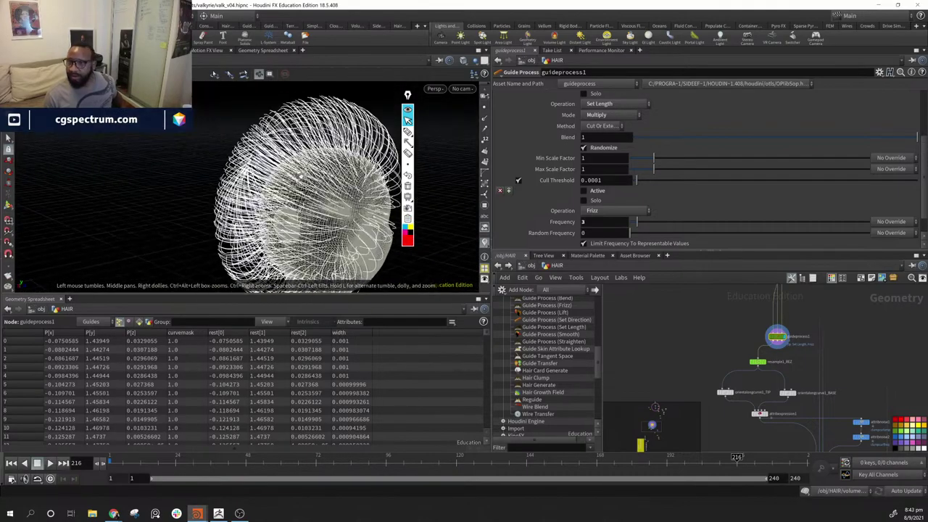
left_click_drag(655, 158, 645, 160)
left_click_drag(301, 218, 338, 179)
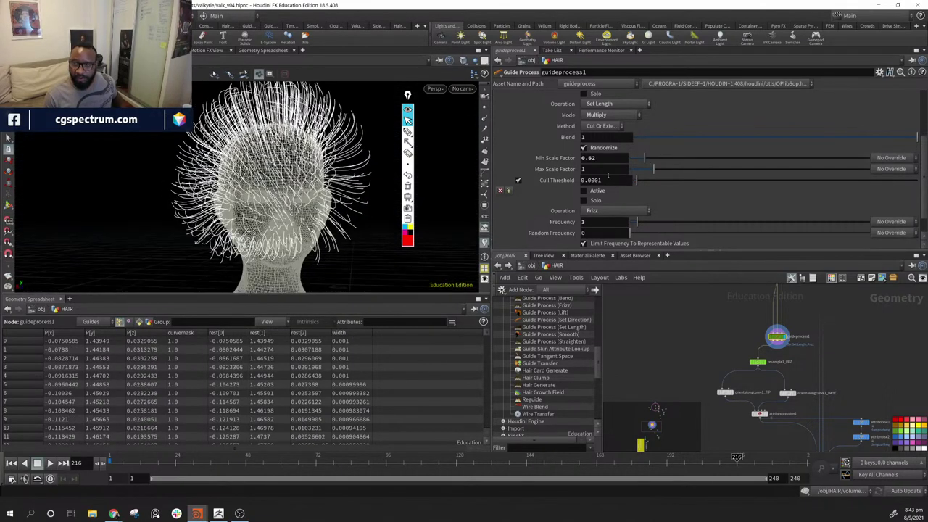
left_click_drag(642, 158, 649, 159)
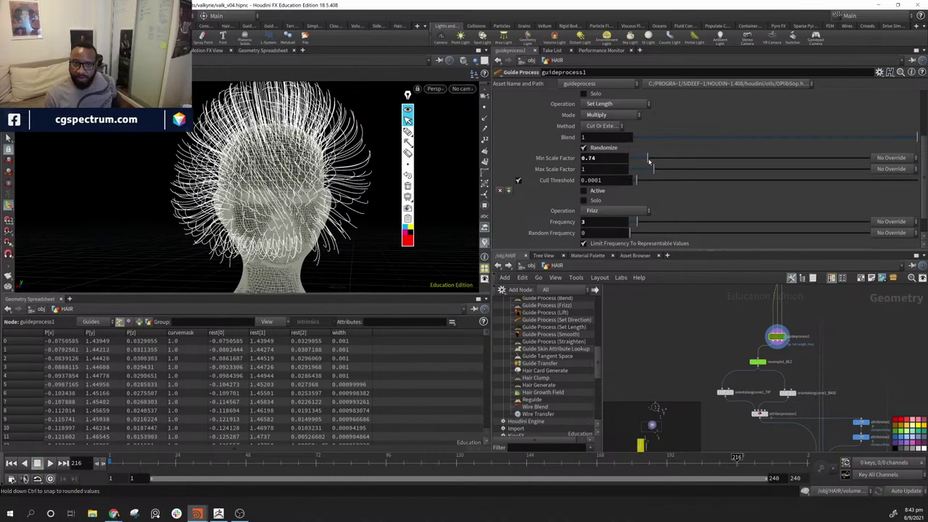
left_click_drag(368, 178, 381, 227)
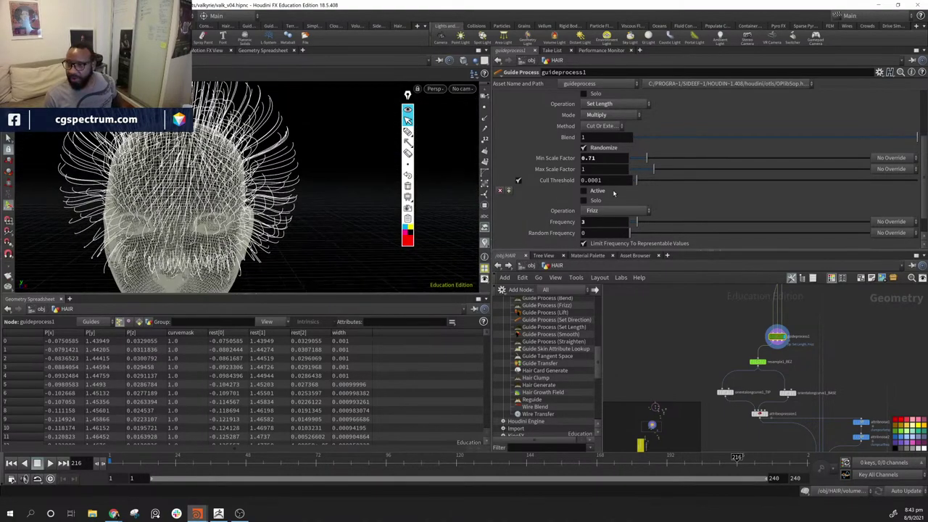
mouse_move(655, 169)
left_mouse_down()
mouse_move(664, 171)
mouse_move(644, 161)
left_mouse_up()
left_click_drag(207, 171, 341, 192)
left_click_drag(663, 170, 641, 163)
left_click_drag(319, 190, 221, 183, "alt")
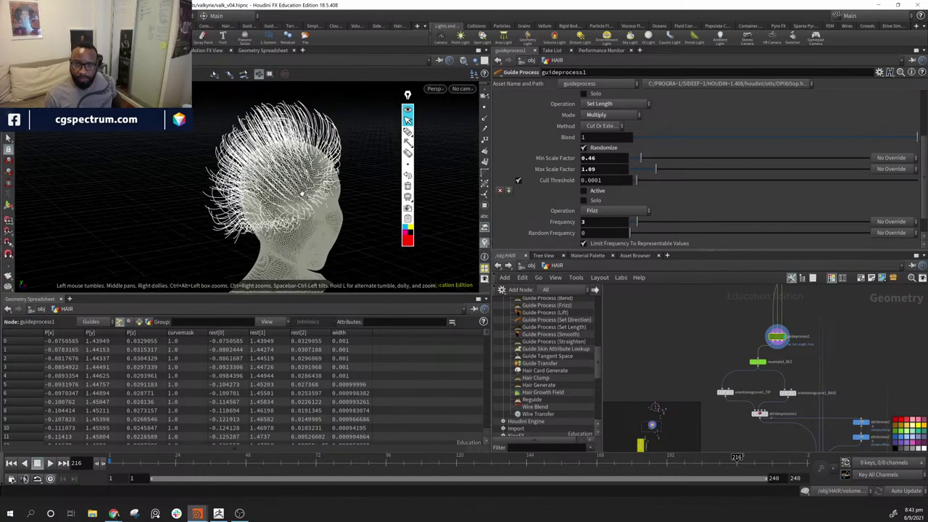
- Reactivate the Frizz operation with a Frequency of 1.9 and an Amplitude of 0.0162
left_click(585, 192)
left_click_drag(395, 182, 338, 169, "alt")
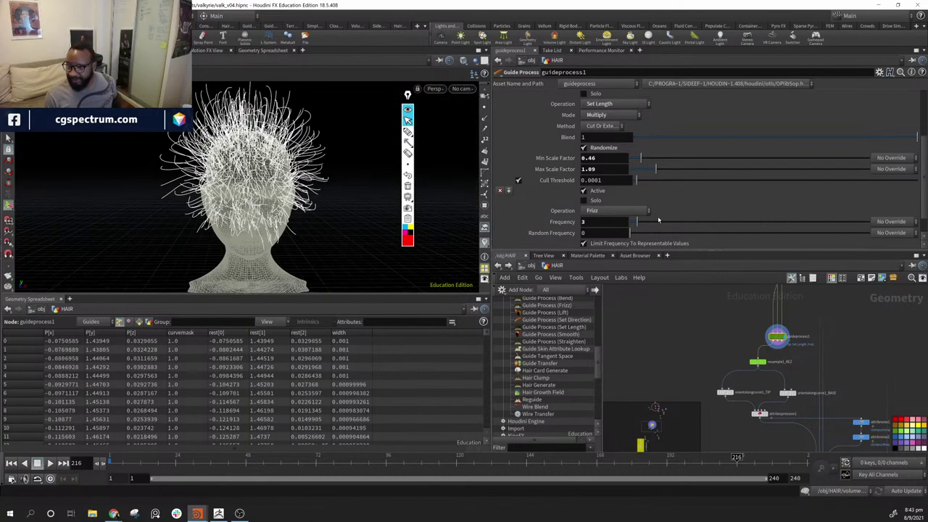
mouse_move(637, 227)
left_mouse_down()
mouse_move(713, 229)
mouse_move(635, 232)
left_mouse_up()
scroll(656, 231, "down", 2)
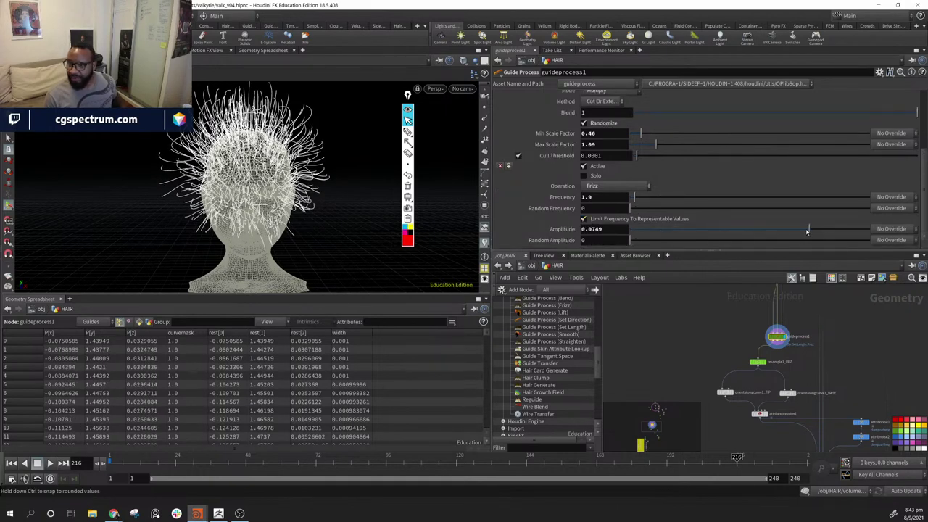
left_click_drag(807, 231, 672, 237)
- Set the Frizz Amplitude to 0.0134 and the Random Amplitude to 0.014, checking the hair from several sides
left_click_drag(442, 218, 339, 199)
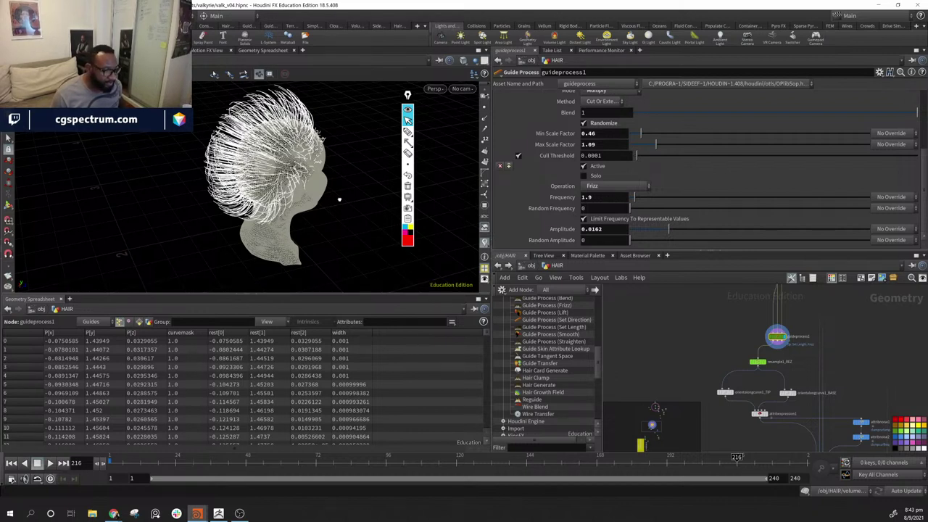
left_click_drag(339, 200, 313, 198)
middle_click_drag(313, 197, 279, 196)
left_click_drag(327, 210, 303, 208)
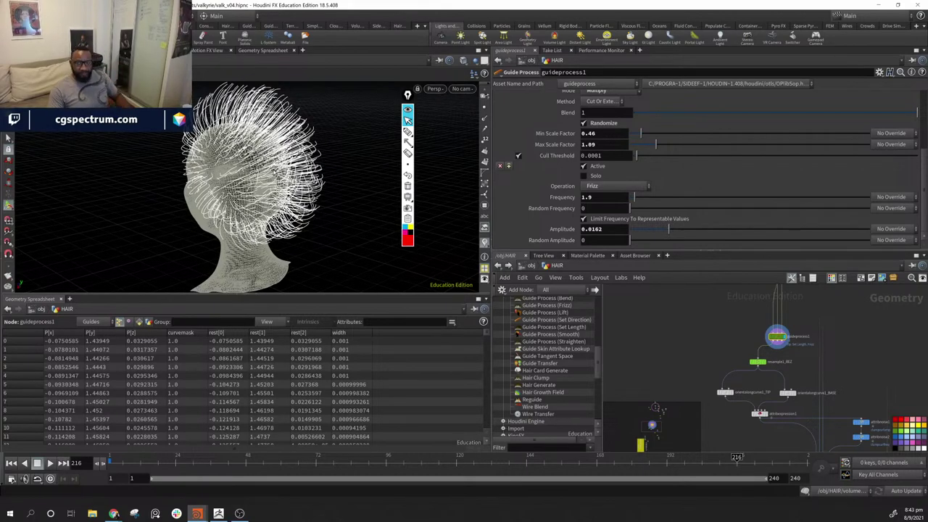
left_click_drag(290, 239, 158, 267, "alt")
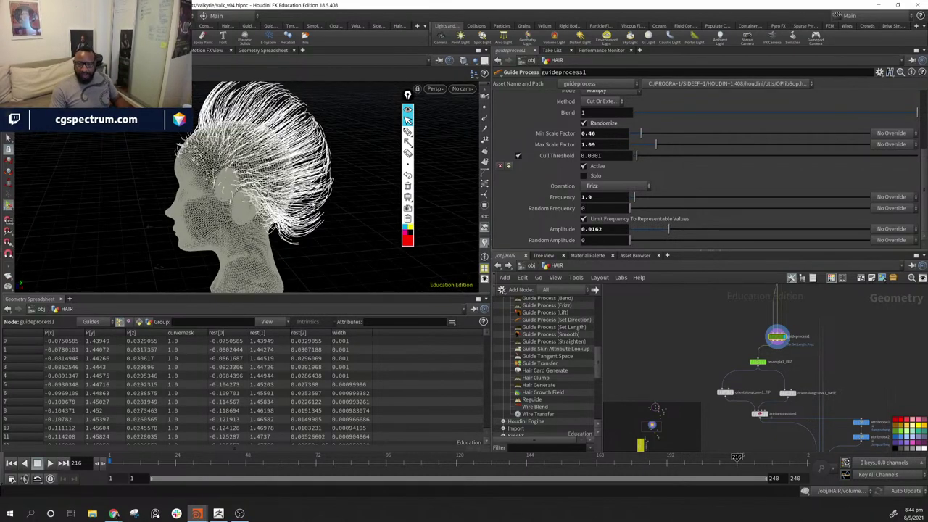
left_click_drag(313, 205, 259, 201, "alt")
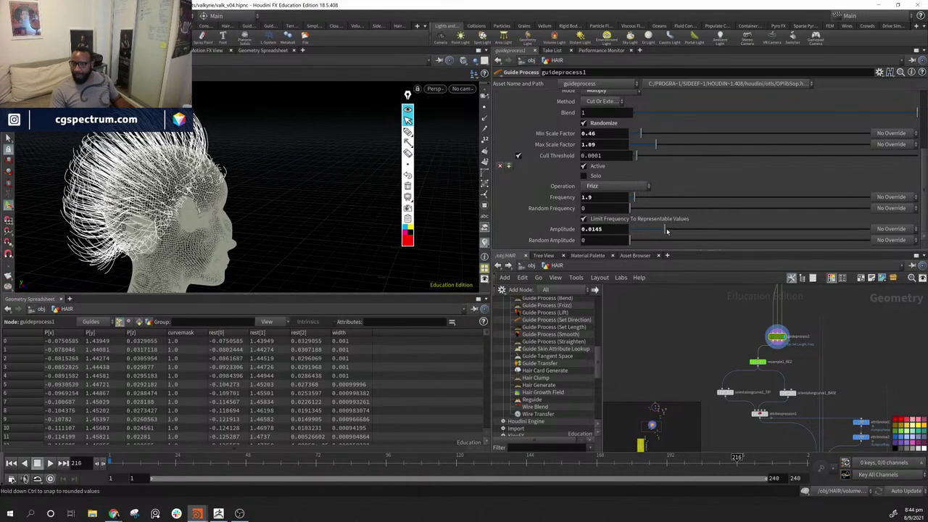
mouse_move(667, 229)
left_mouse_down()
mouse_move(678, 244)
mouse_move(666, 244)
left_mouse_up()
left_click_drag(268, 192, 340, 199, "alt")
mouse_move(662, 229)
left_mouse_down()
mouse_move(682, 227)
mouse_move(662, 229)
left_mouse_up()
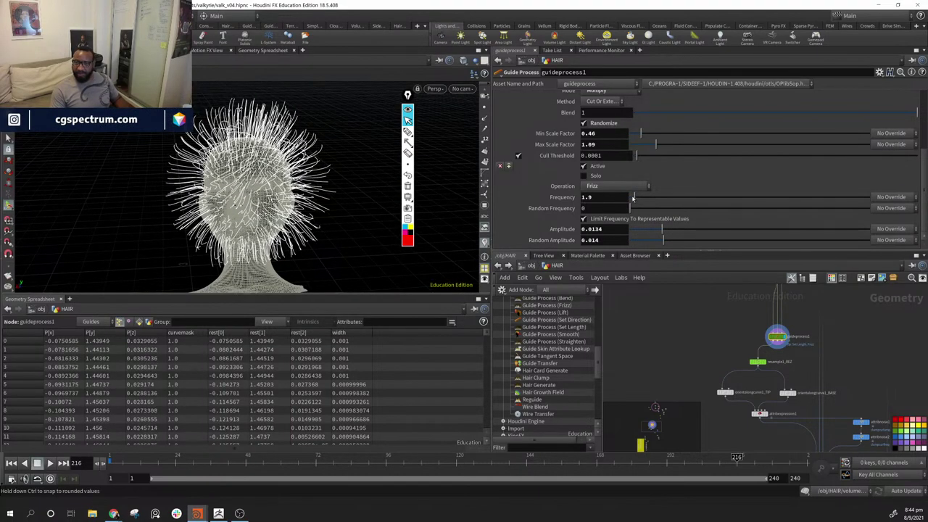
- Set the Frizz Frequency to 11.6 and check the guides around the head
left_click_drag(632, 197, 658, 197)
left_click_drag(372, 200, 272, 207, "alt")
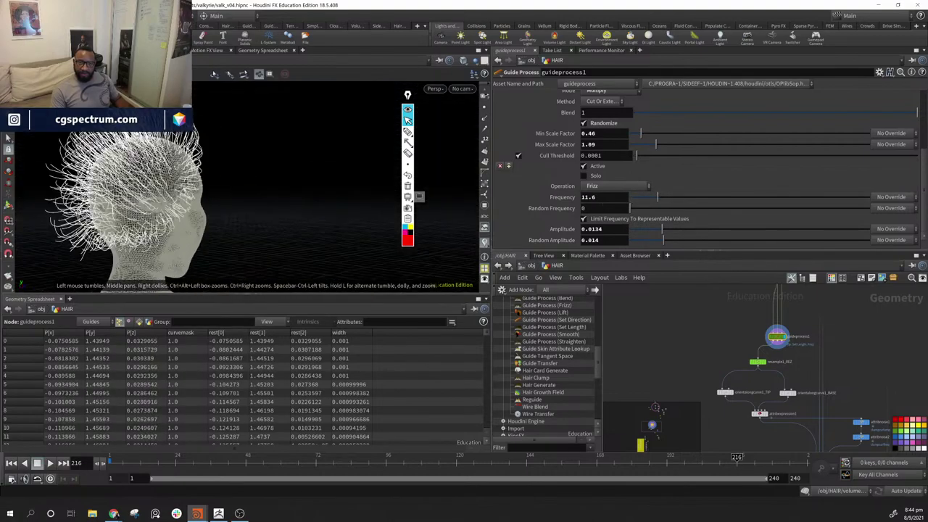
left_click_drag(419, 197, 231, 189, "alt")
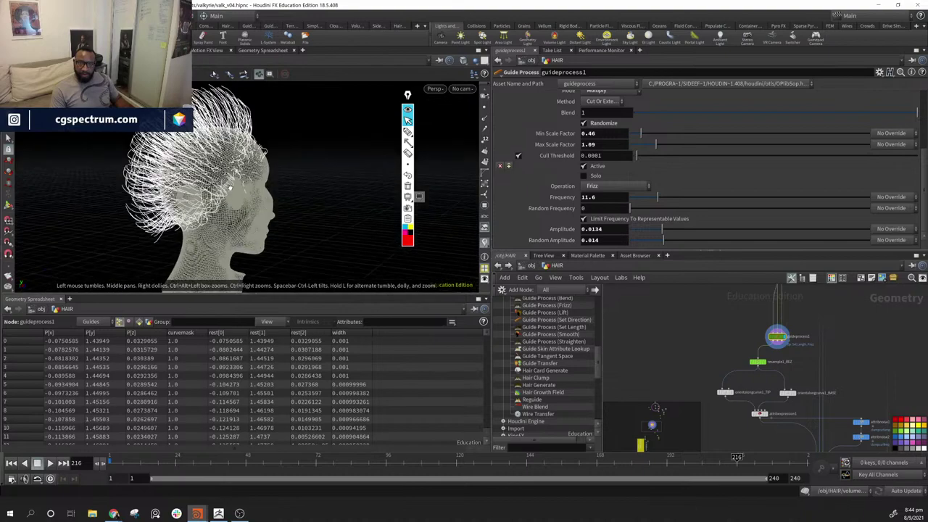
- Turn on point display in the viewport, then display and select resample1_REZ to inspect the resampled guides
middle_click_drag(780, 389, 725, 372)
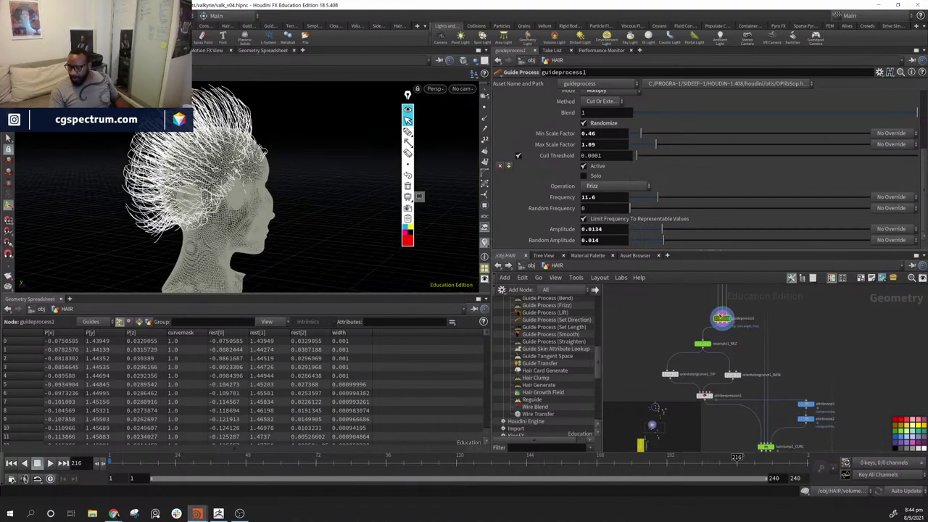
left_click(485, 107)
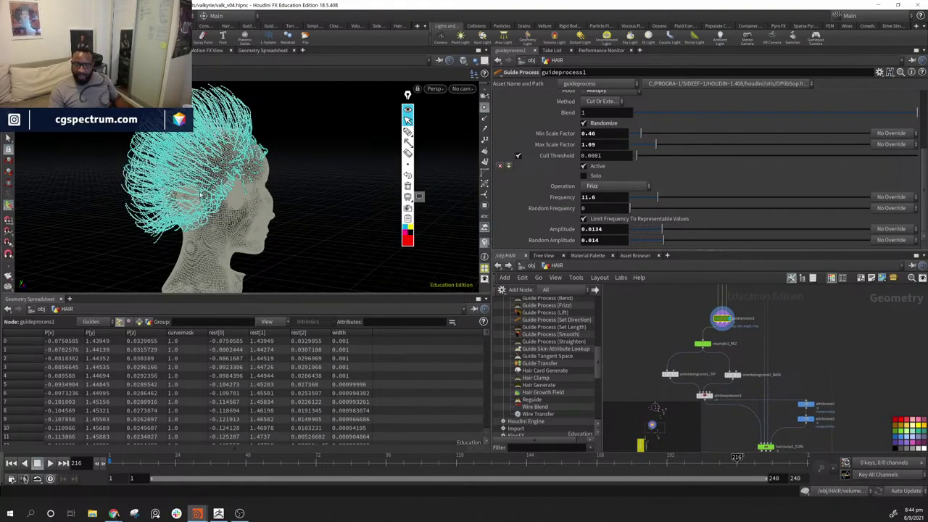
left_click_drag(290, 168, 105, 170, "alt")
left_click(713, 351)
left_click_drag(249, 161, 348, 202, "alt")
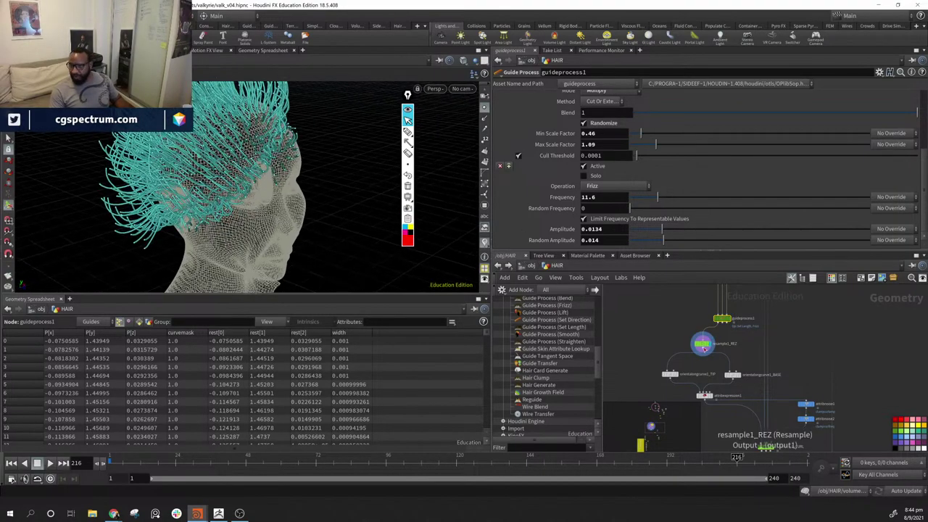
left_click(702, 344)
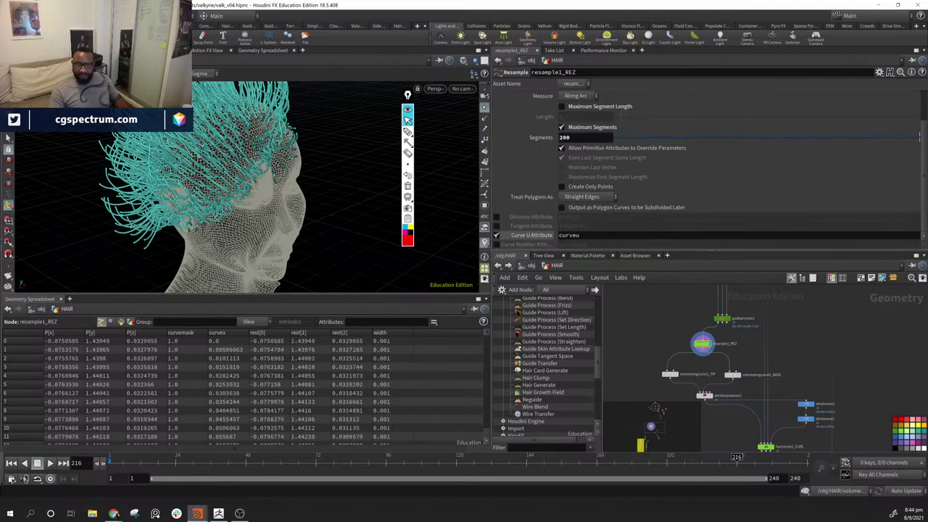
- Display the orientalongcurve TIP node and then the BASE node to check their results
middle_click_drag(765, 349, 777, 327)
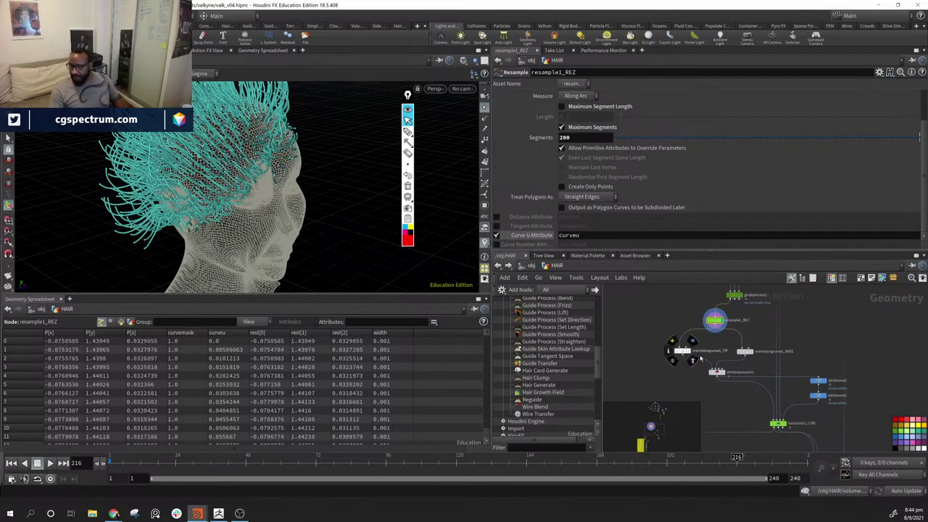
left_click(692, 359)
left_click(756, 359)
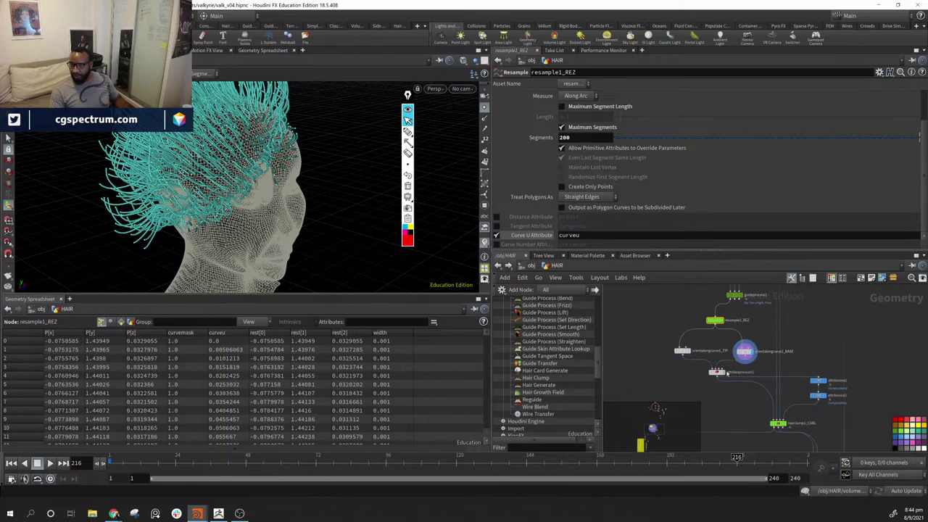
- Display the attribute expression node and then hairclump1_CURL, and turn off point display to view the curled guides
left_click(726, 379)
middle_click_drag(768, 406, 754, 367)
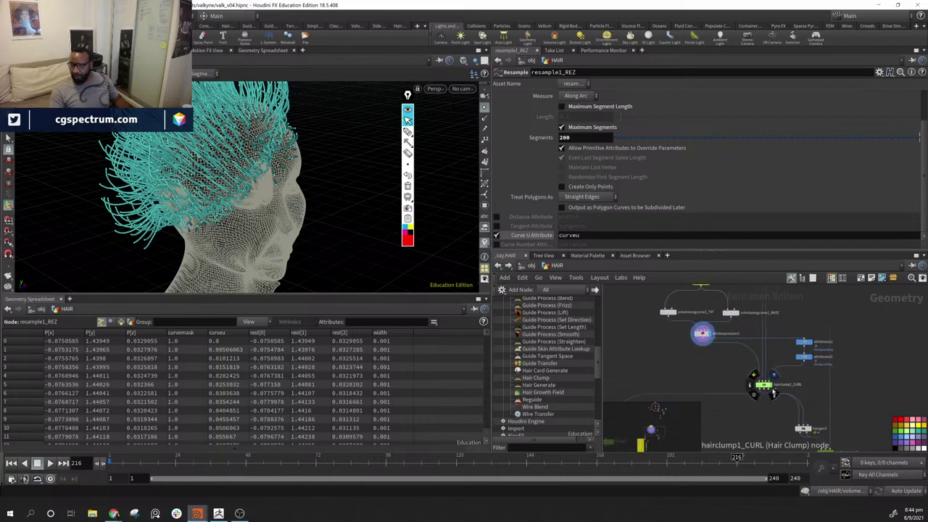
left_click(772, 393)
scroll(240, 196, "up", 5)
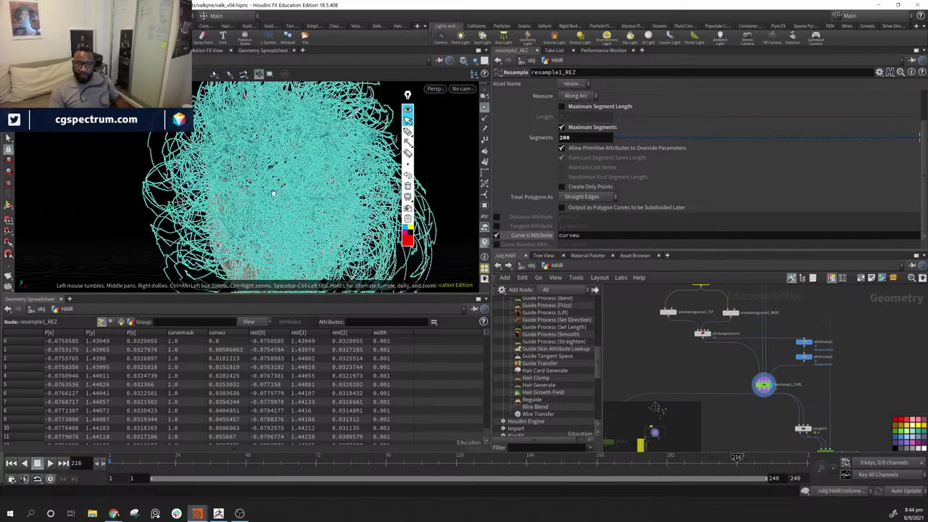
scroll(241, 197, "down", 5)
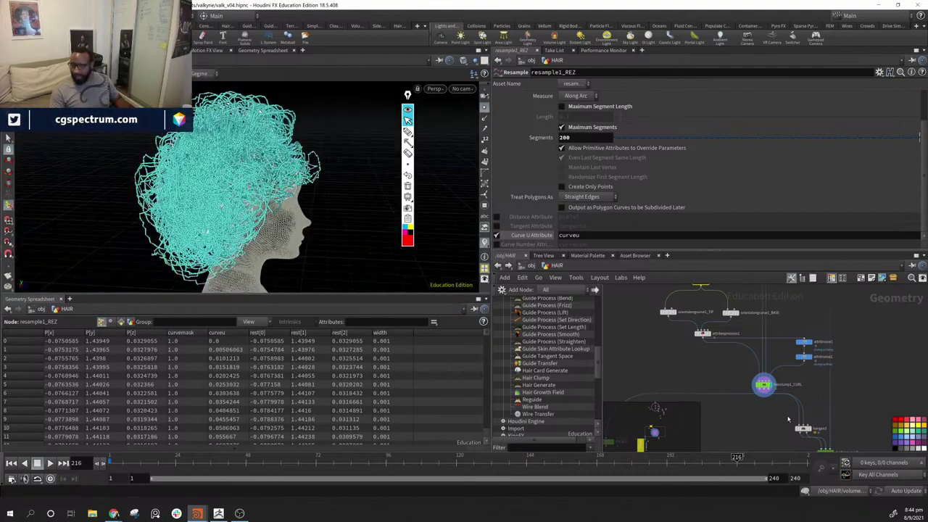
left_click(487, 111)
left_click_drag(253, 192, 337, 194, "alt")
- Select hairclump1_CURL and reduce its curling Amplitude to 0.00536, checking the curls up close
left_click(764, 385)
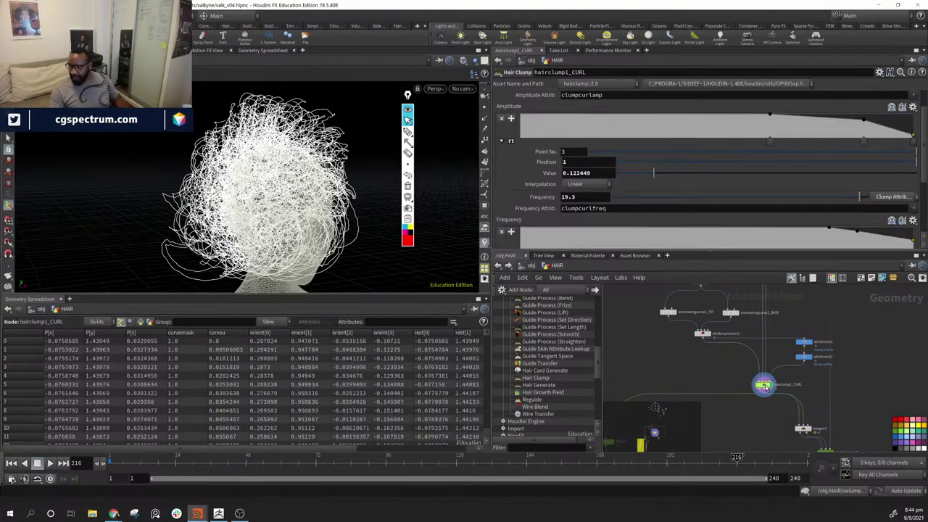
scroll(699, 166, "up", 2)
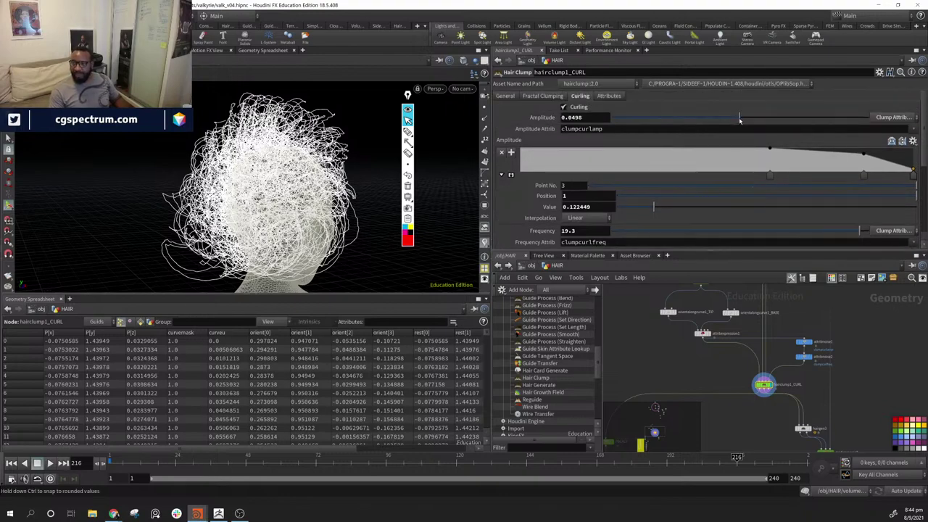
left_click_drag(740, 120, 624, 120)
left_click_drag(304, 200, 203, 165)
scroll(203, 165, "up", 5)
left_click_drag(315, 203, 341, 197)
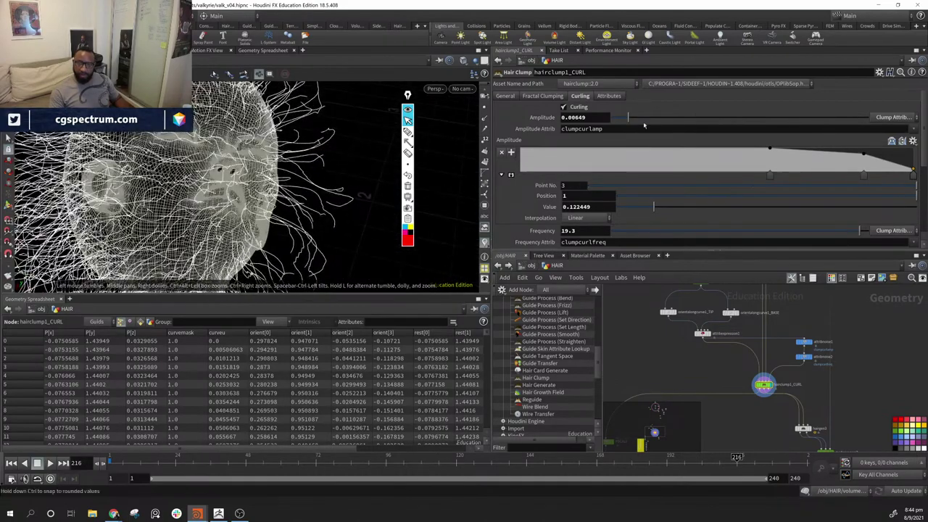
left_click_drag(630, 119, 626, 119)
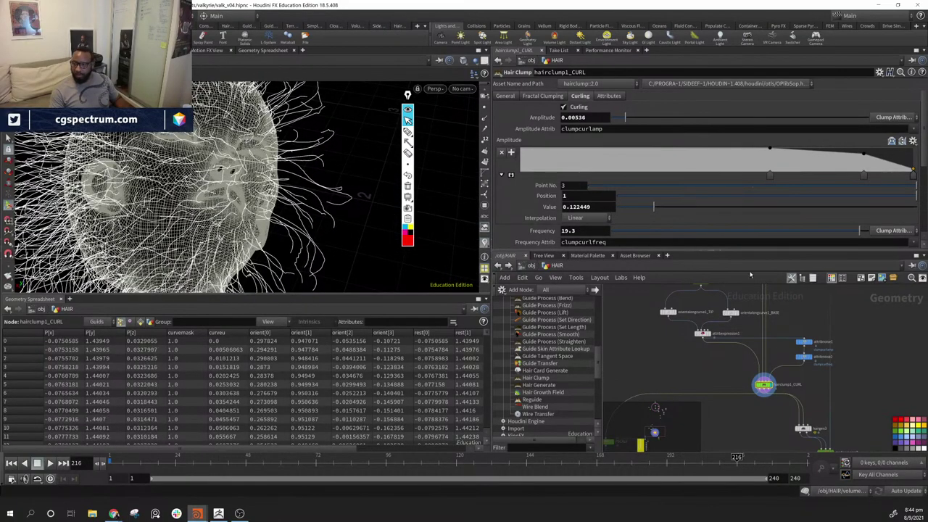
- Bypass the guideprocess1 node and fine-tune the curling Amplitude of hairclump1_CURL to 0.00489
middle_click_drag(749, 310, 762, 391)
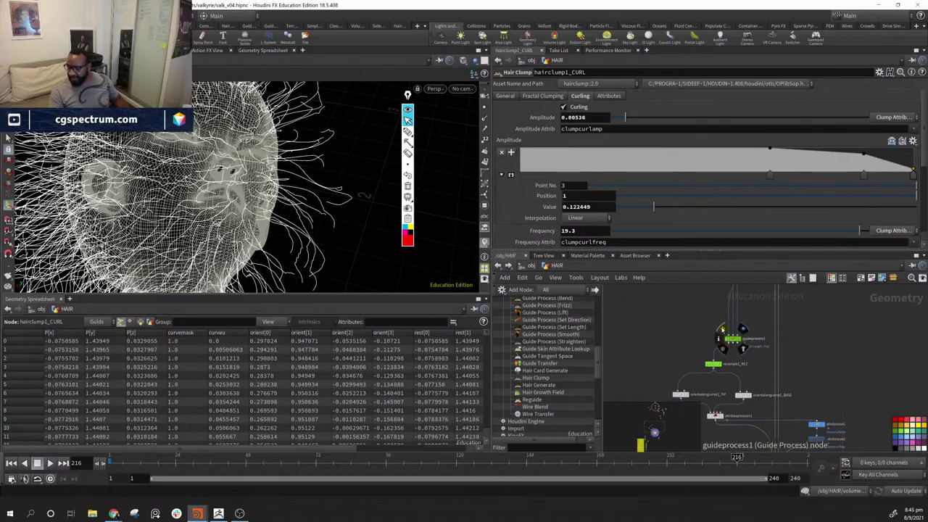
left_click(723, 330)
left_click_drag(123, 190, 190, 187, "alt")
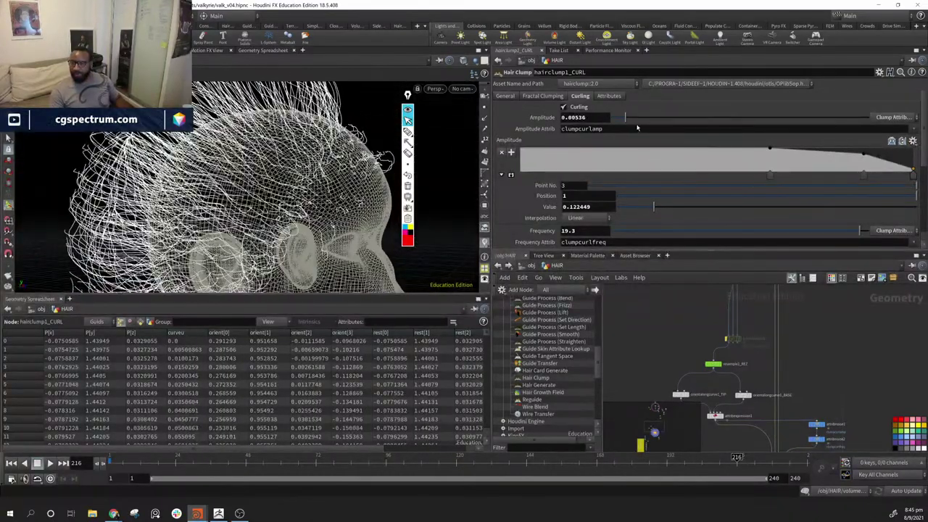
left_click_drag(626, 118, 624, 119)
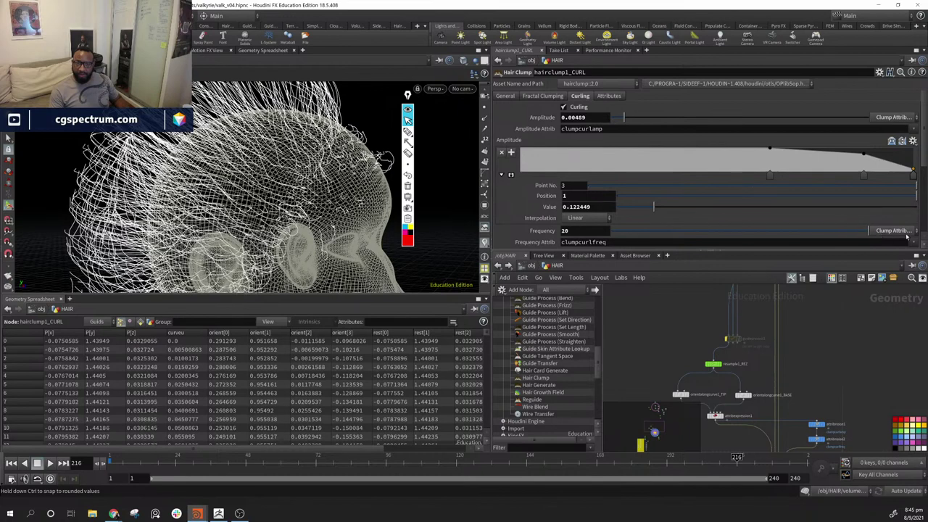
- Try a curling Frequency of 200 on hairclump1_CURL and inspect the curls around the head
left_click(589, 232)
type("200")
key("Return")
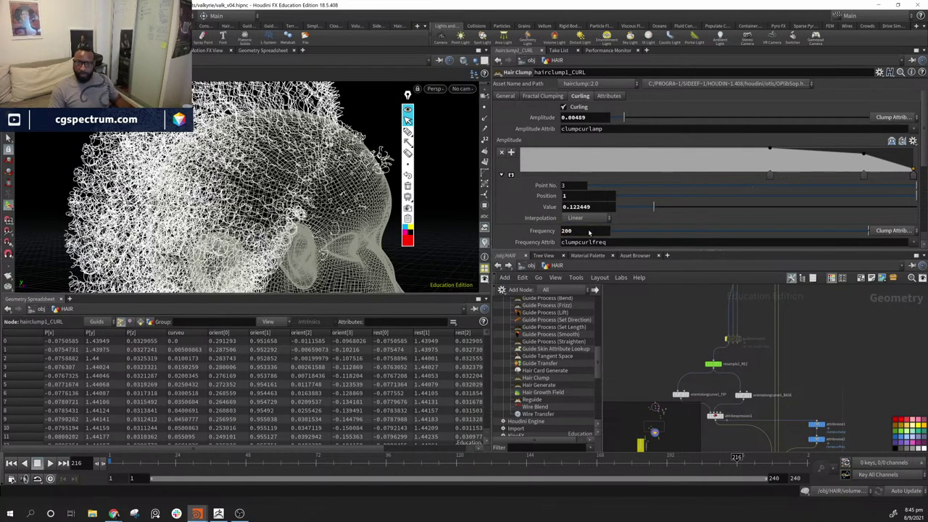
left_click_drag(210, 163, 370, 174, "alt")
left_click_drag(419, 132, 348, 185)
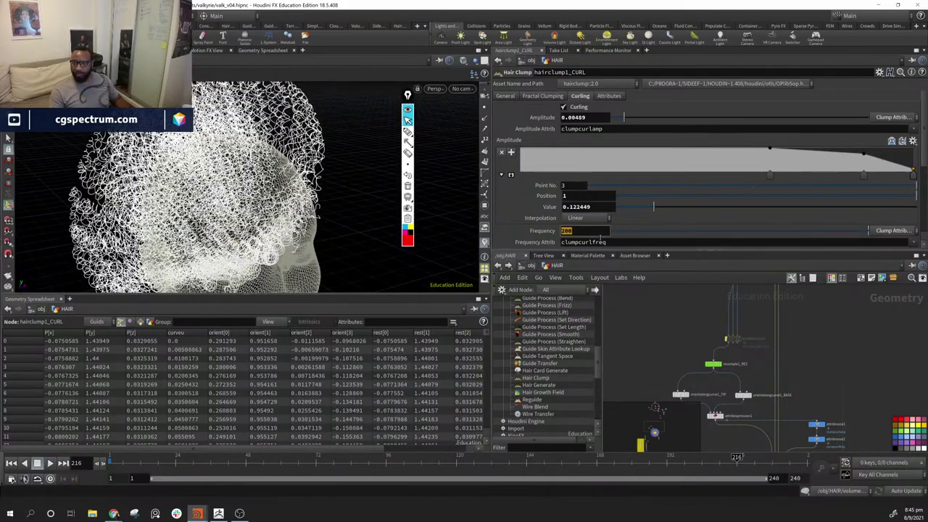
- Set the curling Frequency to 150 and check the curls from several angles
key("Return")
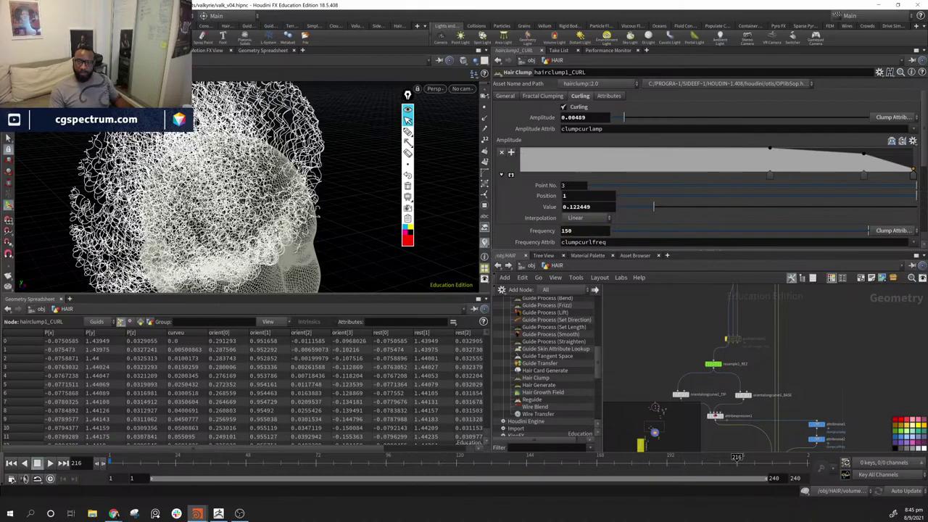
mouse_move(210, 181)
left_mouse_down("alt")
mouse_move(352, 180)
mouse_move(225, 177)
left_mouse_up("alt")
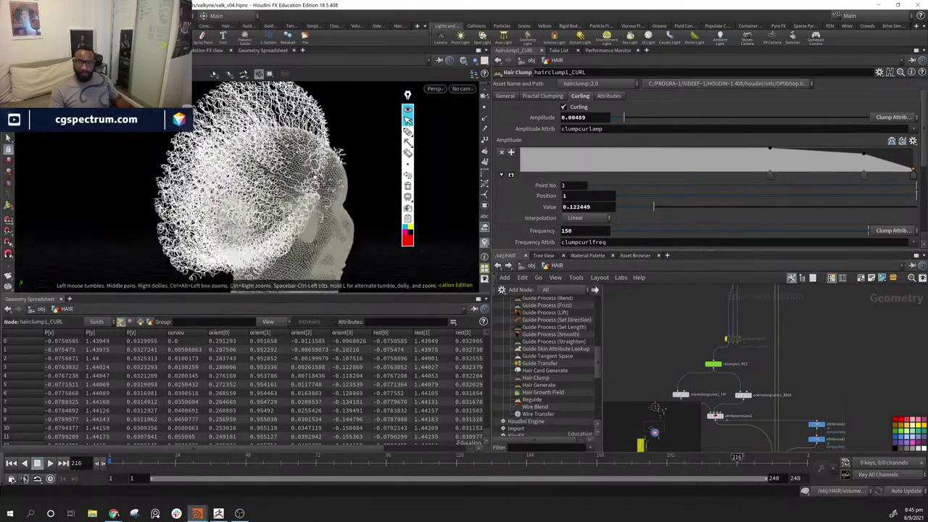
left_click_drag(315, 176, 454, 228, "alt")
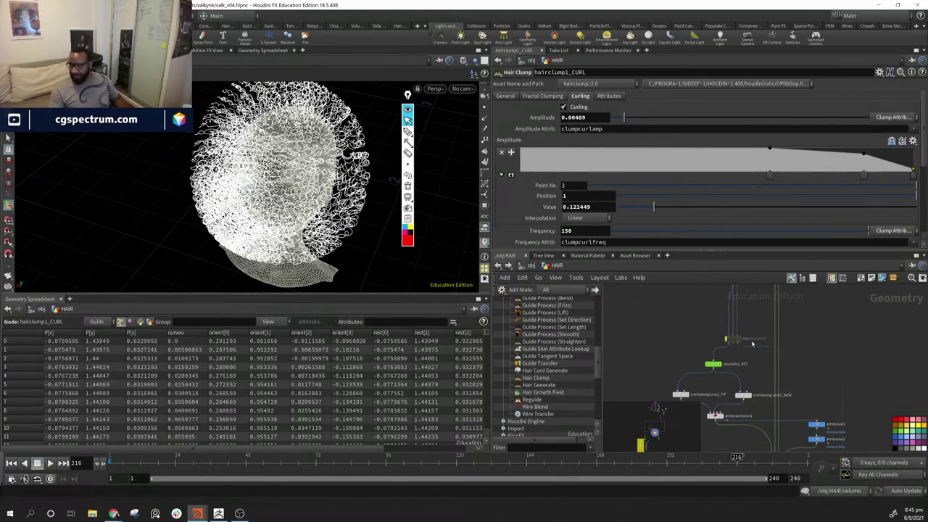
- Re-enable the bypassed guideprocess1 node and inspect the frizzed curls around the head
left_click(723, 329)
left_click_drag(330, 174, 364, 205, "alt")
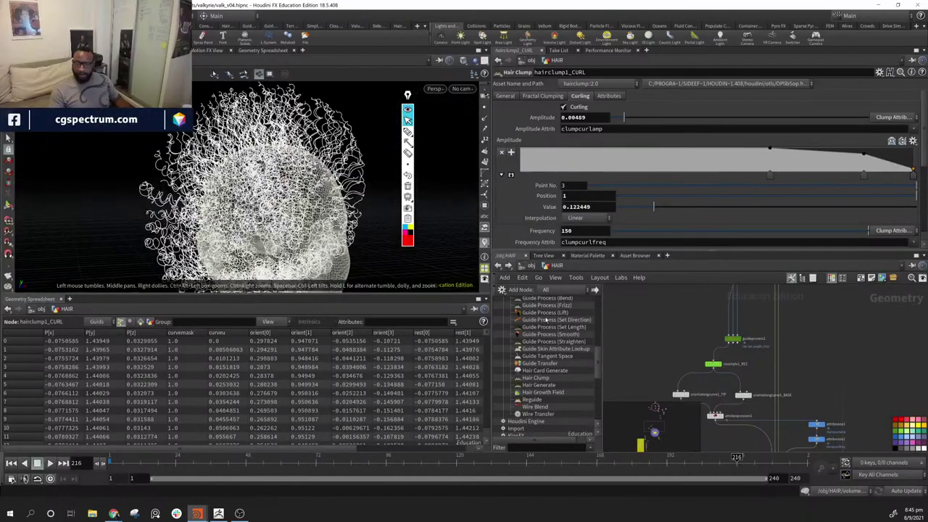
middle_click_drag(652, 341, 665, 445)
mouse_move(808, 291)
middle_mouse_down()
mouse_move(793, 316)
mouse_move(802, 398)
middle_mouse_up()
left_click_drag(348, 214, 326, 236)
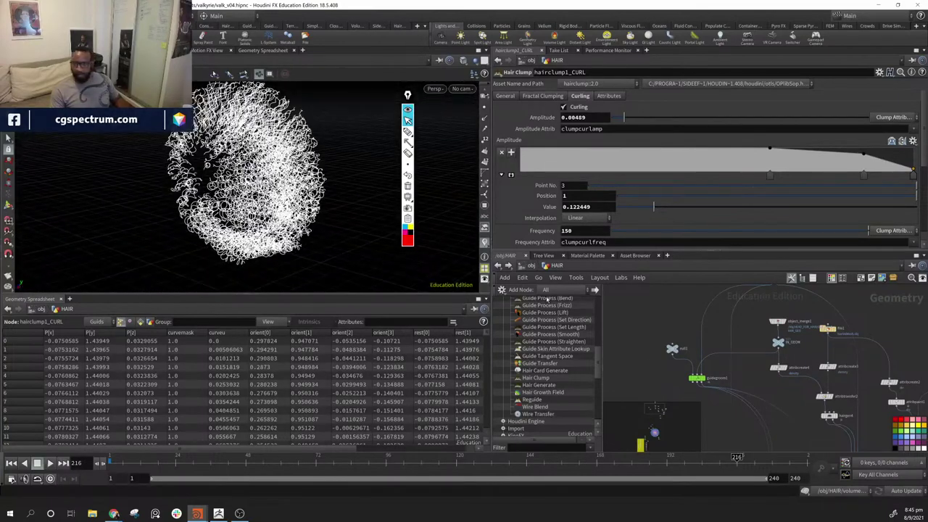
- Display and select hairgen3, then raise its Density above 2000 to generate more hairs
middle_click_drag(854, 428, 863, 386)
mouse_move(812, 448)
middle_mouse_down()
mouse_move(805, 378)
mouse_move(835, 368)
mouse_move(852, 374)
mouse_move(830, 388)
mouse_move(841, 341)
mouse_move(715, 340)
middle_mouse_up()
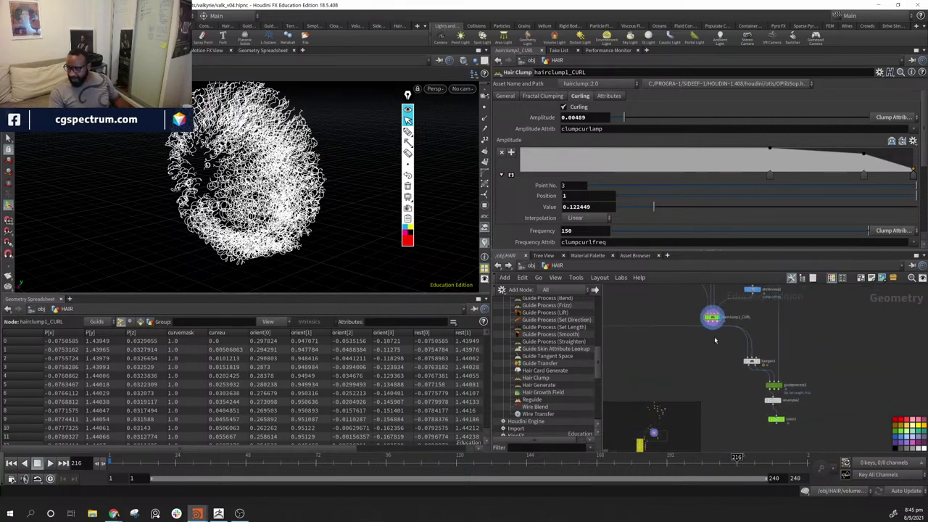
left_click(761, 361)
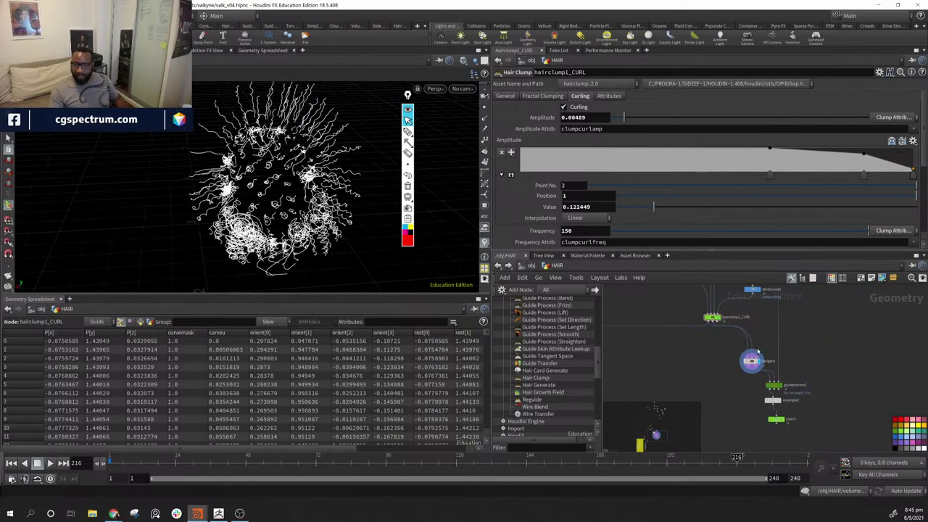
left_click(751, 360)
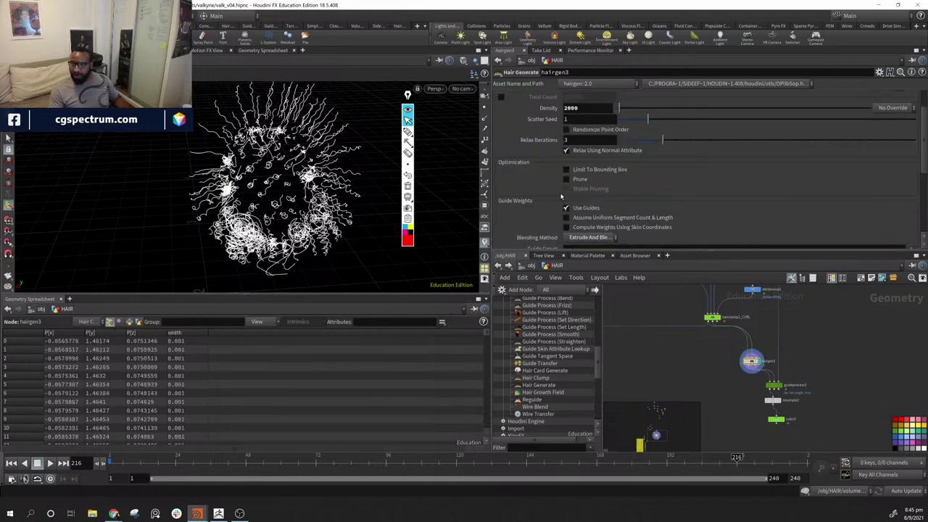
left_click_drag(620, 109, 649, 108)
left_click_drag(458, 173, 416, 179, "alt")
- Set hairgen3's Influence Radius to 0.0137 and Influence Decay to 0.428, checking the generated hair from several sides
scroll(656, 232, "down", 5)
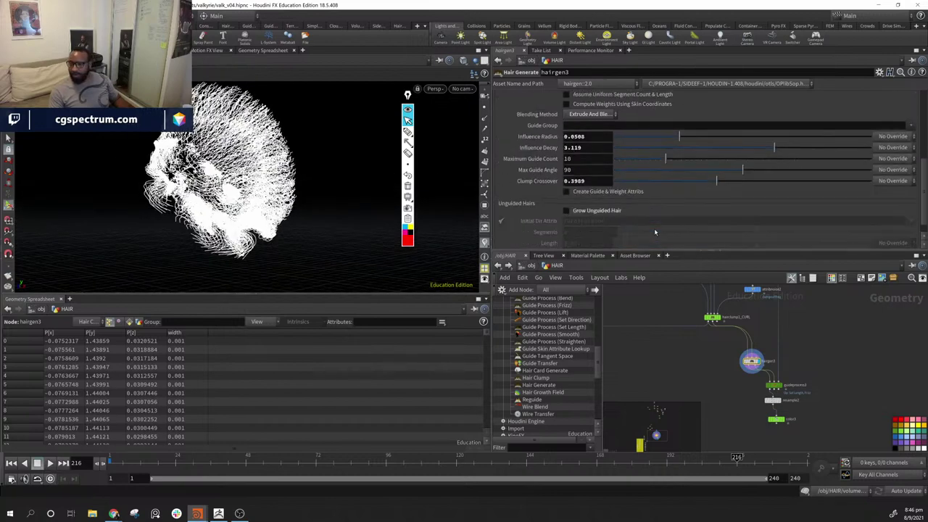
left_click_drag(633, 136, 631, 136)
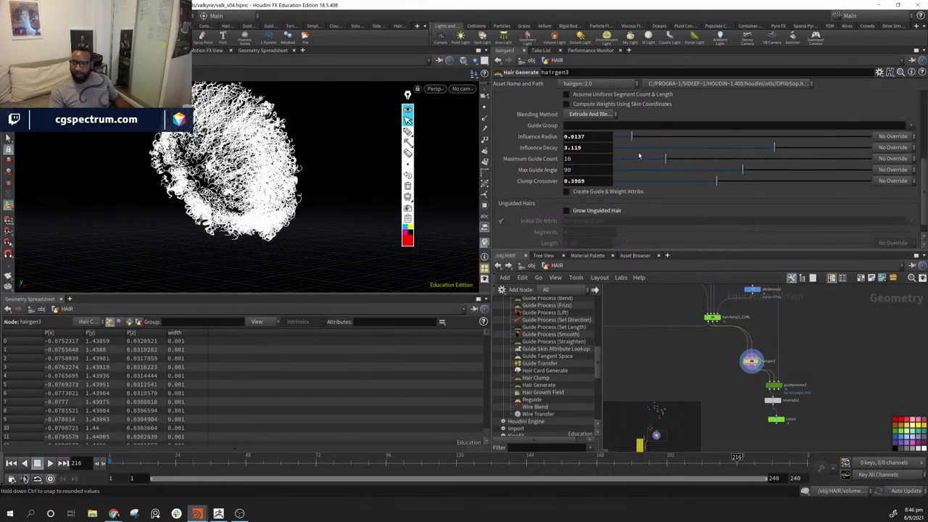
left_click(638, 150)
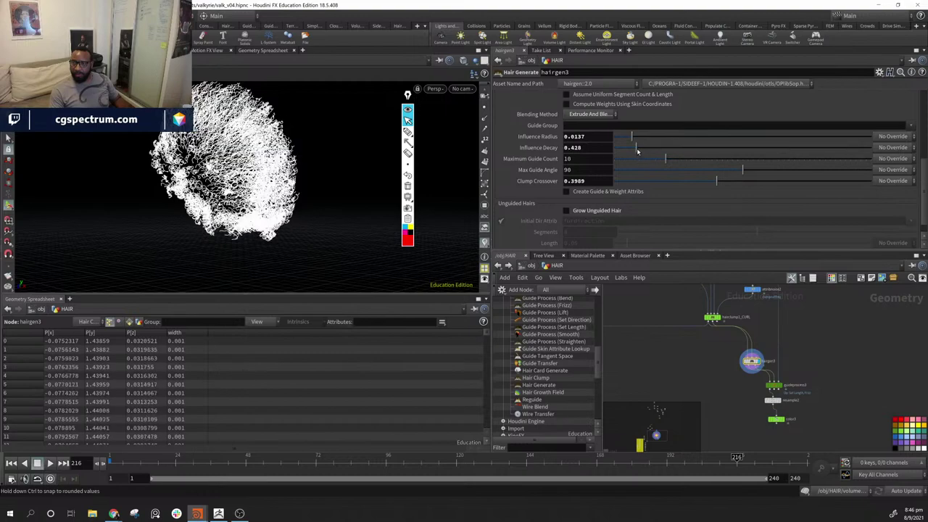
left_click_drag(377, 174, 273, 191)
right_click_drag(273, 190, 404, 224)
left_click_drag(404, 224, 332, 236)
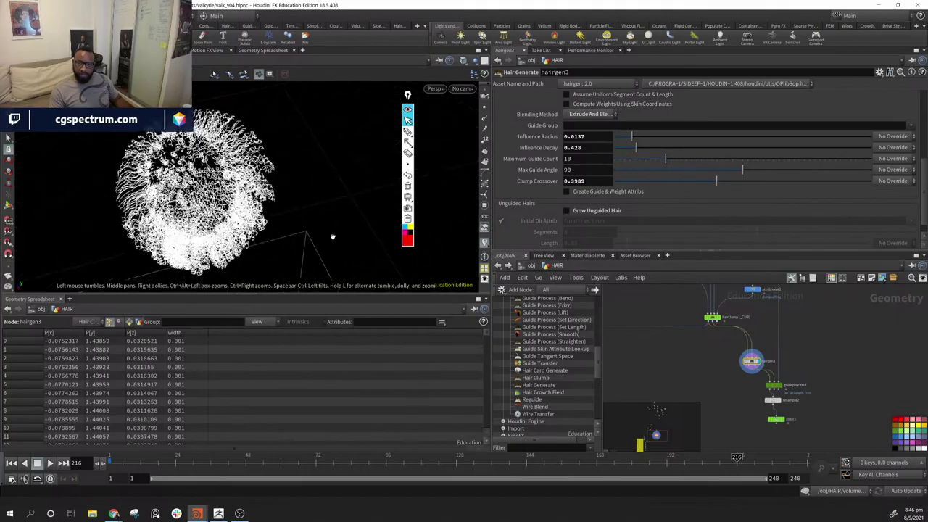
right_click_drag(332, 236, 279, 217)
left_click_drag(279, 217, 378, 184)
- Set the Influence Radius to 0.0068, Maximum Guide Count to 50 and Clump Crossover to 0.5927, then inspect the hair
left_click_drag(649, 137, 623, 138)
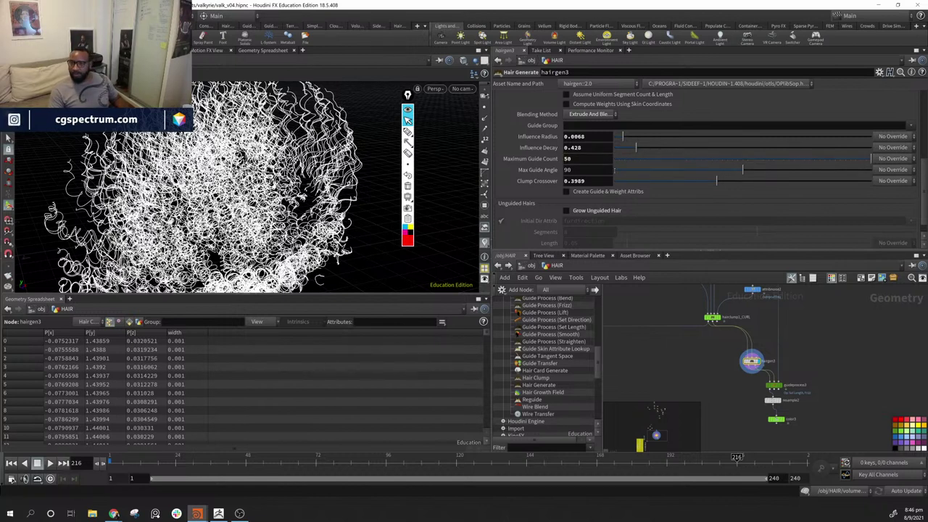
left_click_drag(677, 183, 792, 189)
left_click_drag(319, 200, 250, 218, "alt")
right_click_drag(250, 218, 216, 290, "alt")
left_click_drag(216, 291, 280, 231, "alt")
- Display the PSCALE node and then the sweep node below it, and examine the swept hair geometry up close
middle_click_drag(682, 391, 823, 338)
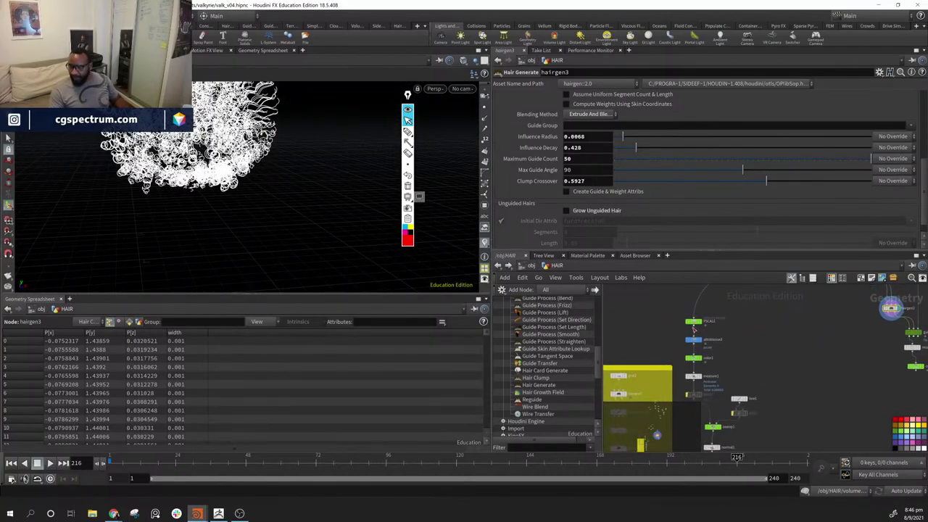
left_click(703, 312)
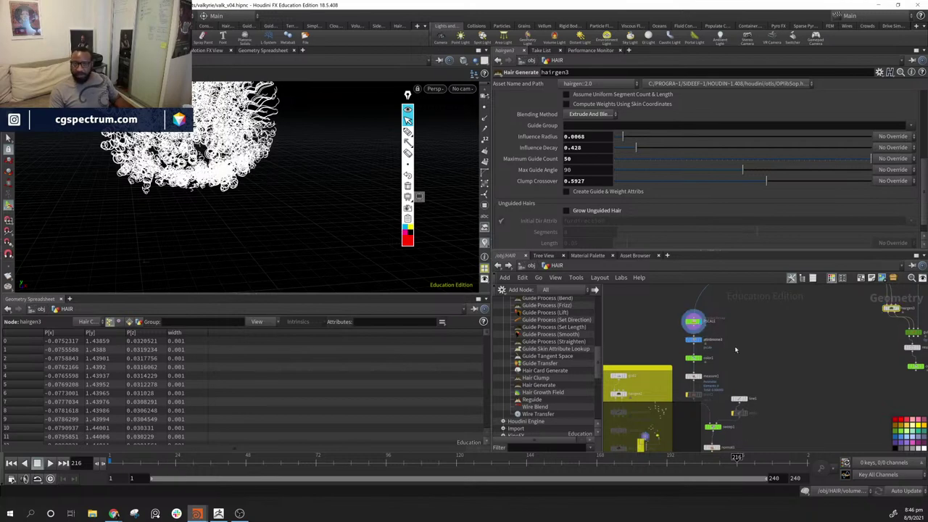
middle_click_drag(757, 372, 780, 349)
left_click(743, 404)
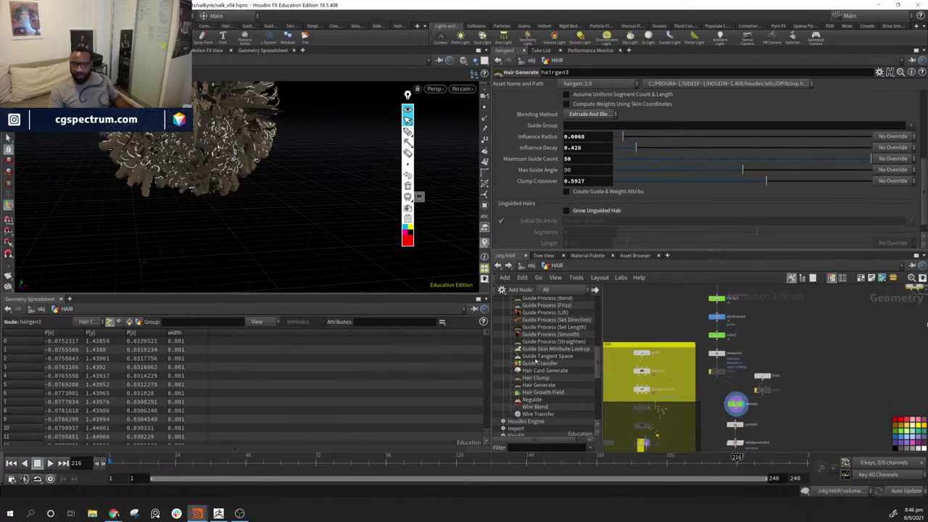
middle_click_drag(206, 180, 228, 234, "alt")
left_click_drag(228, 234, 321, 209, "alt")
right_click_drag(320, 209, 351, 188, "alt")
left_click_drag(350, 189, 350, 213, "alt")
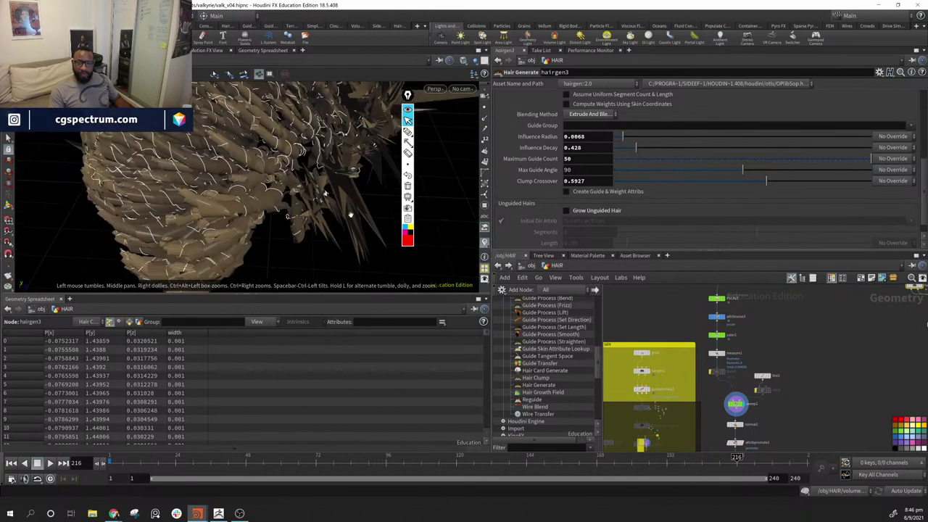
- Select the PSCALE attribute remap and reduce its Output Max to 0.0127, viewing the swept strands
left_click(715, 298)
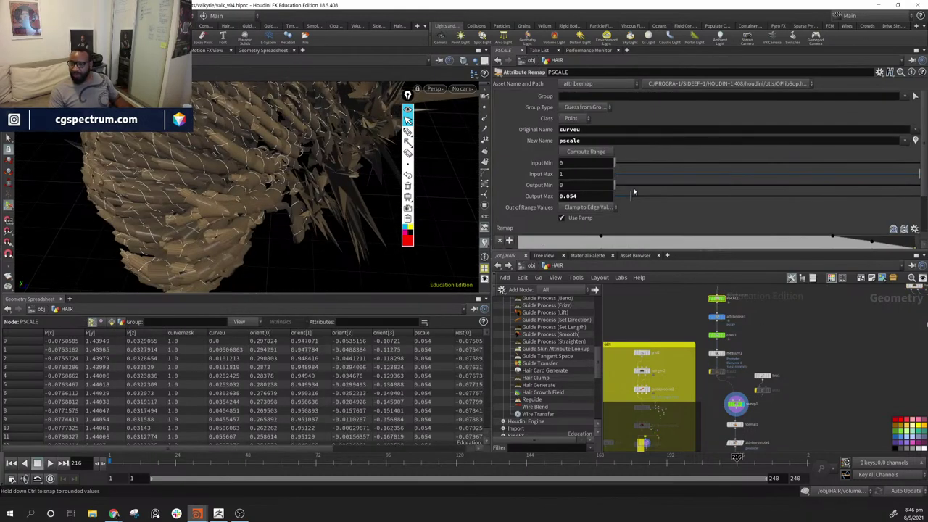
left_click_drag(632, 198, 618, 197)
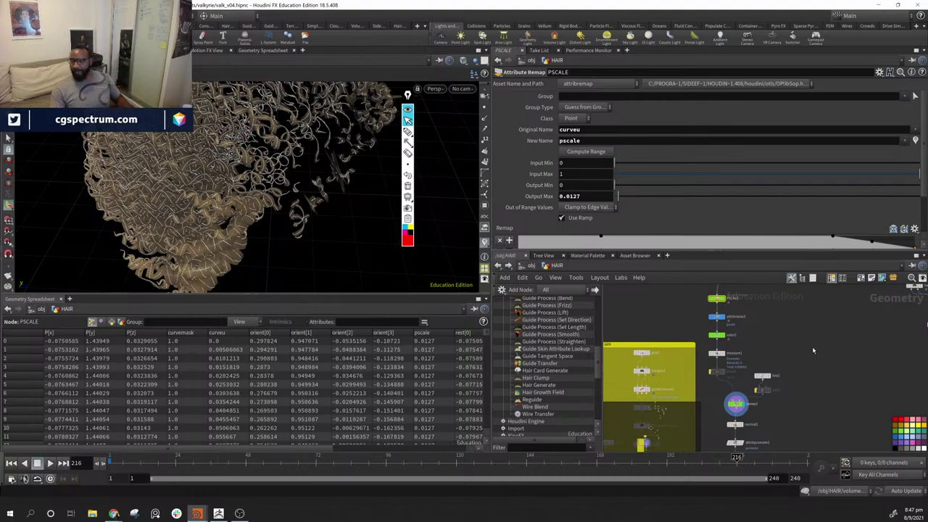
key("Escape")
left_click_drag(313, 207, 435, 181)
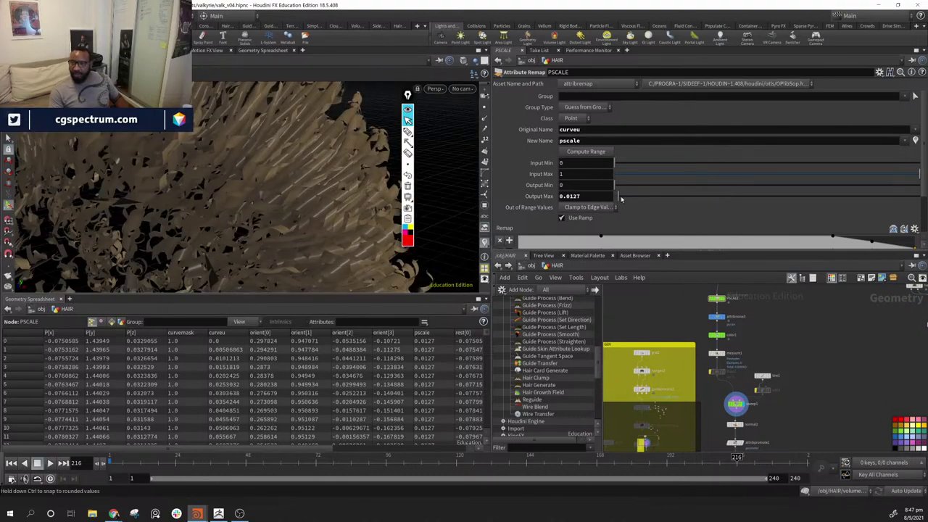
- Lower the PSCALE Output Max to 0.0055, refining it to 0.005, and inspect the thinner strands around the head
left_click_drag(617, 197, 618, 196)
left_click_drag(617, 196, 616, 197)
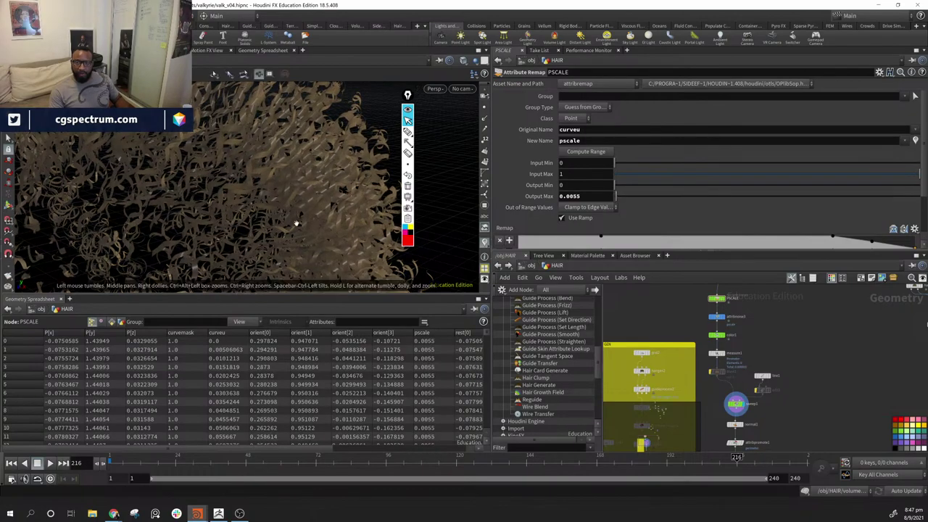
mouse_move(297, 224)
left_mouse_down("alt")
mouse_move(200, 188)
mouse_move(362, 179)
mouse_move(307, 242)
mouse_move(300, 215)
mouse_move(326, 244)
mouse_move(261, 213)
mouse_move(283, 217)
left_mouse_up("alt")
scroll(816, 389, "up", 3)
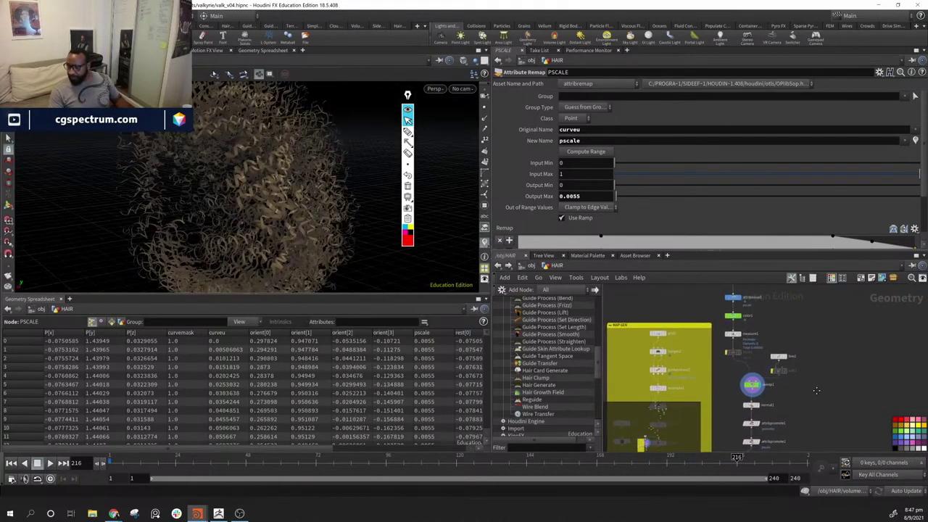
middle_click_drag(817, 389, 817, 378)
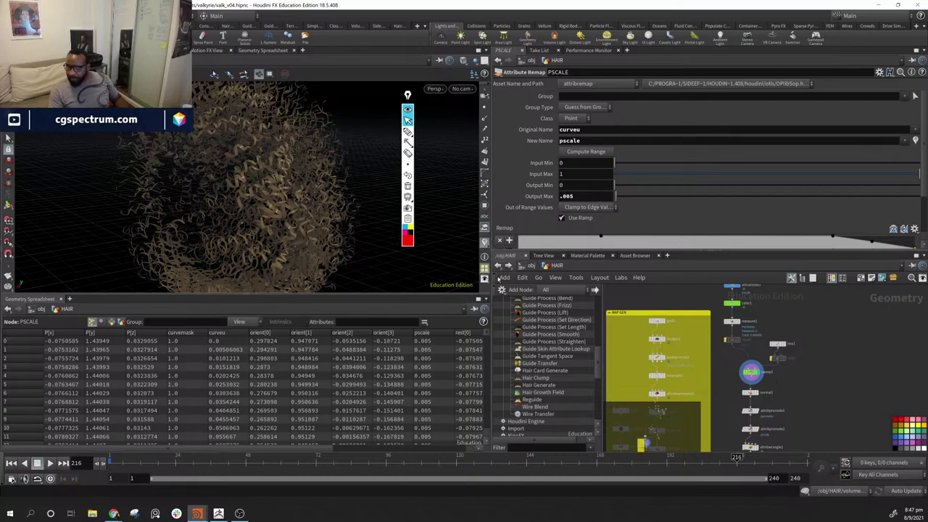
- Bypass the attribnoise3 pscale noise below the PSCALE node and examine the swept strands up close
left_click_drag(310, 221, 144, 215, "alt")
middle_click_drag(810, 316, 800, 354)
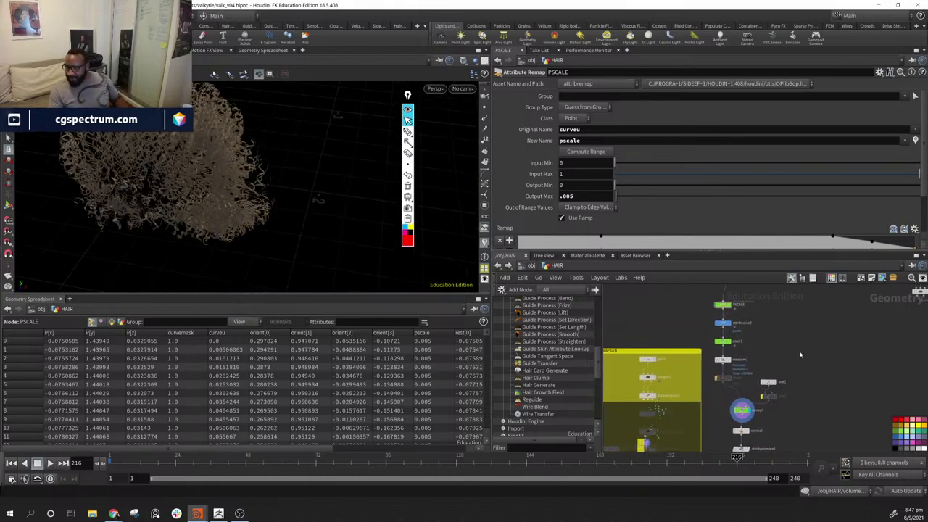
left_click(723, 322)
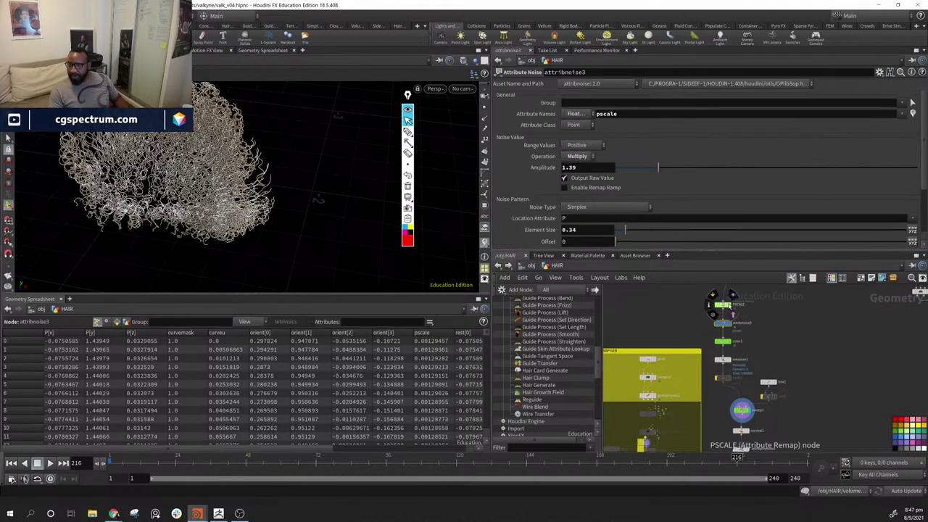
left_click(713, 314)
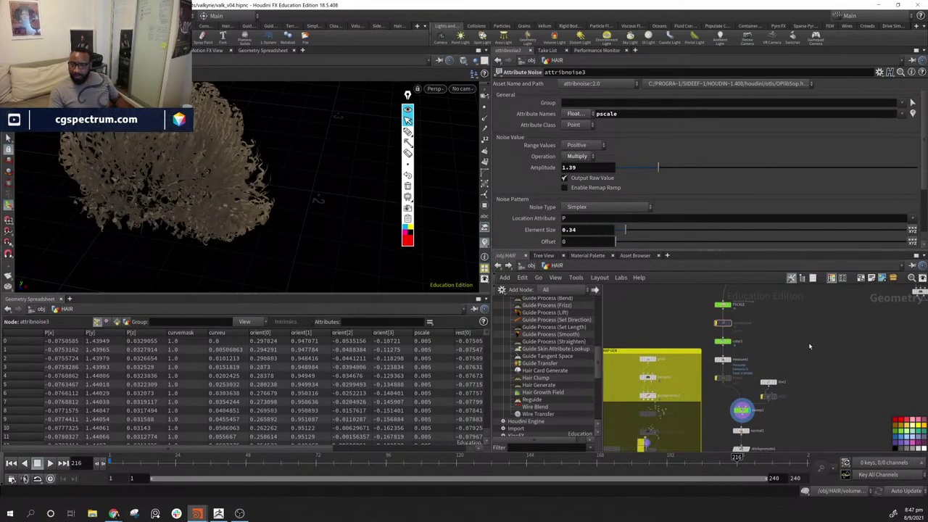
right_click_drag(208, 147, 263, 212)
- Set the curling Frequency of the hairclump1_CURL node to 400 and inspect the tighter curls
middle_click_drag(796, 331, 824, 369)
middle_click_drag(820, 312, 824, 387)
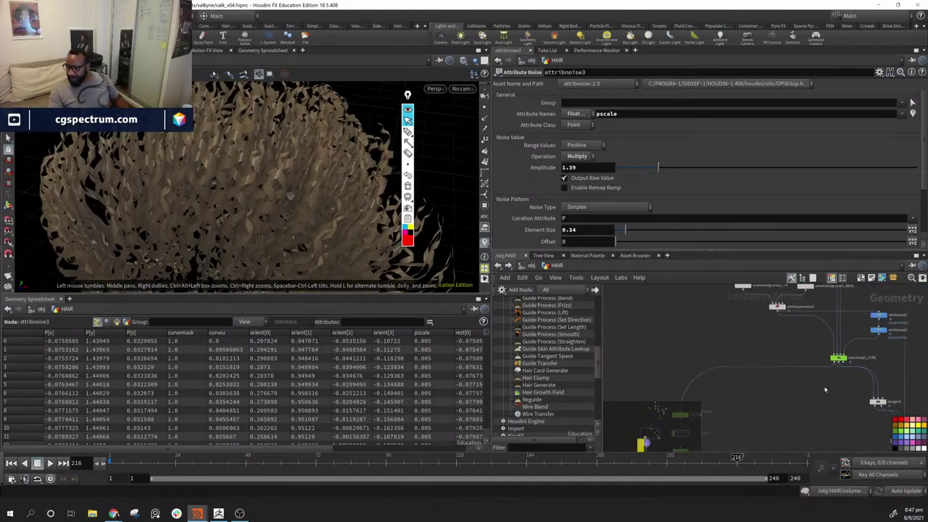
left_click(838, 358)
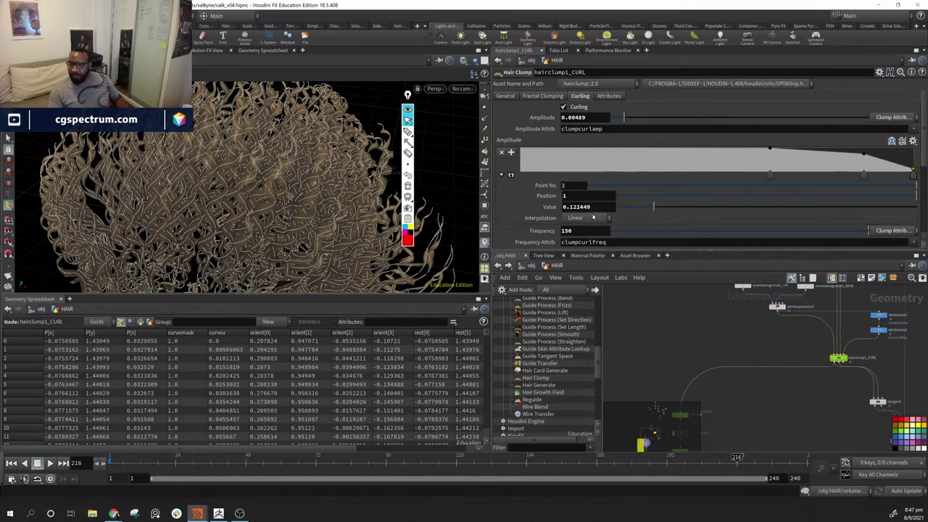
scroll(593, 217, "down", 2)
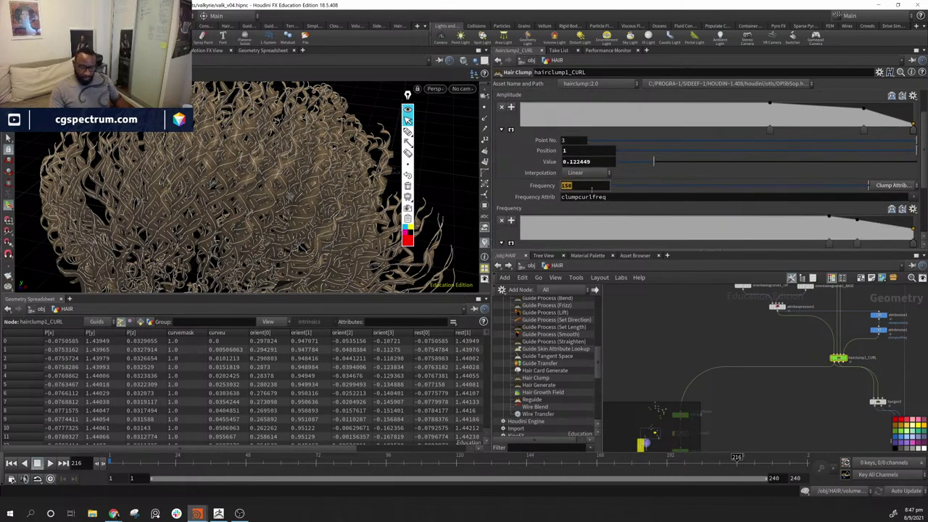
key("Return")
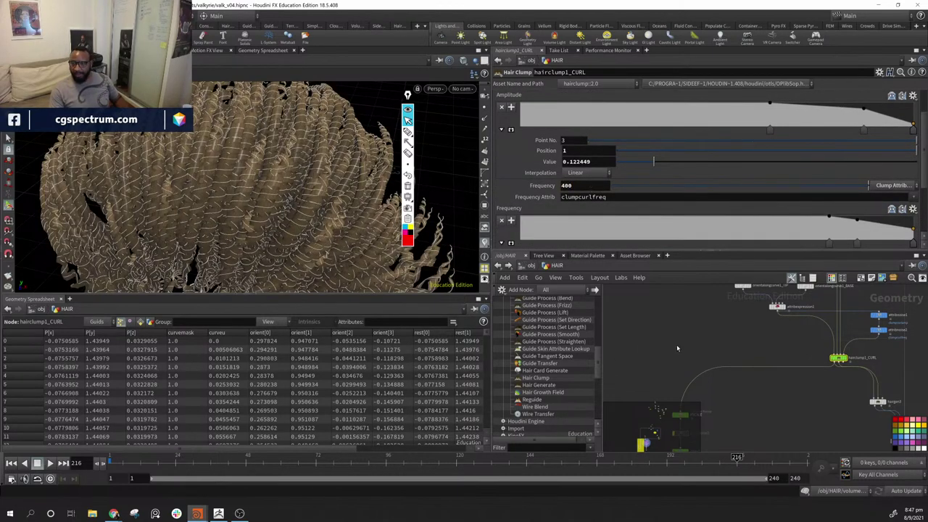
left_click_drag(290, 182, 332, 229, "alt")
- Re-enable the bypassed attribnoise3 node so the pscale noise affects the swept strands again
middle_click_drag(807, 444, 912, 319)
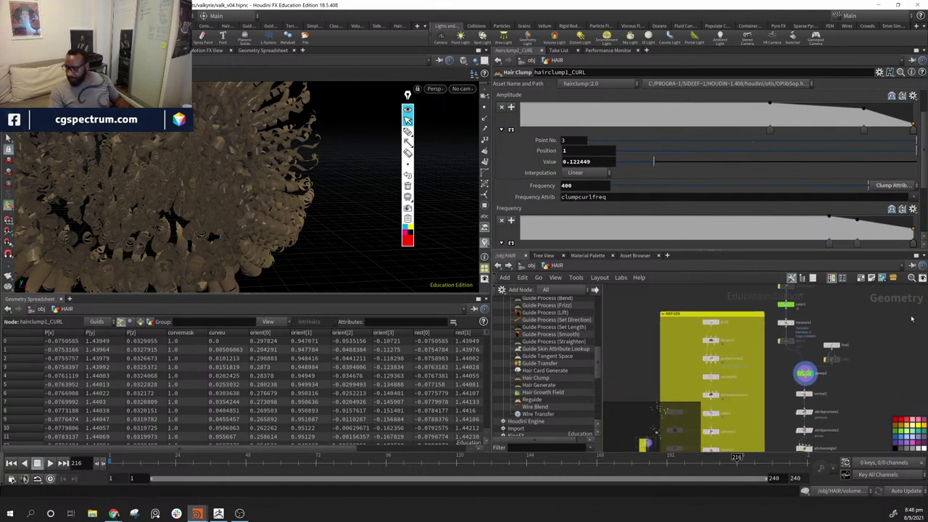
middle_click_drag(845, 356, 845, 308)
middle_click_drag(847, 394, 830, 418)
middle_click_drag(794, 309, 791, 329)
left_click(752, 330)
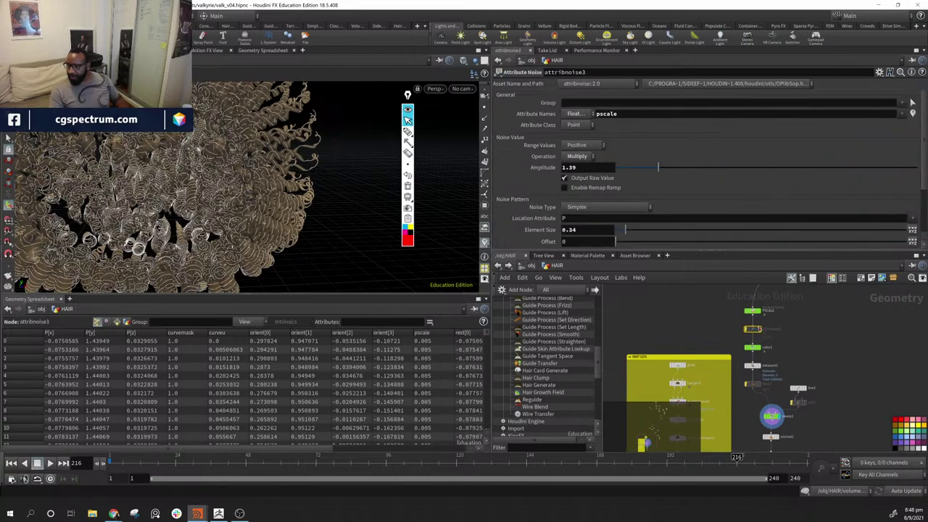
left_click(742, 319)
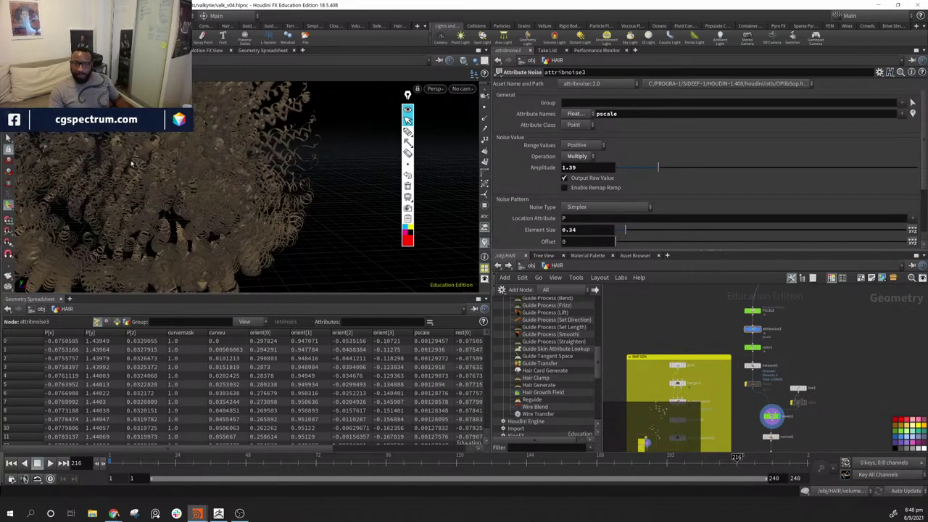
- Set the attribnoise3 Amplitude to 1.512 and its Element Size to 0.1, viewing the strand thickness variation
left_click(752, 331)
left_click_drag(410, 263, 424, 260, "alt")
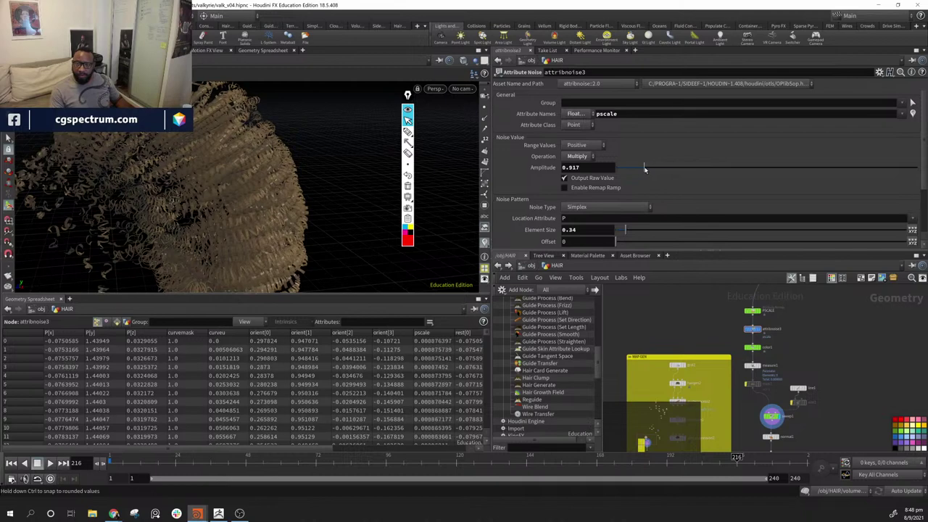
left_click_drag(633, 170, 661, 172)
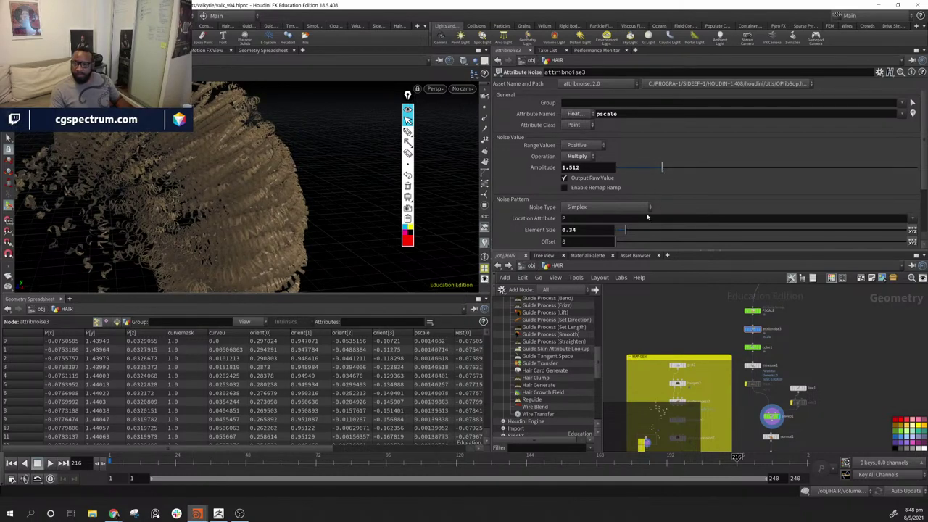
mouse_move(625, 235)
left_mouse_down()
mouse_move(642, 234)
mouse_move(620, 235)
left_mouse_up()
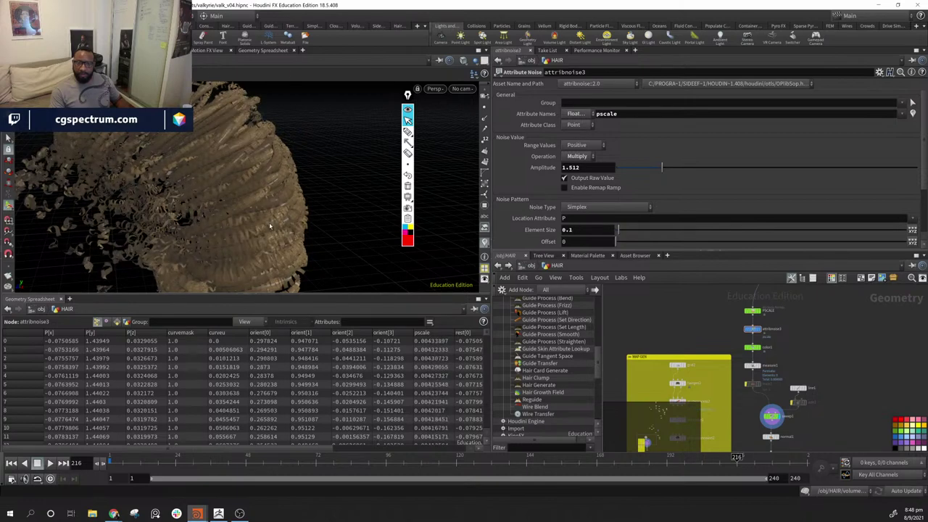
mouse_move(270, 226)
left_mouse_down("alt")
mouse_move(250, 201)
mouse_move(263, 218)
mouse_move(254, 226)
left_mouse_up("alt")
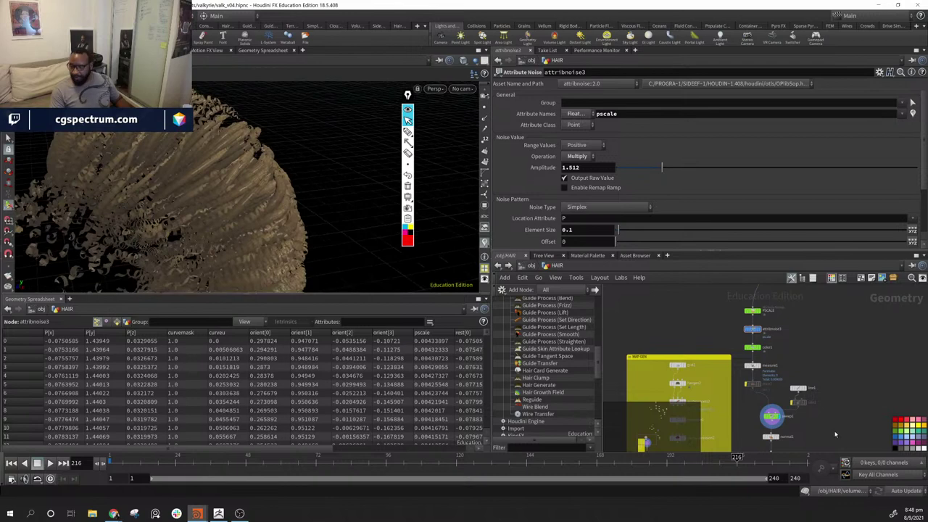
- Raise the PSCALE attribute remap's Output Max to 0.0063
middle_click_drag(813, 353, 813, 369)
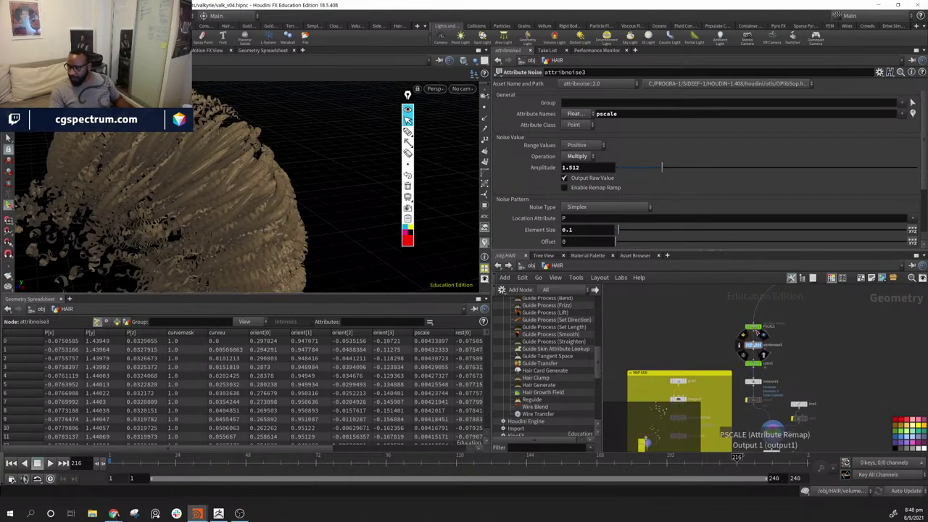
left_click(756, 327)
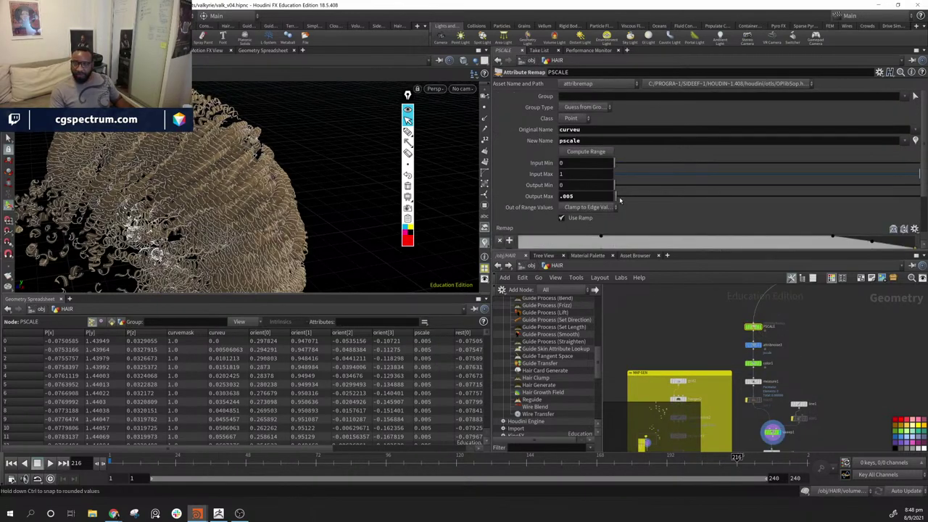
left_click_drag(620, 200, 621, 198)
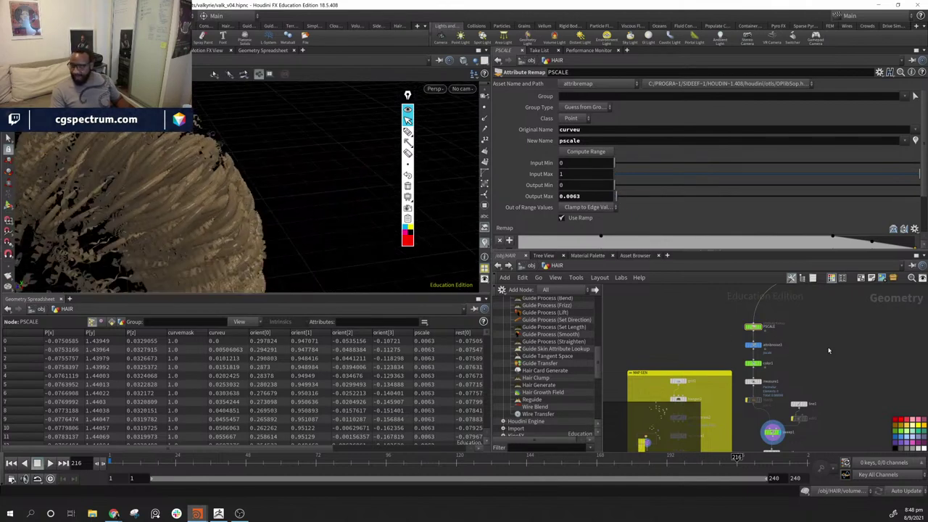
- Set the curling Amplitude of hairclump1_CURL to 0.01157 and view the wider curls on the swept hair
scroll(737, 377, "up", 4)
left_click(737, 371)
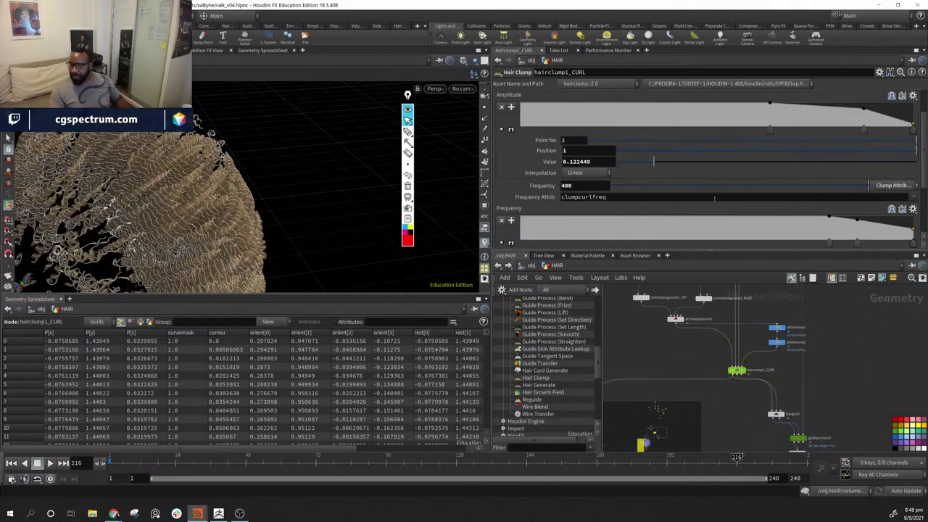
scroll(591, 150, "up", 3)
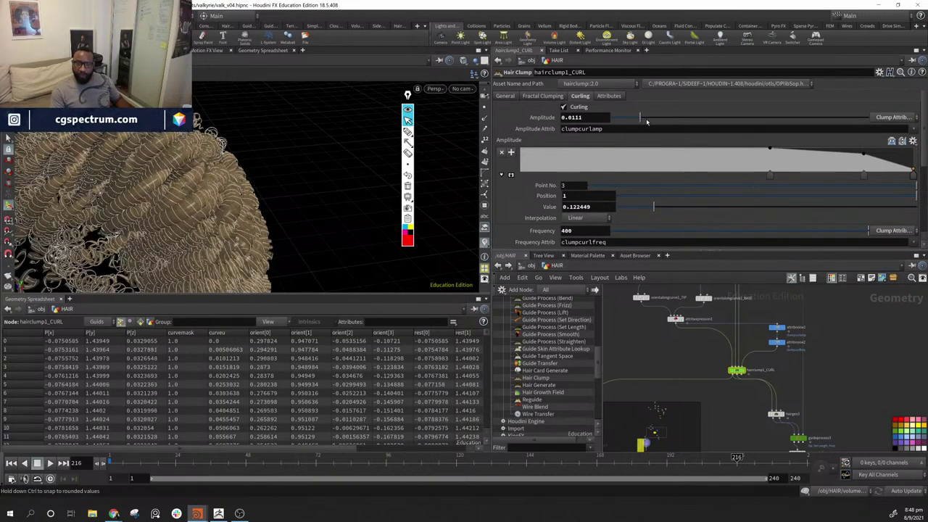
left_click_drag(647, 121, 642, 122)
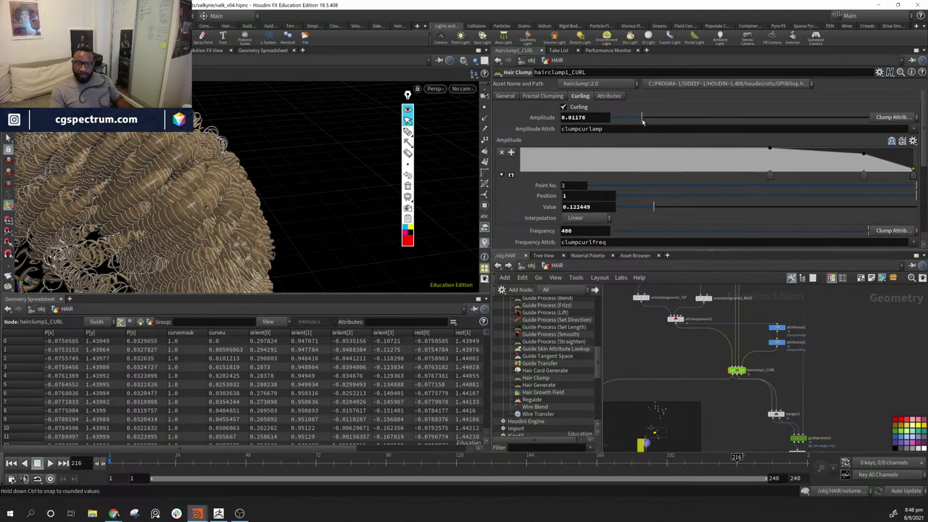
left_click(693, 340)
left_click_drag(261, 190, 223, 196, "alt")
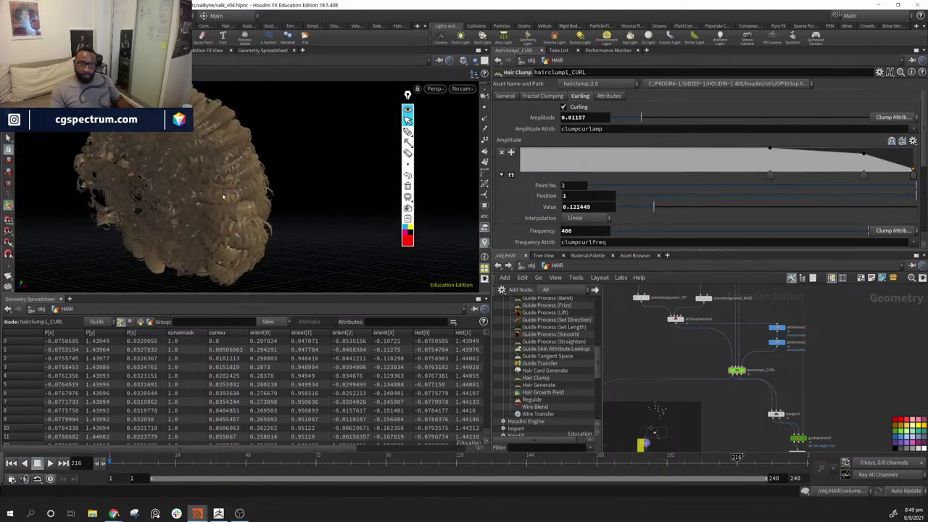
- Examine the curled hair from the front, sides and top, and review the end of the node network
left_click_drag(293, 194, 258, 213, "alt")
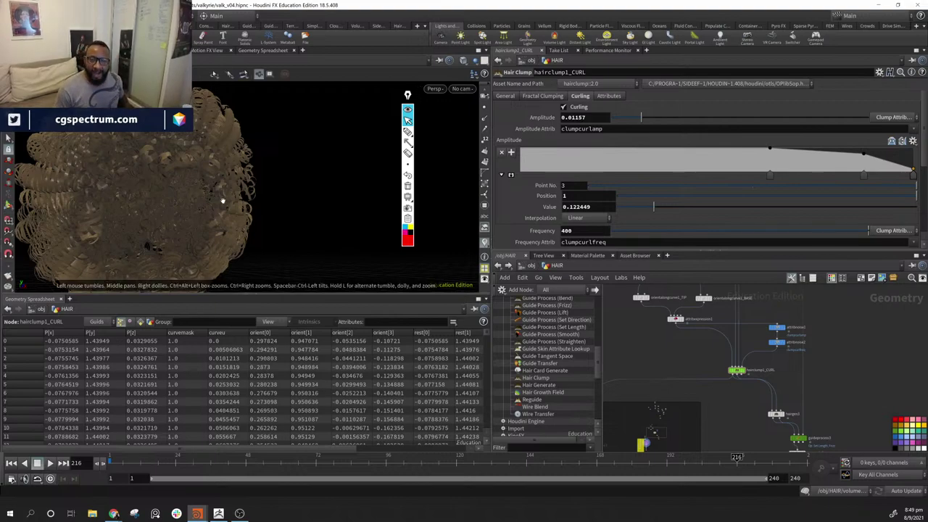
left_click_drag(210, 192, 236, 197)
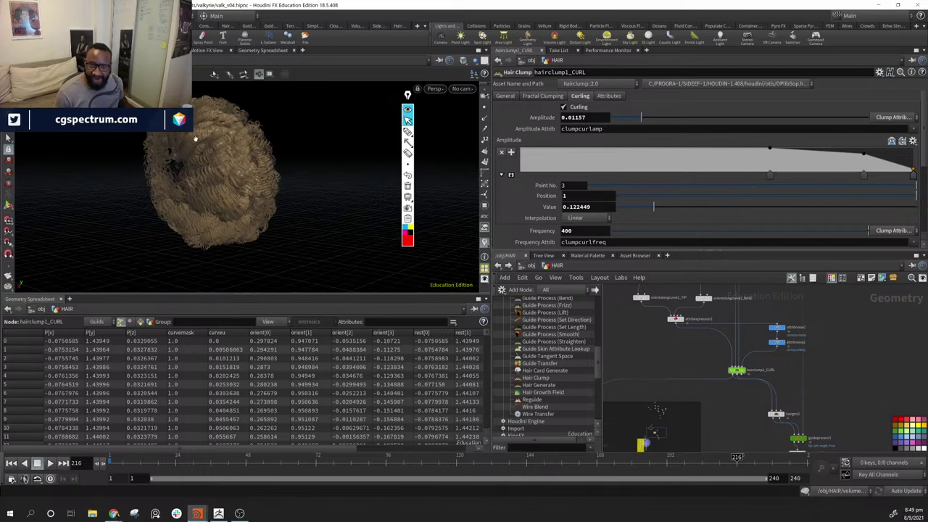
left_click_drag(196, 138, 179, 150)
left_click_drag(176, 188, 290, 156)
middle_click_drag(746, 419, 735, 310)
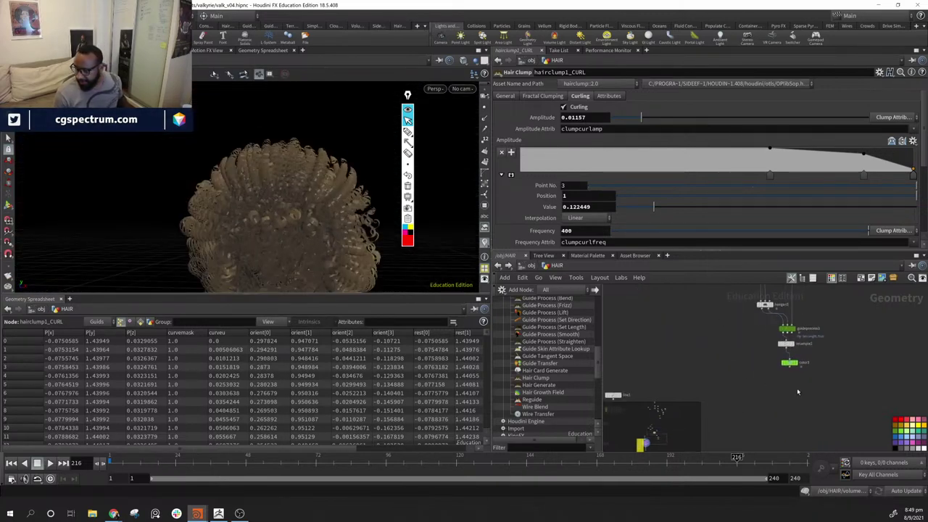
middle_click_drag(797, 392, 797, 421)
left_click_drag(311, 249, 298, 230)
middle_click_drag(739, 406, 775, 314)
scroll(749, 366, "down", 3)
left_click_drag(356, 156, 383, 190)
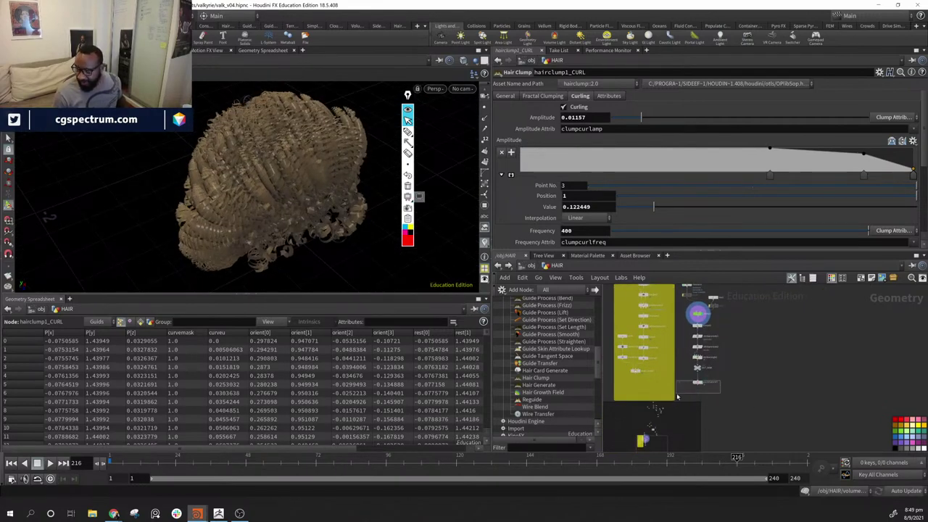
- Duplicate the quick material below OUT_HAIR, connect the copy under the color node ending the guide process branch, and display it
left_click(699, 383)
middle_click_drag(896, 322, 802, 391)
scroll(694, 358, "up", 2)
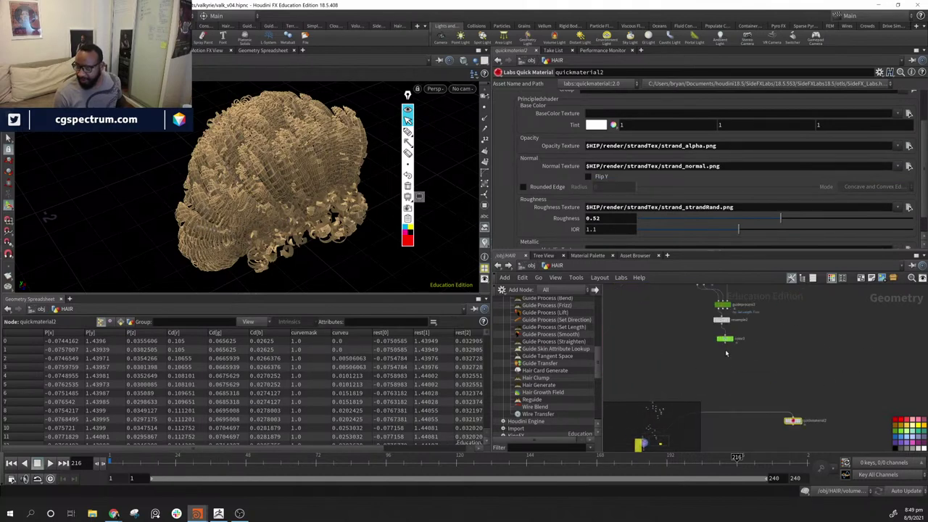
left_click(785, 416)
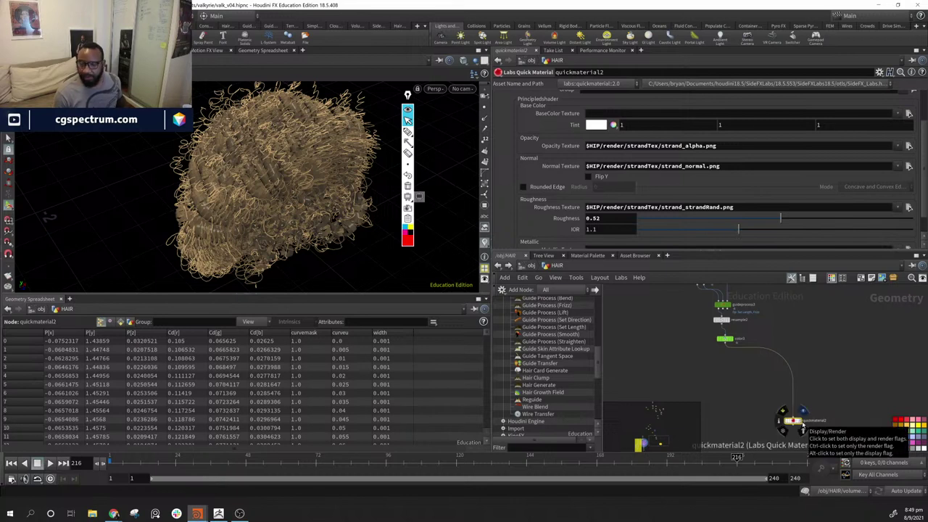
left_click(804, 412)
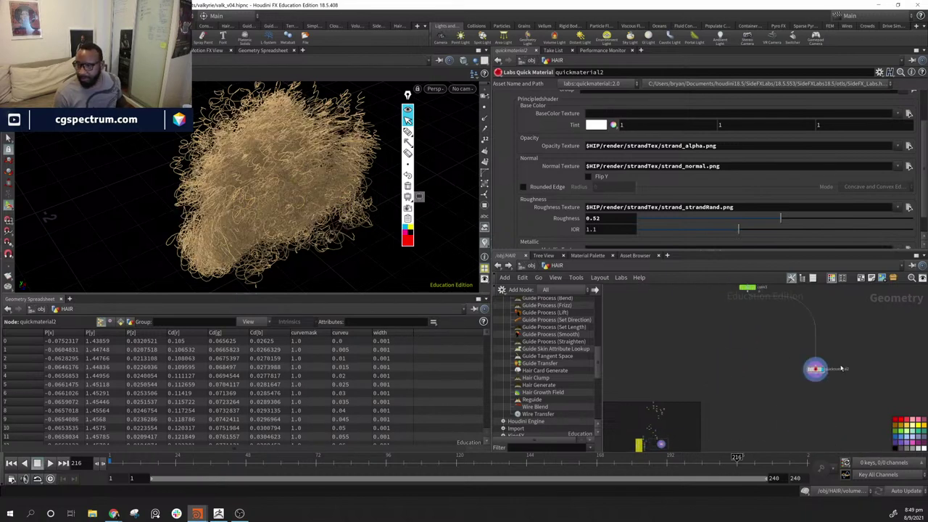
- Display the quickmaterial1 node below OUT_HAIR and inspect the textured hair strands from several angles
scroll(833, 370, "down", 5)
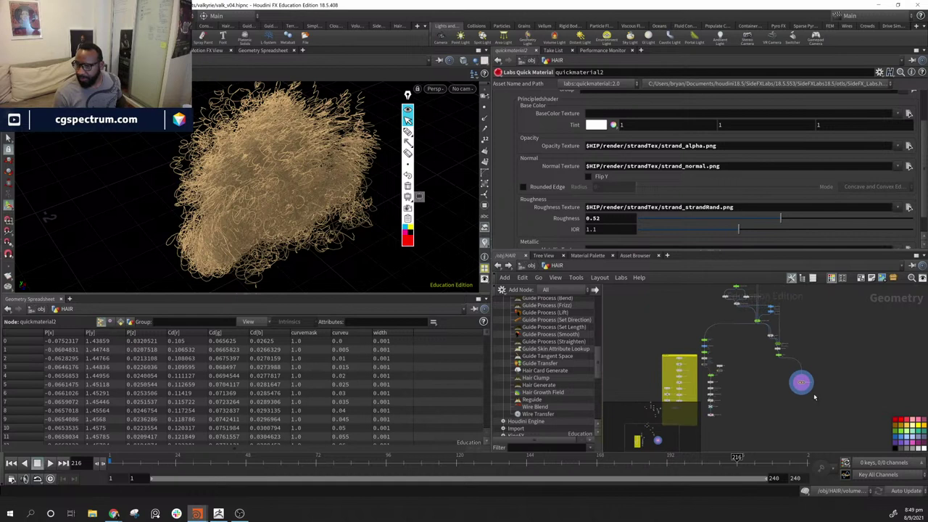
scroll(814, 396, "down", 1)
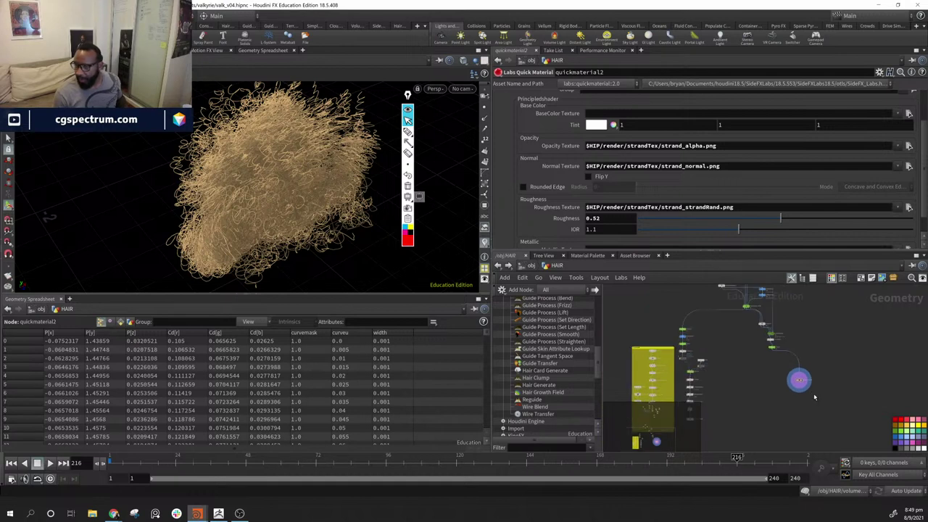
left_click(758, 403)
middle_click_drag(690, 409, 709, 381)
scroll(709, 381, "up", 3)
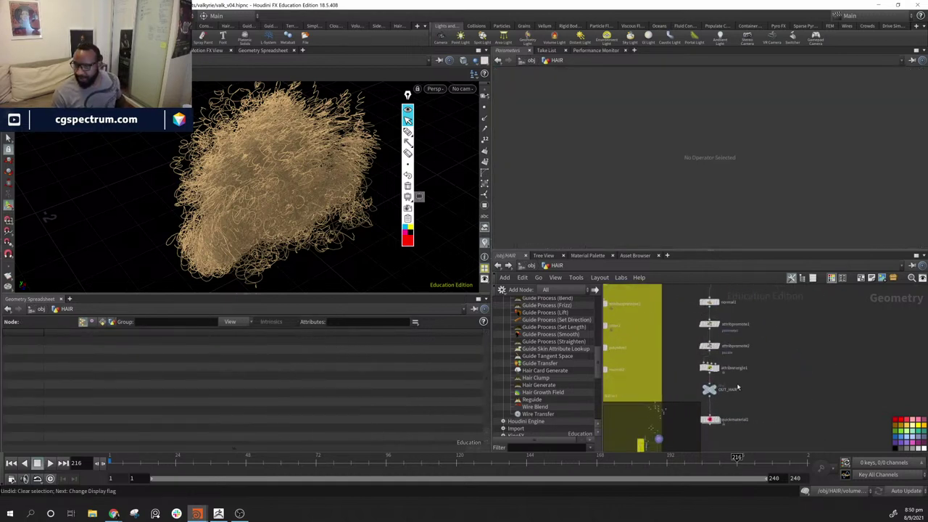
left_click(756, 387)
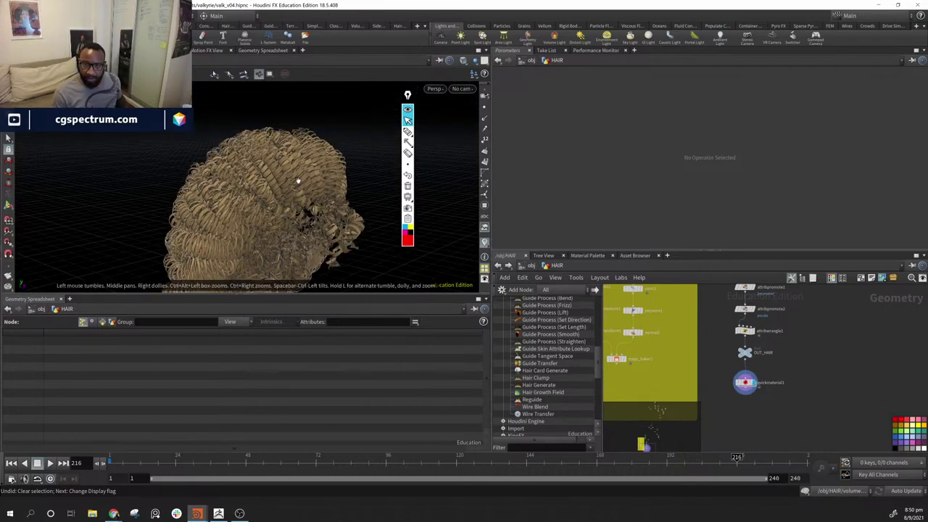
left_click_drag(307, 192, 253, 169)
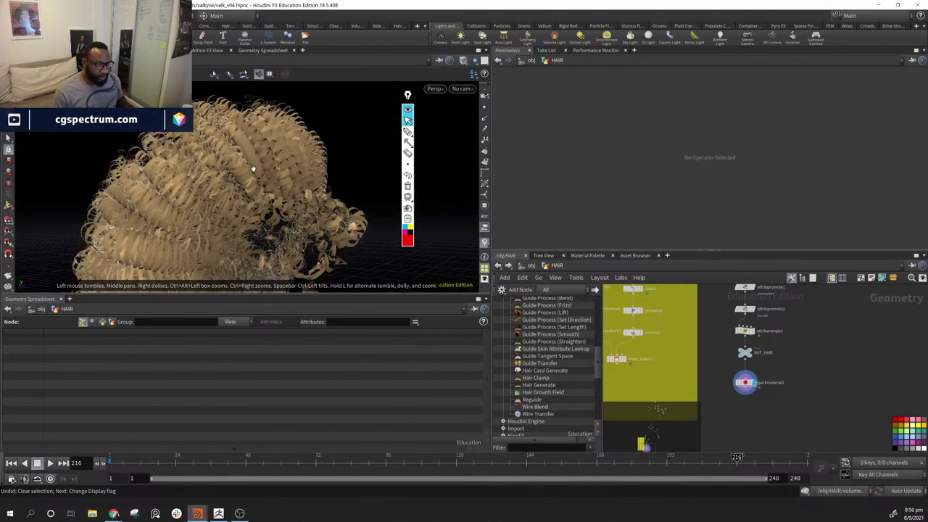
left_click_drag(298, 198, 245, 155)
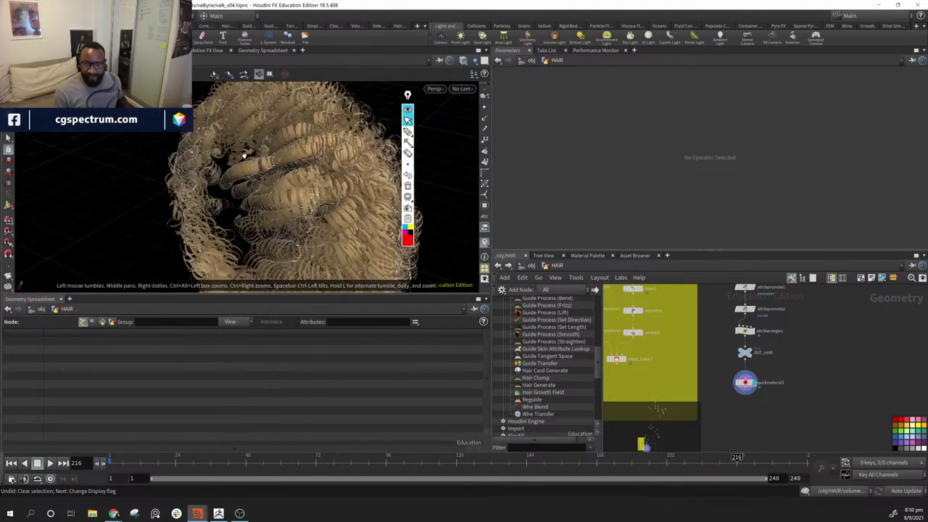
middle_click_drag(801, 324, 774, 410)
scroll(779, 388, "down", 6)
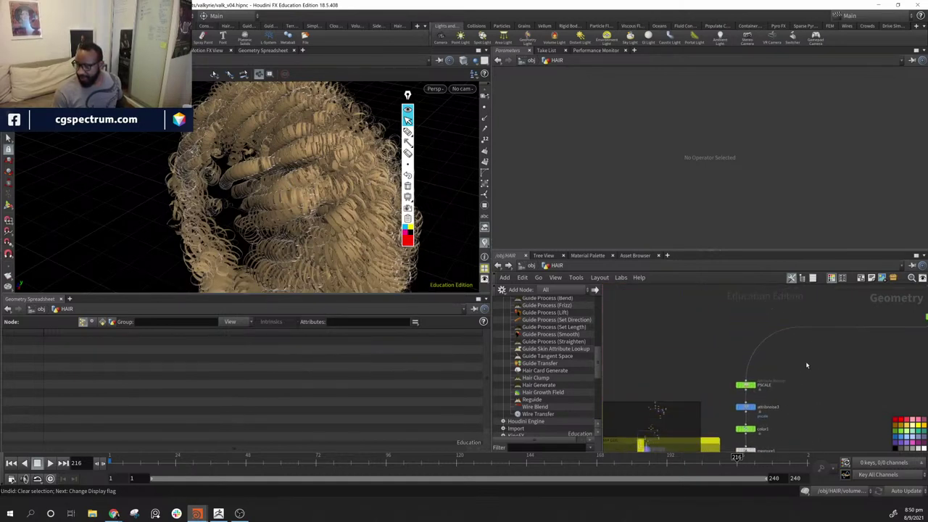
- Delete the side branch made of the hair generate, guide process, resample and color nodes
scroll(732, 345, "down", 3)
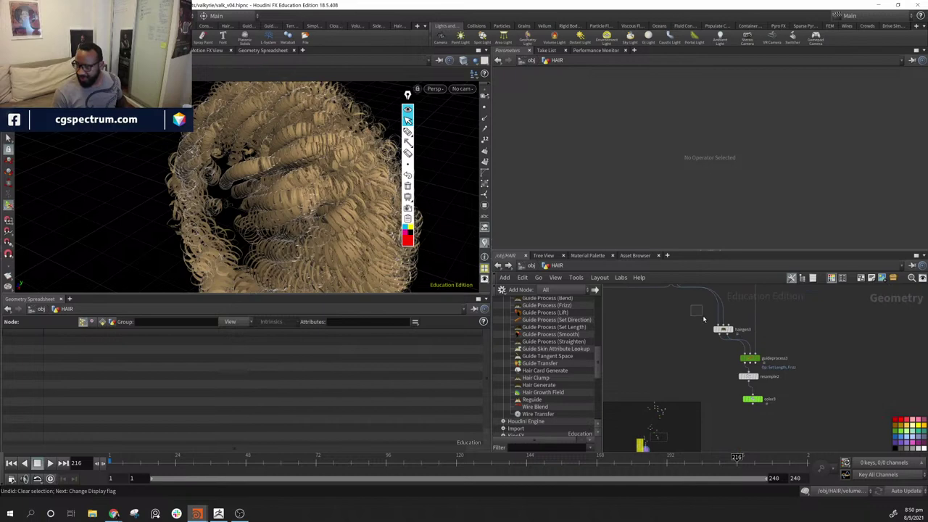
left_click(753, 399)
key("Delete")
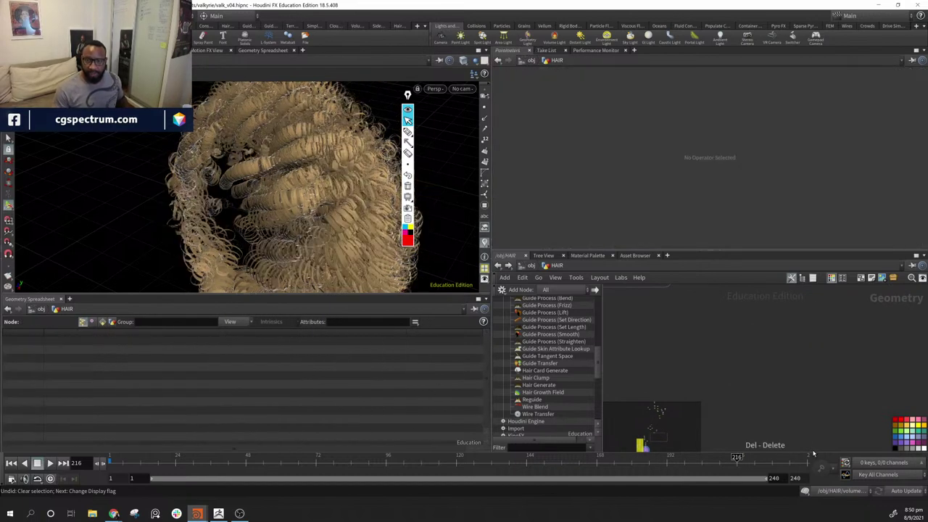
- Move the nodes from PSCALE down to the final output, together with their yellow network box, directly beneath hairclump1_CURL
scroll(874, 353, "down", 3)
middle_click_drag(761, 425, 800, 383)
scroll(767, 339, "down", 2)
middle_click(769, 356)
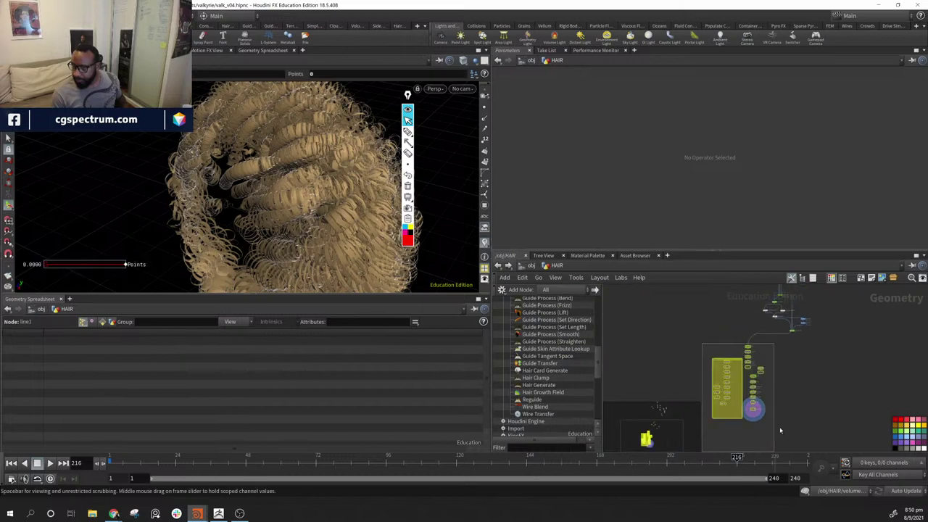
left_click(748, 351)
left_click_drag(748, 350, 793, 343)
left_click(872, 354)
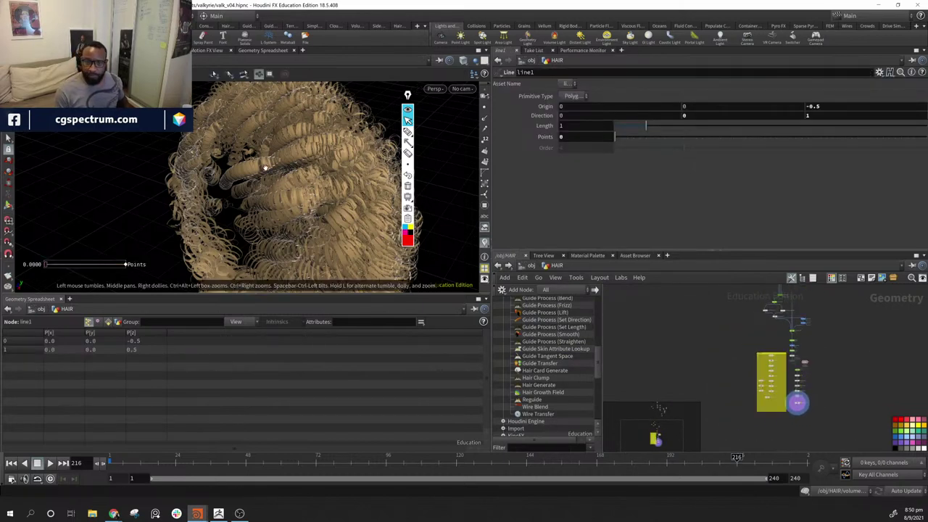
- Examine the curled hair from several angles and trace the network from hairclump1_CURL up to the guide advect node
left_click_drag(263, 162, 296, 233, "alt")
right_click_drag(296, 234, 237, 252, "alt")
left_click_drag(237, 252, 385, 288)
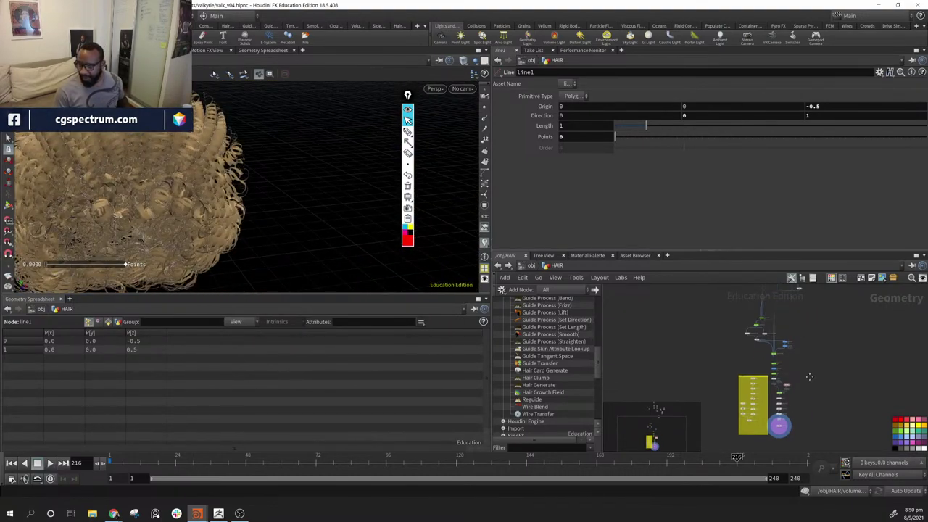
scroll(751, 372, "up", 5)
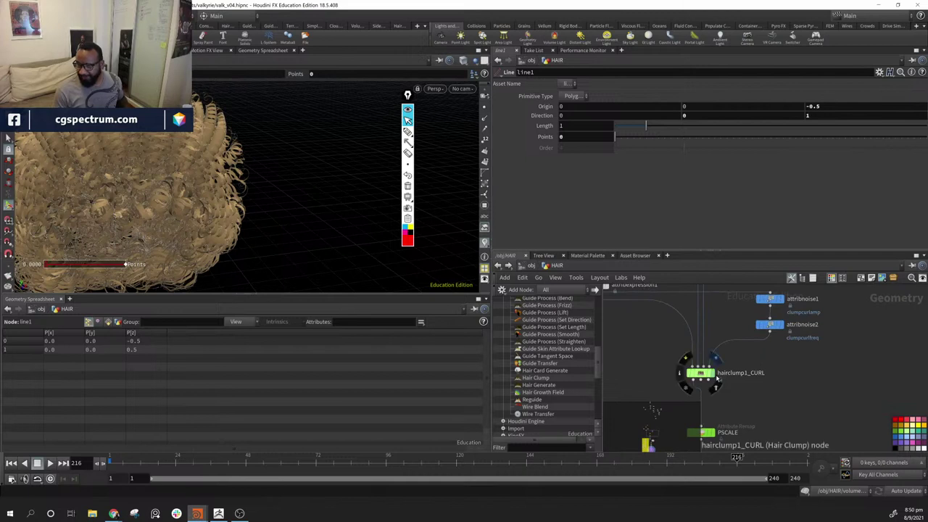
middle_click_drag(716, 377, 793, 444)
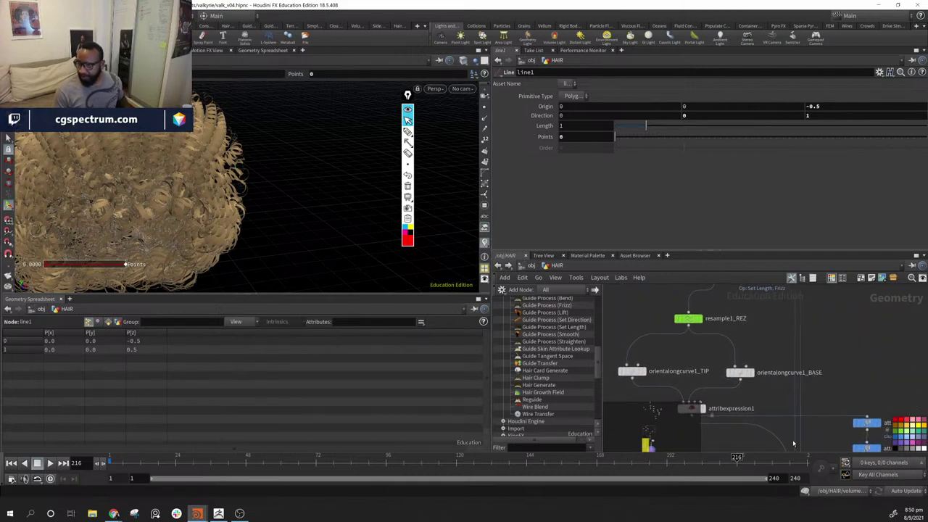
middle_click_drag(714, 298, 751, 406)
scroll(765, 366, "down", 3)
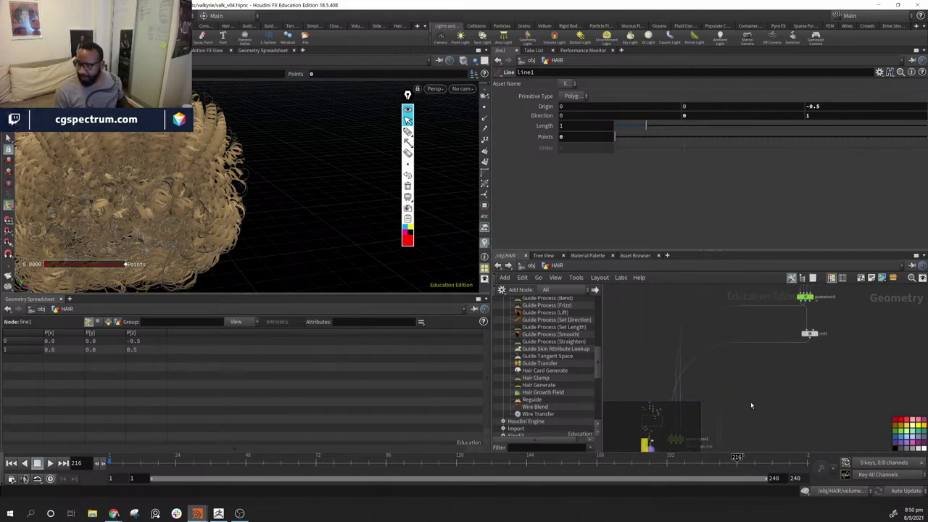
scroll(751, 405, "down", 1)
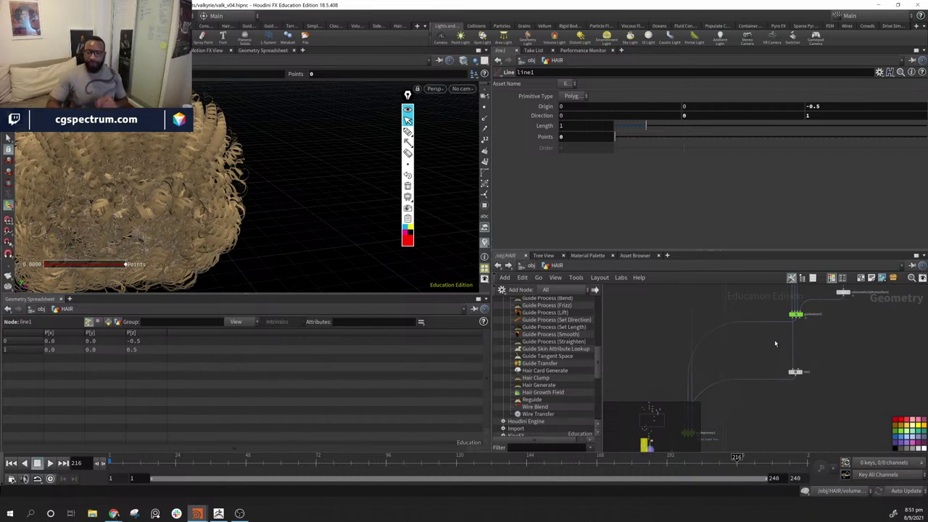
left_click_drag(193, 127, 201, 186)
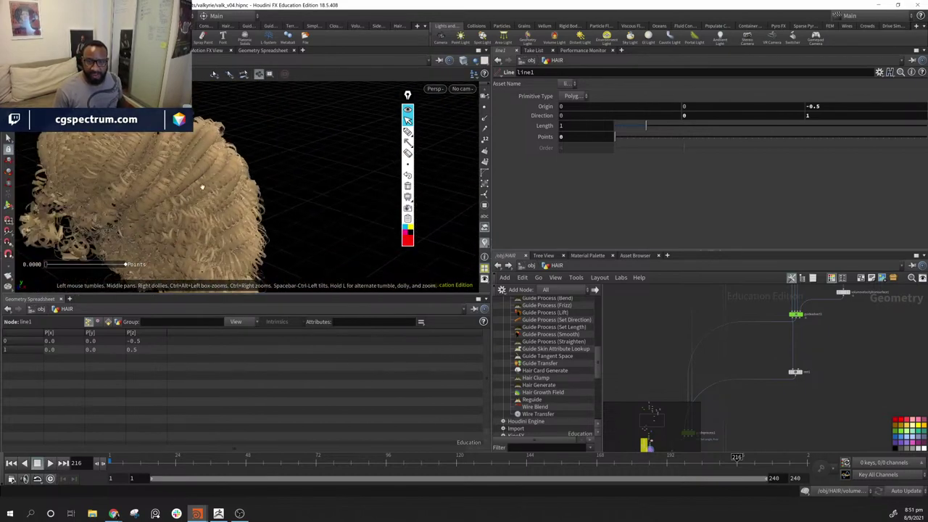
middle_click_drag(814, 325, 803, 330)
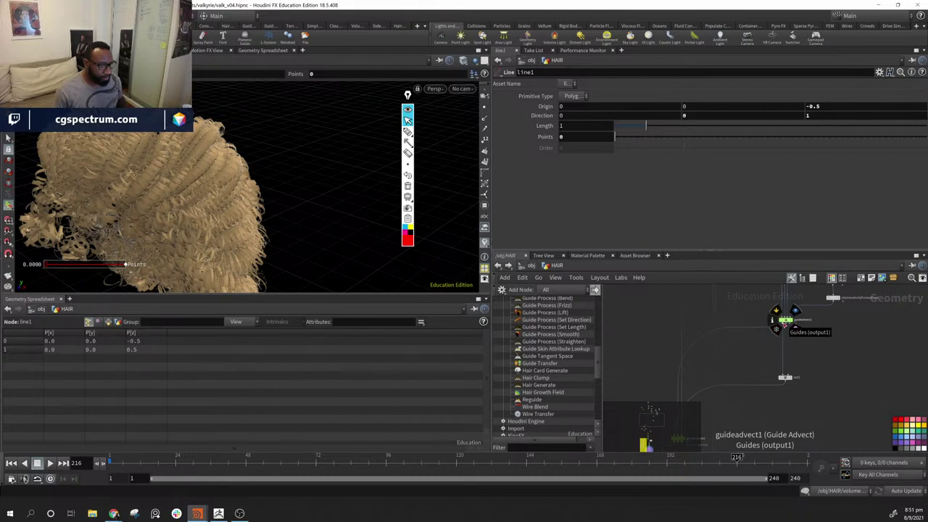
- Select guideadvect1 and inspect how its guide curves run over the displayed hair
left_click(788, 321)
left_click_drag(190, 207, 394, 218, "alt")
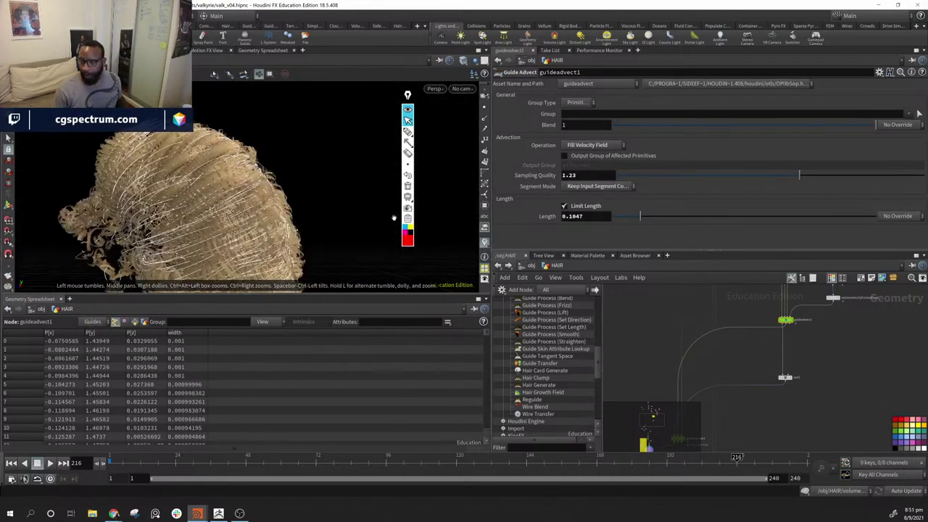
left_click_drag(284, 188, 304, 196)
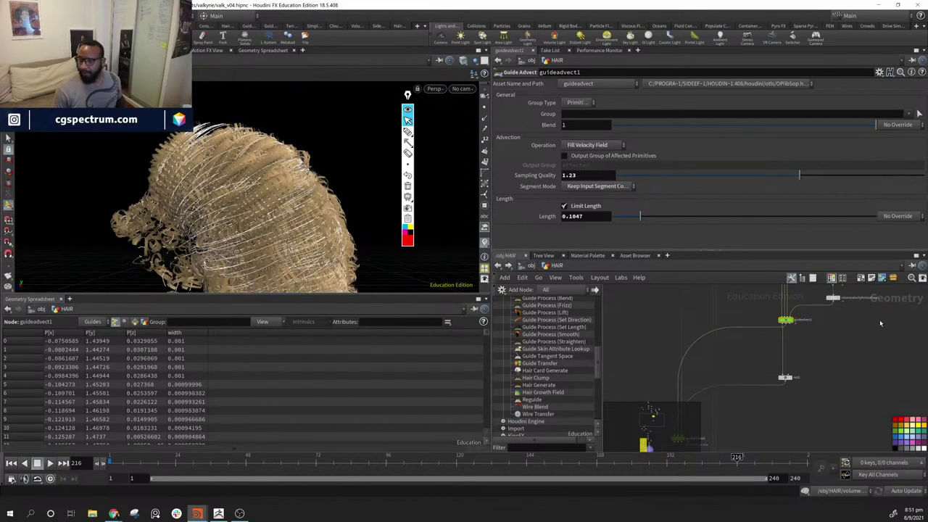
- Set the curling Amplitude of hairclump1_CURL to 0.00442 and check the curls from the side and front
middle_click_drag(799, 424, 847, 300)
scroll(767, 326, "up", 2)
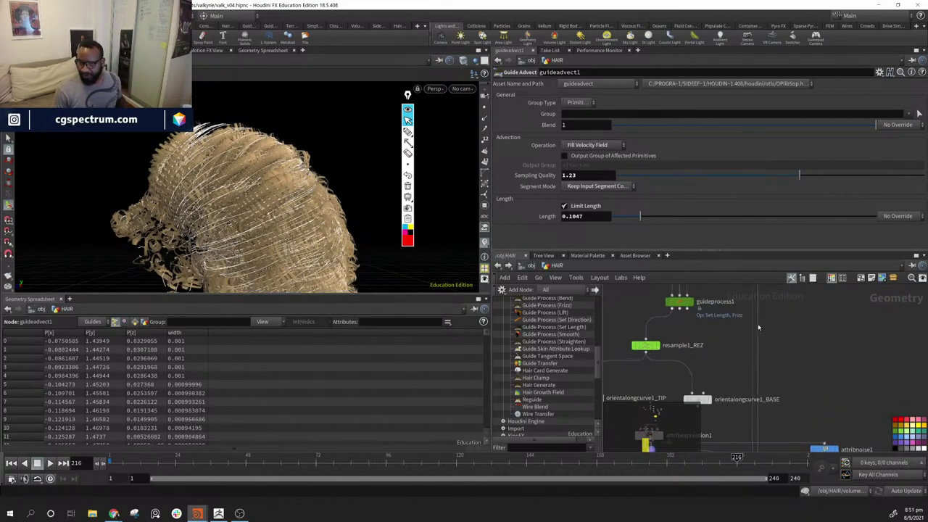
scroll(834, 398, "up", 3)
middle_click_drag(851, 416, 850, 382)
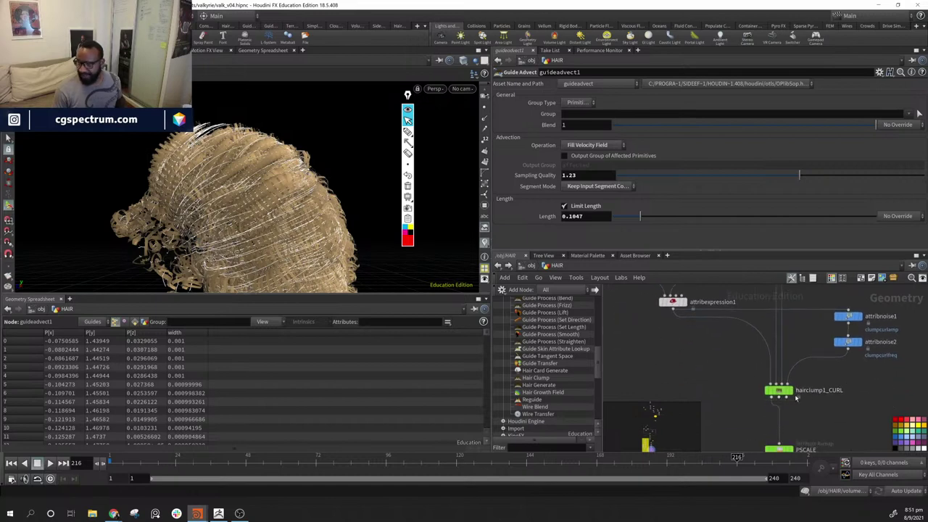
left_click(778, 390)
left_click_drag(333, 189, 328, 209)
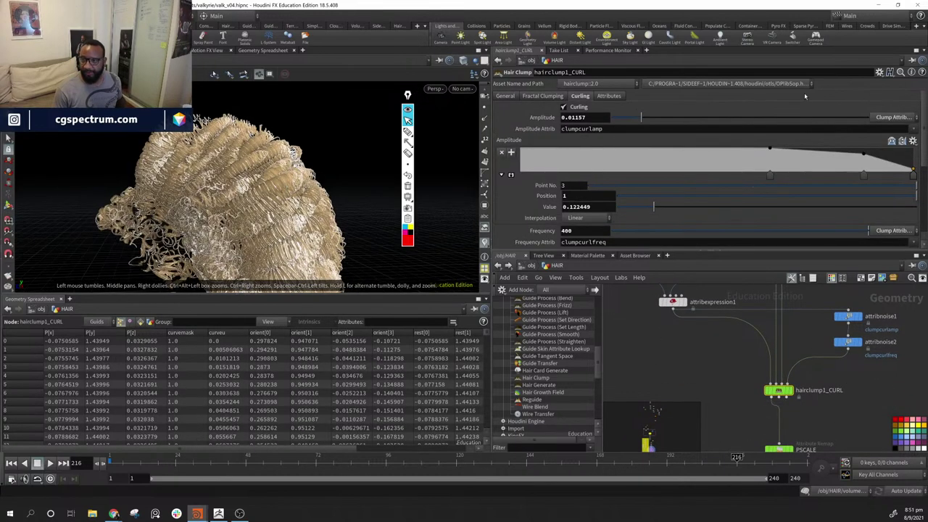
left_click_drag(641, 119, 626, 119)
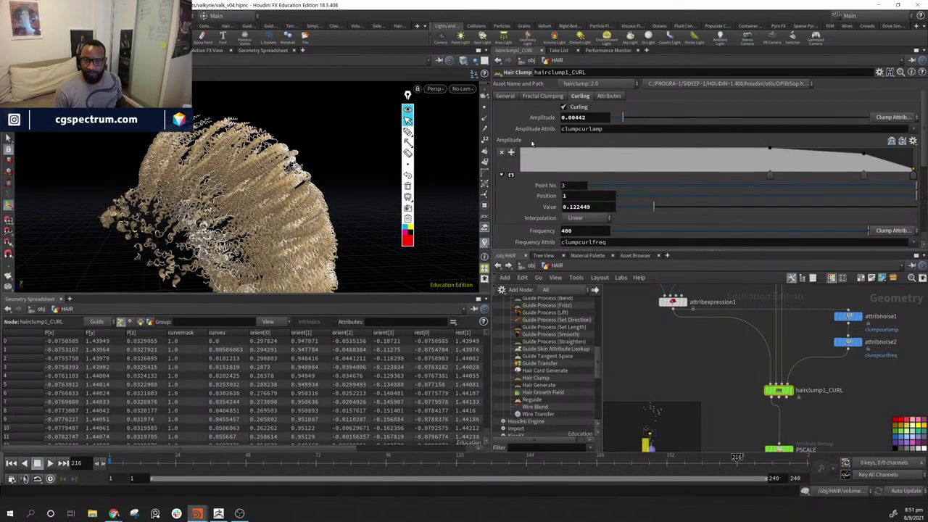
left_click_drag(392, 231, 434, 258, "alt")
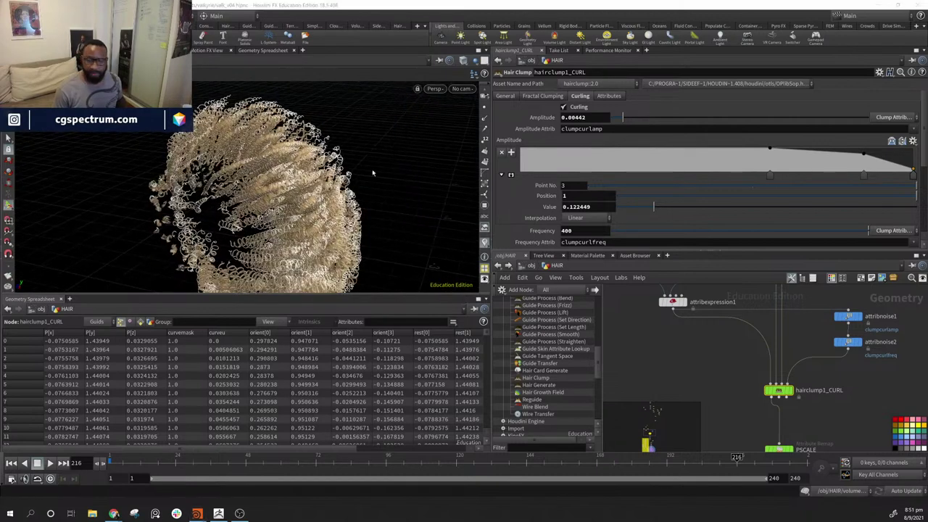
left_click_drag(377, 131, 413, 138, "alt")
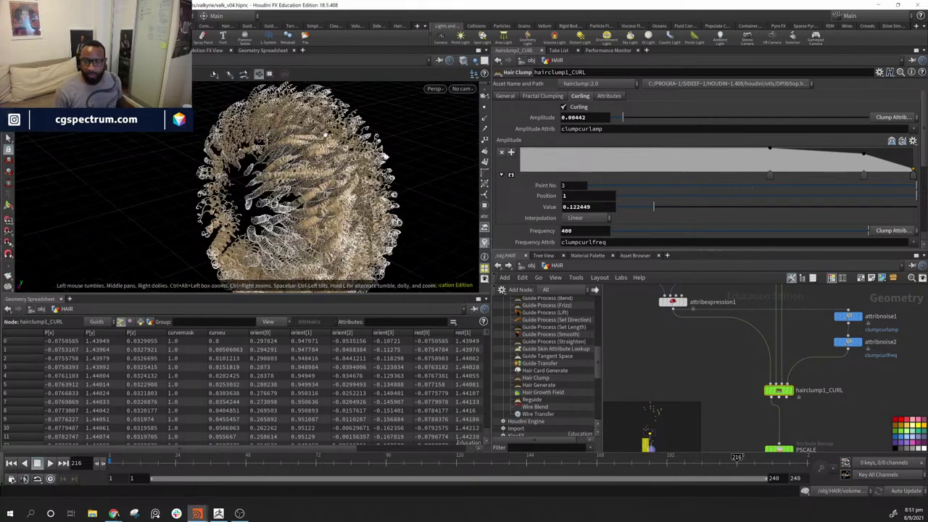
left_click(666, 351)
left_click_drag(362, 190, 362, 224, "alt")
- Select hairgen4, set its Density to 10000, and look over the regenerated hair
middle_click_drag(723, 348, 689, 427)
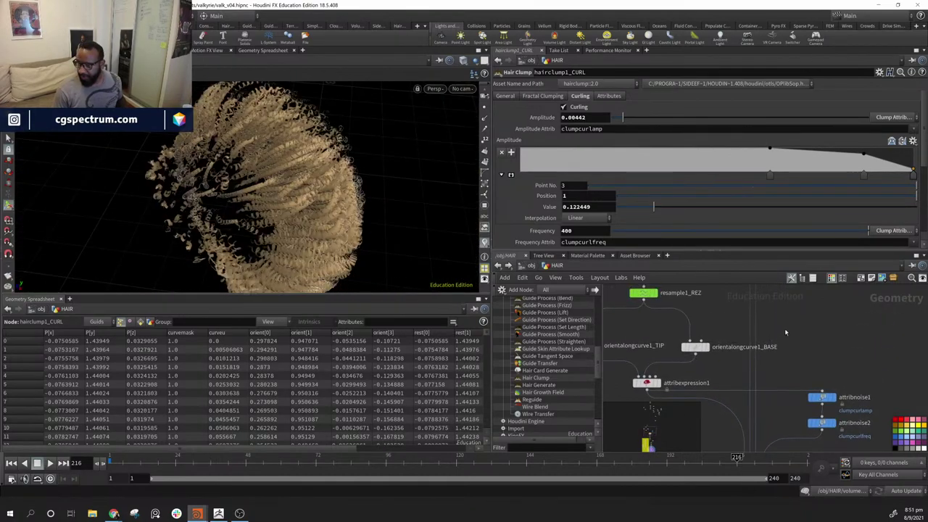
middle_click_drag(788, 330, 772, 444)
middle_click_drag(785, 380, 906, 399)
scroll(909, 382, "down", 4)
middle_click_drag(797, 326, 726, 435)
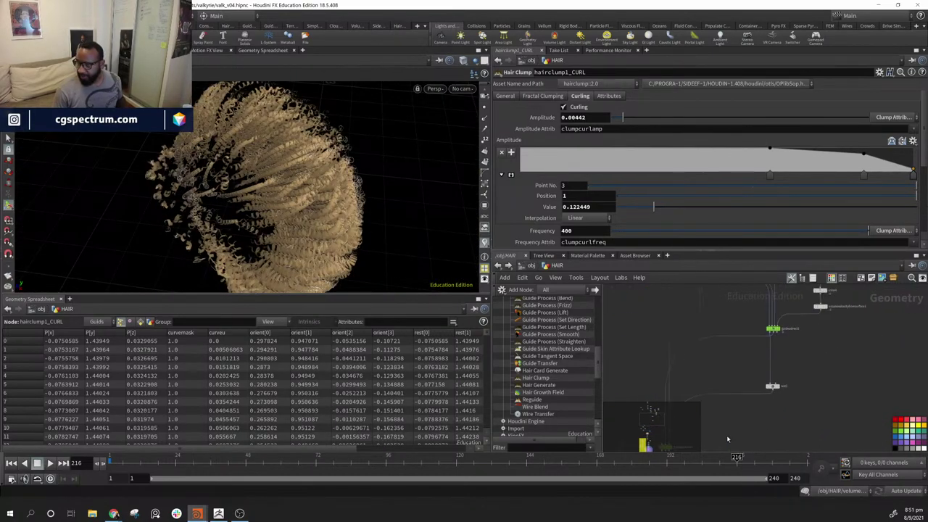
middle_click_drag(739, 355, 699, 431)
middle_click_drag(690, 361, 692, 374)
scroll(694, 373, "up", 3)
left_click(720, 347)
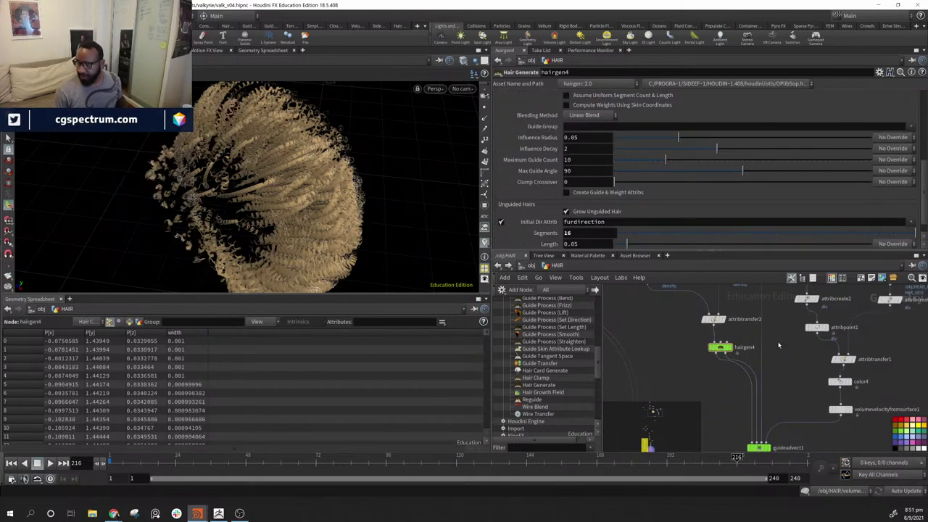
left_click(725, 351)
scroll(622, 122, "up", 5)
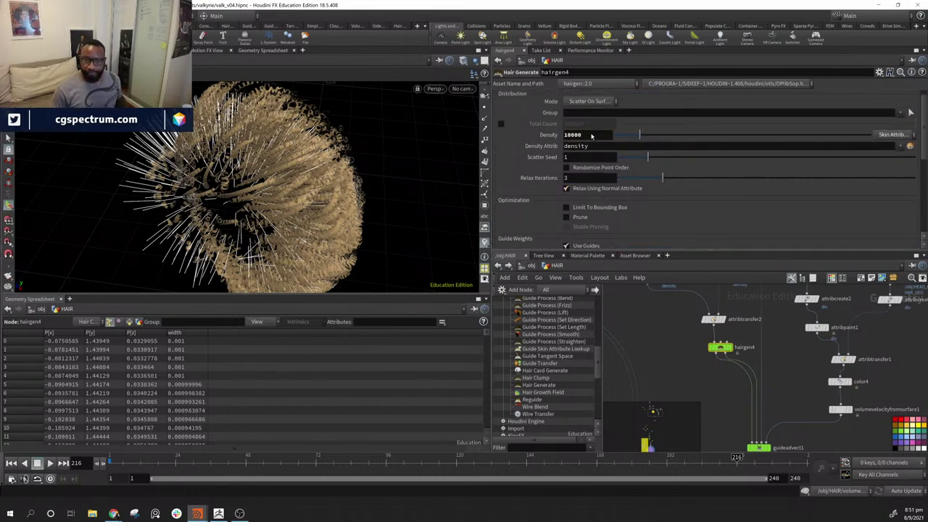
left_click_drag(313, 258, 325, 226, "alt")
left_click_drag(431, 179, 254, 71, "alt")
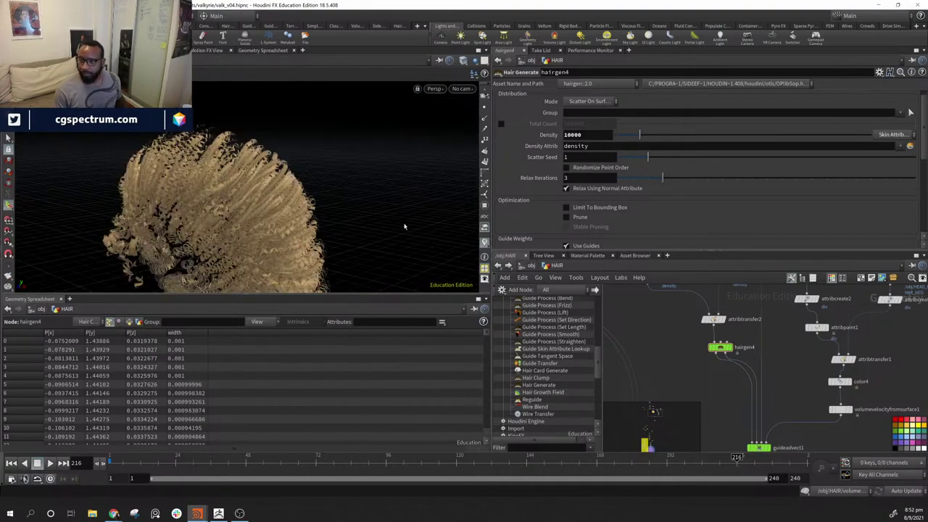
- Raise the Density of hairgen4 to 100000 and review the hair from several angles
left_click_drag(405, 226, 242, 164)
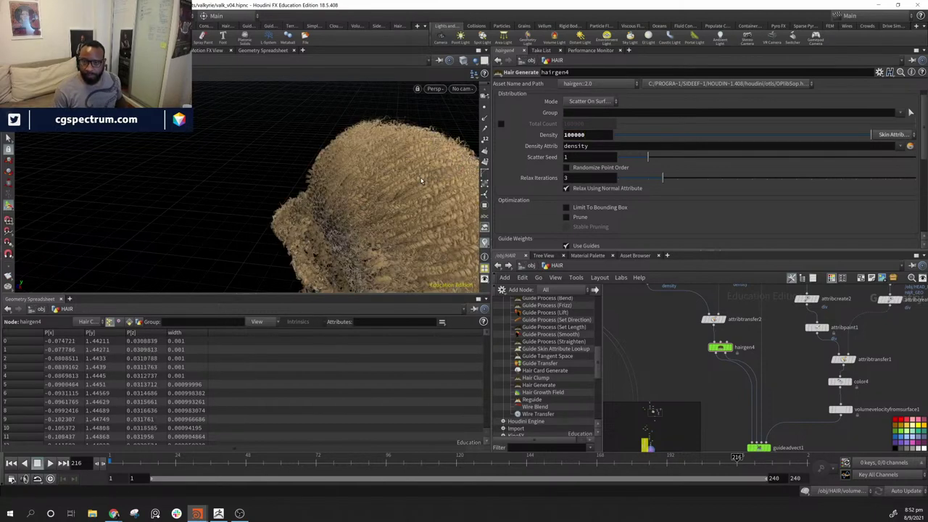
left_click_drag(417, 194, 250, 145, "alt")
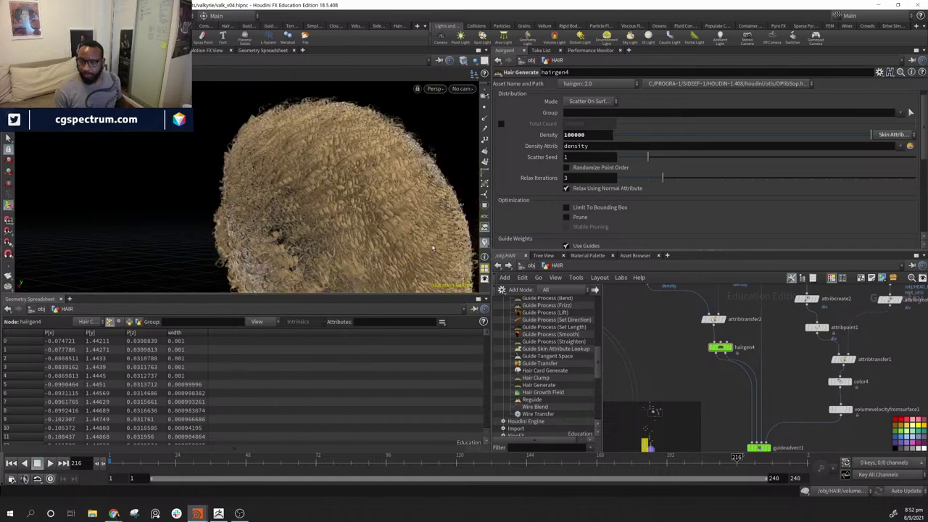
left_click_drag(377, 222, 326, 210, "alt")
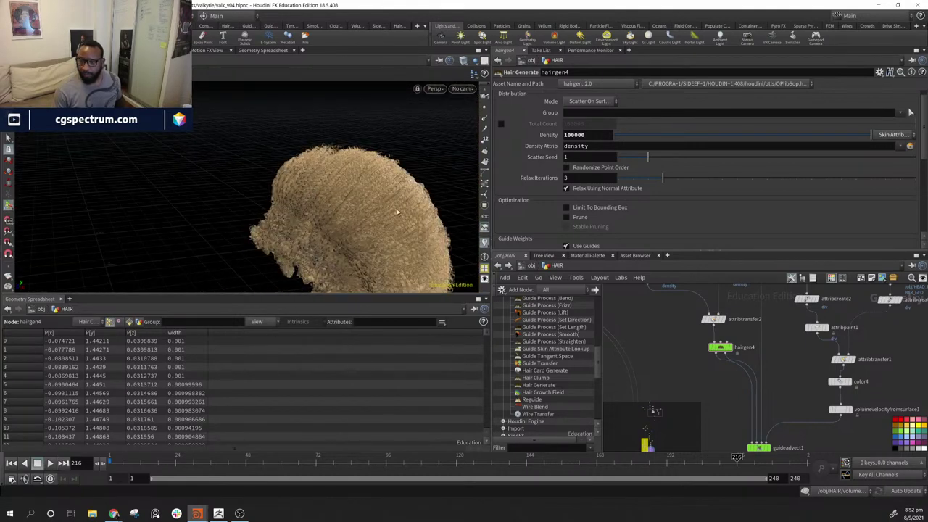
left_click_drag(397, 212, 276, 187, "alt")
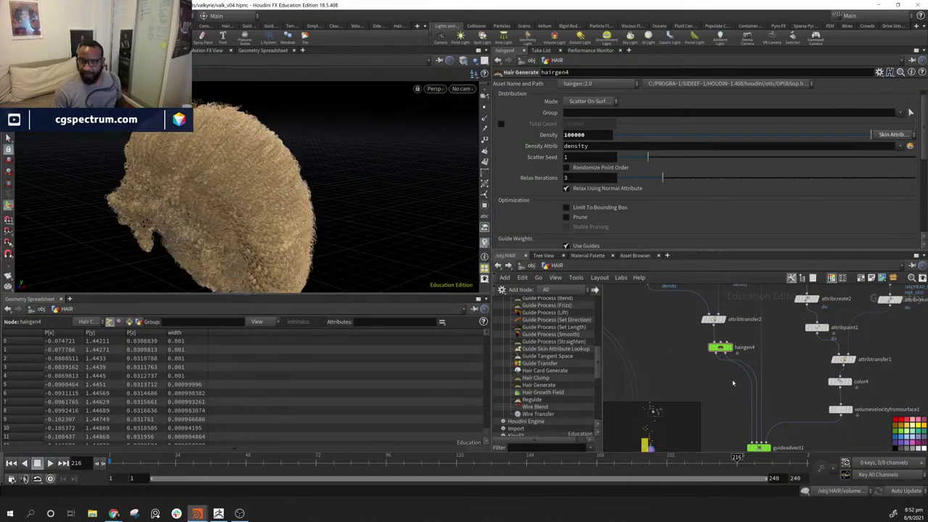
- Select guideadvect1 and inspect the curls up close along the hair's outer edge
middle_click_drag(787, 376, 760, 332)
left_click(731, 405)
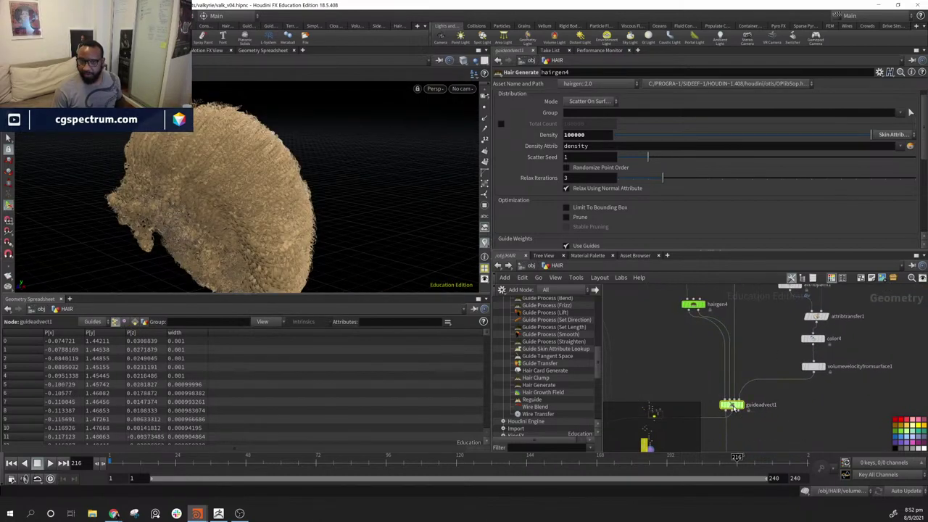
left_click_drag(377, 185, 207, 197)
right_click_drag(208, 197, 472, 243)
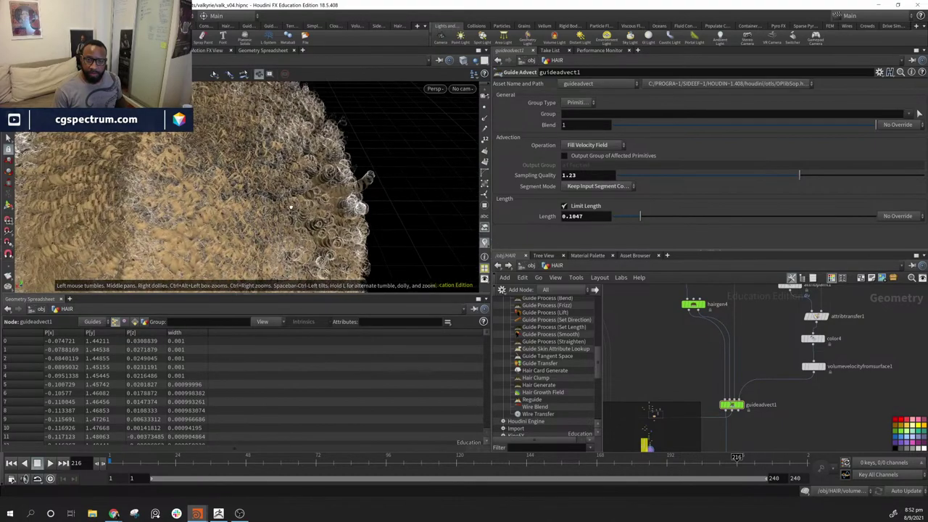
left_click_drag(368, 185, 323, 221)
- Select and display guideprocess1 and bring its whole set of guide curves into view
middle_click_drag(788, 407, 863, 330)
middle_click_drag(861, 372, 861, 367)
middle_click_drag(703, 425, 812, 326)
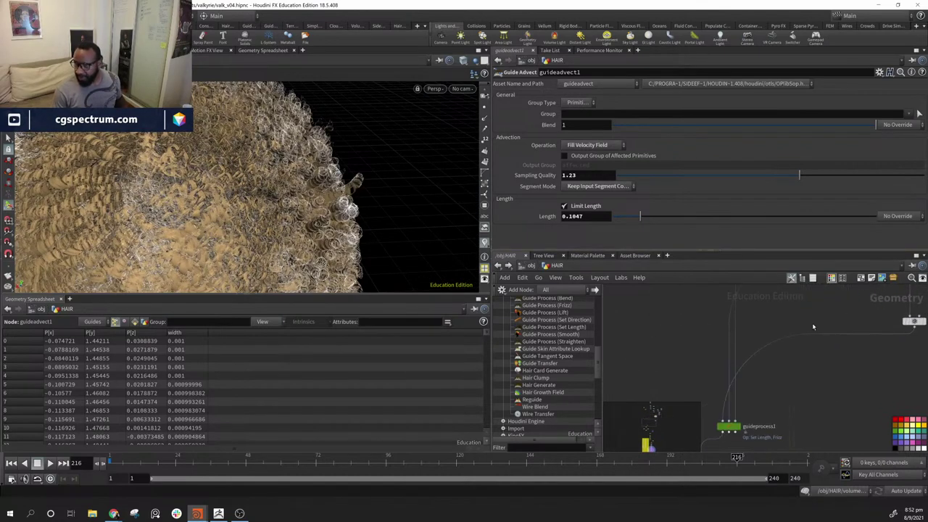
middle_click_drag(812, 370, 832, 325)
left_click(751, 385)
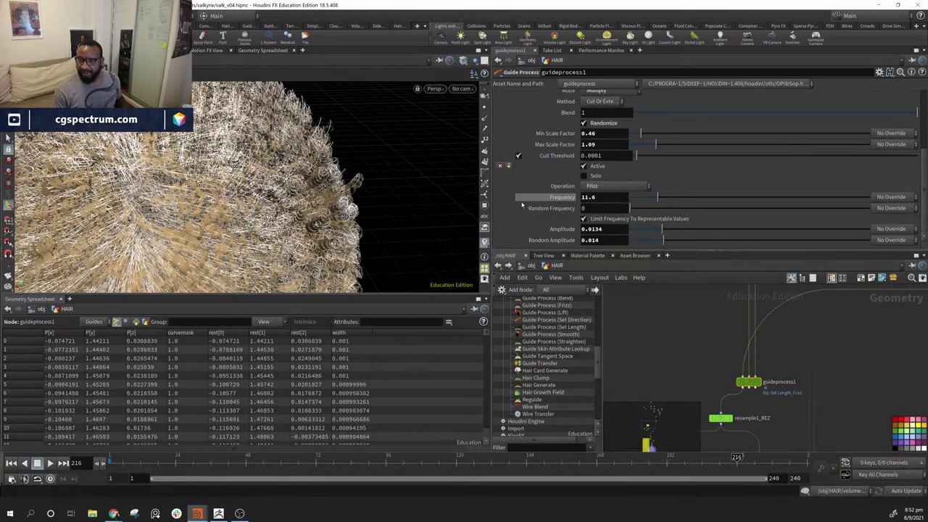
left_click(761, 384)
left_click_drag(346, 181, 275, 182, "alt")
right_click_drag(275, 182, 150, 200, "alt")
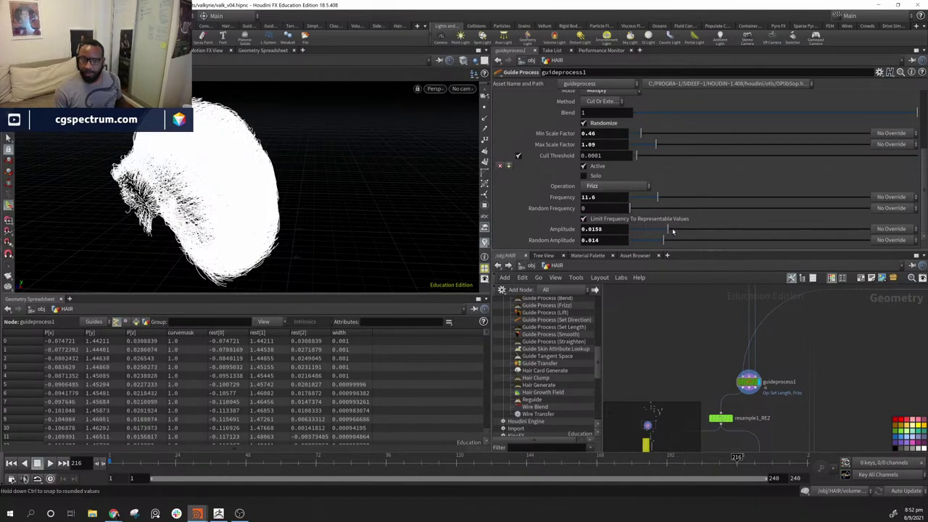
- Set the Frizz Amplitude of guideprocess1 to 0.0383 and its Frequency to 17.5
left_click_drag(673, 232, 721, 235)
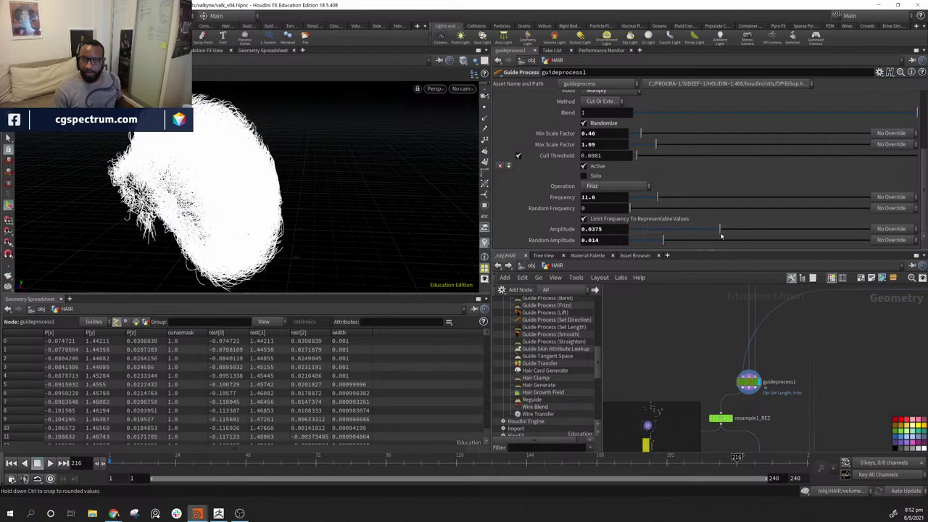
mouse_move(665, 208)
left_mouse_down()
mouse_move(698, 206)
mouse_move(671, 206)
left_mouse_up()
left_click_drag(373, 185, 312, 193, "alt")
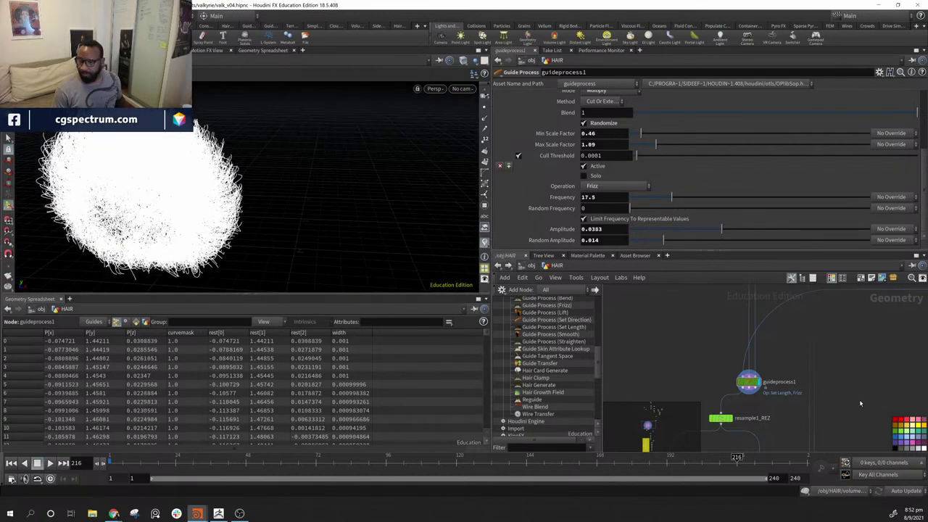
- Display the quickmaterial1 node's output and review the shaded hair from several angles
middle_click_drag(861, 403, 868, 241)
middle_click_drag(792, 416, 721, 348)
middle_click_drag(812, 444, 822, 301)
middle_click_drag(828, 446, 815, 381)
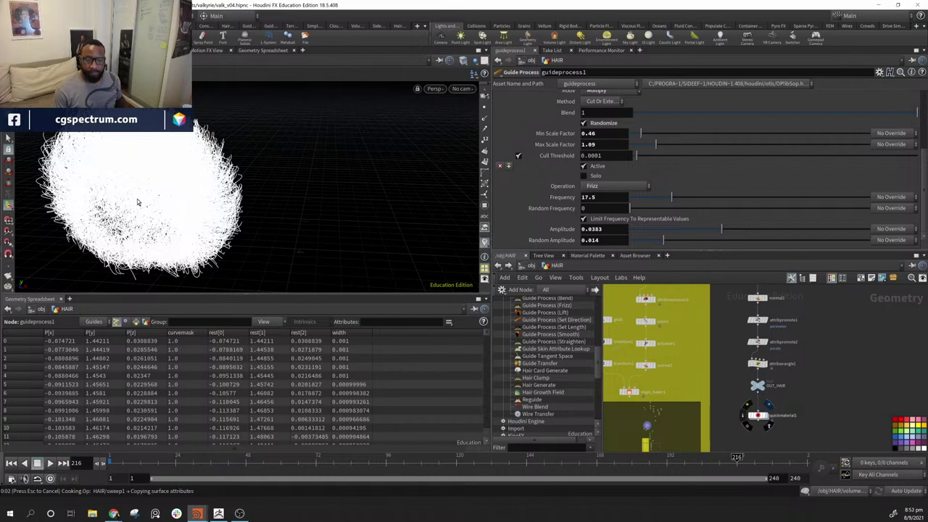
left_click(770, 413)
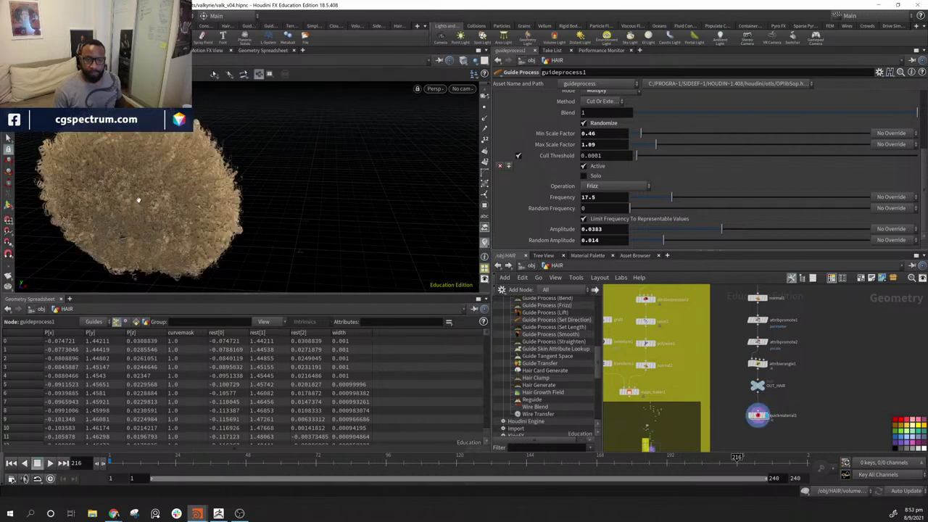
left_click_drag(138, 200, 335, 189)
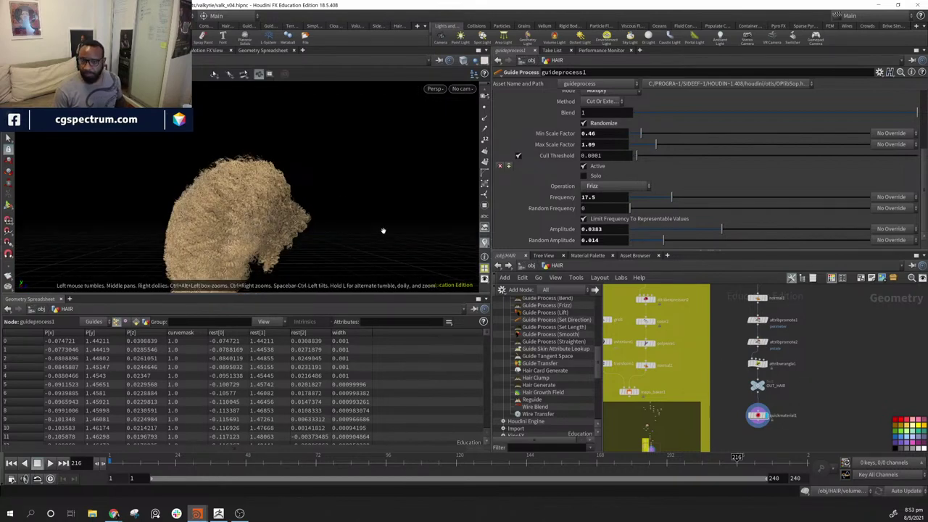
left_click_drag(383, 230, 222, 203)
right_click_drag(222, 203, 362, 245)
- Look over the whole hair network and examine the shaded curls up close along the hair's outer edge
scroll(817, 376, "down", 8)
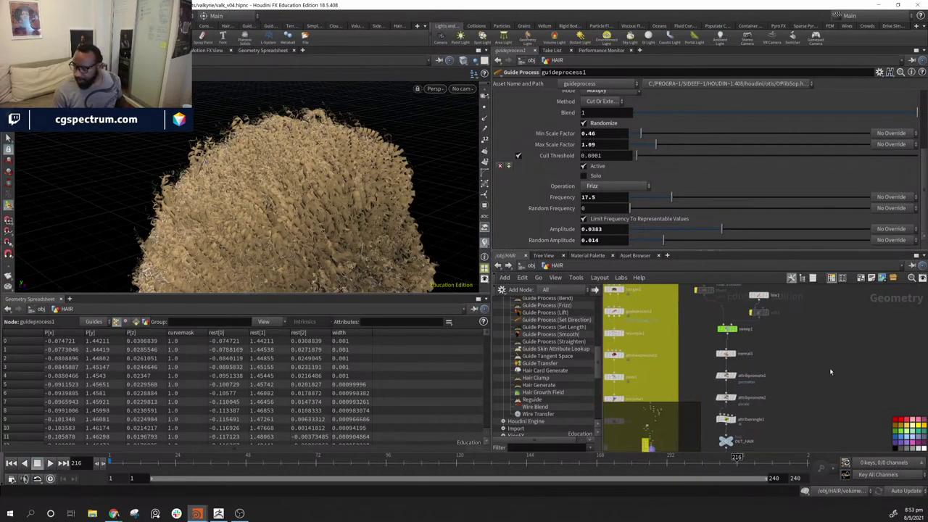
scroll(820, 383, "down", 3)
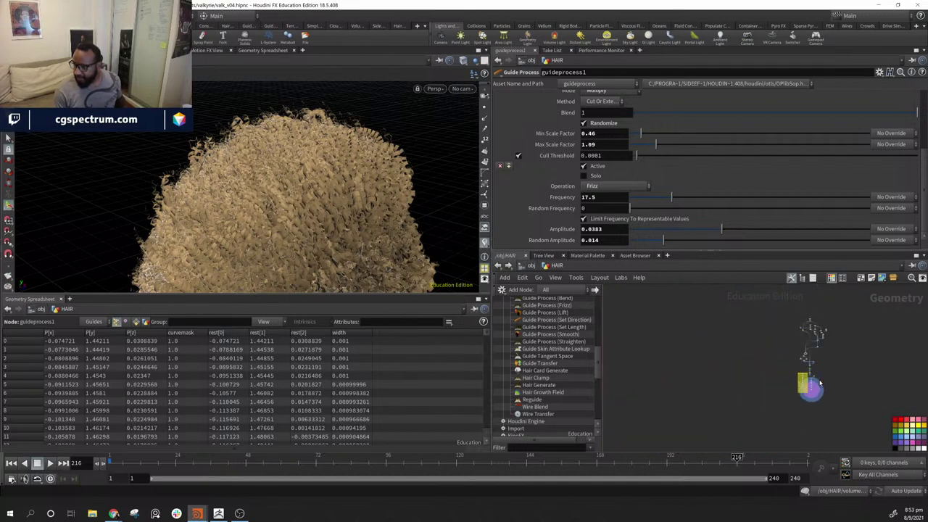
scroll(788, 408, "up", 3)
left_click_drag(319, 229, 250, 203)
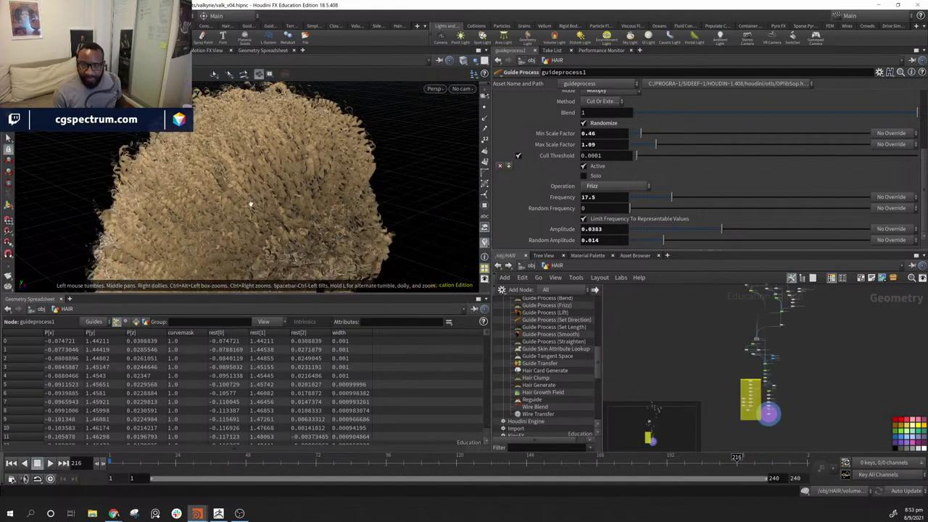
right_click_drag(251, 203, 354, 226)
left_click_drag(353, 227, 329, 205)
right_click_drag(329, 205, 388, 211)
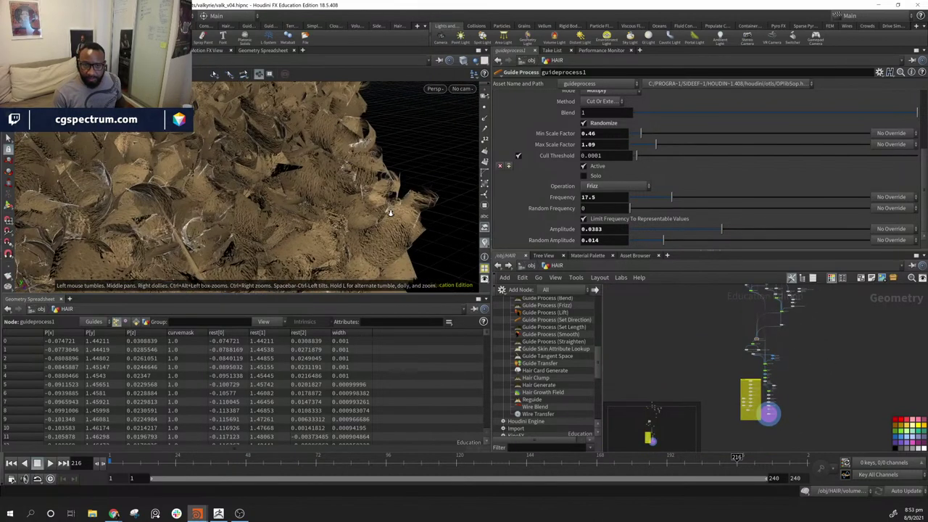
- Compare viewport lighting modes on the shaded curls, both close up and across the whole hair
left_click_drag(334, 216, 353, 200)
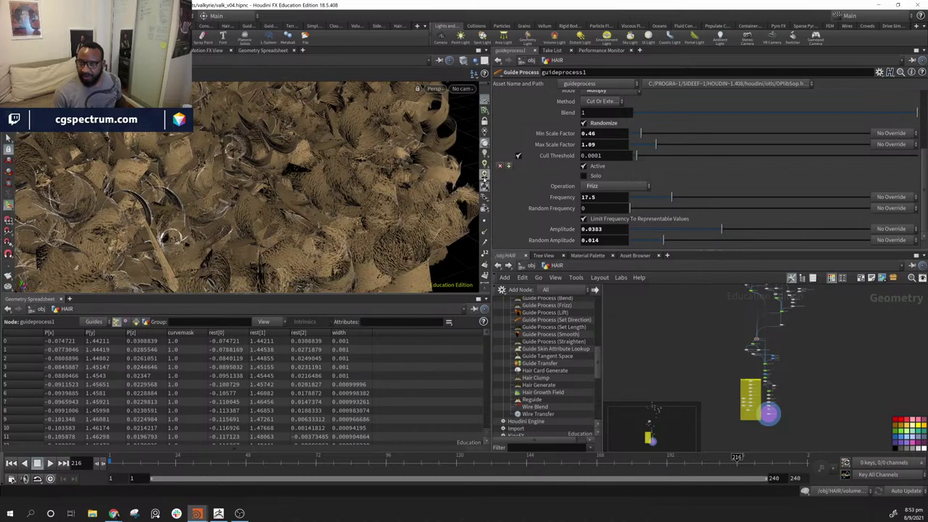
left_click_drag(404, 157, 348, 179)
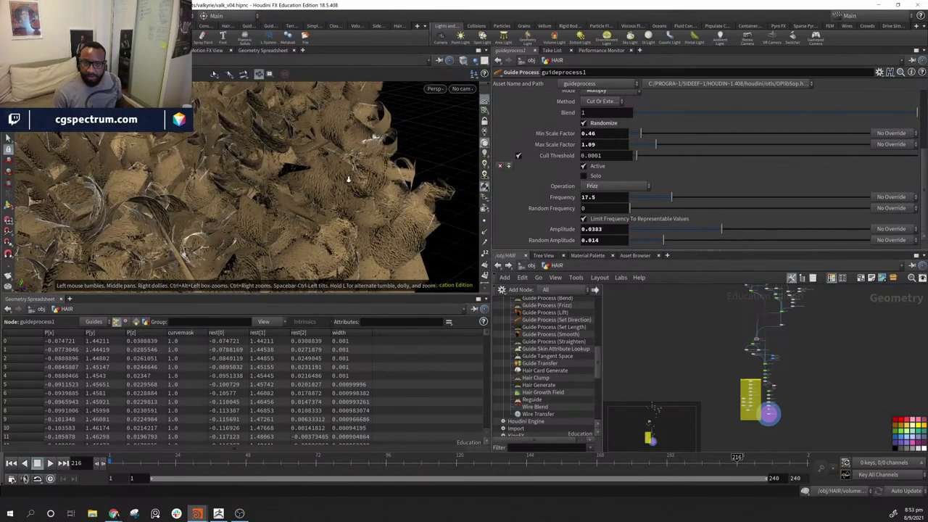
right_click_drag(348, 180, 290, 190)
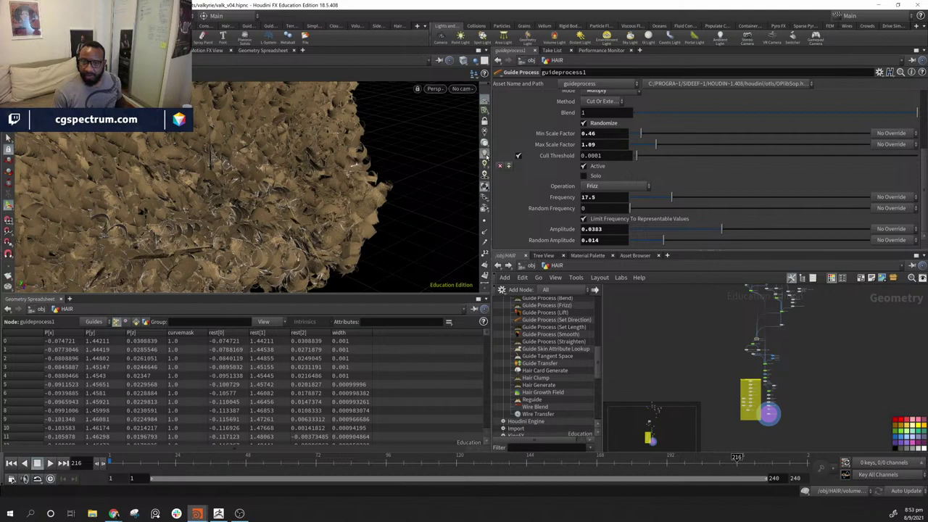
left_click(486, 153)
left_click_drag(321, 175, 316, 156)
left_click(484, 143)
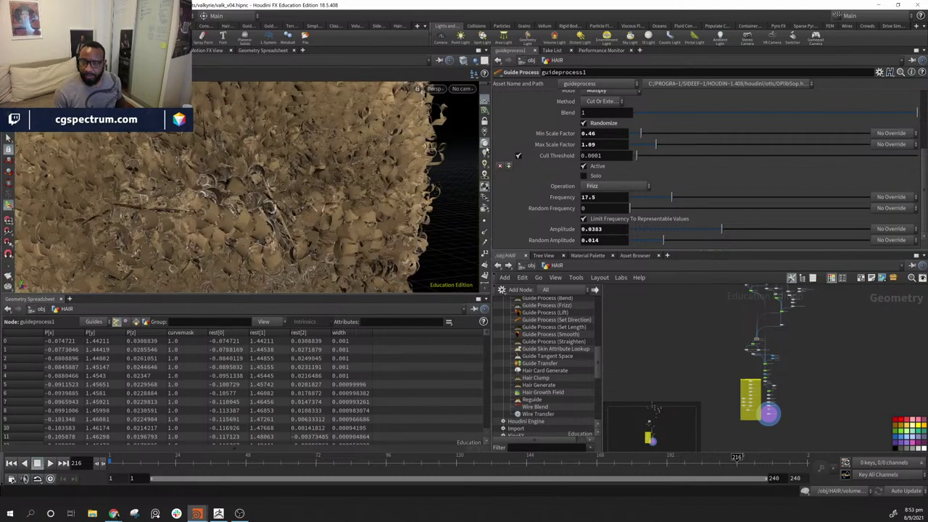
mouse_move(346, 204)
left_mouse_down()
mouse_move(318, 187)
mouse_move(383, 215)
left_mouse_up()
right_click_drag(383, 215, 286, 209)
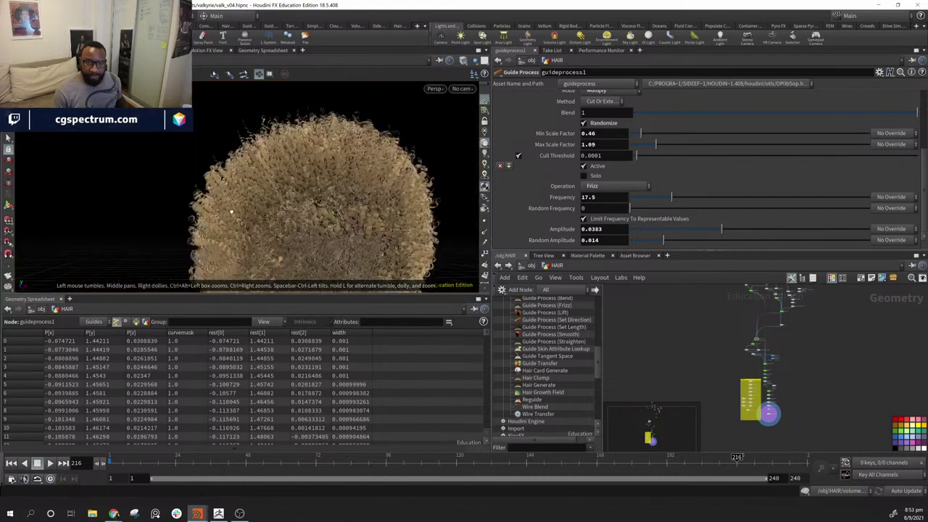
- Inspect the curl clumps around the sides and underside of the hair, close up and as a full silhouette
left_click_drag(286, 209, 221, 203)
left_click_drag(289, 206, 225, 198)
right_click_drag(225, 199, 312, 207)
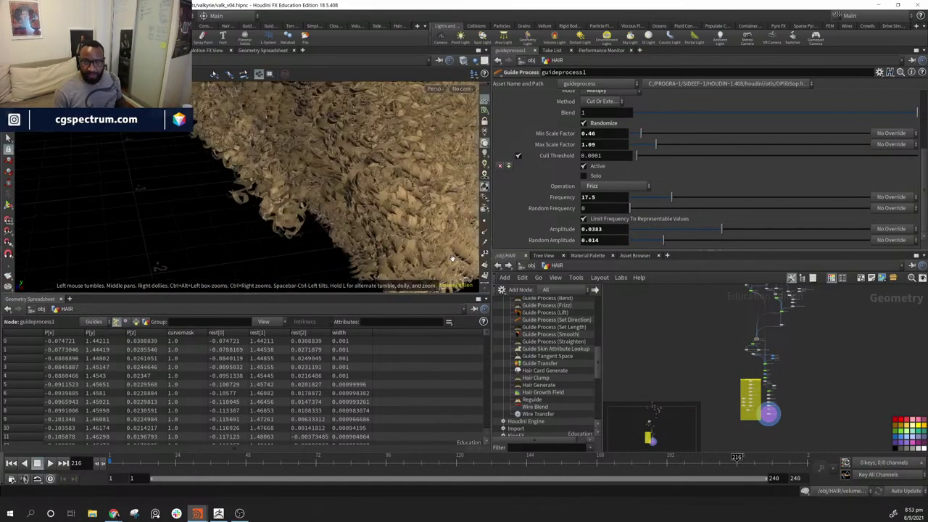
mouse_move(312, 208)
left_mouse_down()
mouse_move(341, 208)
mouse_move(329, 208)
left_mouse_up()
left_click_drag(252, 197, 317, 220)
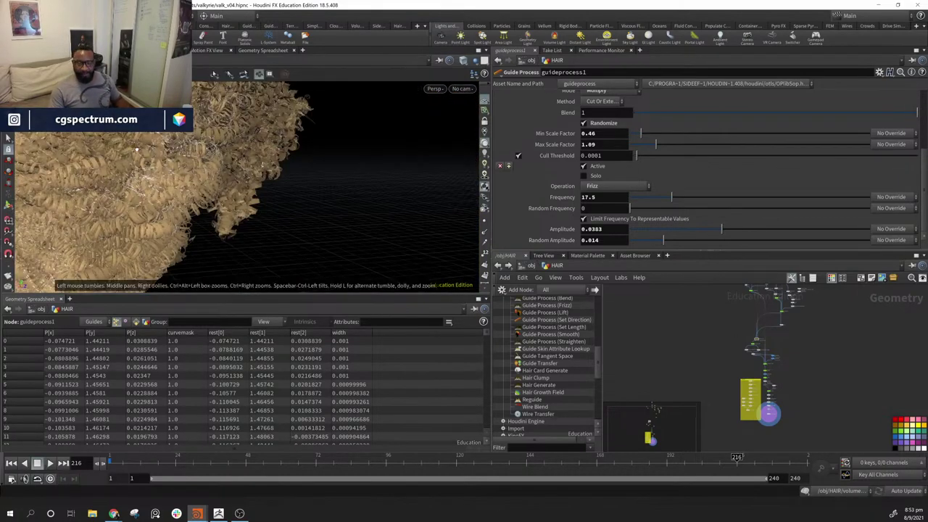
left_click_drag(135, 150, 215, 198)
left_click_drag(364, 191, 319, 138)
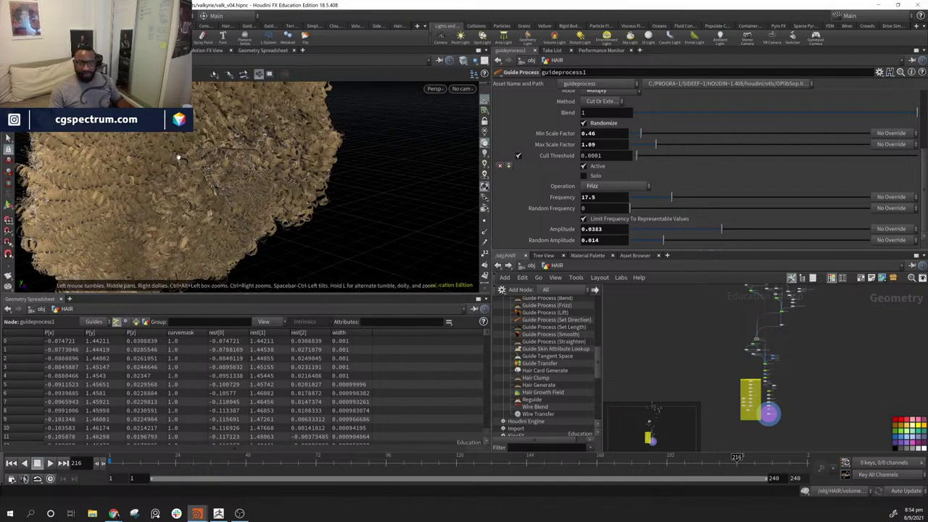
left_click_drag(290, 184, 27, 146)
- Delete the guidegroom1 node and the null1 node feeding it from the HAIR network
scroll(816, 390, "up", 3)
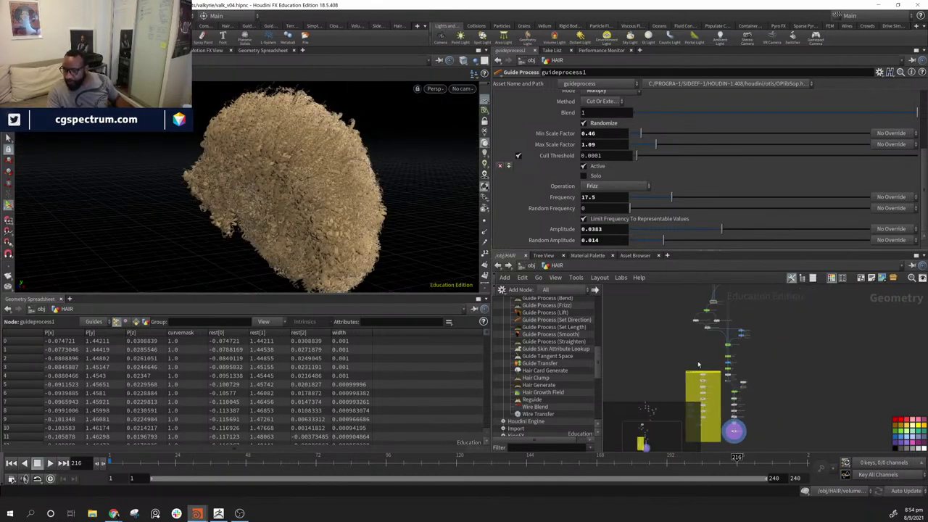
middle_click_drag(786, 306, 803, 385)
middle_click_drag(823, 321, 914, 296)
scroll(805, 413, "up", 3)
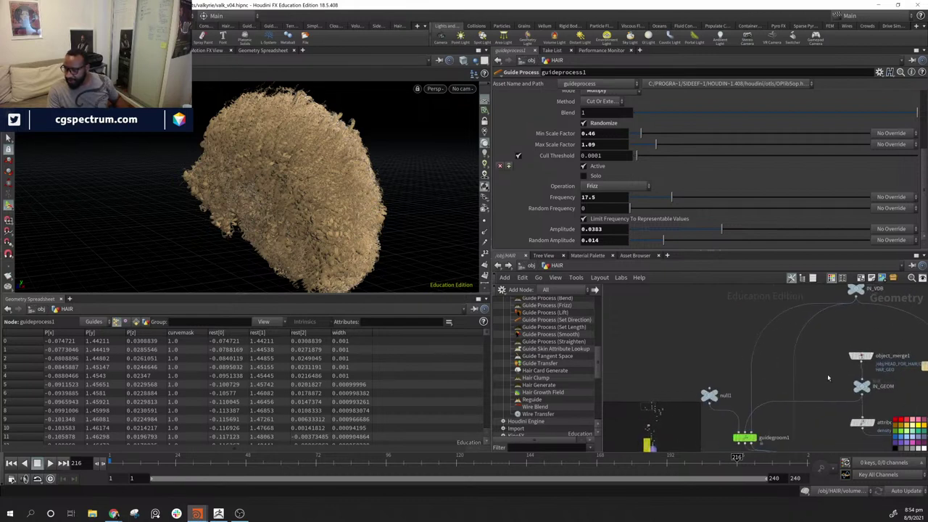
middle_click_drag(862, 392, 841, 376)
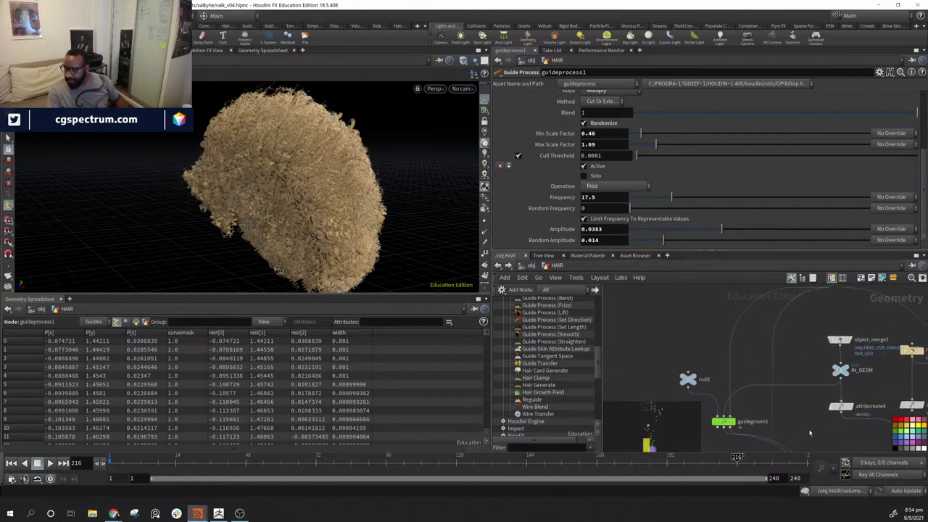
scroll(810, 406, "down", 4)
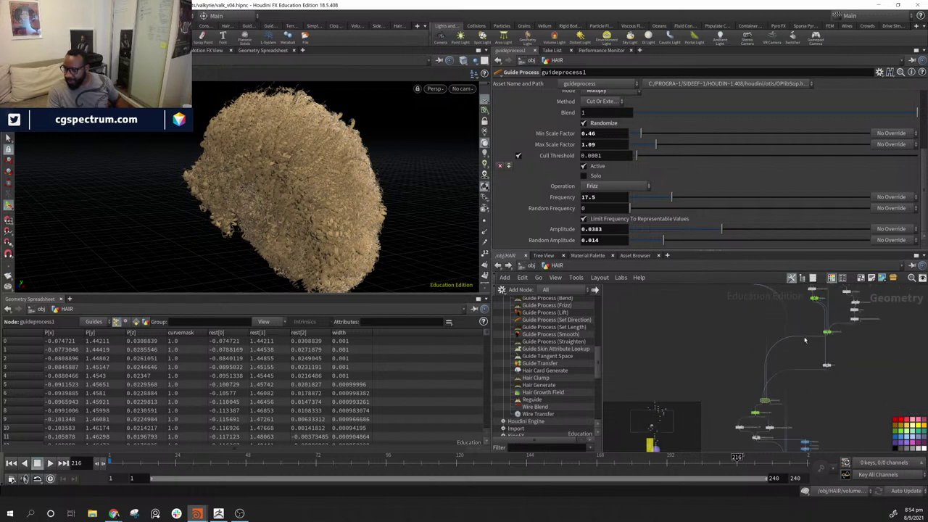
scroll(772, 394, "up", 4)
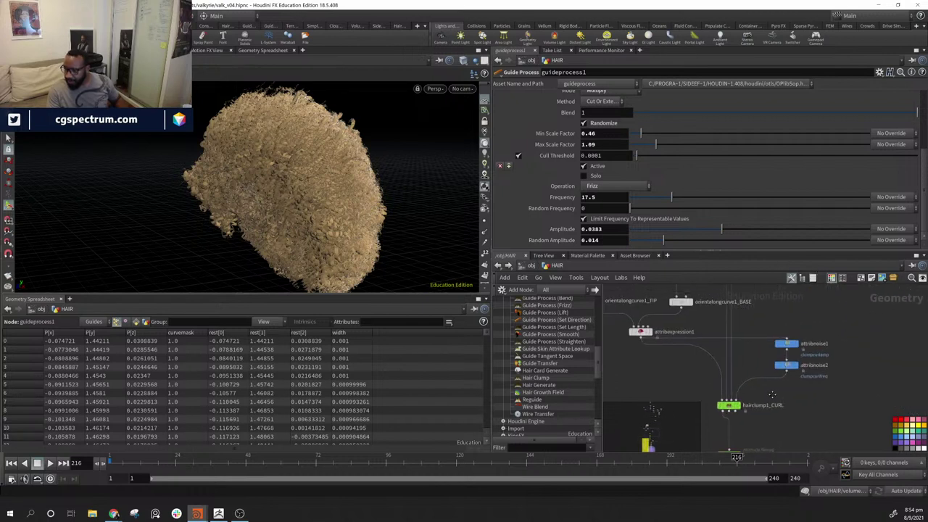
middle_click_drag(772, 394, 788, 434)
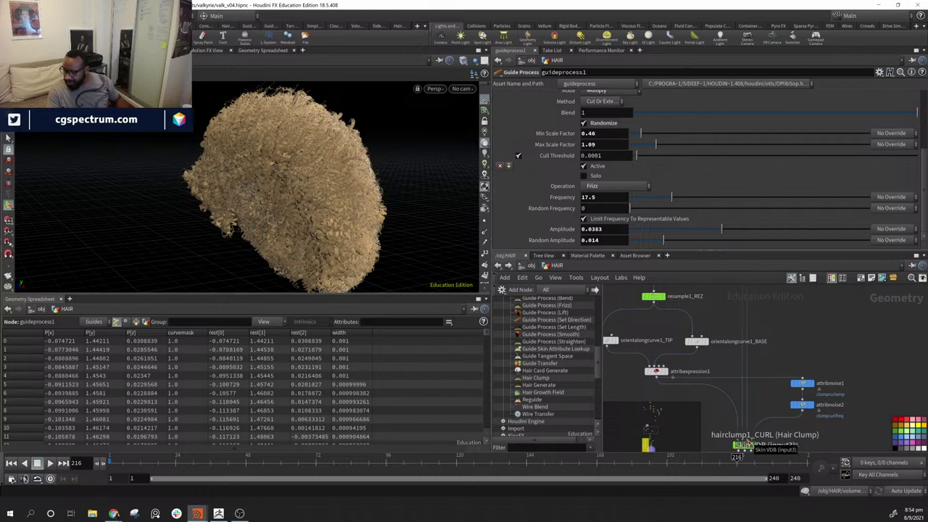
middle_click_drag(773, 291, 782, 394)
scroll(781, 393, "down", 2)
middle_click_drag(695, 304, 719, 402)
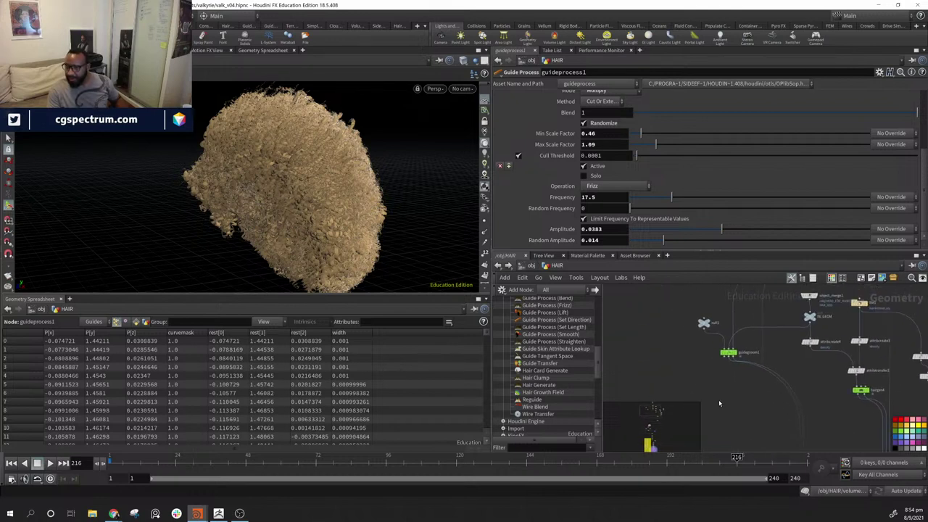
left_click_drag(720, 366, 755, 397)
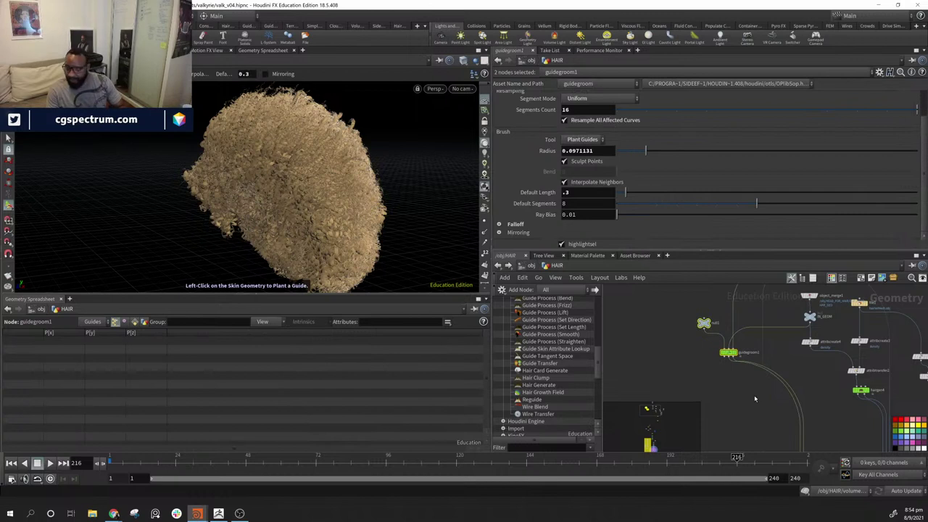
key("Delete")
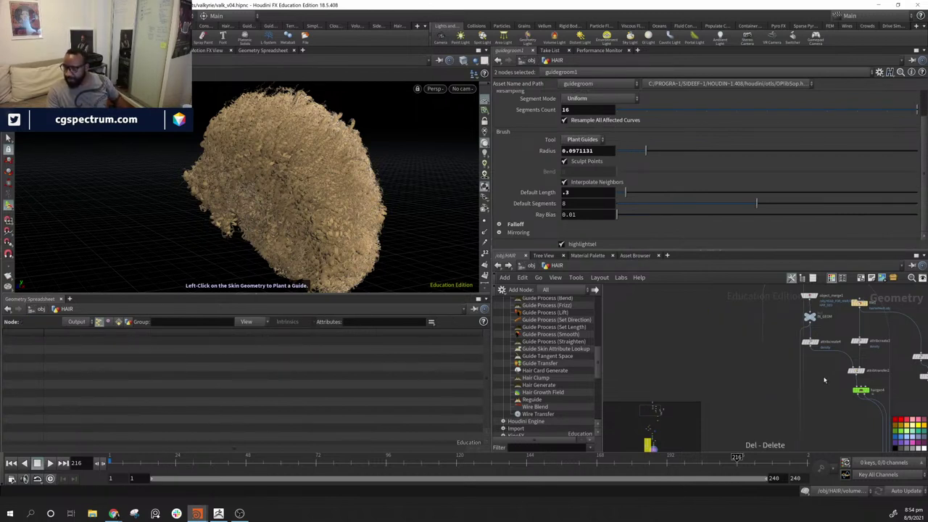
- Move IN_GEOM and its object_merge1 node aside, clear of the wire running down from the IN_VDB null
middle_click_drag(825, 379, 807, 285)
middle_click_drag(806, 407, 815, 269)
mouse_move(793, 327)
middle_mouse_down()
mouse_move(804, 278)
mouse_move(817, 326)
mouse_move(813, 442)
middle_mouse_up()
middle_click_drag(800, 327, 807, 467)
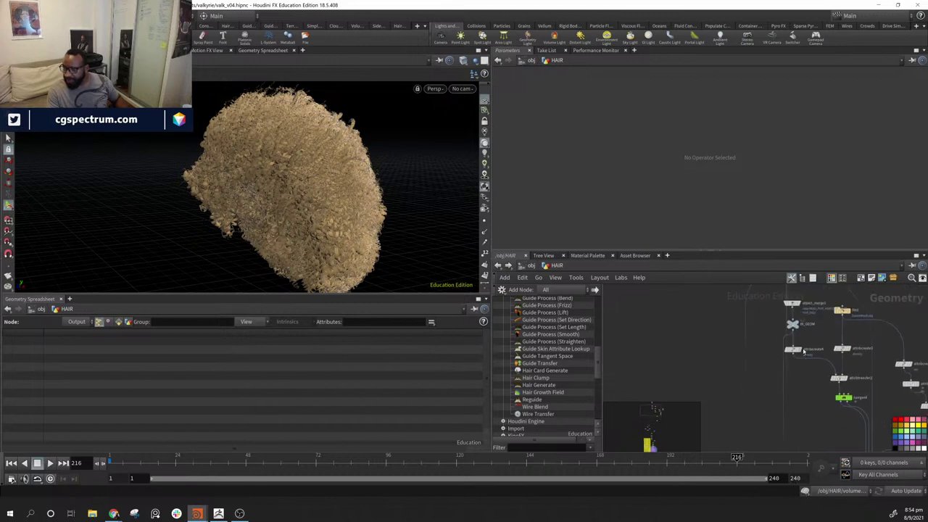
left_click_drag(793, 324, 800, 331)
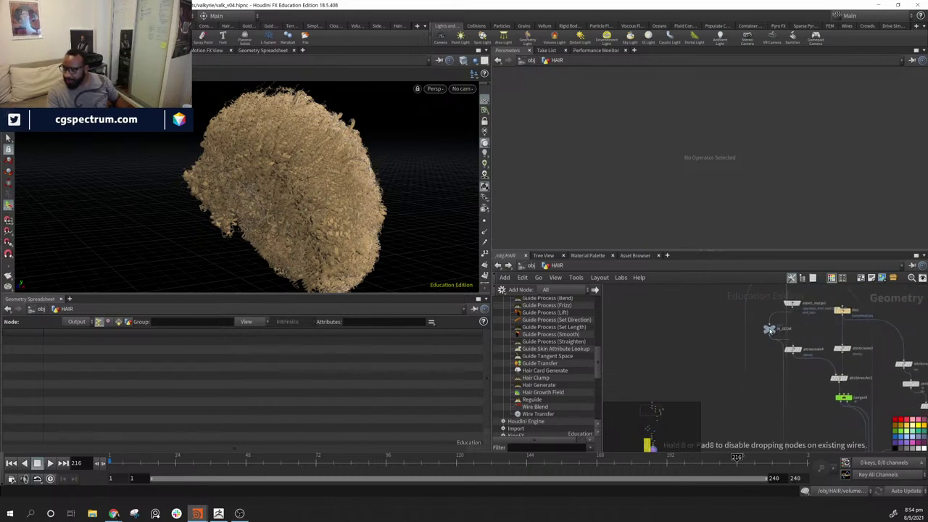
left_click_drag(790, 304, 768, 309)
middle_click_drag(771, 311, 785, 392)
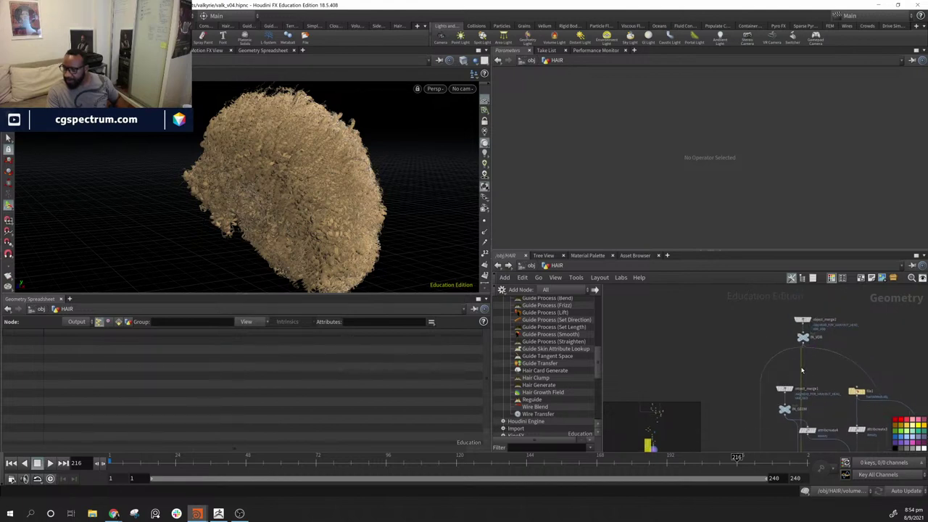
- Select the attribnoise1 node that controls clumpcurlamp above hairclump1_CURL and inspect the curls up close
middle_click_drag(824, 409, 804, 297)
middle_click_drag(843, 392, 849, 256)
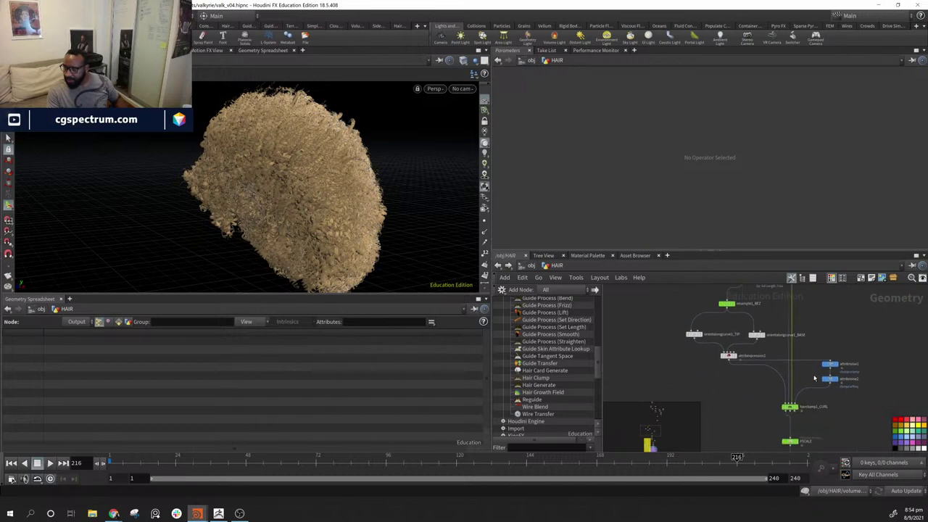
scroll(821, 416, "up", 4)
middle_click_drag(822, 418, 871, 338)
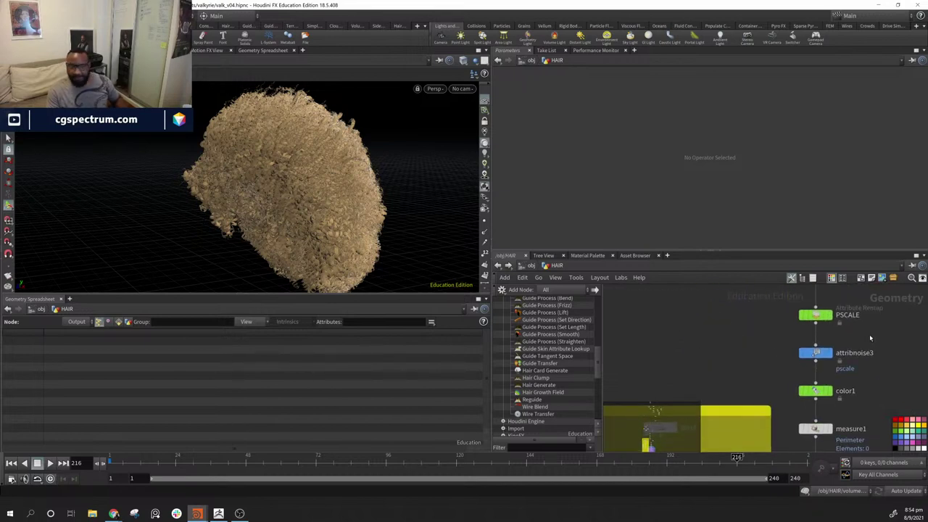
scroll(869, 335, "down", 2)
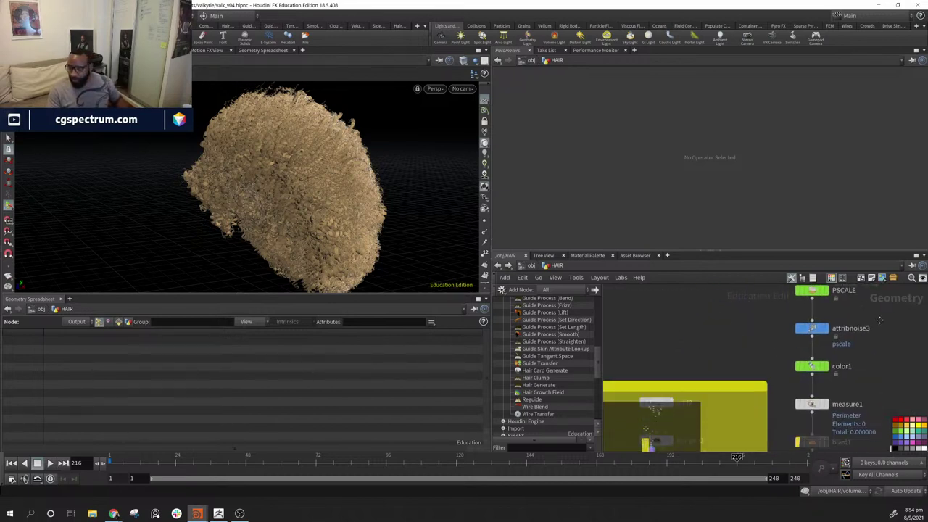
middle_click_drag(891, 344, 879, 388)
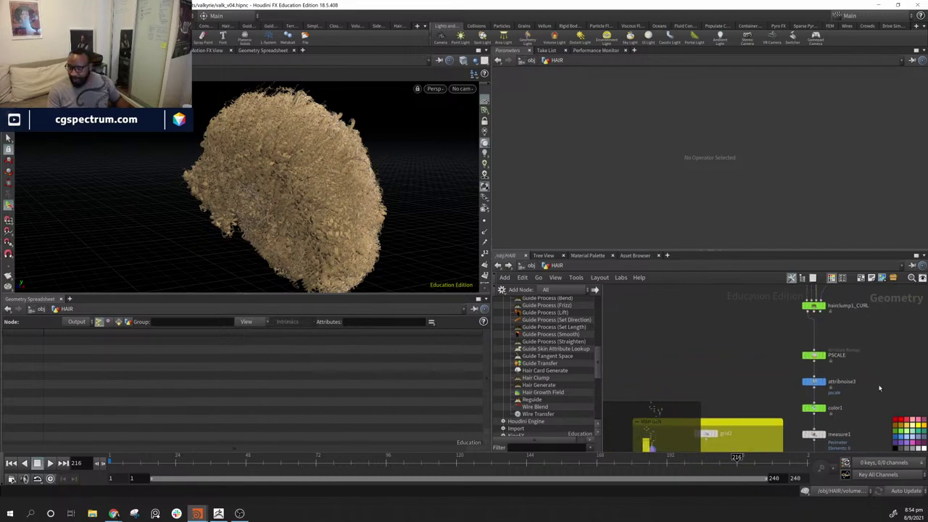
middle_click_drag(876, 317, 820, 423)
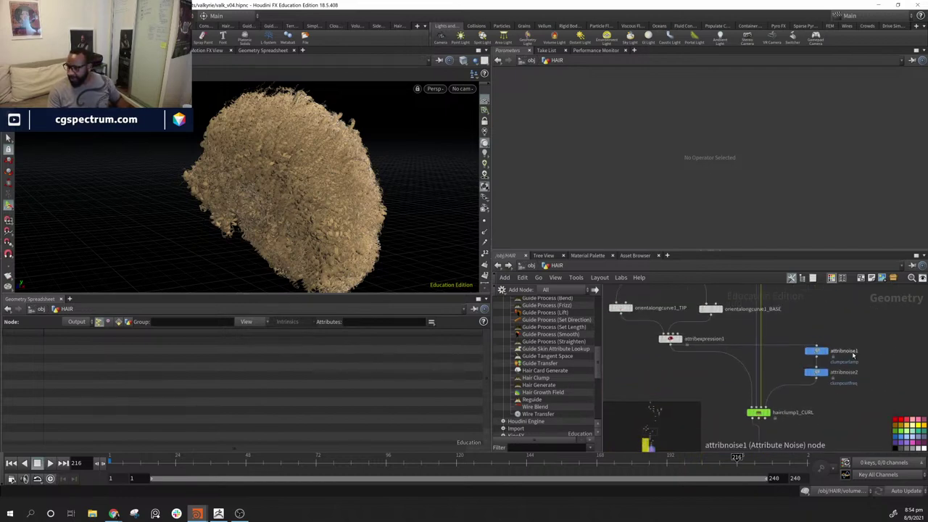
scroll(236, 190, "up", 10)
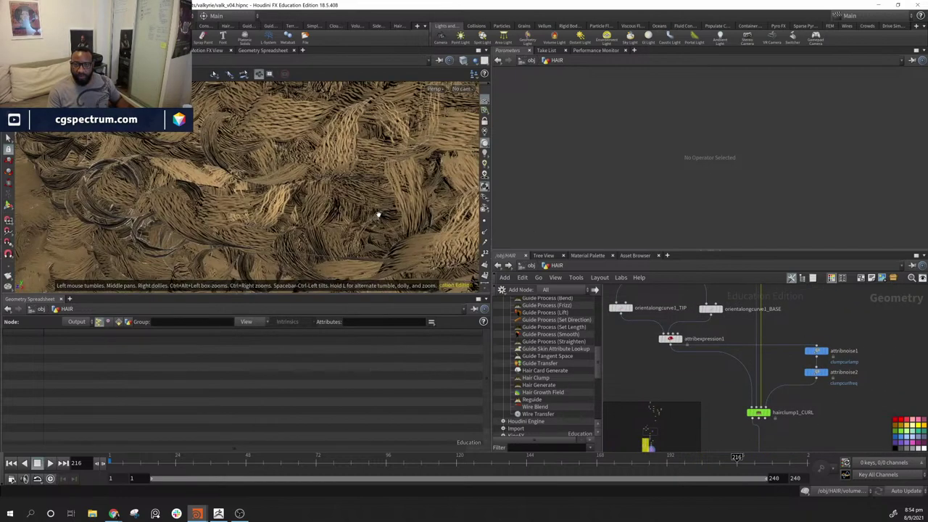
left_click_drag(236, 189, 435, 176, "alt")
left_click(814, 351)
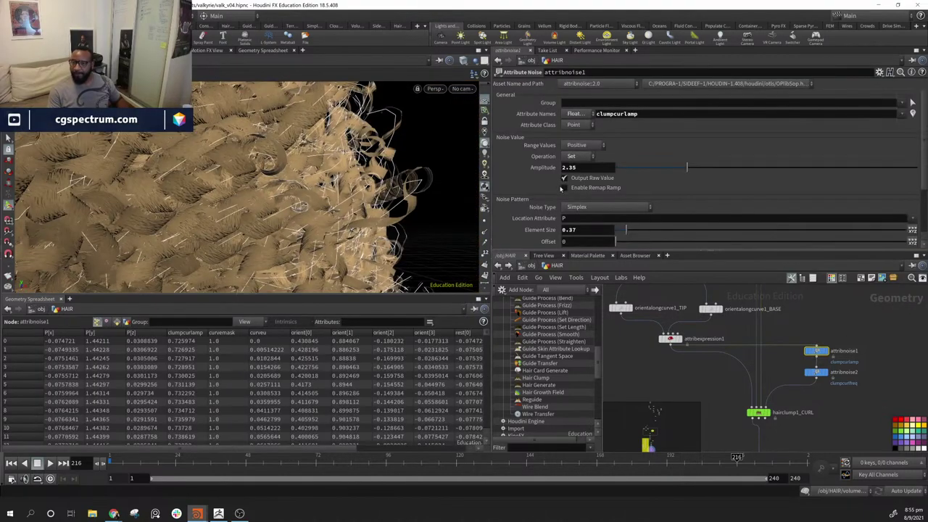
right_click_drag(293, 201, 103, 176, "alt")
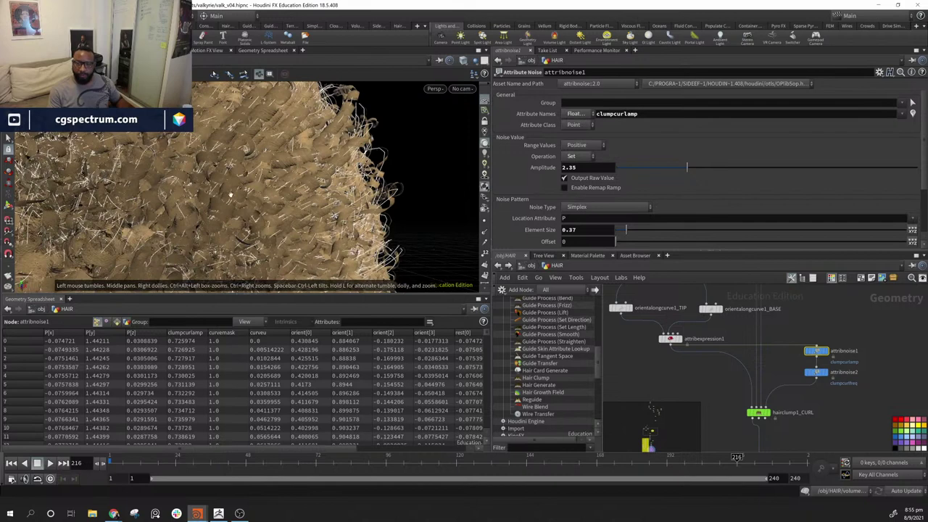
- Set the attribnoise1 clumpcurlamp noise's Element Size to 1.665 and check the curls close up and as a full silhouette
left_click(666, 233)
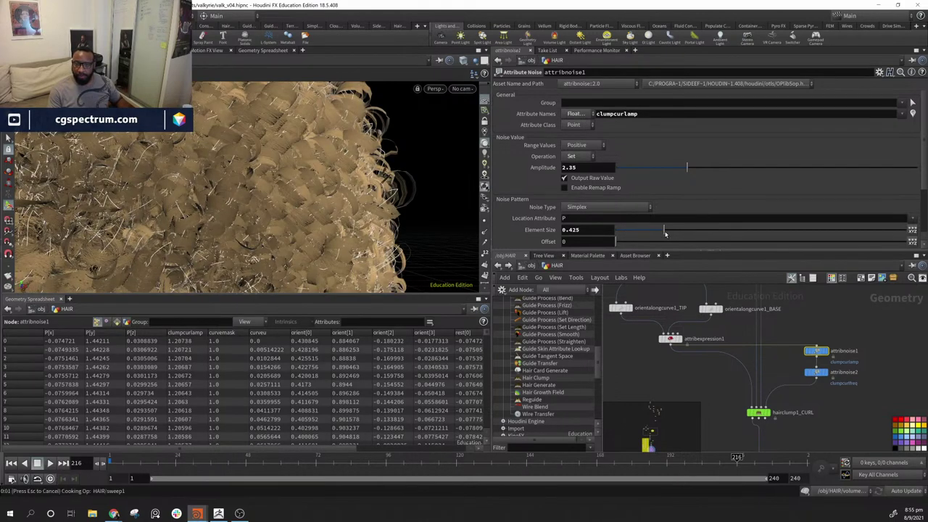
left_click_drag(324, 186, 348, 191)
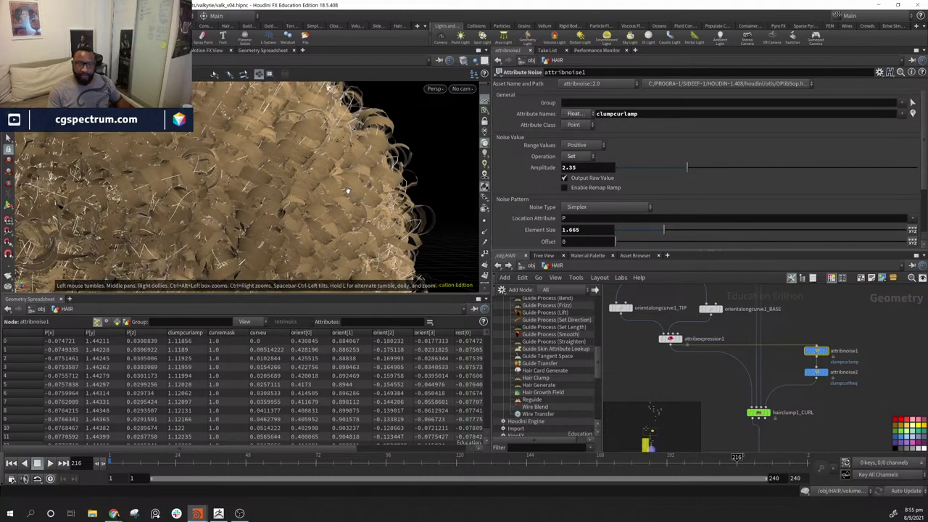
right_click_drag(348, 191, 290, 181, "alt")
left_click_drag(290, 181, 254, 185, "alt")
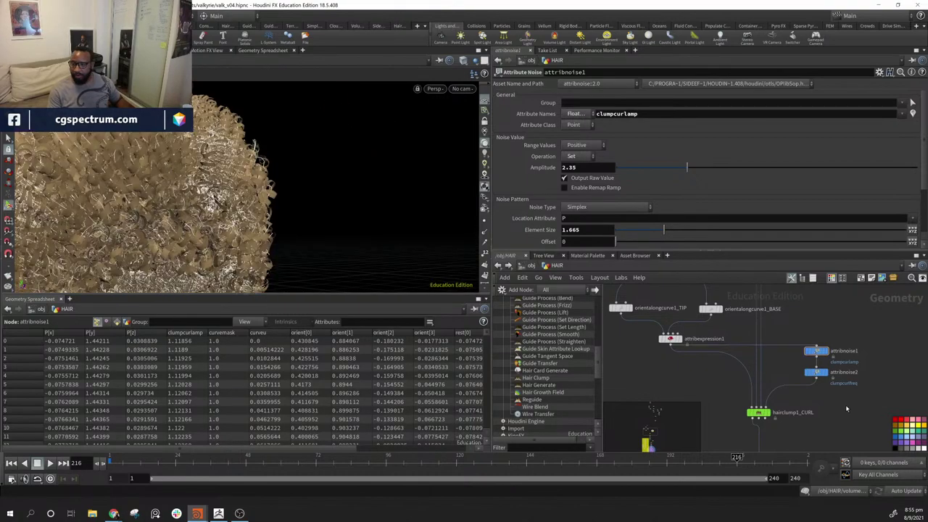
right_click_drag(290, 226, 227, 195, "alt")
left_click_drag(226, 195, 217, 217, "alt")
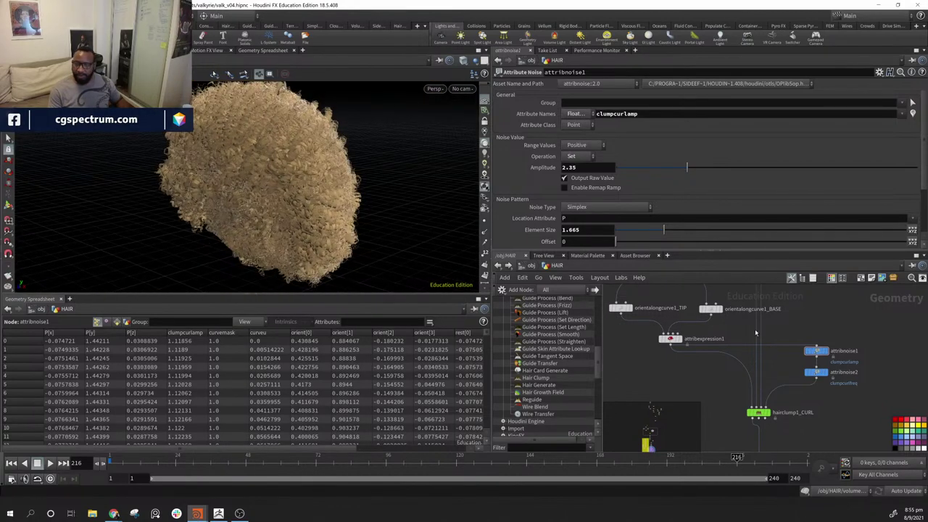
- Set the attribnoise2 clumpcurlfreq noise's Element Size to 0.2 and its Amplitude to 0.41
left_click(816, 372)
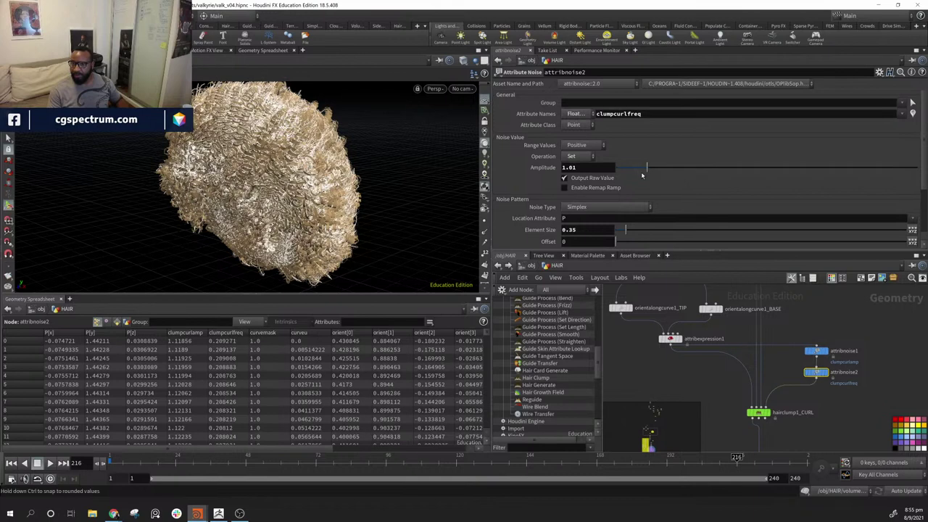
left_click(644, 230)
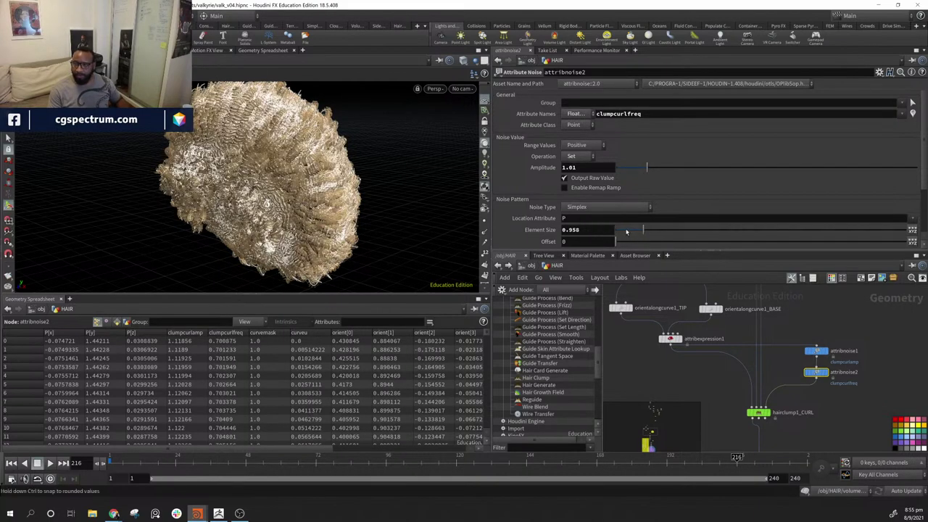
double_click(584, 230)
type("0.2")
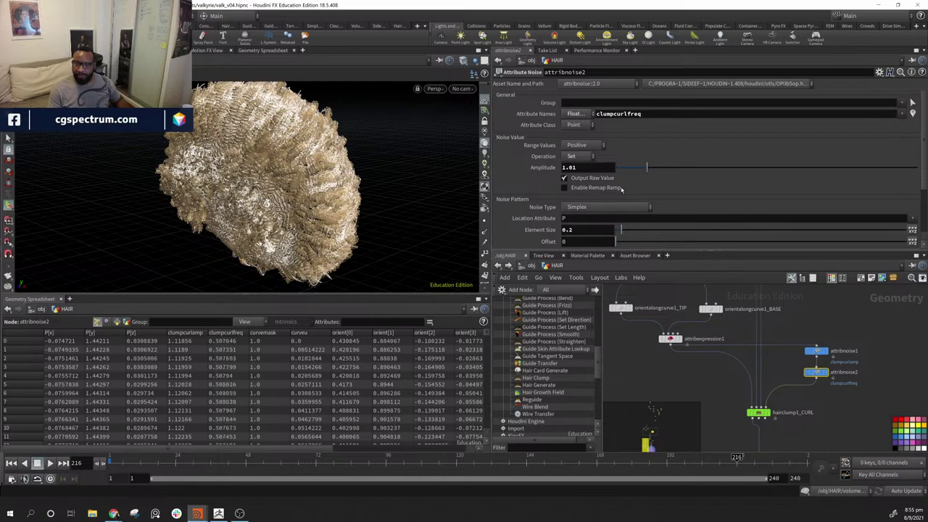
key("Return")
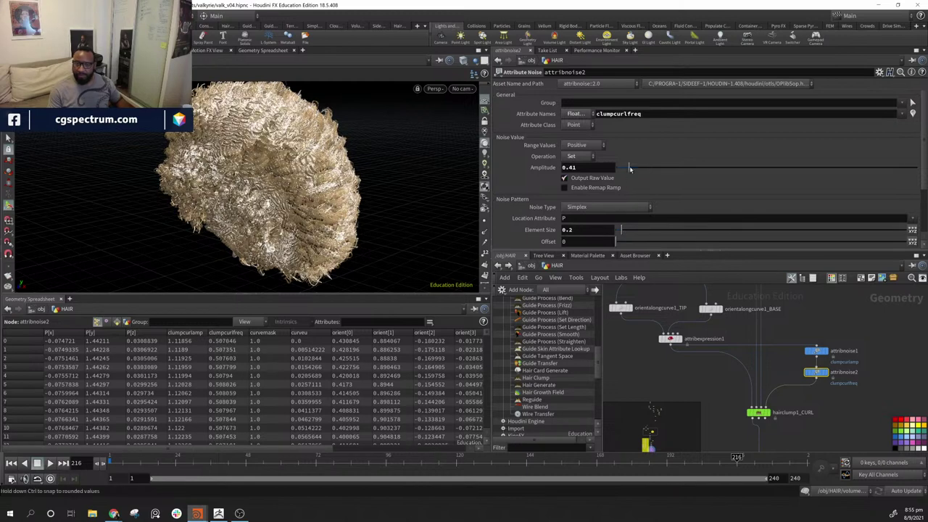
left_click(753, 364)
mouse_move(317, 210)
left_mouse_down("alt")
mouse_move(440, 217)
mouse_move(345, 200)
mouse_move(375, 208)
mouse_move(322, 211)
left_mouse_up("alt")
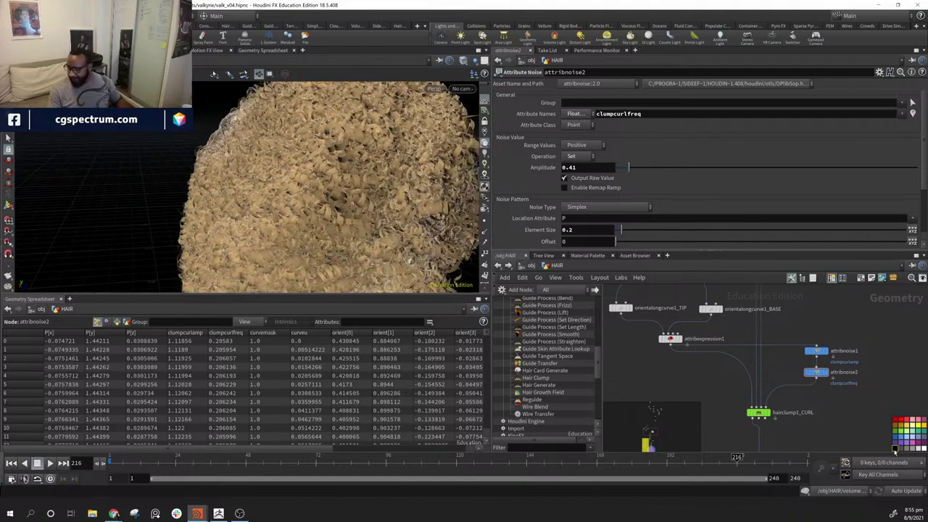
- Adjust the length limit on the guideadvect1 node upstream, ending with a Length of .08
middle_click_drag(878, 320, 832, 434)
left_click_drag(305, 199, 367, 201, "alt")
right_click_drag(247, 177, 246, 203, "alt")
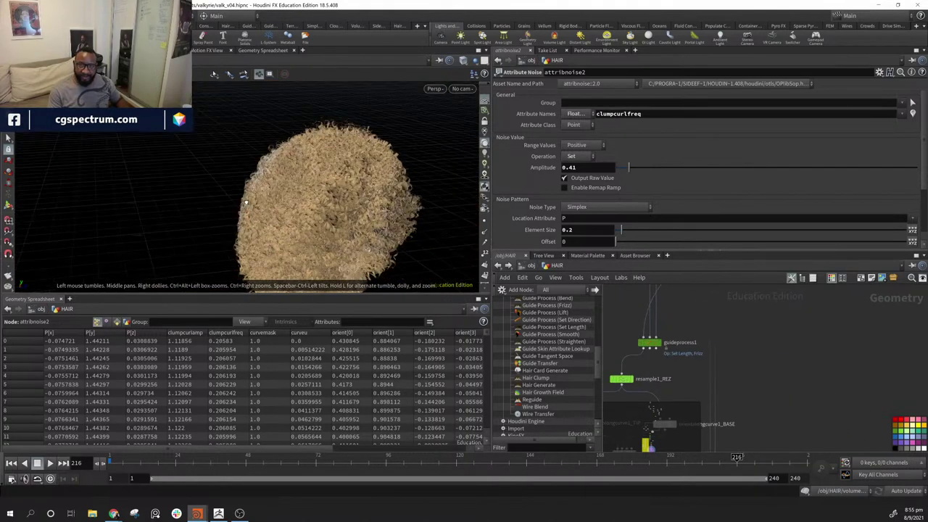
left_click_drag(246, 202, 238, 166, "alt")
middle_click_drag(848, 319, 820, 426)
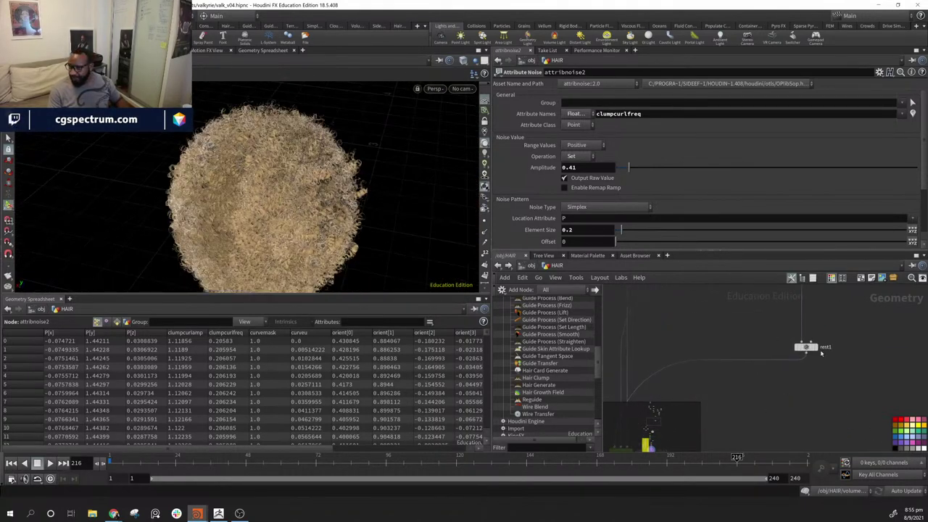
middle_click_drag(821, 353, 790, 406)
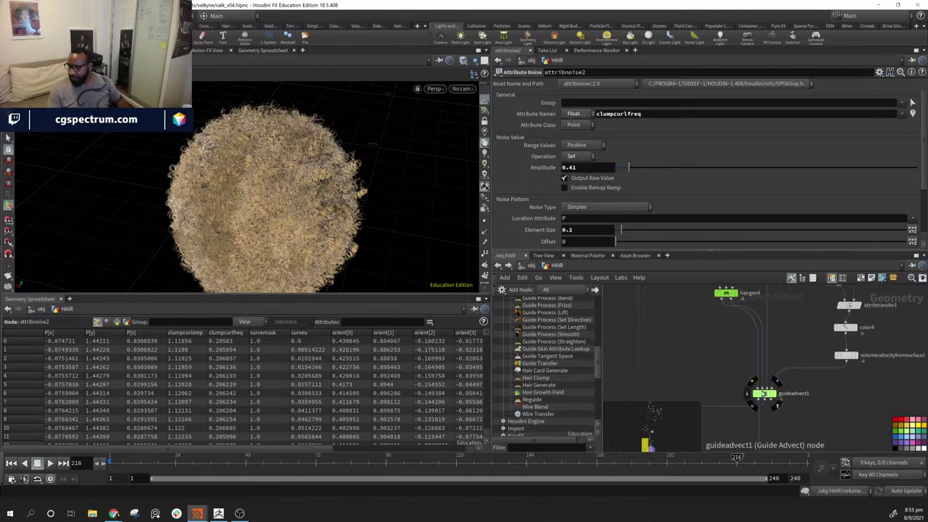
left_click(762, 394)
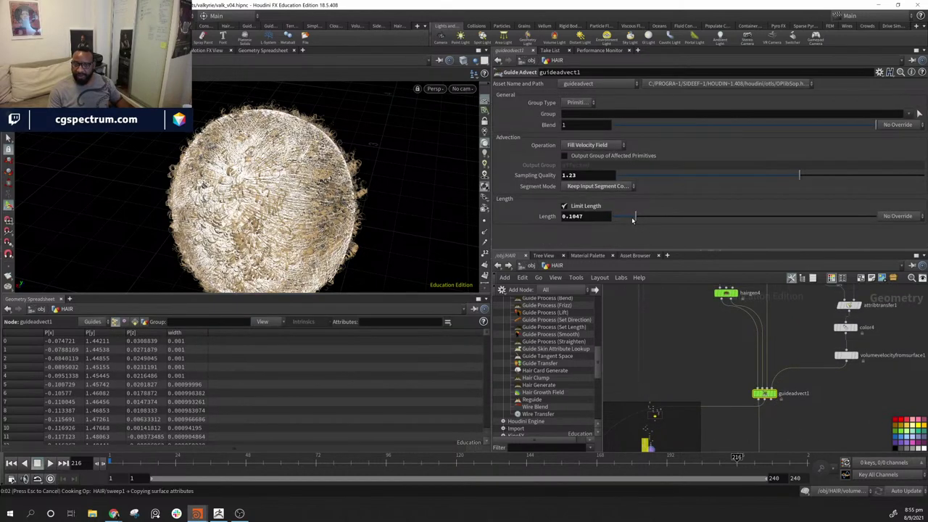
left_click_drag(632, 219, 630, 220)
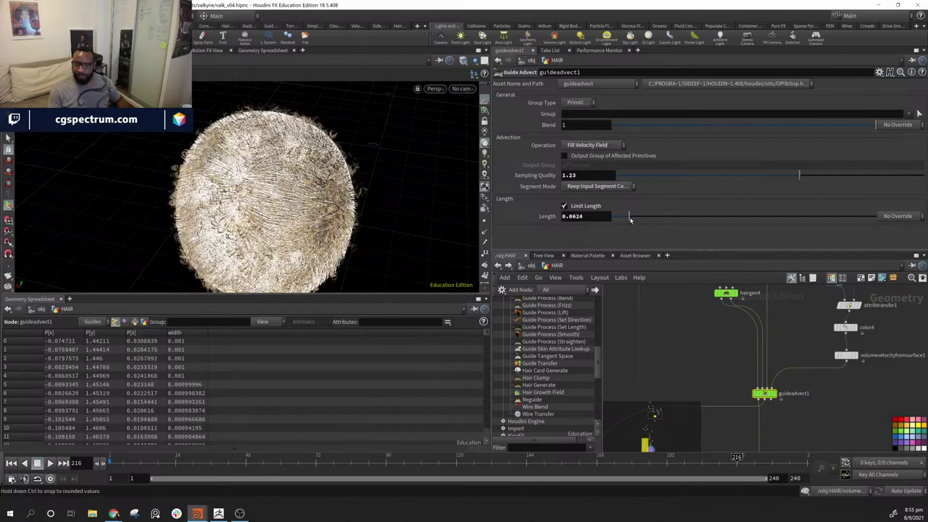
left_click_drag(630, 220, 629, 220)
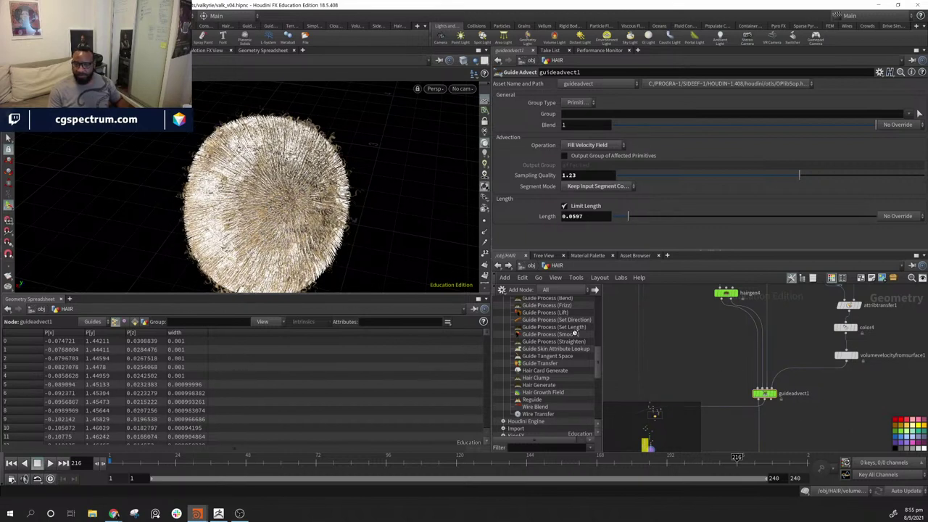
left_click_drag(389, 244, 379, 189)
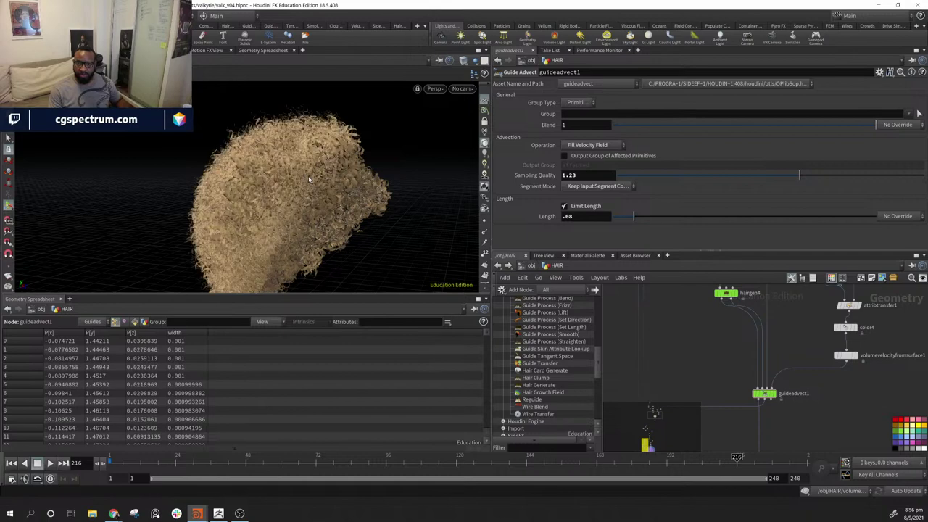
- Turn on the template display of the IN_GEOM head mesh and show it shaded together with the hair
left_click_drag(308, 179, 133, 206)
middle_click_drag(810, 443, 889, 331)
middle_click_drag(848, 387, 858, 331)
middle_click_drag(853, 424, 865, 247)
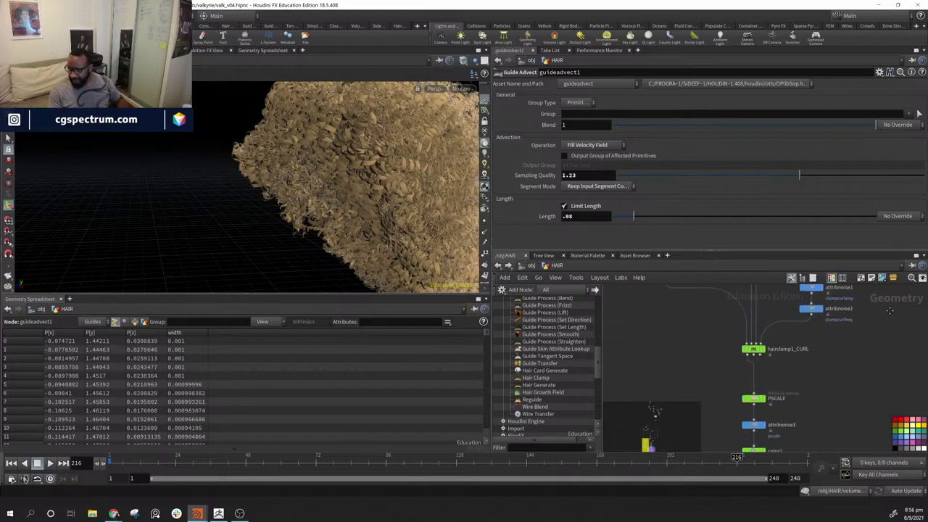
middle_click_drag(823, 293, 795, 394)
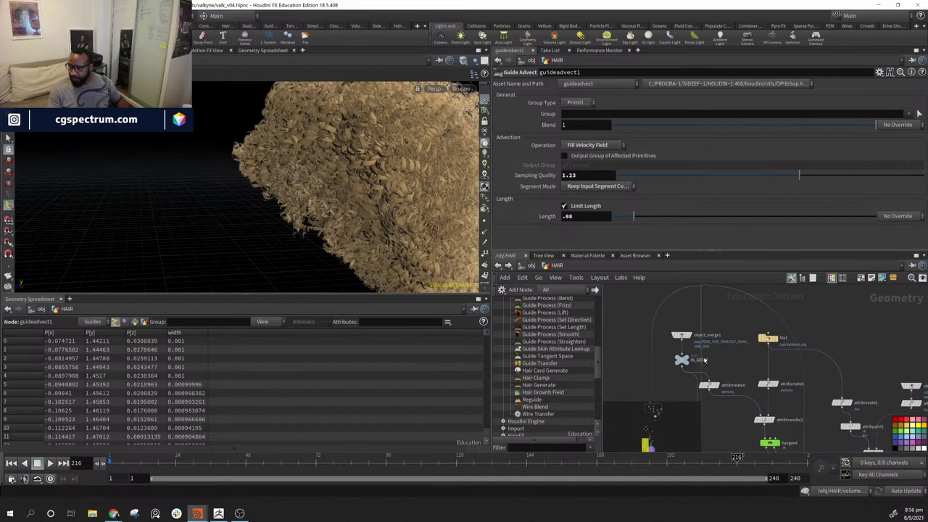
mouse_move(689, 366)
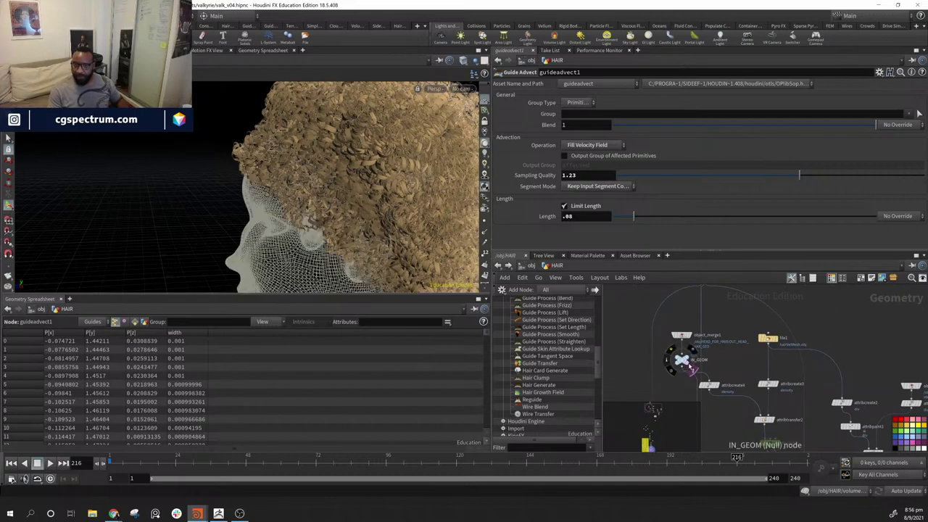
left_click_drag(250, 207, 232, 172, "alt")
right_click_drag(232, 172, 297, 193, "alt")
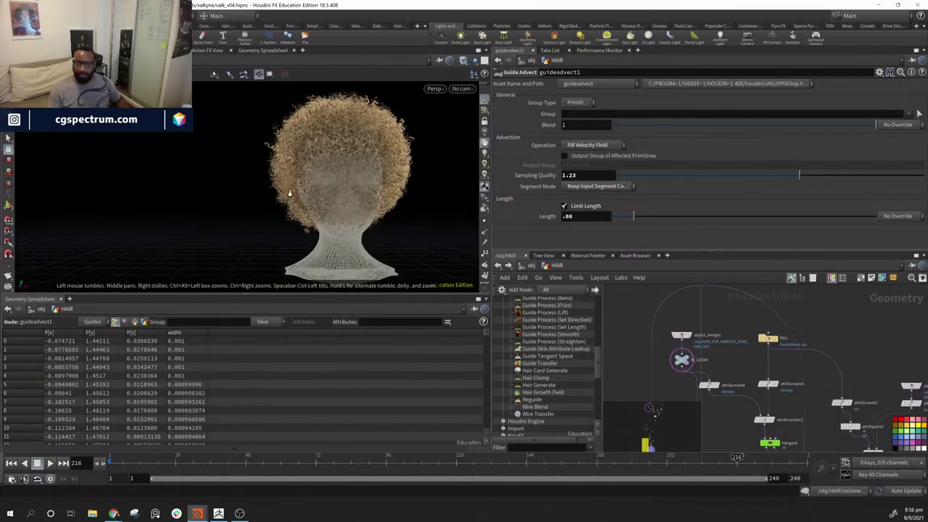
left_click_drag(296, 193, 239, 199, "alt")
left_click_drag(174, 200, 283, 204)
left_click(689, 364, "ctrl")
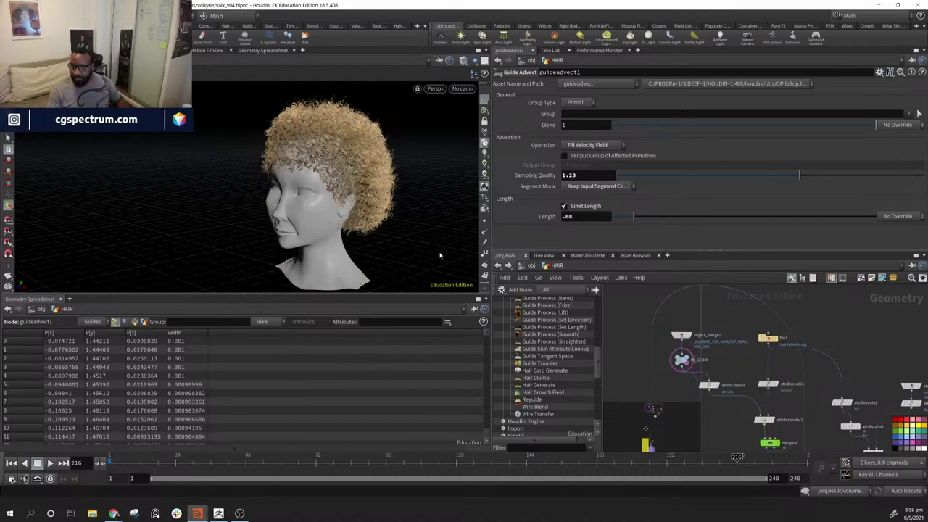
- Examine the hair on the head from the front, sides, back and top, including the hairline and overall silhouette
mouse_move(360, 215)
left_mouse_down("alt")
mouse_move(416, 205)
mouse_move(478, 212)
mouse_move(433, 256)
left_mouse_up("alt")
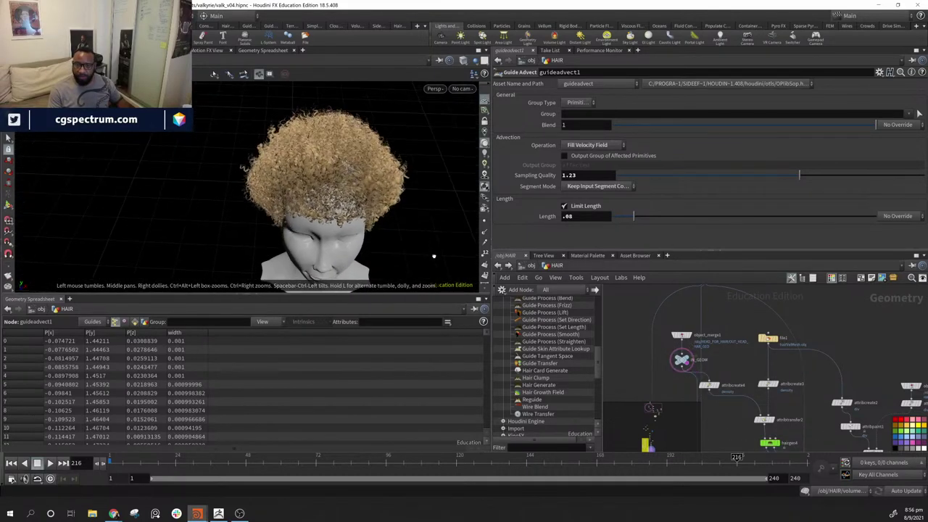
right_click_drag(402, 213, 607, 278)
left_click_drag(355, 232, 353, 199)
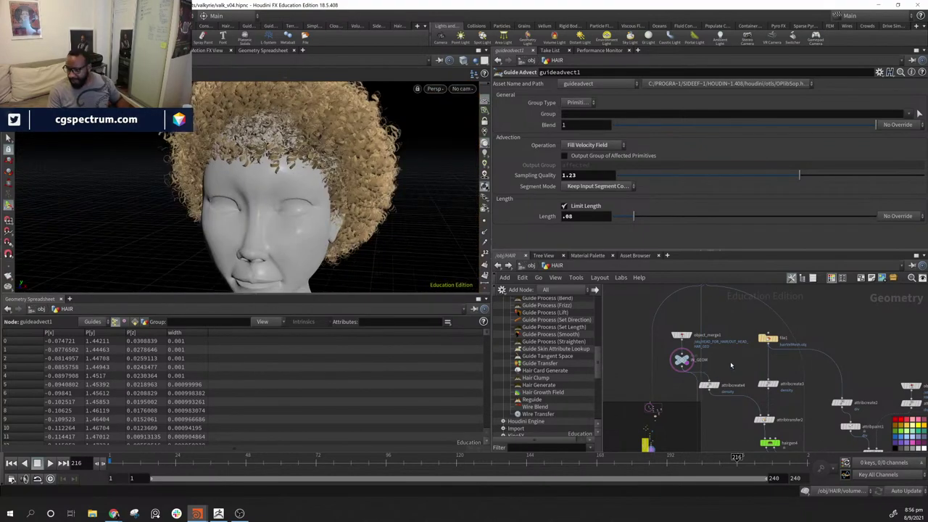
left_click_drag(262, 113, 414, 132)
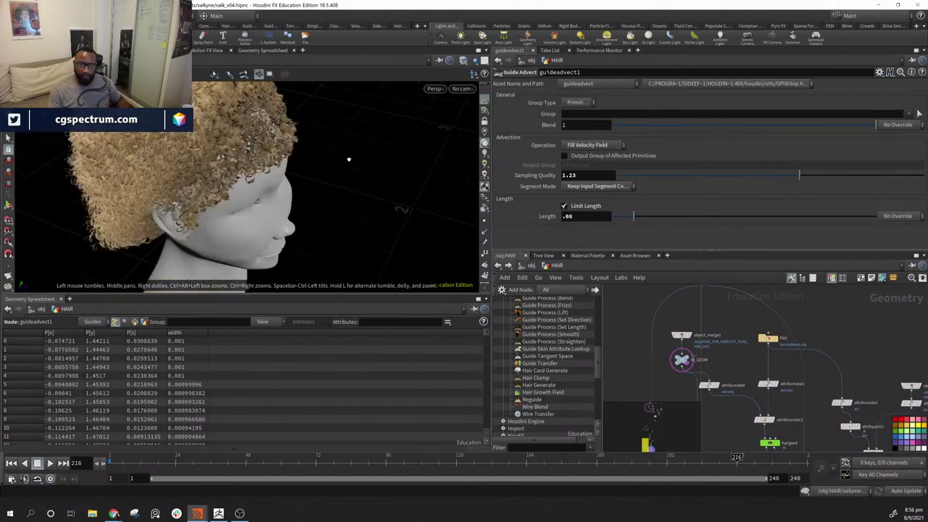
left_click_drag(352, 132, 304, 201)
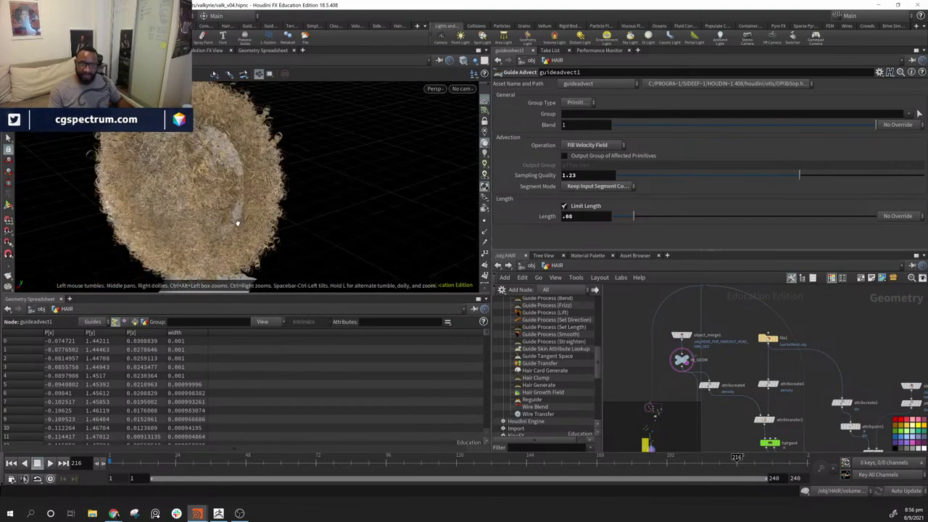
left_click_drag(173, 225, 247, 156)
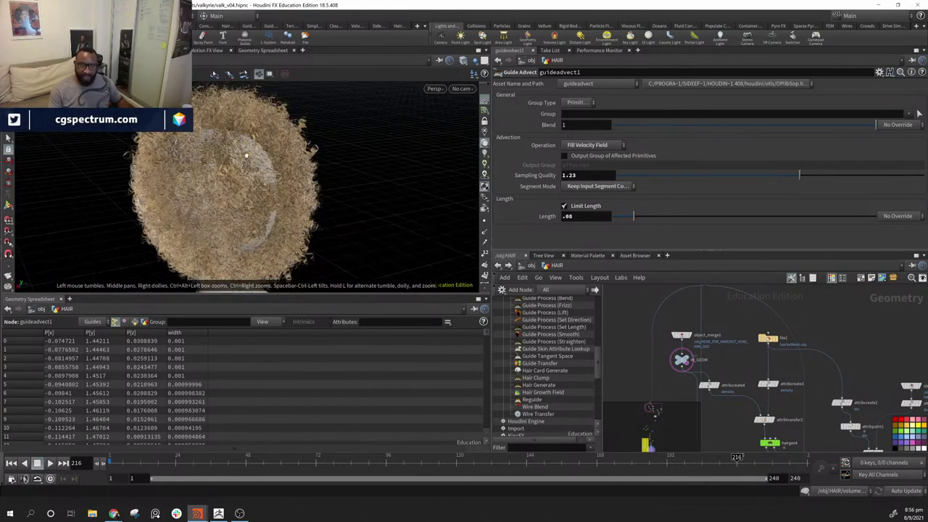
left_click_drag(274, 214, 221, 199)
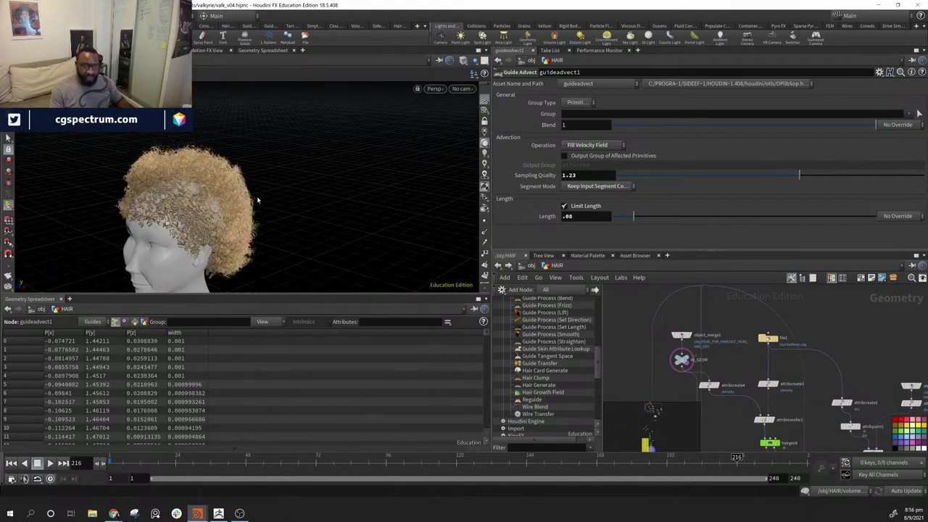
mouse_move(328, 191)
left_mouse_down()
mouse_move(367, 200)
mouse_move(326, 194)
left_mouse_up()
left_click_drag(253, 201, 175, 208)
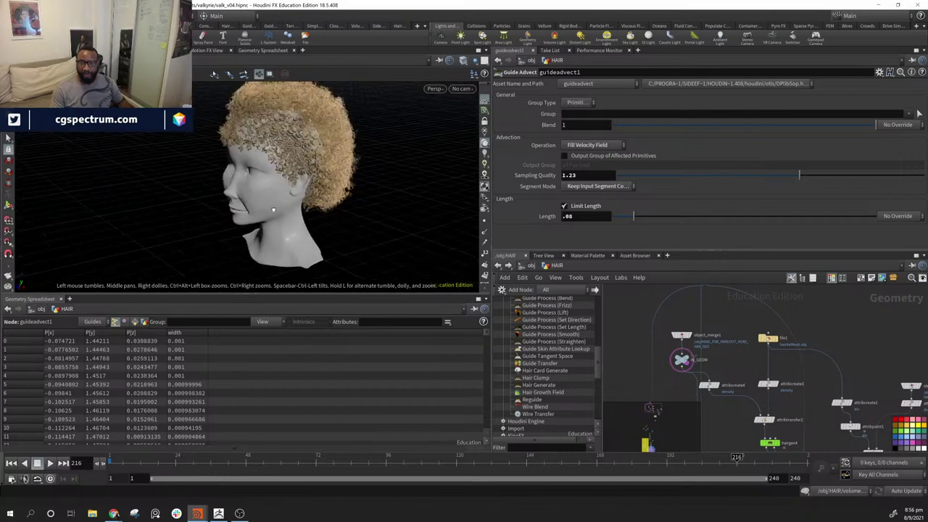
left_click_drag(274, 210, 345, 202)
- Display the output null at the end of the hair chain, just above the last material node
middle_click_drag(725, 437, 748, 295)
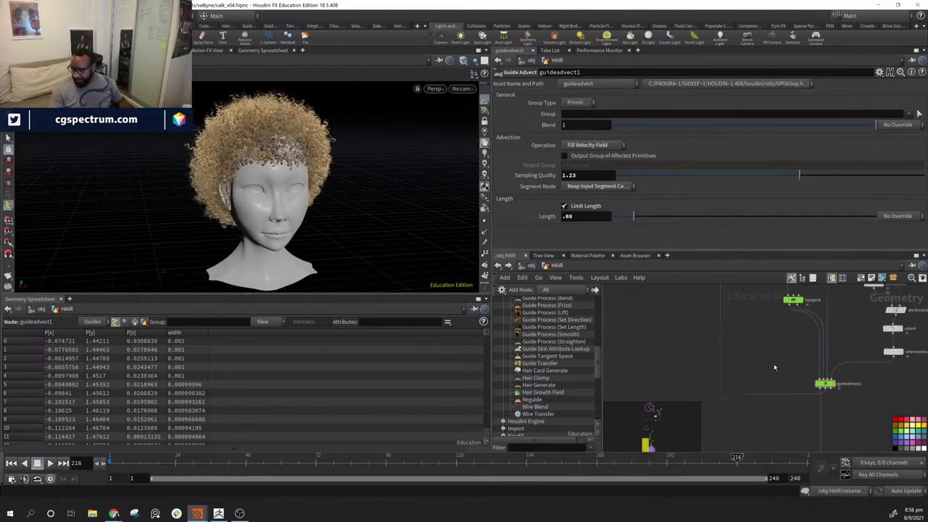
middle_click_drag(790, 425, 812, 301)
scroll(828, 356, "down", 4)
middle_click_drag(855, 423, 845, 300)
scroll(803, 372, "up", 3)
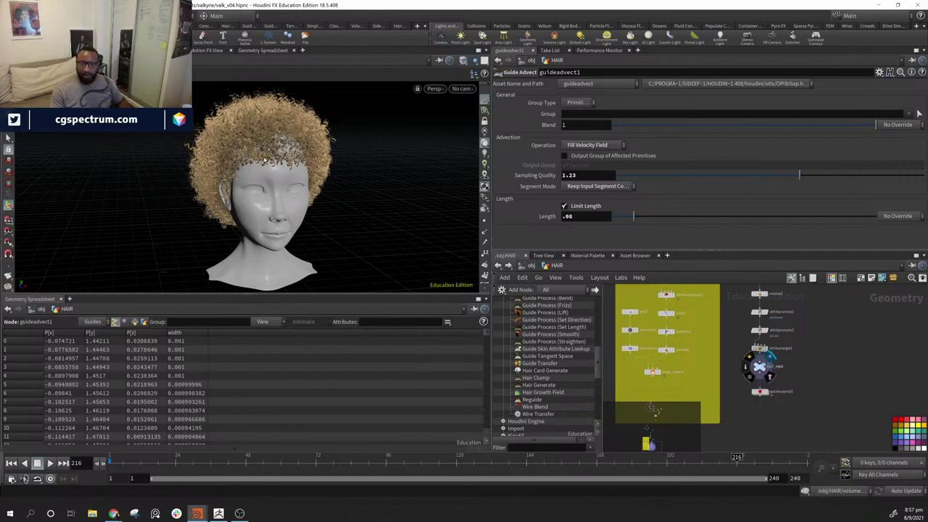
left_click(770, 355)
- Examine the final curly hair around the head, paying attention to the hairline, the ear area and the back
left_click_drag(320, 173, 383, 161)
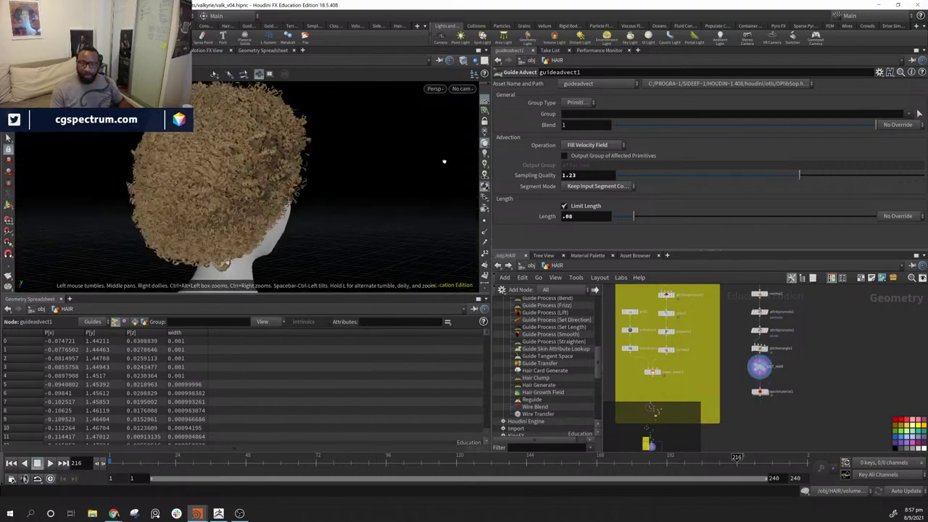
left_click_drag(474, 191, 292, 177)
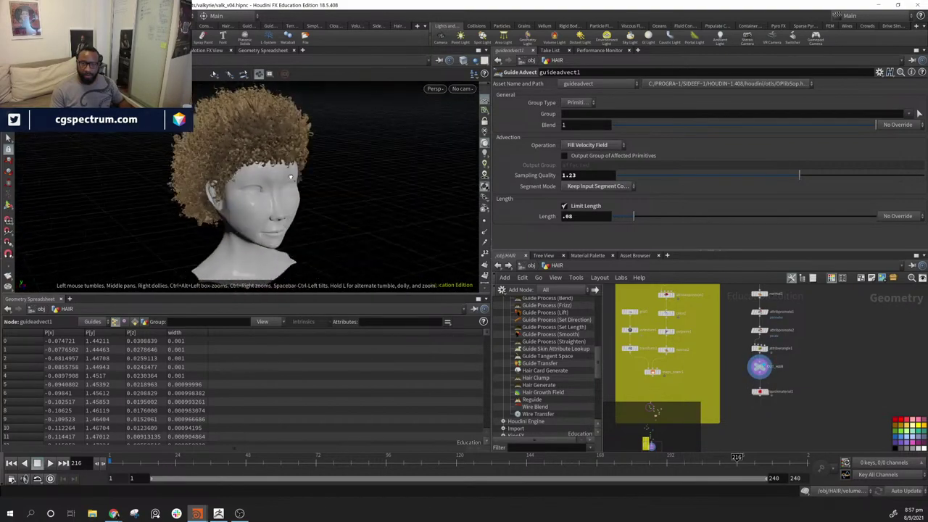
right_click_drag(224, 174, 231, 202)
left_click_drag(230, 202, 390, 196)
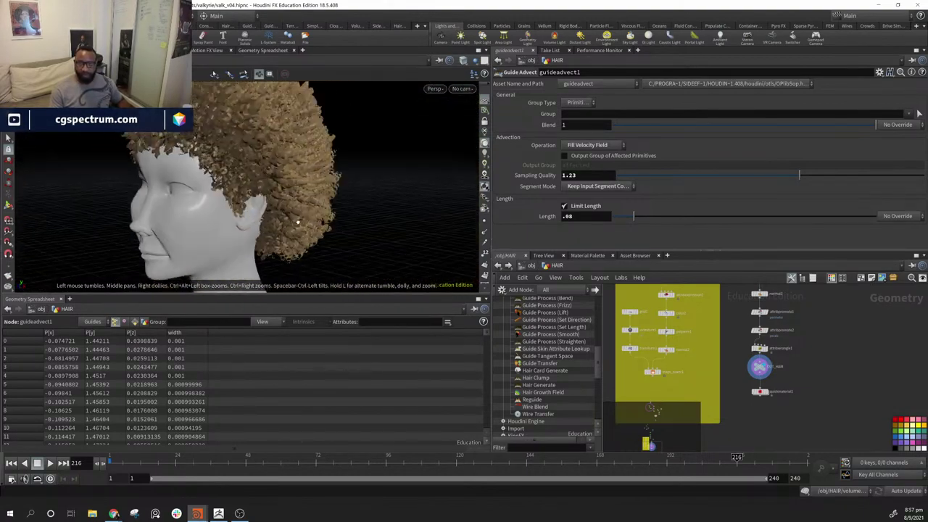
left_click_drag(298, 220, 273, 224)
middle_click_drag(815, 403, 813, 414)
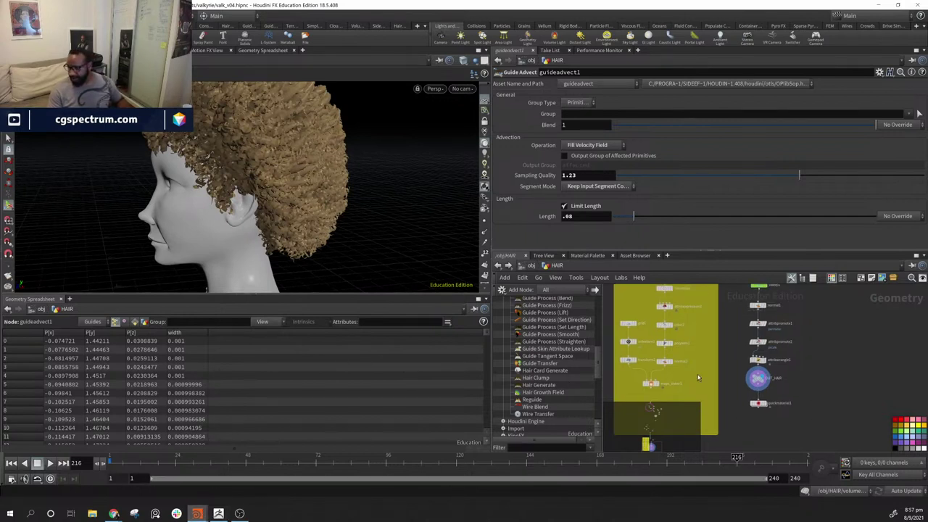
middle_click_drag(820, 347, 776, 334)
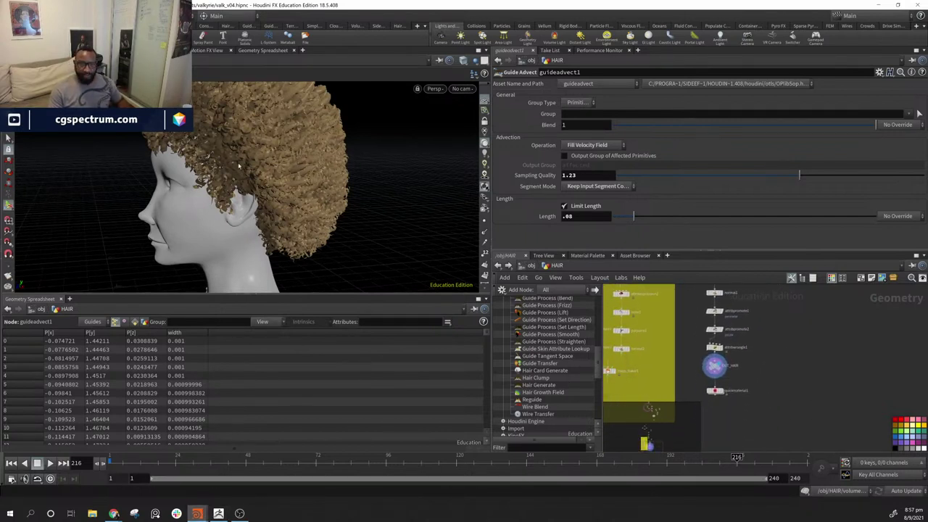
- Switch to ZBrush, load the multi-part head tool, select its band subtool and hide the bool folder so only the band shows
left_click(219, 514)
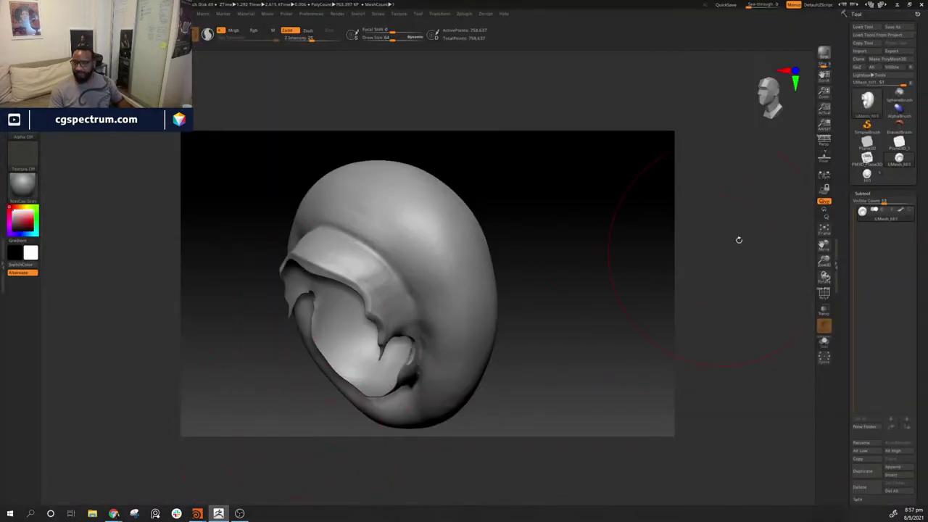
left_click(908, 163)
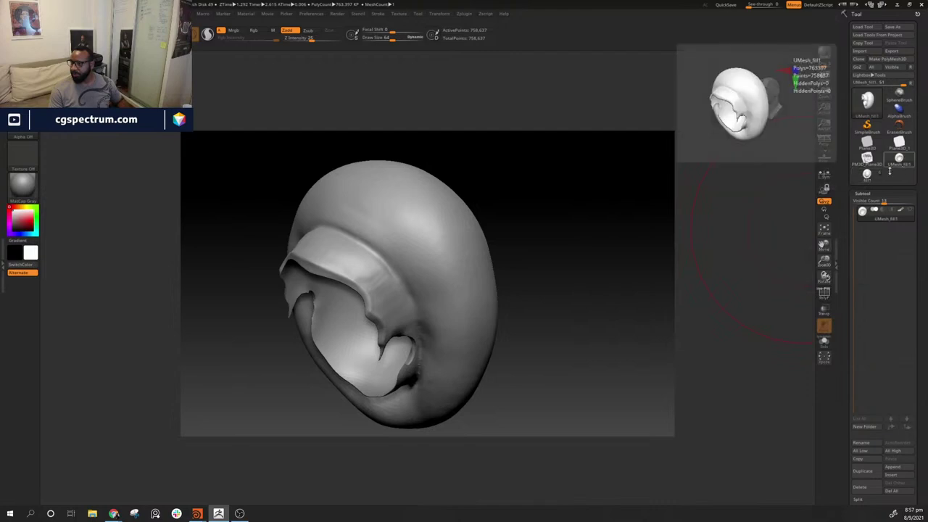
left_click(867, 176)
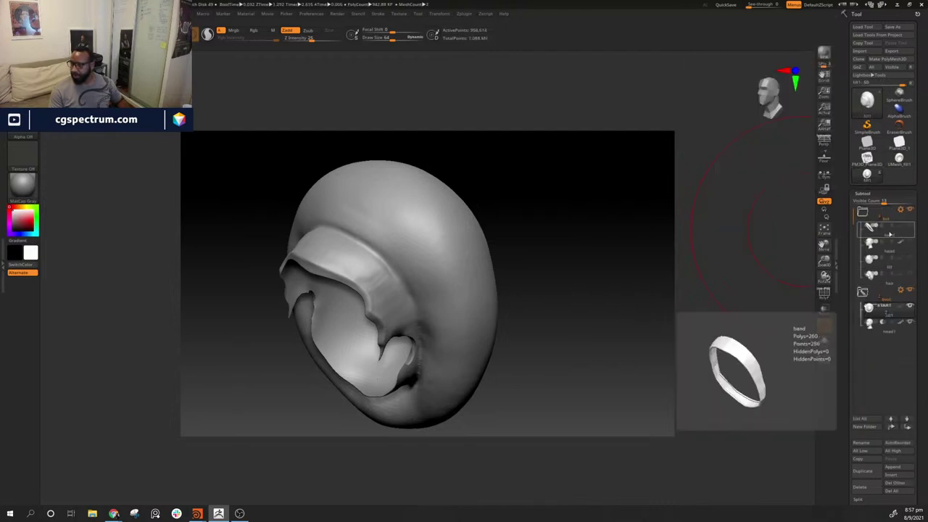
left_click(890, 237)
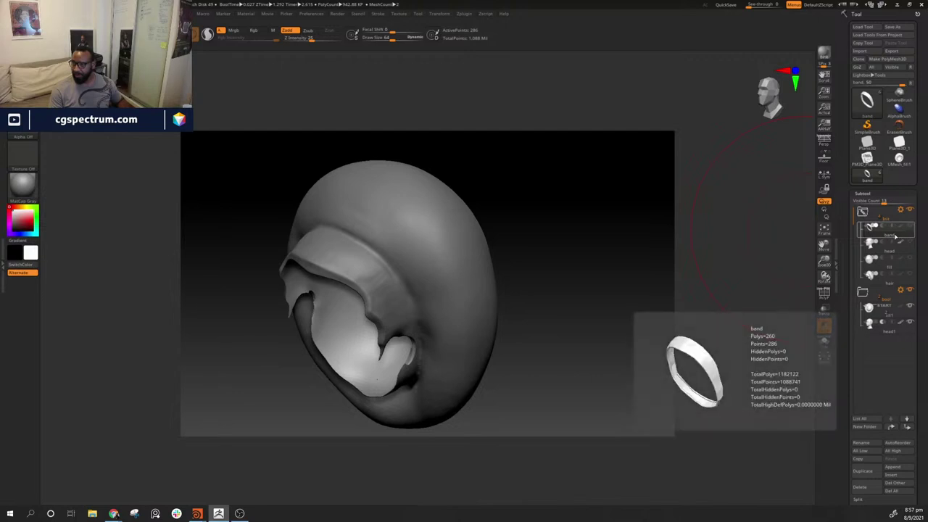
left_click(910, 290)
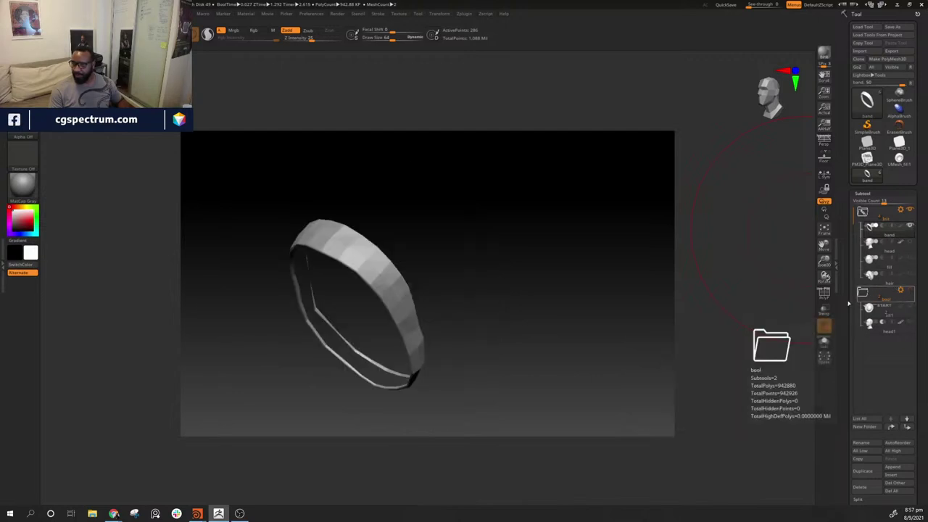
- Export the band subtool as band.obj in OBJ format to the valkyrie project's geo folder
left_click_drag(500, 296, 529, 268)
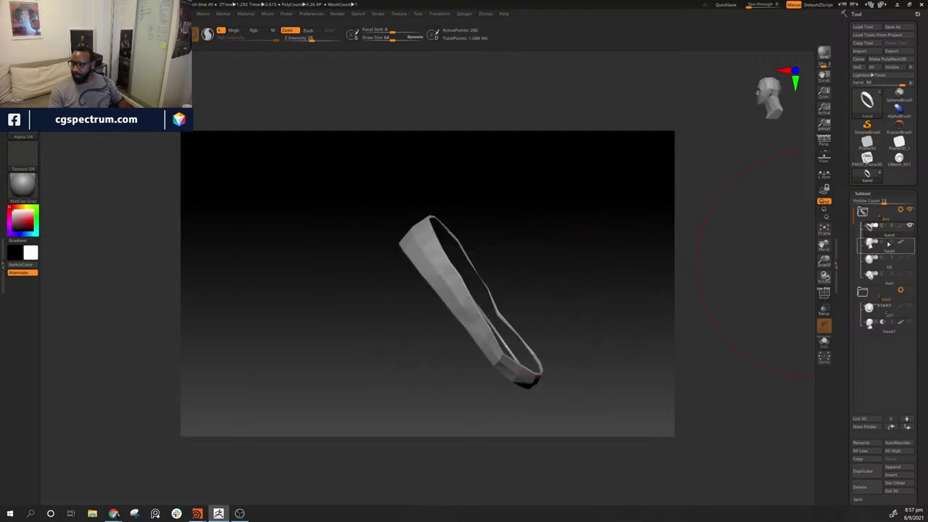
left_click(893, 51)
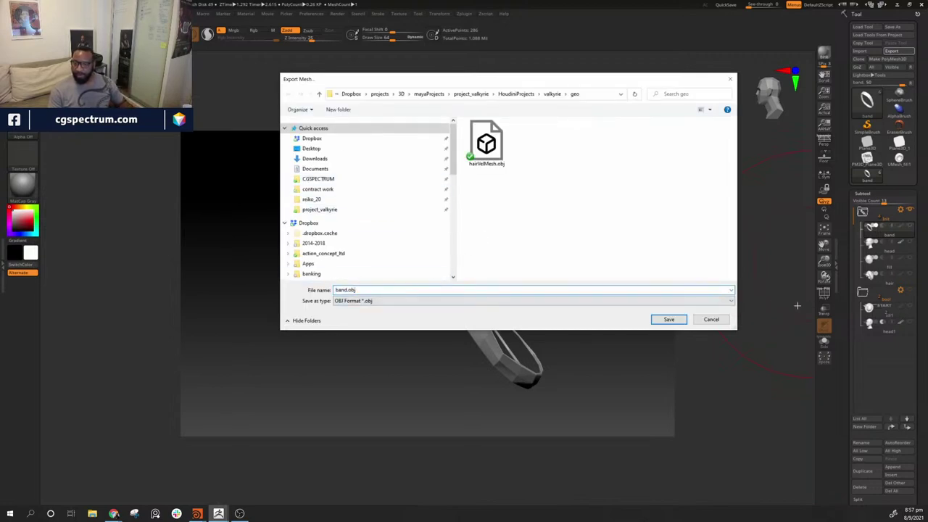
left_click(668, 319)
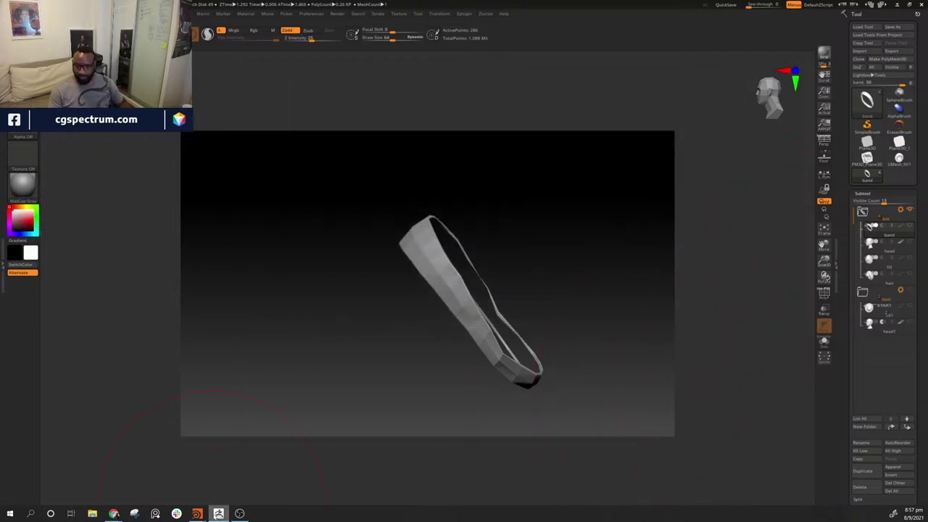
- Switch back to Houdini and add a File node to the HAIR network that loads $HIP/geo/band.obj
mouse_move(197, 514)
left_click(181, 486)
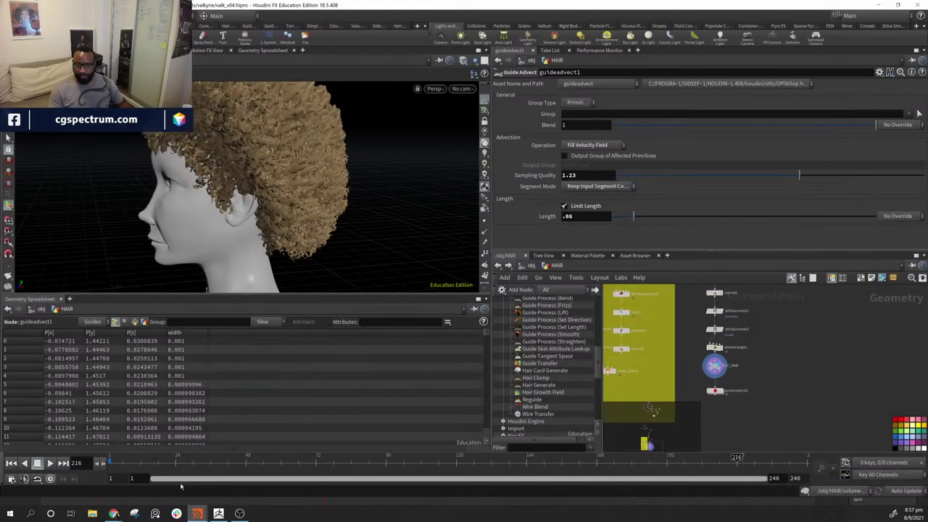
middle_click_drag(805, 361, 747, 394)
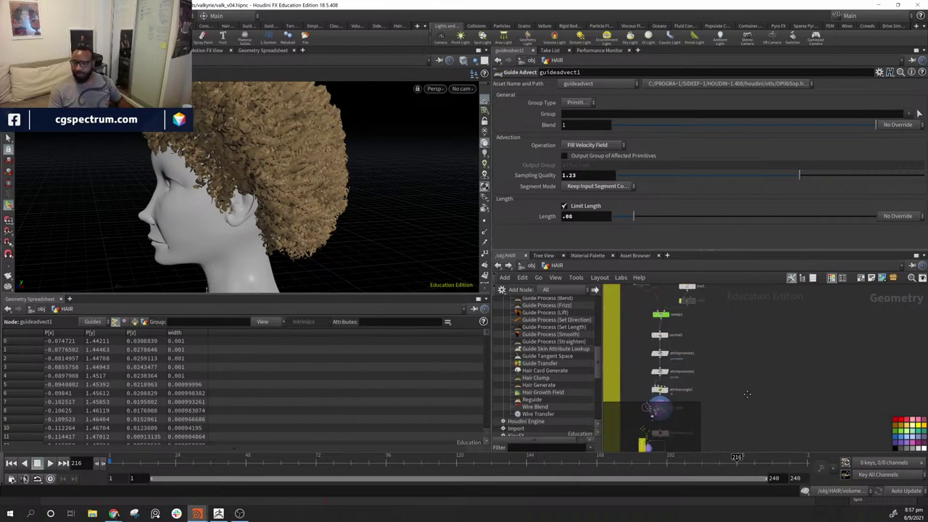
key("Tab")
type("file")
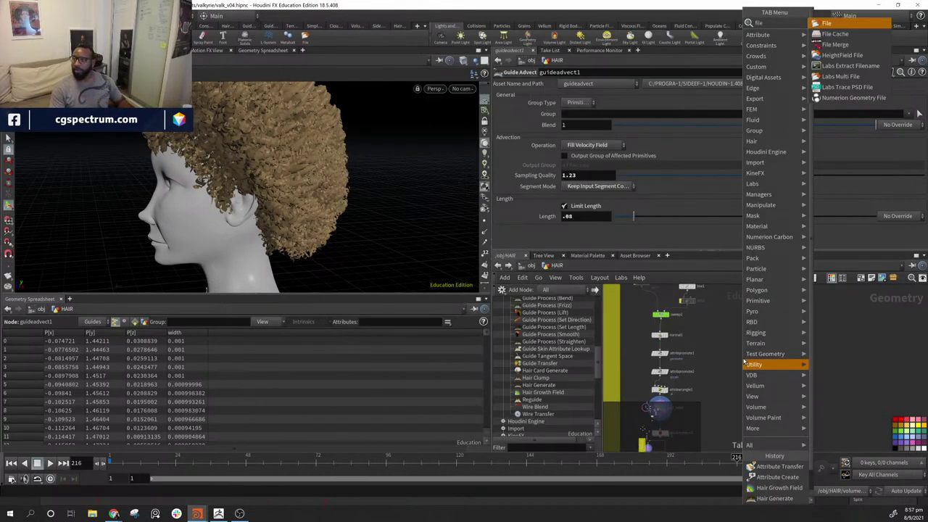
key("Return")
left_click(741, 353)
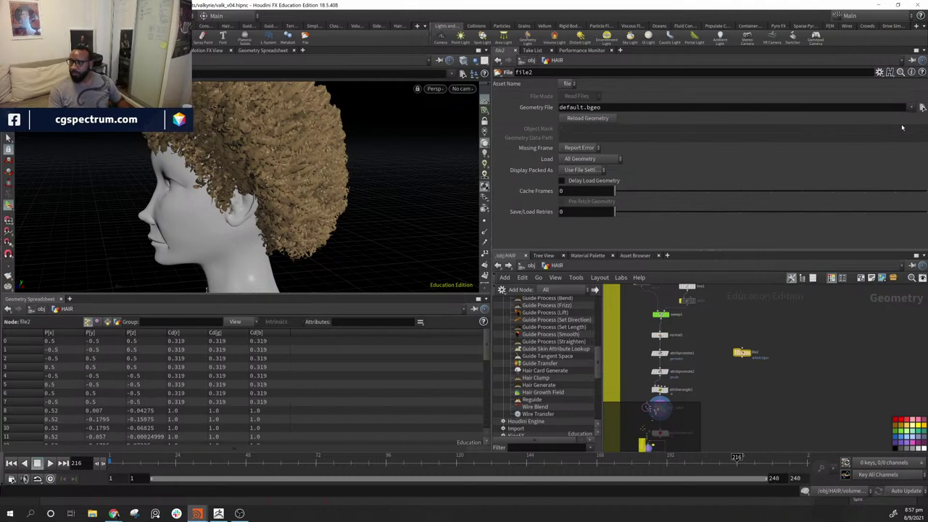
left_click(922, 107)
left_click(595, 150)
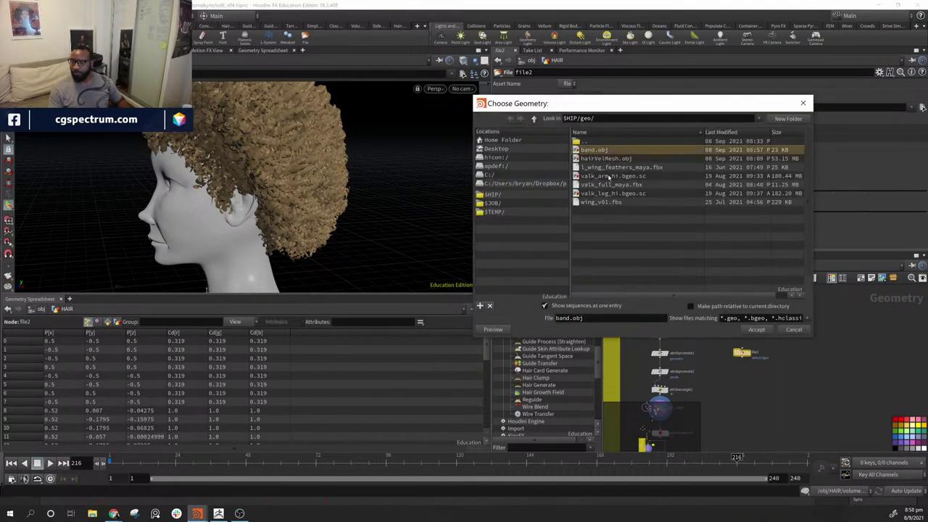
left_click(758, 330)
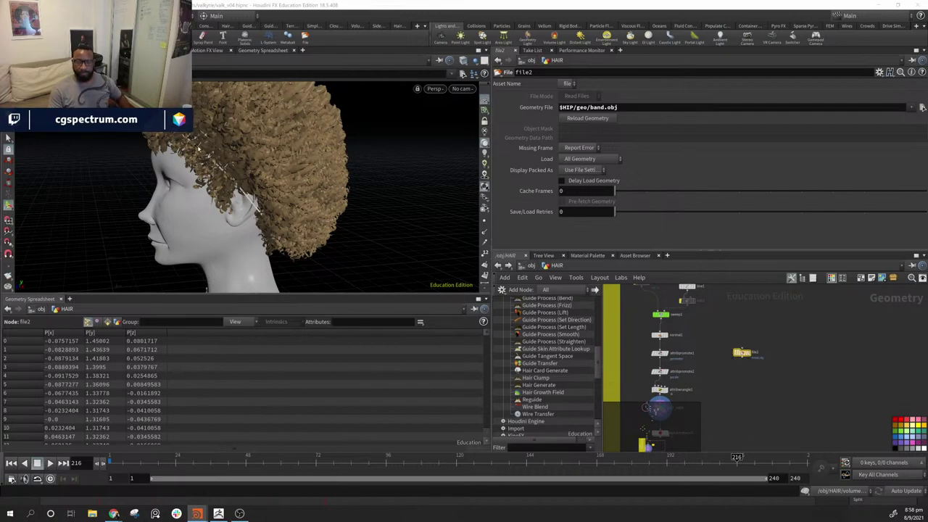
- Display the band's File node and check how the headband sits on the bare head mesh
left_click_drag(199, 148, 122, 173, "alt")
scroll(281, 192, "up", 6)
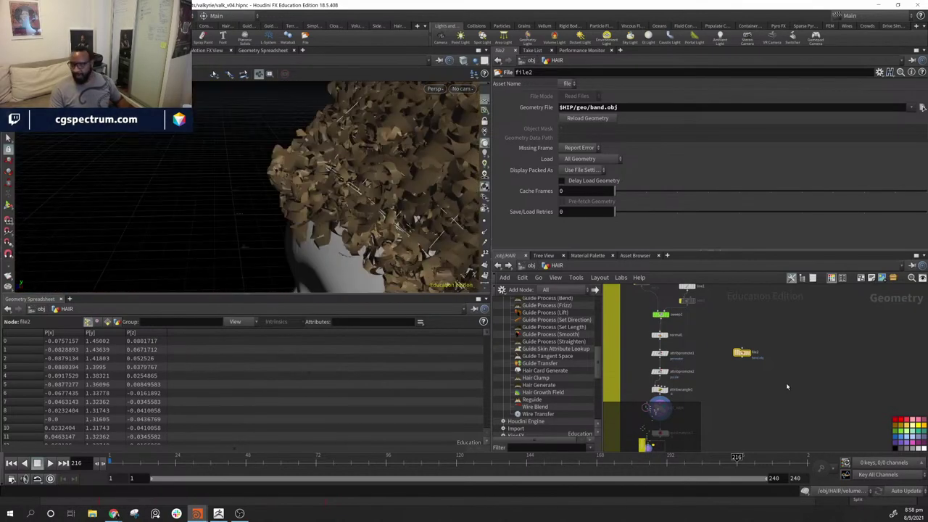
left_click(753, 342)
left_click_drag(391, 185, 108, 207)
middle_click_drag(673, 348, 631, 385)
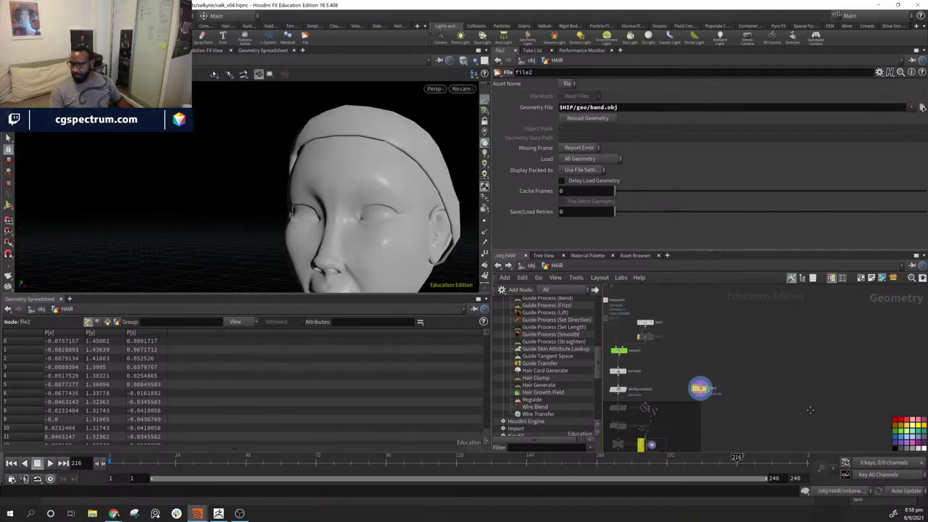
- Move the band's File node down the network so it sits beside the final nodes of the hair chain
left_click_drag(706, 389, 774, 359)
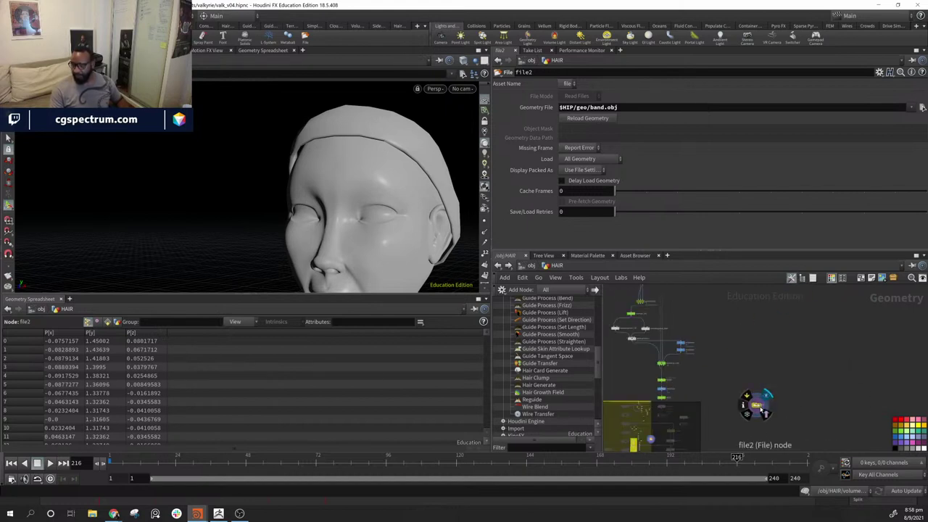
left_click_drag(758, 407, 699, 438)
middle_click_drag(708, 448, 818, 347)
scroll(818, 347, "up", 4)
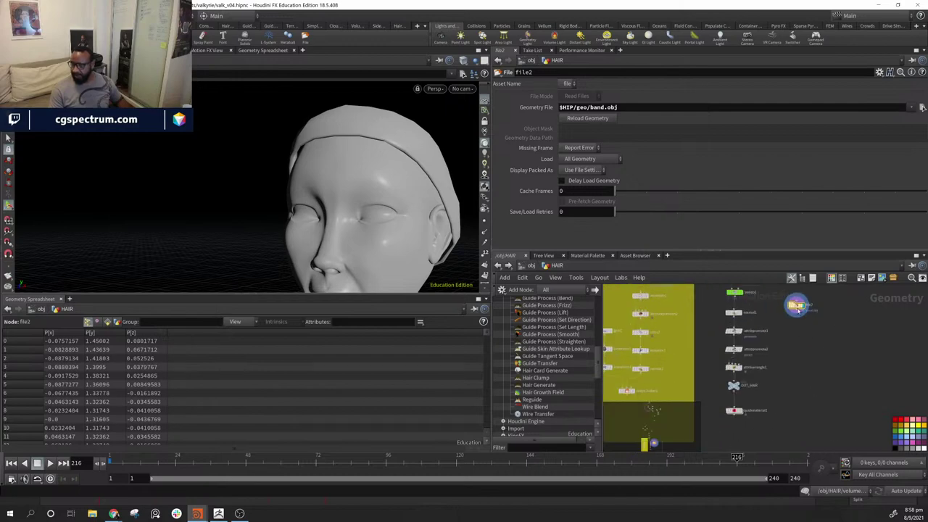
left_click_drag(797, 307, 800, 342)
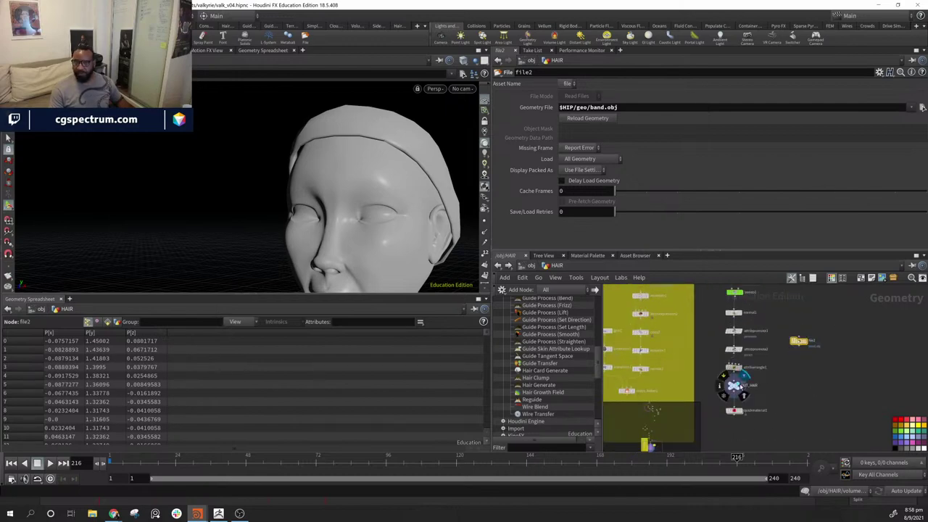
- Display the OUT_HAIR null and turn on the template display of the band's File node
left_click(735, 386)
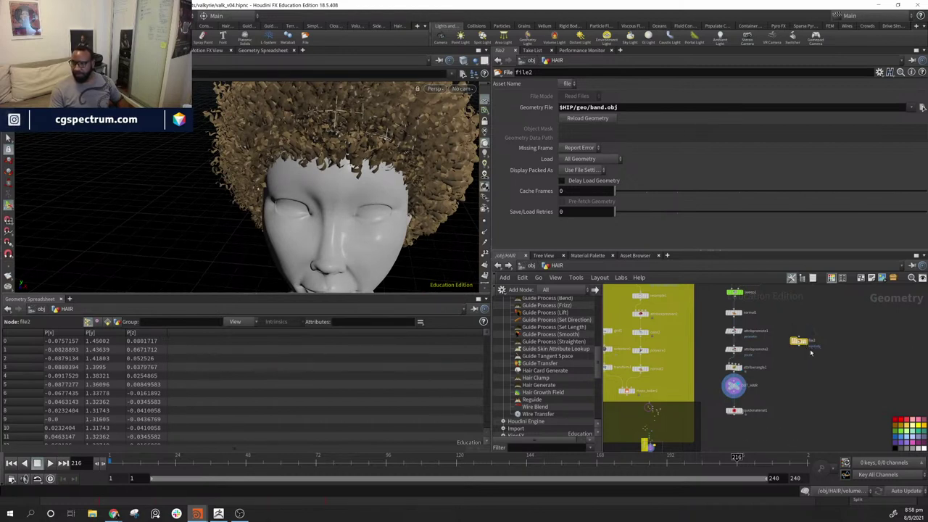
mouse_move(806, 345)
left_click_drag(807, 357, 805, 351)
- Examine the curly hair together with the headband from the front, above and side, looking at where they overlap
mouse_move(246, 156)
left_mouse_down("alt")
mouse_move(419, 133)
mouse_move(196, 174)
mouse_move(271, 167)
mouse_move(229, 174)
mouse_move(186, 150)
left_mouse_up("alt")
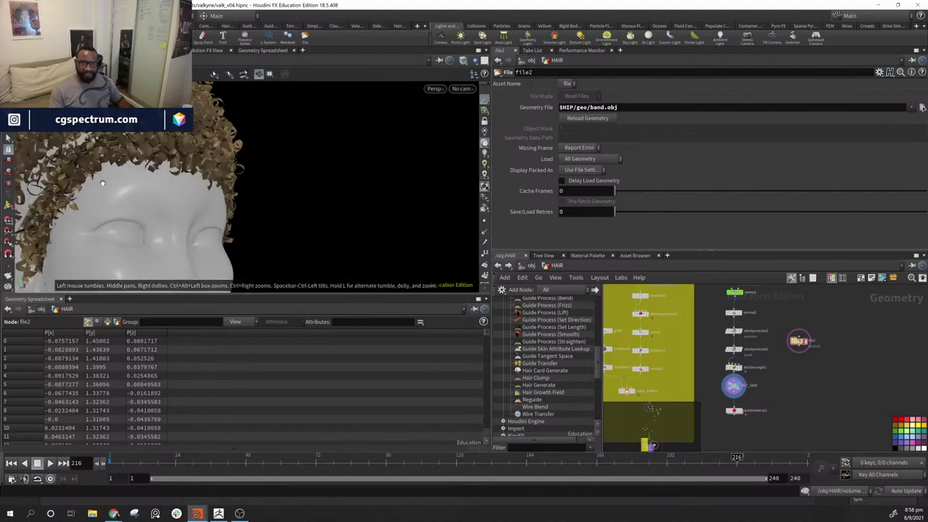
left_click_drag(102, 182, 244, 147)
left_click_drag(320, 211, 219, 177)
left_click_drag(244, 206, 295, 114)
left_click_drag(398, 162, 375, 178)
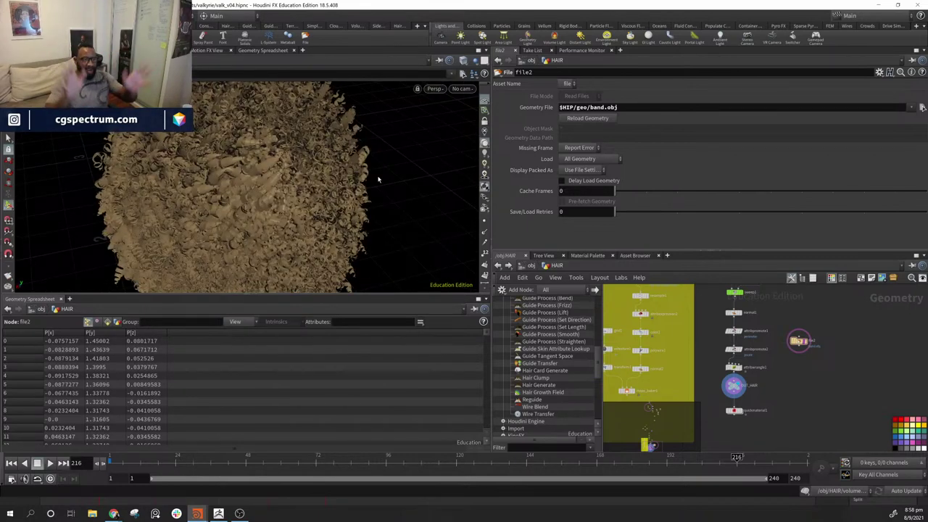
left_click_drag(290, 196, 266, 236, "alt")
mouse_move(328, 212)
left_mouse_down()
mouse_move(332, 205)
mouse_move(325, 219)
left_mouse_up()
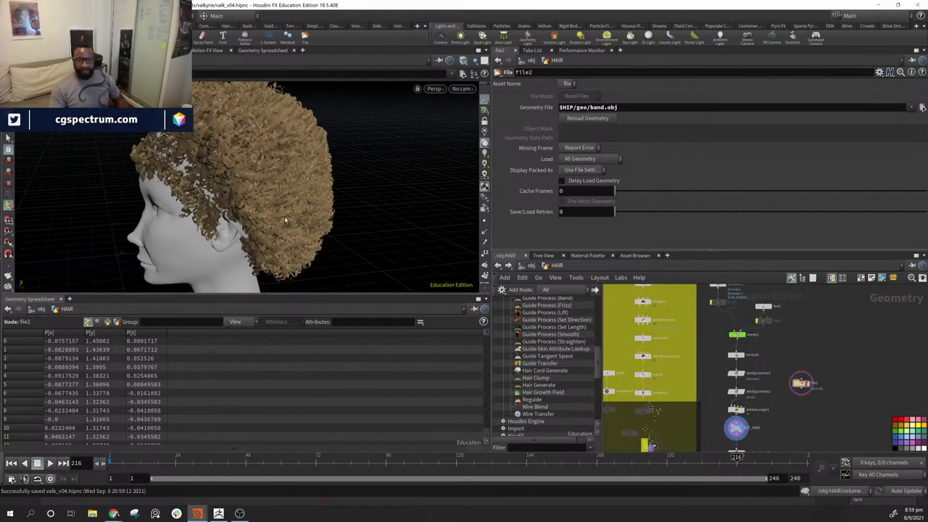
left_click_drag(275, 199, 250, 200)
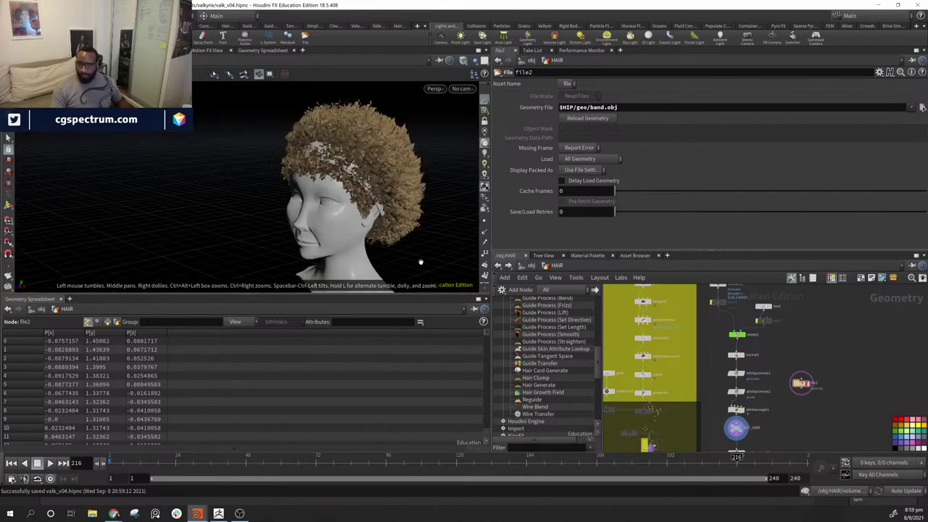
- Inspect the geometry information of the quickmaterial1 node below OUT_HAIR
scroll(781, 438, "up", 4)
middle_click_drag(773, 444, 799, 389)
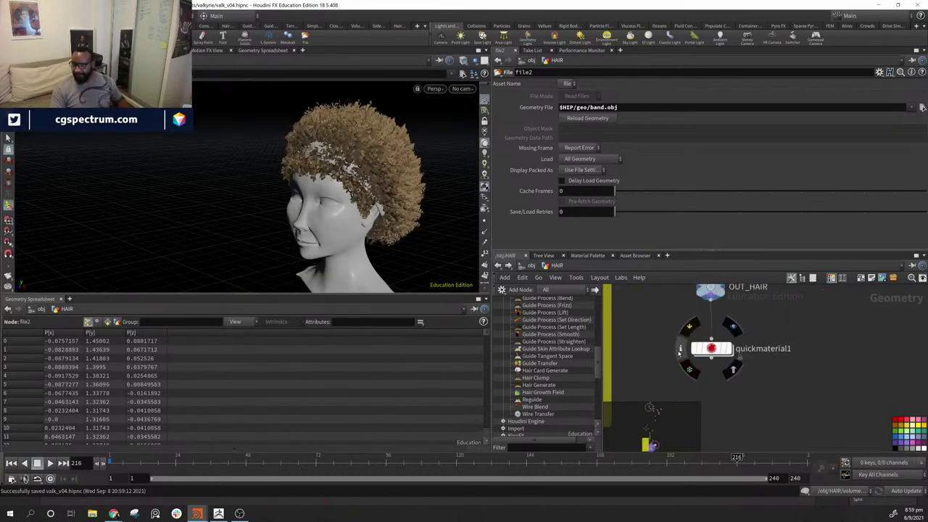
left_click(680, 351)
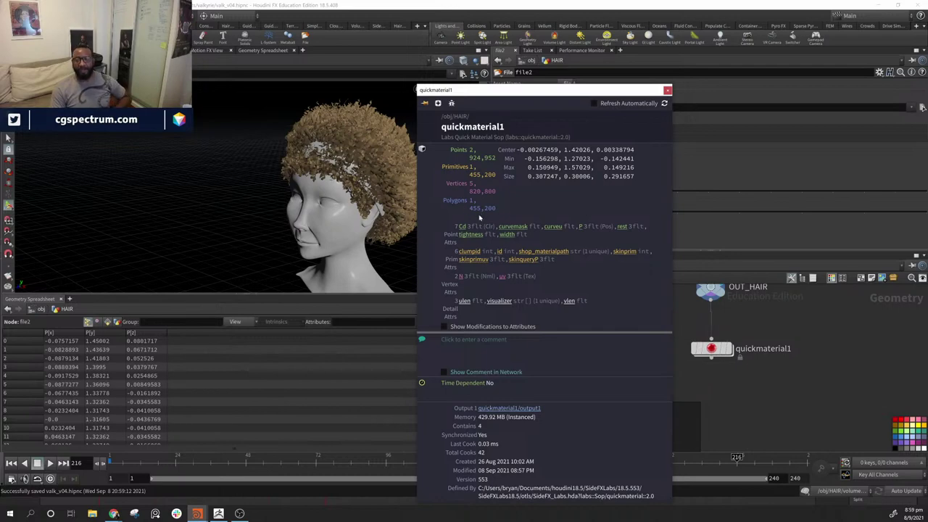
left_click(668, 92)
- Display the quickmaterial1 node and examine the hair with its material around the headband, face and side of the head
left_click_drag(405, 185, 304, 194)
left_click_drag(431, 200, 411, 203)
scroll(332, 183, "up", 5)
scroll(353, 246, "down", 4)
scroll(352, 247, "up", 4)
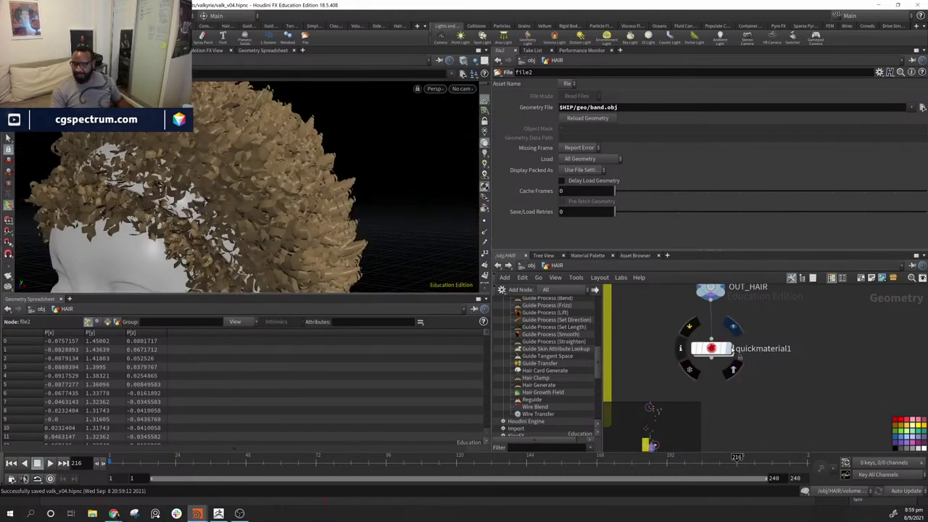
mouse_move(294, 219)
left_mouse_down("alt")
mouse_move(210, 190)
mouse_move(222, 182)
mouse_move(331, 182)
mouse_move(381, 209)
mouse_move(285, 227)
mouse_move(196, 203)
mouse_move(253, 243)
left_mouse_up("alt")
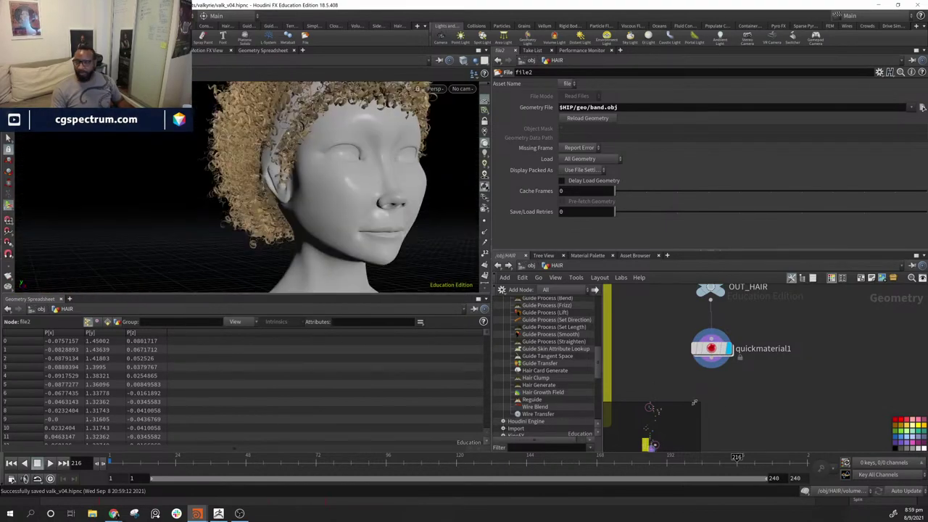
left_click_drag(353, 225, 280, 208)
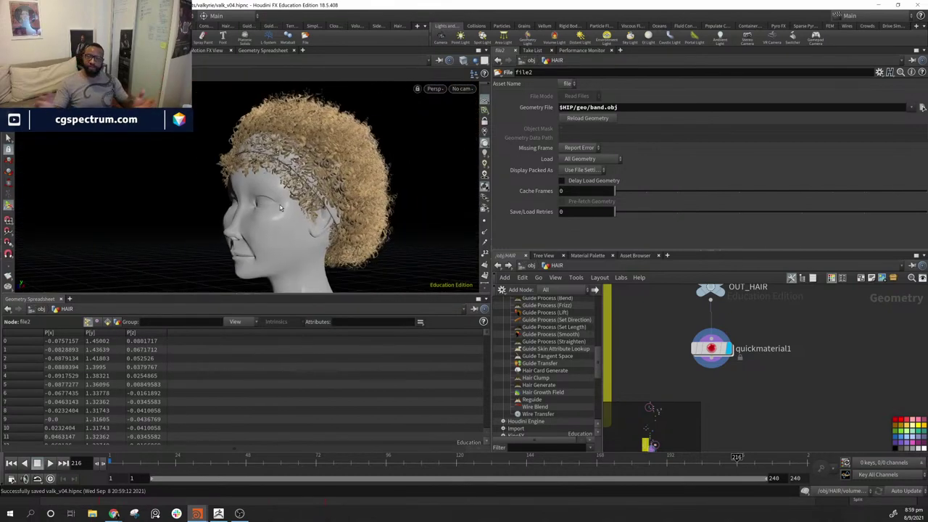